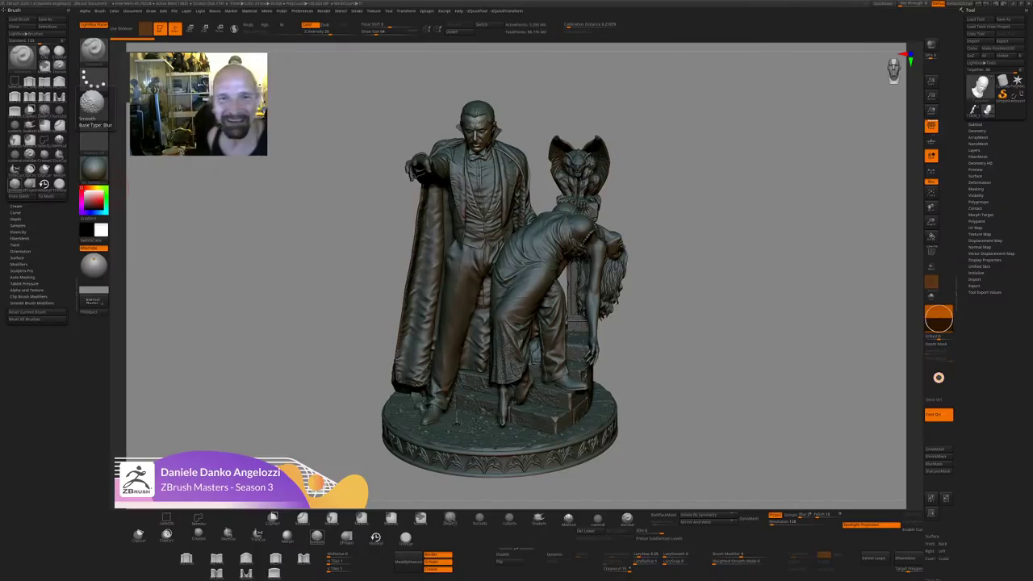
Switch to Windows Photo Viewer and examine the enlarged image of the trench-coat detective statue from hat to base.
key("alt+Tab")
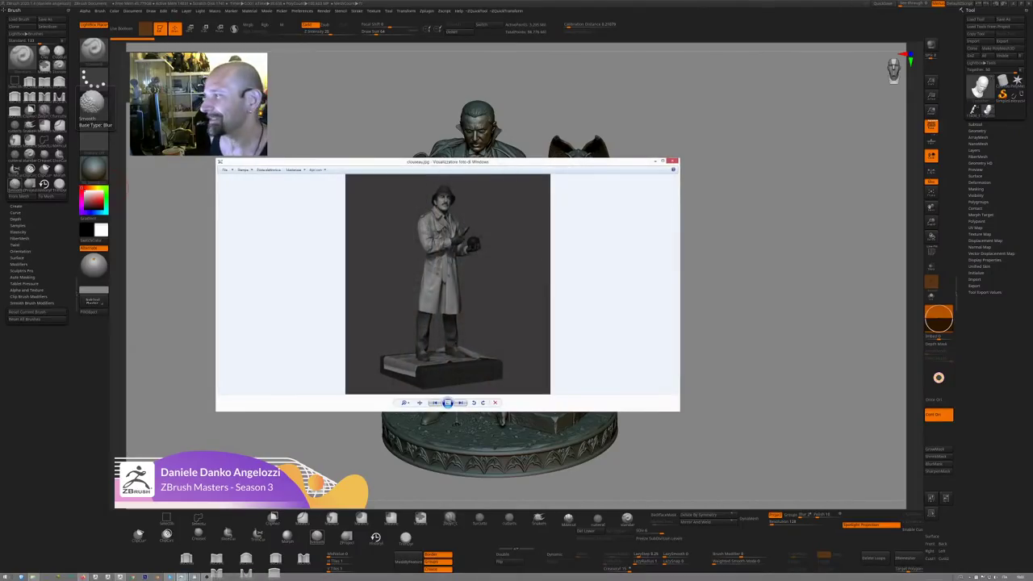
scroll(472, 243, "up", 2)
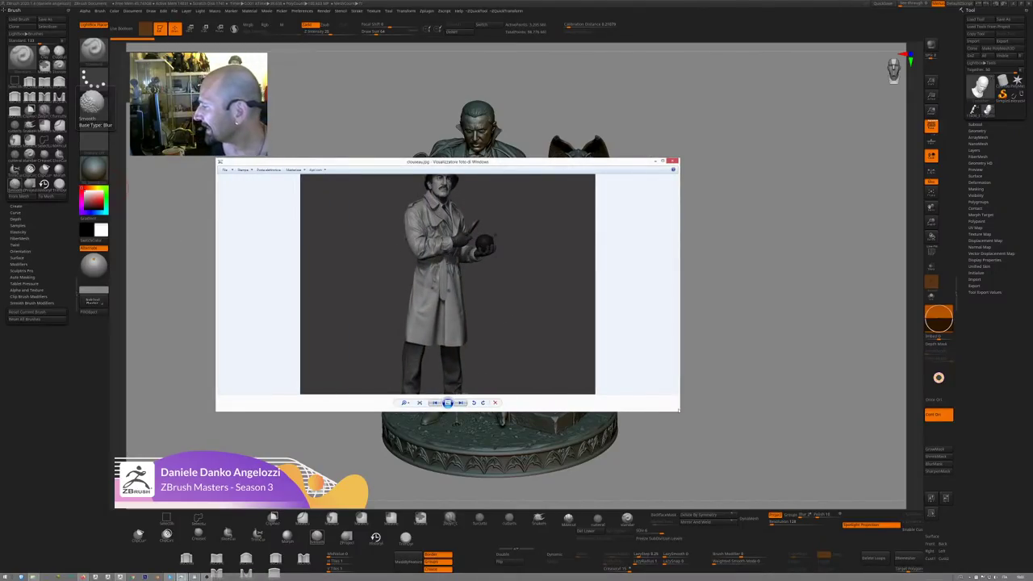
left_click_drag(678, 409, 811, 507)
scroll(575, 259, "up", 1)
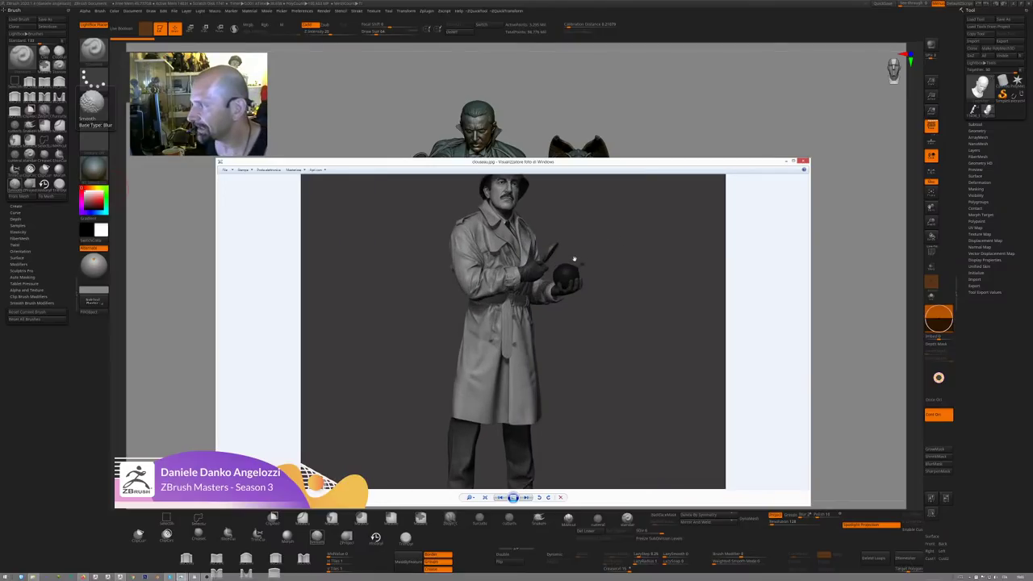
left_click_drag(550, 159, 559, 80)
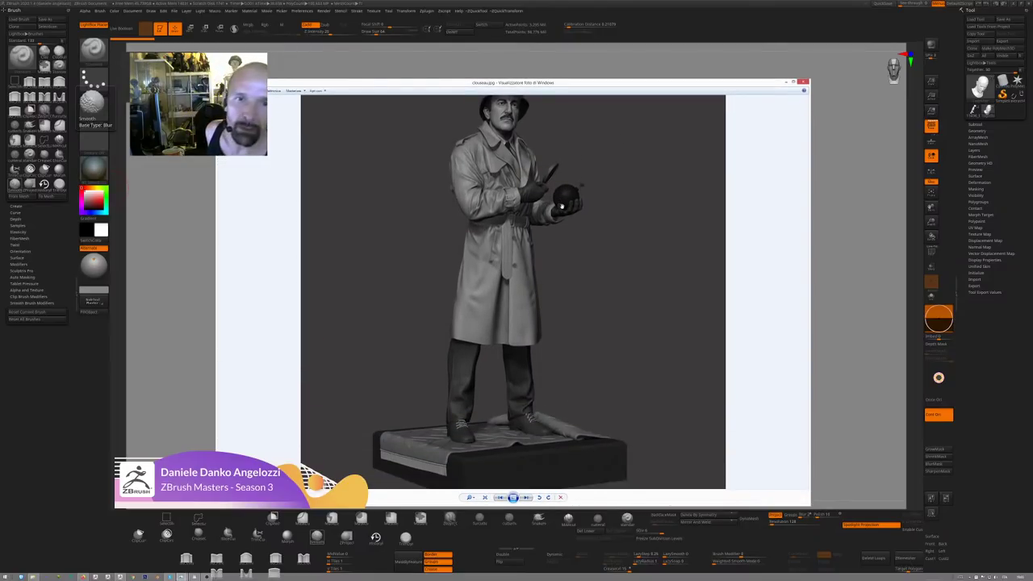
left_click_drag(562, 206, 561, 254)
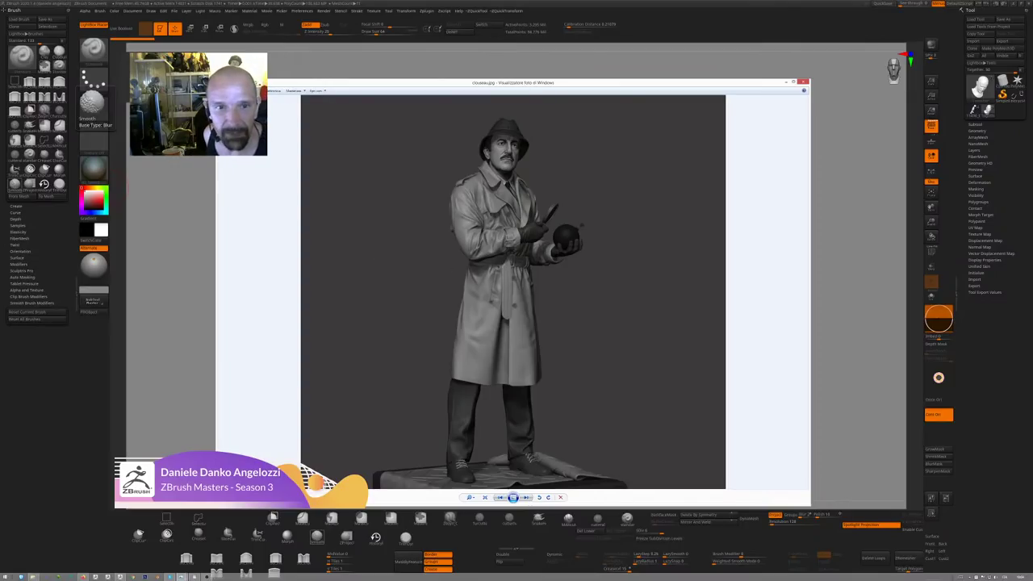
Examine the image of the bearded sheriff statue up close, from face to gun belt.
scroll(417, 254, "up", 2)
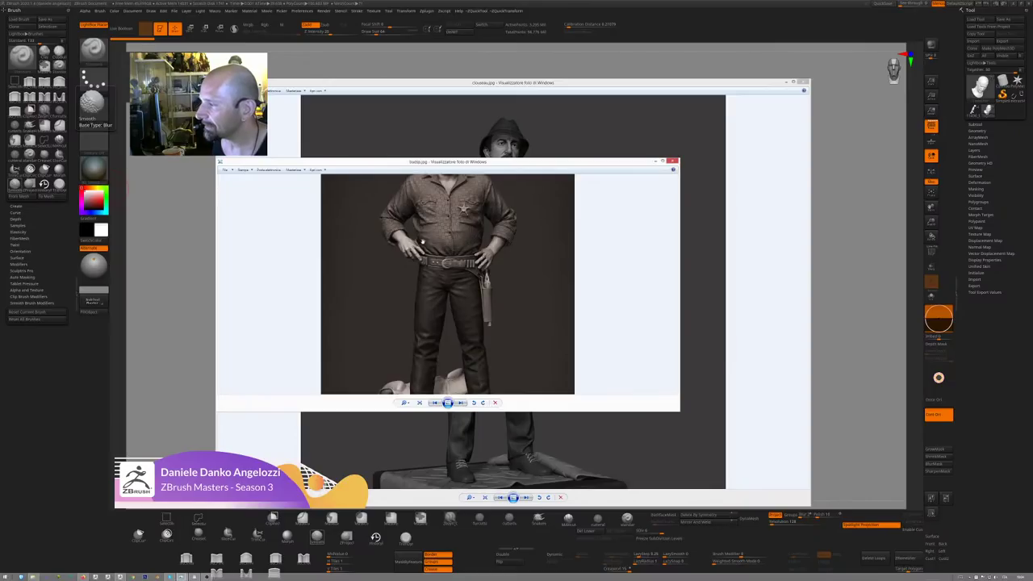
left_click_drag(460, 159, 460, 52)
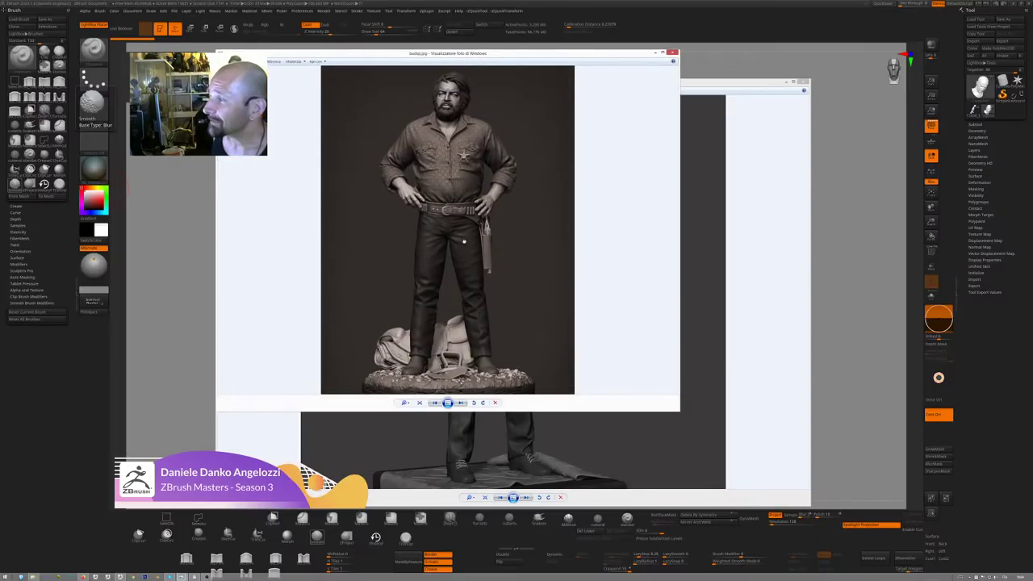
scroll(469, 188, "up", 2)
left_click_drag(470, 188, 468, 269)
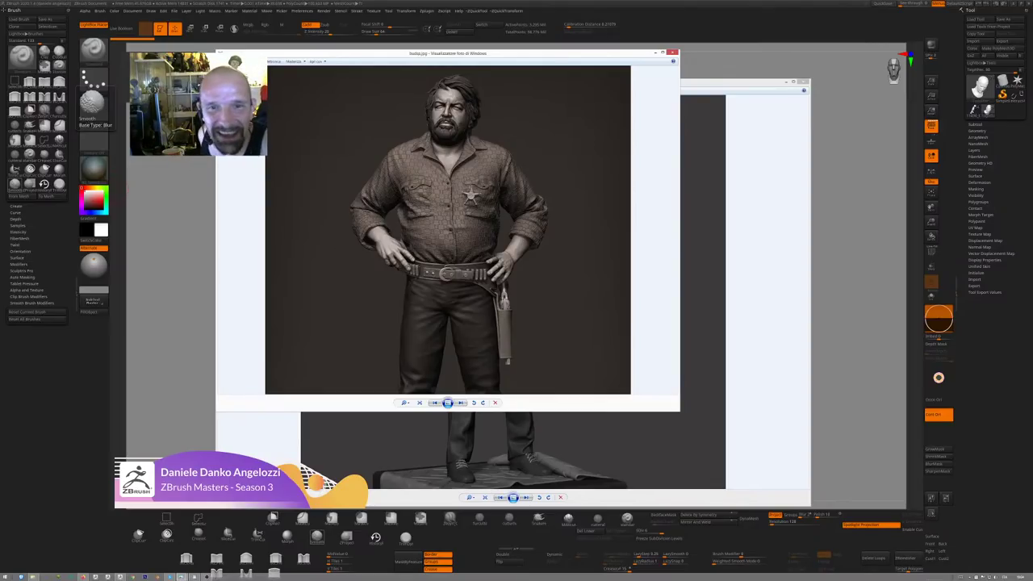
scroll(483, 269, "up", 2)
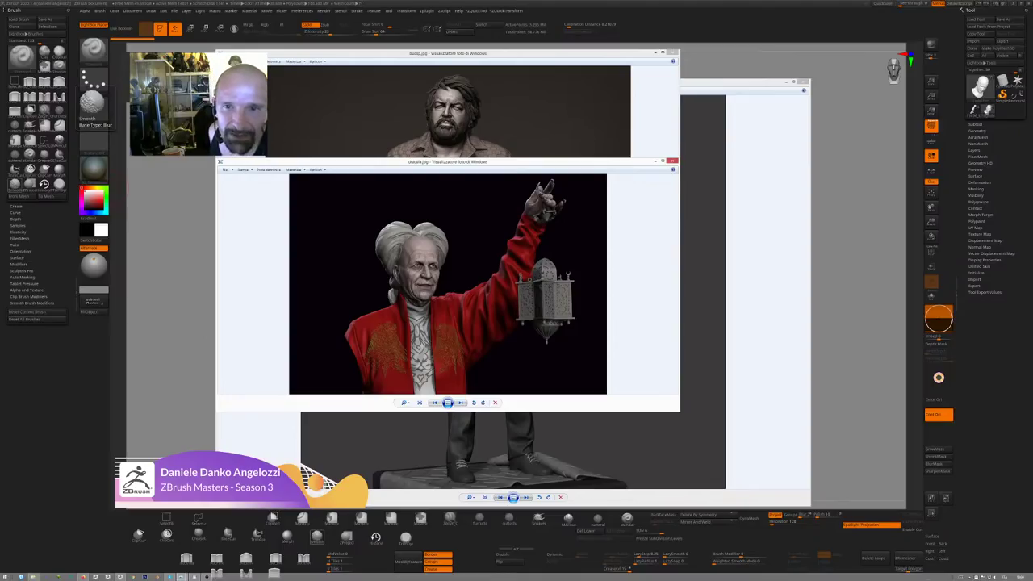
Browse the Dracula, mounted cowboy and Laurel and Hardy sculpture images, and close the trench-coat detective image.
key("Right")
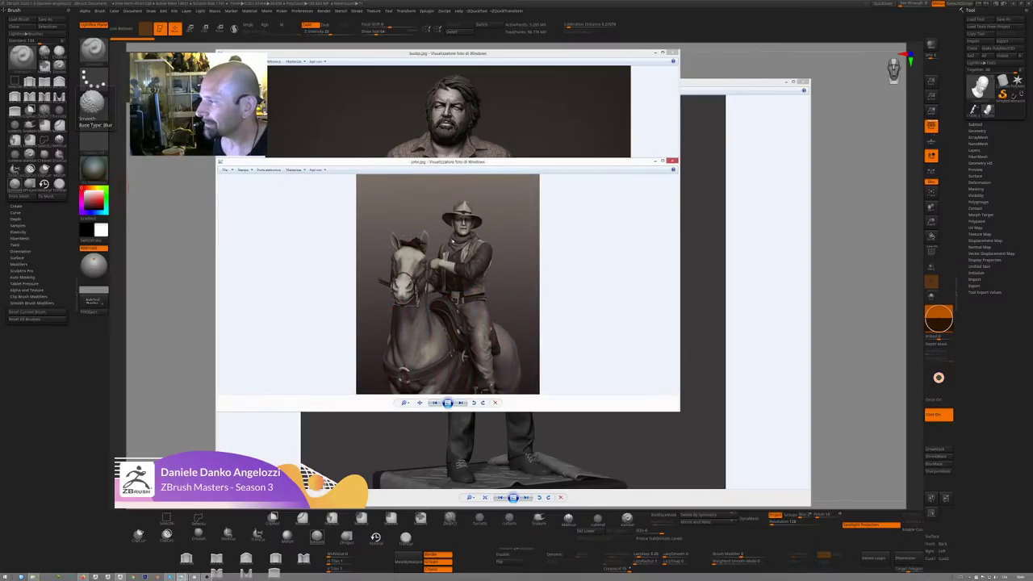
key("Right")
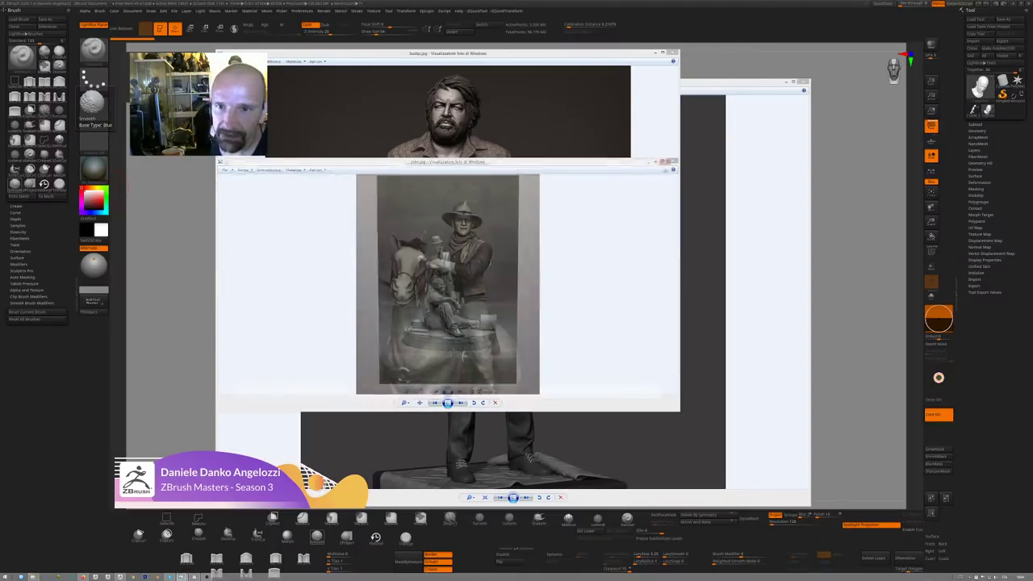
key("Right")
key("Right")
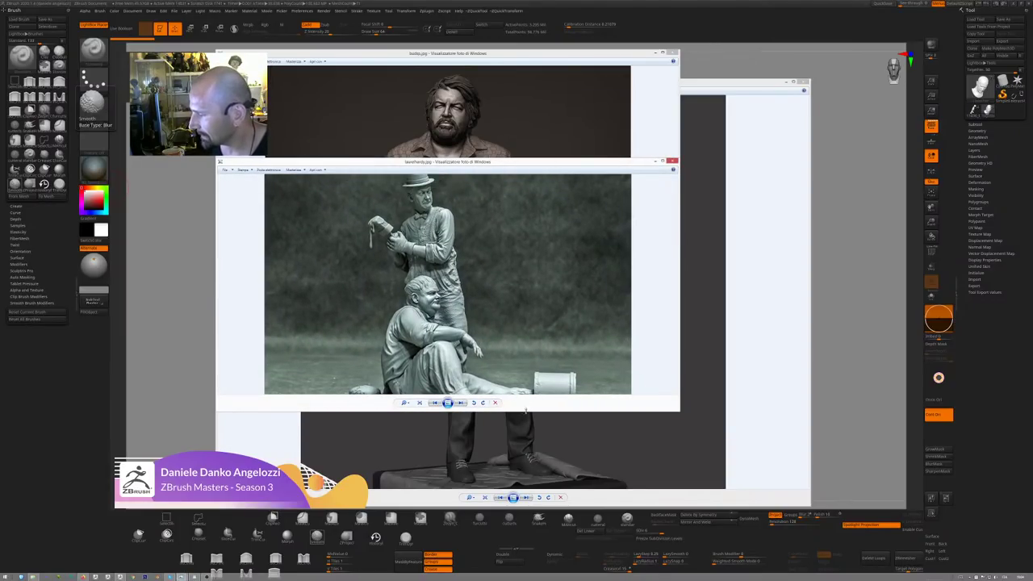
left_click(526, 414)
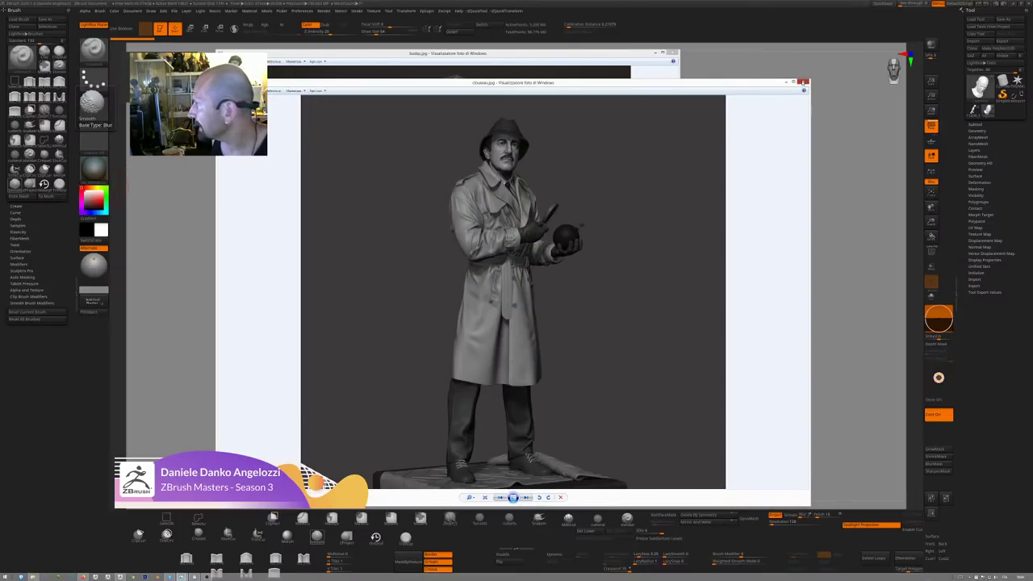
left_click(804, 82)
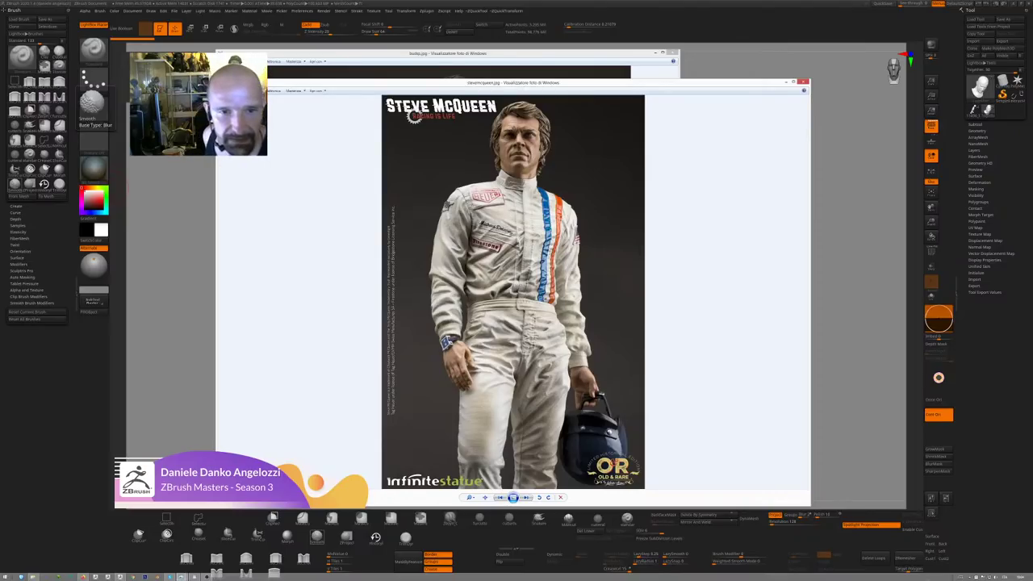
View the Steve McQueen statue and Medusa bust images, and close the open photo viewer windows.
key("Right")
key("Right")
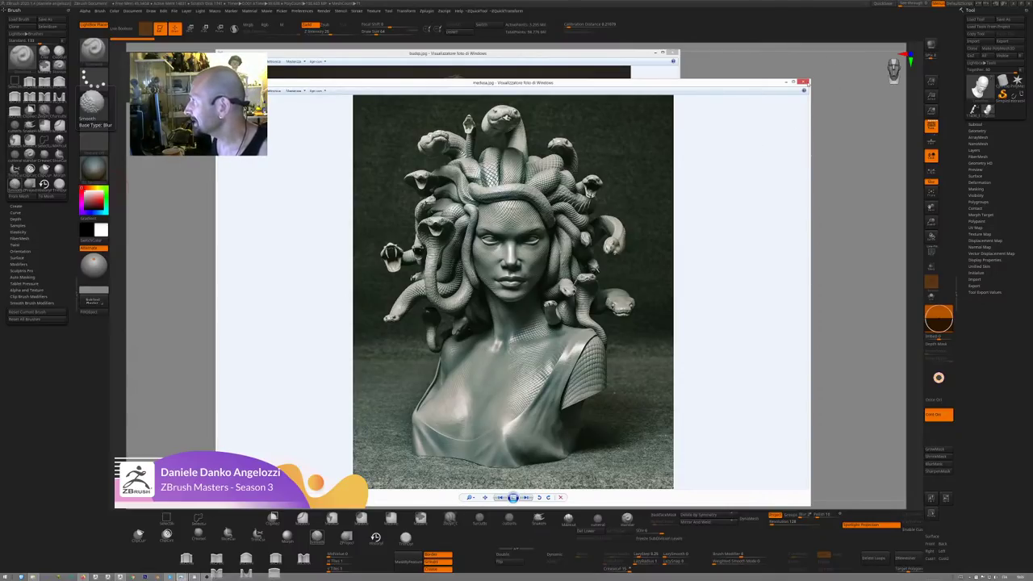
key("Right")
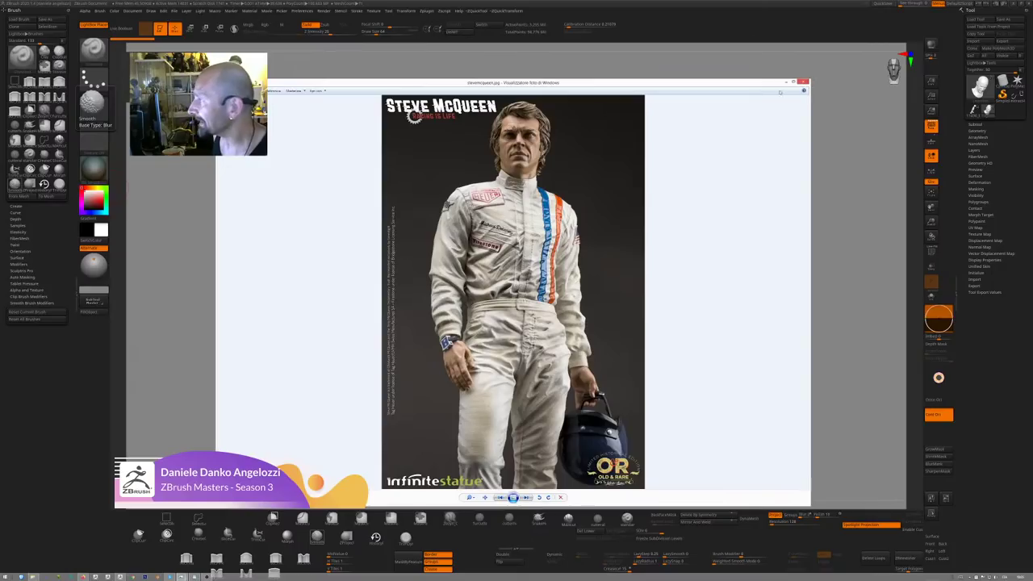
left_click(803, 82)
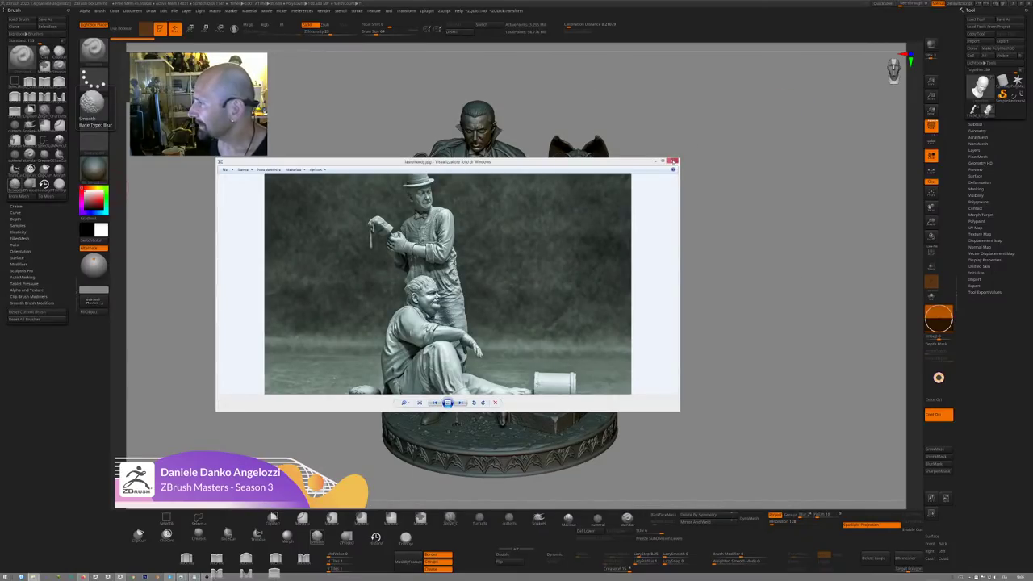
left_click(673, 162)
left_click(673, 162)
left_click(673, 161)
left_click(674, 162)
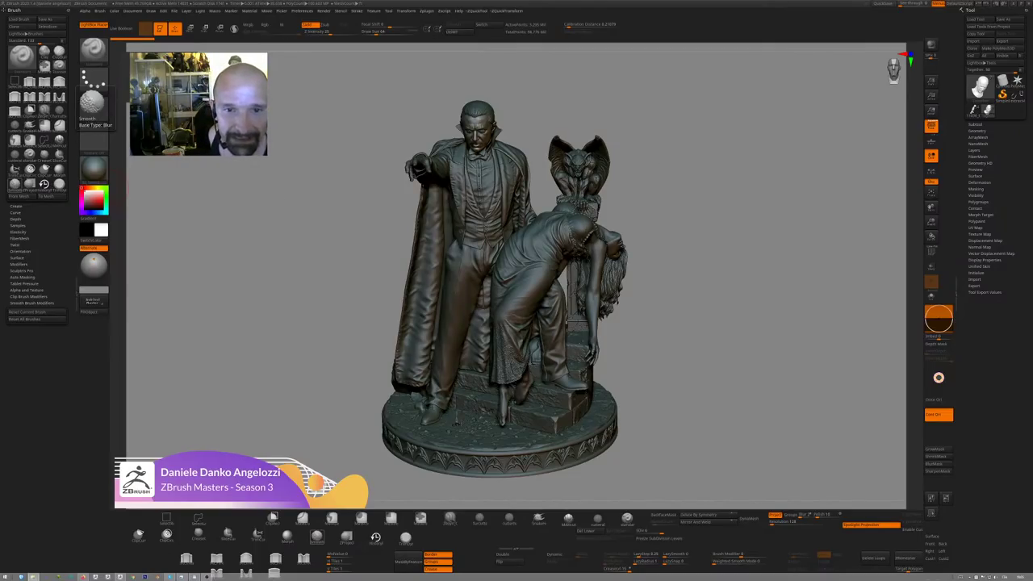
Examine the images of the girl with the lion and the seated figure with the skull puppet, and close both.
scroll(448, 284, "up", 5)
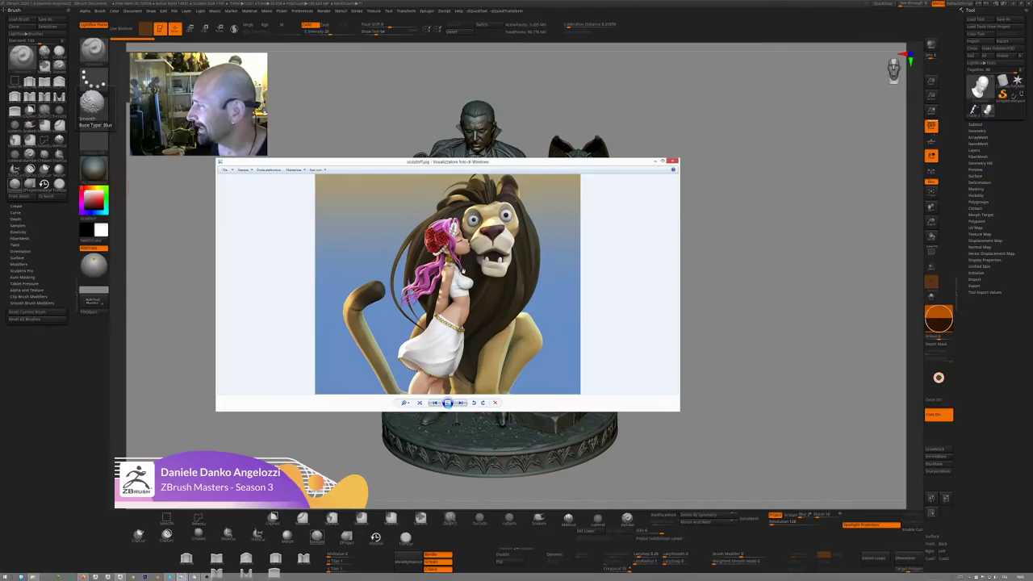
left_click_drag(680, 411, 833, 525)
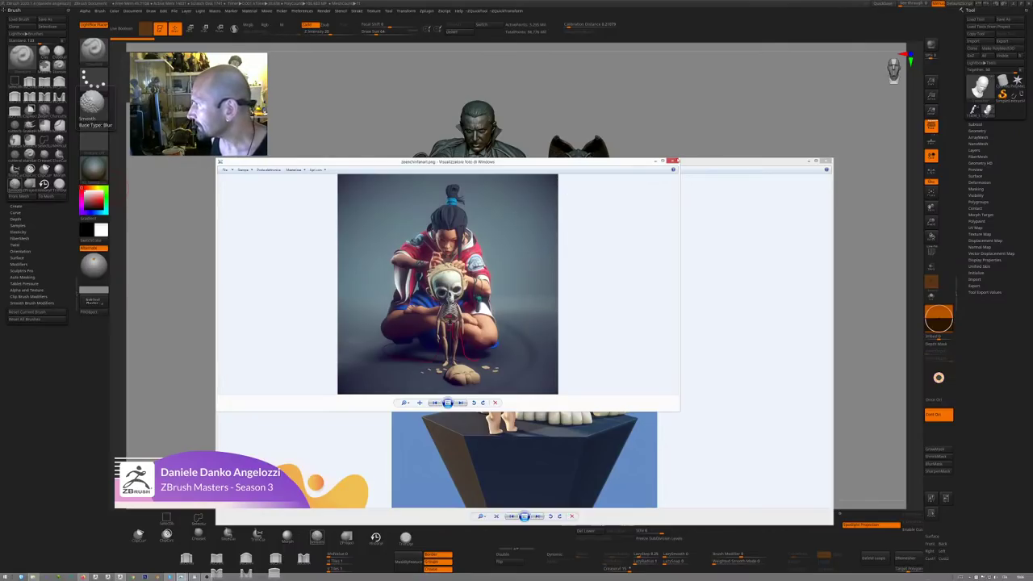
left_click(676, 161)
left_click(825, 161)
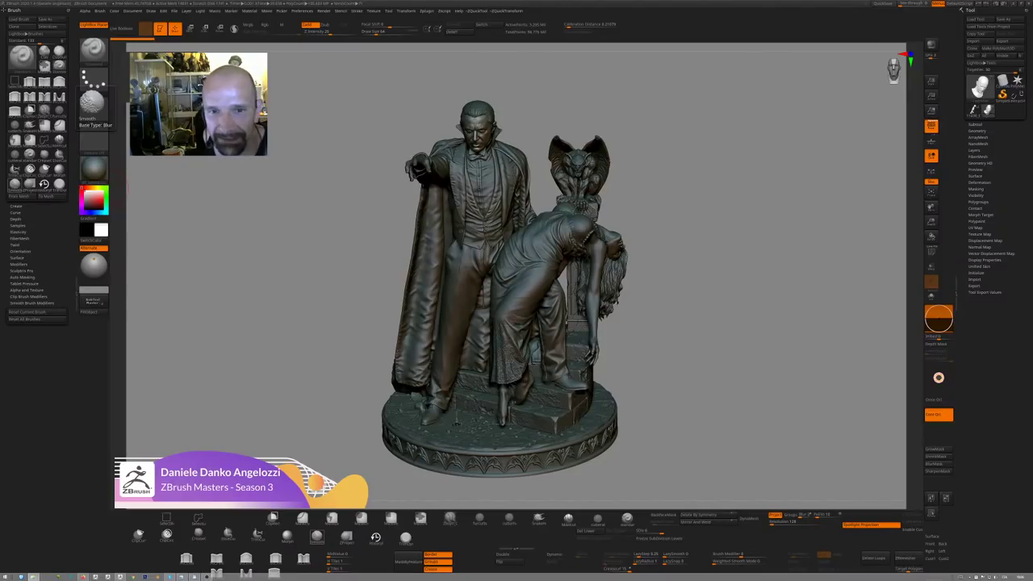
Examine the details of the ZBrush 2019 toad-and-hut sculpture image and close it.
key("alt+Tab")
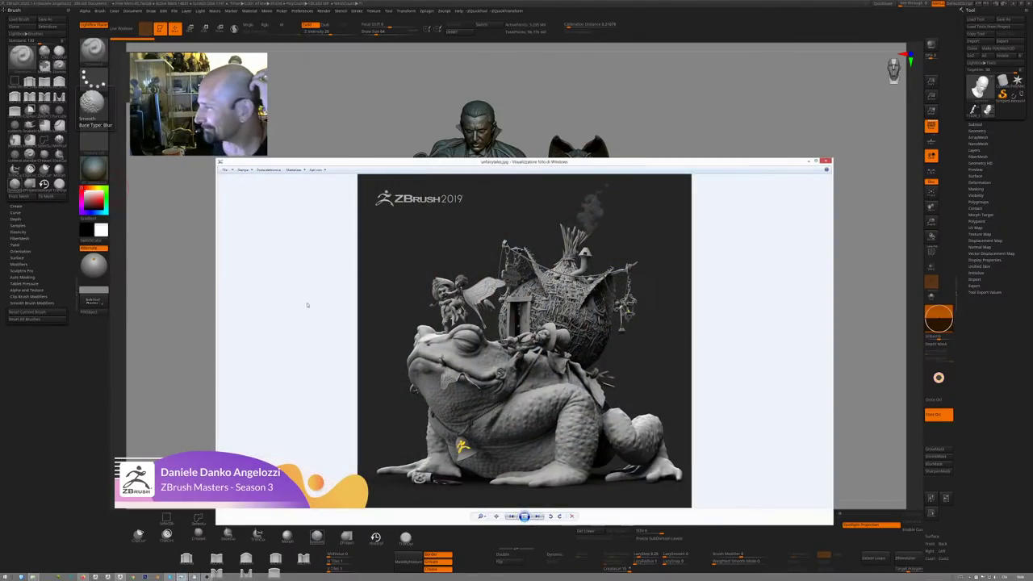
scroll(307, 305, "up", 3)
scroll(524, 339, "down", 1)
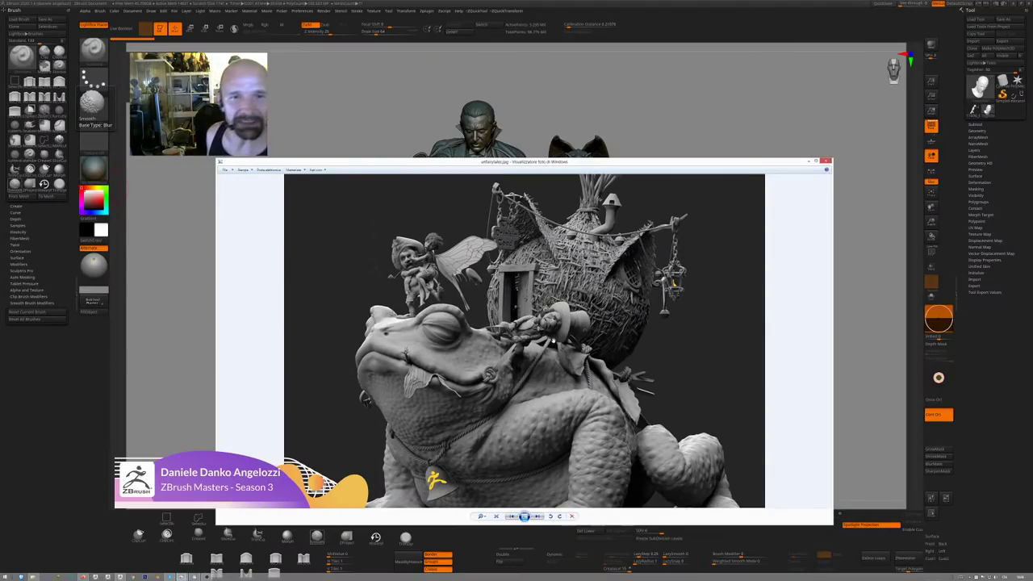
scroll(524, 339, "down", 2)
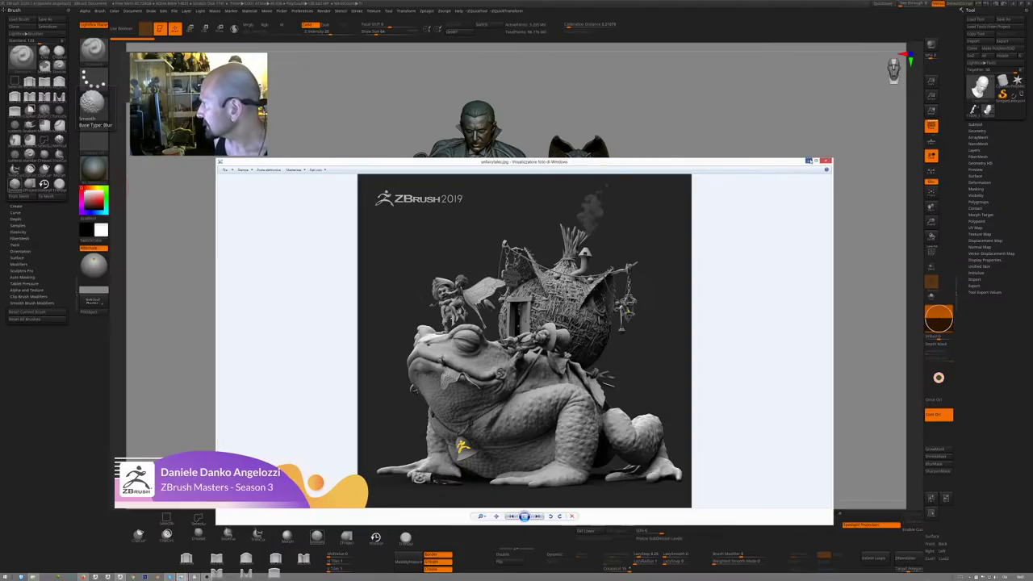
left_click(826, 161)
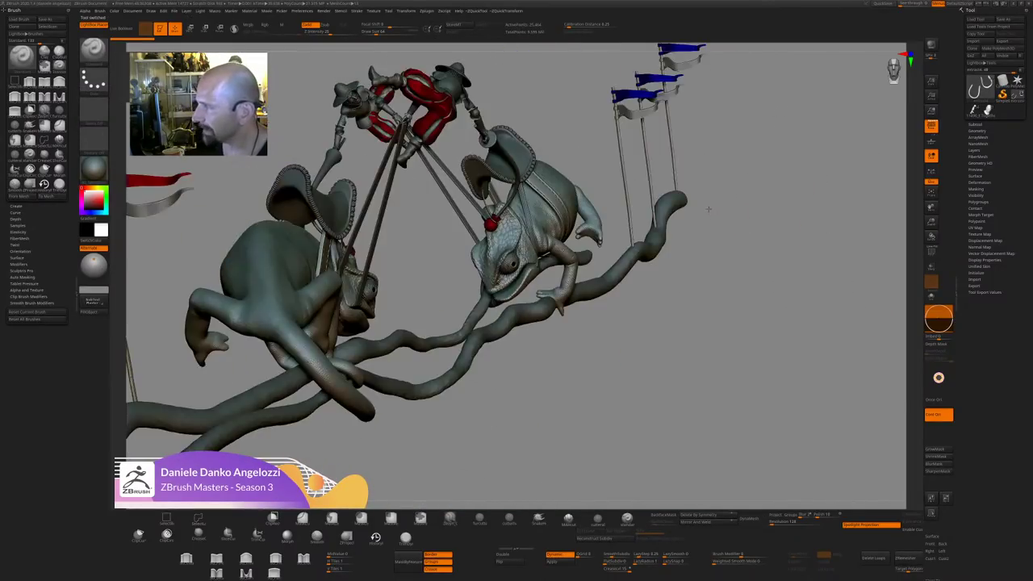
Examine the jousting chameleons sculpt in ZBrush and compare it with the version shown in the image 1.JPG.
left_click_drag(702, 220, 761, 432)
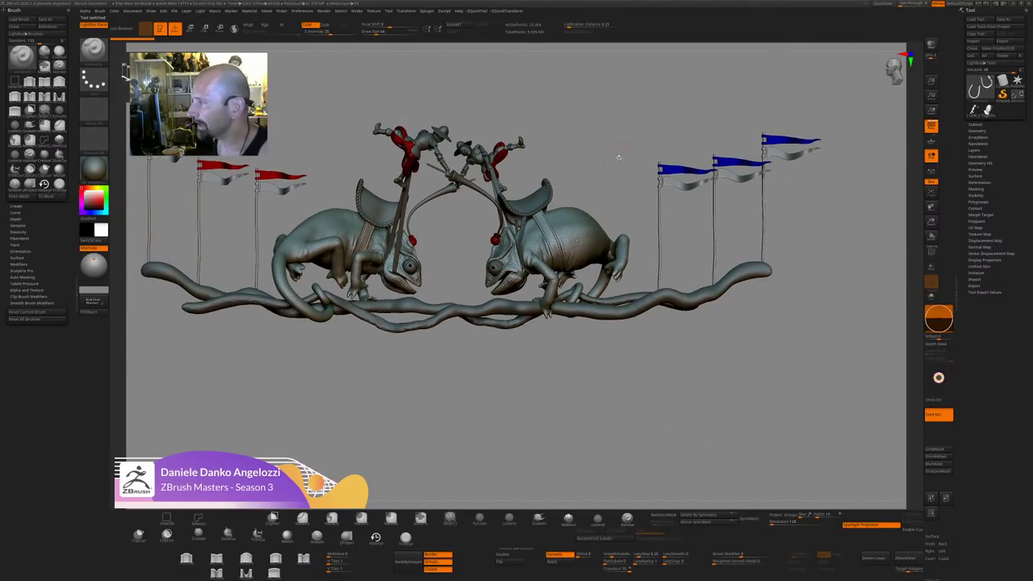
left_click_drag(619, 157, 662, 131, "alt")
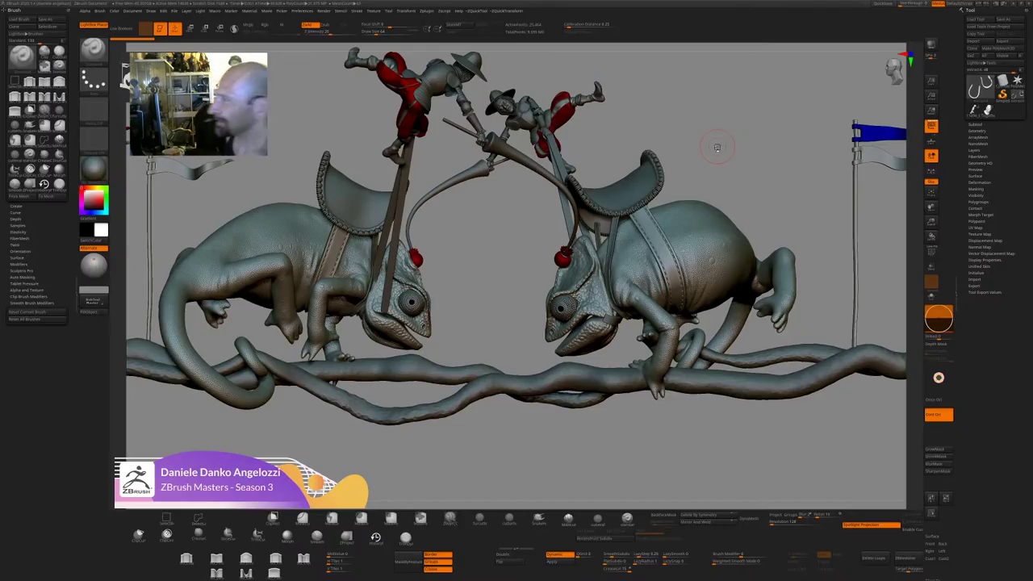
right_click_drag(731, 132, 732, 121, "ctrl")
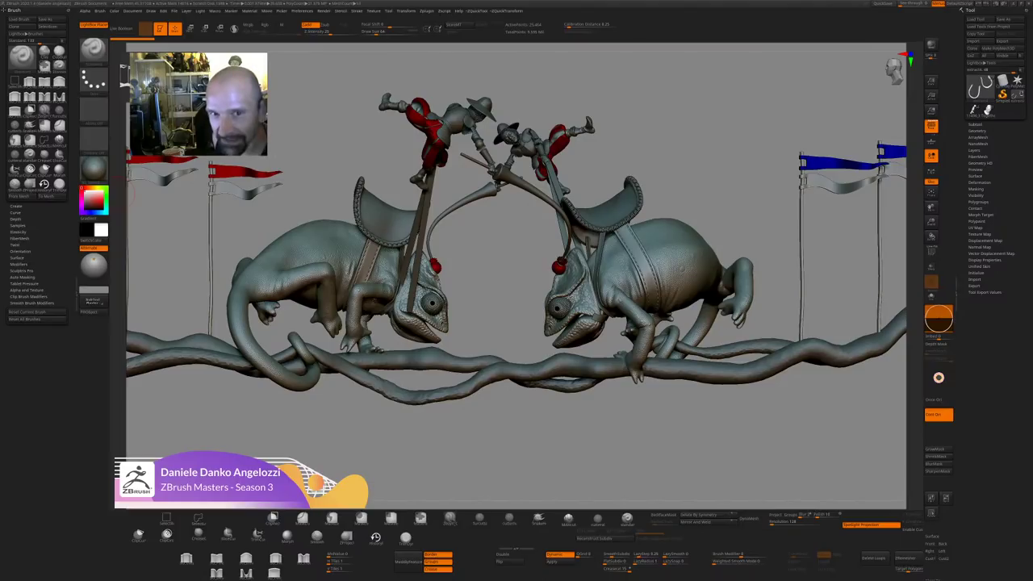
key("alt+Tab")
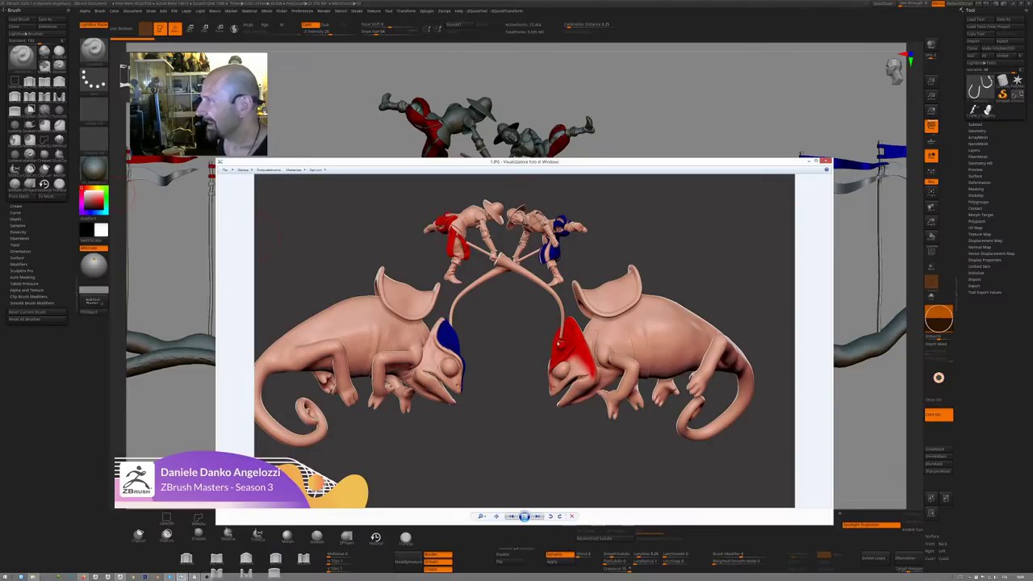
left_click(295, 122)
left_click_drag(297, 123, 306, 153)
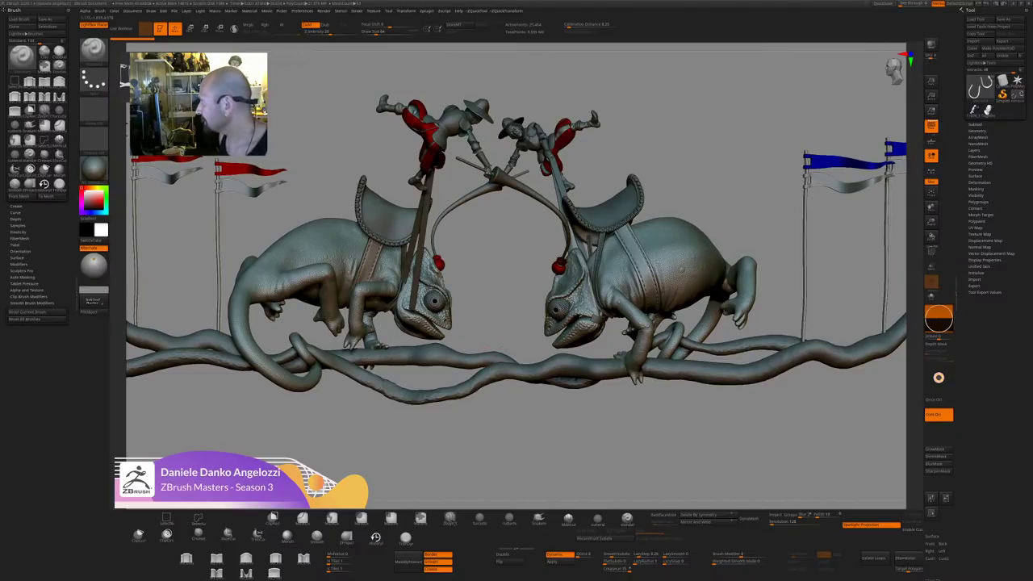
Show the sculpt's subtool list and make the left chameleon rider's subtool active.
left_click(976, 124)
mouse_move(1003, 327)
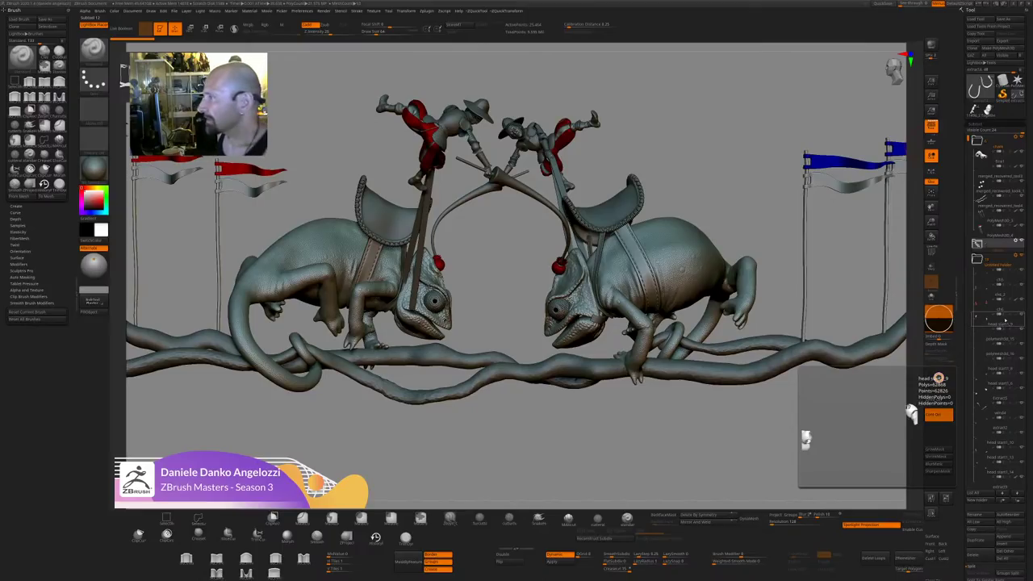
left_click(441, 114, "alt")
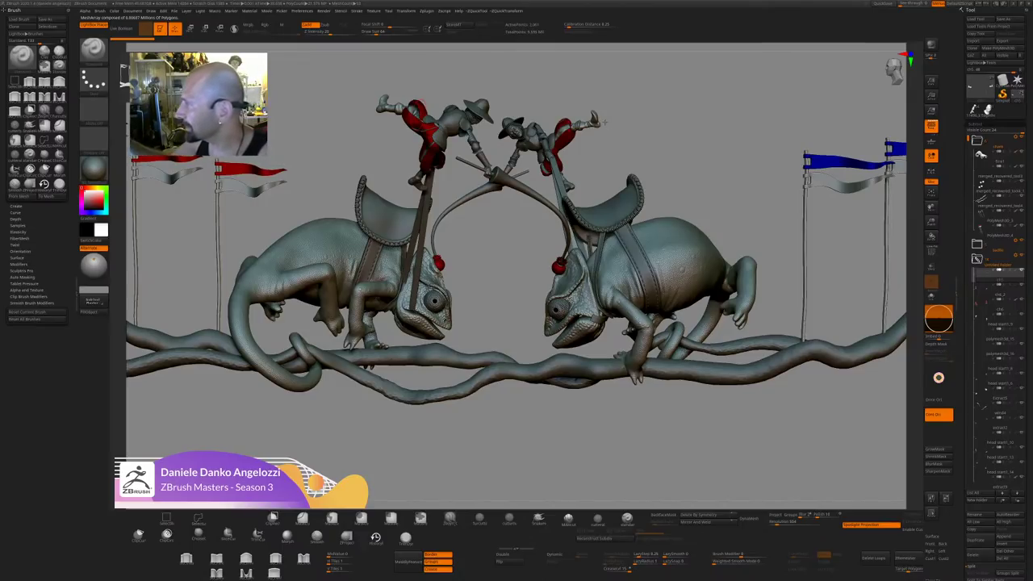
Choose the Move brush and nudge the raised boot of the right chameleon's rider.
key("space")
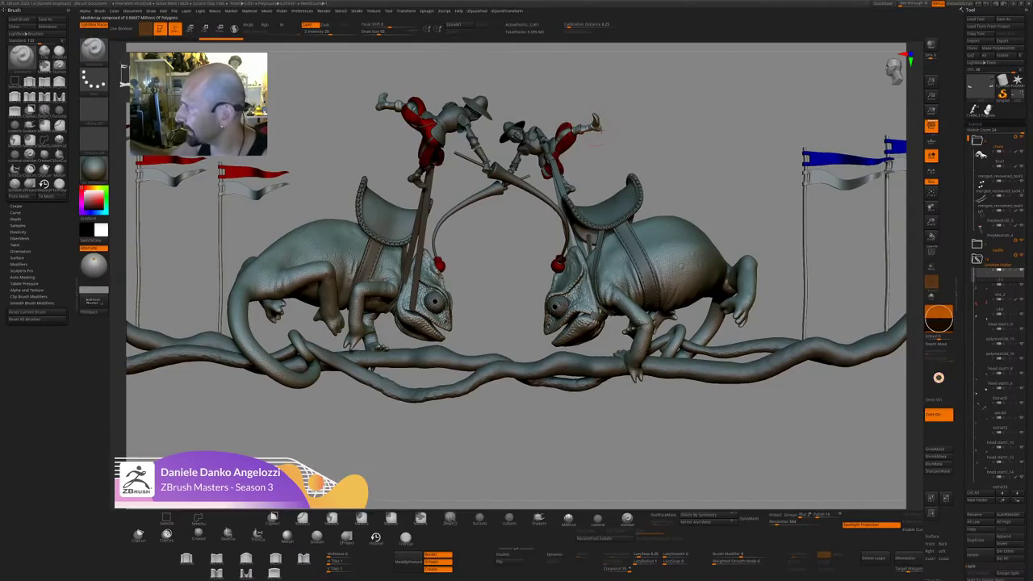
key("b")
key("m")
key("v")
left_click_drag(597, 125, 600, 130)
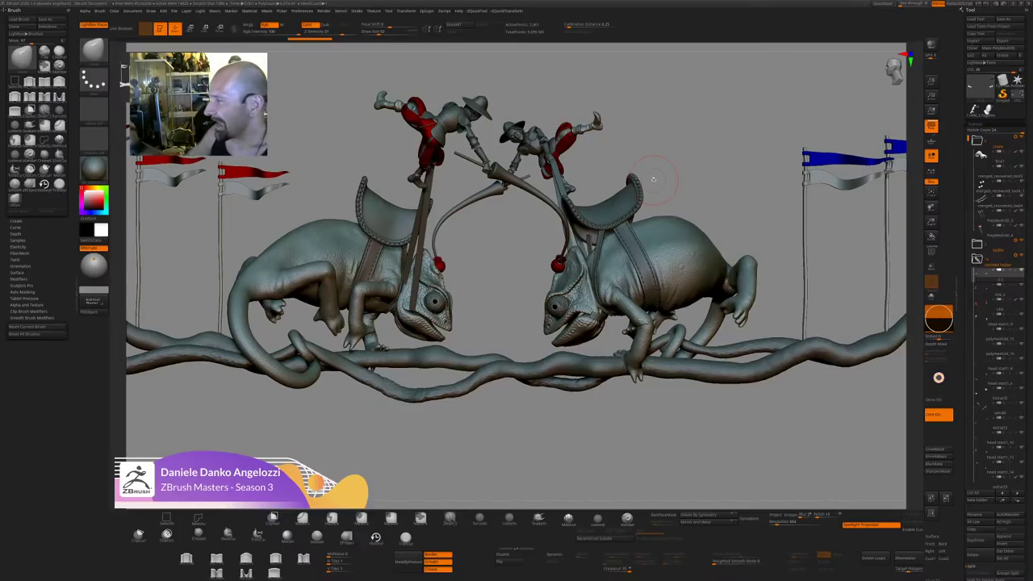
left_click_drag(654, 179, 702, 318)
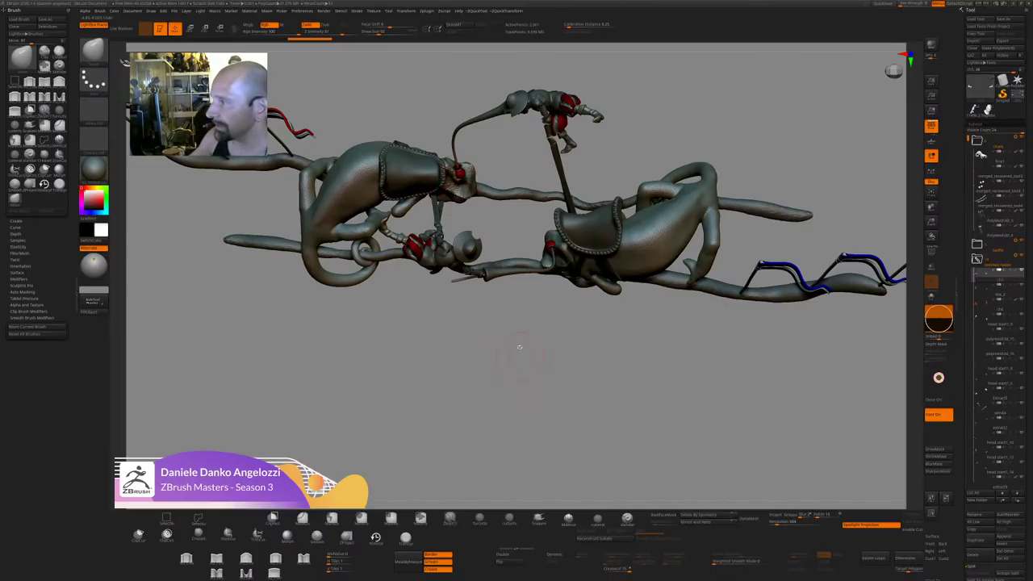
Make the right chameleon's body the active subtool, followed by its saddle girth strap.
left_click_drag(520, 347, 506, 256)
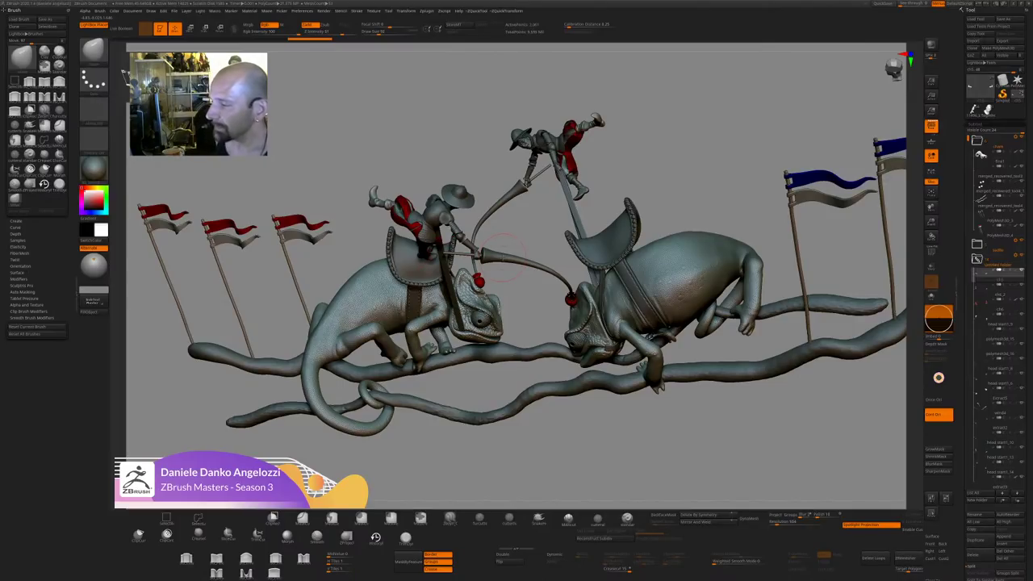
left_click(708, 353, "alt")
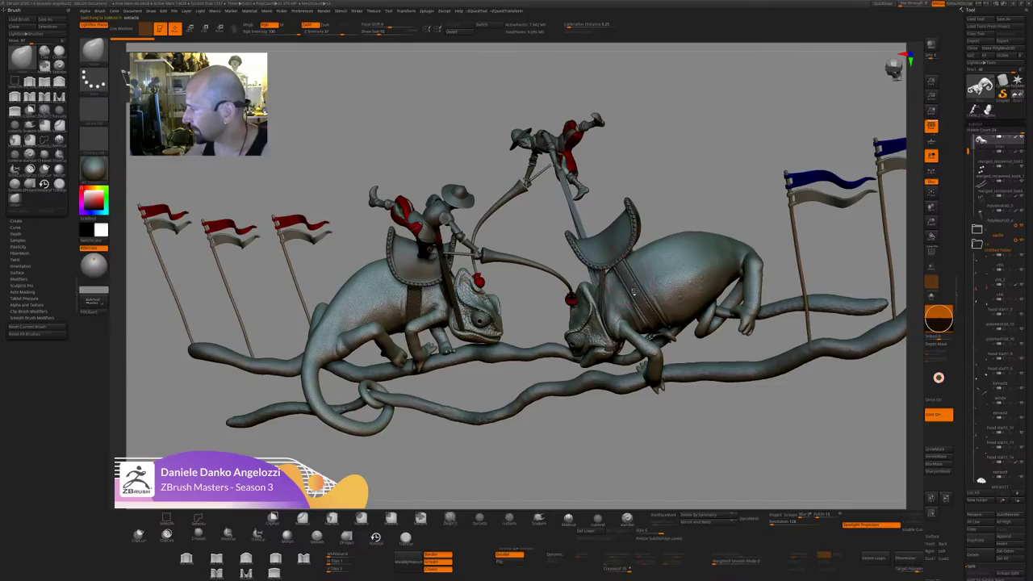
left_click(634, 292, "alt")
Examine the jousting chameleons composition from several angles, including the right chameleon's saddle, straps and skin detail up close.
left_click_drag(665, 413, 706, 365)
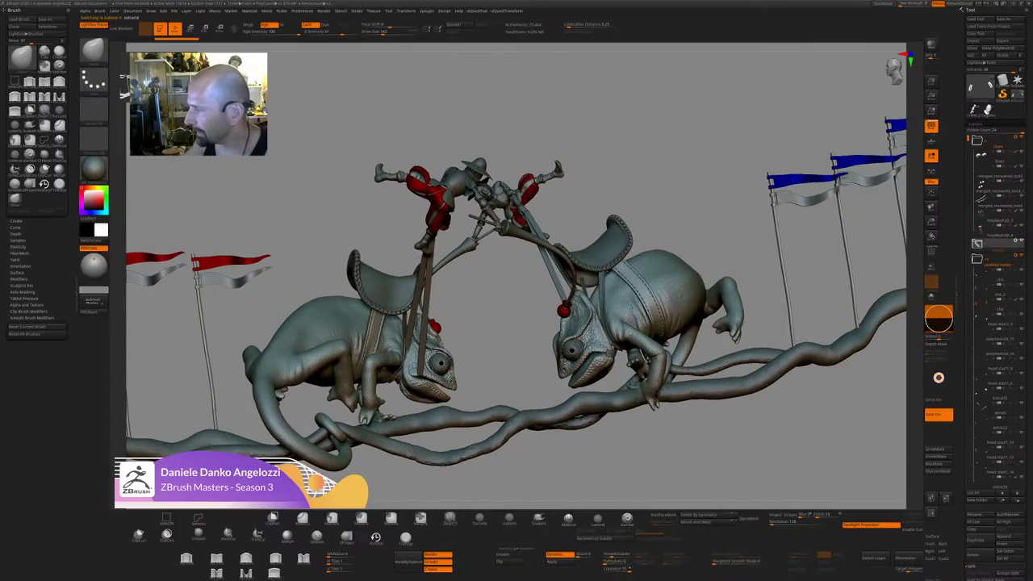
left_click_drag(702, 428, 598, 484)
left_click_drag(611, 206, 621, 195)
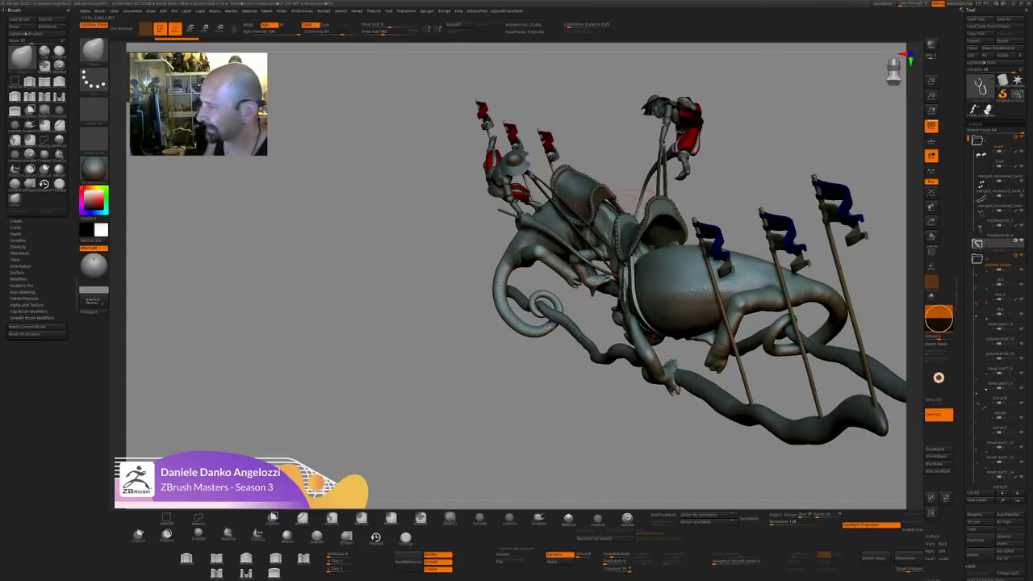
left_click_drag(468, 419, 486, 412)
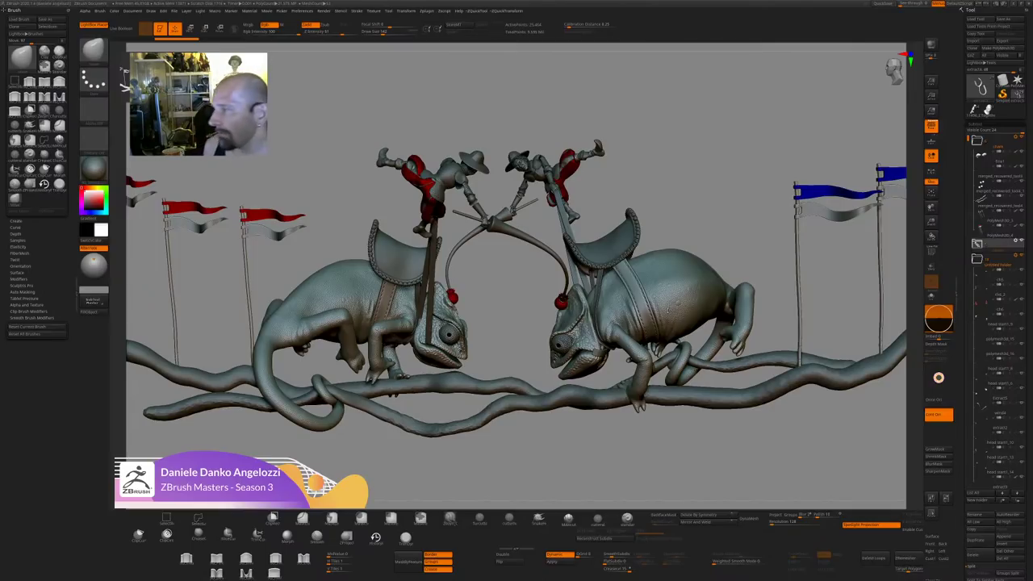
left_click_drag(691, 194, 733, 197)
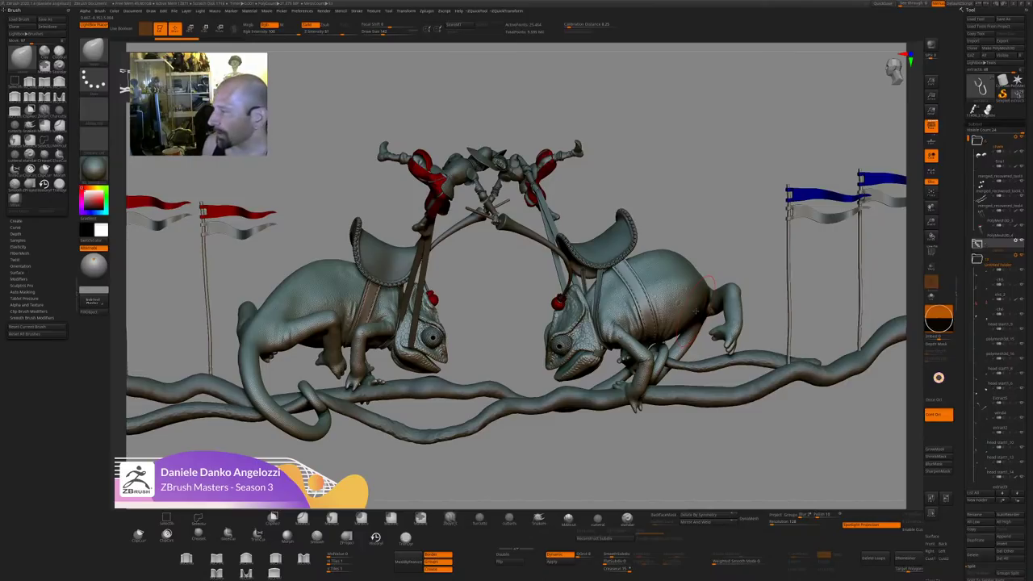
left_click_drag(701, 199, 619, 362, "alt")
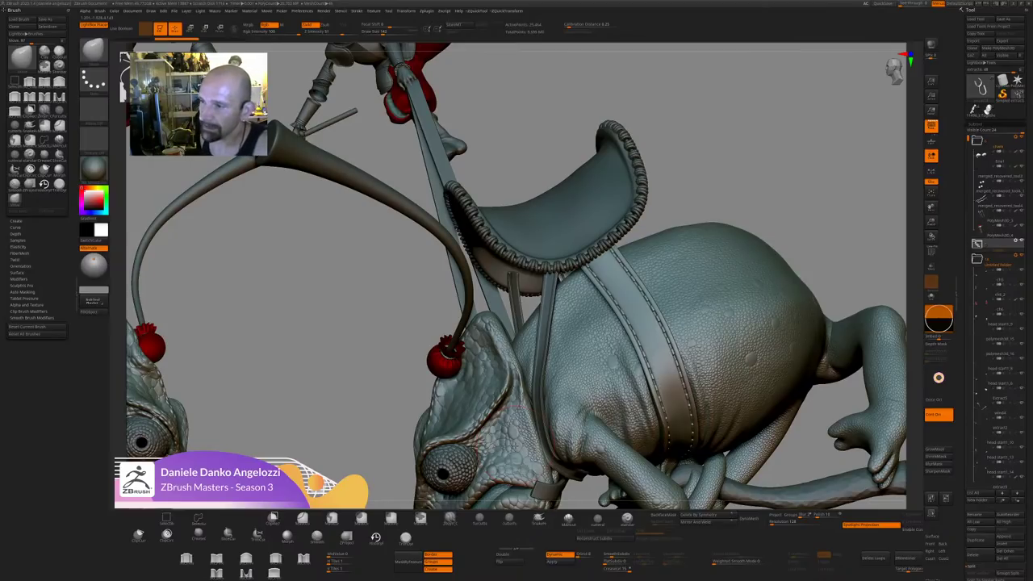
left_click_drag(770, 151, 766, 152)
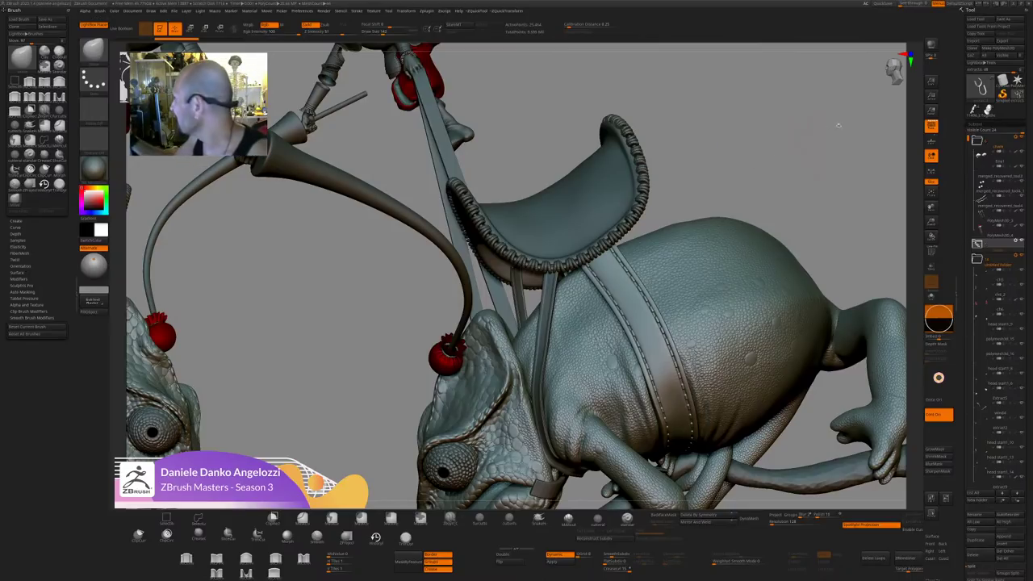
Load the early chameleon head with its red ZSphere from the chameleon work-in-progress folder and view it from the side and front.
left_click(979, 19)
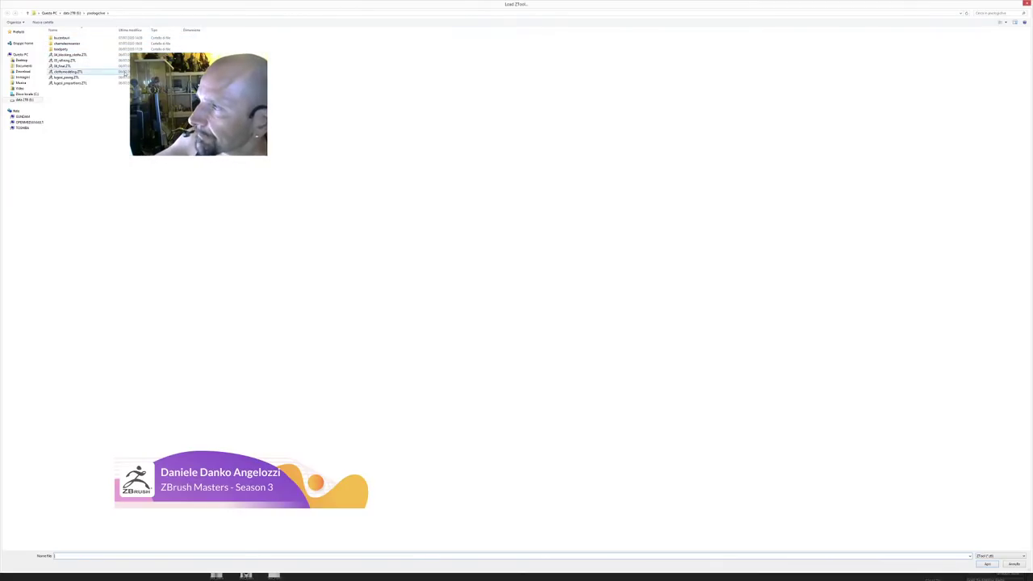
double_click(76, 43)
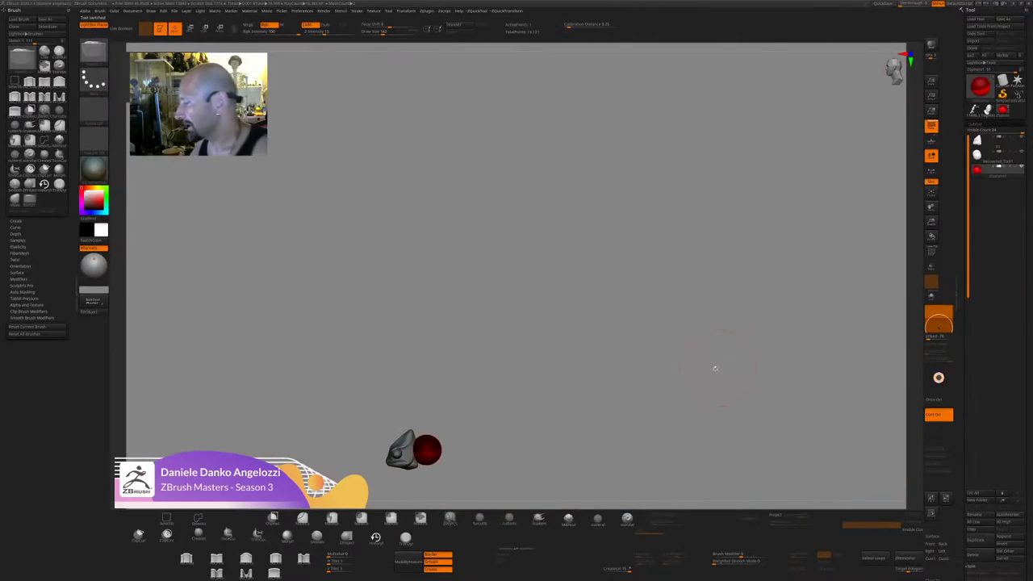
left_click_drag(794, 311, 761, 357)
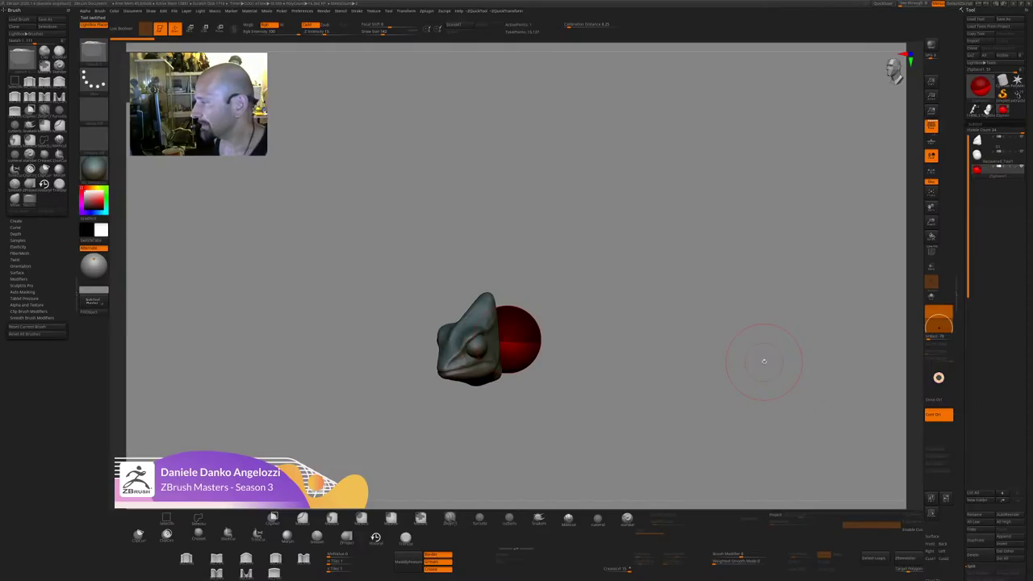
left_click_drag(763, 361, 627, 395)
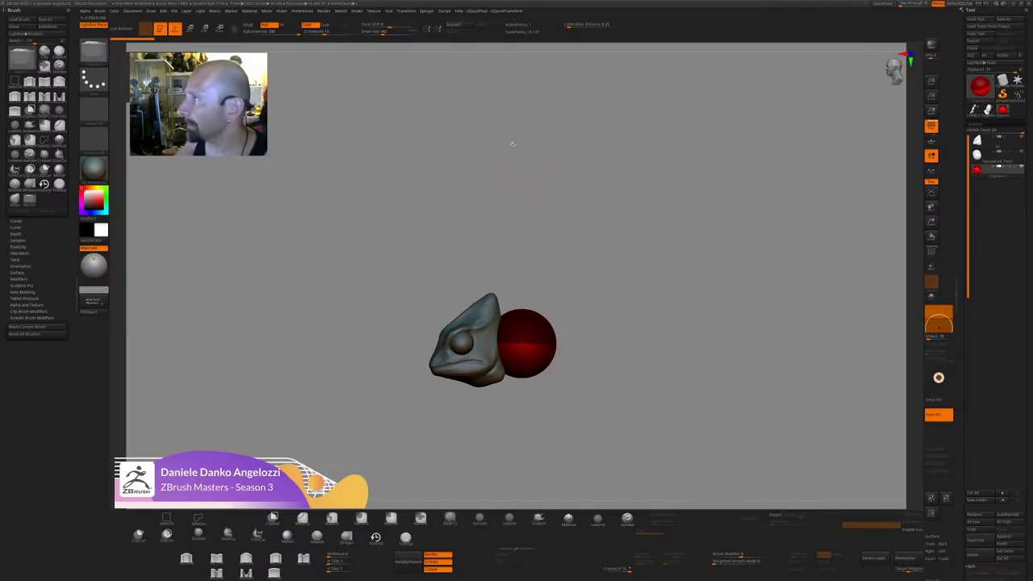
mouse_move(375, 13)
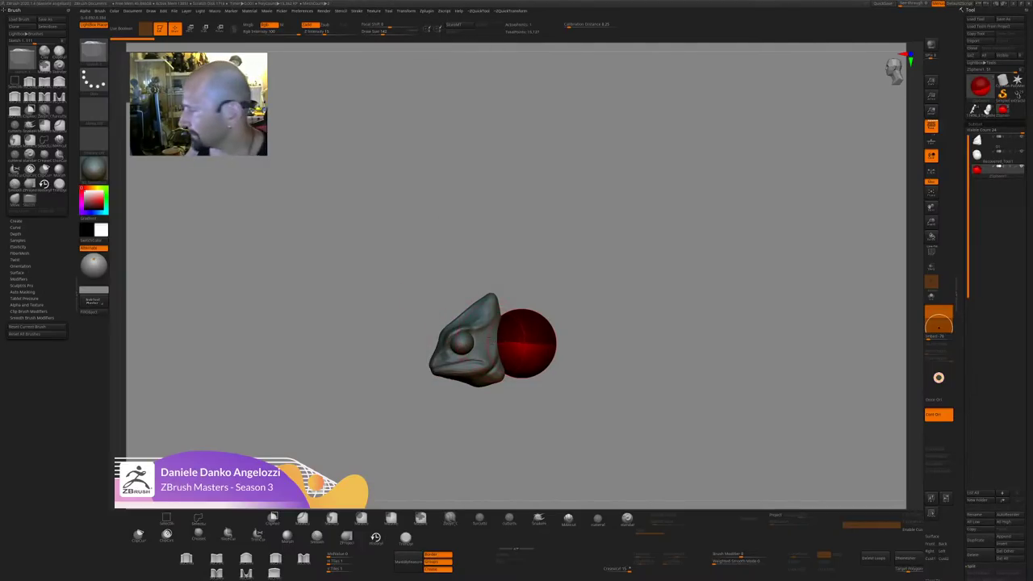
left_click_drag(511, 384, 541, 410)
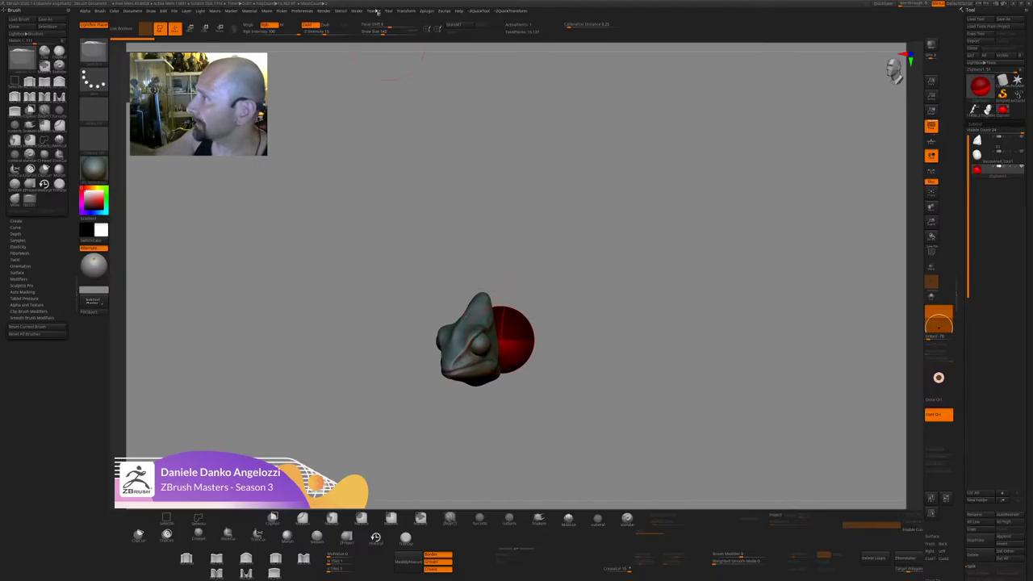
Load the chameleon version with the ZSphere body, undo a stray edit to its rear, and preview its skin as a mesh.
left_click(975, 18)
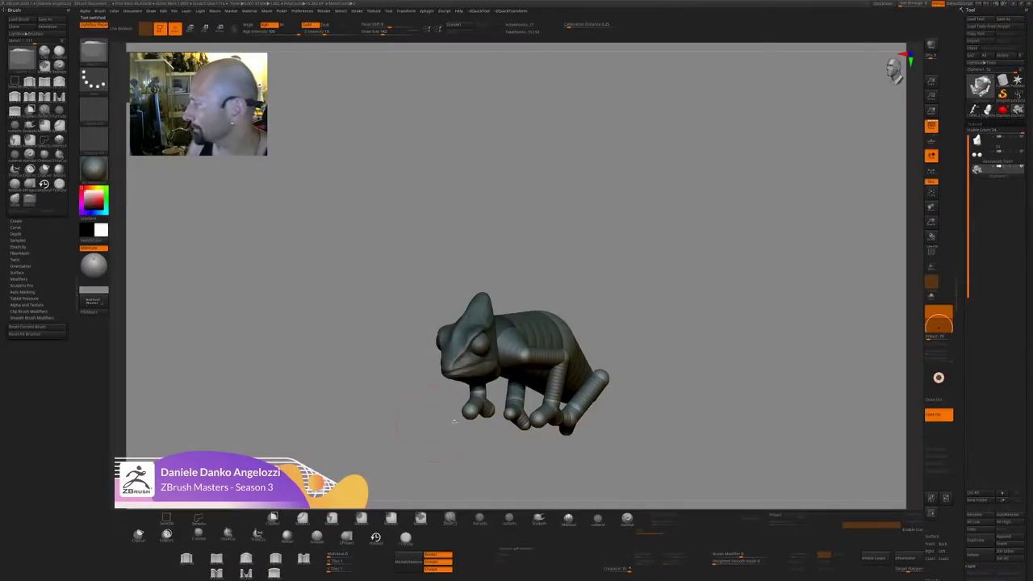
mouse_move(710, 387)
left_mouse_down()
mouse_move(705, 250)
mouse_move(705, 259)
left_mouse_up()
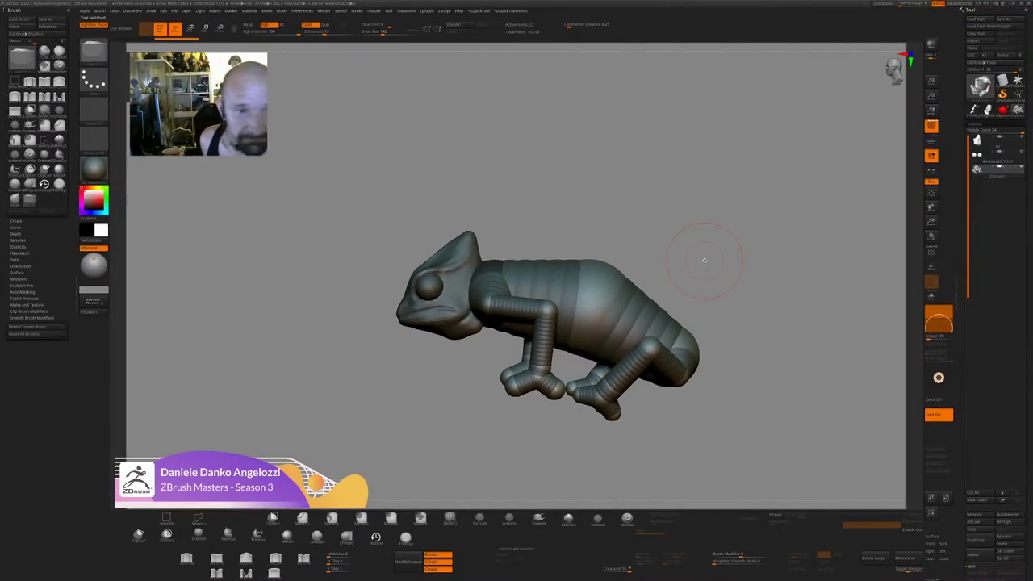
left_click(688, 352, "alt")
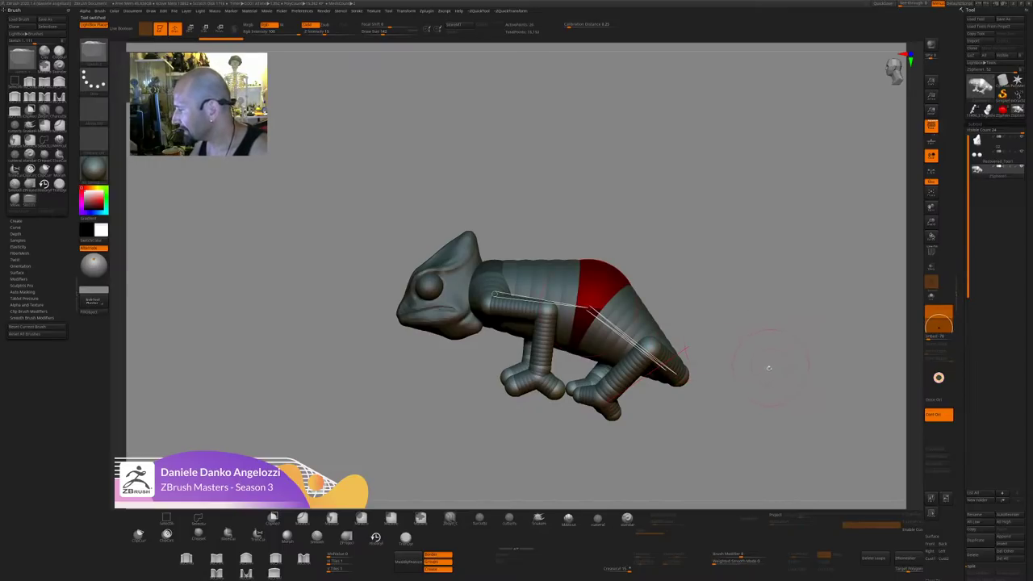
key("ctrl+z")
key("a")
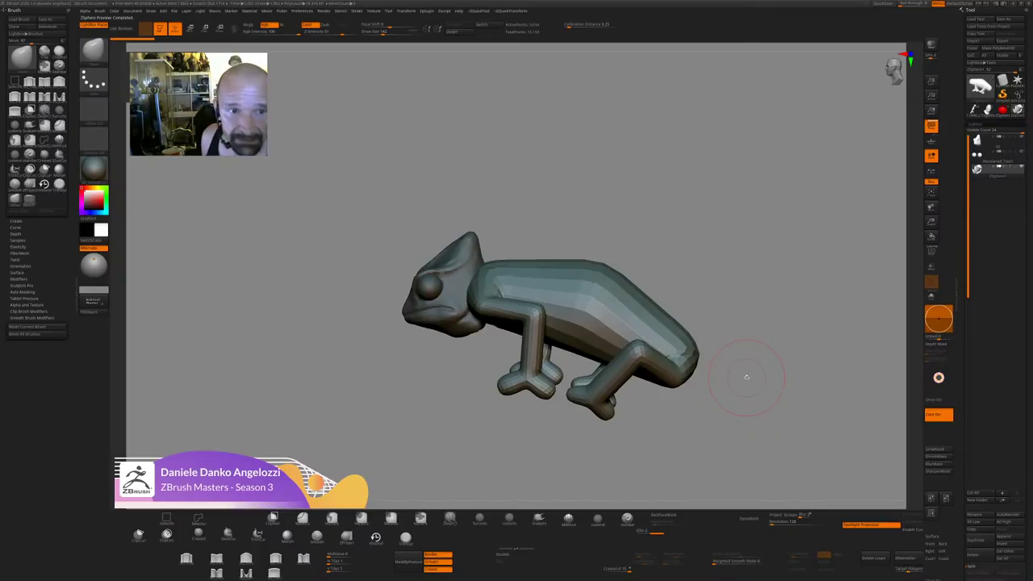
left_click_drag(746, 377, 726, 423)
Load 3.ZTL, the chameleon with the smooth sculpted body, and examine its pose and limbs from several angles.
left_click(977, 19)
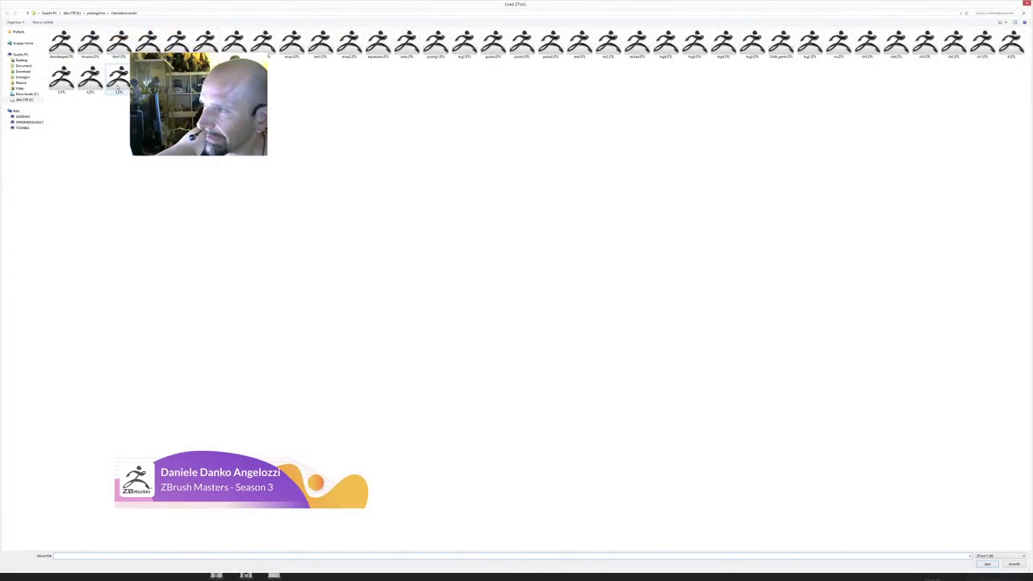
double_click(117, 84)
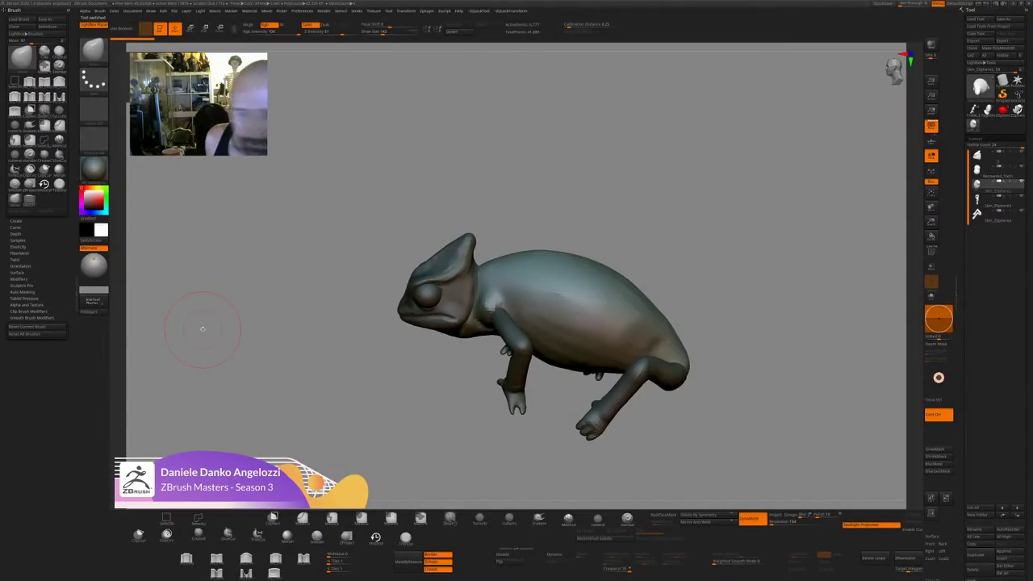
left_click_drag(757, 415, 753, 441)
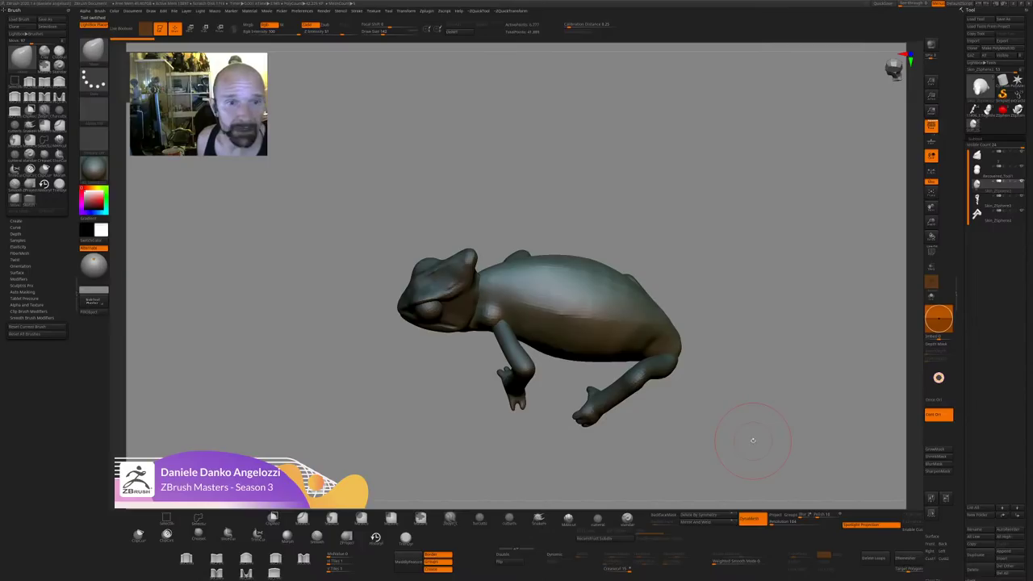
left_click_drag(753, 440, 755, 323)
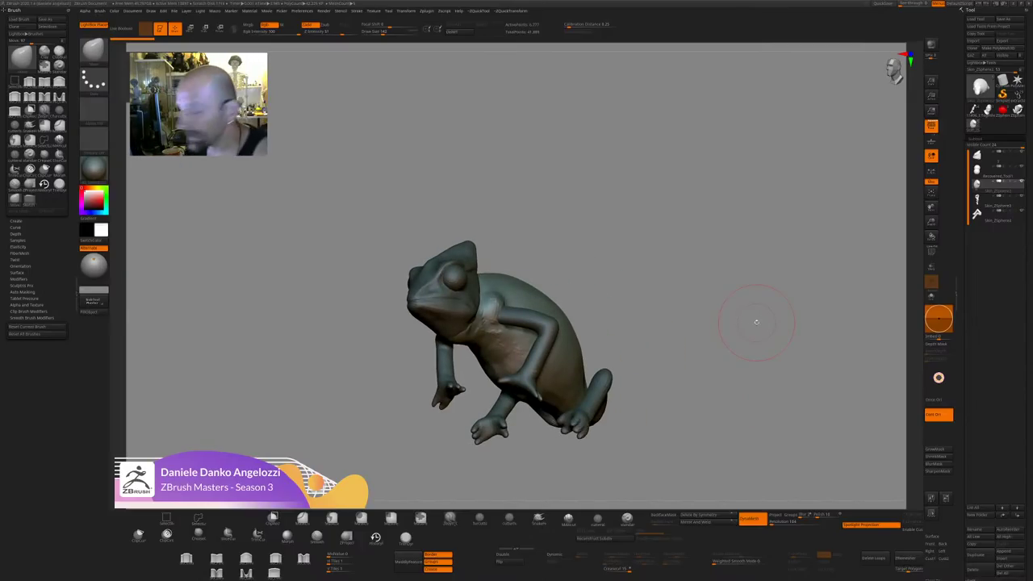
left_click_drag(714, 284, 615, 311)
left_click_drag(715, 409, 679, 316)
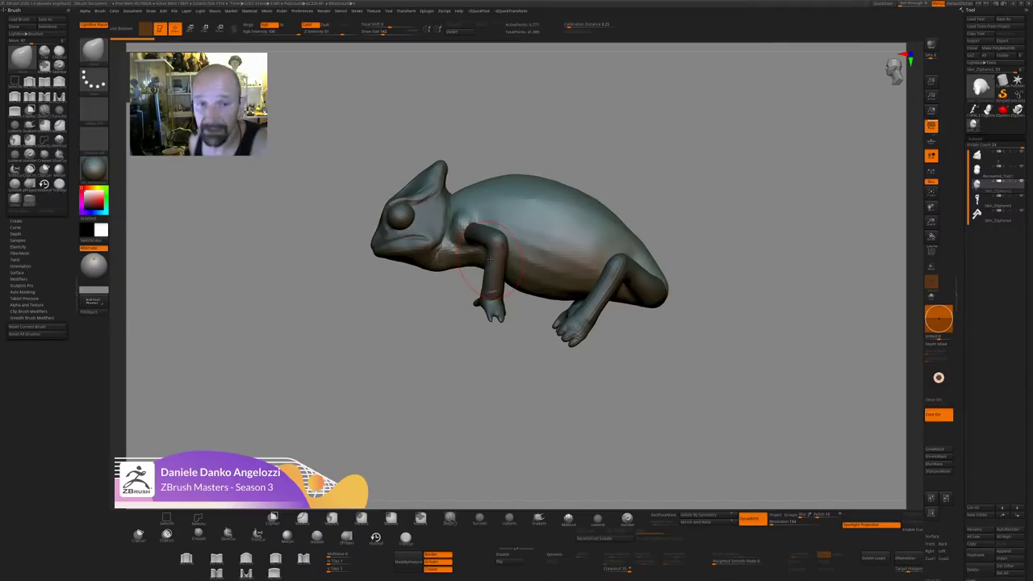
left_click_drag(768, 270, 612, 278)
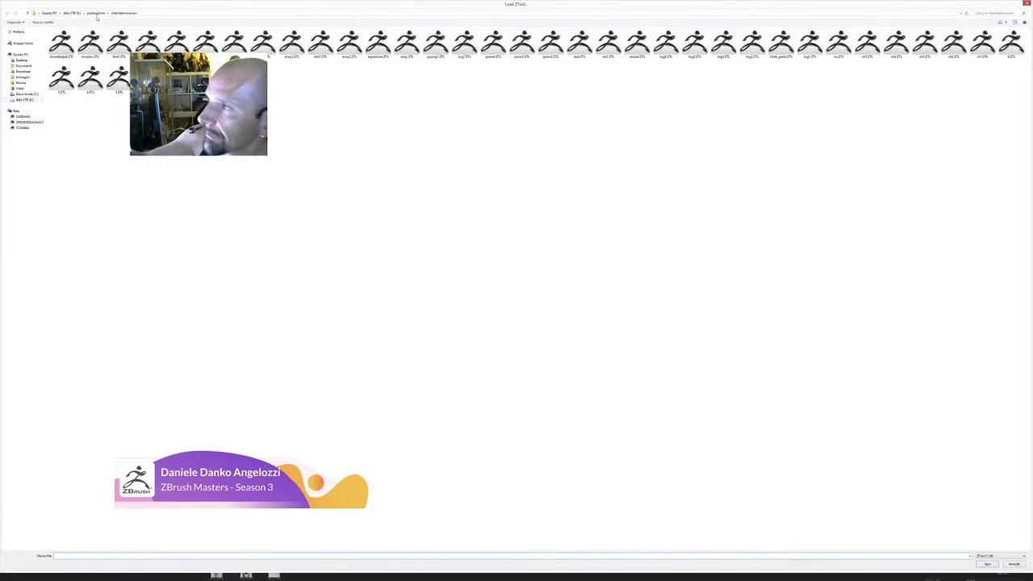
Load the bull-centaur sculpt from its project folder, with the folder's files sorted by modification date.
left_click(97, 14)
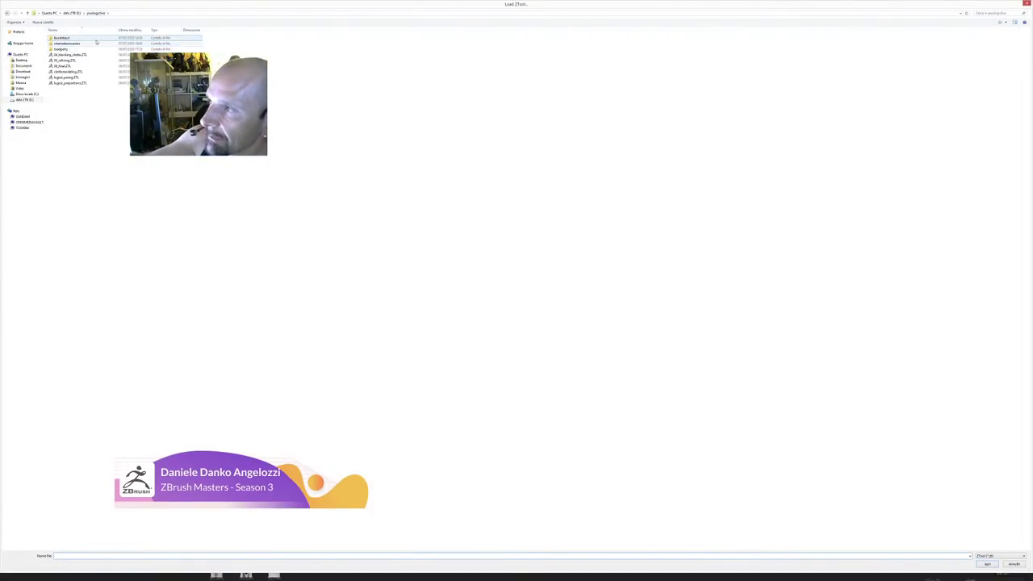
double_click(96, 39)
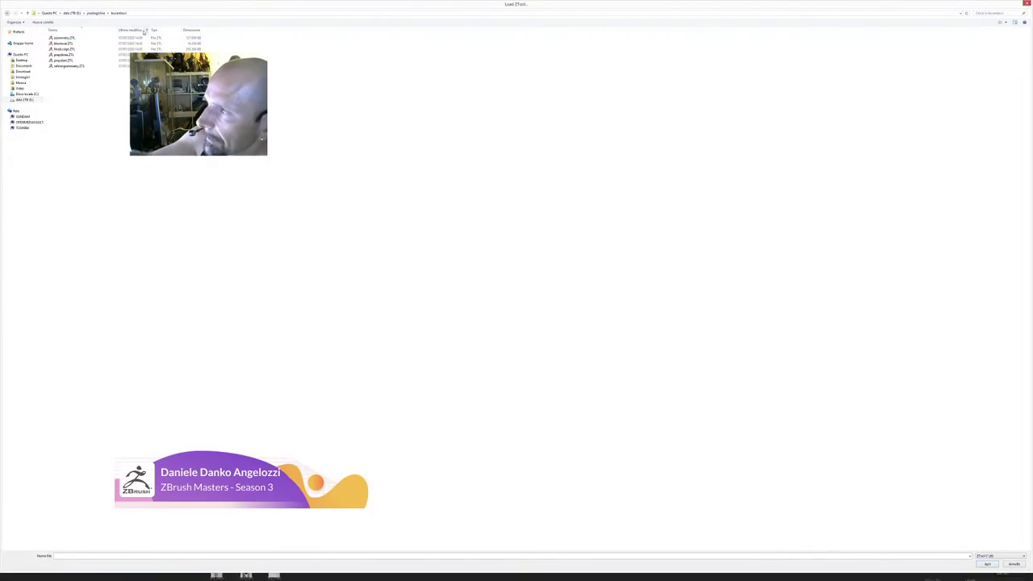
left_click(130, 30)
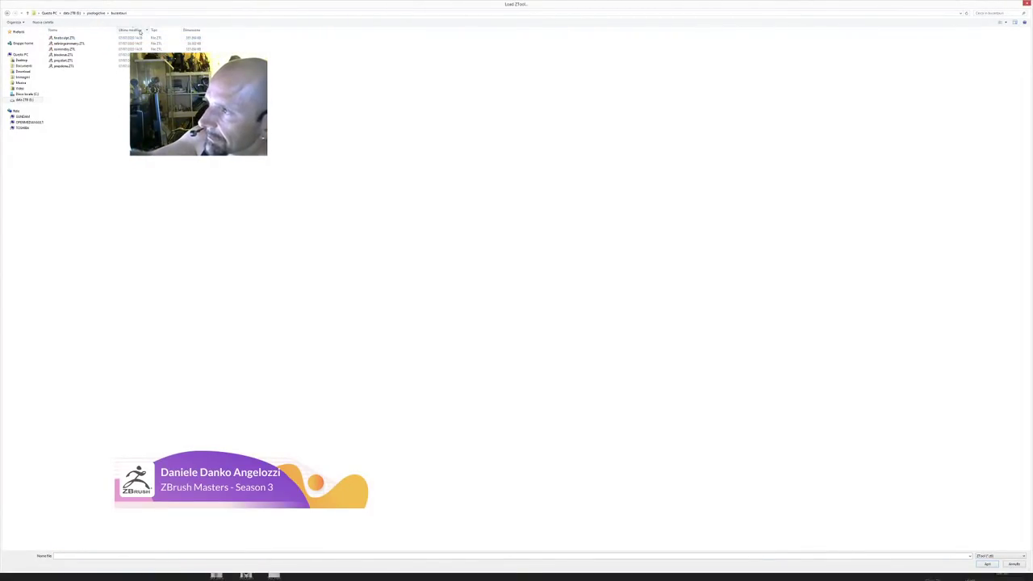
double_click(96, 55)
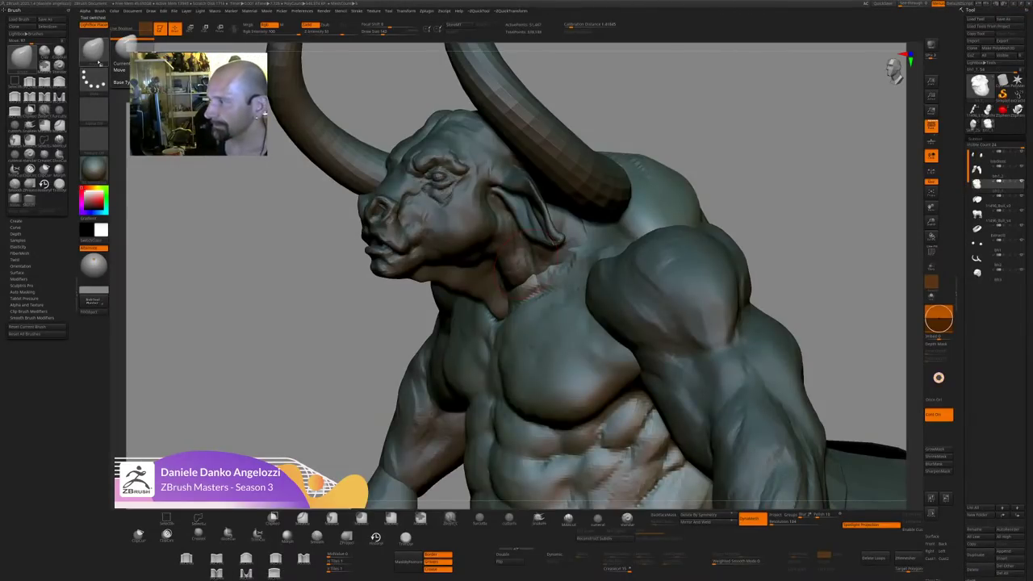
Examine the whole bull-centaur from the front and side, and spread its subtools apart to inspect them individually.
left_click_drag(815, 250, 770, 189, "alt")
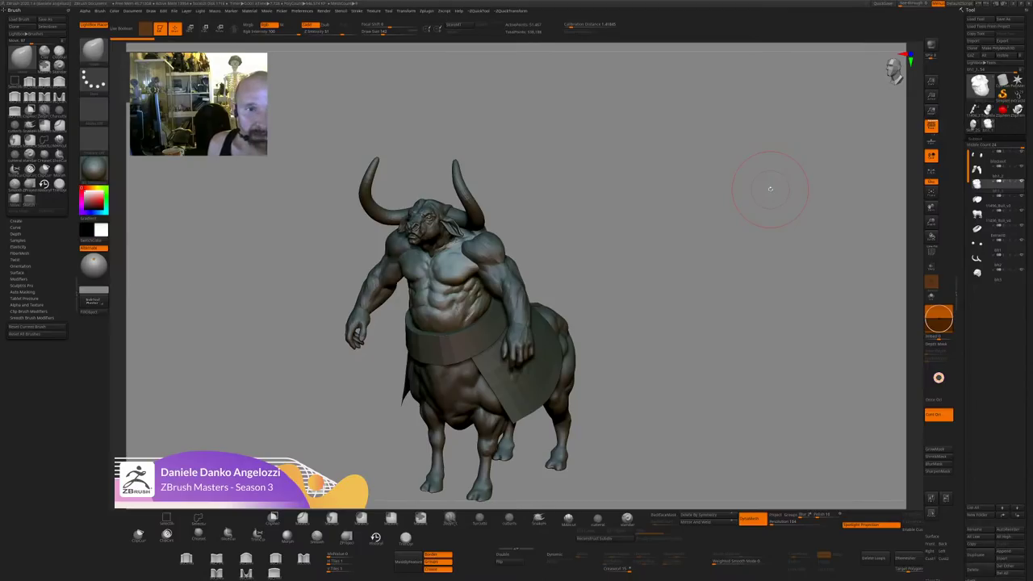
left_click_drag(770, 189, 478, 252, "shift")
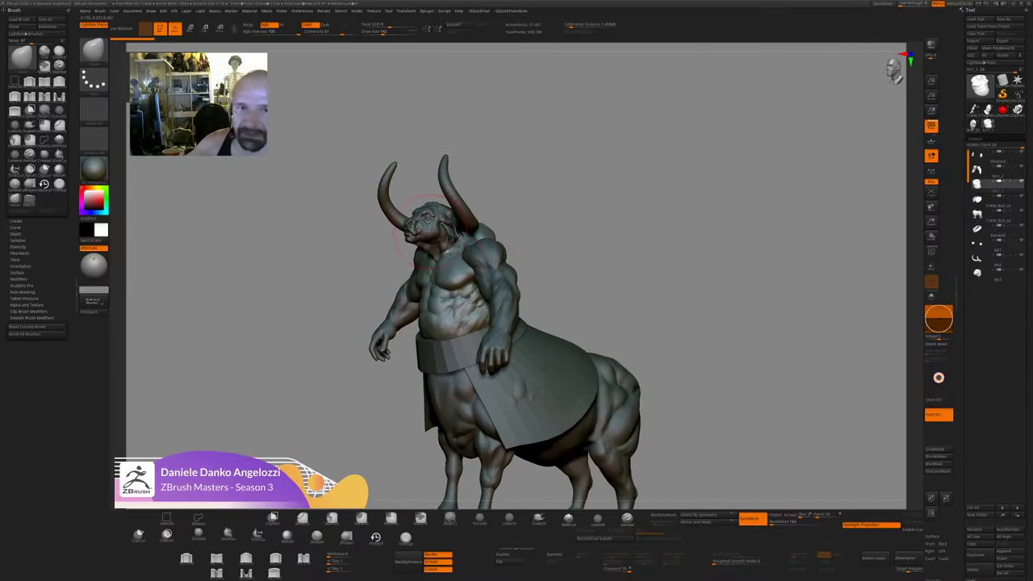
left_click_drag(632, 261, 623, 240, "shift")
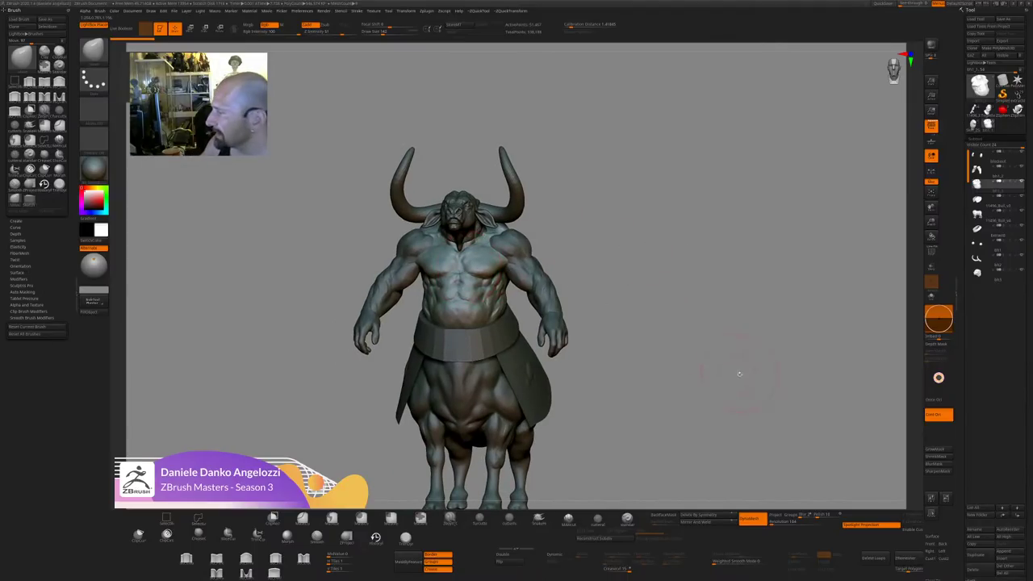
key("shift+x")
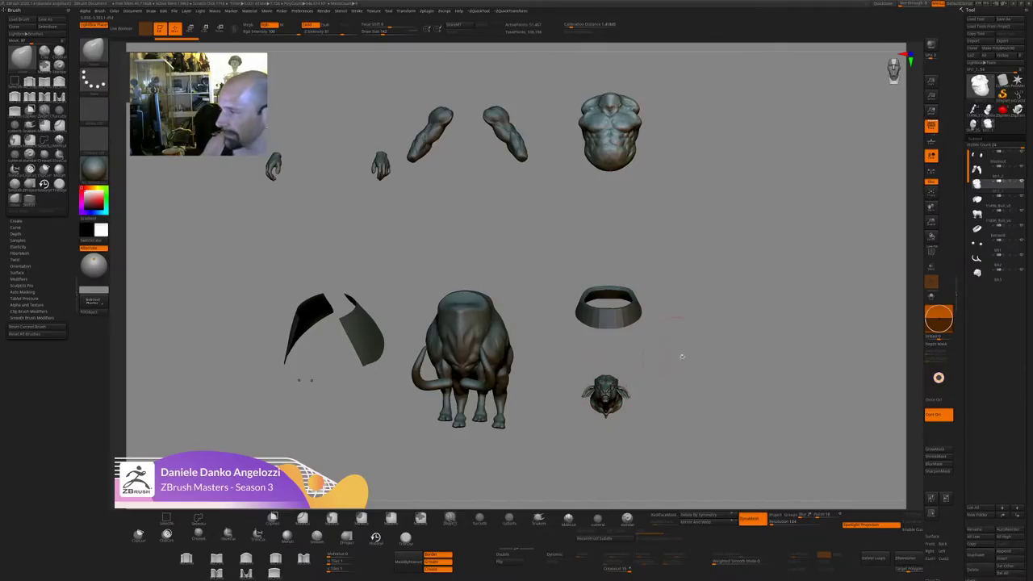
left_click_drag(682, 356, 530, 345)
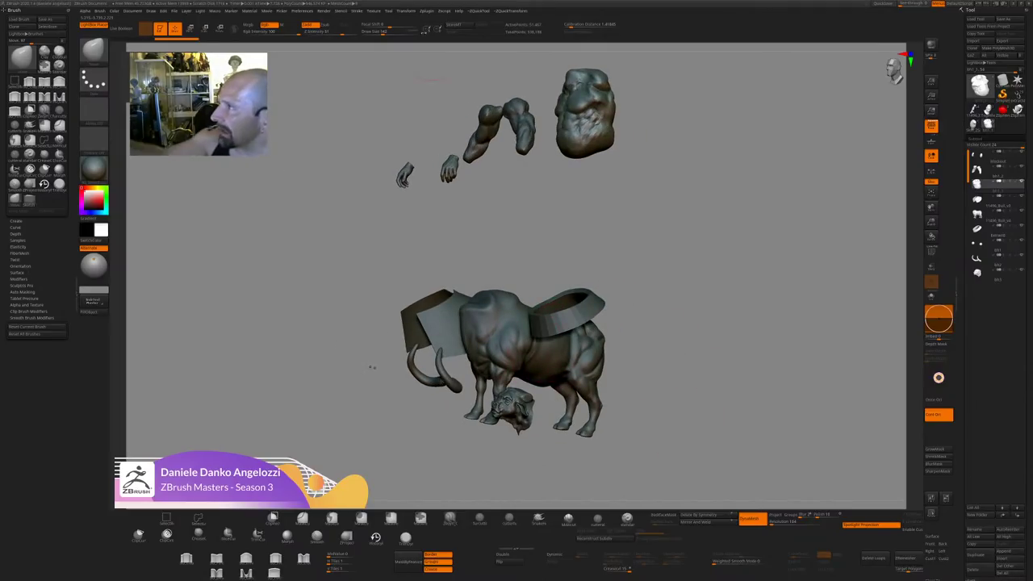
Import the bull-centaur concept drawing as a texture and add it to Spotlight.
left_click(374, 10)
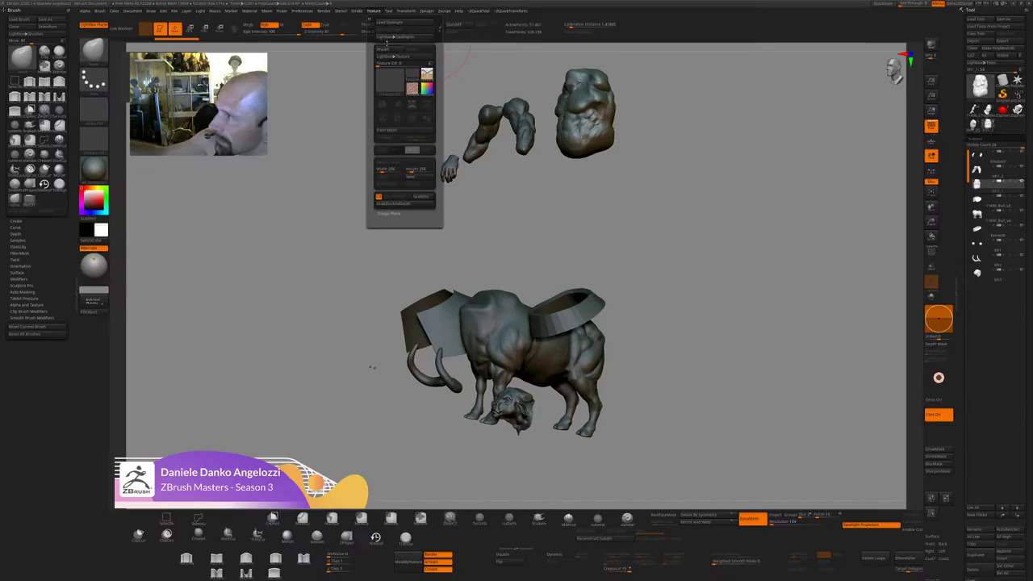
left_click(387, 50)
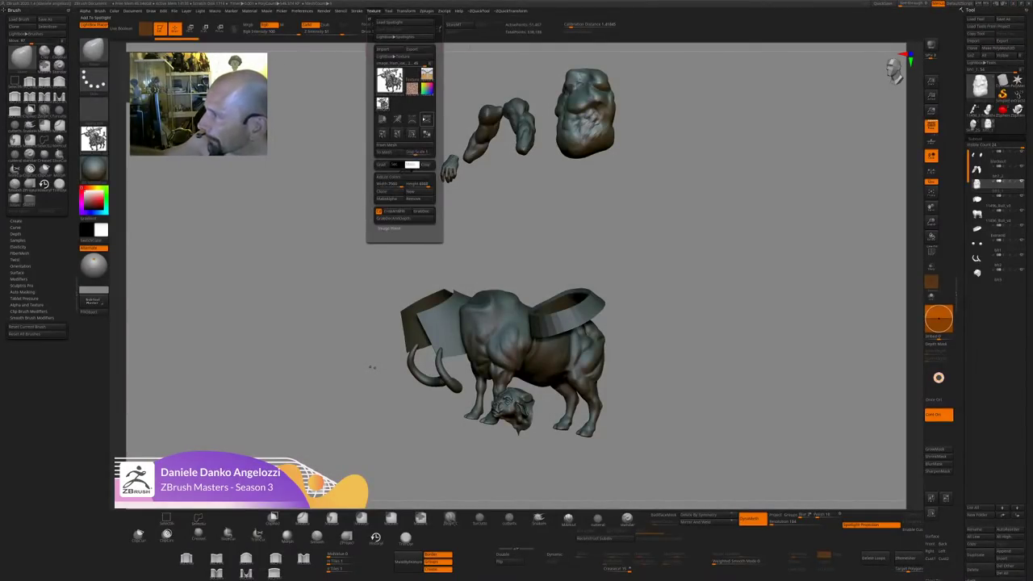
left_click(412, 119)
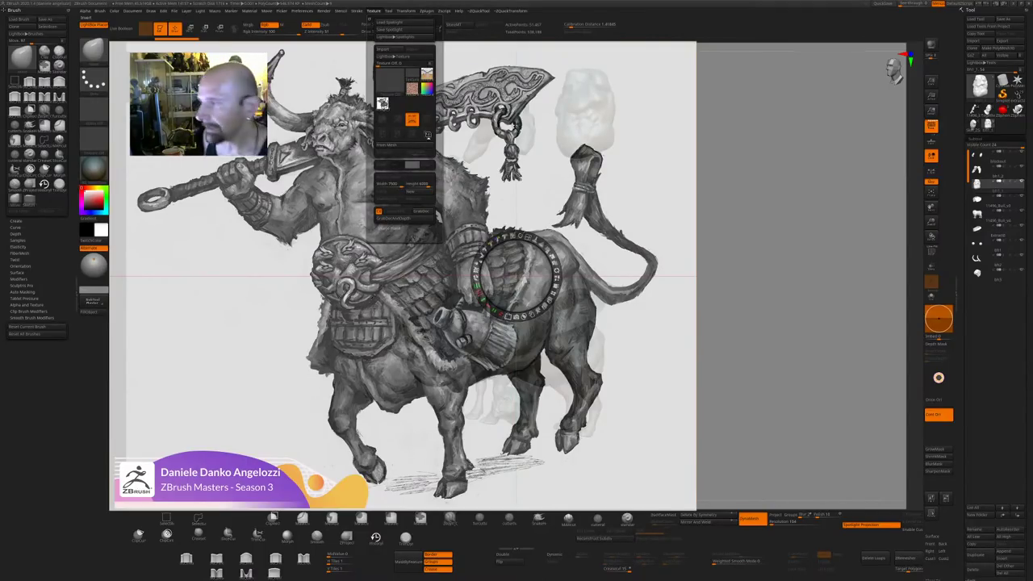
Shrink and move the bull-centaur drawing in Spotlight, and place the whole sculpt beside it in a matching view for comparison.
left_click_drag(536, 238, 498, 240)
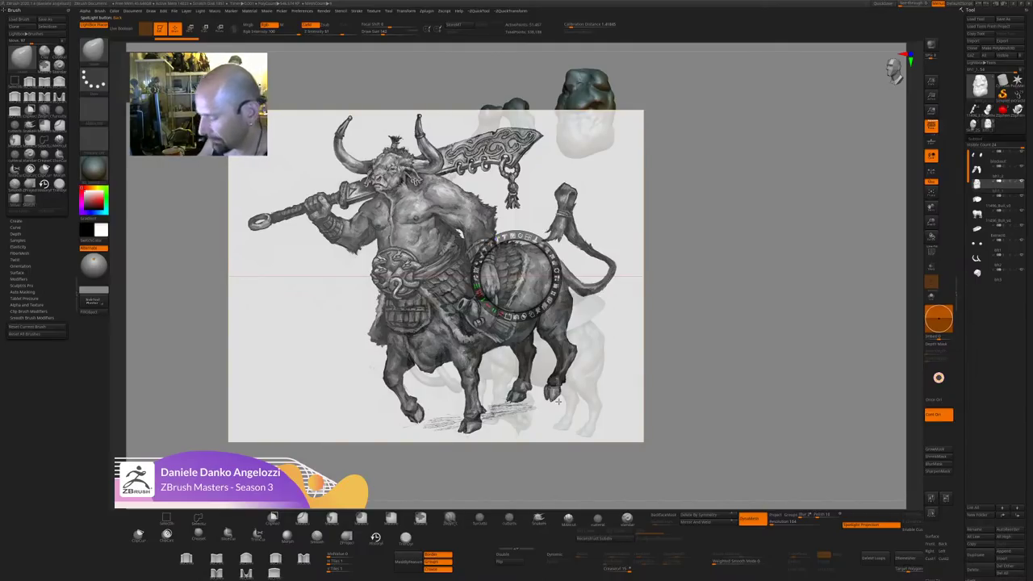
left_click_drag(557, 402, 449, 428)
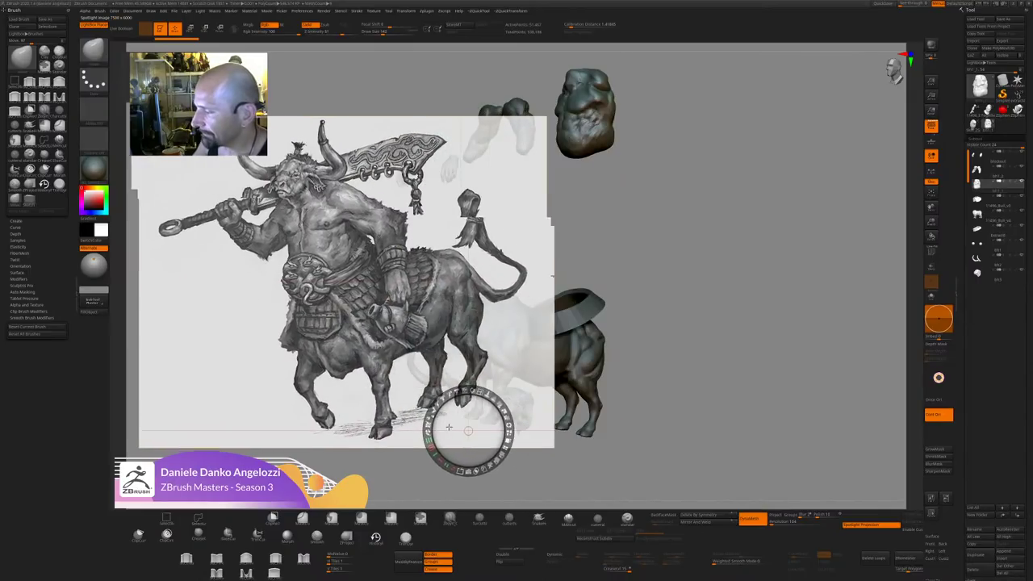
left_click_drag(464, 390, 400, 413)
key("z")
key("z")
key("z")
mouse_move(649, 355)
left_mouse_down()
mouse_move(707, 358)
mouse_move(712, 376)
left_mouse_up()
left_click_drag(712, 377, 787, 366, "alt")
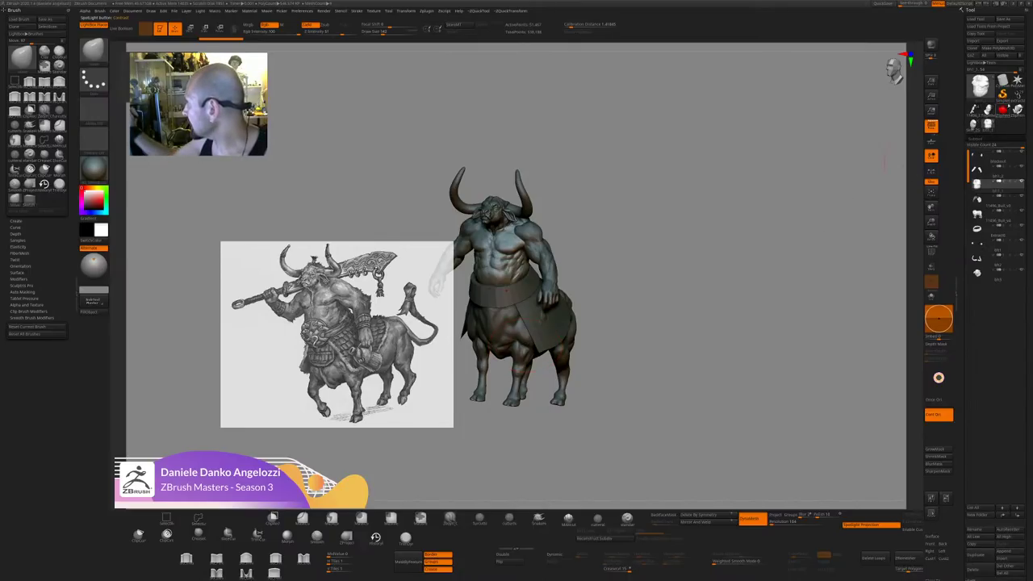
Load the coiled-tail chameleon with the merged body from the chameleon project folder, and examine it in side view with the concept drawing hidden.
left_click(978, 18)
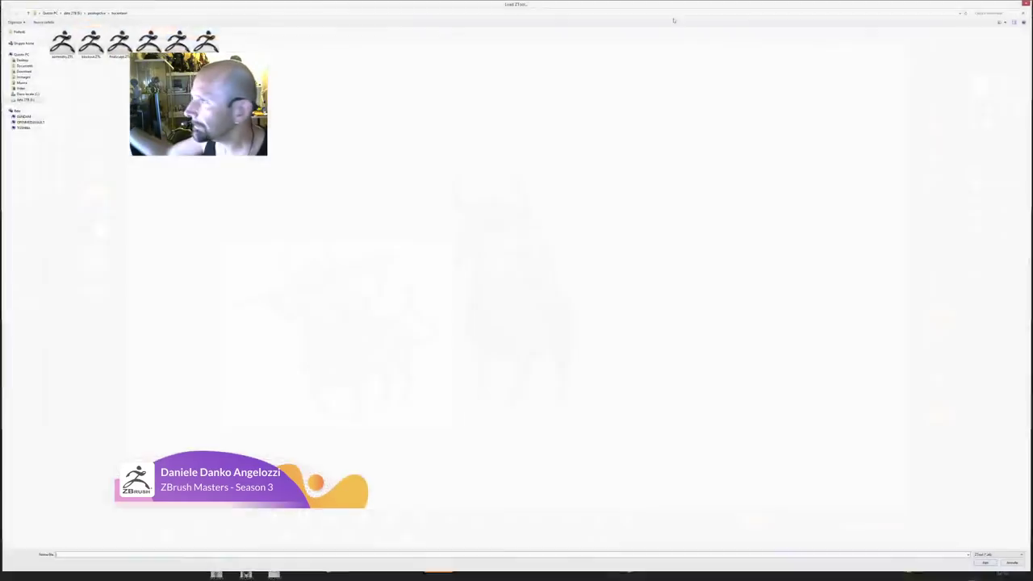
left_click(96, 13)
double_click(78, 44)
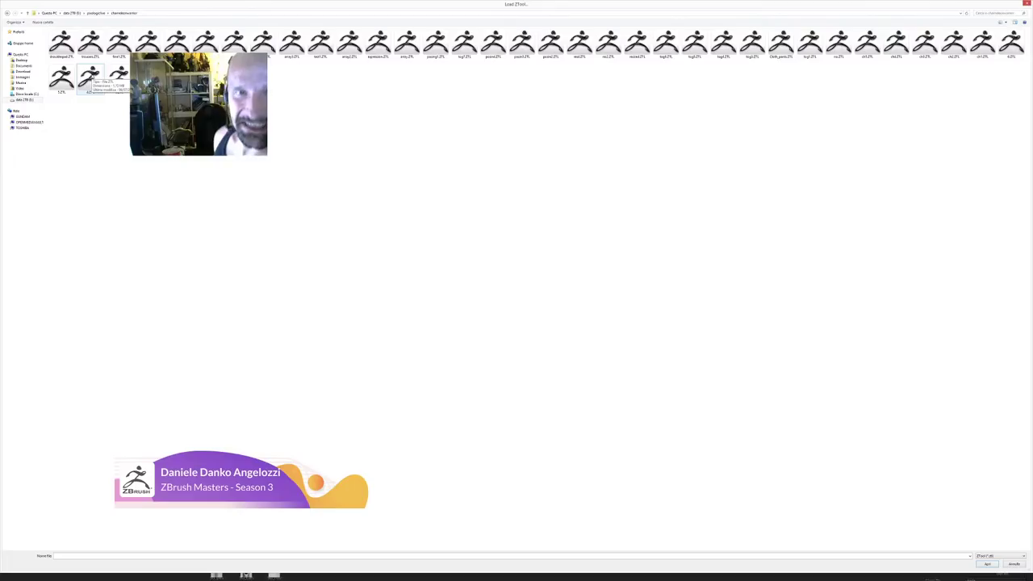
double_click(92, 77)
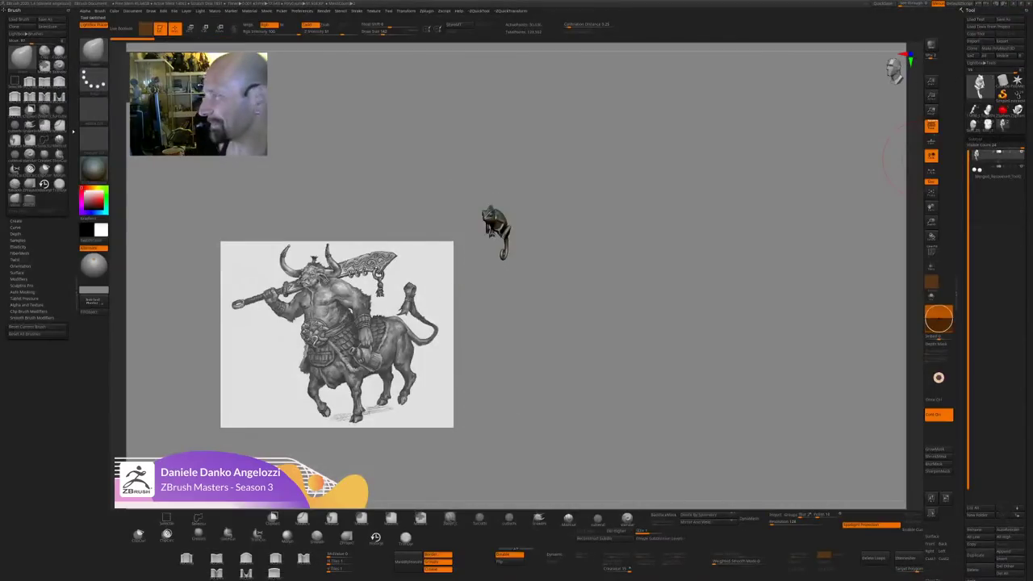
key("shift+z")
left_click_drag(742, 323, 697, 436)
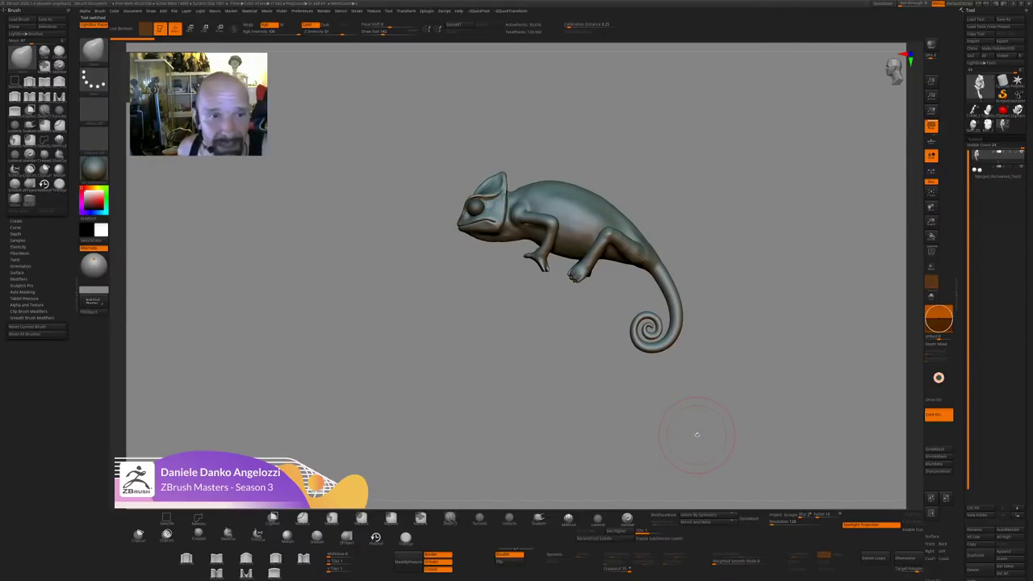
left_click_drag(697, 435, 670, 462)
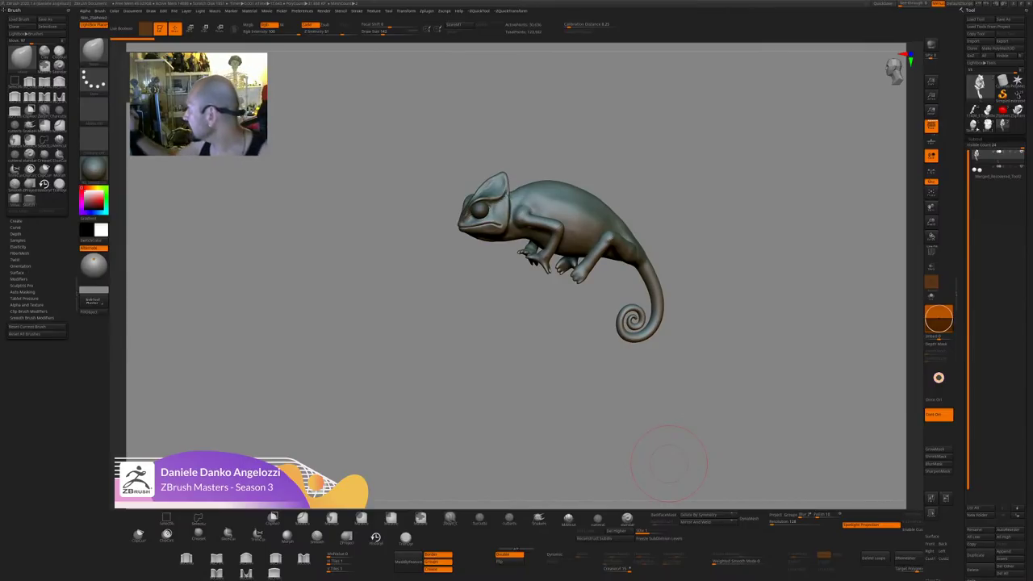
Load the chameleon version with separate limbs and tail, followed by the tailless version, and examine their pose.
left_click(975, 19)
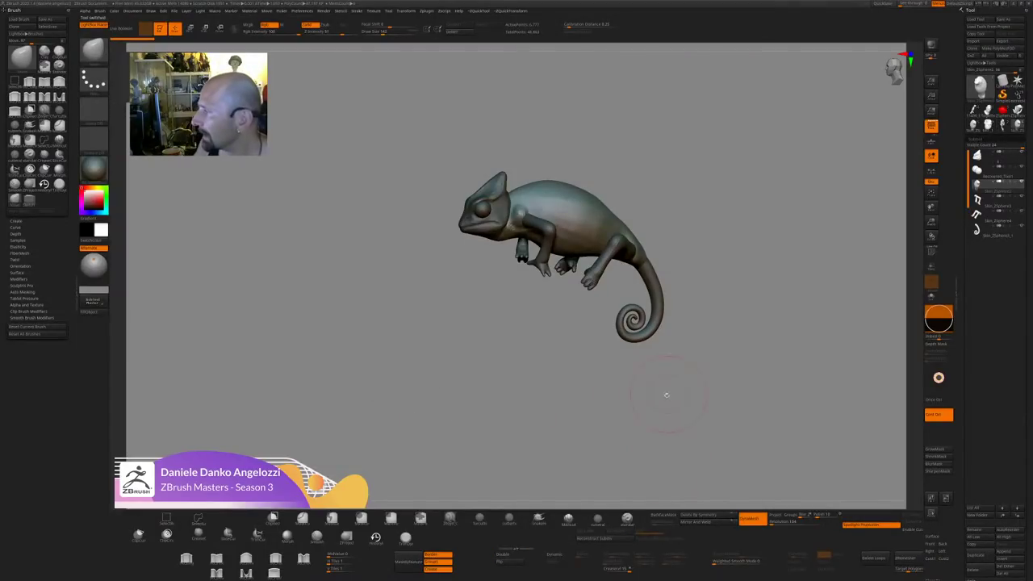
left_click_drag(666, 395, 653, 393)
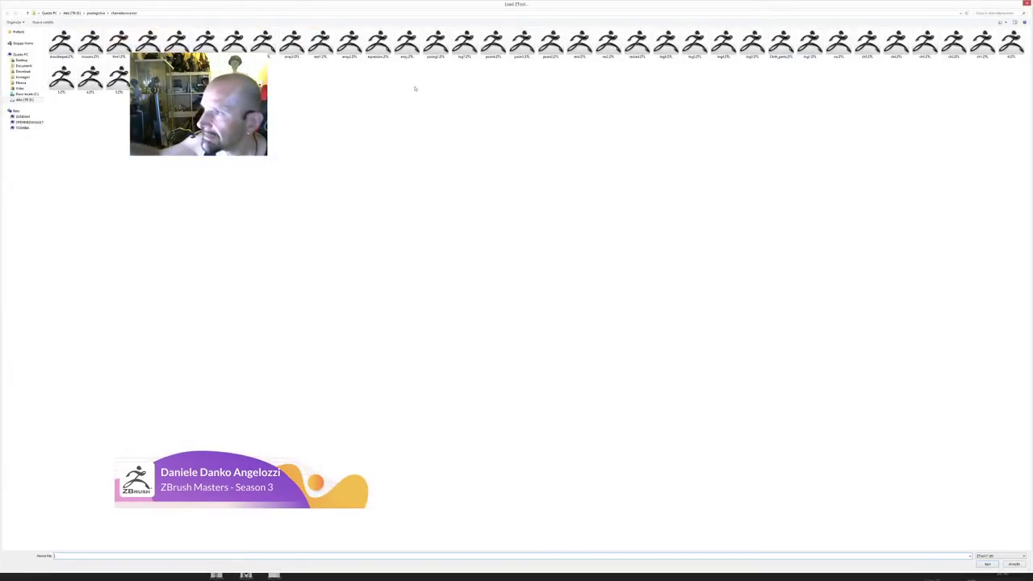
left_click(118, 78)
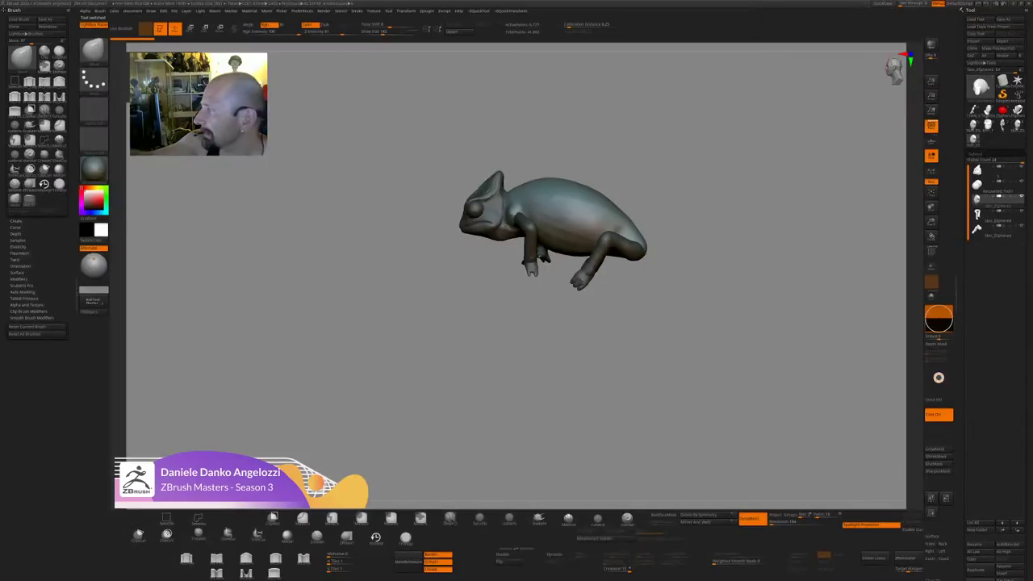
left_click_drag(513, 403, 616, 420)
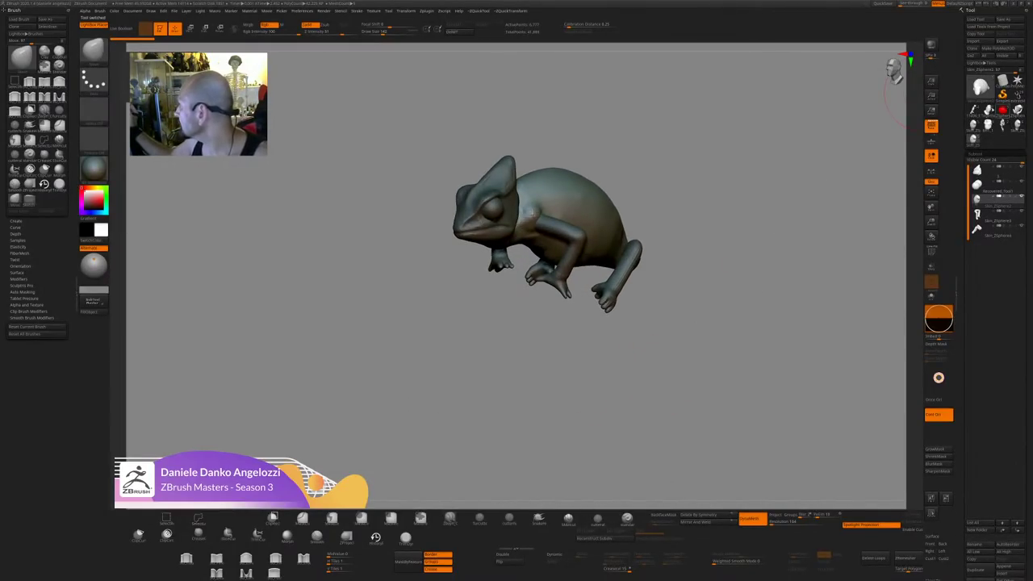
Load the chameleon version with the ZSphere body and limbs and examine it from the side.
left_click(978, 19)
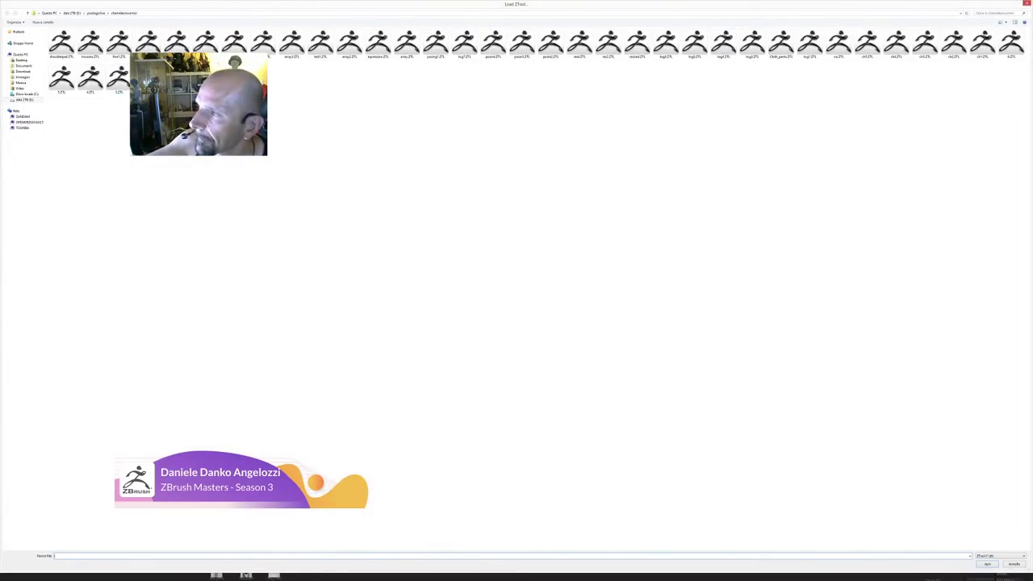
left_click(1027, 3)
left_click_drag(479, 427, 686, 415)
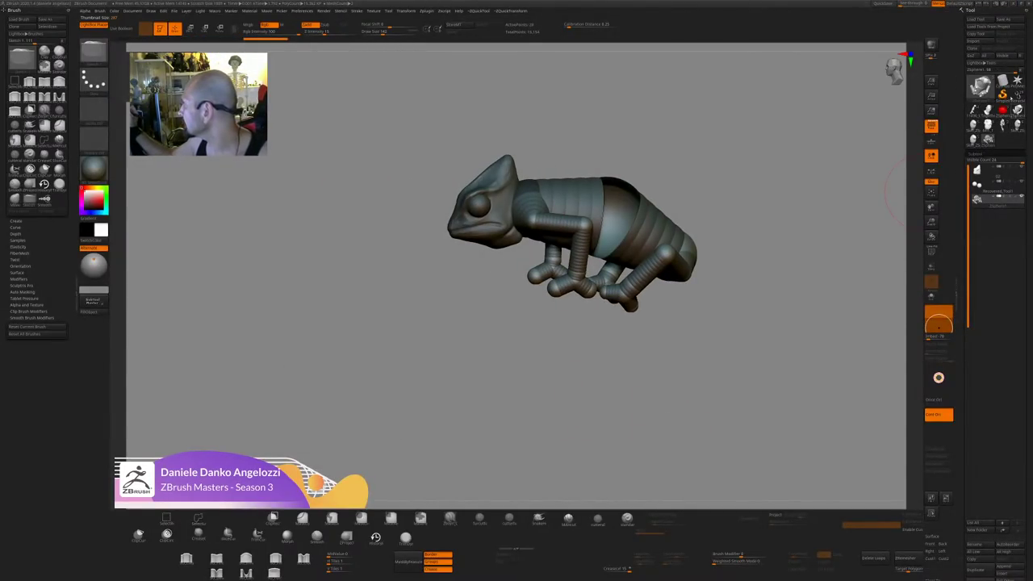
Collapse the tool thumbnails, reload the tailless chameleon with the smooth body, and turn it toward a side view.
left_click(1021, 70)
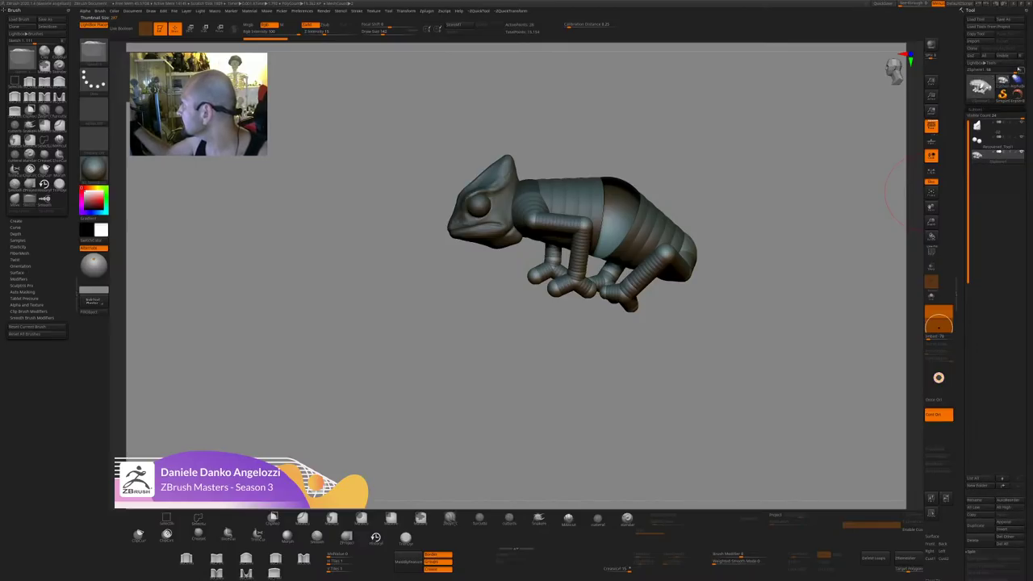
left_click(977, 20)
double_click(122, 88)
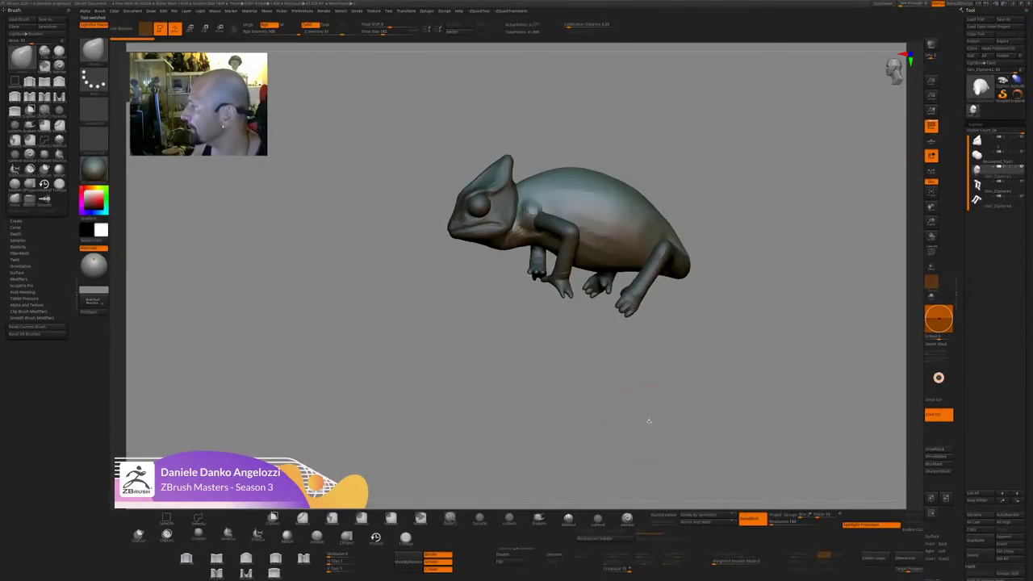
mouse_move(648, 420)
left_mouse_down()
mouse_move(671, 421)
mouse_move(651, 417)
left_mouse_up()
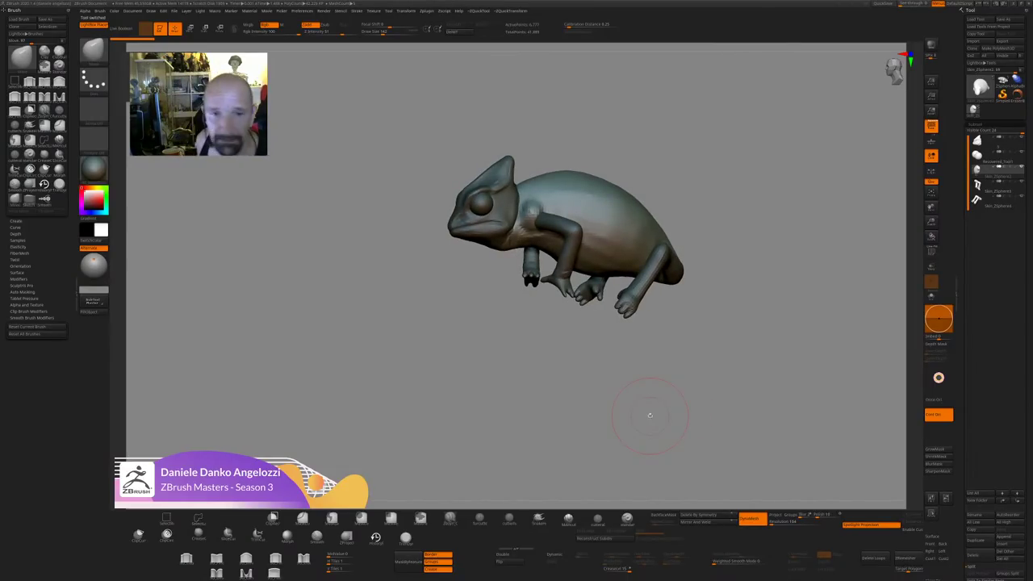
left_click_drag(719, 402, 610, 396)
Load the saved Spotlight file cham.ZSL with the green chameleon photo as an overlay and leave Spotlight editing.
left_click(376, 10)
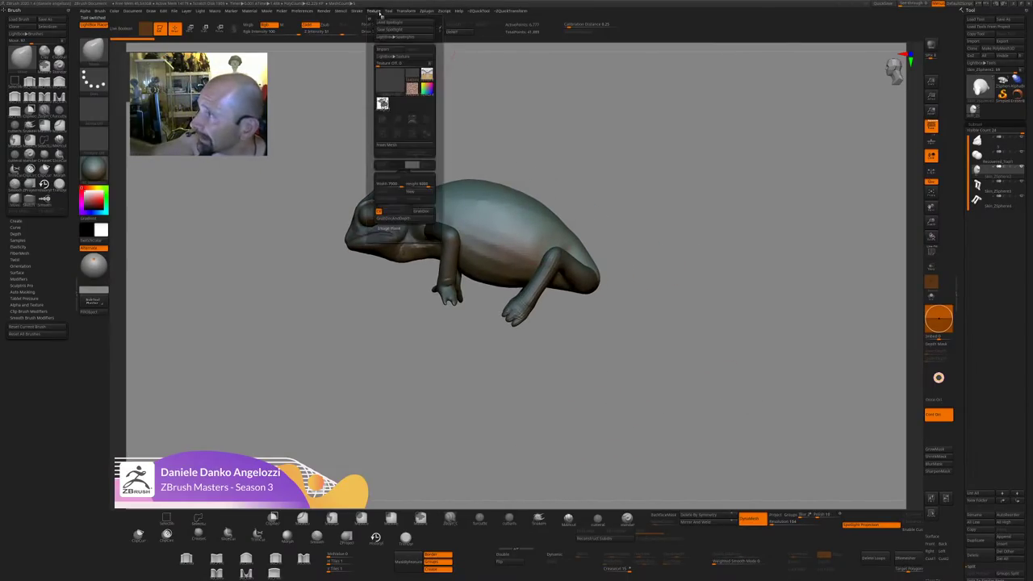
left_click(376, 25)
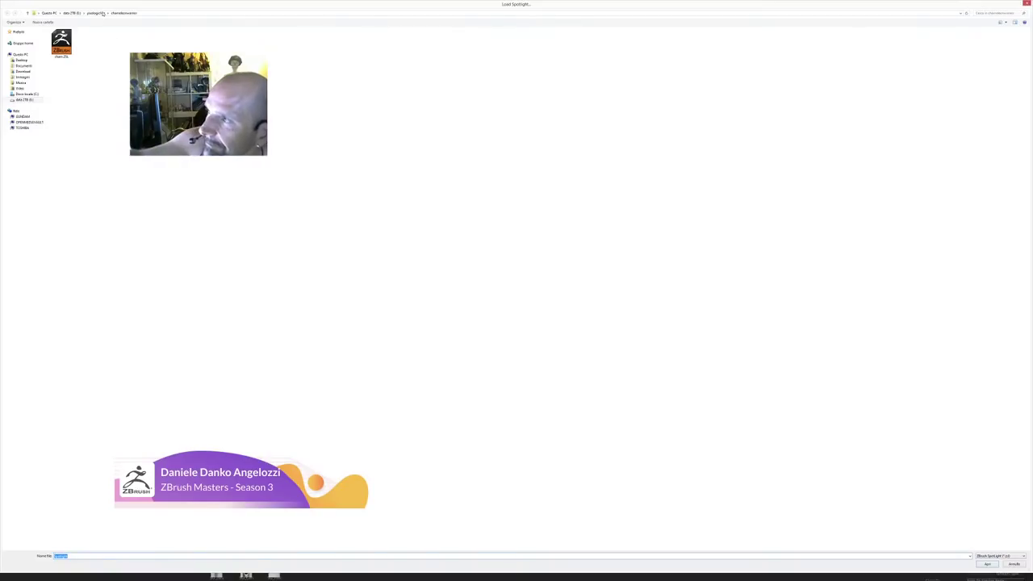
left_click(63, 44)
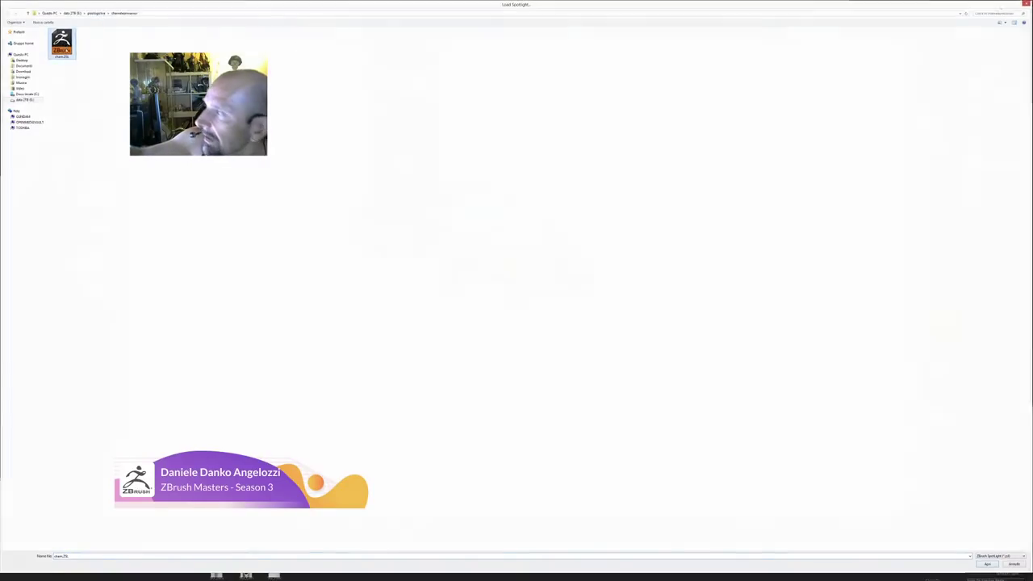
double_click(67, 50)
key("z")
key("z")
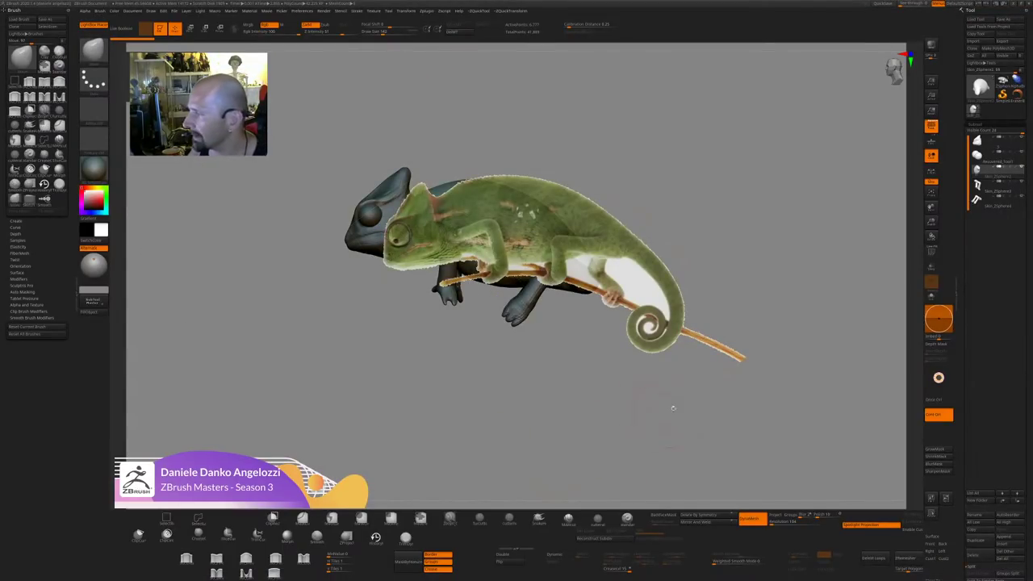
Align the chameleon model in exact side view and matching size behind the reference photo.
left_click_drag(673, 408, 712, 345)
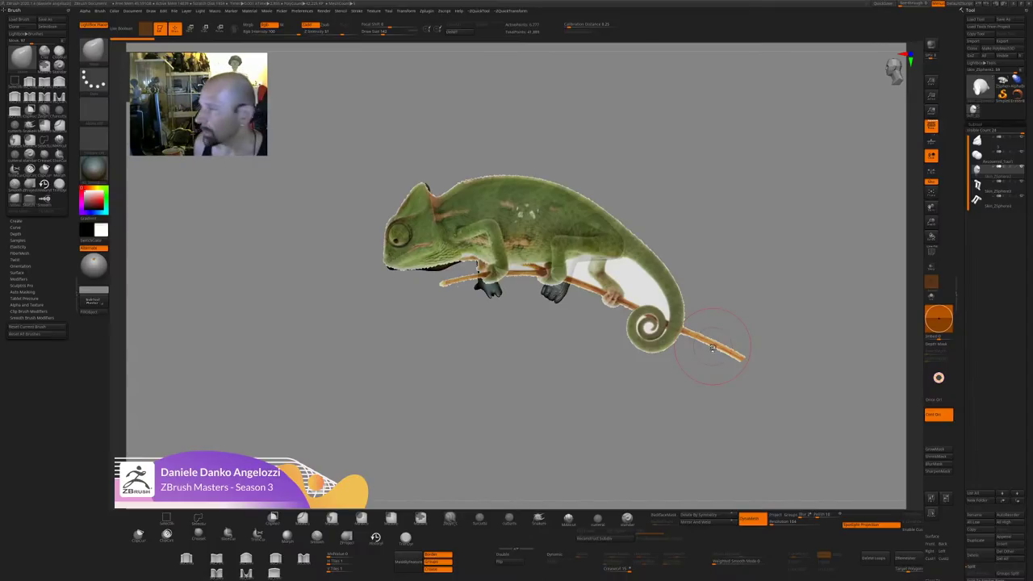
right_click_drag(761, 334, 762, 314, "ctrl")
left_click_drag(761, 313, 755, 332)
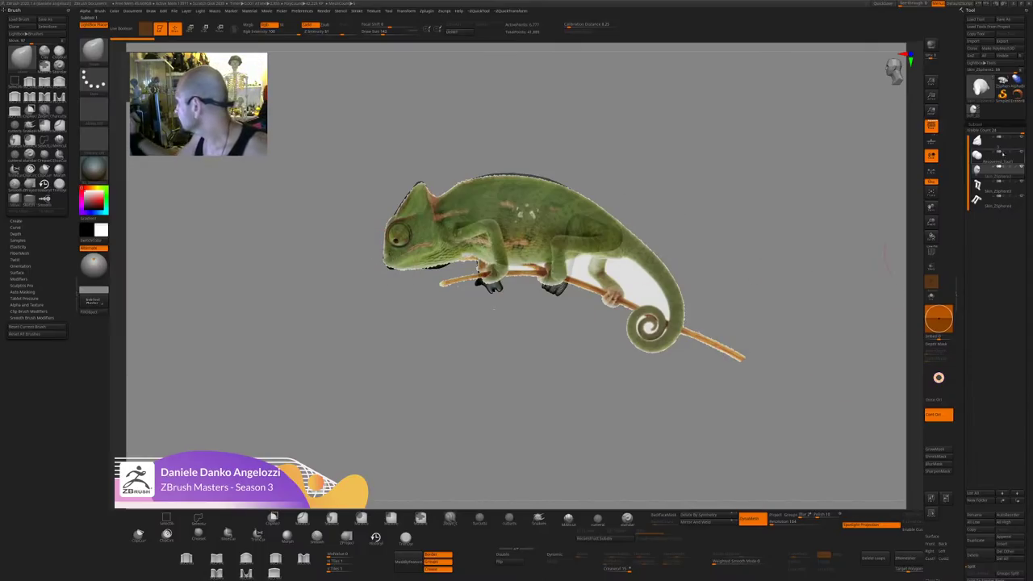
Make the eyes subtool active and choose the CurveTube brush for building the tail.
left_click(992, 157)
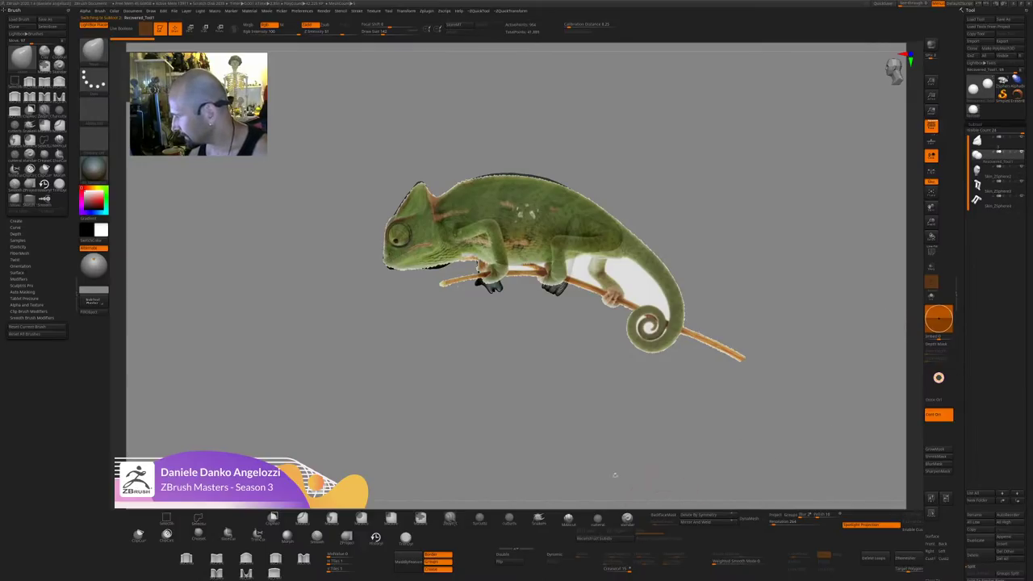
key("b")
key("m")
key("v")
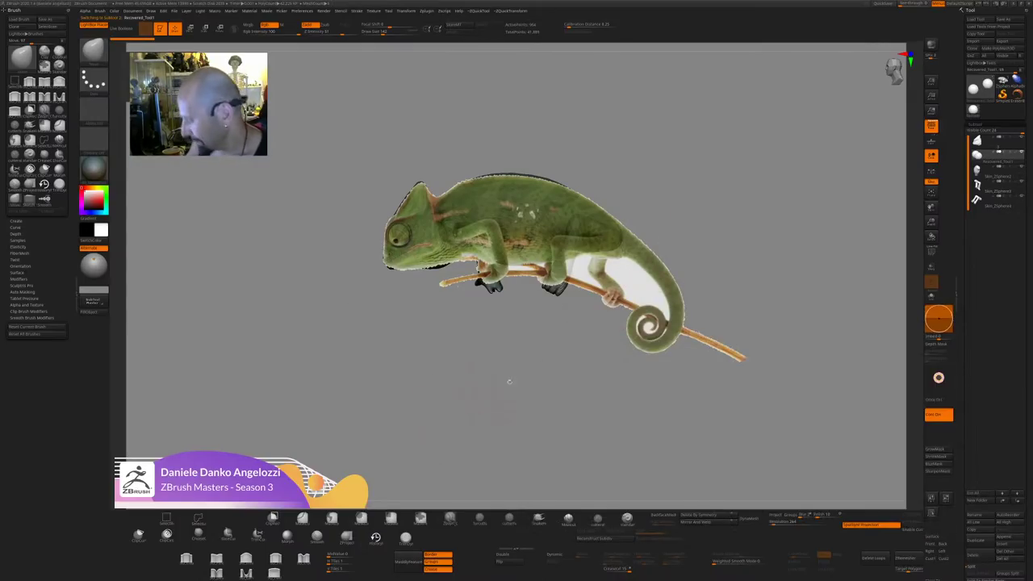
key("b")
key("c")
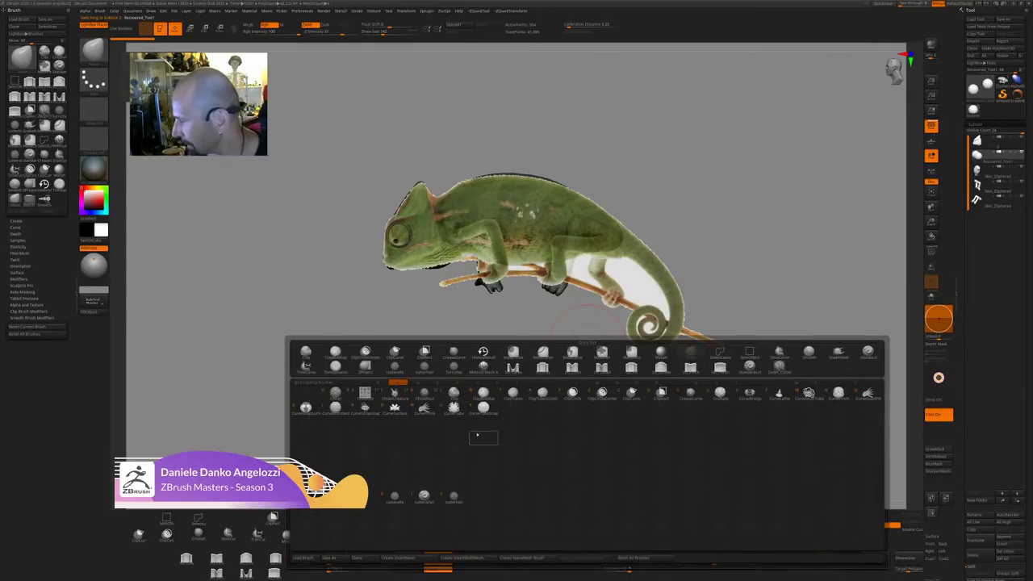
left_click(459, 415)
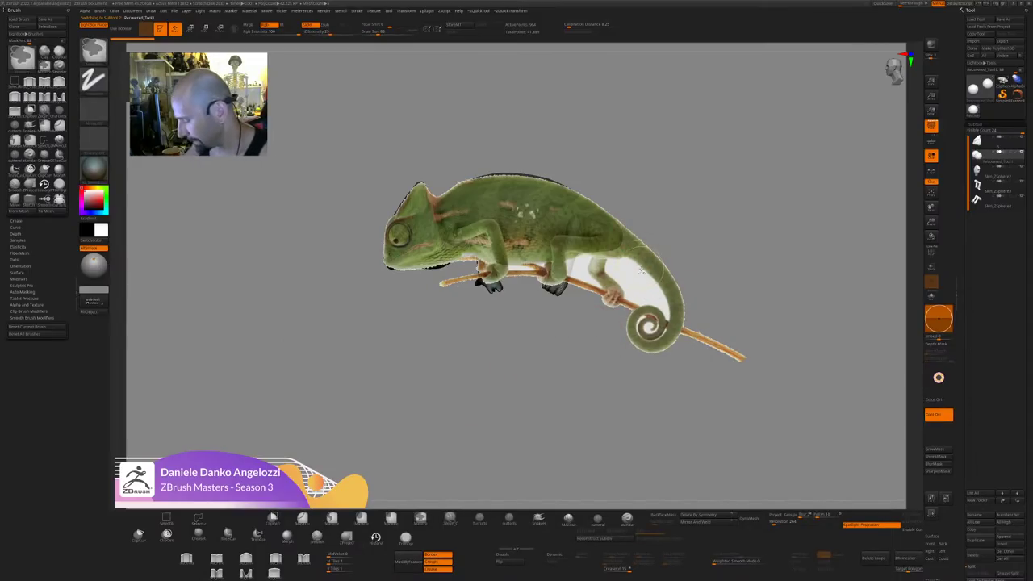
Enable the Size curve modifier for the tube brush and draw the tail tube along the curled tail in the reference photo.
key("ctrl+s")
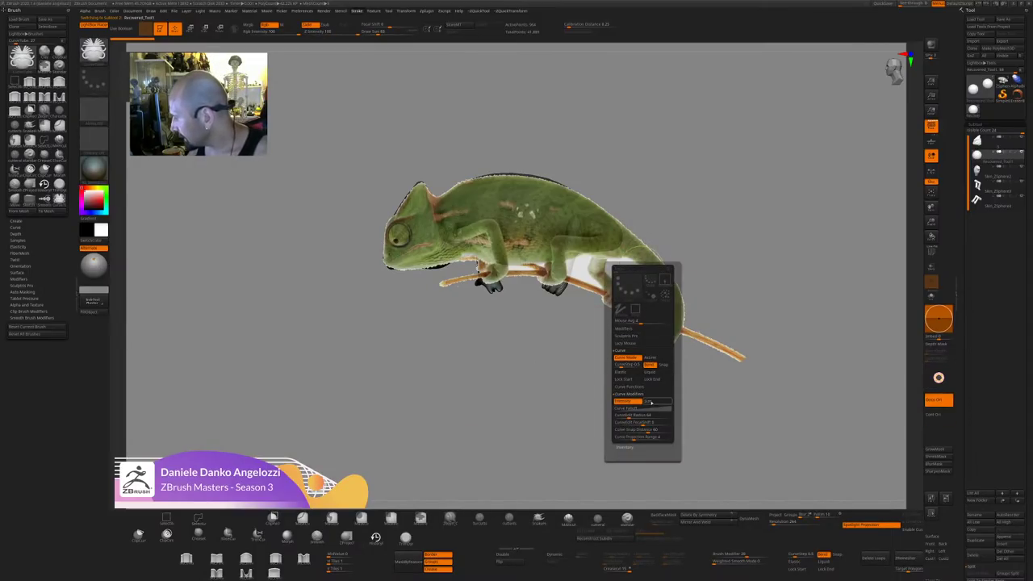
left_click(652, 401)
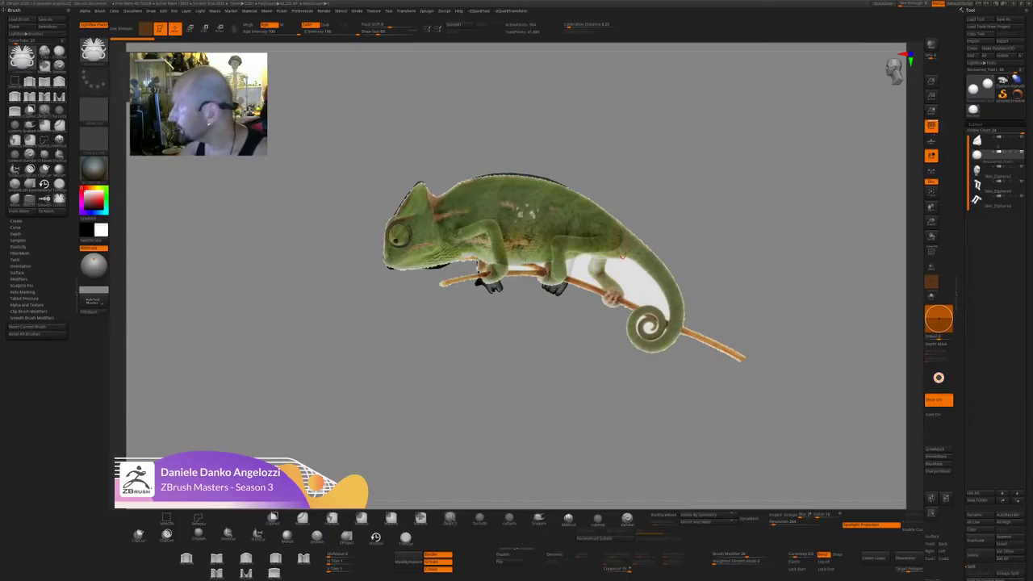
key("ctrl+s")
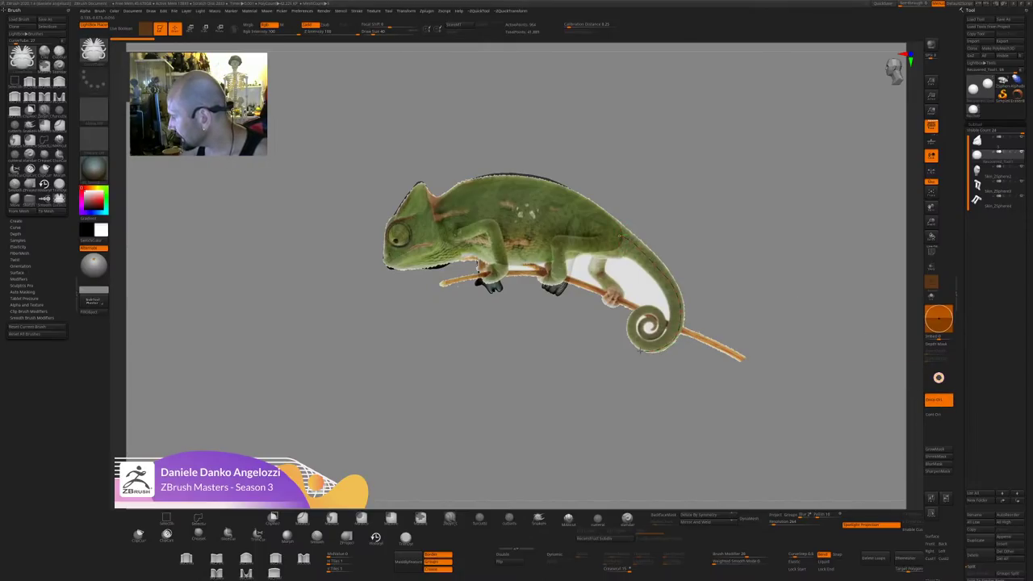
left_click_drag(660, 333, 651, 327)
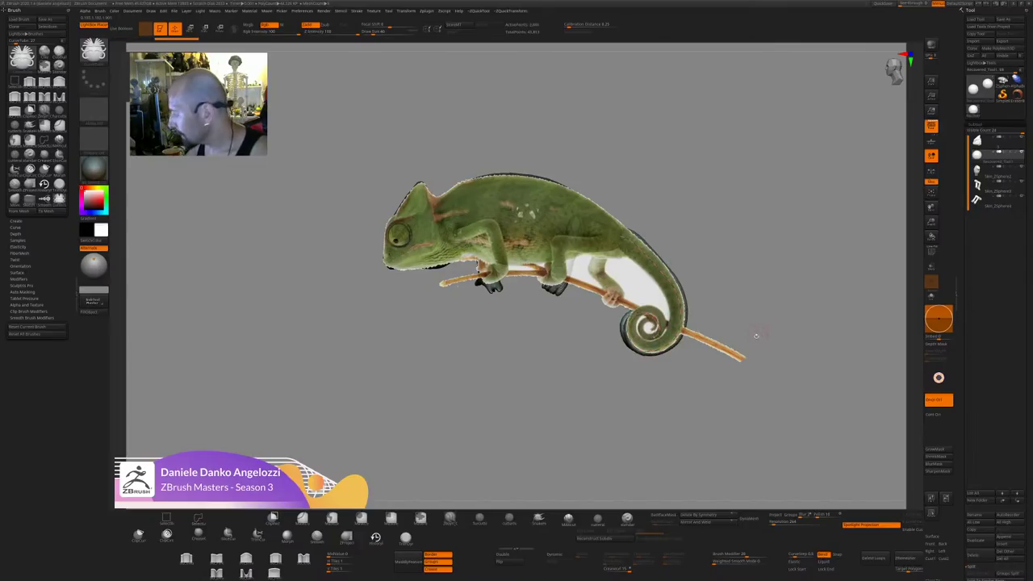
key("ctrl+z")
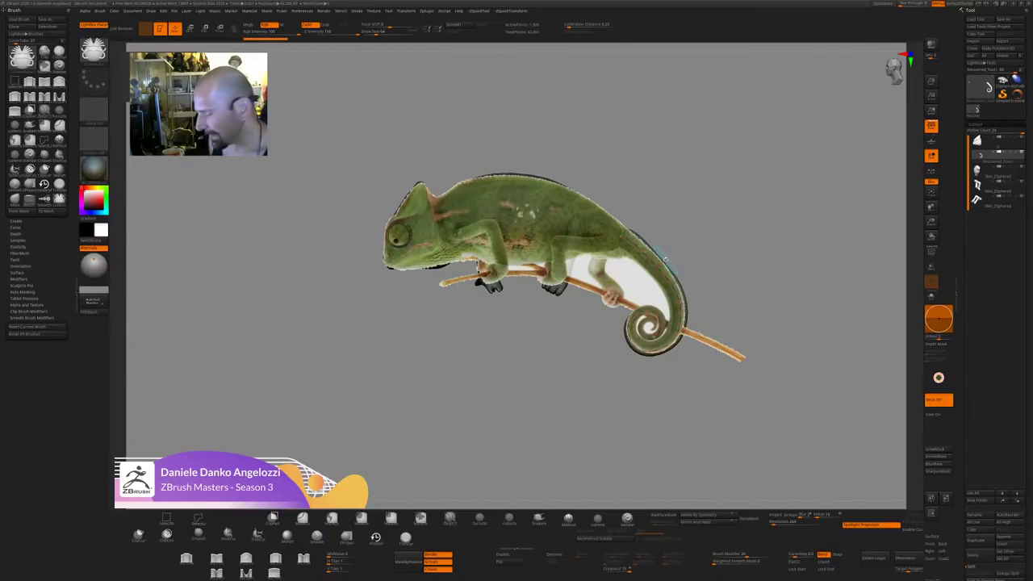
Turn on Elastic curve mode, hide the reference photo, and adjust the inner curl of the tail's curve.
key("ctrl+s")
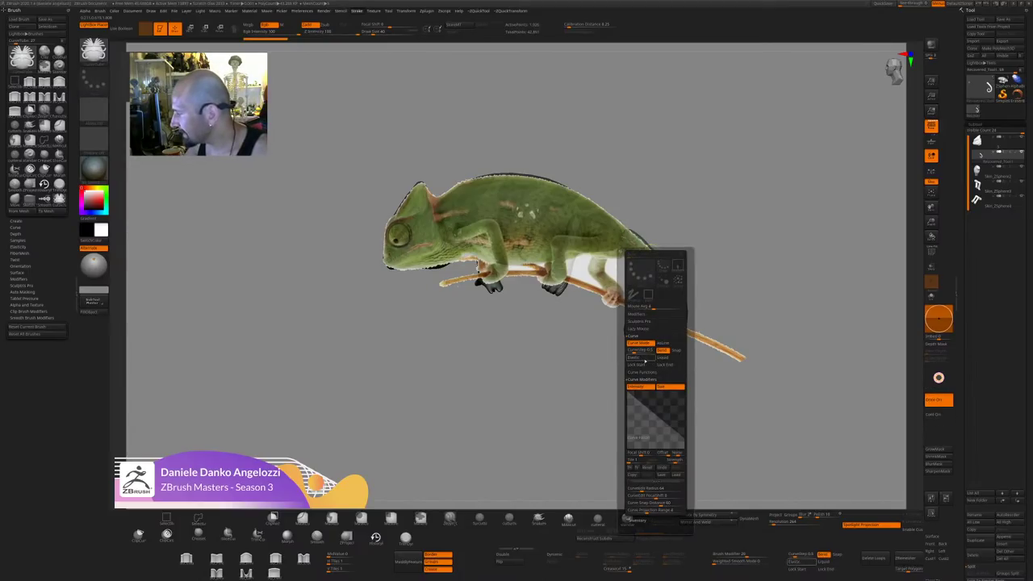
left_click(638, 357)
left_click(621, 236)
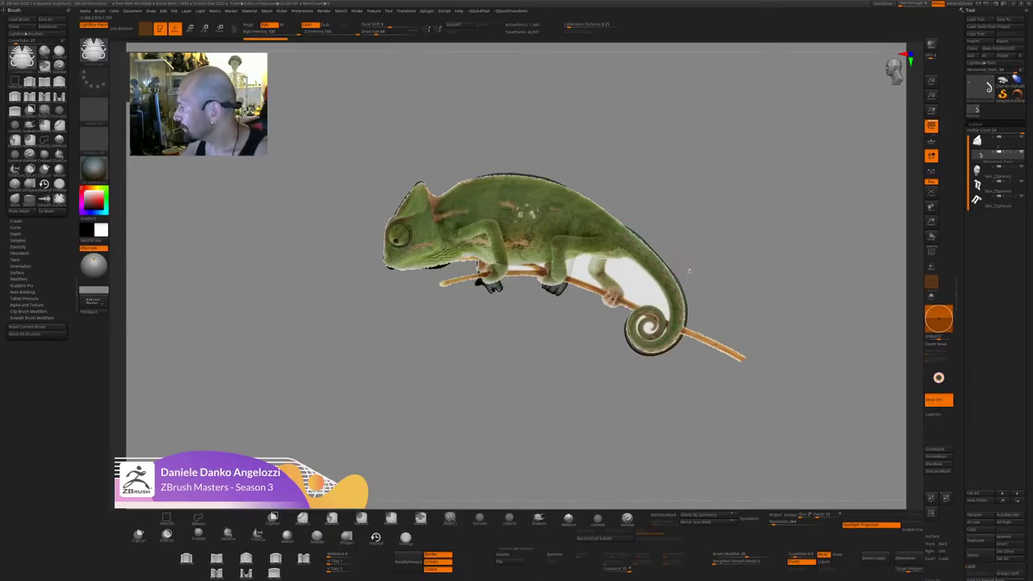
key("shift+z")
left_click_drag(653, 335, 637, 329)
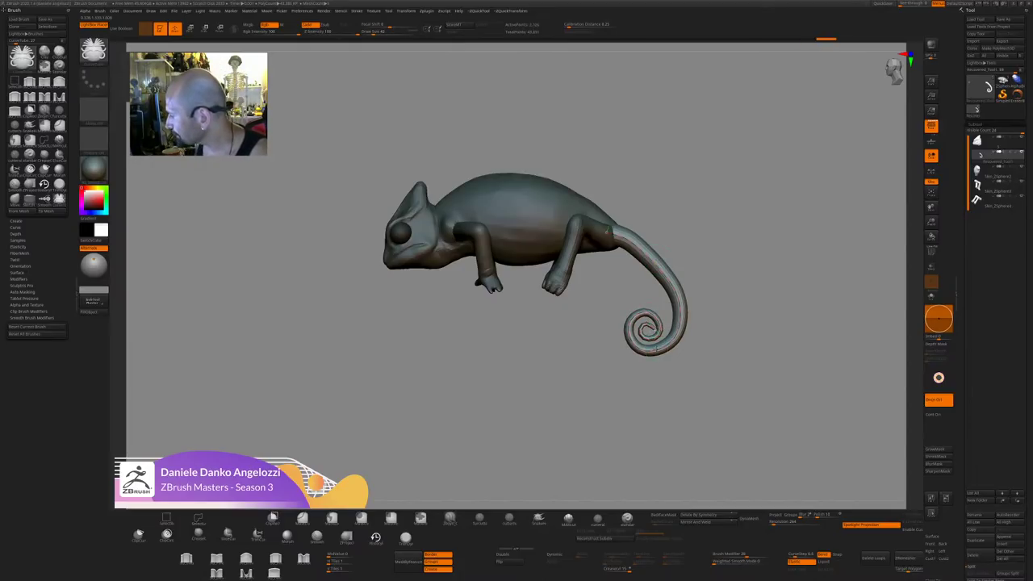
View the model from above and split the new tail from the eyes into its own subtool.
left_click_drag(760, 232, 641, 392)
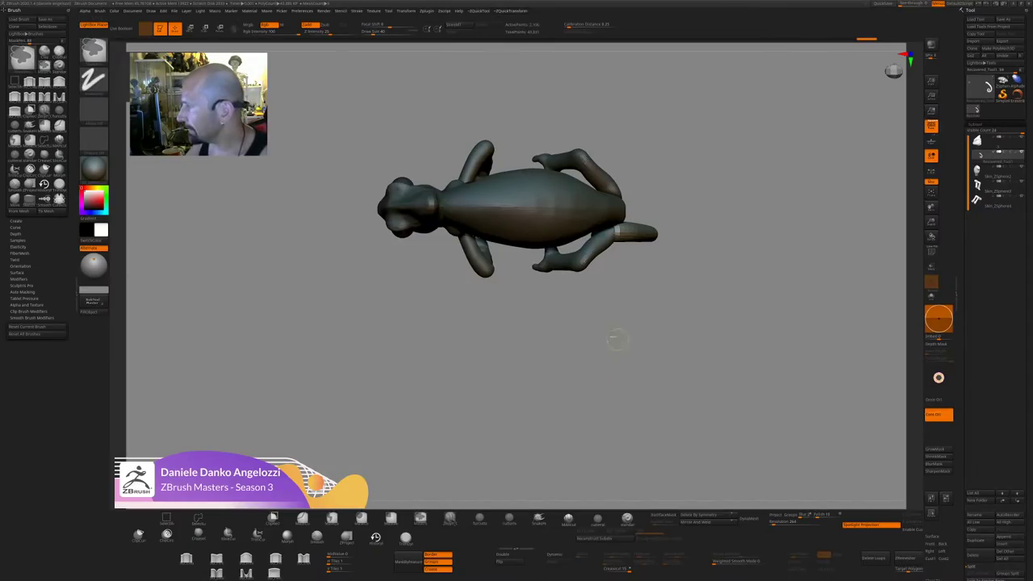
key("space")
left_click(619, 301)
left_click(932, 297)
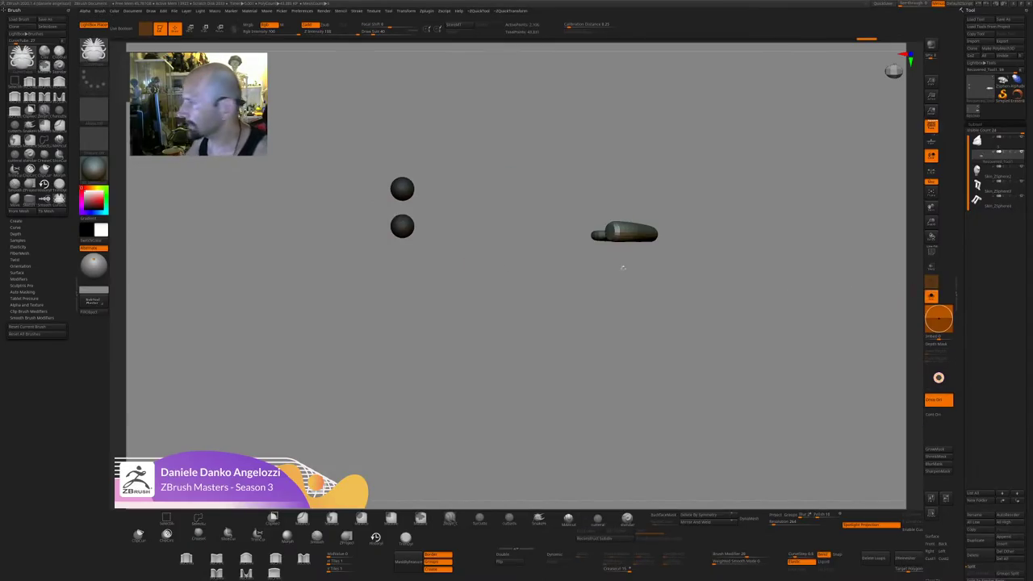
left_click(931, 296)
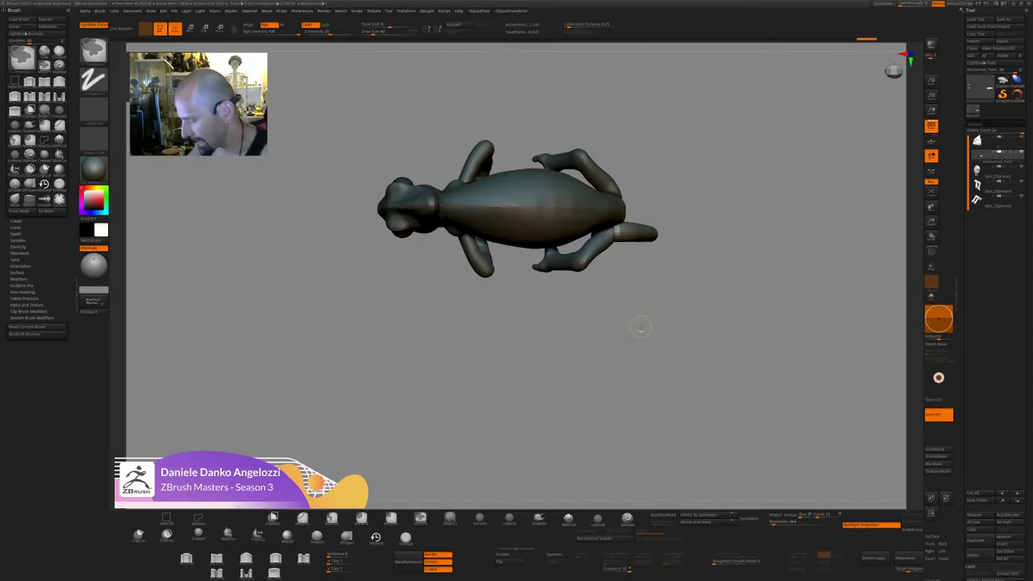
key("ctrl+space")
left_click(642, 300)
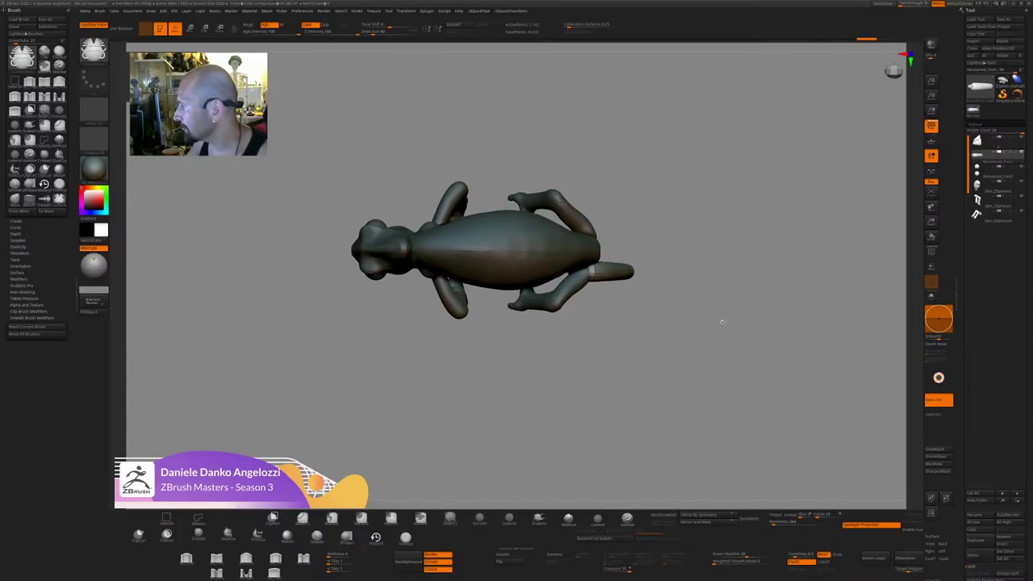
Move the tail onto the body's centre line and slide it back until it meets the rump.
key("w")
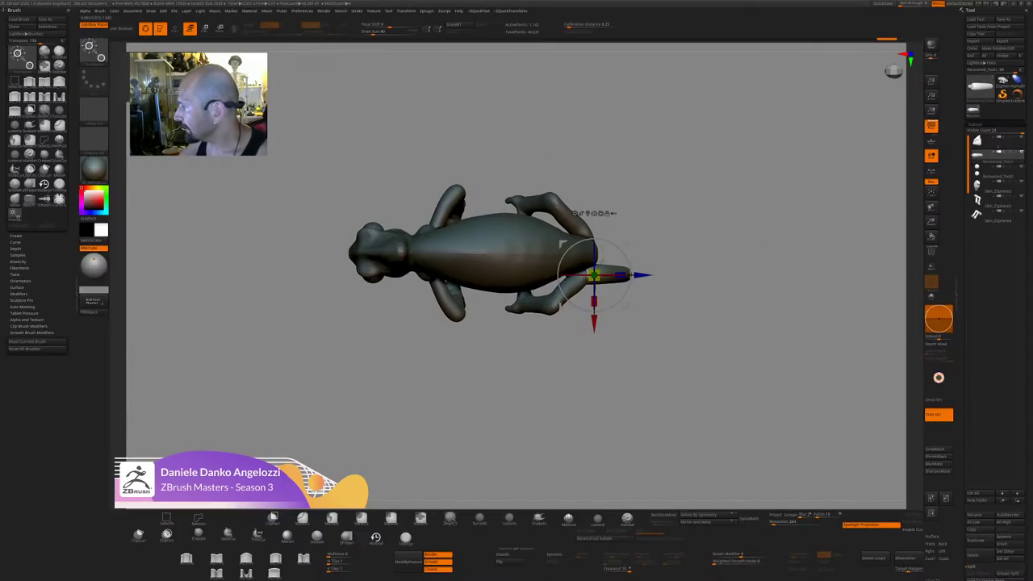
left_click_drag(642, 359, 674, 413, "ctrl")
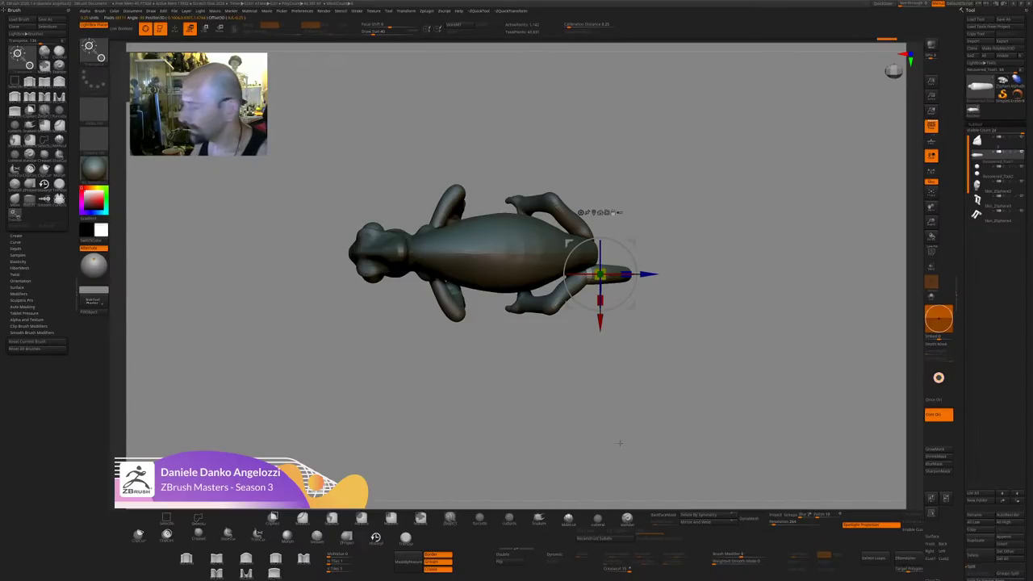
left_click(388, 252, "alt")
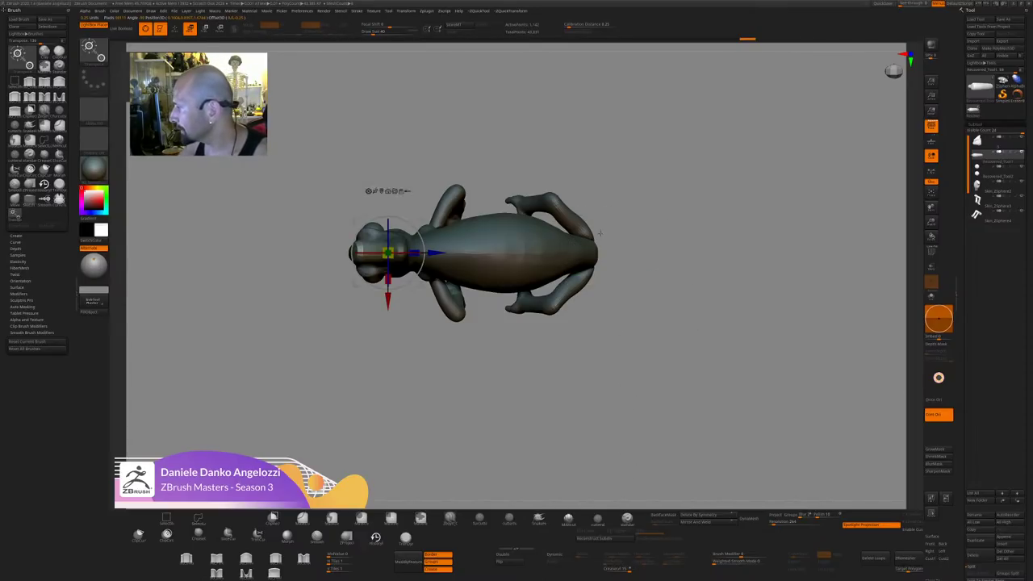
mouse_move(435, 254)
left_mouse_down()
mouse_move(663, 252)
mouse_move(654, 252)
left_mouse_up()
key("ctrl+z")
left_click_drag(341, 253, 575, 252)
left_click_drag(701, 282, 648, 336, "shift")
left_click_drag(739, 308, 674, 309, "shift")
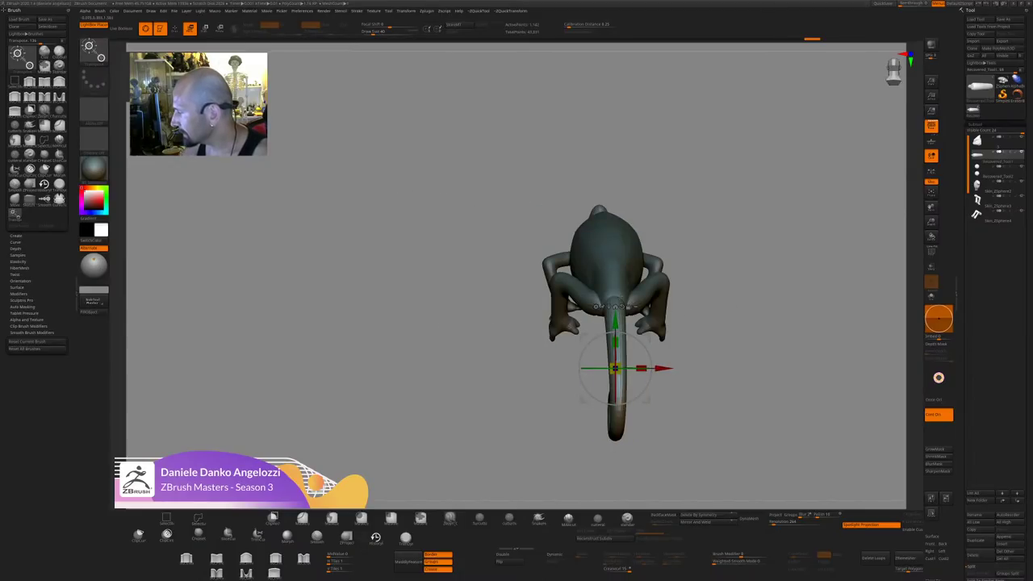
Turn off perspective and rework the middle of the tail from behind with a larger brush.
left_click(931, 126)
left_click_drag(777, 285, 687, 365, "alt")
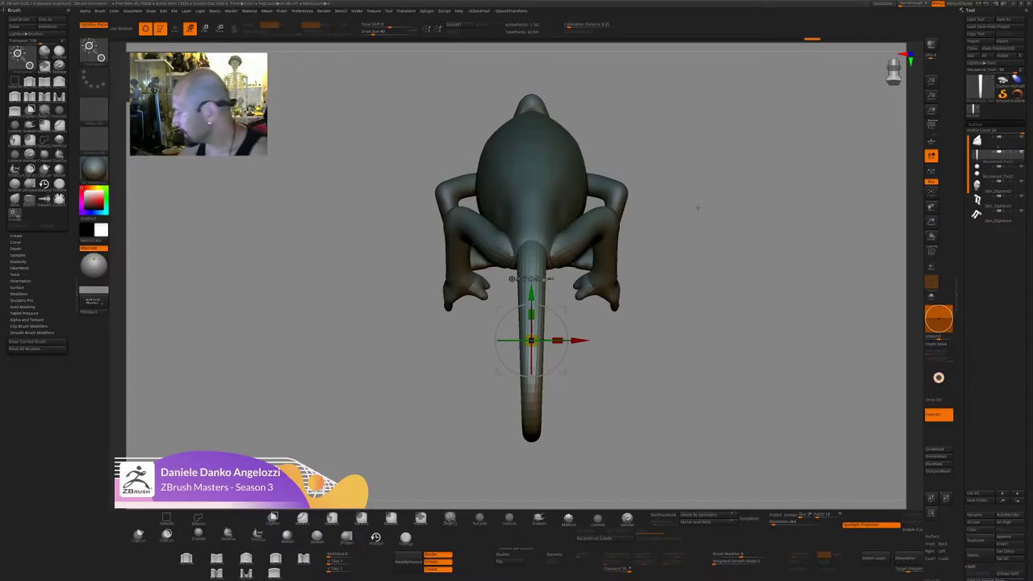
key("q")
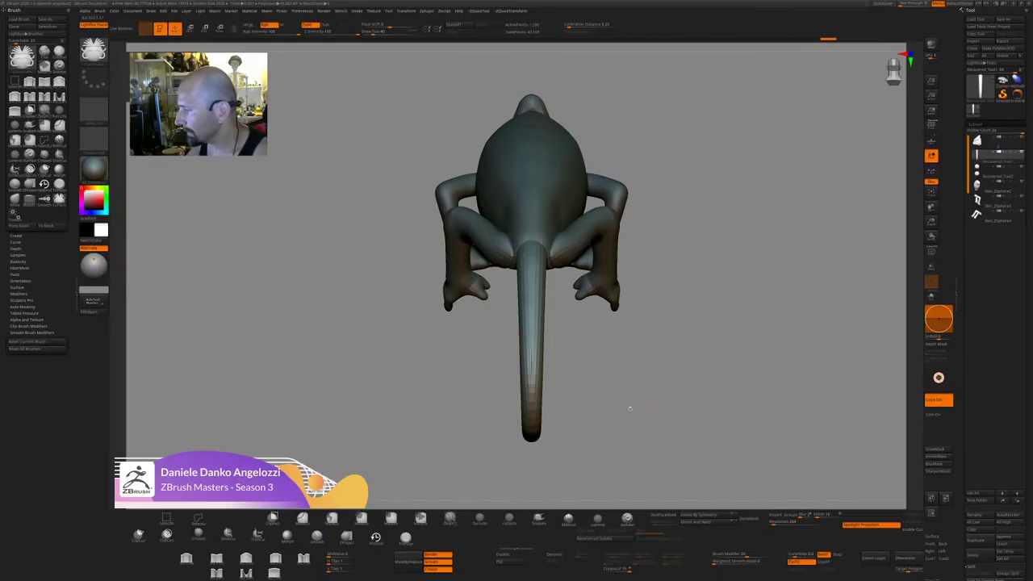
key("bracketright")
key("bracketright")
key("bracketright")
mouse_move(536, 350)
left_mouse_down("shift")
mouse_move(533, 393)
mouse_move(532, 343)
left_mouse_up("shift")
left_click_drag(618, 403, 694, 396, "shift")
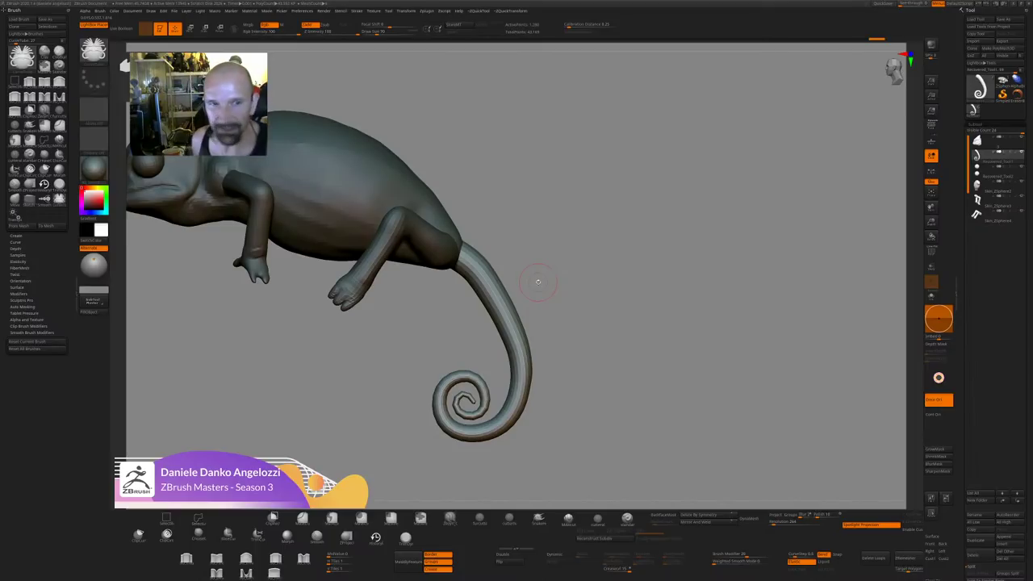
Select the front legs and rotate them closer to the body in top view.
left_click_drag(537, 282, 732, 341)
left_click_drag(682, 267, 718, 242)
key("r")
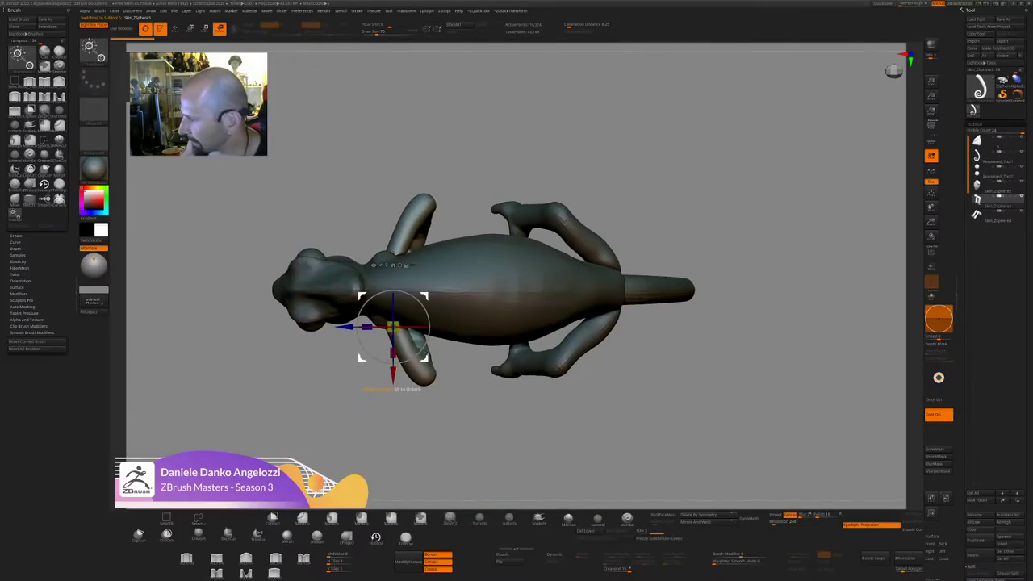
left_click_drag(411, 359, 444, 339)
key("ctrl+z")
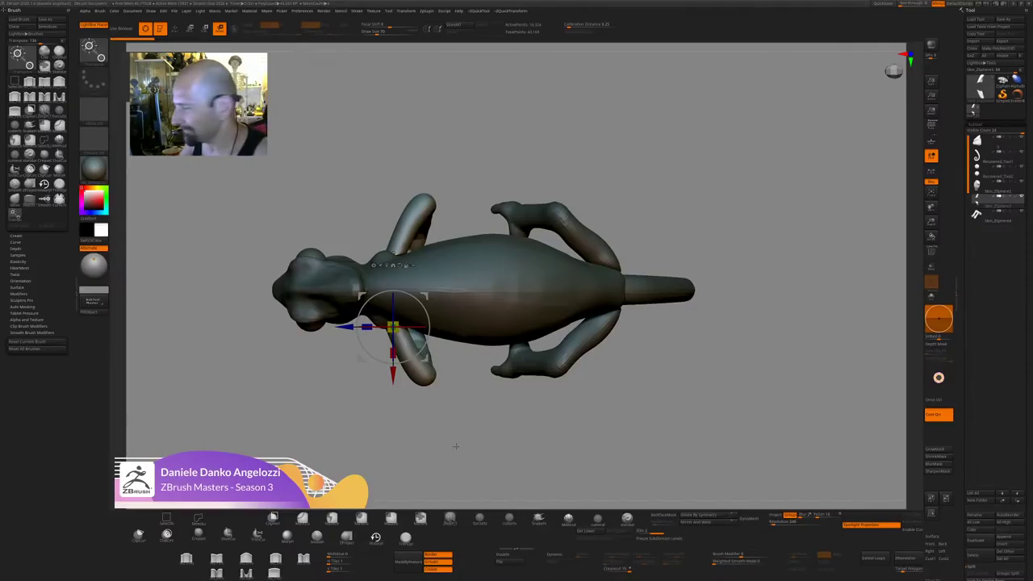
left_click_drag(429, 316, 426, 308)
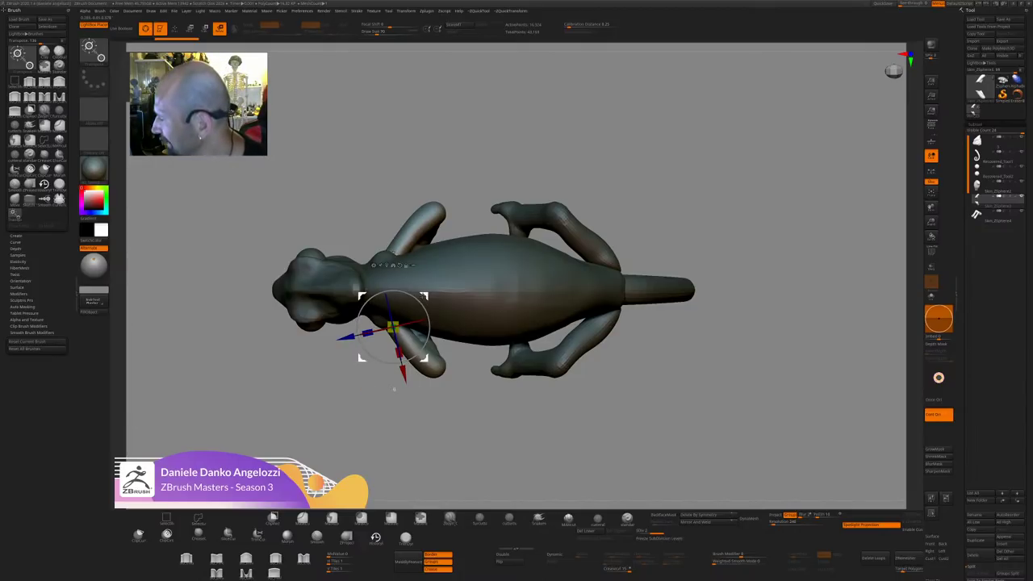
left_click_drag(424, 296, 422, 290)
left_click_drag(417, 296, 409, 289)
Mask the upper part of the front legs and rotate the forearms backward in side view.
left_click_drag(673, 395, 684, 228)
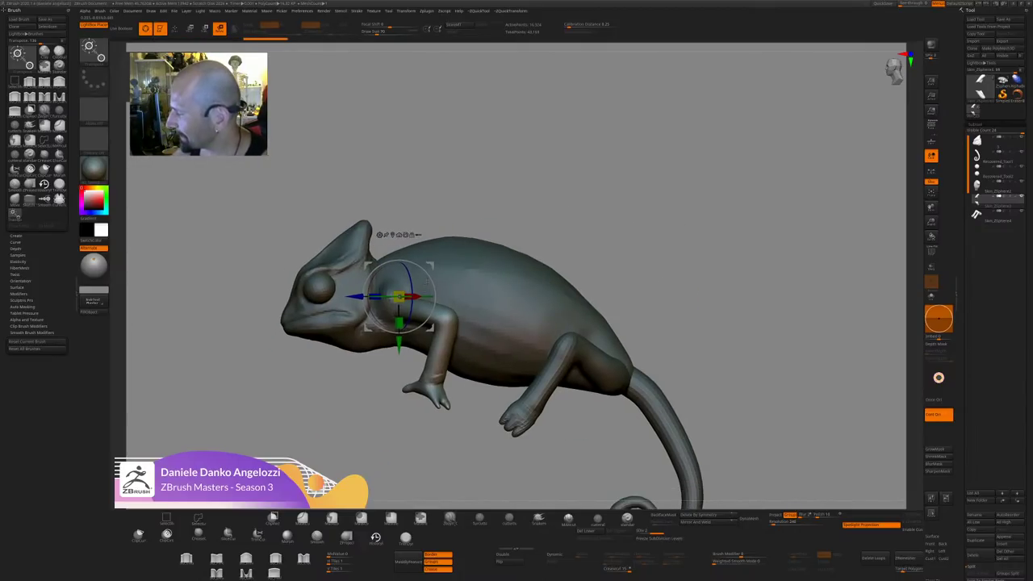
left_click_drag(716, 258, 787, 268, "shift")
left_click_drag(441, 343, 426, 369, "ctrl")
mouse_move(464, 429)
left_mouse_down()
mouse_move(427, 431)
mouse_move(448, 431)
left_mouse_up()
Select the hind legs and rotate them slightly while viewing the chameleon from behind.
left_click_drag(643, 316, 577, 319)
left_click(542, 349, "alt")
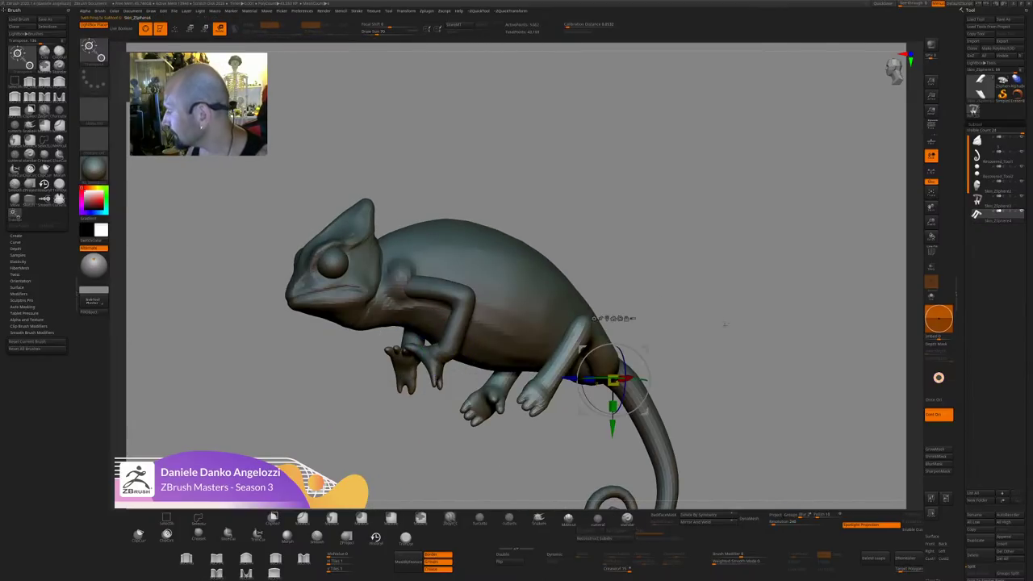
left_click_drag(727, 324, 691, 351)
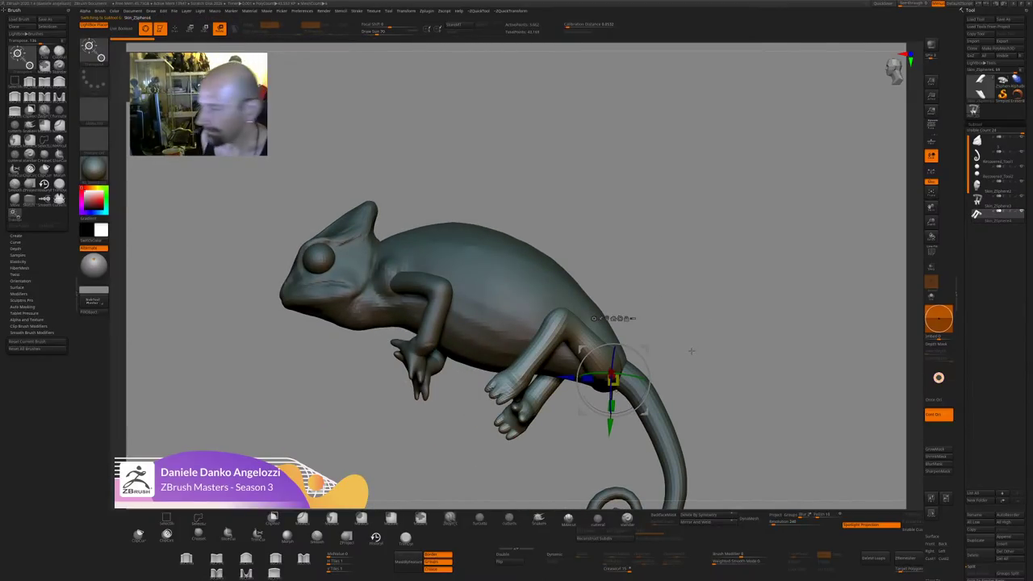
left_click_drag(691, 350, 791, 351, "shift")
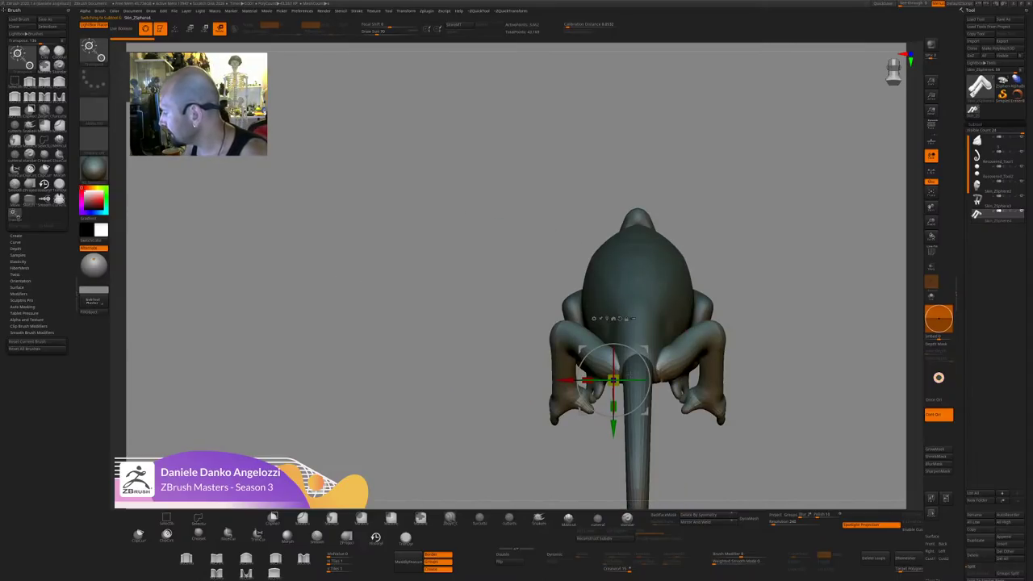
left_click_drag(629, 376, 619, 376)
left_click_drag(860, 347, 747, 420)
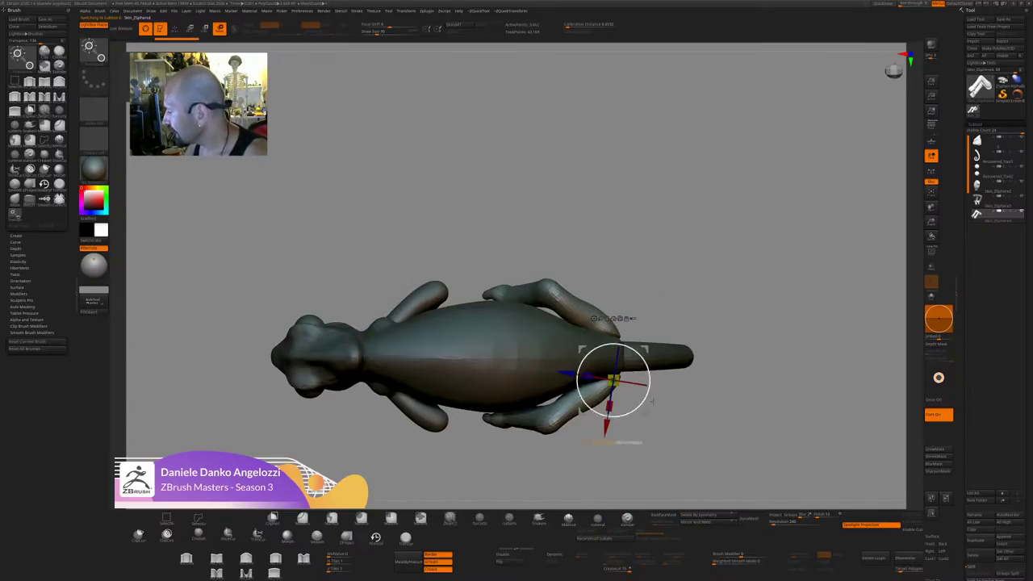
Compare the pose with the reference photo, hide it, and rotate the hind legs closer to the body in top view.
left_click_drag(650, 401, 708, 327)
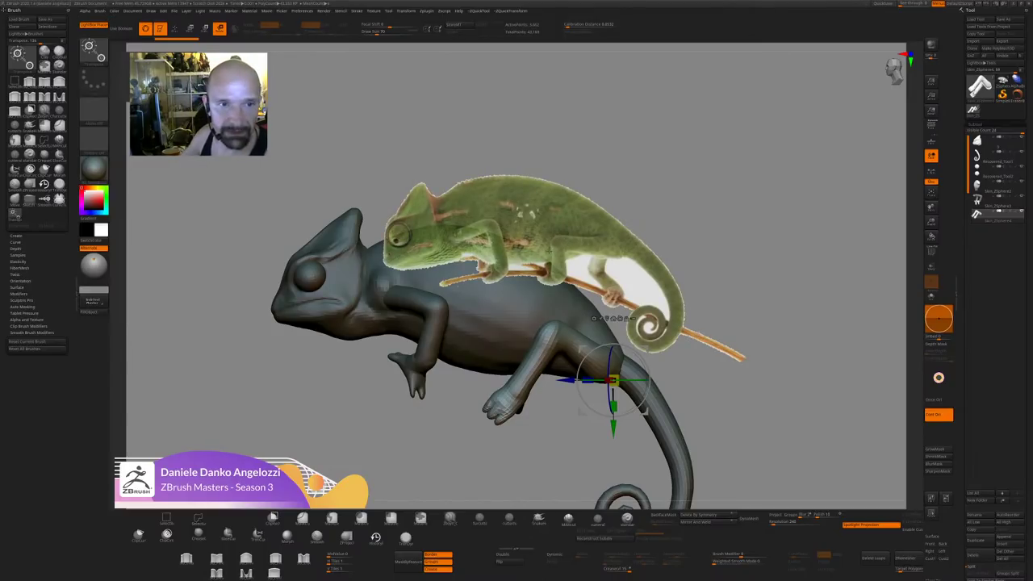
key("shift+z")
left_click_drag(791, 202, 758, 290, "shift")
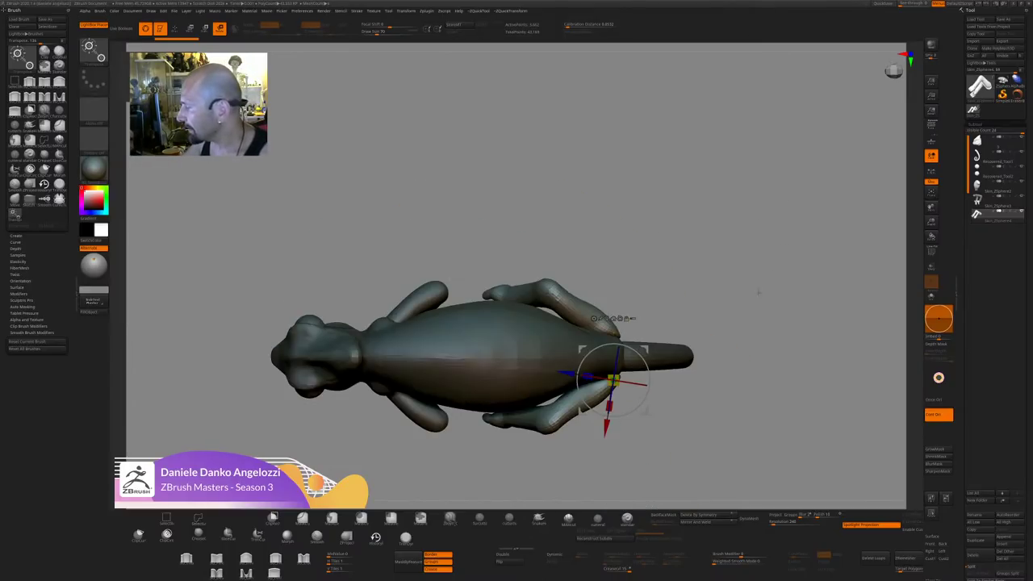
left_click_drag(644, 397, 639, 403)
left_click_drag(727, 420, 733, 331, "shift")
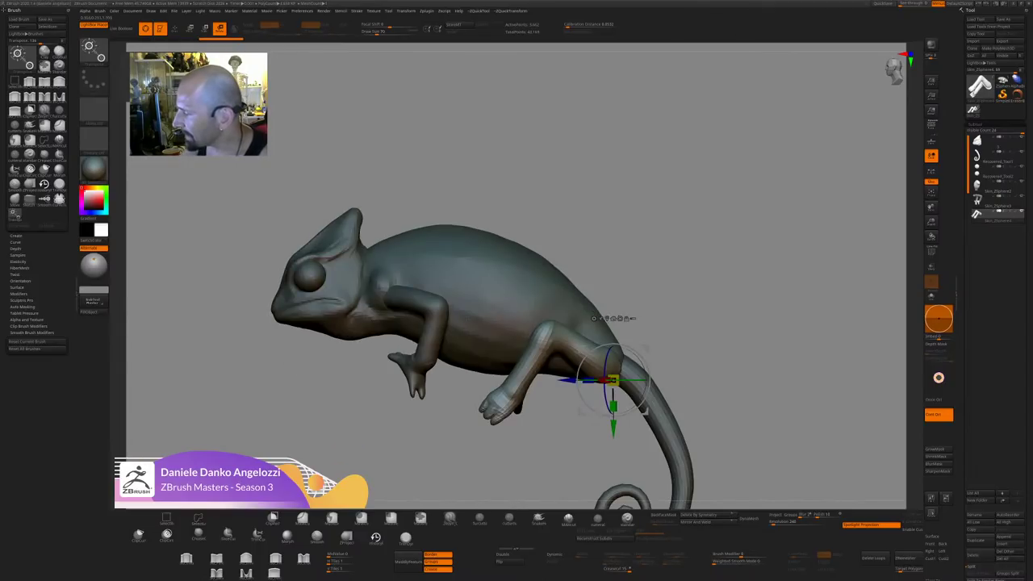
Select the front legs again and rotate them a little further in toward the body from above.
left_click(417, 299, "alt")
left_click_drag(348, 395, 343, 461, "shift")
left_click(517, 444, "ctrl")
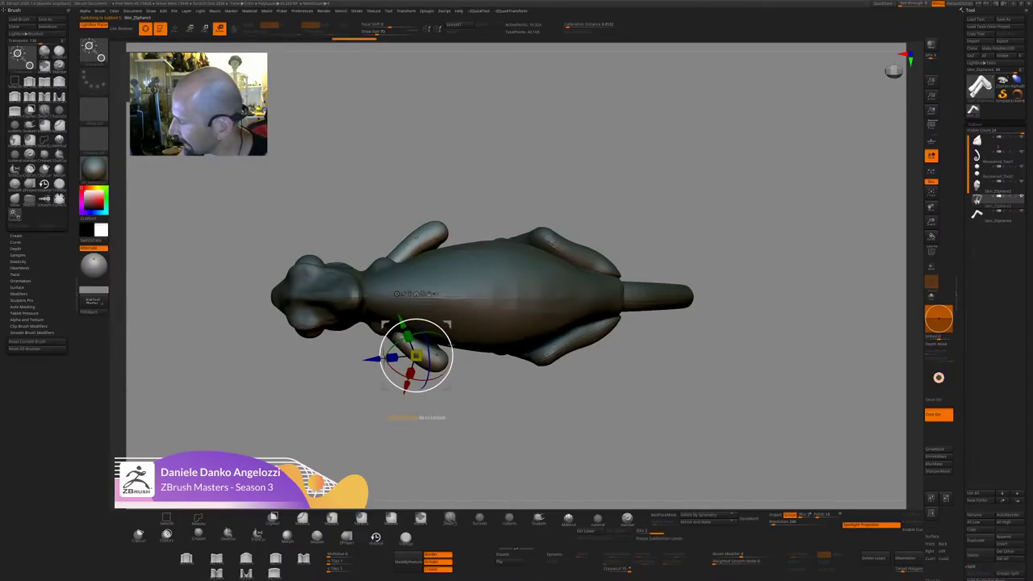
left_click_drag(448, 331, 446, 315)
left_click_drag(484, 420, 519, 322, "shift")
Make the body subtool active in Draw mode and examine the posed chameleon from the side and from above.
key("q")
left_click(519, 247, "alt")
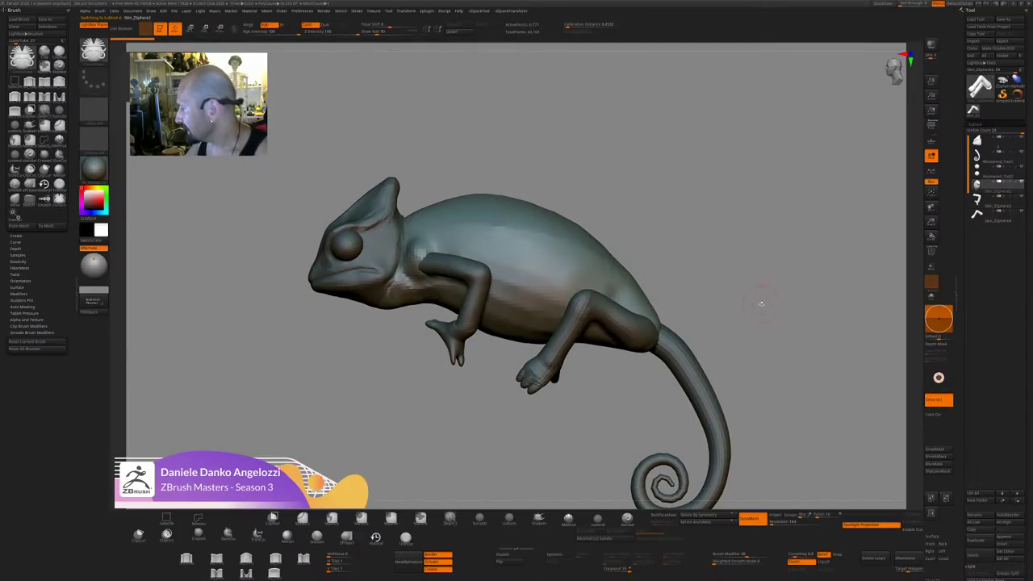
left_click_drag(762, 304, 762, 390)
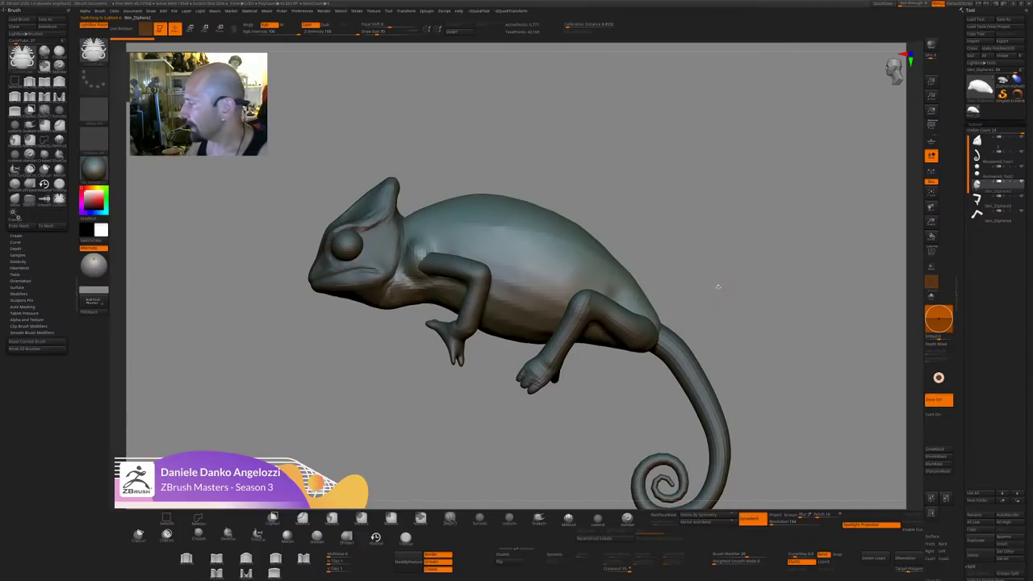
left_click_drag(715, 285, 703, 396, "shift")
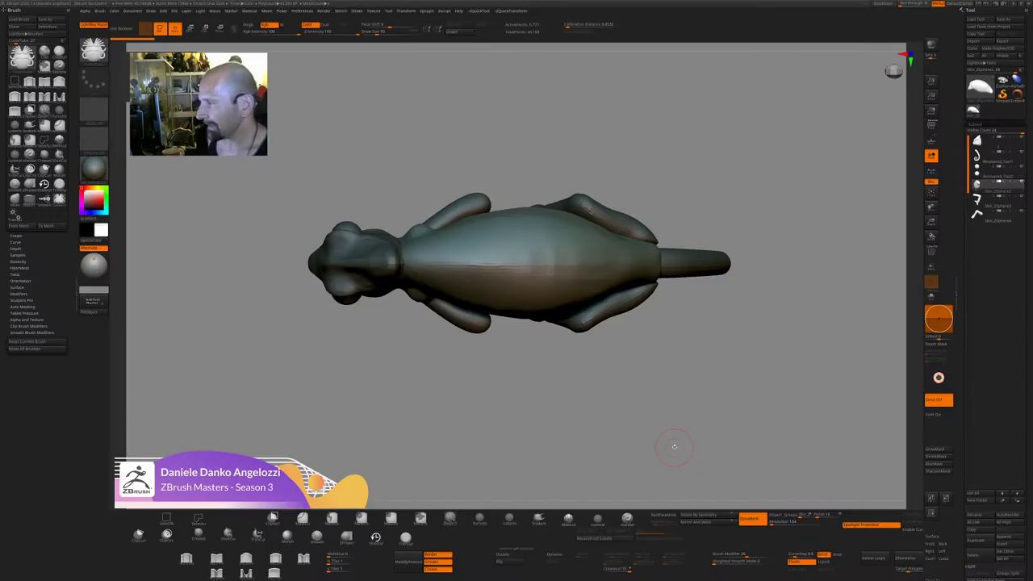
left_click_drag(684, 422, 692, 373)
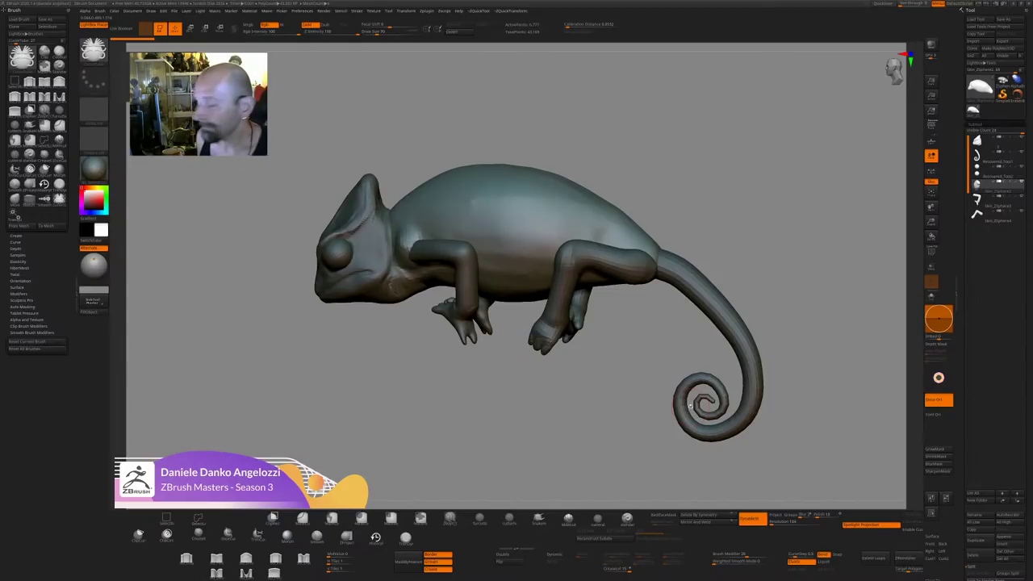
Examine the chameleon's leg pose from the side, above and below, and make the front-leg subtool active.
left_click_drag(690, 406, 635, 416)
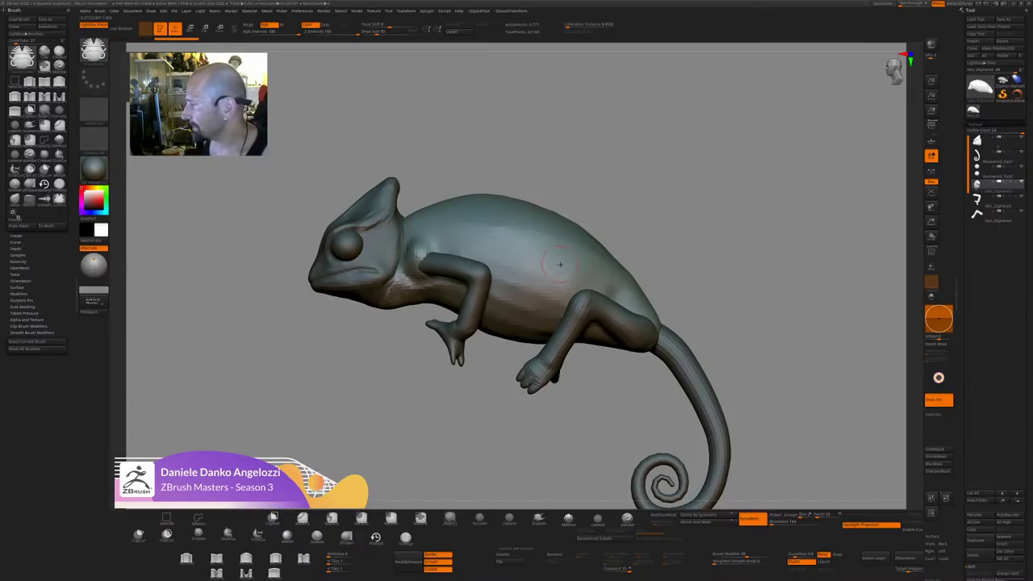
left_click_drag(779, 313, 762, 374)
left_click(476, 253, "alt")
left_click_drag(548, 346, 584, 374, "alt")
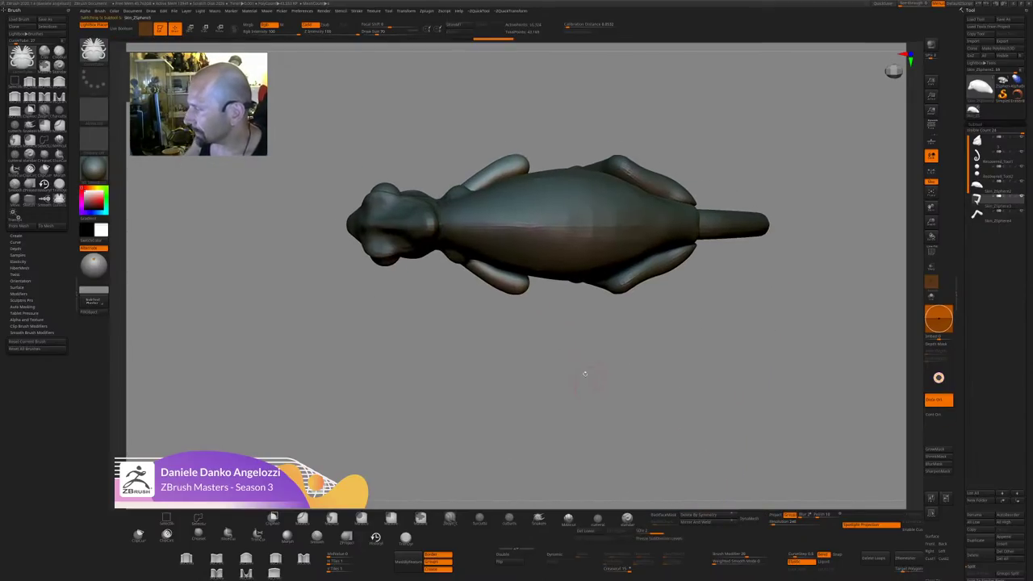
left_click_drag(545, 339, 436, 323)
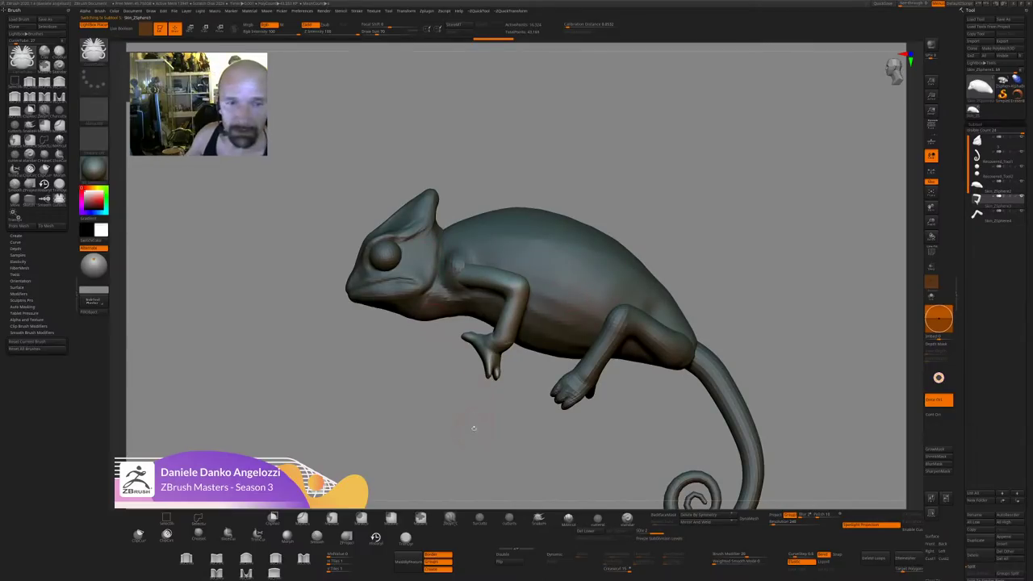
left_click_drag(474, 428, 668, 319)
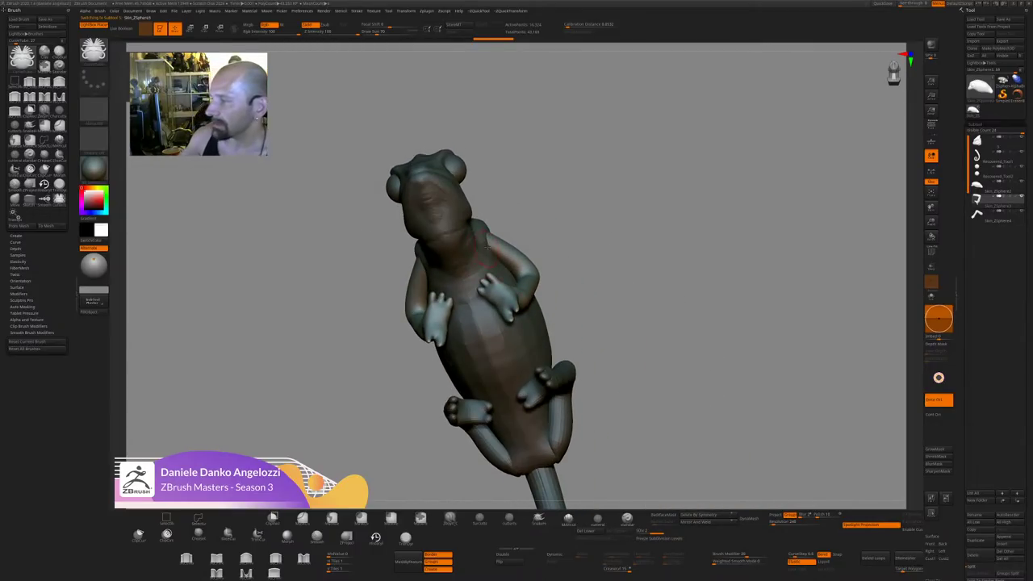
left_click_drag(502, 241, 491, 254)
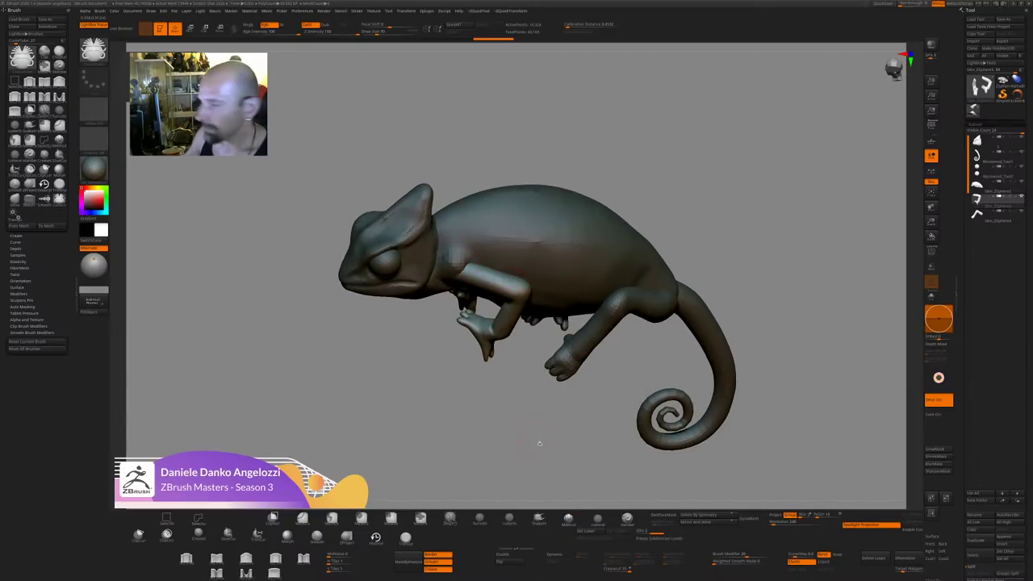
Place the transform gizmo at the front legs' shoulder and rotate both front legs outward from the body in top view.
left_click_drag(538, 441, 554, 398)
key("w")
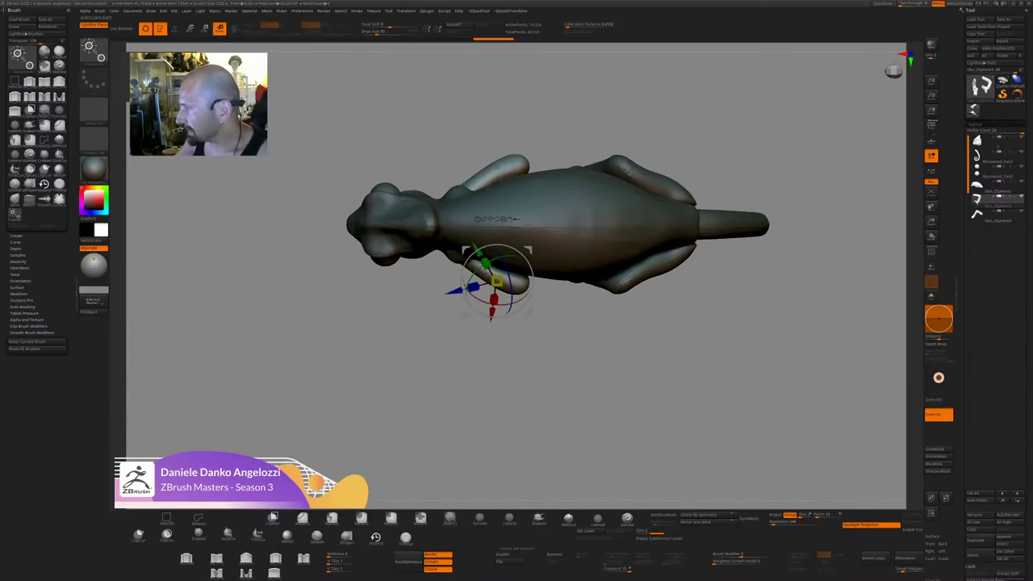
left_click(472, 267, "alt")
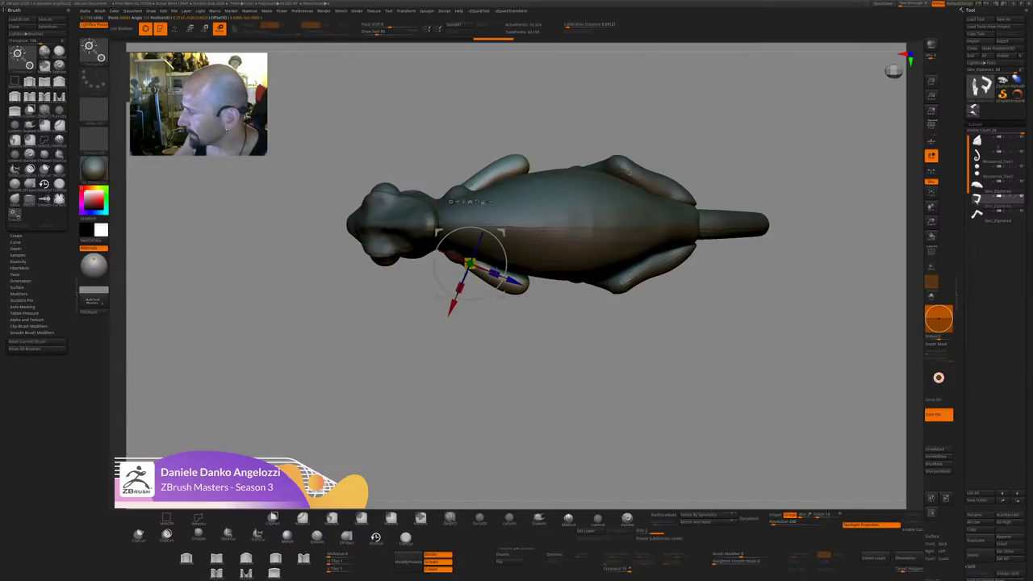
left_click_drag(507, 266, 492, 292)
Select the hind legs, rotate them outward from the body in top view, and fine-tune their angle from behind.
left_click(687, 250, "alt")
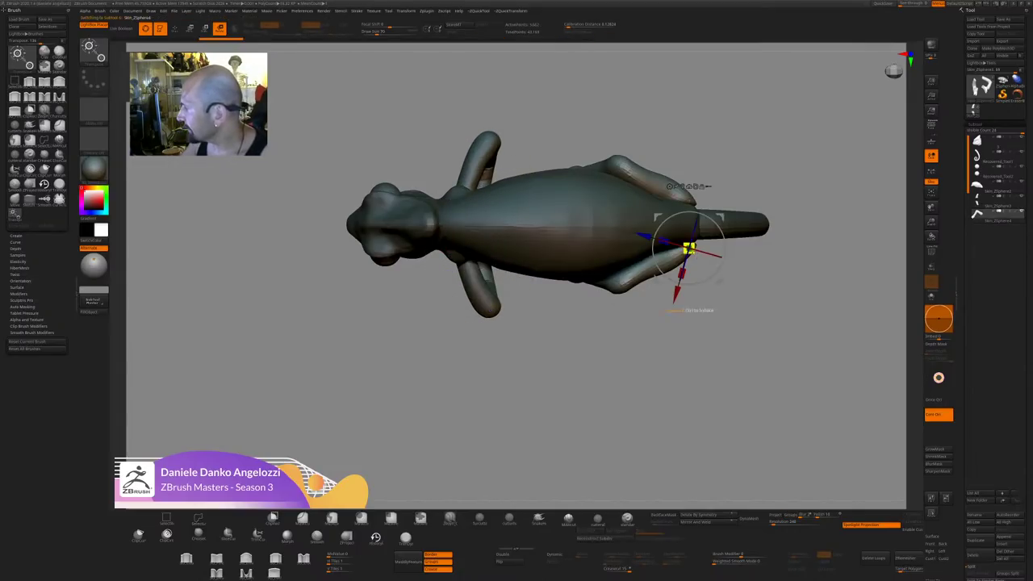
left_click_drag(724, 241, 725, 214)
left_click_drag(702, 292, 700, 286)
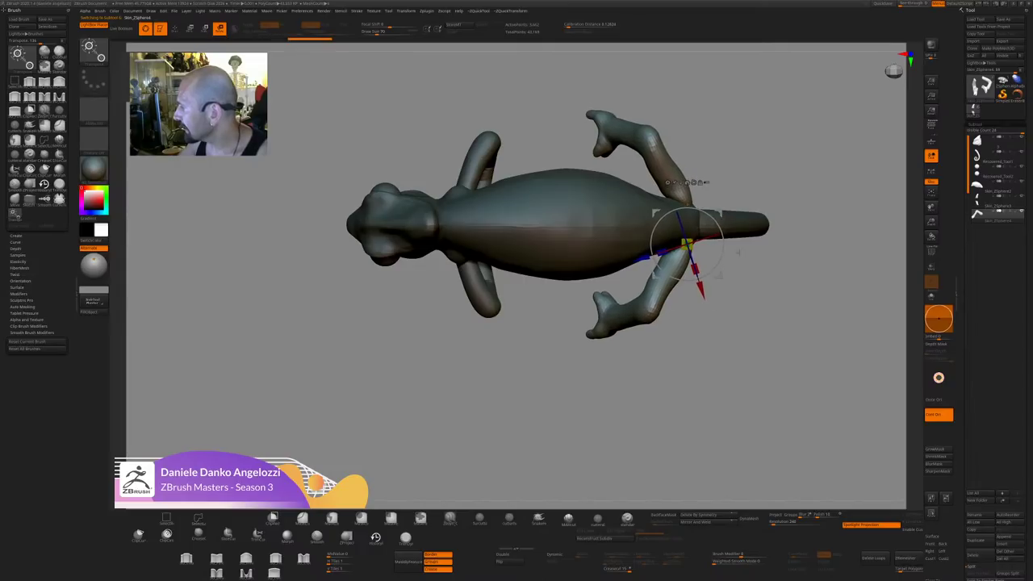
mouse_move(819, 387)
left_mouse_down("shift")
mouse_move(819, 335)
mouse_move(795, 335)
mouse_move(804, 384)
left_mouse_up("shift")
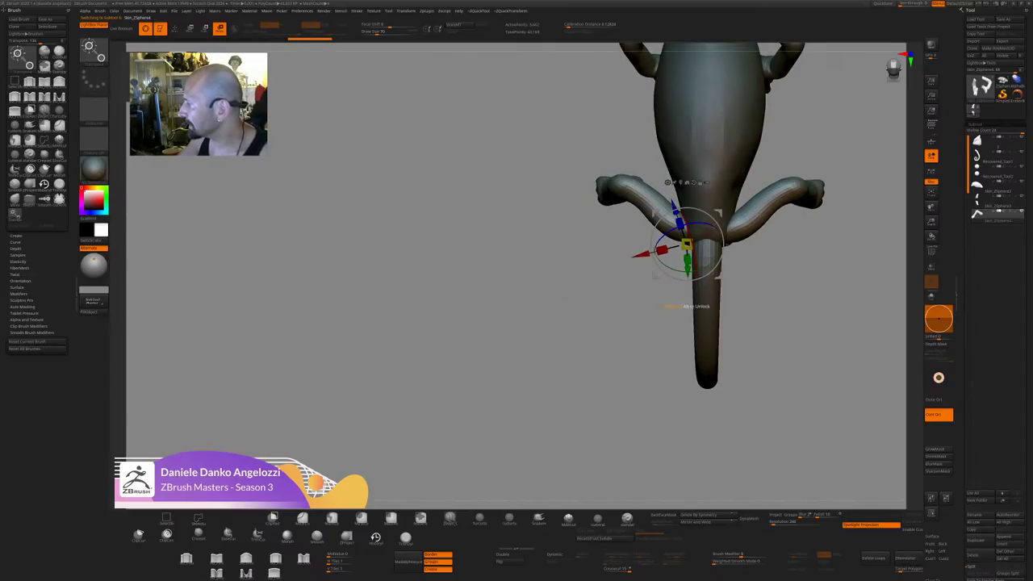
left_click_drag(719, 212, 725, 240)
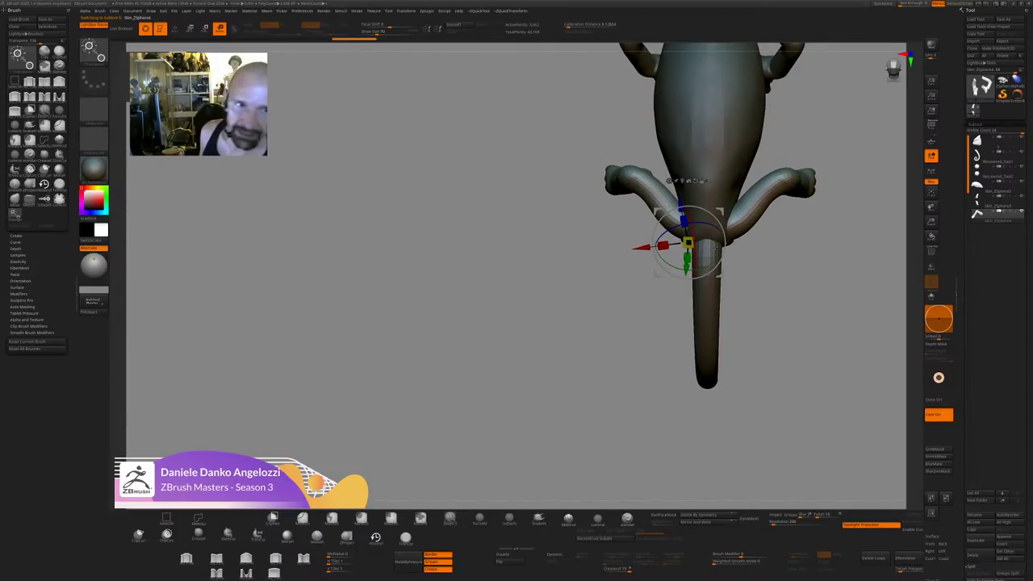
Return to Draw mode and turn on PolyFrame to inspect the polygroups of the hind legs and the body.
left_click_drag(807, 343, 842, 349)
left_click_drag(590, 407, 587, 486)
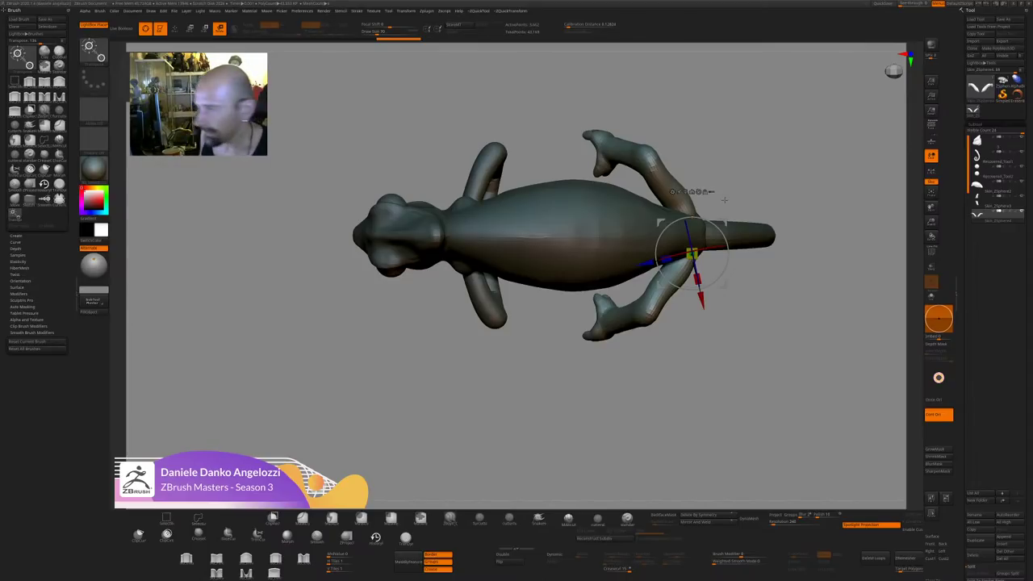
left_click_drag(712, 410, 720, 322)
left_click_drag(782, 240, 771, 272, "alt")
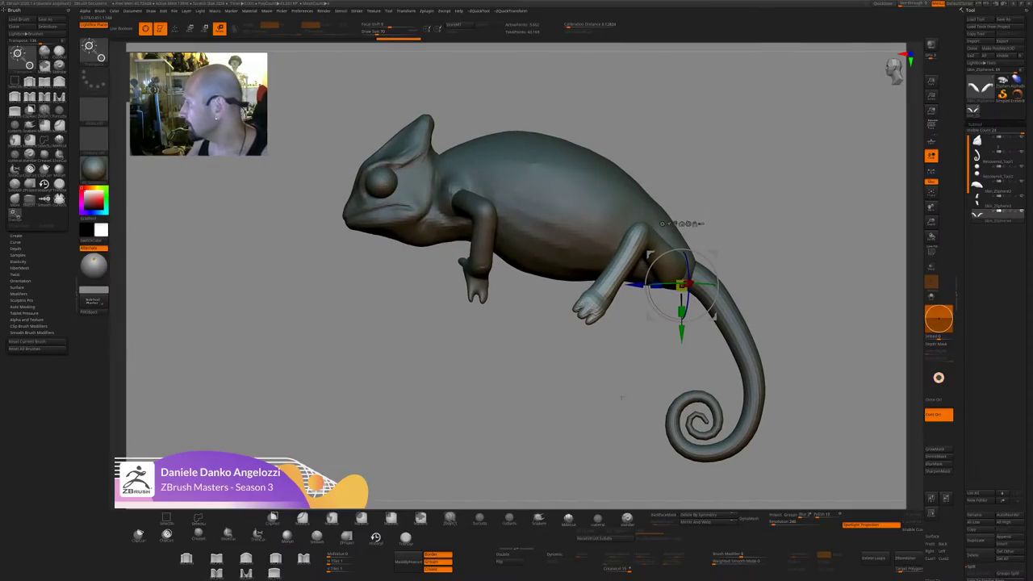
left_click(593, 201, "alt")
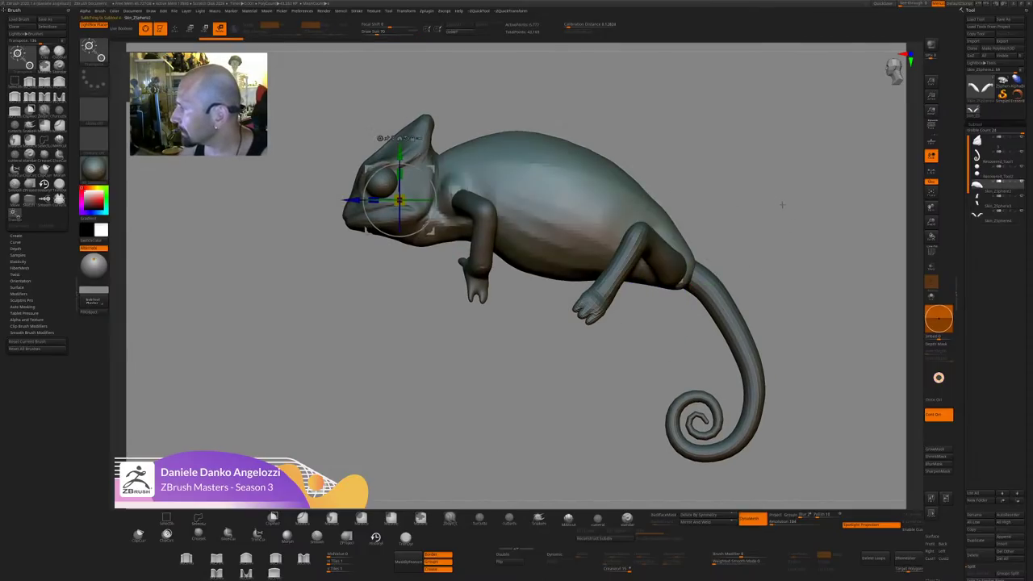
key("q")
left_click_drag(783, 205, 805, 206)
left_click(932, 251)
left_click(620, 281, "alt")
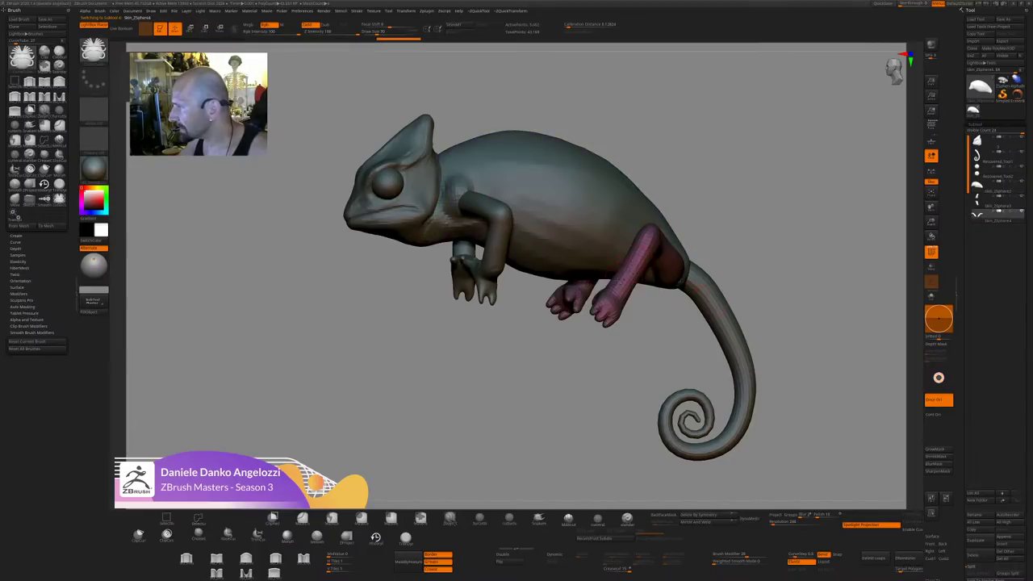
left_click(549, 218, "alt")
left_click_drag(787, 245, 720, 429)
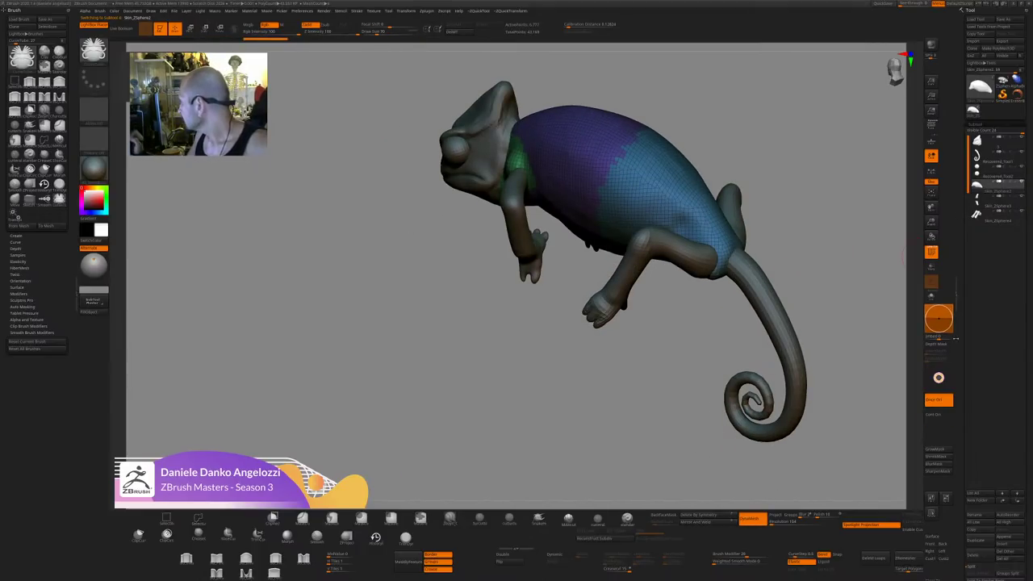
Merge the visible subtools into a single new tool and switch to that merged chameleon.
left_click_drag(967, 579, 967, 469)
scroll(972, 468, "down", 5)
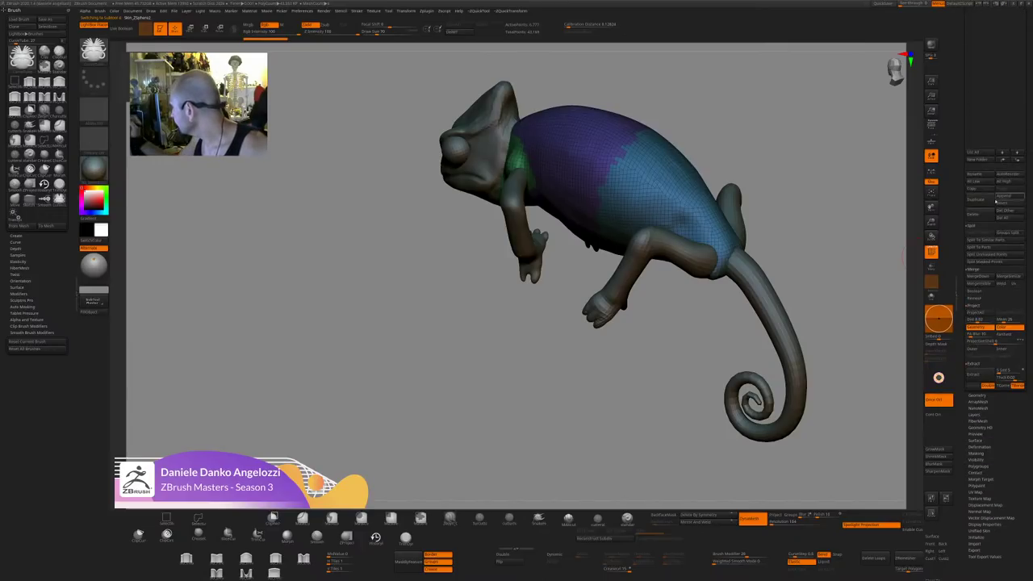
left_click_drag(972, 239, 973, 579)
left_click(973, 112)
left_click_drag(876, 207, 834, 201, "shift")
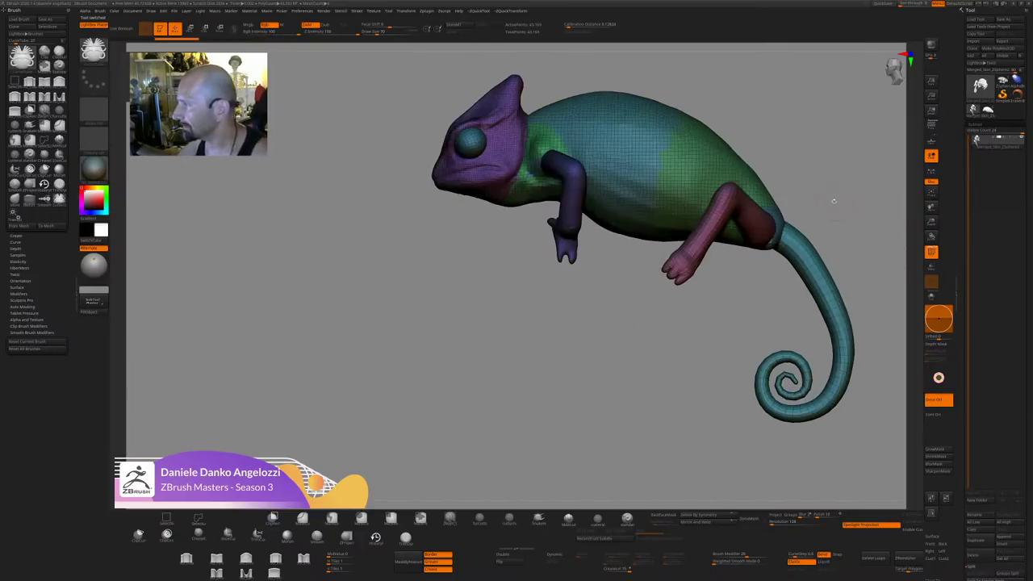
Isolate the eyes by their polygroup, view them from the front and side, and restore the full model's visibility.
left_click(473, 141, "ctrl+shift")
mouse_move(464, 315)
left_mouse_down()
mouse_move(496, 308)
mouse_move(485, 327)
left_mouse_up()
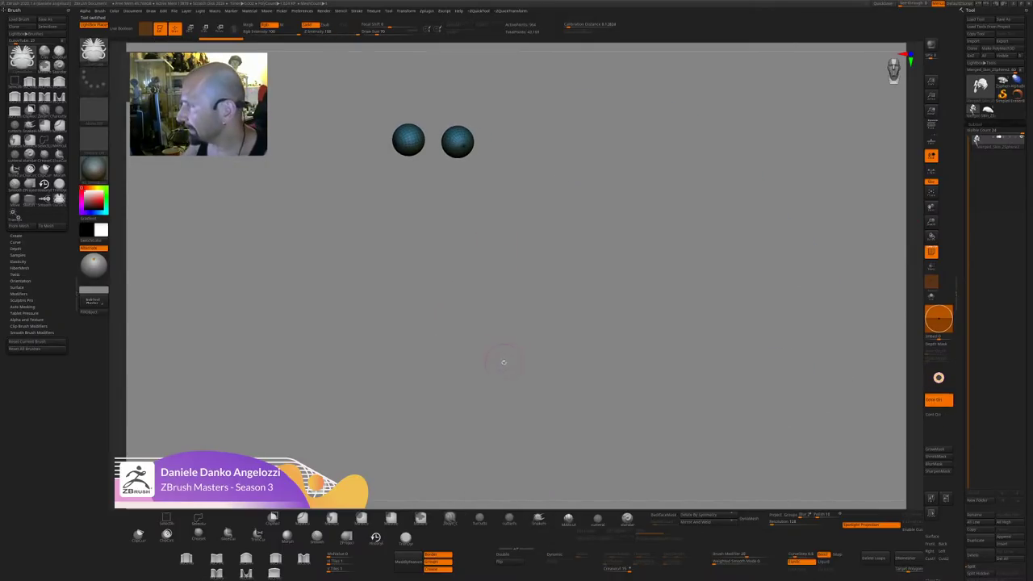
left_click(528, 415, "ctrl+shift")
left_click_drag(562, 438, 539, 419)
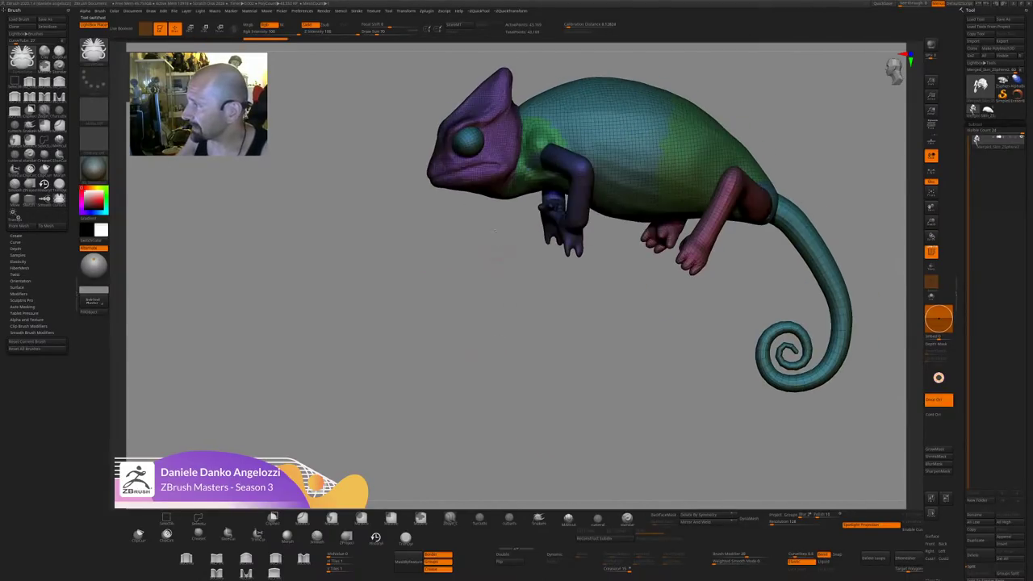
left_click(469, 142, "ctrl+shift")
left_click_drag(474, 307, 505, 309)
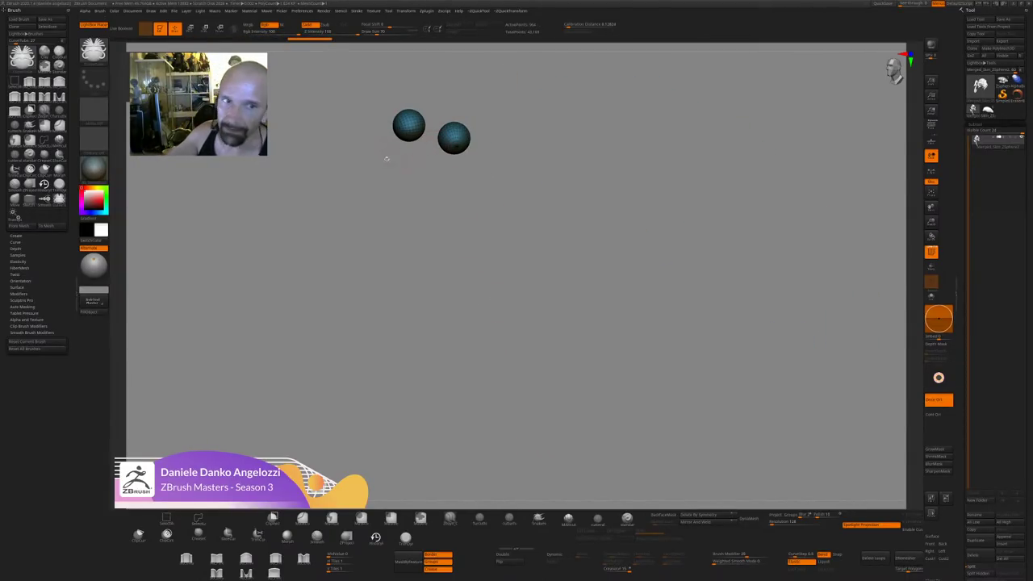
left_click_drag(384, 161, 356, 165)
left_click(632, 328, "ctrl+shift")
Isolate a small patch of each eye and grow the visibility to both complete eyeballs.
left_click_drag(704, 320, 600, 240, "alt")
left_click(523, 198, "ctrl+shift")
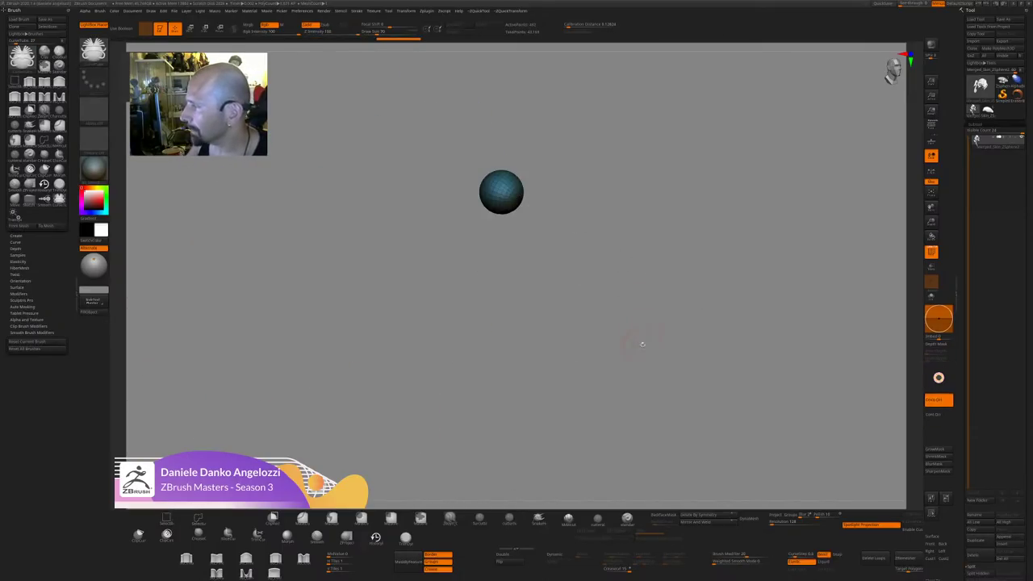
left_click(642, 343, "ctrl+shift")
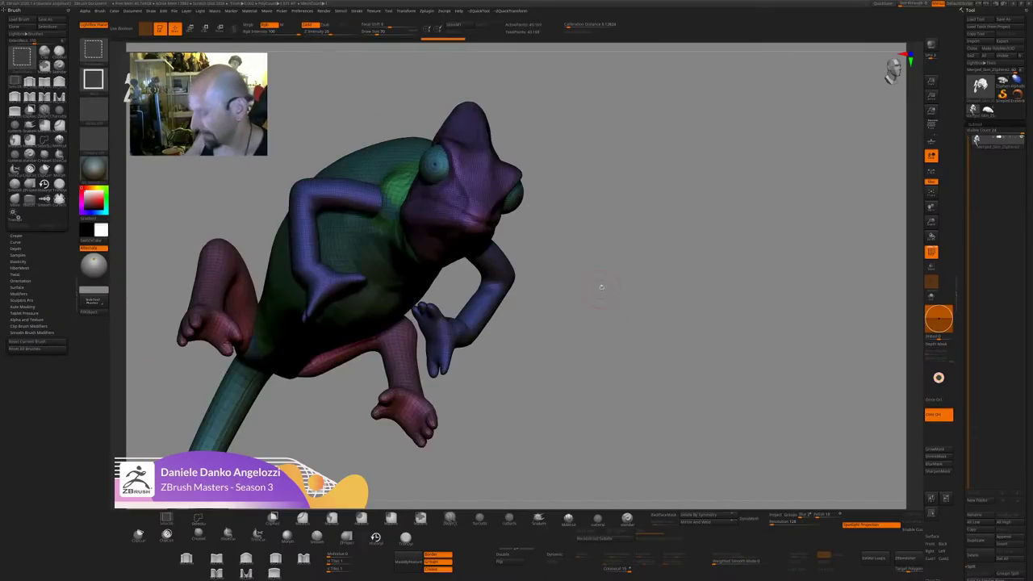
left_click(523, 196, "ctrl+shift")
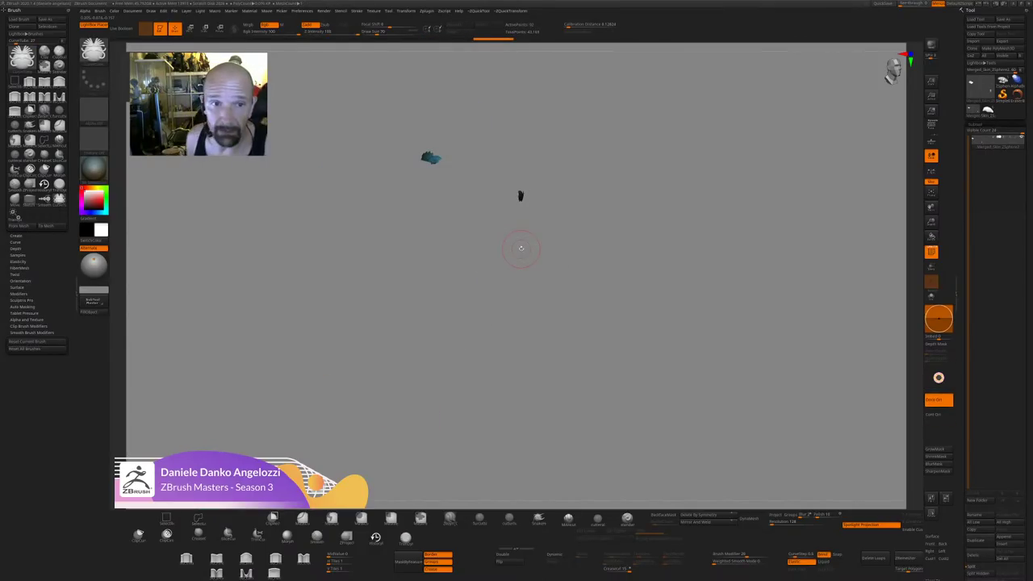
key("ctrl+shift+a")
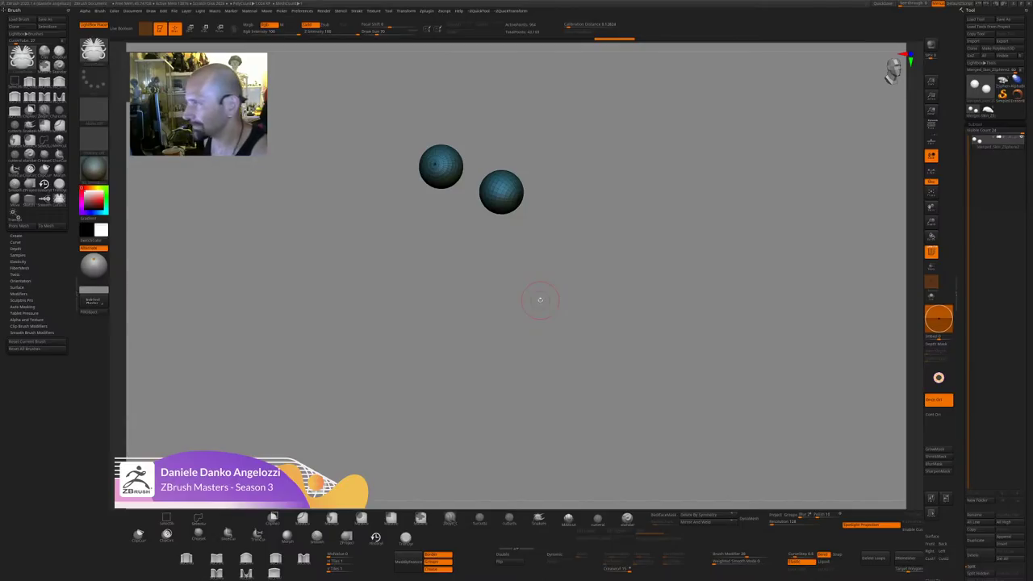
Use Split Hidden to separate the two eyes from the rest of the chameleon.
left_click_drag(592, 338, 589, 358)
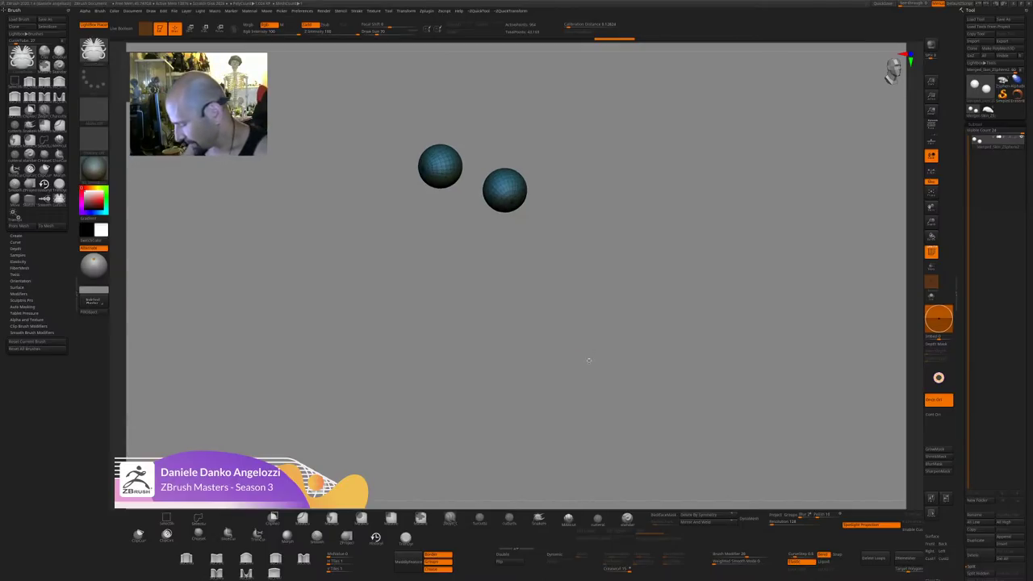
right_click(599, 331)
key("ctrl+space")
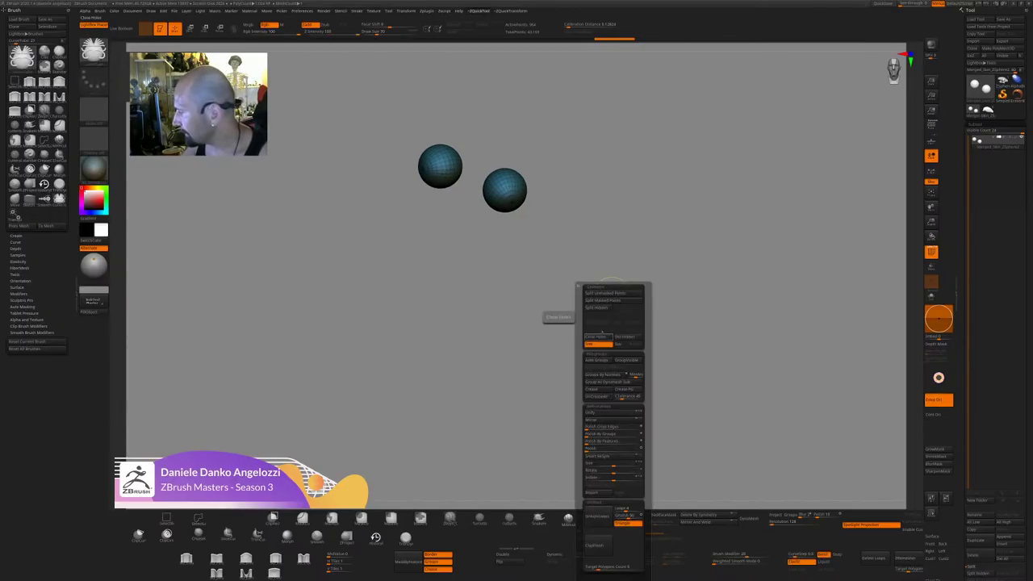
left_click(597, 309)
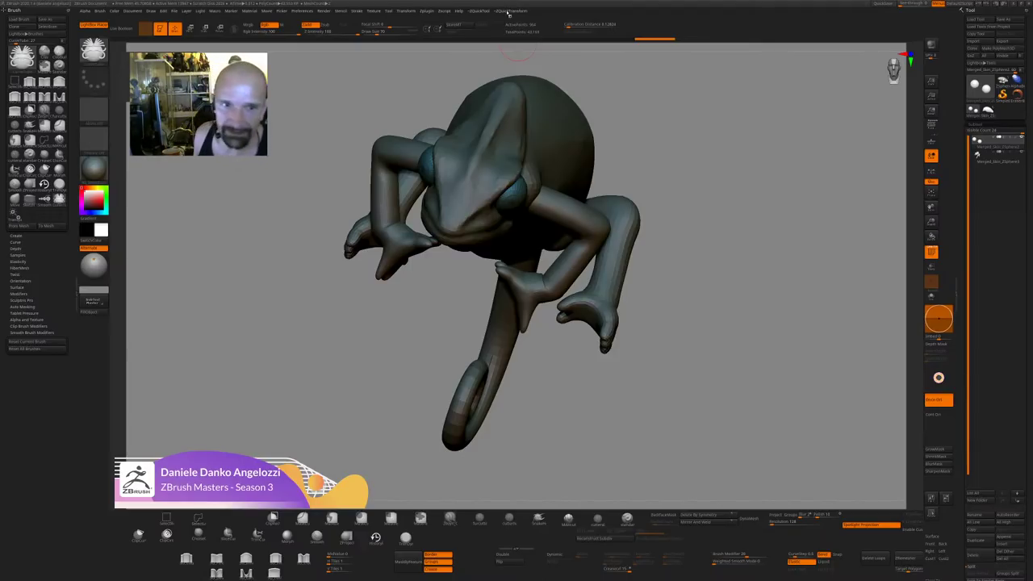
Isolate the whole torso of the chameleon subtool, combine its patches into one polygroup, and unhide the remaining parts.
left_click_drag(787, 305, 710, 322)
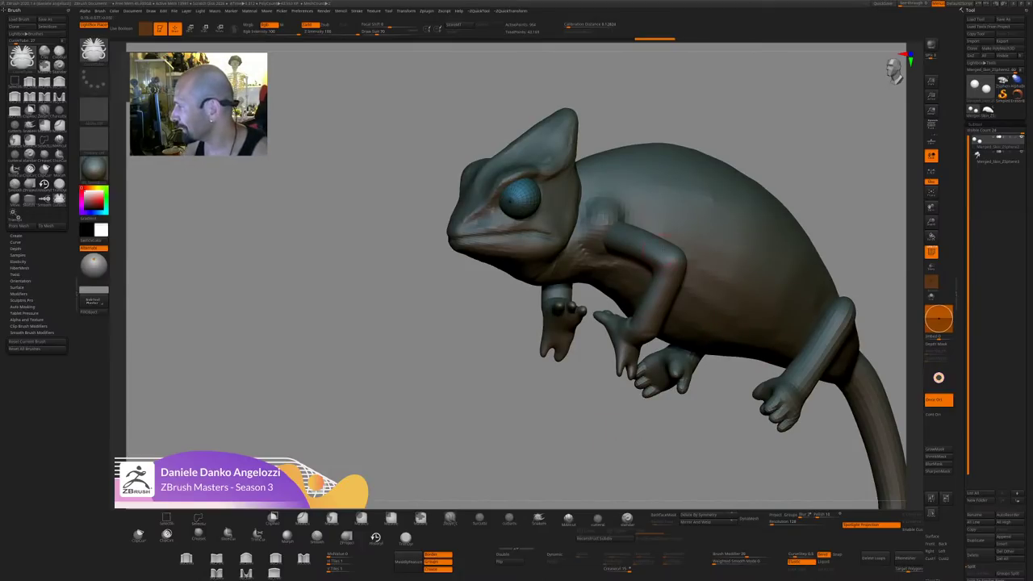
left_click(722, 327, "alt")
left_click_drag(560, 427, 575, 461, "shift")
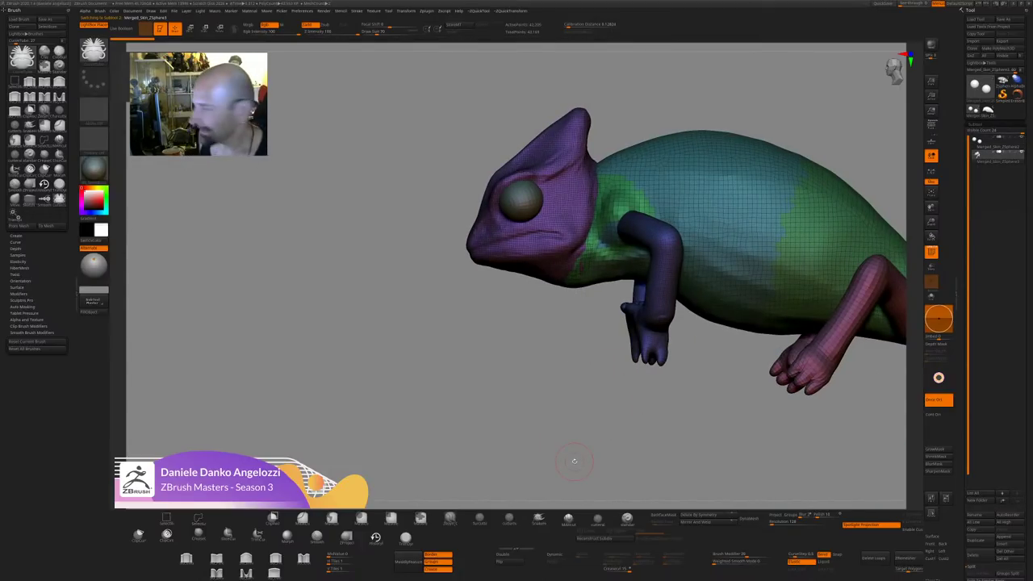
left_click(707, 275, "ctrl+shift")
key("ctrl+shift+a")
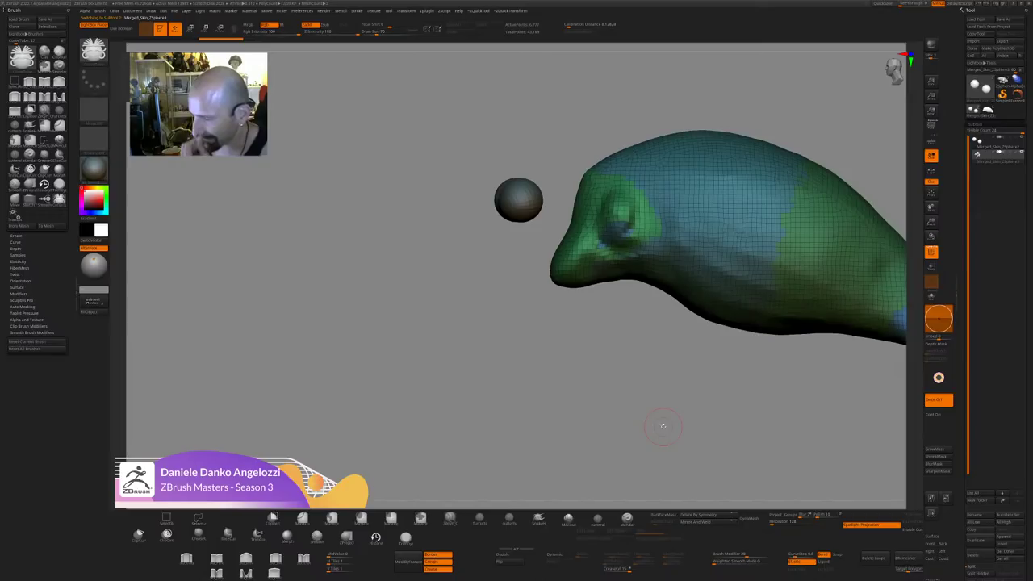
left_click_drag(663, 426, 553, 410, "alt")
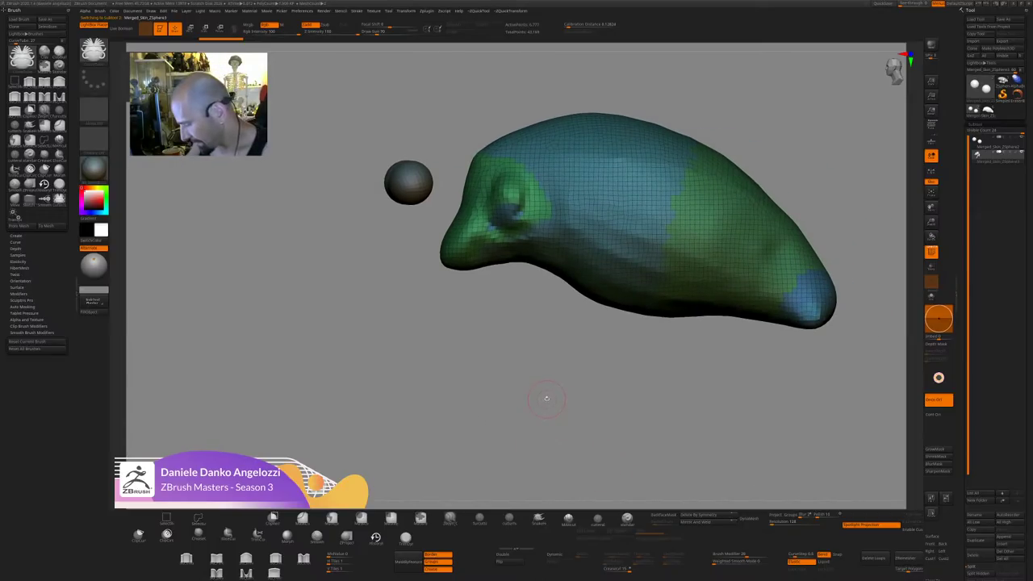
left_click(557, 408, "ctrl+shift")
Frame the whole chameleon and isolate its head by polygroup.
key("f")
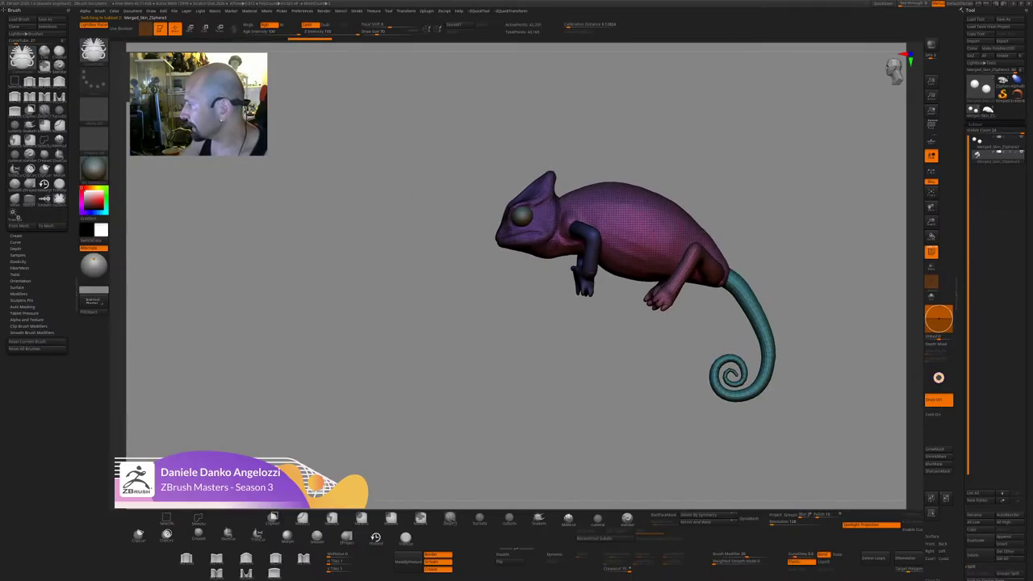
left_click_drag(557, 407, 476, 413)
left_click_drag(768, 287, 762, 225)
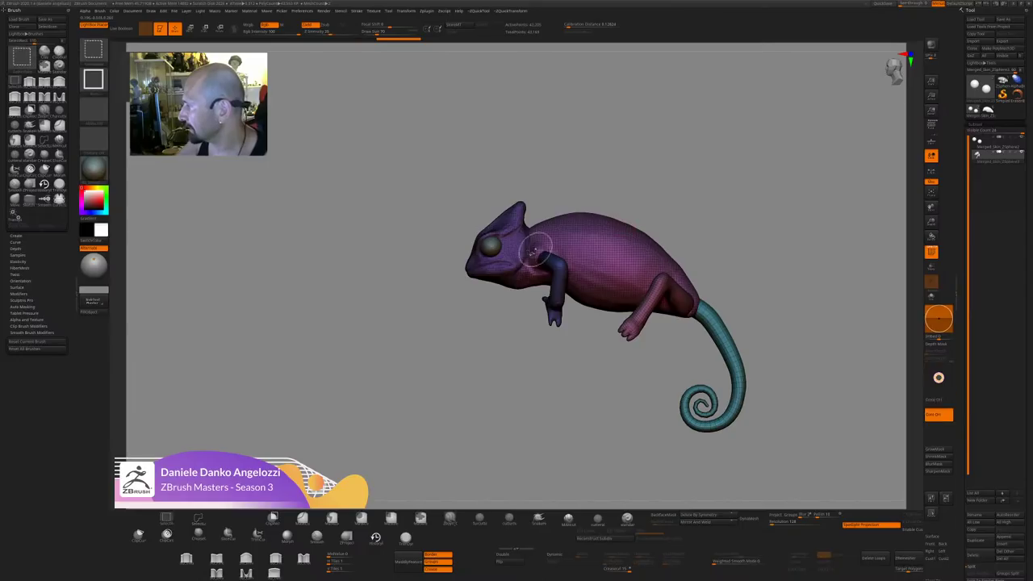
left_click(524, 243, "ctrl+shift")
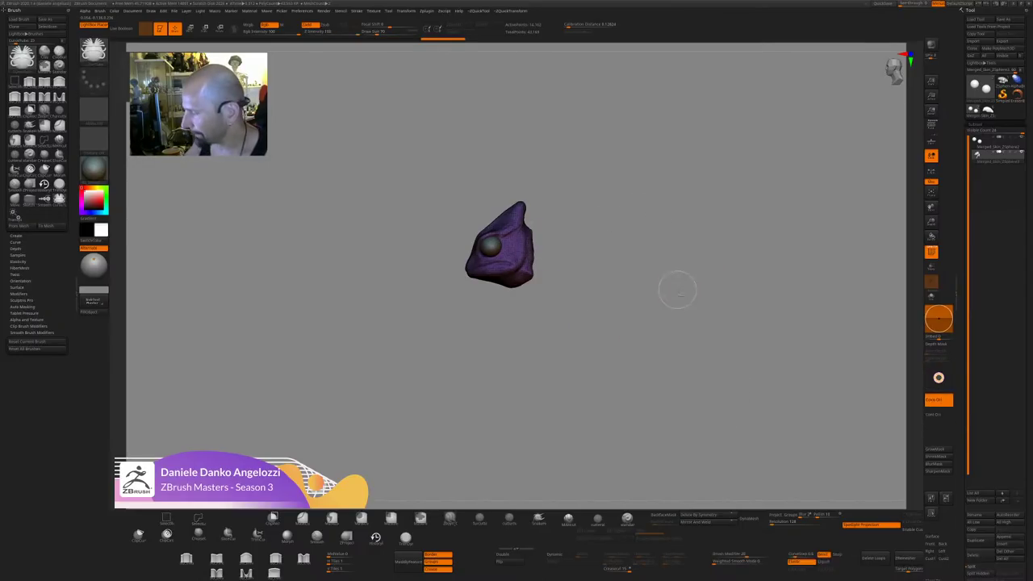
Unhide the whole chameleon, isolate the head by its polygroup, and unhide everything again.
left_click(677, 288, "ctrl+shift")
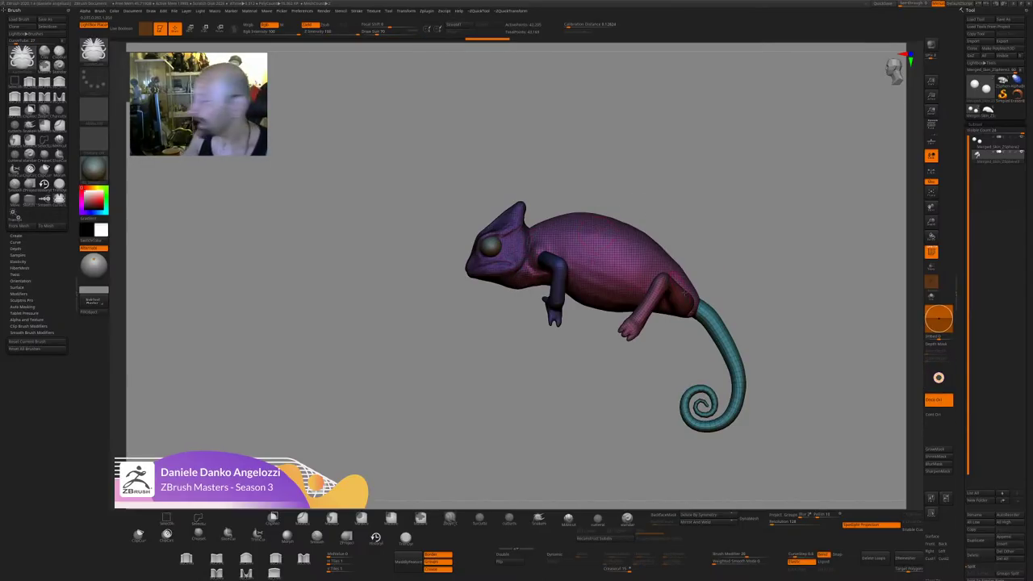
left_click_drag(624, 300, 510, 260)
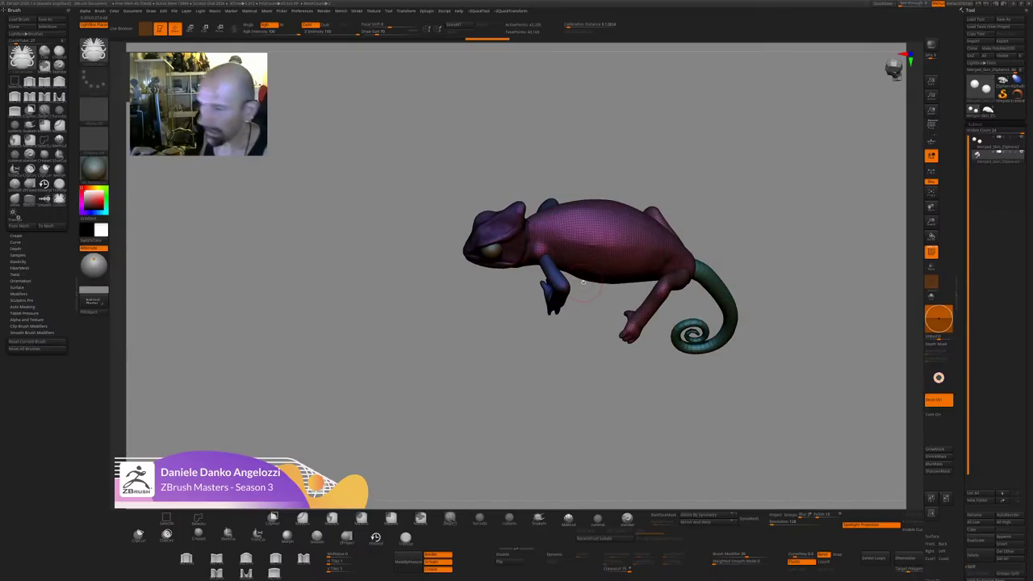
key("ctrl")
left_click(504, 234, "ctrl+shift")
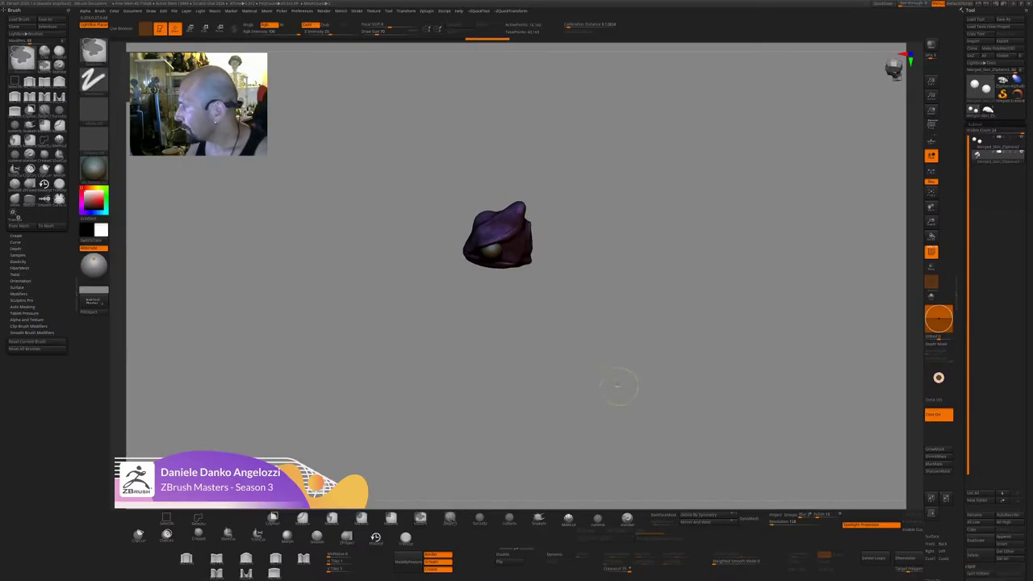
left_click(618, 385, "ctrl+shift")
Isolate the torso of the chameleon by its polygroup, leaving the head, legs and tail hidden.
left_click(658, 298, "ctrl+shift")
left_click(578, 401, "ctrl+shift")
left_click(601, 250, "ctrl+shift")
key("ctrl+w")
left_click_drag(593, 423, 609, 361)
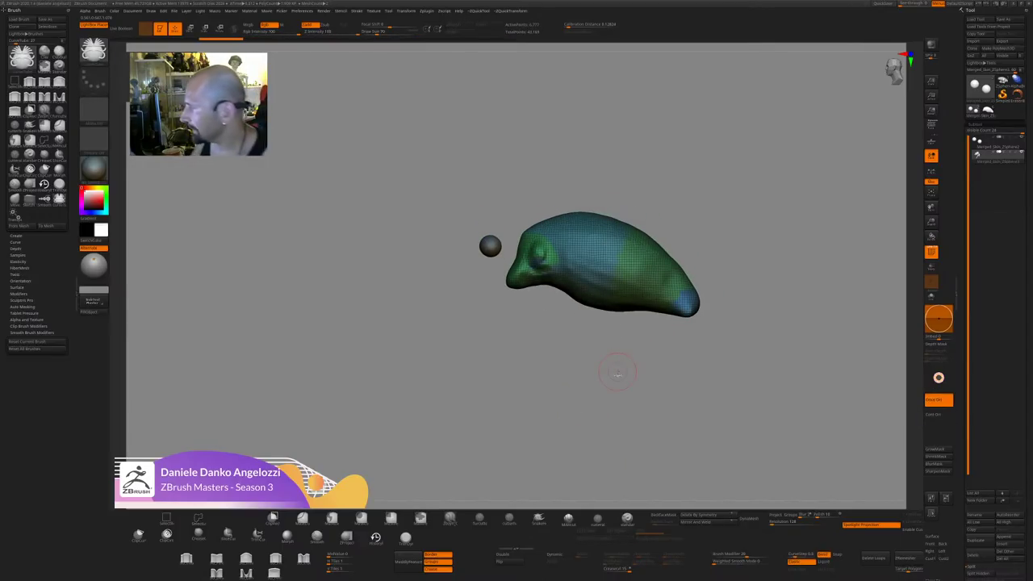
Combine the torso's patches into one new polygroup and bring back the remaining body parts.
left_click(615, 369, "ctrl+shift")
left_click(600, 302, "ctrl+shift")
key("ctrl+shift+a")
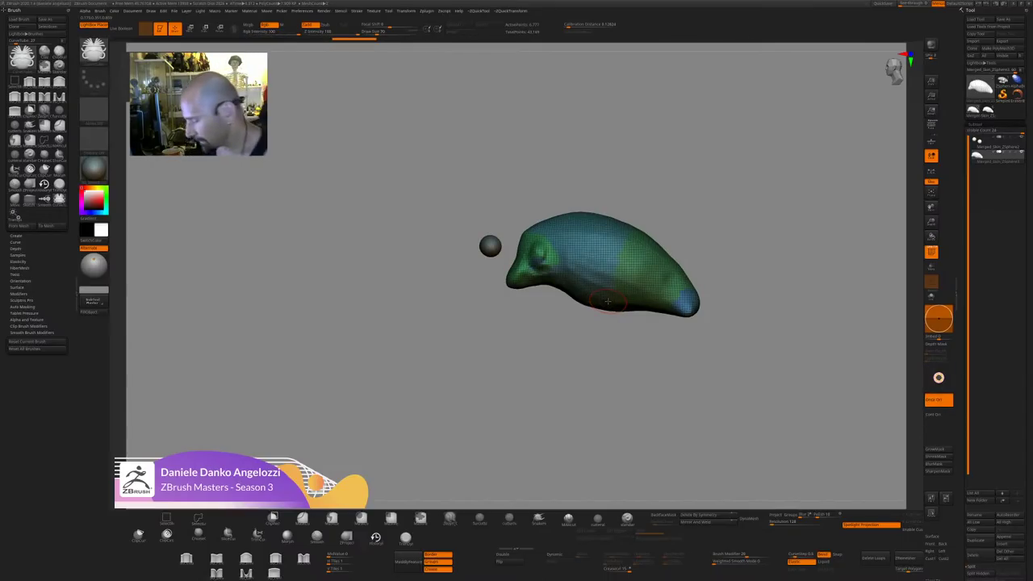
key("ctrl+w")
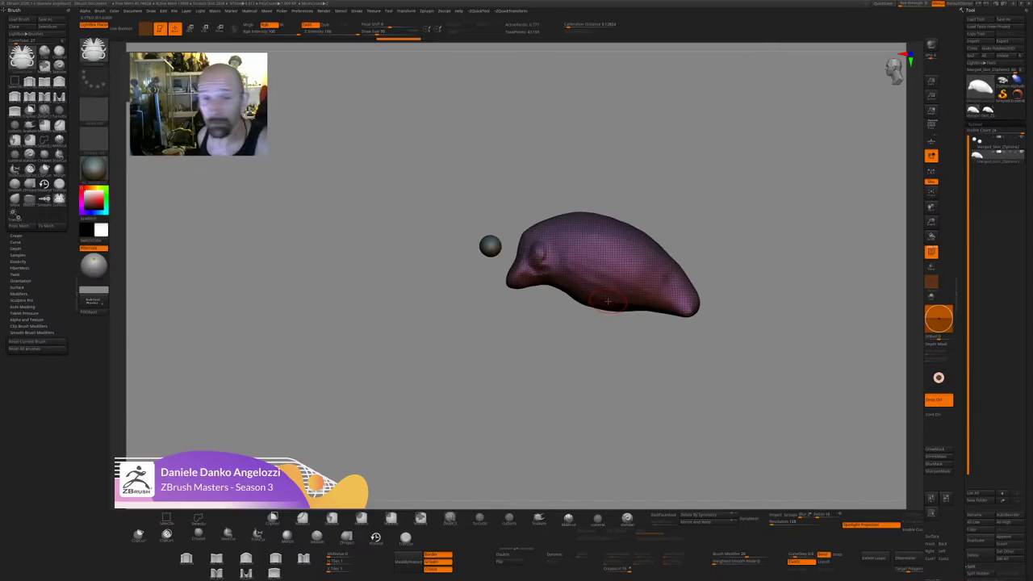
key("ctrl+w")
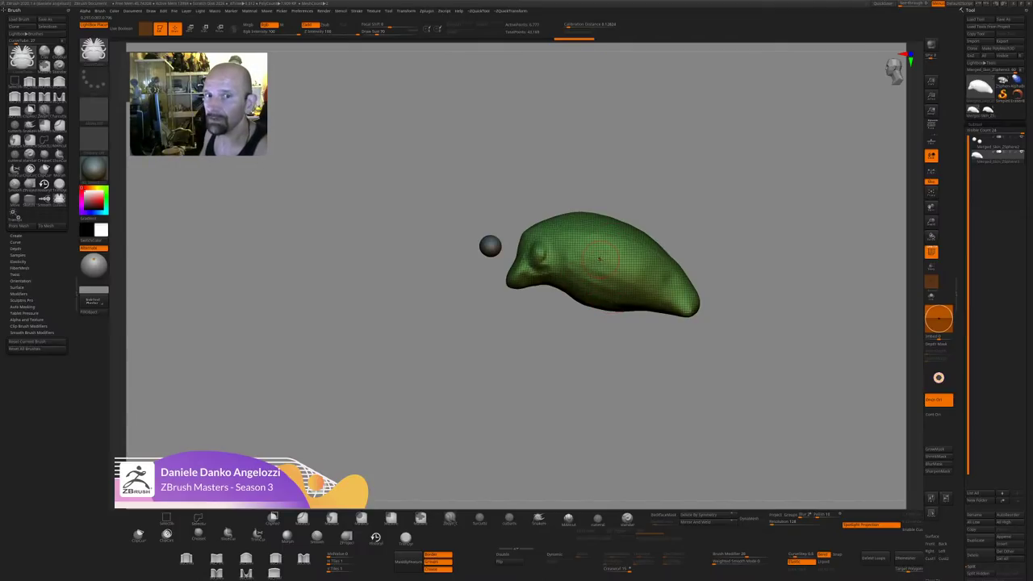
left_click_drag(630, 357, 644, 375, "ctrl+shift")
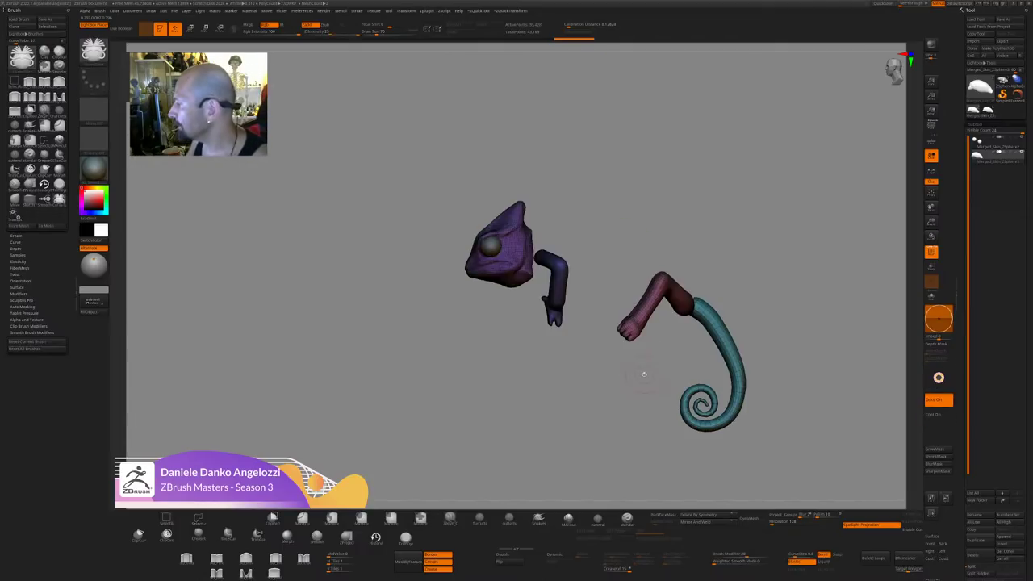
left_click(750, 223, "ctrl+shift")
Activate the Move gizmo and center it on the chameleon's mesh.
left_click_drag(750, 224, 638, 387)
key("w")
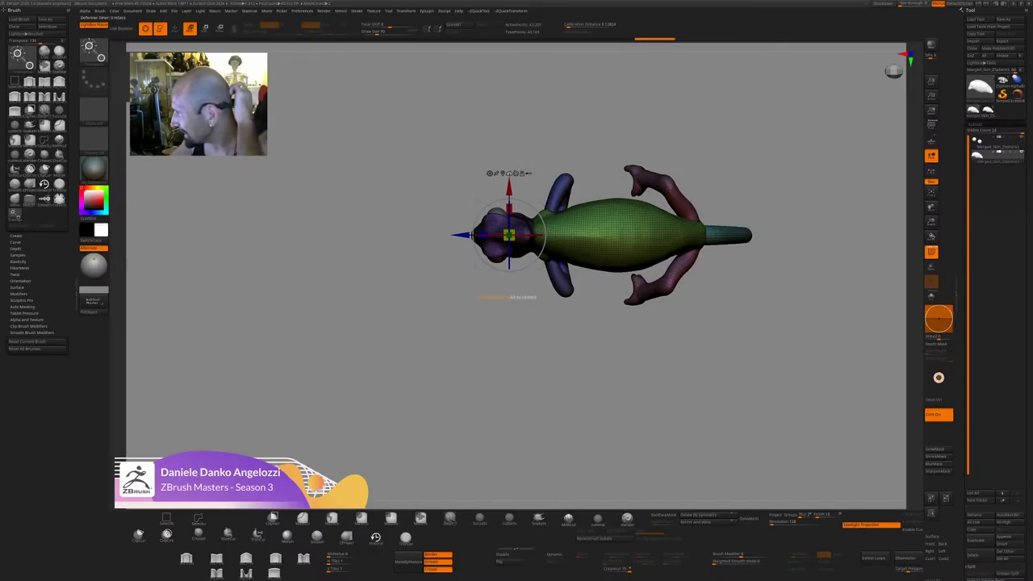
left_click(507, 172)
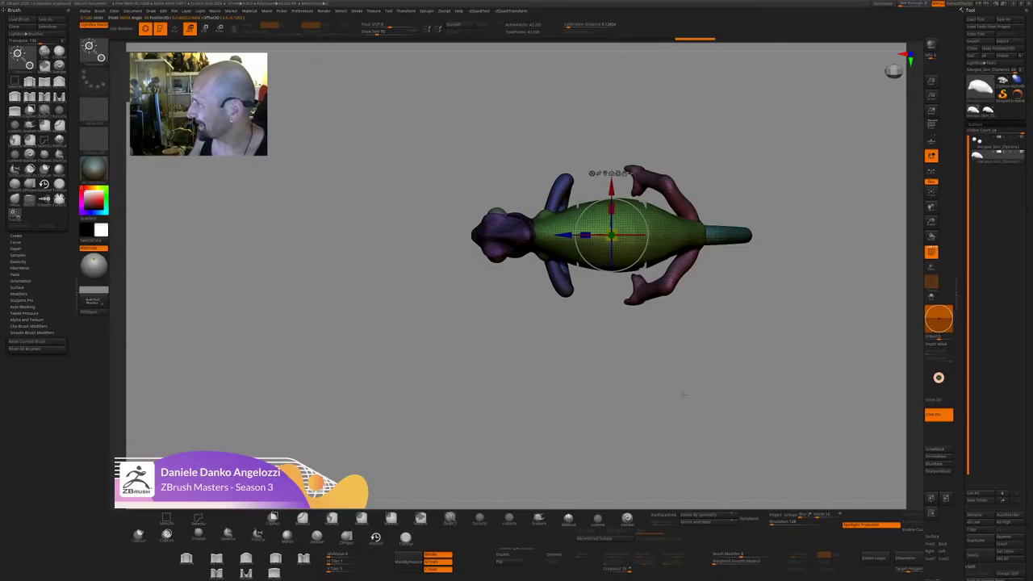
left_click_drag(685, 394, 766, 308, "shift")
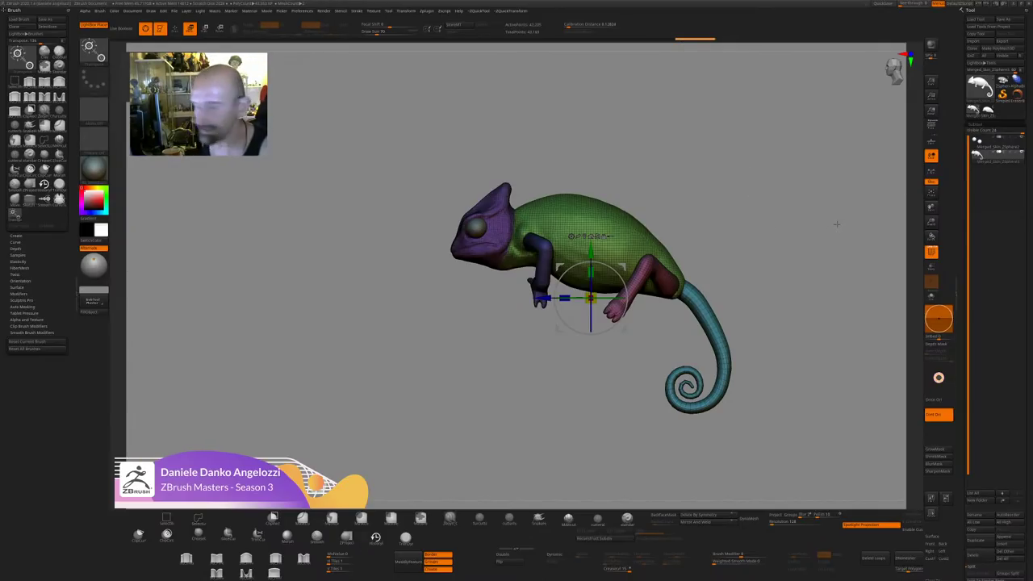
left_click_drag(808, 272, 779, 327)
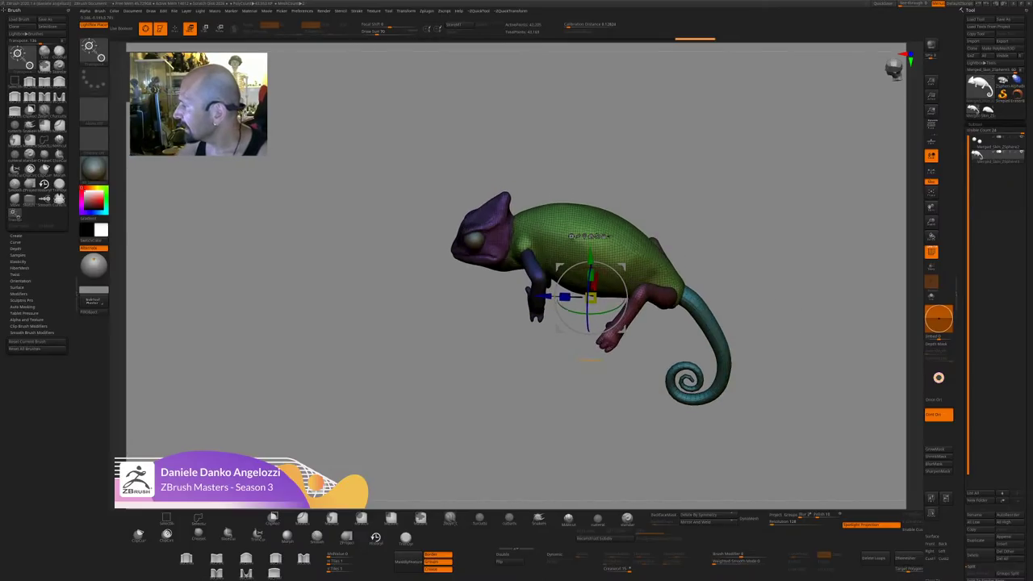
Remesh the chameleon's overlapping parts into one mesh through the gizmo's transform types, and turn off the polyframe display.
left_click(592, 360)
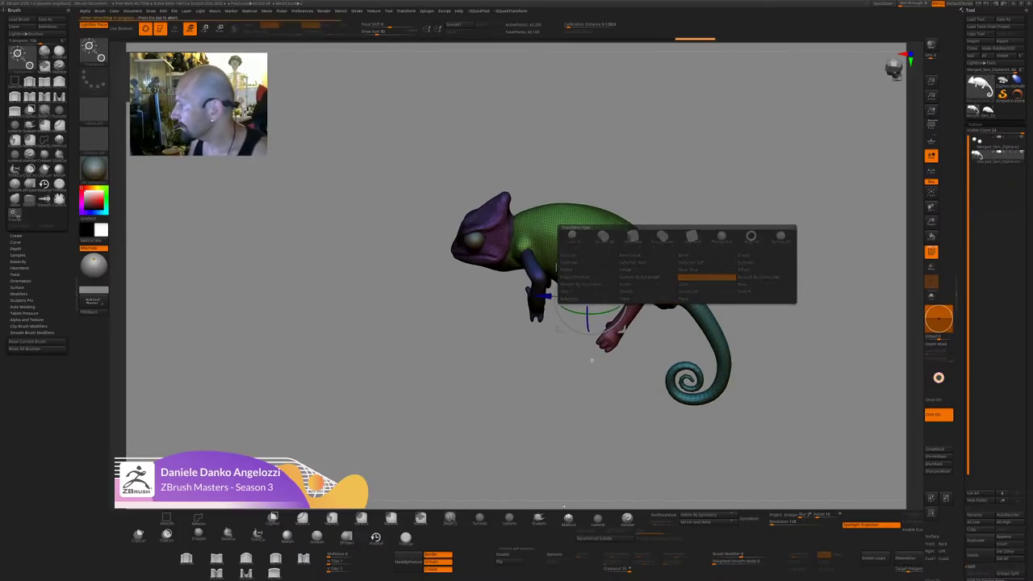
left_click(706, 277)
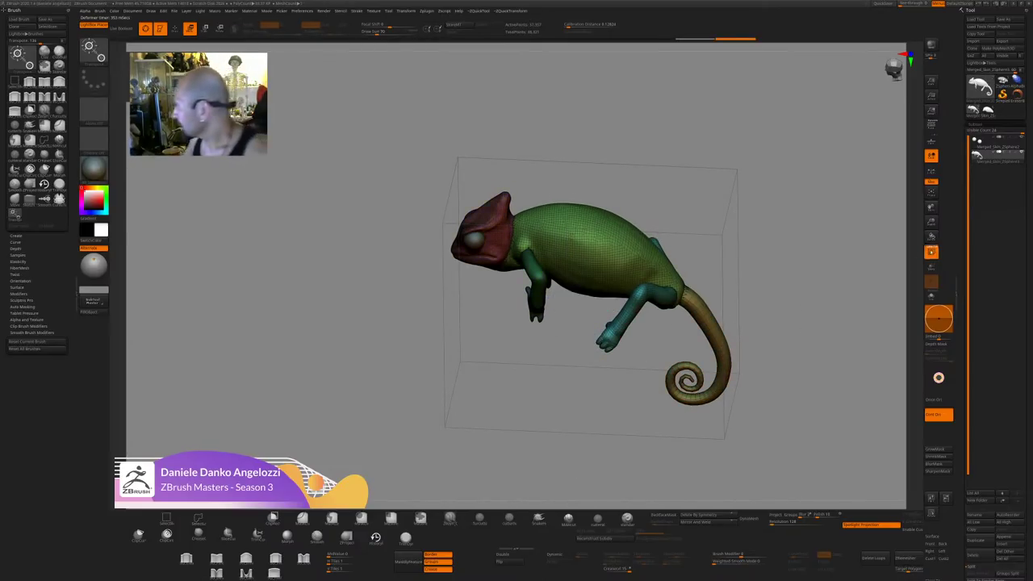
left_click(931, 251)
left_click_drag(837, 347, 765, 401)
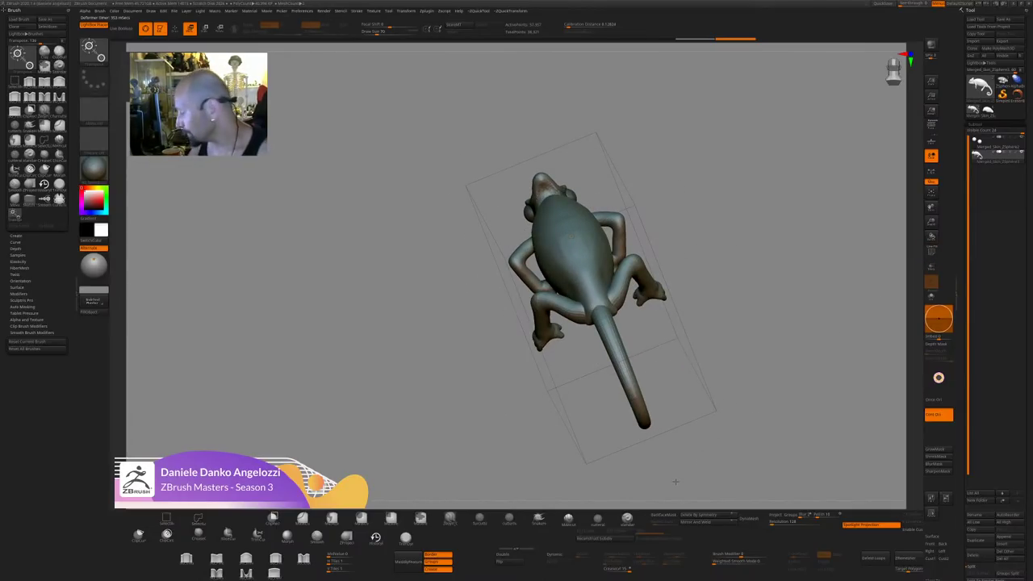
Apply Mirror And Weld to the chameleon's body and return to Draw mode.
left_click(710, 523)
mouse_move(779, 378)
left_mouse_down()
mouse_move(787, 413)
mouse_move(749, 407)
left_mouse_up()
key("q")
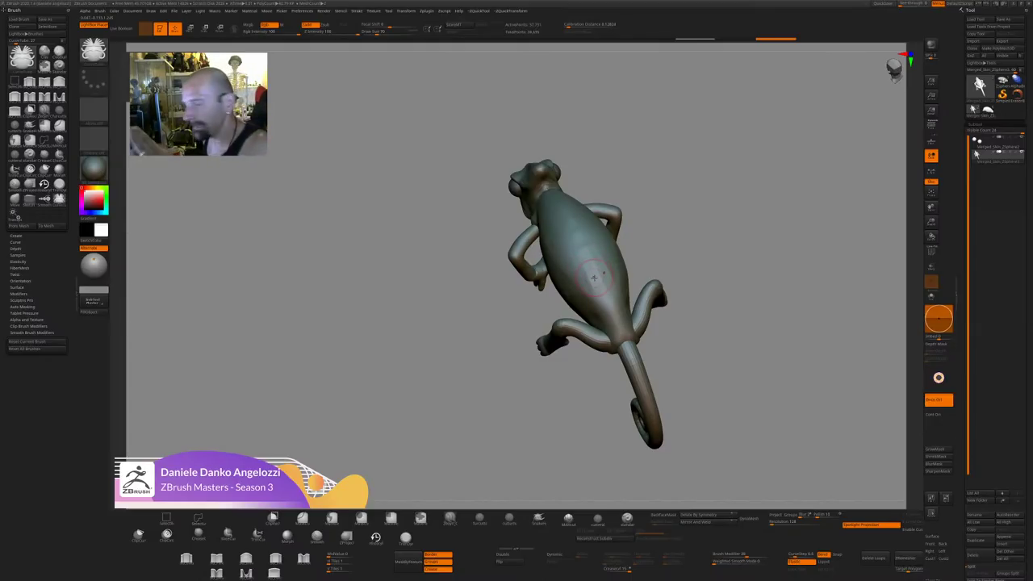
Smooth the seam around the shoulder where the front leg joins the torso, working from several angles.
left_click_drag(699, 226, 745, 216)
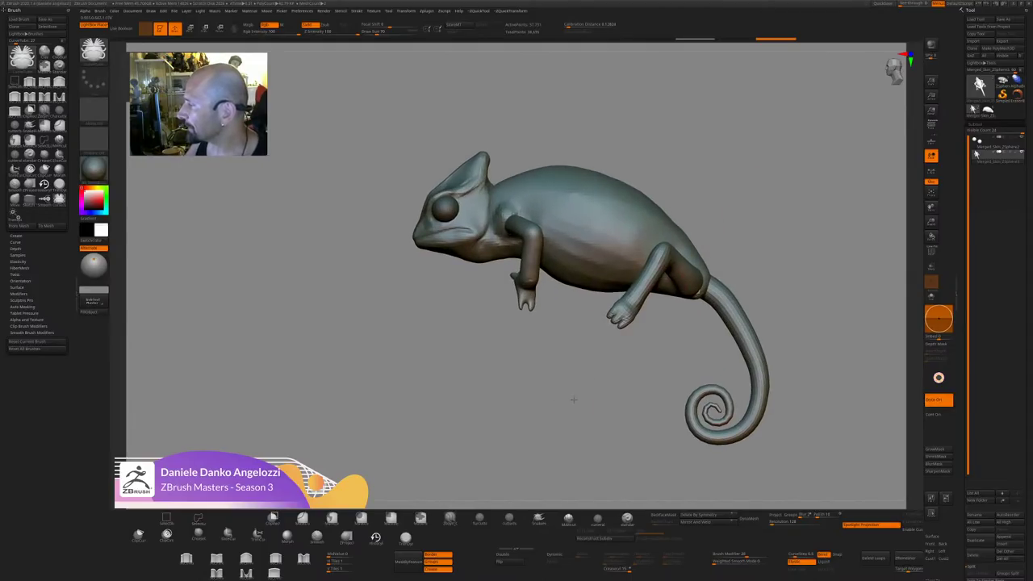
left_click_drag(574, 399, 554, 262)
key("shift")
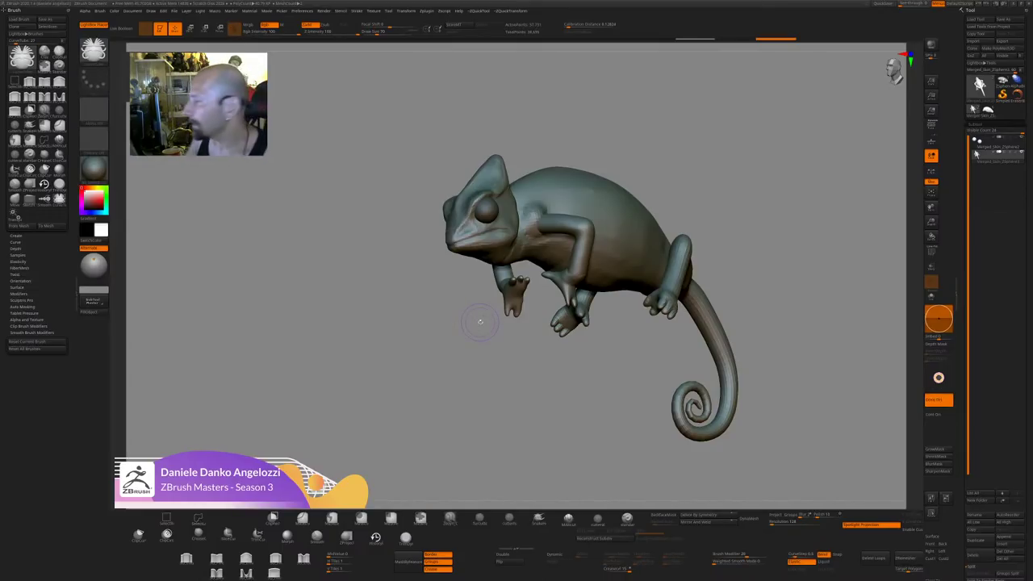
left_click_drag(481, 323, 482, 384, "alt")
mouse_move(507, 171)
left_mouse_down("shift")
mouse_move(513, 185)
mouse_move(548, 130)
left_mouse_up("shift")
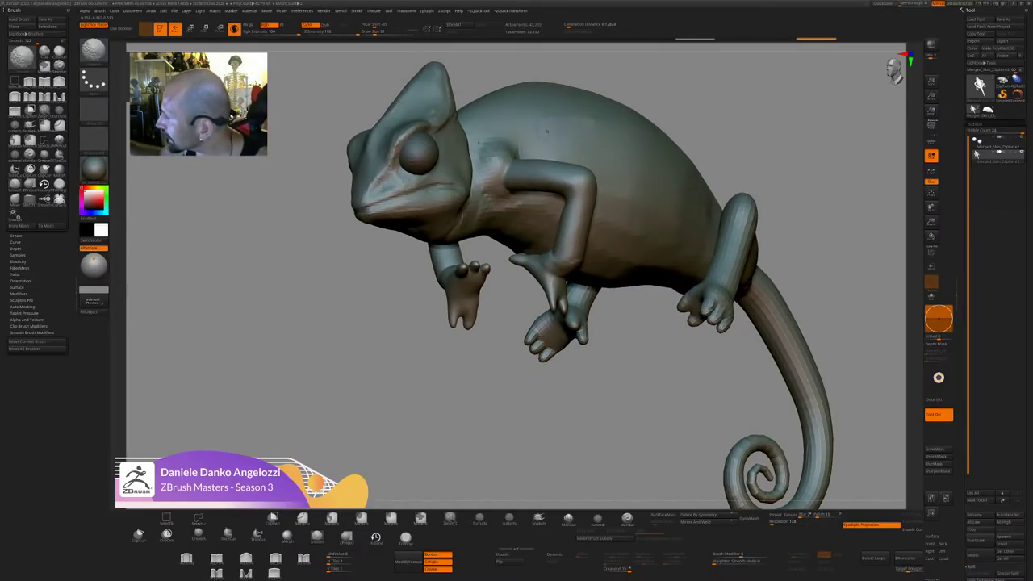
left_click_drag(466, 373, 466, 456)
mouse_move(516, 152)
left_mouse_down("shift")
mouse_move(534, 138)
mouse_move(523, 155)
left_mouse_up("shift")
mouse_move(462, 488)
left_mouse_down()
mouse_move(461, 412)
mouse_move(387, 415)
left_mouse_up()
mouse_move(442, 314)
left_mouse_down()
mouse_move(440, 234)
mouse_move(475, 219)
mouse_move(468, 228)
left_mouse_up()
mouse_move(445, 339)
left_mouse_down()
mouse_move(449, 452)
mouse_move(448, 355)
left_mouse_up()
mouse_move(462, 220)
left_mouse_down("shift")
mouse_move(428, 194)
mouse_move(426, 175)
left_mouse_up("shift")
left_click_drag(445, 342, 447, 452)
right_click_drag(436, 339, 432, 185)
left_click_drag(782, 174, 779, 184, "shift")
Smooth the seam where the hind leg joins the hip beside the tail.
mouse_move(558, 356)
left_mouse_down()
mouse_move(556, 431)
mouse_move(428, 403)
left_mouse_up()
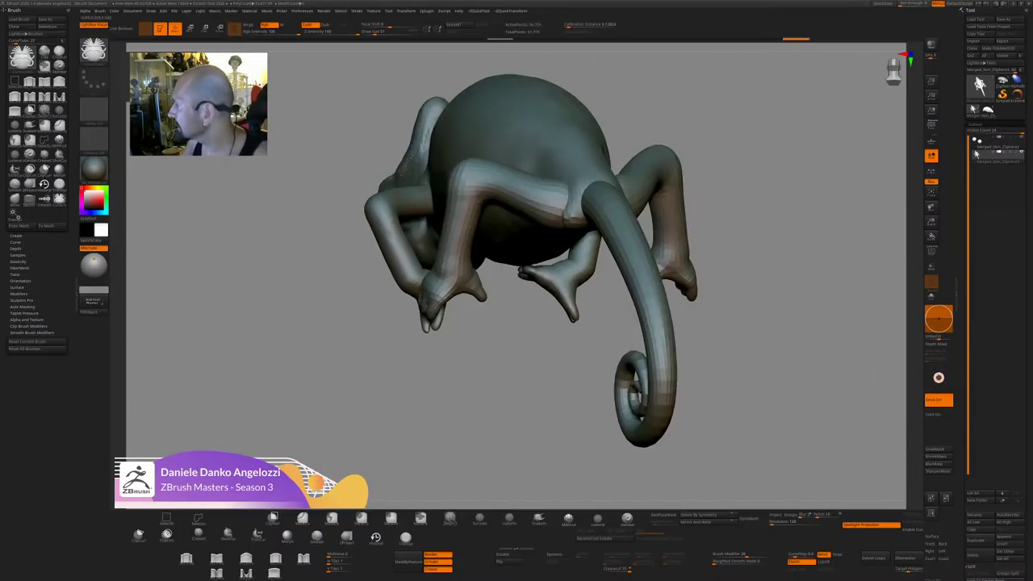
left_click_drag(532, 313, 638, 307)
left_click_drag(576, 213, 572, 211, "shift")
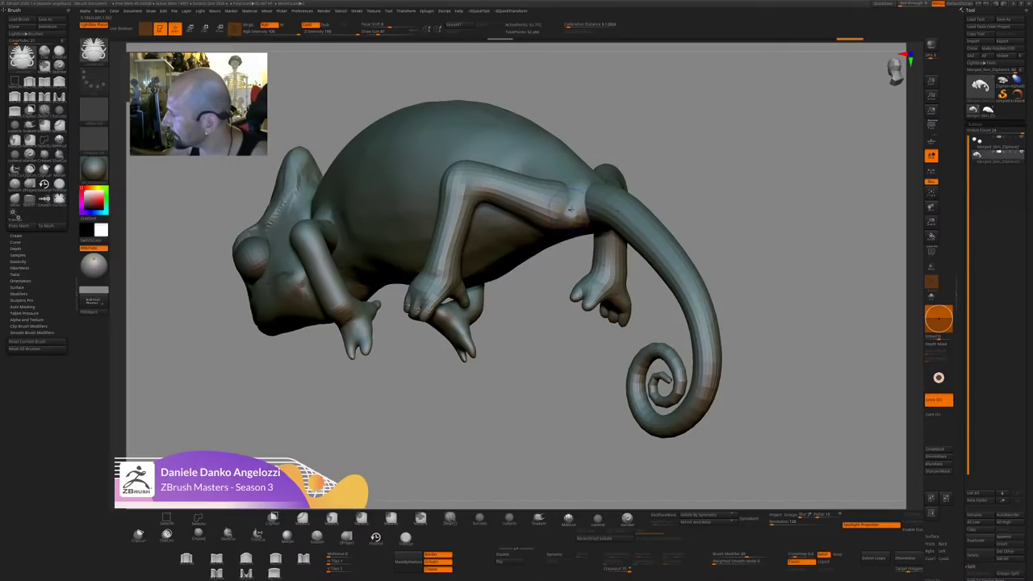
left_click_drag(726, 225, 723, 113)
right_click_drag(551, 179, 553, 207)
left_click_drag(530, 194, 533, 196, "shift")
right_click_drag(533, 196, 549, 265)
Smooth the transition between the torso and the base of the tail, above and below.
left_click_drag(572, 201, 604, 208, "shift")
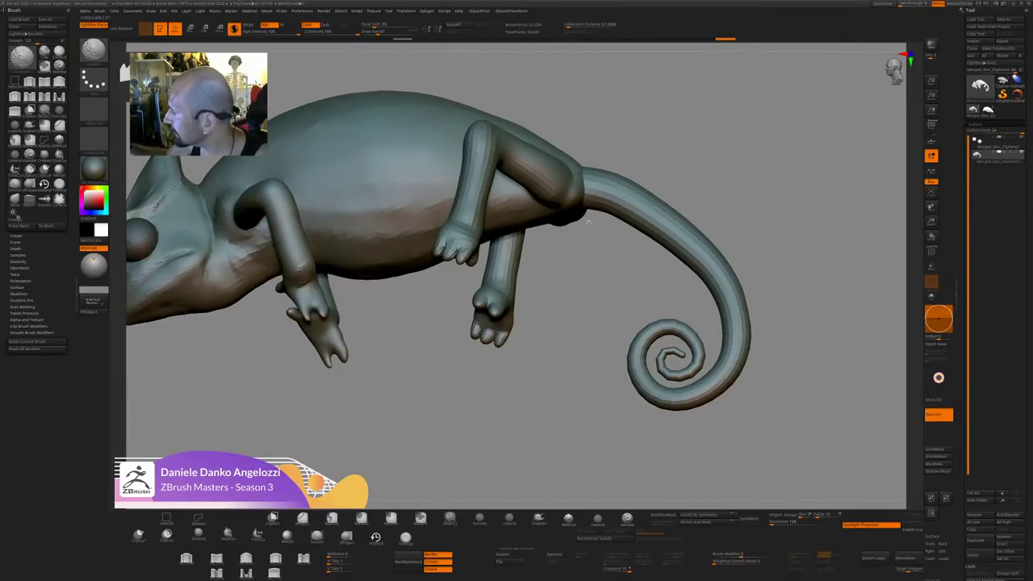
right_click_drag(598, 274, 596, 206)
left_click_drag(598, 213, 659, 226, "shift")
mouse_move(795, 180)
left_mouse_down()
mouse_move(787, 278)
mouse_move(726, 246)
left_mouse_up()
left_click_drag(579, 168, 586, 174, "shift")
right_click_drag(646, 230, 650, 158)
mouse_move(588, 168)
left_mouse_down("shift")
mouse_move(595, 163)
mouse_move(590, 172)
left_mouse_up("shift")
right_click_drag(597, 186, 592, 262)
Enlarge the brush and soften the crease where the upper hind leg meets the tail base.
left_click_drag(563, 354, 537, 458, "alt")
key("s")
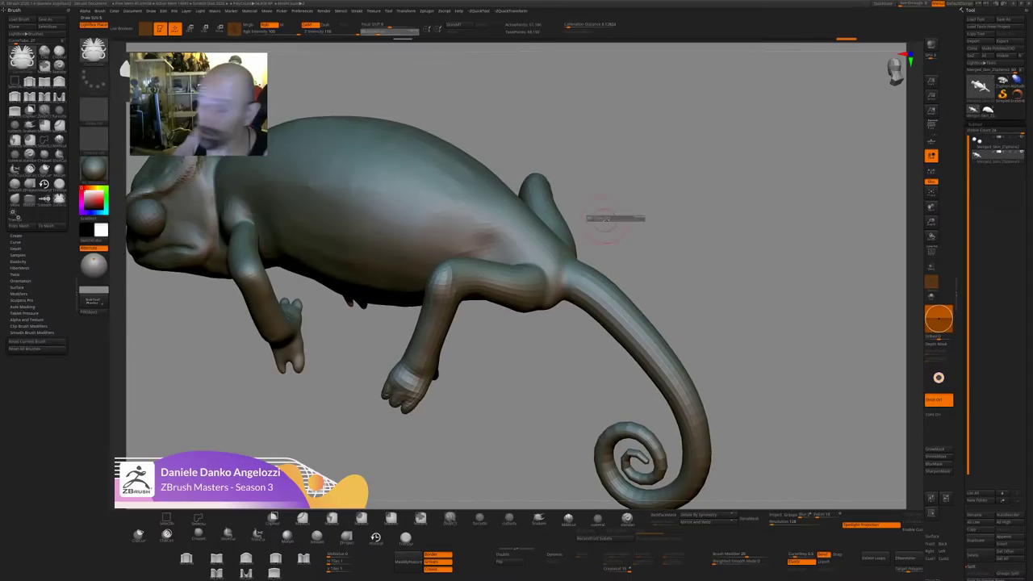
left_click_drag(535, 295, 555, 307, "shift")
right_click_drag(666, 273, 538, 271)
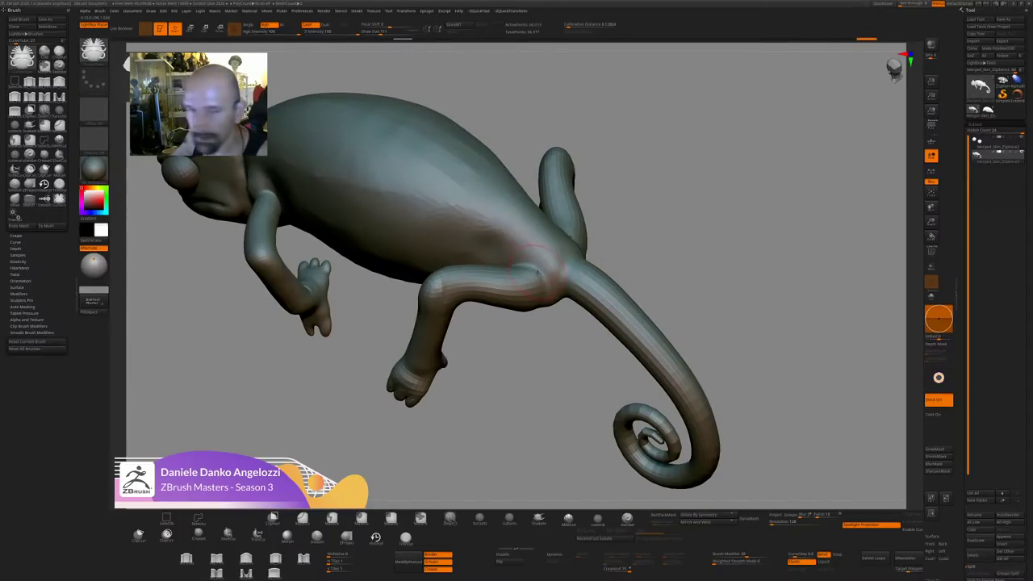
key("shift")
left_click_drag(541, 300, 560, 292, "shift")
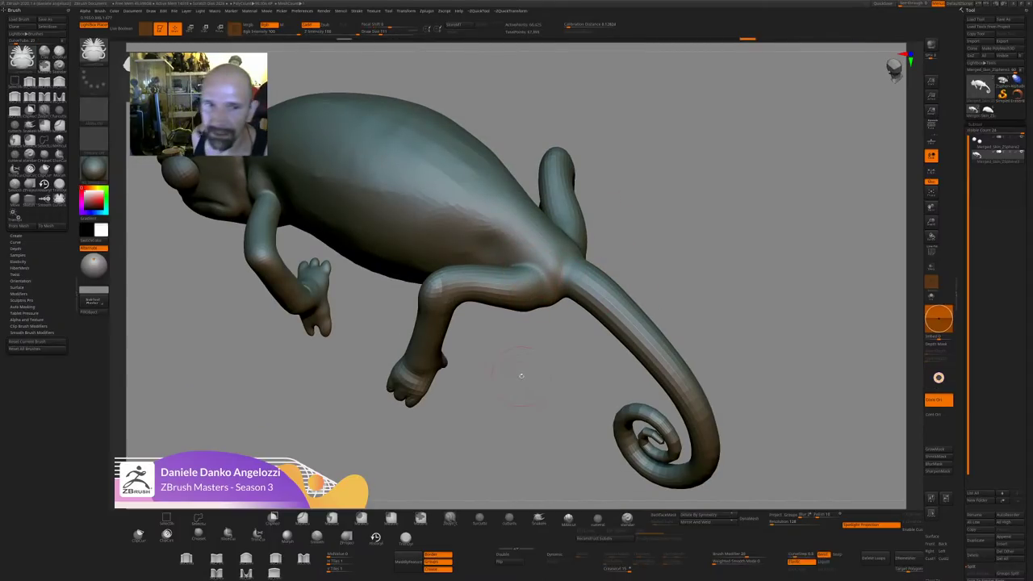
Smooth the area between the neck and the front shoulder.
mouse_move(522, 375)
right_mouse_down()
mouse_move(768, 231)
mouse_move(705, 210)
right_mouse_up()
key("shift")
left_click_drag(332, 177, 336, 171, "shift")
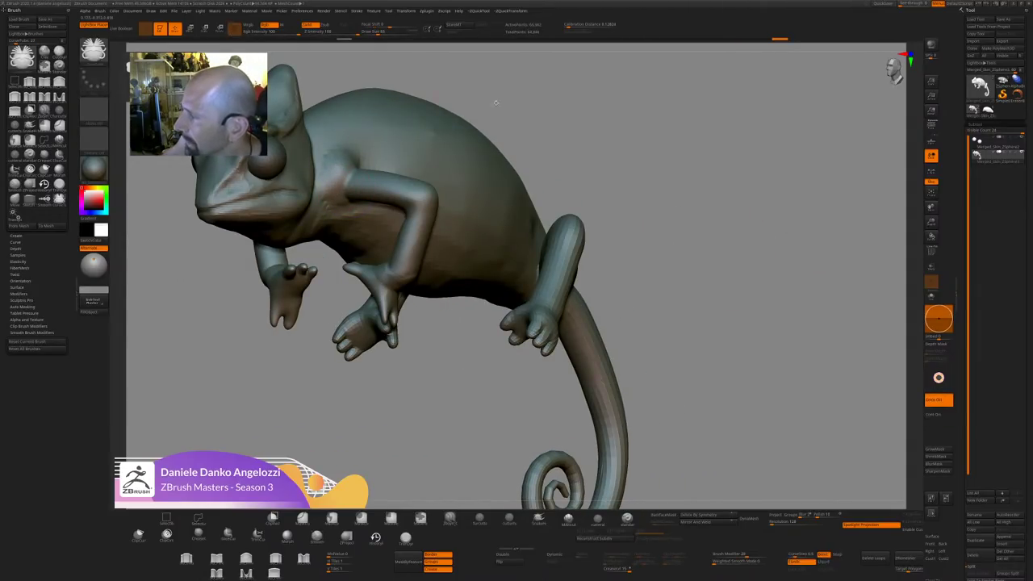
mouse_move(493, 99)
left_mouse_down()
mouse_move(666, 170)
mouse_move(767, 149)
left_mouse_up()
left_click_drag(356, 329, 367, 339, "alt")
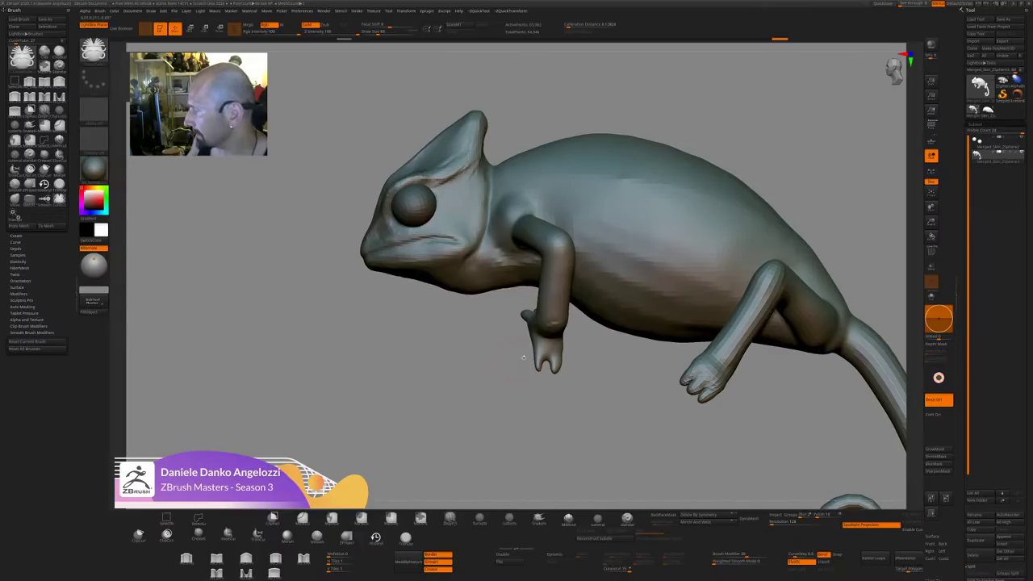
key("shift")
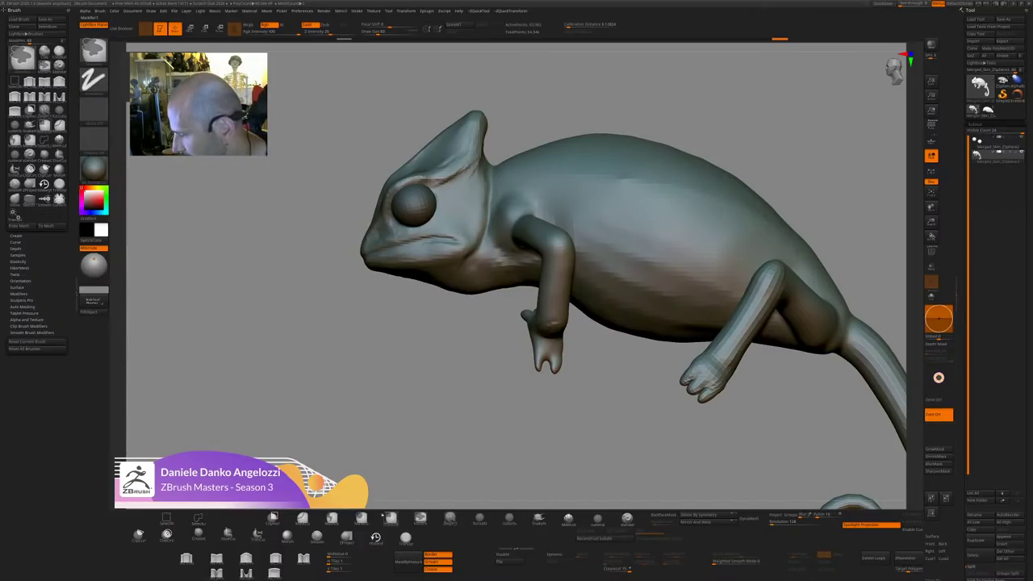
Mask a narrow strip along the mouth opening with the MaskLasso brush and invert the mask.
left_click(332, 519, "ctrl")
left_click_drag(452, 237, 333, 268, "ctrl")
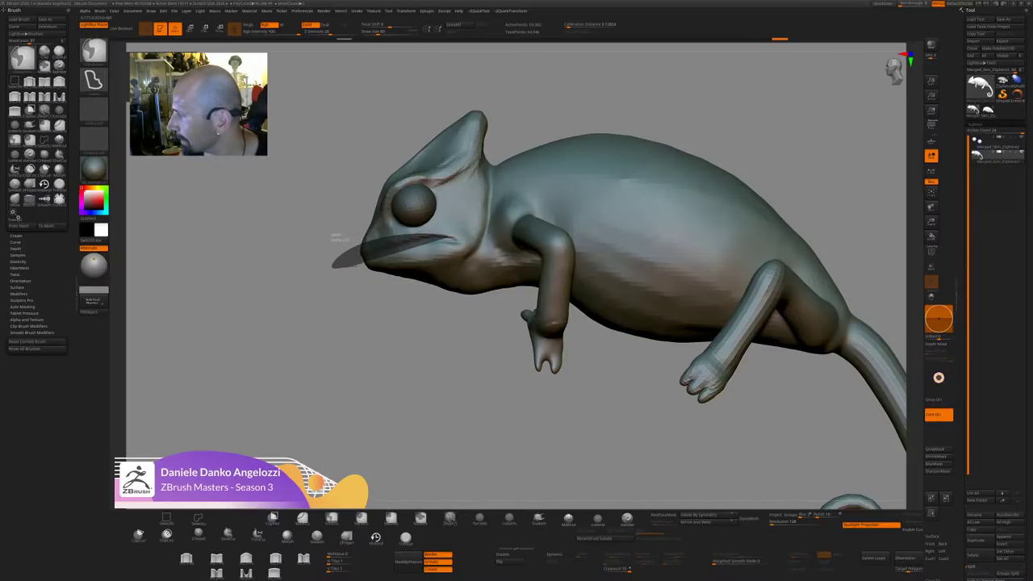
key("ctrl+z")
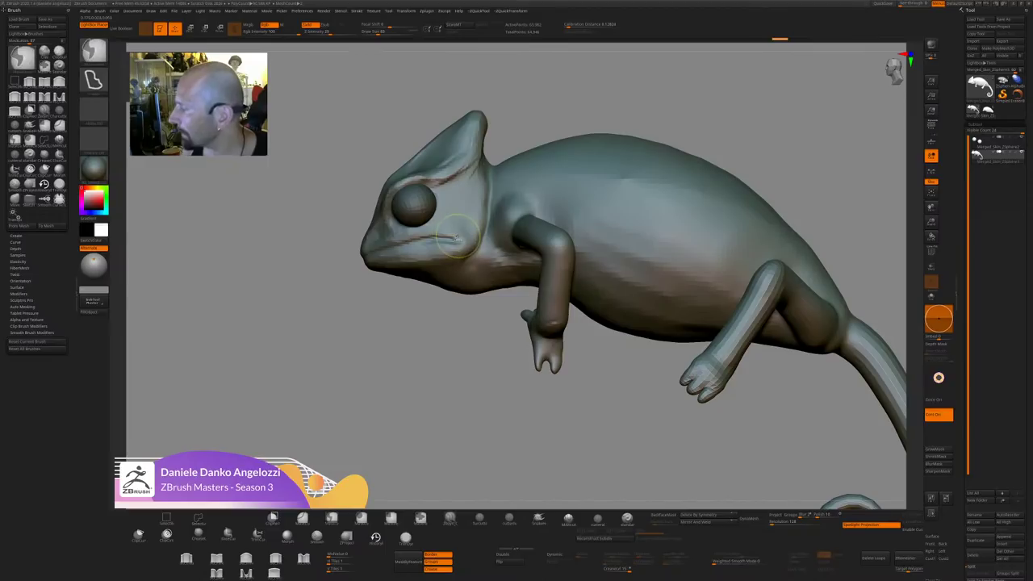
mouse_move(456, 236)
left_mouse_down()
mouse_move(370, 242)
mouse_move(455, 240)
left_mouse_up()
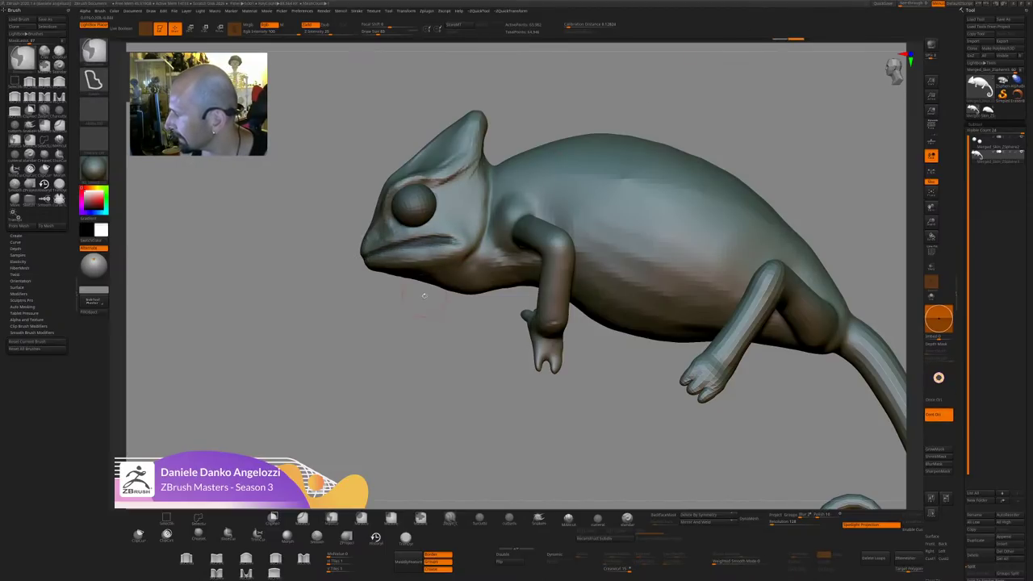
key("ctrl+1")
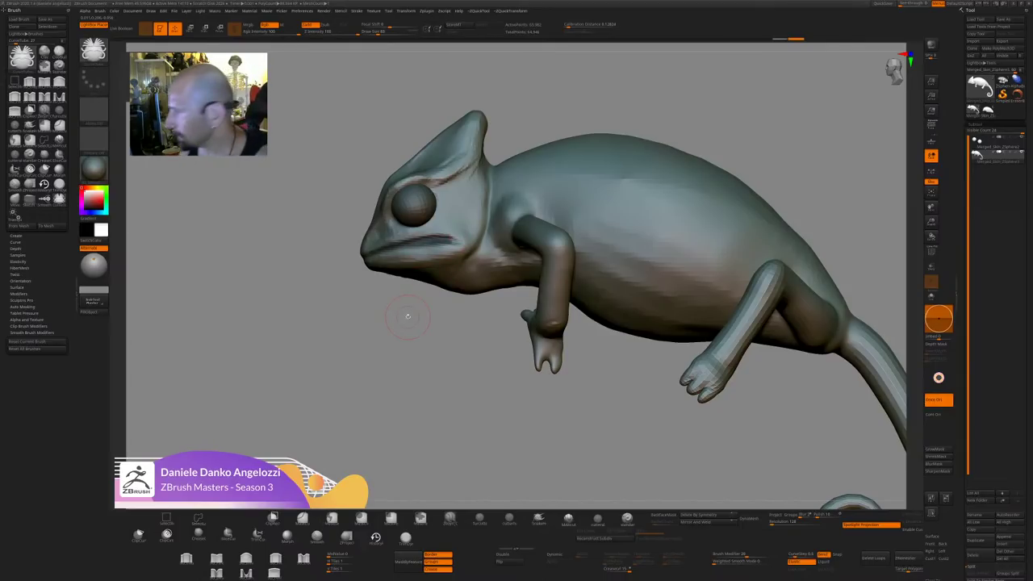
left_click(409, 315, "ctrl")
left_click_drag(975, 507, 975, 280)
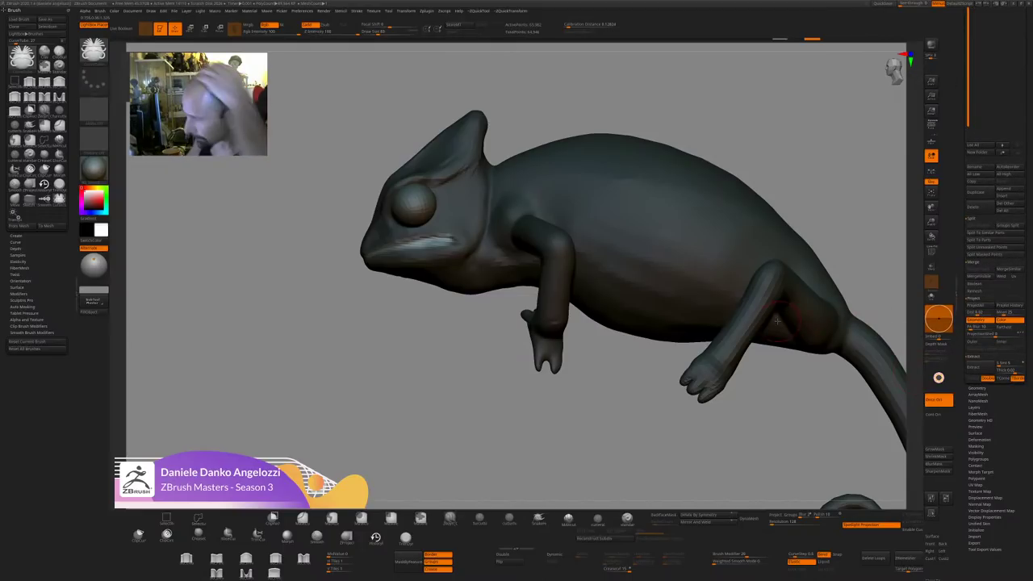
key("alt+Tab")
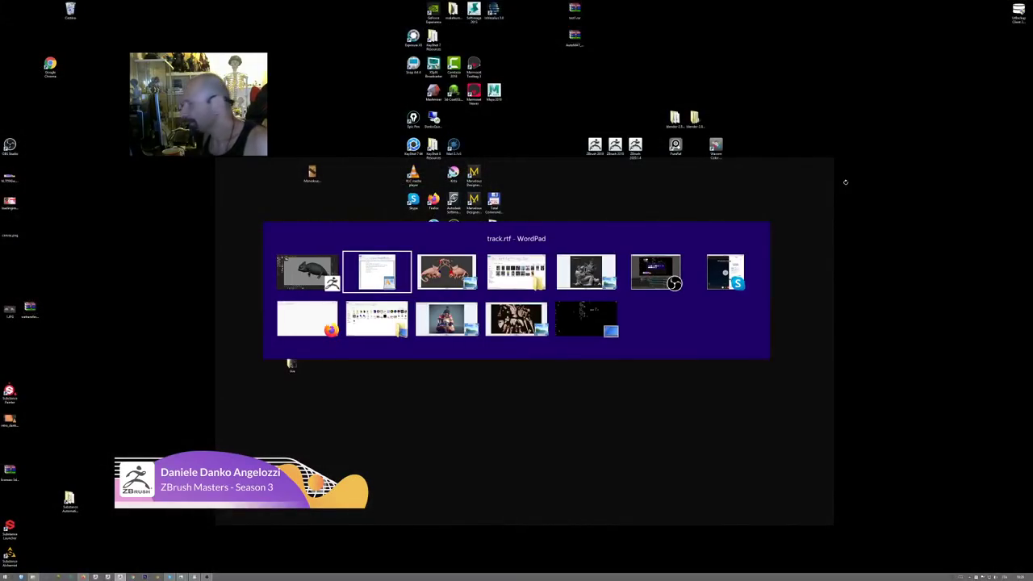
left_click(310, 275)
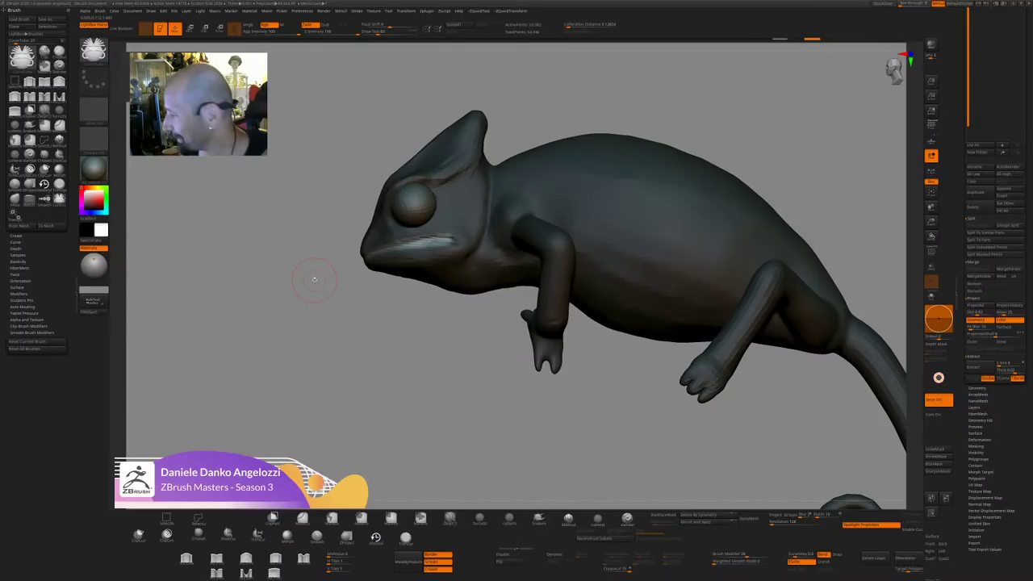
Push the unmasked mouth strip inward with the gizmo to open the chameleon's mouth.
left_click_drag(314, 279, 416, 400)
key("w")
left_click(387, 235)
left_click_drag(388, 235, 359, 199)
mouse_move(356, 337)
left_mouse_down()
mouse_move(419, 350)
mouse_move(362, 382)
mouse_move(348, 362)
left_mouse_up()
key("q")
Smooth the opened mouth with Sculptris Pro active and clear the mask from the body.
left_click_drag(388, 234, 311, 242, "shift")
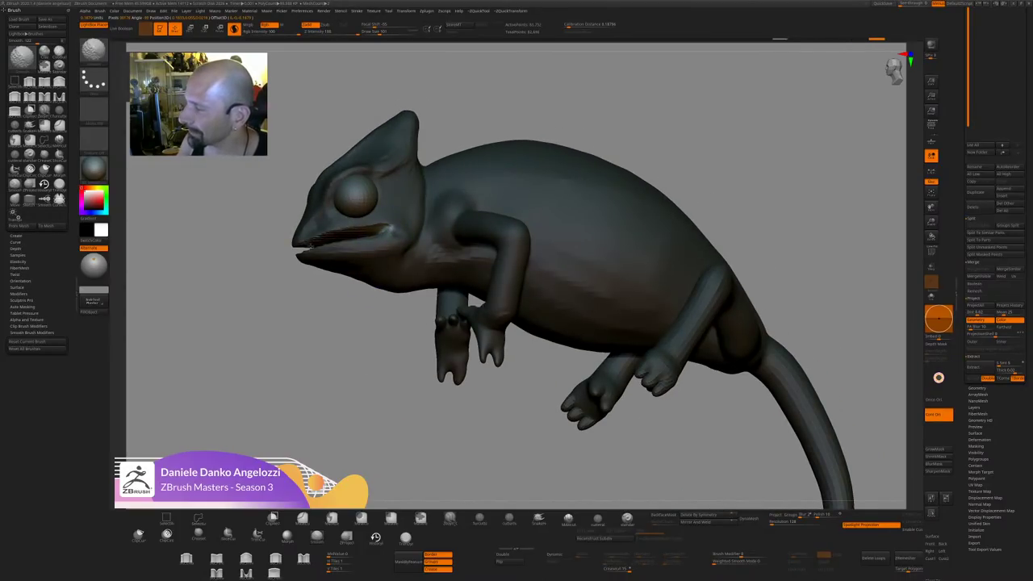
left_click_drag(352, 339, 365, 352, "ctrl")
left_click_drag(365, 349, 403, 352)
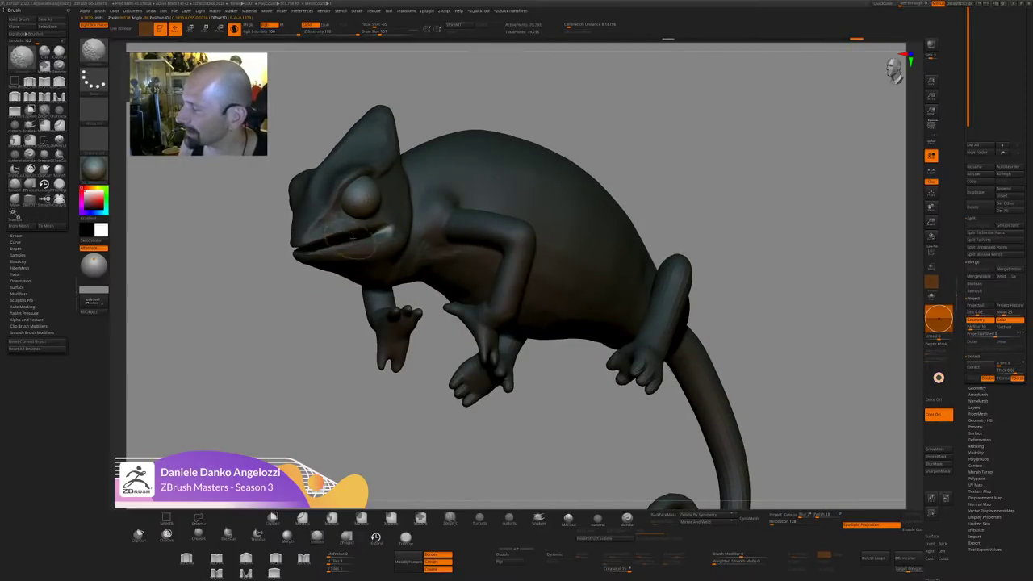
left_click_drag(286, 342, 264, 383, "shift")
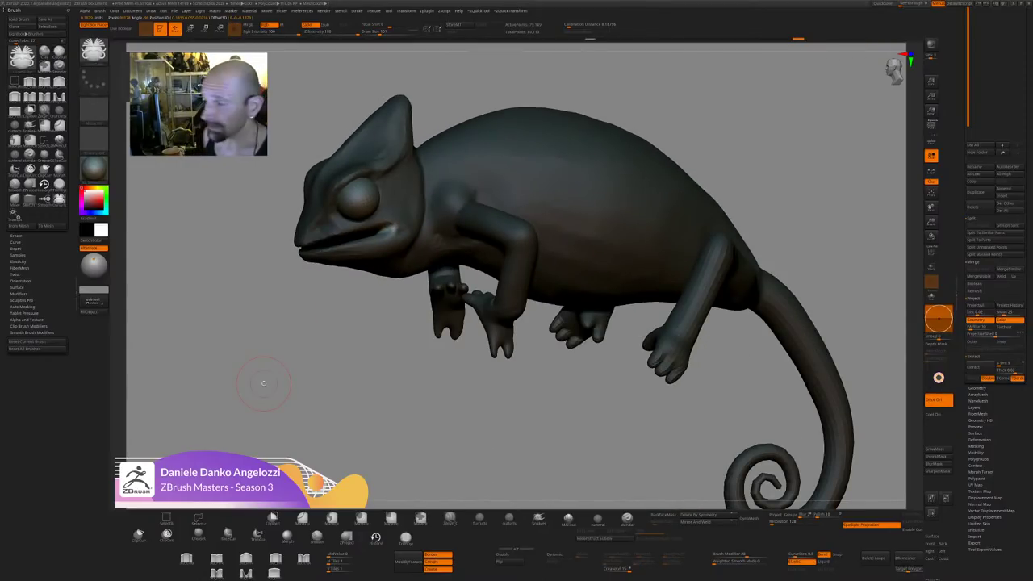
left_click_drag(390, 390, 433, 429)
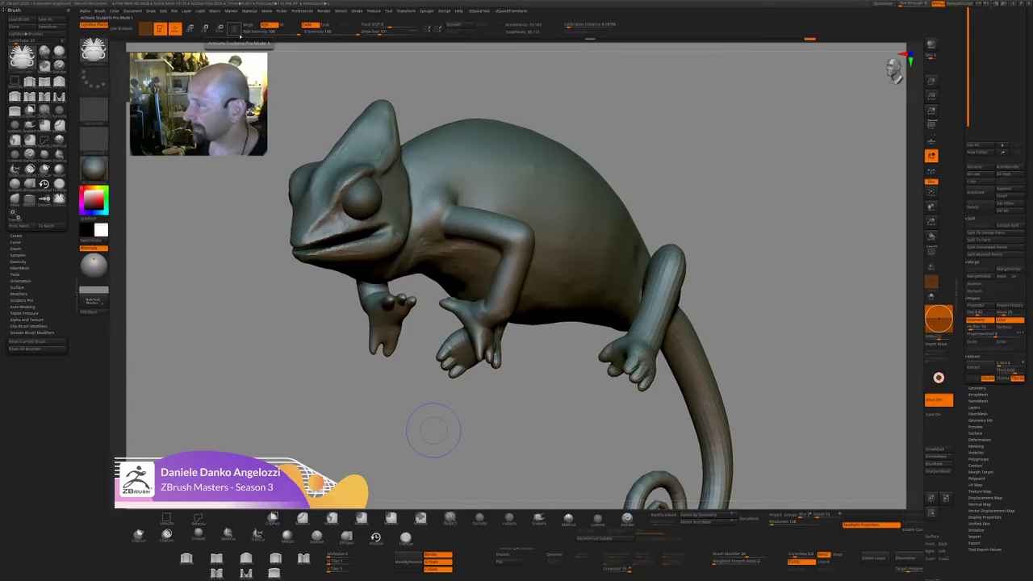
Examine the polygroups and mesh density across the head, body, legs and tail in the wireframe display.
scroll(964, 242, "down", 5)
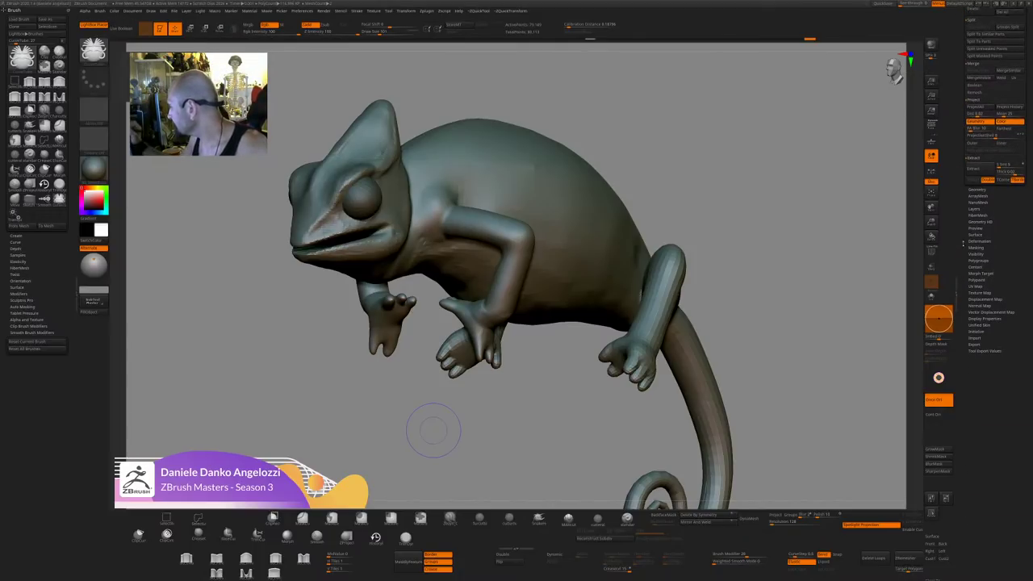
left_click_drag(841, 392, 832, 331)
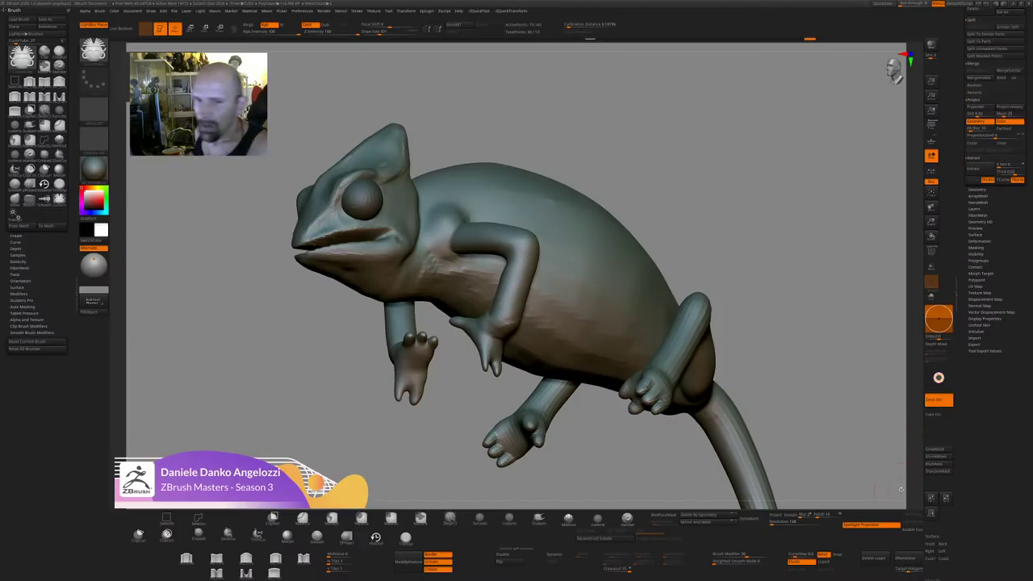
key("shift+f")
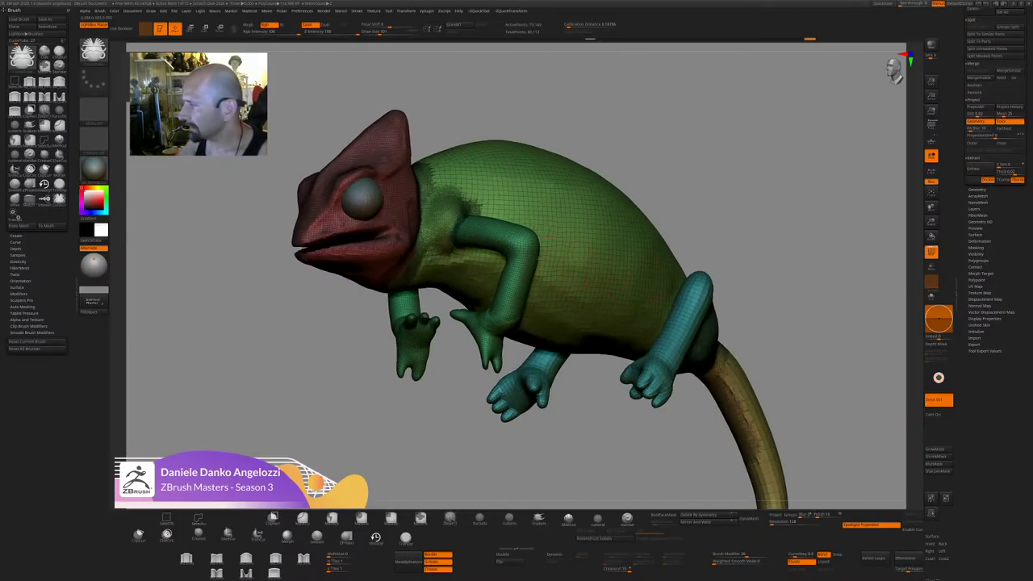
left_click_drag(647, 184, 421, 236)
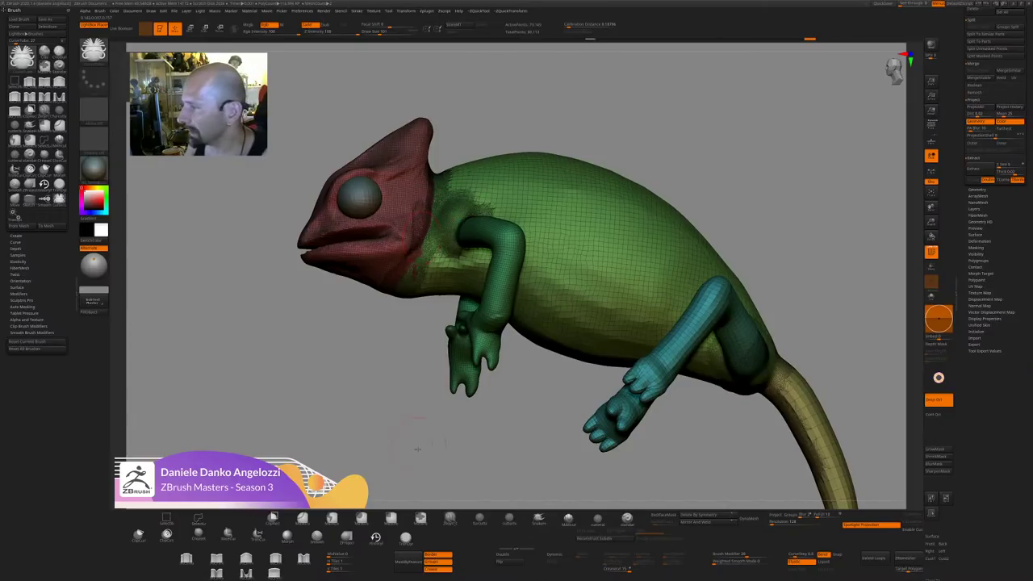
left_click_drag(417, 449, 415, 454)
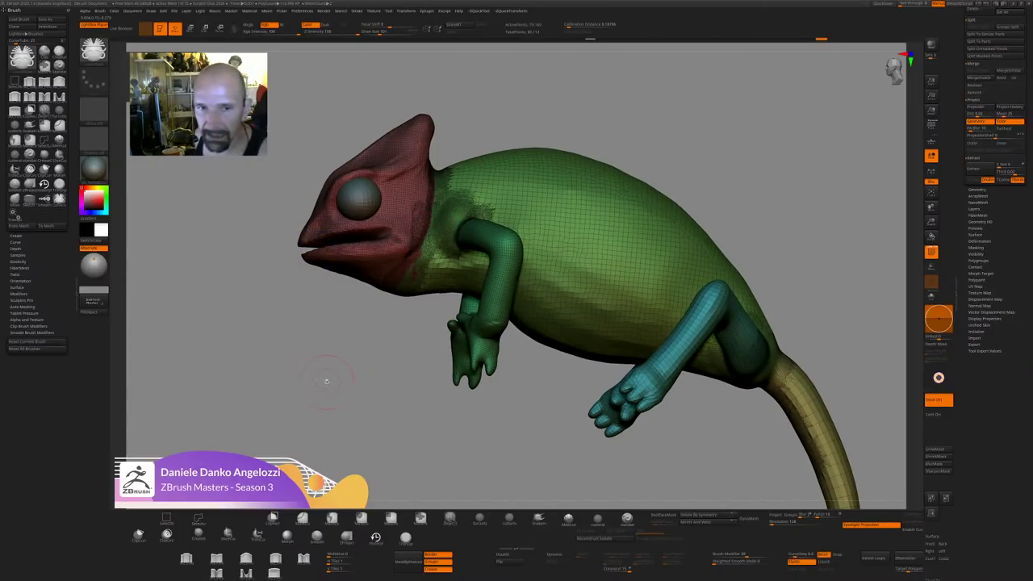
left_click_drag(833, 283, 788, 461, "shift")
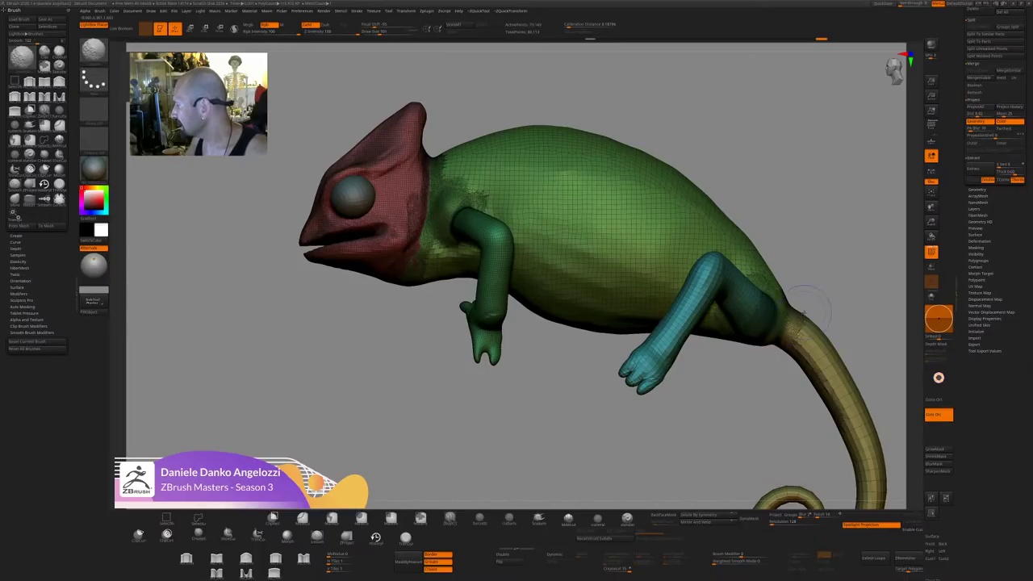
left_click_drag(810, 300, 748, 174, "alt")
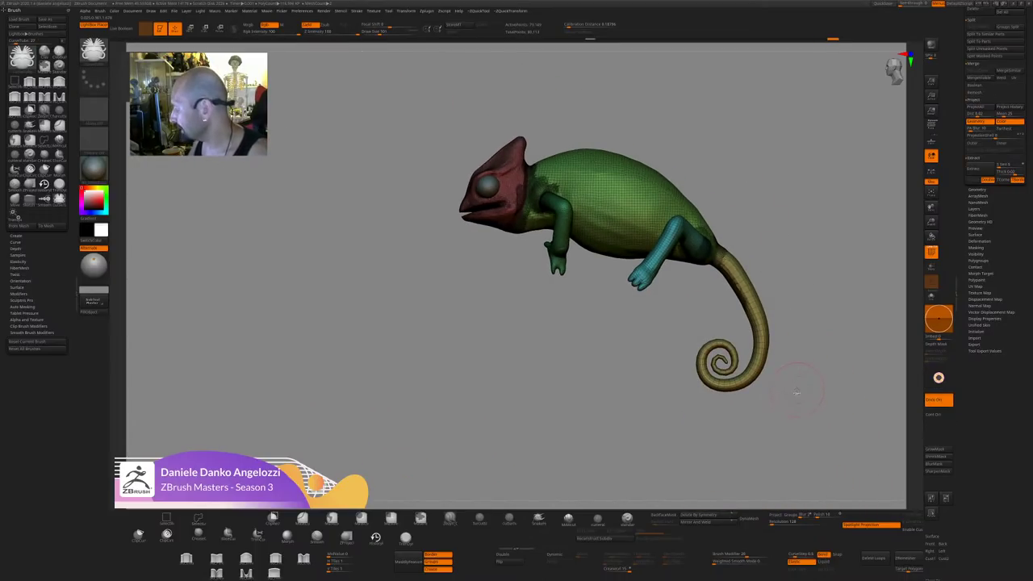
left_click_drag(796, 387, 800, 348)
key("shift+f")
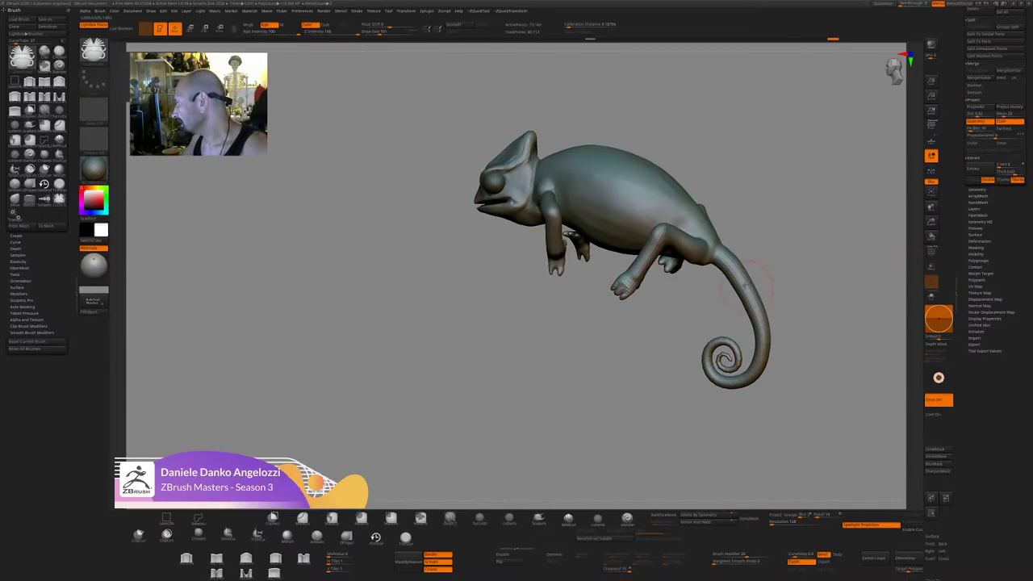
left_click_drag(799, 254, 713, 432)
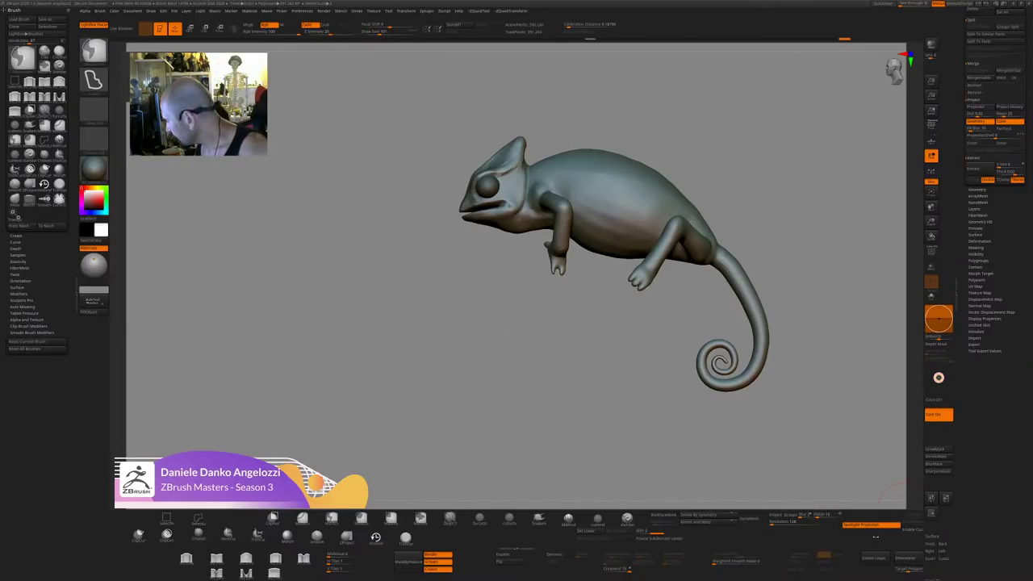
Lower the target polygon count and run ZRemesher on the whole body.
left_click_drag(906, 523, 724, 523, "ctrl")
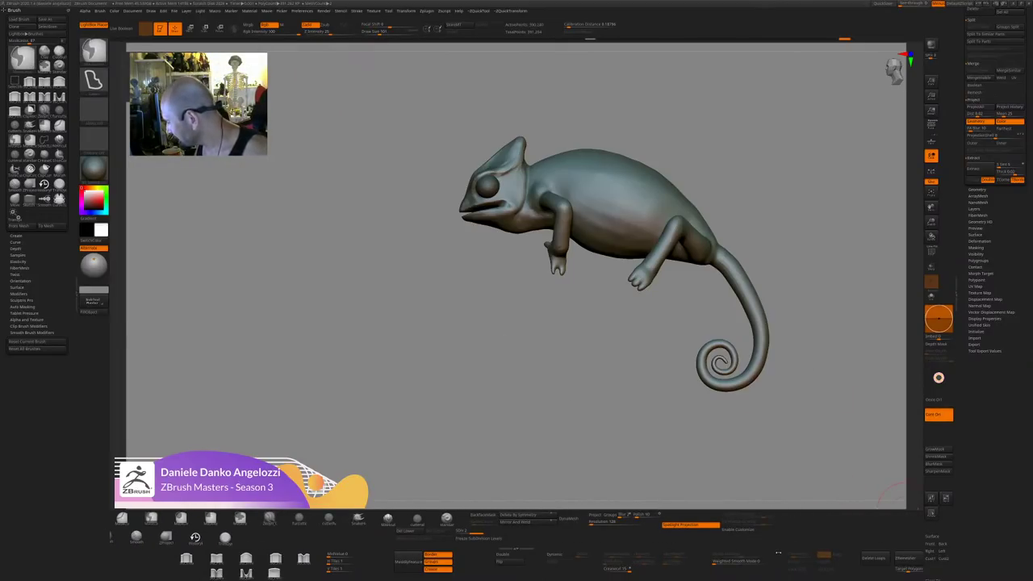
left_click_drag(840, 563, 760, 562, "ctrl")
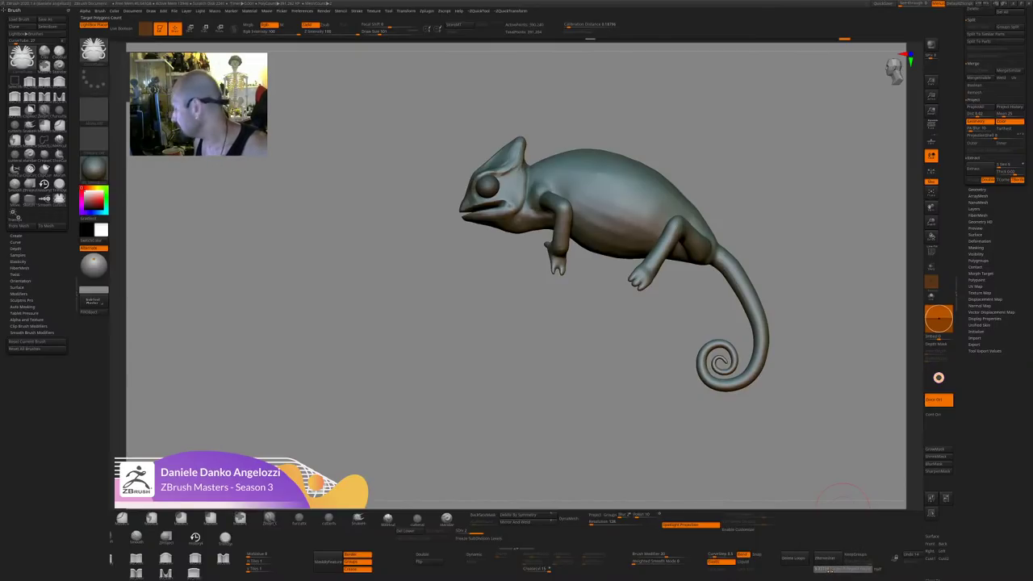
left_click(824, 558)
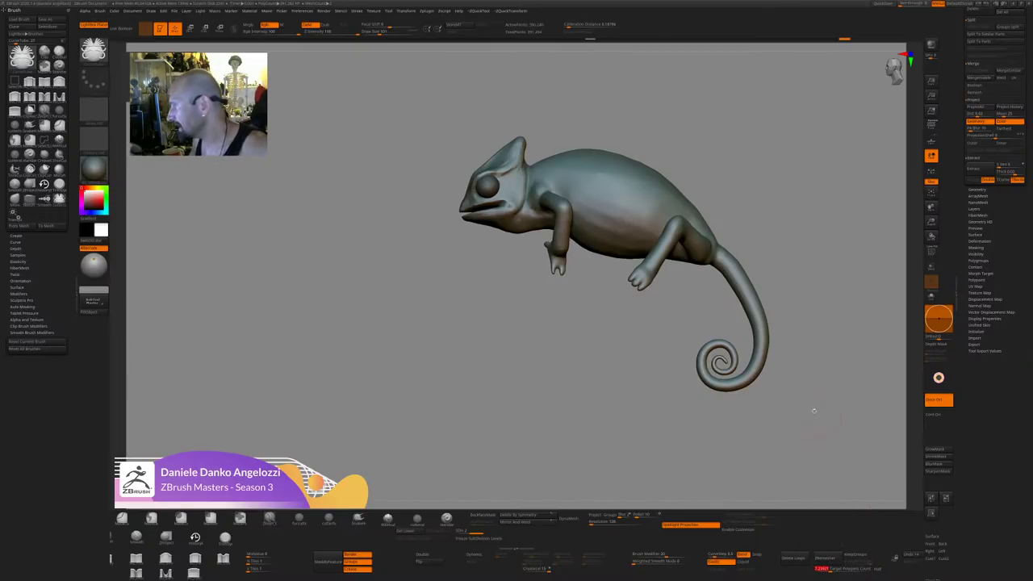
left_click(824, 558)
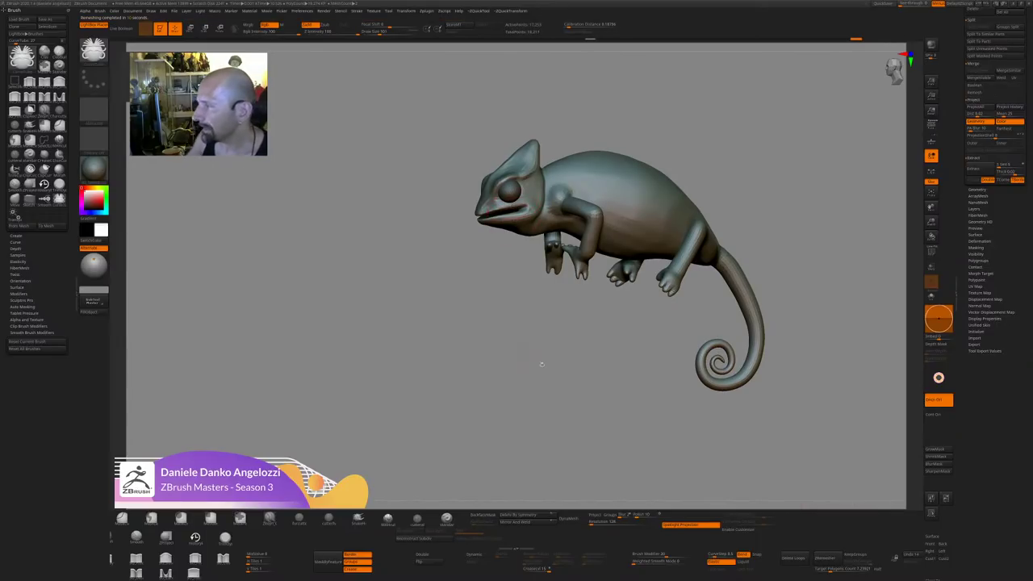
Examine the remeshed topology in wireframe and smooth the uneven area where the hind leg meets the body.
left_click_drag(542, 364, 856, 355)
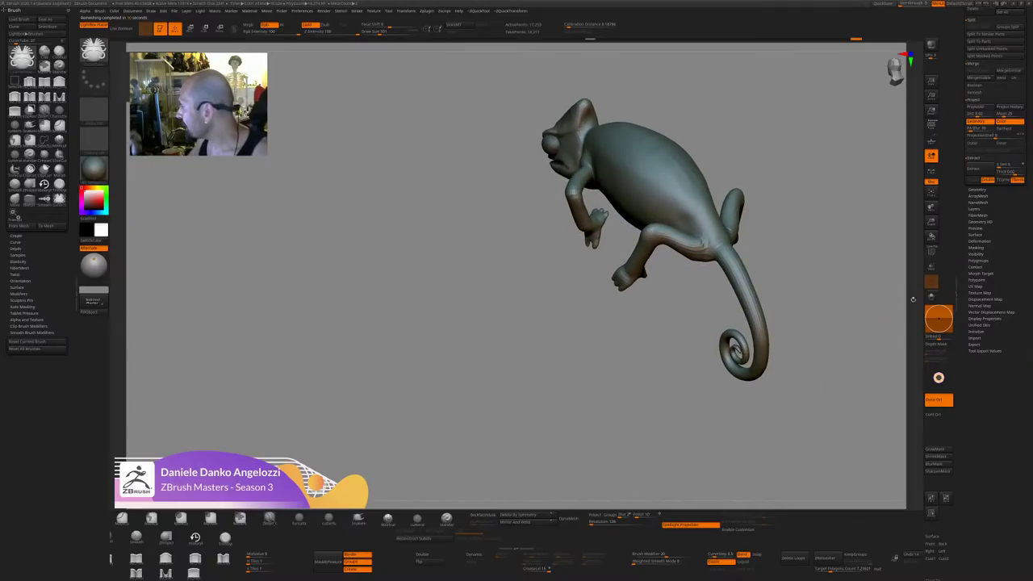
key("shift+f")
left_click_drag(896, 281, 840, 381)
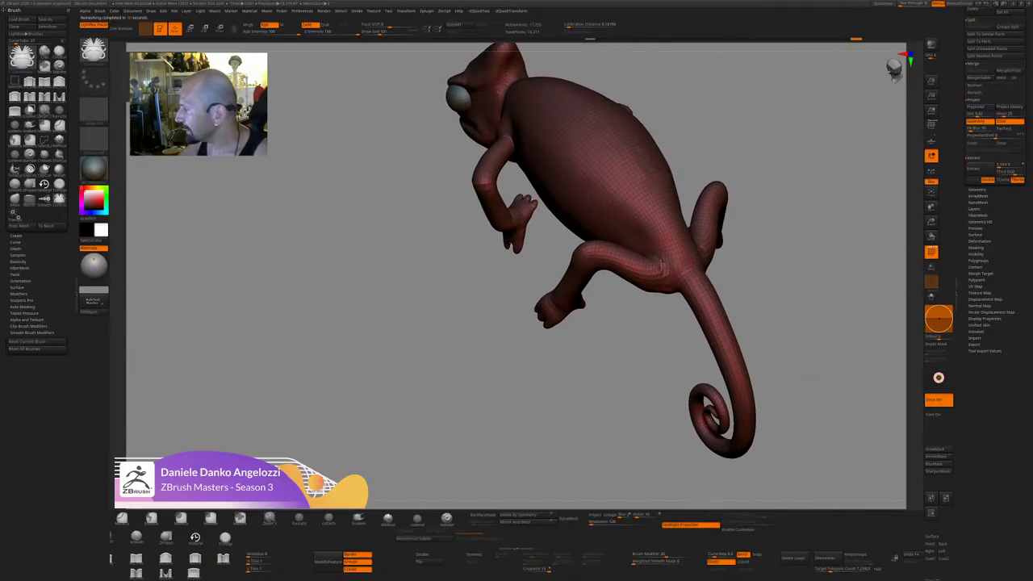
left_click_drag(652, 273, 662, 264, "shift")
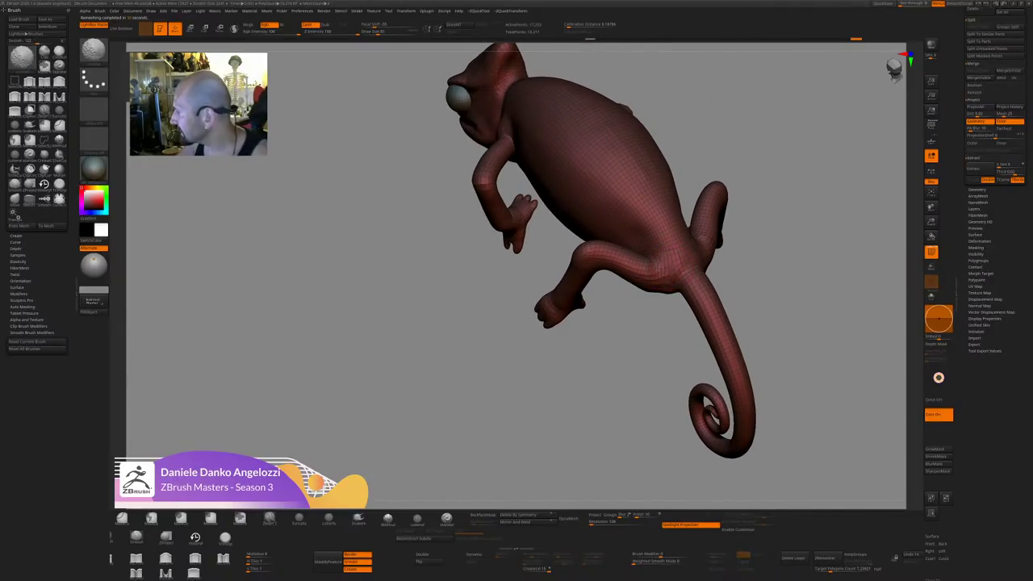
mouse_move(598, 339)
left_mouse_down()
mouse_move(636, 332)
mouse_move(750, 269)
mouse_move(638, 357)
left_mouse_up()
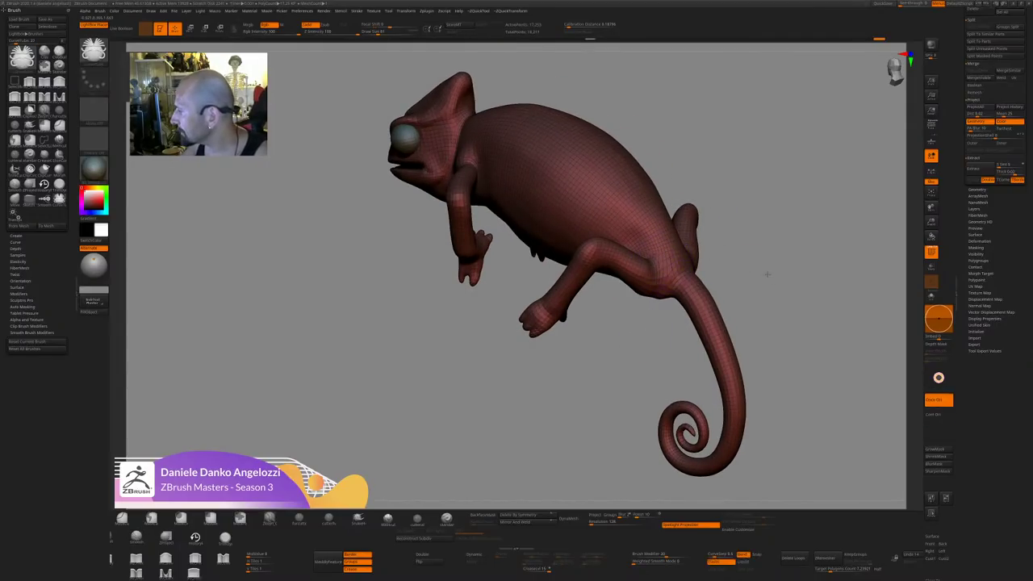
left_click_drag(767, 272, 787, 323)
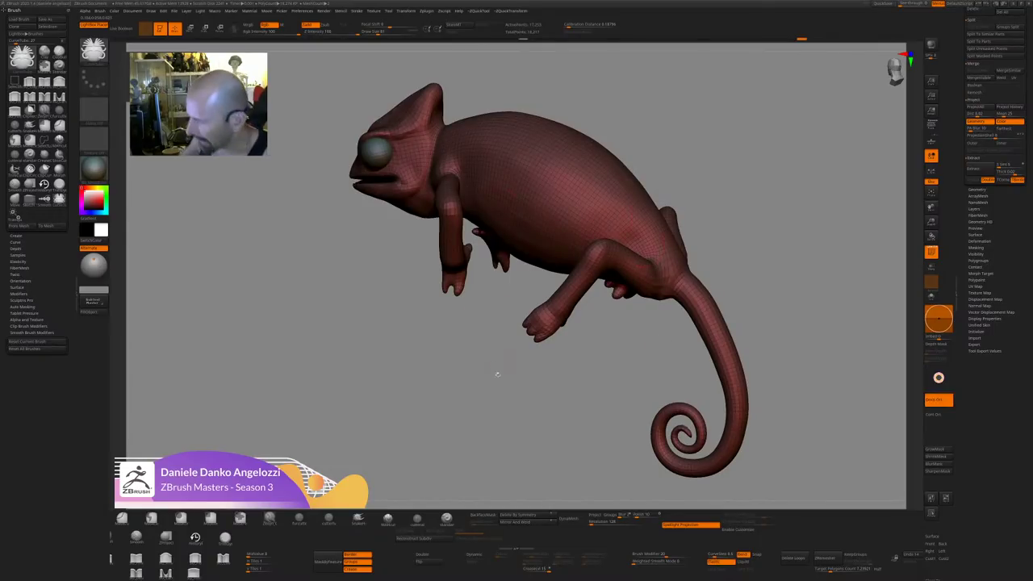
left_click_drag(498, 374, 739, 249)
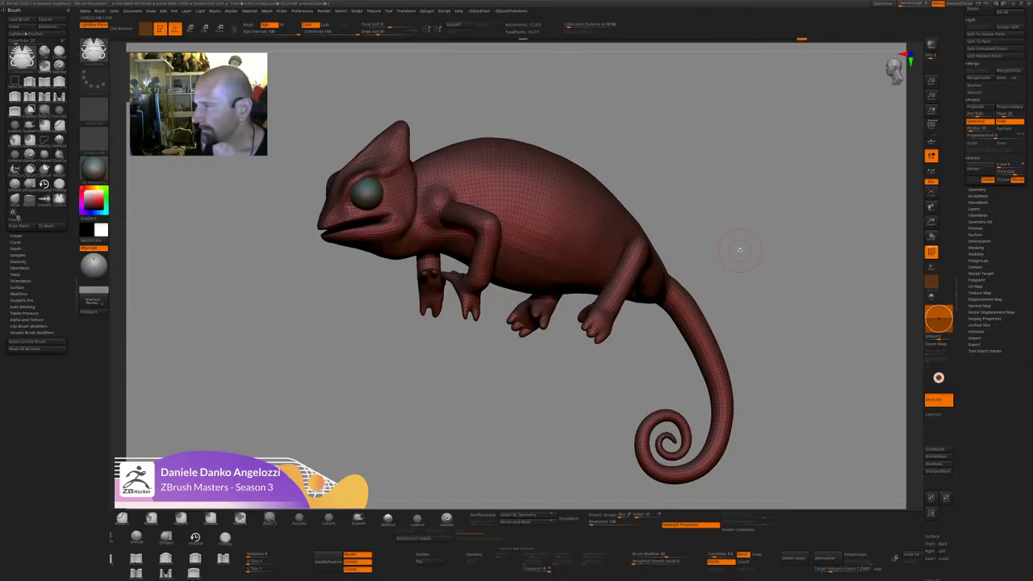
left_click_drag(773, 232, 795, 223)
Mask everything except the hind legs with a topological mask and assign them their own polygroup.
key("w")
left_click_drag(457, 205, 487, 216, "ctrl")
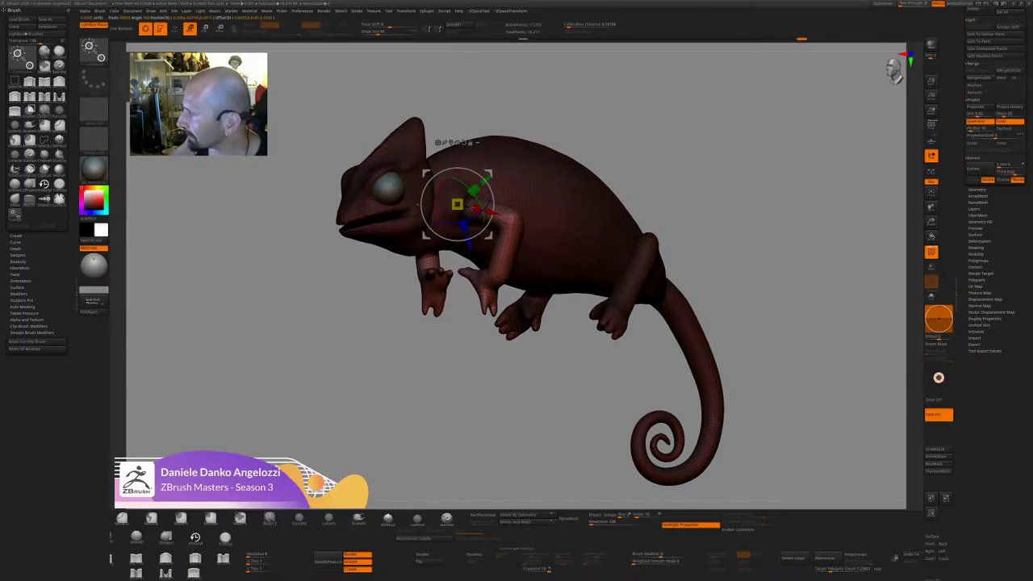
left_click_drag(763, 242, 597, 331)
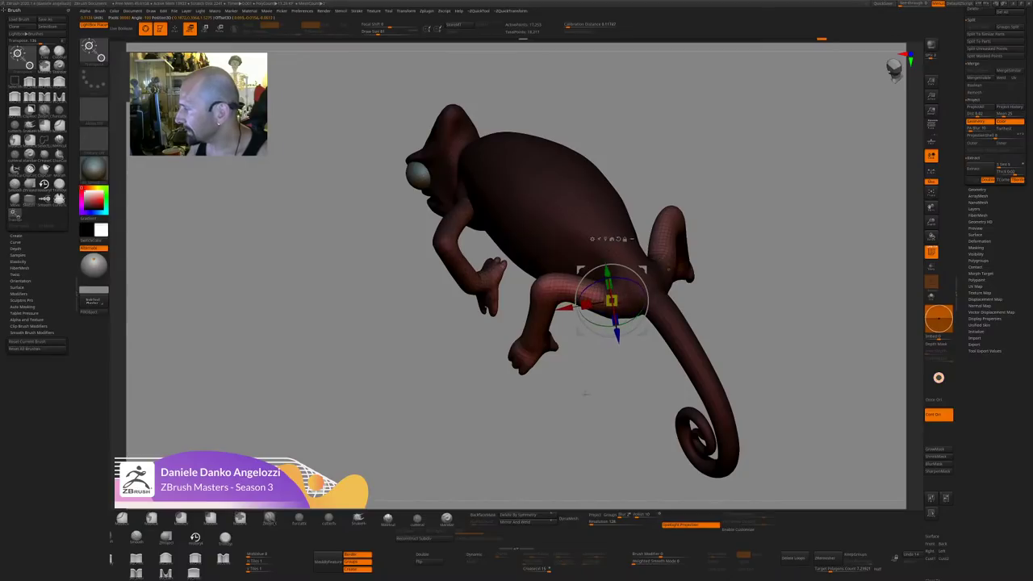
left_click_drag(583, 392, 592, 456)
left_click(602, 286, "alt")
left_click_drag(638, 387, 746, 286)
key("ctrl+w")
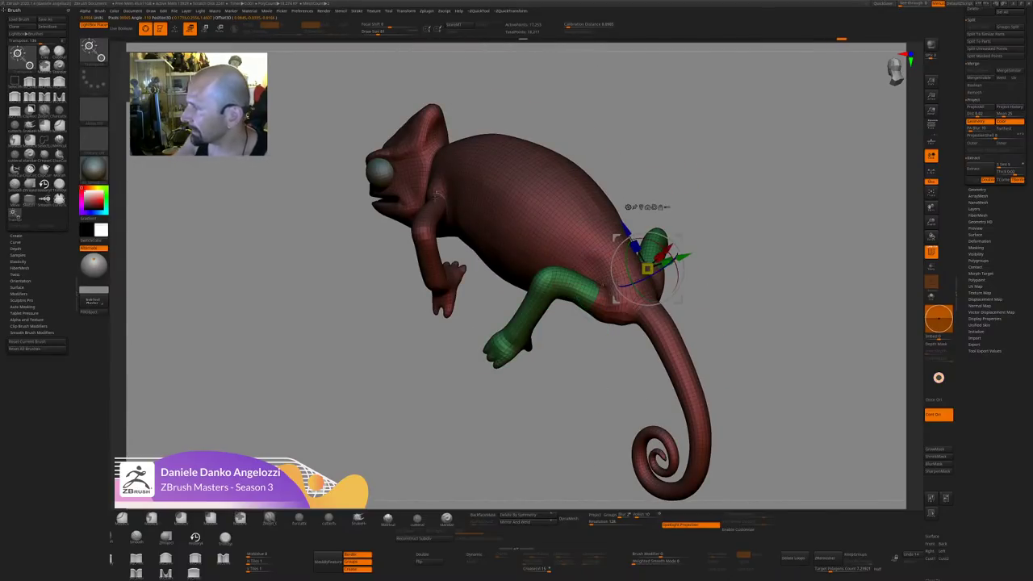
Mask everything except the front legs with a topological mask and turn them into a separate polygroup.
left_click_drag(436, 193, 426, 229, "ctrl")
left_click(739, 296, "ctrl")
left_click_drag(739, 297, 764, 351)
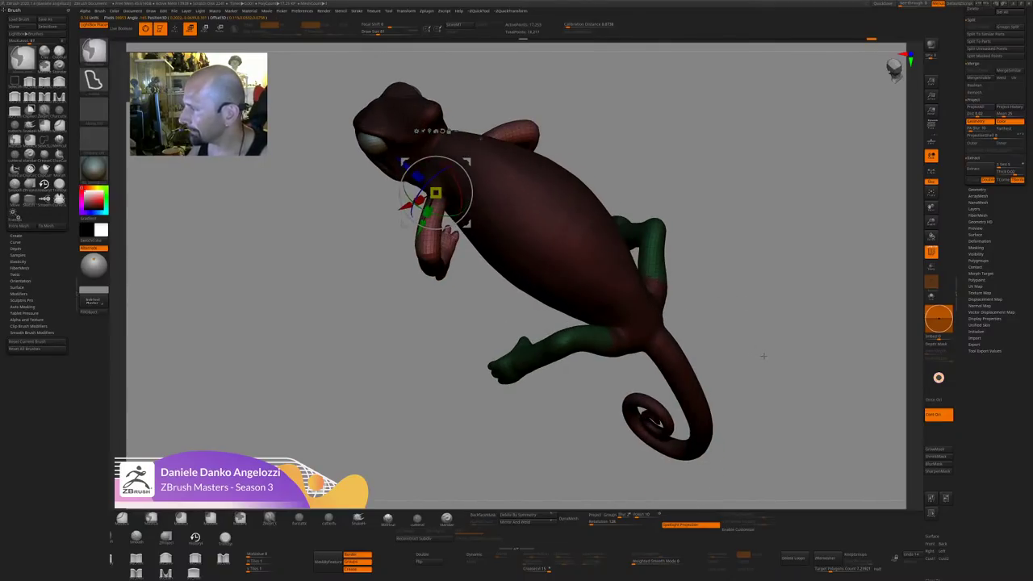
key("ctrl+w")
left_click_drag(593, 432, 408, 255)
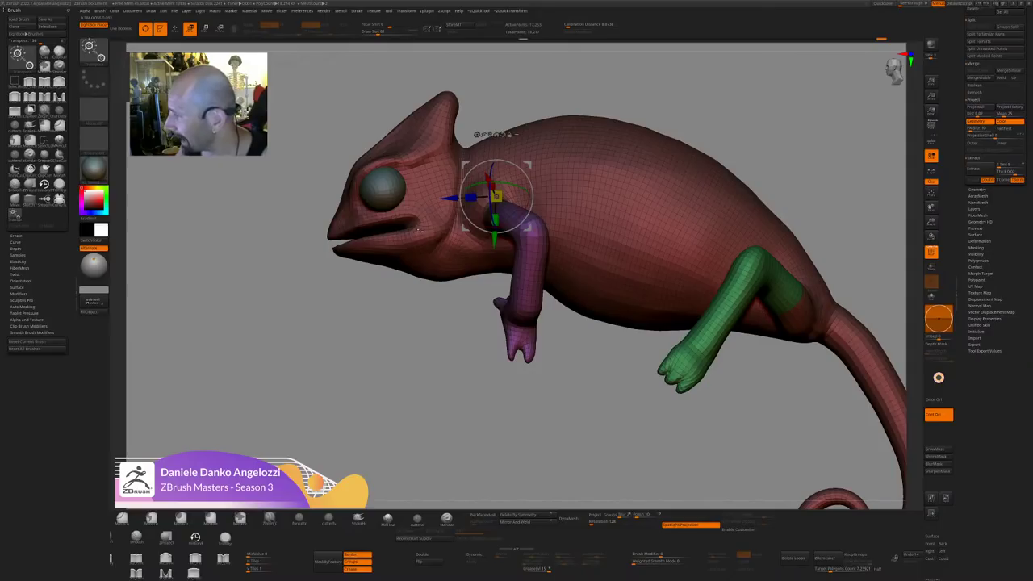
Isolate the lower jaw with a topological mask from the mouth corner and give it its own polygroup.
left_click_drag(425, 228, 410, 259, "ctrl")
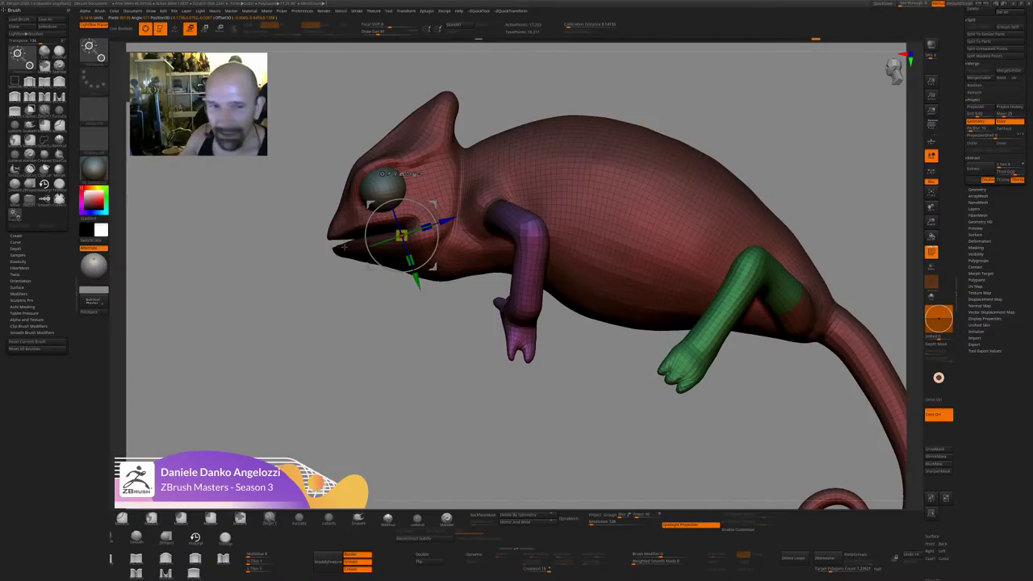
left_click_drag(339, 277, 434, 459)
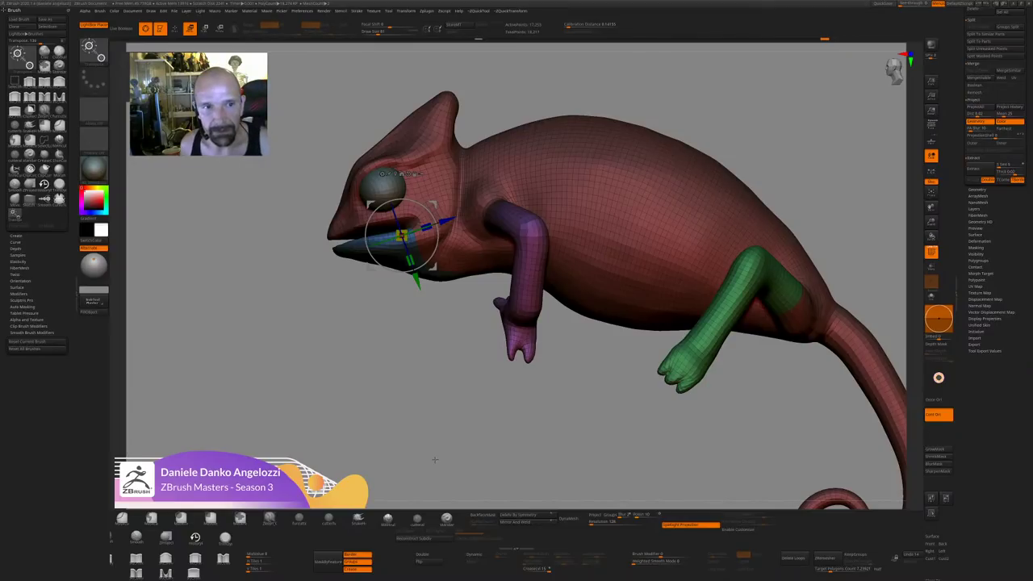
left_click_drag(435, 459, 490, 264)
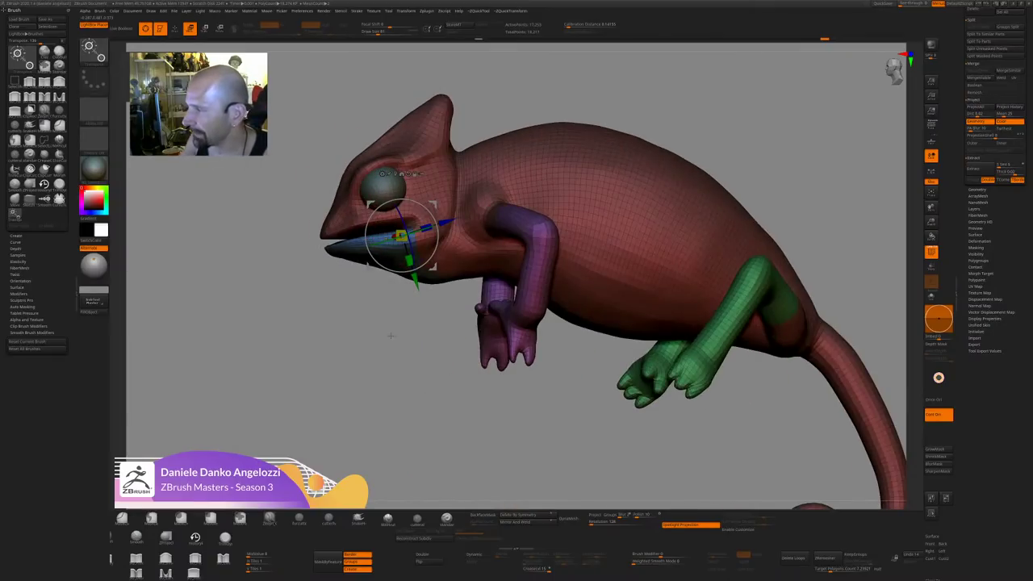
Use the lower jaw polygroup to mask the rest of the body, leaving only the jaw editable.
key("q")
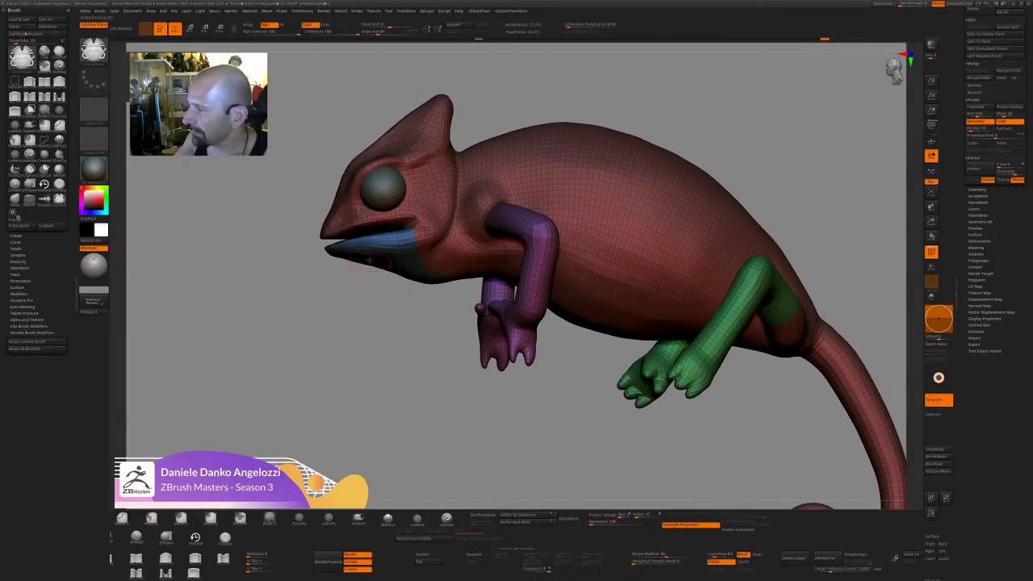
left_click(380, 243, "ctrl+shift")
left_click(415, 417, "ctrl+shift")
left_click_drag(416, 417, 396, 356, "shift")
left_click(390, 326, "ctrl")
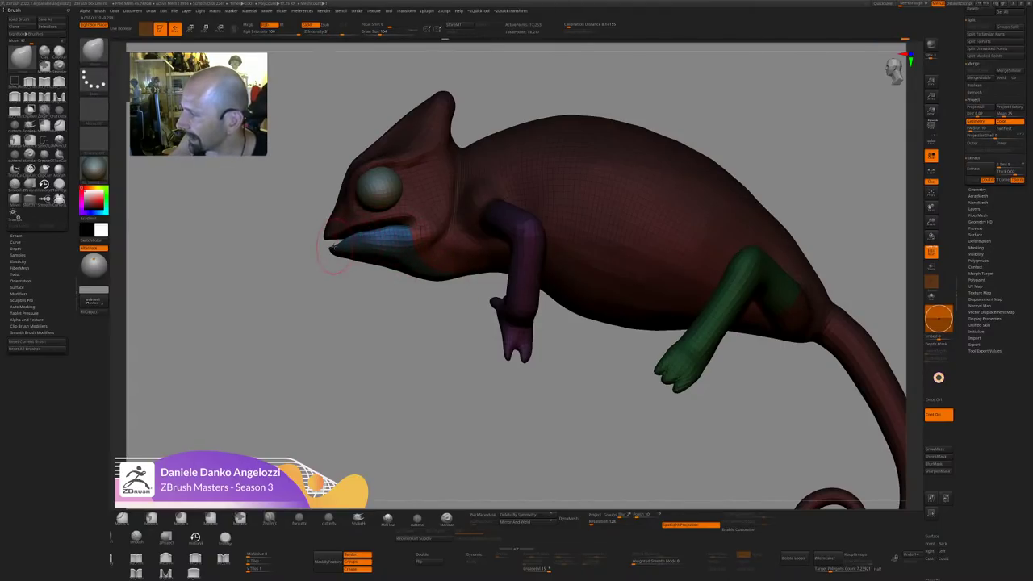
Adjust the front of the lower jaw, then invert the mask and reshape the front of the upper lip with the Move brush.
left_click_drag(333, 255, 328, 284)
left_click_drag(346, 392, 408, 230)
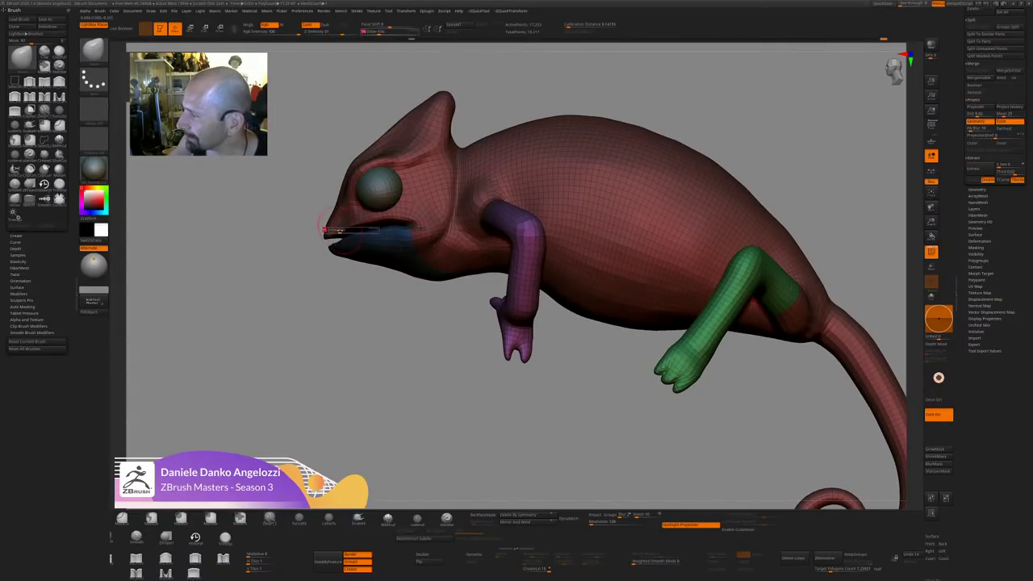
left_click_drag(313, 294, 327, 238)
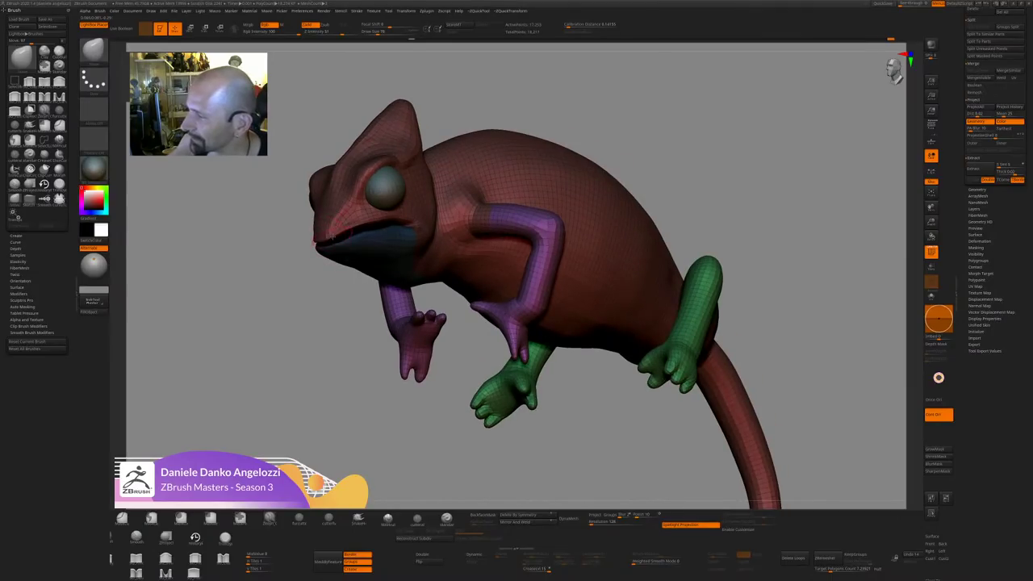
left_click_drag(318, 349, 262, 335)
left_click_drag(357, 236, 357, 228)
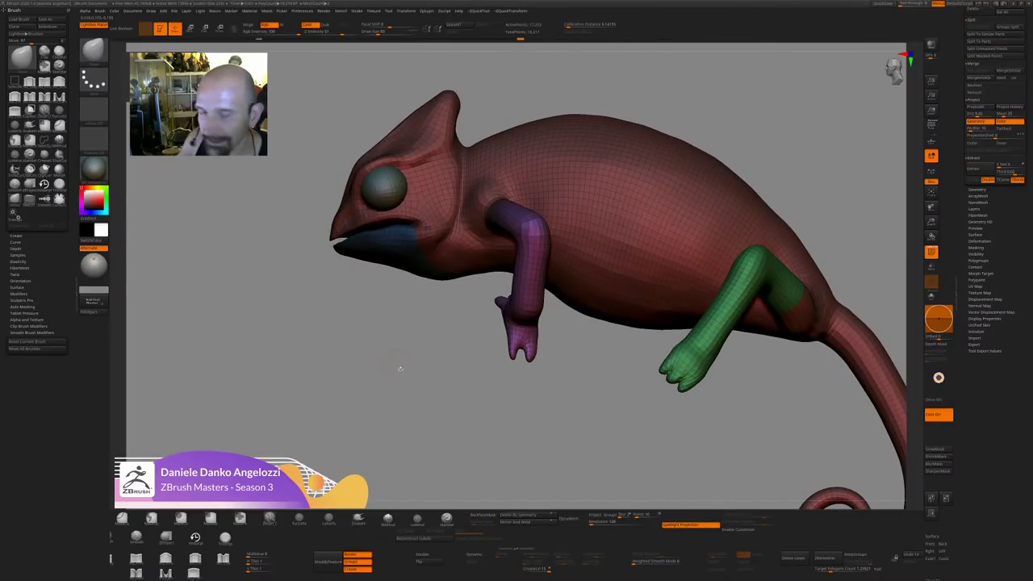
Refine the upper lip along the mouth line with a resized Move brush, then invert the mask to free the lower jaw.
left_click_drag(346, 347, 380, 344)
key("s")
left_click_drag(378, 253, 382, 253)
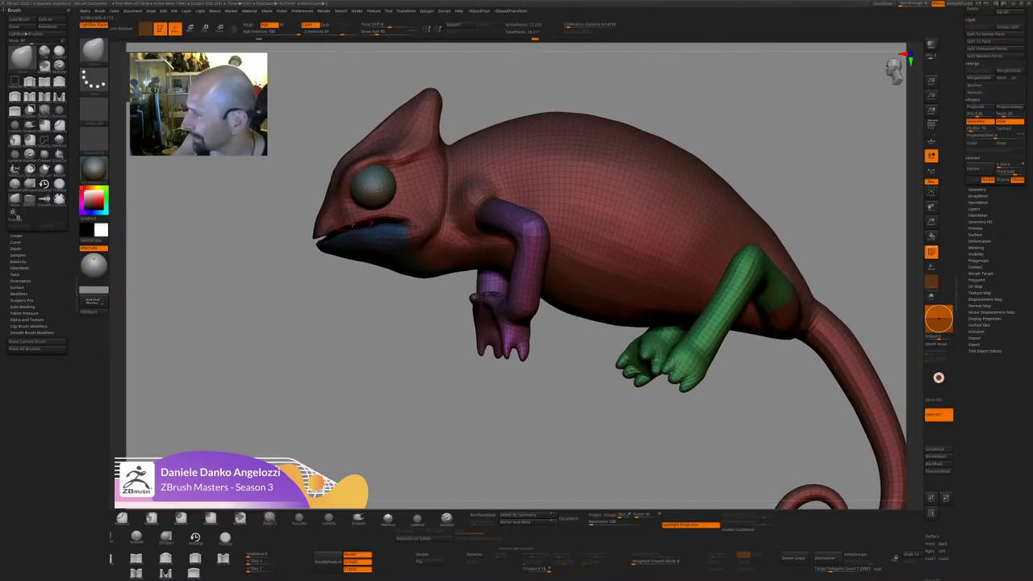
left_click_drag(367, 321, 458, 238)
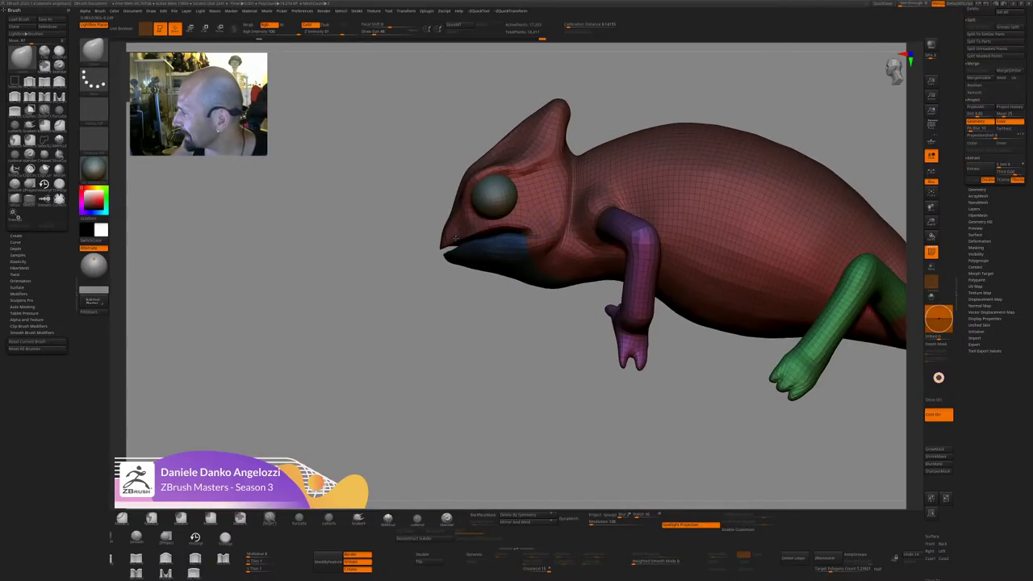
left_click(492, 324, "ctrl")
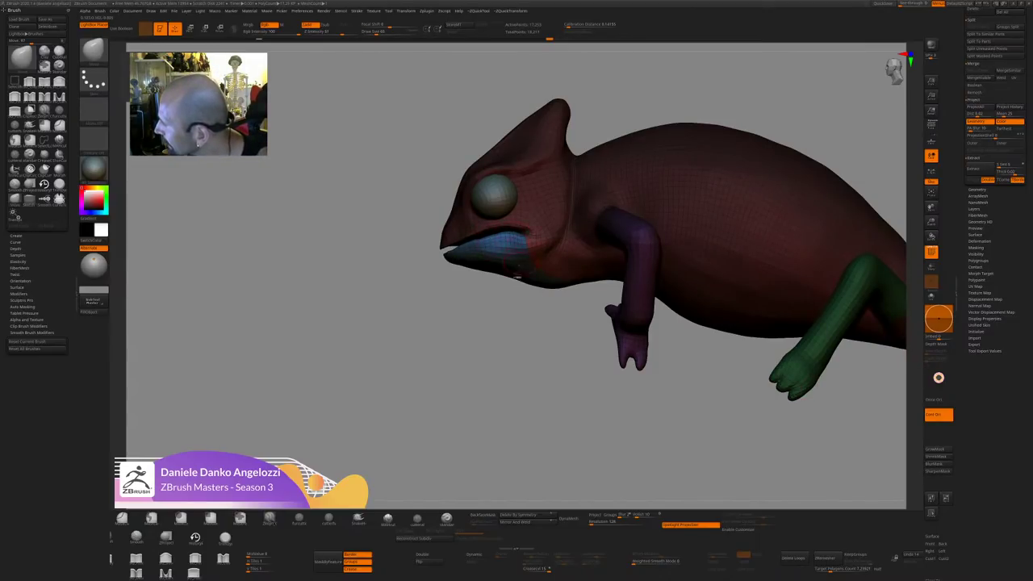
Apply posable symmetry to the chameleon body mesh.
key("shift+f")
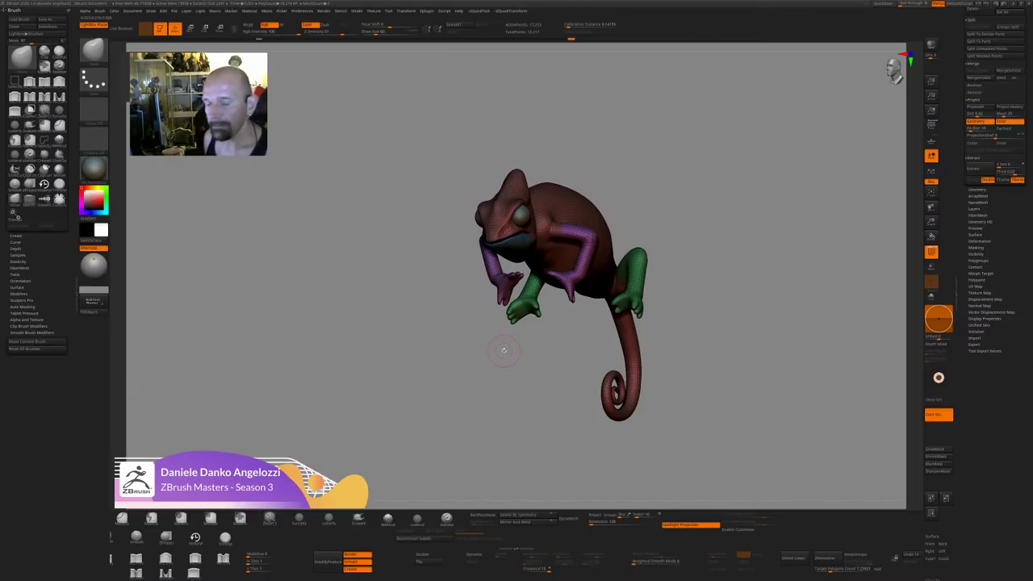
left_click(407, 11)
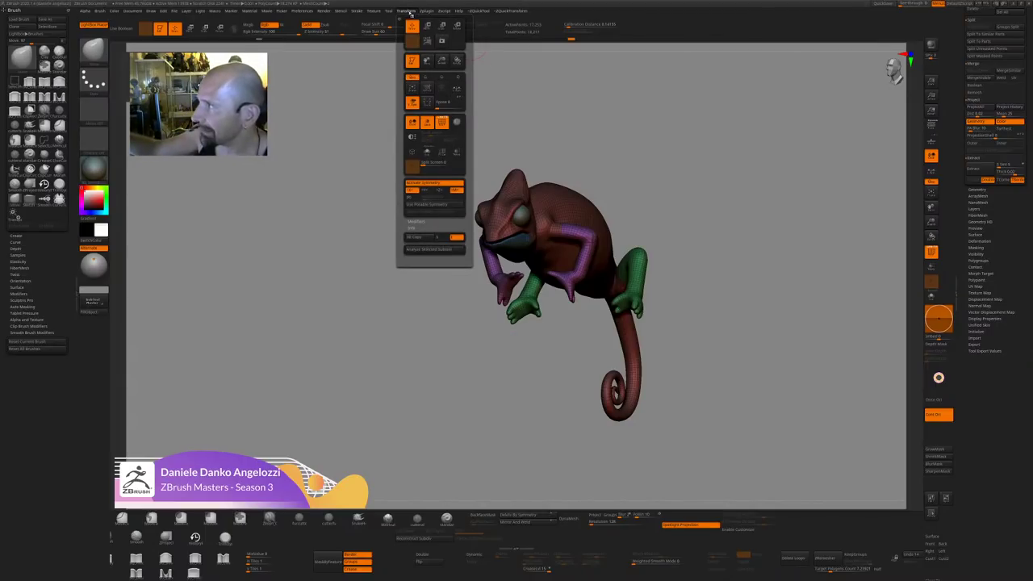
mouse_move(422, 13)
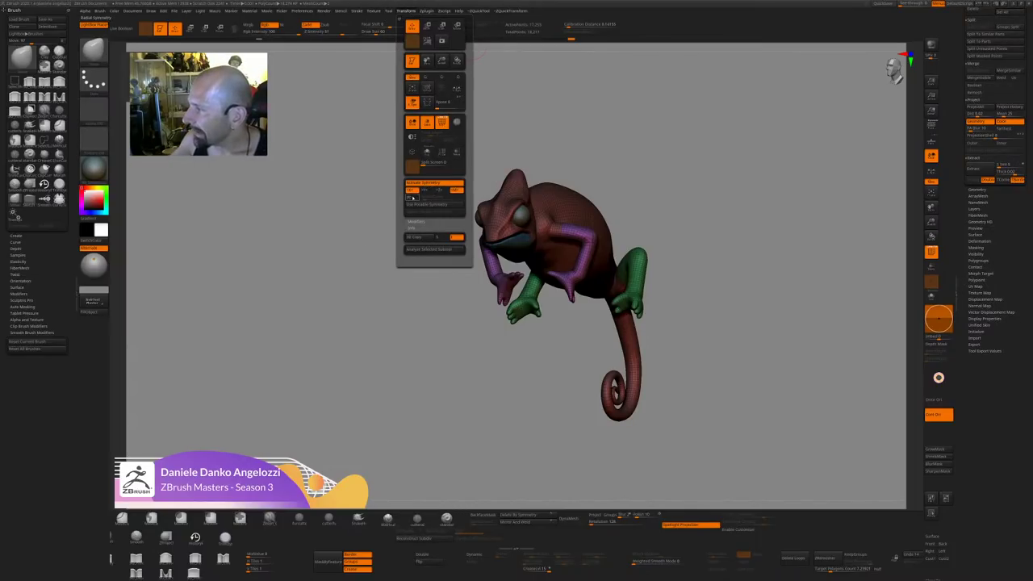
left_click(413, 202)
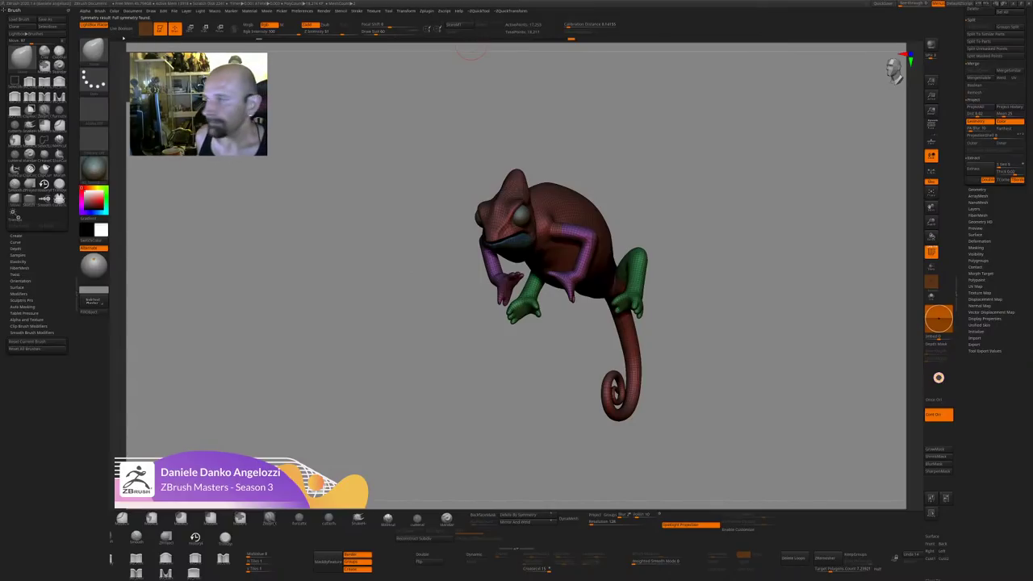
left_click(407, 11)
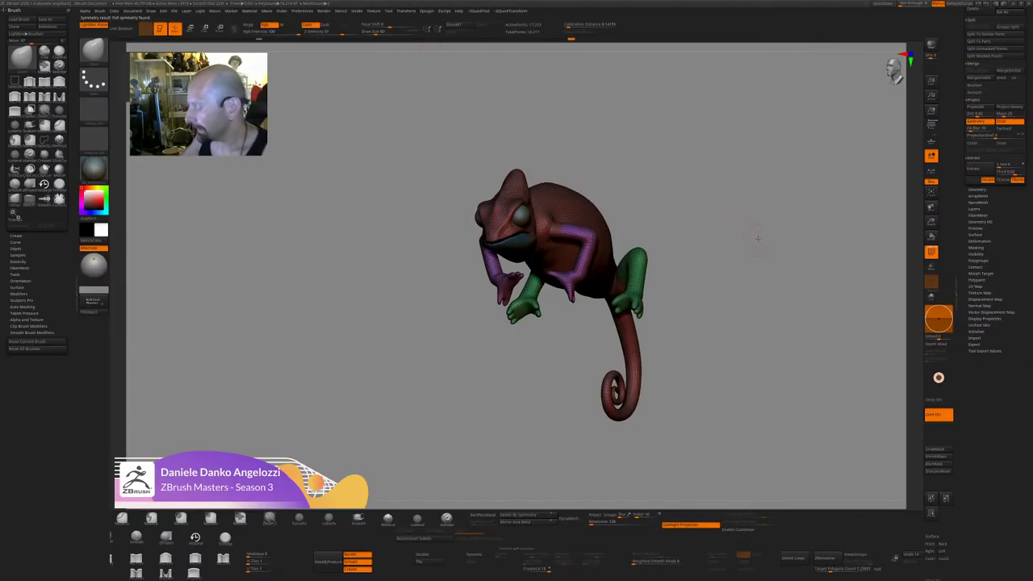
Try to isolate the chameleon's head with topological masks pulled from the neck area.
left_click_drag(761, 233, 687, 269)
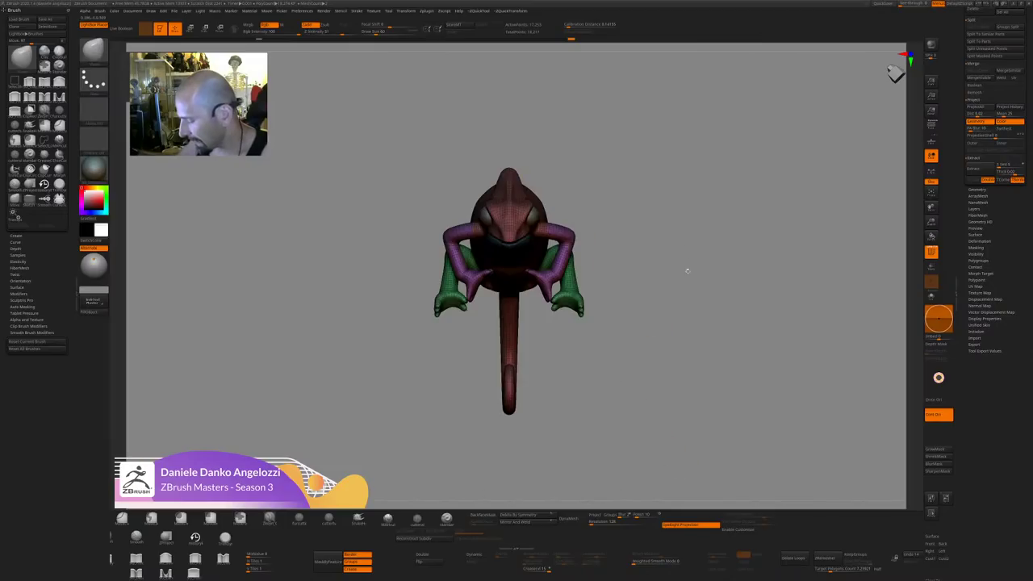
key("r")
left_click_drag(763, 416, 650, 428)
left_click_drag(572, 194, 549, 158, "ctrl")
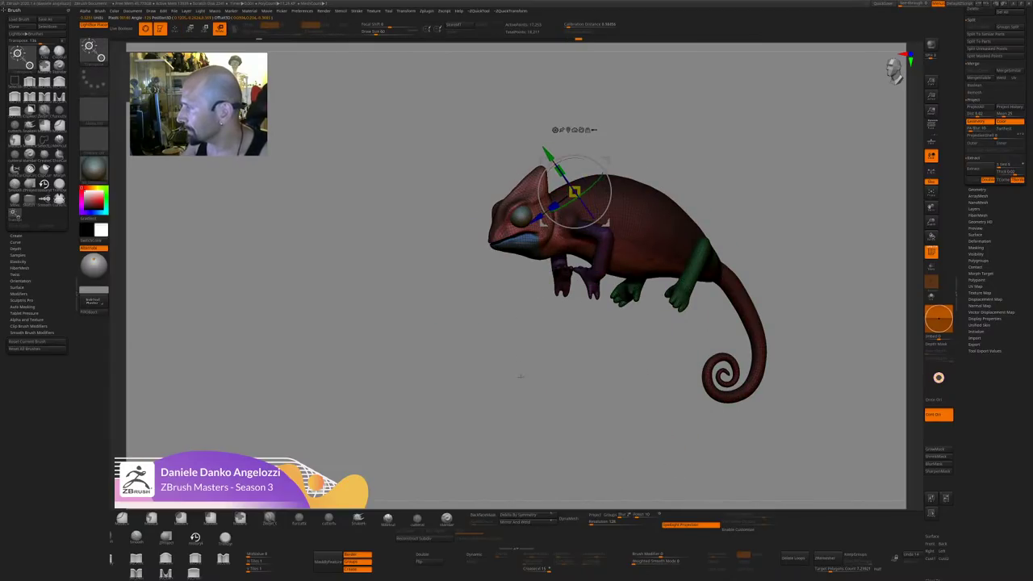
mouse_move(519, 375)
left_mouse_down()
mouse_move(553, 378)
mouse_move(557, 347)
left_mouse_up()
key("q")
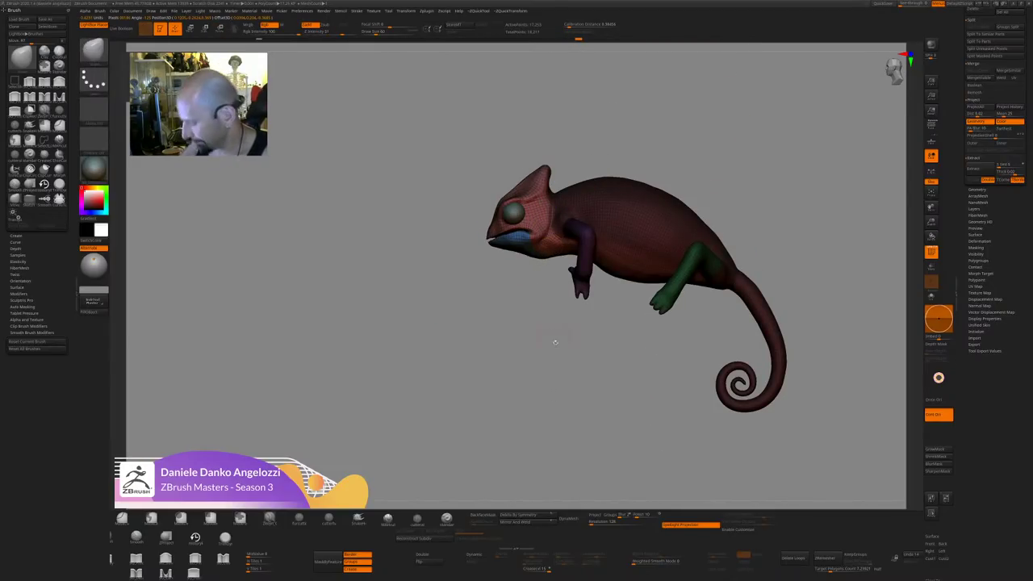
key("r")
left_click_drag(554, 242, 559, 208, "ctrl")
left_click_drag(556, 362, 708, 196)
right_click(708, 196, "ctrl")
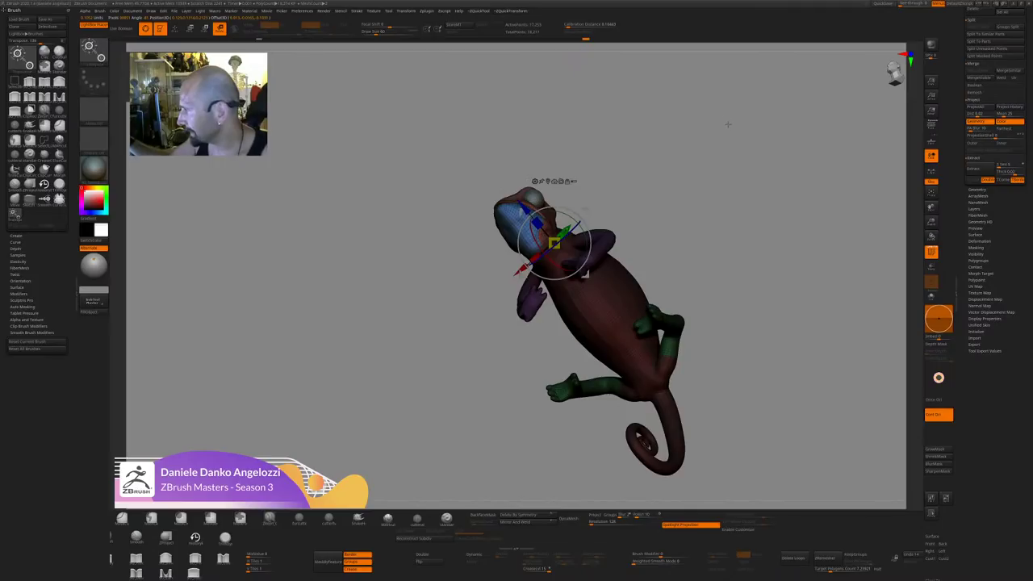
Try a rectangular selection around the head from the underside, then return to brush sculpting.
left_click_drag(729, 122, 730, 130, "shift")
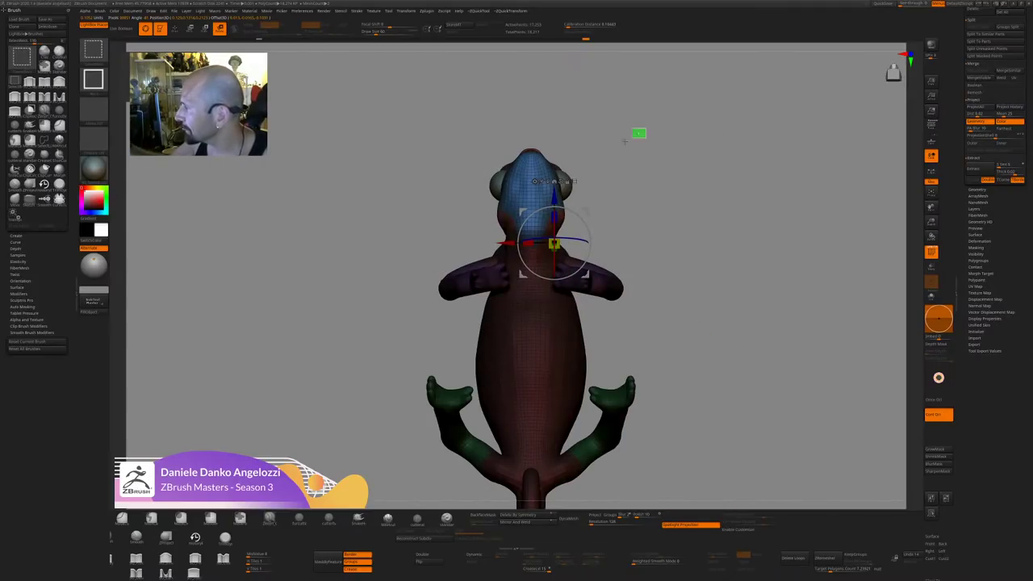
left_click_drag(646, 128, 473, 196, "ctrl+shift")
left_click_drag(581, 219, 590, 230)
mouse_move(673, 219)
left_mouse_down("shift")
mouse_move(734, 327)
mouse_move(629, 424)
left_mouse_up("shift")
key("q")
mouse_move(629, 424)
left_mouse_down()
mouse_move(546, 444)
mouse_move(521, 432)
mouse_move(512, 371)
mouse_move(521, 351)
left_mouse_up()
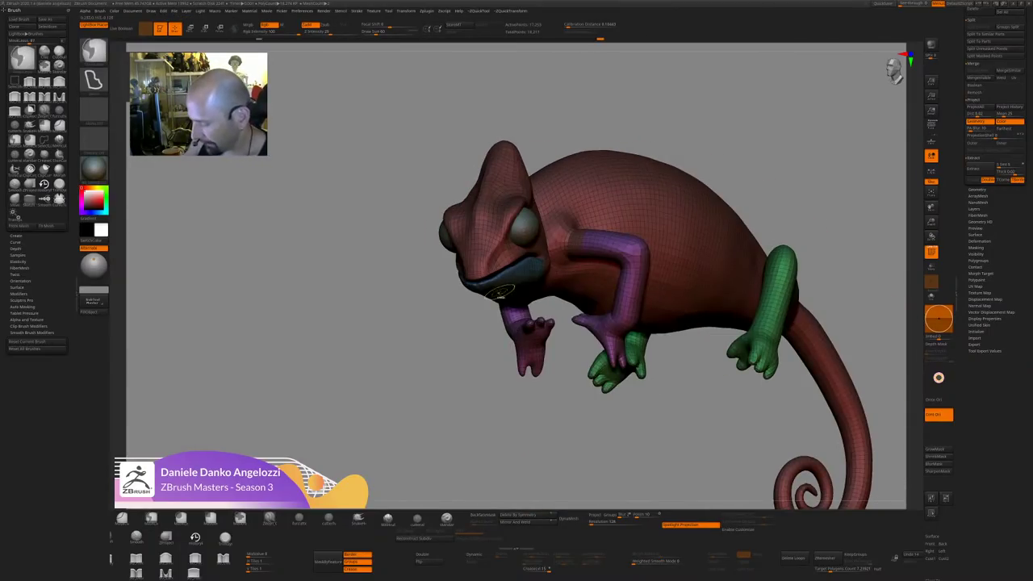
Clear the mask from the lower jaw and turn off the polyframe display.
key("ctrl+space")
left_click(500, 299)
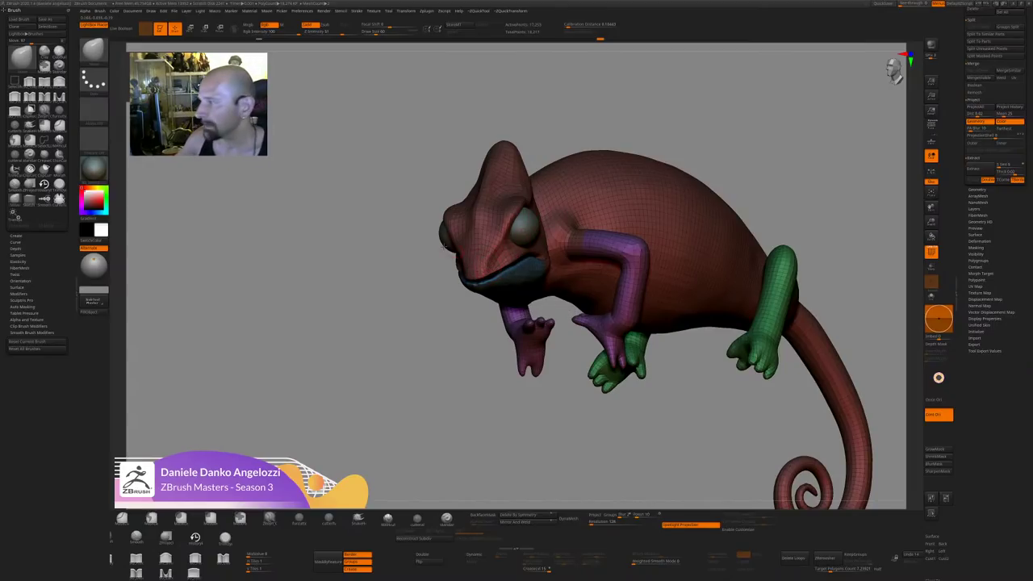
left_click_drag(415, 297, 476, 365)
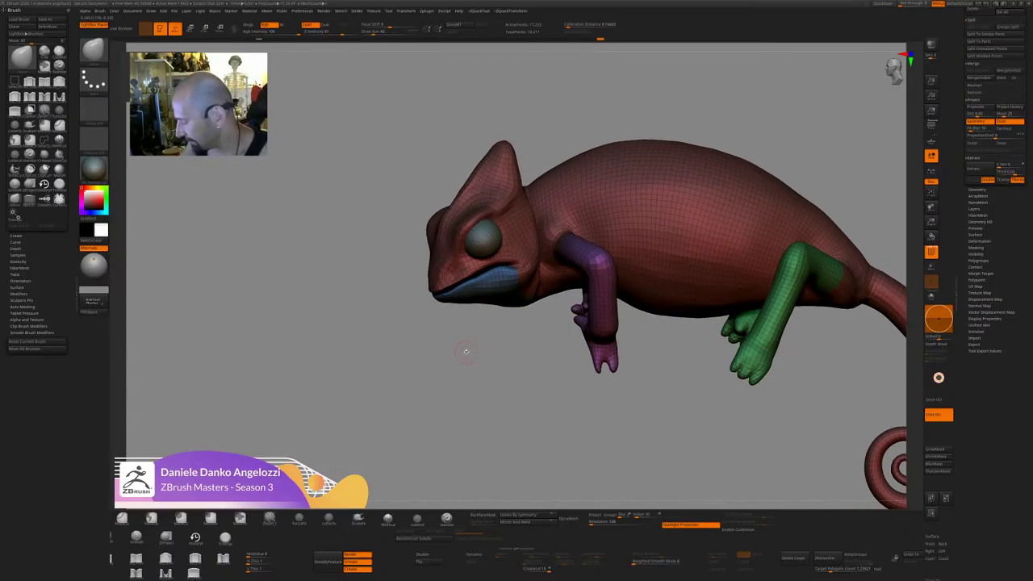
key("shift+f")
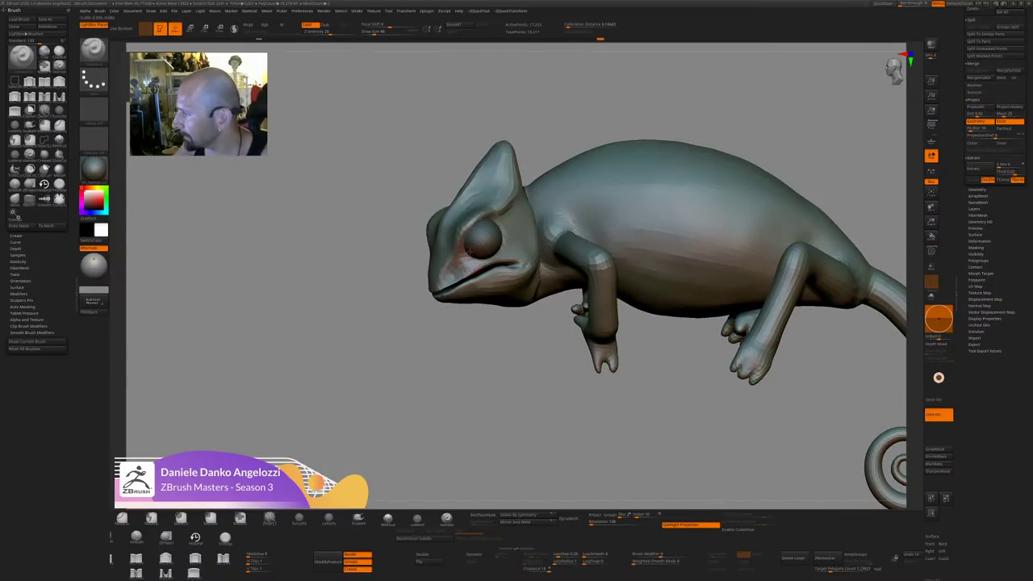
Sculpt a ridge from the front of the eye socket down to the nostril with the Standard brush.
left_click_drag(436, 314, 478, 319)
left_click_drag(460, 265, 438, 292)
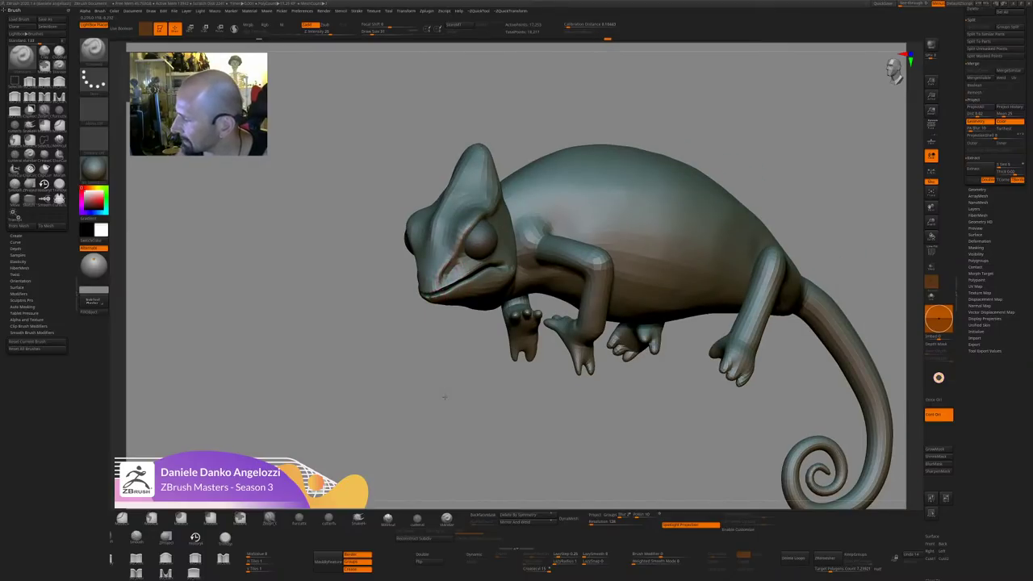
left_click_drag(445, 395, 449, 452, "alt")
mouse_move(416, 305)
left_mouse_down()
mouse_move(406, 302)
mouse_move(415, 306)
left_mouse_up()
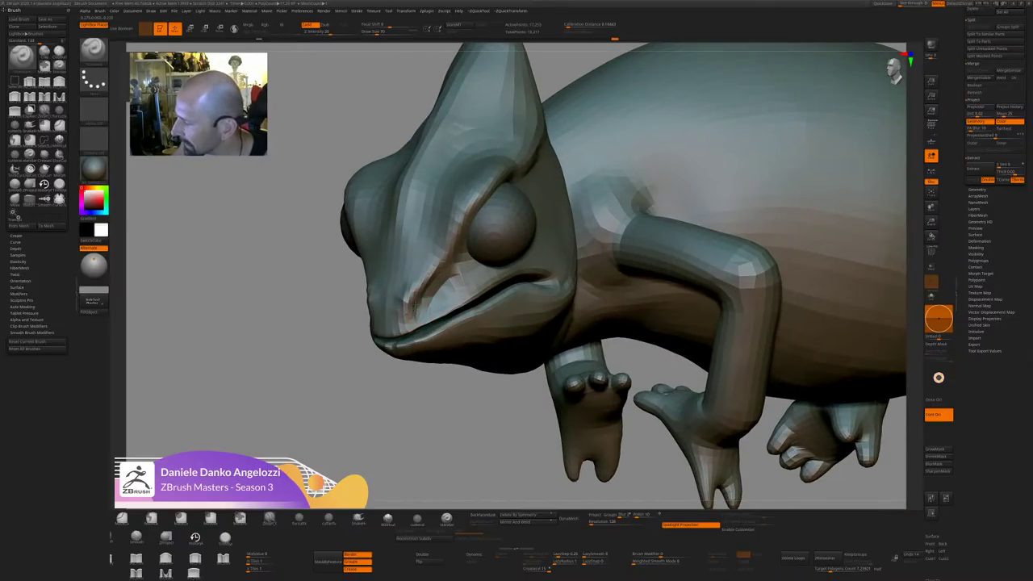
left_click_drag(394, 364, 370, 365)
mouse_move(423, 297)
left_mouse_down()
mouse_move(417, 312)
mouse_move(402, 309)
left_mouse_up()
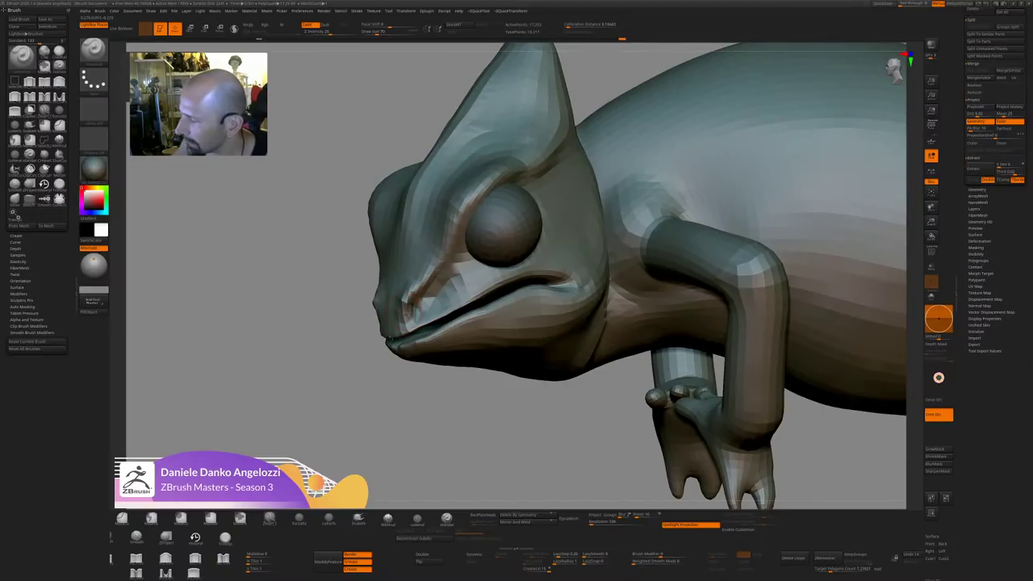
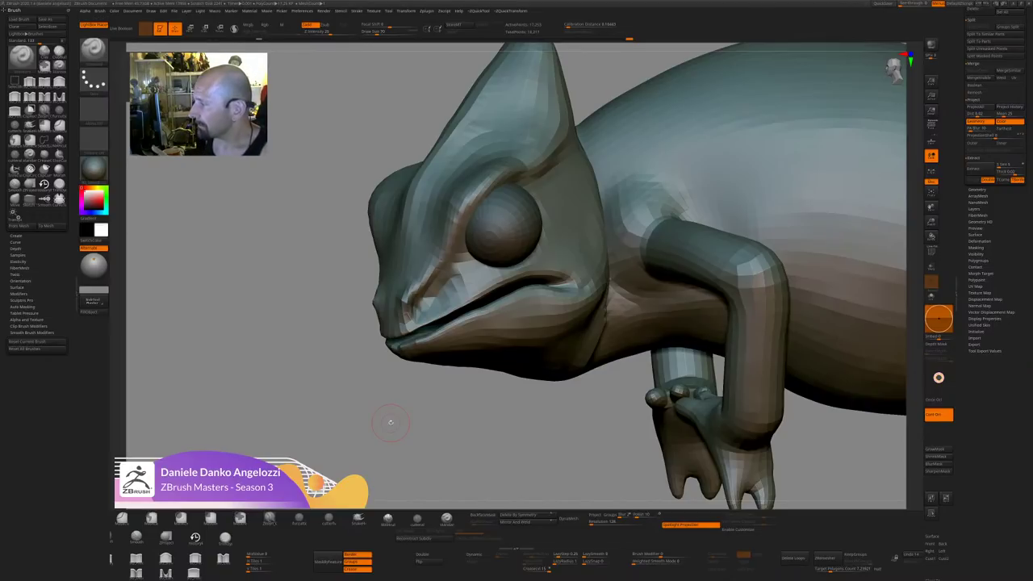
Thicken the front legs with the Inflat brush and smooth their surface.
left_click_drag(388, 421, 666, 345)
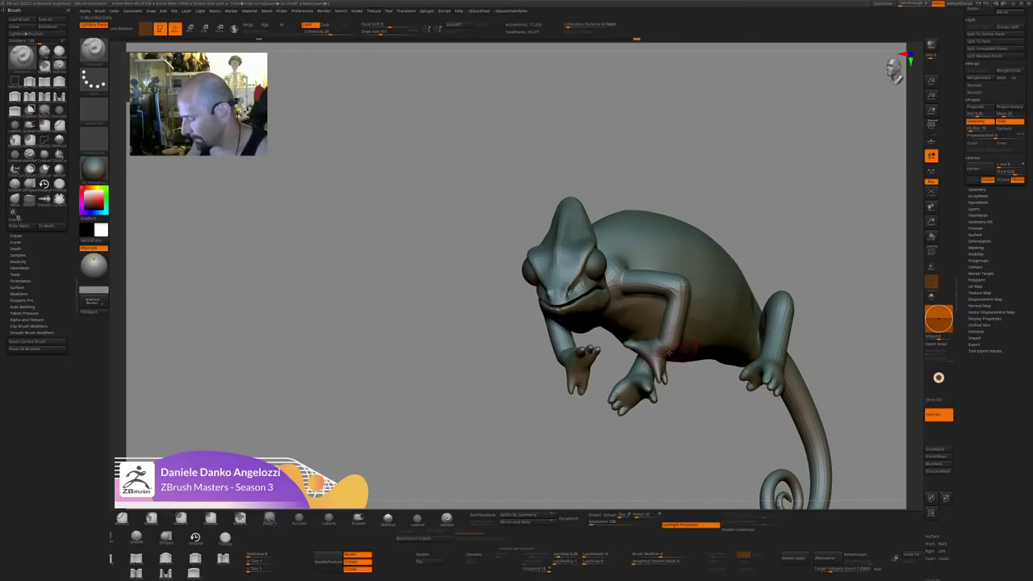
left_click_drag(861, 255, 762, 222)
key("b")
key("i")
key("n")
key("s")
left_click(652, 348)
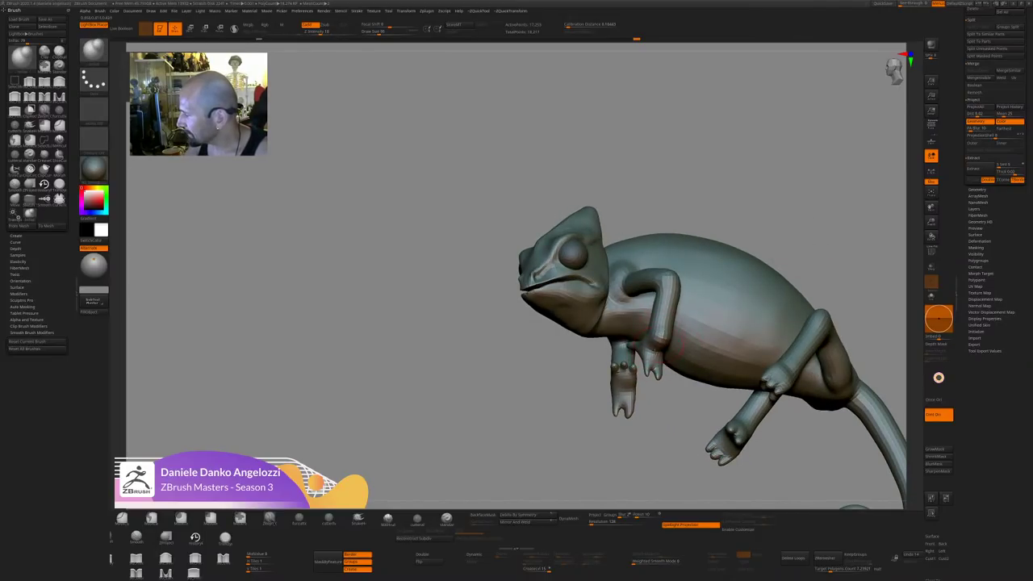
left_click_drag(536, 399, 646, 363)
left_click_drag(468, 444, 621, 428)
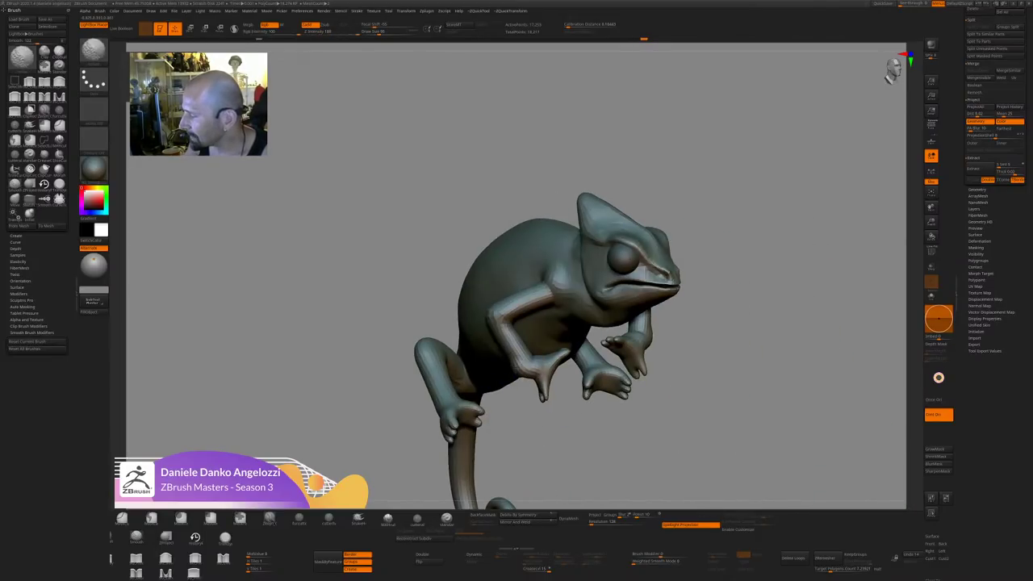
Resize the Inflat brush, add more volume to the forearms and check the limbs and feet from below.
left_click_drag(807, 379, 686, 351)
key("s")
left_click(679, 348)
left_click_drag(643, 311, 641, 336)
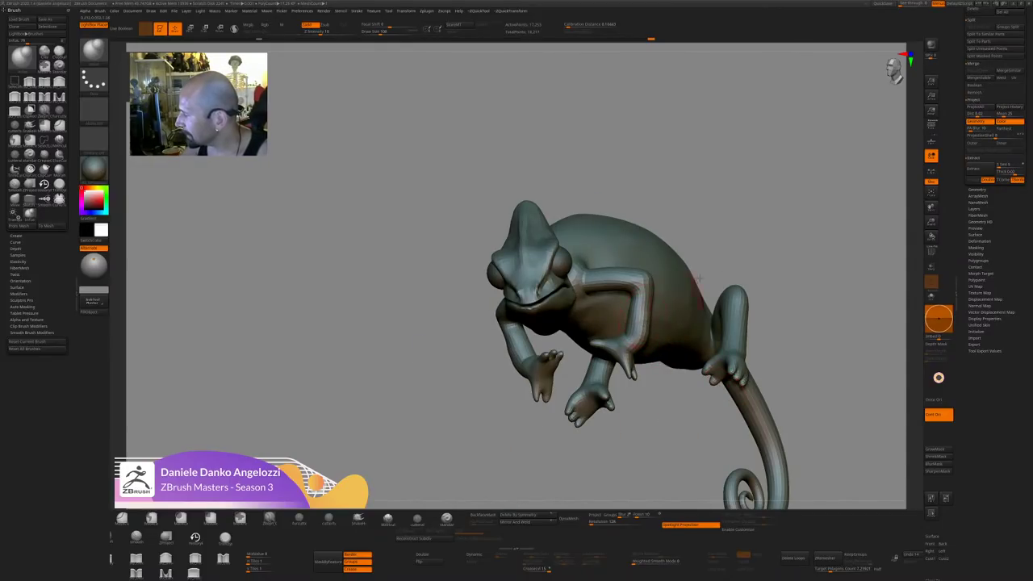
left_click_drag(699, 279, 722, 272)
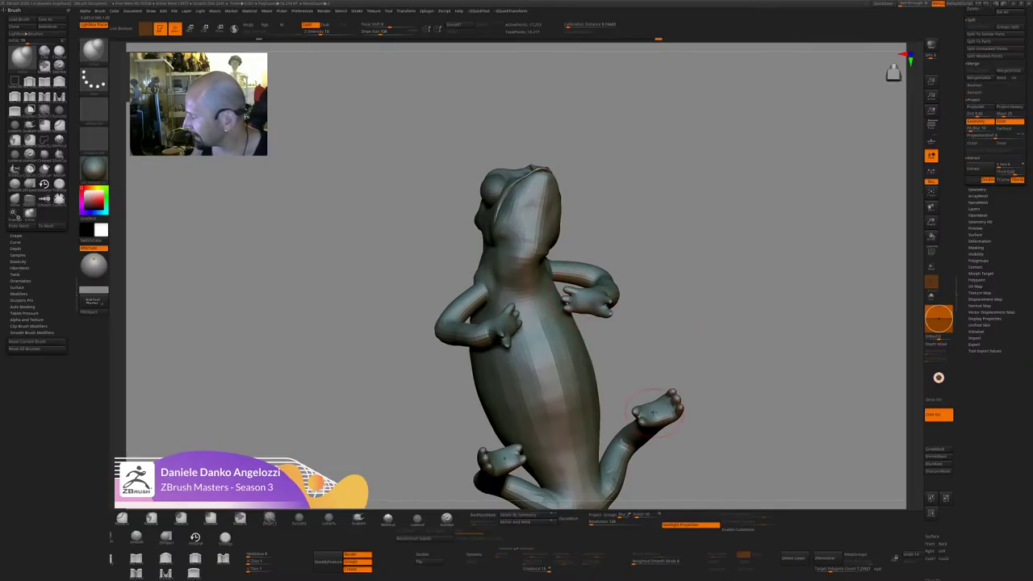
left_click_drag(708, 381, 705, 405)
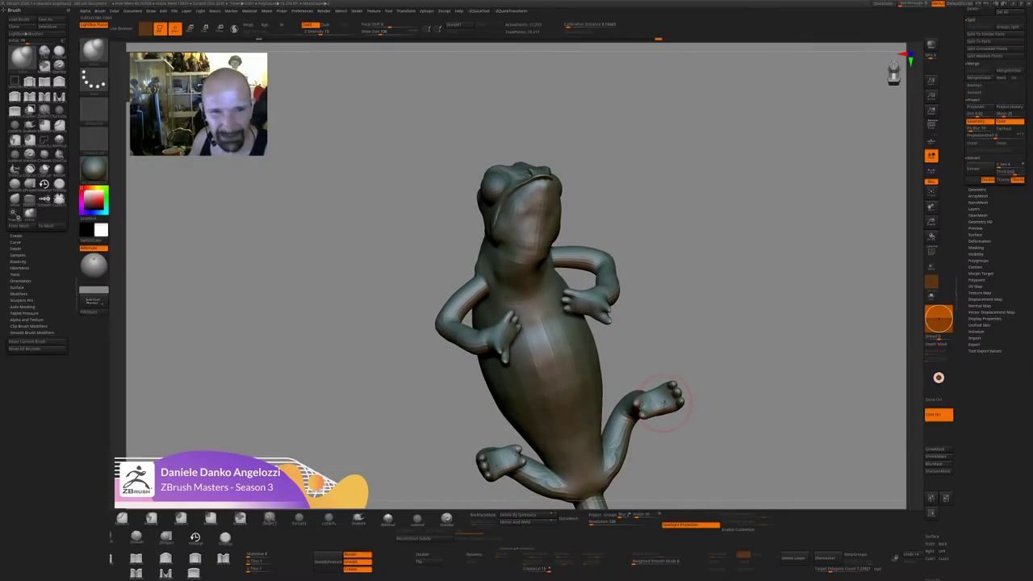
left_click_drag(646, 300, 570, 300)
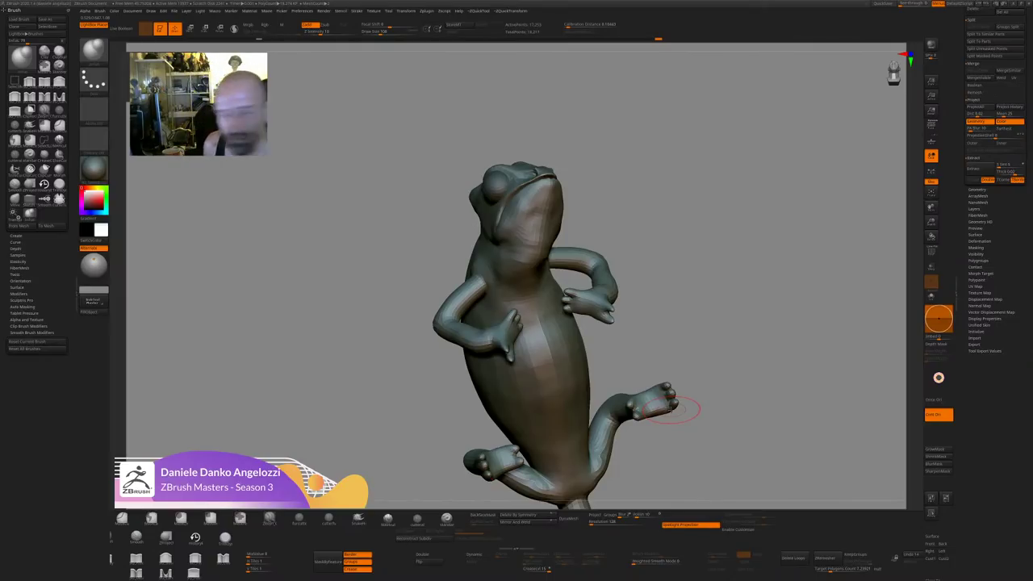
left_click_drag(670, 408, 731, 349)
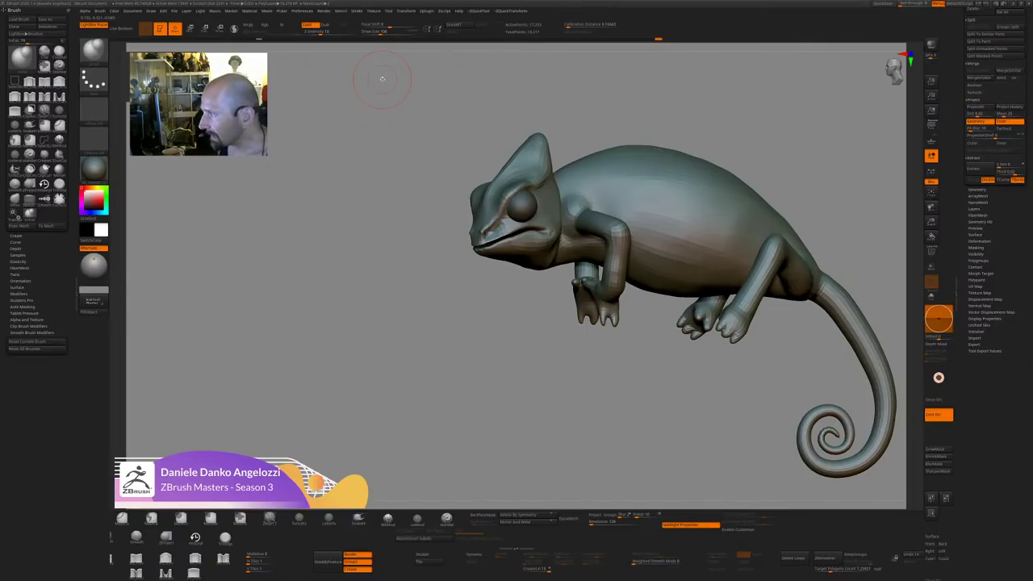
left_click_drag(971, 233, 1008, 355)
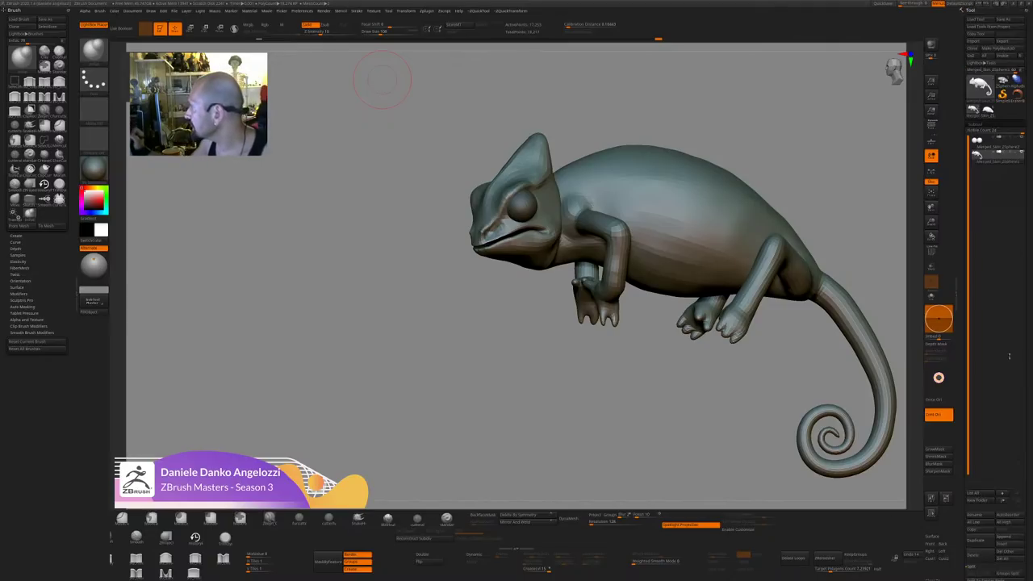
left_click(978, 20)
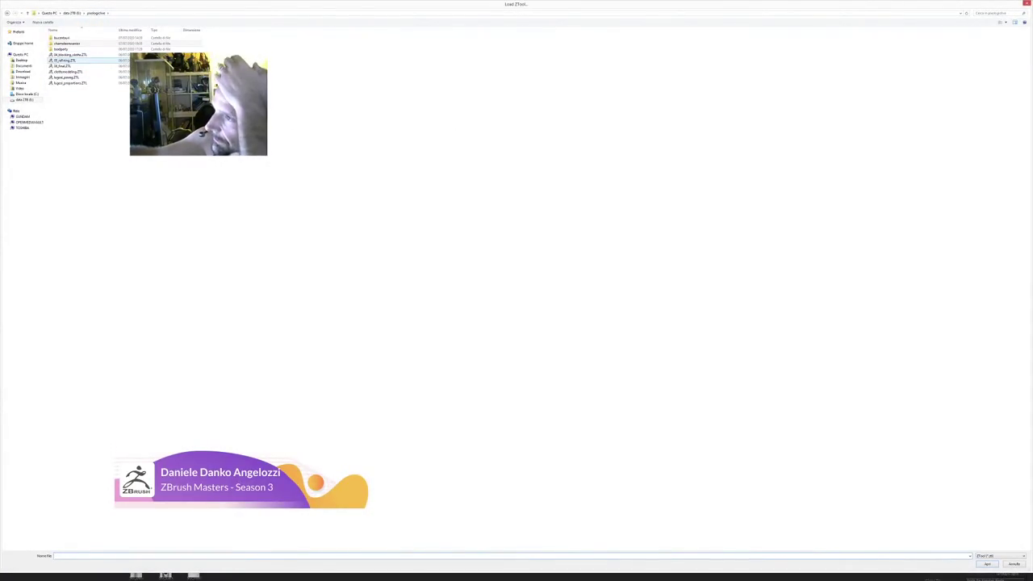
left_click(1013, 564)
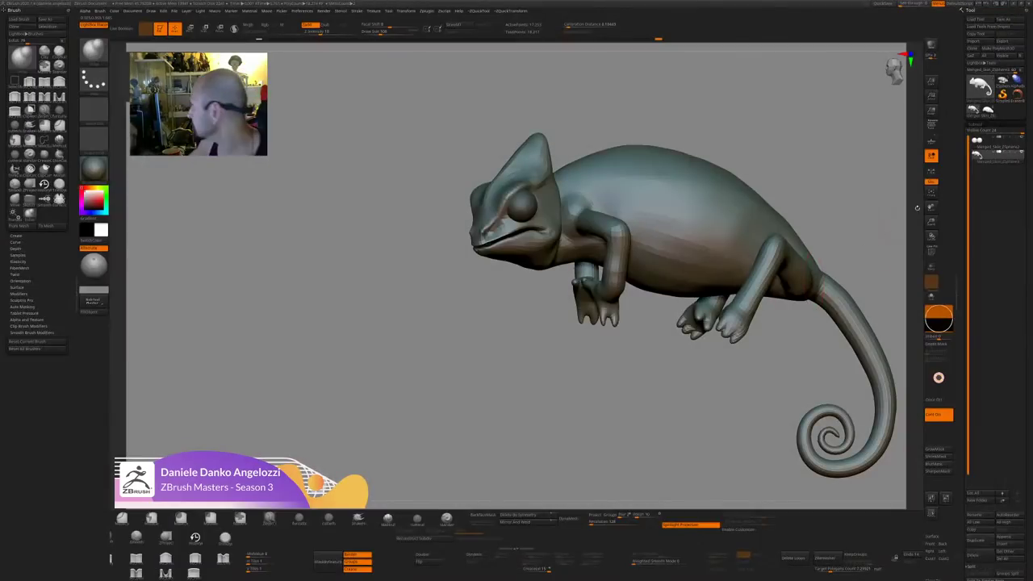
Switch to the finished vampire statue tool and examine the full group from the front.
left_click(980, 85)
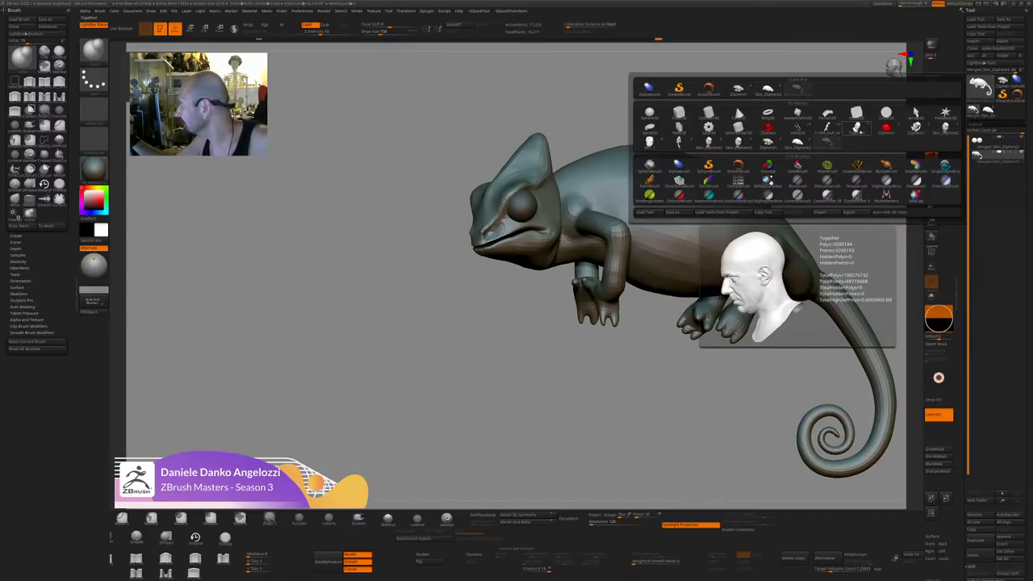
left_click(857, 128)
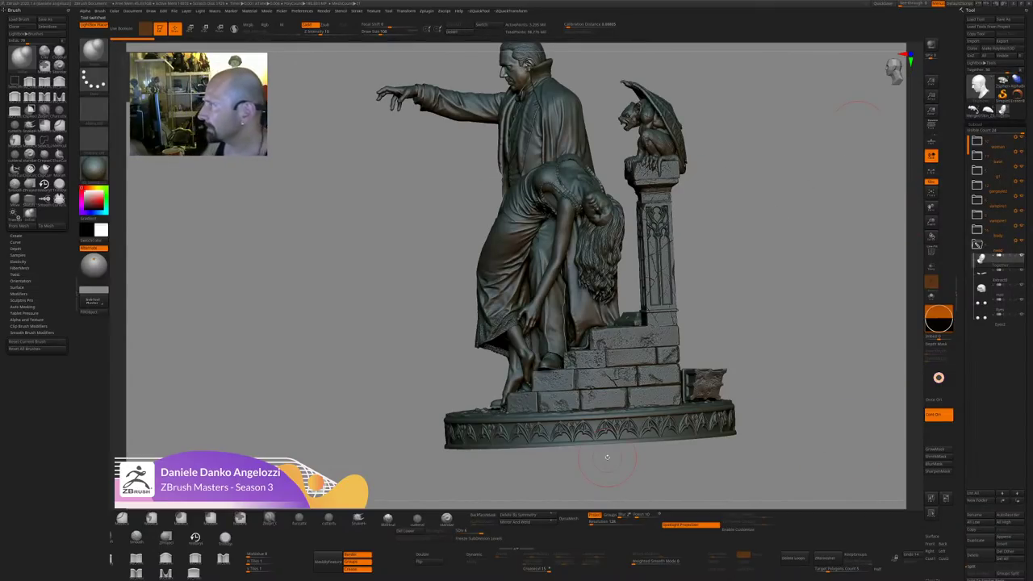
left_click_drag(607, 457, 801, 274)
left_click_drag(796, 220, 763, 337)
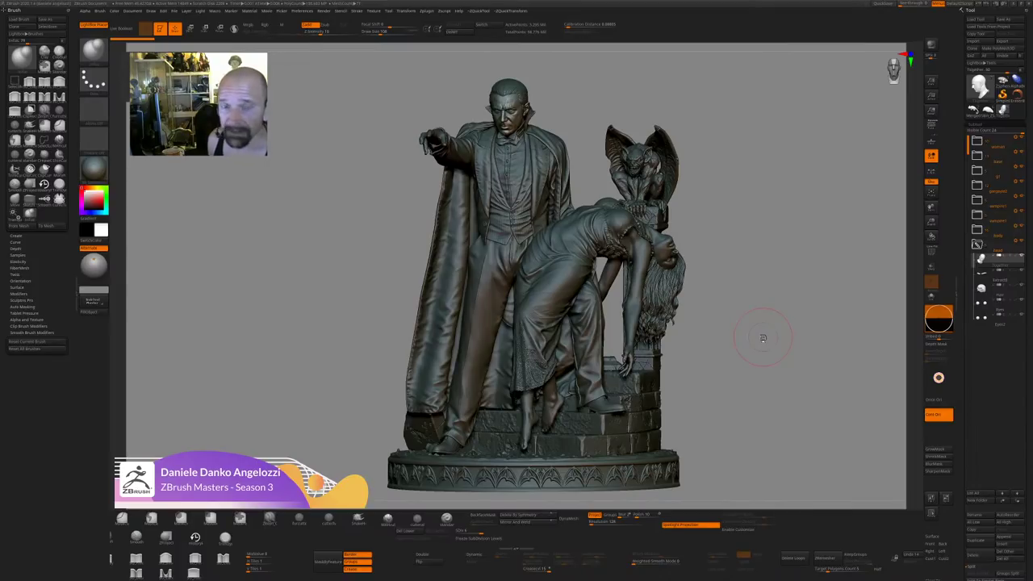
Load lugosi_proportions.ZTL from the parent folder and compare the standing male figure with the column of stacked heads.
left_click(976, 18)
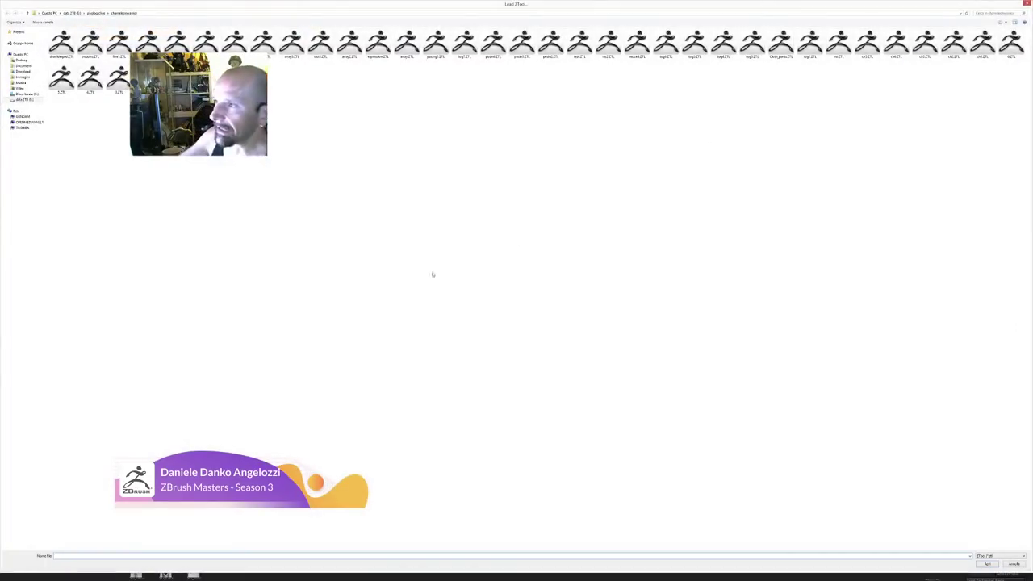
left_click(96, 13)
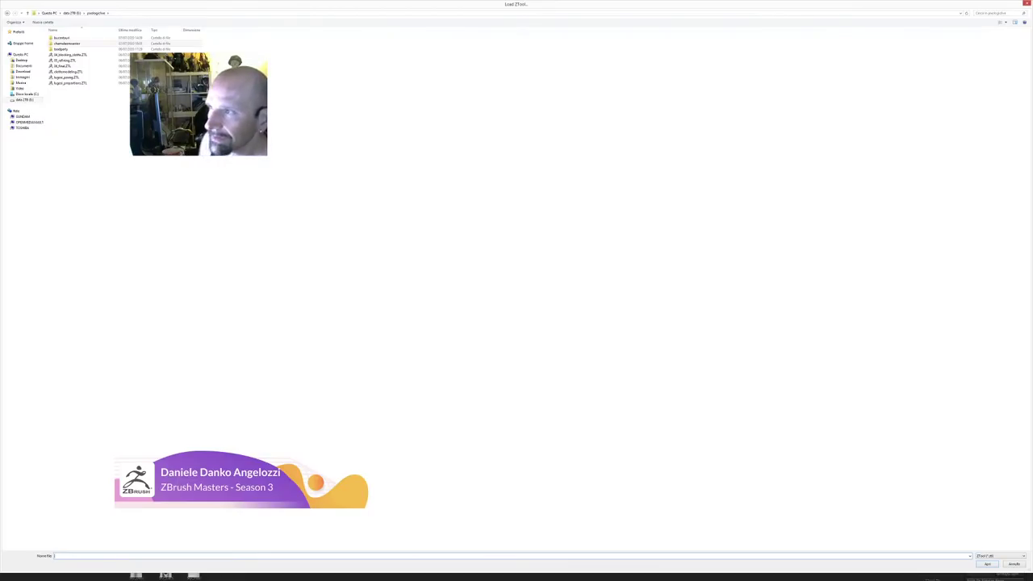
double_click(70, 83)
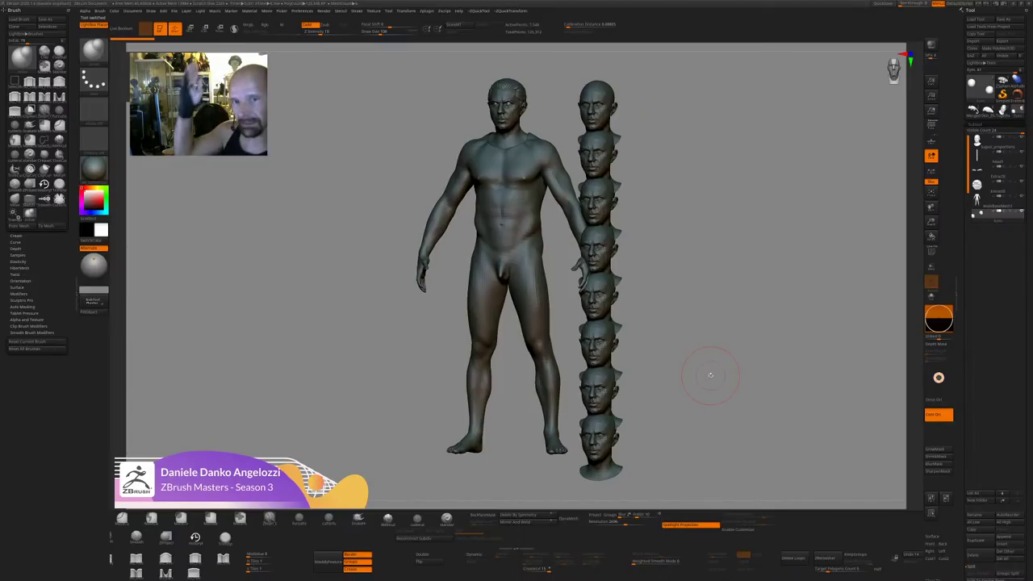
left_click_drag(711, 375, 743, 352)
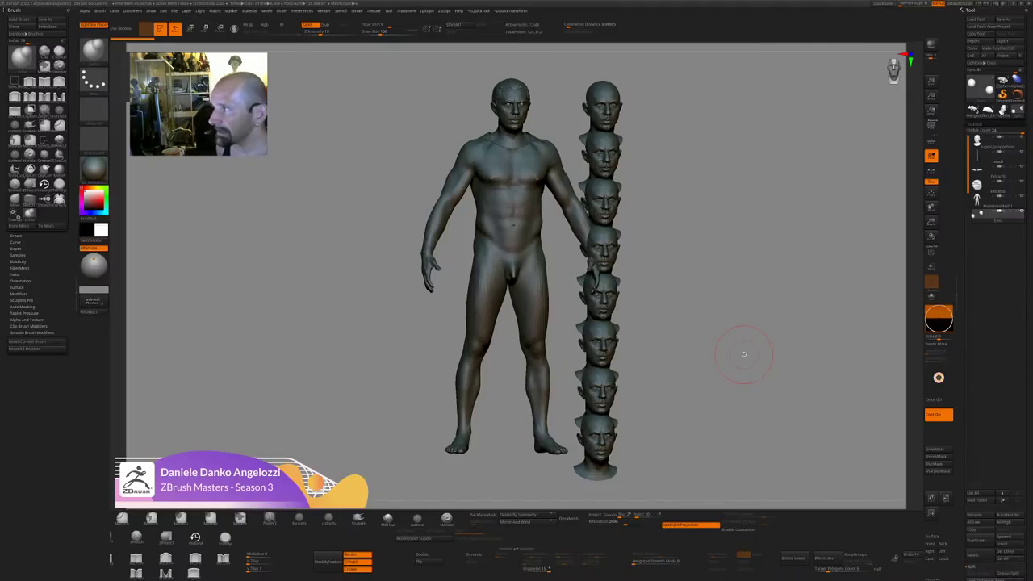
left_click_drag(744, 353, 699, 294)
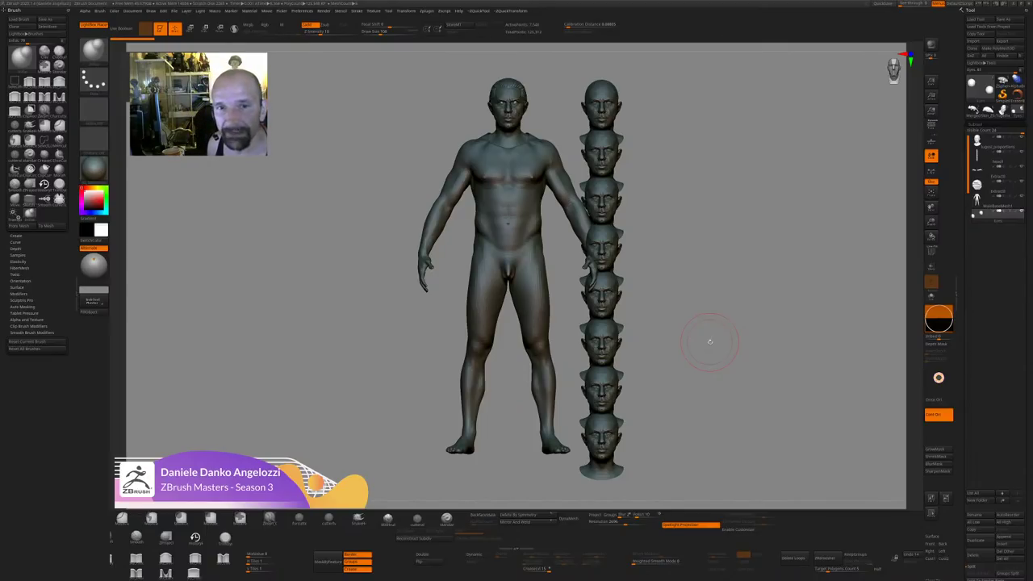
left_click_drag(709, 341, 715, 349)
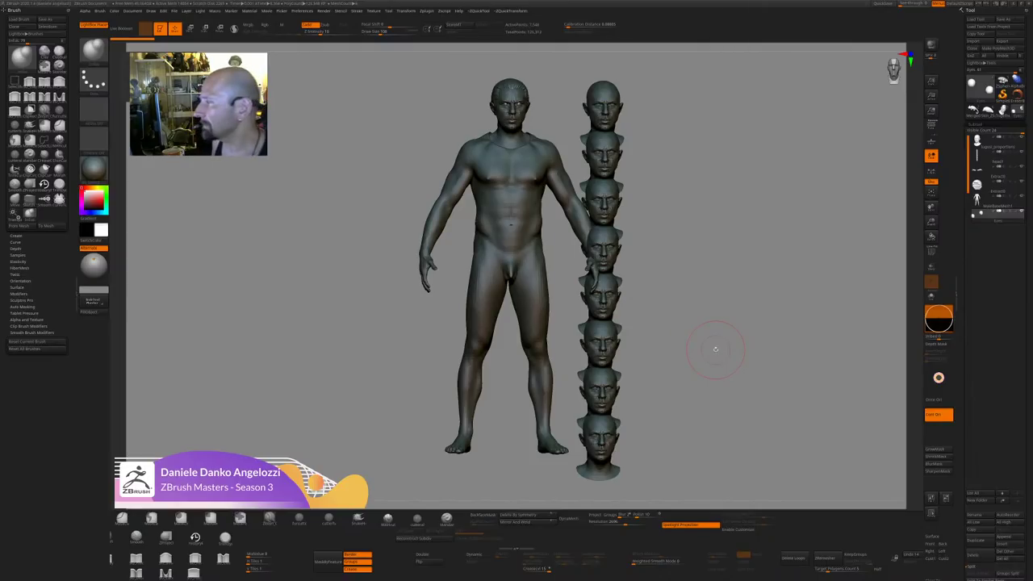
left_click_drag(716, 349, 713, 379)
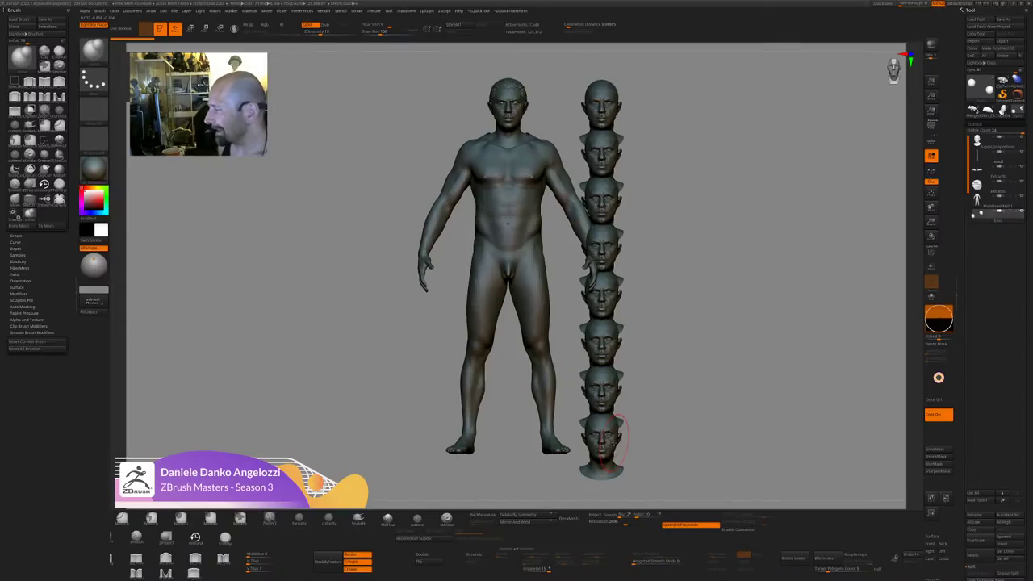
mouse_move(715, 283)
left_mouse_down()
mouse_move(729, 280)
mouse_move(715, 292)
left_mouse_up()
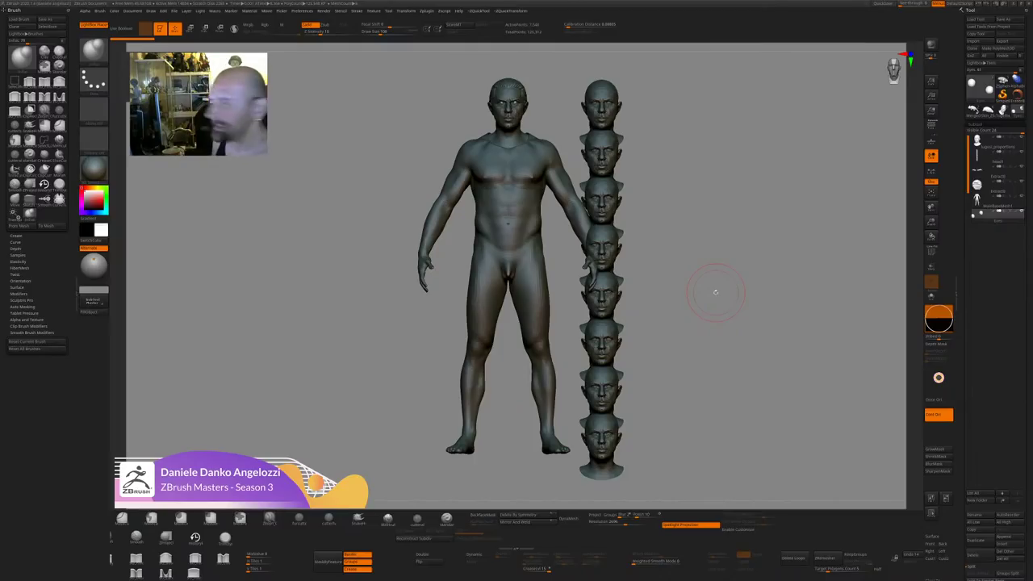
Load lugosi_posing.ZTL and examine the posed man and woman on the steps from several sides.
left_click(977, 19)
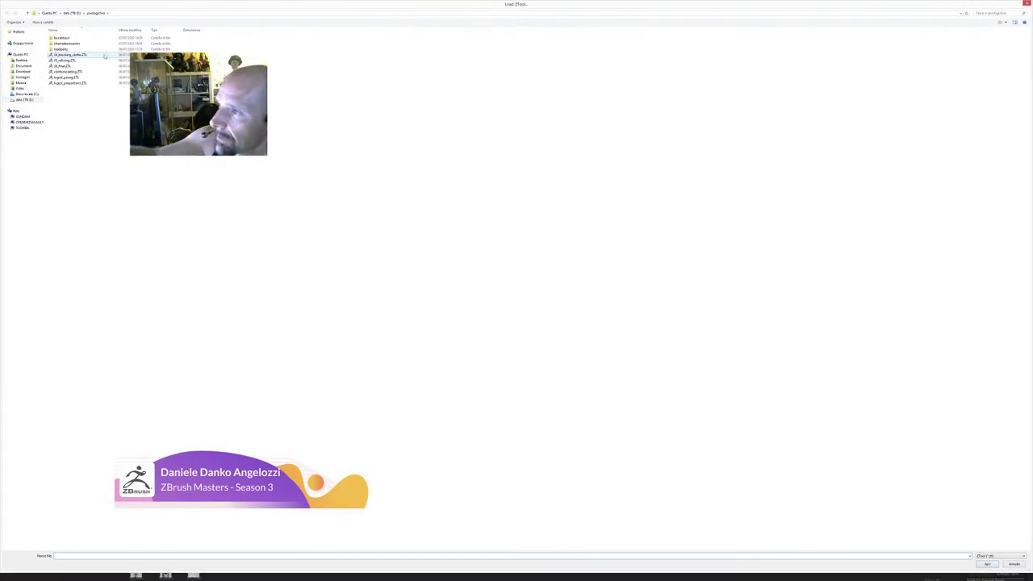
double_click(100, 80)
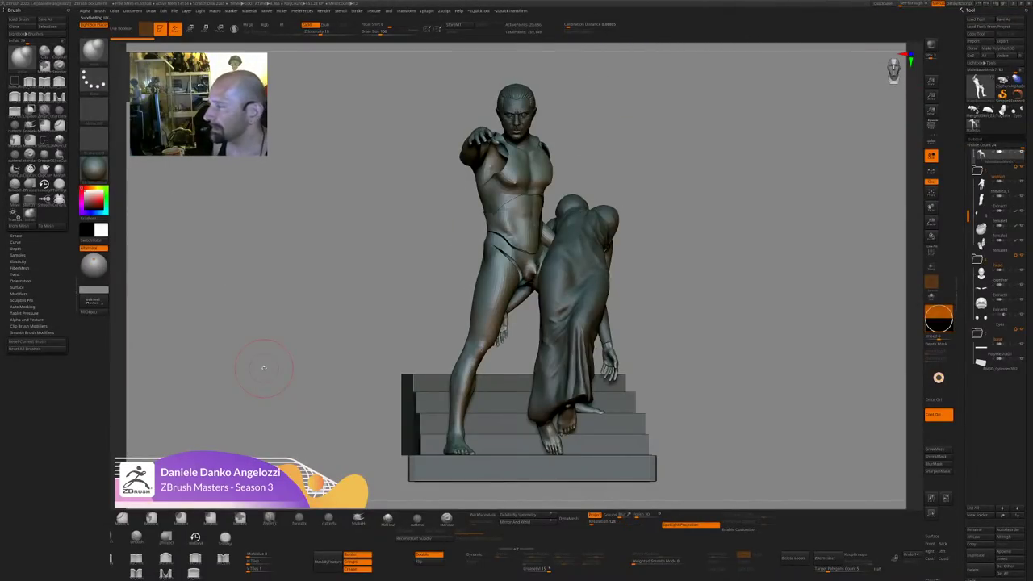
left_click_drag(264, 367, 728, 366)
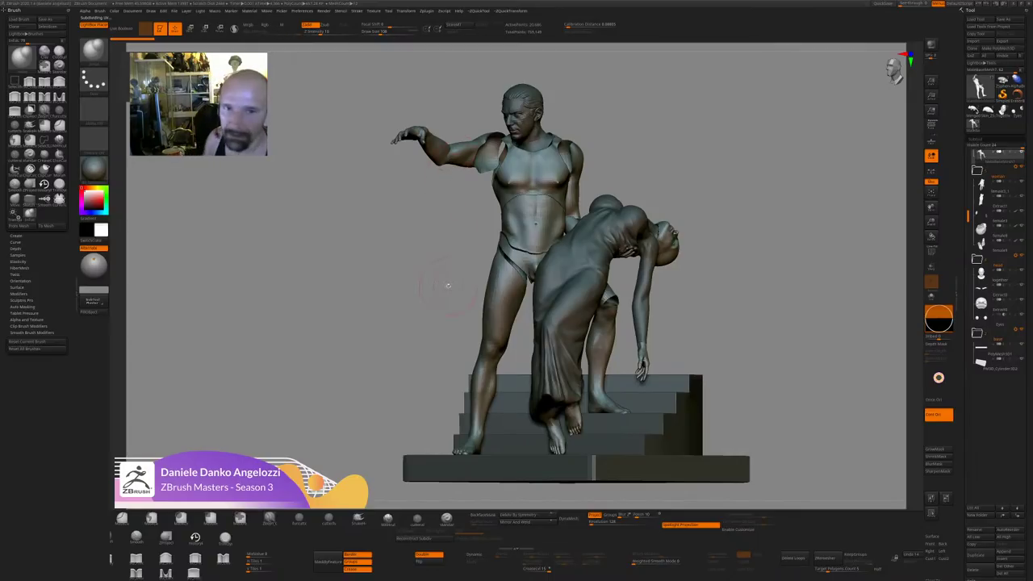
left_click_drag(448, 285, 757, 344)
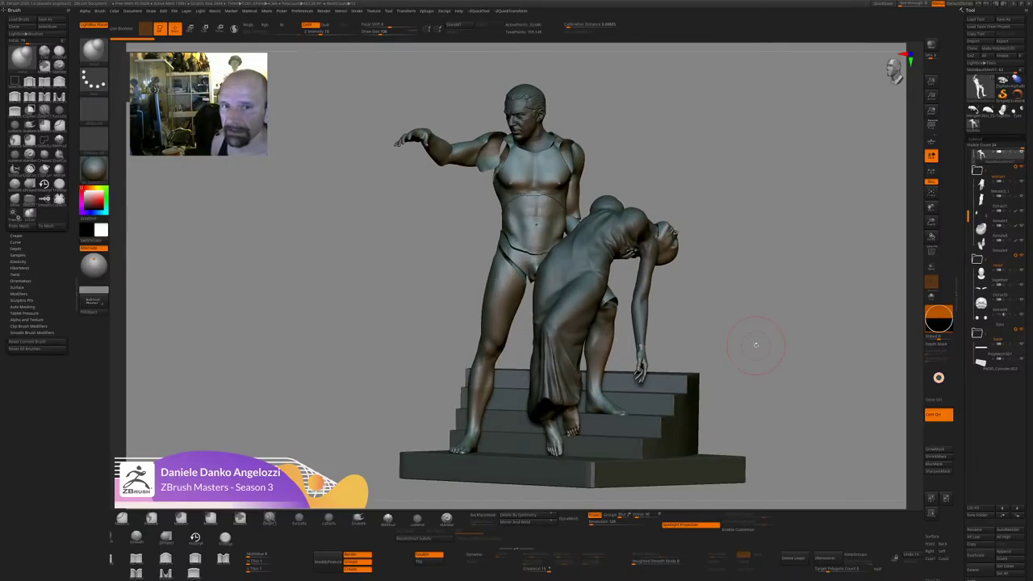
mouse_move(757, 345)
left_mouse_down()
mouse_move(777, 335)
mouse_move(687, 282)
left_mouse_up()
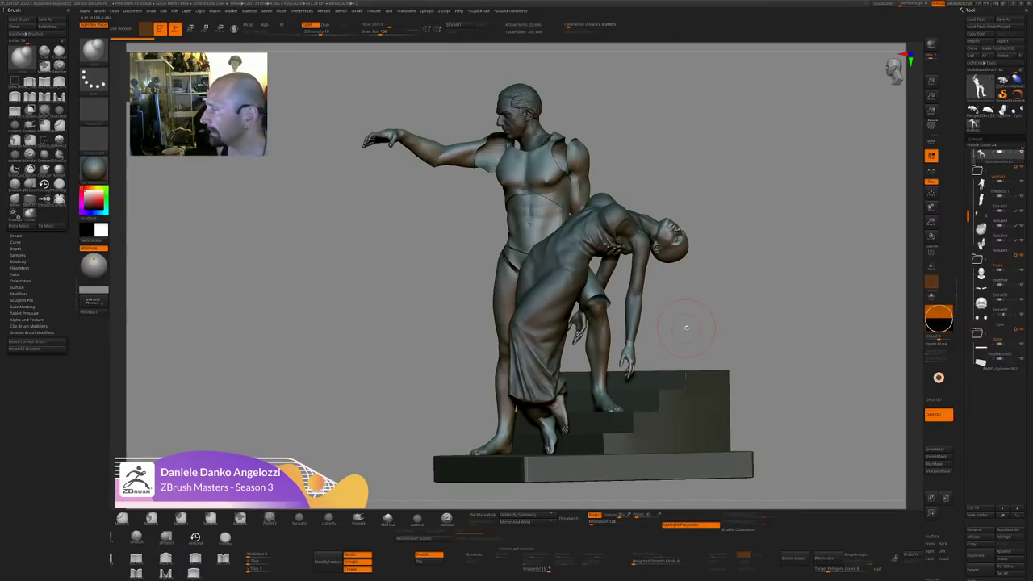
left_click_drag(754, 283, 760, 283)
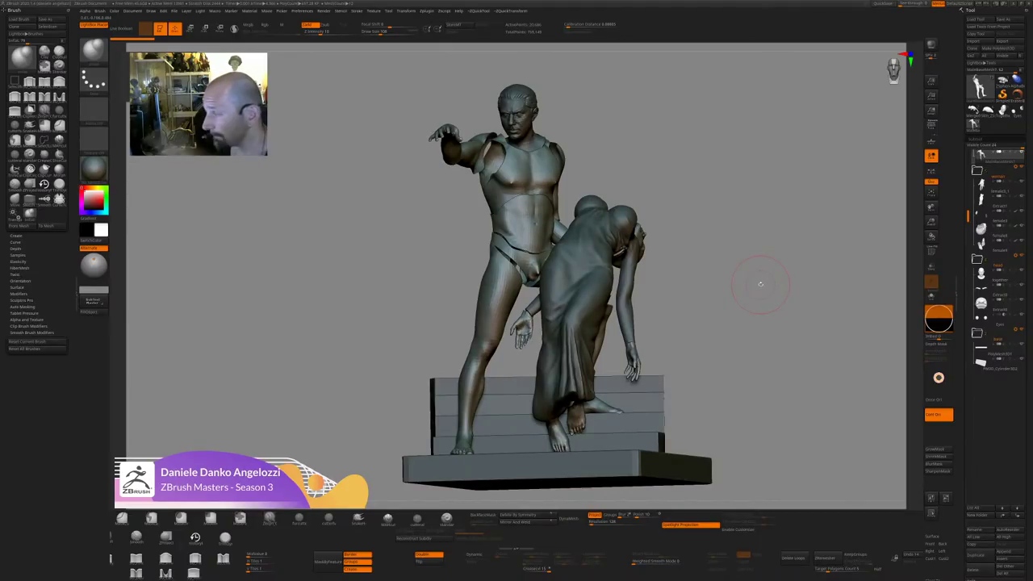
left_click_drag(760, 284, 742, 313)
left_click_drag(617, 241, 686, 244)
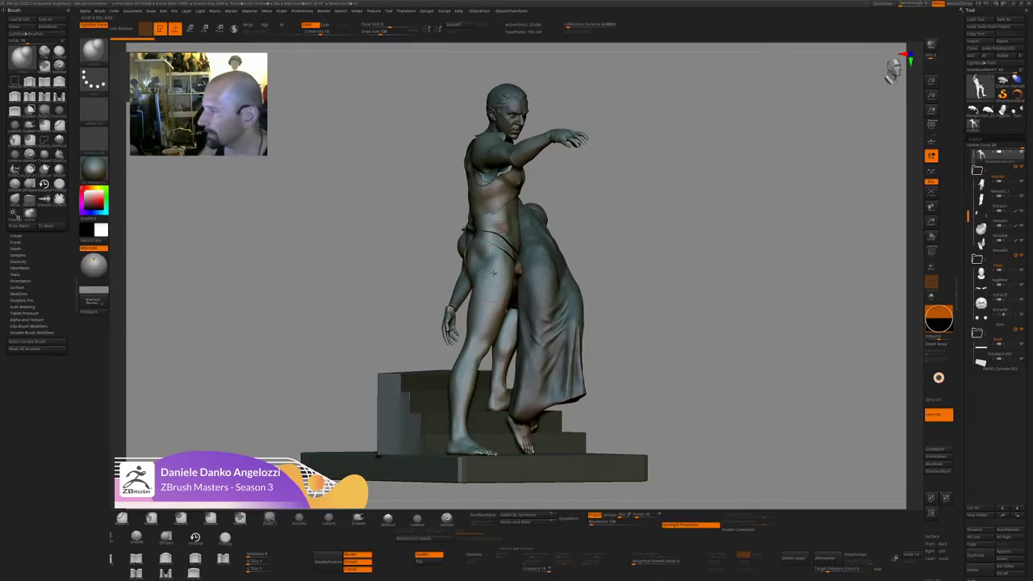
left_click_drag(686, 266, 620, 276)
Isolate the man's forward leg, bring back the hidden parts and keep the rest of his body masked.
double_click(492, 278, "ctrl+shift")
left_click(713, 334, "ctrl+shift")
left_click_drag(714, 334, 744, 316)
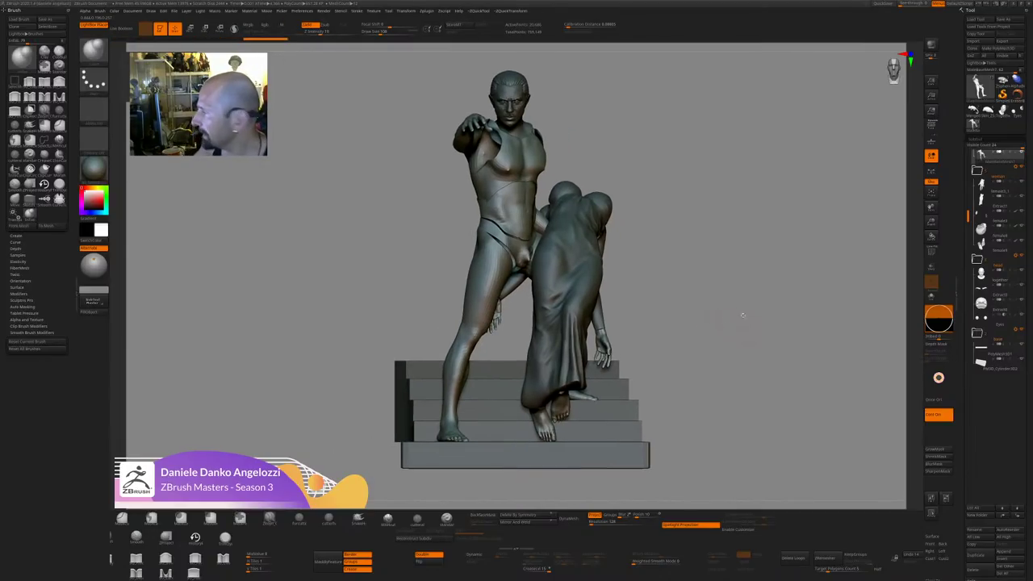
left_click(939, 318)
left_click(938, 318)
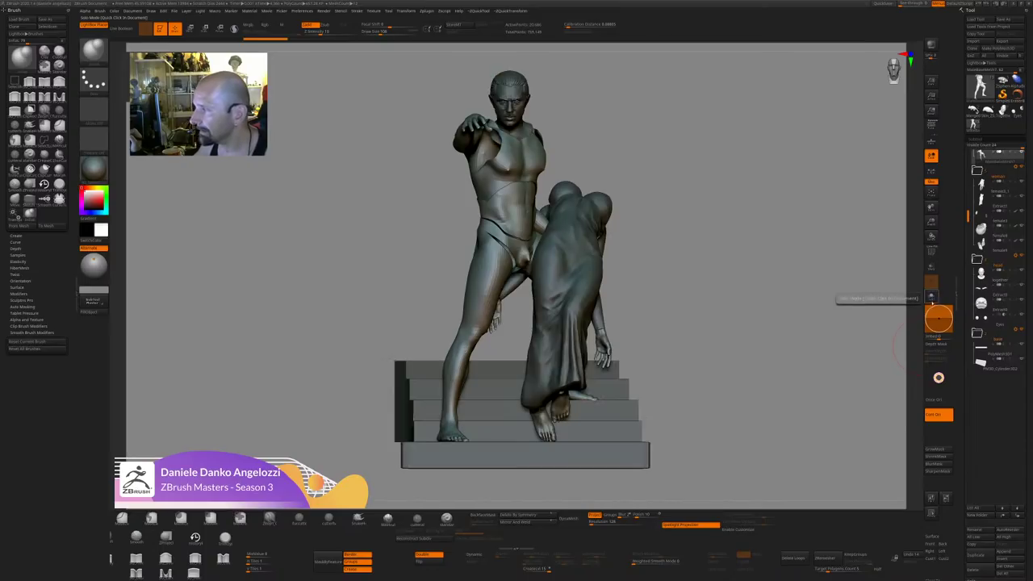
left_click_drag(404, 307, 461, 339, "ctrl+shift")
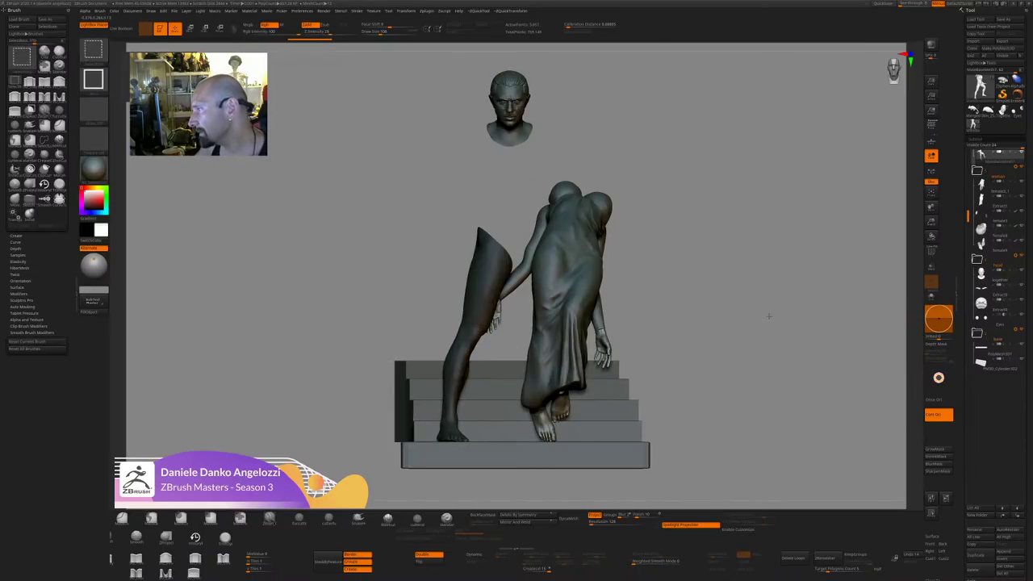
left_click(767, 315, "ctrl+shift")
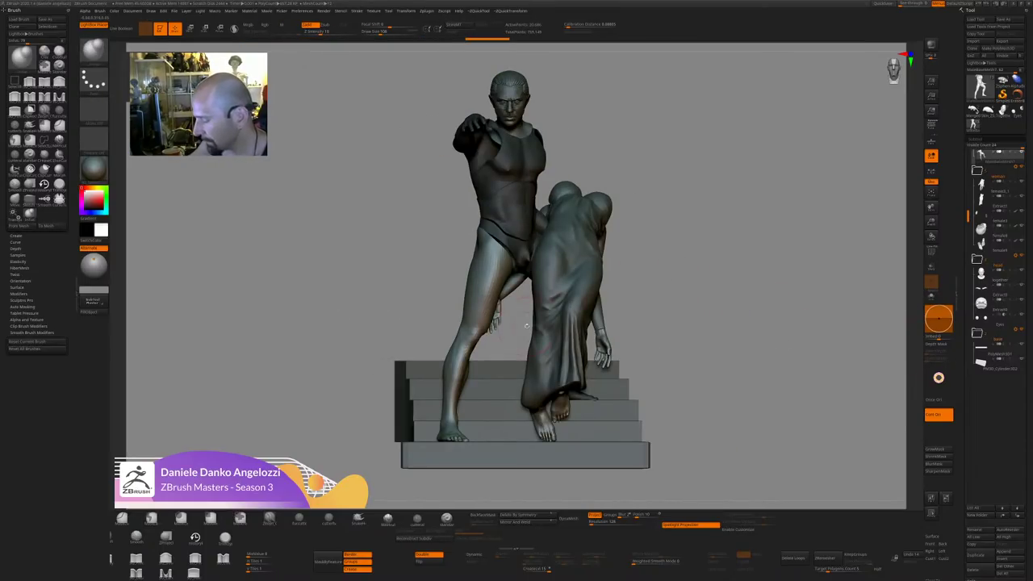
Place the transform gizmo at the man's hip and try rotating the unmasked forward leg.
key("w")
left_click(477, 69)
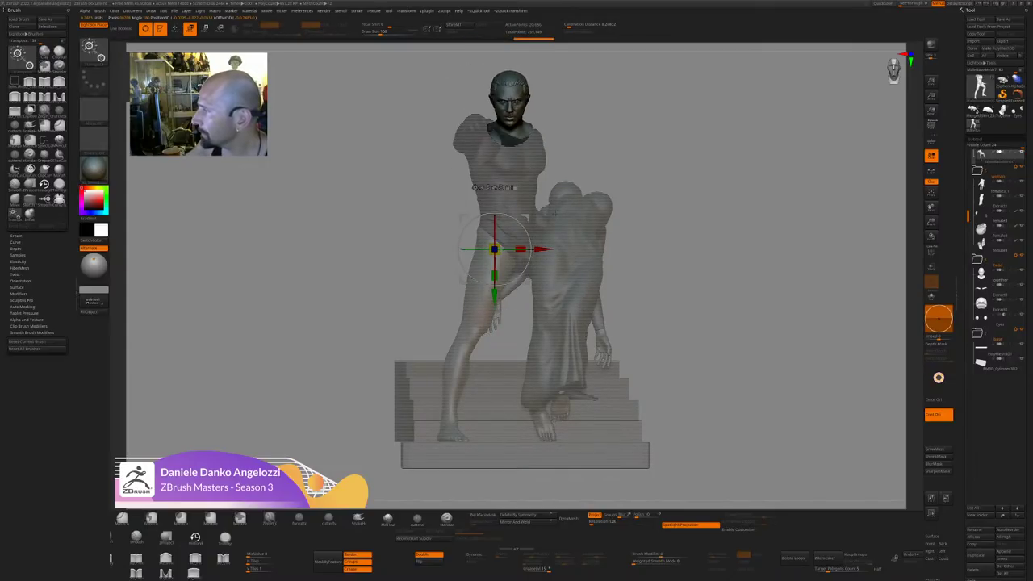
left_click_drag(530, 231, 531, 240)
Isolate the lower part of the man's forward leg, mask it and show the whole body again.
left_click_drag(415, 350, 458, 376, "ctrl+shift")
left_click_drag(715, 348, 682, 339, "shift")
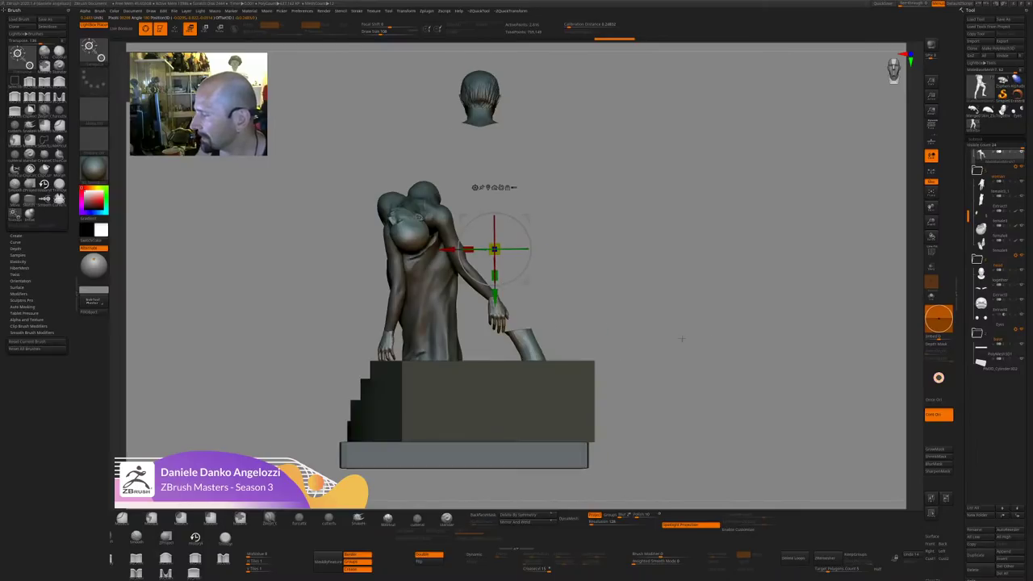
left_click_drag(627, 298, 727, 311)
left_click(704, 294, "ctrl+shift")
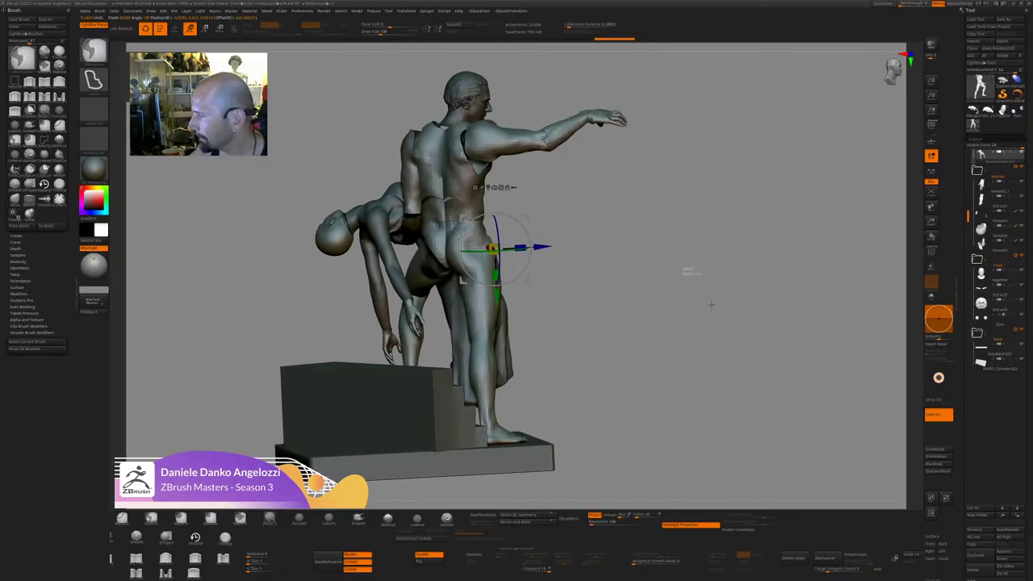
left_click_drag(552, 387, 484, 396, "ctrl+shift")
left_click(667, 333, "ctrl")
left_click(700, 327, "ctrl+shift")
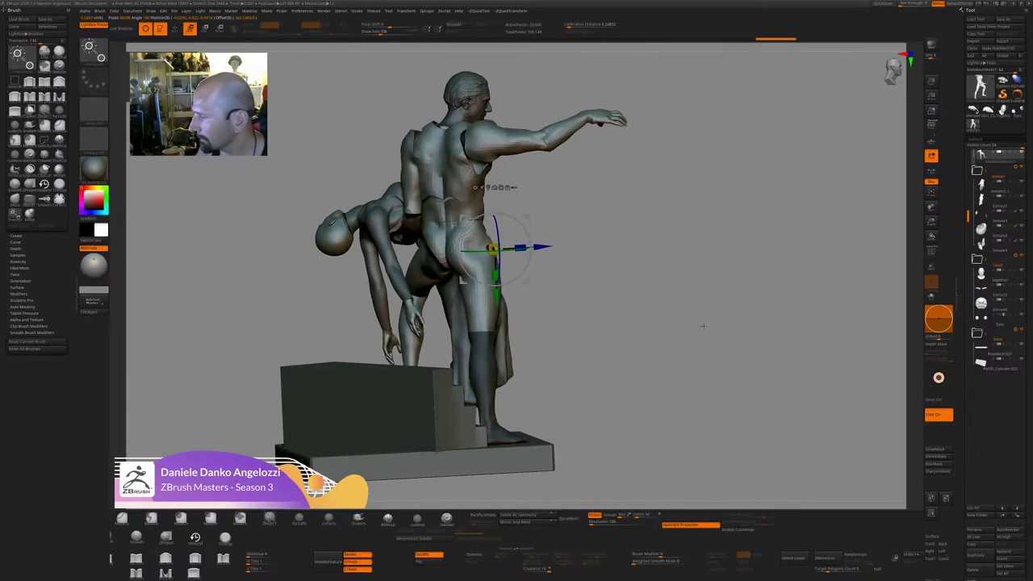
Invert the mask, centre the gizmo on the knee, try bending the lower leg and clear the mask.
left_click_drag(704, 326, 630, 331, "shift")
left_click(592, 334, "ctrl")
left_click(474, 332, "alt")
left_click_drag(509, 324, 510, 341)
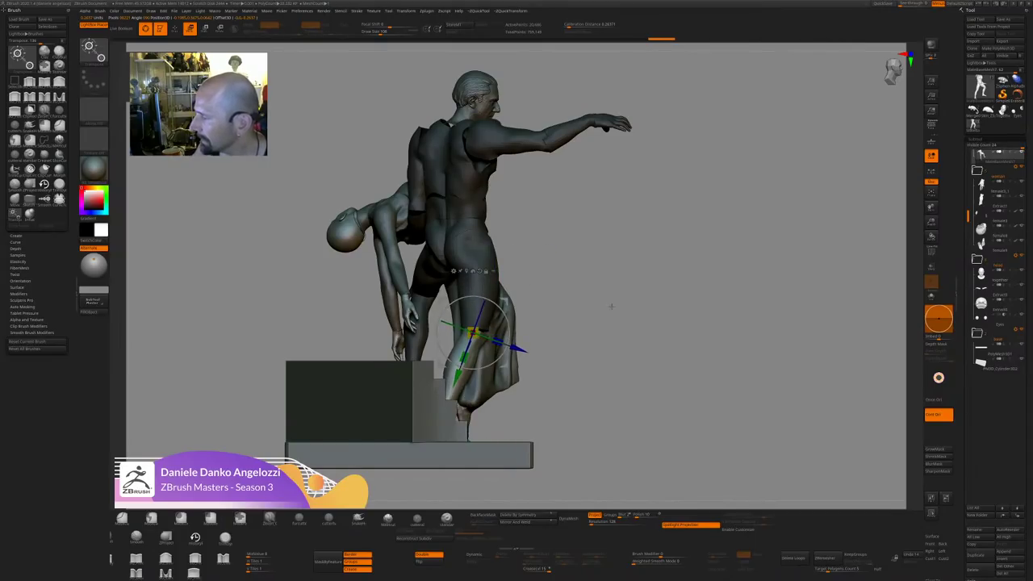
left_click_drag(612, 307, 737, 283, "shift")
left_click_drag(509, 334, 510, 326)
left_click_drag(714, 305, 769, 320, "ctrl")
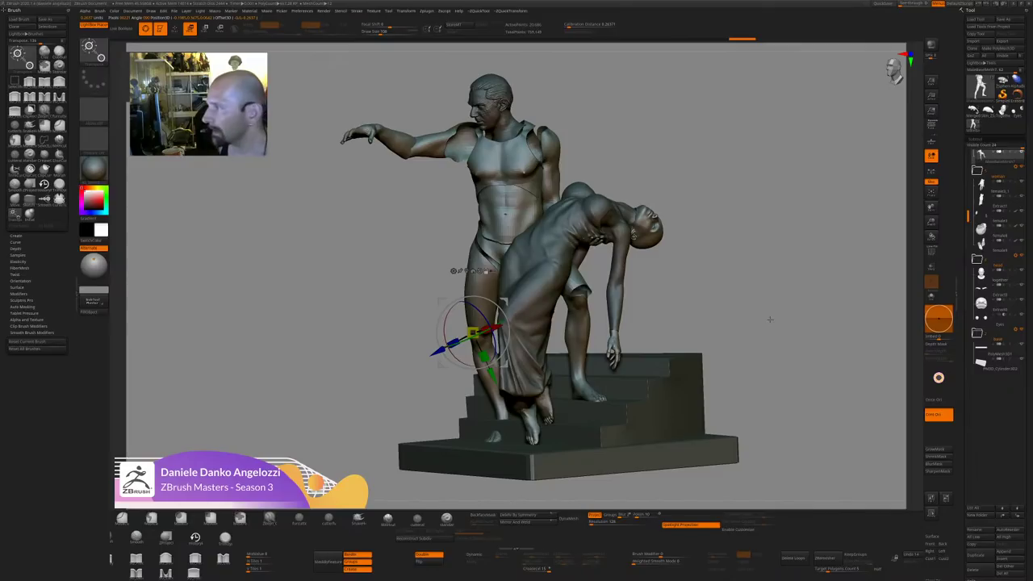
Undo the trial leg rotations and masking on the man's figure.
left_click_drag(762, 262, 739, 259, "shift")
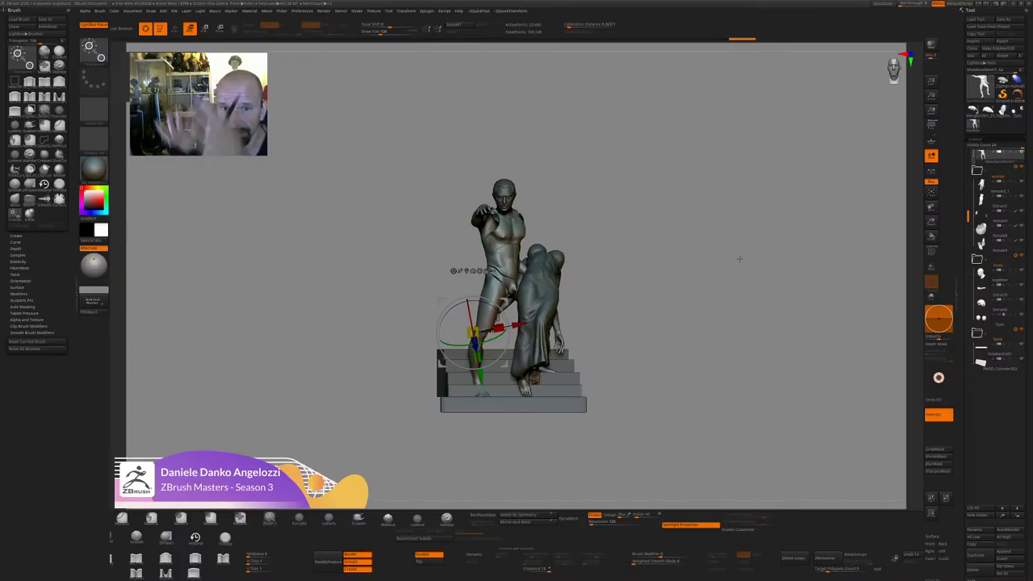
left_click_drag(739, 260, 700, 340)
key("ctrl+z")
key("ctrl+z")
key("ctrl+z")
key("ctrl+z")
key("ctrl+z")
key("ctrl+z")
key("ctrl+z")
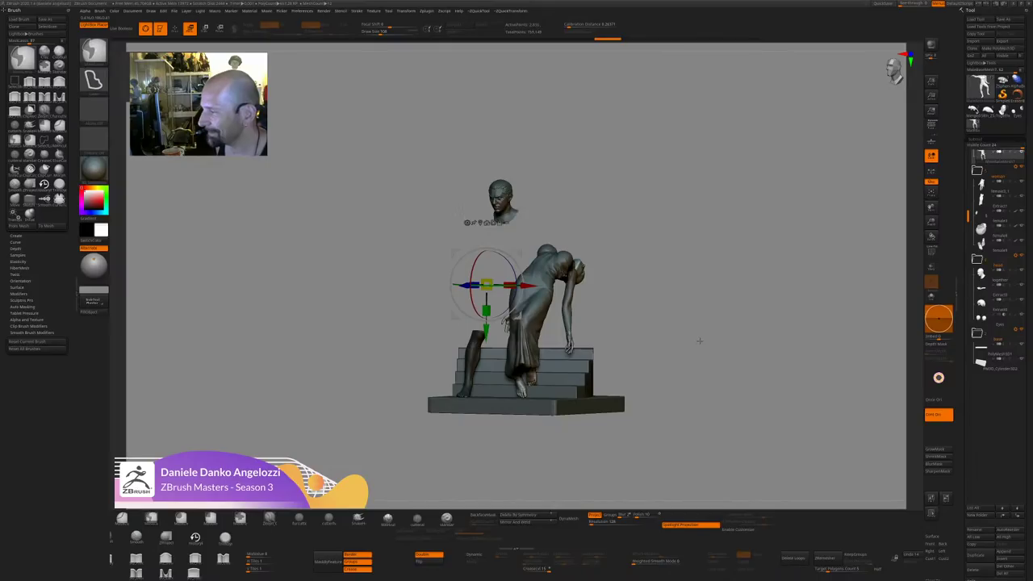
mouse_move(742, 313)
left_mouse_down()
mouse_move(747, 320)
mouse_move(731, 318)
mouse_move(779, 288)
mouse_move(693, 359)
left_mouse_up()
key("ctrl+z")
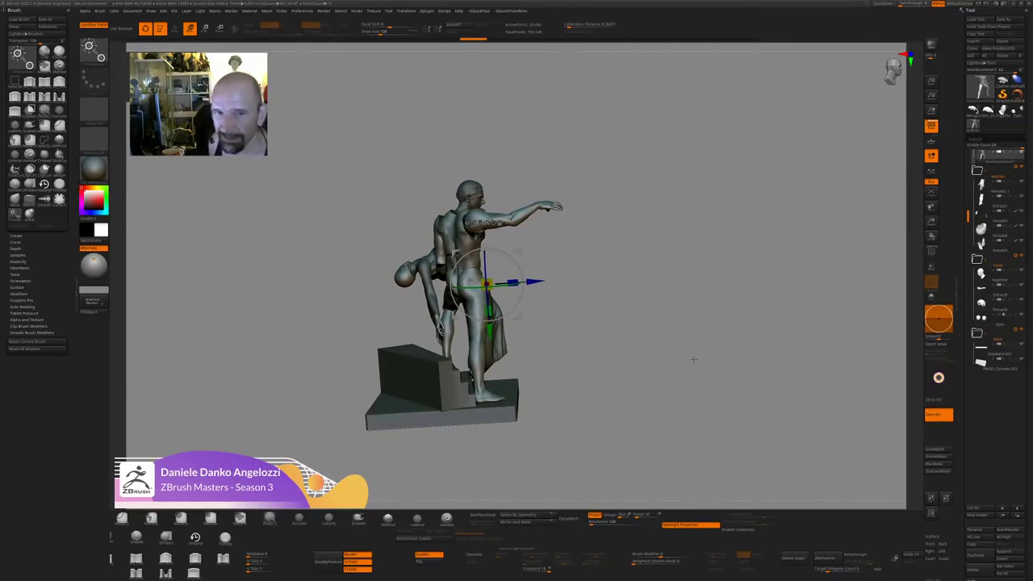
Select the woman's dress subtool and hide it to reveal the body beneath, viewed from the front.
left_click_drag(692, 359, 694, 374)
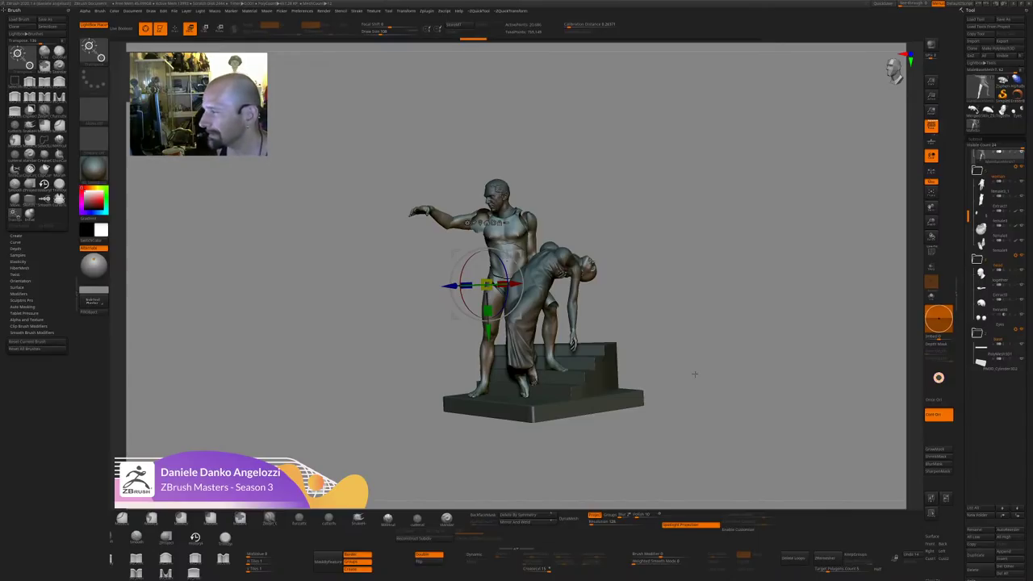
mouse_move(694, 374)
left_mouse_down()
mouse_move(755, 315)
mouse_move(780, 307)
mouse_move(751, 330)
left_mouse_up()
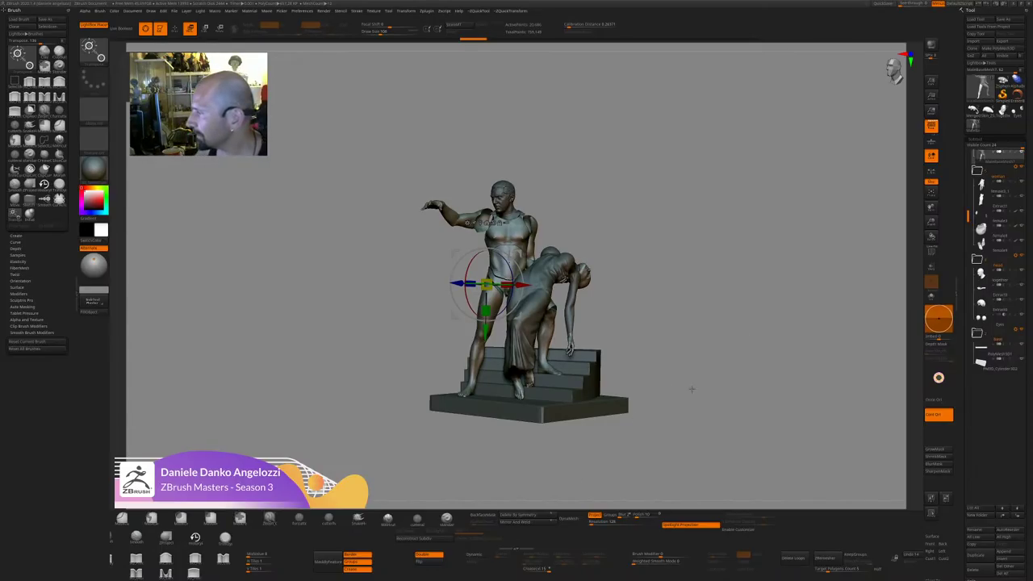
mouse_move(668, 399)
left_mouse_down()
mouse_move(686, 436)
mouse_move(580, 284)
left_mouse_up()
key("q")
left_click(538, 283, "alt")
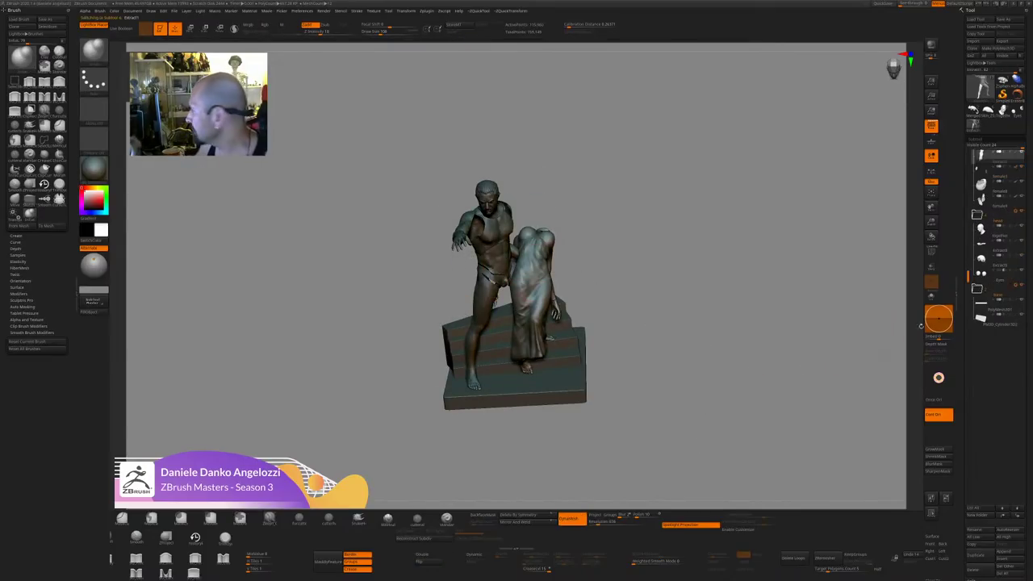
left_click(1012, 174)
left_click_drag(784, 318, 741, 350, "shift")
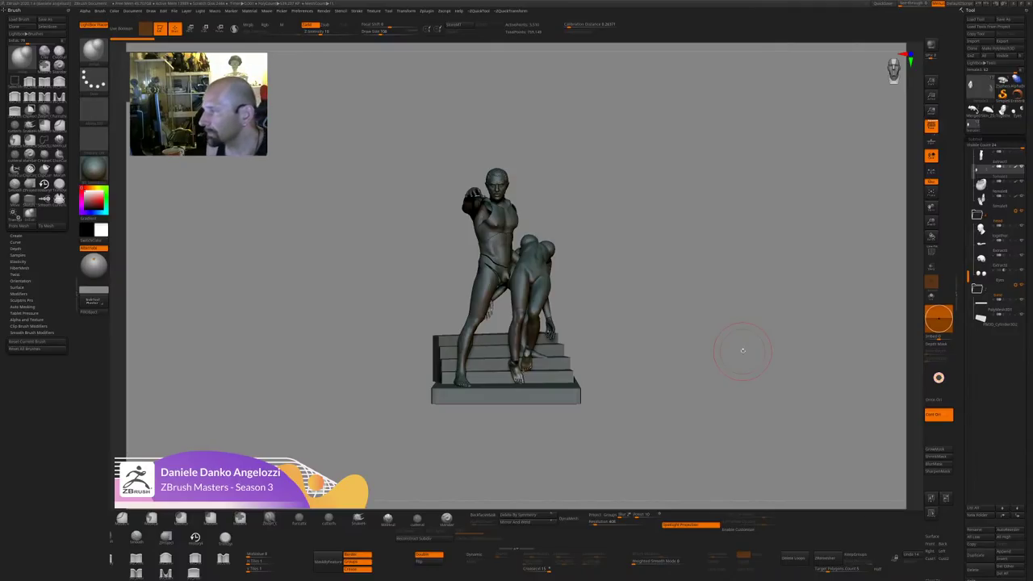
Examine the pose of the undressed man and woman from the front, the side and behind.
left_click_drag(742, 351, 682, 372)
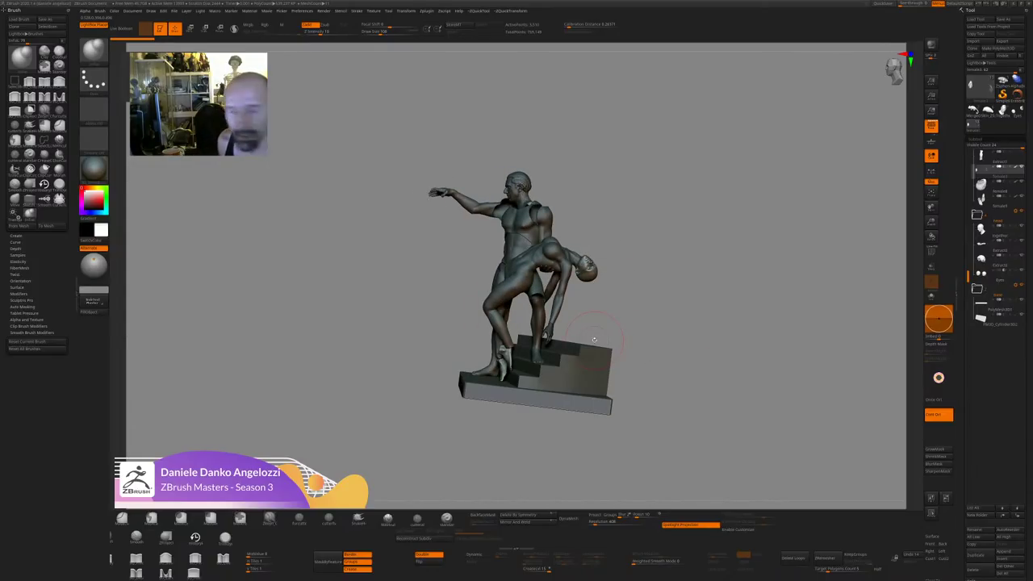
left_click_drag(594, 340, 587, 276)
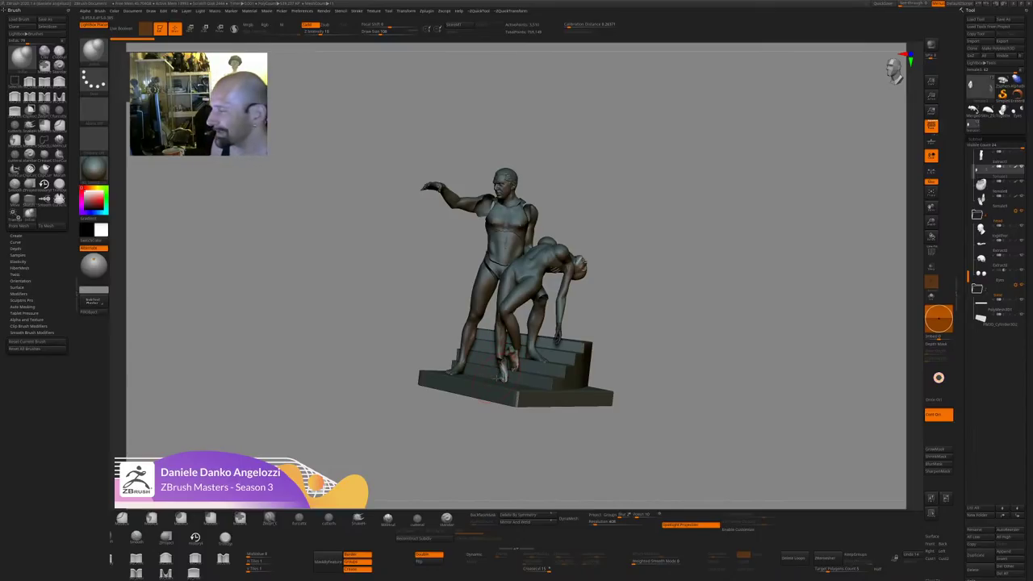
mouse_move(695, 386)
left_mouse_down()
mouse_move(646, 383)
mouse_move(667, 323)
mouse_move(601, 319)
left_mouse_up()
left_click_drag(694, 323, 682, 307)
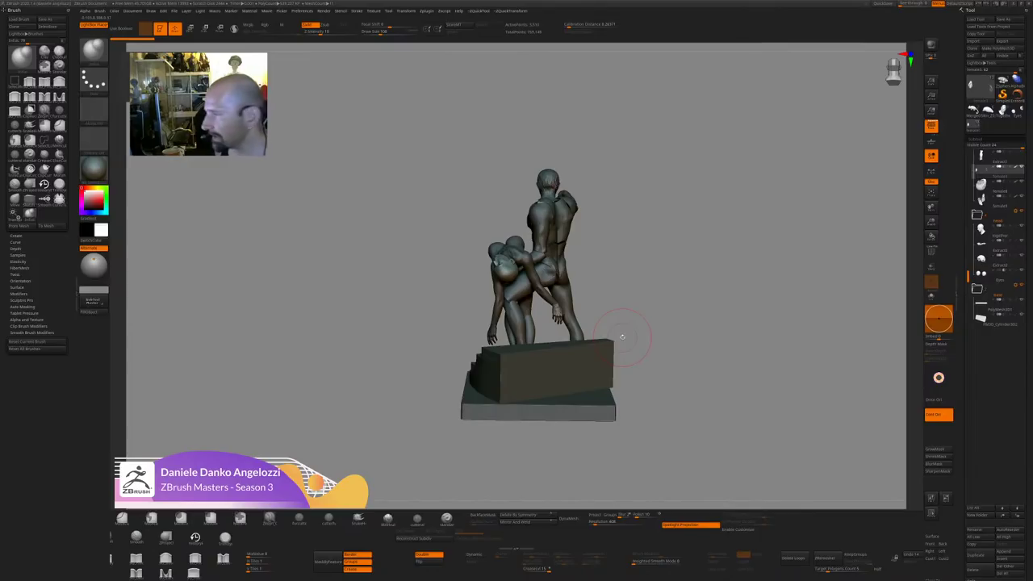
mouse_move(622, 337)
left_mouse_down()
mouse_move(730, 323)
mouse_move(733, 345)
left_mouse_up()
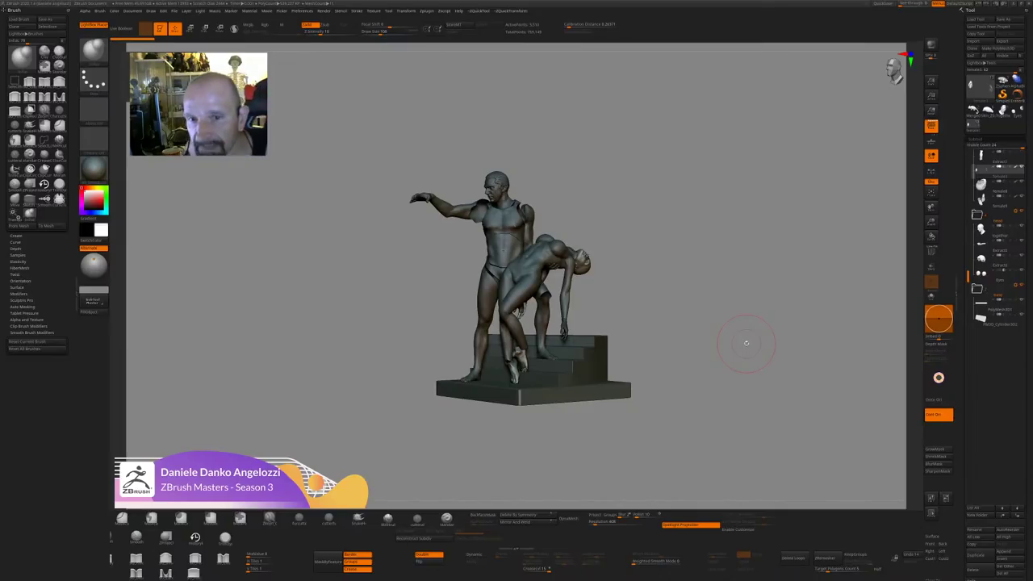
mouse_move(767, 311)
left_mouse_down()
mouse_move(775, 295)
mouse_move(756, 321)
left_mouse_up()
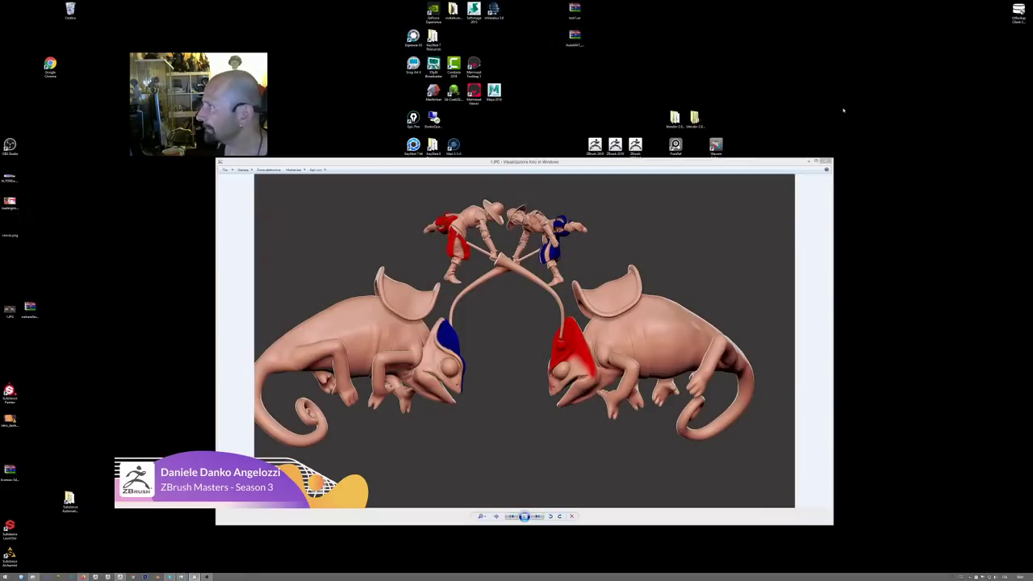
Move the chameleon render's viewer window aside, show the broken keyboard photo in the image viewer and close it.
left_click_drag(653, 161, 687, 457)
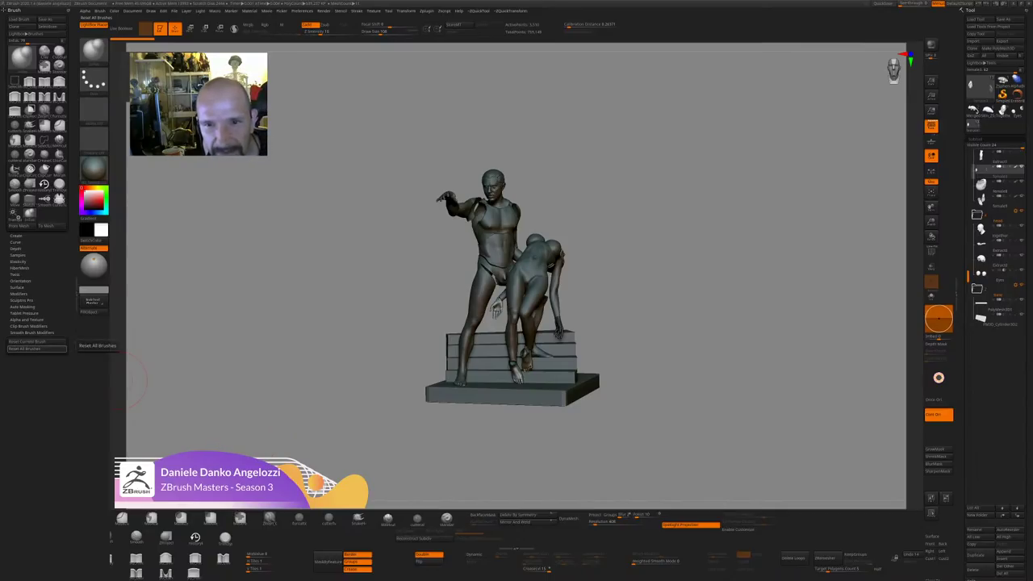
key("alt+Tab")
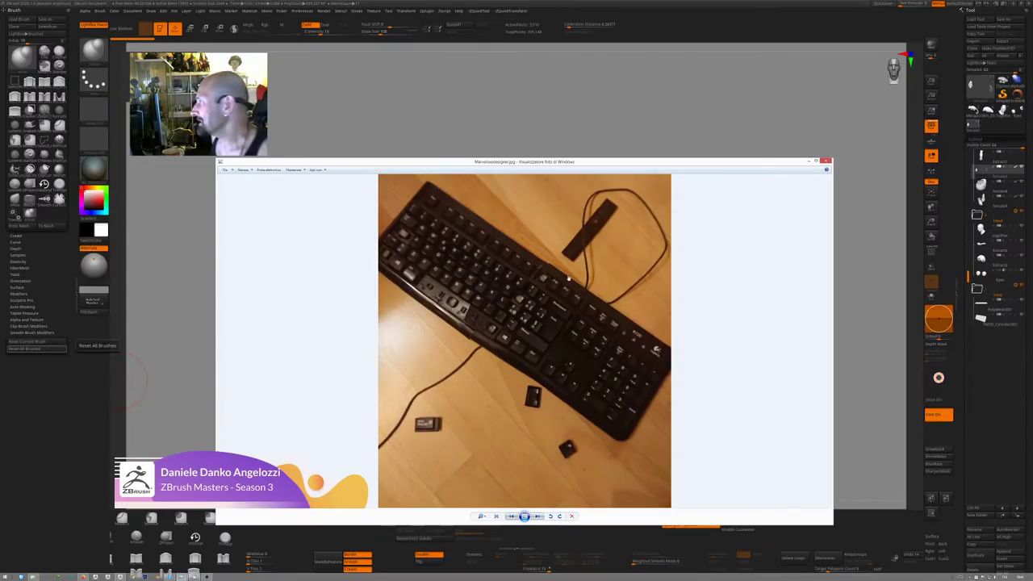
left_click(826, 162)
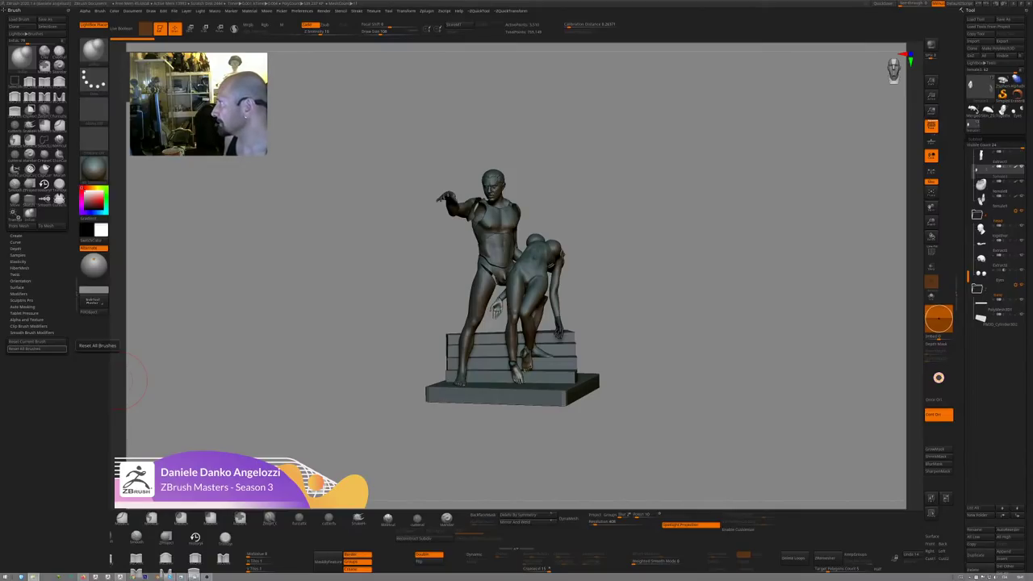
Switch to the finished vampire statue tool and examine it from the side and front.
left_click(980, 87)
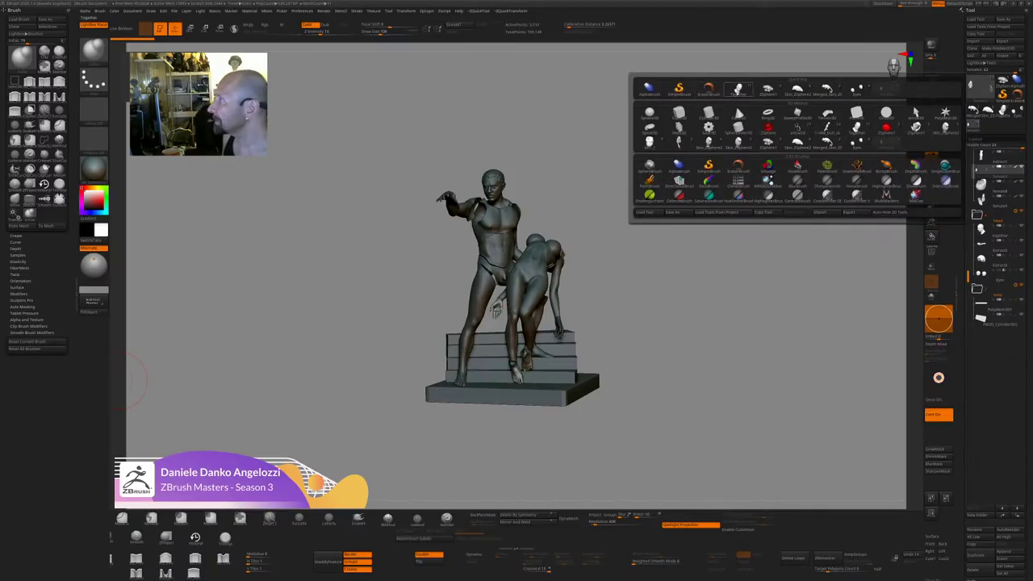
left_click(709, 134)
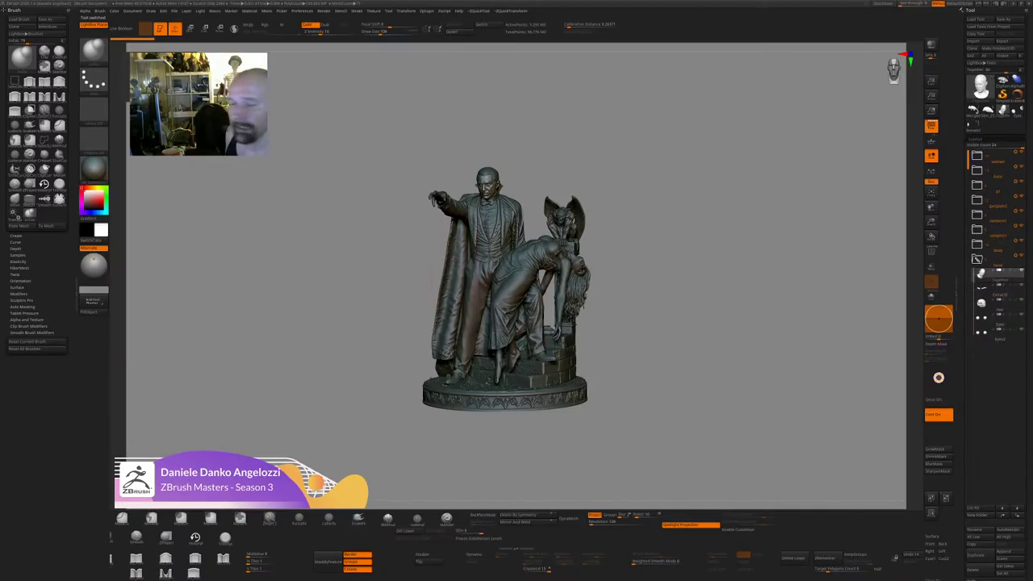
mouse_move(409, 260)
left_mouse_down()
mouse_move(415, 272)
mouse_move(516, 275)
left_mouse_up()
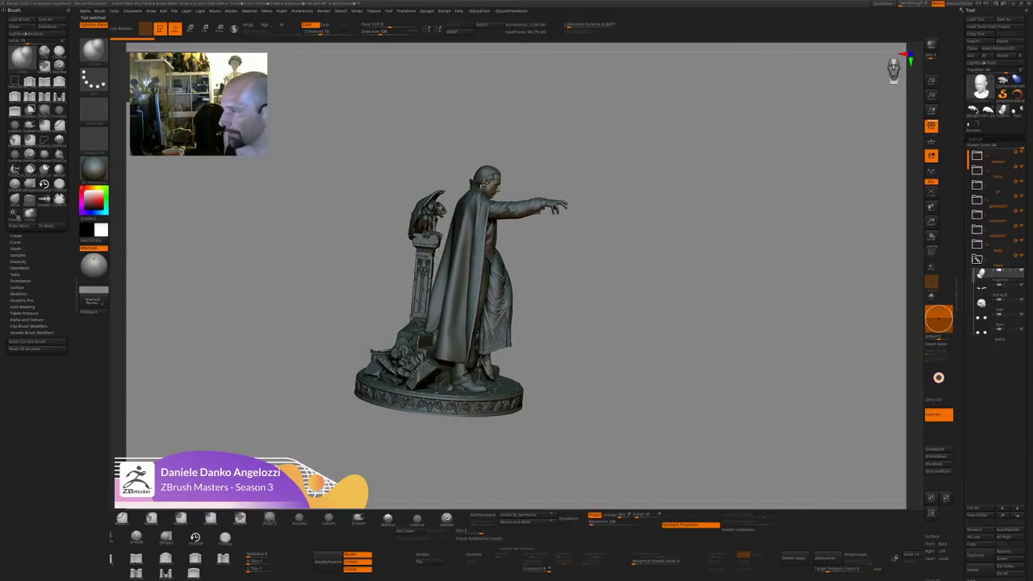
left_click_drag(681, 285, 681, 285)
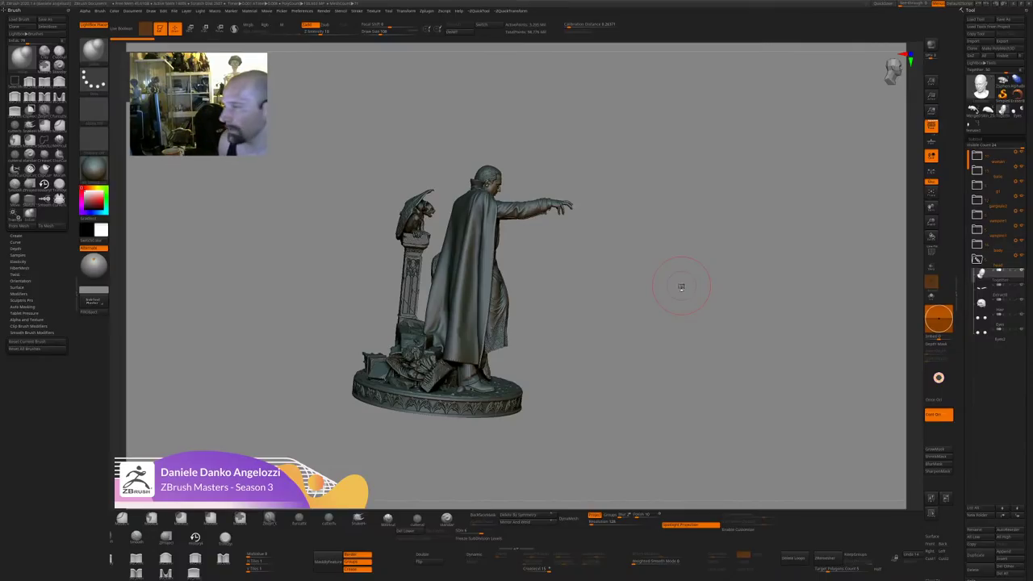
left_click_drag(673, 282, 653, 274)
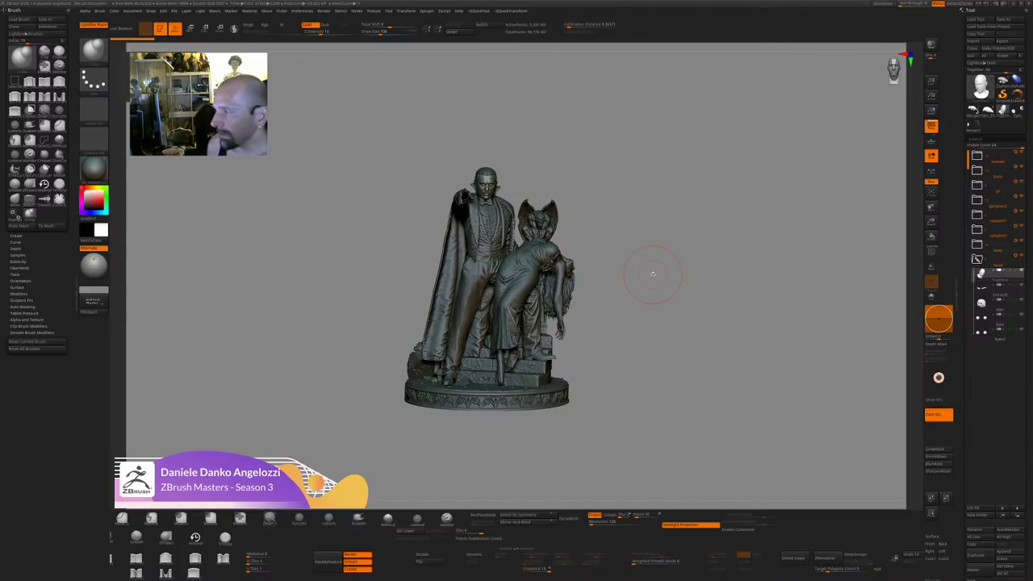
left_click_drag(671, 299, 635, 289)
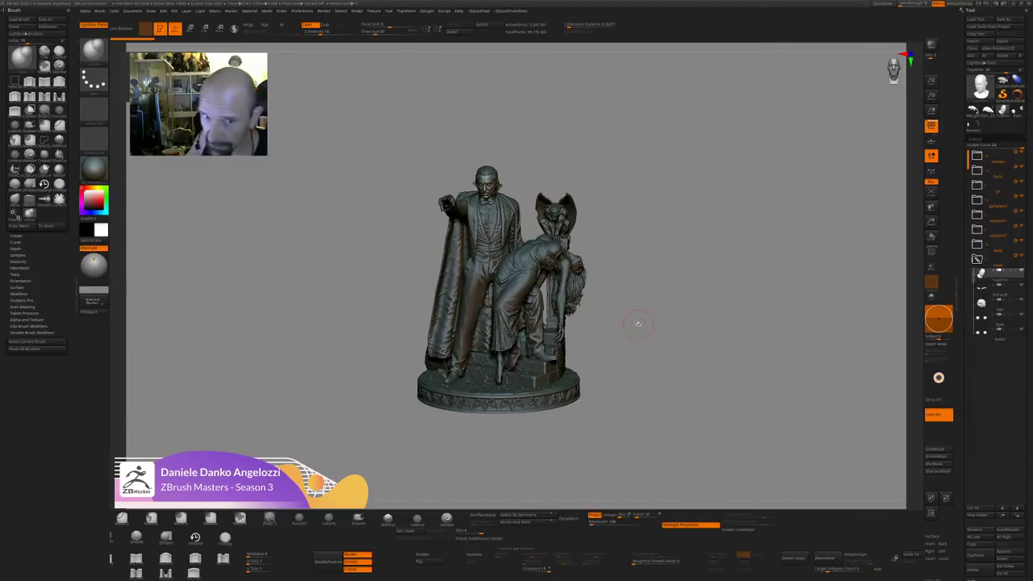
left_click_drag(645, 320, 641, 328)
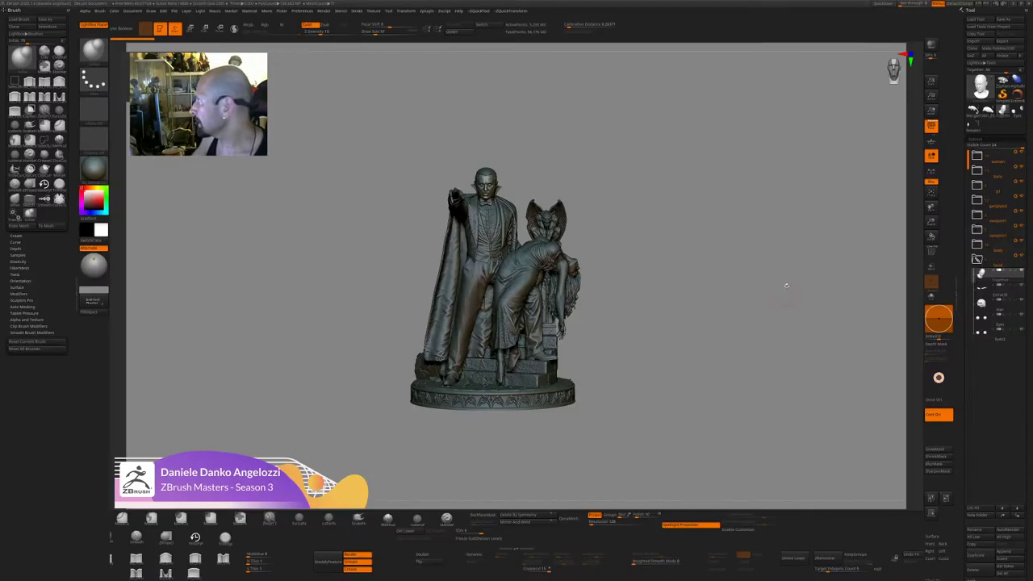
Return to the undressed blockout tool and select the woman's body subtool, framed from the side.
left_click(974, 126)
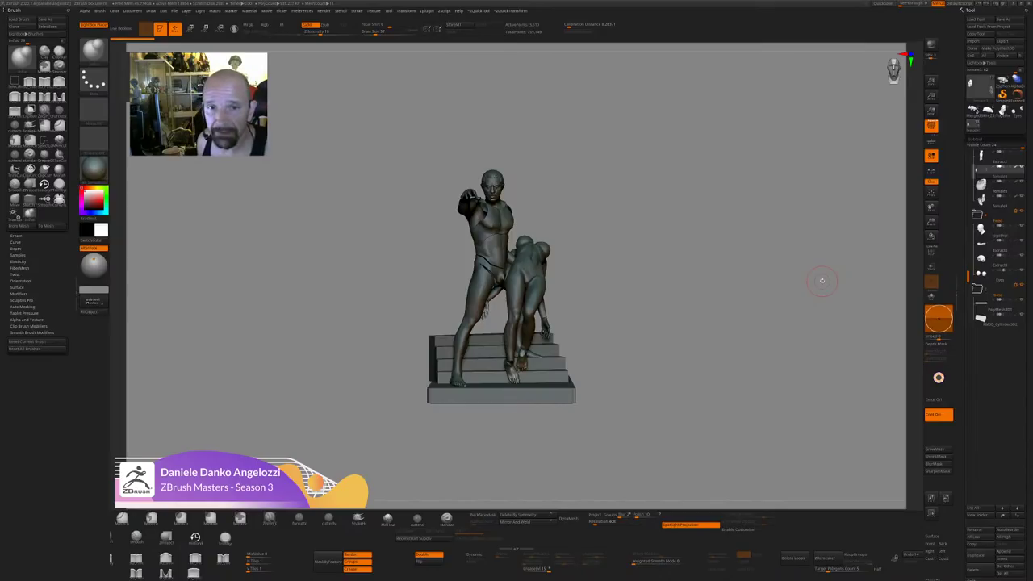
left_click_drag(632, 302, 631, 329)
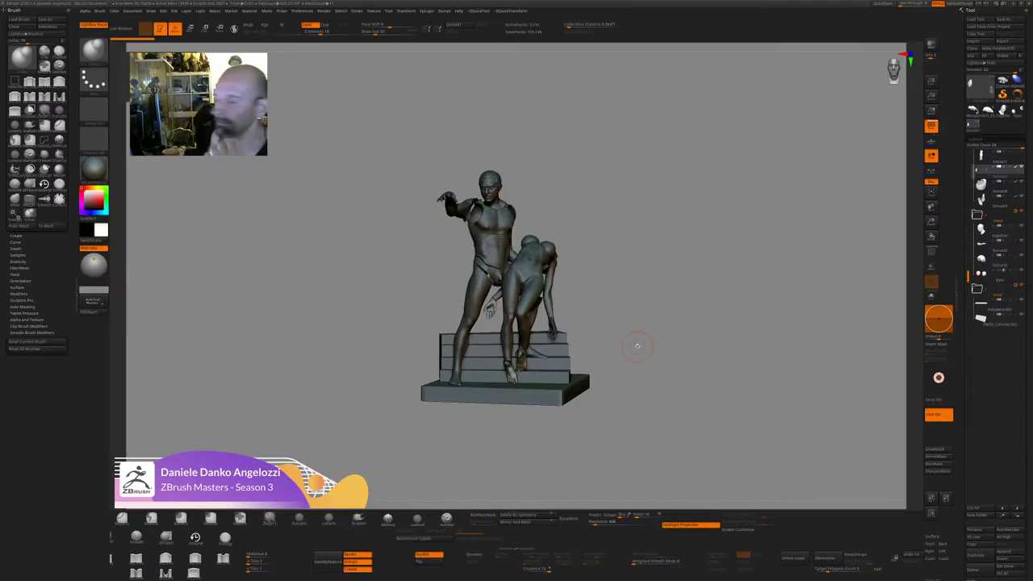
left_click_drag(636, 345, 680, 396)
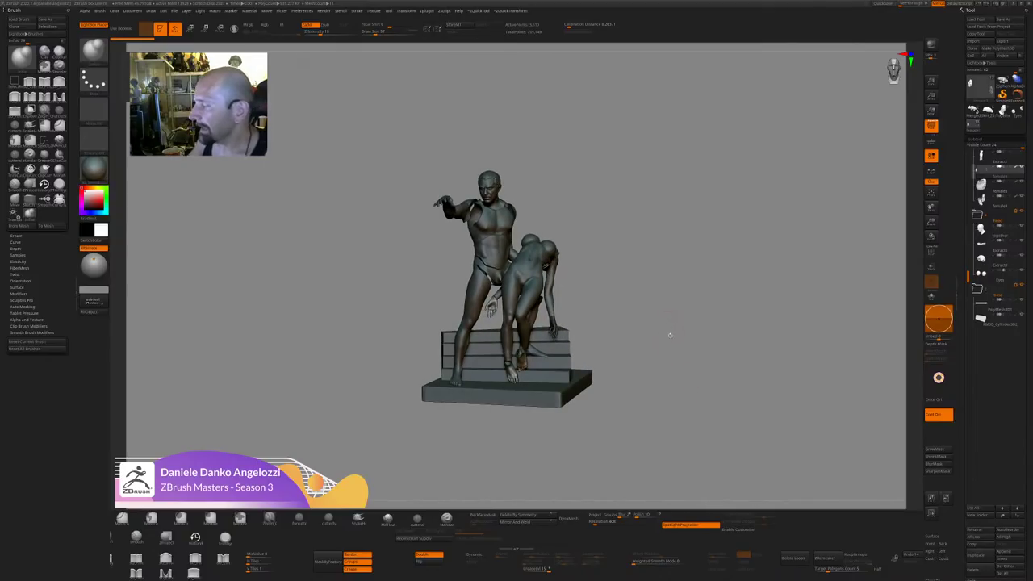
key("f")
left_click_drag(665, 343, 646, 341)
left_click(550, 260, "alt")
left_click_drag(630, 264, 565, 275)
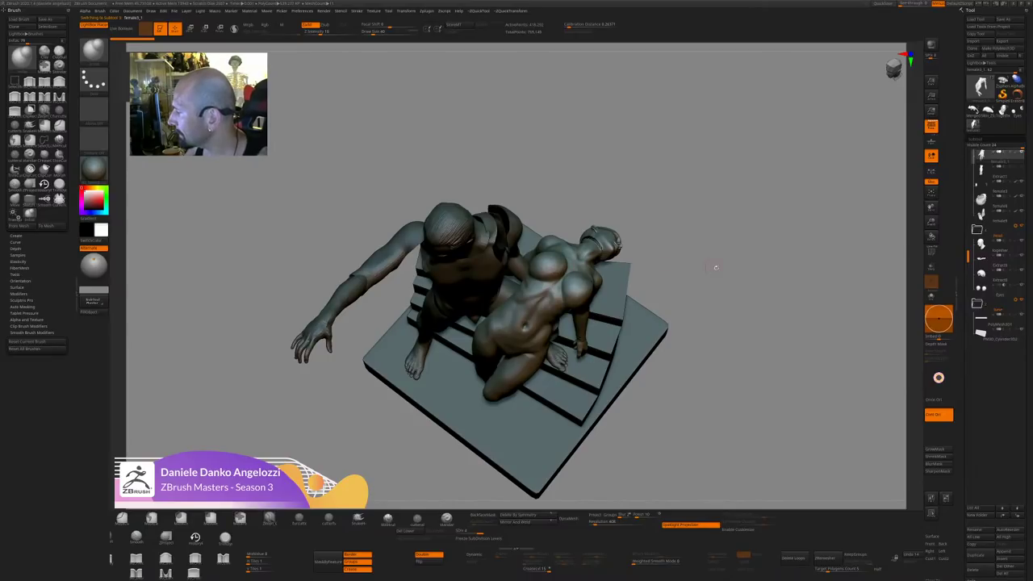
left_click_drag(715, 267, 708, 230)
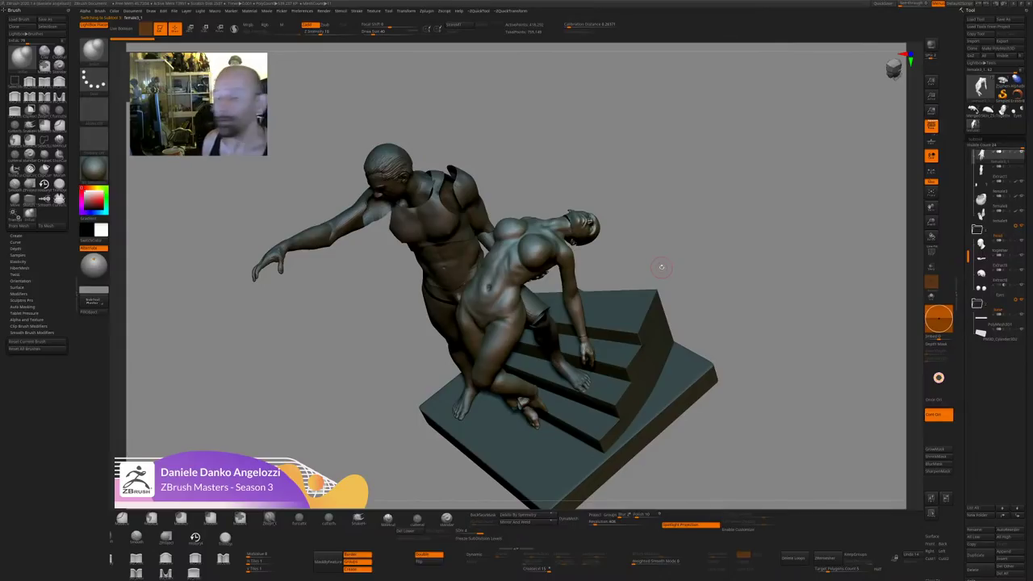
mouse_move(642, 243)
left_mouse_down()
mouse_move(678, 214)
mouse_move(618, 300)
left_mouse_up()
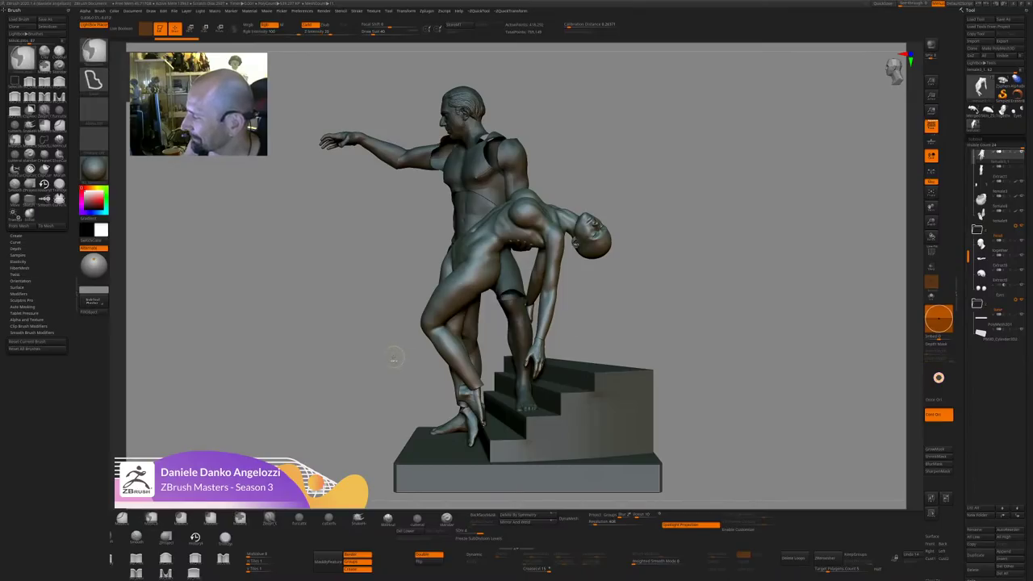
Lasso-mask the woman's hips and thighs, and choose the maskfat brush for masking at a smaller draw size.
mouse_move(437, 369)
left_mouse_down("ctrl")
mouse_move(526, 243)
mouse_move(535, 219)
mouse_move(518, 184)
mouse_move(402, 311)
left_mouse_up("ctrl")
left_click_drag(674, 291, 624, 318)
key("b")
key("m")
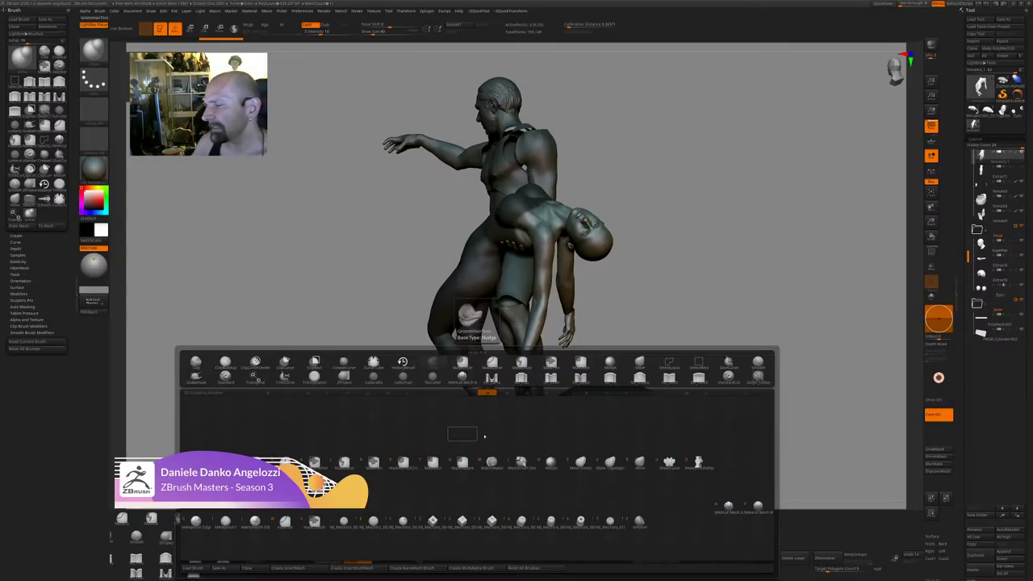
left_click(492, 378)
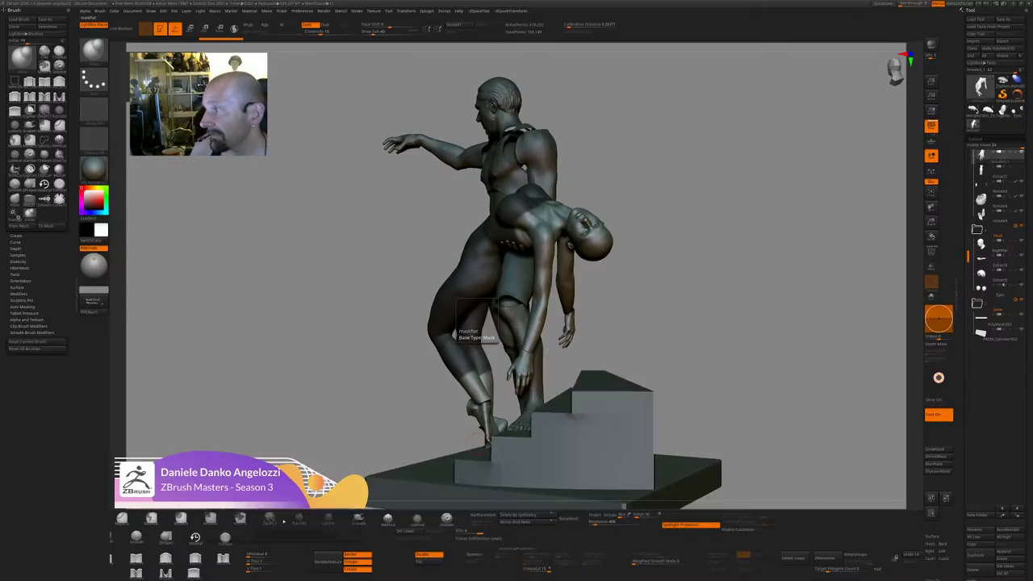
left_click(304, 534)
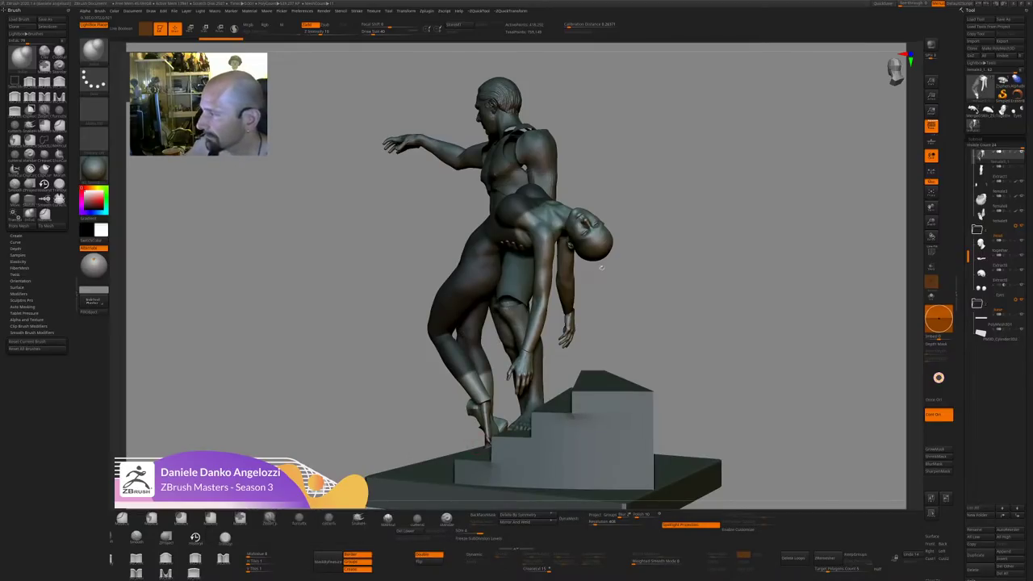
key("[")
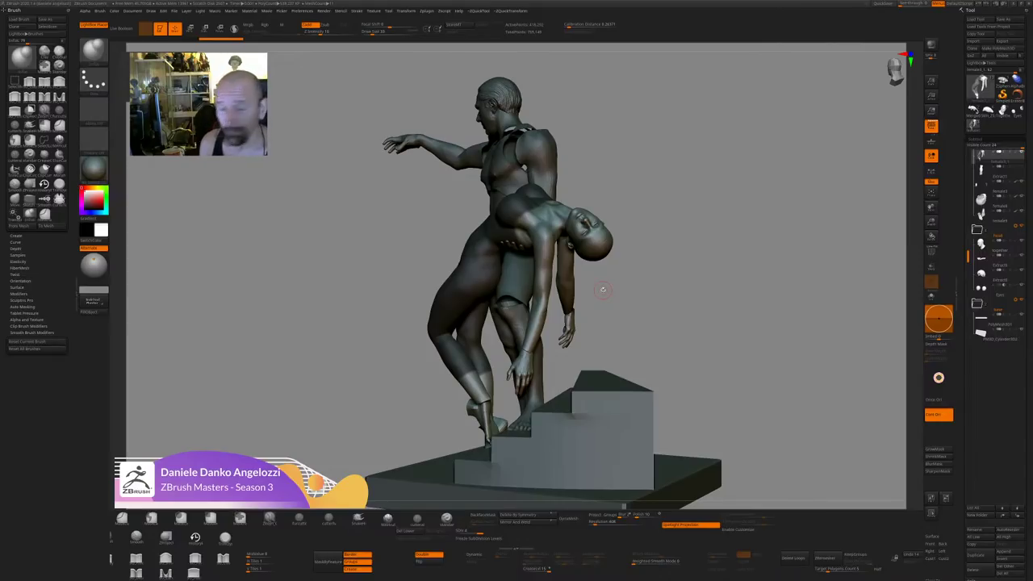
Paint a mask over the woman's chest and upper torso, working around from the side to the back.
left_click_drag(518, 205, 539, 218, "ctrl")
left_click_drag(637, 274, 565, 297)
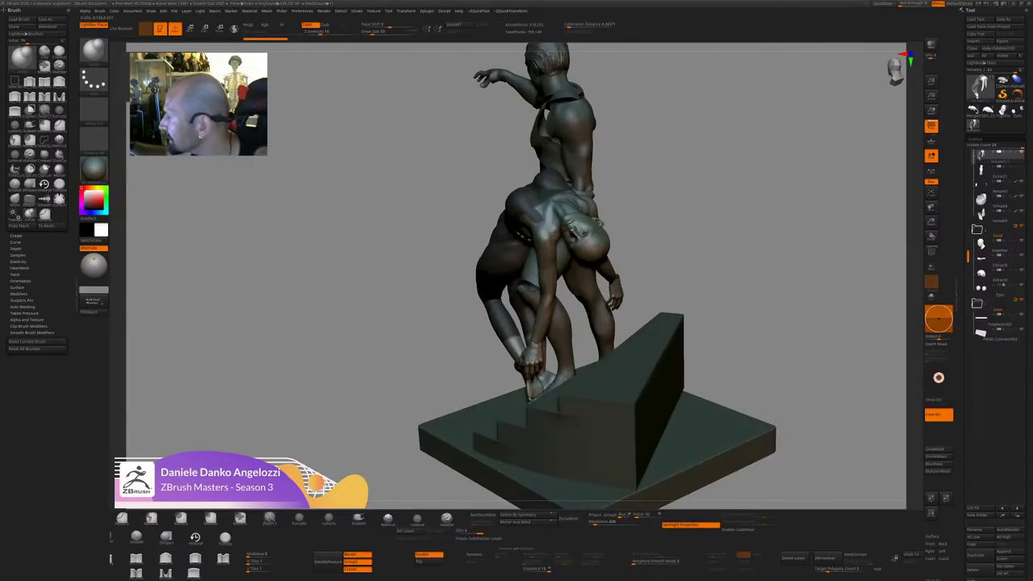
right_click_drag(540, 161, 557, 189)
left_click_drag(807, 194, 791, 65)
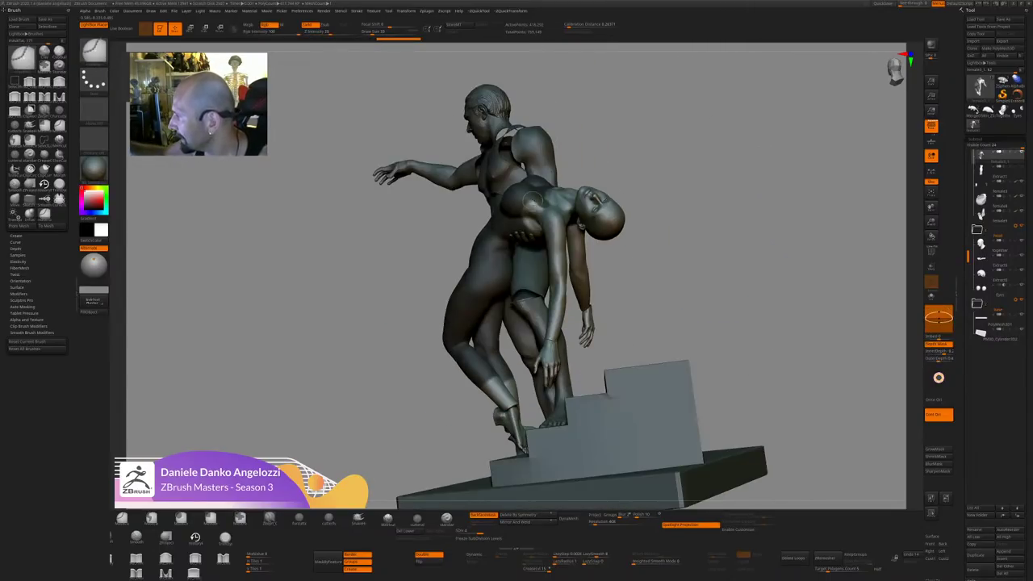
mouse_move(674, 167)
left_mouse_down()
mouse_move(605, 155)
mouse_move(623, 147)
left_mouse_up()
left_click_drag(539, 199, 544, 222)
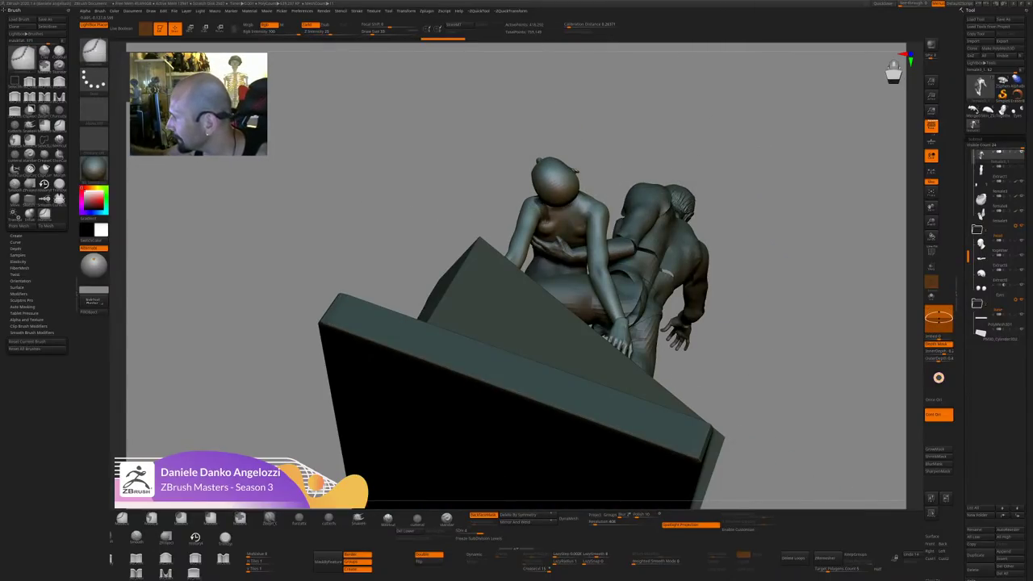
left_click_drag(654, 155, 763, 212)
left_click_drag(714, 171, 557, 210)
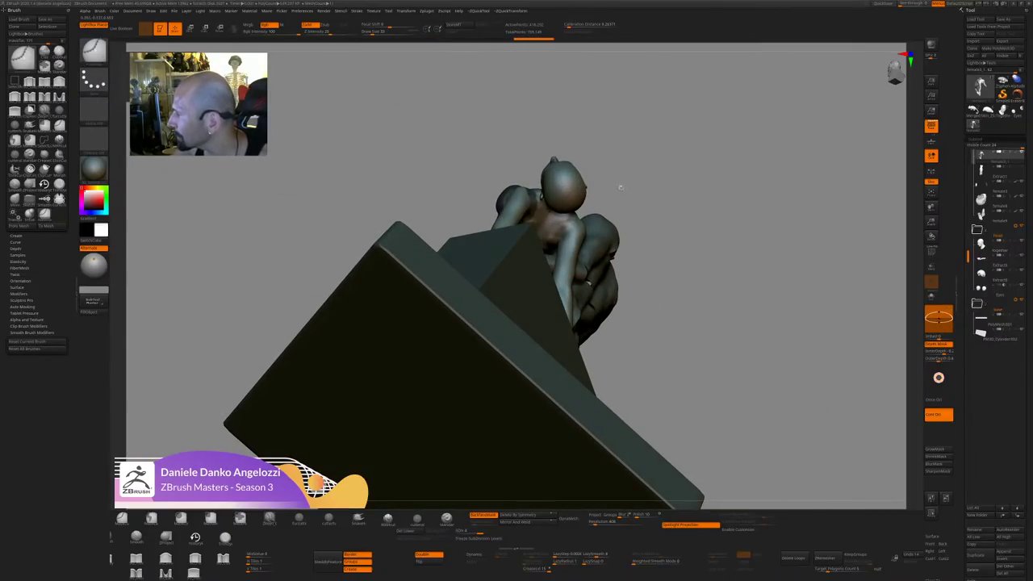
mouse_move(618, 185)
left_mouse_down()
mouse_move(524, 228)
mouse_move(533, 238)
left_mouse_up()
Isolate the woman's body subtool in Solo mode with transparency switched off, showing its back.
key("b")
key("i")
key("n")
left_click(930, 268)
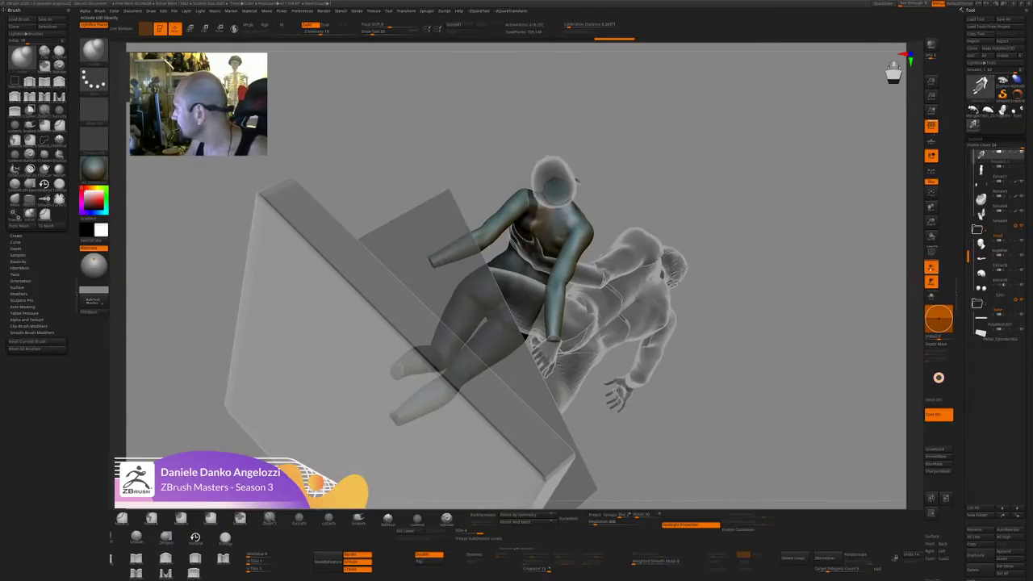
left_click(930, 267)
left_click(931, 296)
mouse_move(894, 306)
left_mouse_down()
mouse_move(839, 337)
mouse_move(837, 375)
left_mouse_up()
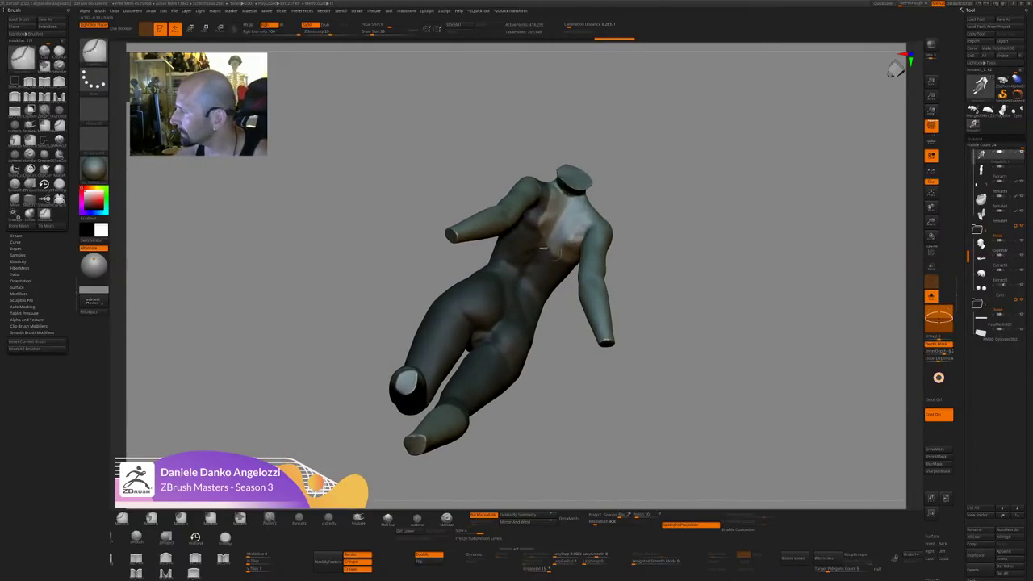
Continue the mask around the side and back of the isolated torso, up to the shoulder blades.
left_click_drag(671, 212, 675, 184)
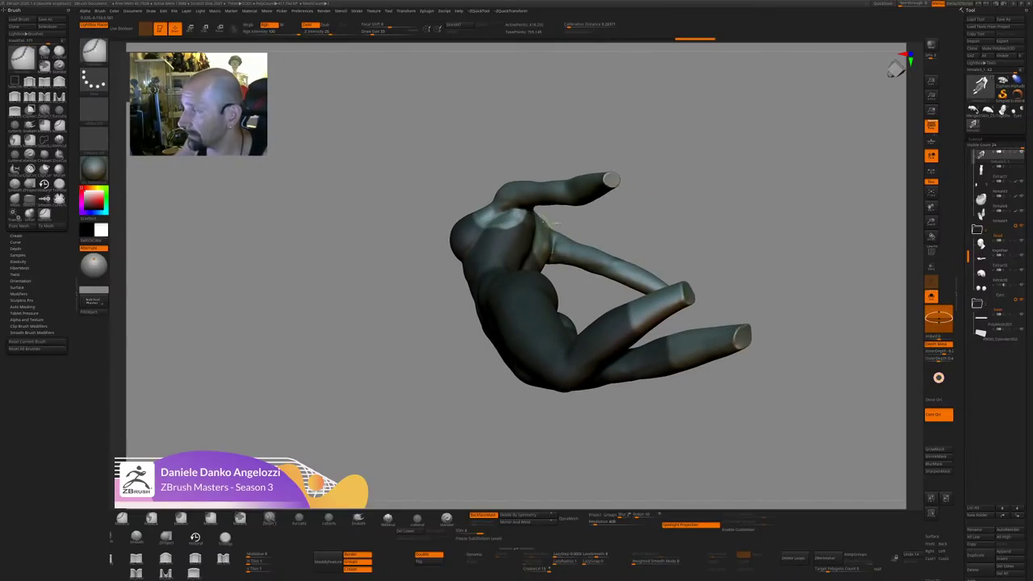
right_click_drag(515, 215, 705, 220)
left_click_drag(705, 220, 611, 214)
mouse_move(539, 217)
left_mouse_down("shift")
mouse_move(547, 233)
mouse_move(551, 225)
left_mouse_up("shift")
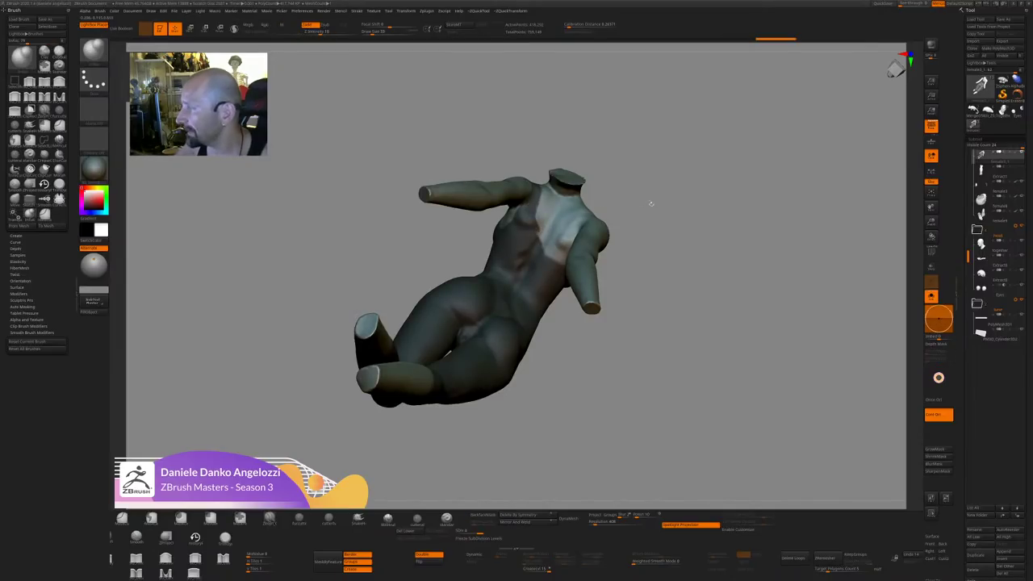
left_click_drag(651, 203, 727, 208)
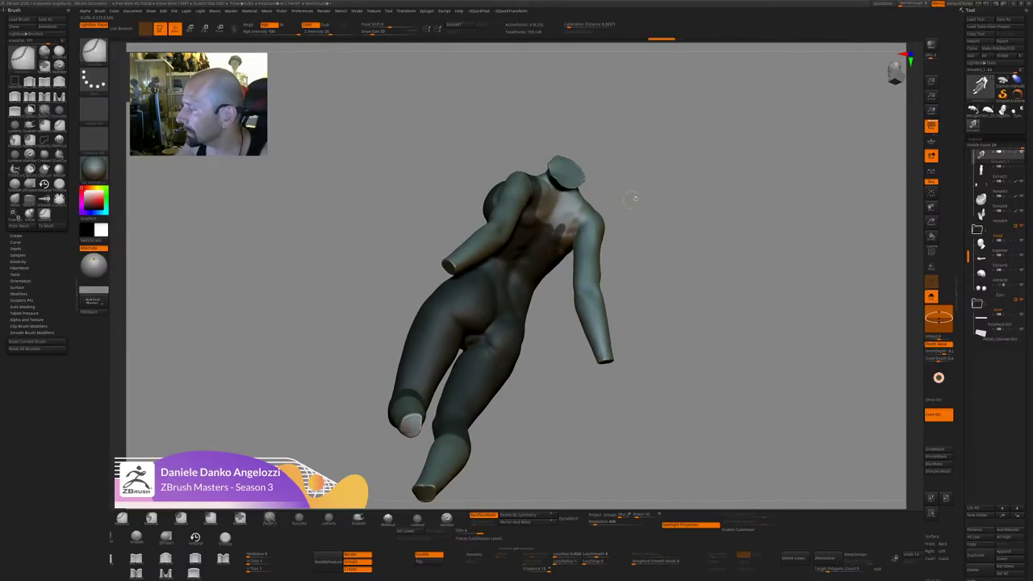
Sculpt the neck and upper chest area of the isolated female body and turn off Solo mode to show the whole figure group.
right_click_drag(548, 255, 650, 249)
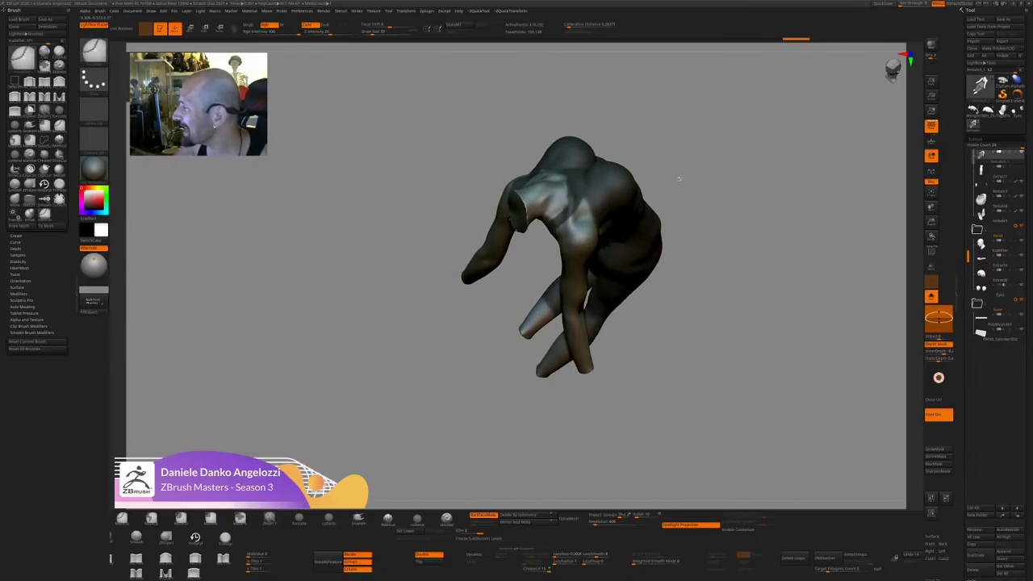
mouse_move(680, 177)
right_mouse_down()
mouse_move(567, 211)
mouse_move(605, 198)
right_mouse_up()
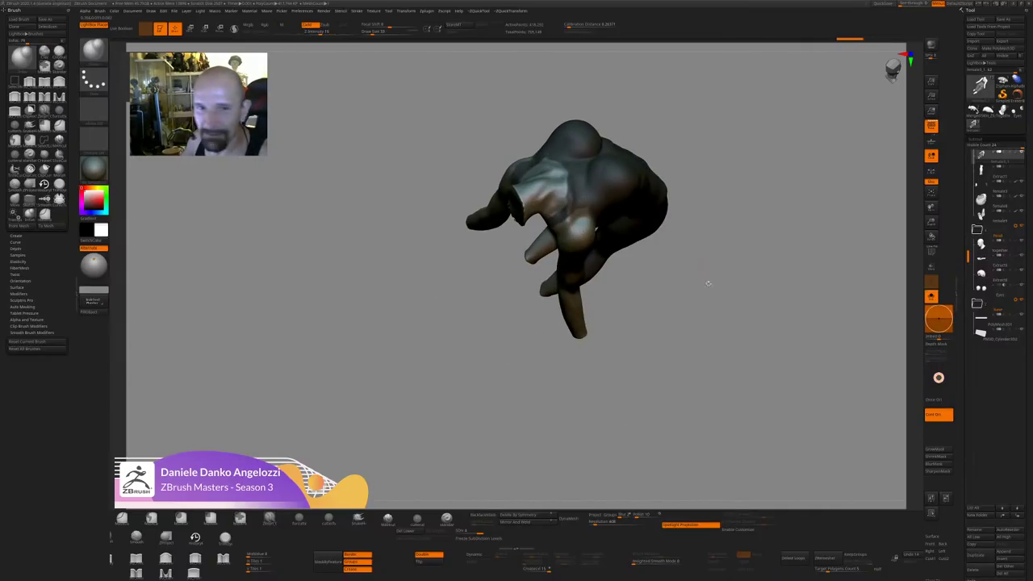
right_click_drag(708, 286, 767, 301)
mouse_move(651, 208)
right_mouse_down()
mouse_move(737, 395)
mouse_move(714, 359)
right_mouse_up()
mouse_move(528, 215)
left_mouse_down("ctrl+alt")
mouse_move(575, 215)
mouse_move(552, 229)
mouse_move(574, 225)
mouse_move(560, 234)
left_mouse_up("ctrl+alt")
right_click_drag(598, 276, 593, 182)
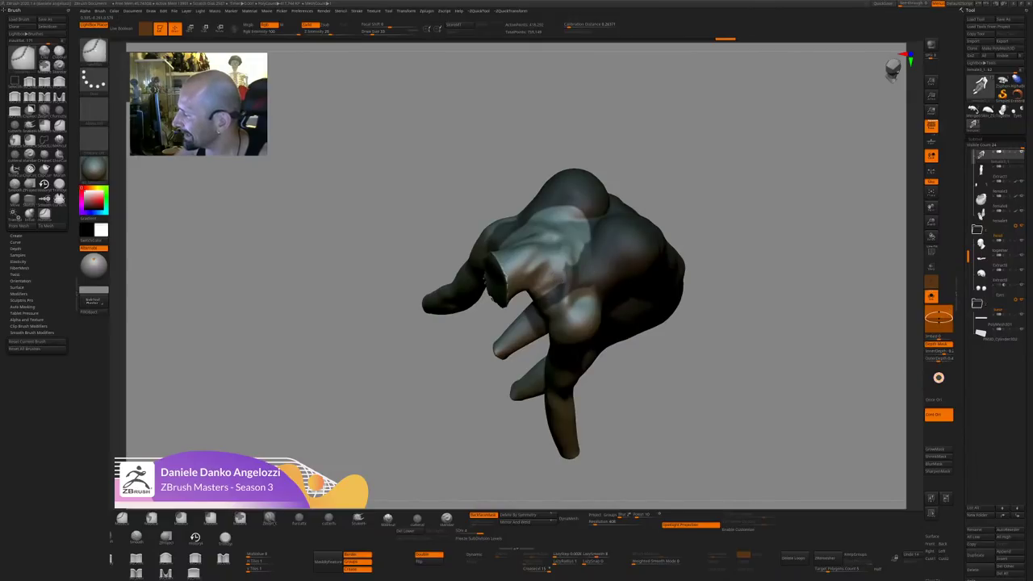
left_click_drag(563, 263, 598, 243)
left_click_drag(718, 376, 691, 384, "alt")
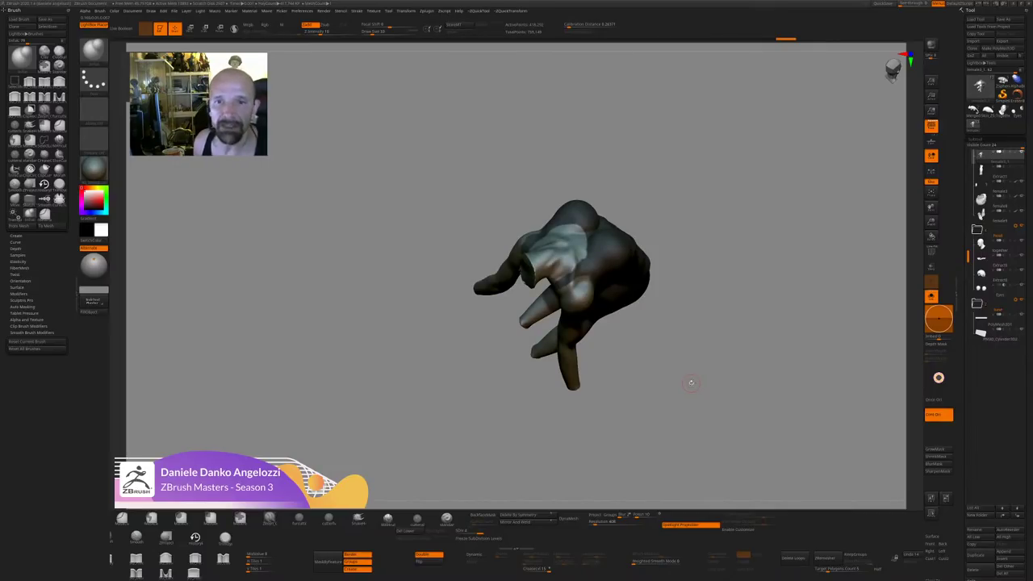
left_click(931, 297)
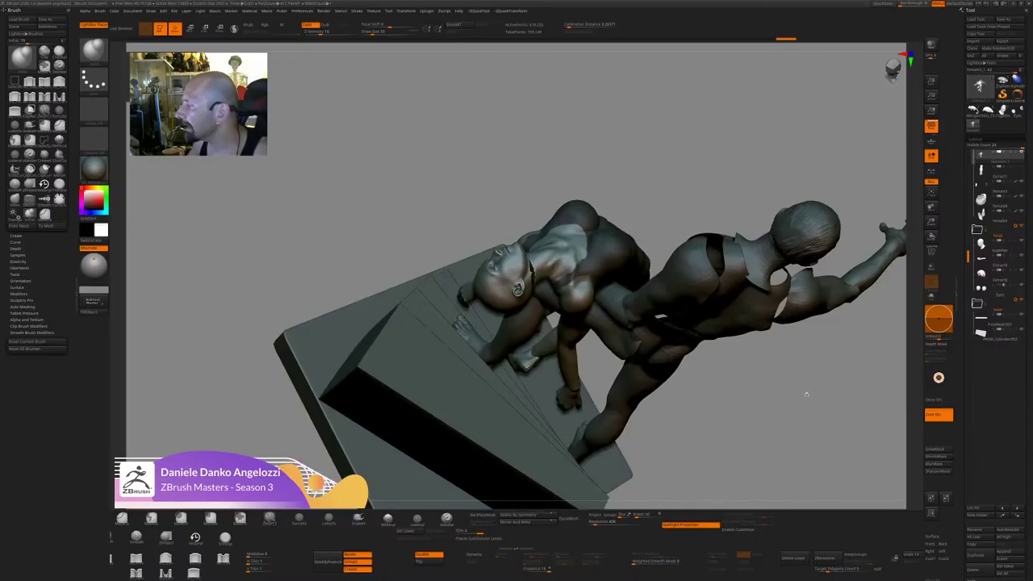
mouse_move(804, 393)
left_mouse_down("alt")
mouse_move(786, 380)
mouse_move(782, 409)
mouse_move(821, 296)
mouse_move(754, 290)
left_mouse_up("alt")
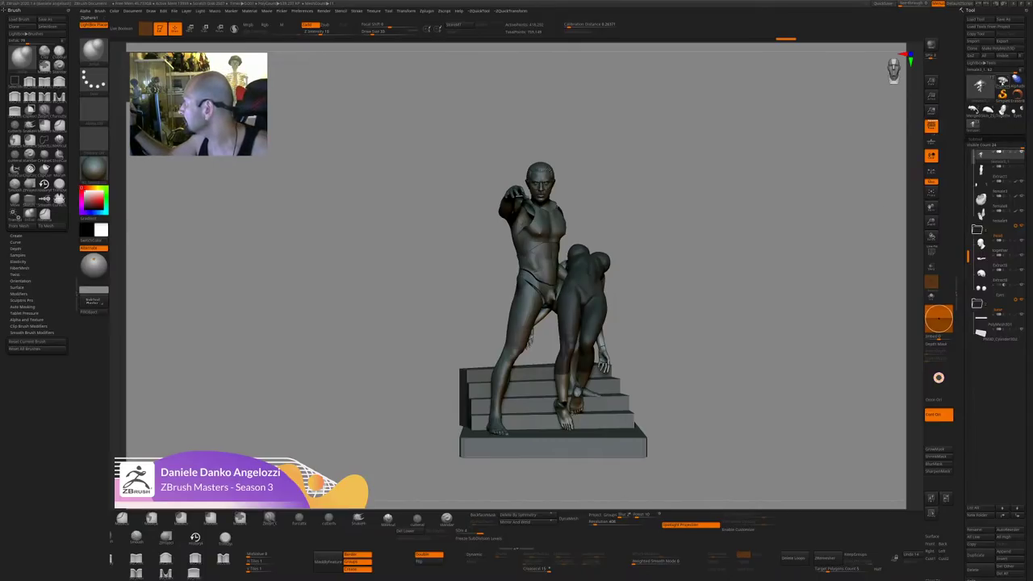
Load the finished vampire statue for comparison and return to the rough posed figures on the stairs.
left_click(1002, 112)
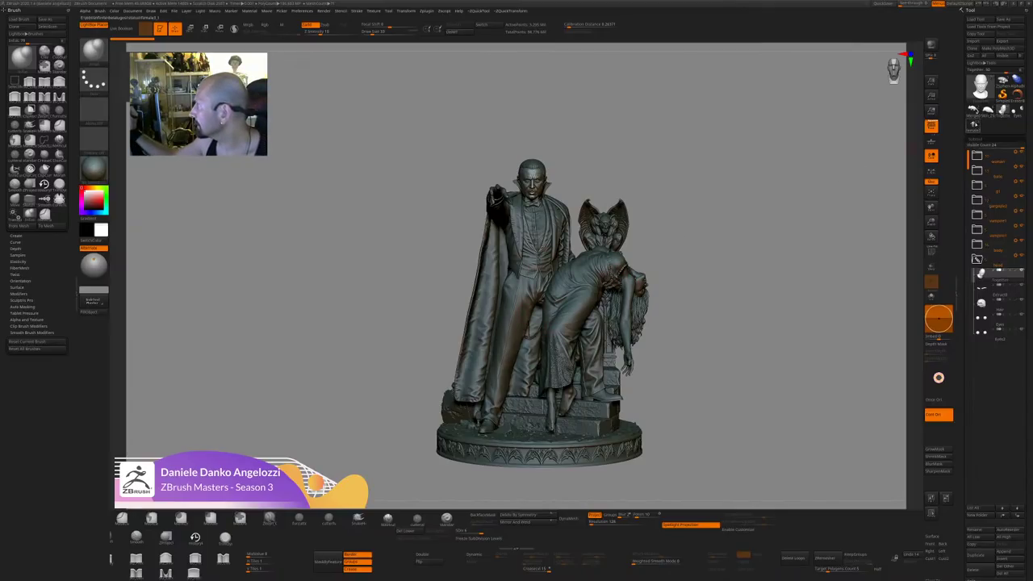
mouse_move(981, 109)
left_click(1017, 111)
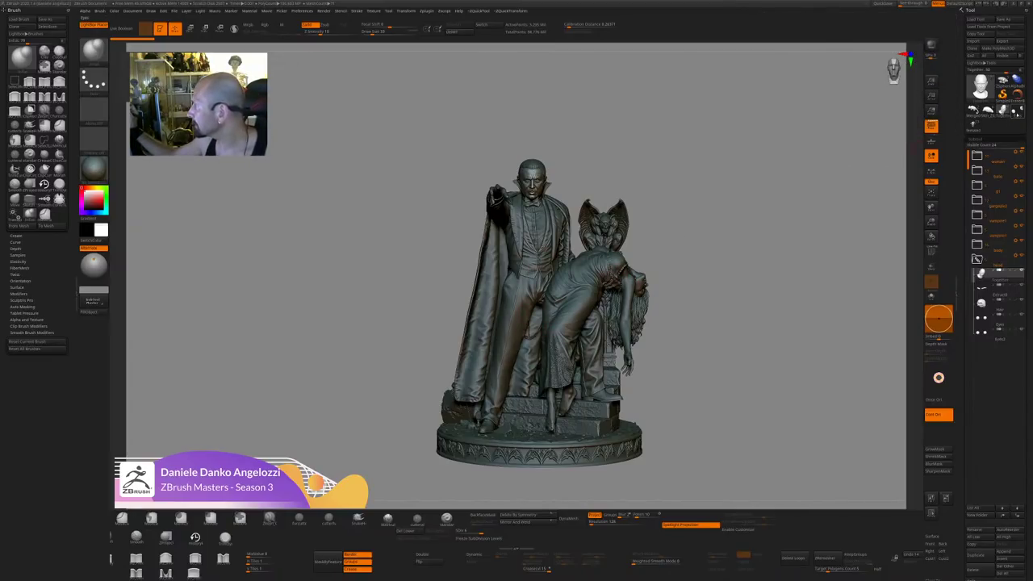
left_click(975, 125)
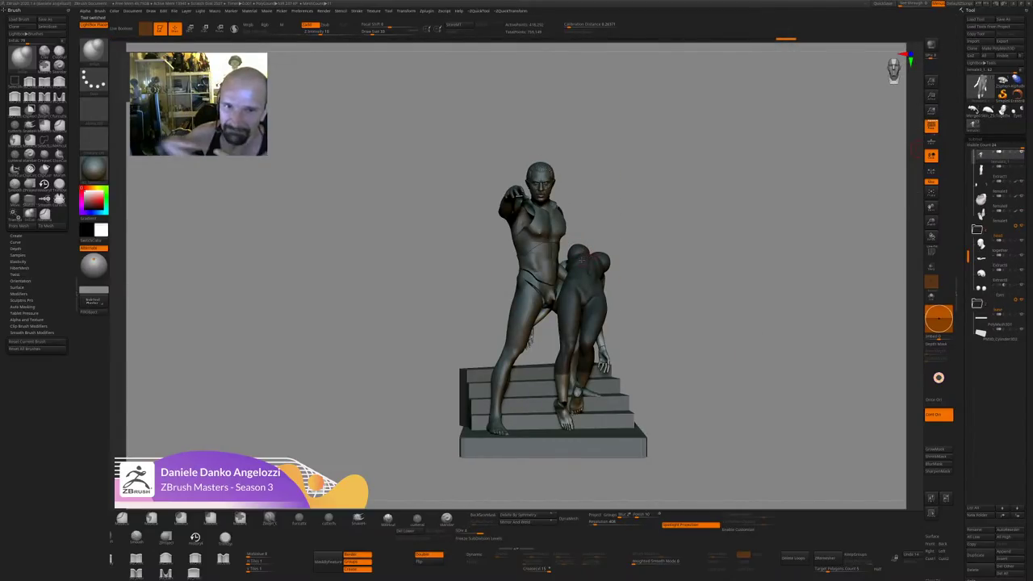
Examine the composition of the rough posed figures from the front, the side and directly above.
left_click_drag(702, 335, 645, 440)
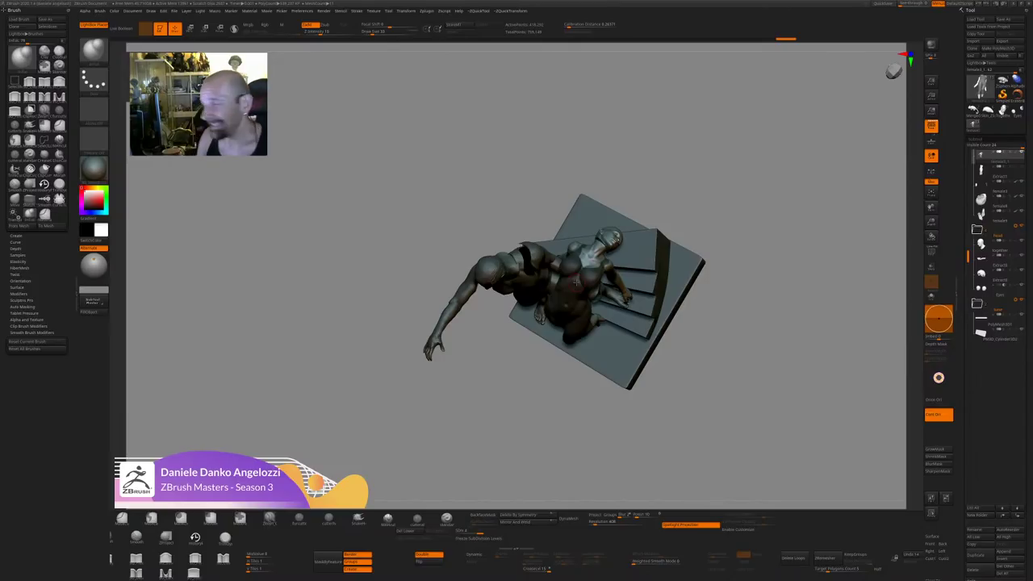
left_click_drag(773, 253, 759, 263)
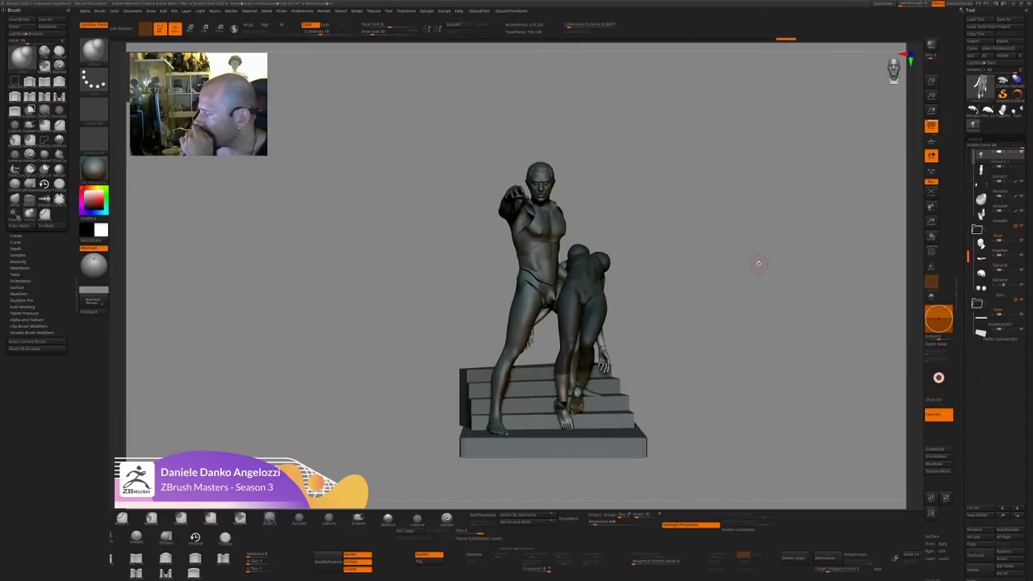
left_click_drag(756, 260, 639, 330)
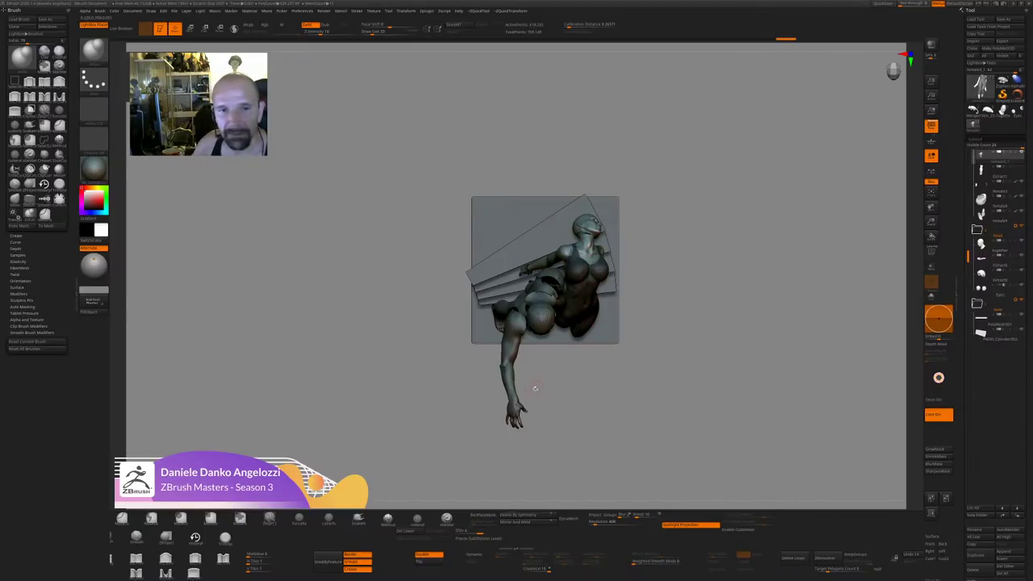
mouse_move(556, 374)
left_mouse_down()
mouse_move(630, 341)
mouse_move(557, 357)
left_mouse_up()
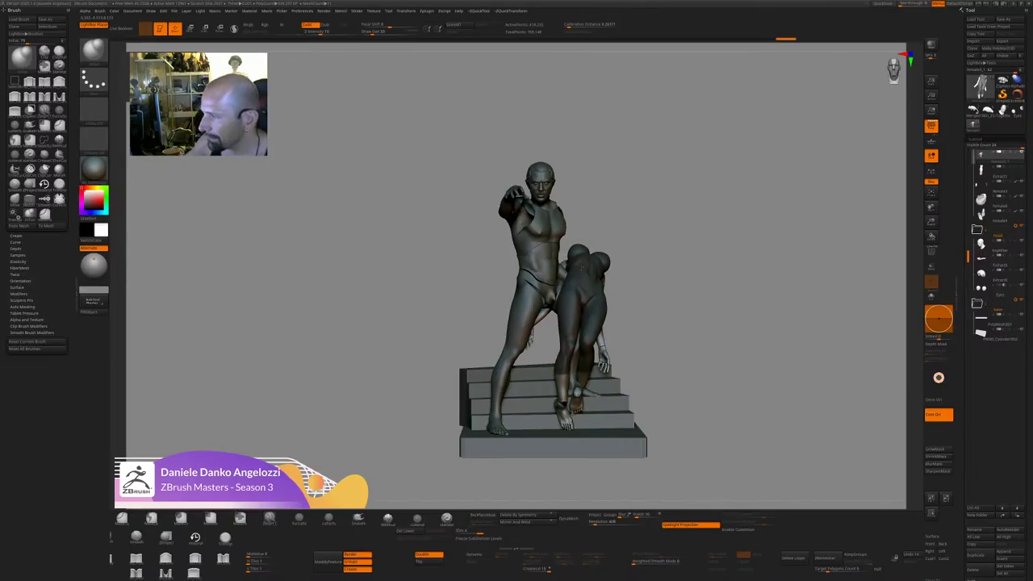
right_click_drag(583, 267, 506, 270)
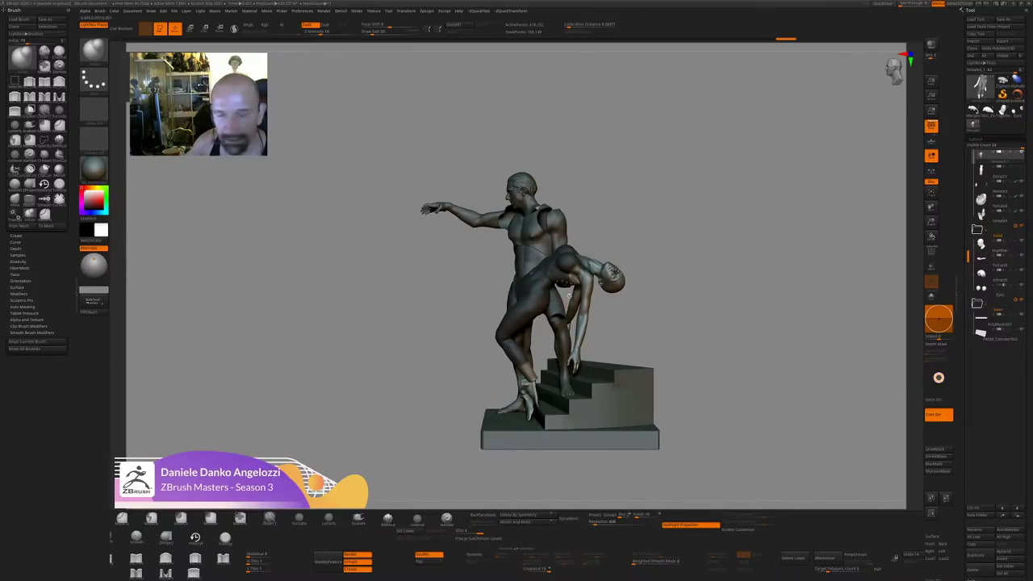
left_click_drag(696, 301, 703, 377, "shift")
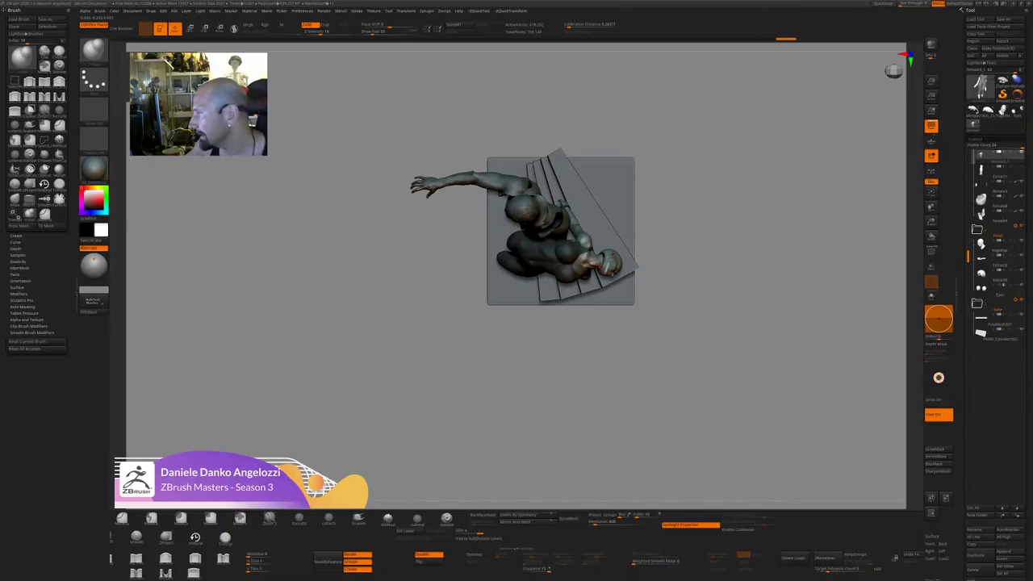
mouse_move(712, 339)
left_mouse_down()
mouse_move(752, 258)
mouse_move(854, 226)
left_mouse_up()
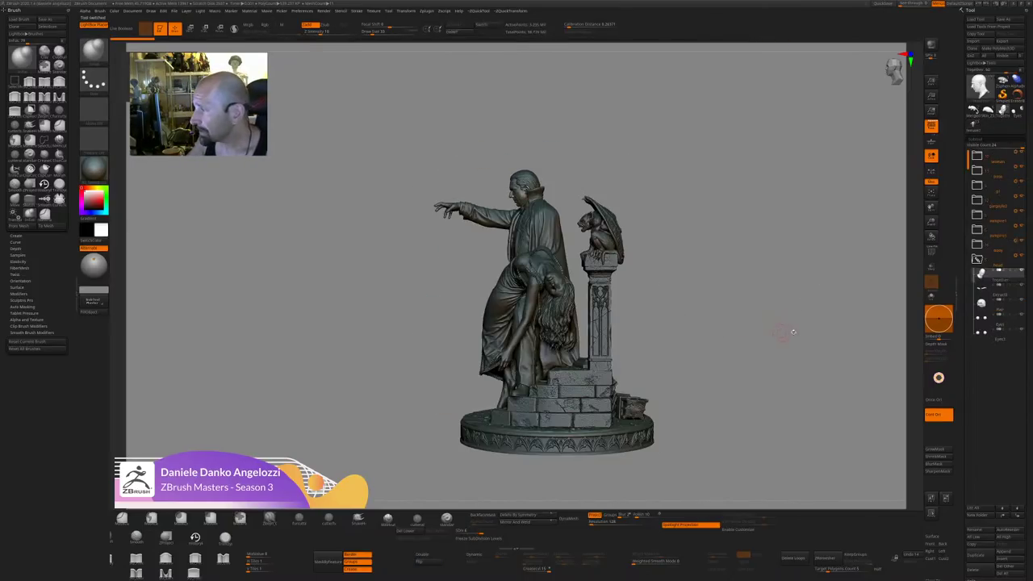
Examine the finished vampire statue from the front and side, including a closer view of both figures.
mouse_move(793, 331)
left_mouse_down()
mouse_move(808, 330)
mouse_move(731, 431)
left_mouse_up()
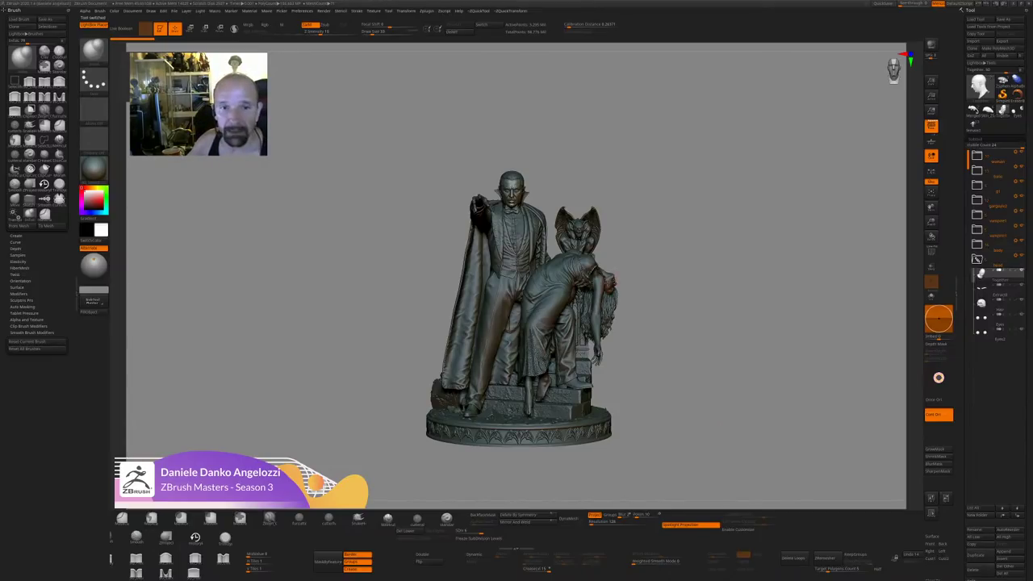
left_click_drag(699, 376, 744, 370)
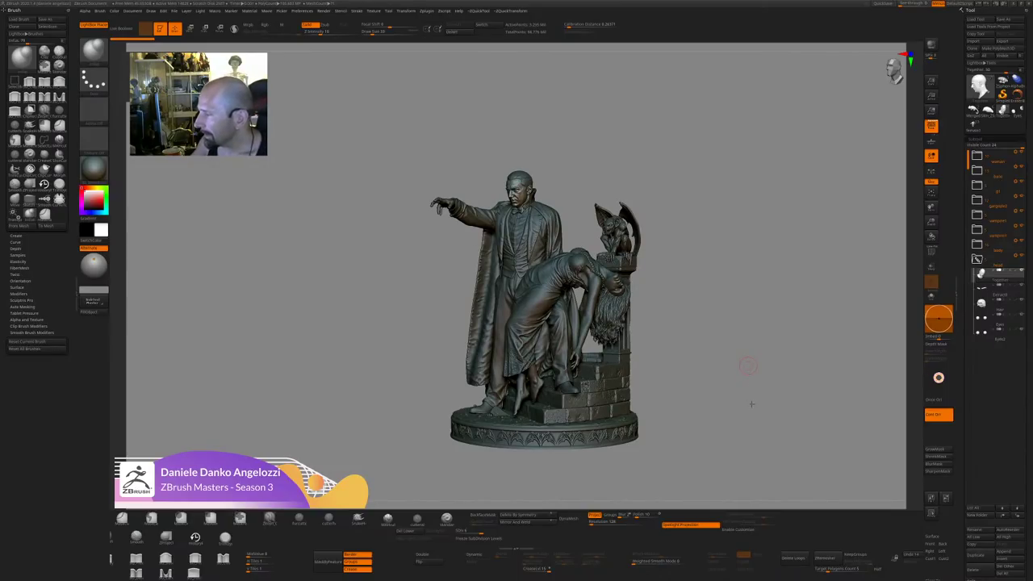
left_click_drag(803, 395, 795, 316, "alt")
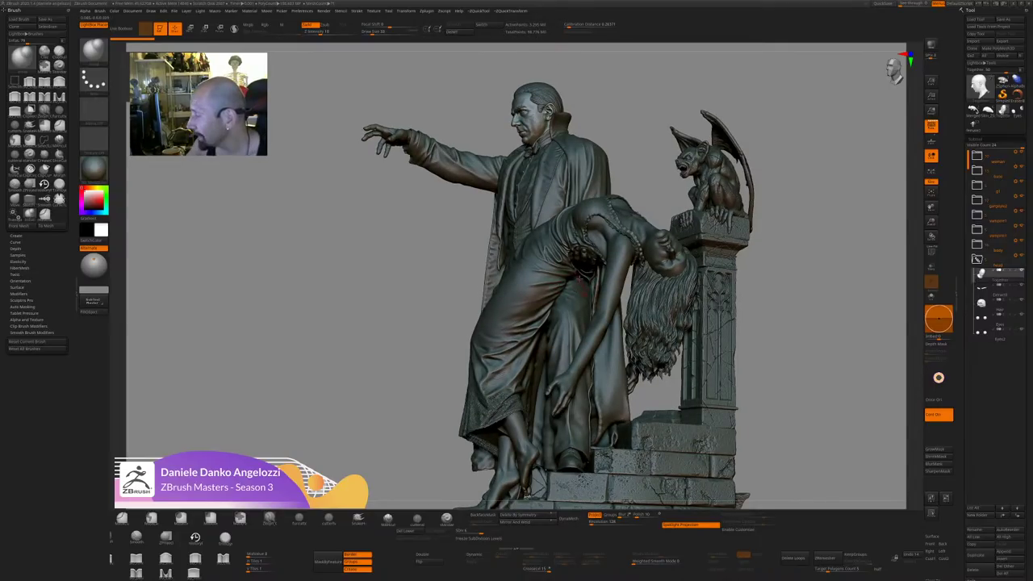
left_click_drag(817, 317, 807, 290)
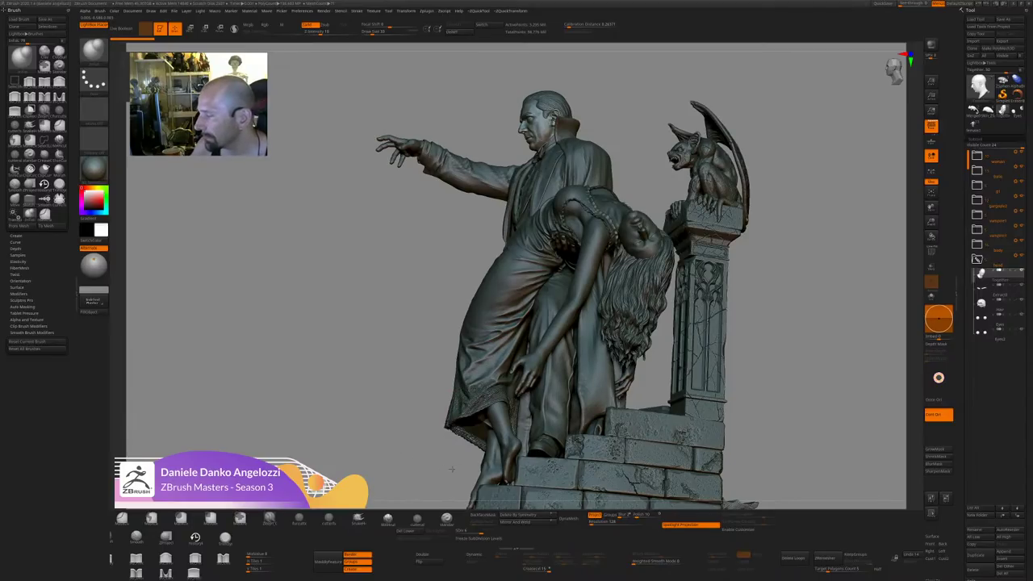
left_click_drag(452, 469, 539, 437)
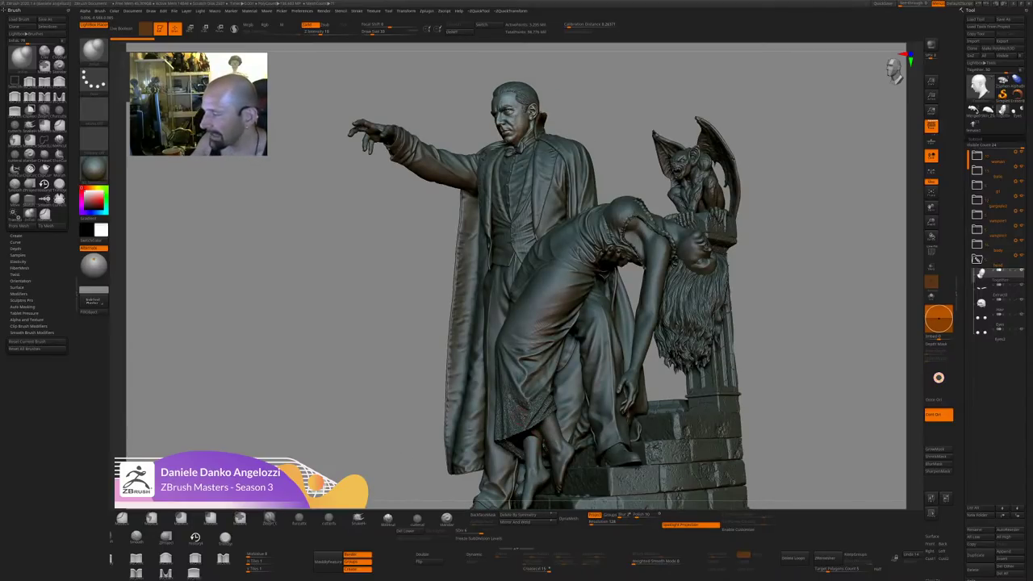
Select the woman's dress subtool in the finished statue and inspect its drapery from the front and side.
left_click(519, 420, "alt")
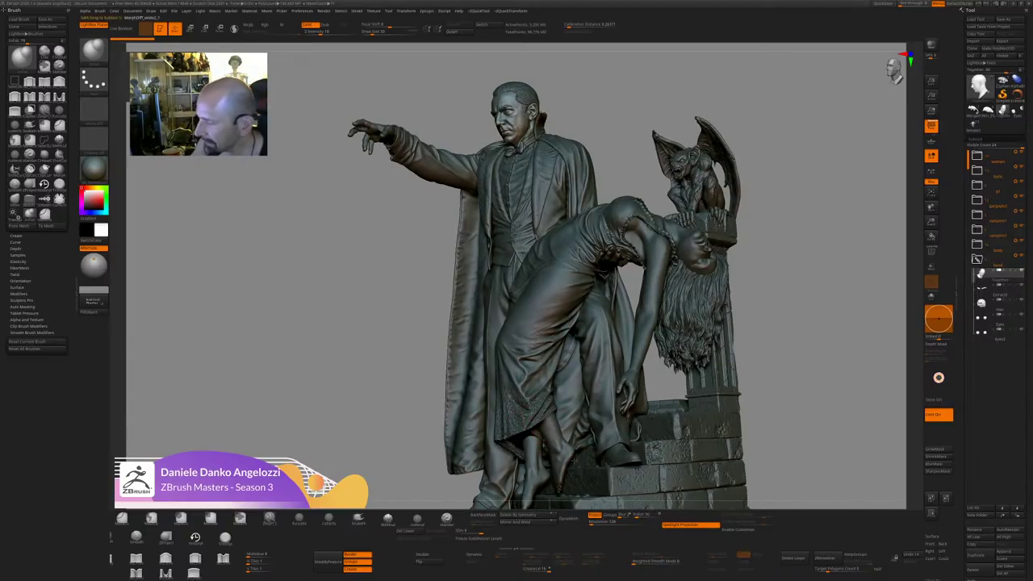
left_click(573, 477, "alt")
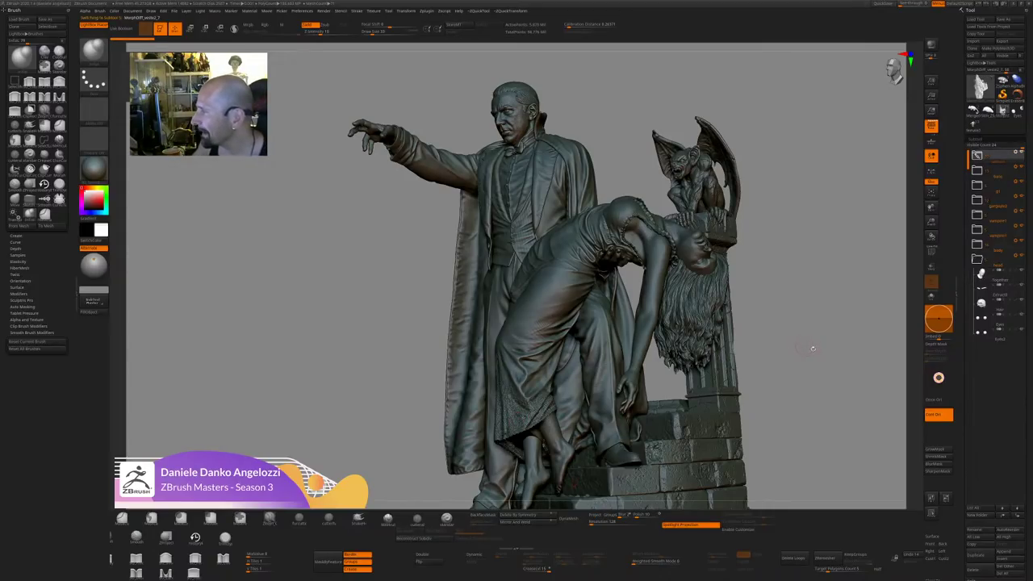
left_click_drag(812, 350, 777, 355)
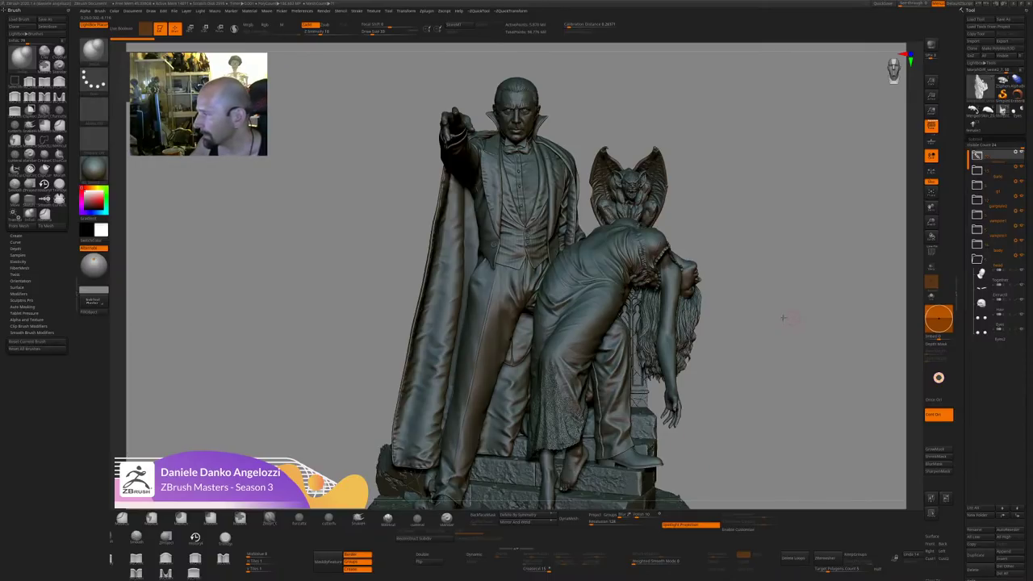
left_click_drag(784, 318, 573, 316)
left_click_drag(746, 320, 726, 321)
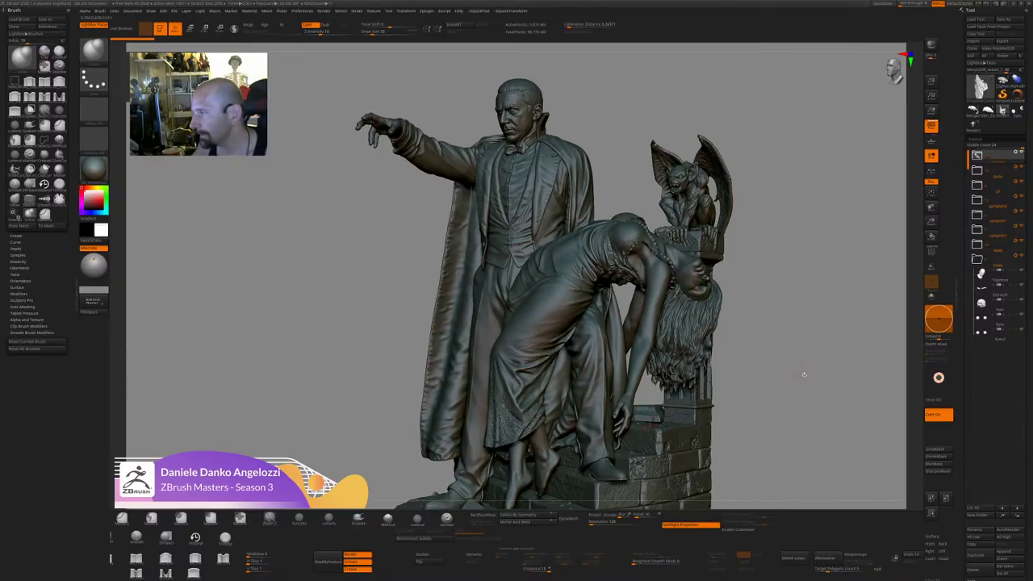
left_click_drag(651, 426, 624, 275)
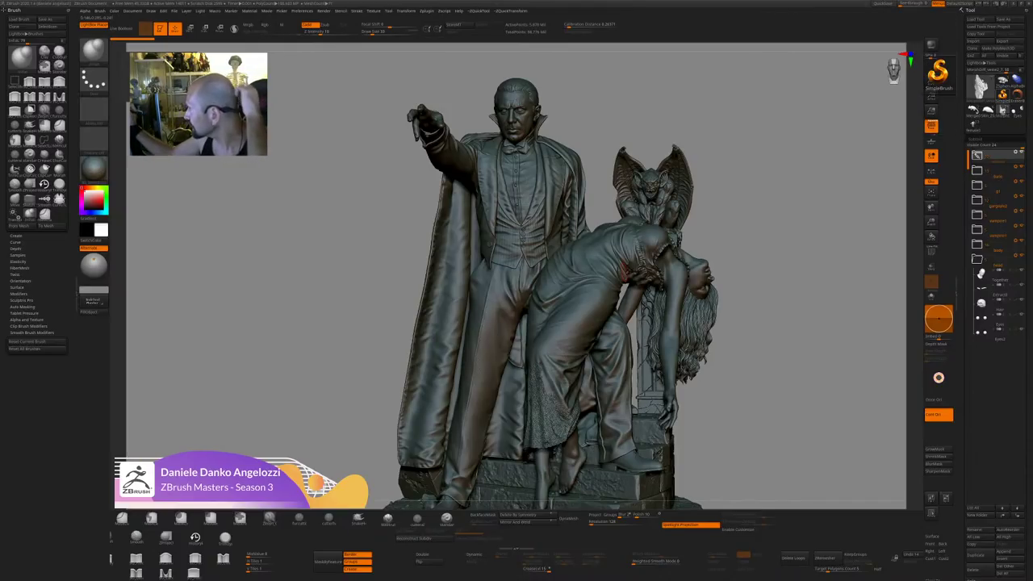
Switch back to the rough posed figures and frame the man holding the woman from the side.
left_click(1019, 112)
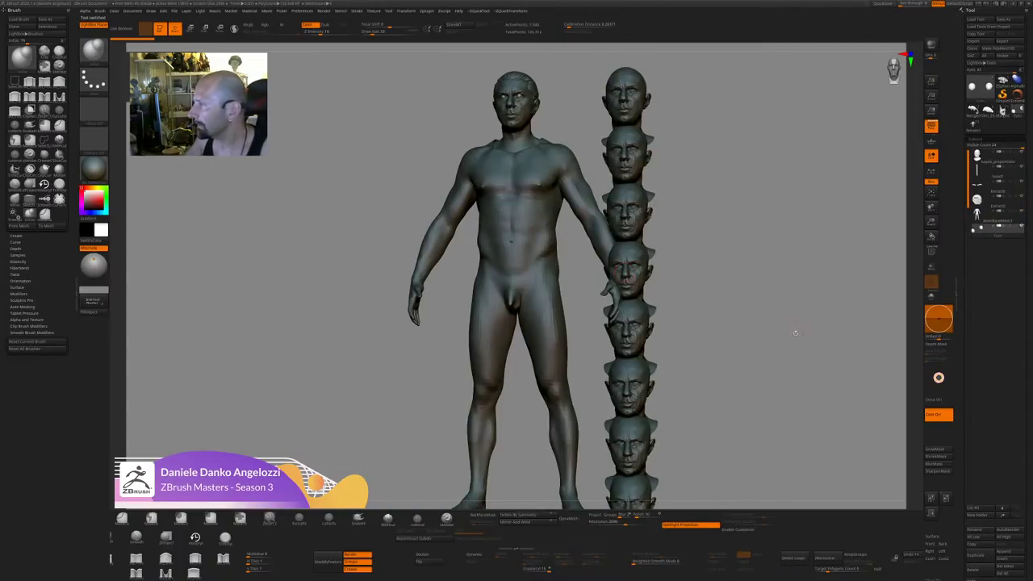
left_click(973, 125)
mouse_move(897, 224)
left_mouse_down("alt")
mouse_move(812, 308)
mouse_move(799, 303)
mouse_move(805, 383)
mouse_move(837, 374)
mouse_move(840, 343)
mouse_move(848, 408)
left_mouse_up("alt")
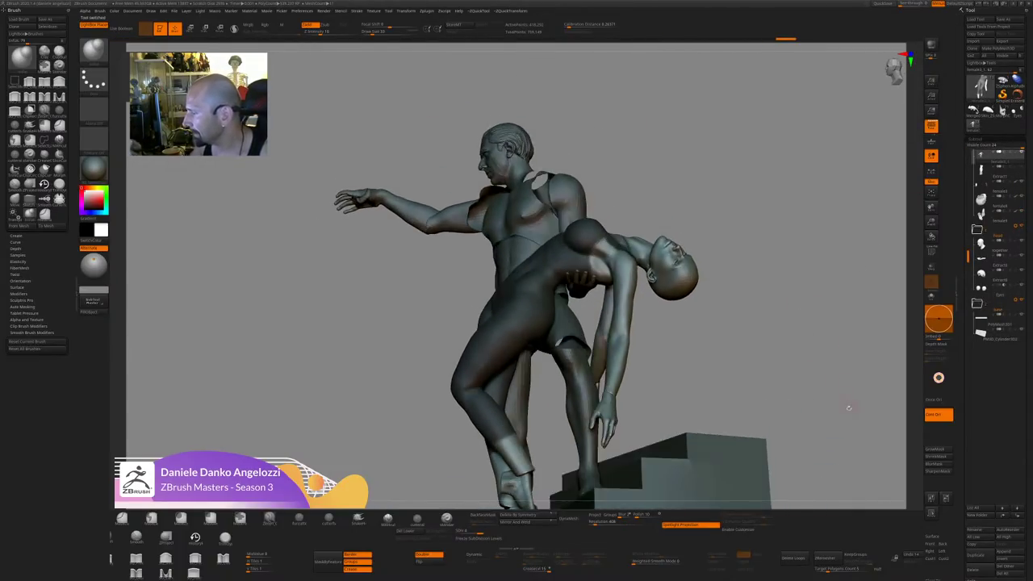
scroll(967, 379, "down", 10)
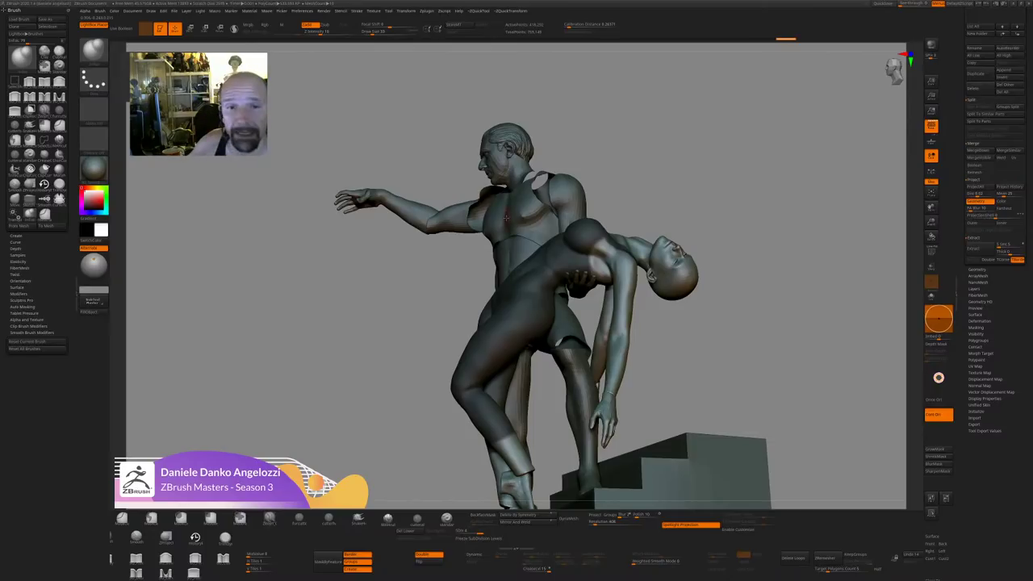
left_click_drag(618, 175, 653, 175)
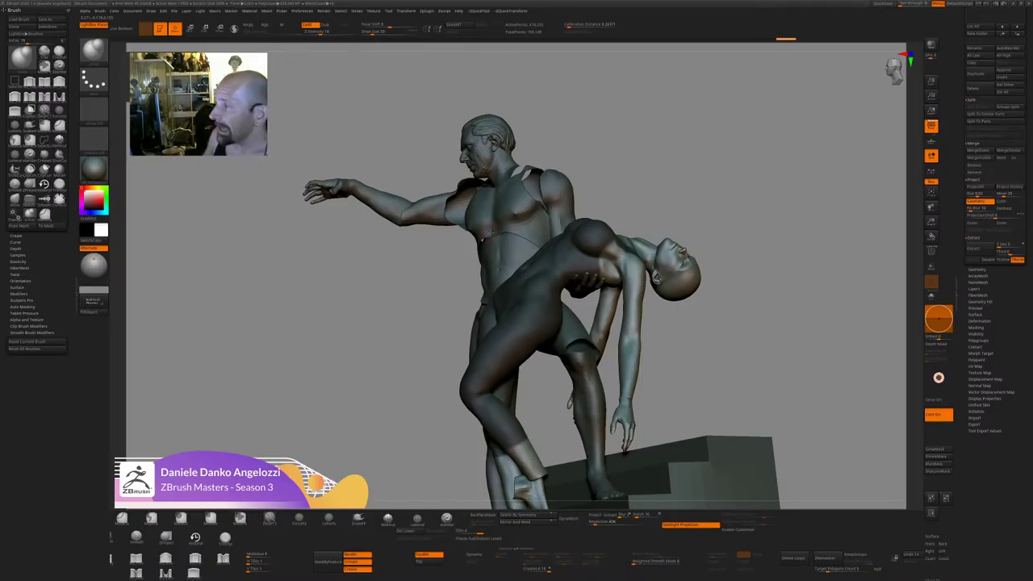
Select the male body and use the CurveBridge brush to close the gap between its torso and shoulder.
left_click(490, 232, "alt")
mouse_move(724, 208)
left_mouse_down()
mouse_move(751, 247)
mouse_move(740, 320)
left_mouse_up()
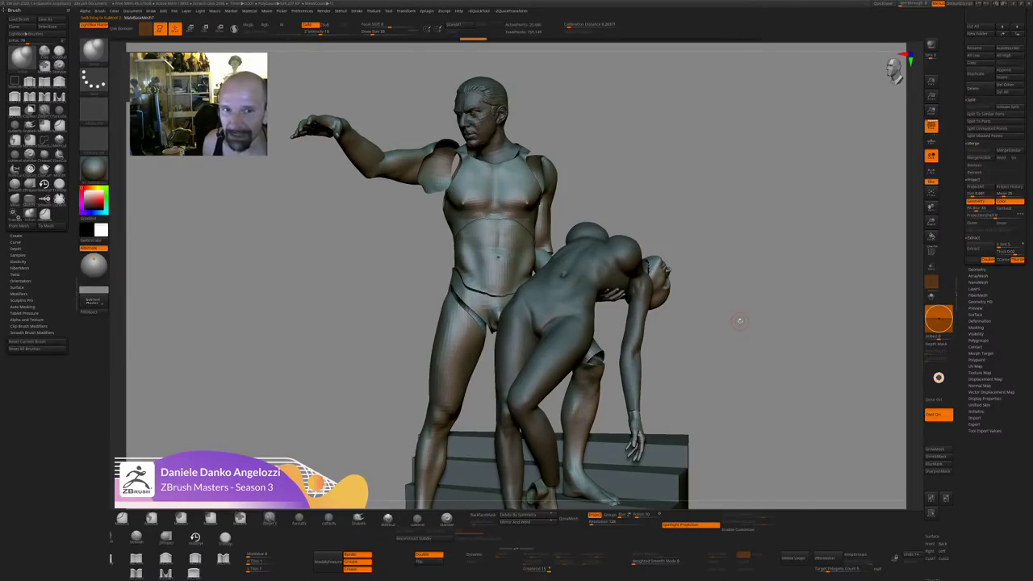
left_click_drag(740, 321, 585, 194)
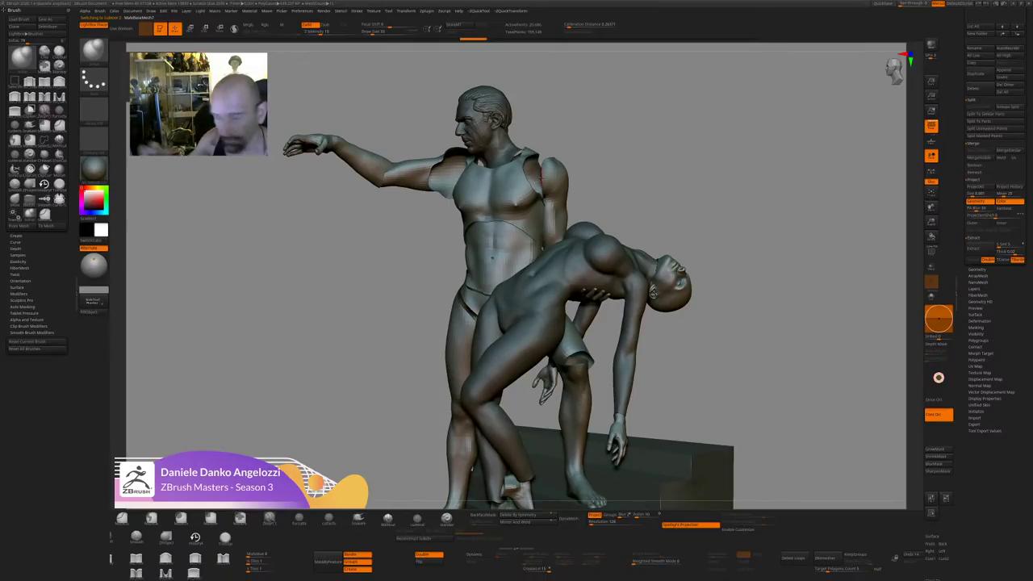
key("b")
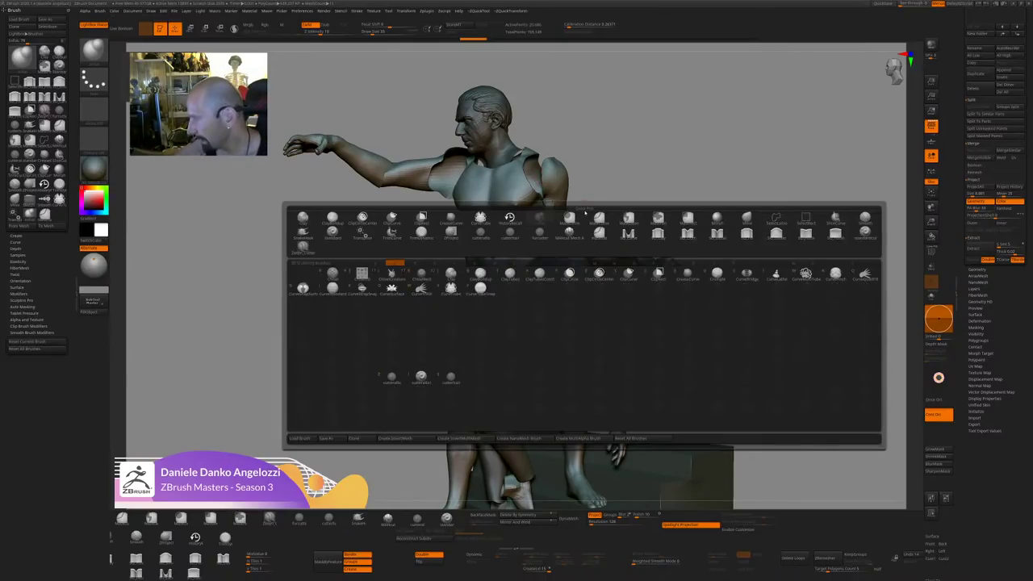
left_click(750, 279)
key("ctrl+a")
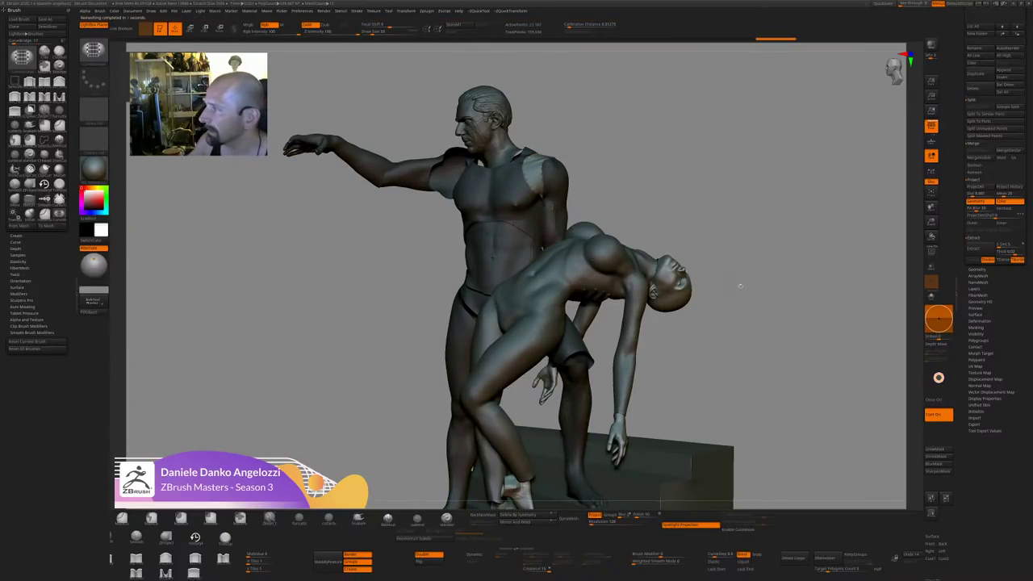
left_click_drag(739, 284, 783, 298)
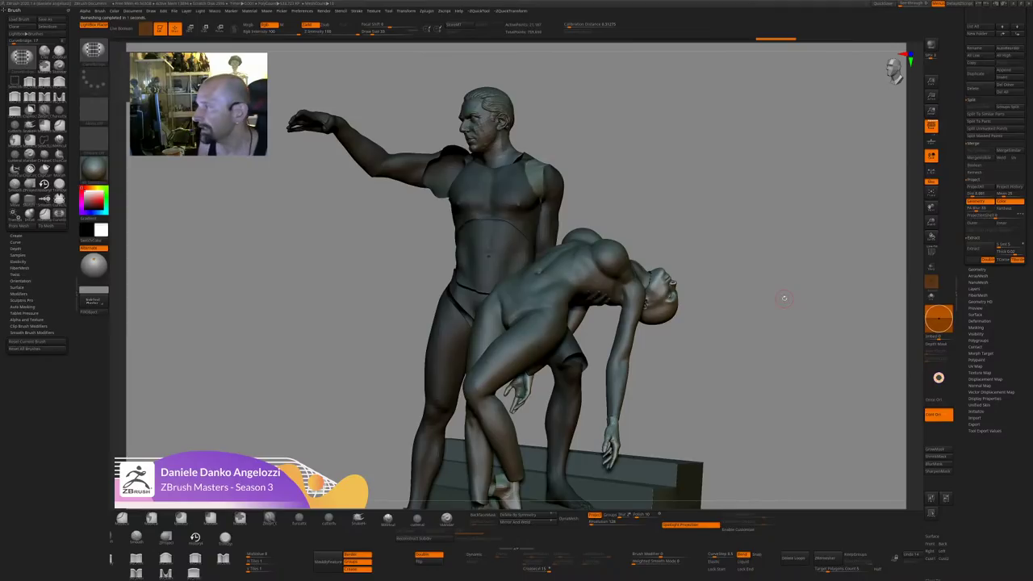
Select the male body and isolate its chest section by hiding the rest of the mesh.
mouse_move(676, 199)
left_mouse_down("ctrl")
mouse_move(722, 189)
mouse_move(668, 191)
mouse_move(618, 265)
mouse_move(691, 242)
left_mouse_up("ctrl")
key("s")
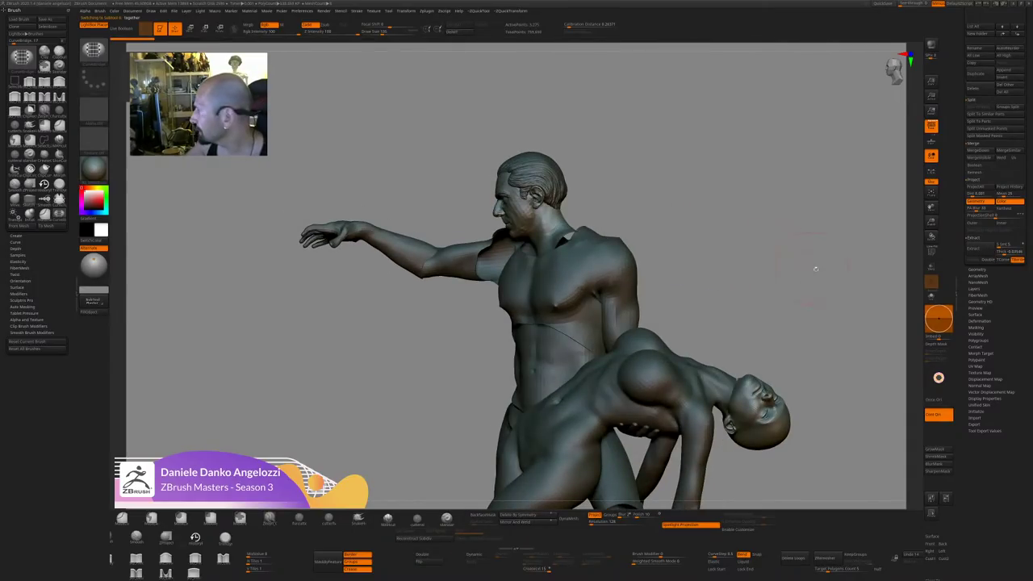
left_click_drag(816, 269, 774, 264, "alt")
left_click(643, 277, "alt")
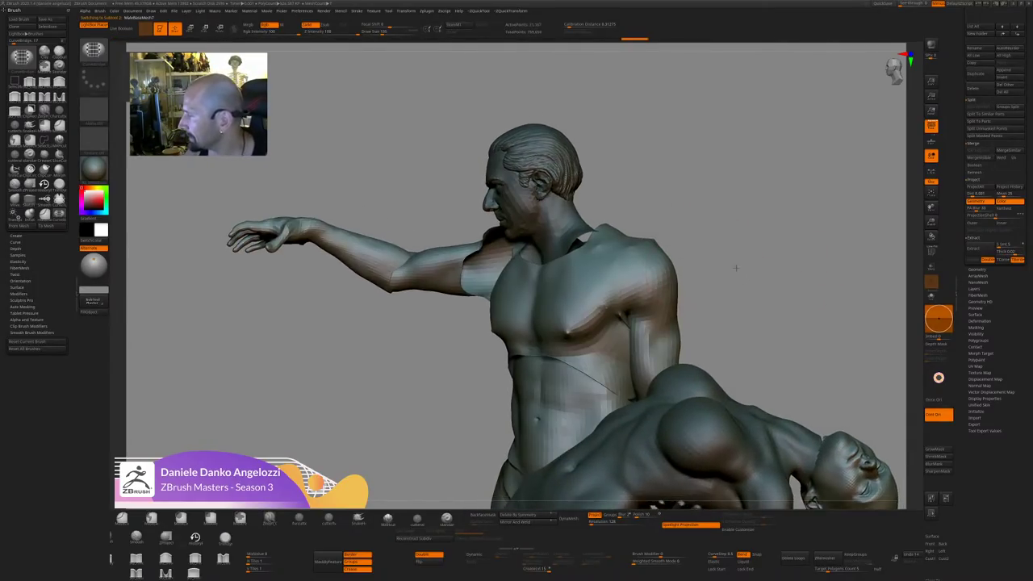
key("f")
left_click_drag(588, 250, 634, 272, "ctrl+shift")
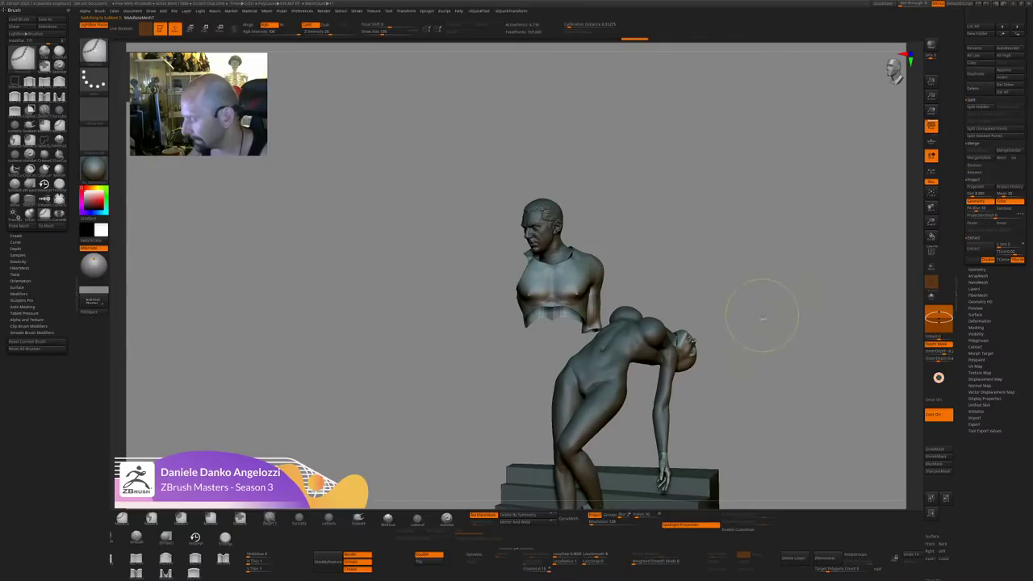
Delete the hidden parts of the male body in Solo mode, keeping only the chest and upper arm.
left_click(932, 298)
key("ctrl+q")
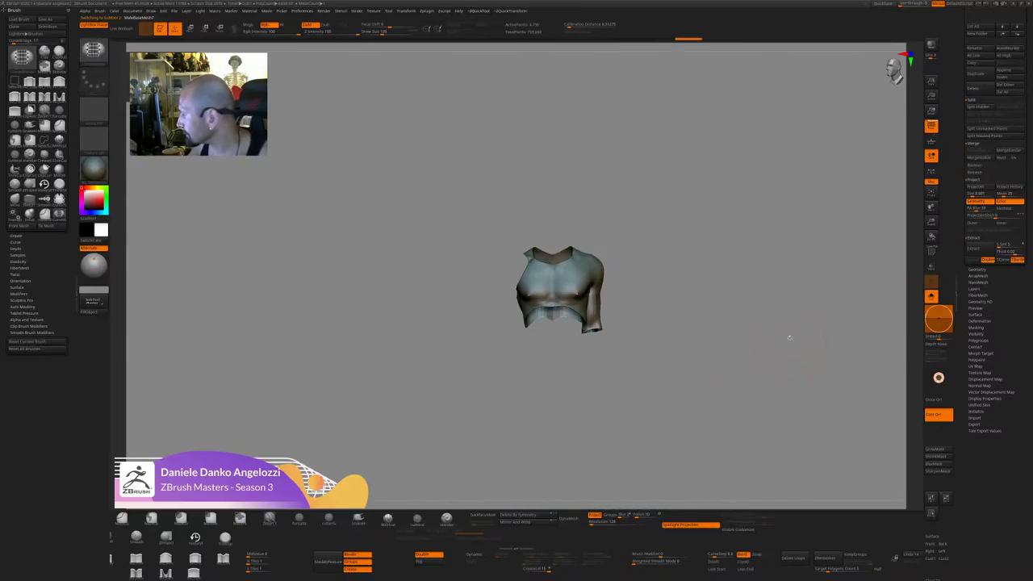
key("ctrl+q")
left_click(755, 336)
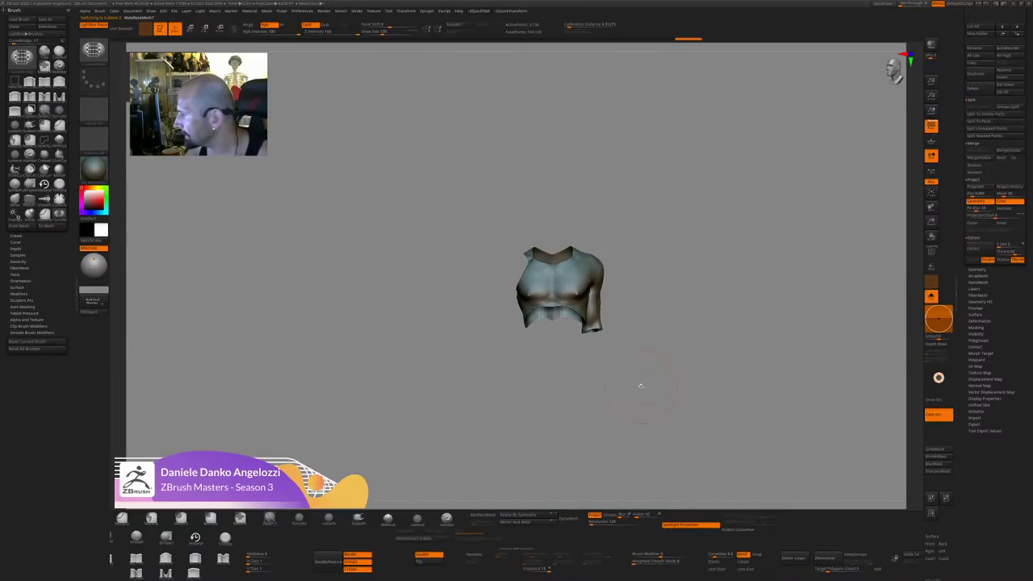
left_click_drag(641, 386, 651, 397, "alt")
key("space")
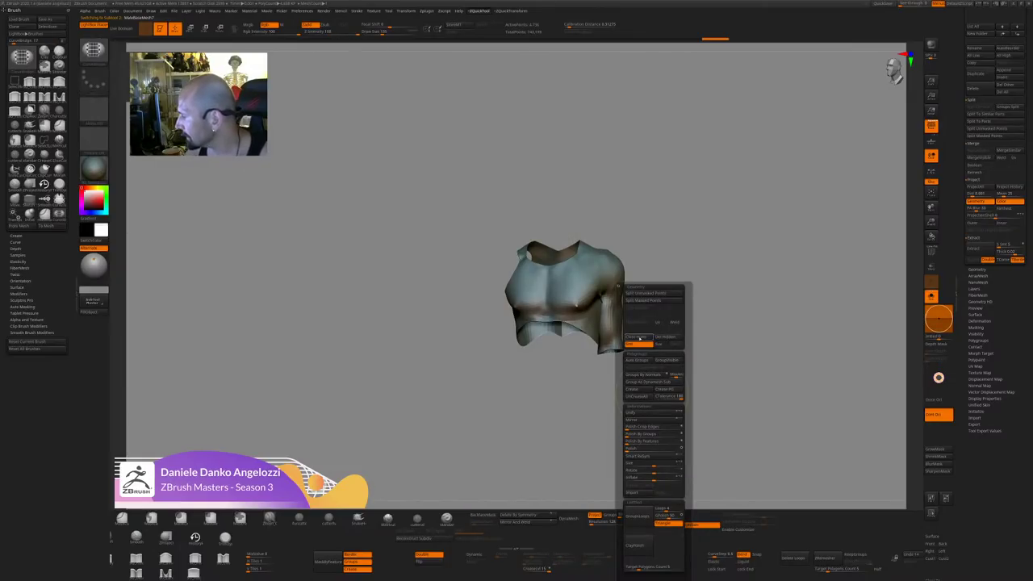
left_click(655, 339)
left_click(931, 297)
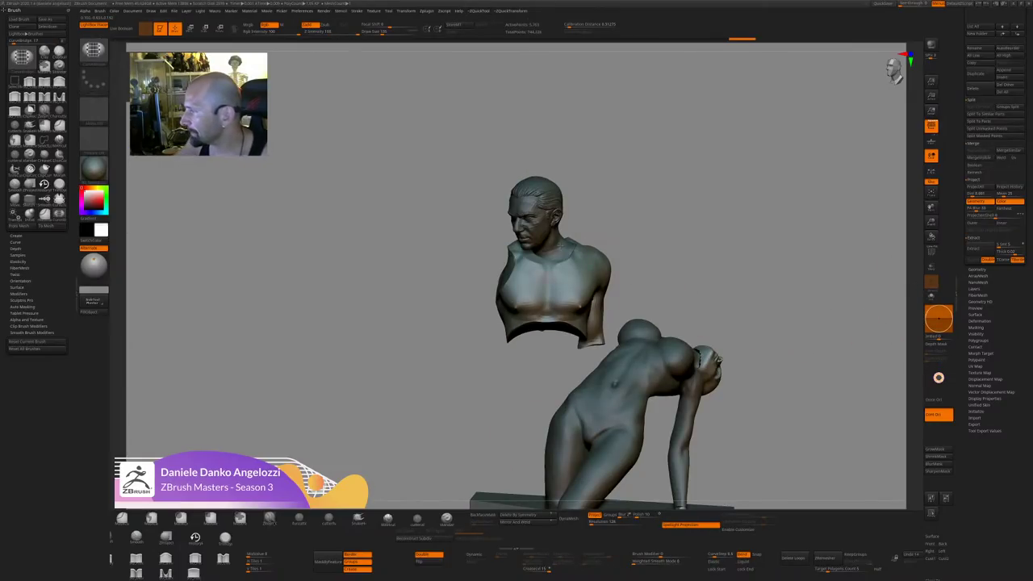
Show only the man's bald head and chest, hiding the hair, the woman and the steps.
left_click(570, 276, "alt")
left_click_drag(779, 236, 676, 235)
left_click_drag(1006, 306, 1008, 416)
left_click(1021, 214, "shift")
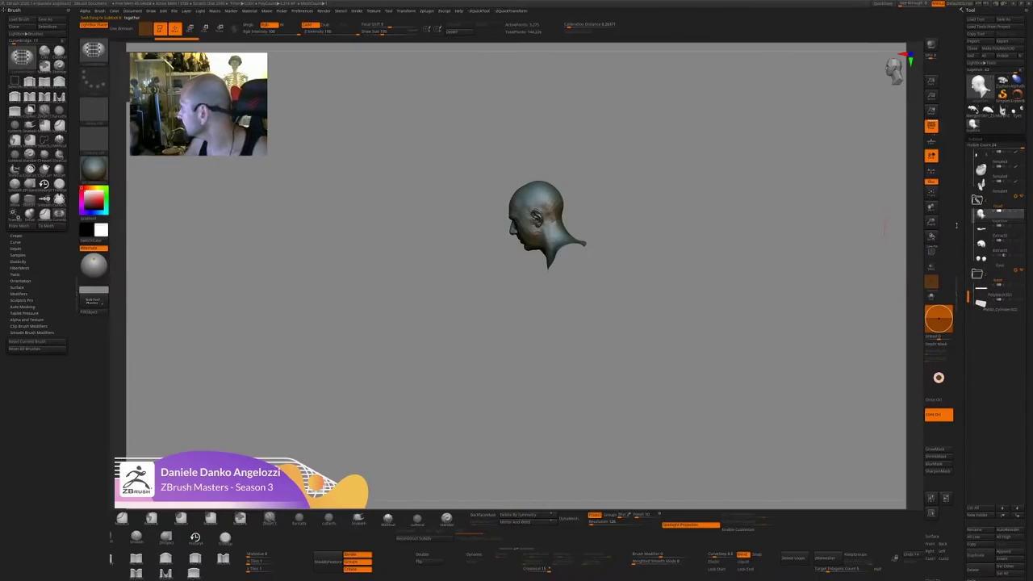
left_click(999, 230)
left_click(1000, 215)
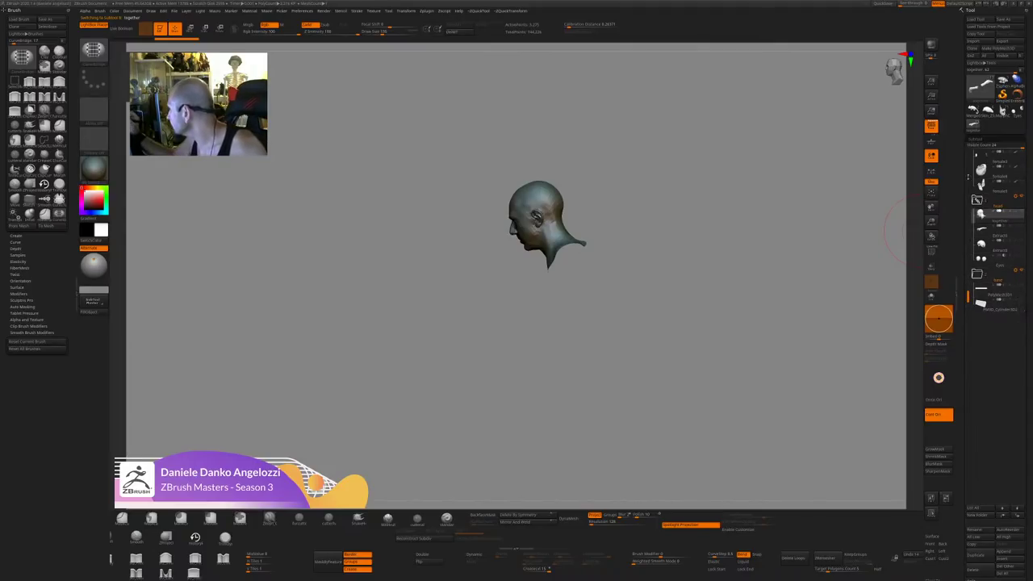
left_click_drag(967, 176, 968, 155)
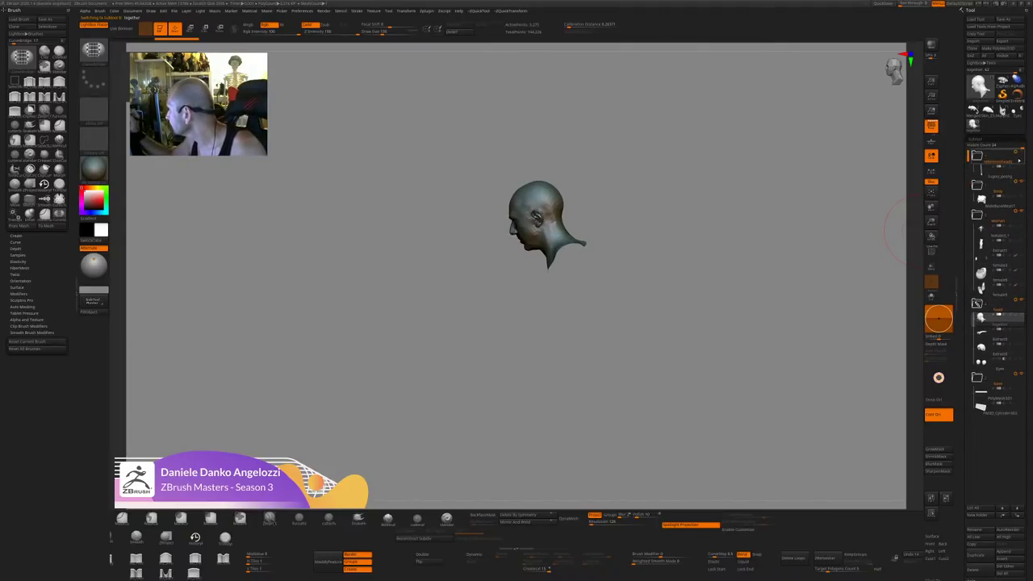
left_click(1021, 197)
left_click_drag(757, 329, 773, 315)
left_click_drag(686, 271, 757, 364)
left_click_drag(674, 240, 749, 236)
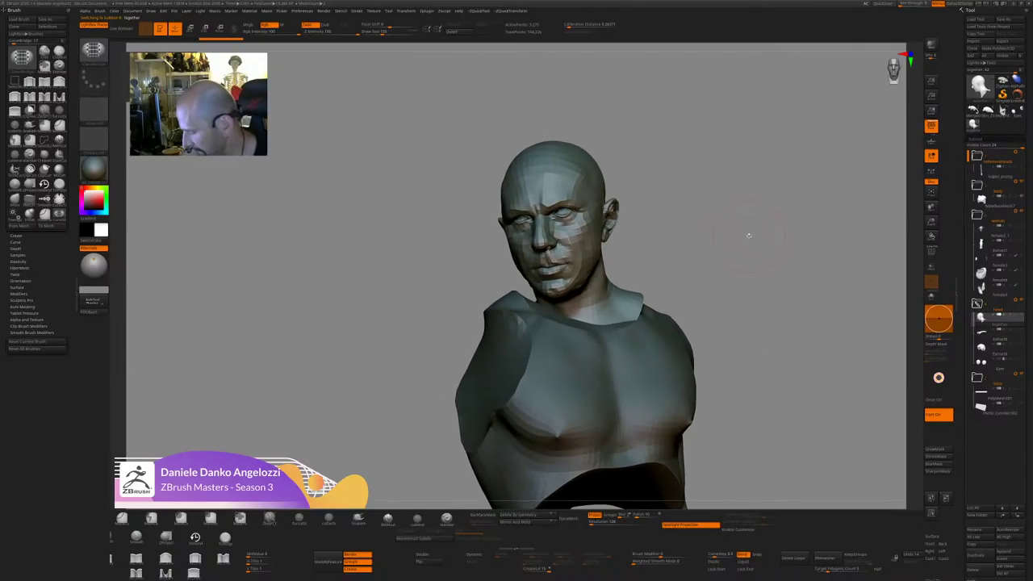
Reshape the man's lips with the Move Topological brush.
key("b")
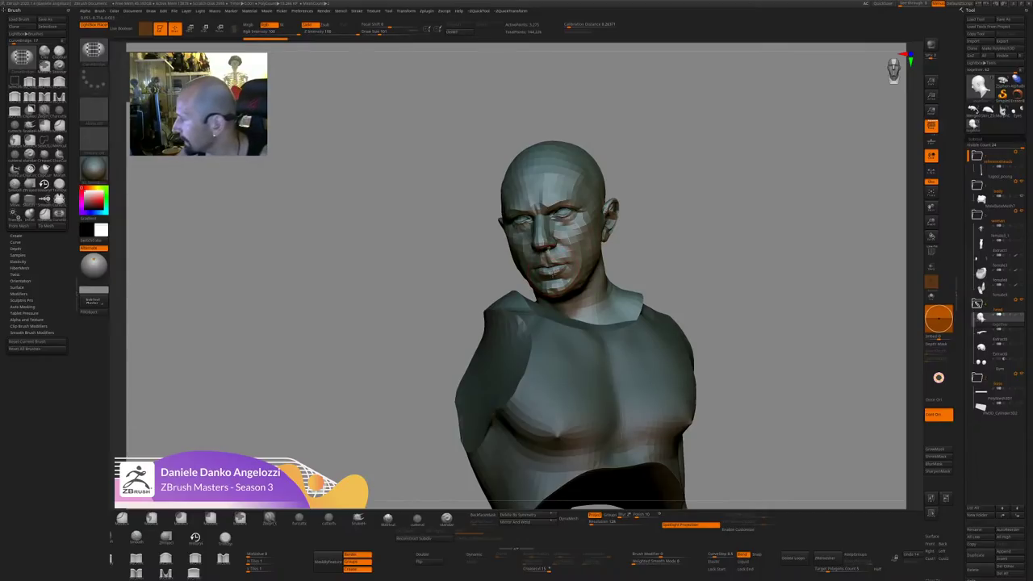
key("b")
key("m")
key("v")
left_click_drag(683, 194, 687, 239, "alt")
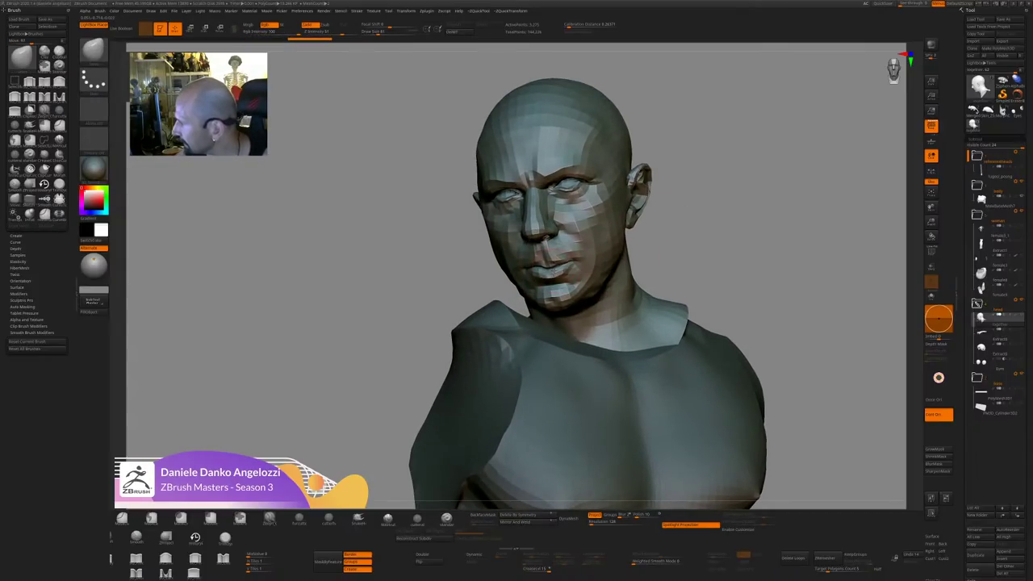
key("b")
key("m")
key("t")
key("s")
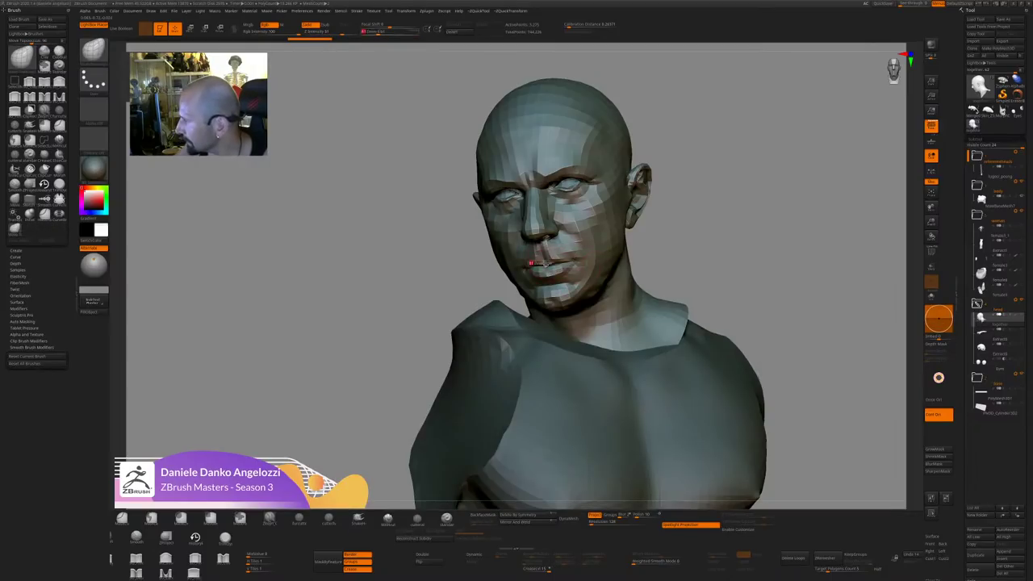
left_click_drag(545, 264, 549, 263)
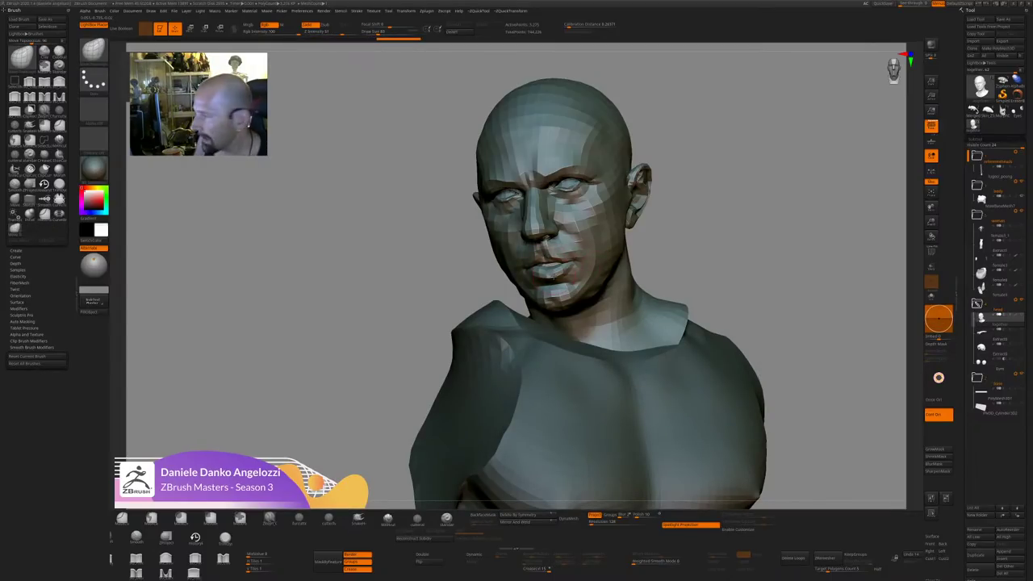
left_click_drag(697, 247, 698, 246)
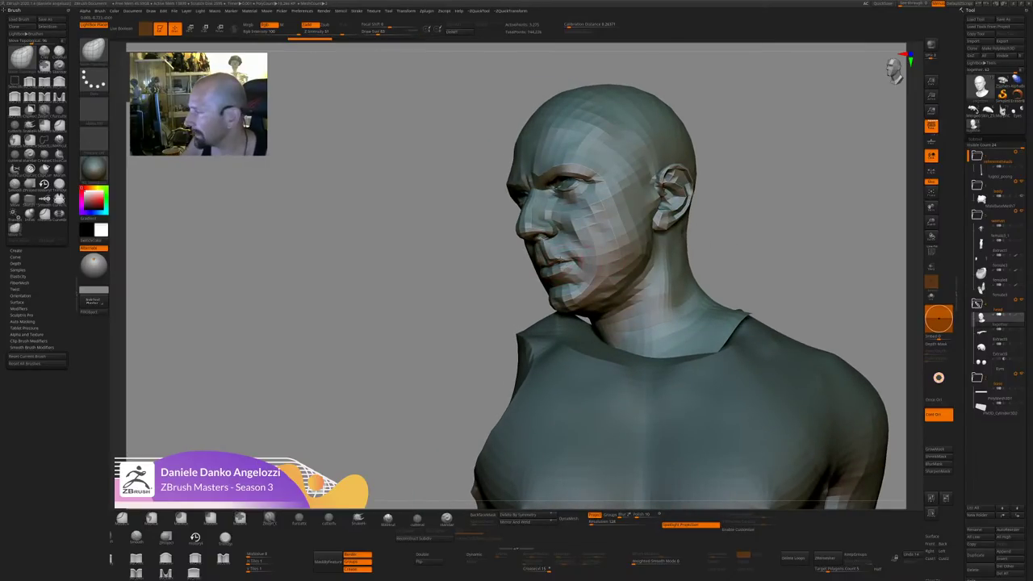
left_click_drag(715, 242, 623, 259)
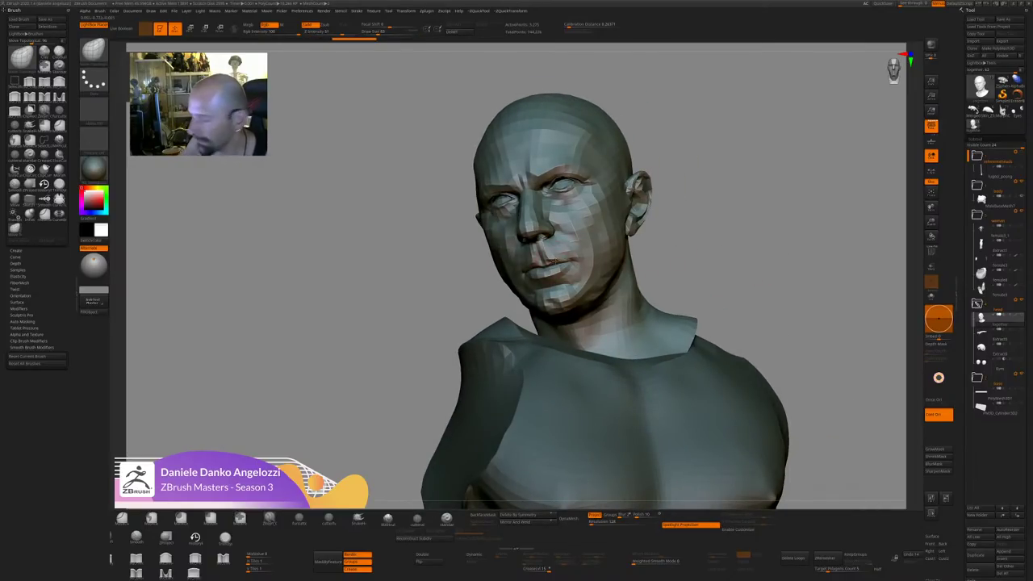
mouse_move(759, 273)
left_mouse_down()
mouse_move(745, 267)
mouse_move(768, 263)
mouse_move(792, 214)
mouse_move(837, 269)
mouse_move(789, 247)
mouse_move(681, 237)
mouse_move(757, 233)
mouse_move(633, 288)
left_mouse_up()
Fit the man's chest neckline and neck base together using an enlarged Move brush with the head shown.
key("space")
key("b")
key("m")
key("v")
key("bracketright")
key("bracketright")
key("bracketright")
key("bracketright")
key("bracketright")
left_click(639, 284, "alt")
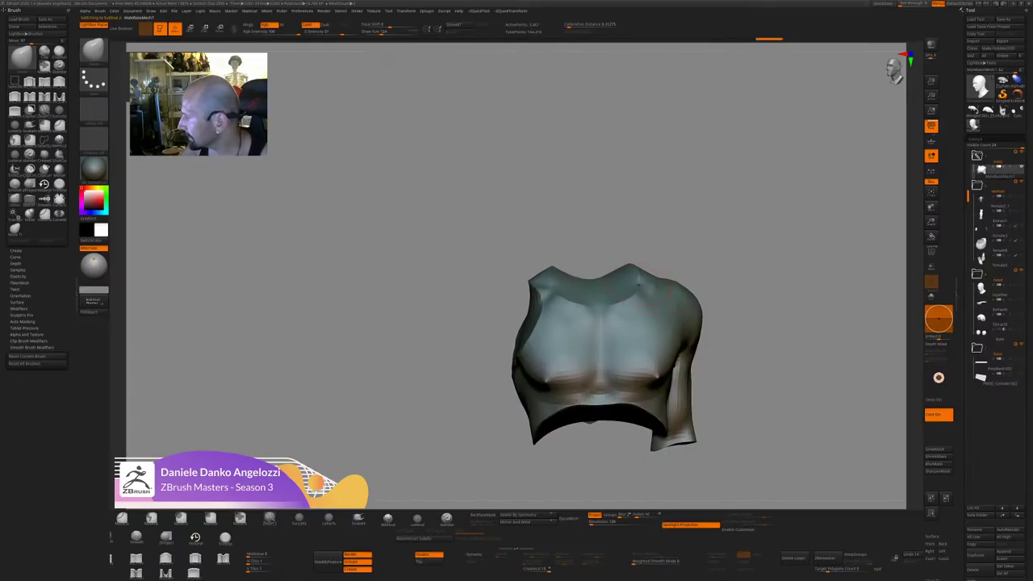
left_click(1021, 285)
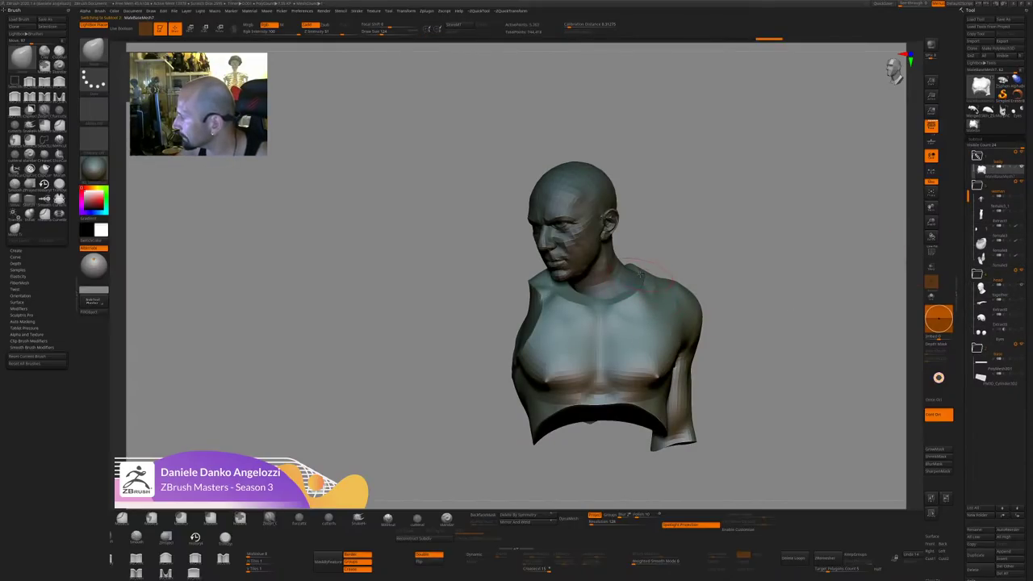
mouse_move(726, 251)
left_mouse_down()
mouse_move(674, 239)
mouse_move(696, 311)
mouse_move(730, 339)
mouse_move(695, 137)
mouse_move(670, 122)
left_mouse_up()
left_click(655, 209, "alt")
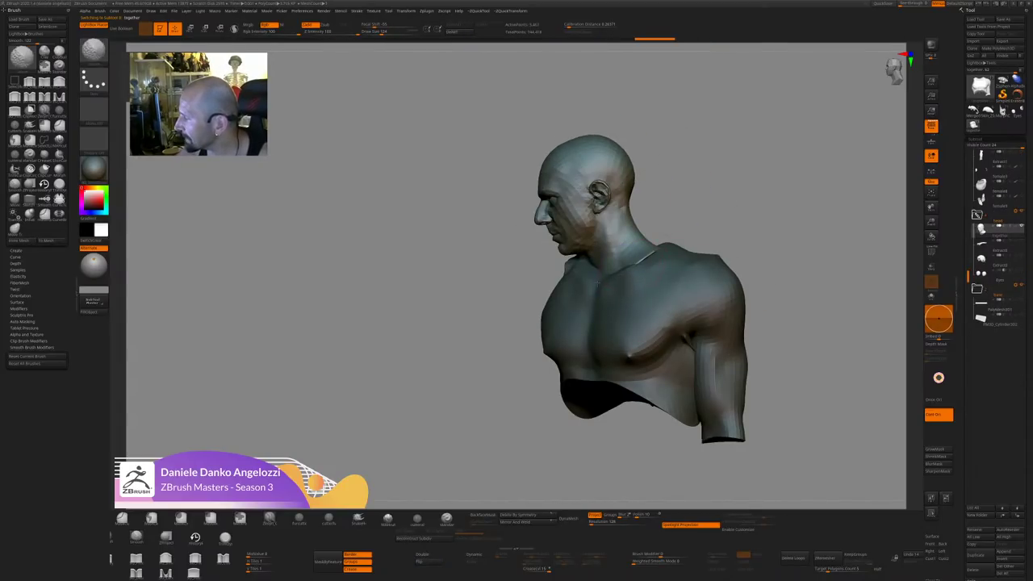
left_click_drag(529, 401, 529, 355)
left_click(572, 288, "alt")
mouse_move(571, 288)
left_mouse_down()
mouse_move(708, 247)
mouse_move(645, 269)
left_mouse_up()
Smooth the man's shoulders and upper back around the neck joint.
mouse_move(489, 268)
left_mouse_down("shift")
mouse_move(460, 268)
mouse_move(484, 263)
left_mouse_up("shift")
left_click_drag(628, 261, 755, 274, "alt")
left_click_drag(755, 274, 711, 274)
mouse_move(504, 281)
left_mouse_down("shift")
mouse_move(491, 336)
mouse_move(500, 294)
left_mouse_up("shift")
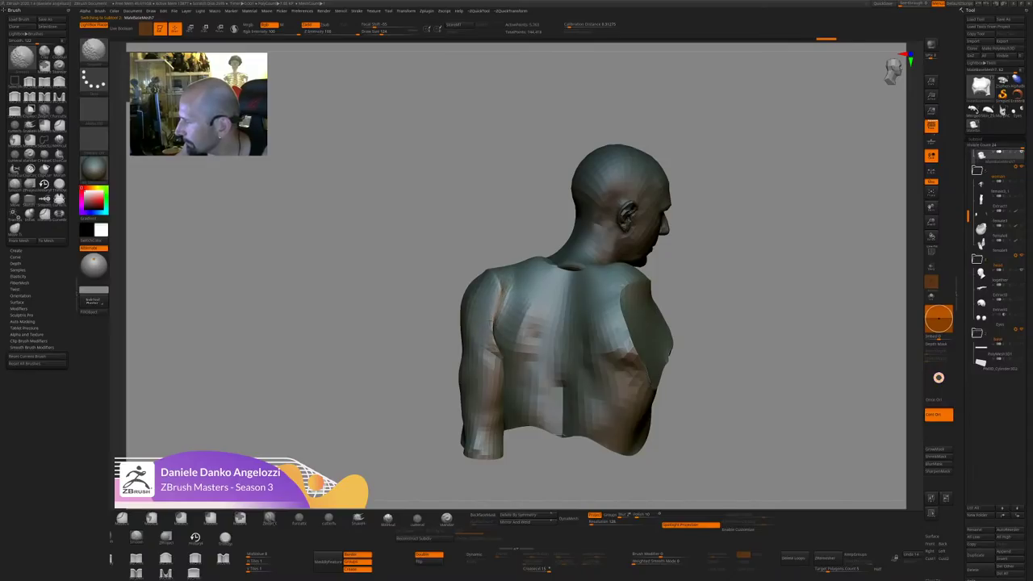
left_click_drag(428, 303, 758, 292)
mouse_move(694, 296)
left_mouse_down("alt")
mouse_move(725, 301)
mouse_move(503, 250)
mouse_move(708, 242)
mouse_move(583, 249)
mouse_move(523, 271)
left_mouse_up("alt")
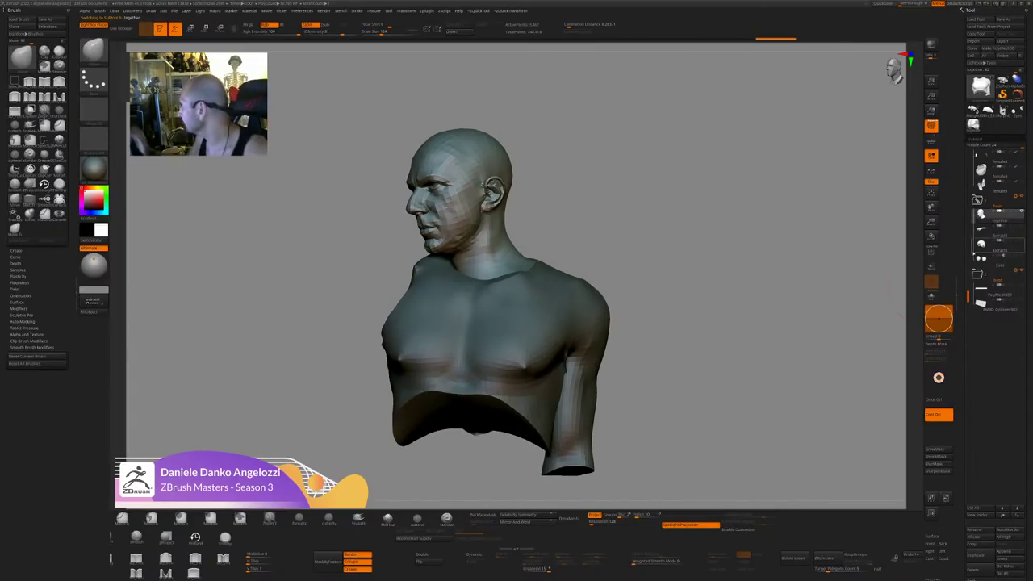
Move the head subtool out of its folder to the end of the subtool list.
key("ctrl+Down")
key("ctrl+Down")
key("ctrl+Down")
key("ctrl+Down")
key("ctrl+Down")
key("ctrl+Down")
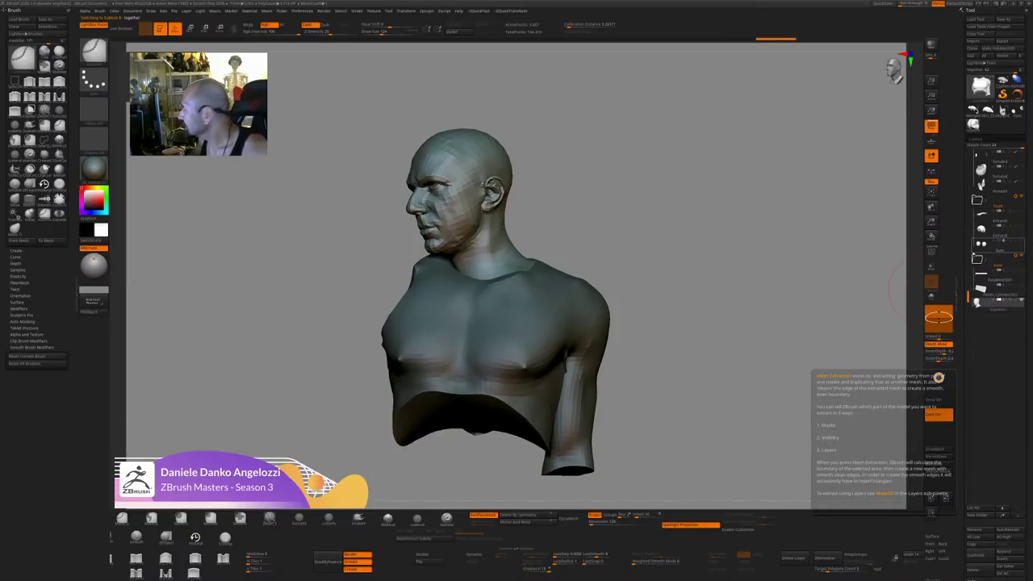
Select the chest subtool and move it directly below the head in the subtool list.
left_click(536, 323, "alt")
key("ctrl+Down")
key("ctrl+Down")
key("ctrl+Down")
key("ctrl+Down")
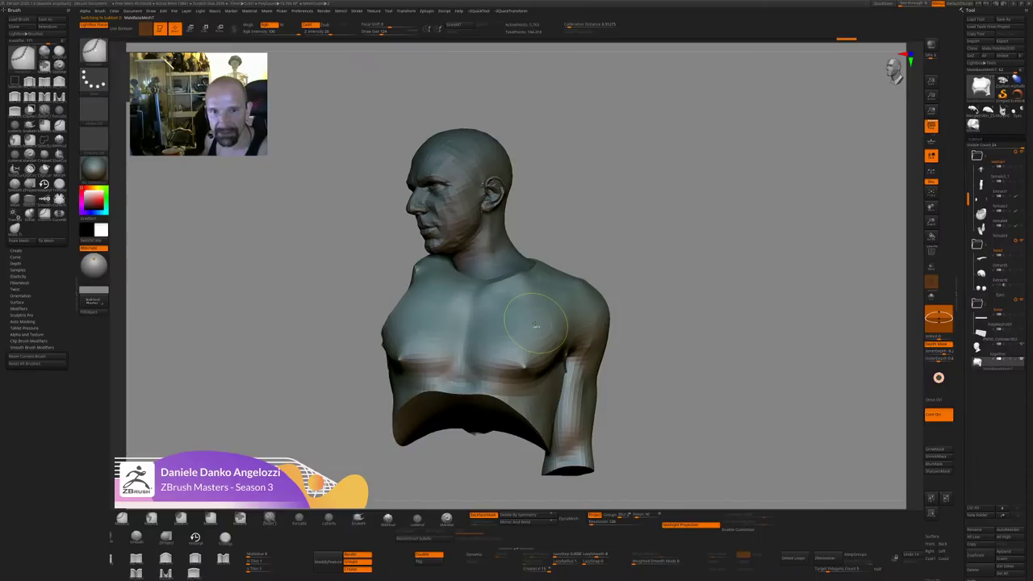
Smooth the inner upper arm of the man near the armpit.
key("b")
key("s")
key("t")
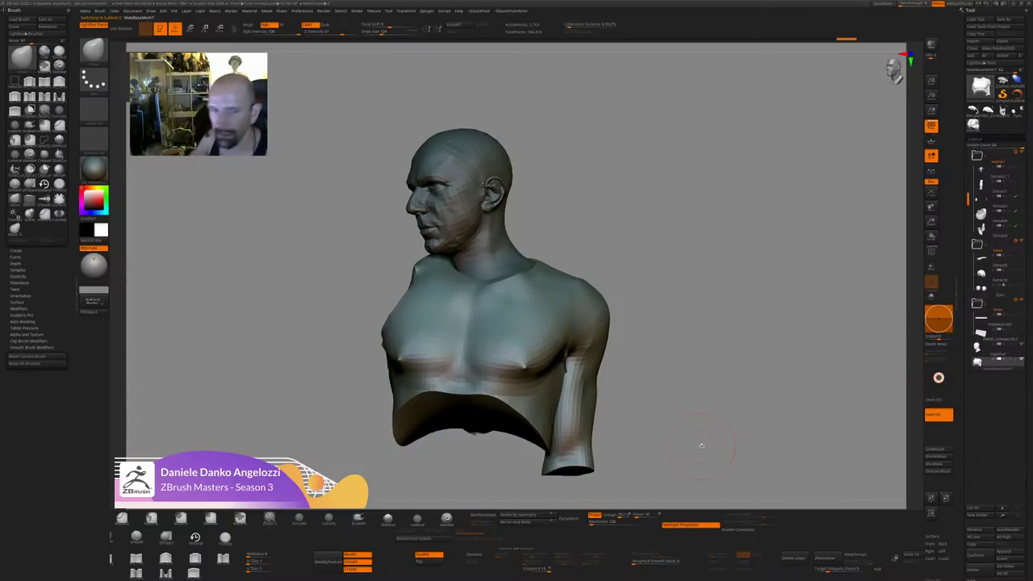
left_click_drag(707, 400, 646, 399)
left_click_drag(581, 378, 571, 368, "shift")
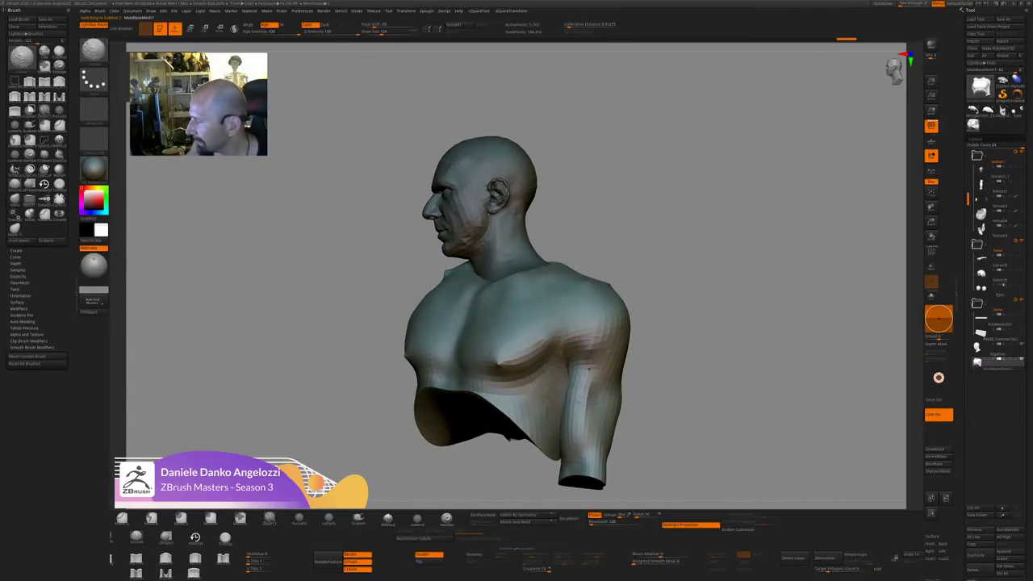
left_click_drag(678, 399, 747, 395)
Subdivide the man's head and chest subtools.
left_click(1002, 356)
left_click_drag(826, 392, 710, 315)
left_click_drag(994, 452, 994, 109)
left_click_drag(676, 376, 742, 376)
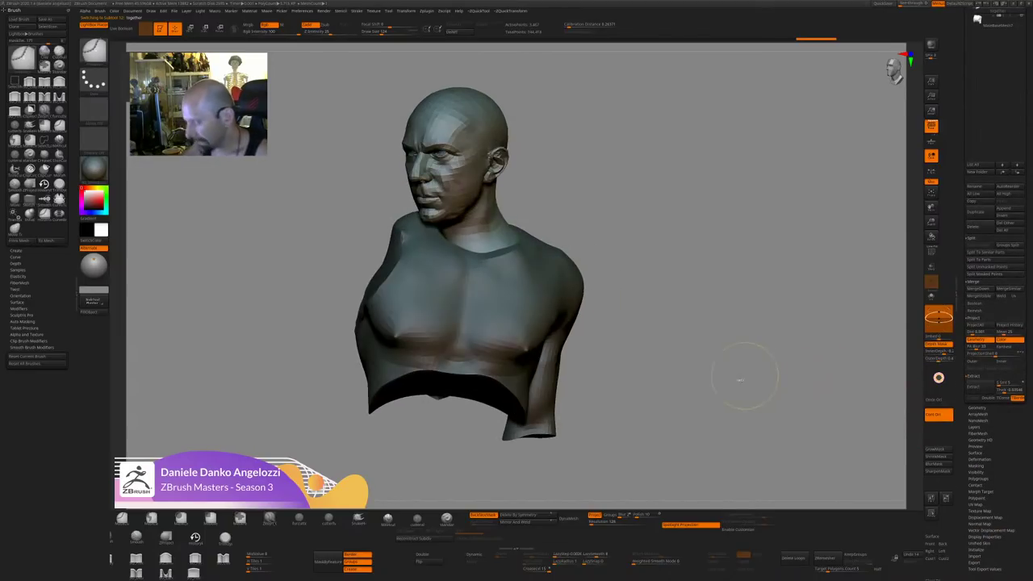
key("ctrl+d")
left_click(537, 299, "alt")
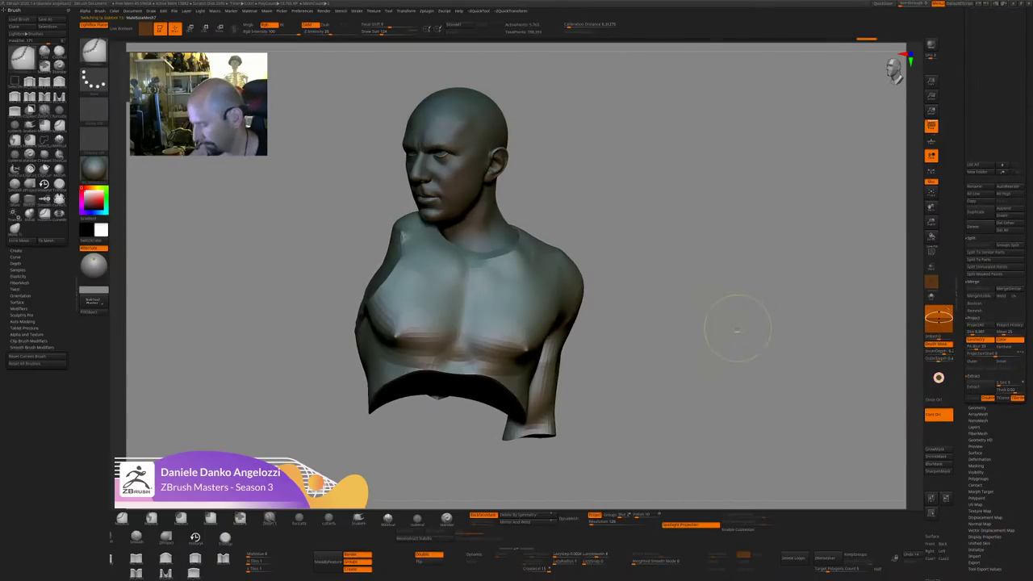
key("ctrl+d")
Select the head and carve a line down the side of its neck with the Dam Standard brush.
left_click(476, 206, "alt")
left_click_drag(712, 234, 763, 257, "alt")
left_click_drag(763, 257, 744, 278)
key("b")
key("d")
key("s")
key("s")
left_click_drag(547, 197, 530, 245)
key("f")
left_click_drag(684, 152, 698, 265)
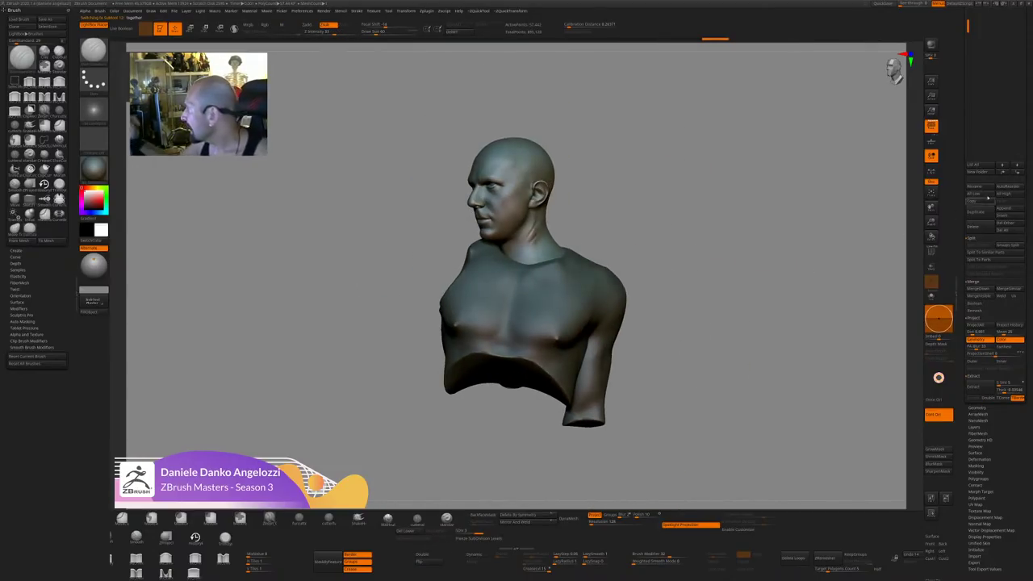
Merge the head subtool down into the chest subtool.
left_click_drag(985, 153, 985, 496)
scroll(1001, 110, "down", 3)
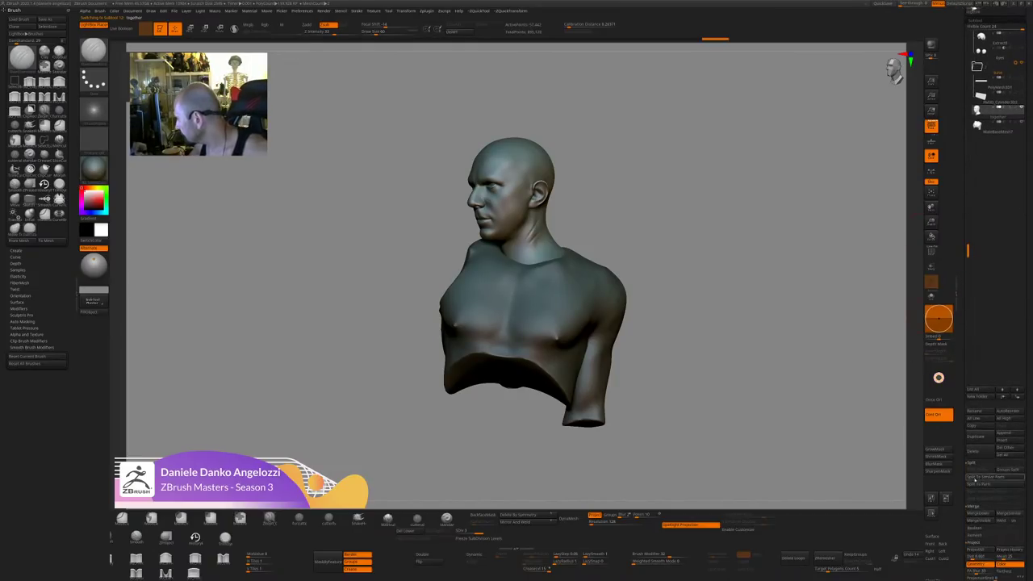
left_click(978, 520)
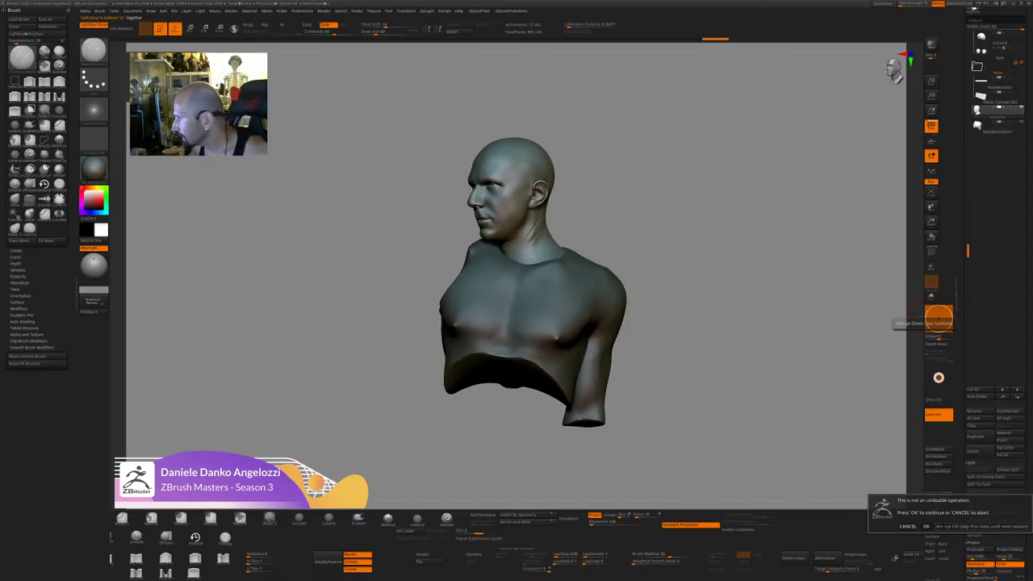
left_click(926, 526)
left_click_drag(766, 373, 725, 329)
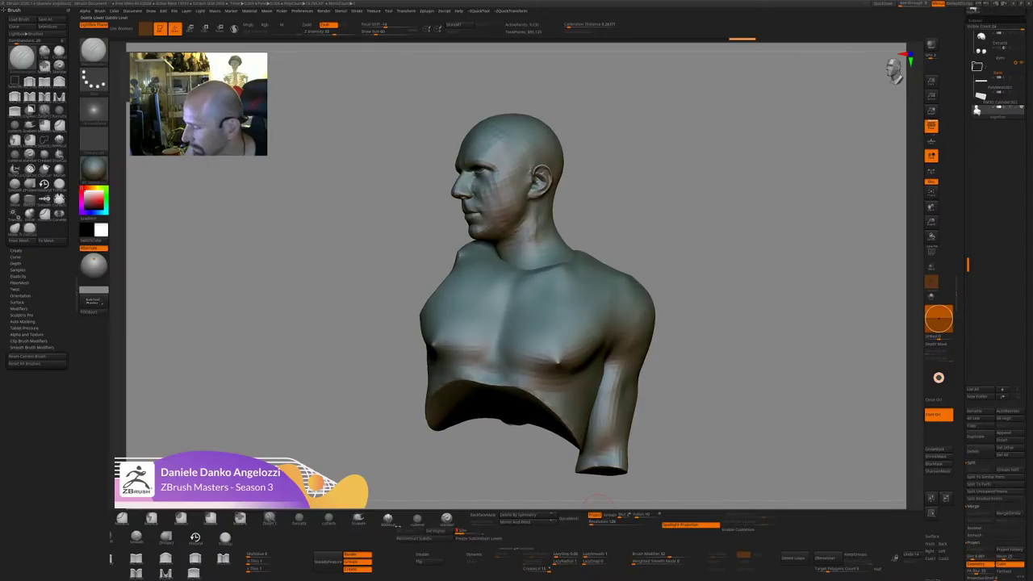
Delete the merged bust's higher subdivision levels and check its neck joint from the side.
left_click(463, 532)
left_click_drag(735, 355, 775, 328, "alt")
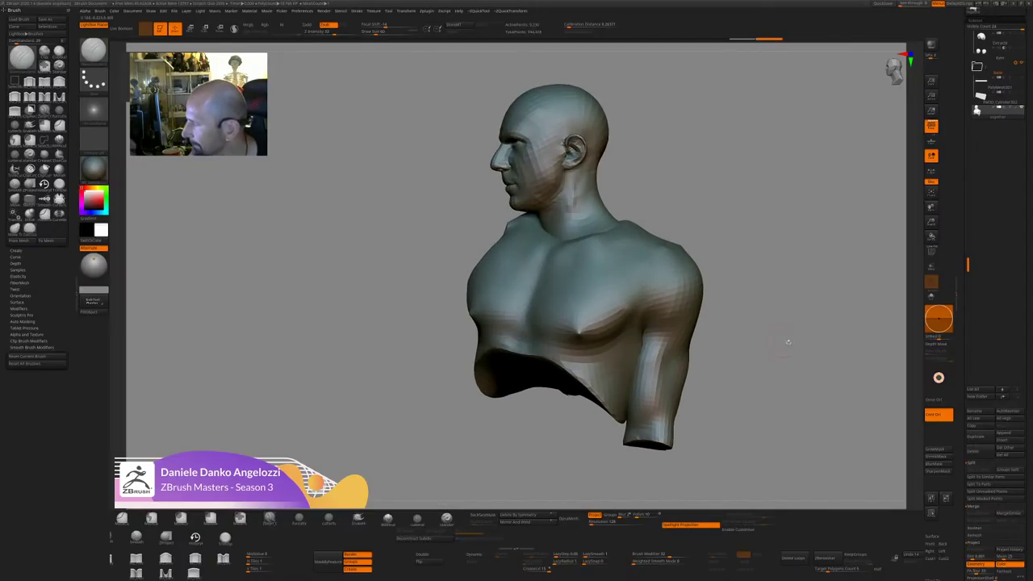
left_click_drag(788, 341, 694, 204)
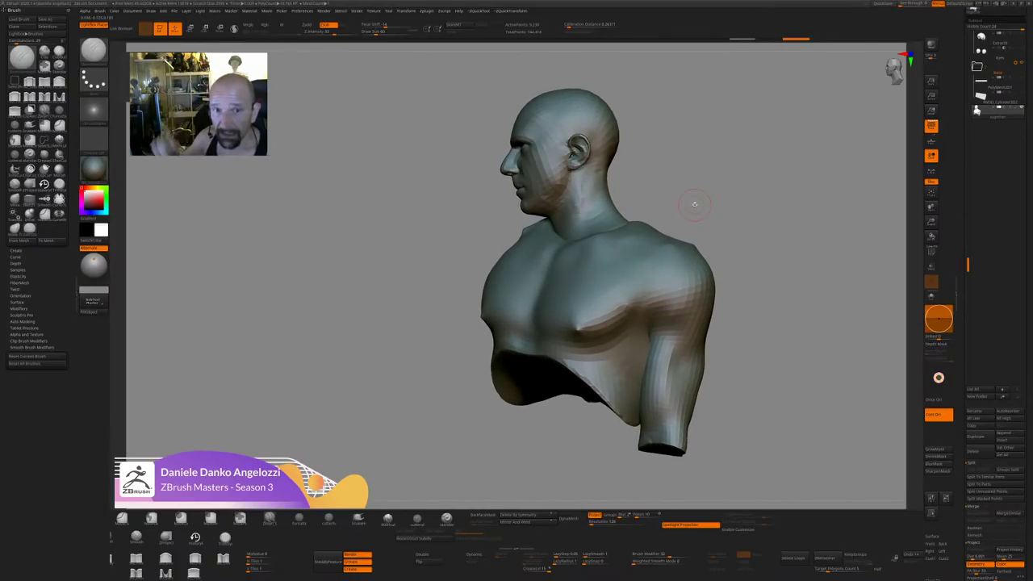
left_click_drag(781, 369, 750, 363)
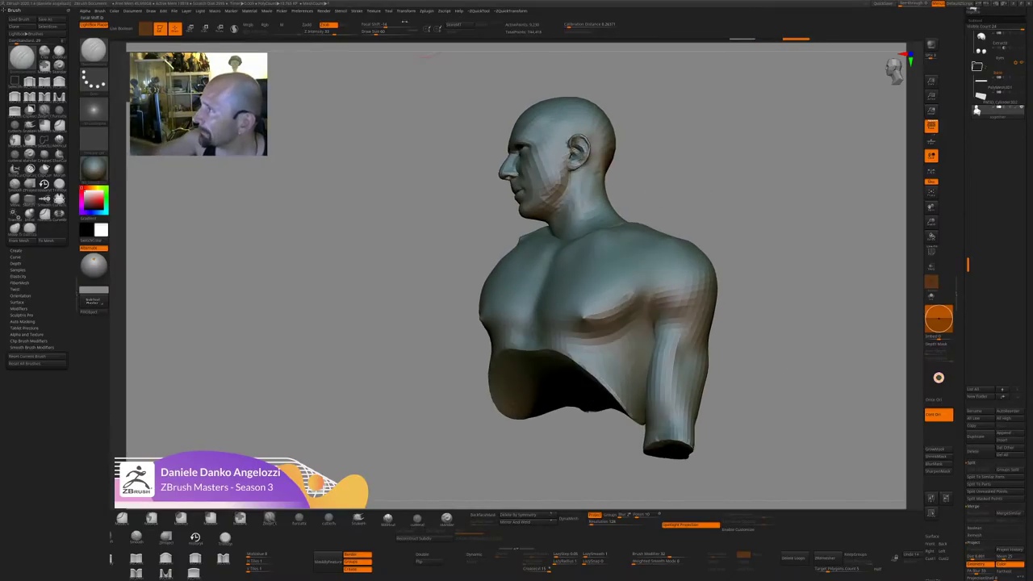
Create an intersection mask on the merged bust with the Intersection Masker plugin.
left_click(433, 12)
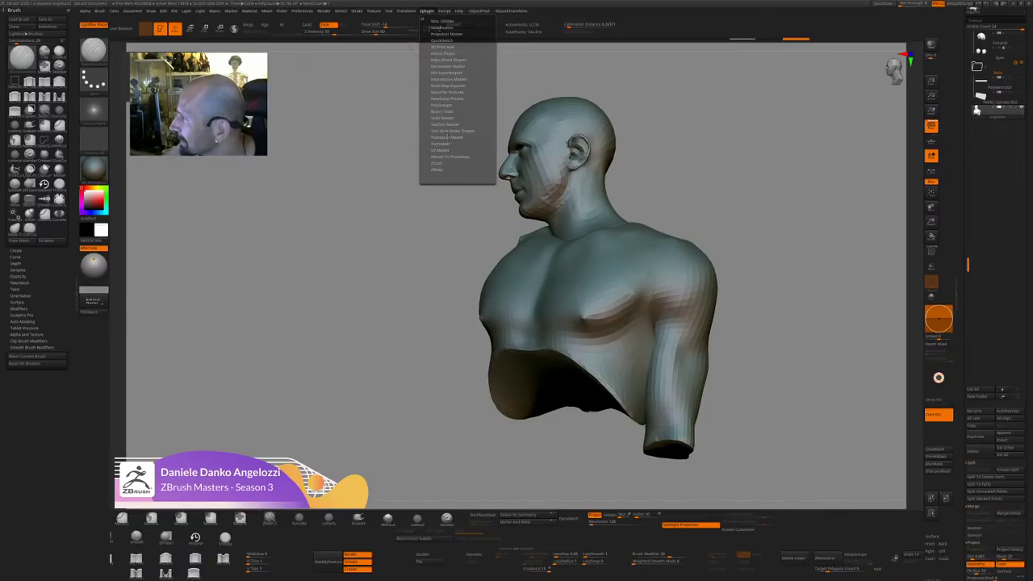
left_click(450, 79)
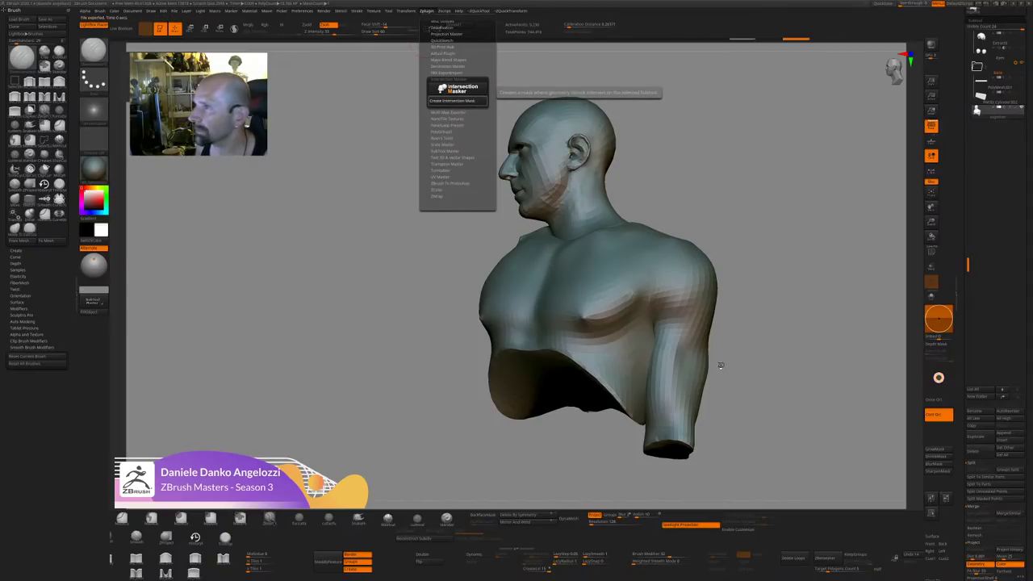
left_click_drag(721, 363, 823, 349)
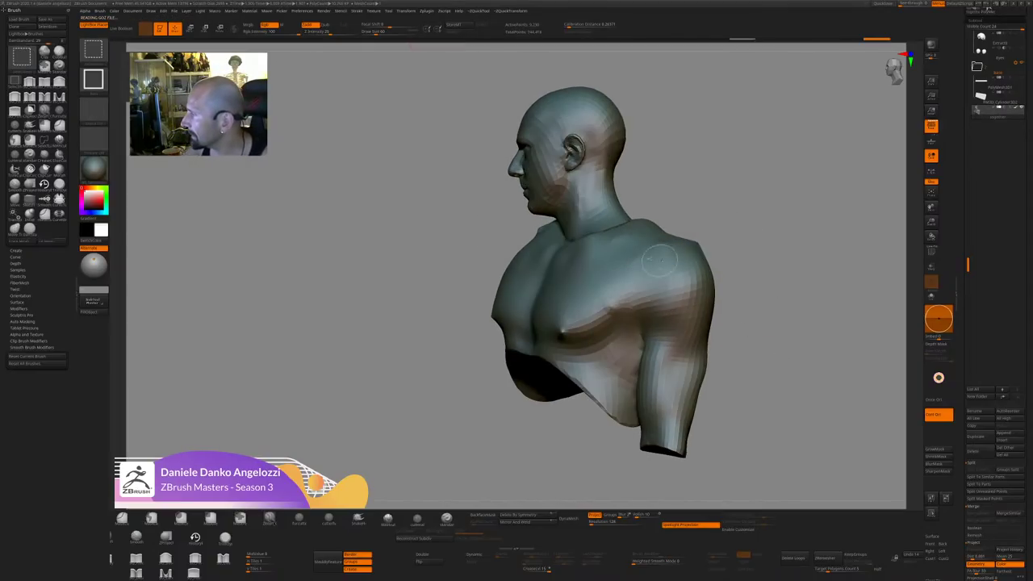
Isolate the head and the chest in turn and examine how they overlap at the neck.
left_click(657, 240, "ctrl+shift")
left_click_drag(677, 212, 753, 166)
left_click(755, 250, "ctrl+shift")
left_click(753, 167, "ctrl+shift")
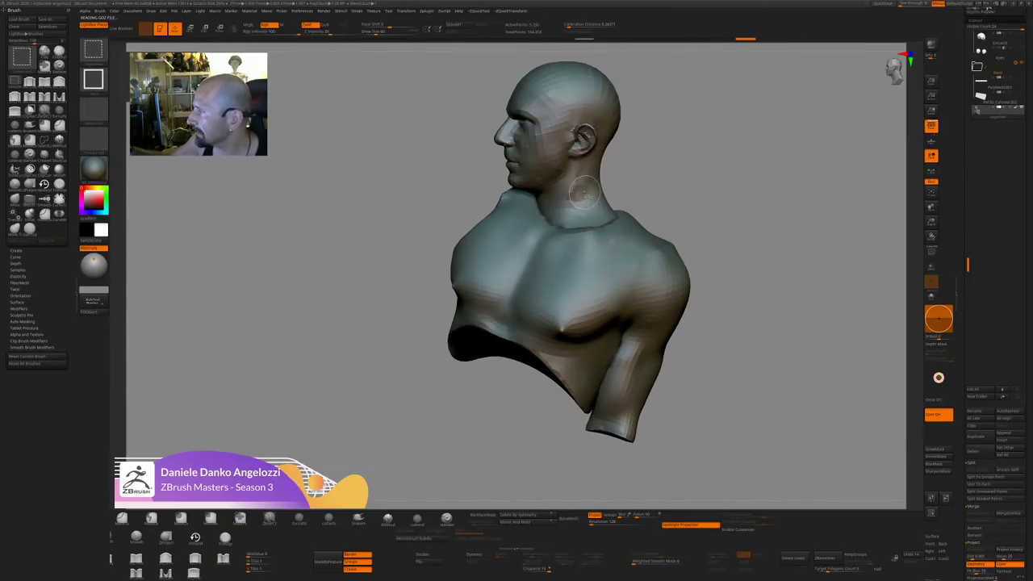
left_click(574, 194, "ctrl+shift")
left_click_drag(685, 173, 735, 355)
key("ctrl+shift+a")
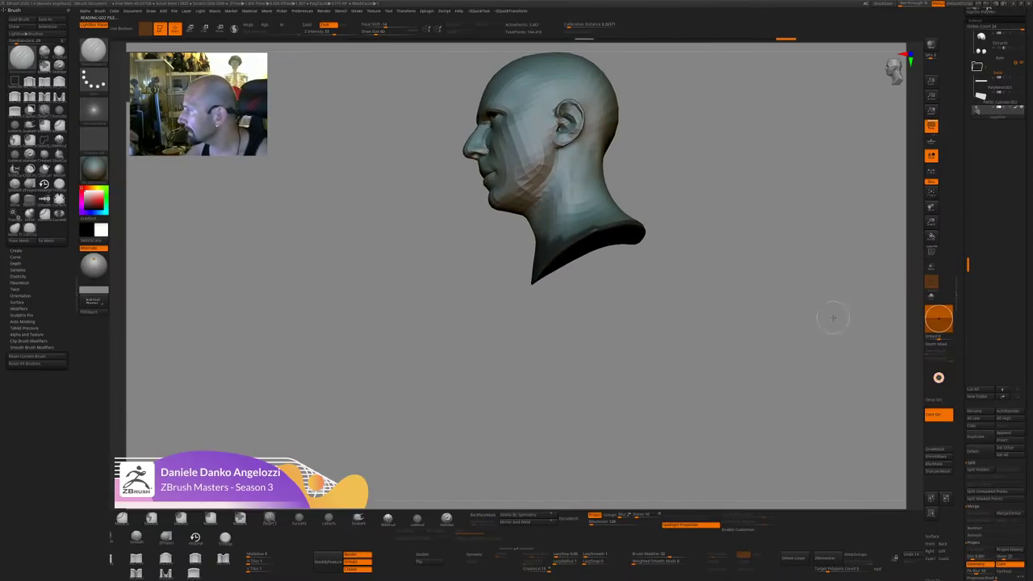
left_click(832, 320, "ctrl+shift")
left_click_drag(832, 320, 808, 334)
left_click(595, 231, "ctrl+shift")
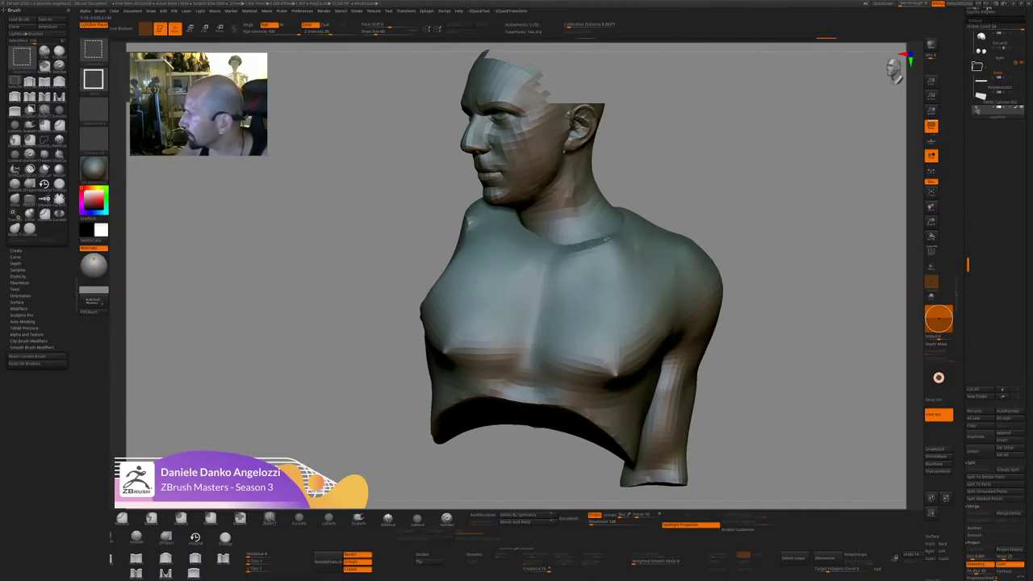
left_click_drag(737, 234, 823, 295)
left_click(775, 257, "ctrl+shift")
Turn on PolyFrame and isolate the polygroups around the neck joint, including the purple collar ring.
key("shift+f")
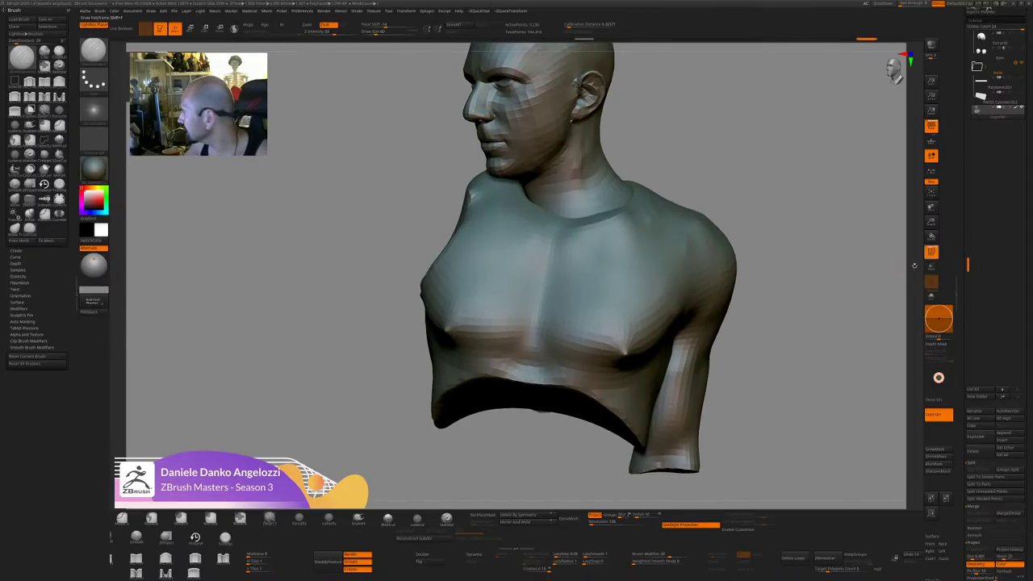
left_click(617, 212, "ctrl+shift")
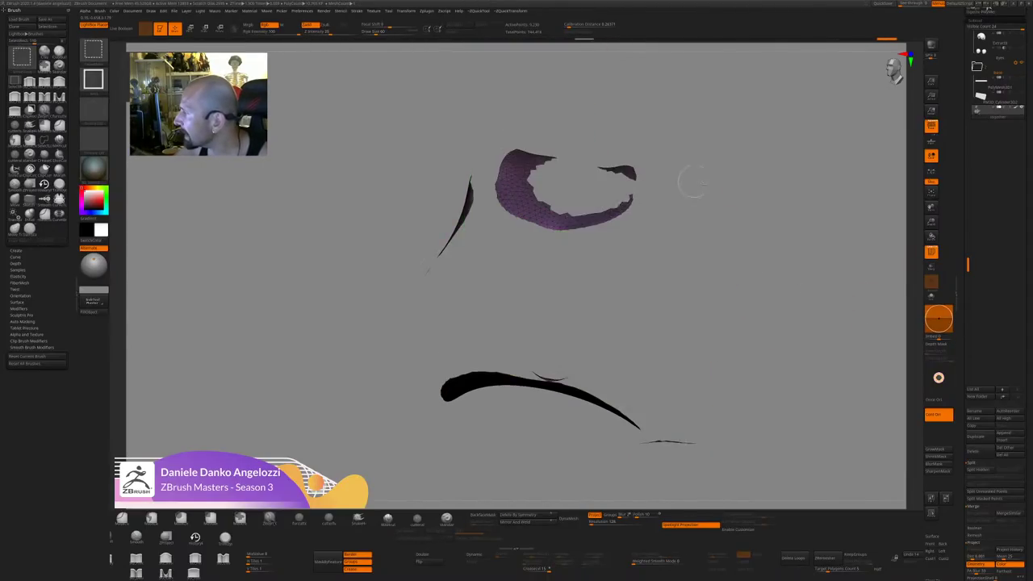
key("ctrl+shift+a")
left_click(596, 191, "ctrl+shift")
left_click(712, 147, "ctrl+shift")
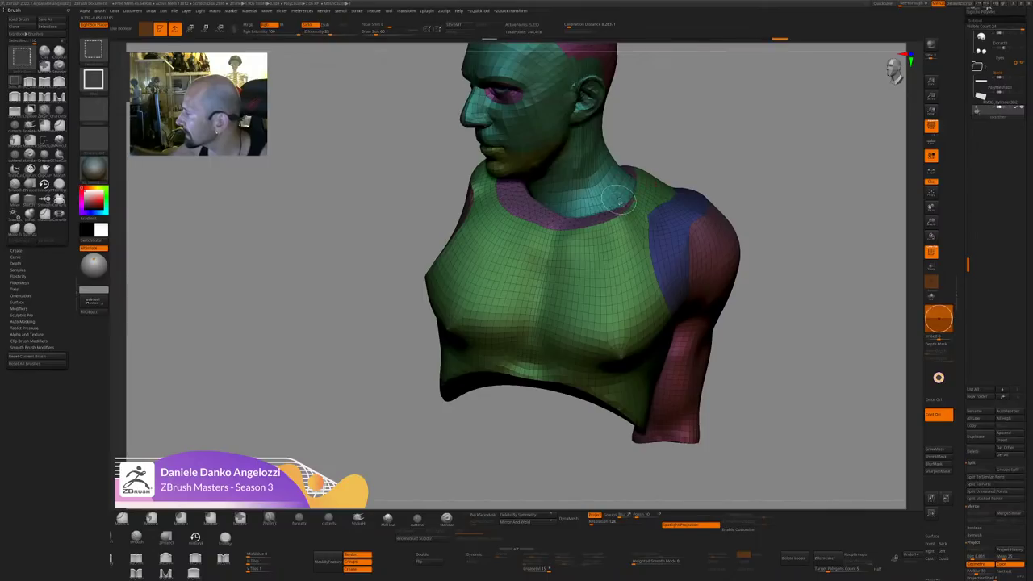
left_click(633, 196, "ctrl+shift")
key("ctrl+shift+a")
Isolate the head and examine the underside of its neck from below.
left_click_drag(764, 215, 718, 154)
left_click(654, 230, "ctrl+alt+shift")
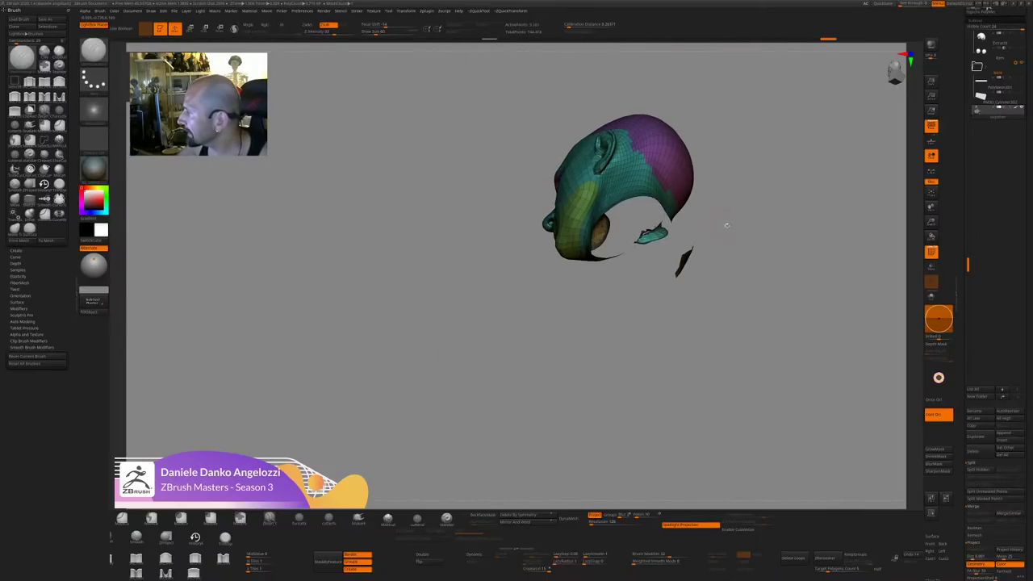
left_click_drag(768, 233, 795, 262)
mouse_move(851, 242)
left_mouse_down()
mouse_move(847, 331)
mouse_move(837, 302)
mouse_move(860, 329)
mouse_move(823, 280)
left_mouse_up()
left_click(635, 245, "ctrl+shift")
left_click(823, 279, "ctrl+shift")
mouse_move(830, 228)
left_mouse_down()
mouse_move(848, 234)
mouse_move(798, 210)
left_mouse_up()
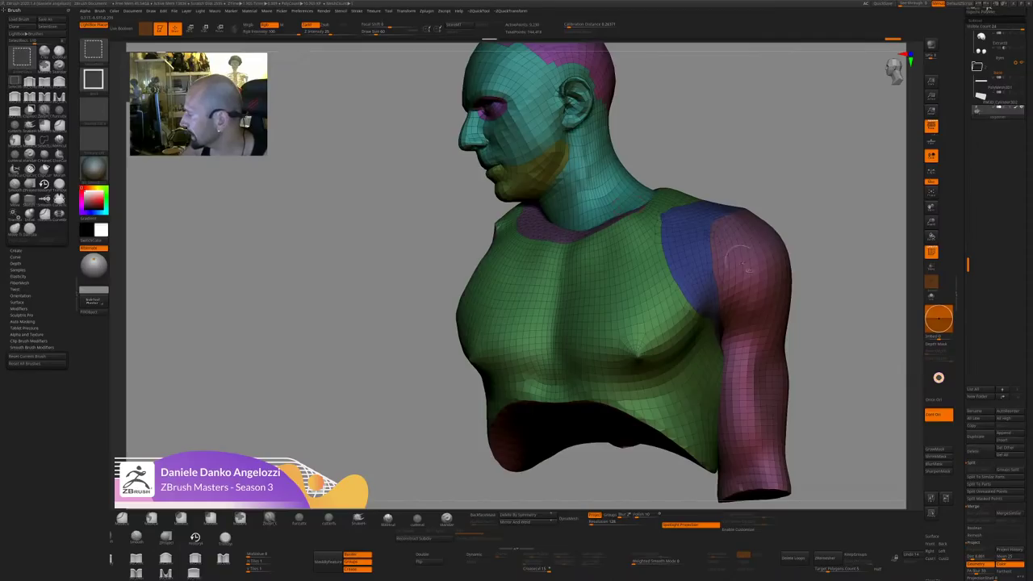
Hide the chest and arms so that only the head stays visible.
left_click(622, 235, "ctrl+shift")
key("ctrl+shift+a")
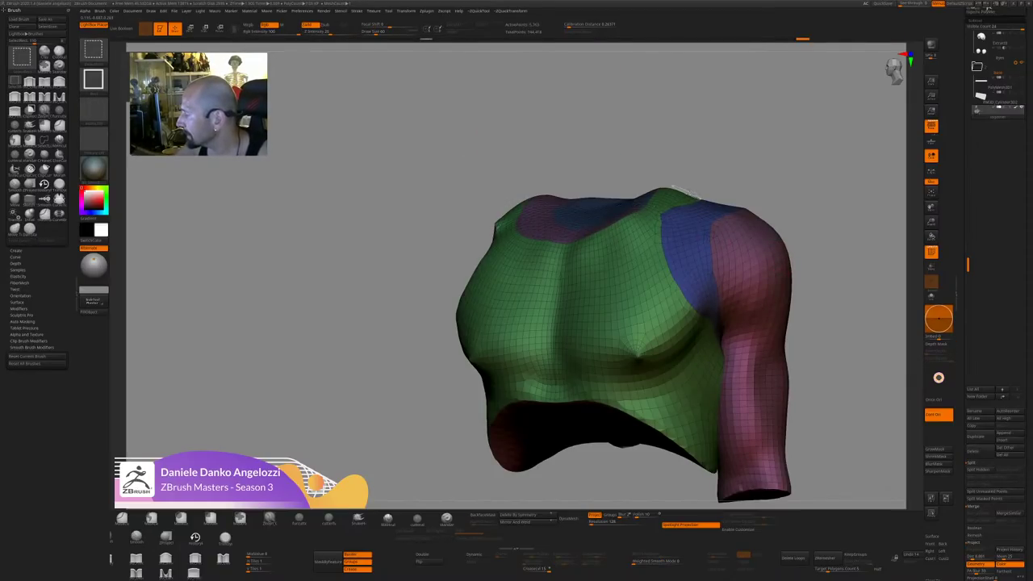
left_click(663, 180, "ctrl+shift")
left_click(661, 179, "ctrl+shift")
mouse_move(687, 165)
left_mouse_down("ctrl+shift")
mouse_move(744, 197)
mouse_move(709, 140)
mouse_move(714, 165)
left_mouse_up("ctrl+shift")
left_click(733, 173, "ctrl+shift")
left_click(646, 180, "ctrl+shift")
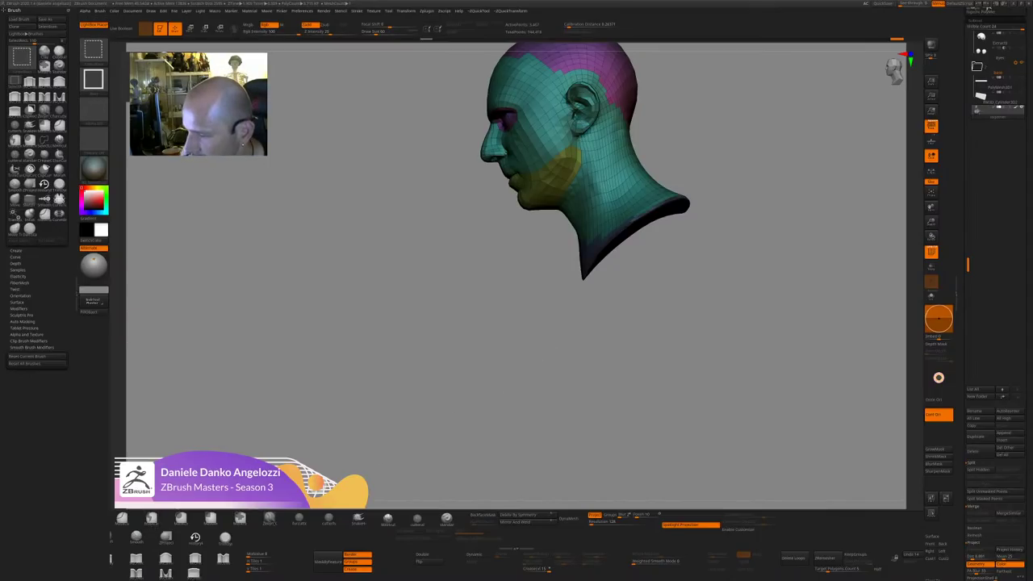
Slice the base of the head's neck diagonally with the Slice Curve brush to separate a narrow strip.
left_click_drag(209, 536, 389, 537, "ctrl+shift")
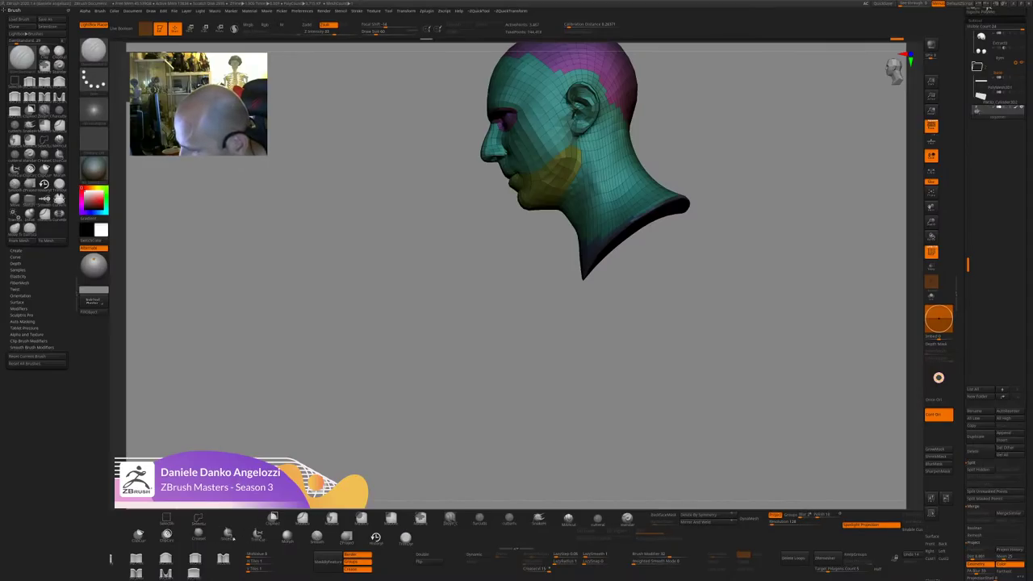
left_click(231, 537)
left_click(247, 546)
left_click_drag(419, 448, 528, 431, "shift")
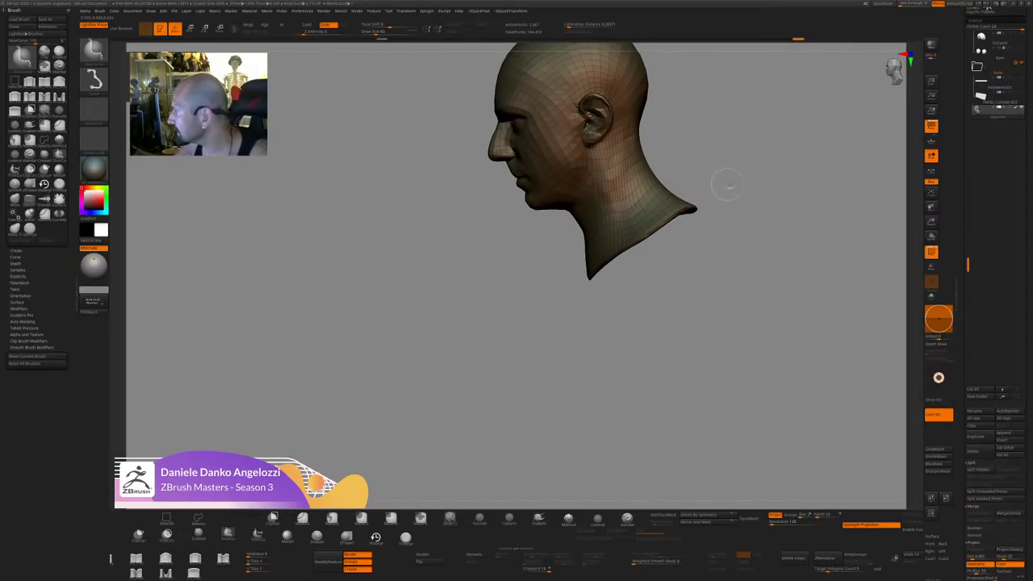
left_click_drag(722, 179, 548, 278, "ctrl+shift")
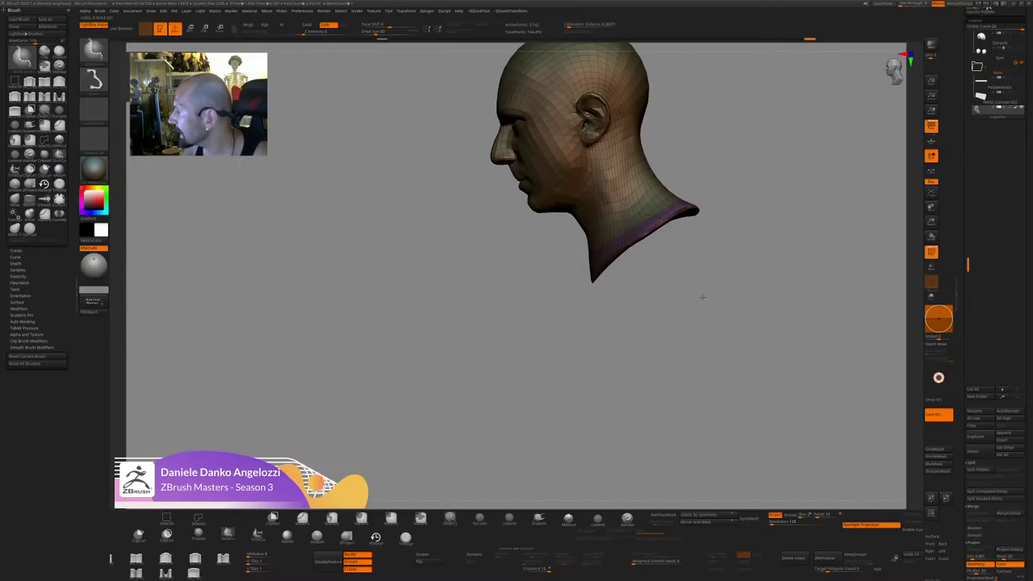
Hide the sliced strip at the neck base and bring the chest back into view with the head.
left_click(703, 296, "ctrl+shift")
left_click(645, 303, "ctrl+shift")
key("ctrl+shift+a")
left_click_drag(810, 250, 840, 267)
left_click(658, 185, "ctrl+shift")
left_click(658, 184, "ctrl+shift")
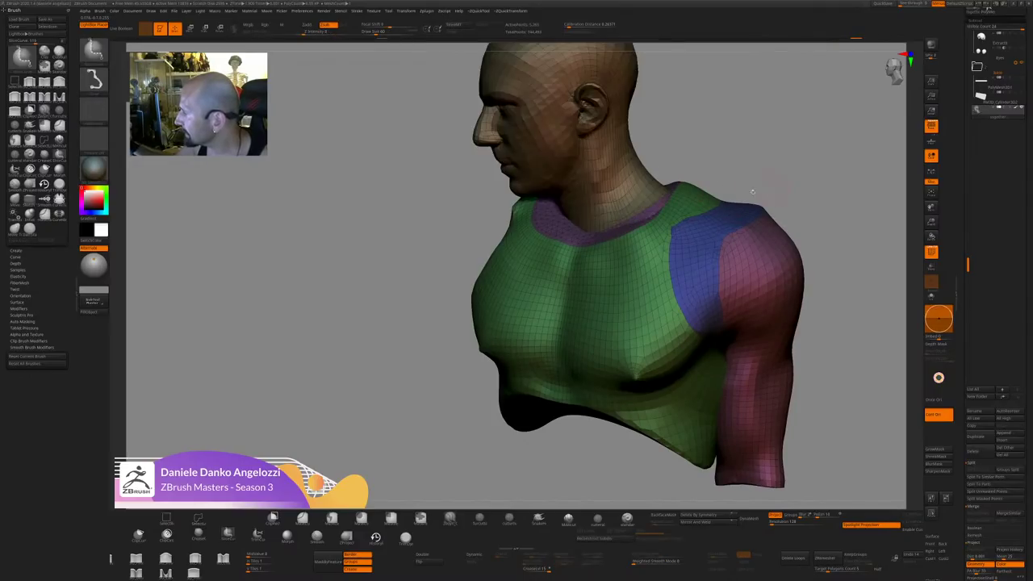
Hide the head, torso and arm surfaces, leaving only the chest's collar and cap polygroups visible.
left_click_drag(827, 186, 824, 142)
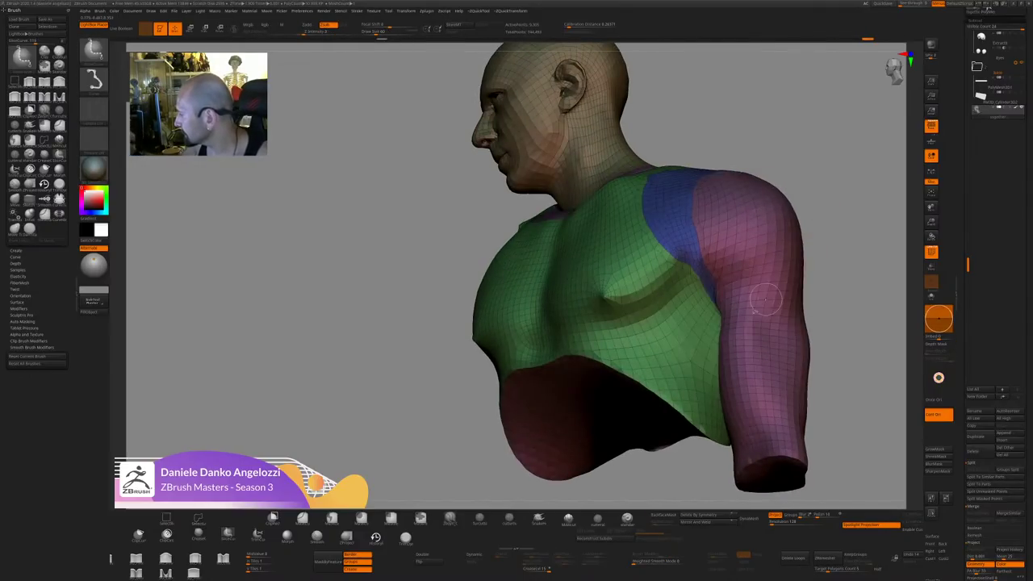
left_click(739, 339, "ctrl+shift")
key("ctrl+shift+a")
left_click_drag(845, 257, 847, 308)
left_click(688, 274, "ctrl+shift")
left_click(700, 232, "ctrl+shift")
left_click(755, 242, "ctrl+shift")
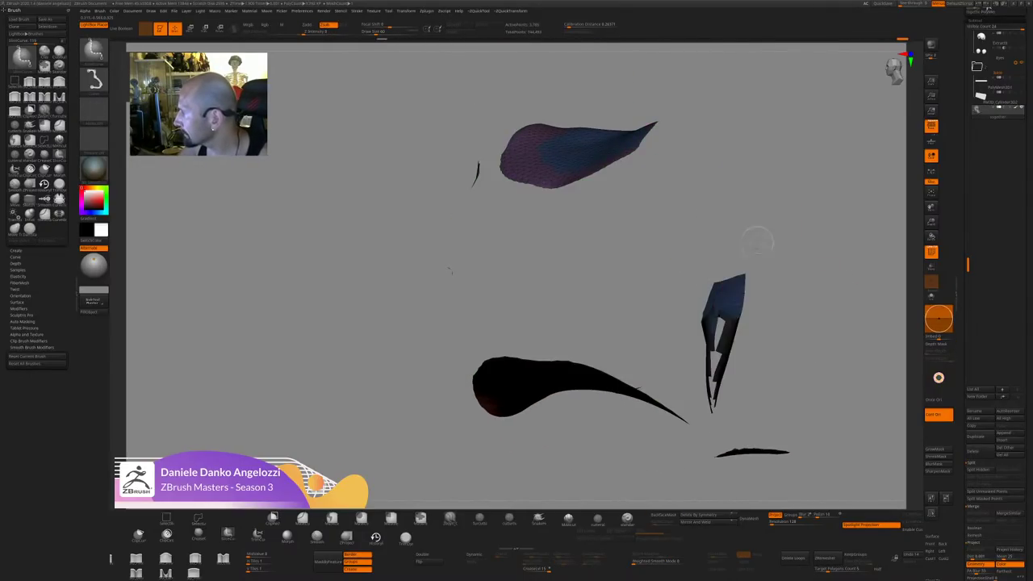
Enable double-sided display and isolate the blue cap polygroup inside the chest's neck opening.
left_click(428, 555)
left_click(538, 369, "ctrl+shift")
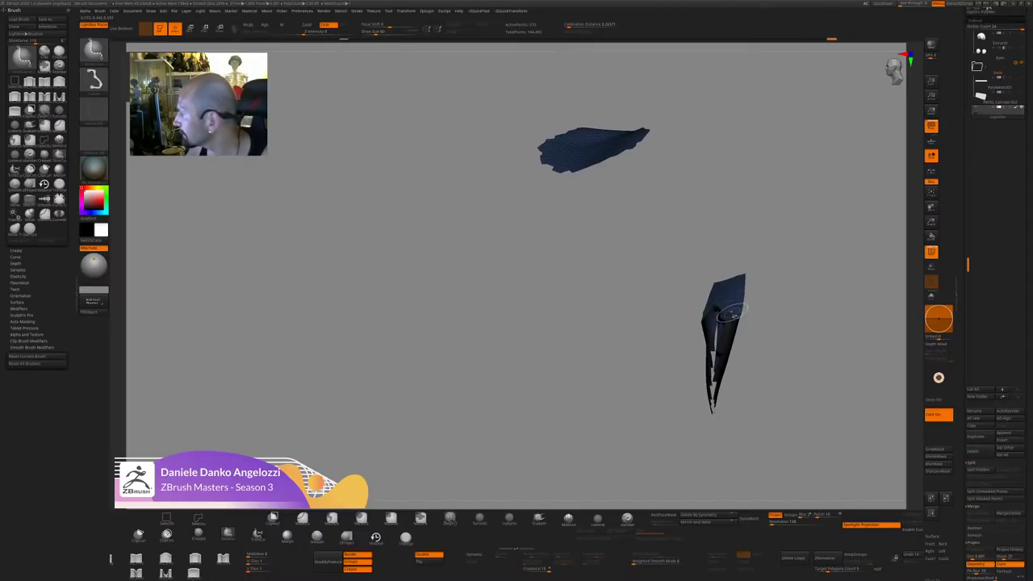
left_click_drag(780, 284, 780, 307)
left_click_drag(776, 455, 674, 239, "ctrl+alt+shift")
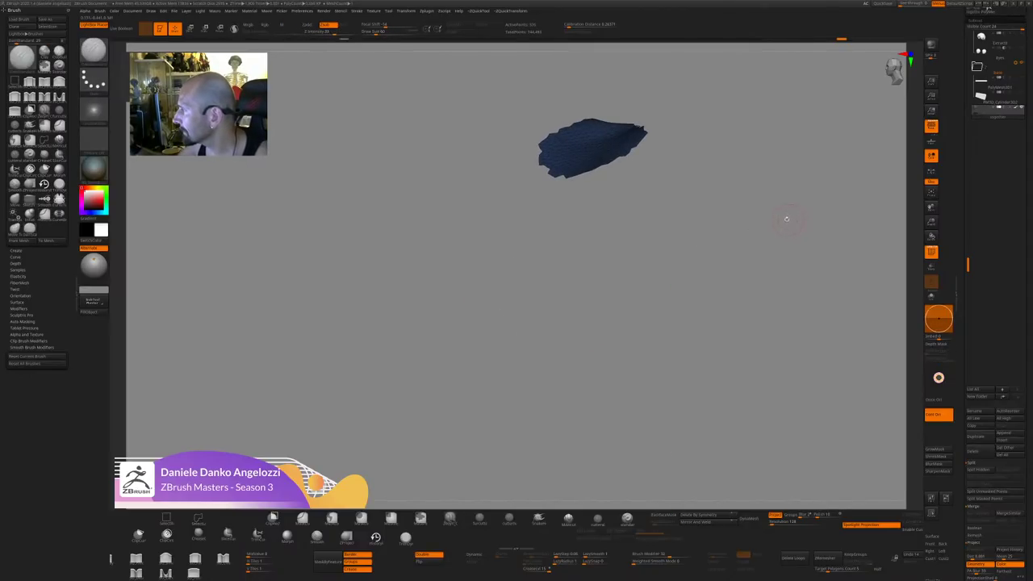
Grow the visible neck cap region outward, undo the excess growth and group the region as one polygroup.
key("ctrl+shift+x")
key("ctrl+shift+x")
key("ctrl+shift+x")
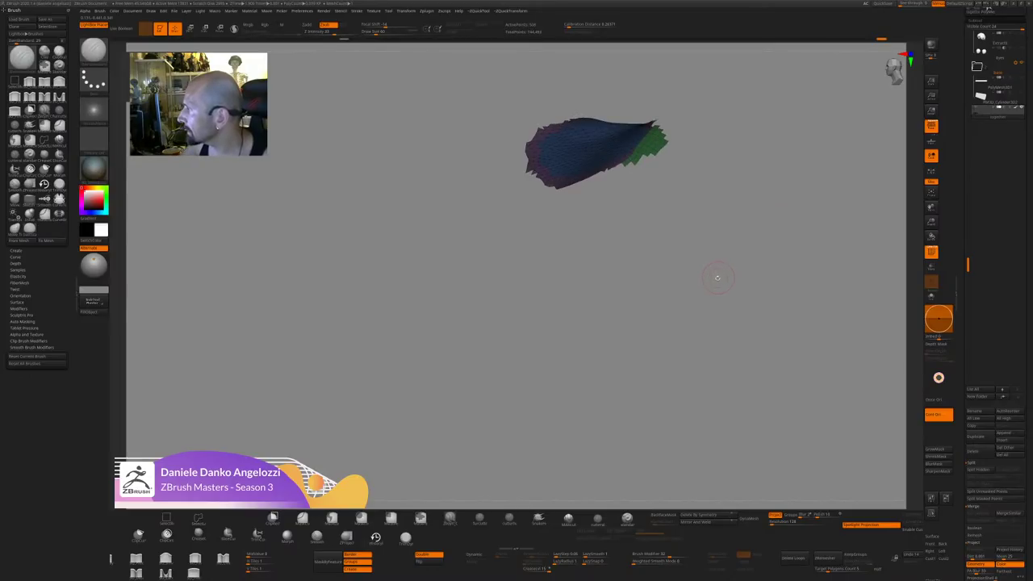
key("ctrl+z")
key("ctrl+z")
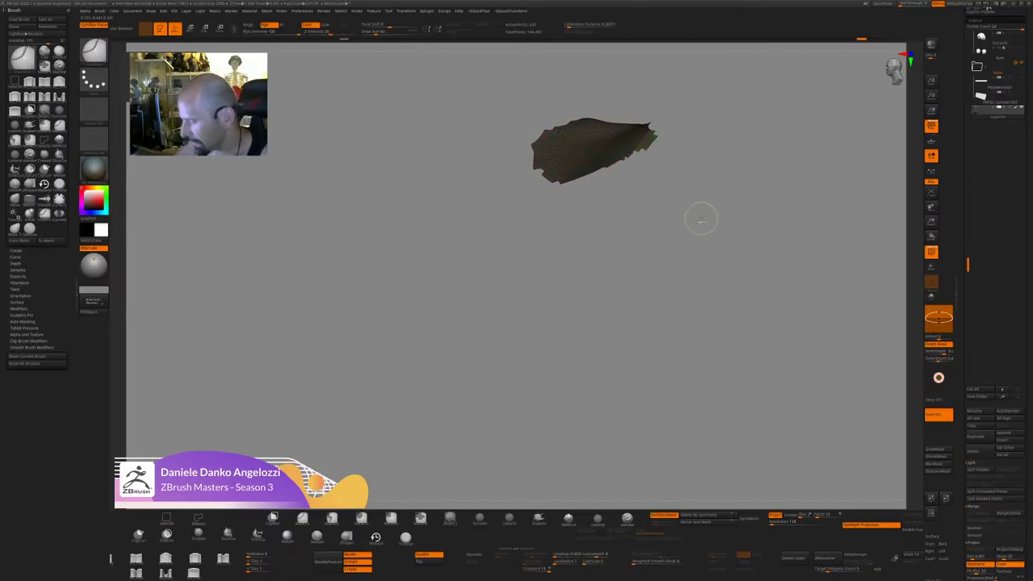
Show the bust without the neck cap region and delete the hidden geometry.
left_click(750, 190, "ctrl+shift")
left_click(644, 144, "ctrl+shift")
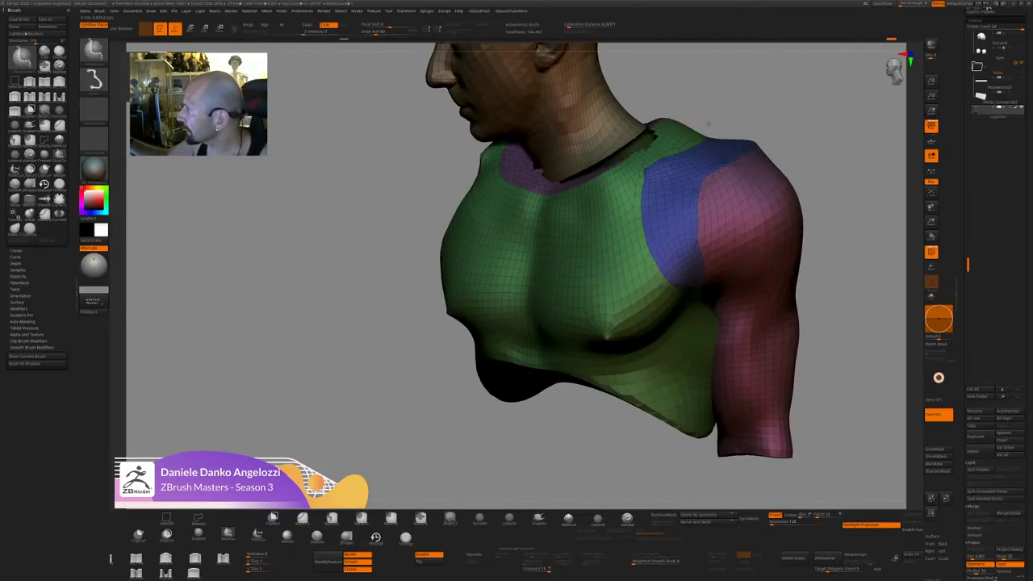
left_click_drag(807, 133, 721, 206, "alt")
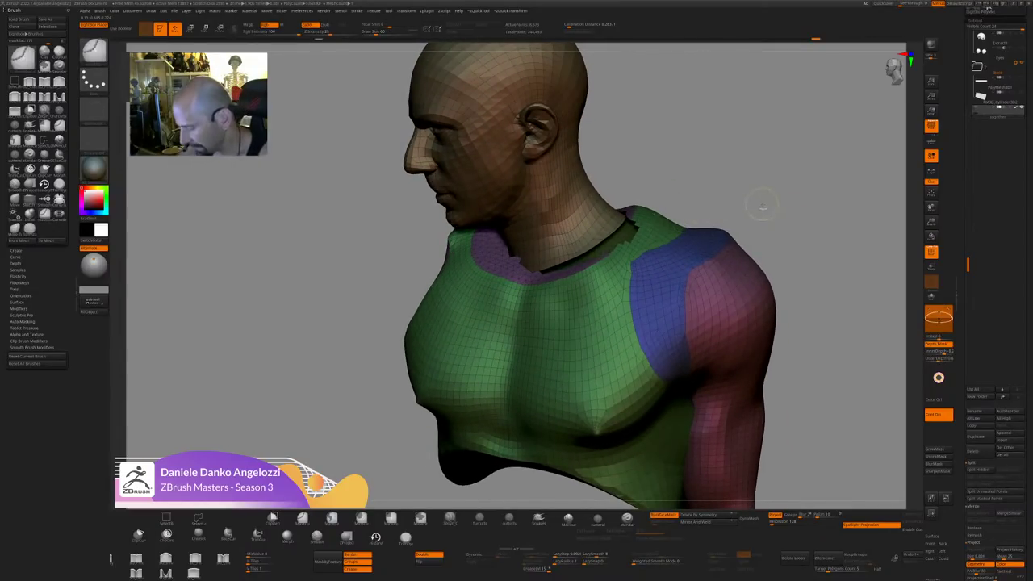
key("space")
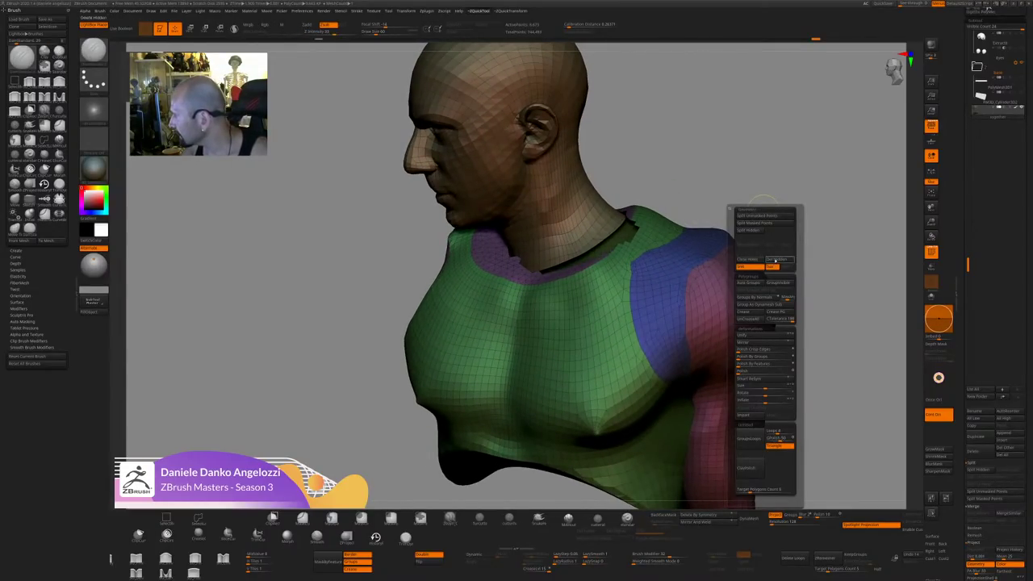
left_click_drag(621, 211, 619, 239)
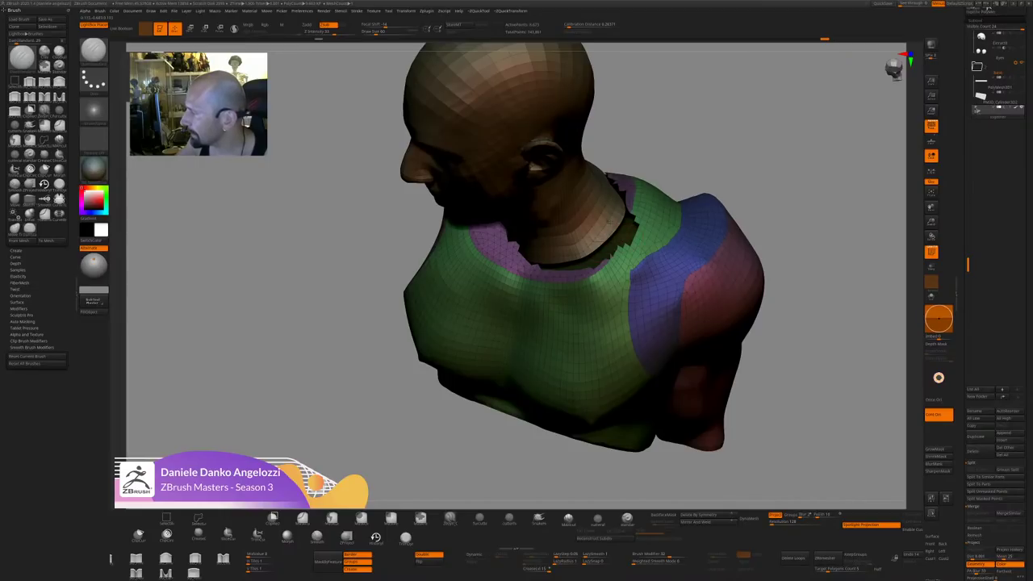
Examine the gap between the neck and the chest's opening from the front and side.
mouse_move(696, 143)
left_mouse_down()
mouse_move(615, 212)
mouse_move(688, 154)
left_mouse_up()
left_click_drag(487, 482, 492, 452)
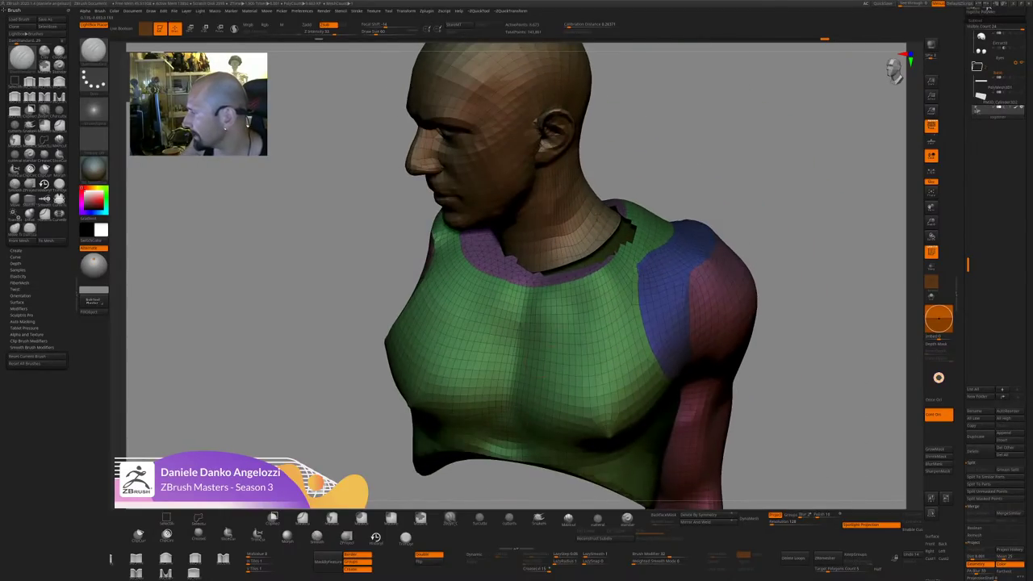
left_click_drag(756, 214, 775, 205)
left_click_drag(651, 212, 604, 236)
right_click_drag(632, 208, 558, 265)
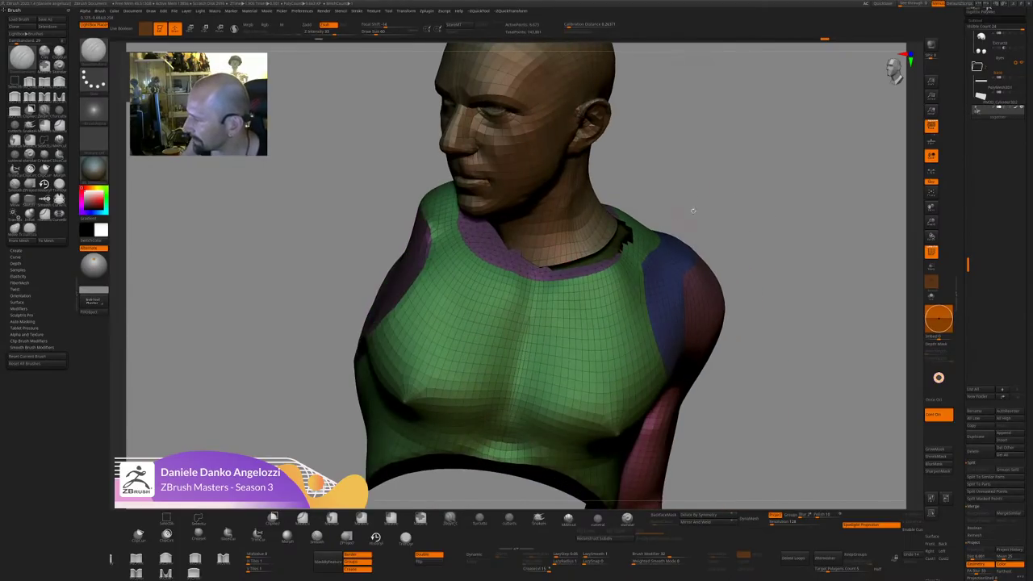
left_click_drag(693, 210, 528, 261)
key("b")
key("s")
key("t")
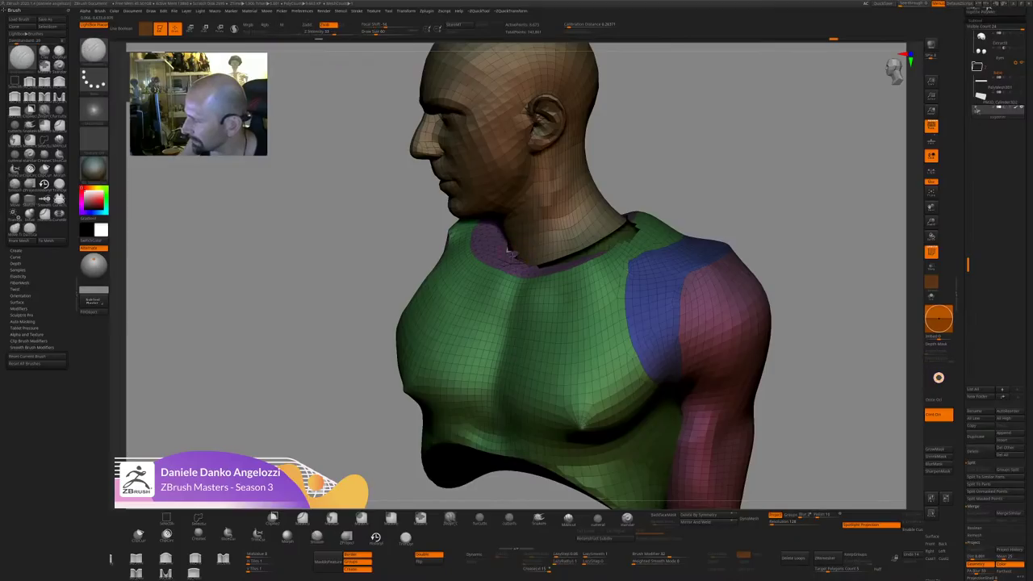
Isolate the chest with its open neck hole and group it into a single polygroup.
left_click(615, 330, "ctrl+shift")
key("ctrl+shift+a")
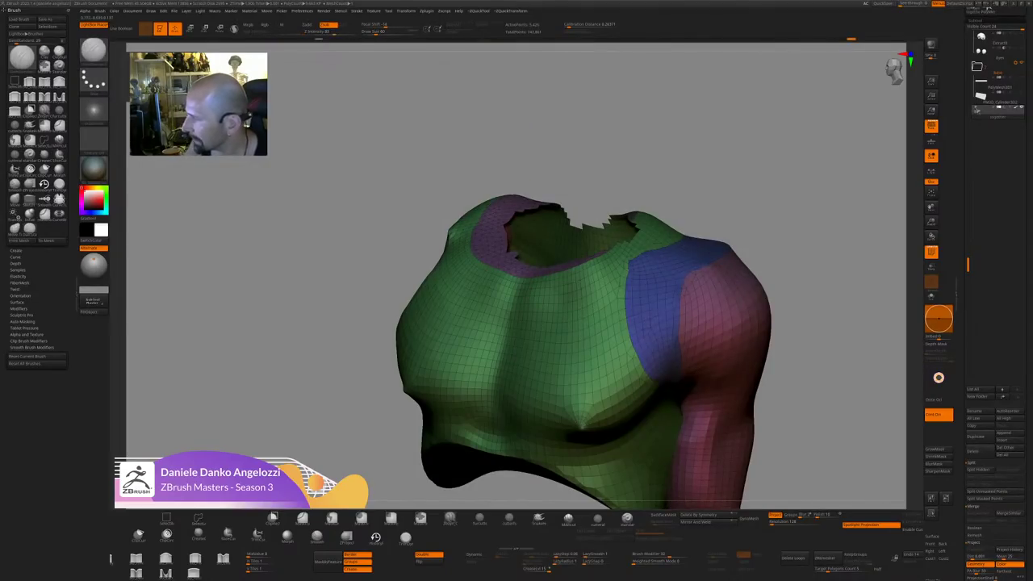
left_click_drag(730, 191, 684, 216, "alt")
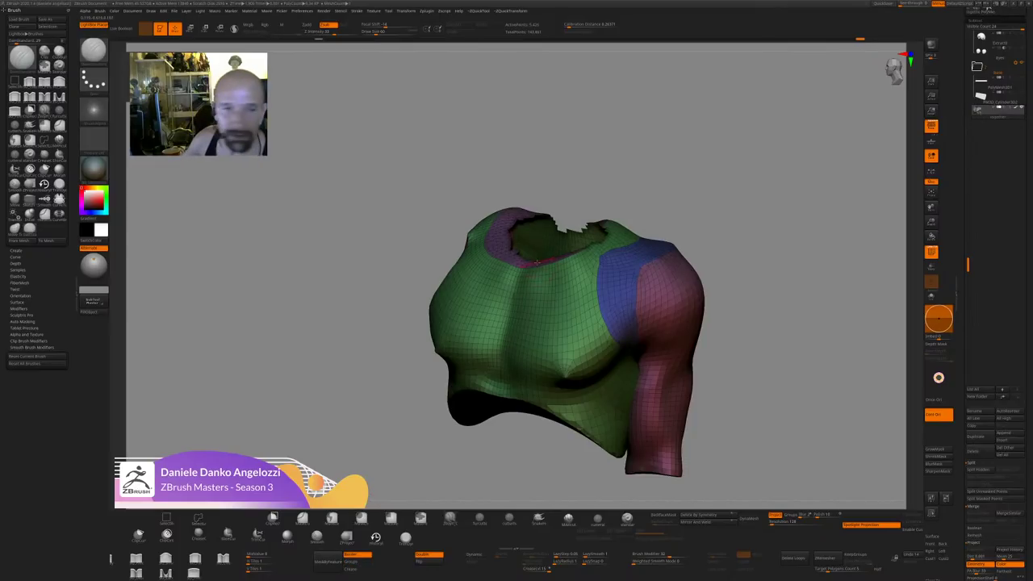
left_click_drag(648, 190, 690, 258)
left_click_drag(678, 293, 639, 296)
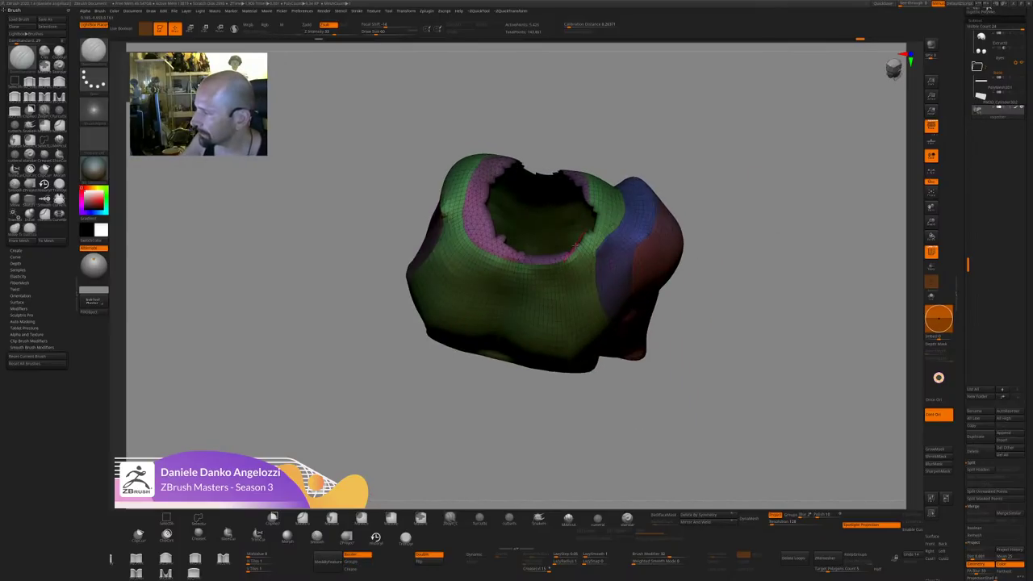
left_click(604, 380, "ctrl")
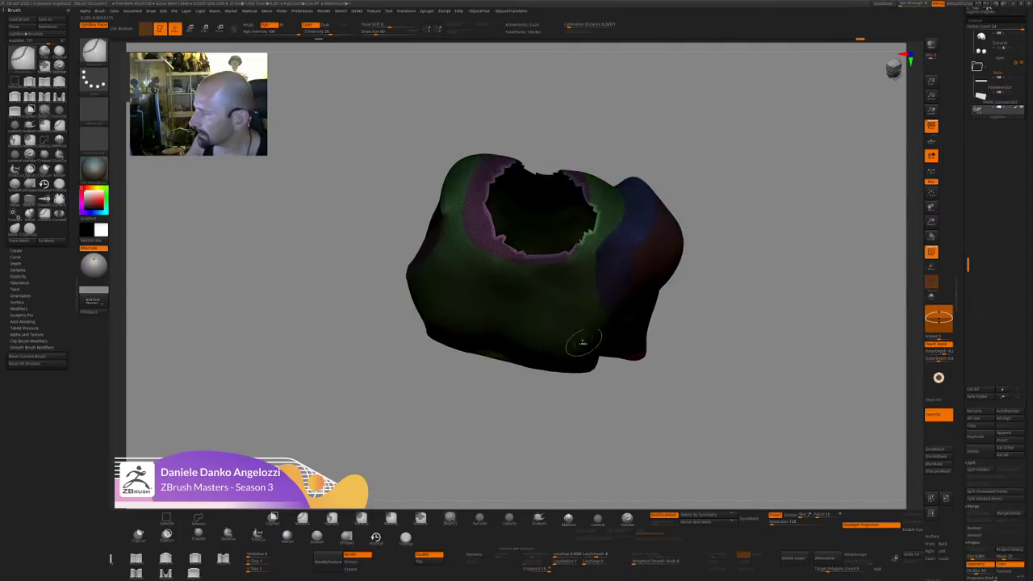
left_click(568, 314, "ctrl")
left_click(647, 424, "ctrl")
key("ctrl+w")
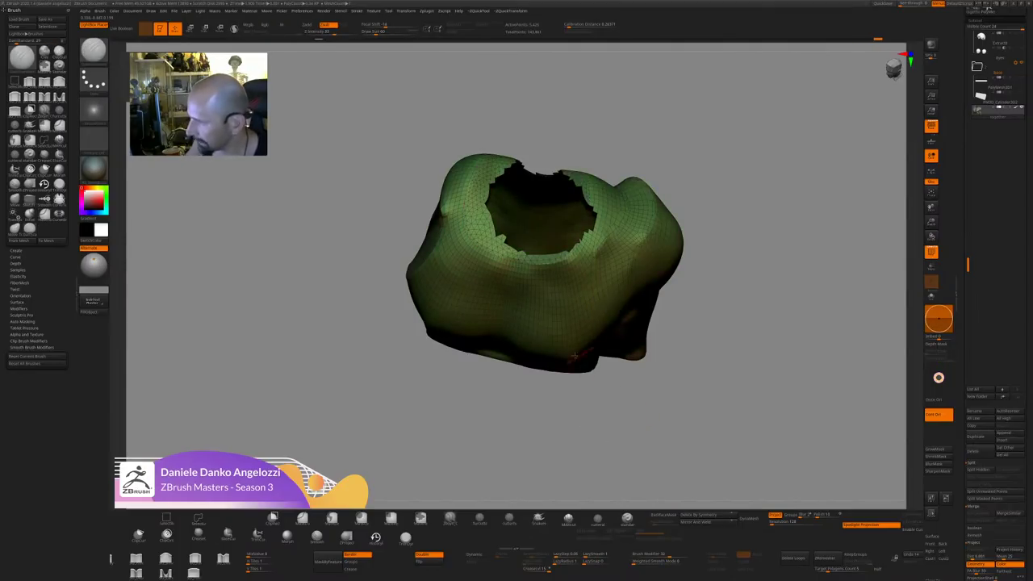
Mask the chest by its open borders, invert the mask and blur it twice so the neck-hole edge stays editable.
left_click(333, 560)
left_click_drag(476, 446, 553, 420)
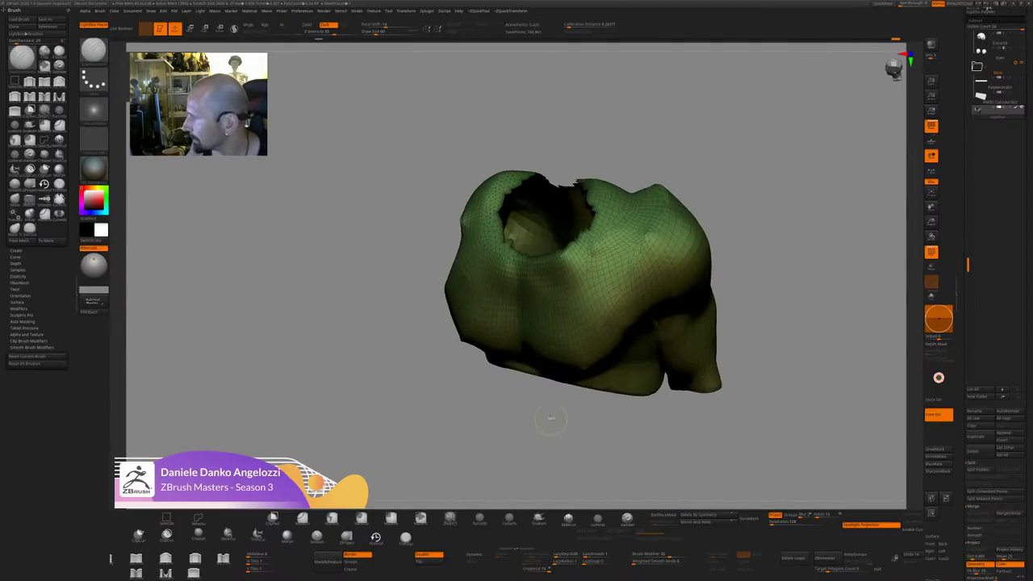
left_click(554, 419, "ctrl")
left_click(569, 329, "ctrl")
left_click(572, 331, "ctrl")
left_click_drag(683, 434, 736, 320)
left_click_drag(736, 177, 748, 280)
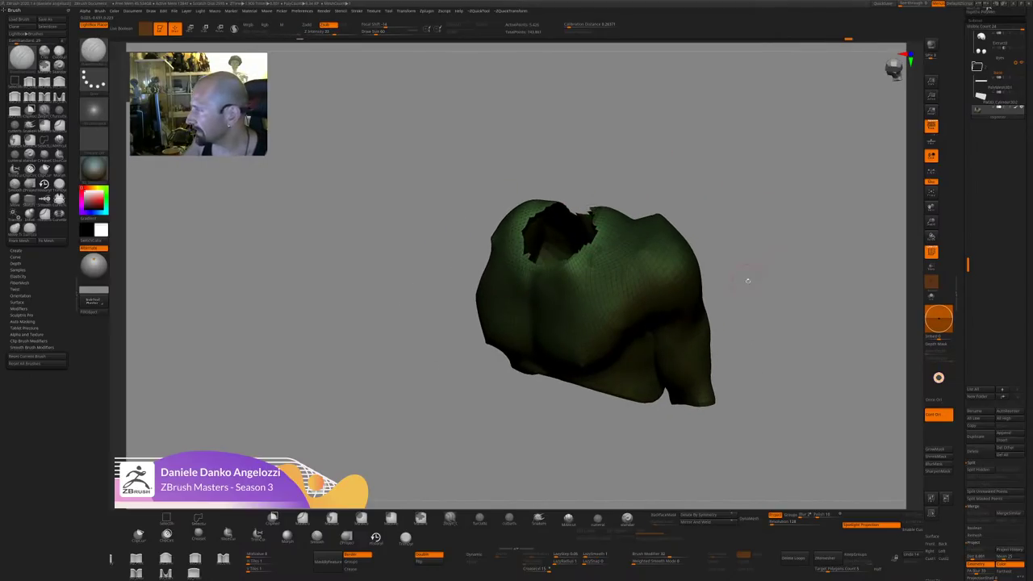
Even out the chest's jagged neck-hole edge with the Polish deformation and show the head with the chest again.
left_click_drag(993, 359, 993, 262)
left_click(985, 301)
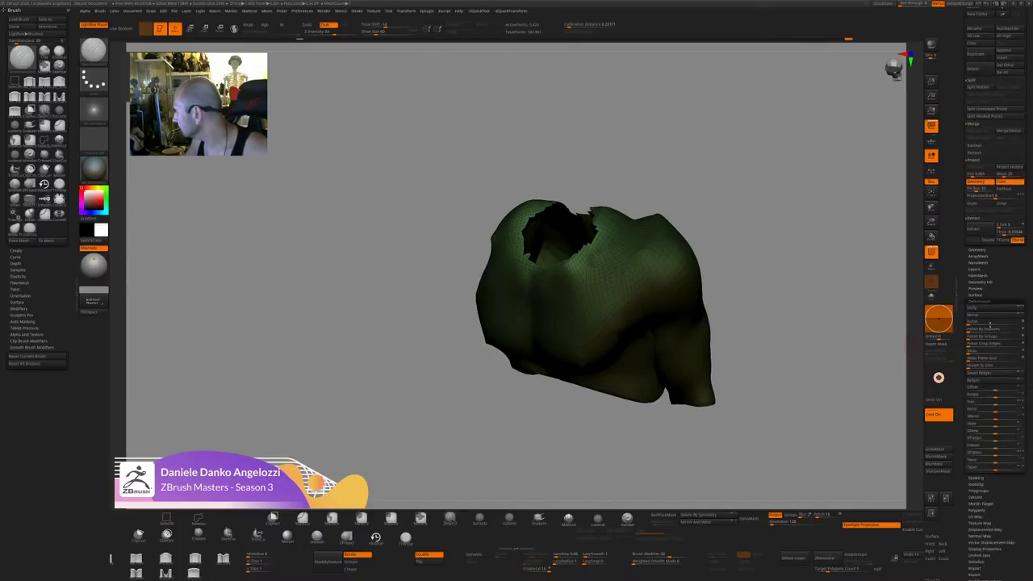
left_click_drag(860, 355, 844, 323)
key("shift+f")
key("shift+f")
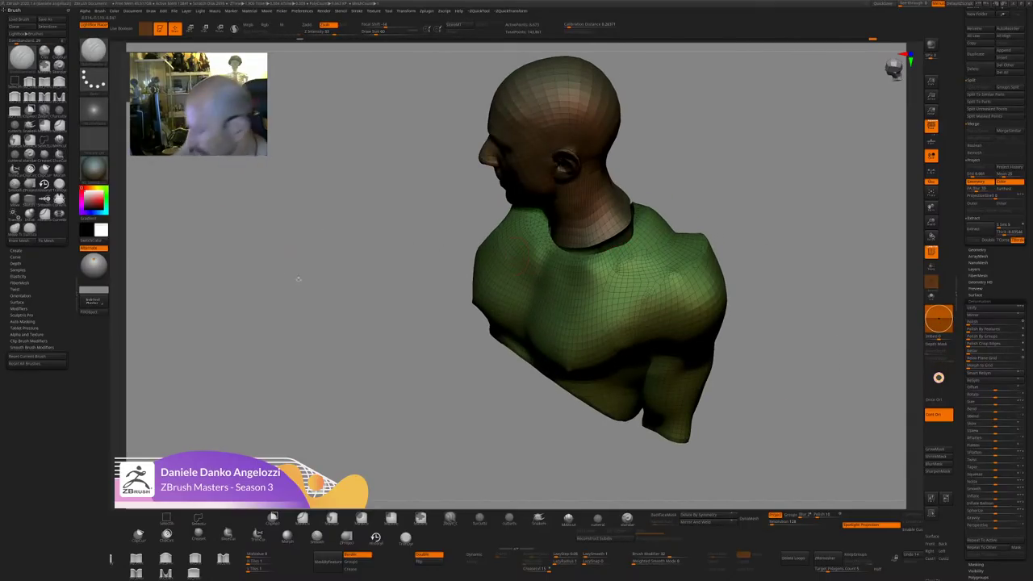
Choose the CurveBridge brush and bridge the neck's lower edge to the chest's opening with a strip of new polygons.
key("b")
mouse_move(808, 275)
left_mouse_down()
mouse_move(819, 196)
mouse_move(809, 202)
left_mouse_up()
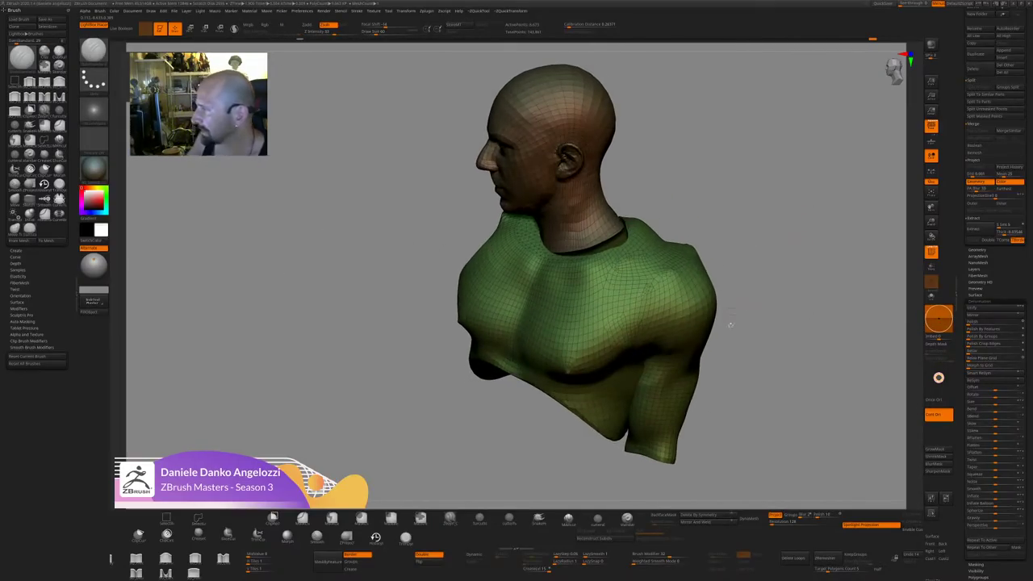
key("b")
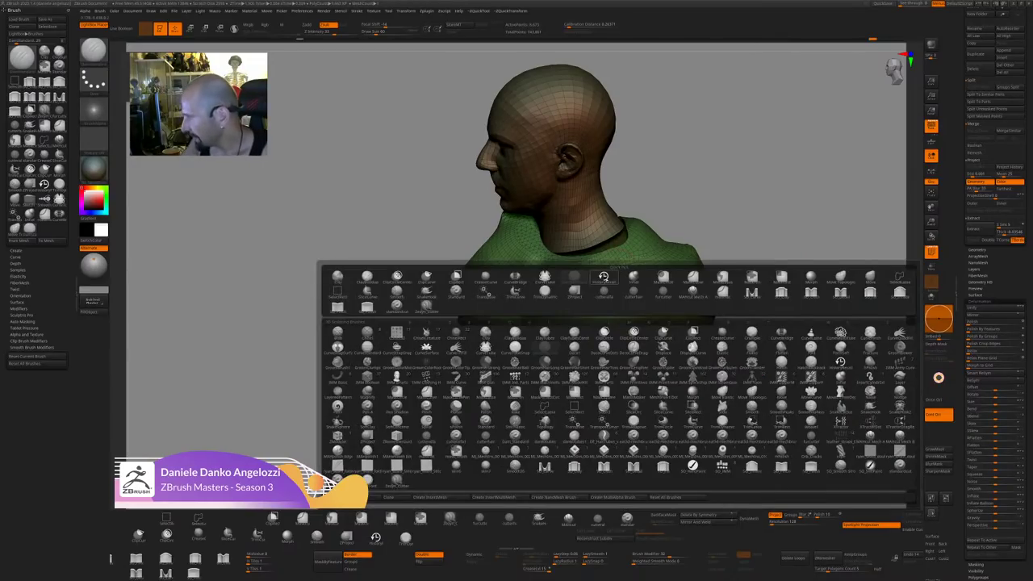
key("b")
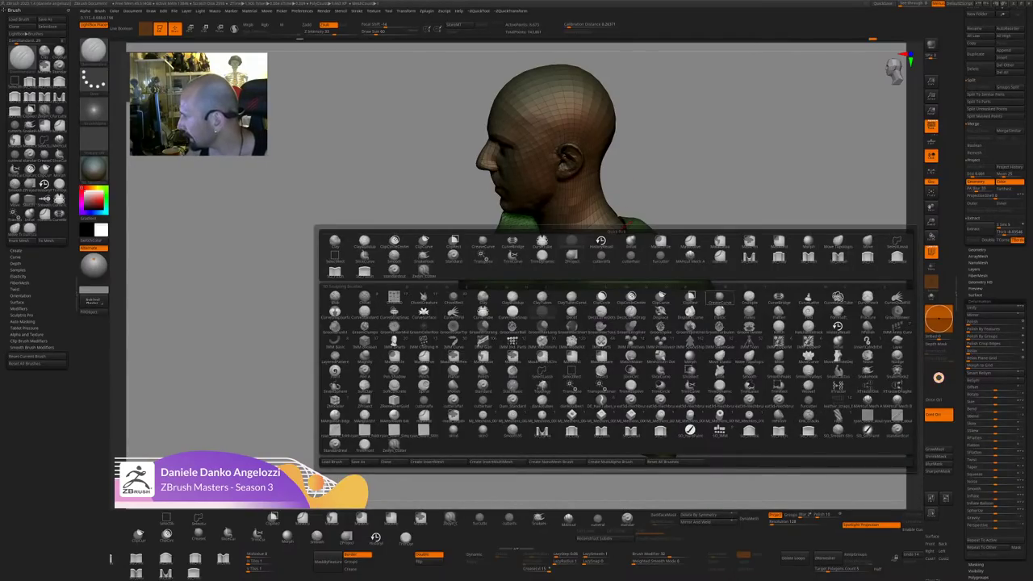
left_click(780, 298)
key("shift+f")
left_click_drag(728, 190, 737, 270, "alt")
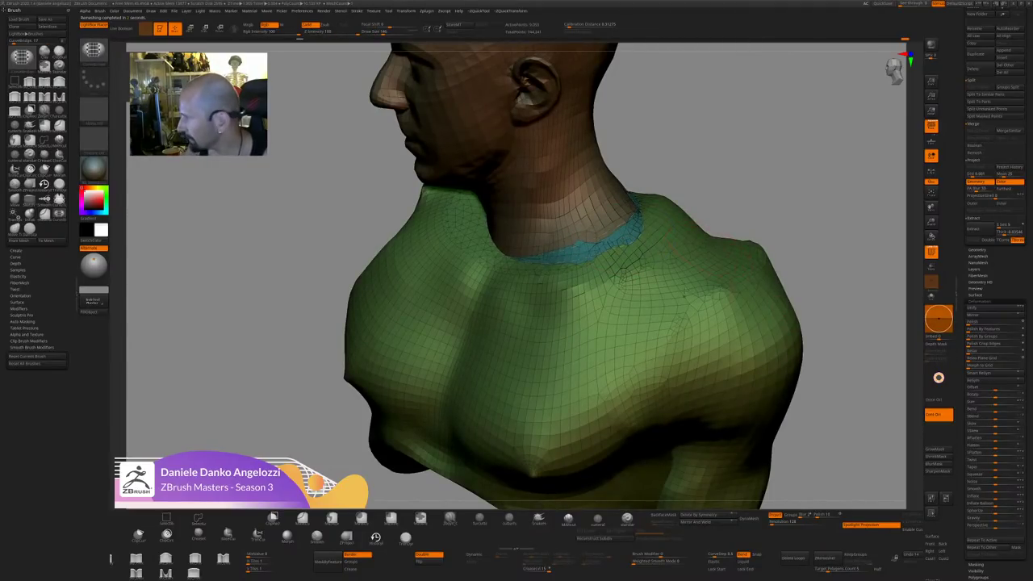
Smooth the bridged strip along the side and front of the neck where it meets the chest.
left_click_drag(495, 220, 484, 257, "shift")
left_click_drag(733, 196, 811, 178)
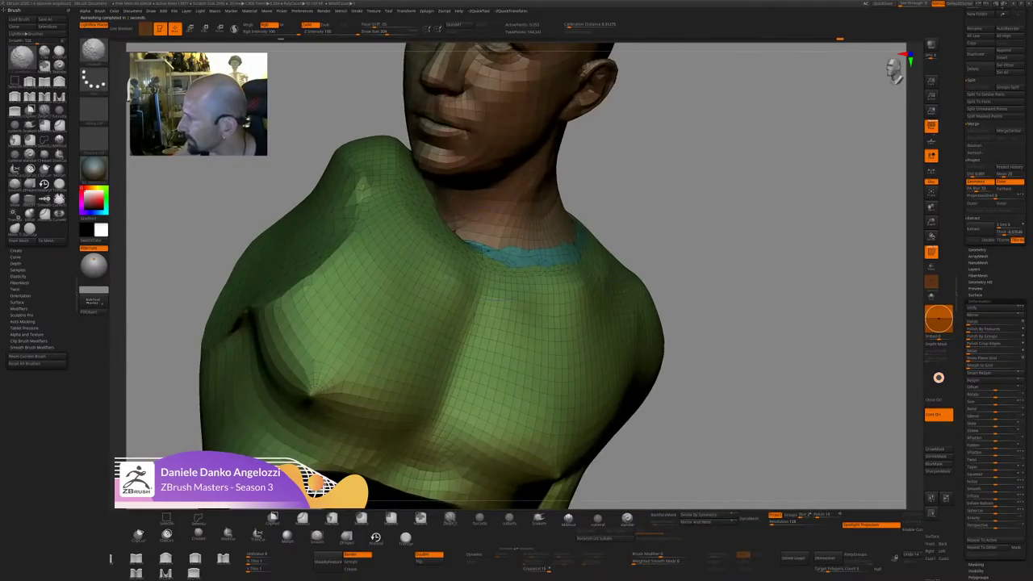
left_click_drag(452, 232, 465, 235, "shift")
left_click_drag(626, 199, 577, 190)
mouse_move(449, 213)
left_mouse_down("shift")
mouse_move(438, 198)
mouse_move(447, 215)
left_mouse_up("shift")
Smooth the bridged strip at the raised shoulder and around the back of the neck.
mouse_move(686, 176)
left_mouse_down()
mouse_move(674, 176)
mouse_move(724, 140)
mouse_move(765, 212)
left_mouse_up()
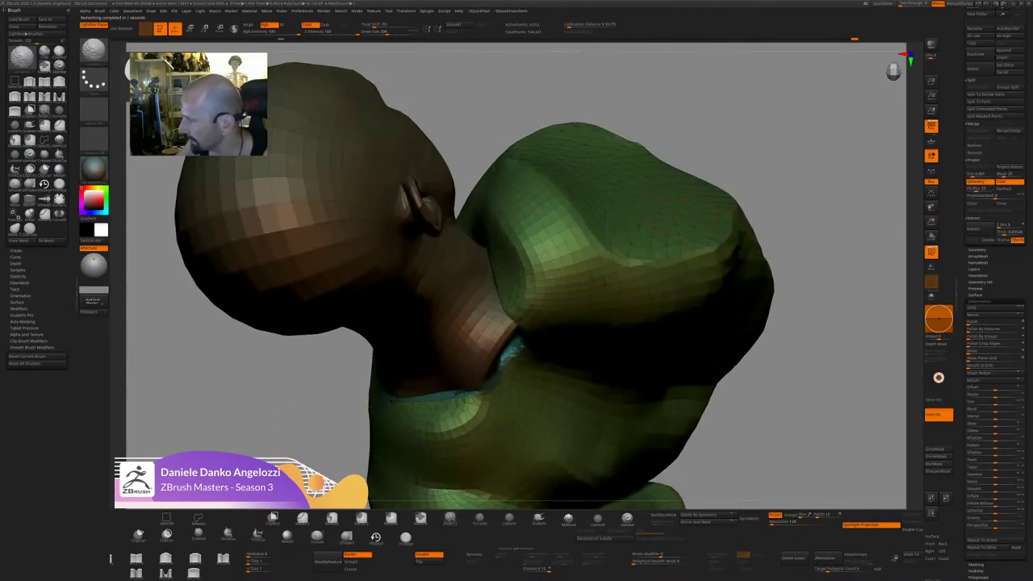
mouse_move(507, 321)
left_mouse_down("shift")
mouse_move(517, 327)
mouse_move(526, 279)
left_mouse_up("shift")
mouse_move(743, 189)
left_mouse_down()
mouse_move(754, 106)
mouse_move(723, 117)
left_mouse_up()
left_click_drag(593, 233, 560, 242)
left_click_drag(507, 298, 494, 313, "shift")
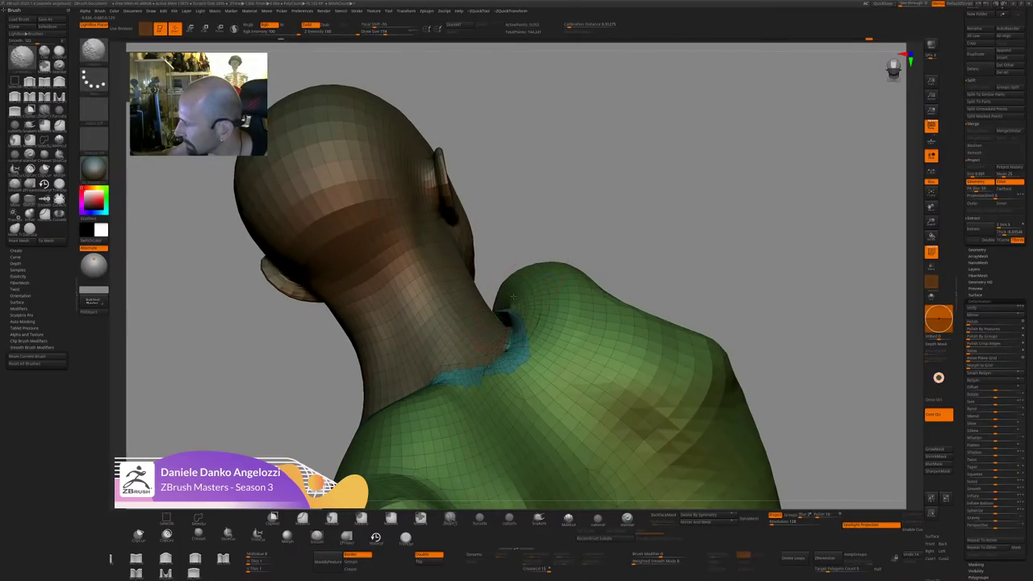
left_click_drag(597, 234, 563, 295)
left_click_drag(618, 214, 507, 272)
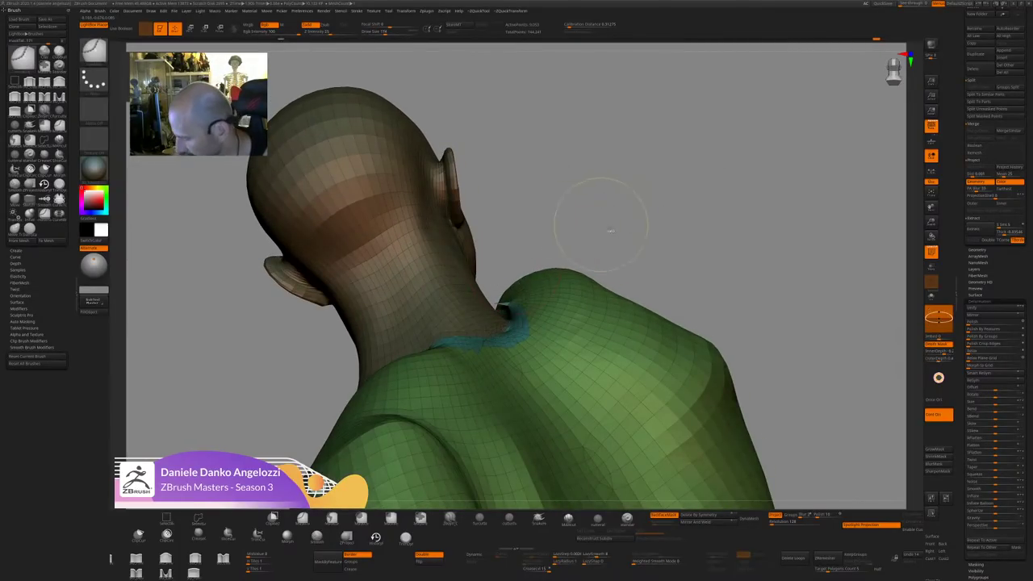
Close the remaining hole beside the raised shoulder and smooth the filled area across the back of the neck.
key("space")
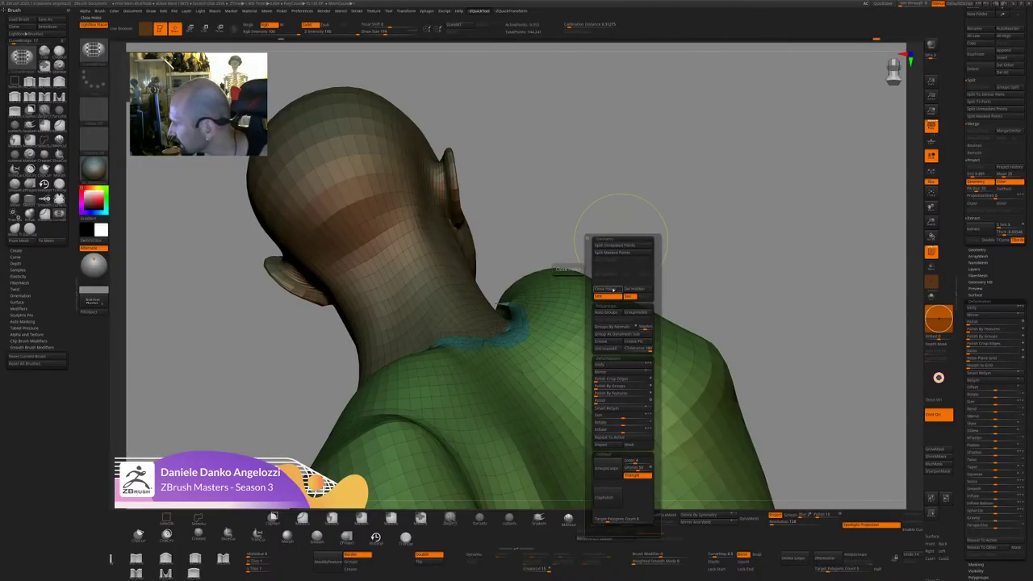
left_click(611, 289)
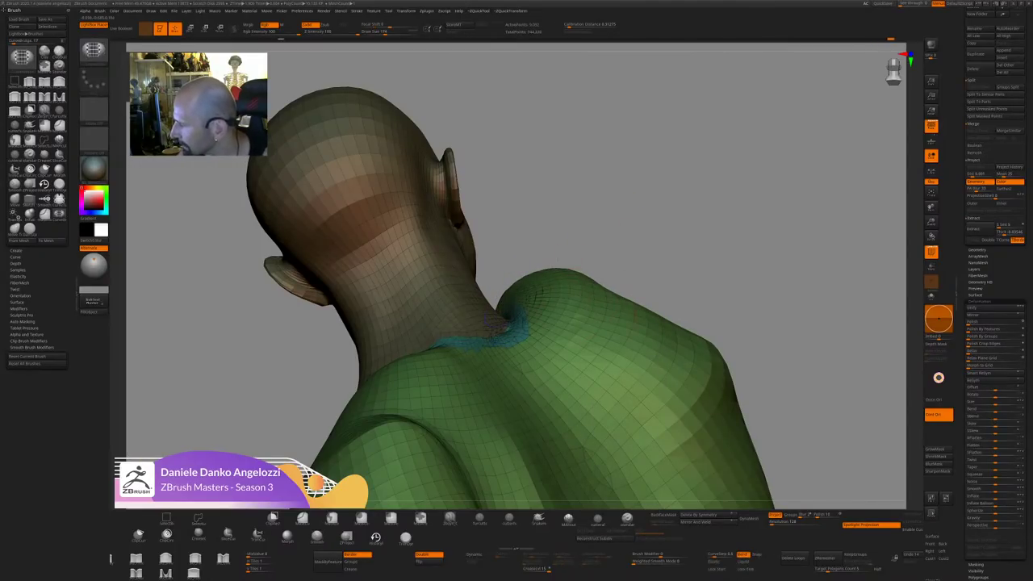
mouse_move(510, 307)
left_mouse_down("shift")
mouse_move(508, 331)
mouse_move(430, 353)
left_mouse_up("shift")
mouse_move(657, 247)
left_mouse_down()
mouse_move(668, 202)
mouse_move(605, 299)
mouse_move(663, 272)
mouse_move(653, 282)
left_mouse_up()
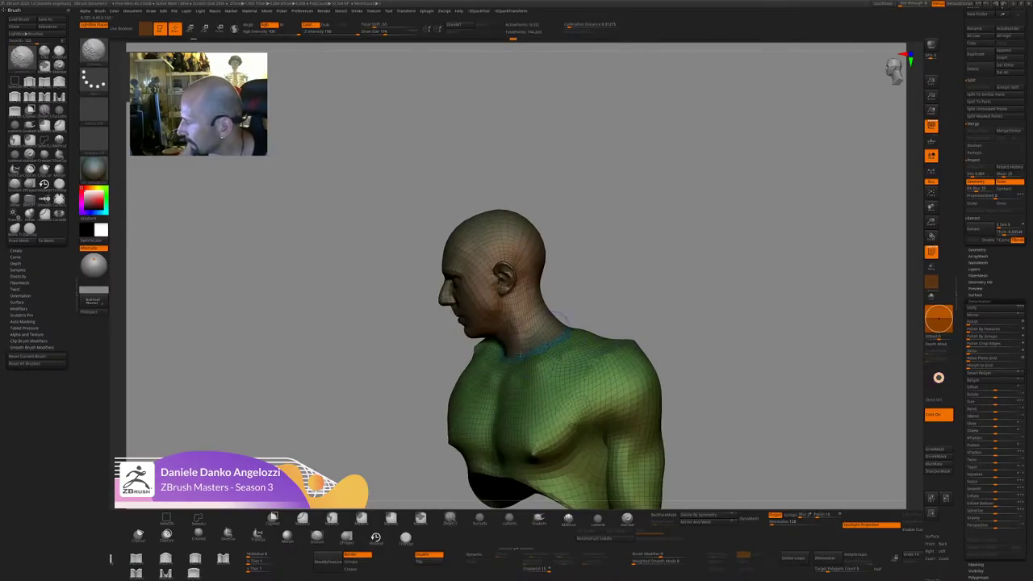
Blend the neck into the chest and shoulders by smoothing the transition from the side, front and back.
left_click_drag(529, 319, 539, 363, "shift")
mouse_move(578, 315)
left_mouse_down()
mouse_move(658, 303)
mouse_move(565, 346)
mouse_move(516, 349)
left_mouse_up()
left_click_drag(433, 364, 458, 386, "shift")
left_click_drag(618, 284, 764, 171, "alt")
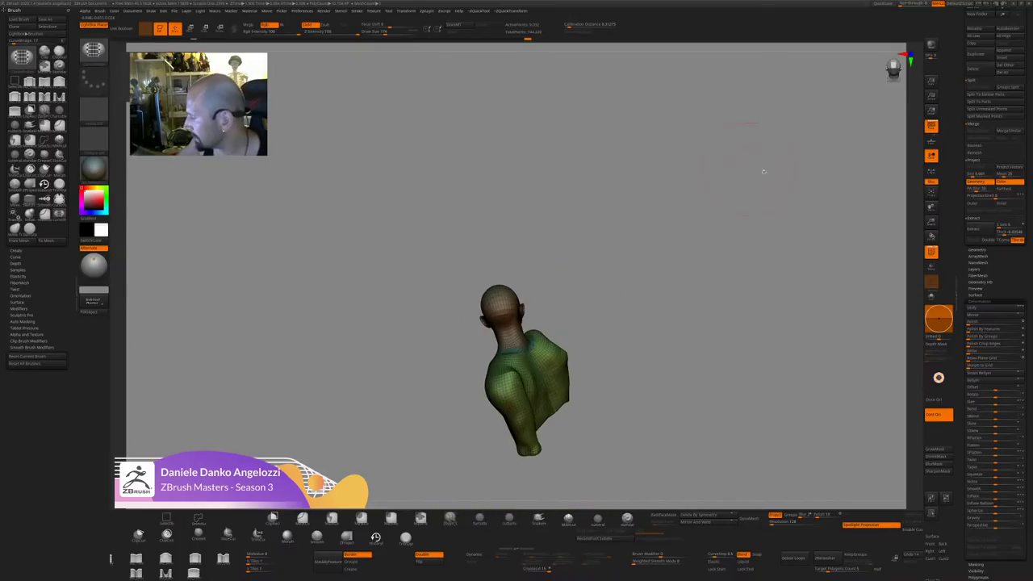
left_click_drag(539, 373, 549, 347, "shift")
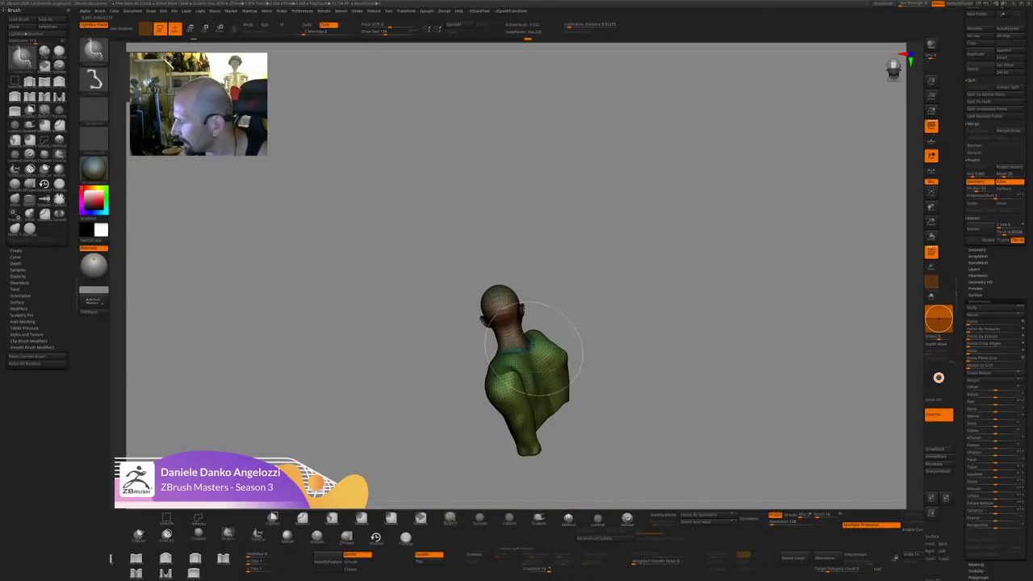
mouse_move(622, 310)
left_mouse_down()
mouse_move(729, 270)
mouse_move(721, 347)
left_mouse_up()
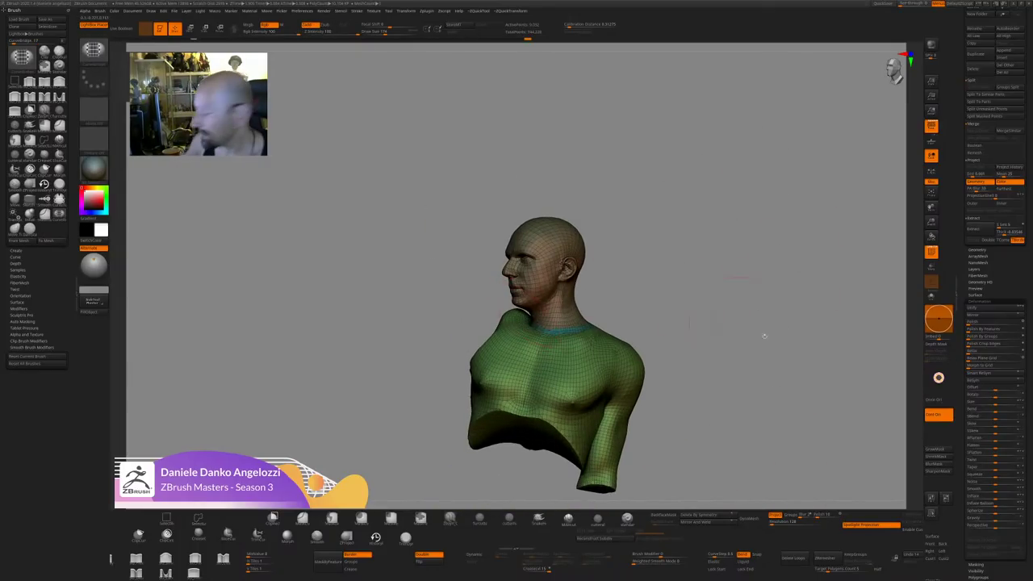
Try a ZRemesher pass on the joined head and chest.
left_click(825, 559)
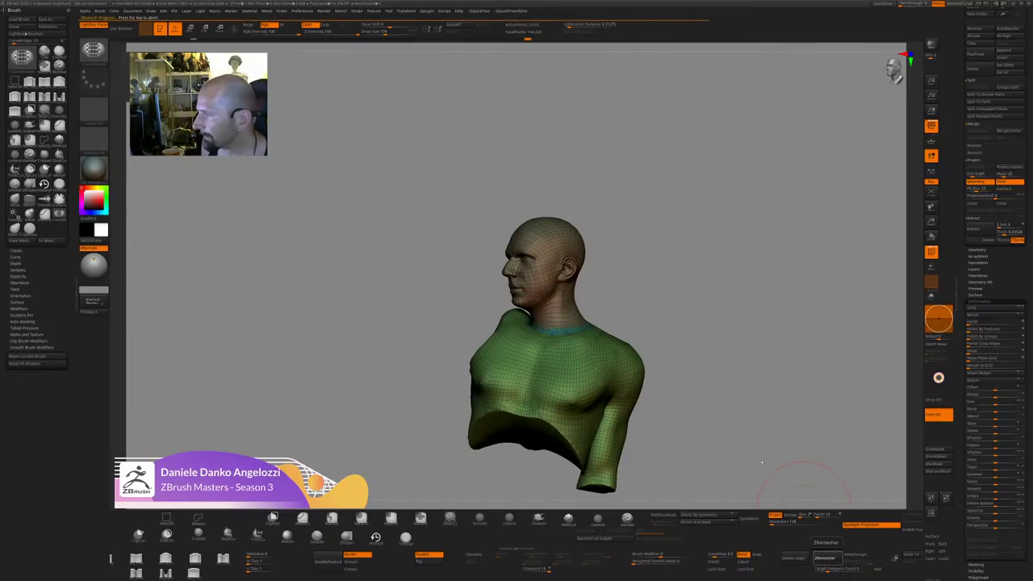
left_click_drag(646, 270, 686, 263)
right_click_drag(685, 263, 681, 343, "ctrl")
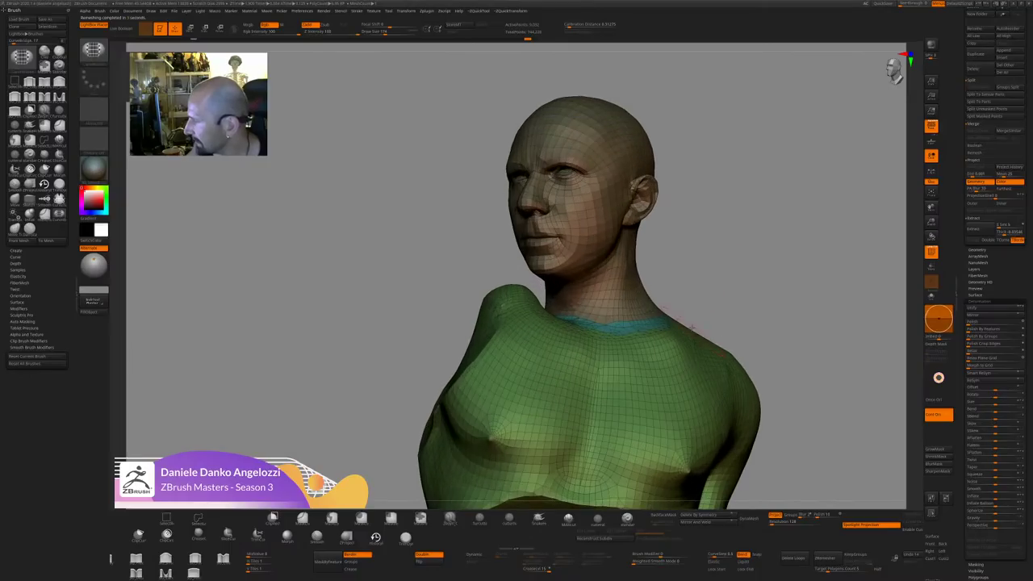
Try to fuse the bust's geometry with the gizmo's Remesh By Union operation.
key("b")
key("z")
key("m")
key("w")
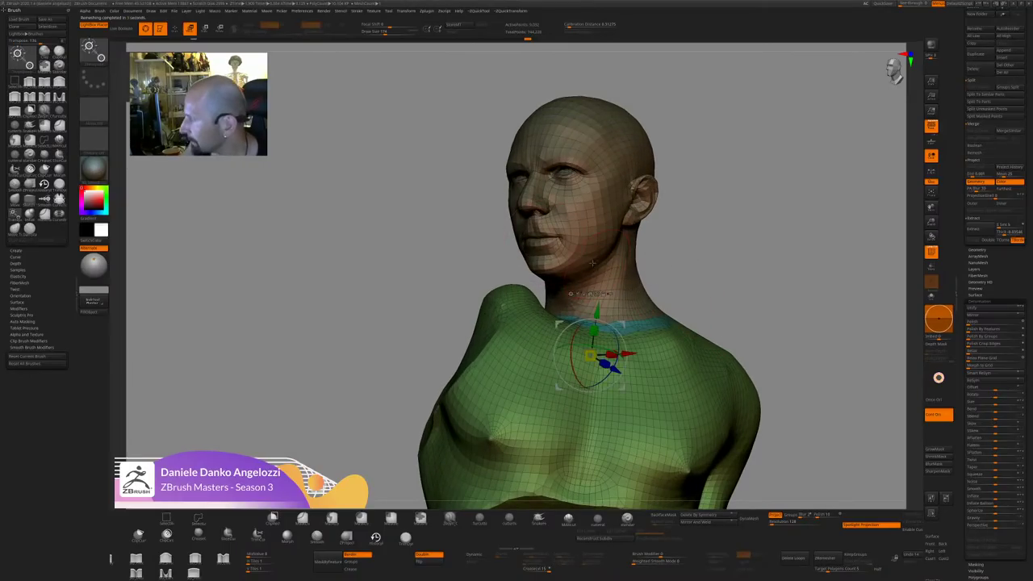
left_click(573, 292)
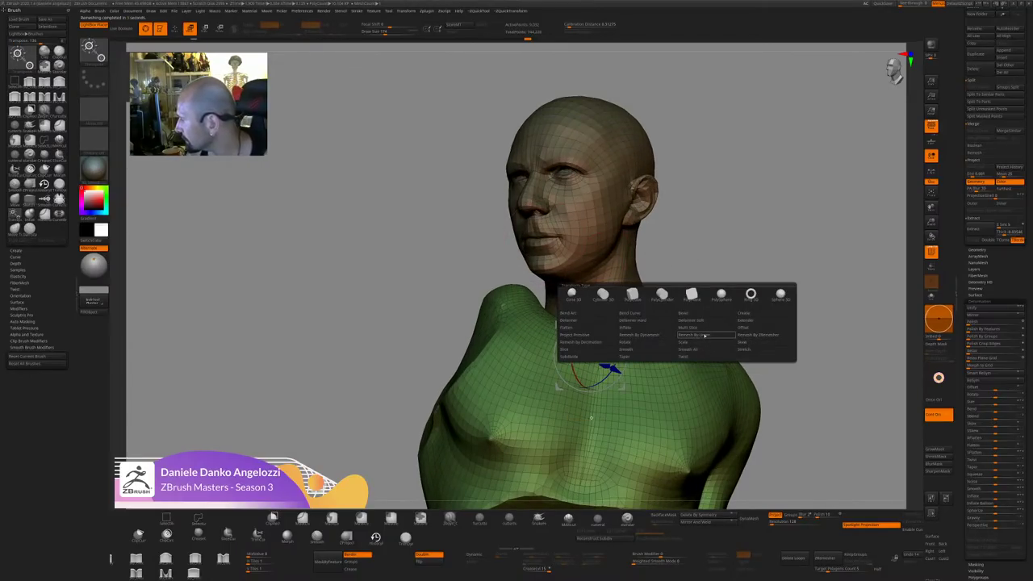
left_click(705, 334)
left_click_drag(541, 228, 544, 245, "shift")
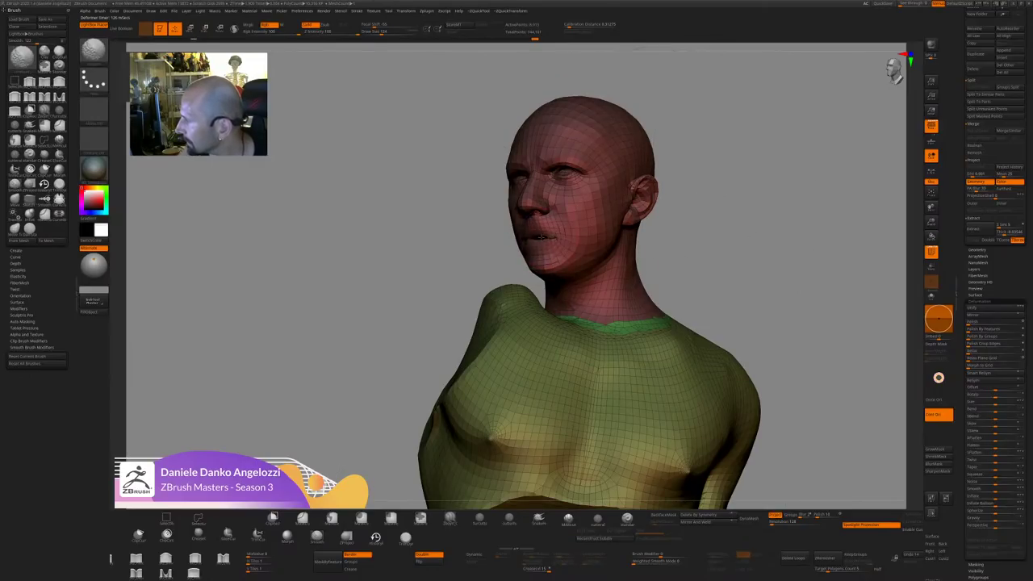
Inspect the remeshed bust from below and the front, and undo the union remesh.
mouse_move(741, 231)
left_mouse_down()
mouse_move(701, 127)
mouse_move(629, 53)
left_mouse_up()
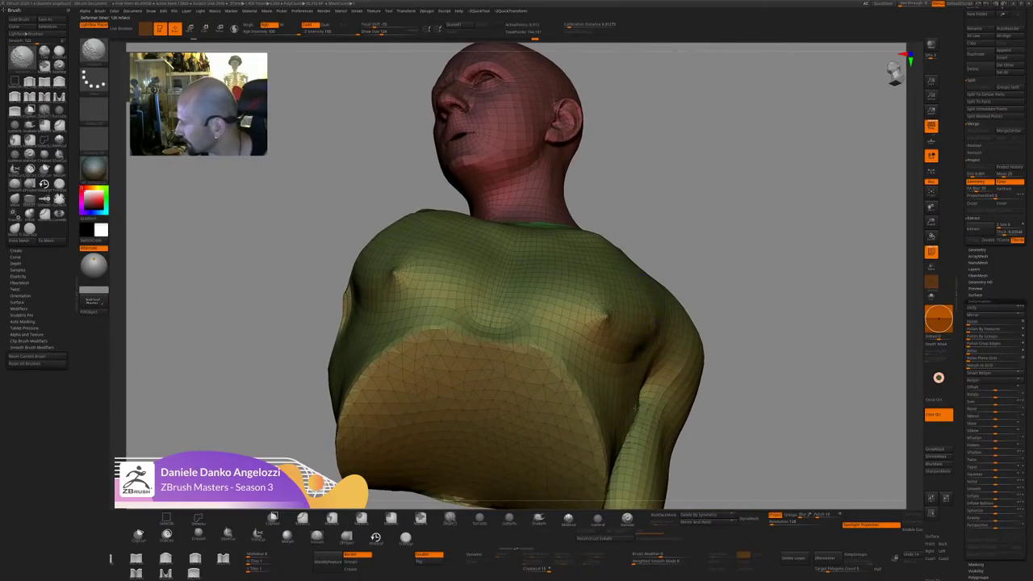
left_click_drag(795, 339, 726, 339)
mouse_move(612, 449)
left_mouse_down("shift")
mouse_move(605, 469)
mouse_move(601, 454)
left_mouse_up("shift")
mouse_move(436, 181)
left_mouse_down()
mouse_move(578, 169)
mouse_move(651, 180)
left_mouse_up()
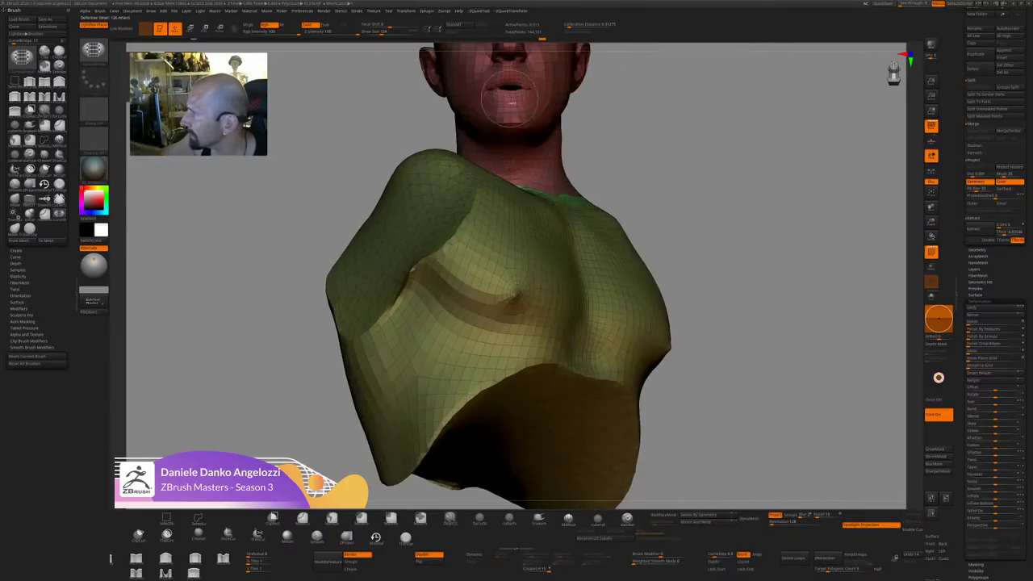
key("ctrl+z")
key("ctrl+z")
Run ZRemesher on the joined head and chest to rebuild them as one evenly quadded mesh.
left_click_drag(778, 284, 755, 383)
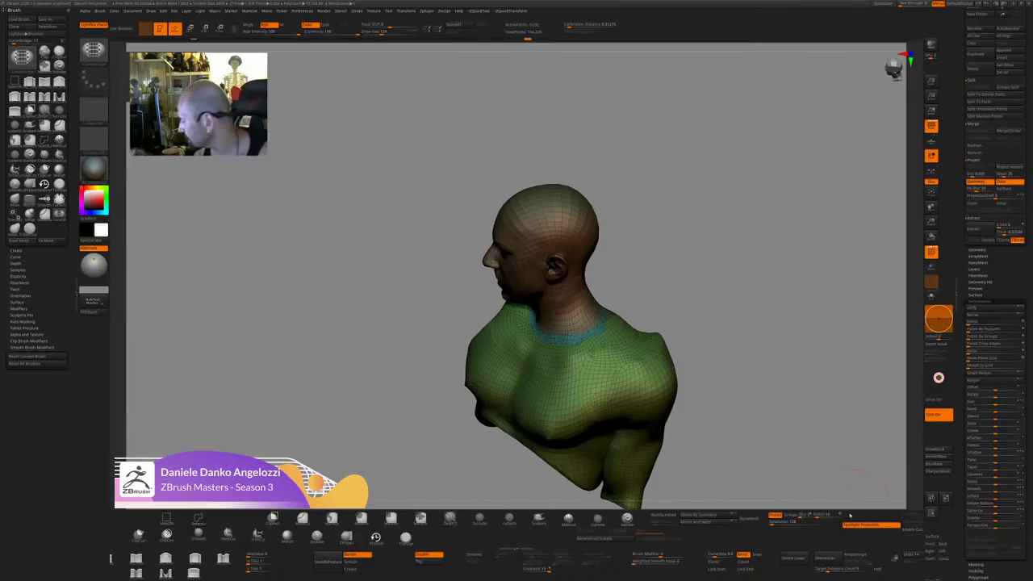
left_click(825, 556)
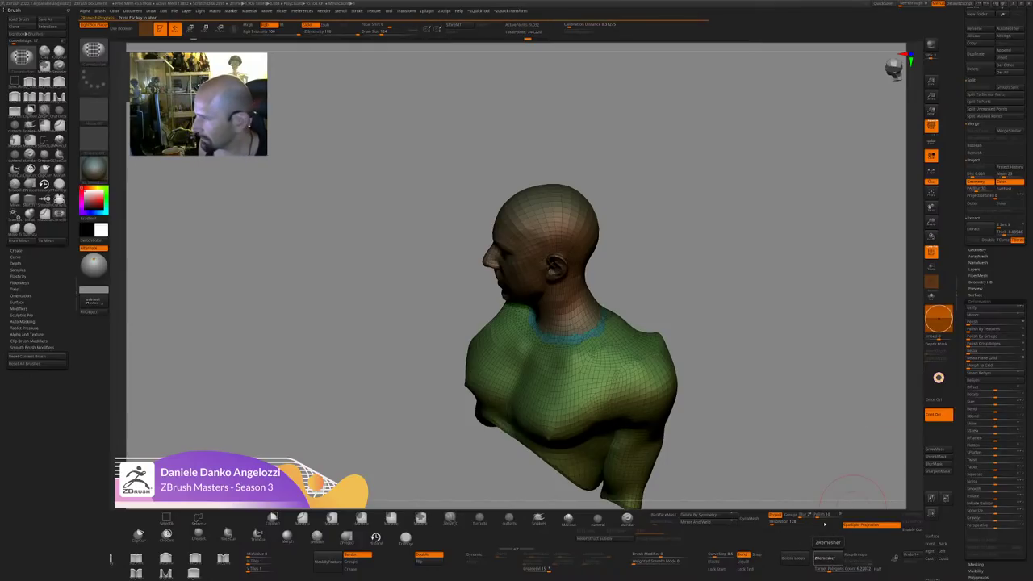
left_click_drag(754, 320, 878, 283)
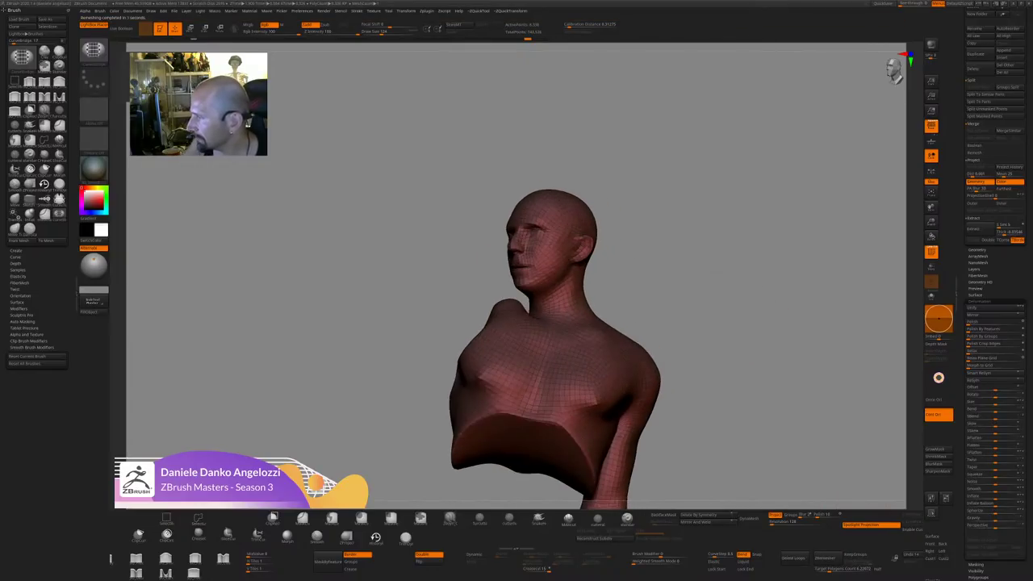
left_click_drag(770, 329, 709, 266)
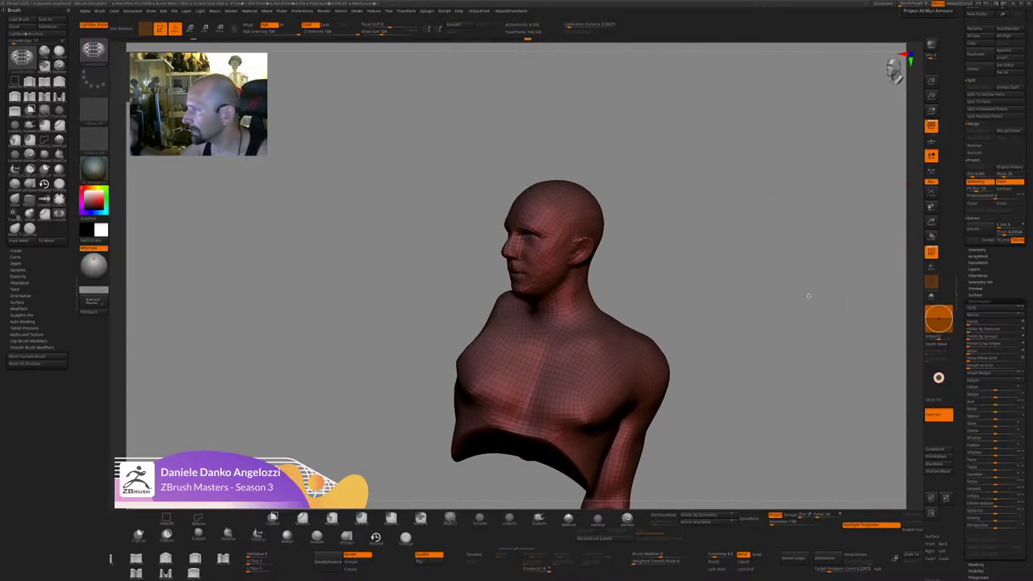
Subdivide the remeshed bust twice and project the earlier sculpted detail onto it with Project History.
key("shift")
key("ctrl+d")
key("ctrl+d")
left_click(1010, 167)
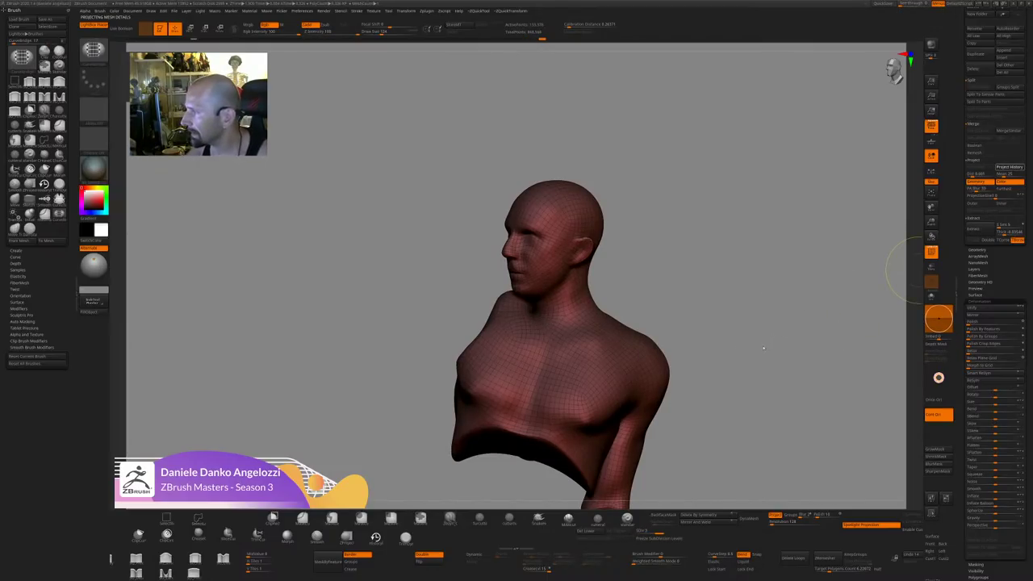
left_click_drag(761, 350, 722, 323)
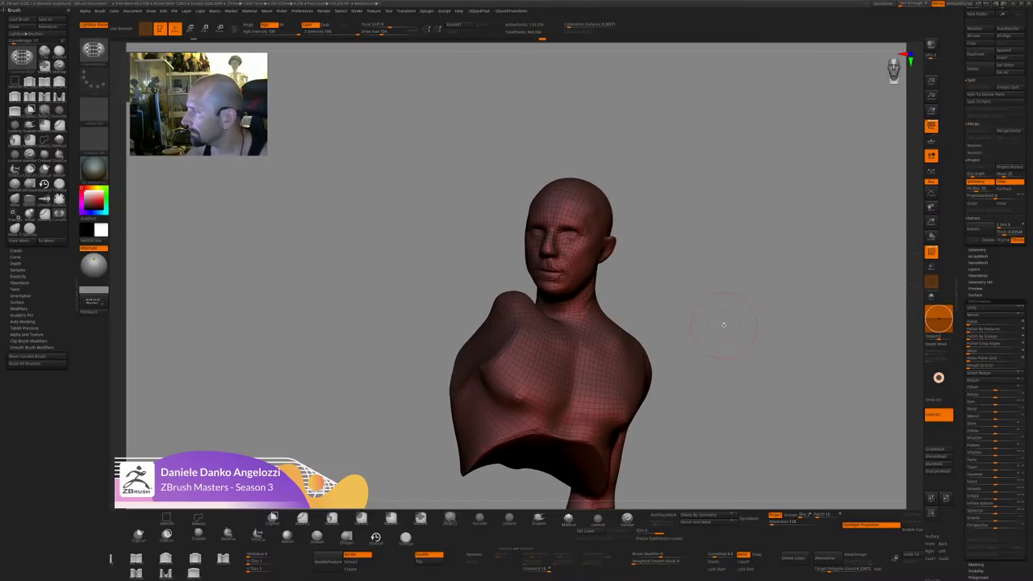
Adjust the projection distance, reproject the history detail, subdivide the bust once more and hide its wireframe.
left_click_drag(973, 176, 976, 175)
left_click(1009, 167)
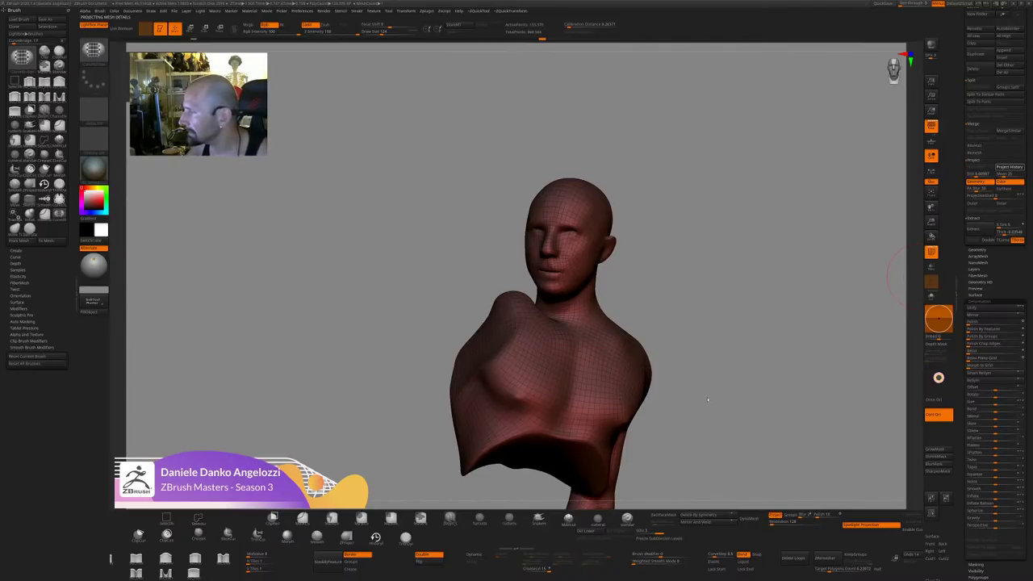
left_click_drag(707, 399, 620, 321)
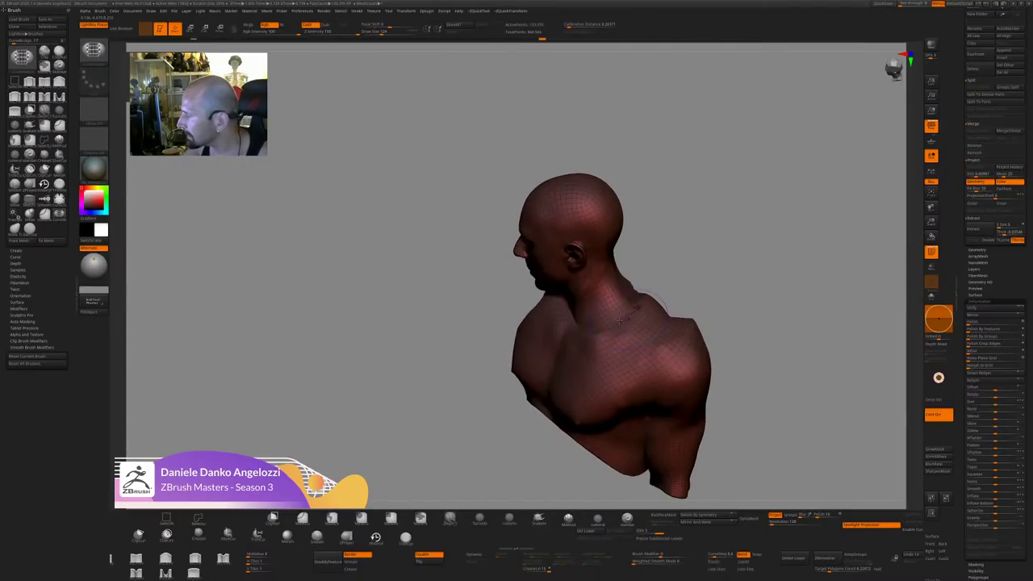
mouse_move(699, 251)
left_mouse_down()
mouse_move(664, 279)
mouse_move(687, 238)
mouse_move(667, 242)
left_mouse_up()
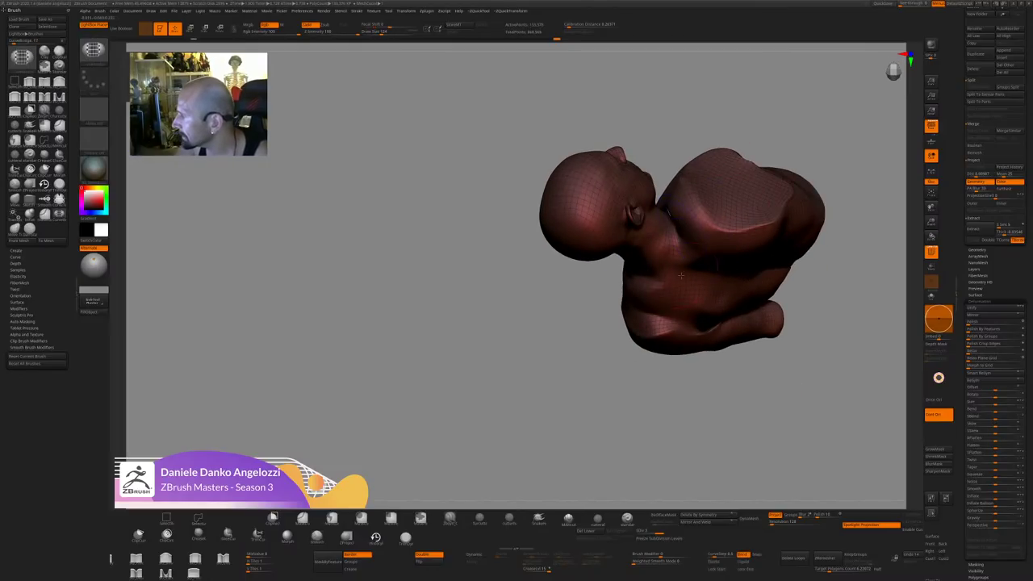
mouse_move(775, 436)
left_mouse_down()
mouse_move(835, 295)
mouse_move(736, 461)
mouse_move(836, 398)
mouse_move(799, 399)
left_mouse_up()
key("shift+f")
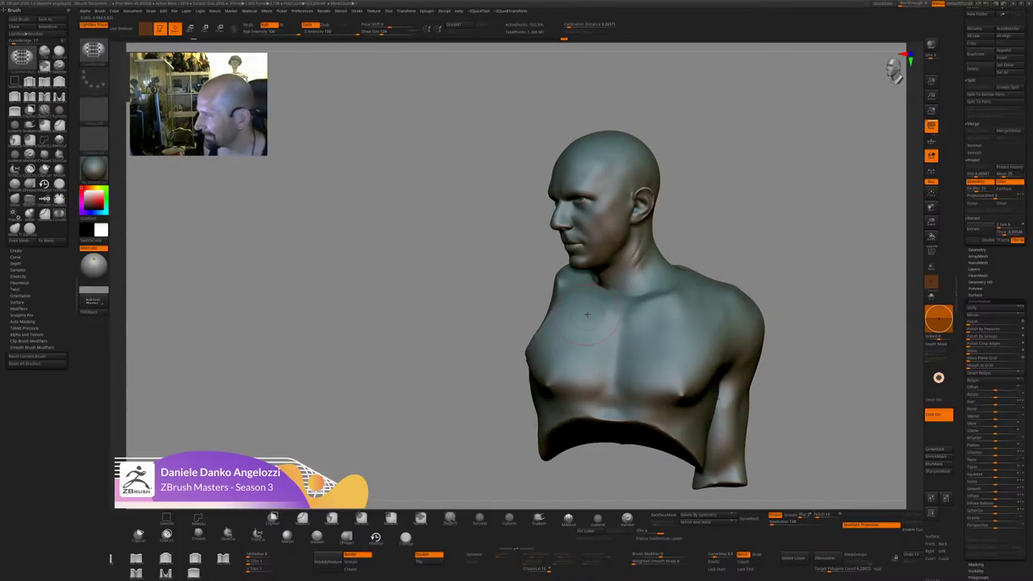
Inspect the subdivided head and chest bust from the front, side and three-quarter angles.
left_click_drag(776, 249, 748, 259)
key("b")
key("z")
key("m")
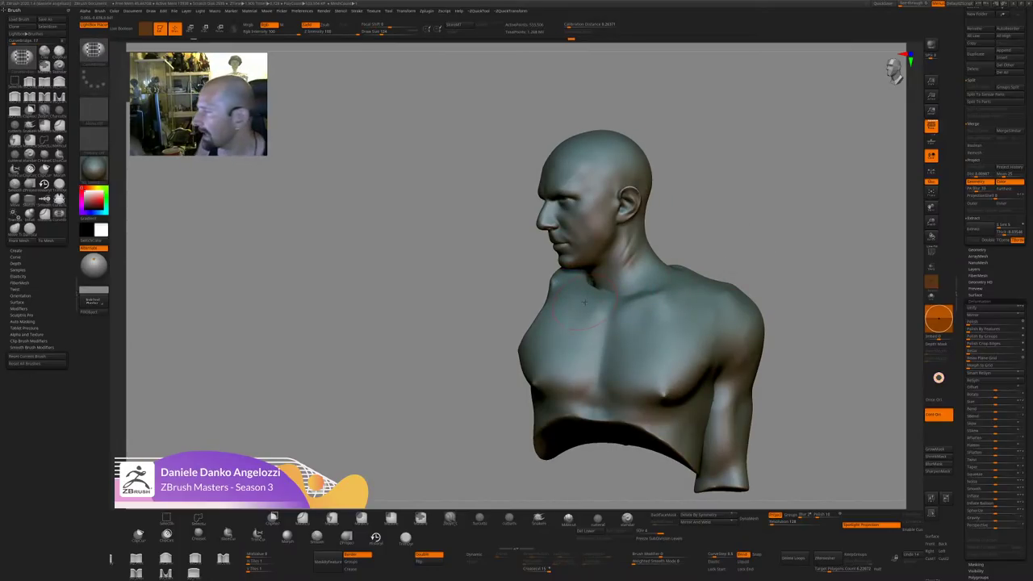
left_click_drag(799, 234, 846, 215)
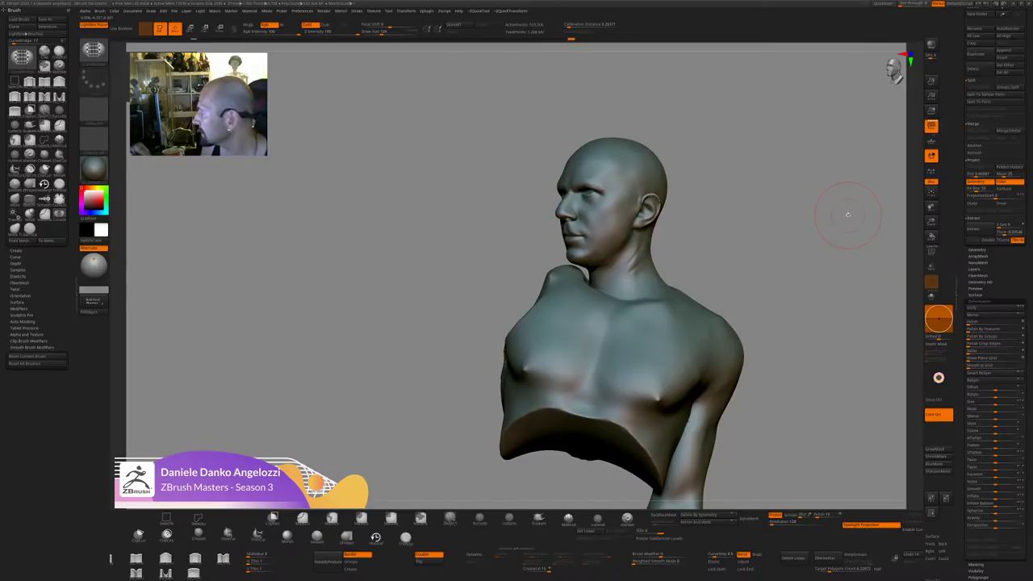
left_click_drag(847, 214, 777, 369)
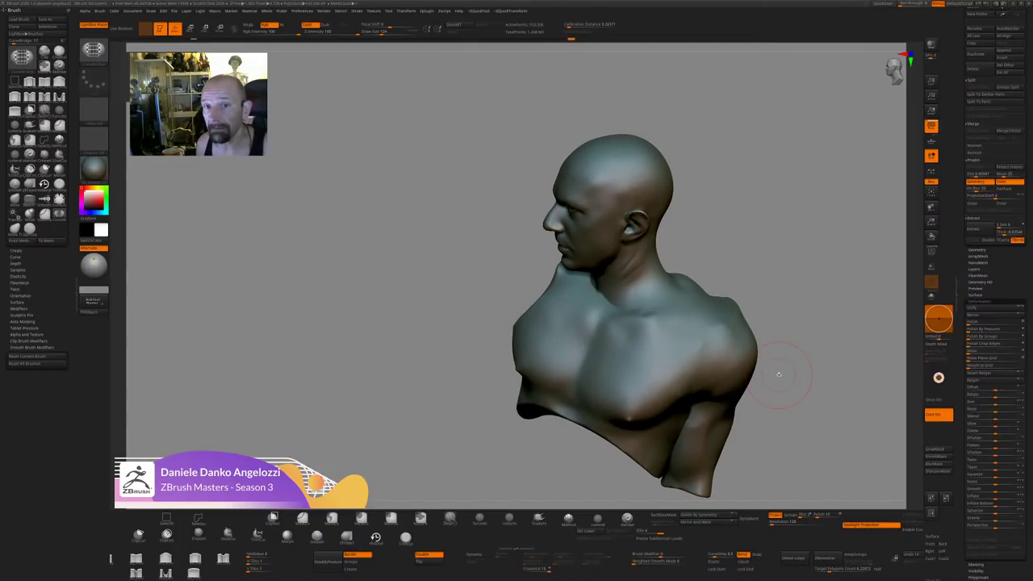
scroll(987, 218, "up", 10)
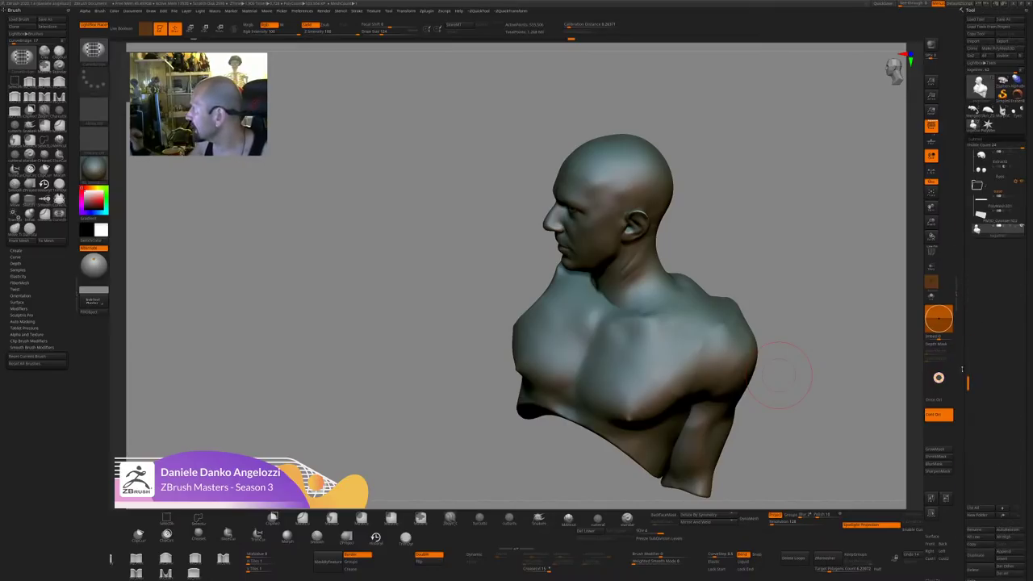
mouse_move(981, 218)
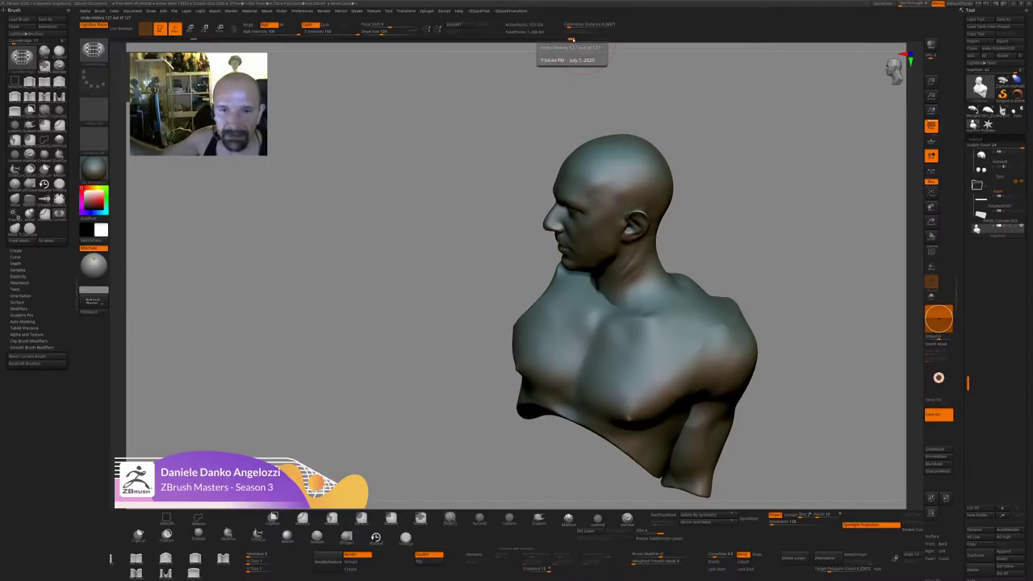
left_click_drag(766, 323, 814, 322)
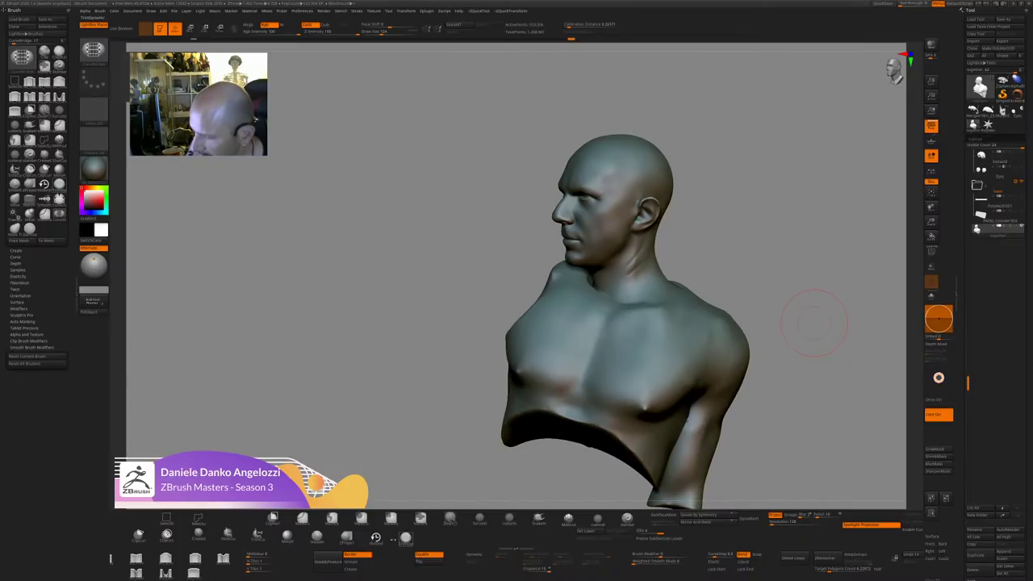
Try restoring earlier sculpted detail along the man's jaw and neck with the History Recall brush.
left_click(375, 539)
left_click_drag(768, 252, 768, 285, "alt")
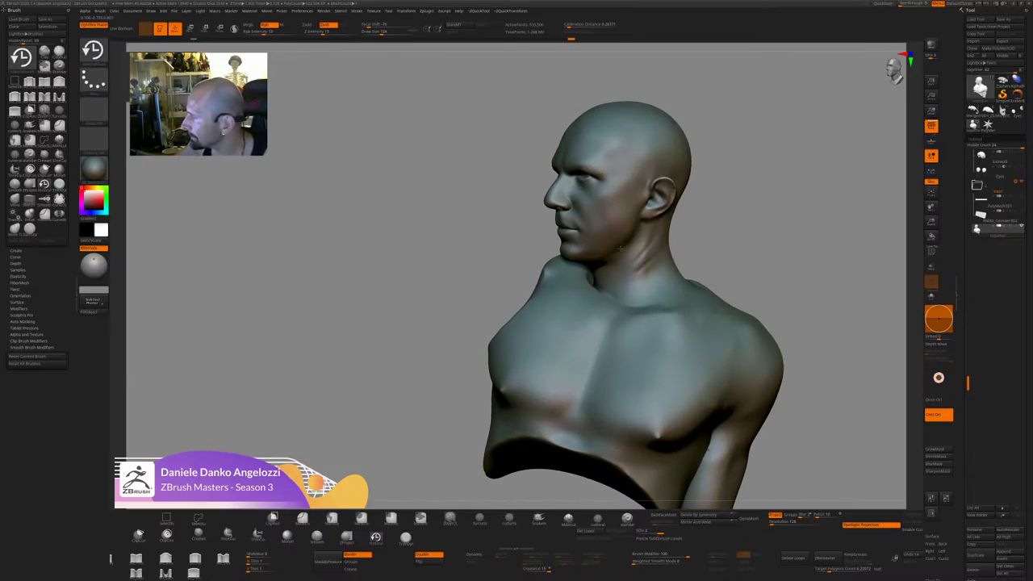
left_click_drag(620, 249, 640, 263)
left_click_drag(707, 158, 767, 137)
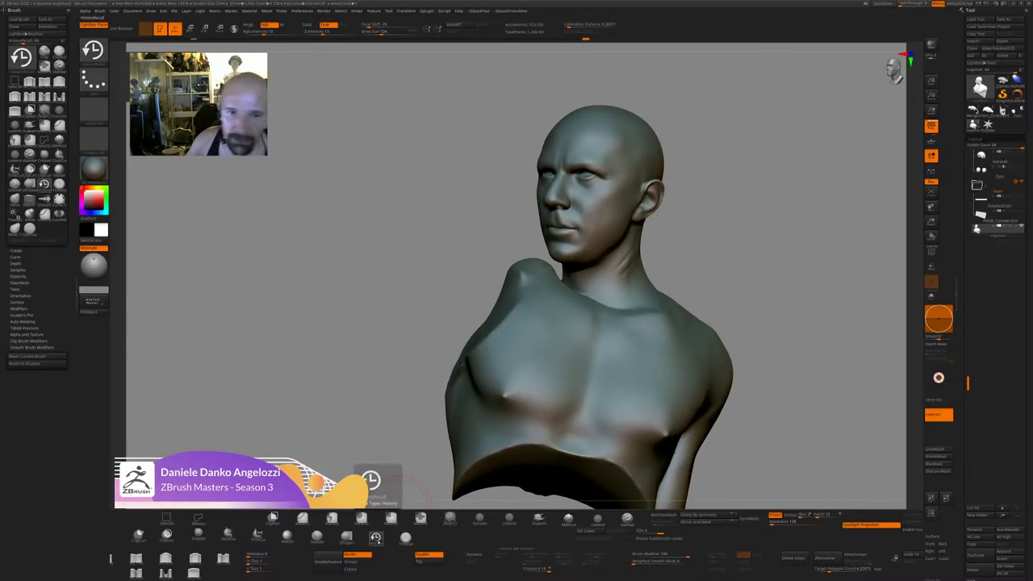
right_click_drag(791, 293, 774, 289)
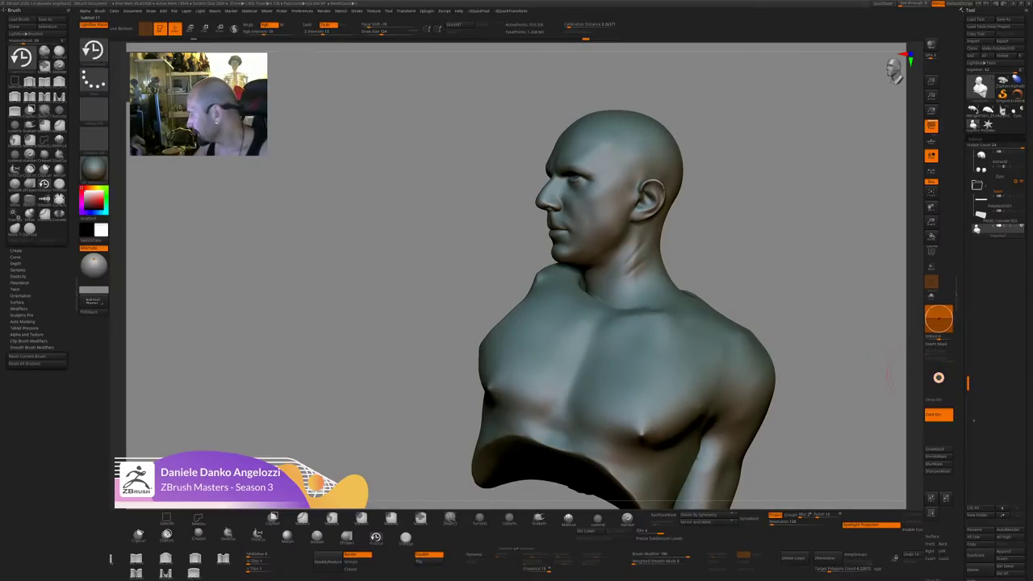
left_click_drag(960, 472, 961, 40)
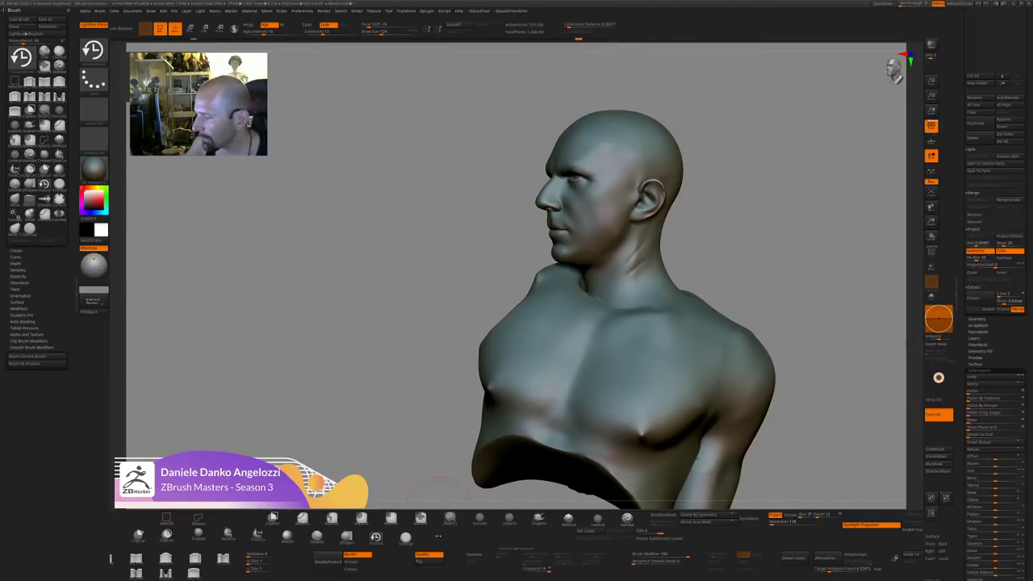
left_click_drag(443, 494, 687, 237)
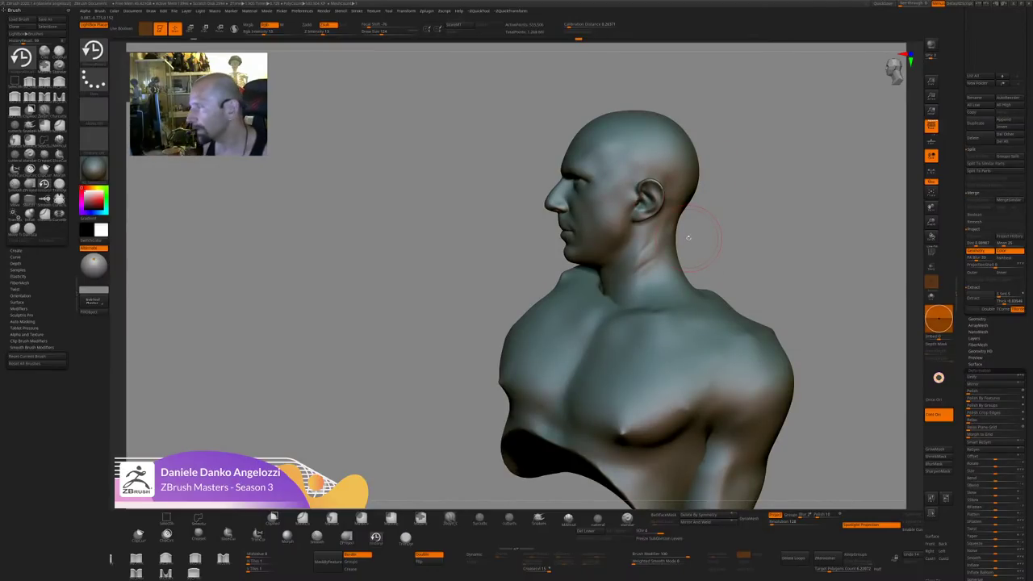
Clear the stray mask beside the man's ear, subdivide the bust once more and apply Project History.
mouse_move(771, 255)
left_mouse_down()
mouse_move(738, 267)
mouse_move(667, 173)
mouse_move(641, 155)
left_mouse_up()
left_click_drag(751, 214, 741, 228)
left_click(649, 207, "ctrl")
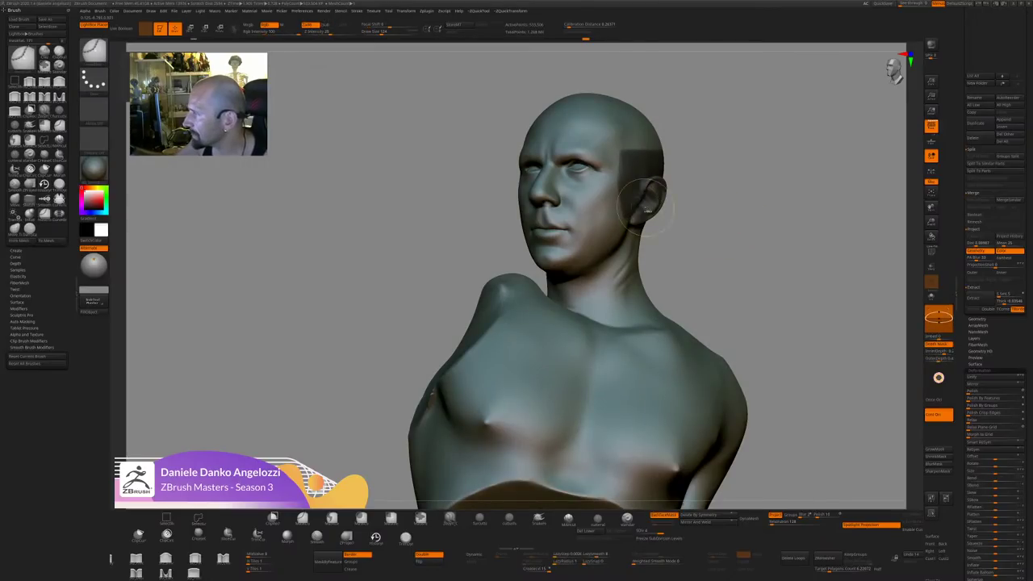
left_click(739, 260, "ctrl")
left_click_drag(787, 301, 771, 261, "ctrl")
key("ctrl+d")
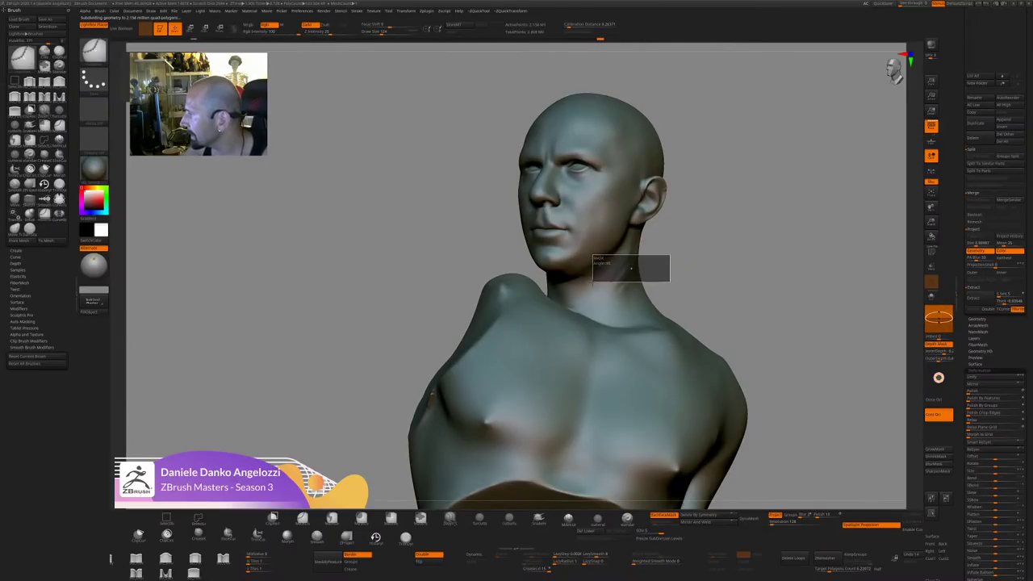
left_click(1010, 236)
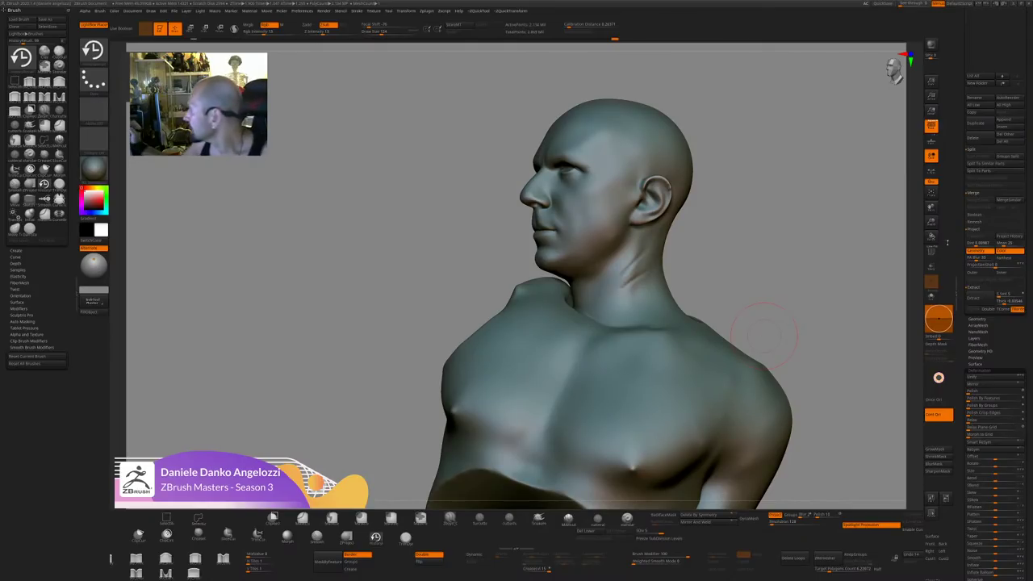
Select the woman's dress, frame the figures, and switch to her body subtool to examine its back.
left_click_drag(948, 242, 947, 500)
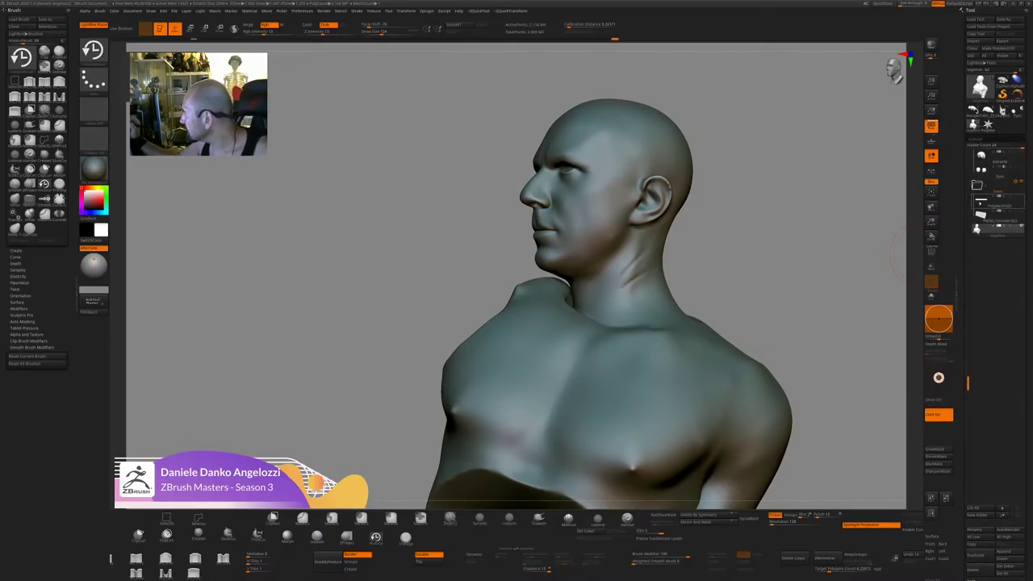
left_click(969, 158)
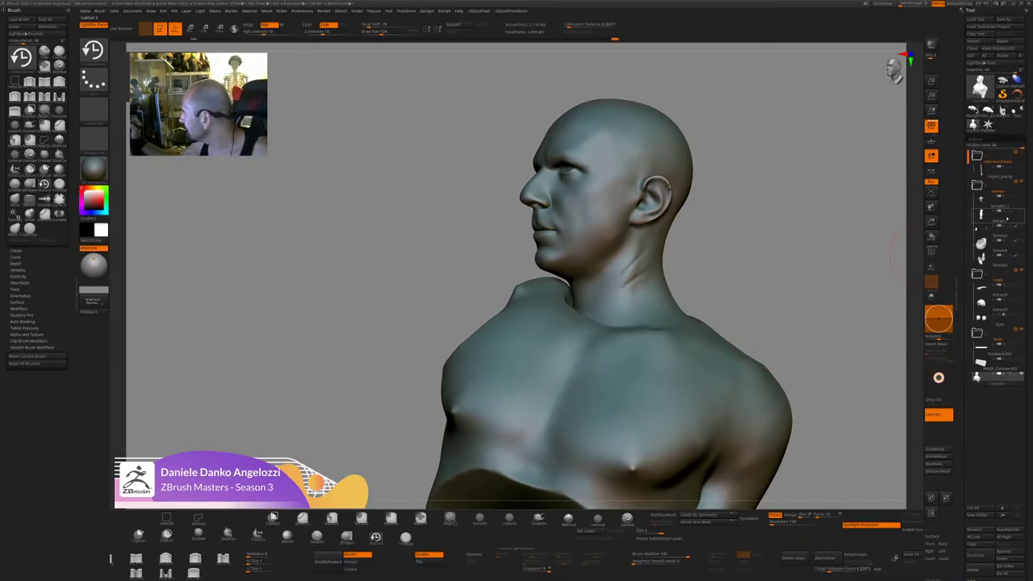
left_click(1007, 218)
key("f")
left_click_drag(773, 230, 896, 311)
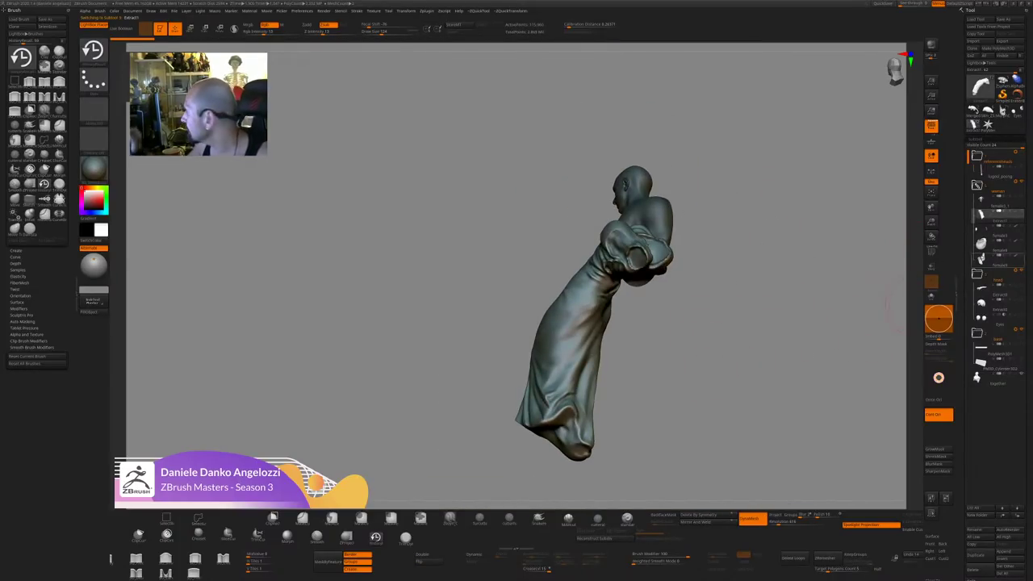
left_click(1000, 203)
left_click_drag(775, 363, 785, 422)
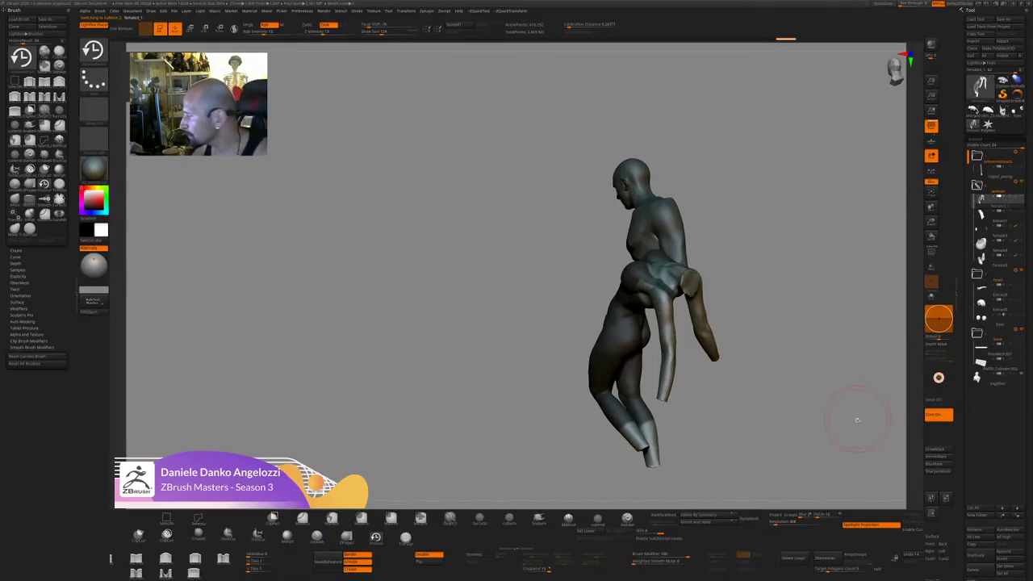
left_click_drag(857, 420, 872, 374)
Extract the masked torso and legs of the woman's body and accept the extraction as a new subtool.
left_click_drag(1016, 427, 1016, 252)
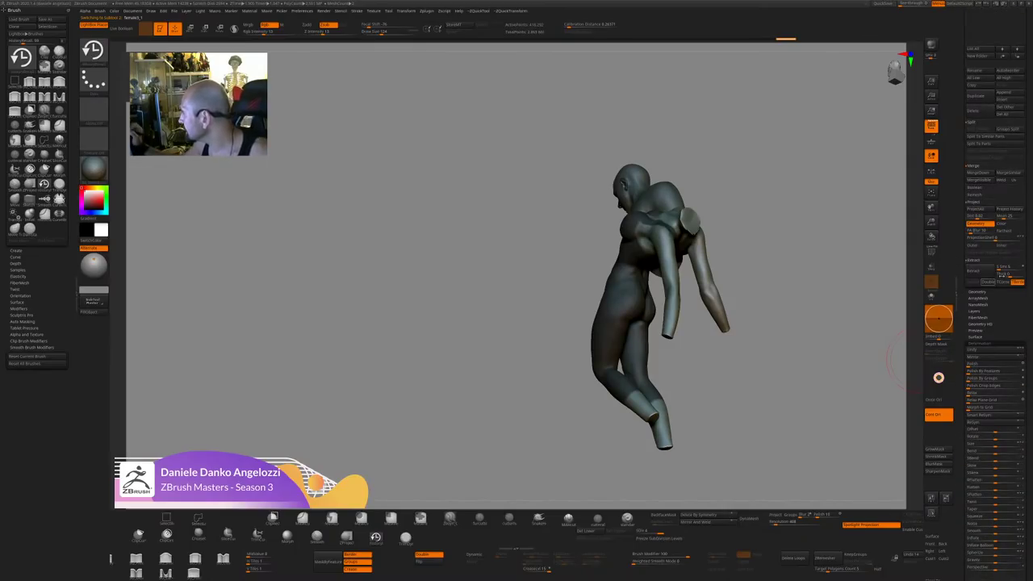
left_click(974, 273)
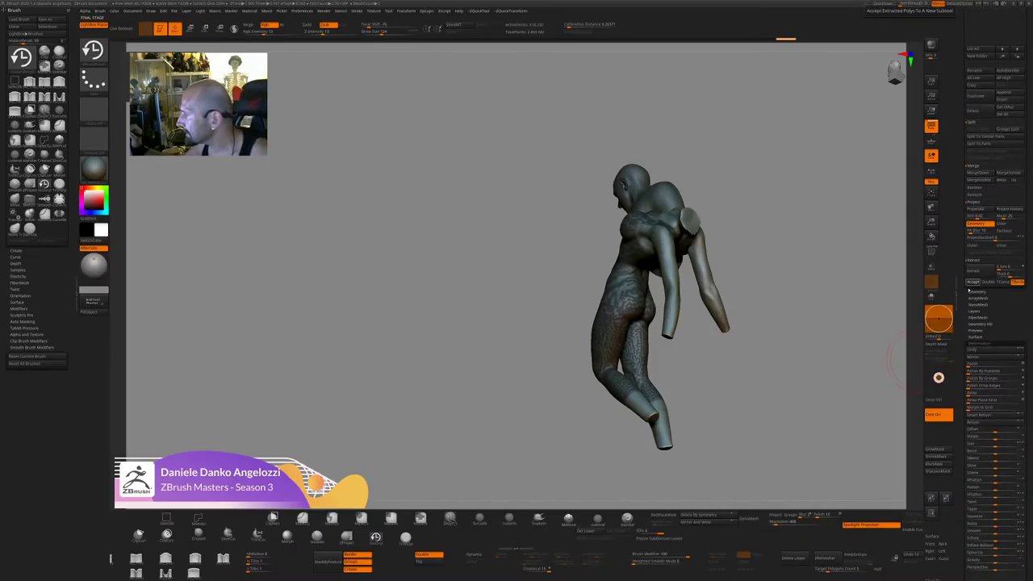
left_click(972, 283)
mouse_move(856, 376)
left_mouse_down()
mouse_move(807, 390)
mouse_move(804, 403)
mouse_move(766, 402)
mouse_move(794, 429)
left_mouse_up()
Close the open holes at the neck, arms and legs of the extracted body shell.
key("F3")
key("h")
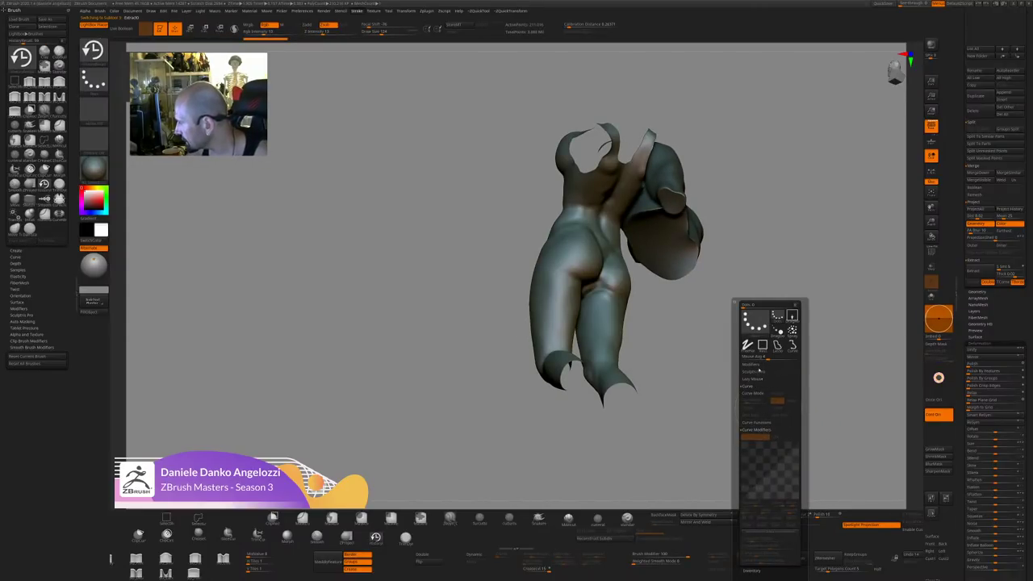
key("ctrl+F3")
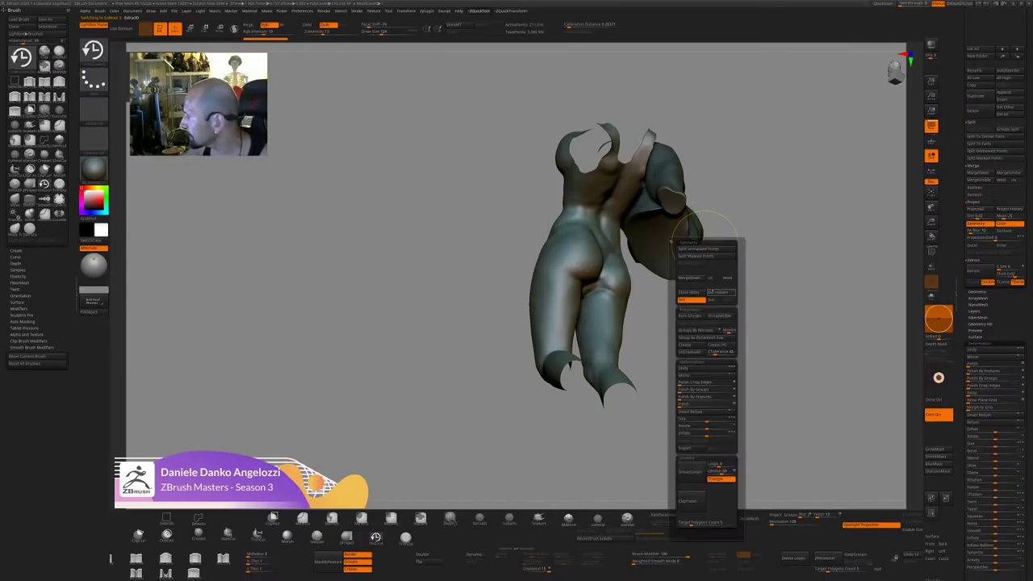
left_click(691, 293)
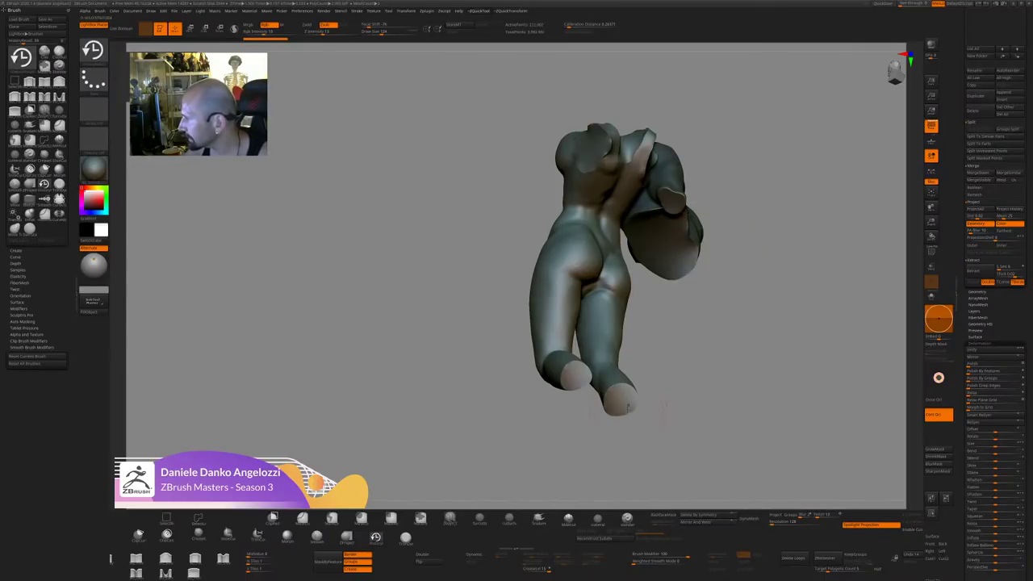
mouse_move(665, 411)
left_mouse_down()
mouse_move(637, 473)
mouse_move(694, 375)
mouse_move(650, 390)
left_mouse_up()
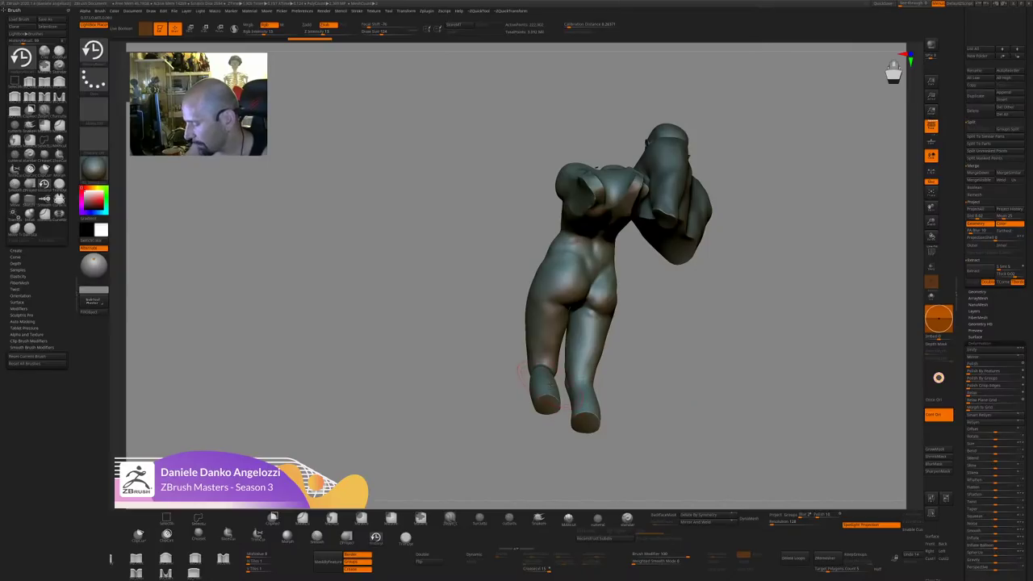
Round off the closed ends of the woman's lower legs with the Inflat brush.
key("b")
key("i")
key("n")
key("s")
left_click_drag(561, 327, 557, 383)
mouse_move(625, 347)
left_mouse_down()
mouse_move(616, 423)
mouse_move(625, 428)
left_mouse_up()
left_click_drag(570, 395, 567, 418)
mouse_move(638, 416)
left_mouse_down()
mouse_move(754, 420)
mouse_move(734, 440)
left_mouse_up()
Isolate the woman's torso and legs and split the hidden leftover geometry into its own subtool.
left_click(675, 285, "ctrl+shift")
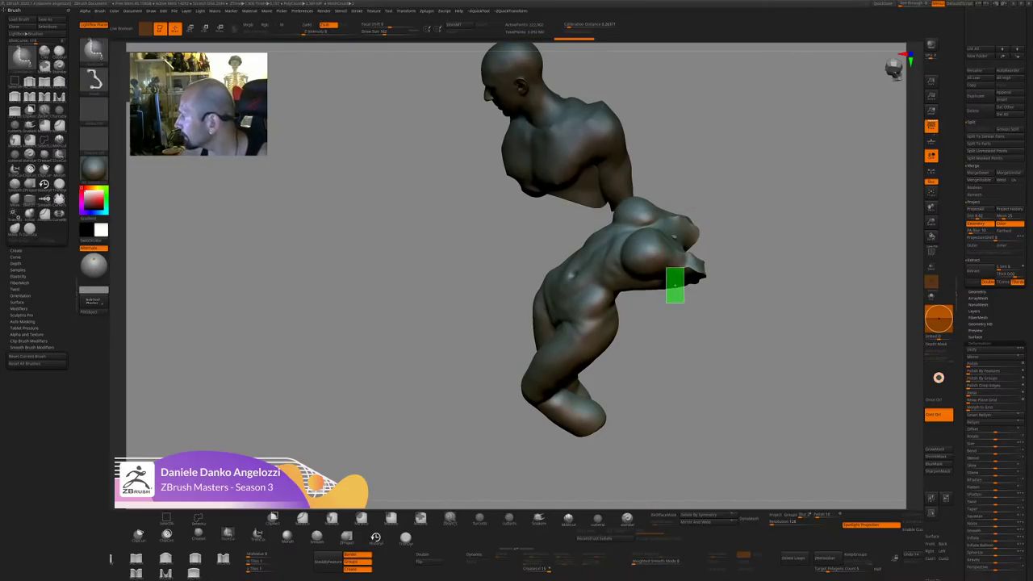
key("space")
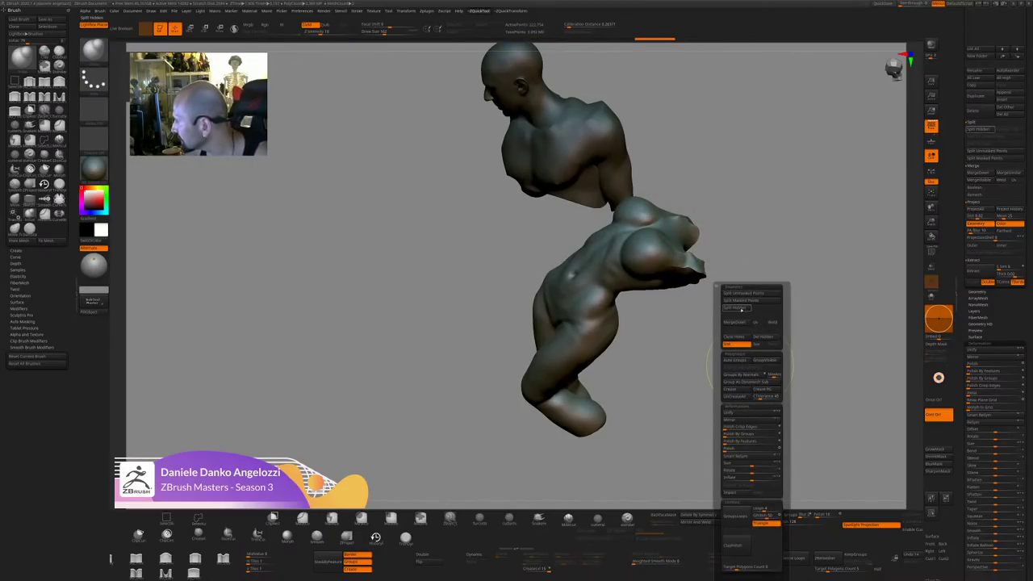
left_click(735, 308)
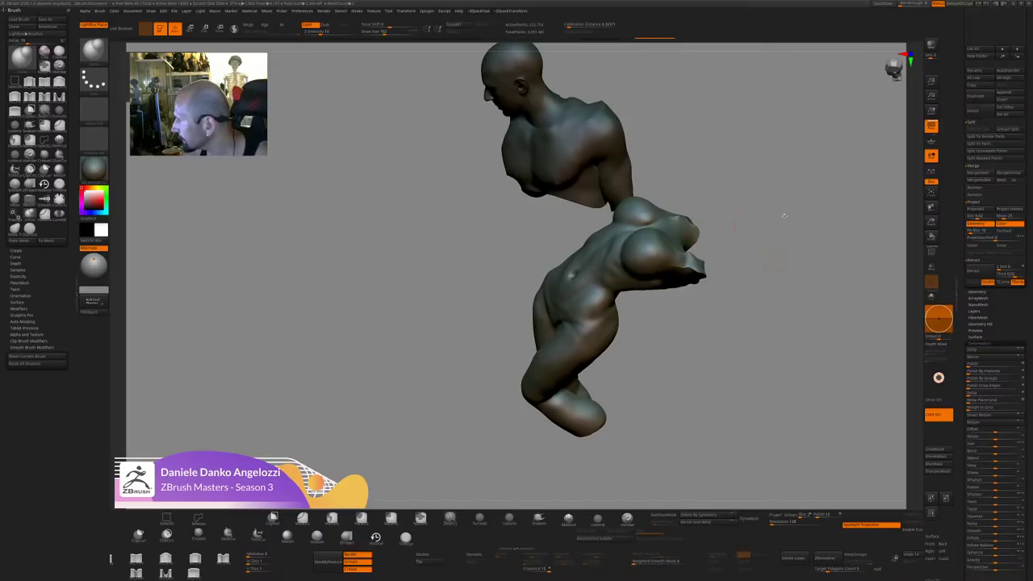
DynaMesh the woman's torso at a higher resolution, smooth the seam between the thighs and remesh it again.
left_click_drag(783, 216, 791, 483)
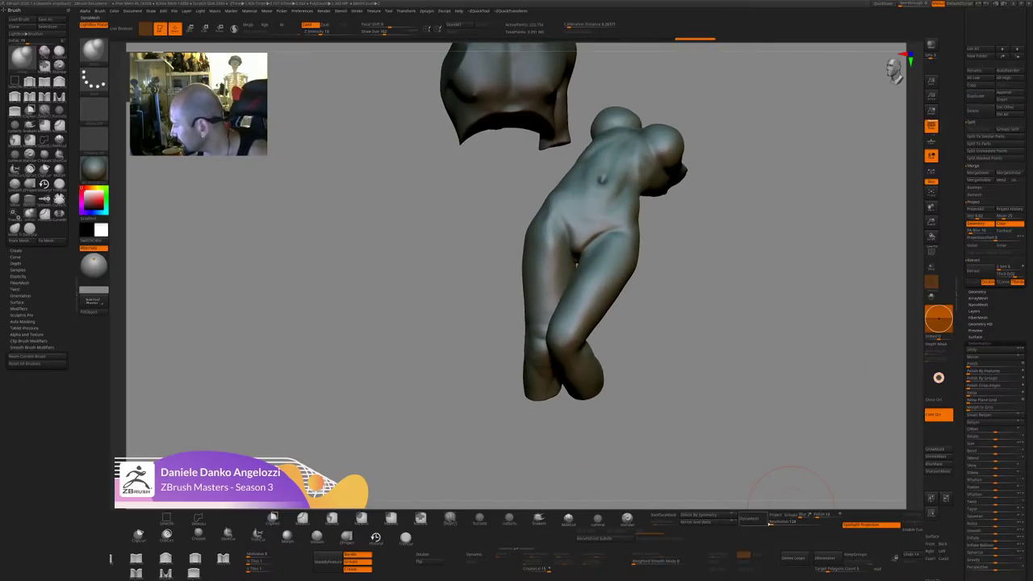
left_click(772, 522)
left_click(753, 519)
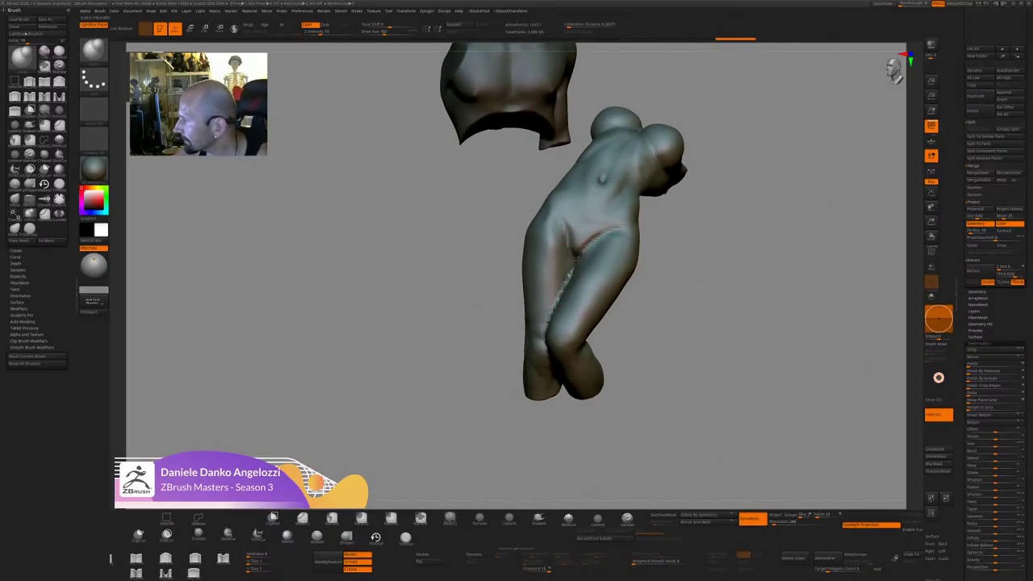
left_click_drag(578, 260, 572, 273, "shift")
left_click_drag(814, 440, 779, 404, "ctrl")
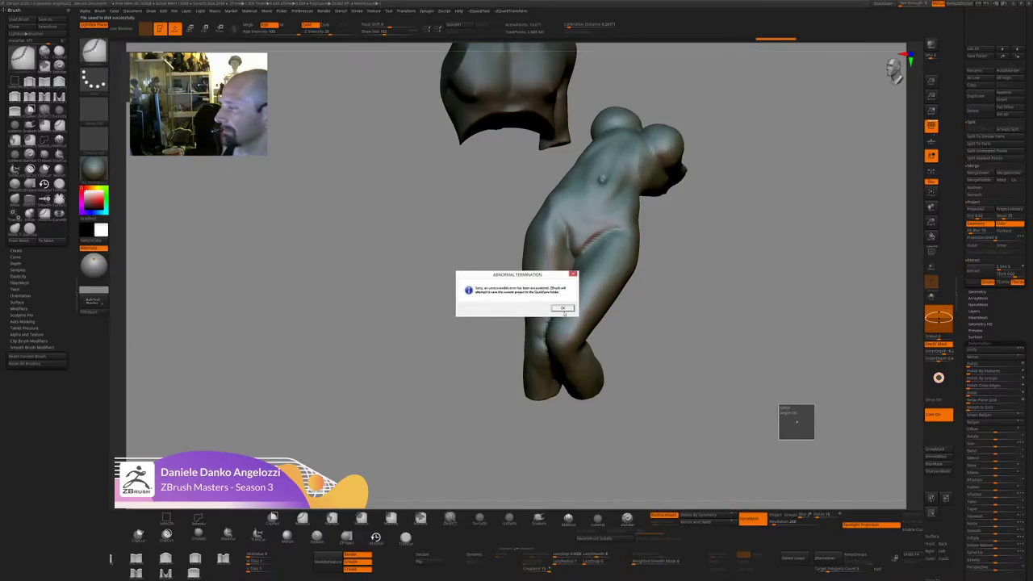
Dismiss the crash notices, load the recovered statue tool from QuickSave and place it on the canvas in Edit mode.
left_click(564, 309)
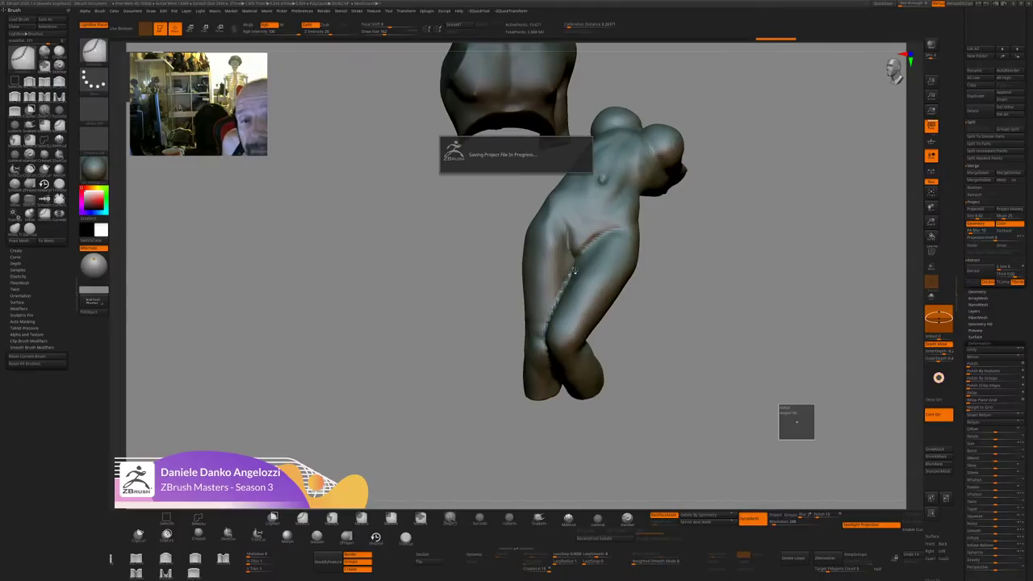
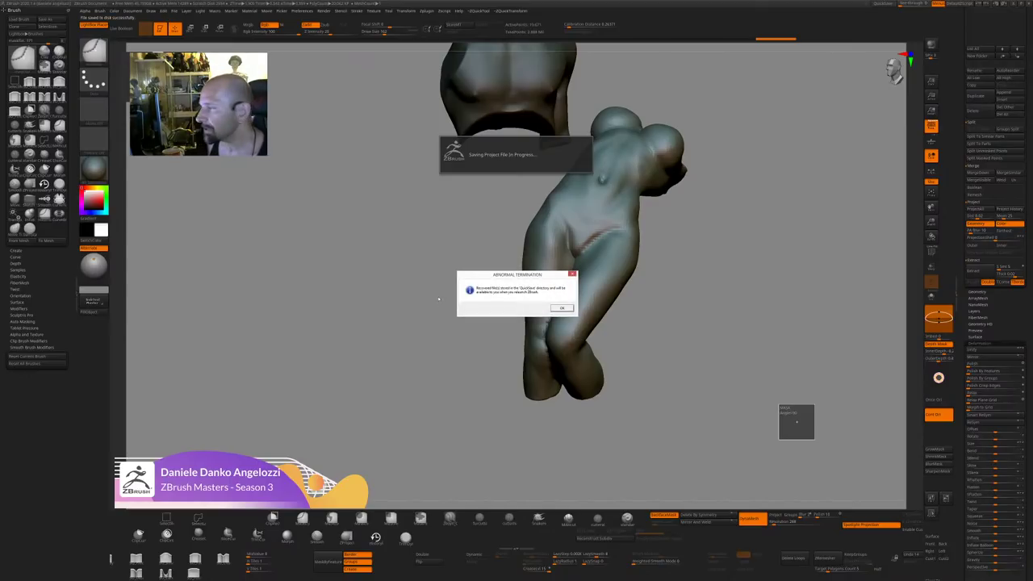
left_click(562, 308)
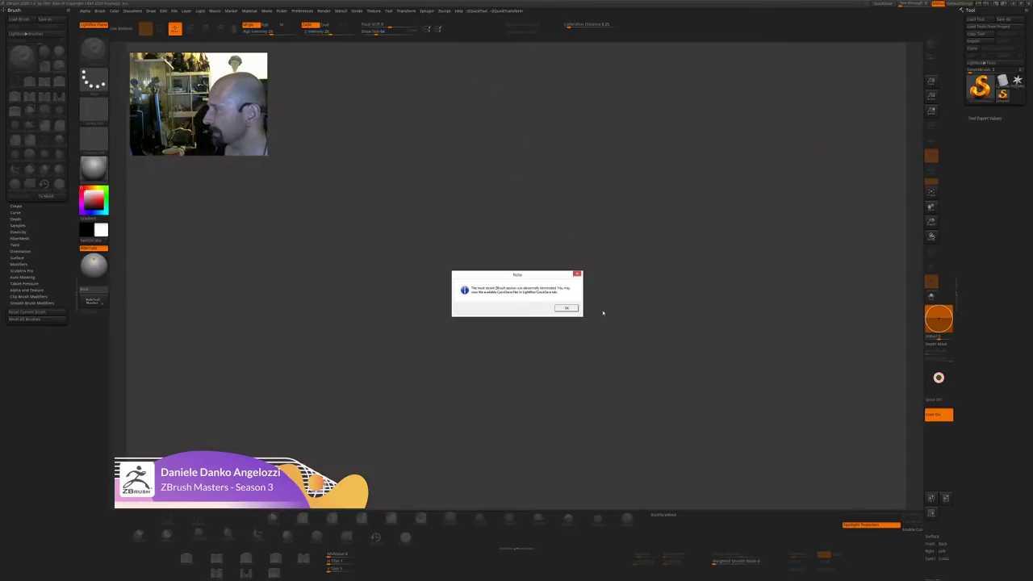
left_click(567, 308)
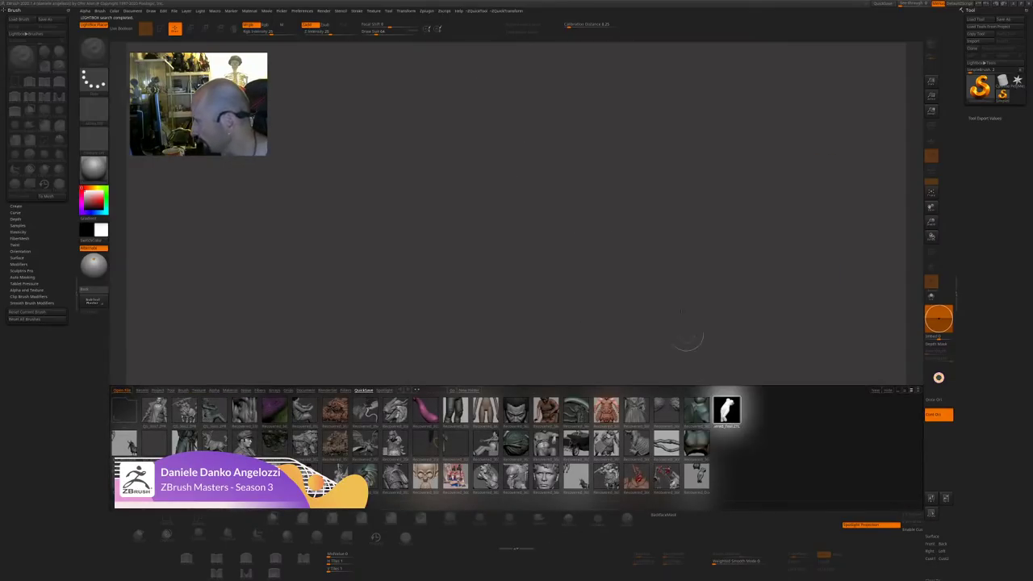
left_click_drag(673, 257, 686, 301)
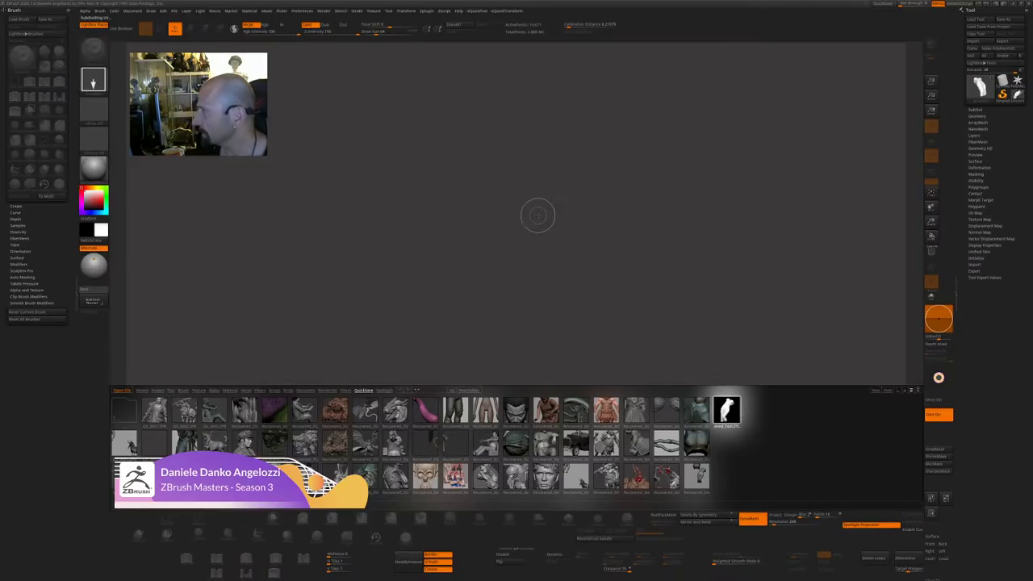
key("t")
mouse_move(742, 236)
left_mouse_down()
mouse_move(762, 227)
mouse_move(807, 267)
mouse_move(743, 356)
left_mouse_up()
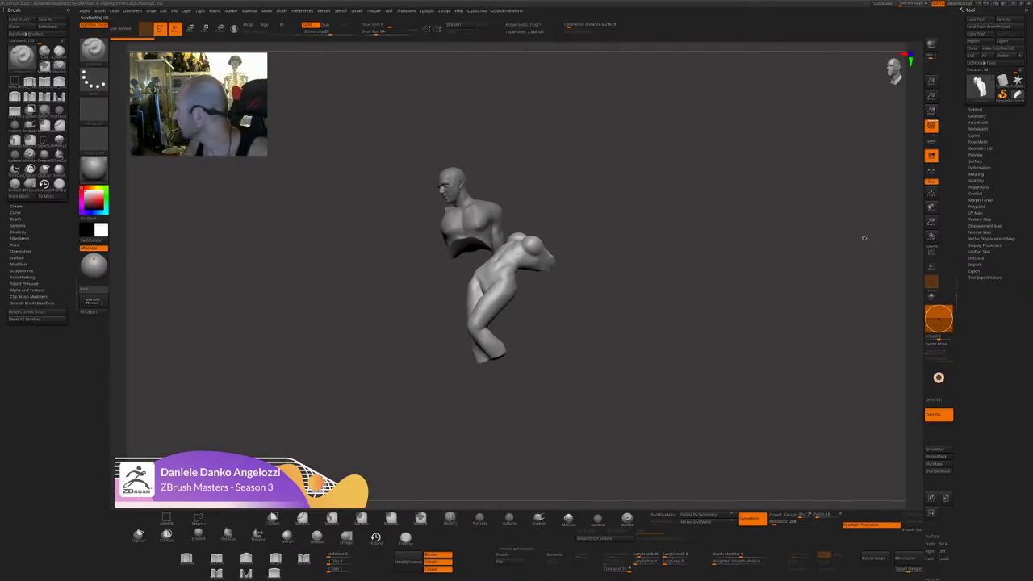
Show the woman's original body together with the extracted shell, and reselect the shell after comparing both subtools.
left_click(977, 116)
left_click(982, 109)
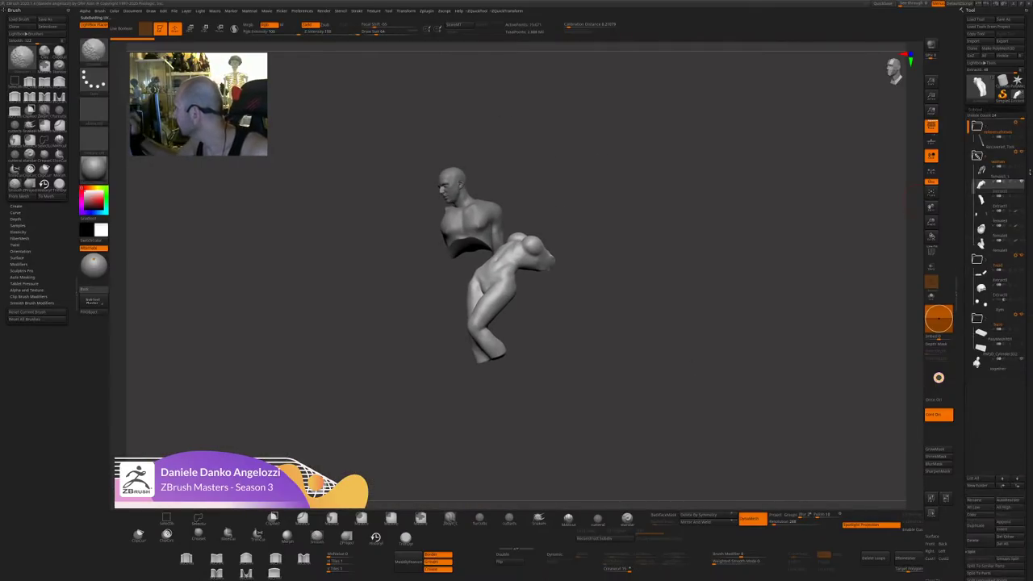
left_click(1021, 181)
left_click(1021, 167)
left_click_drag(820, 329, 799, 367, "alt")
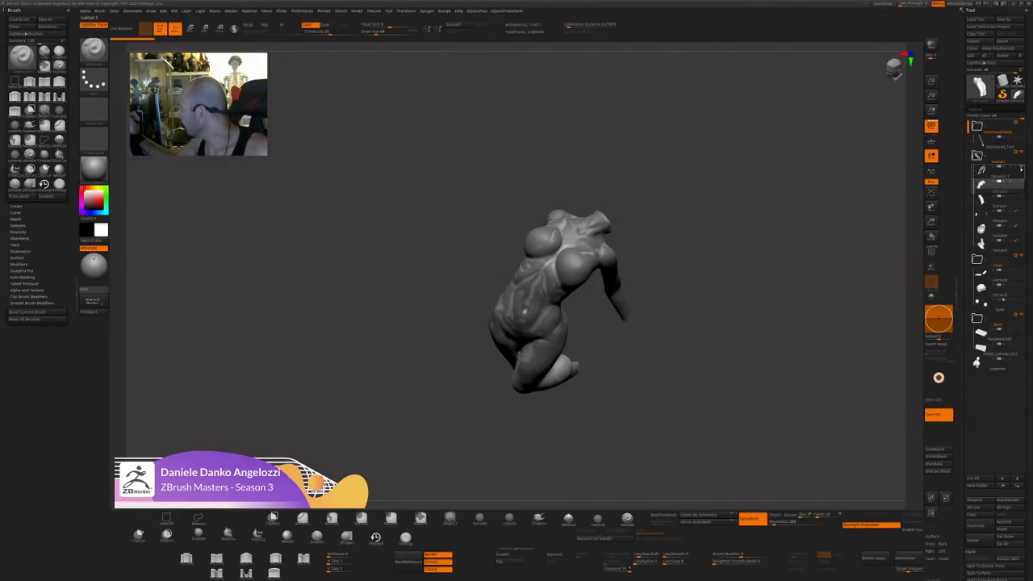
left_click(998, 171)
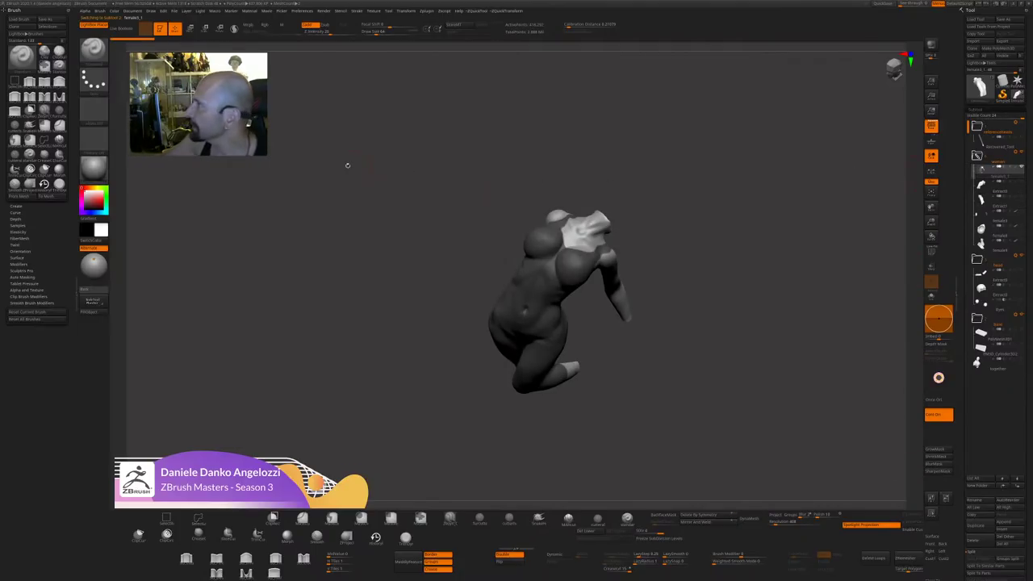
left_click_drag(777, 143, 898, 276)
mouse_move(807, 339)
left_mouse_down()
mouse_move(777, 357)
mouse_move(761, 345)
mouse_move(789, 362)
left_mouse_up()
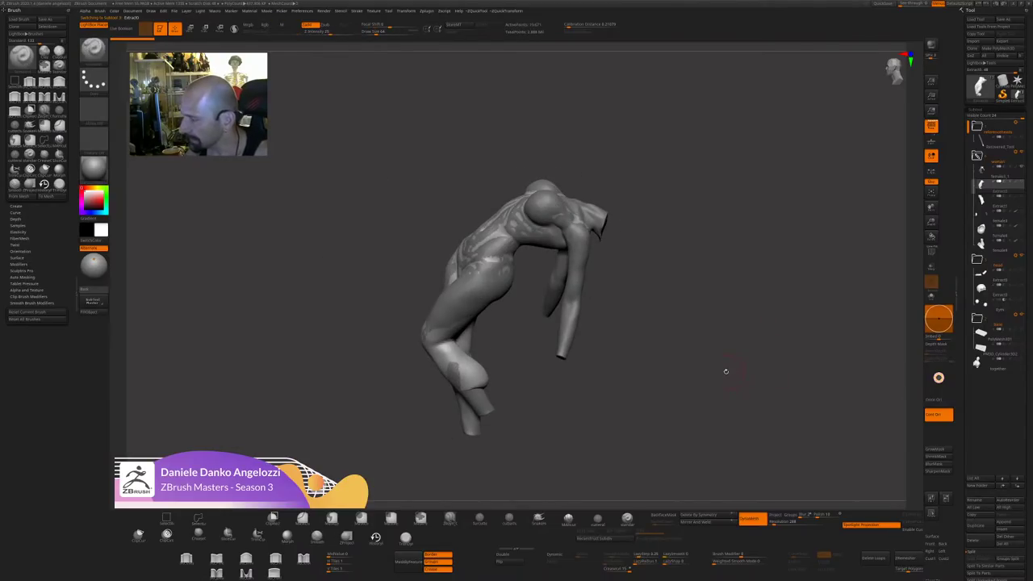
mouse_move(570, 388)
left_mouse_down()
mouse_move(713, 396)
mouse_move(692, 401)
left_mouse_up()
left_click_drag(653, 323, 724, 427)
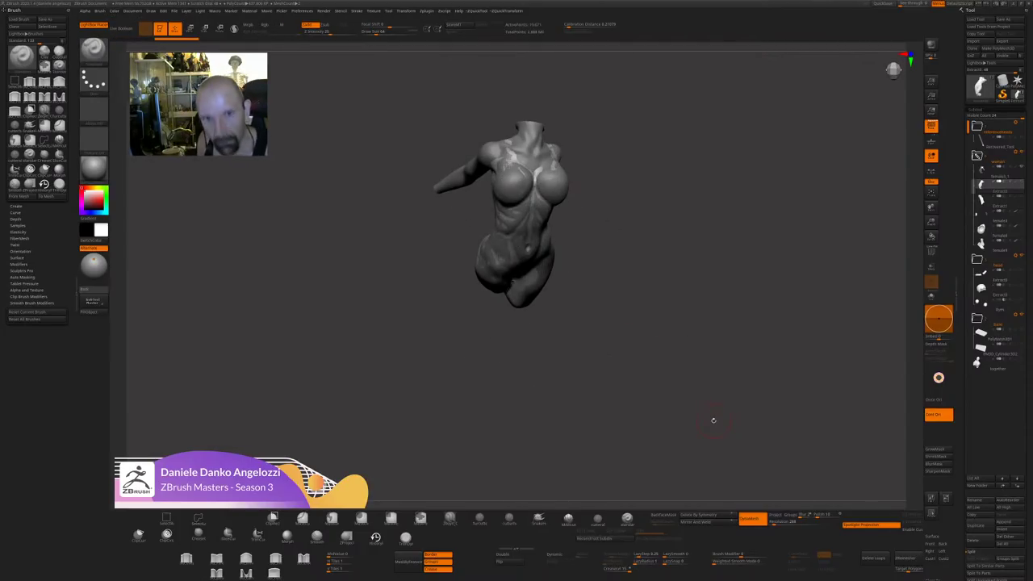
Isolate the extracted body shell in Solo mode with its polyframe displayed.
left_click(932, 252)
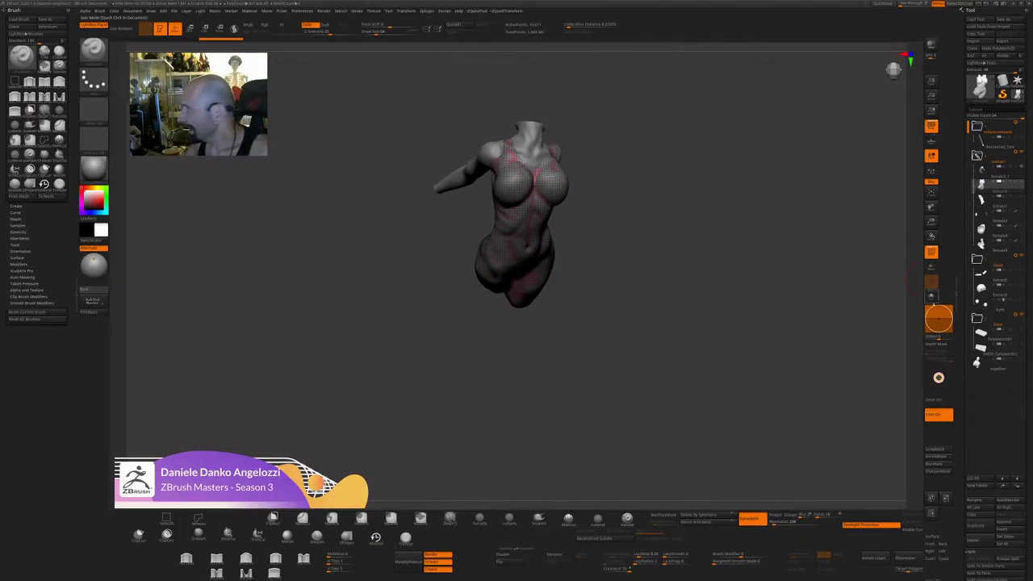
left_click(932, 299)
left_click_drag(847, 358, 575, 346)
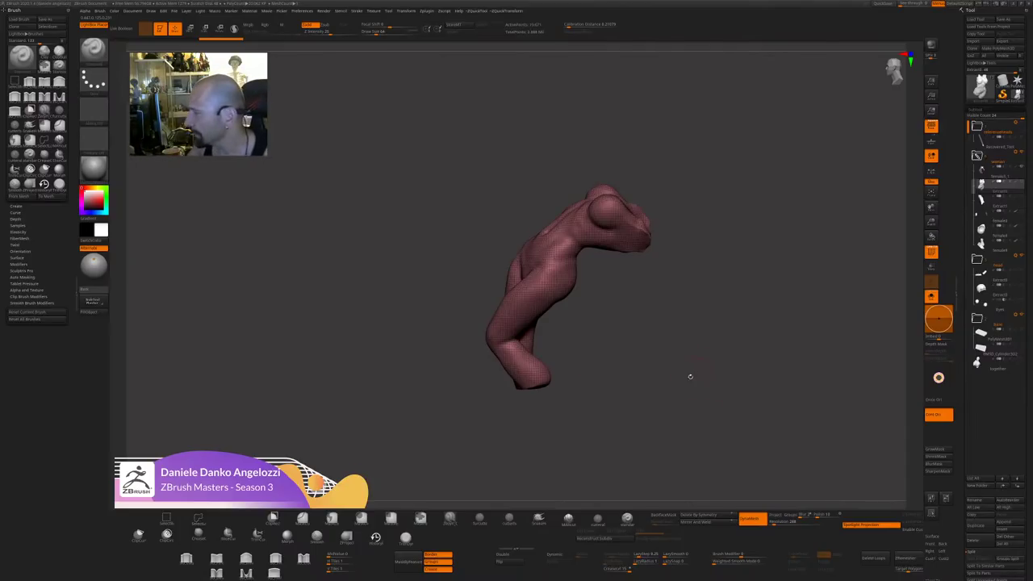
left_click_drag(691, 376, 626, 360)
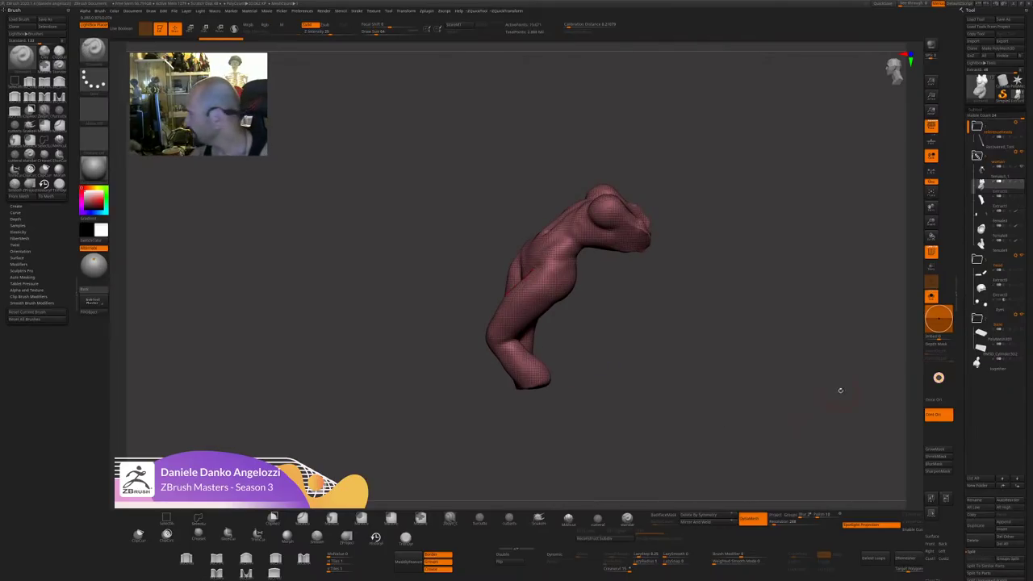
left_click_drag(841, 391, 837, 457)
Assign a separate polygroup to the shell's camera-facing polygons with Group Front.
left_click_drag(986, 420, 984, 162)
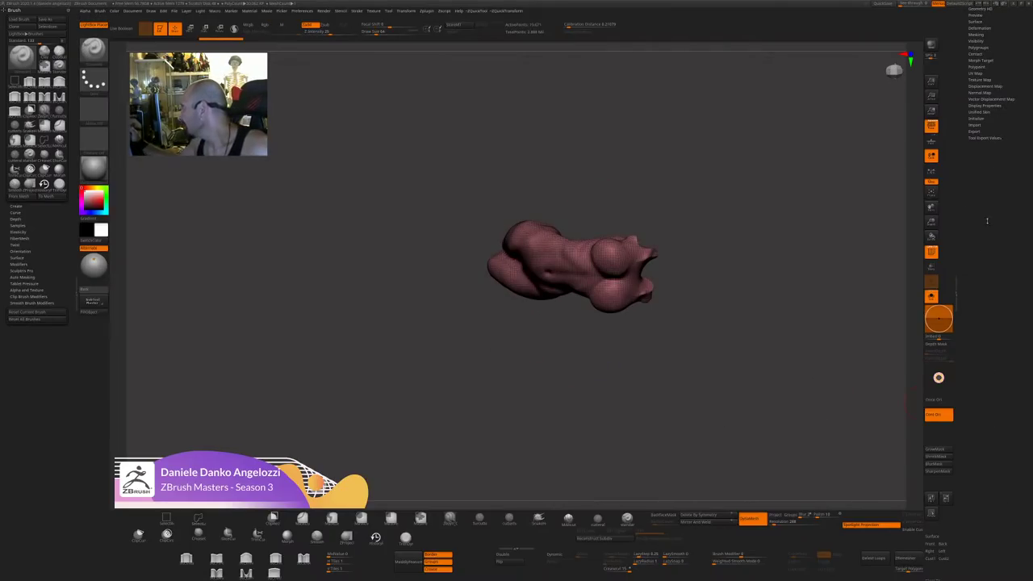
left_click_drag(987, 220, 987, 321)
left_click(982, 147)
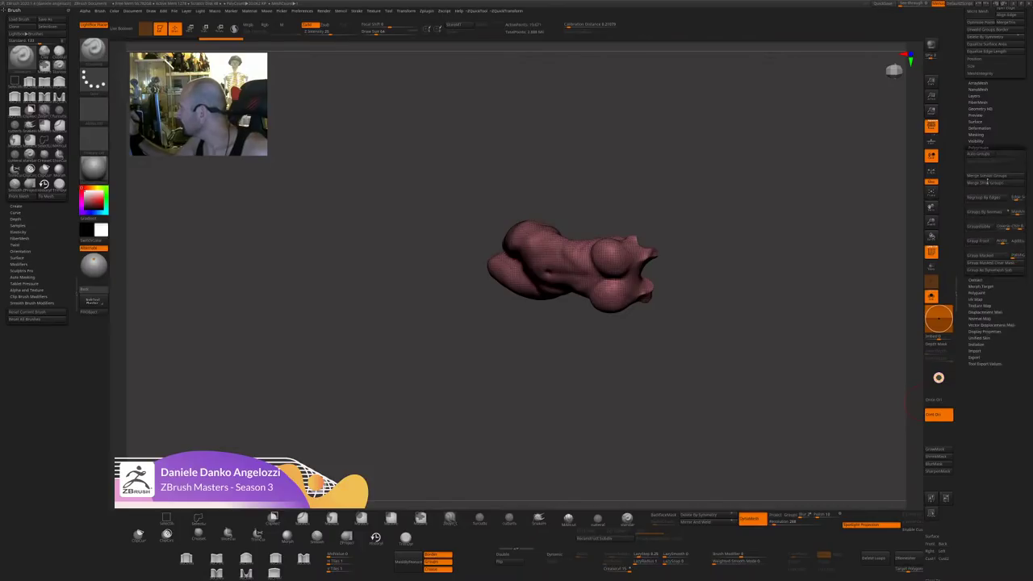
left_click(978, 240)
Isolate the polygroup on the shell's back and grow its visible area several times.
left_click_drag(865, 341, 706, 401)
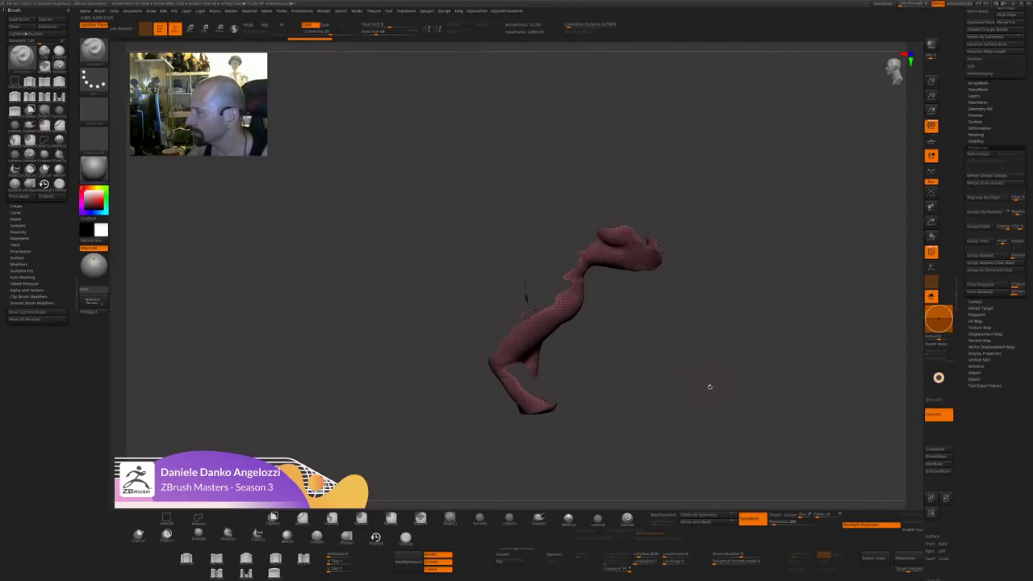
key("ctrl+shift+x")
key("ctrl+shift+x")
key("ctrl+shift+x")
key("ctrl+shift+x")
key("ctrl+shift+x")
key("ctrl+shift+x")
key("ctrl+shift+x")
key("ctrl+shift+x")
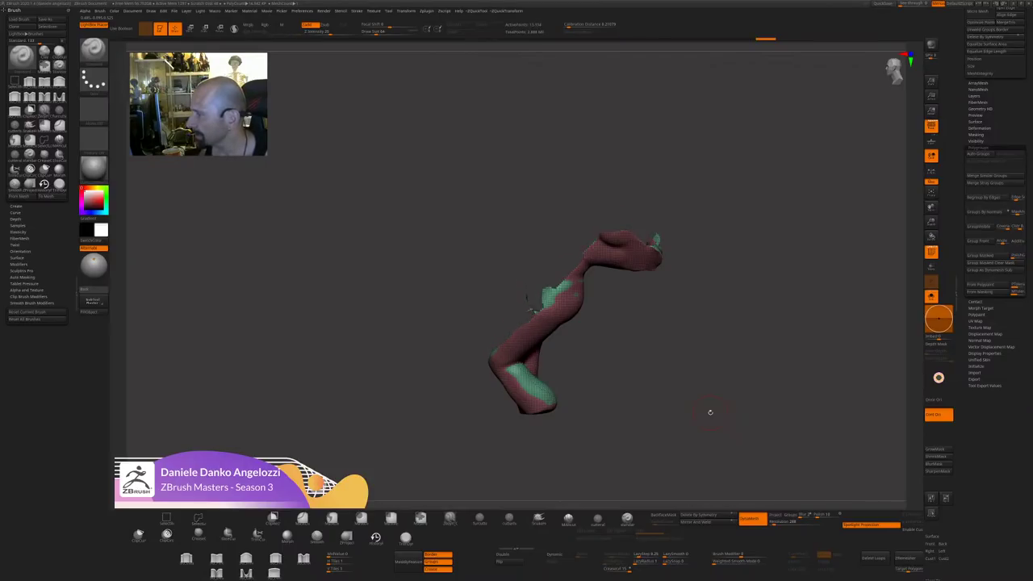
Mask the front of the shell, leaving its back editable, and turn off the polyframe display.
left_click_drag(729, 338, 708, 292)
left_click(702, 336, "ctrl")
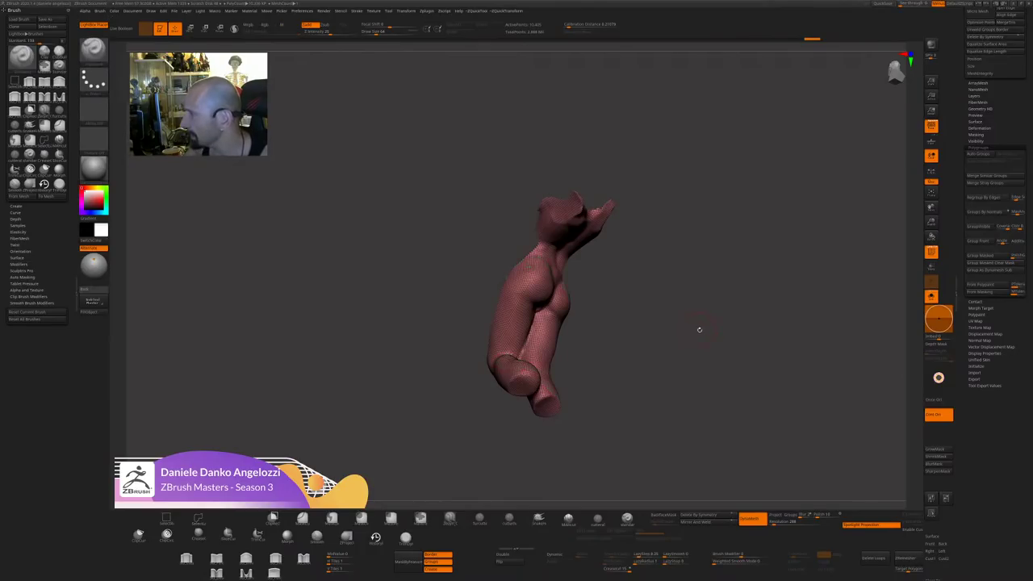
left_click_drag(700, 329, 752, 357)
left_click(749, 355, "ctrl+shift")
left_click(748, 355, "ctrl")
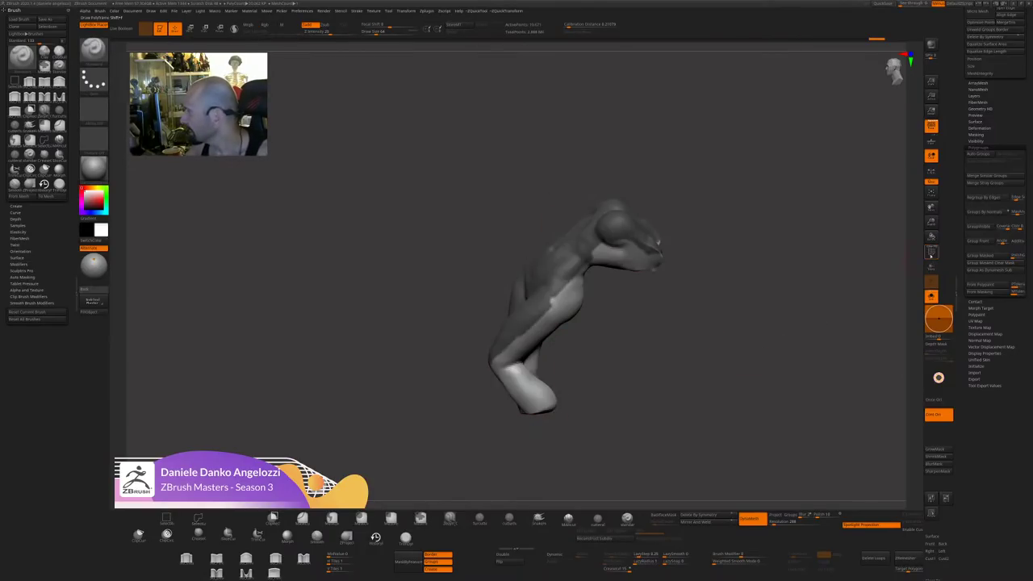
key("shift+f")
Pull the unmasked back of the shell's legs outward with the Move brush to start the hanging drape.
key("b")
key("m")
key("v")
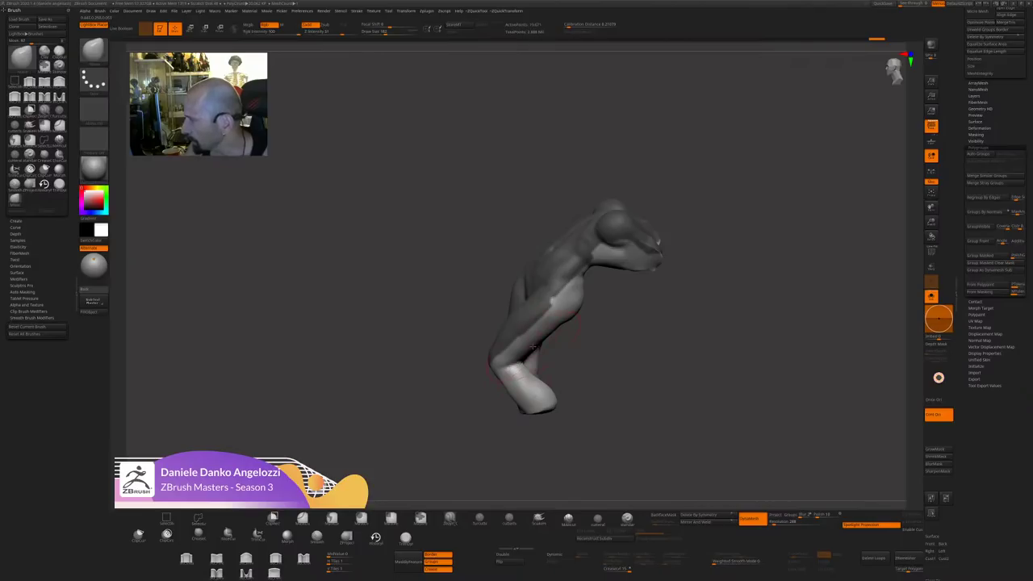
left_click_drag(535, 348, 534, 353)
left_click_drag(619, 365, 585, 362)
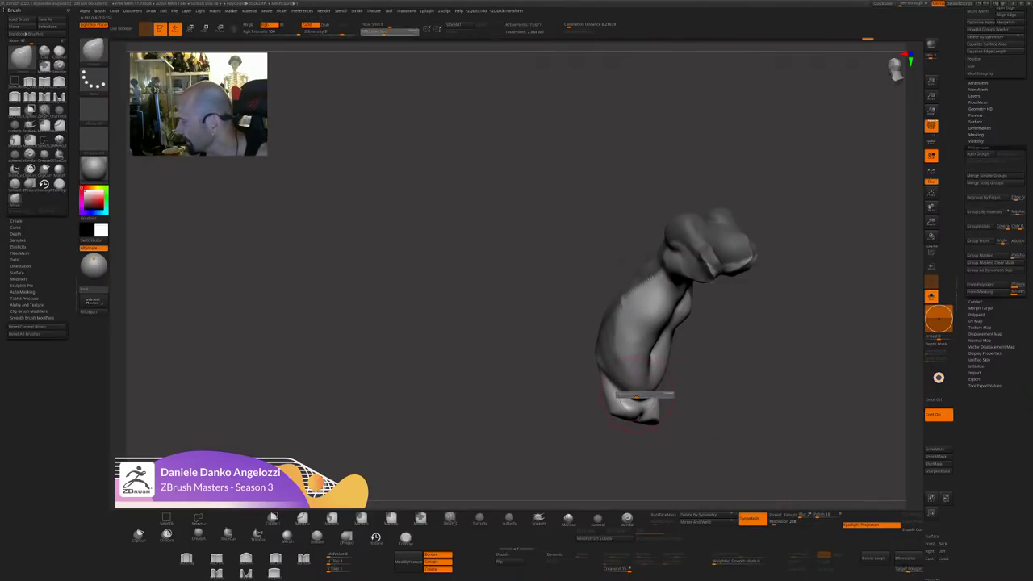
right_click_drag(636, 396, 643, 406)
Fill and smooth the drape between the thighs and lower legs with the ClayBuildup brush.
key("b")
key("c")
key("b")
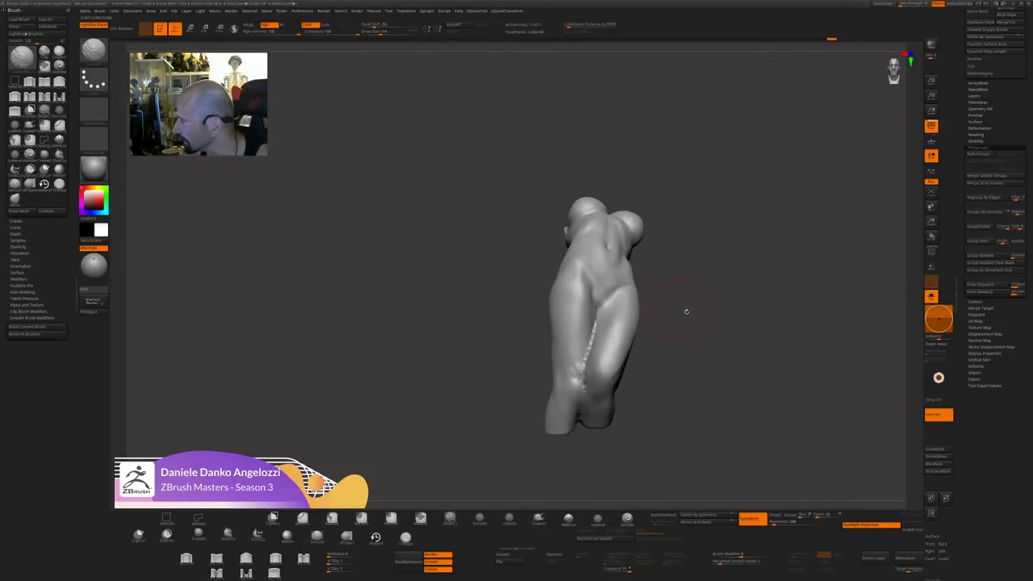
left_click_drag(686, 311, 754, 357)
mouse_move(682, 342)
left_mouse_down()
mouse_move(699, 242)
mouse_move(808, 262)
mouse_move(753, 251)
left_mouse_up()
mouse_move(696, 302)
left_mouse_down()
mouse_move(672, 321)
mouse_move(668, 345)
left_mouse_up()
left_click_drag(711, 338, 699, 355)
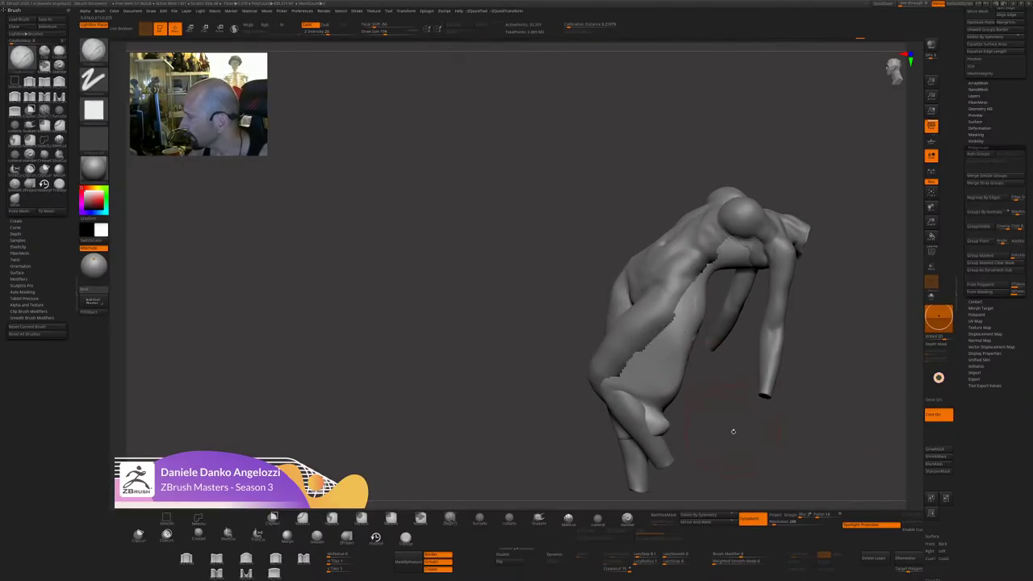
left_click_drag(733, 437, 701, 429)
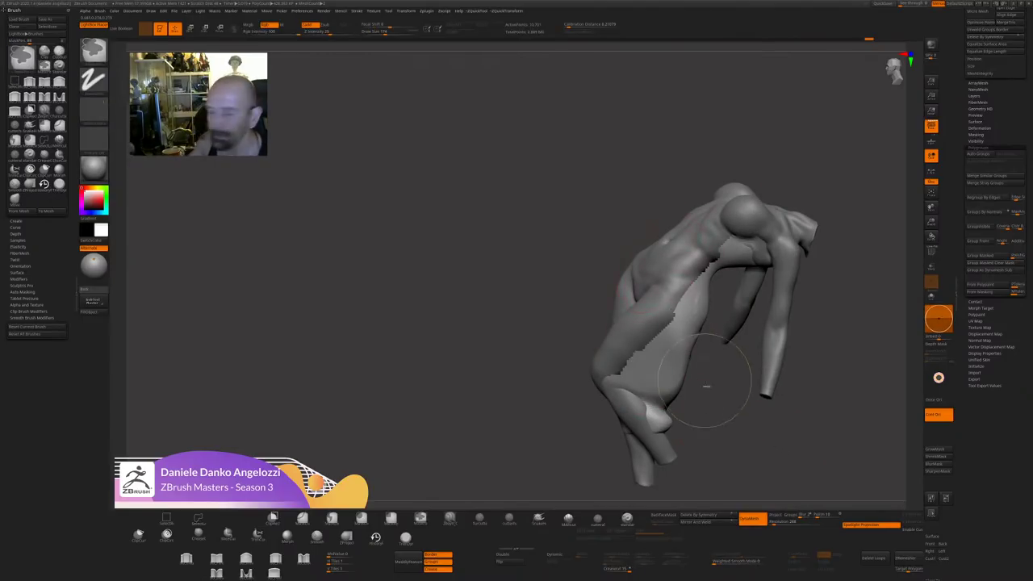
left_click(724, 410, "ctrl+shift")
mouse_move(728, 413)
left_mouse_down()
mouse_move(860, 294)
mouse_move(825, 415)
left_mouse_up()
scroll(1008, 125, "up", 5)
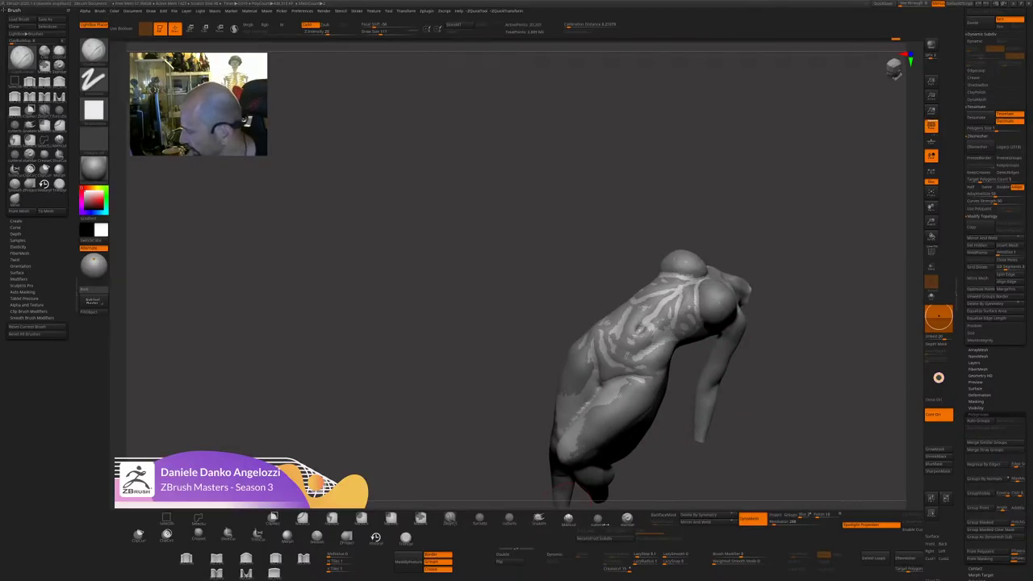
Sculpt fabric folds across the woman's abdomen and waist using a smaller fold-shaping brush.
left_click(601, 523)
key("s")
left_click_drag(648, 319, 650, 342)
mouse_move(620, 300)
left_mouse_down()
mouse_move(639, 284)
mouse_move(665, 339)
left_mouse_up()
left_click_drag(622, 271, 622, 231)
left_click_drag(628, 328, 660, 360)
mouse_move(607, 234)
left_mouse_down("ctrl")
mouse_move(686, 270)
mouse_move(769, 272)
left_mouse_up("ctrl")
Sculpt fabric folds across the hips and down the front of the thighs toward the knees, smoothing between strokes.
left_click_drag(739, 331, 686, 323)
left_click_drag(647, 373, 607, 363)
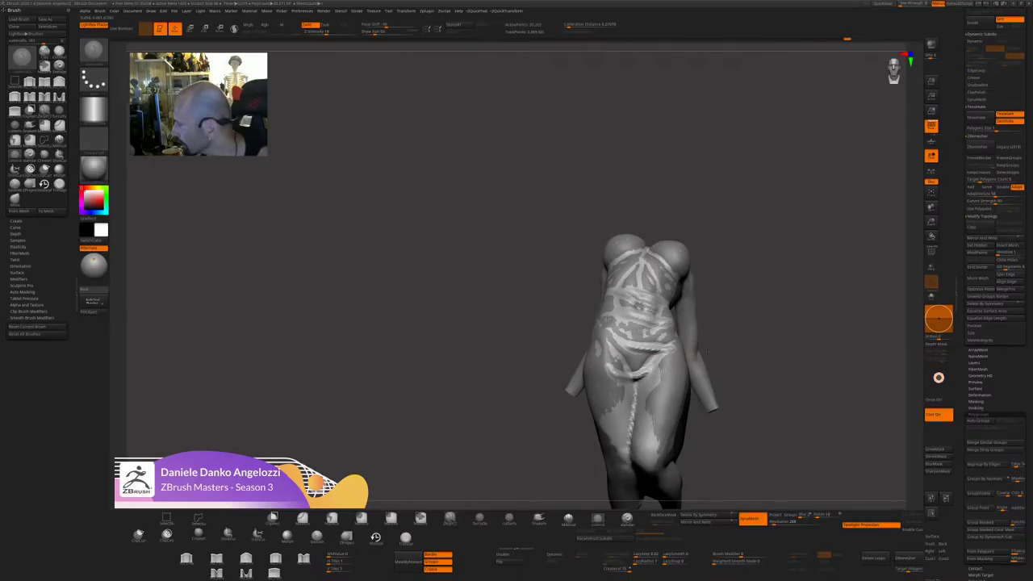
left_click_drag(718, 339, 704, 349)
left_click_drag(615, 358, 667, 358)
left_click_drag(670, 321, 674, 353)
left_click_drag(619, 395, 618, 402)
left_click_drag(710, 347, 726, 341)
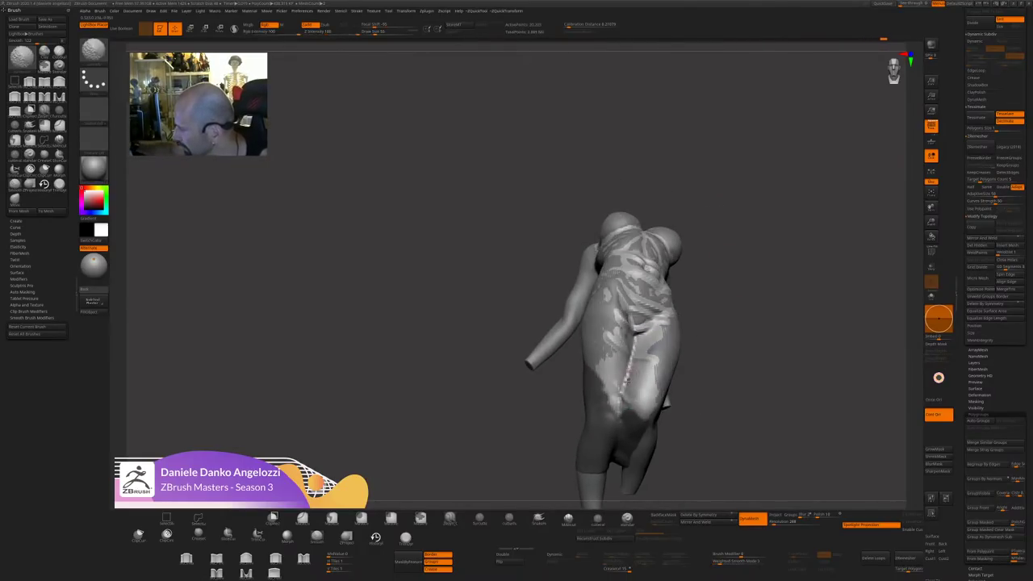
left_click_drag(607, 371, 621, 391)
left_click_drag(726, 317, 751, 300)
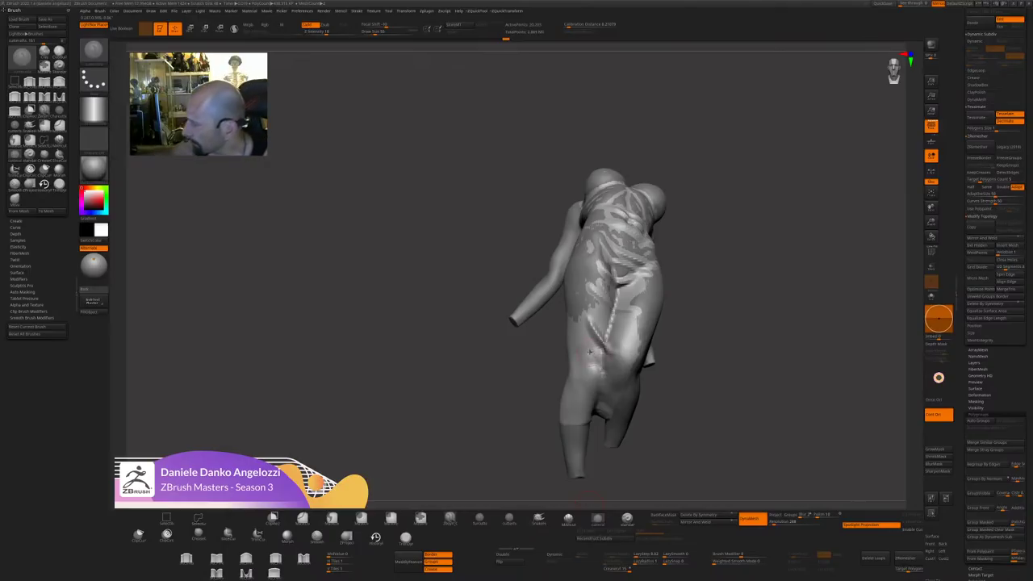
Refine the folds on the woman's thigh, undoing and redoing the latest stroke to compare.
right_click_drag(576, 319, 691, 329)
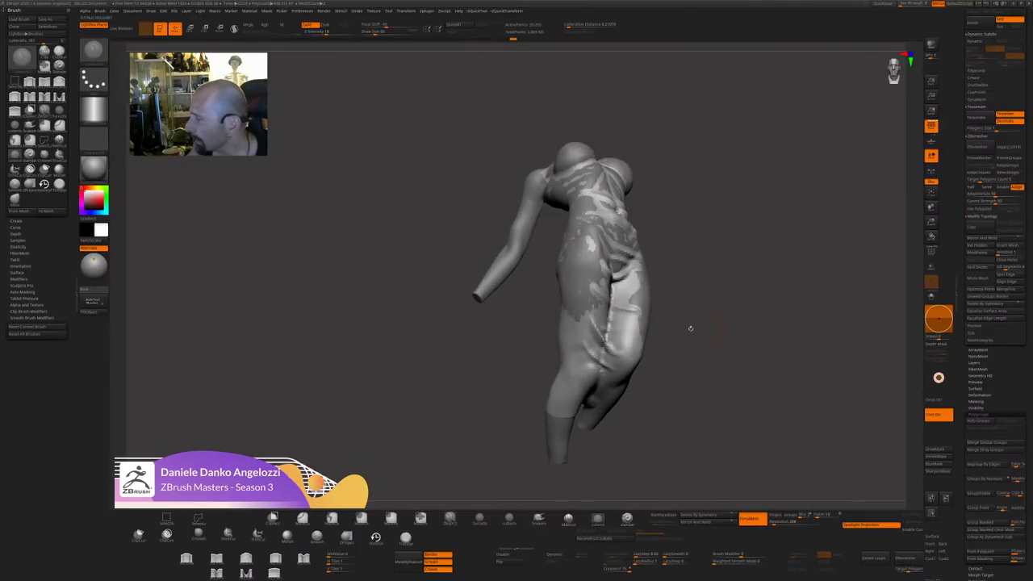
left_click_drag(678, 339, 613, 318)
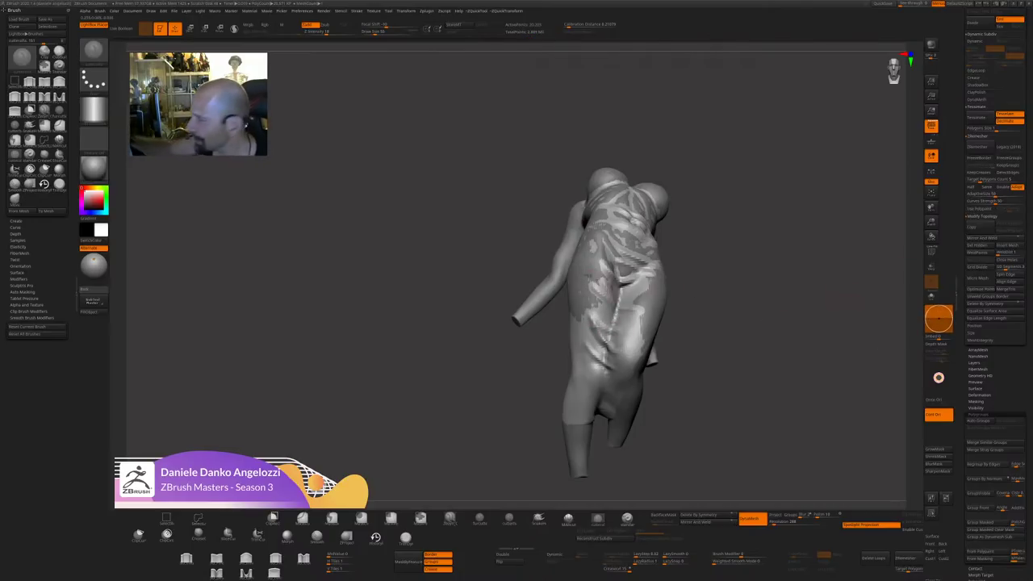
right_click_drag(593, 327, 547, 326)
key("ctrl+z")
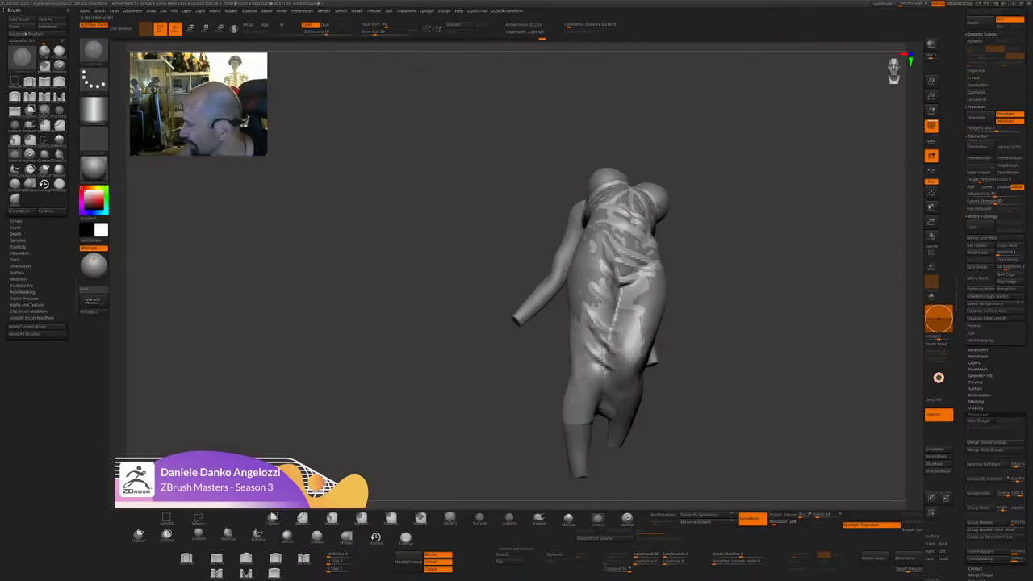
mouse_move(617, 400)
right_mouse_down("alt")
mouse_move(631, 383)
mouse_move(729, 382)
right_mouse_up("alt")
key("ctrl+shift+z")
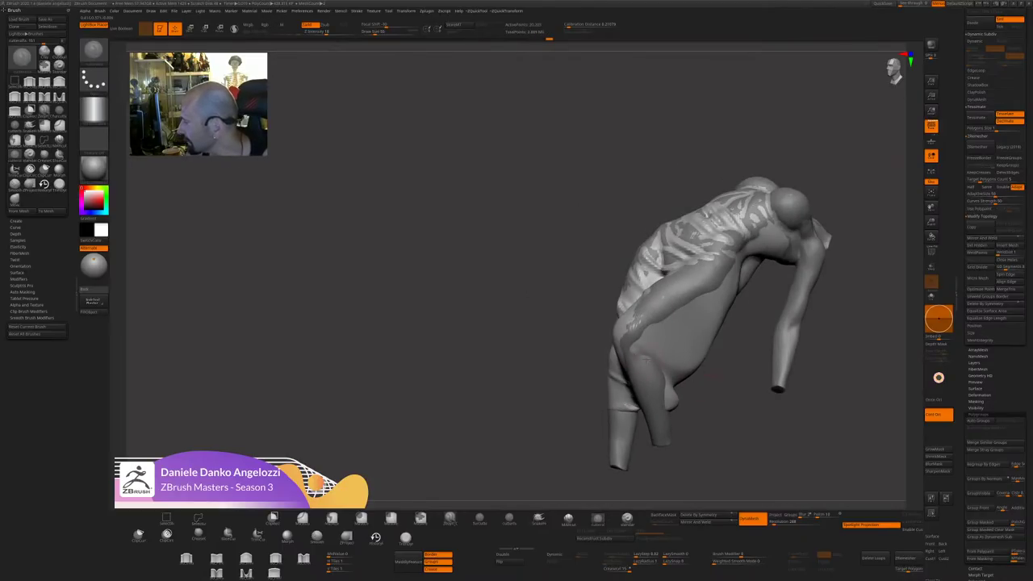
Sculpt fabric folds over the woman's thighs, knees and outer hip, smoothing between strokes.
mouse_move(715, 420)
left_mouse_down()
mouse_move(649, 372)
mouse_move(662, 392)
mouse_move(623, 369)
left_mouse_up()
mouse_move(715, 397)
left_mouse_down()
mouse_move(634, 395)
mouse_move(694, 392)
left_mouse_up()
left_click_drag(644, 360, 660, 375, "shift")
mouse_move(700, 397)
left_mouse_down()
mouse_move(711, 394)
mouse_move(726, 415)
mouse_move(626, 397)
mouse_move(654, 415)
left_mouse_up()
left_click_drag(635, 353, 599, 363)
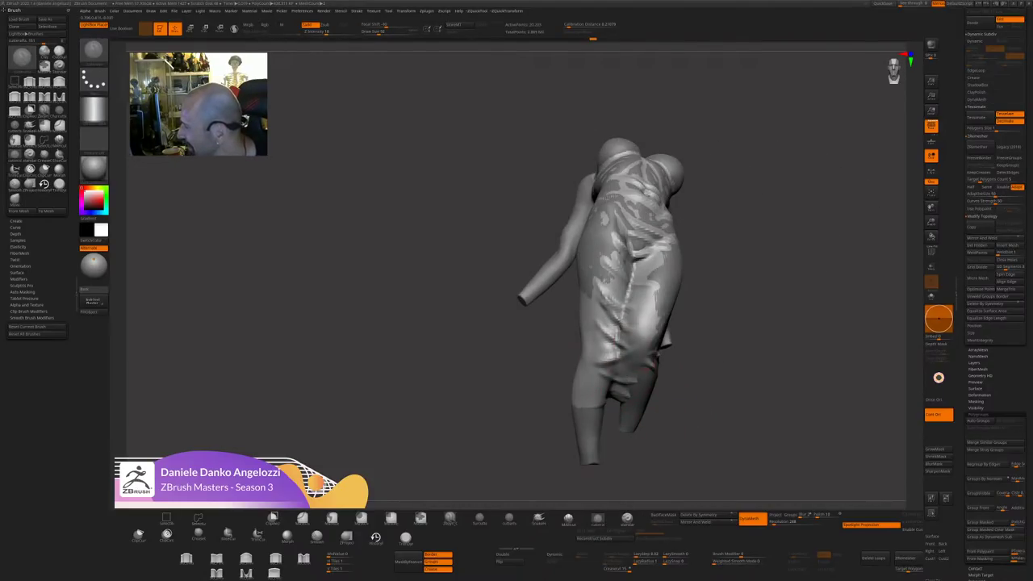
left_click_drag(699, 336, 685, 332)
left_click_drag(610, 304, 586, 260)
left_click_drag(560, 368, 615, 361)
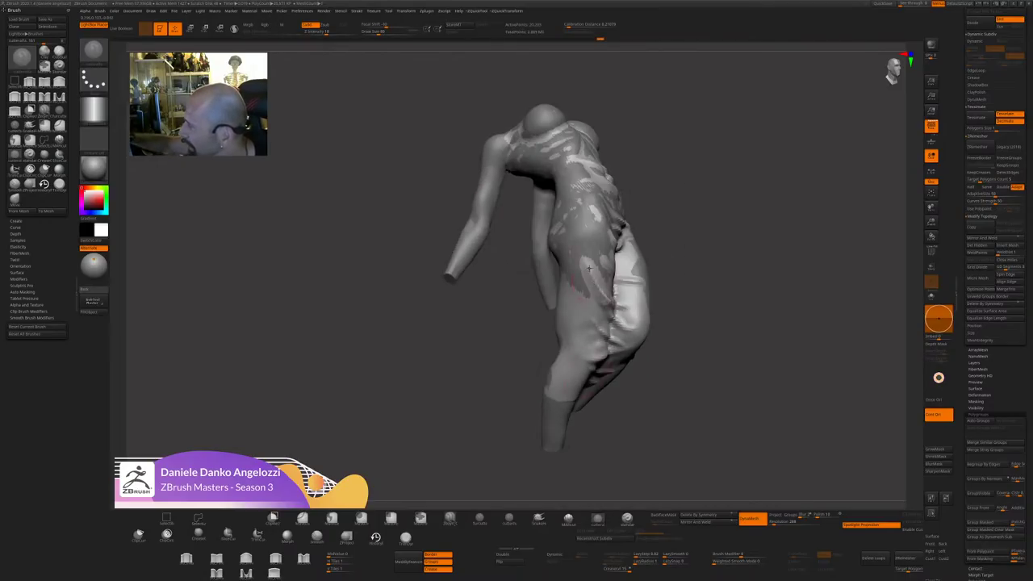
left_click_drag(573, 240, 590, 272)
Sculpt drape folds across the breasts and along the neckline up to the shoulders.
mouse_move(844, 326)
left_mouse_down()
mouse_move(791, 334)
mouse_move(812, 355)
left_mouse_up()
mouse_move(662, 208)
left_mouse_down()
mouse_move(711, 194)
mouse_move(812, 282)
mouse_move(807, 428)
left_mouse_up()
left_click_drag(722, 186, 729, 218)
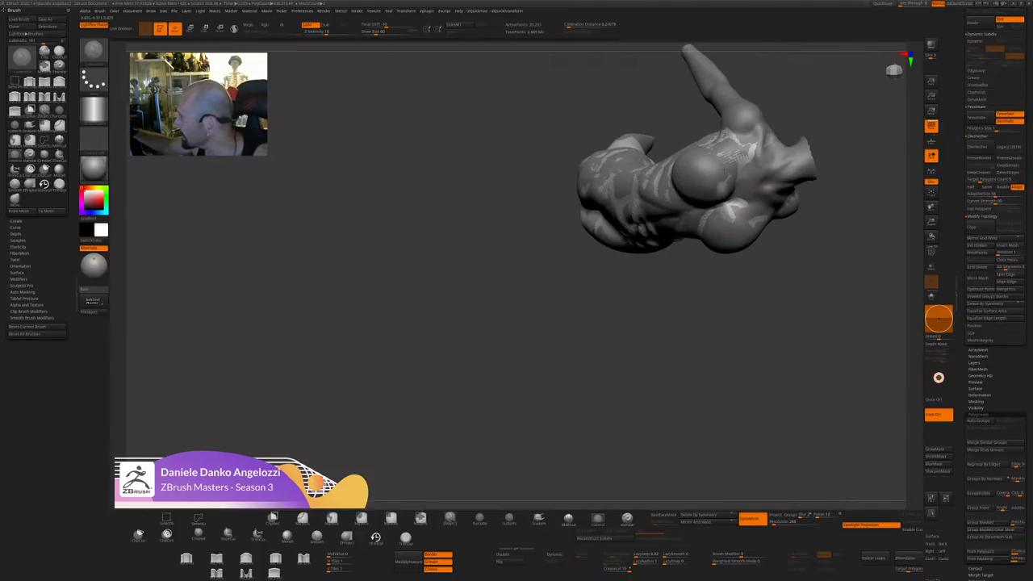
left_click_drag(781, 122, 730, 173)
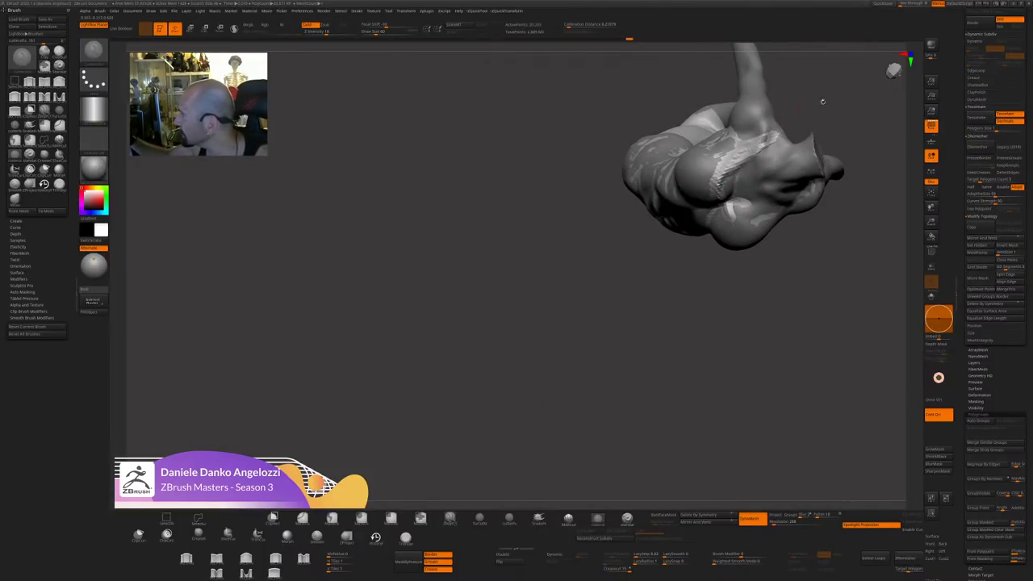
mouse_move(818, 97)
left_mouse_down()
mouse_move(807, 323)
mouse_move(709, 289)
mouse_move(722, 294)
left_mouse_up()
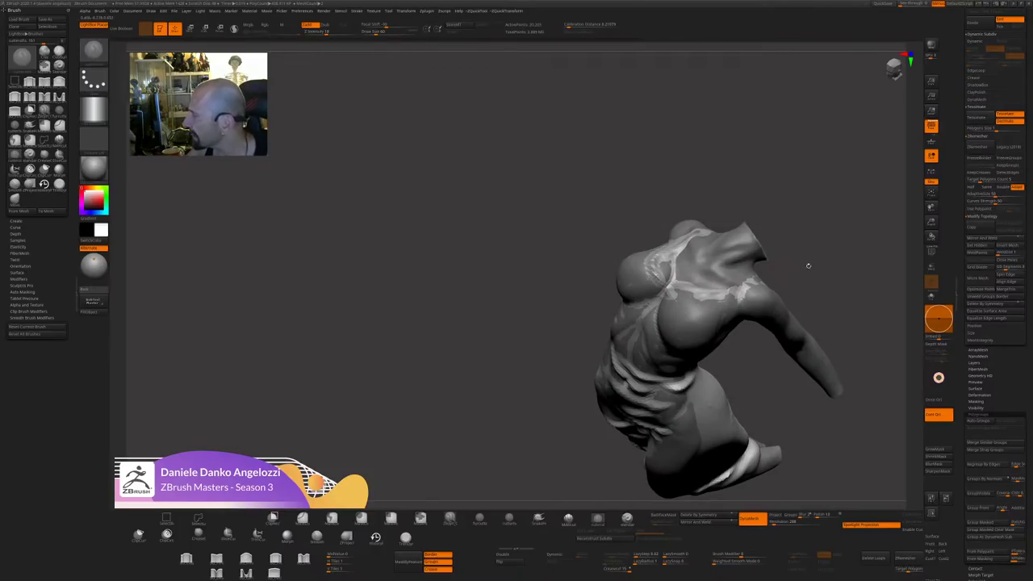
left_click_drag(810, 265, 839, 278)
mouse_move(720, 297)
left_mouse_down()
mouse_move(754, 285)
mouse_move(778, 310)
mouse_move(712, 329)
left_mouse_up()
left_click_drag(808, 277, 832, 283)
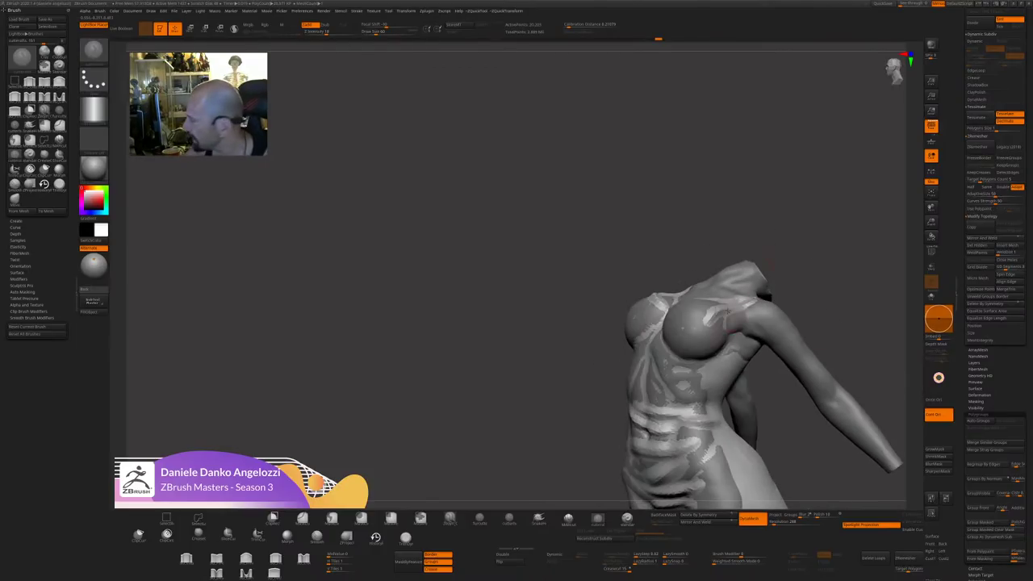
left_click_drag(743, 376, 779, 370)
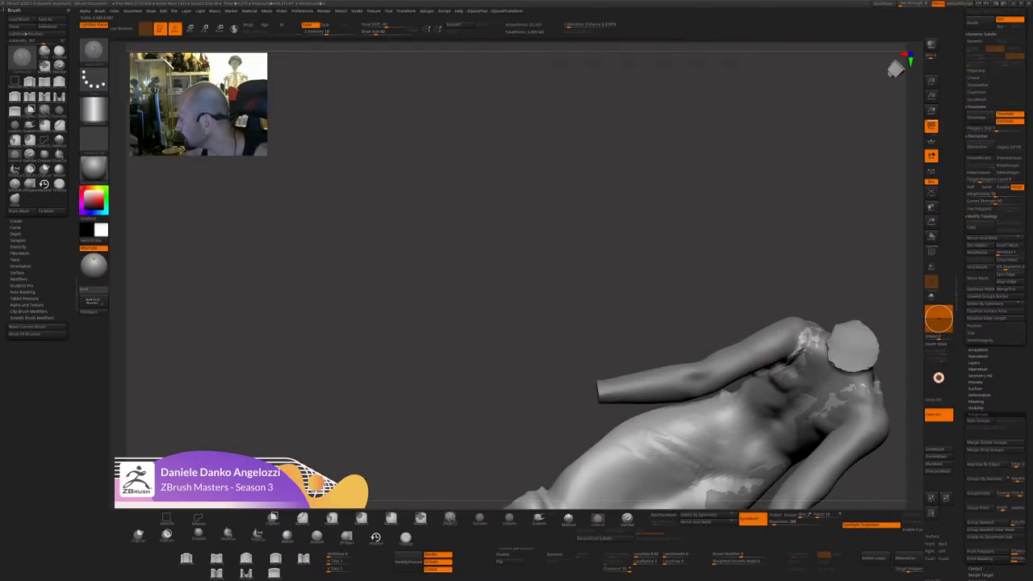
Rebuild the dress at a higher DynaMesh resolution and shape the fabric across the upper back and shoulder straps.
left_click_drag(880, 240, 777, 189, "alt")
left_click_drag(719, 291, 700, 354)
left_click_drag(844, 323, 892, 316)
mouse_move(704, 352)
left_mouse_down()
mouse_move(755, 333)
mouse_move(700, 389)
left_mouse_up()
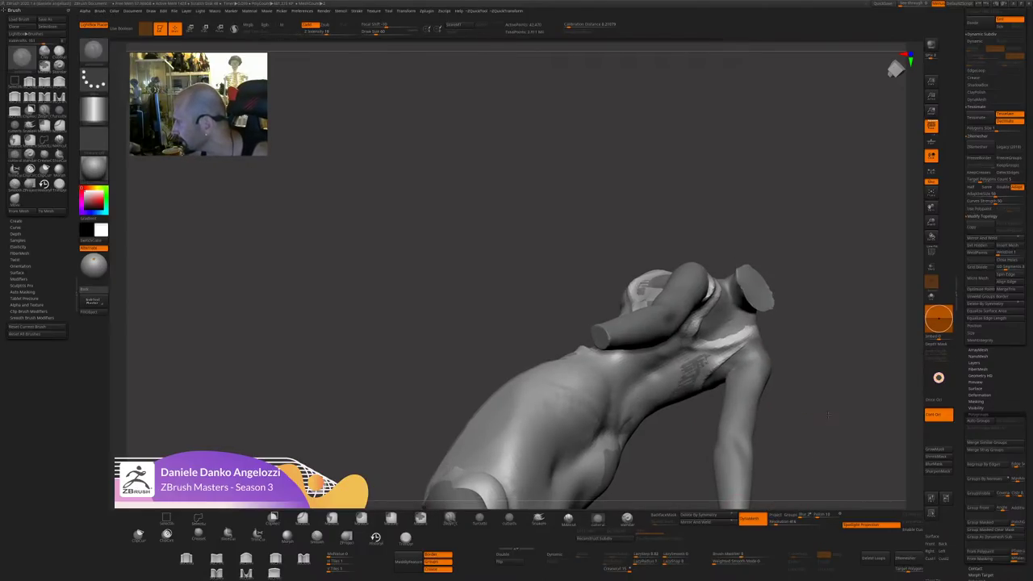
left_click_drag(837, 429, 827, 401, "alt")
left_click_drag(686, 335, 676, 336, "shift")
Sculpt folds around the back of the waist and along the side of the torso below the arm.
left_click_drag(670, 396, 696, 404)
left_click_drag(629, 339, 647, 370)
right_click_drag(659, 383, 646, 353)
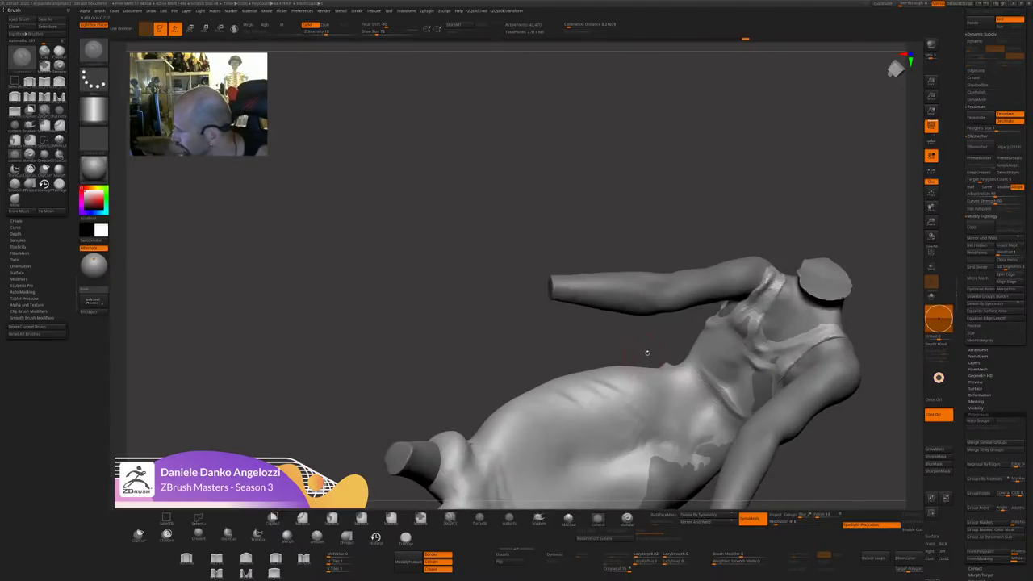
mouse_move(704, 369)
left_mouse_down()
mouse_move(730, 413)
mouse_move(723, 421)
left_mouse_up()
left_click_drag(718, 226, 774, 165)
right_click_drag(773, 164, 773, 292)
mouse_move(720, 379)
right_mouse_down()
mouse_move(685, 364)
mouse_move(687, 343)
right_mouse_up()
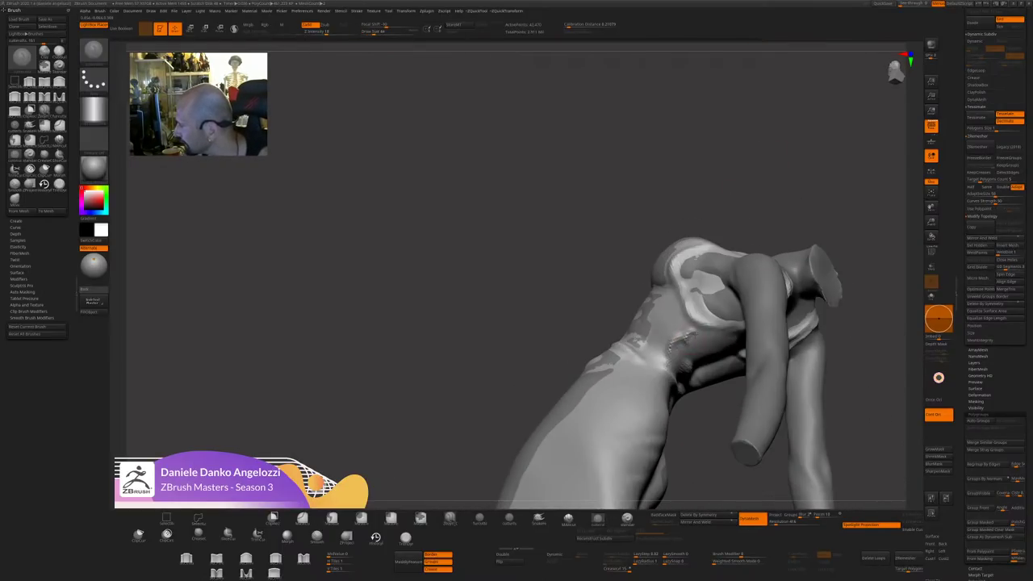
Resize the brush and shape the dress hem where it hangs between the lower legs.
left_click_drag(849, 356, 742, 318)
mouse_move(709, 309)
right_mouse_down()
mouse_move(618, 291)
mouse_move(638, 243)
mouse_move(634, 347)
right_mouse_up()
key("s")
left_click(602, 383)
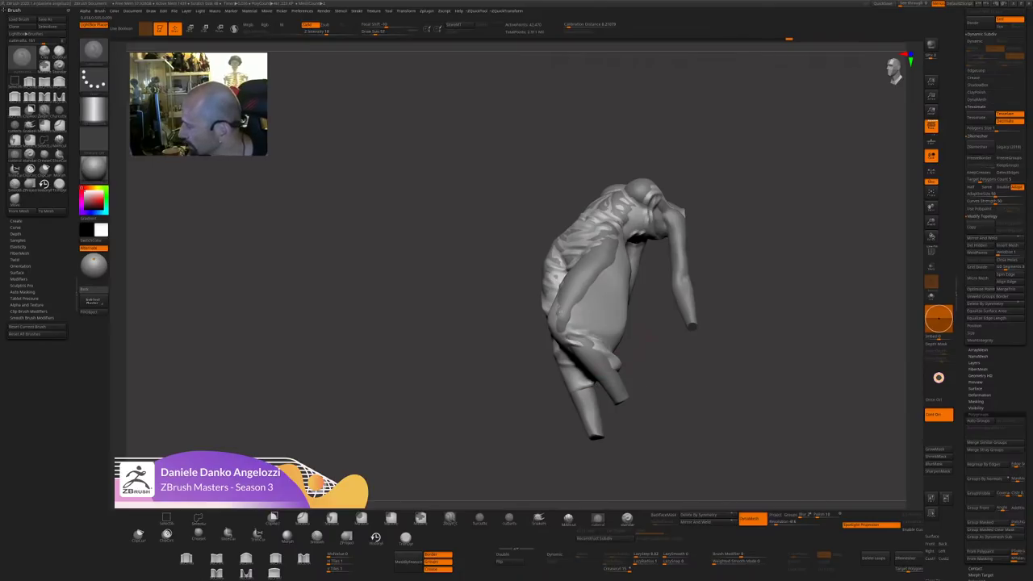
mouse_move(554, 412)
right_mouse_down()
mouse_move(591, 379)
mouse_move(709, 445)
right_mouse_up()
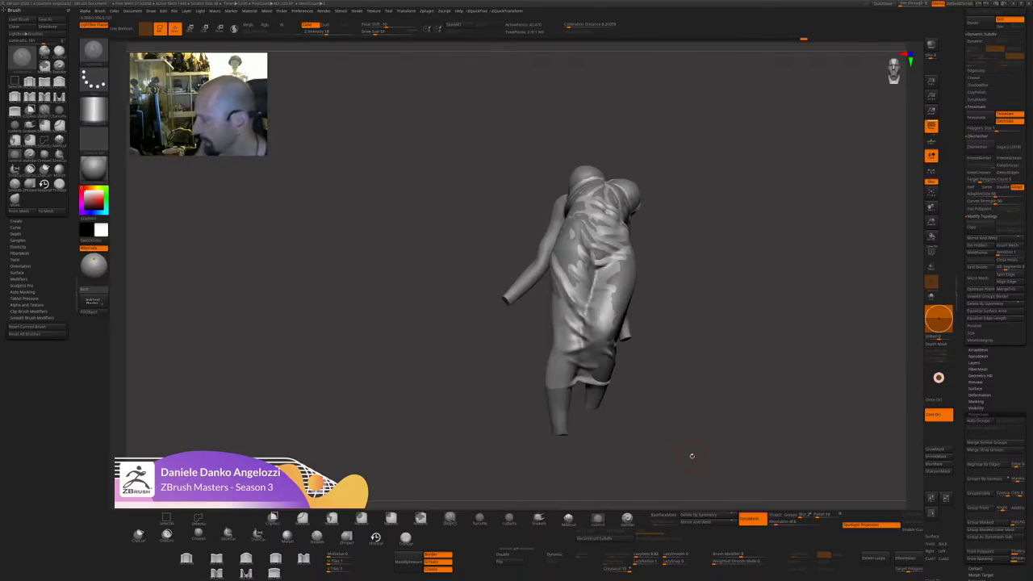
Select a custom sculpting brush for the cloth and review its tablet pressure, backface masking and lazy mouse settings.
key("b")
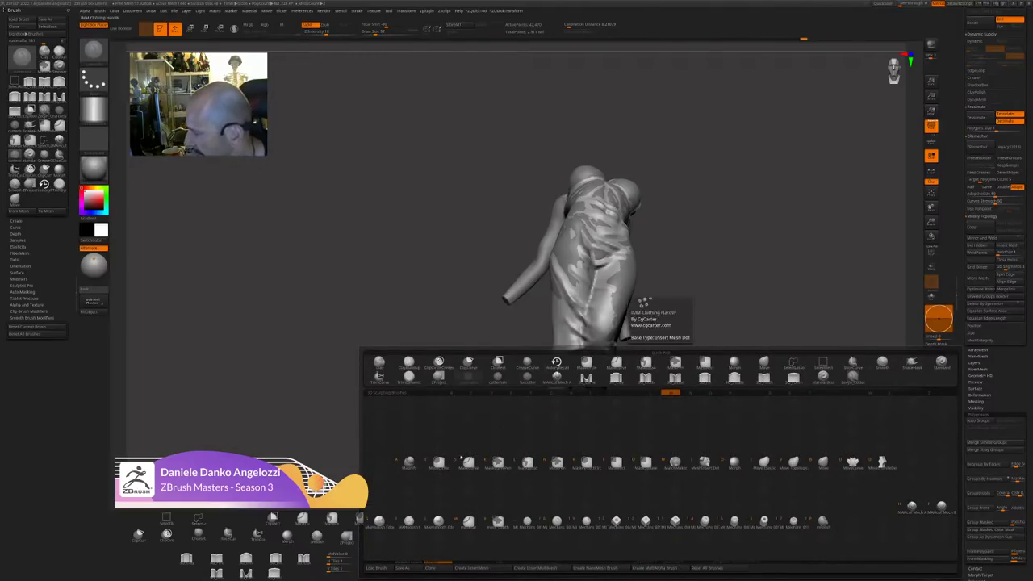
left_click(468, 523)
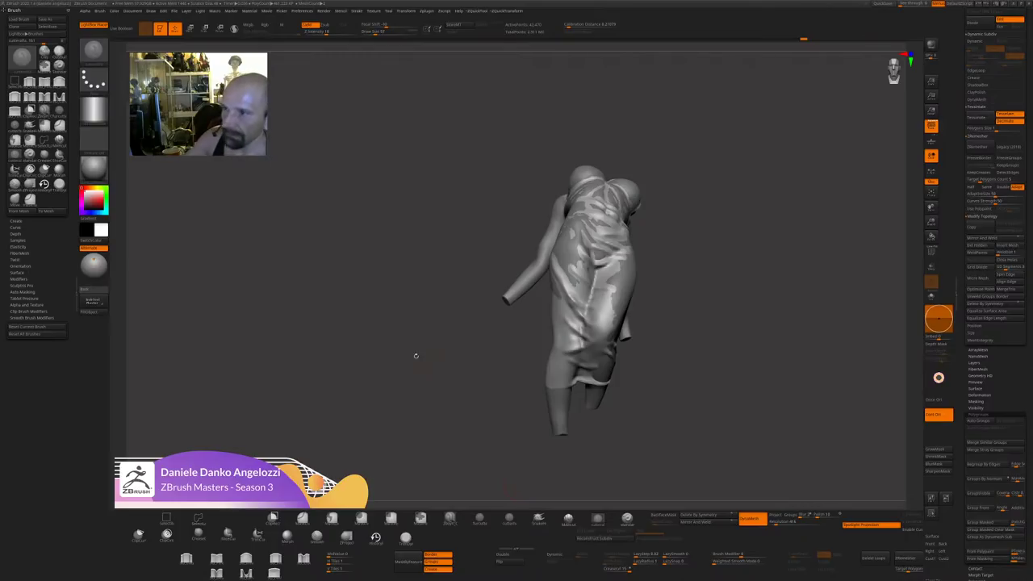
left_click(31, 299)
left_click(16, 325)
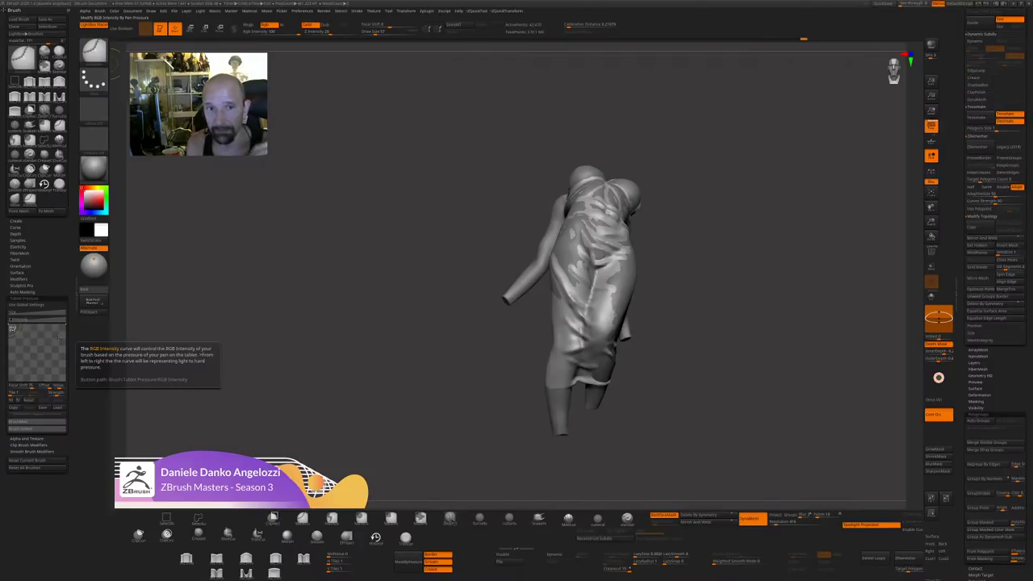
left_click_drag(770, 367, 855, 373)
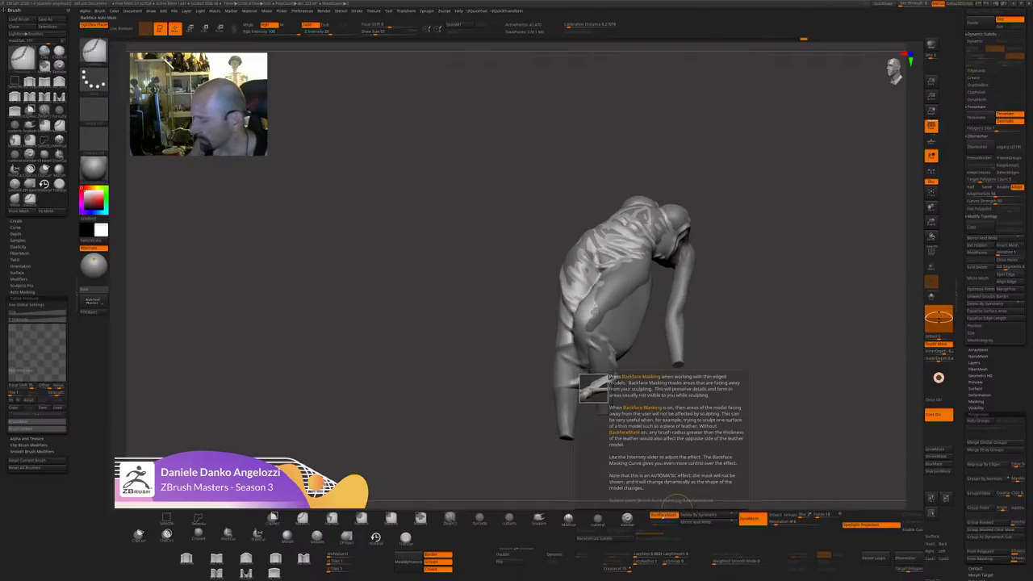
left_click_drag(739, 452, 696, 385)
left_click_drag(773, 331, 725, 405)
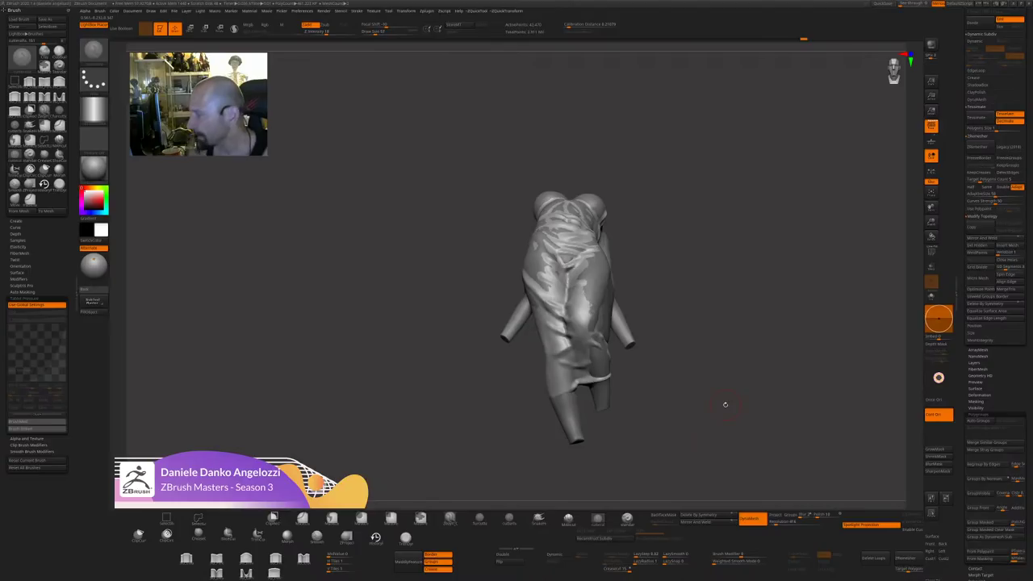
key("ctrl")
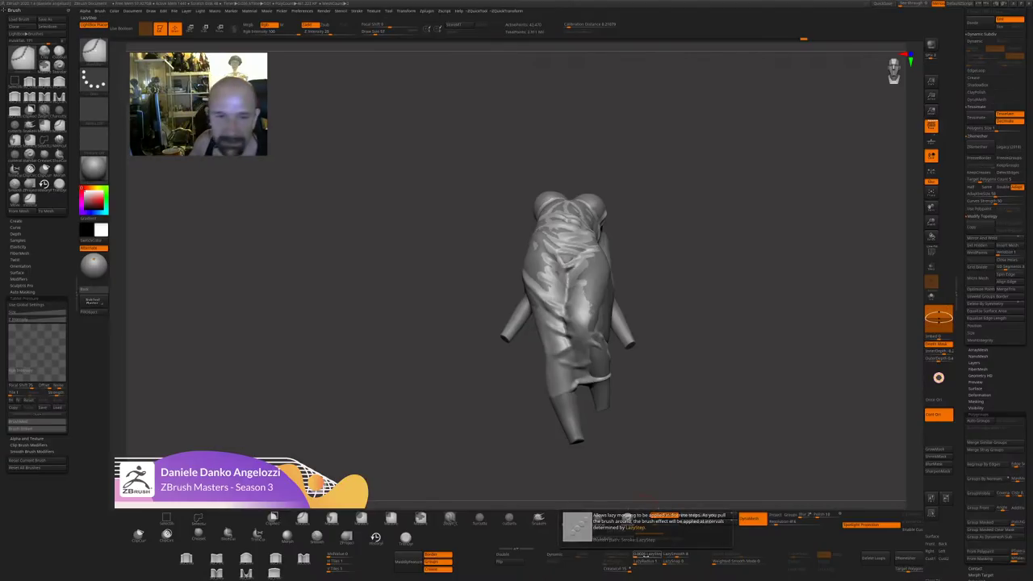
Sculpt the lower hem of the dress around the legs and smooth its edge.
left_click_drag(737, 388, 771, 324)
mouse_move(912, 298)
left_mouse_down("shift")
mouse_move(750, 364)
mouse_move(701, 365)
left_mouse_up("shift")
left_click_drag(557, 395, 585, 385, "ctrl")
left_click_drag(694, 385, 646, 385, "shift")
left_click_drag(584, 387, 609, 375)
mouse_move(702, 385)
left_mouse_down("shift")
mouse_move(595, 384)
mouse_move(620, 376)
mouse_move(594, 368)
left_mouse_up("shift")
left_click_drag(674, 363, 751, 347)
Display the isolated dress's polygroups and merge them into a single group.
key("shift+f")
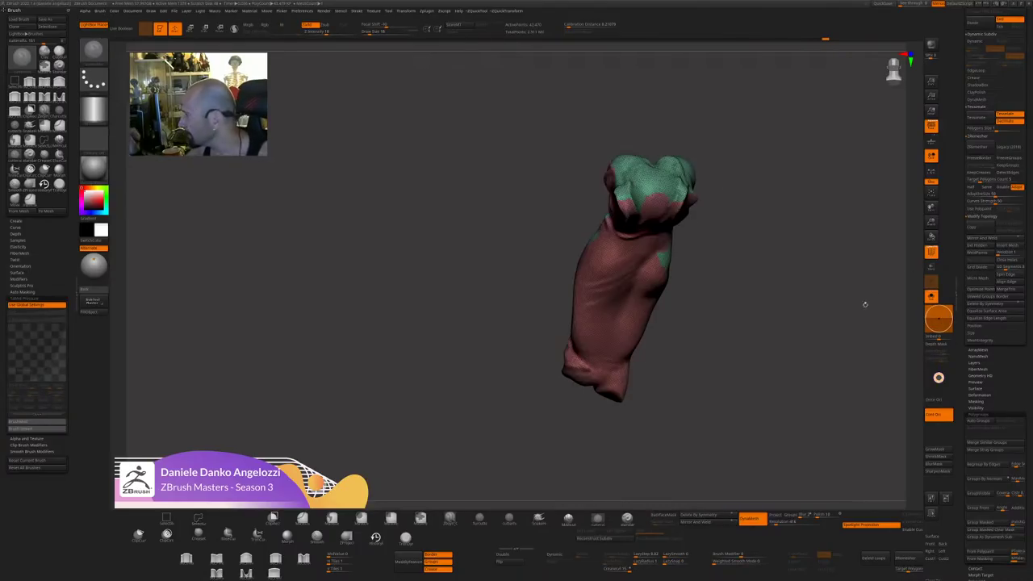
left_click_drag(865, 302, 849, 360)
key("ctrl+w")
key("2")
left_click_drag(722, 396, 717, 364)
key("s")
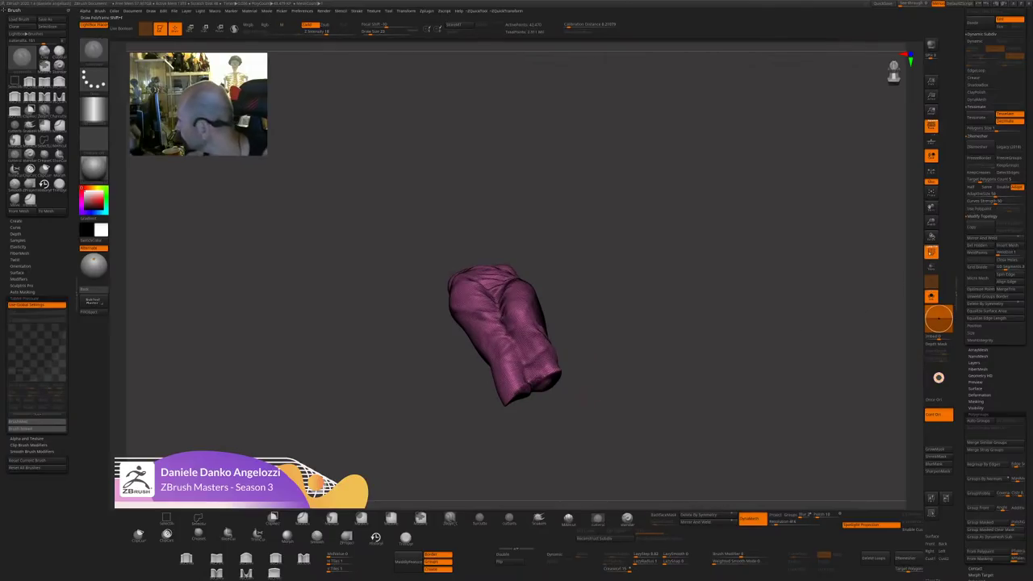
Define the hem openings at the bottom of the isolated dress and smooth the surrounding fabric.
mouse_move(582, 397)
left_mouse_down()
mouse_move(860, 302)
mouse_move(651, 376)
mouse_move(580, 354)
left_mouse_up()
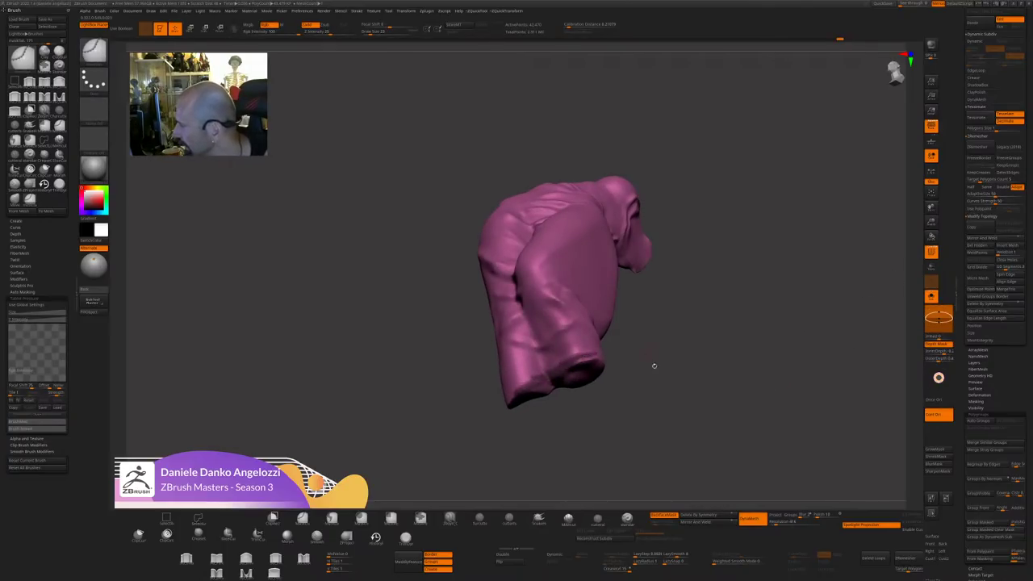
left_click_drag(655, 366, 710, 355)
mouse_move(678, 388)
left_mouse_down()
mouse_move(651, 327)
mouse_move(620, 348)
mouse_move(666, 448)
mouse_move(655, 442)
mouse_move(628, 417)
mouse_move(715, 436)
left_mouse_up()
left_click_drag(668, 292, 673, 323, "shift")
mouse_move(813, 396)
left_mouse_down()
mouse_move(824, 373)
mouse_move(774, 438)
mouse_move(782, 341)
mouse_move(890, 362)
mouse_move(751, 355)
mouse_move(787, 345)
left_mouse_up()
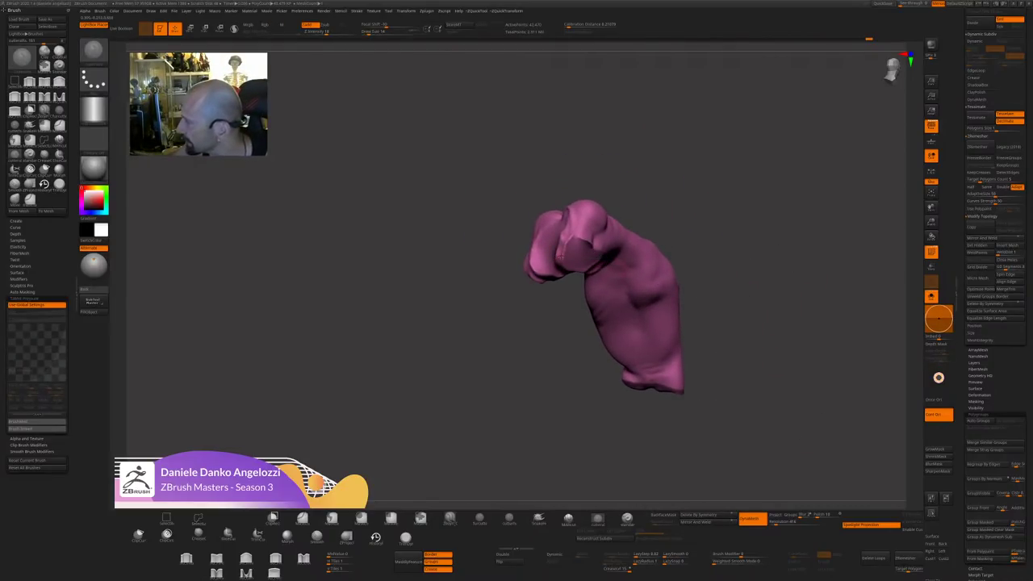
Carve crisp edges along the neckline and armholes of the isolated dress.
left_click_drag(687, 201, 563, 260)
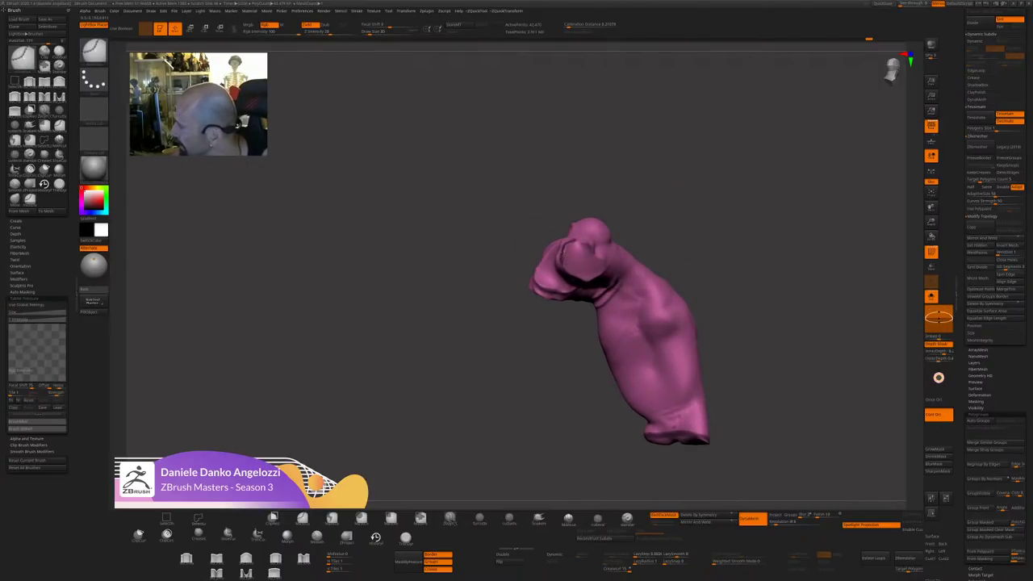
mouse_move(673, 213)
left_mouse_down()
mouse_move(593, 249)
mouse_move(613, 269)
mouse_move(666, 231)
mouse_move(630, 247)
mouse_move(684, 259)
left_mouse_up()
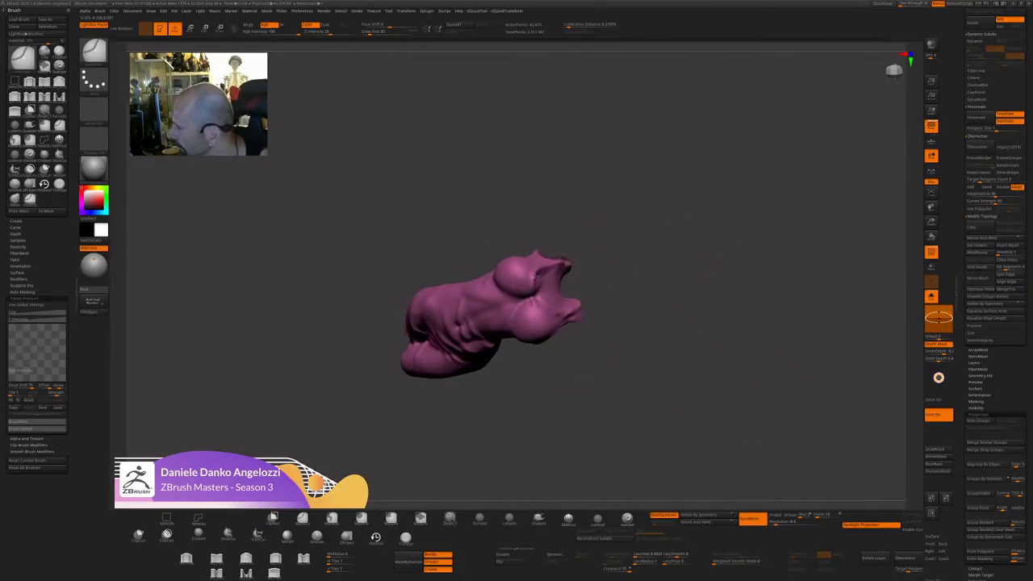
left_click_drag(615, 298, 540, 310)
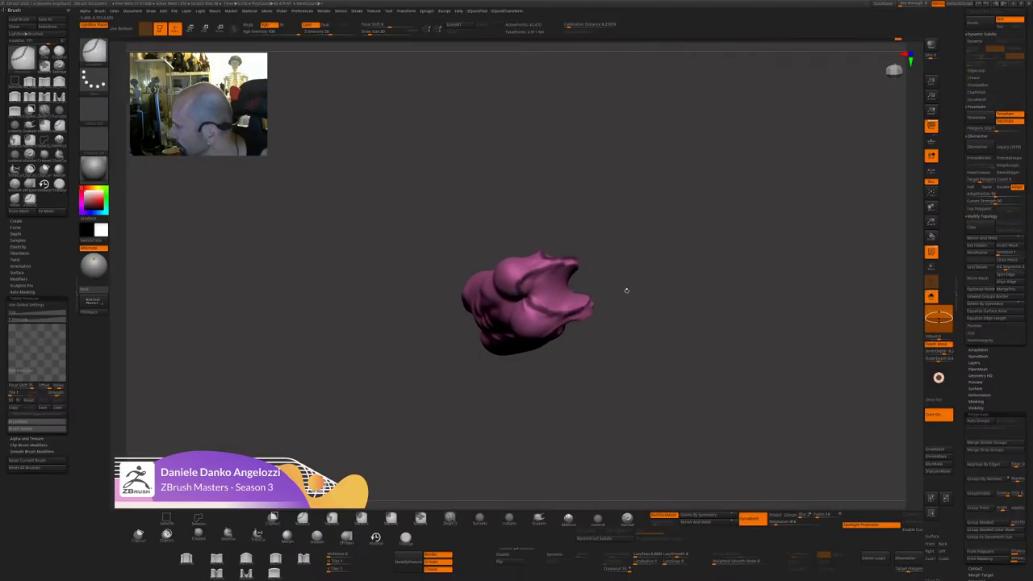
left_click_drag(626, 289, 554, 314)
left_click_drag(665, 314, 576, 316)
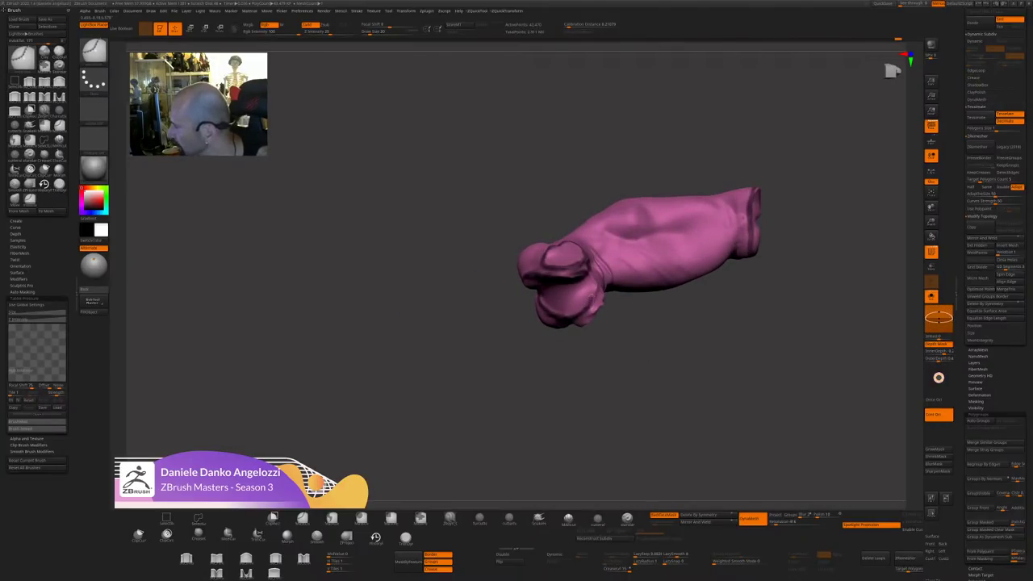
mouse_move(646, 306)
left_mouse_down()
mouse_move(587, 306)
mouse_move(580, 276)
mouse_move(553, 289)
mouse_move(619, 295)
mouse_move(598, 296)
mouse_move(583, 333)
left_mouse_up()
mouse_move(675, 275)
left_mouse_down()
mouse_move(624, 287)
mouse_move(612, 311)
mouse_move(631, 264)
mouse_move(648, 281)
left_mouse_up()
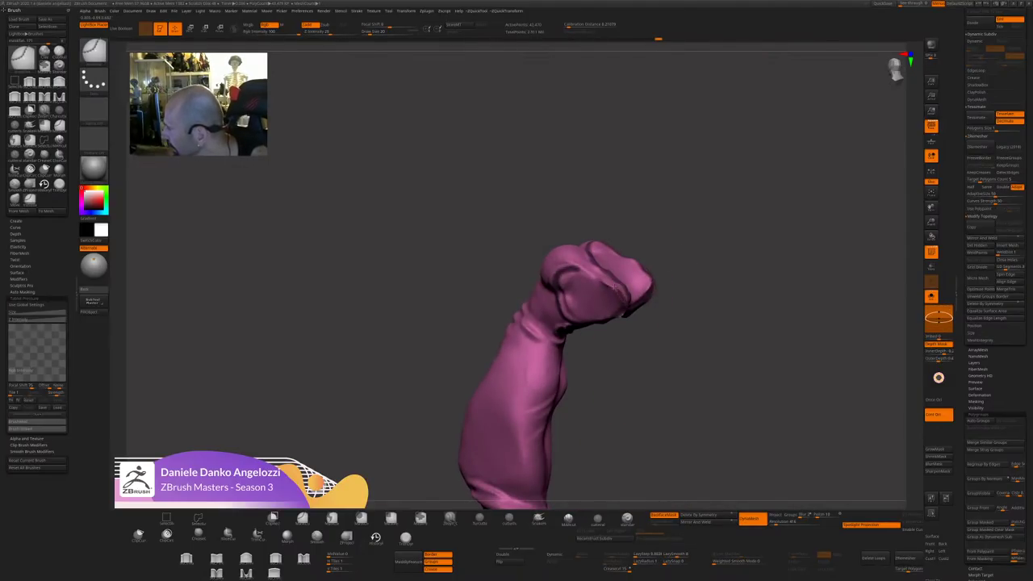
mouse_move(580, 269)
left_mouse_down()
mouse_move(703, 288)
mouse_move(727, 189)
mouse_move(724, 217)
left_mouse_up()
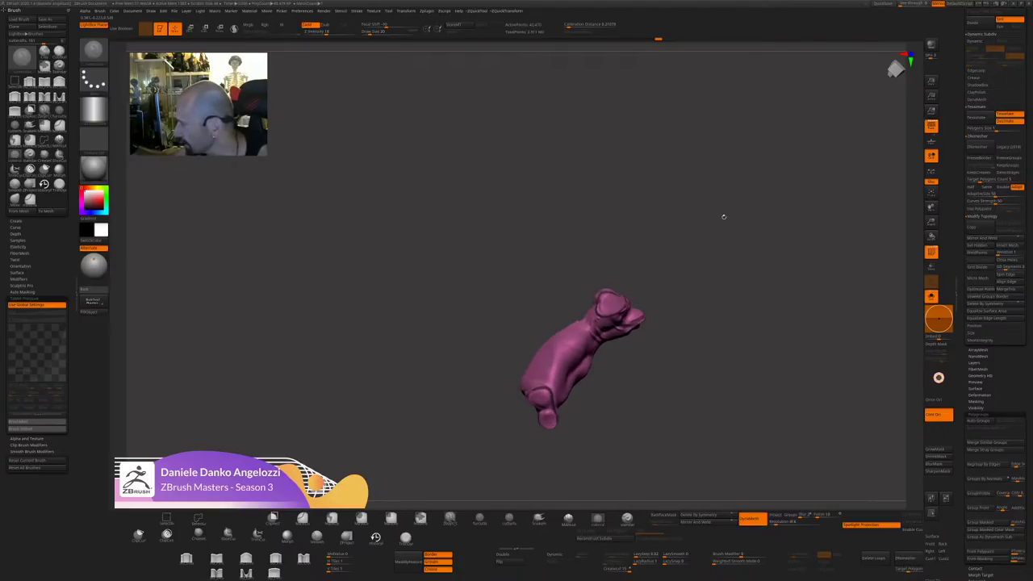
Hide the narrow strips along the dress's neckline, armhole and hem edges, and assign the separated areas their own polygroups.
mouse_move(732, 305)
left_mouse_down("alt")
mouse_move(700, 372)
mouse_move(721, 427)
left_mouse_up("alt")
left_click(619, 351, "ctrl+shift")
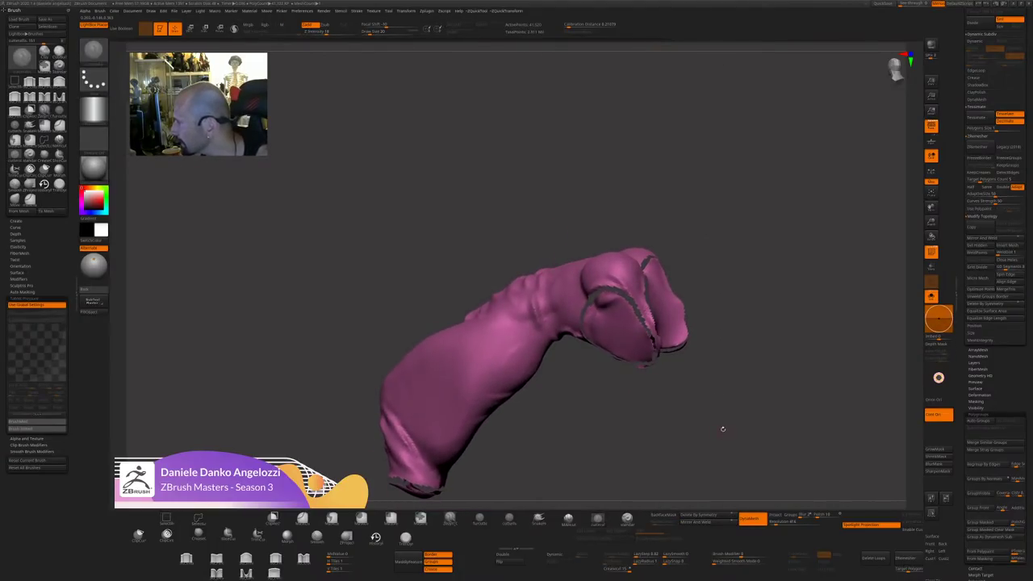
key("ctrl+space")
left_click(696, 381)
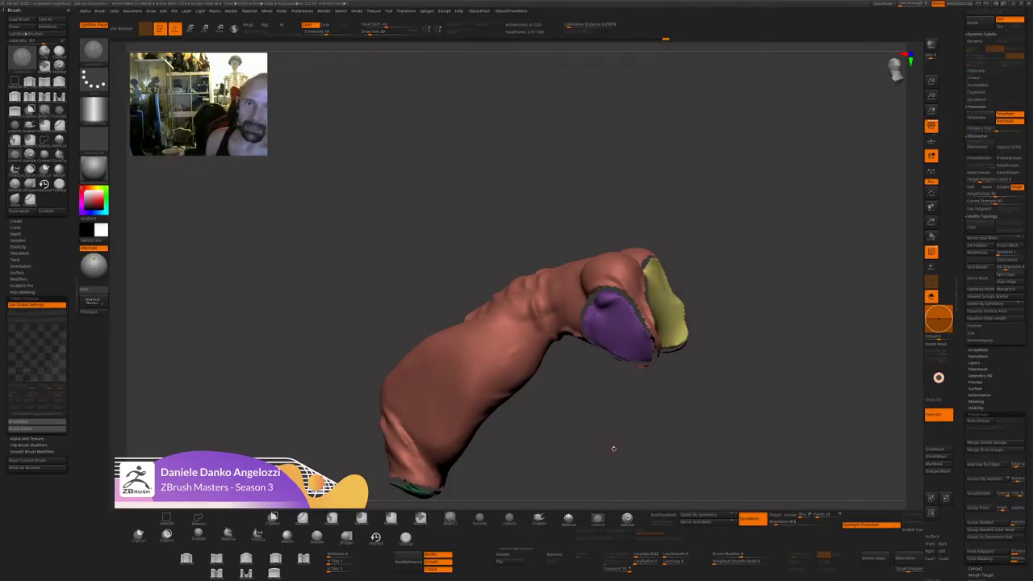
Isolate the main dress fabric, hiding the polygroups that cap the upper openings and hem together with their border polygons.
left_click(637, 283, "ctrl+shift")
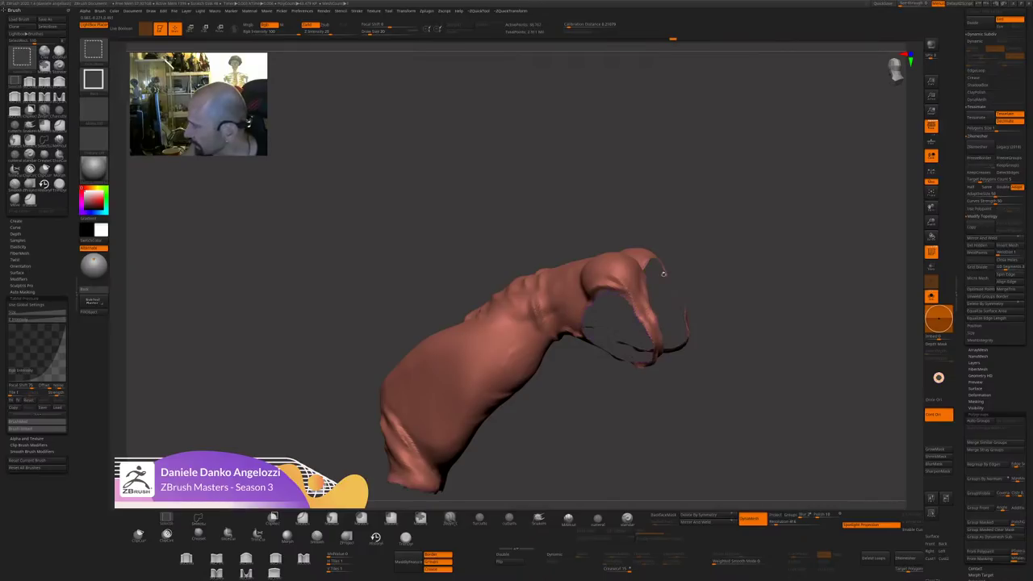
left_click_drag(720, 242, 678, 292)
left_click(662, 240, "ctrl+shift")
left_click(731, 194, "ctrl+shift")
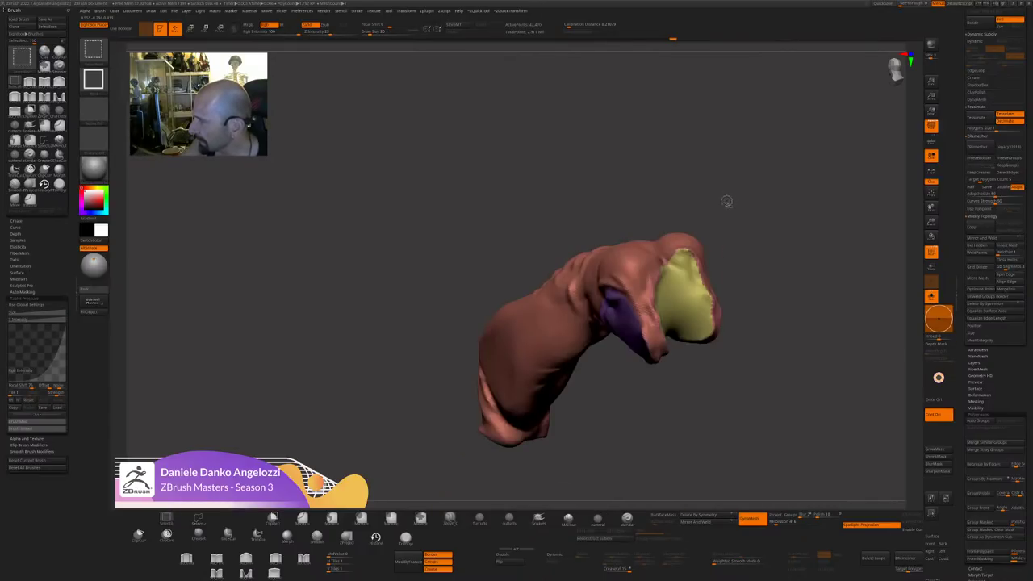
left_click(694, 242, "ctrl+shift")
left_click(751, 364, "ctrl+shift")
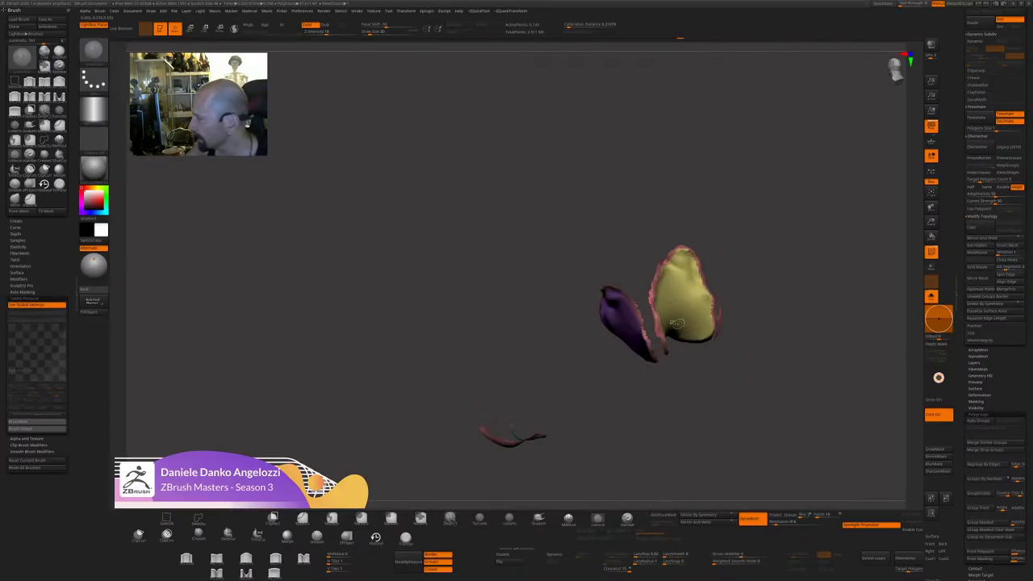
left_click_drag(708, 388, 723, 439, "ctrl+shift")
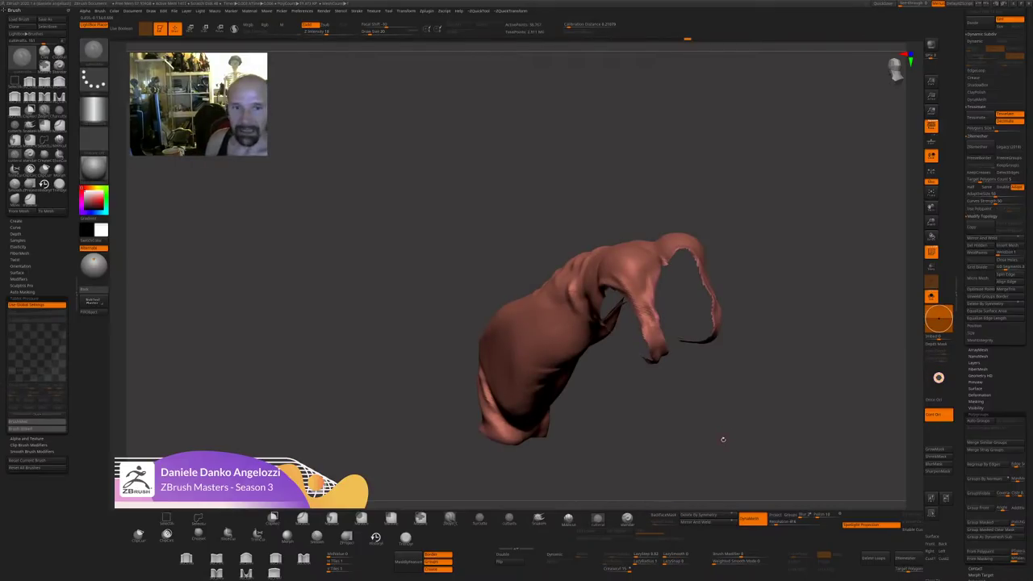
Delete the hidden cap geometry from the dress's upper openings and hem.
mouse_move(755, 406)
left_mouse_down()
mouse_move(759, 392)
mouse_move(682, 413)
mouse_move(618, 403)
mouse_move(551, 473)
left_mouse_up()
key("shift+space")
left_click(765, 337)
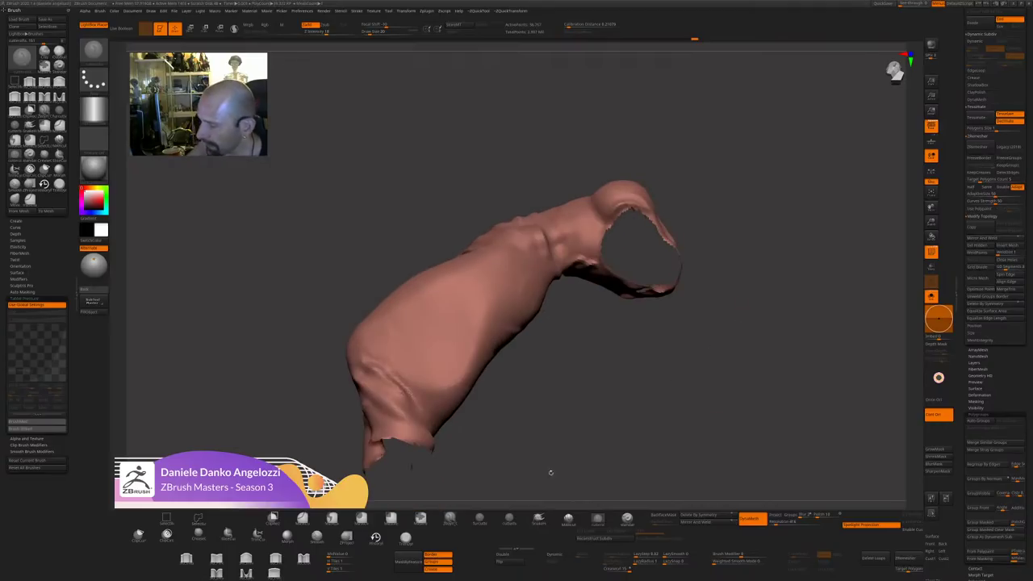
Mask the dress by its open borders, leaving only the rims editable, and smooth the ragged edges with Polish By Features.
left_click(410, 562)
left_click_drag(485, 480, 553, 468)
left_click(579, 362, "ctrl")
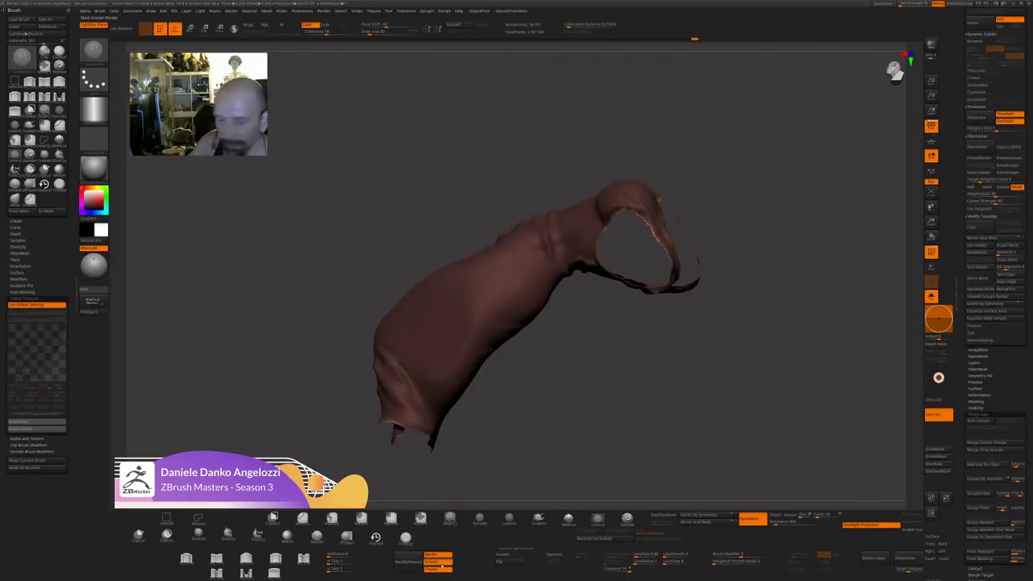
left_click_drag(581, 380, 530, 270)
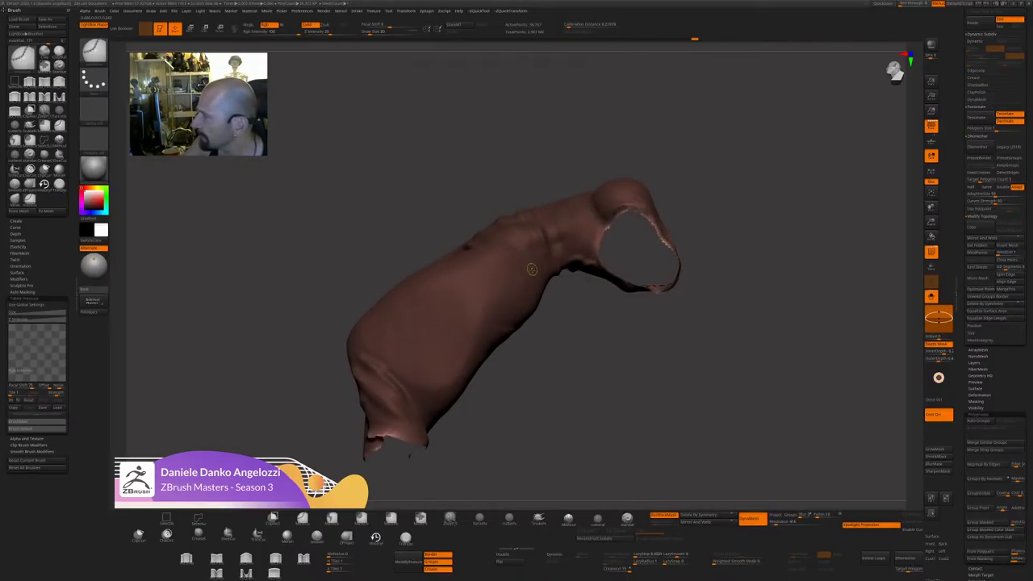
key("space")
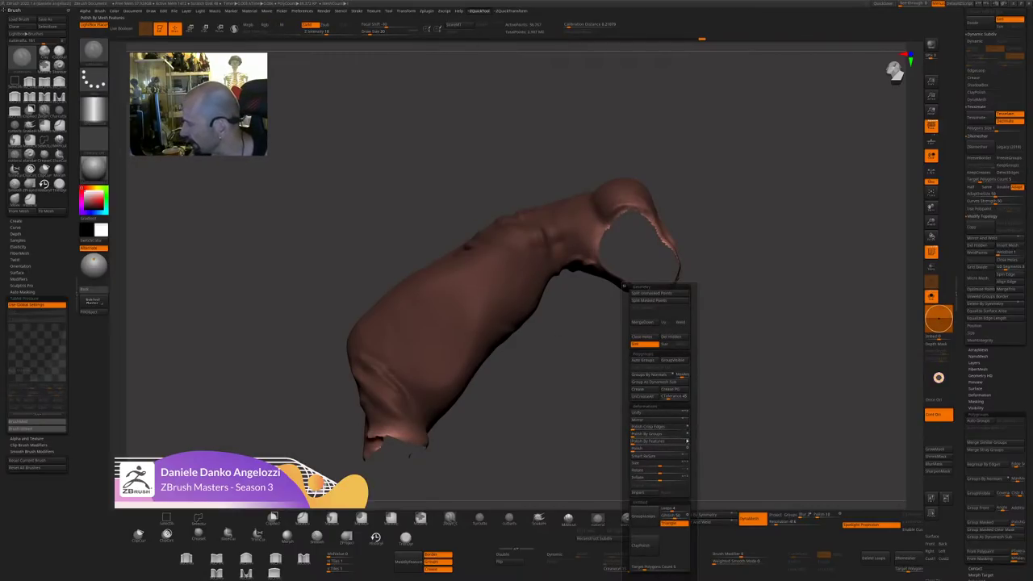
left_click(636, 442)
key("shift+g")
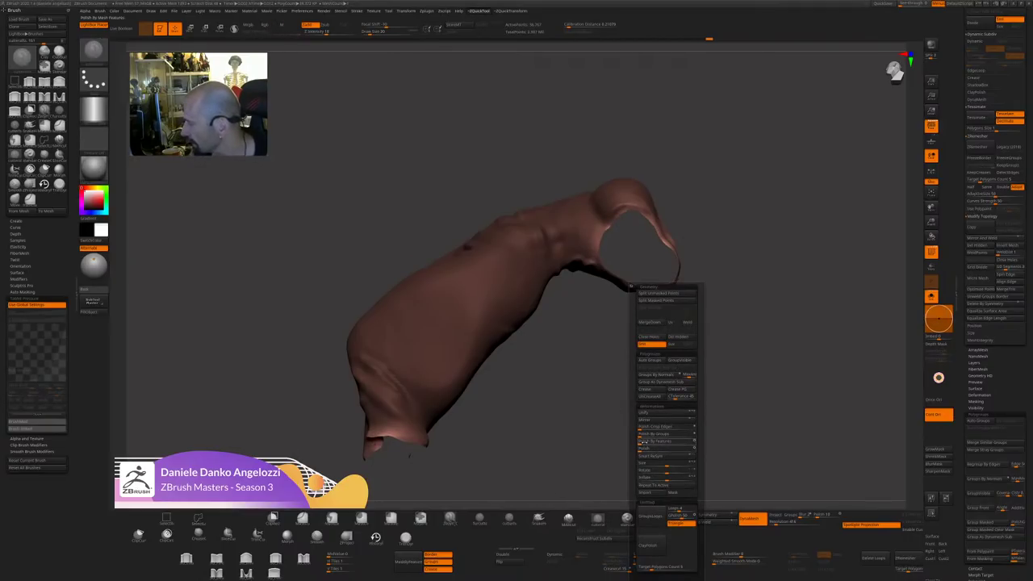
left_click_drag(780, 397, 754, 433)
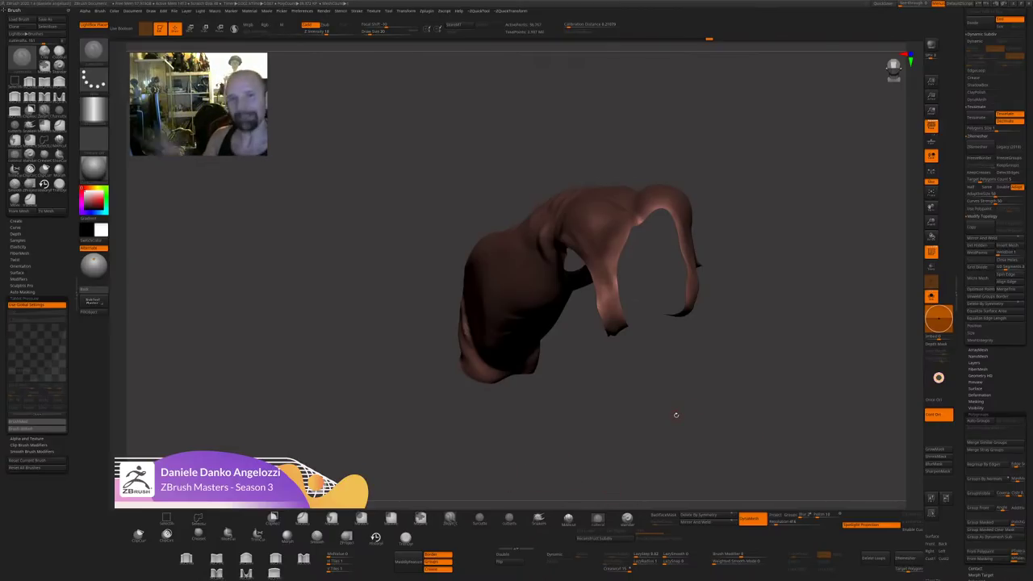
Turn on double-sided display for the dress and inspect its armholes, neckline and hem from several angles.
left_click(507, 554)
mouse_move(686, 412)
left_mouse_down()
mouse_move(735, 428)
mouse_move(672, 375)
left_mouse_up()
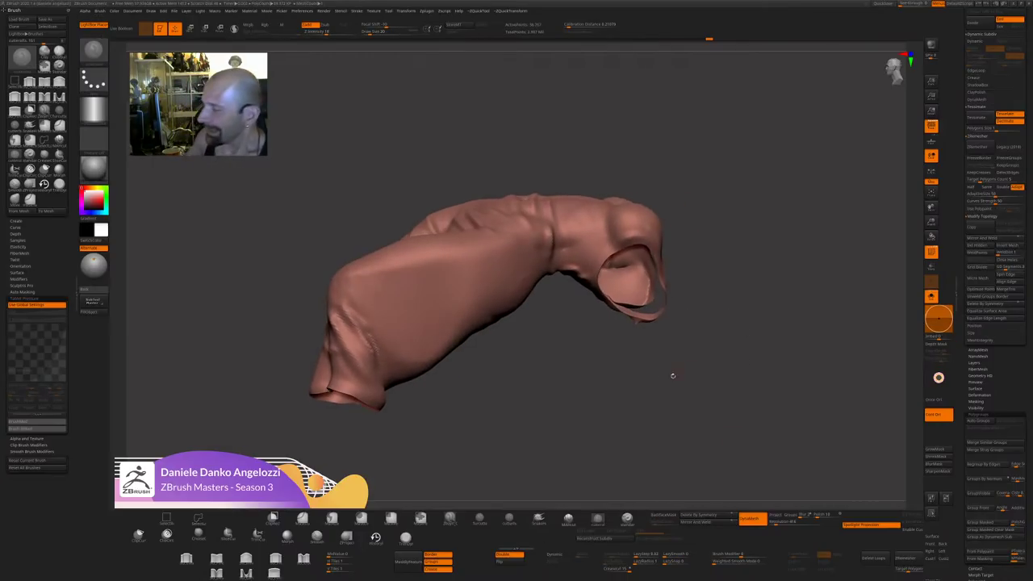
left_click_drag(566, 309, 577, 411)
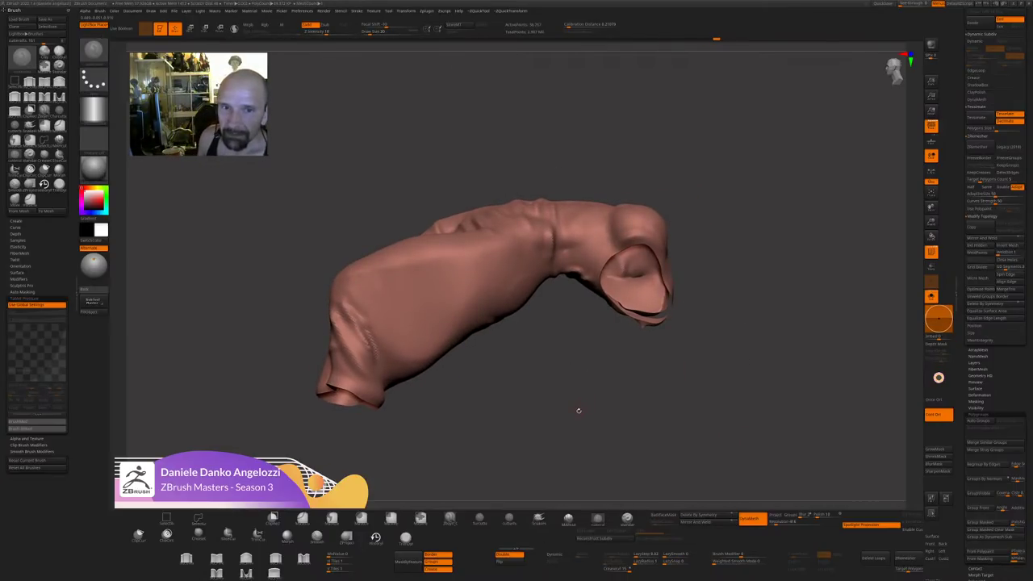
left_click_drag(578, 411, 714, 377)
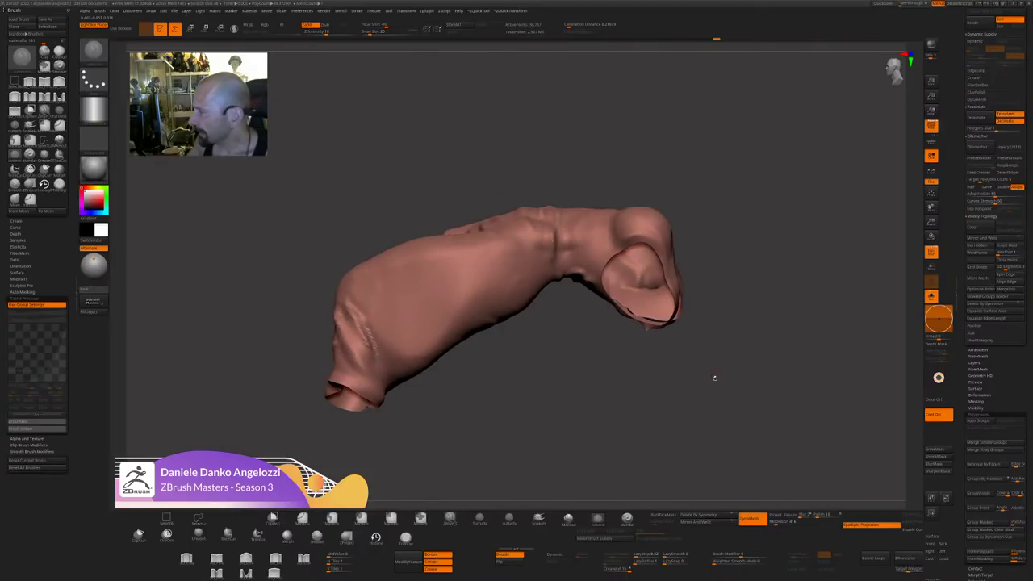
mouse_move(675, 153)
left_mouse_down()
mouse_move(638, 237)
mouse_move(595, 290)
left_mouse_up()
left_click_drag(579, 417, 573, 379)
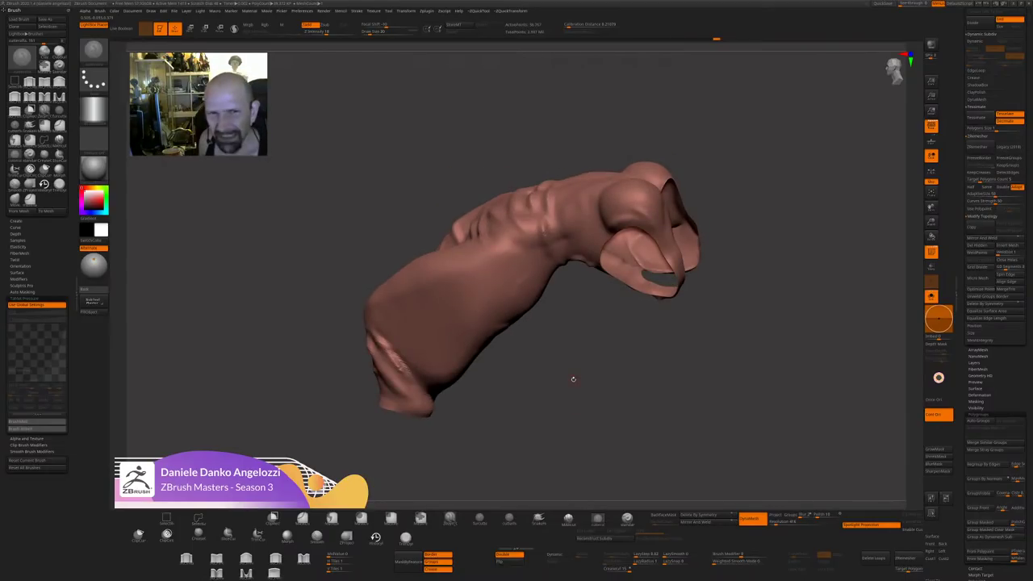
mouse_move(574, 378)
left_mouse_down()
mouse_move(632, 425)
mouse_move(614, 323)
left_mouse_up()
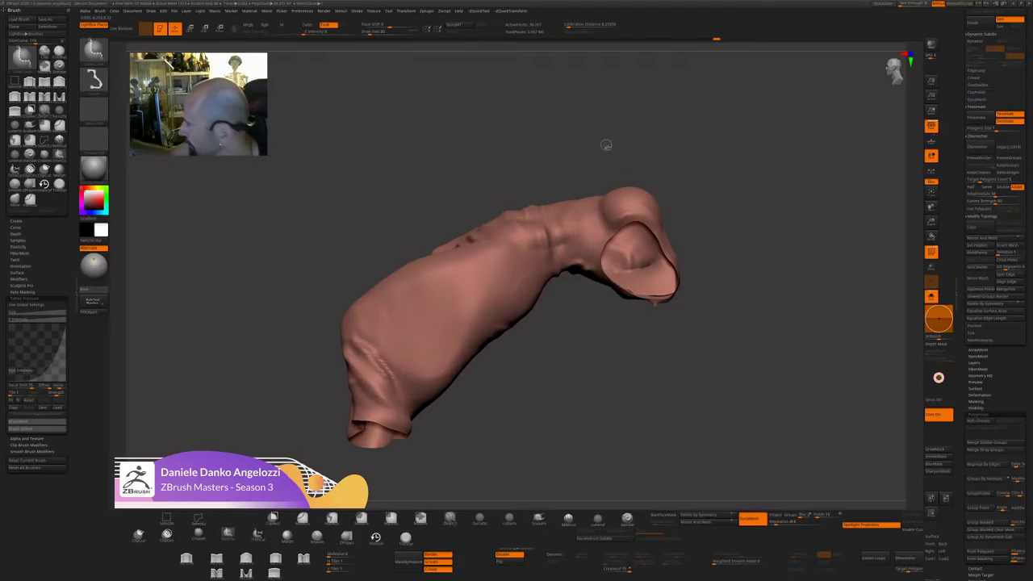
Slice across the dress just below the bust to give the upper part its own polygroup.
mouse_move(600, 149)
left_mouse_down("ctrl+shift")
mouse_move(593, 315)
mouse_move(621, 397)
mouse_move(620, 437)
mouse_move(643, 438)
mouse_move(680, 293)
mouse_move(609, 241)
left_mouse_up("ctrl+shift")
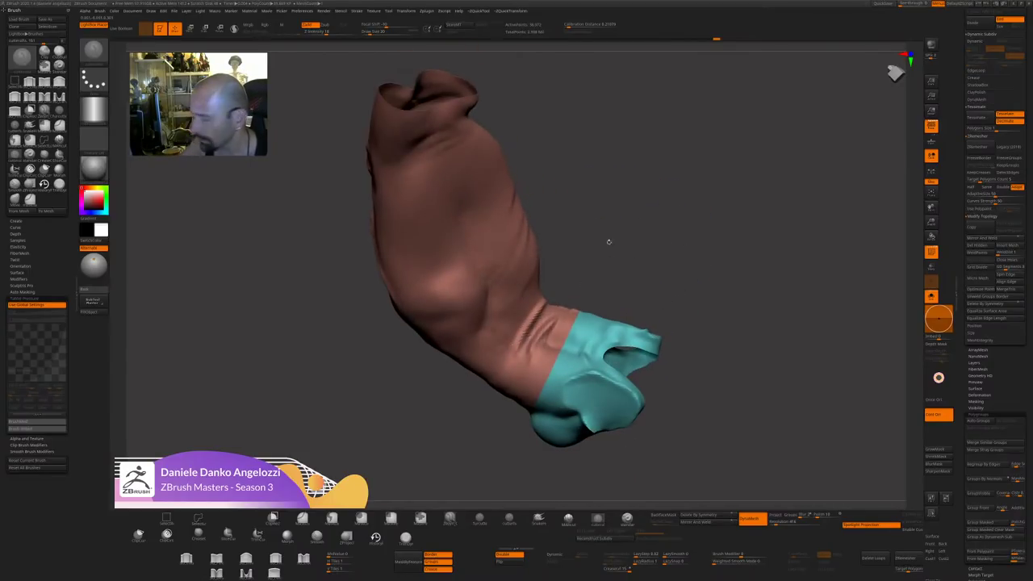
mouse_move(659, 368)
left_mouse_down()
mouse_move(750, 219)
mouse_move(733, 351)
mouse_move(750, 396)
mouse_move(745, 449)
mouse_move(729, 408)
mouse_move(640, 370)
mouse_move(715, 334)
left_mouse_up()
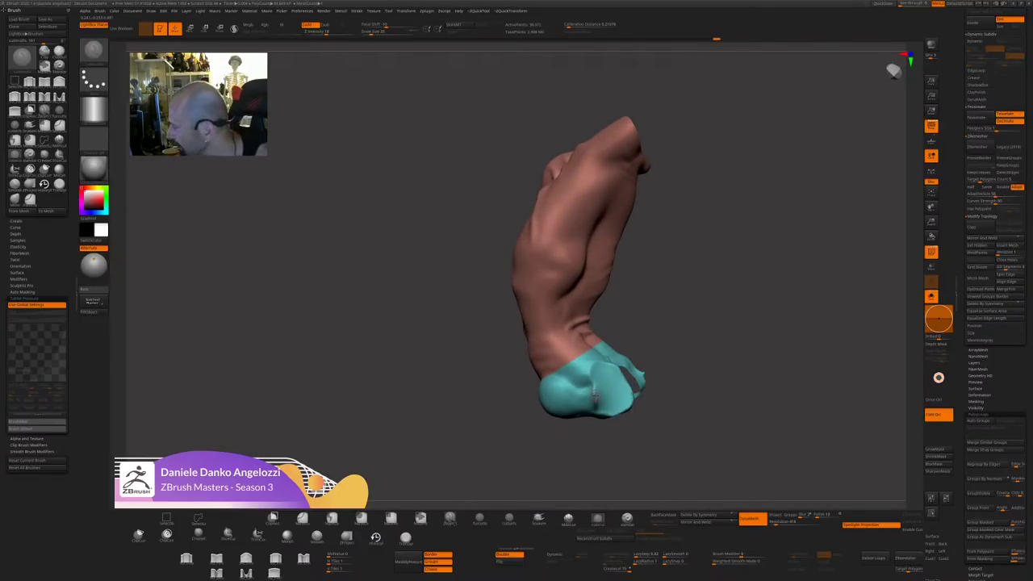
Mask and group a strip along the edge of the still-capped armhole, then isolate the bust and auto-group its separated parts.
key("1")
mouse_move(596, 396)
left_mouse_down()
mouse_move(591, 377)
mouse_move(616, 371)
mouse_move(645, 427)
mouse_move(622, 376)
mouse_move(593, 386)
left_mouse_up()
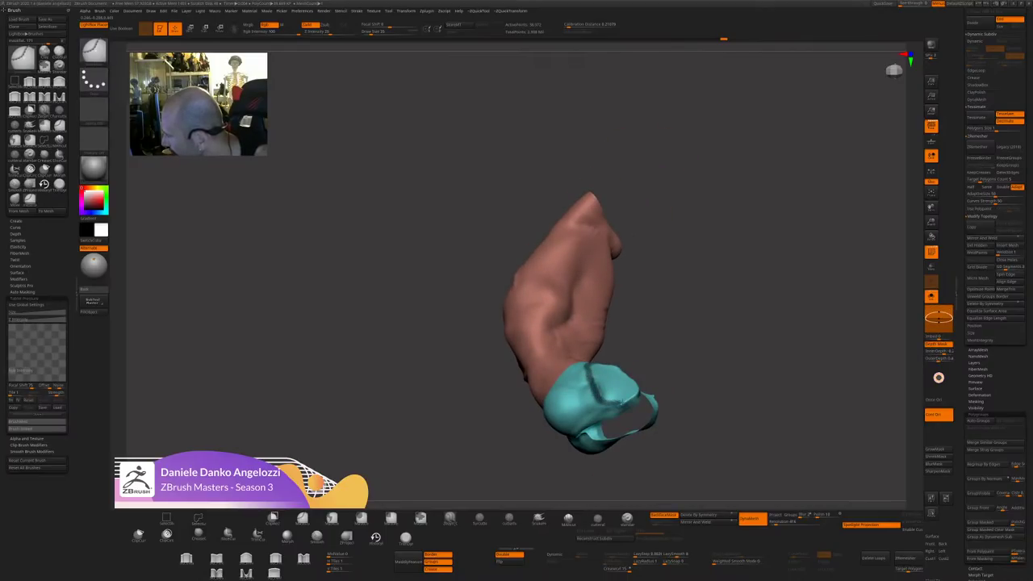
mouse_move(658, 371)
left_mouse_down()
mouse_move(611, 387)
mouse_move(753, 323)
mouse_move(748, 357)
left_mouse_up()
key("ctrl+w")
left_click(587, 416, "ctrl+shift")
key("ctrl+space")
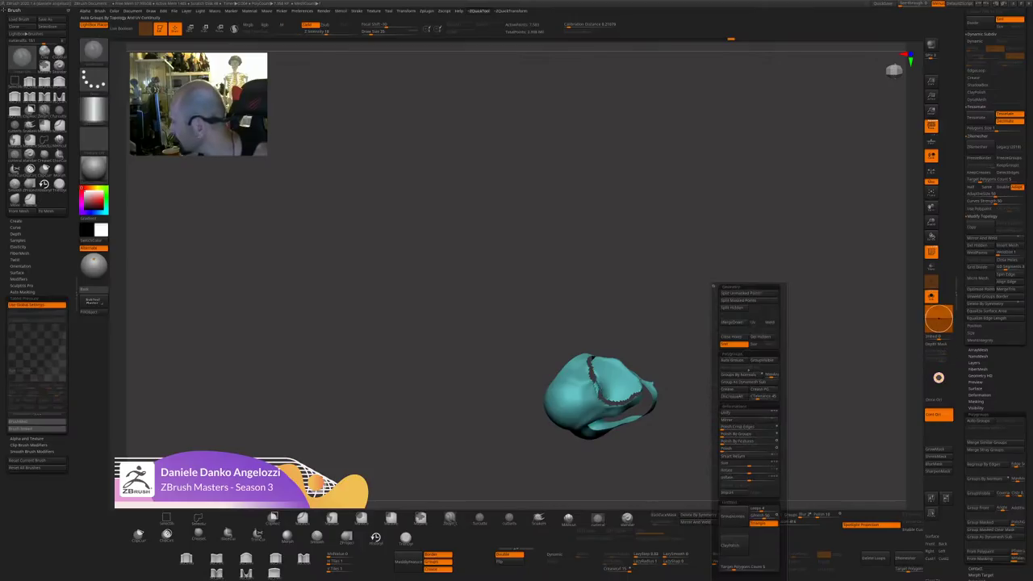
left_click(736, 360)
Hide only the remaining armhole cap and delete it from the dress.
left_click(633, 375, "ctrl+shift")
left_click_drag(687, 295, 718, 330, "ctrl+shift")
key("ctrl+space")
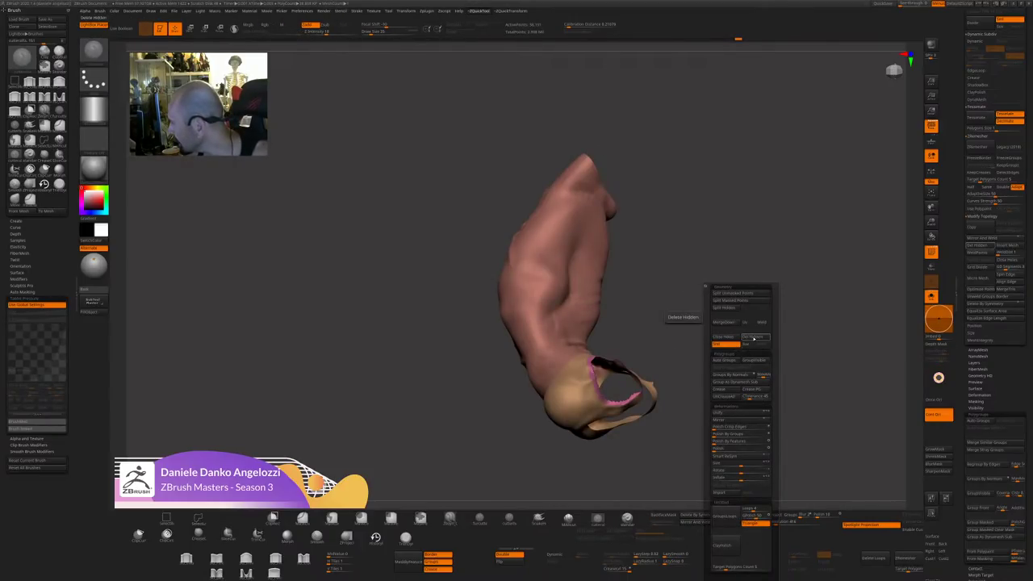
left_click(753, 339)
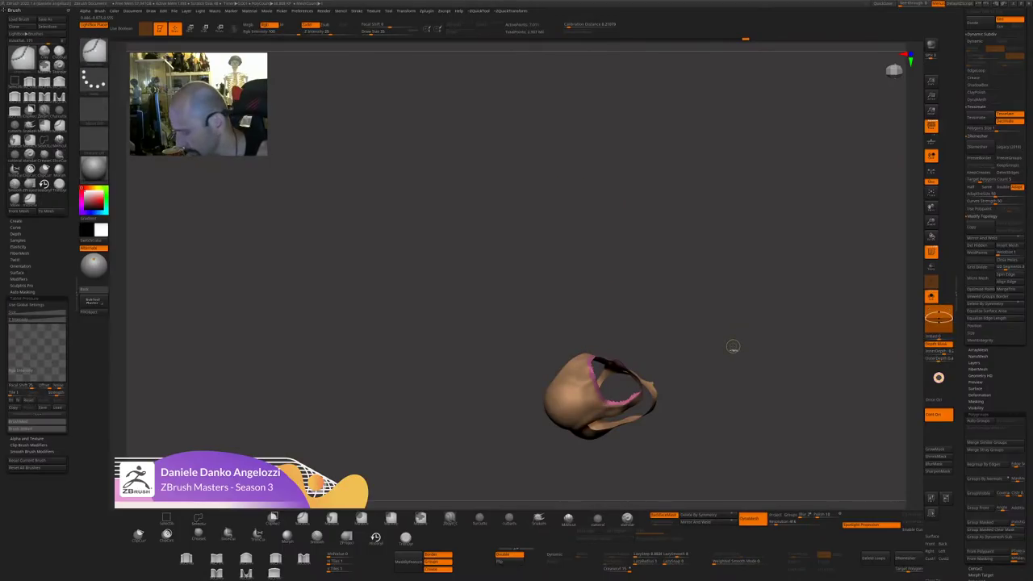
Mask the isolated bust by its borders, polish its opening edges by features, and show the whole dress again.
left_click_drag(736, 350, 561, 385)
left_click(409, 566)
key("shift+g")
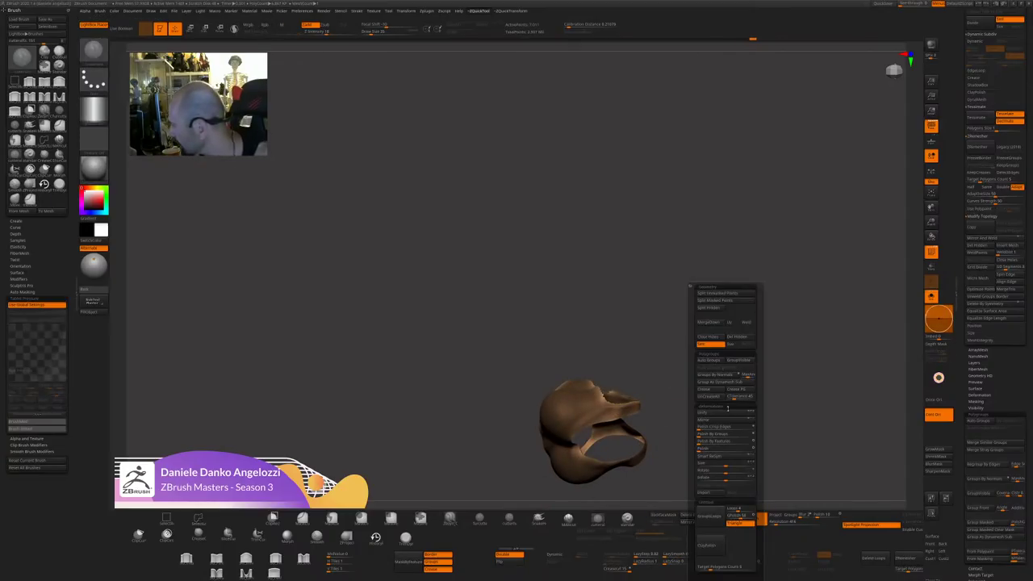
left_click(726, 441)
left_click(807, 353, "ctrl+shift")
left_click_drag(807, 353, 798, 297, "shift")
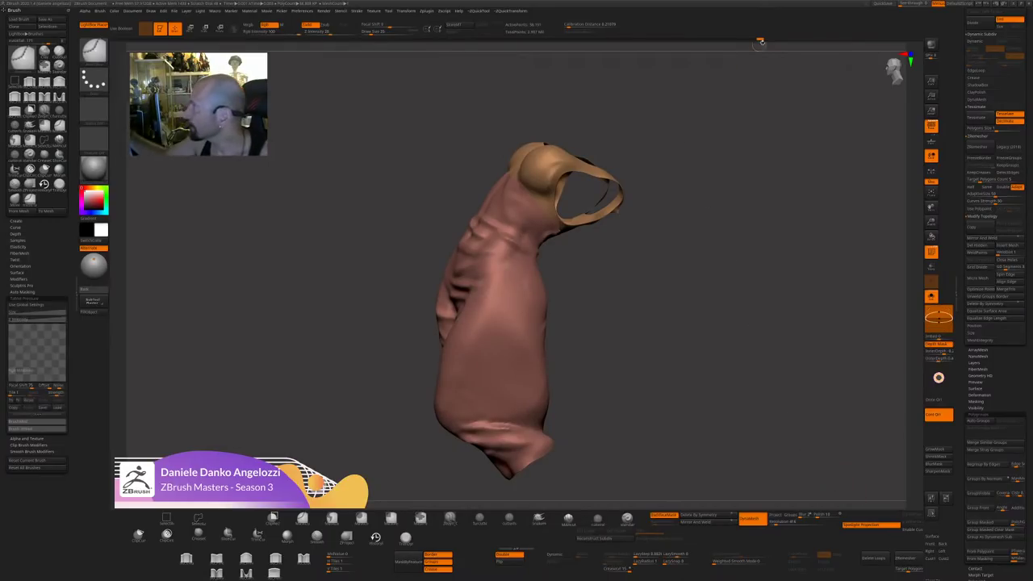
Try to remesh the whole dress with ZRemesher.
left_click_drag(708, 258, 744, 340)
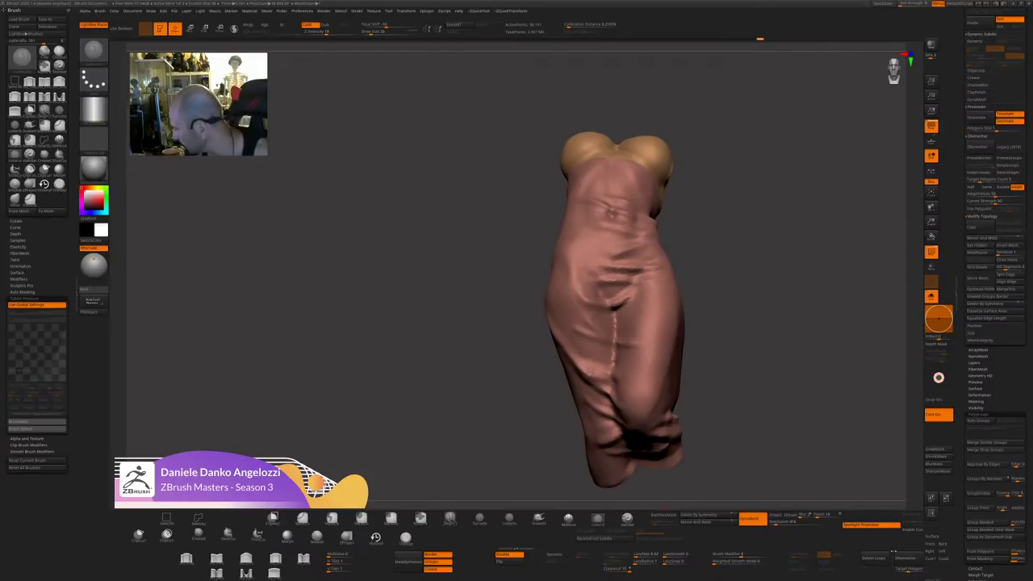
left_click(976, 146)
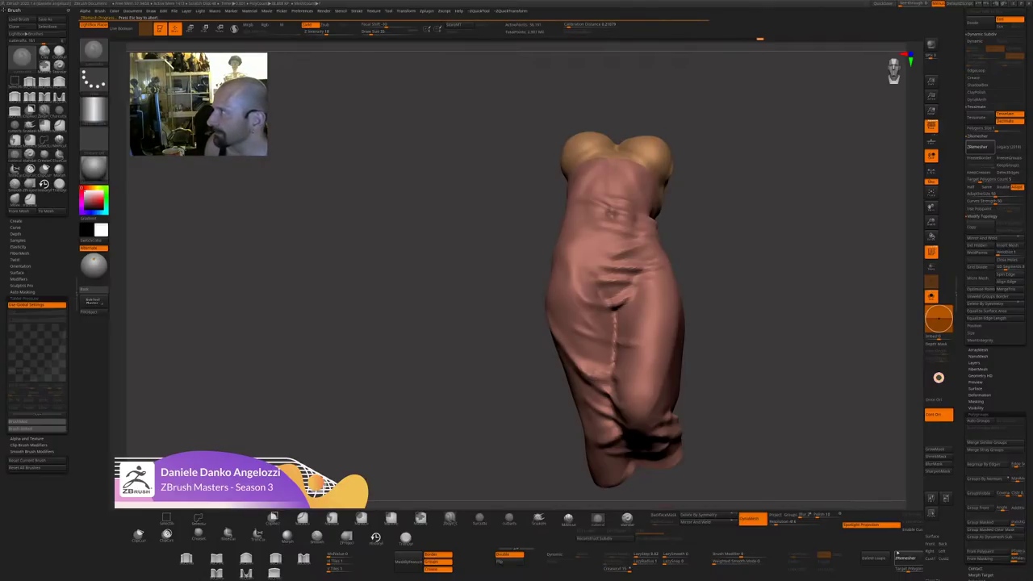
left_click_drag(871, 382, 842, 378)
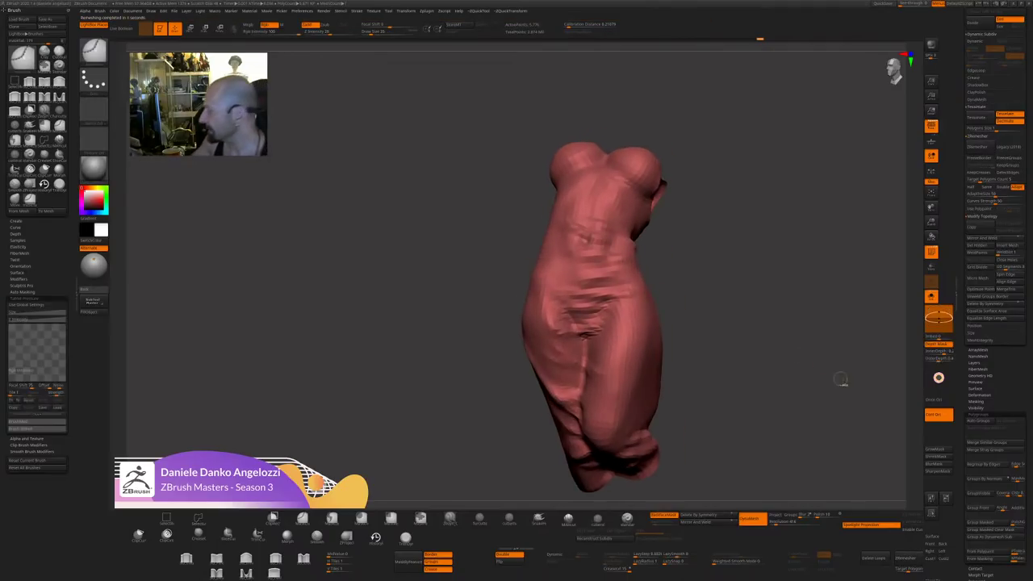
key("ctrl+z")
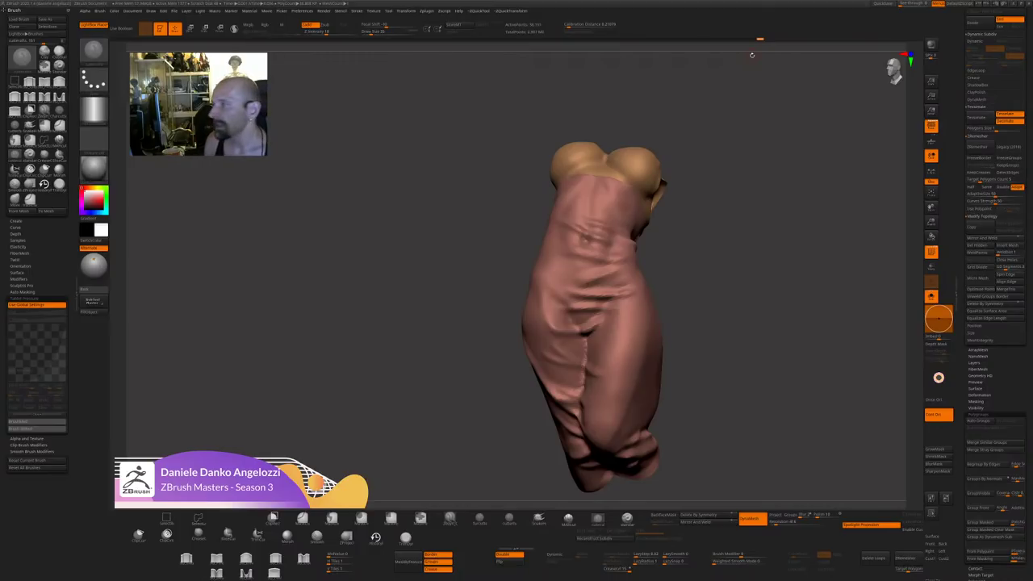
Examine the dress from several angles and compare it with the woman's body subtool.
left_click_drag(1016, 56, 1015, 194)
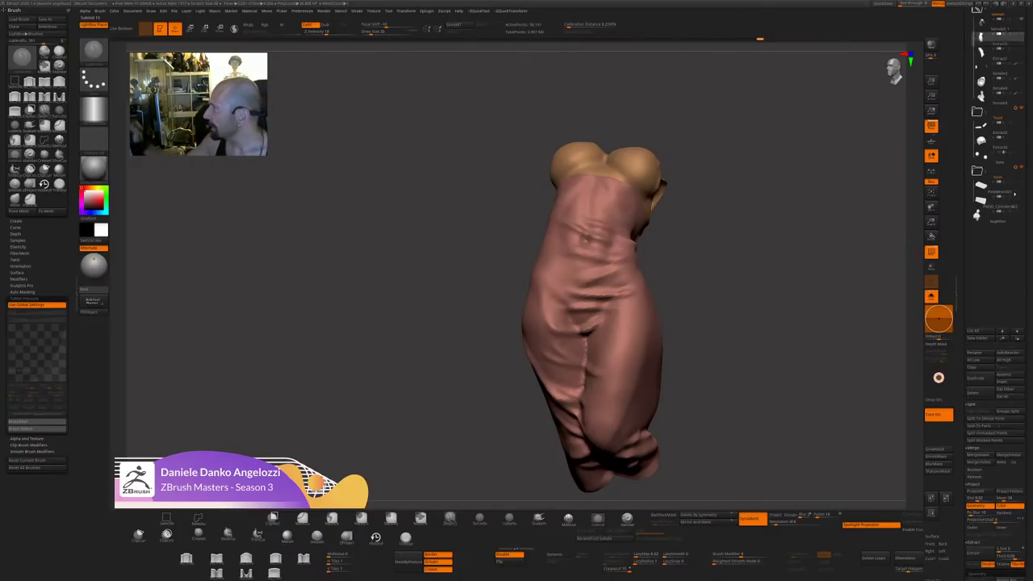
mouse_move(981, 133)
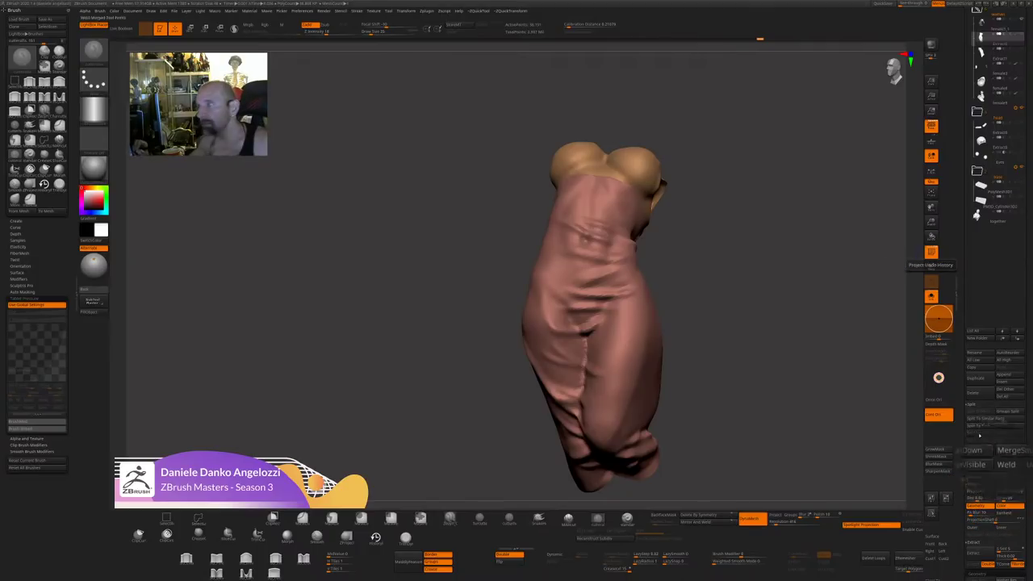
left_click_drag(740, 265, 722, 331, "shift")
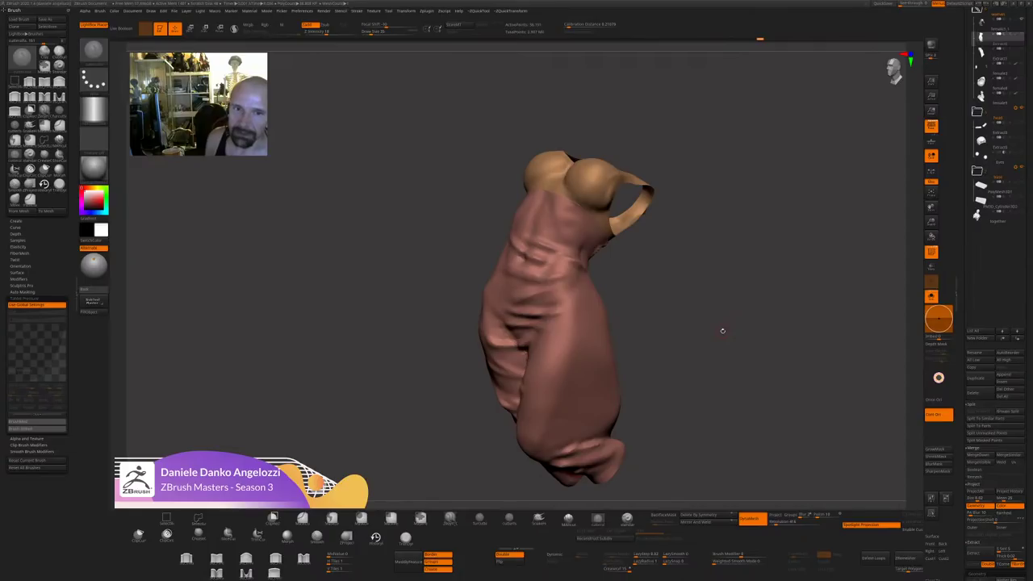
left_click_drag(723, 330, 704, 334)
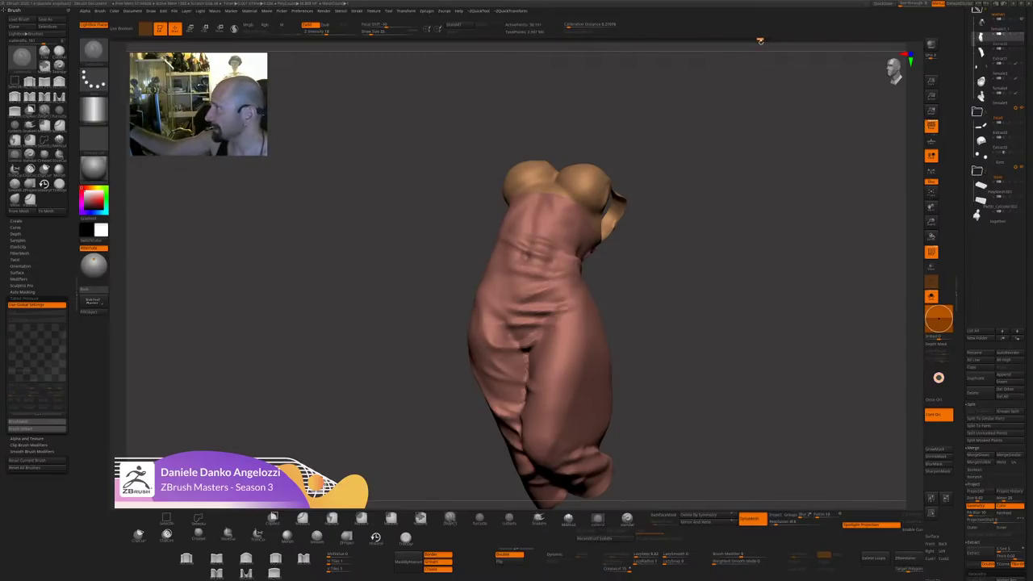
left_click_drag(816, 194, 747, 195)
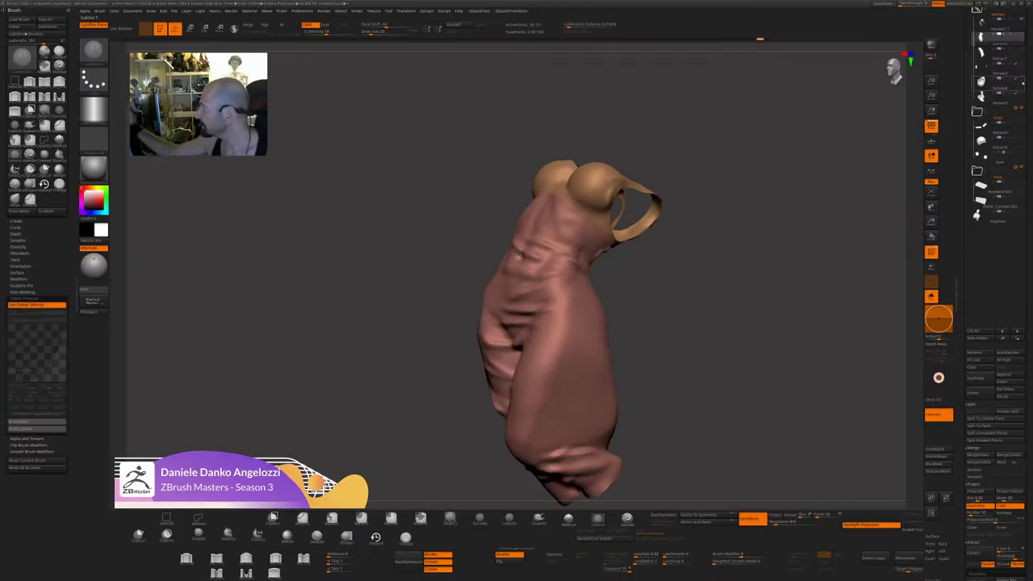
left_click(1001, 27)
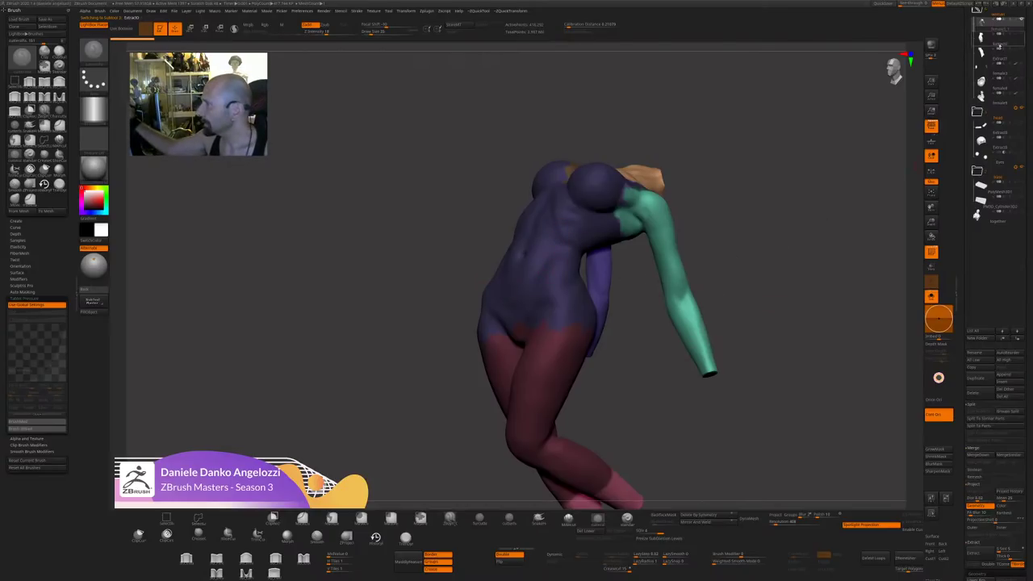
left_click(1001, 39)
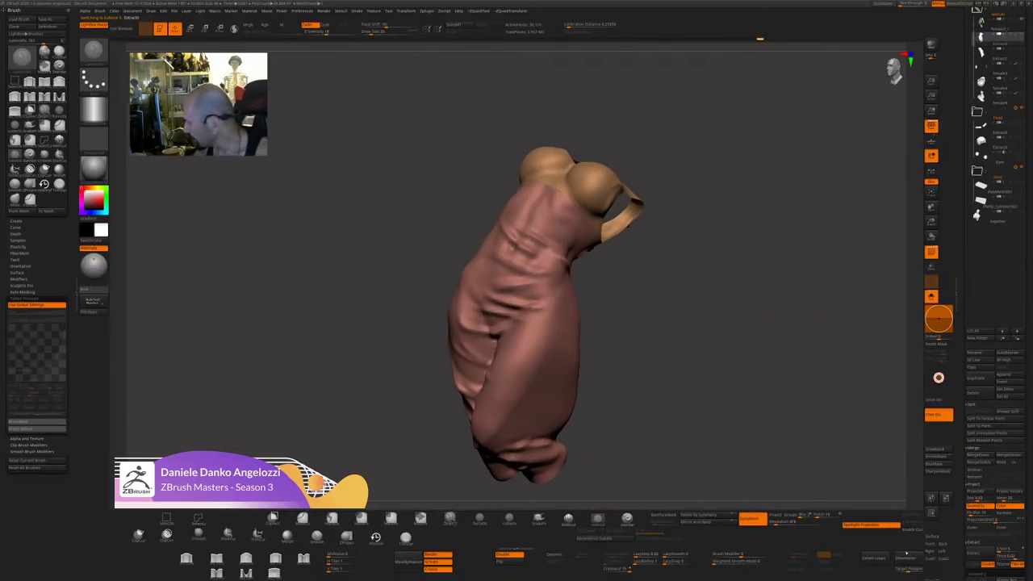
Bring the remaining ZRemesher options into reach and set the remesh to preserve the dress's polygroups.
left_click_drag(896, 541, 820, 541)
left_click_drag(907, 568, 846, 570)
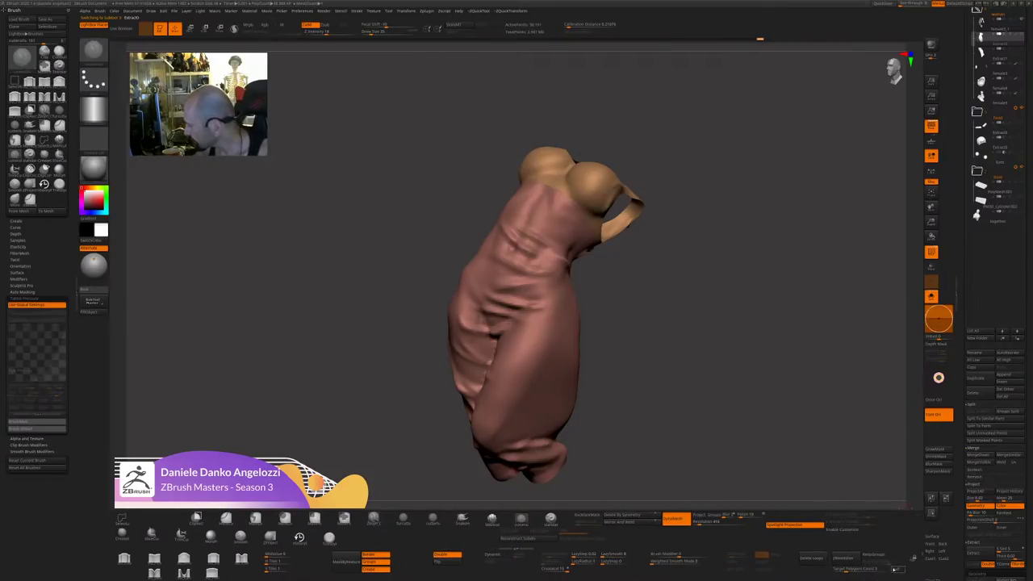
left_click_drag(833, 445, 808, 409)
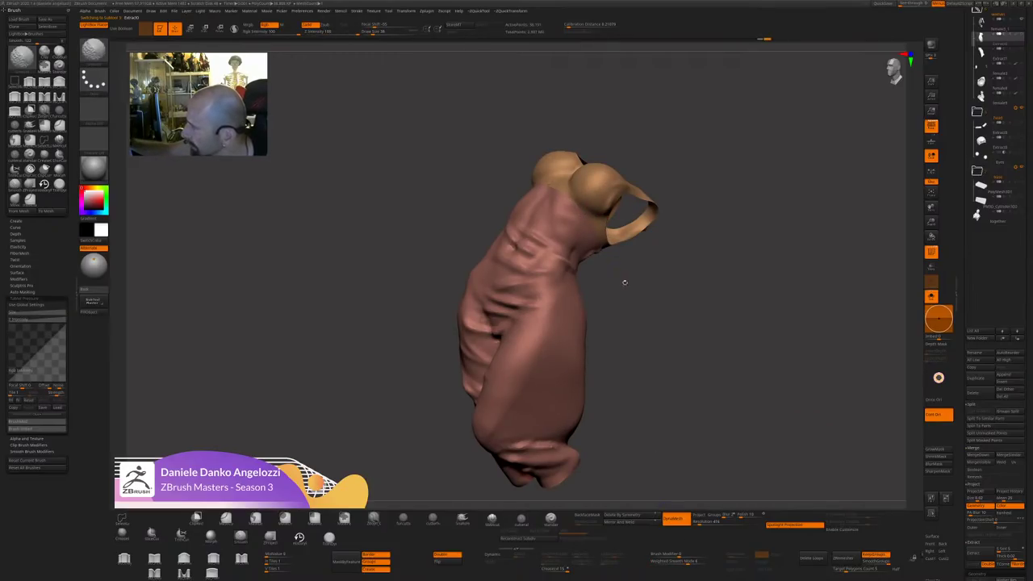
mouse_move(625, 283)
left_mouse_down()
mouse_move(633, 311)
mouse_move(621, 279)
left_mouse_up()
mouse_move(727, 379)
left_mouse_down()
mouse_move(674, 393)
mouse_move(765, 441)
mouse_move(802, 400)
mouse_move(847, 393)
left_mouse_up()
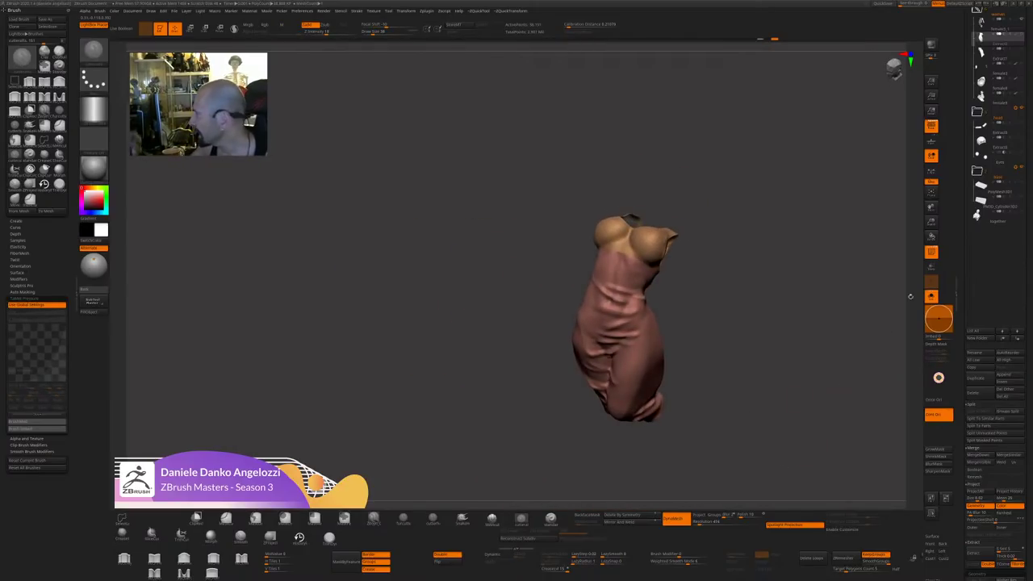
Isolate the dress below the bust, assign it a new polygroup, and show the full dress again.
left_click_drag(660, 332, 598, 395, "ctrl+shift")
key("ctrl+z")
left_click(660, 353, "ctrl+shift")
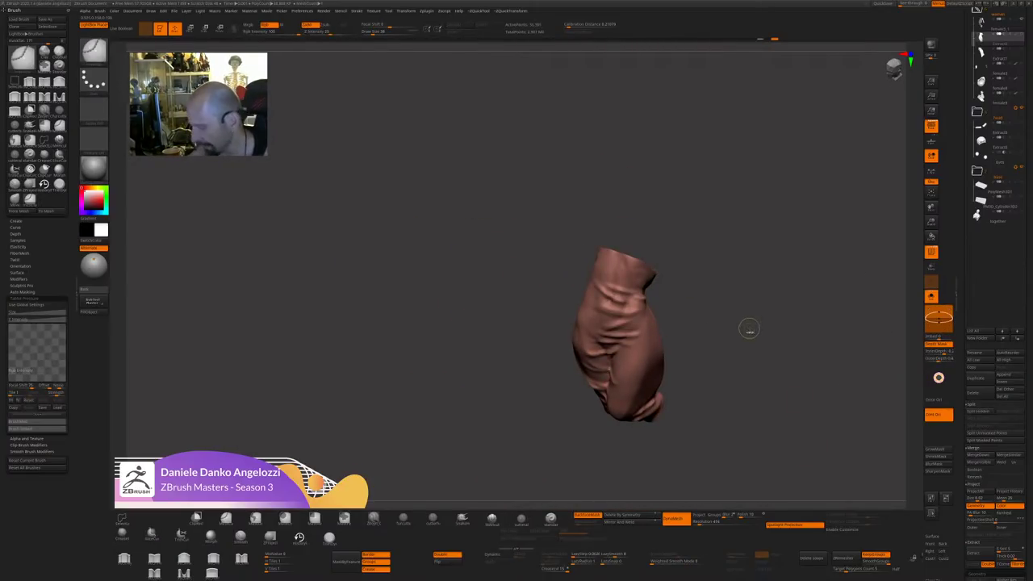
key("ctrl+w")
left_click(751, 334, "ctrl+shift")
Lower the target polygon count and remesh the dress with ZRemesher, preserving its polygroups.
left_click_drag(764, 347, 747, 375)
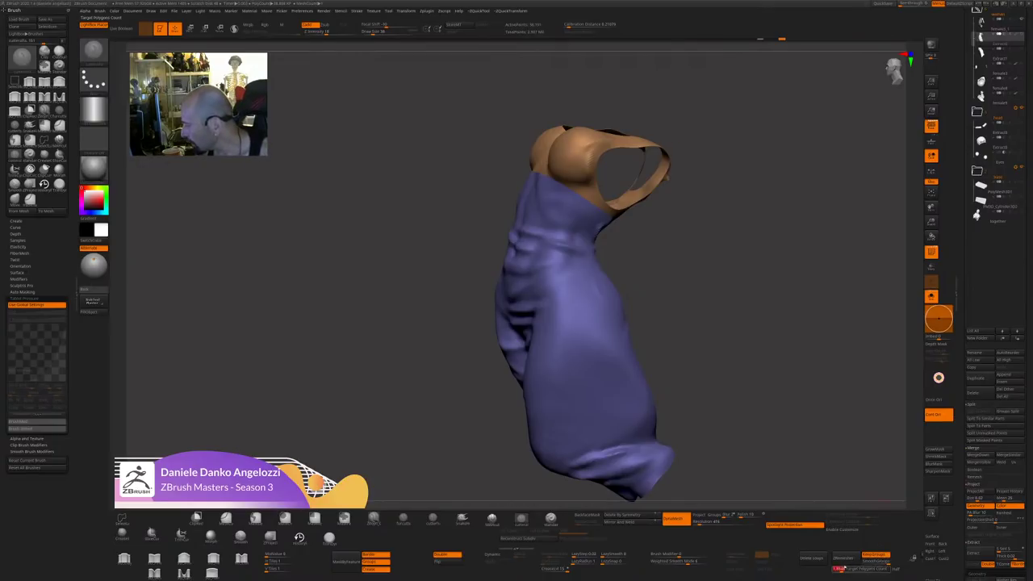
left_click(843, 558)
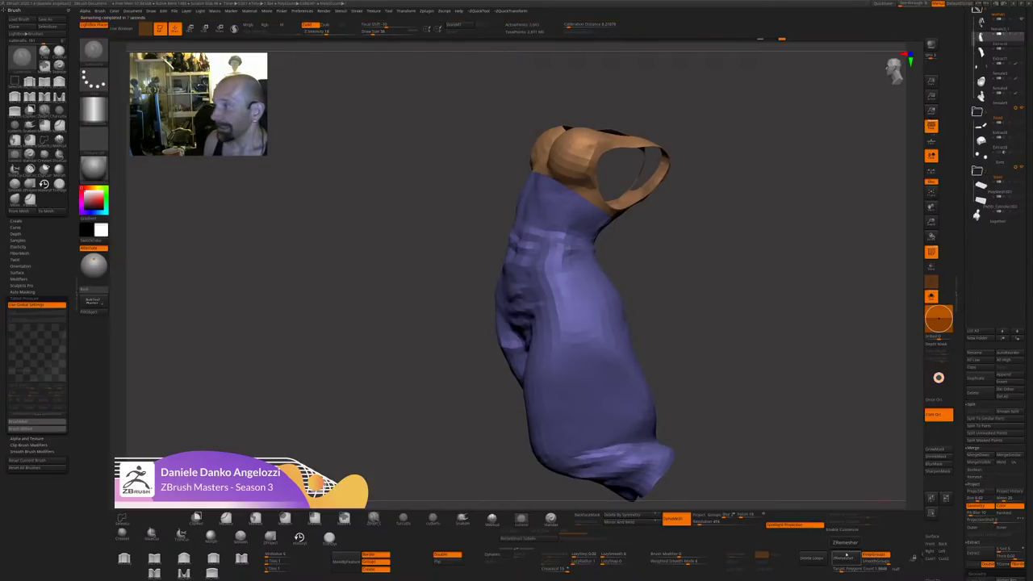
Subdivide the remeshed dress twice and project the sculpted detail onto it from the undo history.
left_click_drag(853, 293, 747, 409)
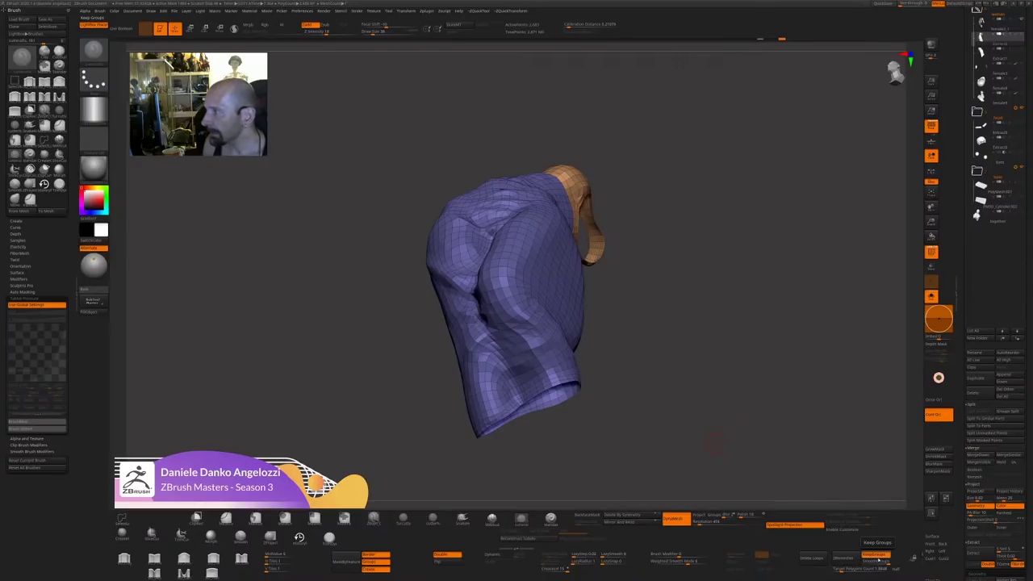
left_click_drag(710, 387, 748, 370)
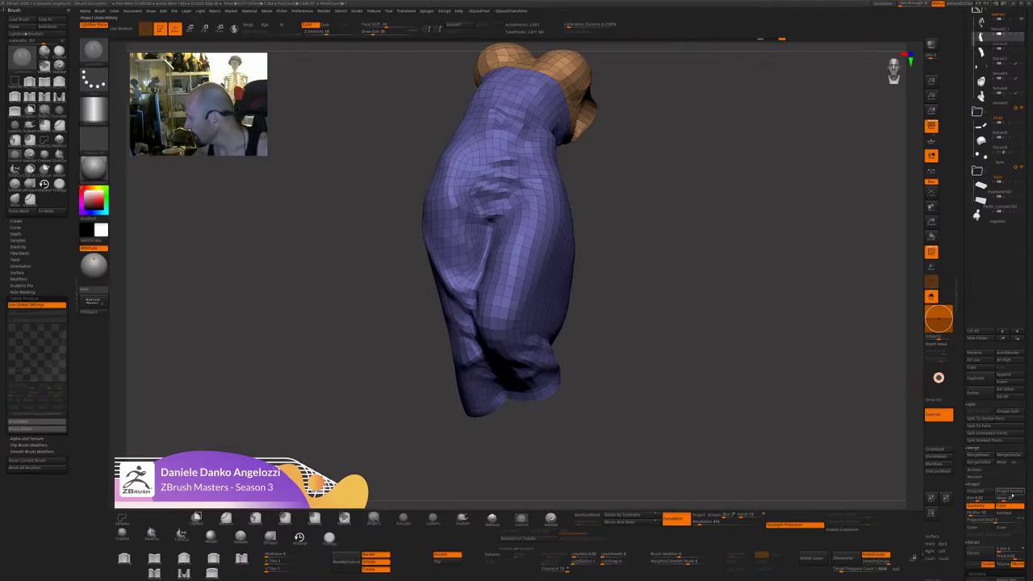
key("ctrl")
key("ctrl+d")
key("ctrl+d")
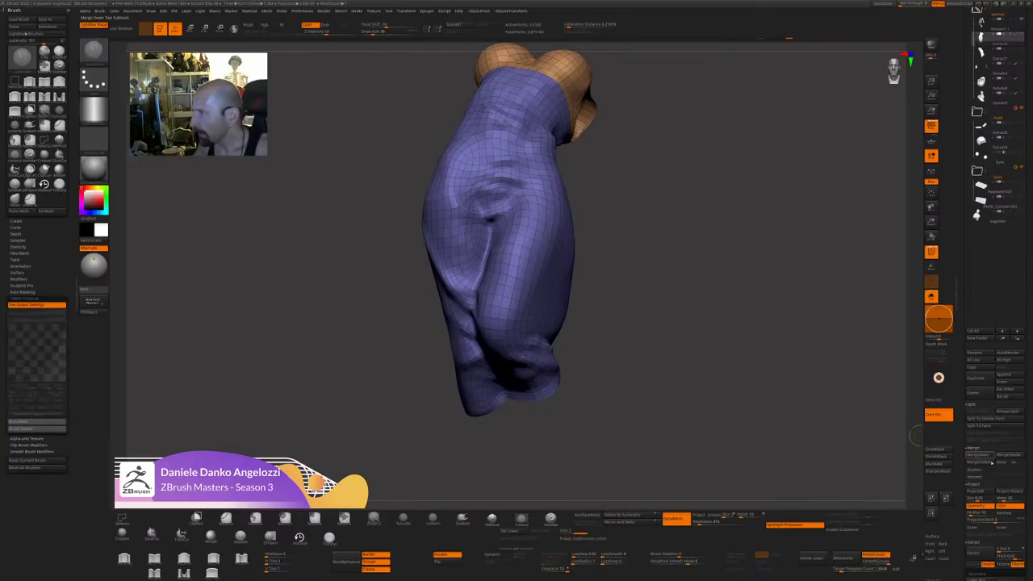
left_click(1018, 494)
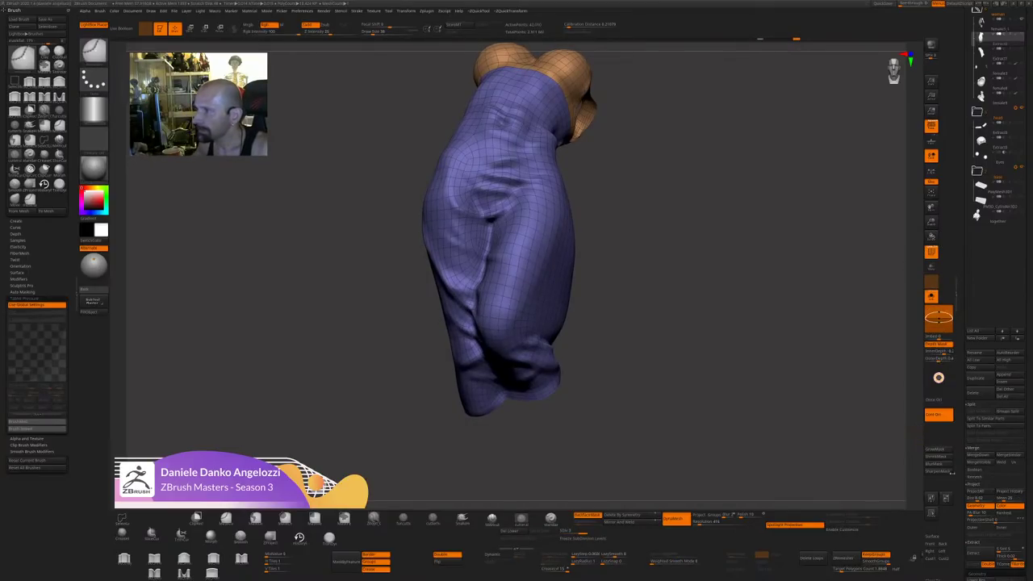
Compare the dress at its lower and higher subdivision levels, and turn off the polyframe display.
left_click_drag(809, 423, 789, 420)
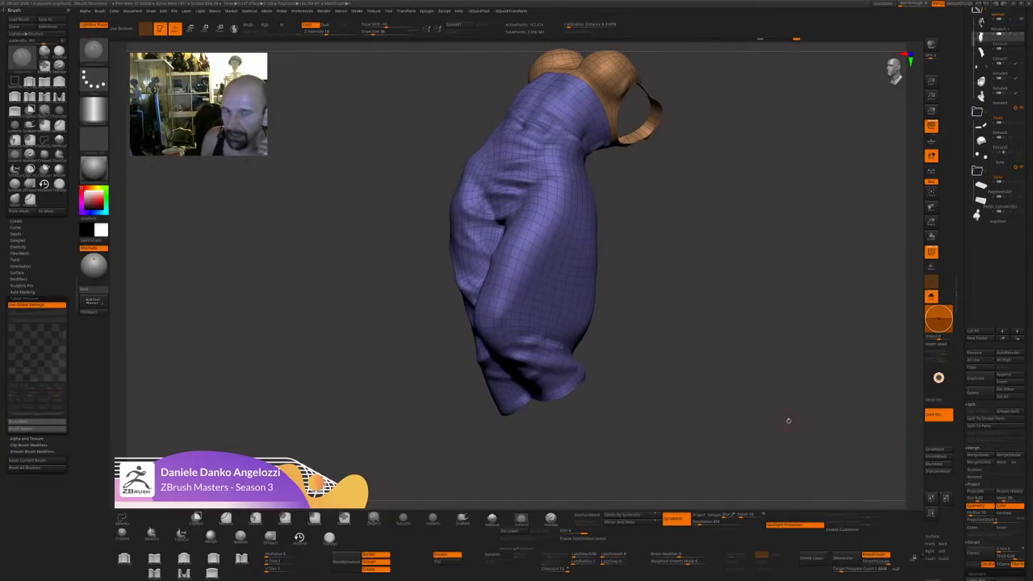
key("shift")
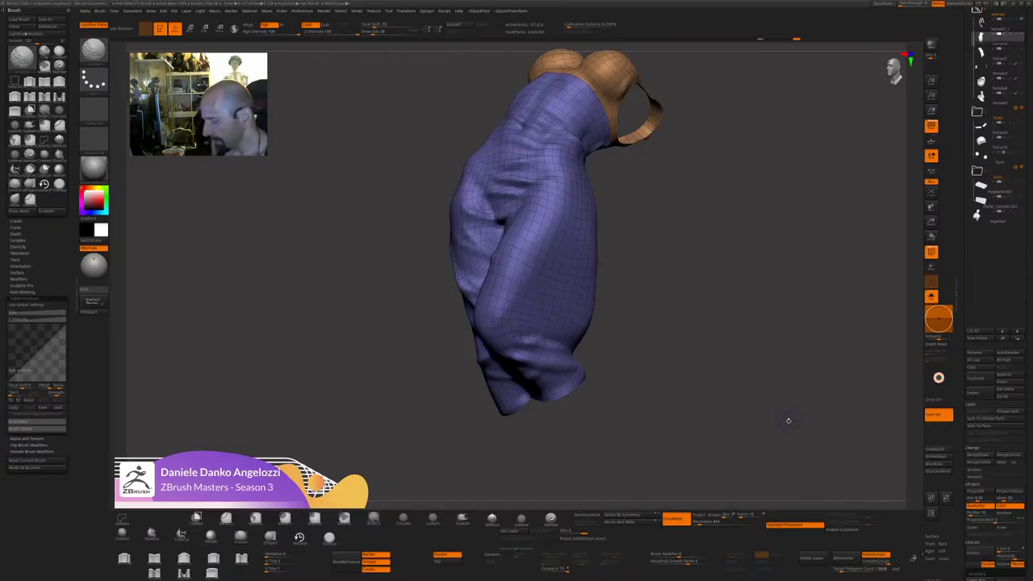
key("shift+d")
key("shift+d")
key("shift+d")
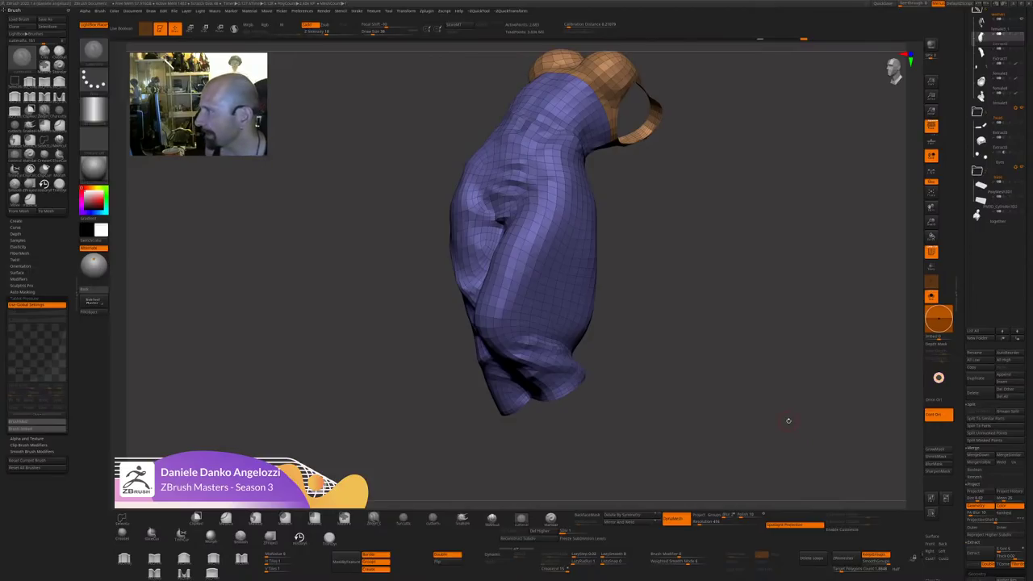
left_click_drag(697, 339, 688, 394)
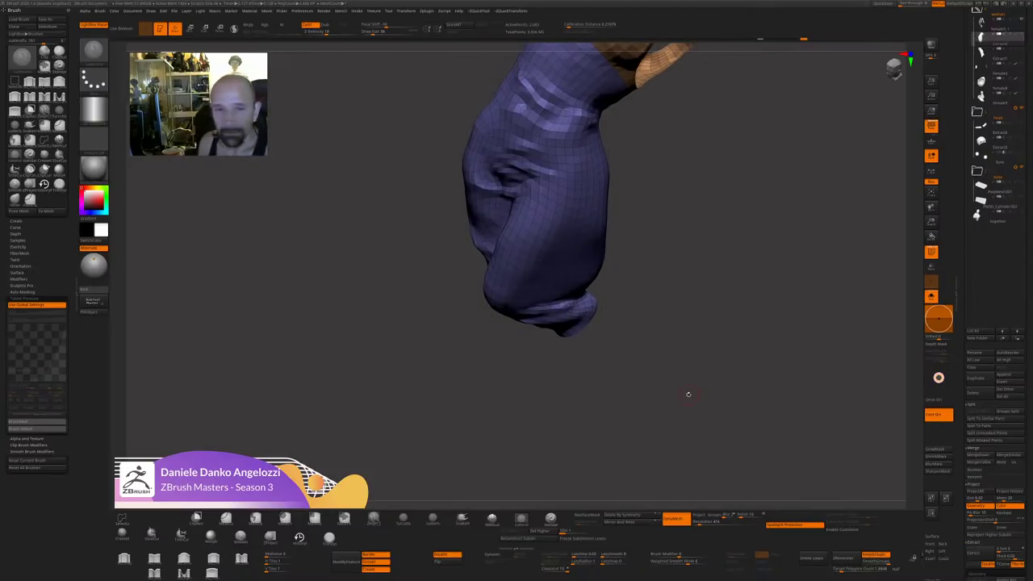
left_click_drag(689, 393, 718, 383)
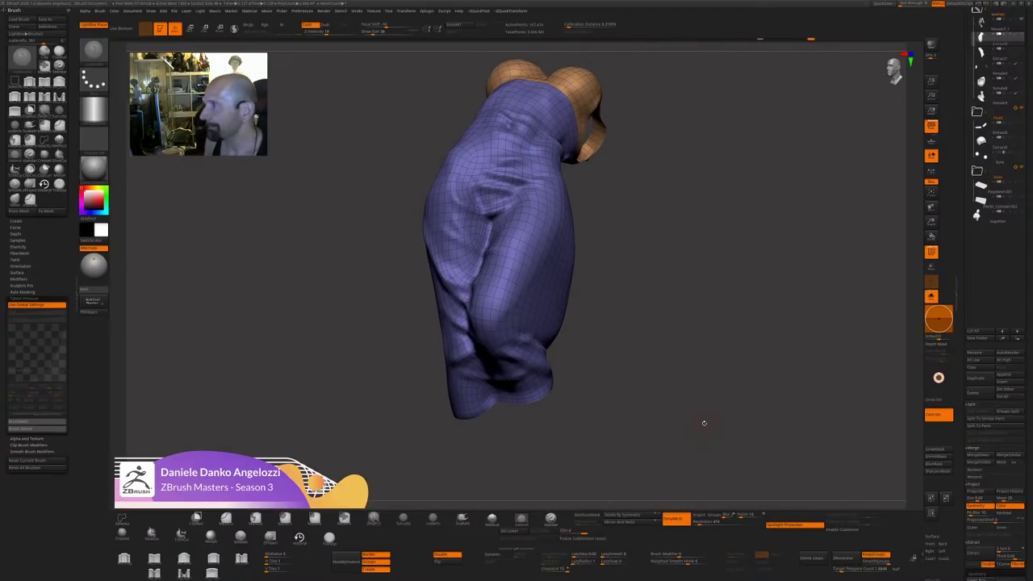
key("shift+f")
left_click_drag(872, 306, 840, 342)
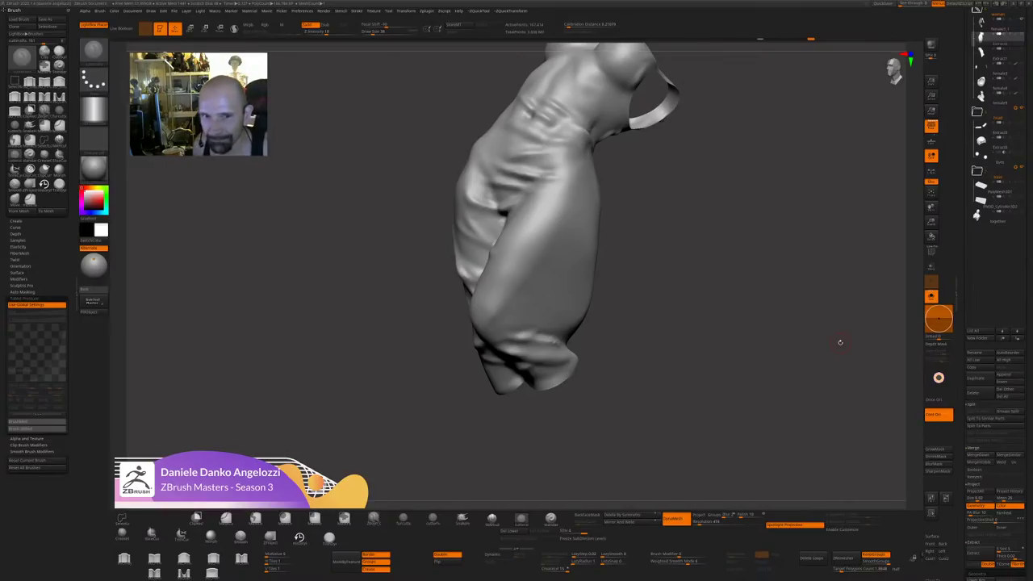
Load the clothsmodeling.ZTL tool from the data drive and frame the whole standing figure from the front.
left_click_drag(962, 198, 961, 345)
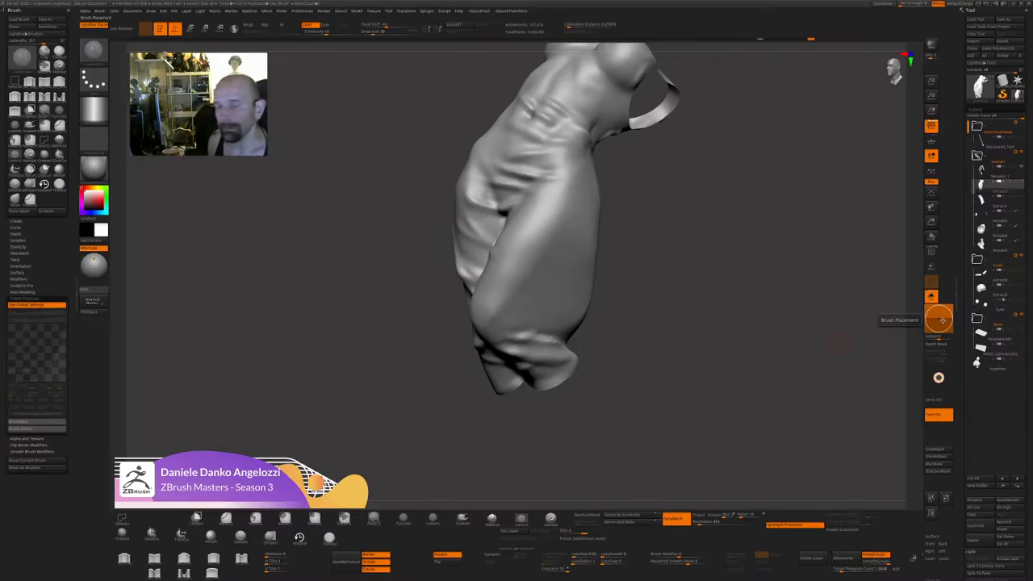
left_click(976, 18)
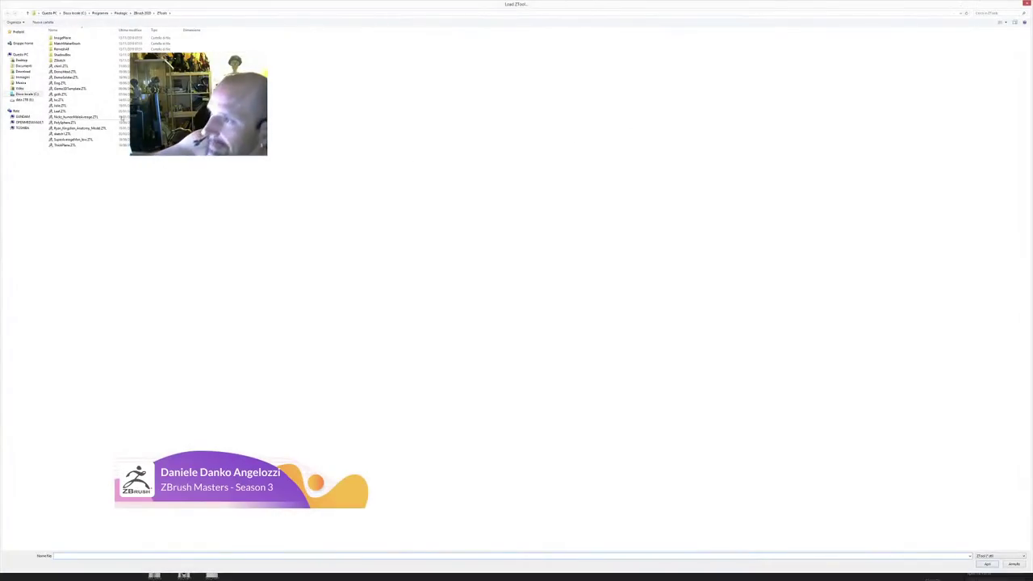
left_click(27, 100)
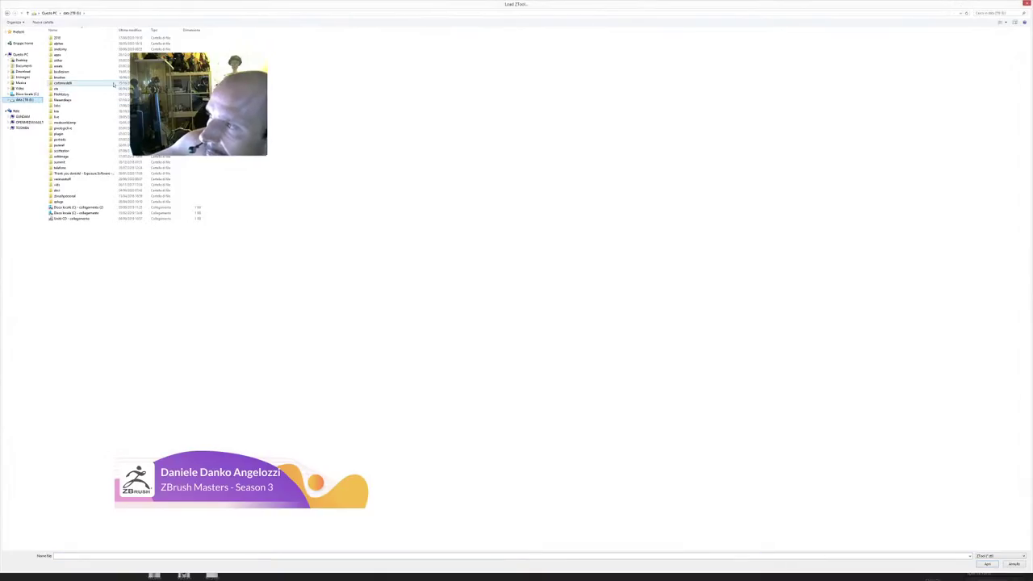
double_click(87, 128)
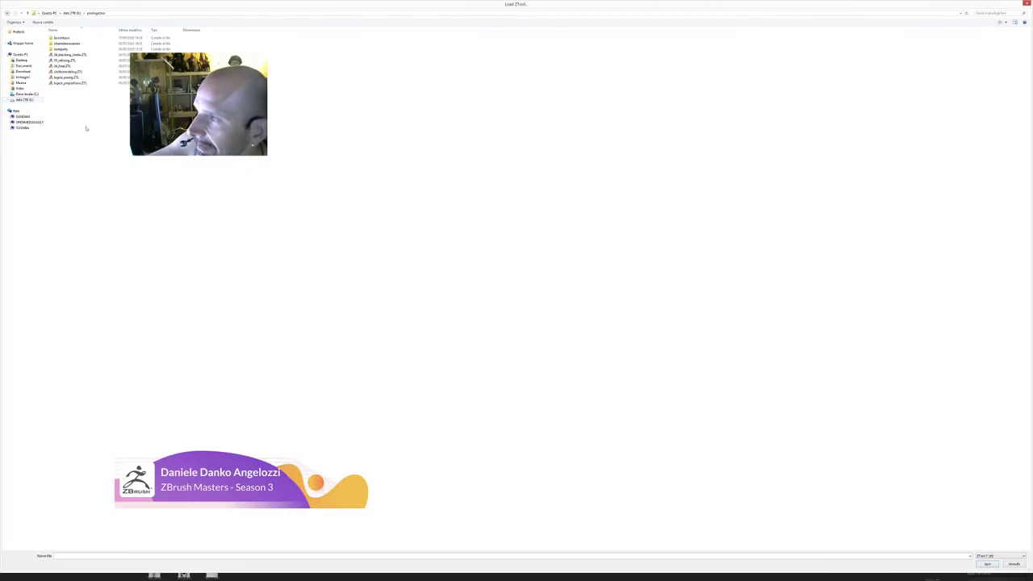
left_click(81, 71)
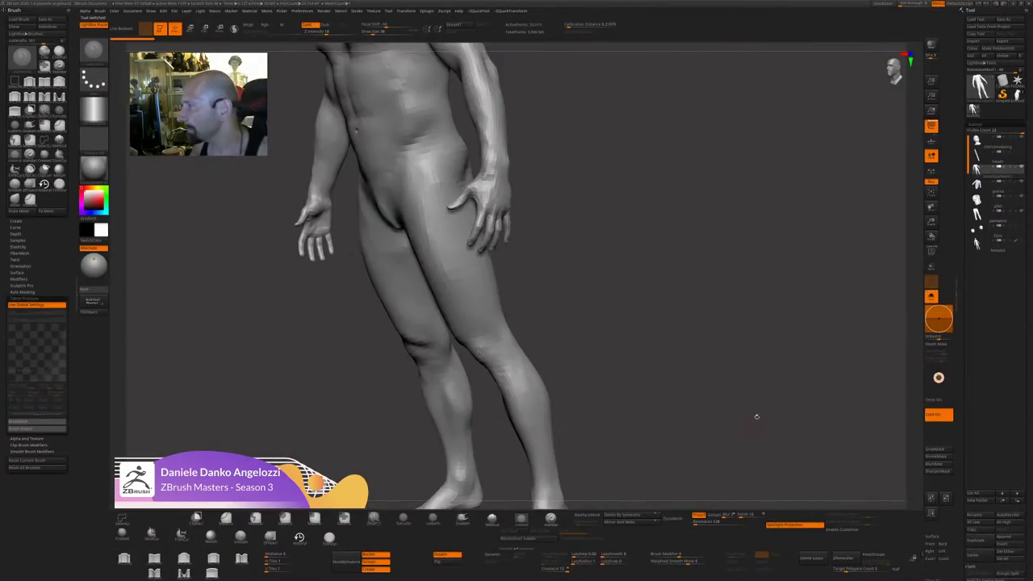
left_click_drag(757, 418, 776, 399, "shift")
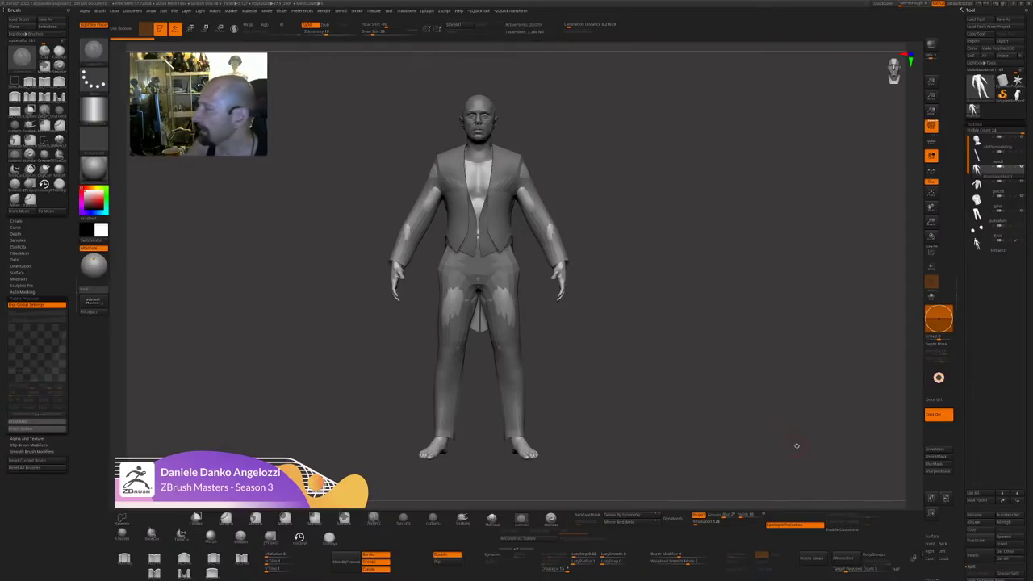
Isolate the jacket subtool to examine its polygroups and topology, and show it back on the full figure.
left_click(997, 187)
left_click(932, 251)
left_click_drag(886, 296, 774, 372)
left_click(932, 296)
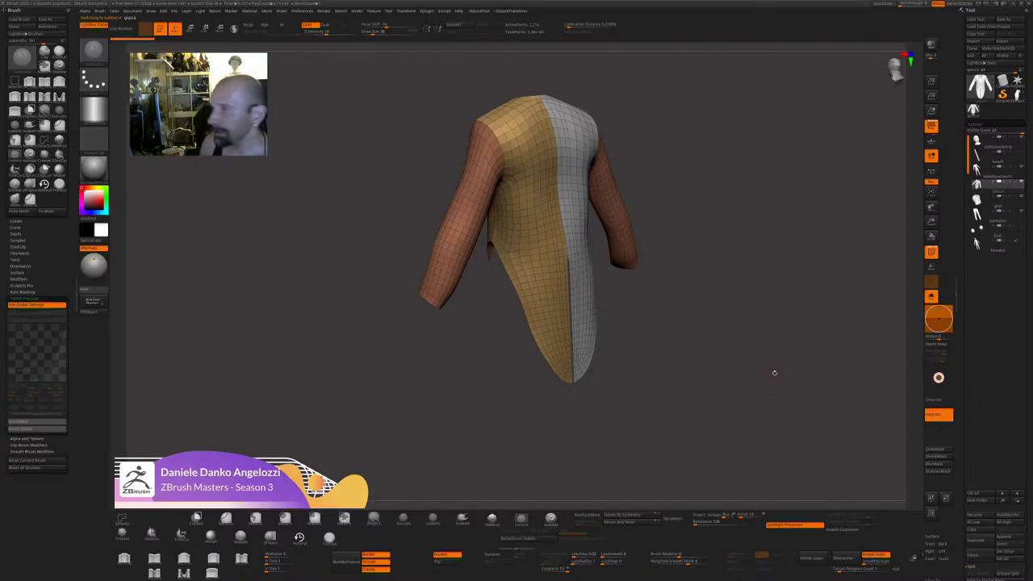
left_click_drag(774, 372, 758, 347)
left_click(931, 251)
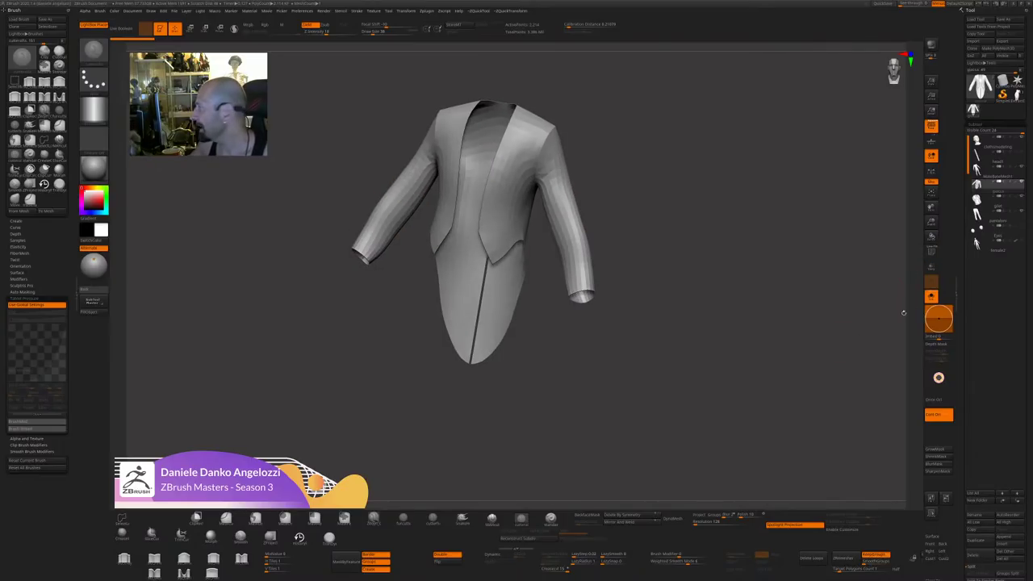
left_click(931, 296)
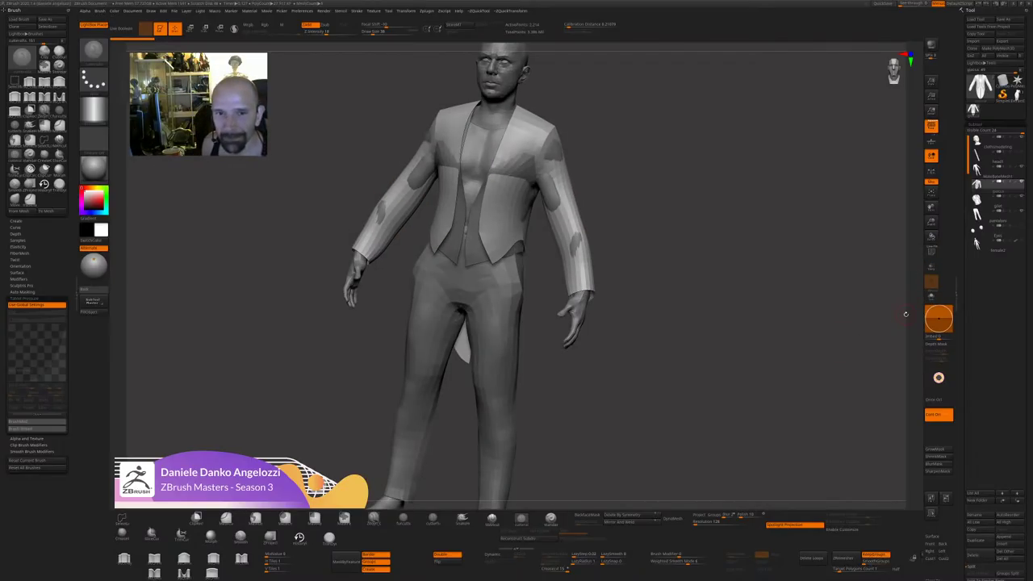
left_click_drag(906, 314, 673, 385, "shift")
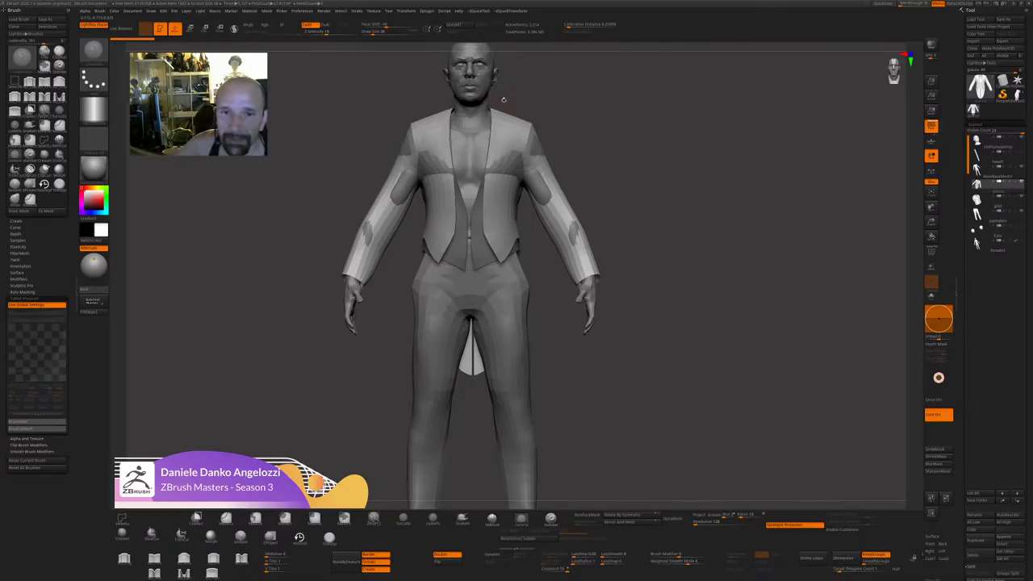
left_click_drag(518, 100, 588, 173)
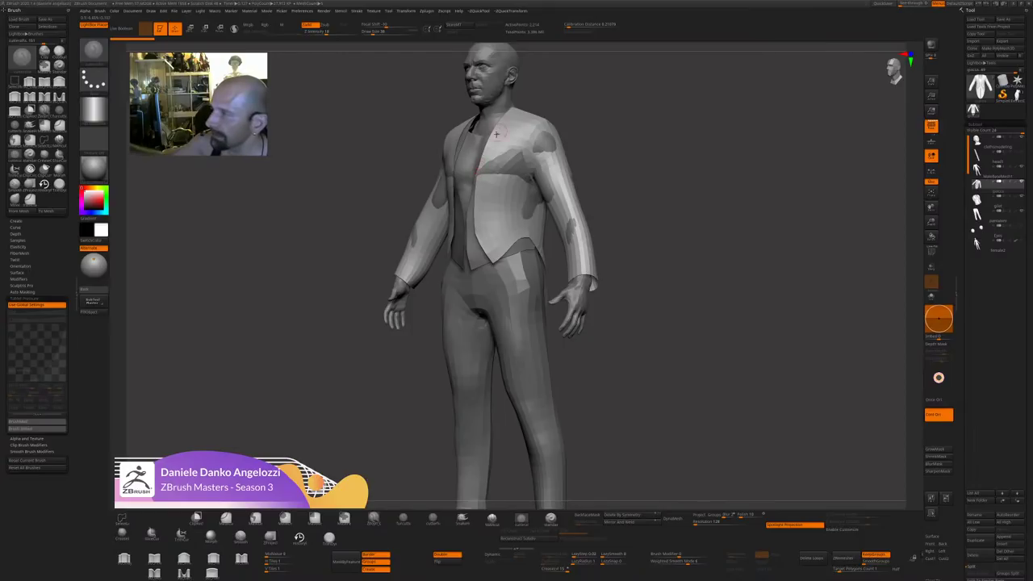
Load the saved statue of the posed vampire and woman and examine the clothing from several angles.
left_click(976, 19)
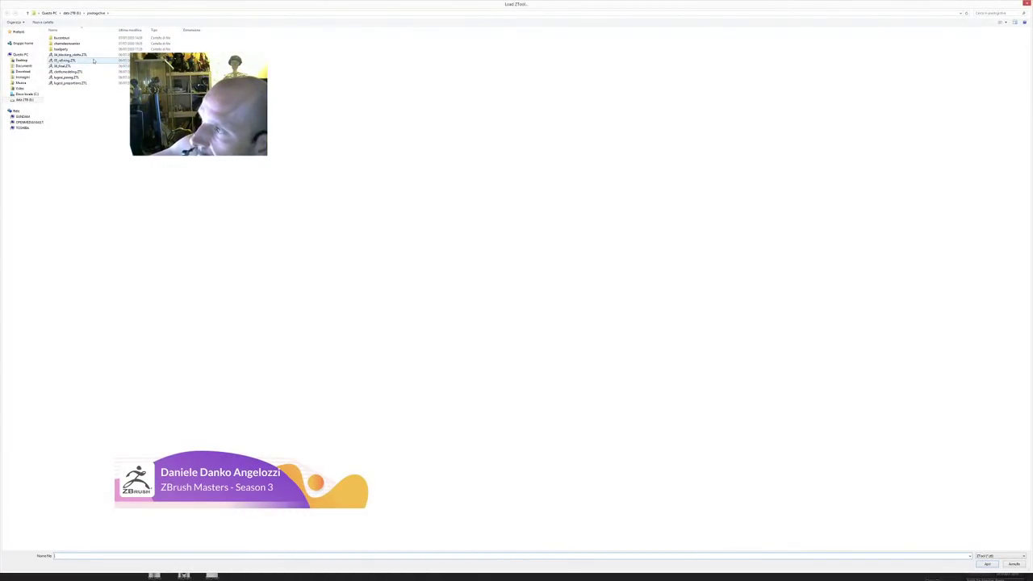
double_click(93, 56)
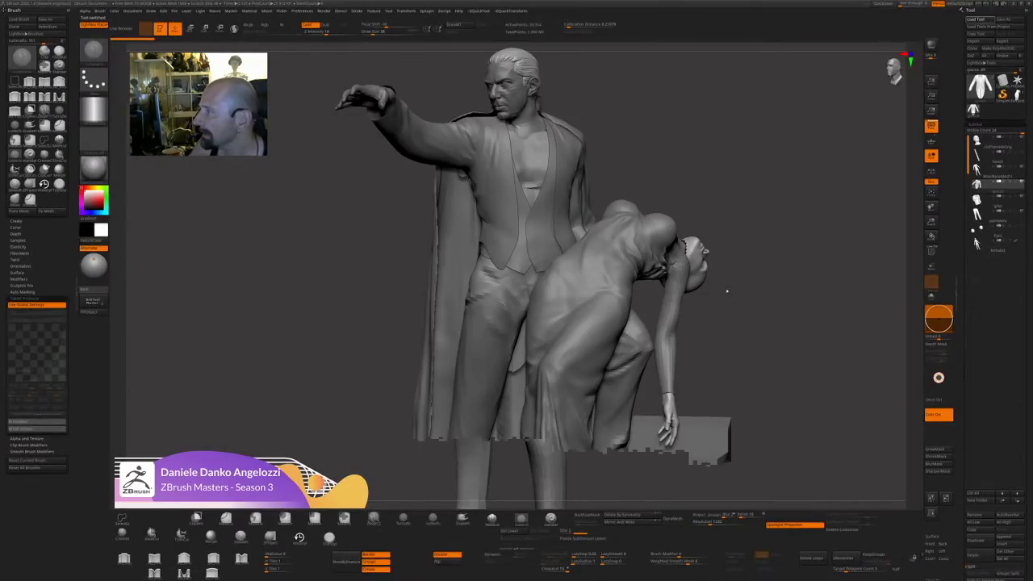
left_click_drag(727, 288, 797, 318)
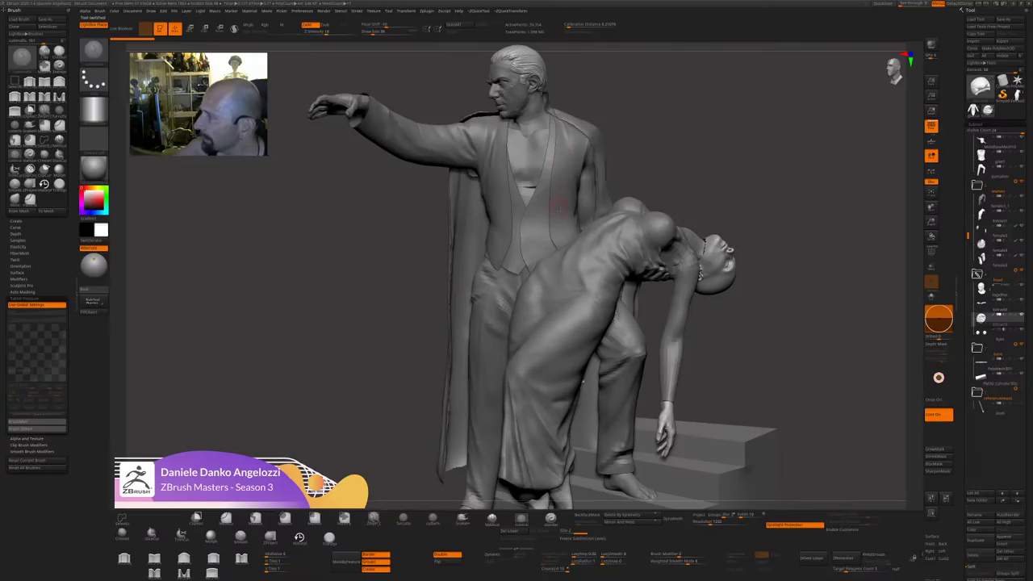
left_click_drag(559, 208, 668, 162)
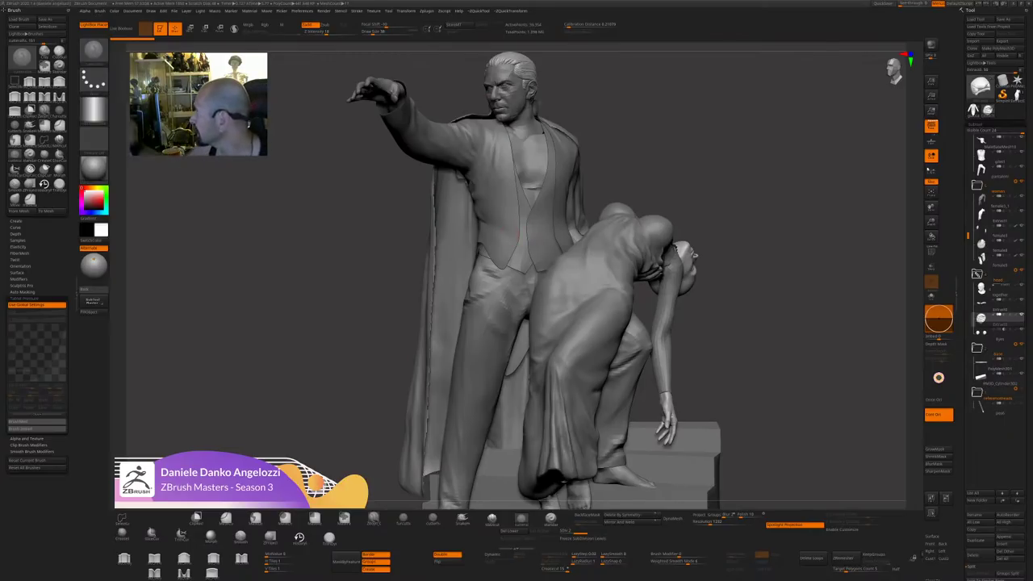
Switch back to the standing clothed figure, select its base body subtool, and isolate it.
left_click(973, 110)
left_click_drag(786, 328, 784, 344, "shift")
key("f")
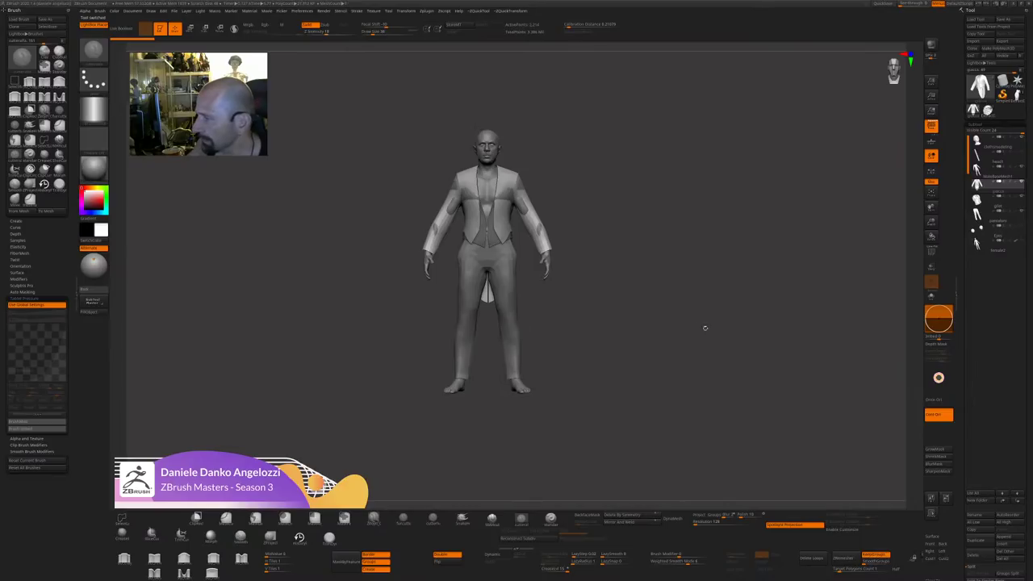
left_click(490, 192, "alt")
left_click(932, 297)
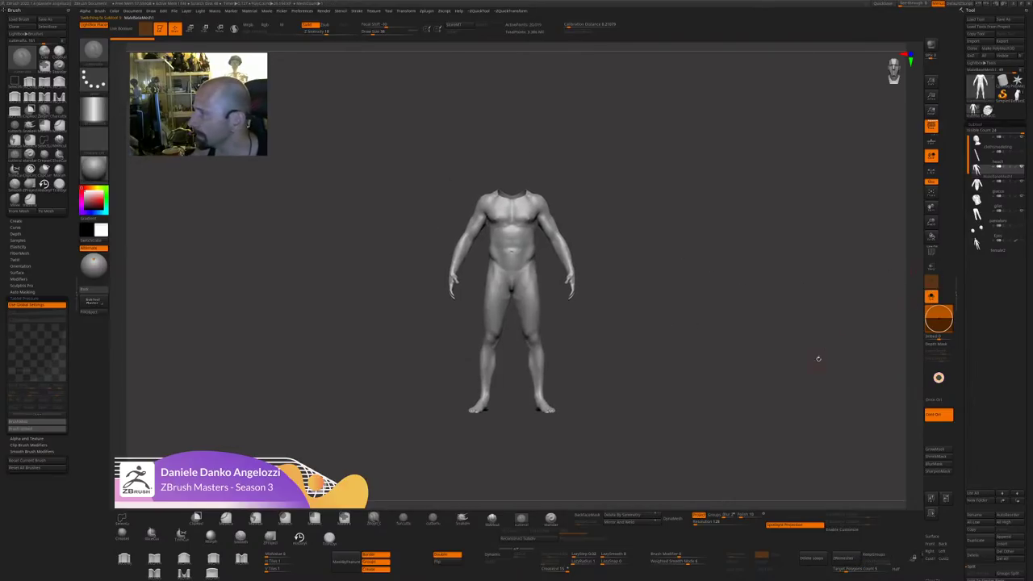
Mask the body's torso and arms down to the hips and wrists, leaving the legs and hands unmasked.
key("f")
mouse_move(394, 260)
left_mouse_down("ctrl")
mouse_move(573, 279)
mouse_move(606, 183)
mouse_move(604, 295)
left_mouse_up("ctrl")
left_click_drag(604, 209, 609, 192, "ctrl")
left_click_drag(439, 165, 587, 211, "ctrl")
left_click_drag(707, 336, 681, 321)
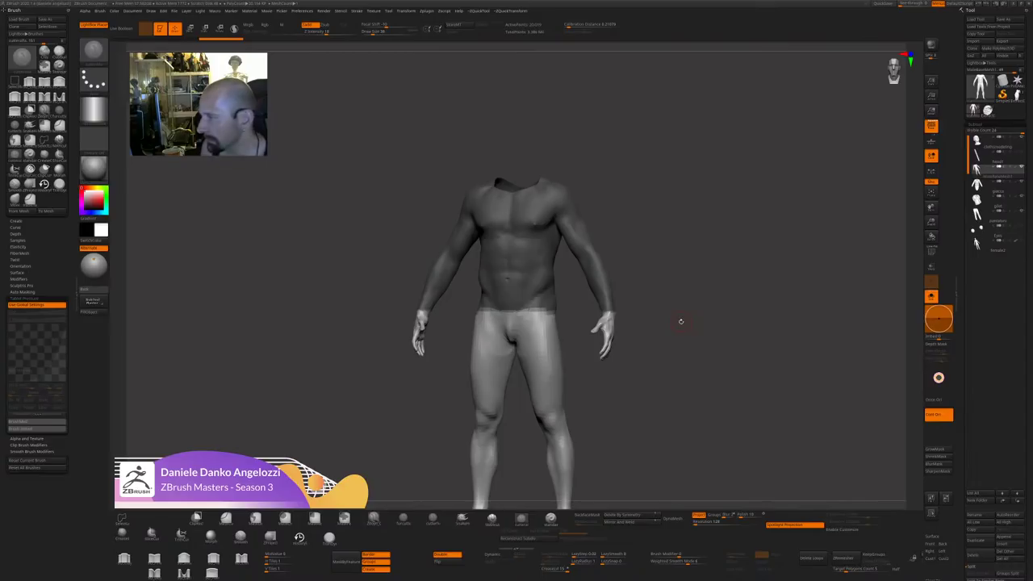
left_click_drag(682, 321, 760, 260)
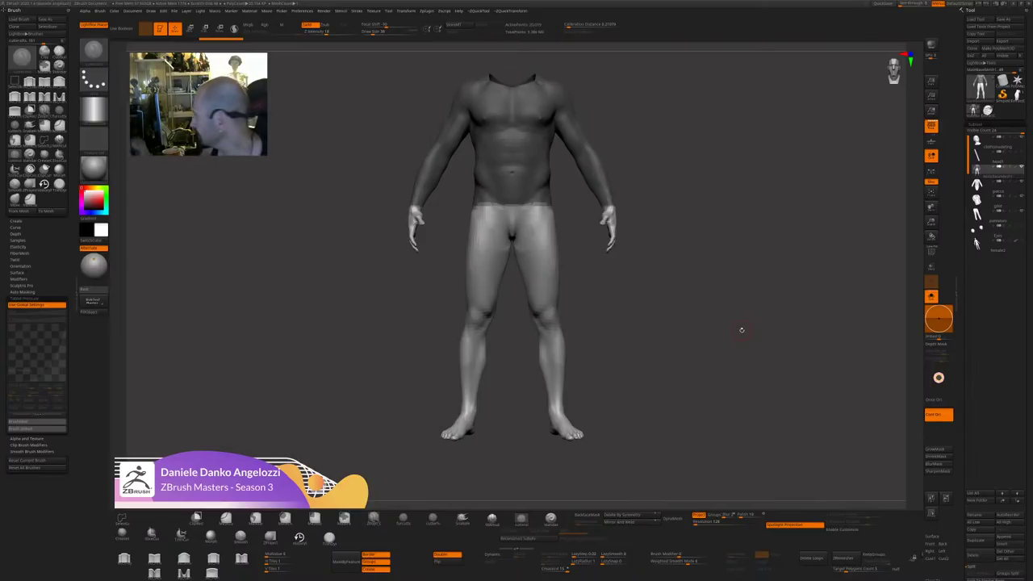
Refine the body mask, extract the masked torso and arms as a new subtool, and clear the mask.
left_click_drag(1027, 460, 1027, 124)
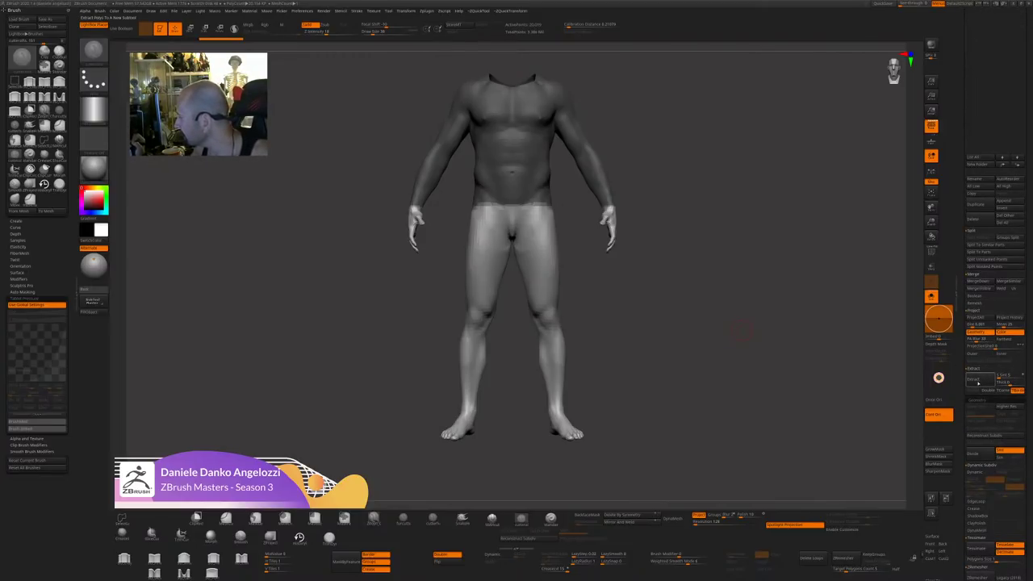
left_click_drag(458, 222, 563, 172, "ctrl")
left_click_drag(798, 412, 745, 423)
left_click(975, 381)
left_click(974, 390)
left_click_drag(744, 420, 760, 441, "ctrl")
left_click_drag(739, 431, 713, 422, "shift")
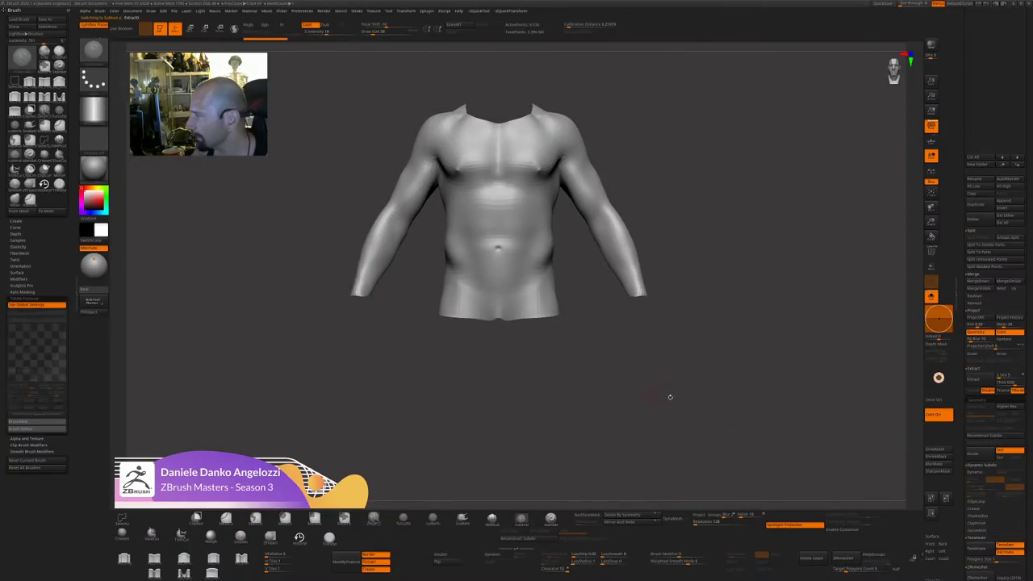
mouse_move(778, 372)
left_mouse_down()
mouse_move(743, 382)
mouse_move(770, 392)
left_mouse_up()
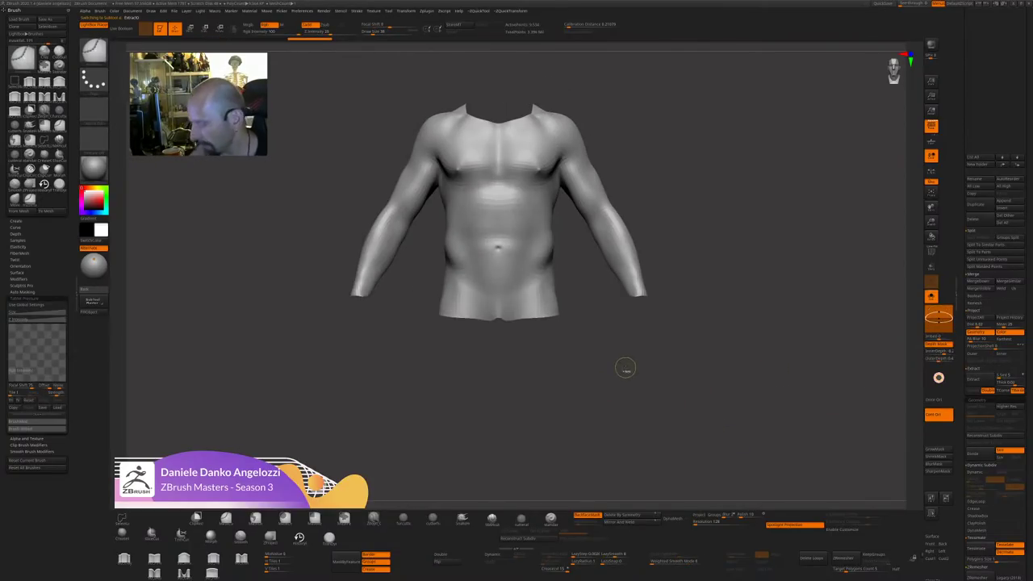
Mask only the border edges of the extracted shirt using Mask By Features with Groups and Crease turned off.
left_click(522, 519)
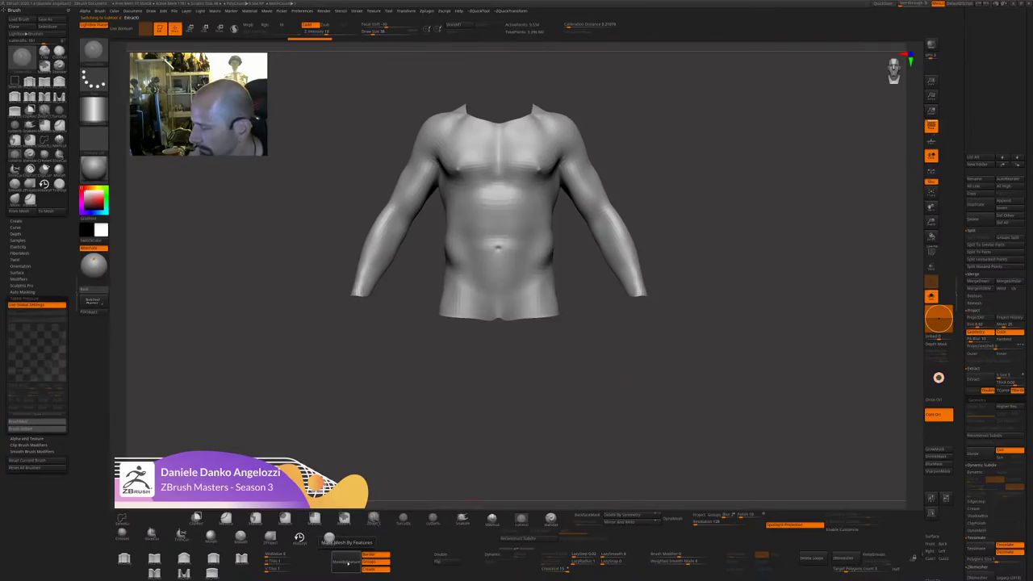
left_click(371, 569)
left_click(370, 562)
left_click(348, 562)
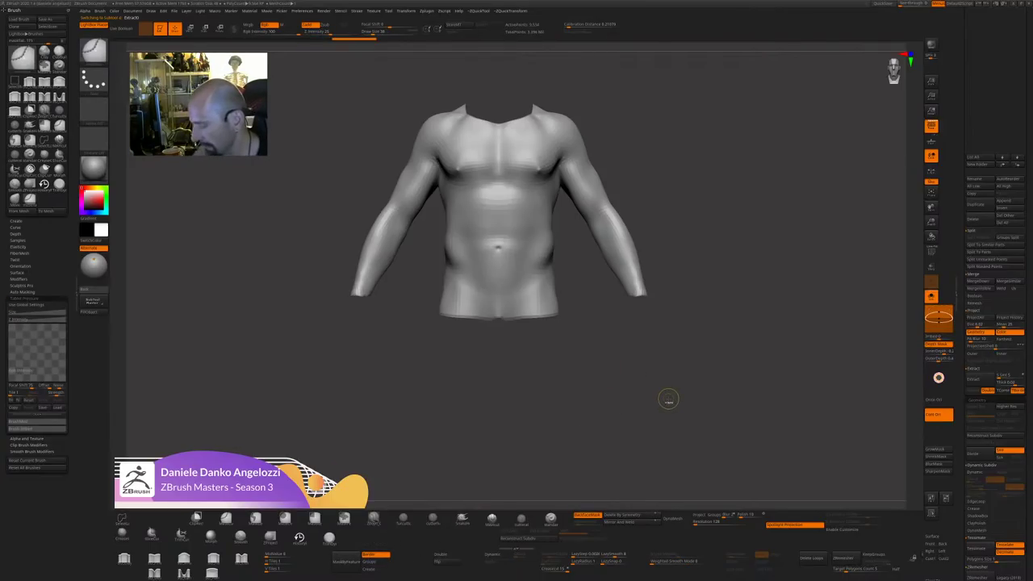
key("ctrl+space")
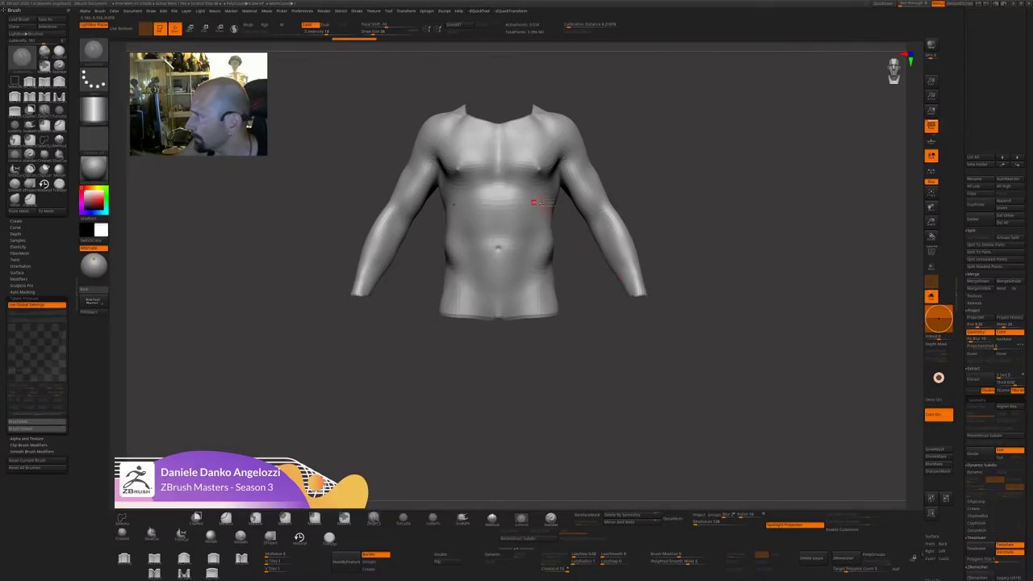
Turn on the polygroup wireframe display, slice one sleeve from the shirt at the shoulder as its own polygroup, and hide it.
mouse_move(534, 203)
left_mouse_down()
mouse_move(537, 166)
mouse_move(546, 174)
mouse_move(538, 168)
left_mouse_up()
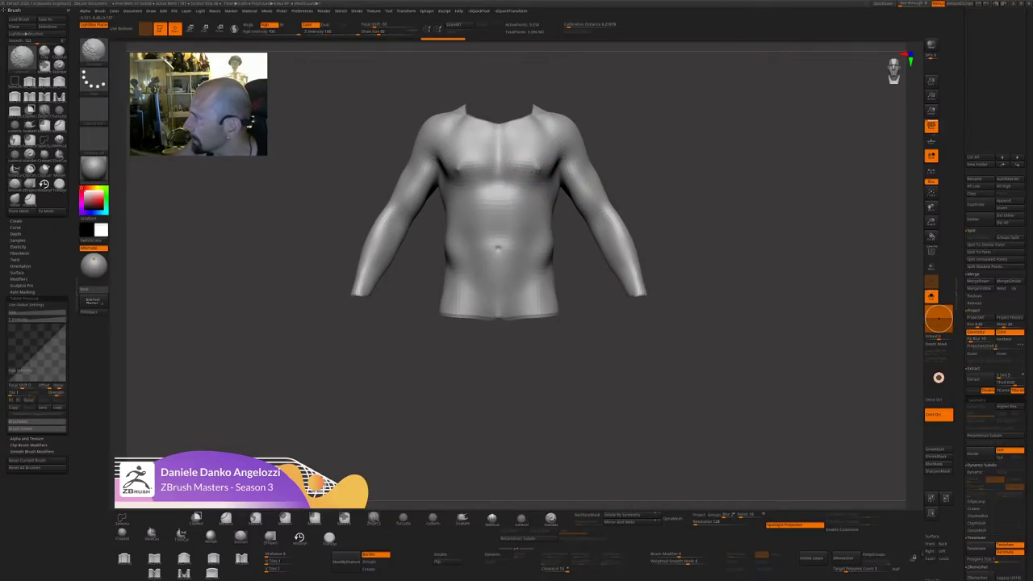
left_click_drag(638, 211, 787, 313)
left_click_drag(783, 311, 719, 323, "shift")
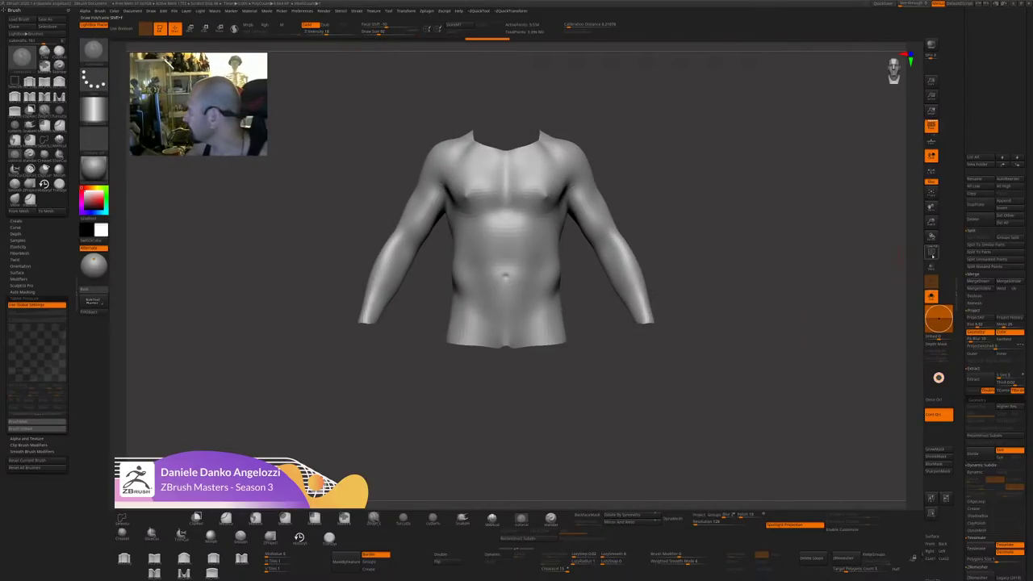
left_click(933, 255)
left_click_drag(837, 364, 775, 355, "alt")
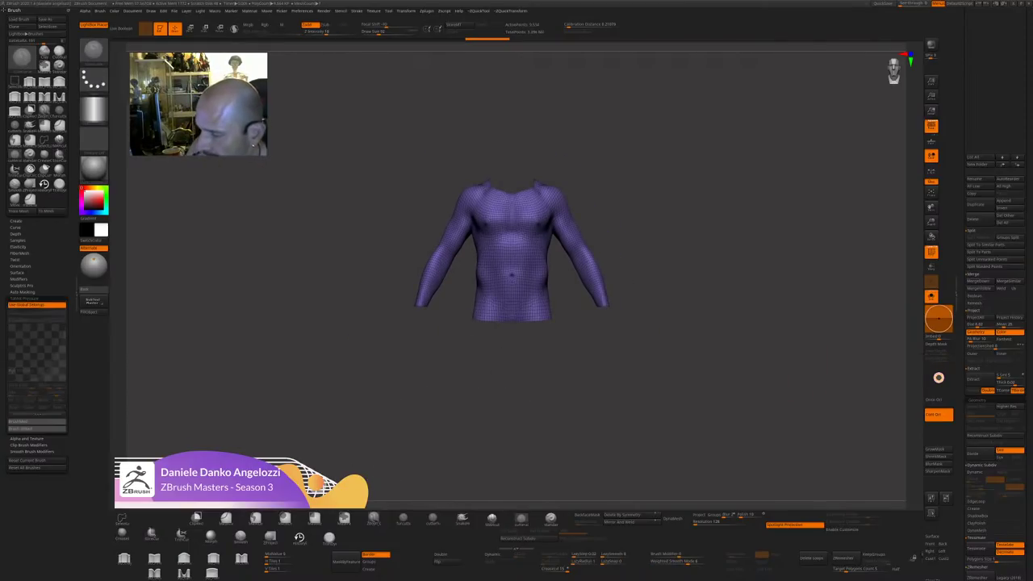
key("ctrl+shift")
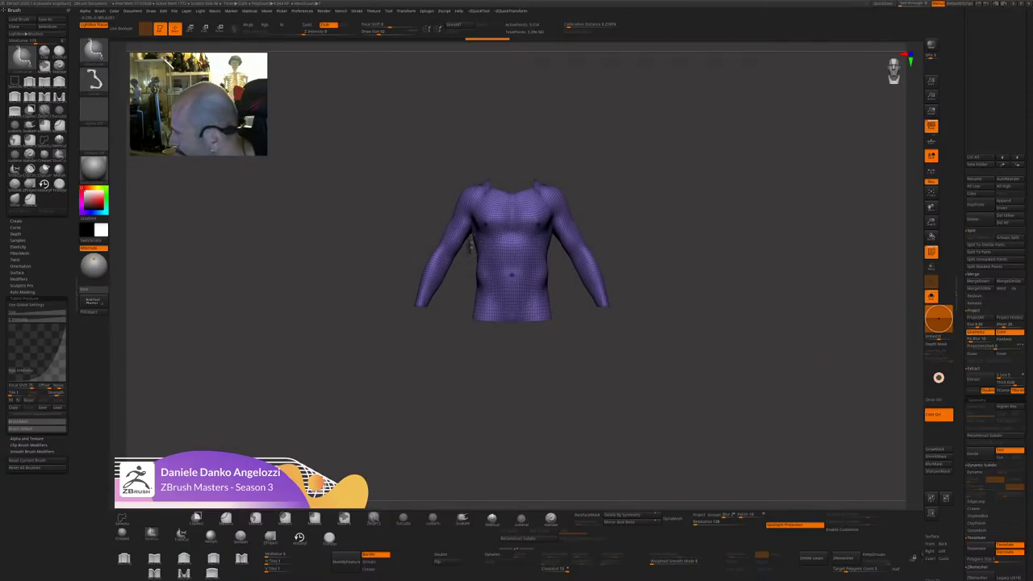
left_click_drag(471, 239, 467, 148, "ctrl+shift")
left_click(519, 297, "ctrl+shift")
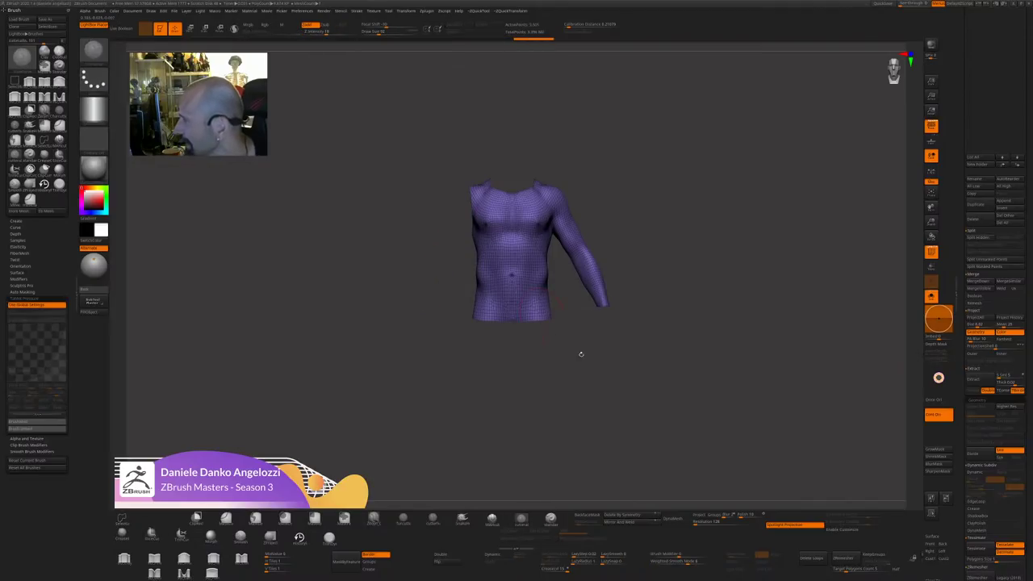
Slice the visible torso in side view into separate front and back polygroups, and unhide the rest of the shirt.
left_click_drag(581, 354, 565, 258)
left_click_drag(482, 134, 486, 405, "ctrl+shift")
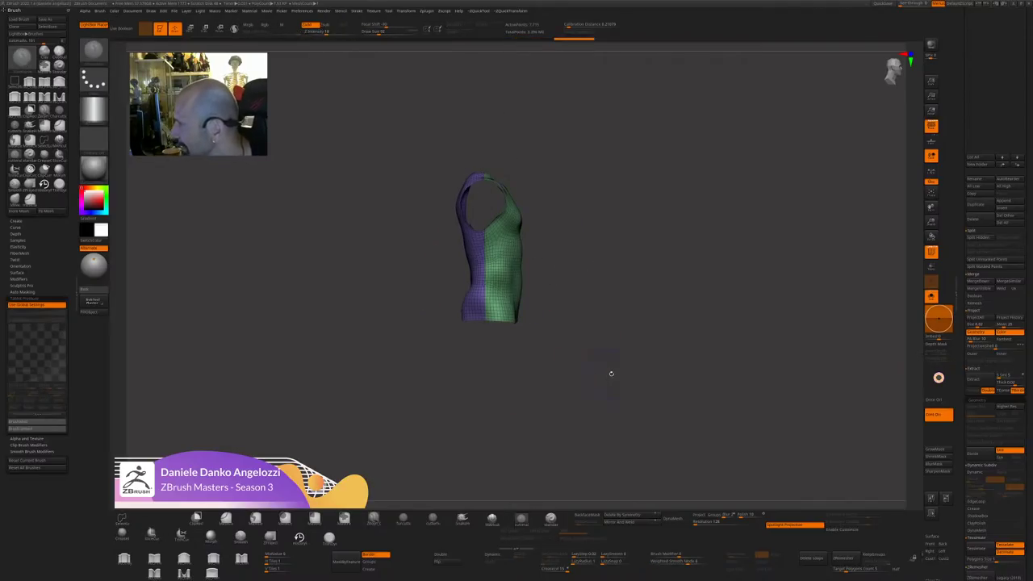
left_click_drag(654, 378, 621, 362, "shift")
left_click(620, 362, "ctrl+shift")
left_click_drag(539, 355, 668, 272, "shift")
left_click_drag(663, 401, 604, 370)
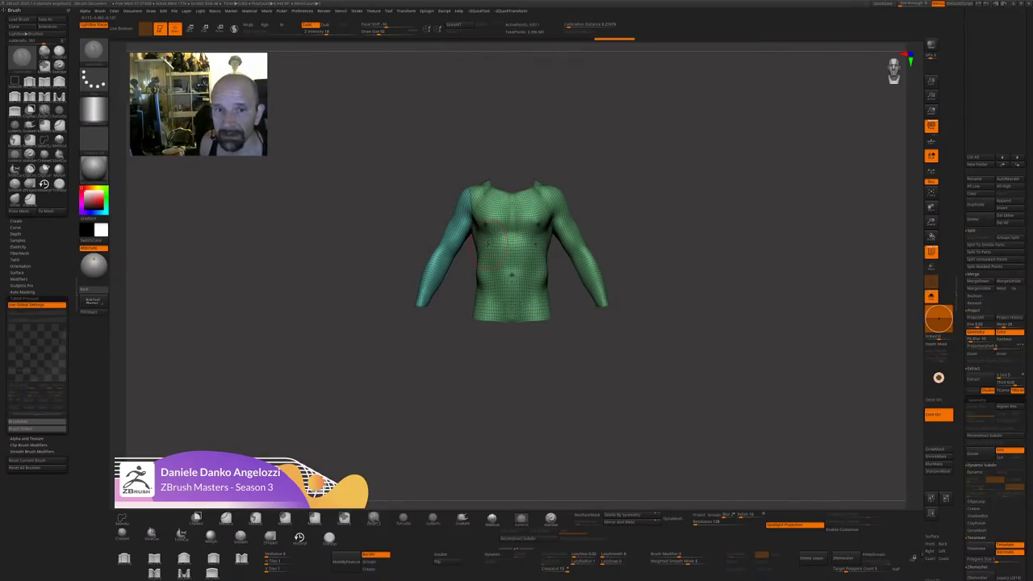
Remove the half of the shirt without the sliced sleeve using Delete By Symmetry.
left_click_drag(601, 363, 655, 456)
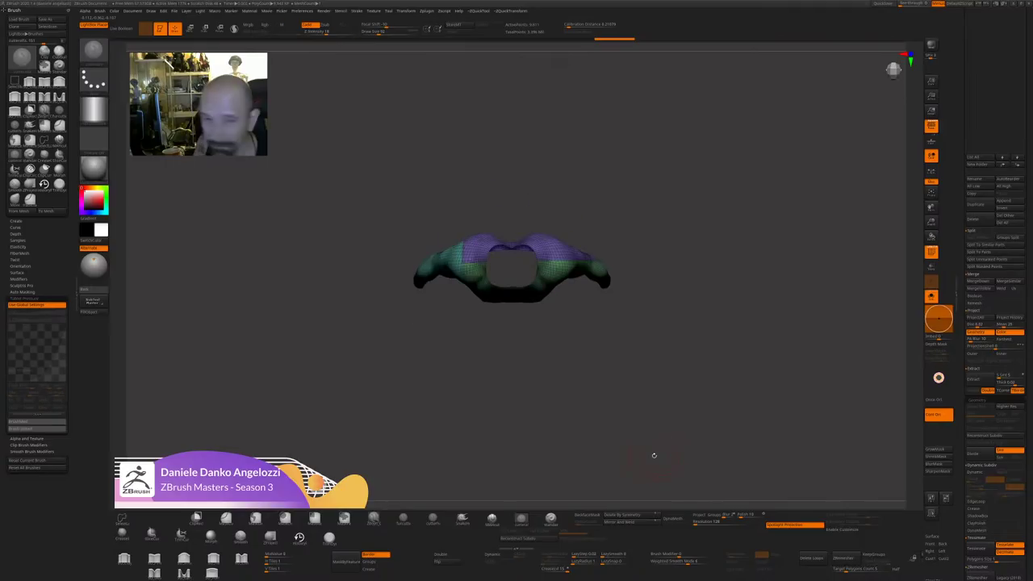
left_click_drag(671, 369, 671, 302)
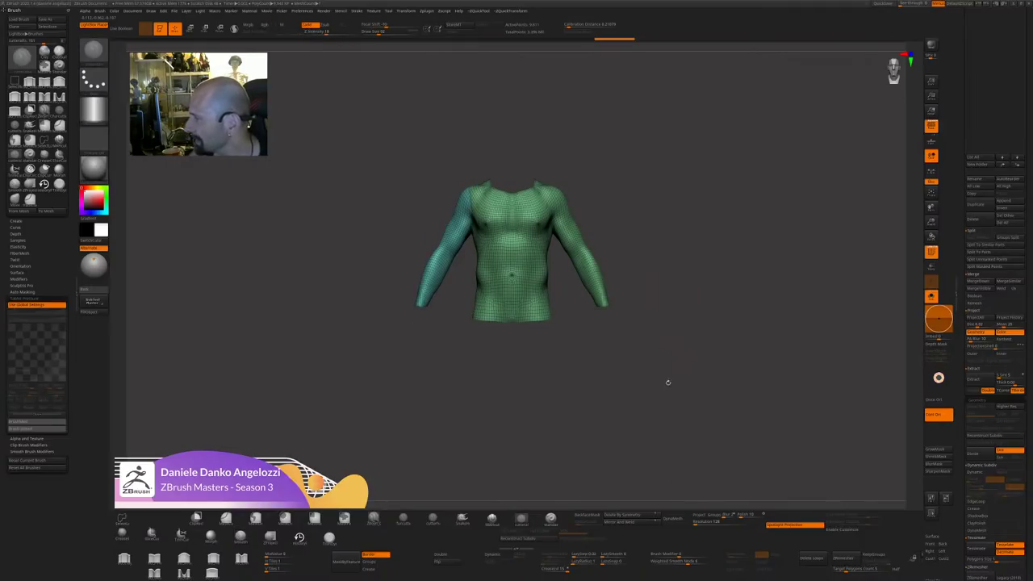
left_click(635, 515)
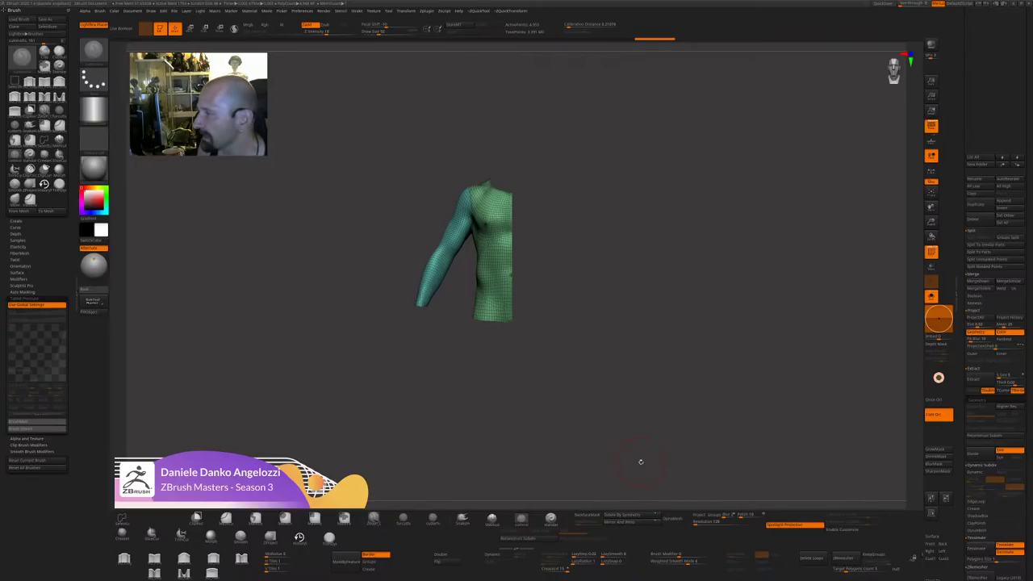
left_click_drag(640, 462, 674, 353)
Slice a narrow strip along the half shirt's centre front edge, hide it, and delete the hidden polygons.
mouse_move(605, 226)
left_mouse_down()
mouse_move(633, 229)
mouse_move(603, 229)
left_mouse_up()
mouse_move(529, 179)
left_mouse_down()
mouse_move(574, 185)
mouse_move(560, 231)
mouse_move(576, 194)
mouse_move(541, 174)
mouse_move(545, 377)
left_mouse_up()
left_click(577, 356, "ctrl+shift")
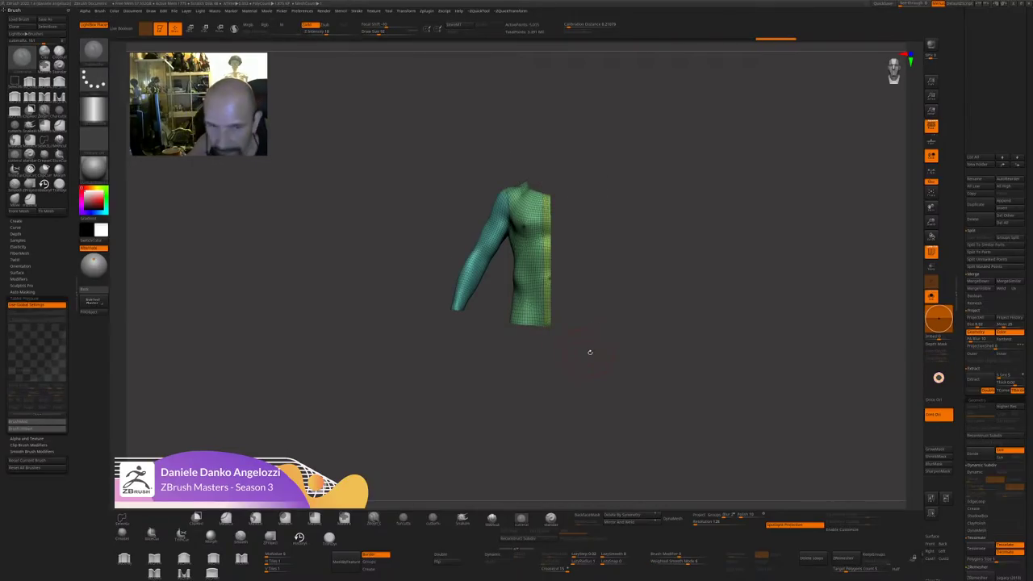
left_click_drag(611, 381, 785, 427)
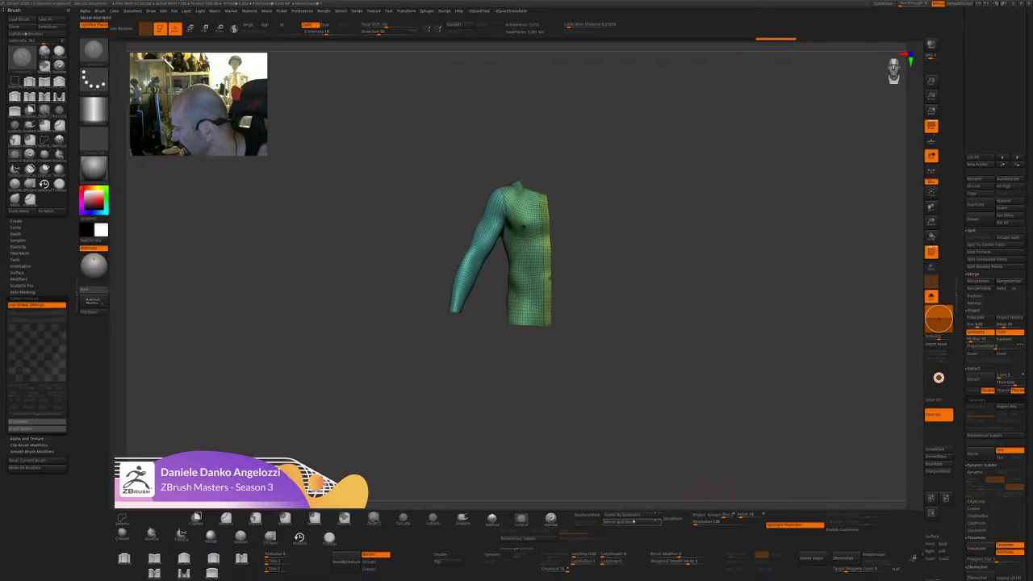
key("ctrl+shift")
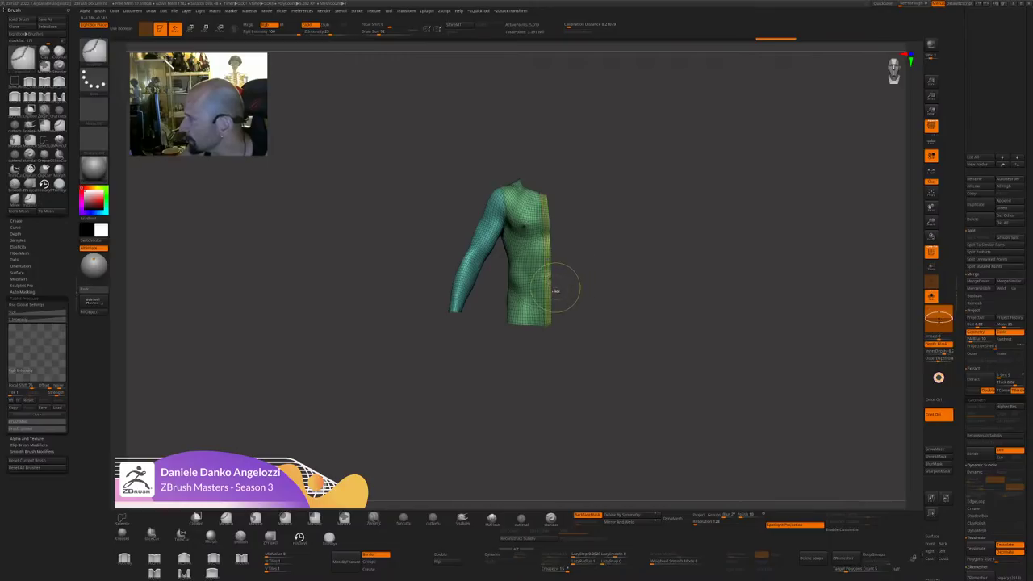
left_click(554, 292, "ctrl+shift")
left_click(646, 296, "ctrl+shift")
key("space")
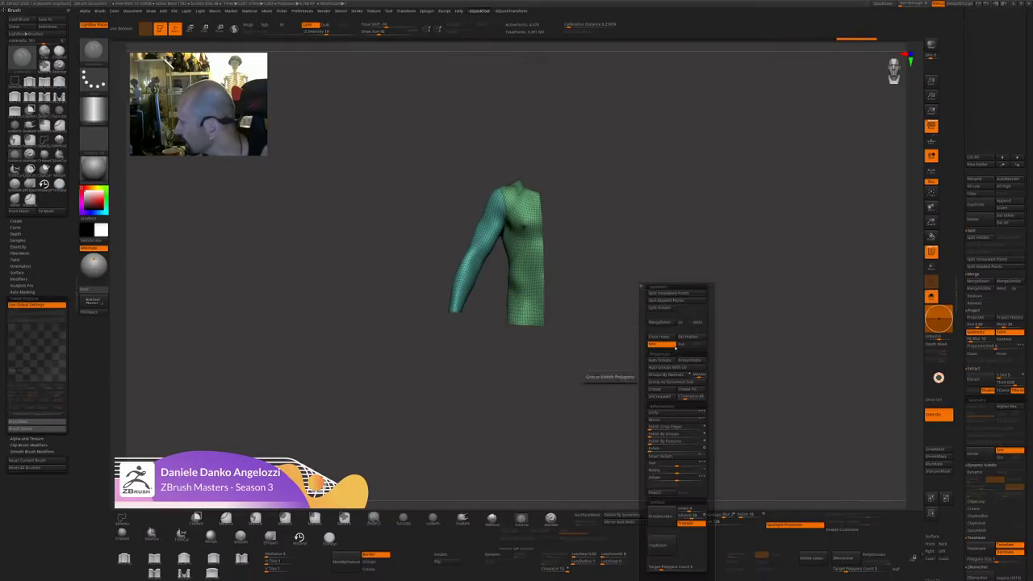
left_click(657, 347)
Mirror and weld the half shirt into an open-front jacket and turn on Double-sided display.
left_click(631, 523)
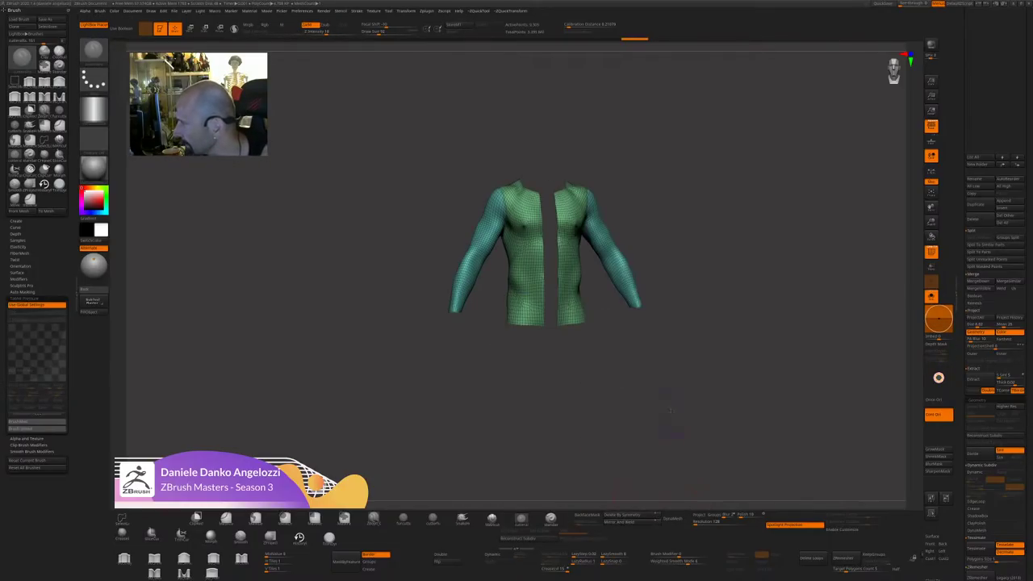
left_click_drag(676, 349, 633, 340)
left_click_drag(704, 239, 733, 306)
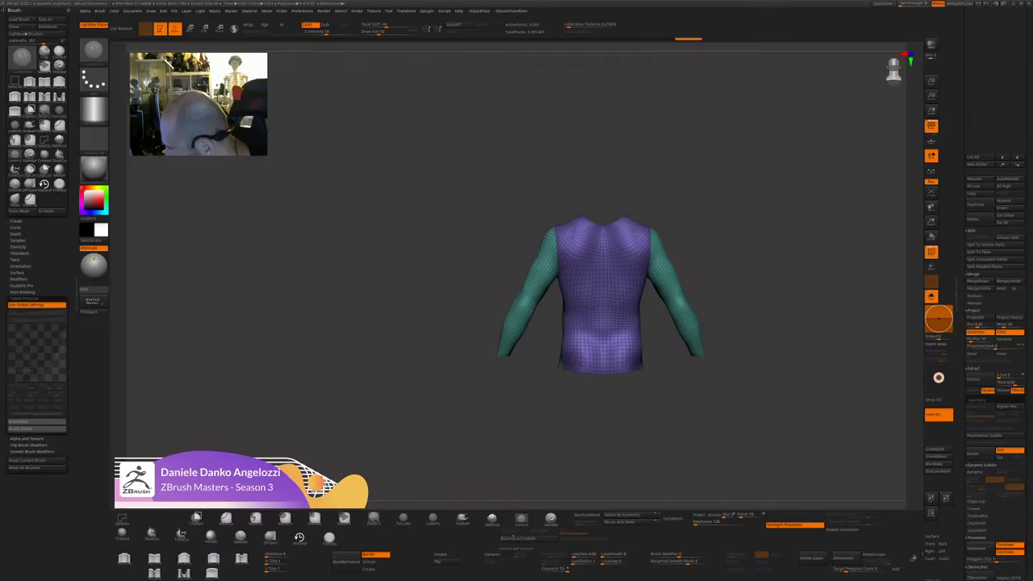
left_click(447, 555)
left_click_drag(602, 452, 547, 420, "alt")
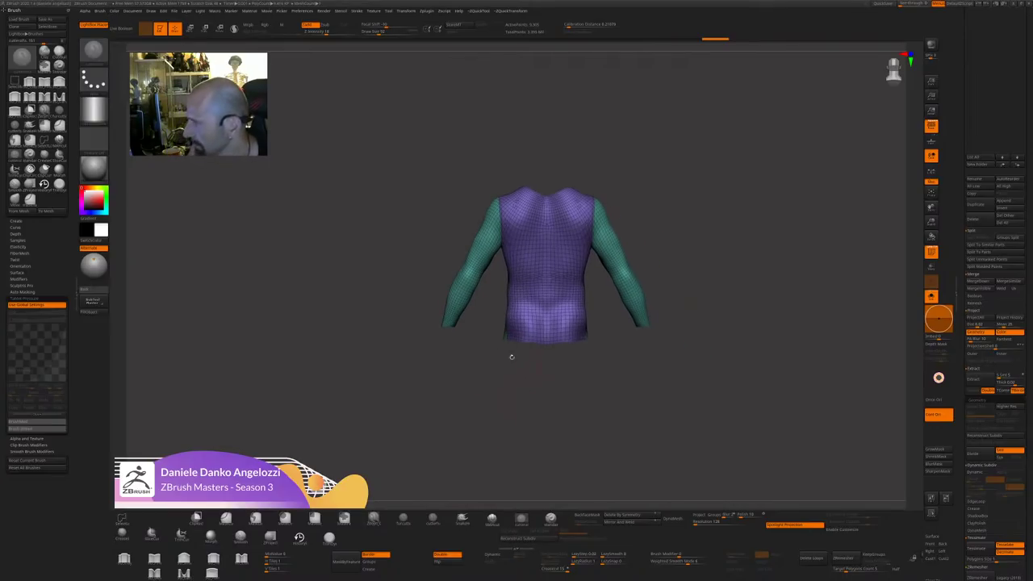
Widen the lower sleeves of the jacket symmetrically using the Move brush with BackfaceMask on.
key("b")
key("m")
key("v")
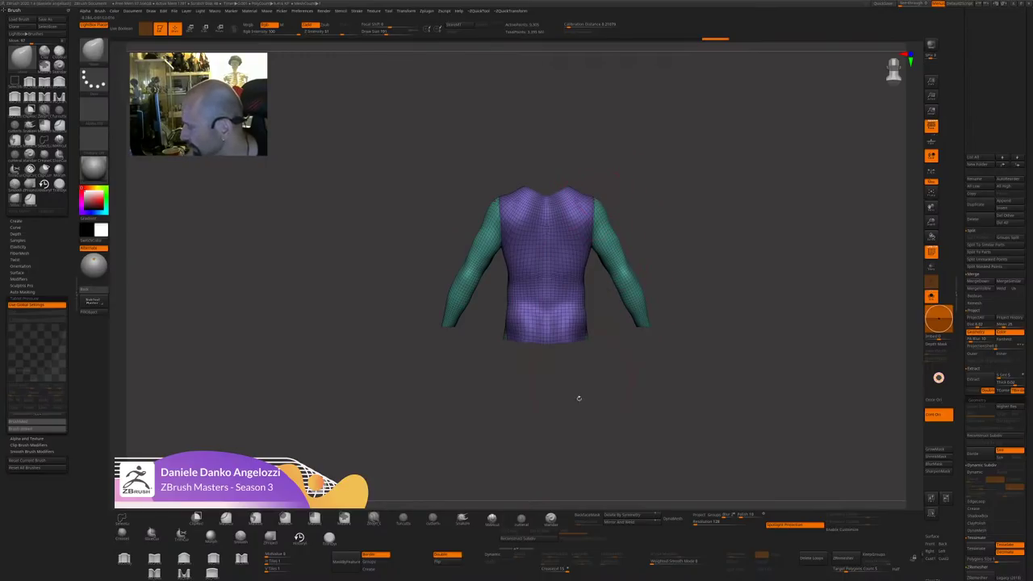
left_click(589, 515)
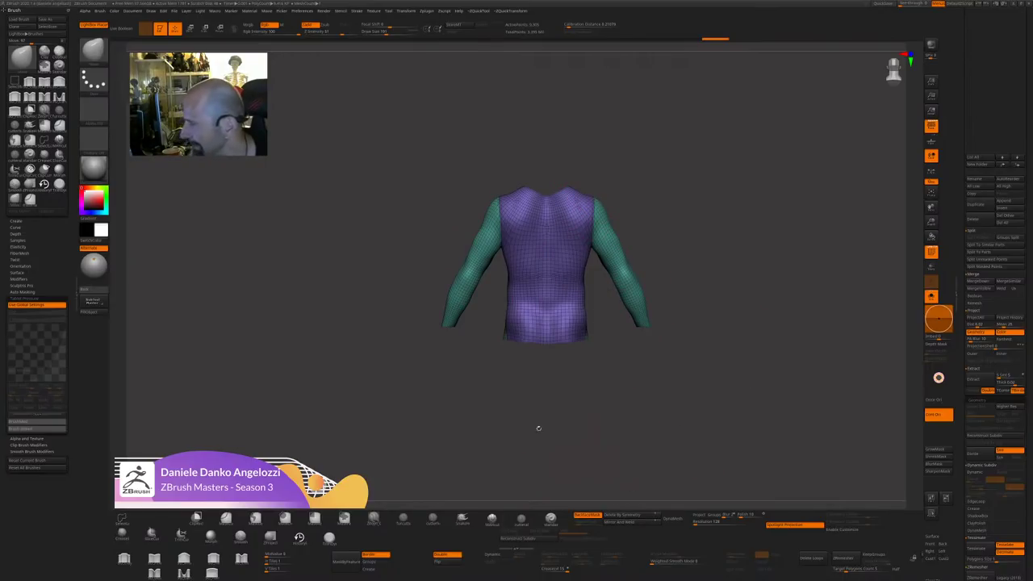
key("s")
left_click(457, 329)
mouse_move(457, 321)
left_mouse_down()
mouse_move(446, 307)
mouse_move(469, 314)
left_mouse_up()
left_click_drag(469, 262, 463, 259)
mouse_move(387, 323)
left_mouse_down()
mouse_move(464, 322)
mouse_move(439, 312)
left_mouse_up()
left_click_drag(495, 287, 557, 288, "shift")
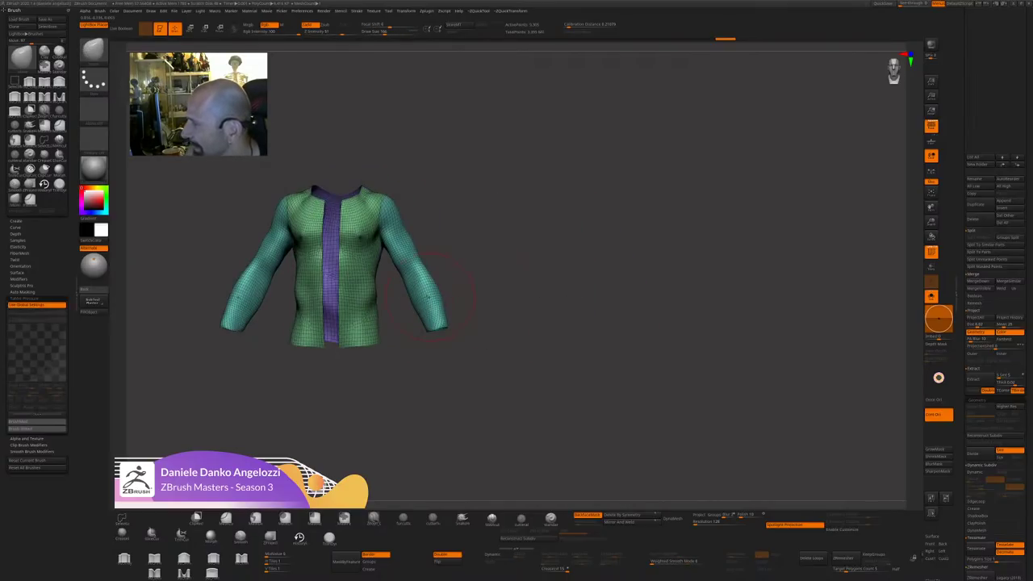
mouse_move(422, 313)
left_mouse_down()
mouse_move(528, 307)
mouse_move(557, 316)
left_mouse_up()
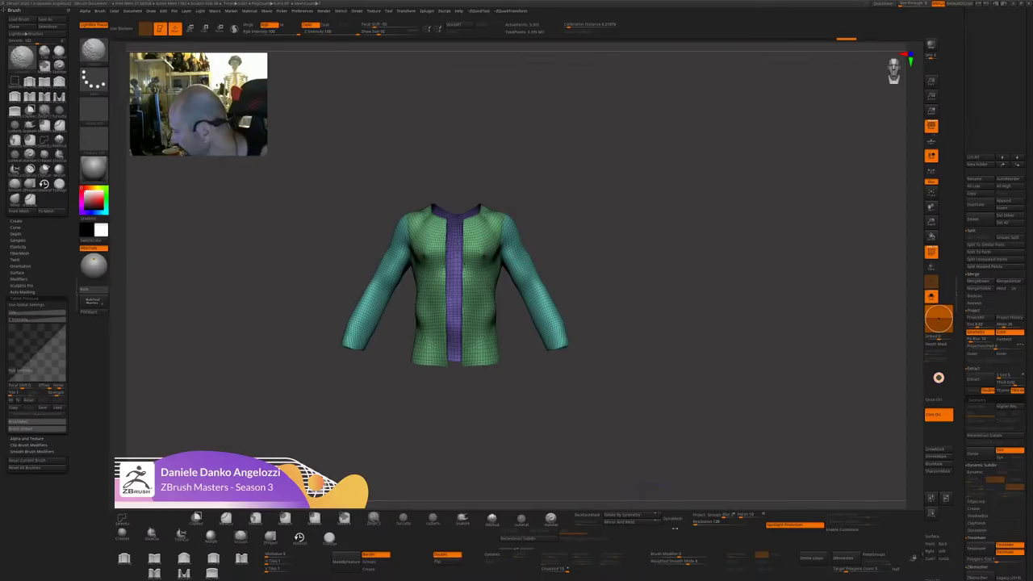
left_click_drag(571, 359, 583, 371, "alt")
left_click_drag(687, 407, 697, 389, "alt")
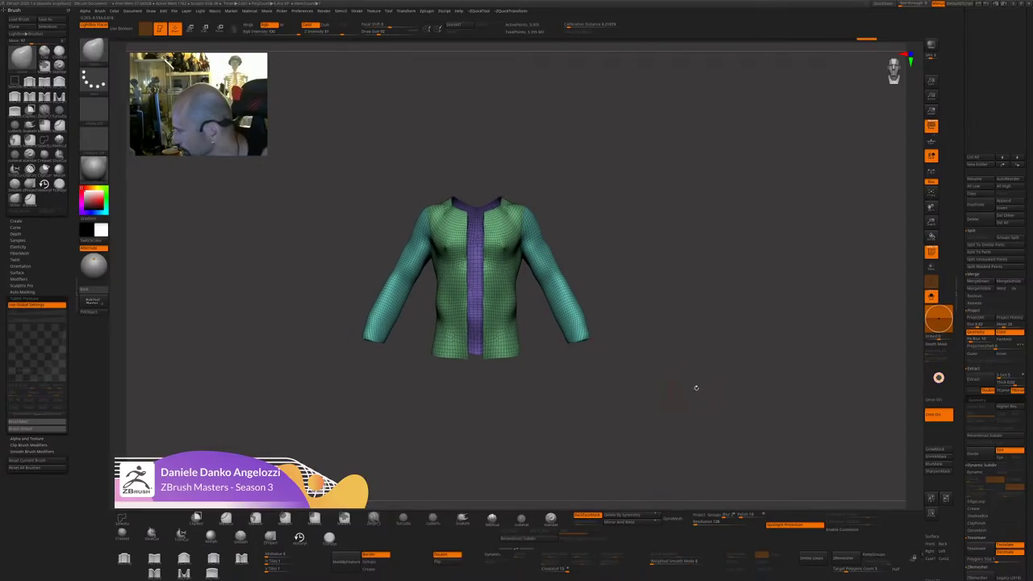
Isolate the sleeves, slice off the uneven cuff edge, and delete it to leave straight sleeve ends.
left_click(385, 317, "ctrl+shift")
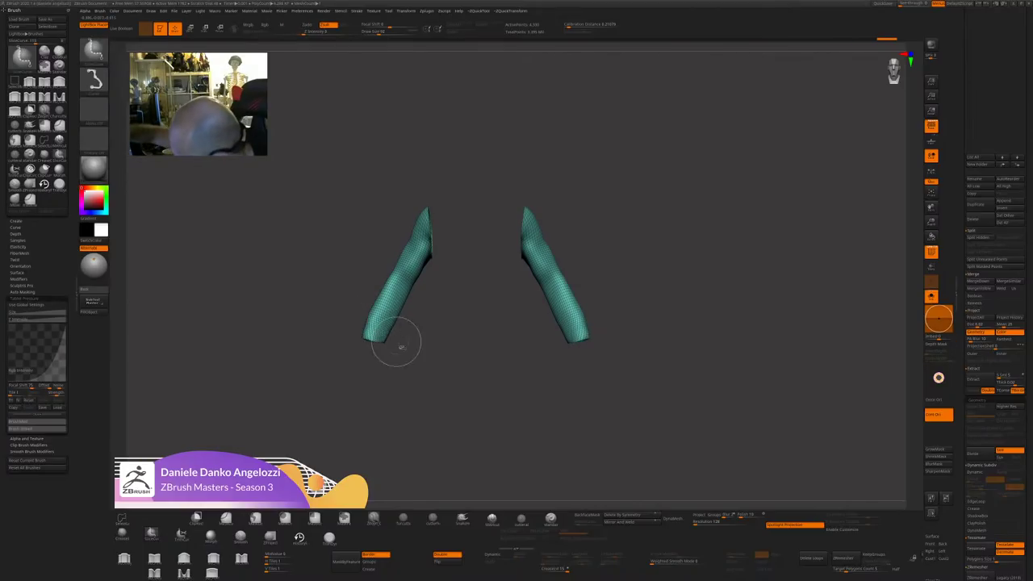
left_click_drag(408, 347, 353, 333, "ctrl+shift")
left_click(485, 355, "ctrl+shift")
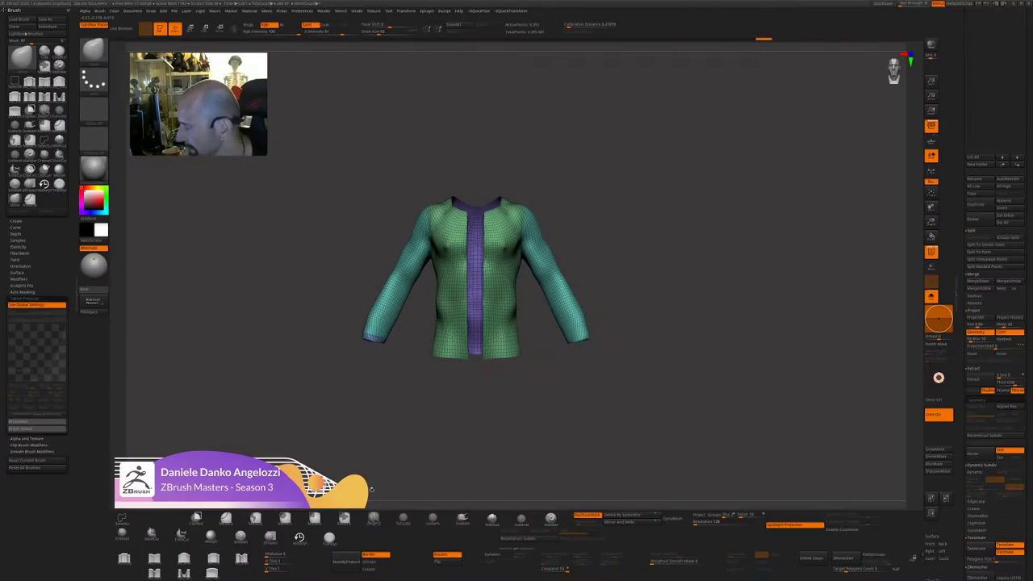
left_click(374, 338, "ctrl+shift")
left_click_drag(372, 381, 396, 395, "ctrl+shift")
key("space")
left_click(757, 337)
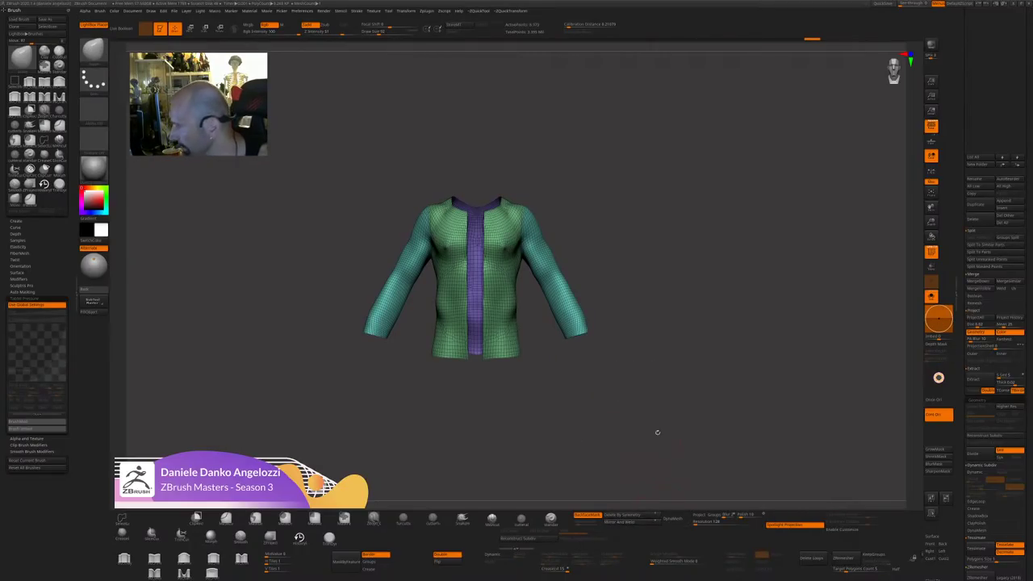
Pull the jacket's back panel down from the hem into a long rounded tail with the Move brush.
left_click_drag(657, 431, 662, 404)
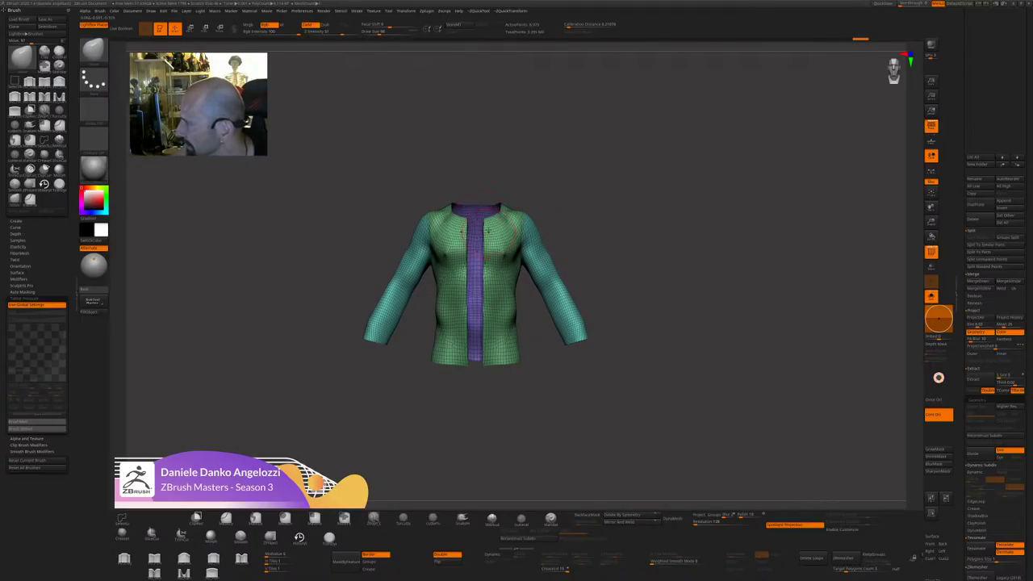
mouse_move(452, 371)
left_mouse_down()
mouse_move(523, 369)
mouse_move(517, 357)
mouse_move(468, 381)
mouse_move(508, 373)
mouse_move(551, 384)
mouse_move(510, 411)
mouse_move(511, 441)
mouse_move(540, 464)
mouse_move(566, 426)
left_mouse_up()
left_click_drag(565, 269, 536, 300)
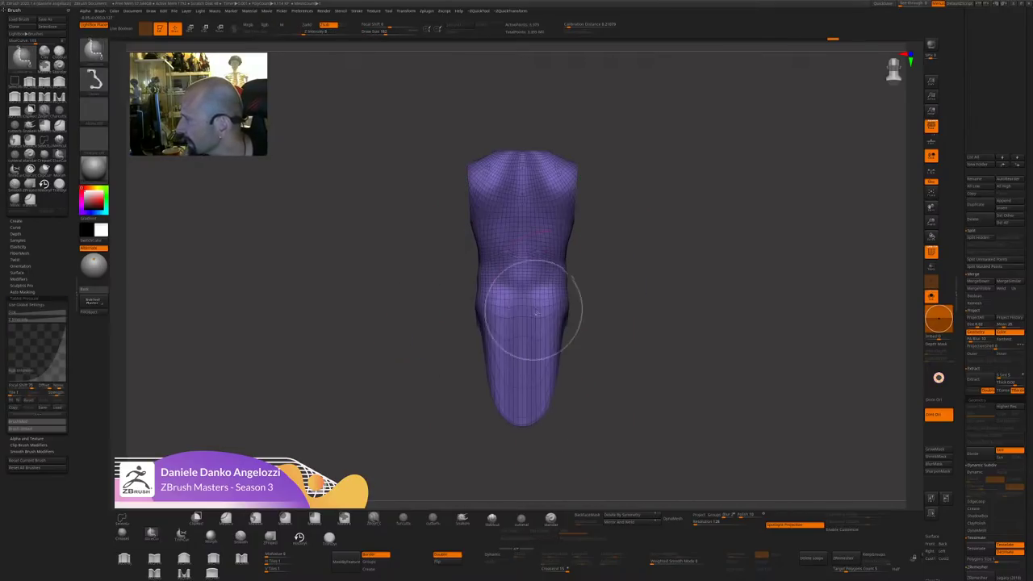
left_click(599, 382, "ctrl+shift")
mouse_move(600, 384)
left_mouse_down()
mouse_move(603, 341)
mouse_move(551, 340)
left_mouse_up()
key("bracketleft")
left_click_drag(679, 289, 674, 289)
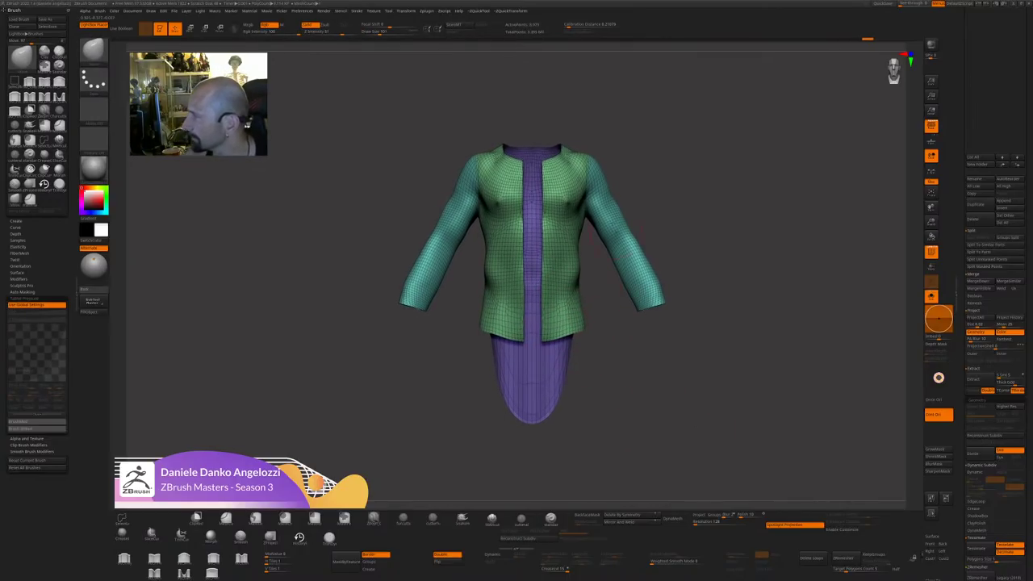
Refine the jacket's neckline, shoulders and tail profile from the front, top, back and side with the Move brush.
left_click_drag(506, 155, 512, 151)
left_click_drag(502, 154, 510, 160)
key("s")
left_click_drag(620, 129, 624, 232)
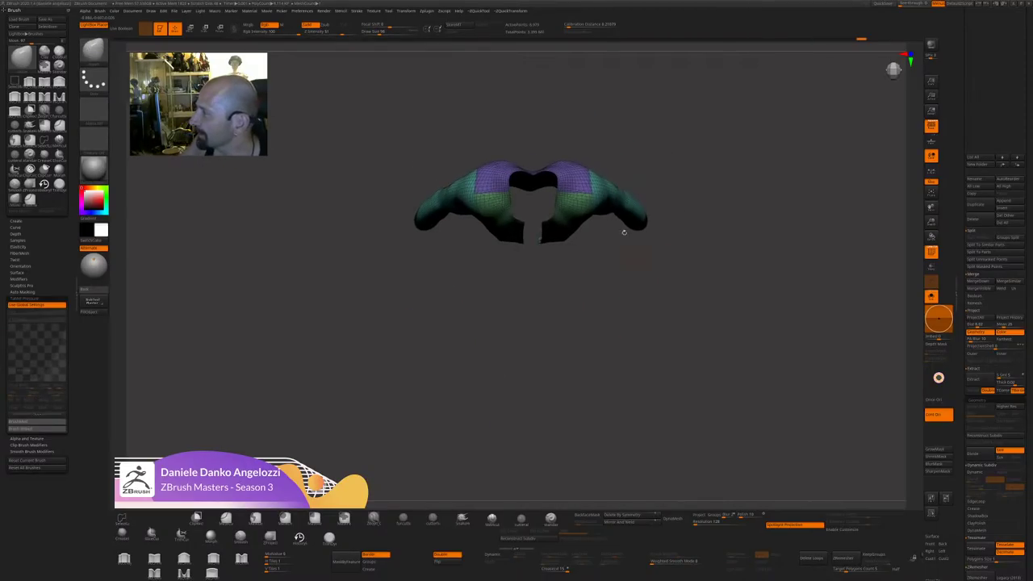
mouse_move(534, 171)
left_mouse_down()
mouse_move(619, 88)
mouse_move(664, 104)
mouse_move(673, 166)
mouse_move(657, 194)
mouse_move(620, 187)
mouse_move(651, 197)
left_mouse_up()
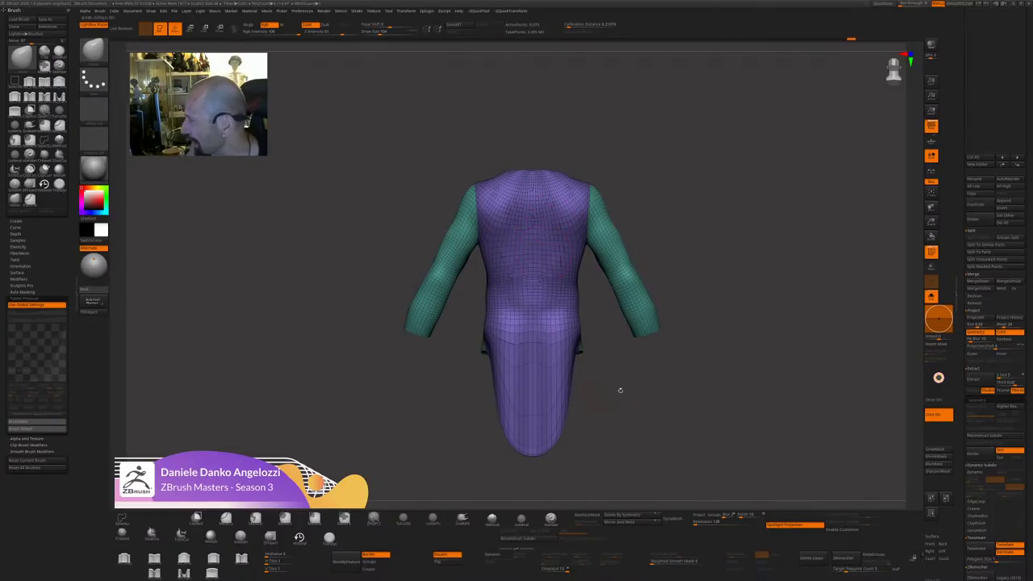
left_click_drag(596, 460, 619, 456, "shift")
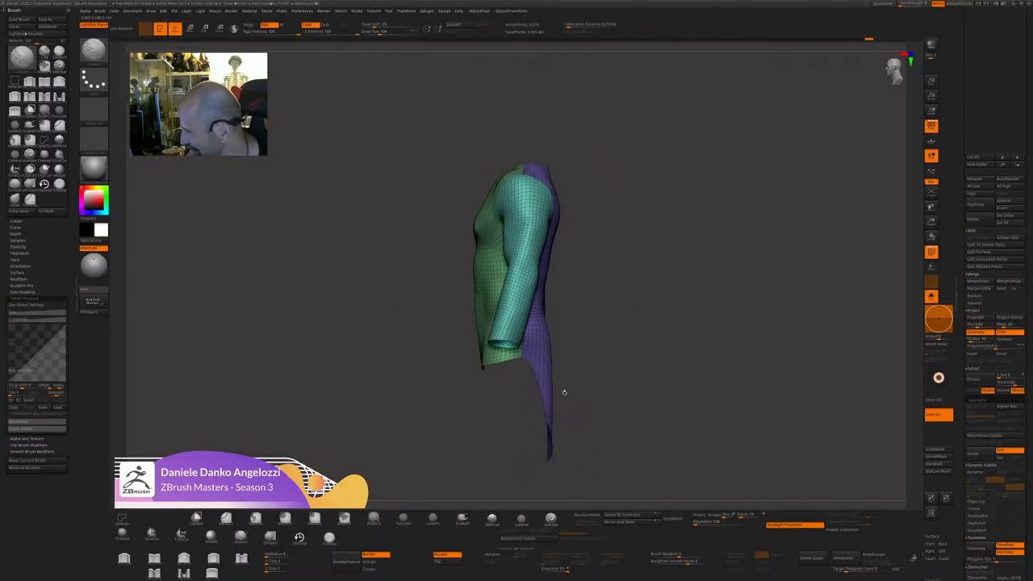
key("s")
mouse_move(565, 392)
left_mouse_down("shift")
mouse_move(542, 391)
mouse_move(544, 429)
left_mouse_up("shift")
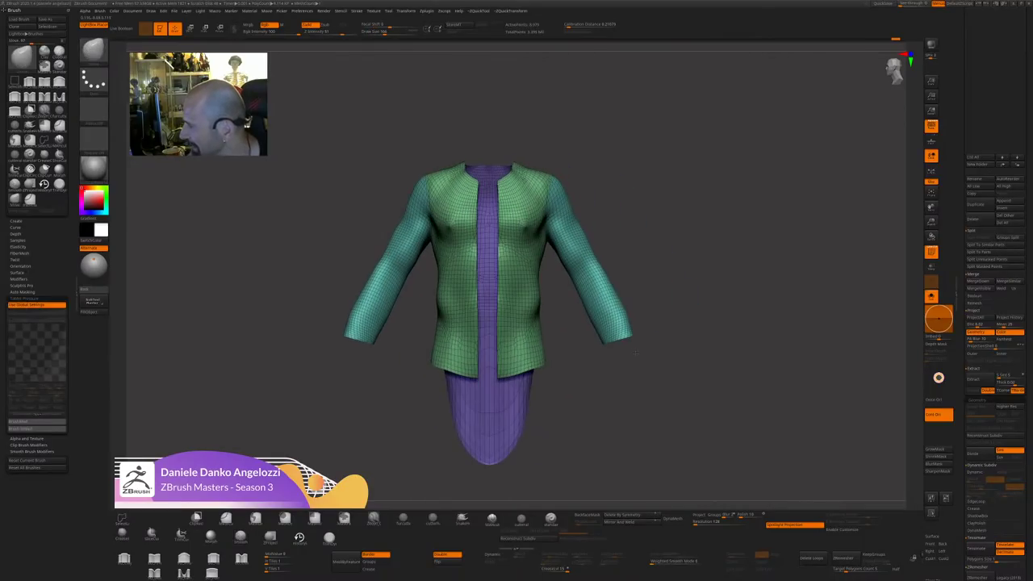
Smooth the chest, side and shoulder areas of the jacket's green front panels.
left_click_drag(536, 290, 532, 334, "shift")
left_click_drag(591, 393, 557, 393)
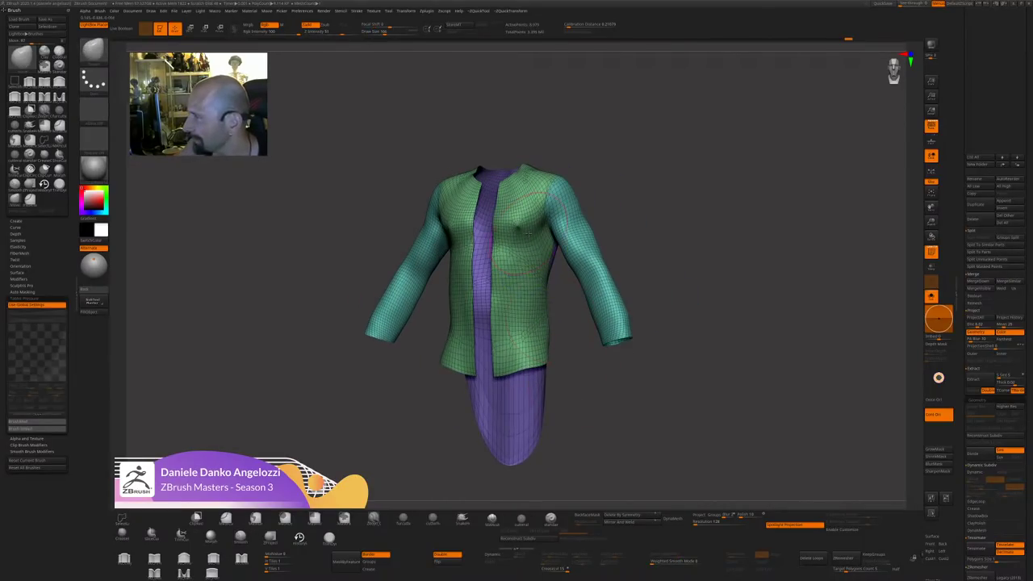
left_click_drag(569, 211, 516, 214, "shift")
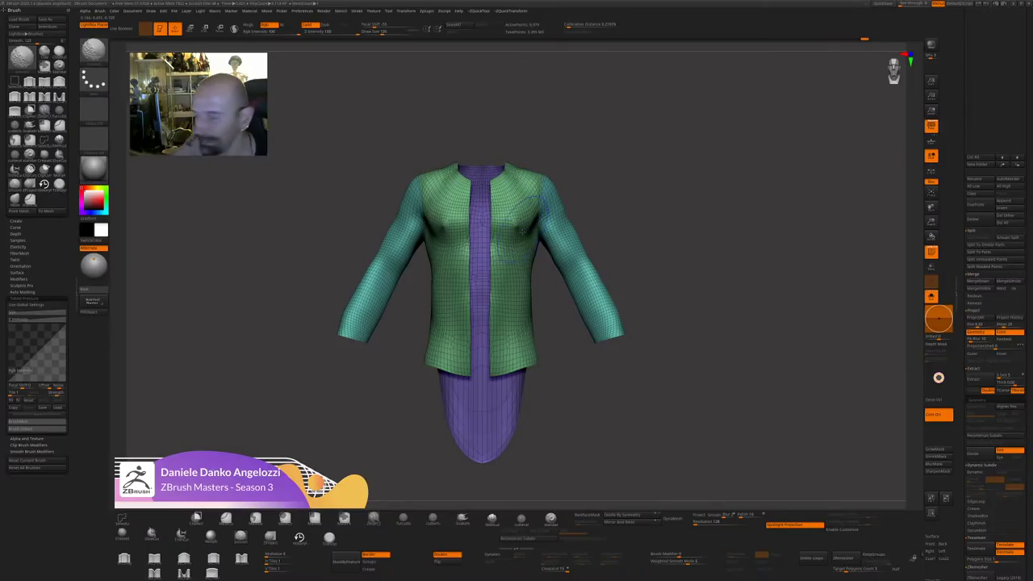
left_click_drag(646, 258, 550, 260, "shift")
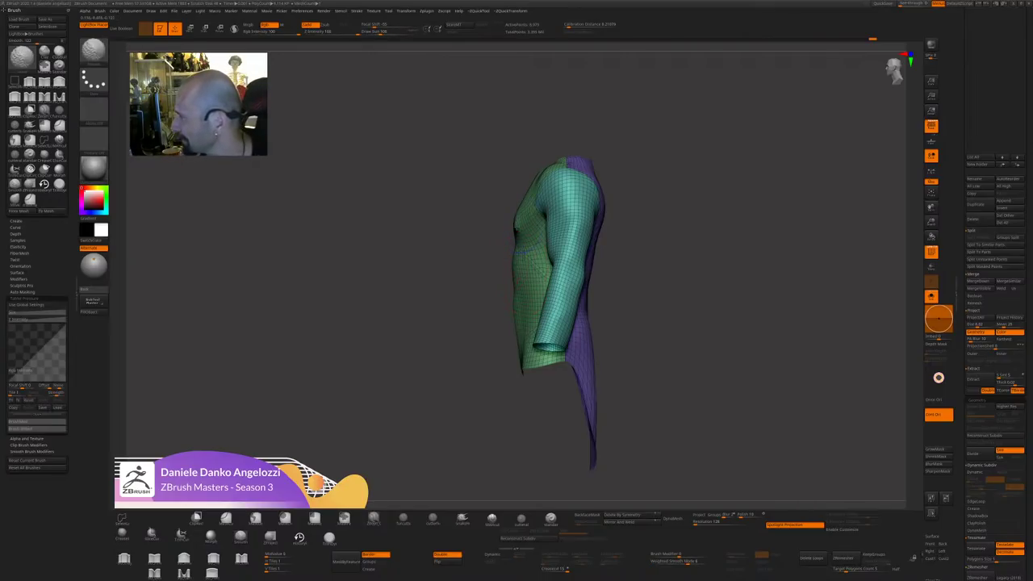
left_click_drag(522, 279, 541, 222, "shift")
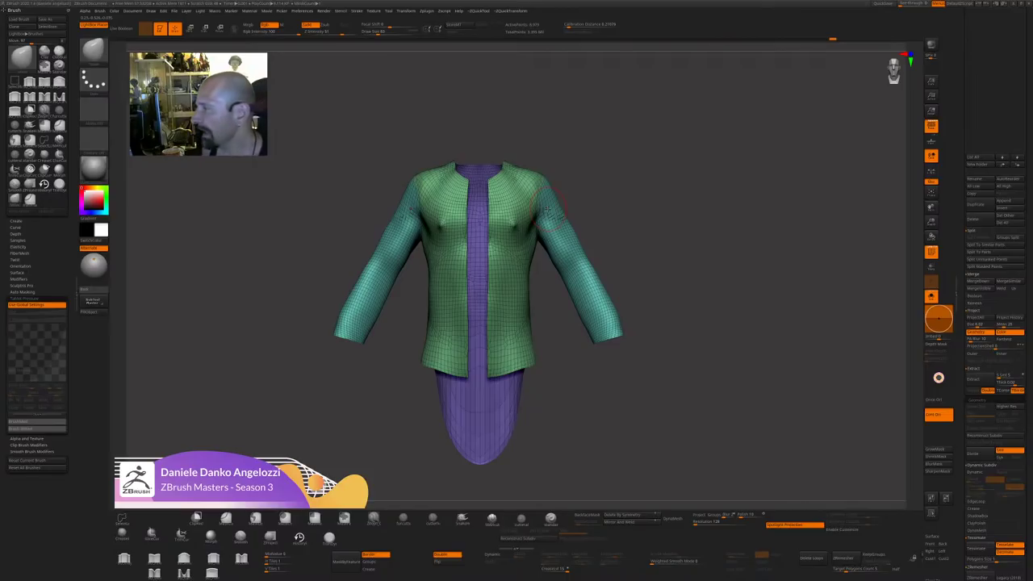
Smooth the rounded tail and the lower back of the jacket with a larger brush.
key("s")
key("s")
key("shift")
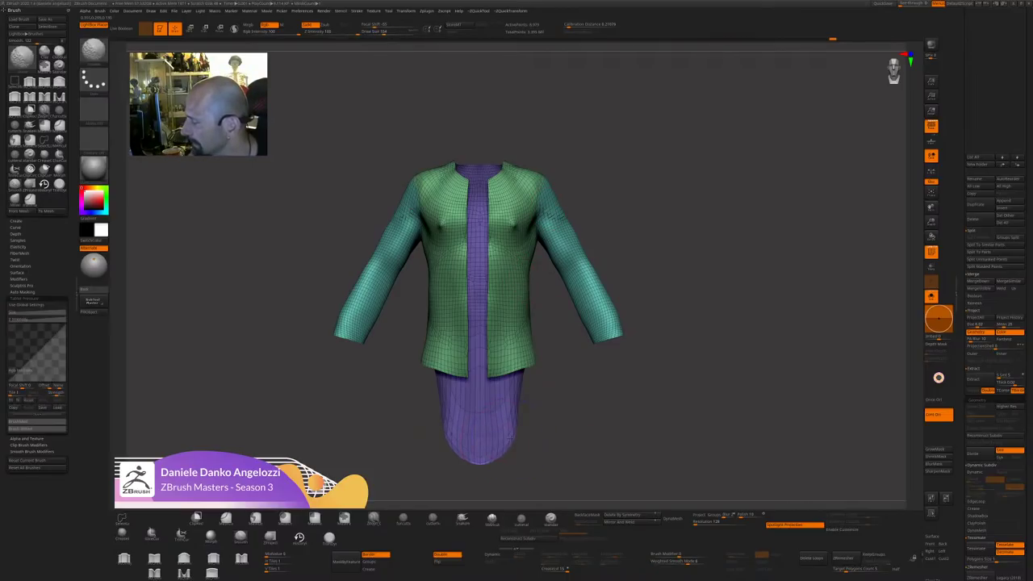
mouse_move(483, 475)
left_mouse_down()
mouse_move(597, 464)
mouse_move(522, 415)
left_mouse_up()
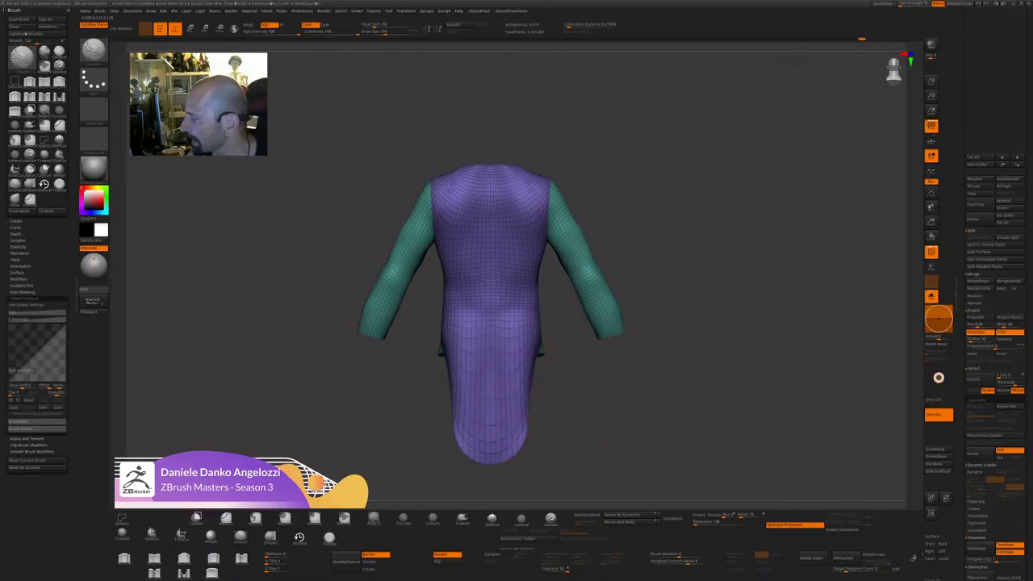
left_click_drag(601, 416, 542, 412)
left_click_drag(553, 349, 547, 342)
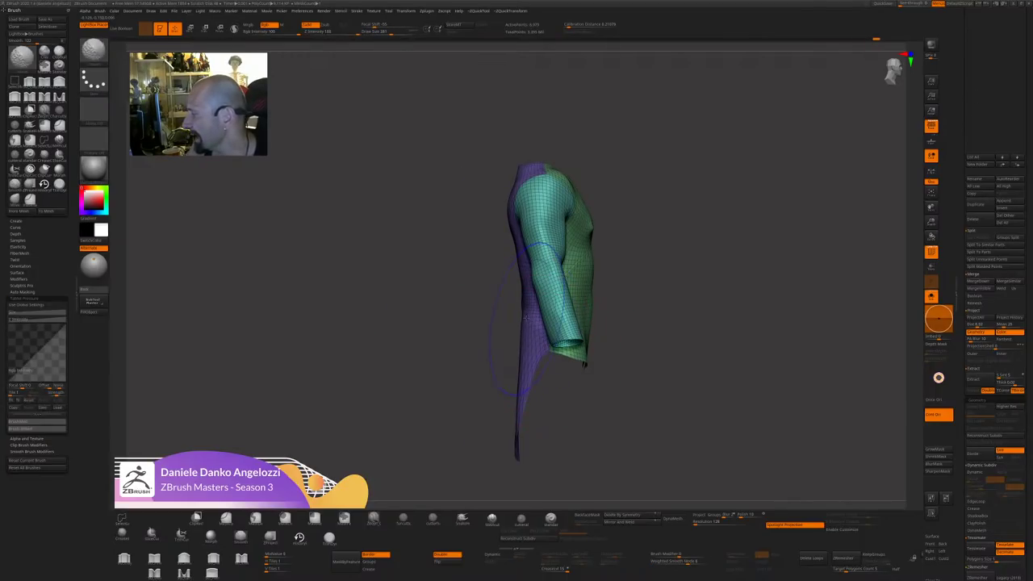
key("shift")
left_click_drag(526, 306, 521, 306)
key("shift")
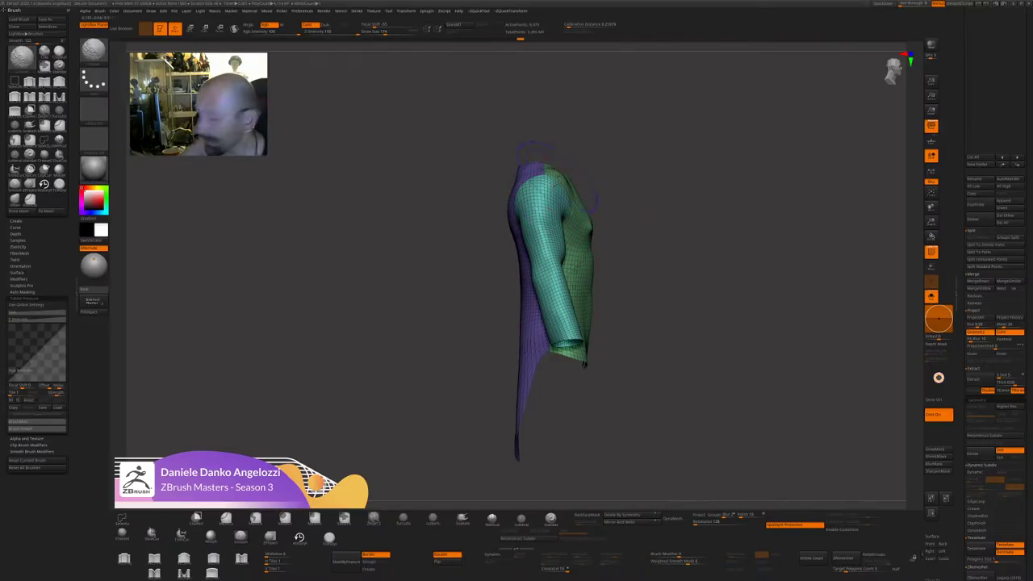
Reshape the top of the jacket's shoulder with the Move brush, working from a raised side view.
right_click_drag(557, 185, 620, 191)
left_click_drag(653, 152, 676, 212)
key("s")
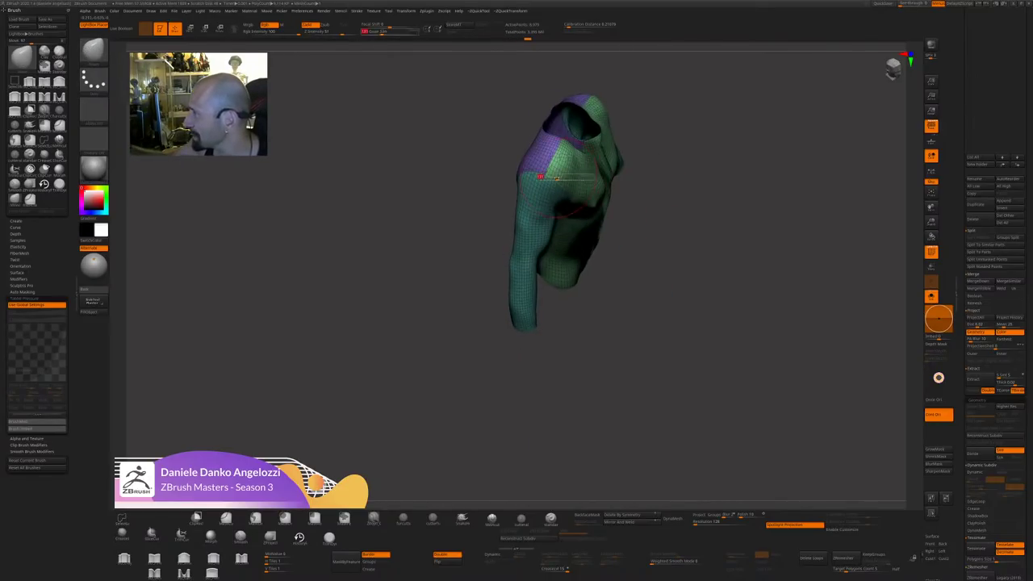
left_click_drag(560, 176, 553, 170)
left_click_drag(676, 206, 638, 145)
right_click_drag(676, 188, 553, 289)
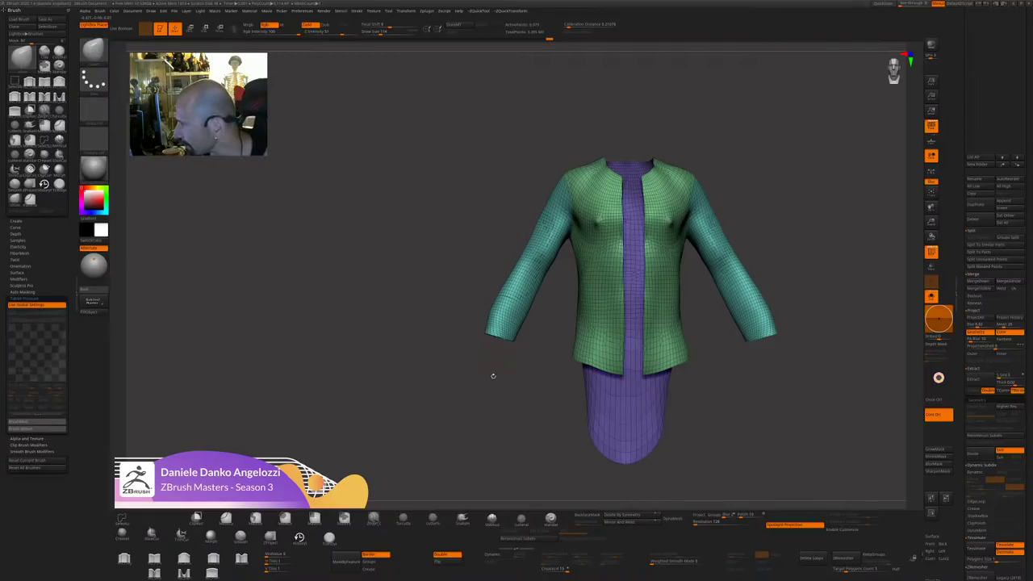
Adjust the lower inner corners of the green front panels with a smaller Move brush.
right_click_drag(493, 375, 560, 431)
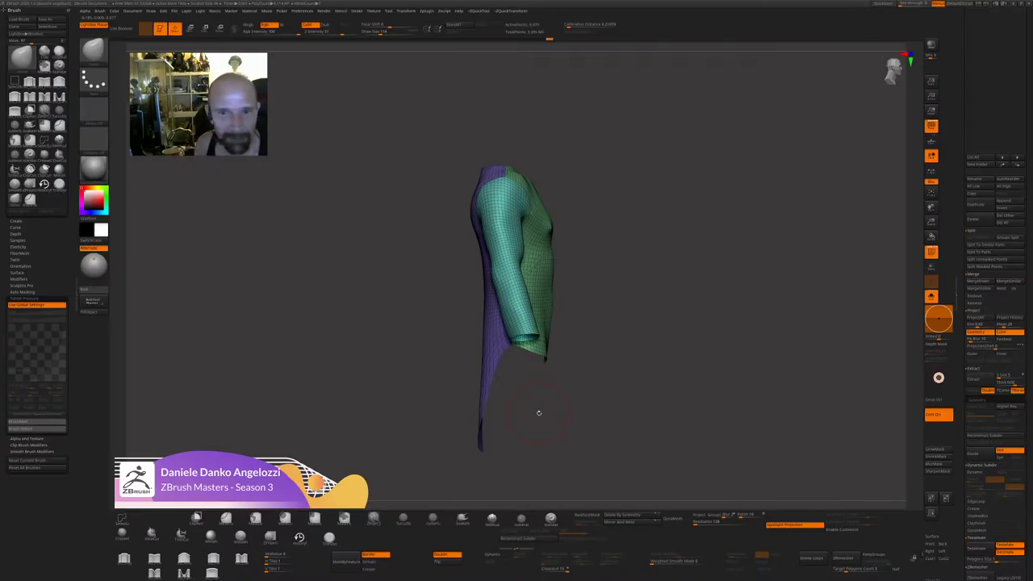
mouse_move(538, 413)
left_mouse_down()
mouse_move(605, 376)
mouse_move(591, 375)
left_mouse_up()
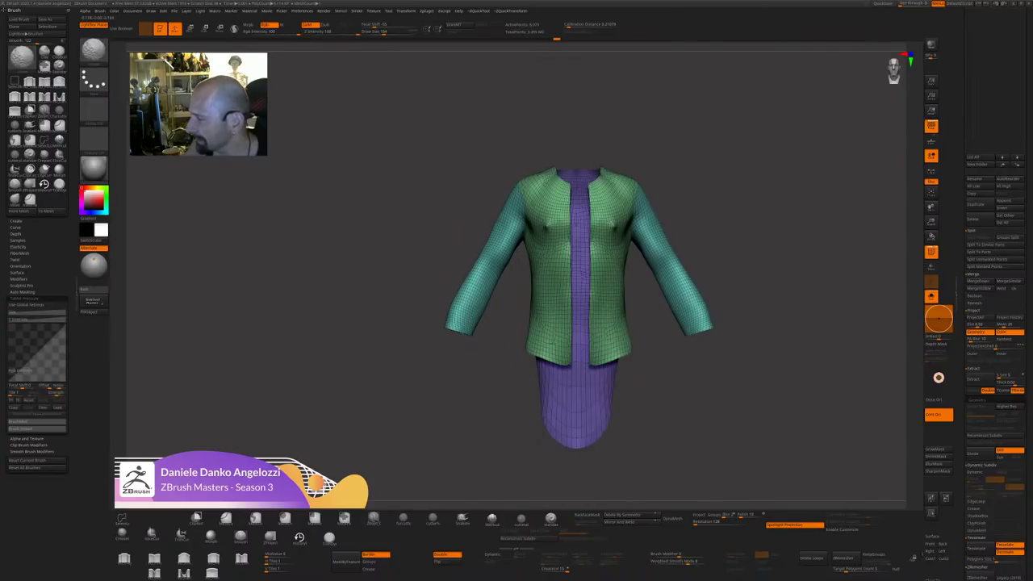
key("bracketleft")
right_click_drag(564, 368, 618, 393, "ctrl")
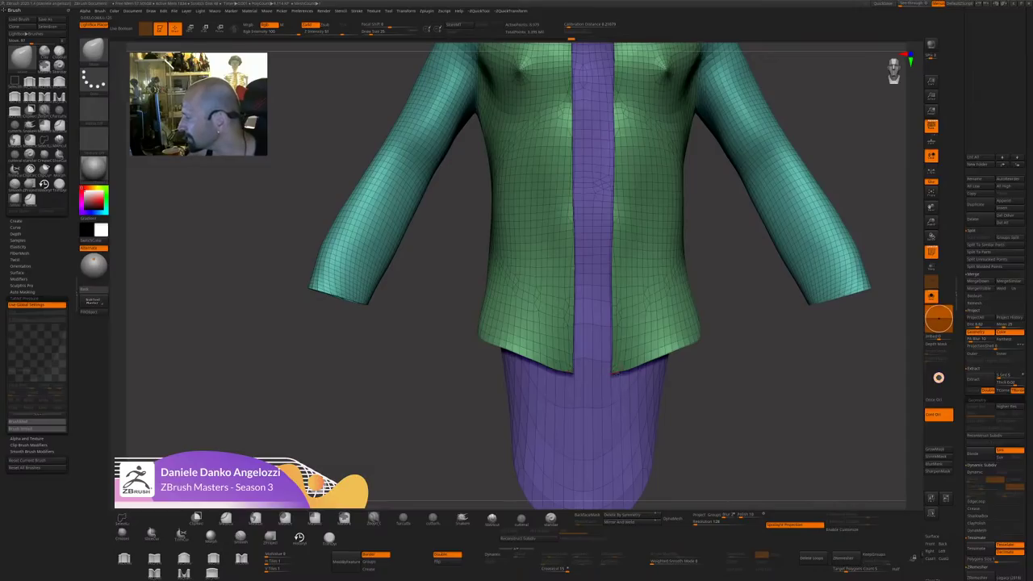
scroll(709, 411, "down", 3)
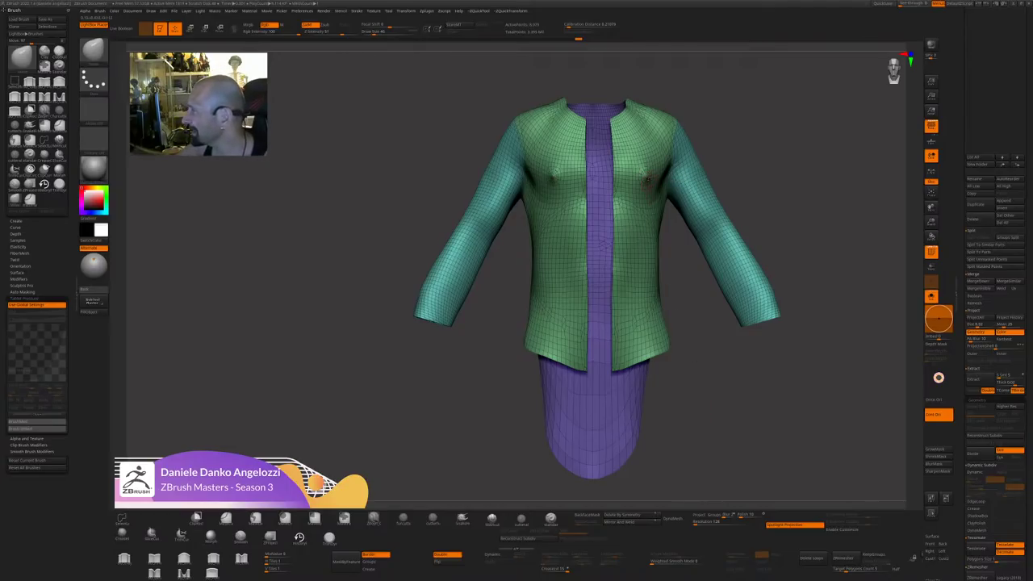
Switch to the Clay brush and turn on Keep Groups for ZRemesher.
key("b")
key("c")
key("l")
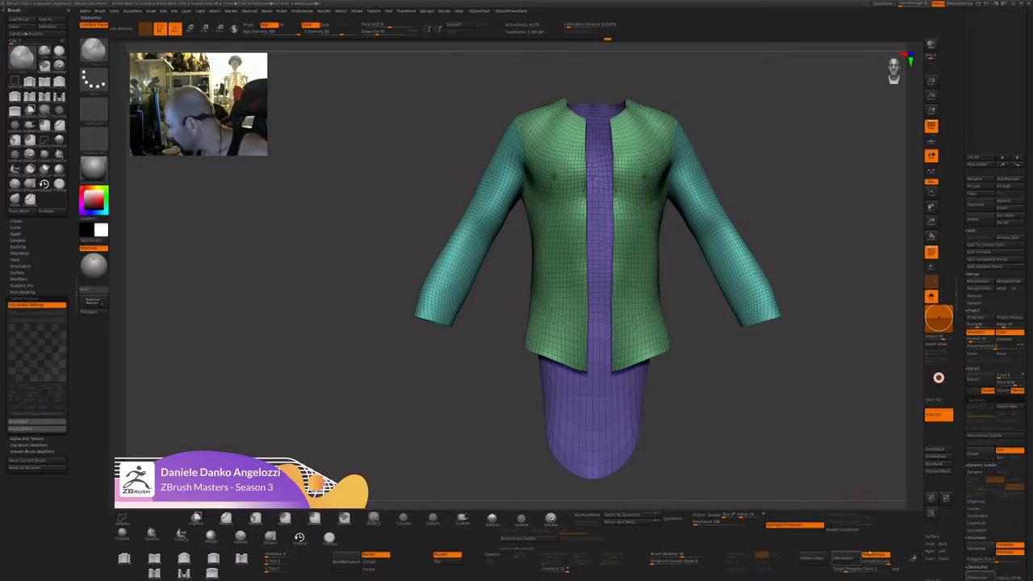
left_click_drag(710, 339, 606, 331)
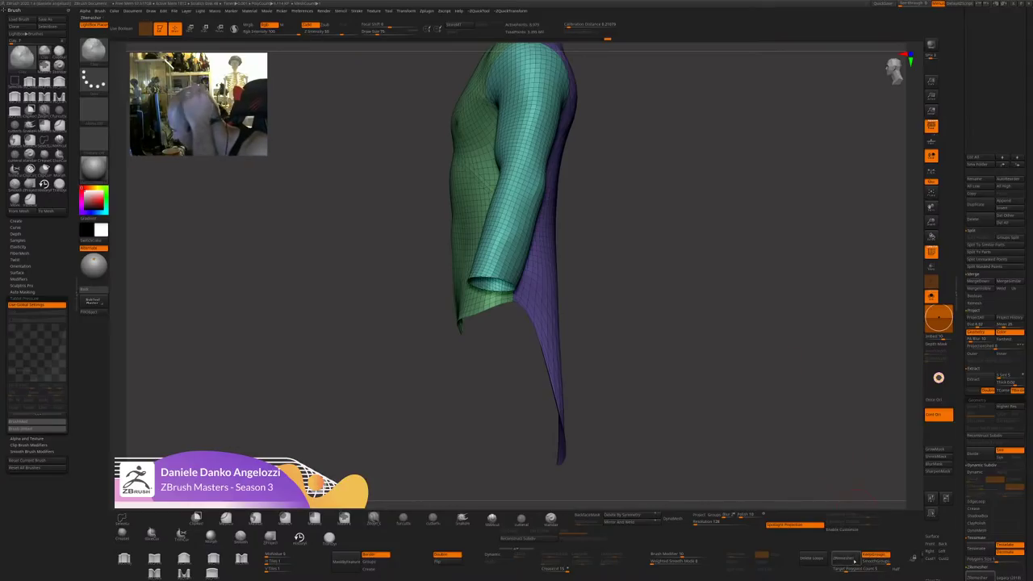
ZRemesh the jacket, undo it, and remesh with the target polygon count lowered to about 1.18.
left_click(843, 558)
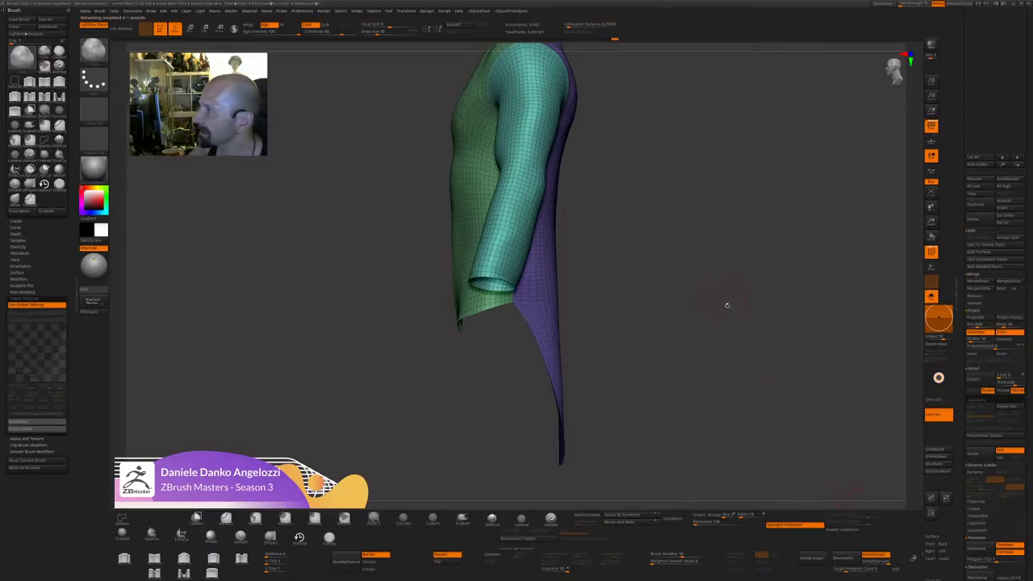
left_click_drag(746, 381, 806, 438)
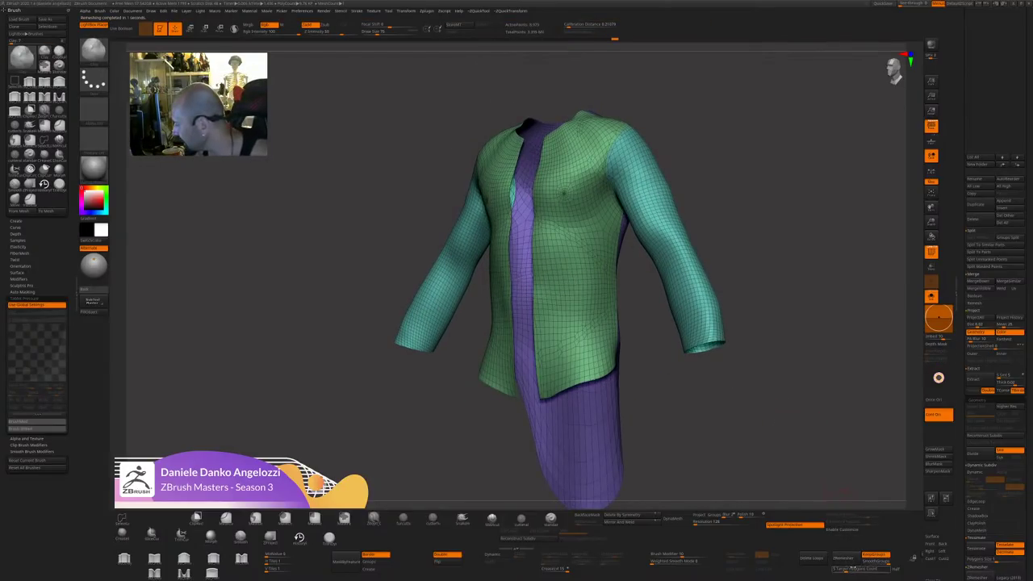
left_click_drag(841, 571, 839, 570)
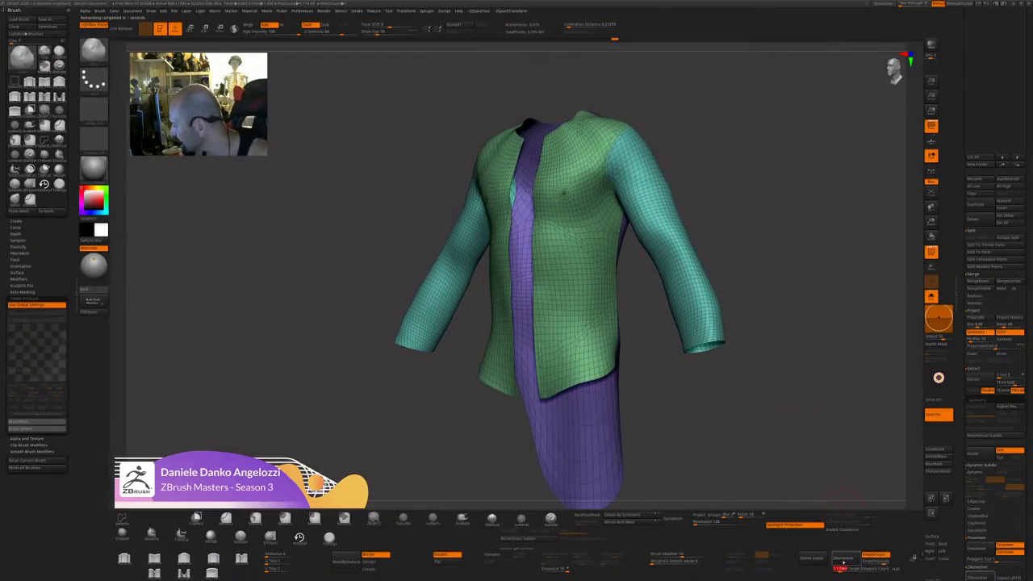
left_click(840, 557)
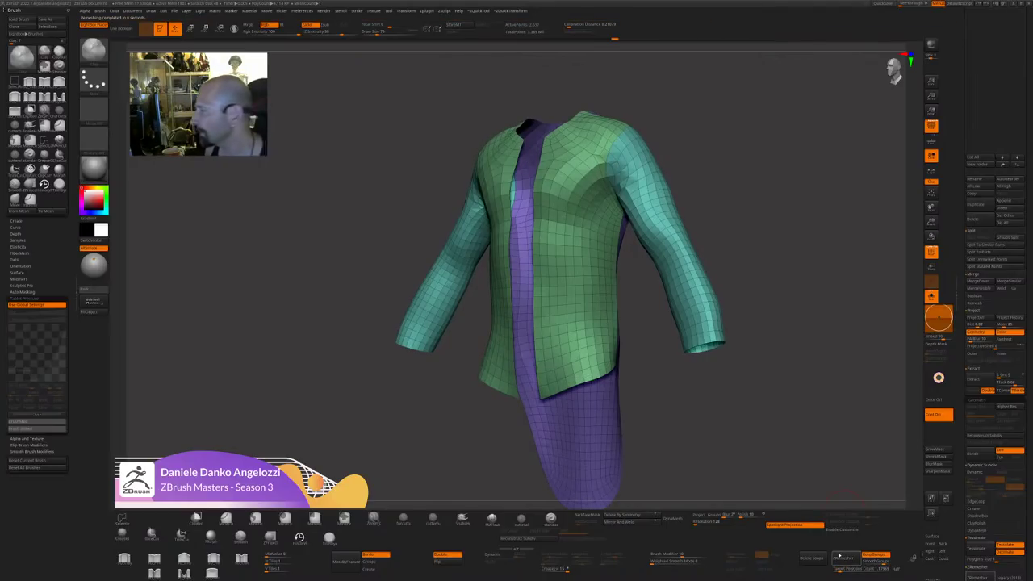
Move the side hem where the tail begins and reshape the chest profile in side view.
left_click_drag(775, 452, 666, 398)
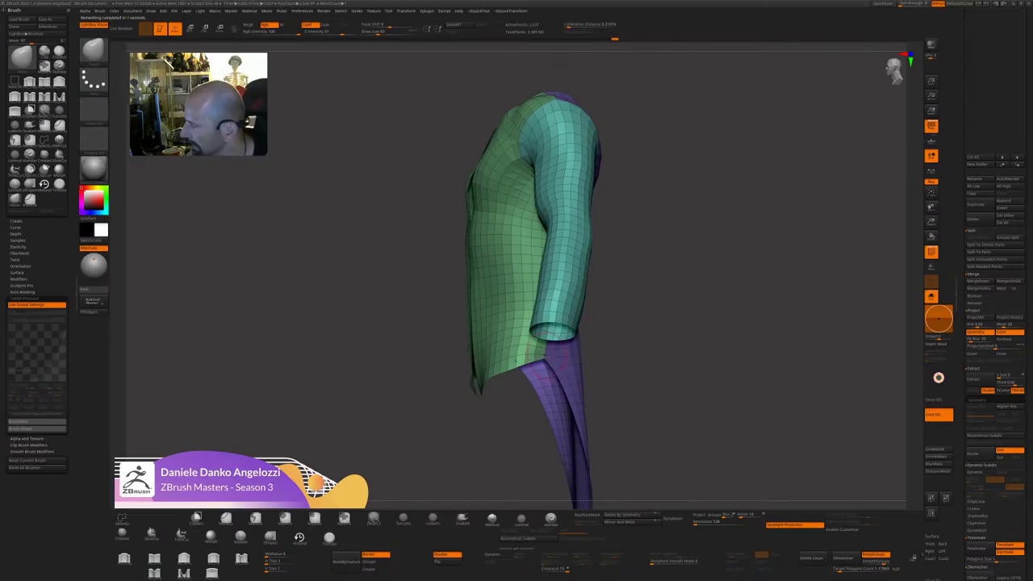
left_click_drag(546, 355, 552, 356)
left_click_drag(703, 355, 655, 355)
right_click_drag(654, 355, 649, 290, "ctrl")
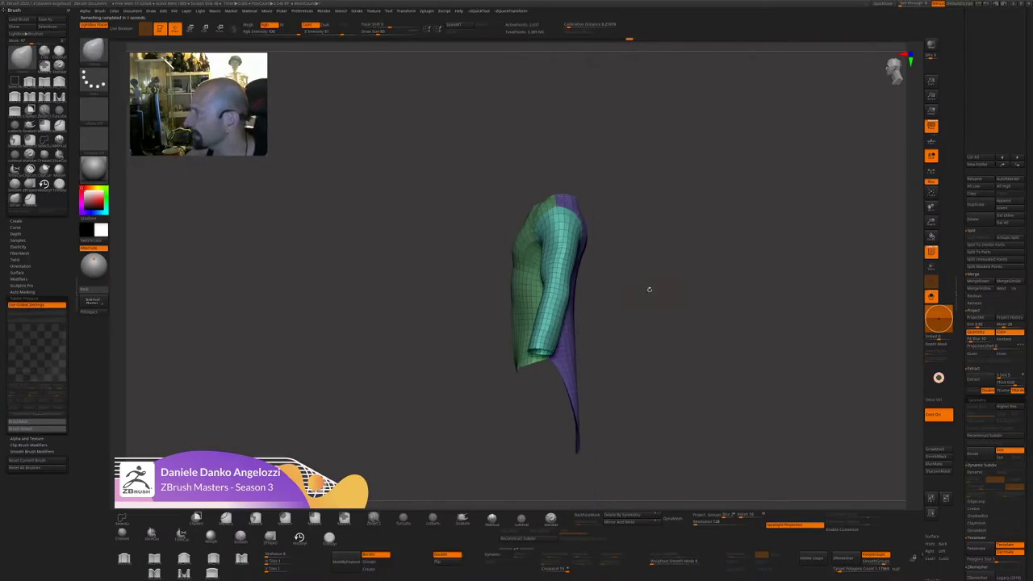
key("s")
left_click_drag(536, 229, 536, 243)
Smooth the chest of the remeshed front panels and move in the sides near the armpits.
left_click_drag(630, 259, 686, 259, "shift")
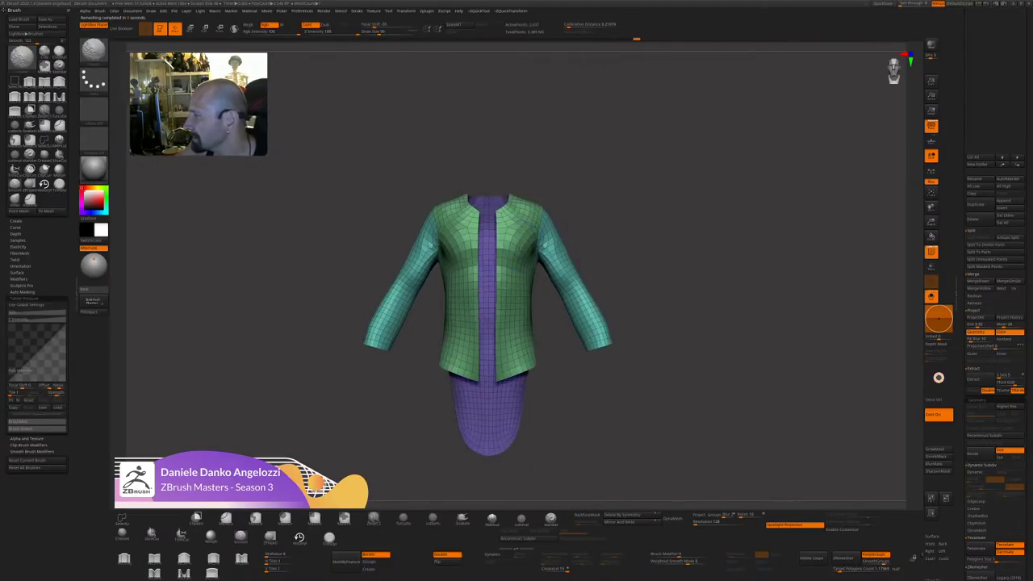
left_click_drag(512, 231, 512, 247, "shift")
right_click_drag(523, 210, 557, 244, "alt")
left_click_drag(531, 248, 524, 249)
right_click_drag(600, 245, 643, 222, "alt")
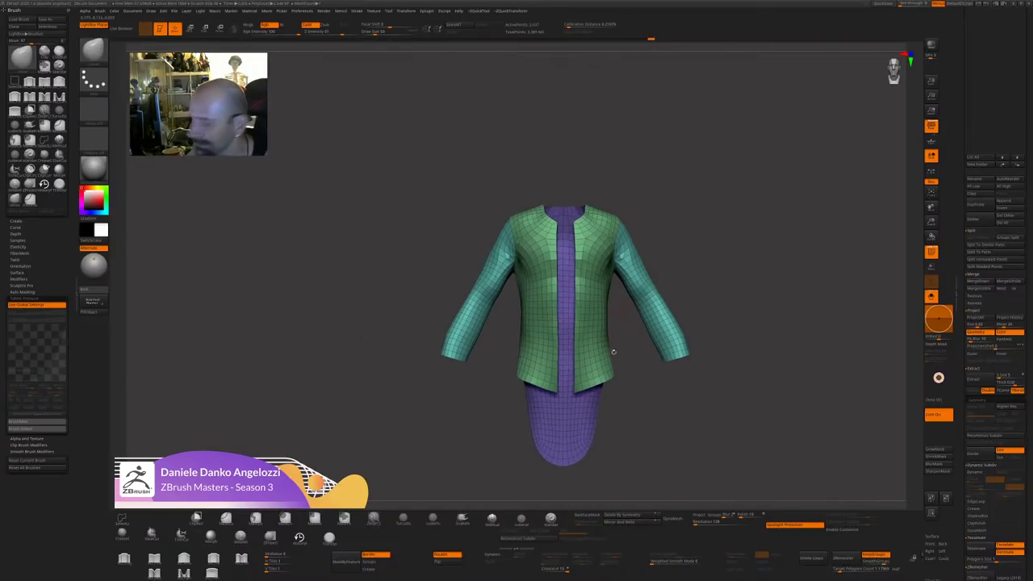
Smooth the upper back of the remeshed jacket around the shoulder blades.
right_click_drag(703, 420, 645, 423)
left_click_drag(644, 423, 658, 323, "shift")
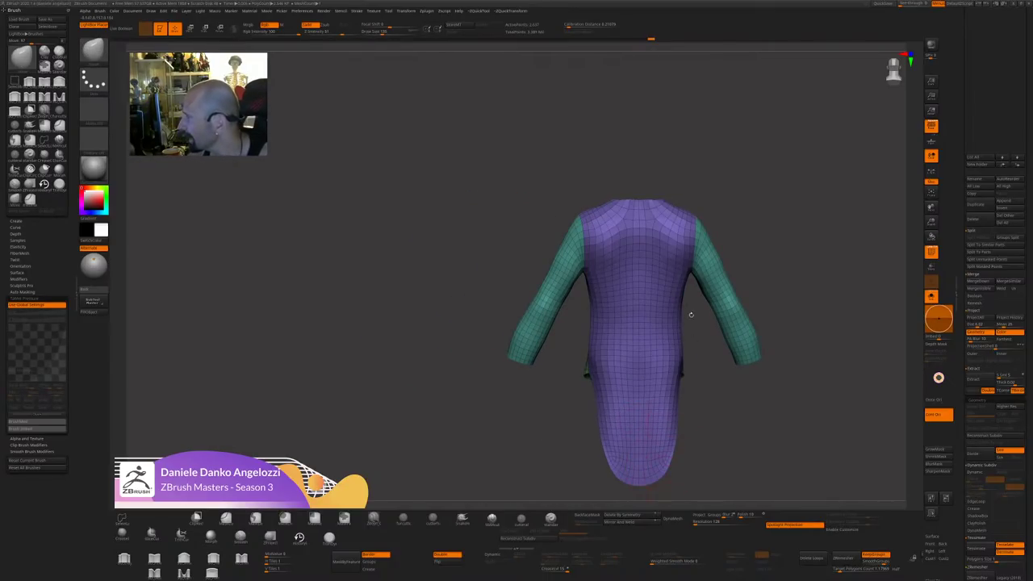
left_click_drag(682, 239, 676, 244, "shift")
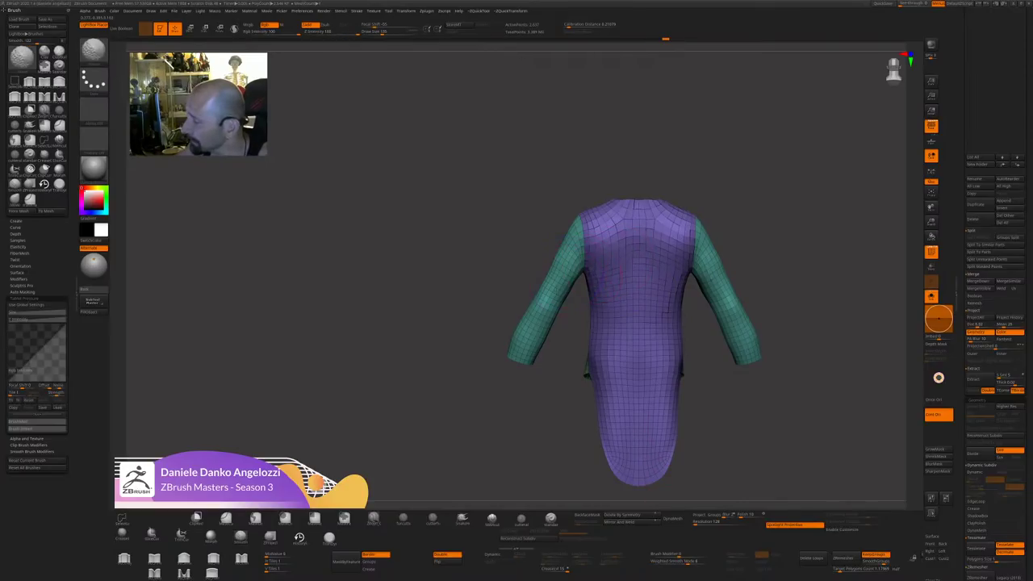
Smooth the armpit transition on the jacket's front and pull the upper sleeve edge inward with the Move brush.
left_click_drag(727, 404, 542, 403, "shift")
left_click_drag(478, 252, 473, 256, "shift")
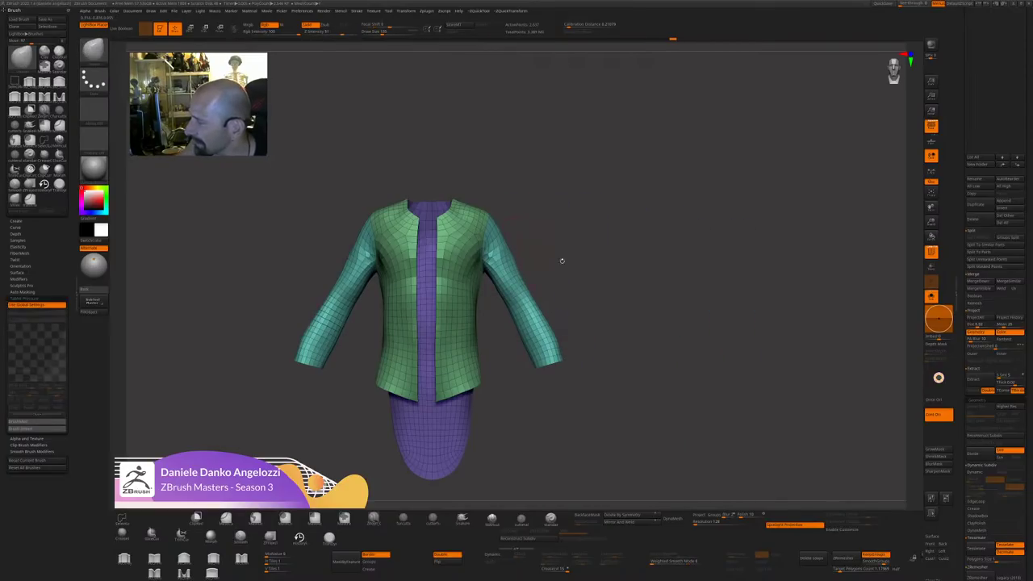
right_click_drag(561, 261, 624, 292, "alt")
left_click_drag(530, 279, 508, 293)
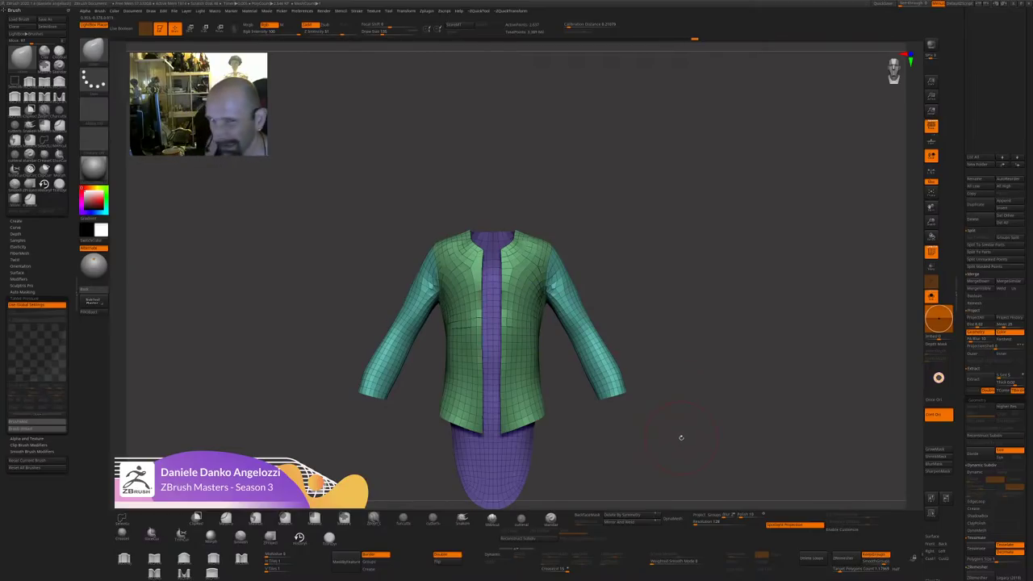
Smooth the upper sleeves and straighten the outer edges of the forearms with the Move brush.
mouse_move(752, 370)
left_mouse_down()
mouse_move(720, 362)
mouse_move(696, 372)
left_mouse_up()
left_click_drag(553, 338, 557, 345)
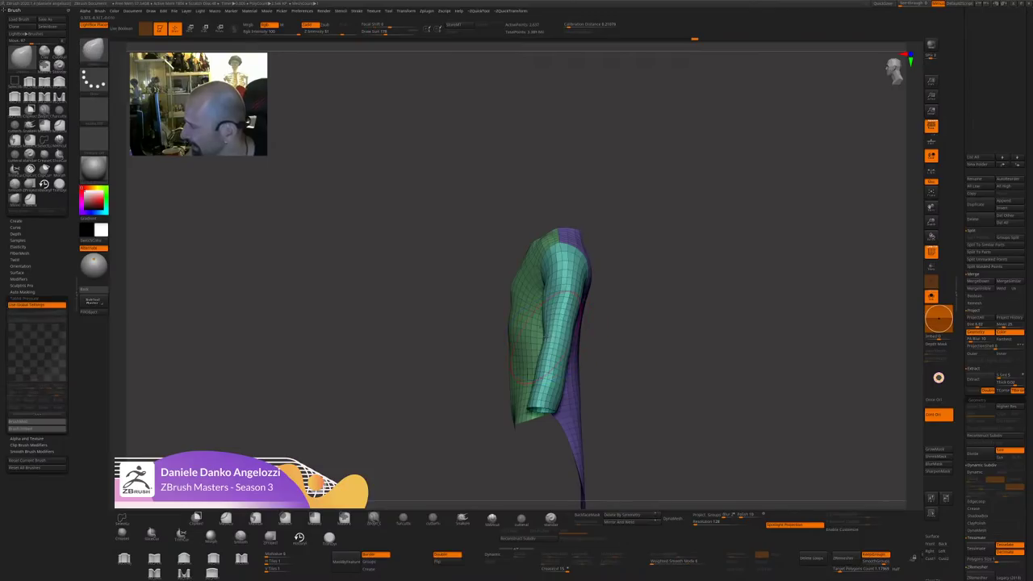
left_click_drag(617, 284, 661, 280, "shift")
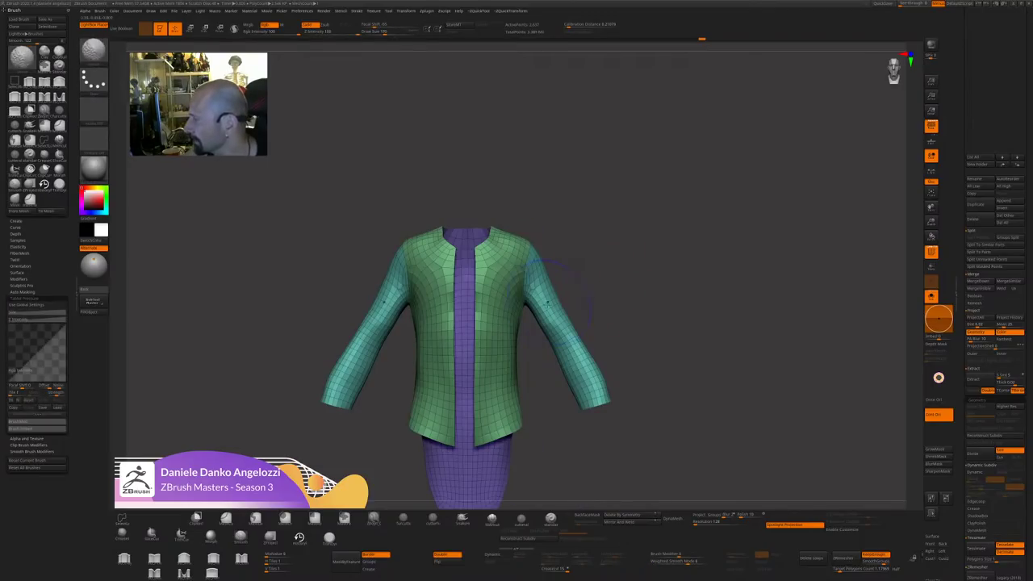
left_click_drag(626, 382, 646, 374)
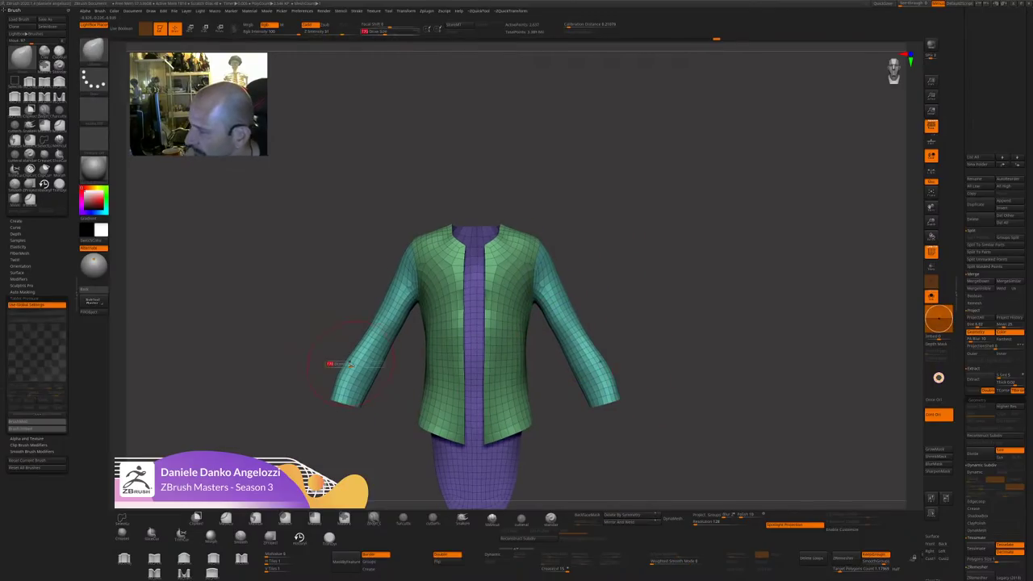
mouse_move(335, 364)
left_mouse_down("shift")
mouse_move(346, 375)
mouse_move(353, 365)
left_mouse_up("shift")
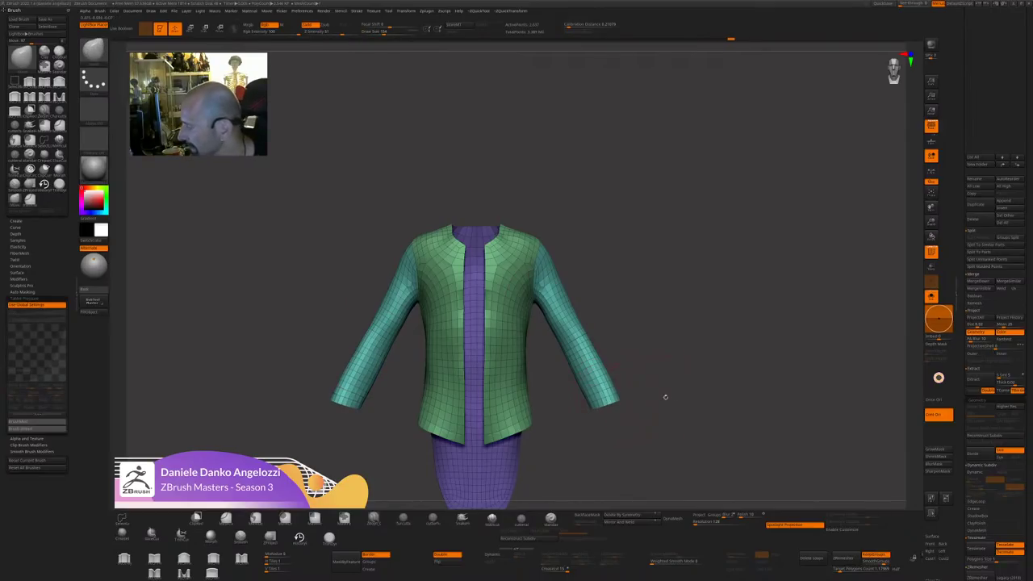
left_click_drag(664, 396, 696, 373)
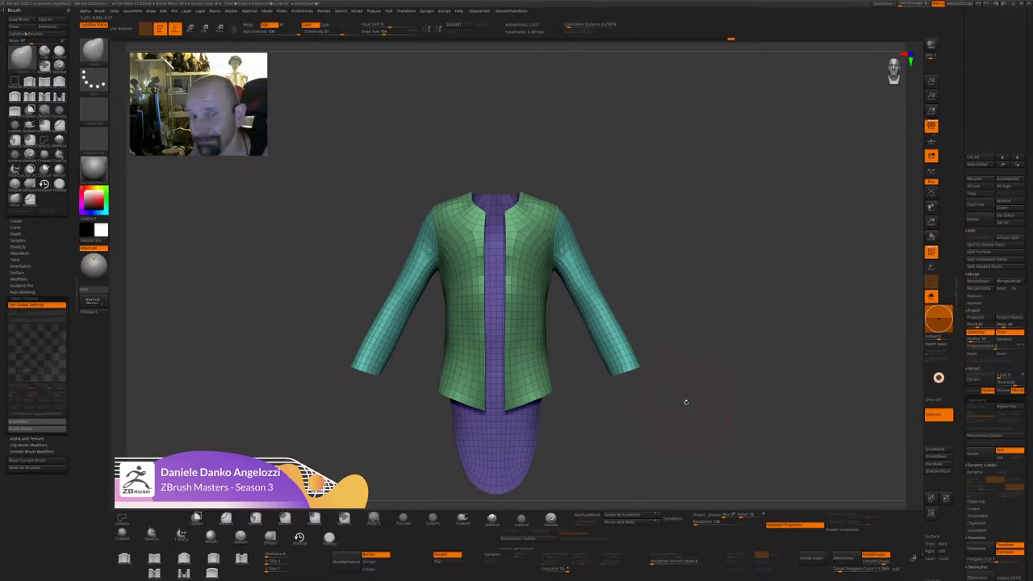
left_click_drag(717, 332, 721, 380)
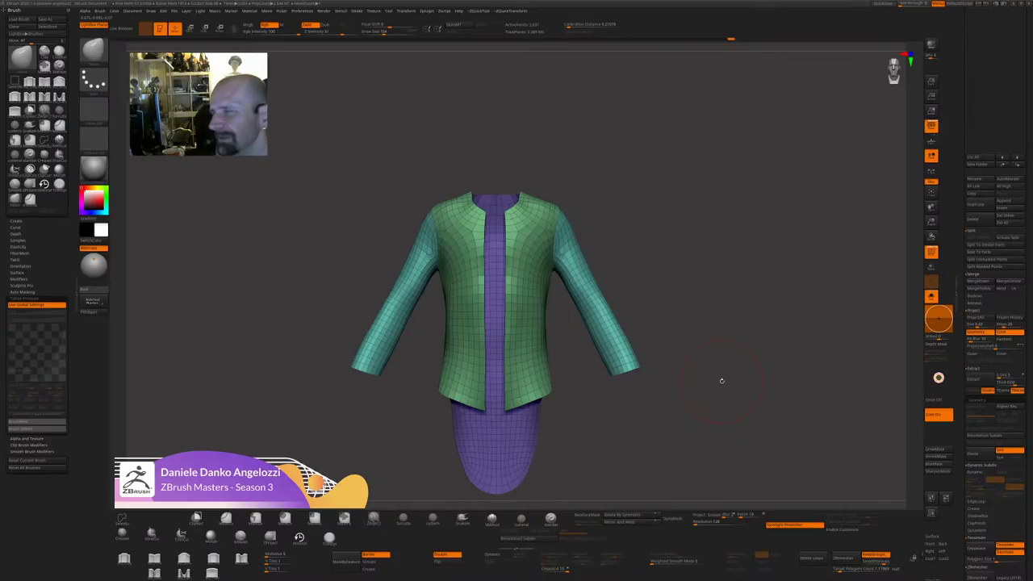
left_click_drag(609, 231, 632, 315)
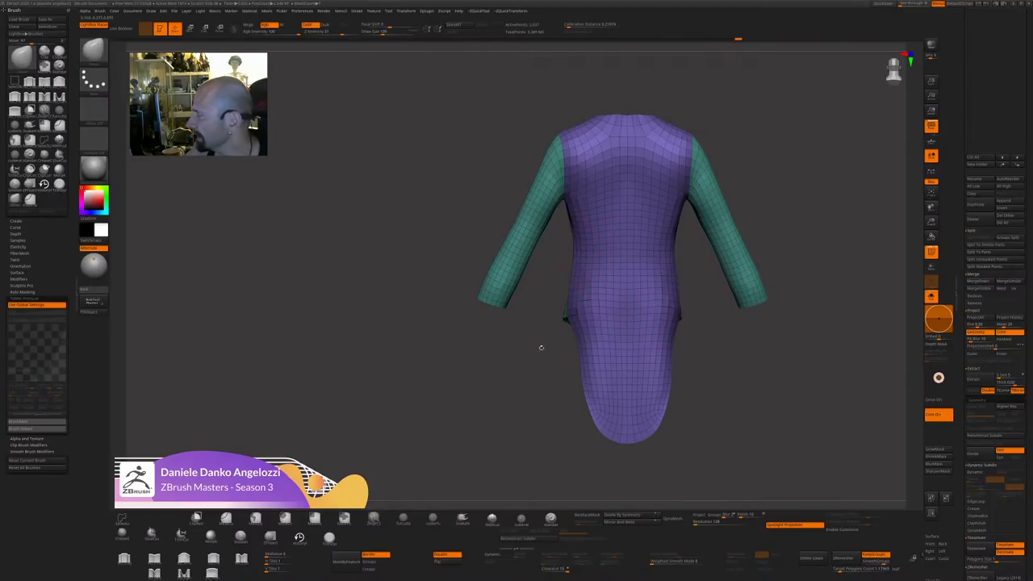
Shift the shoulder seams slightly inward with the Move brush, working from a top view of the jacket.
left_click_drag(540, 346, 736, 391)
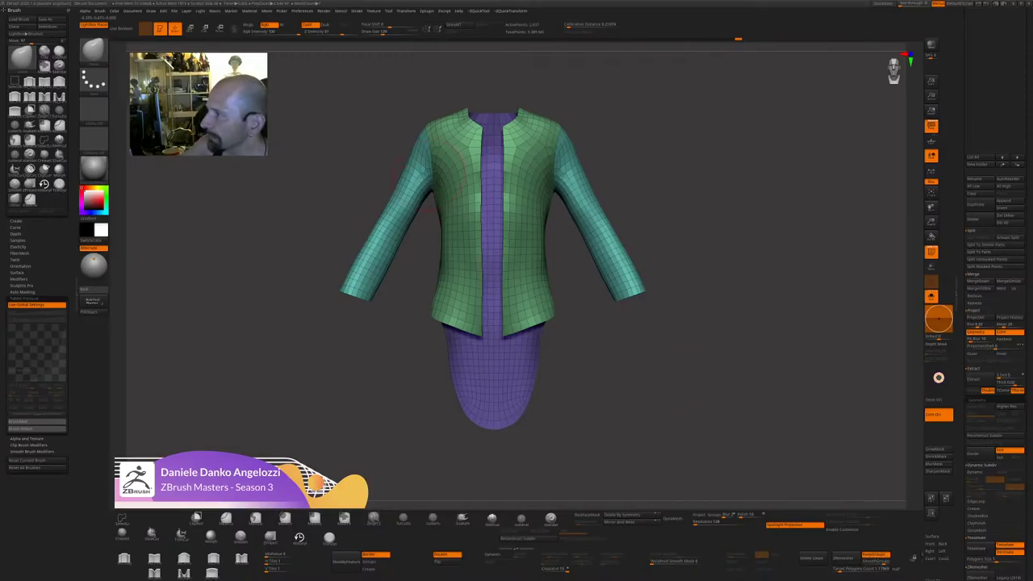
left_click_drag(628, 399, 629, 423, "shift")
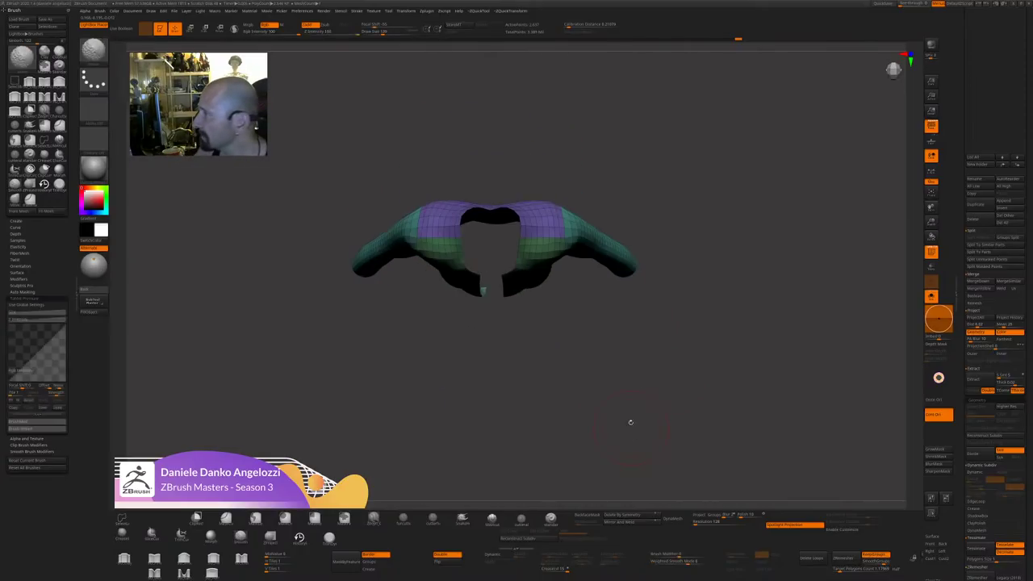
key("s")
left_click_drag(569, 241, 558, 240)
Refine the jacket's side and upper-back contours with small Move brush strokes.
left_click_drag(649, 395, 712, 308)
key("s")
left_click_drag(539, 277, 541, 277)
mouse_move(605, 340)
left_mouse_down()
mouse_move(594, 341)
mouse_move(702, 398)
left_mouse_up()
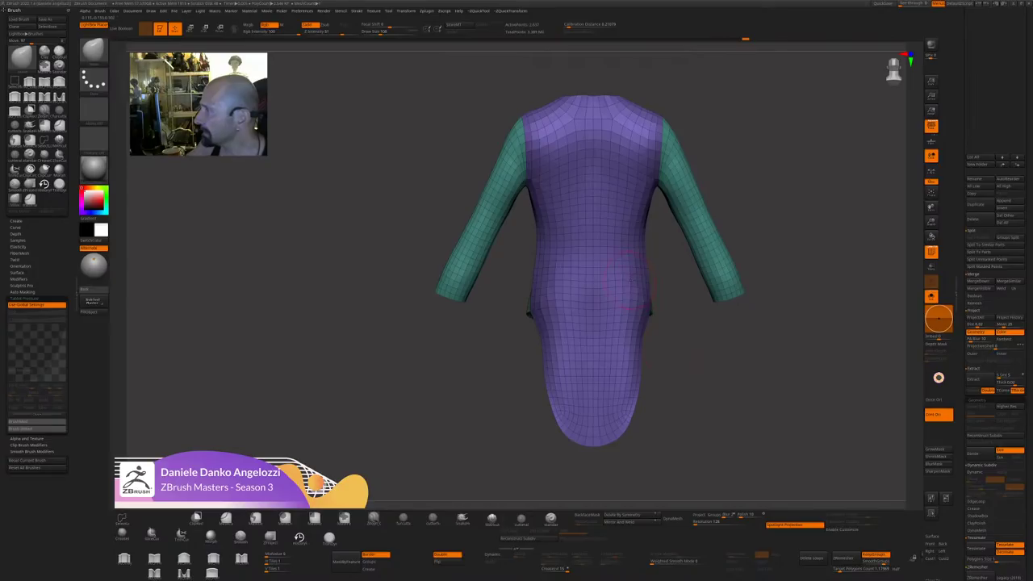
mouse_move(493, 315)
left_mouse_down()
mouse_move(675, 406)
mouse_move(711, 363)
mouse_move(558, 282)
mouse_move(539, 249)
mouse_move(566, 291)
left_mouse_up()
left_click_drag(519, 161, 524, 162)
key("s")
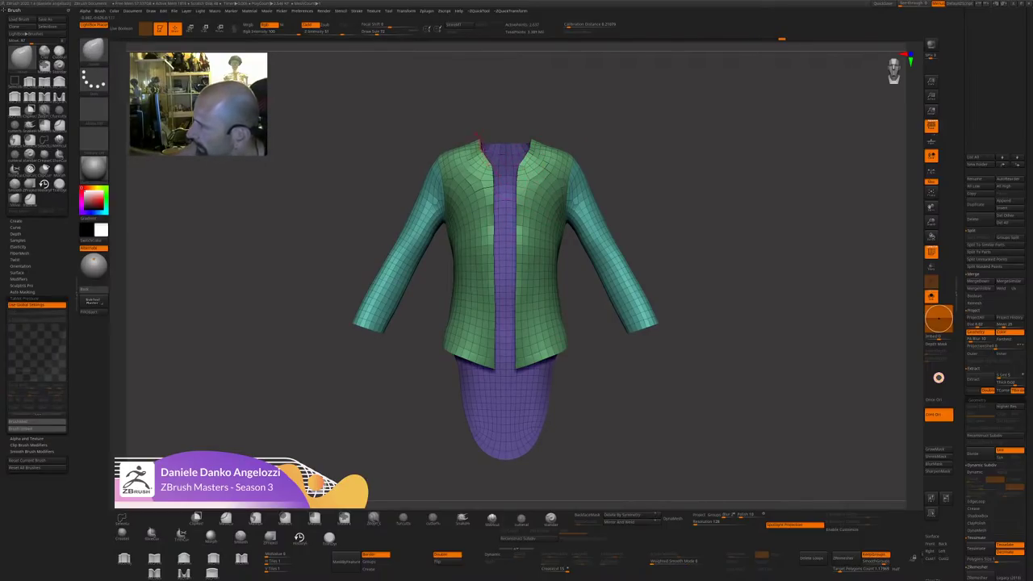
Try to reshape the front neckline edges with the Move brush at several brush sizes.
key("s")
left_click_drag(486, 143, 494, 168)
key("s")
left_click_drag(484, 154, 487, 168)
left_click_drag(680, 179, 701, 234, "alt")
key("s")
left_click_drag(547, 195, 548, 169)
left_click_drag(754, 202, 743, 214)
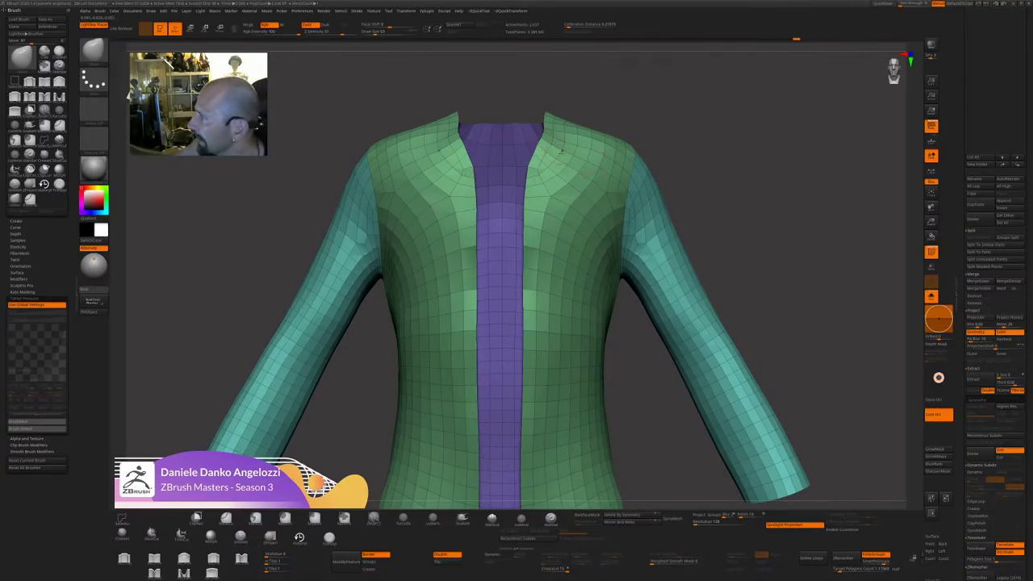
key("ctrl+z")
key("ctrl+z")
key("ctrl+z")
Pull the front neckline corners down and toward the centre opening with the Move brush.
mouse_move(533, 158)
left_mouse_down()
mouse_move(520, 155)
mouse_move(522, 172)
left_mouse_up()
left_click_drag(702, 267, 712, 202, "alt")
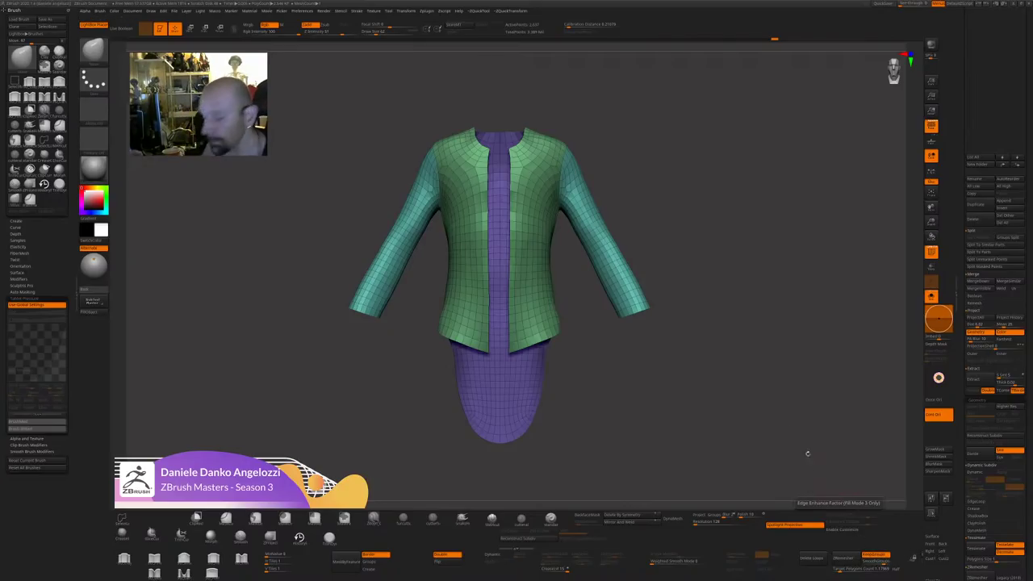
Try Polish By Groups on the whole jacket mesh.
key("ctrl+q")
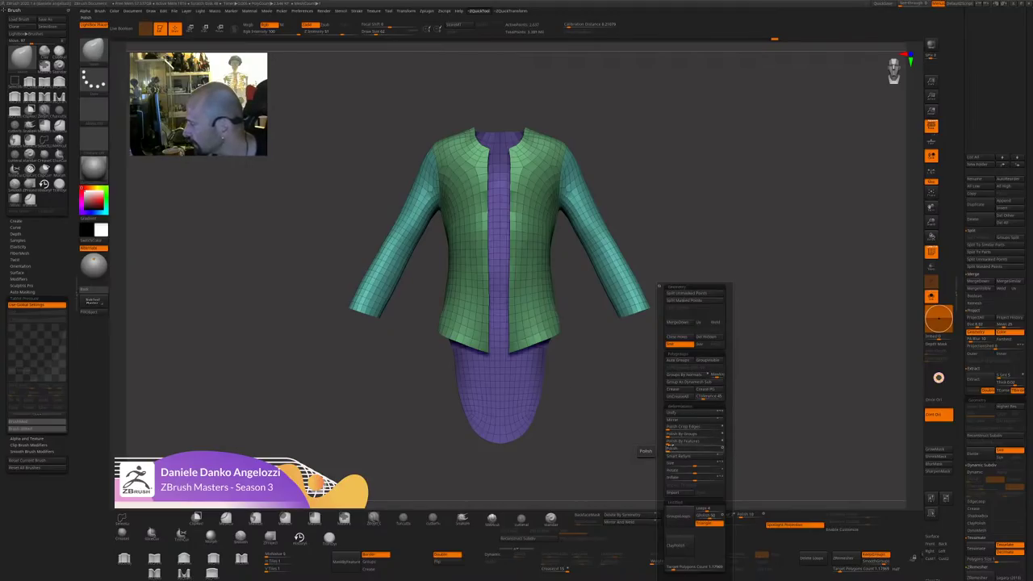
left_click(699, 436)
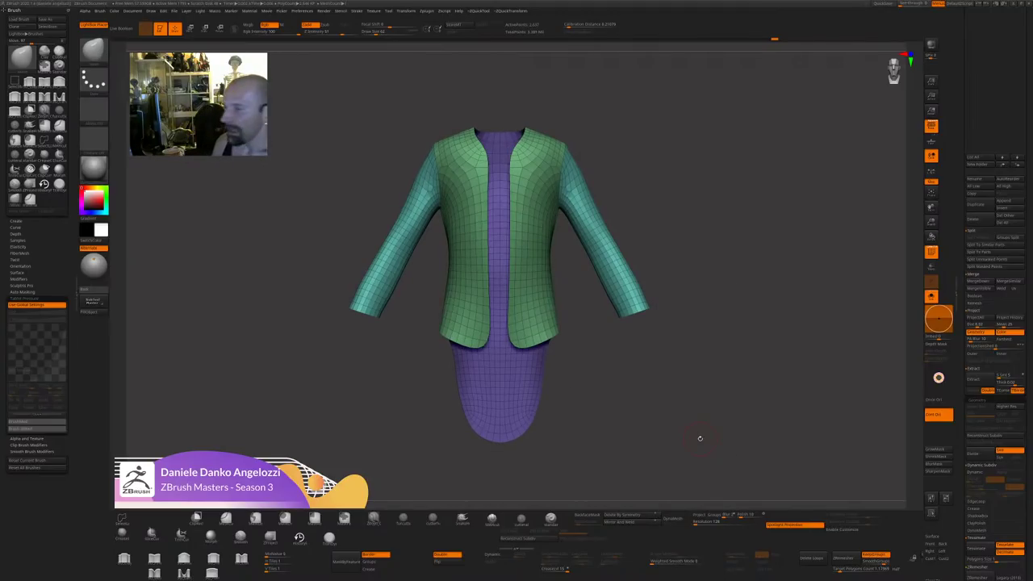
key("ctrl+z")
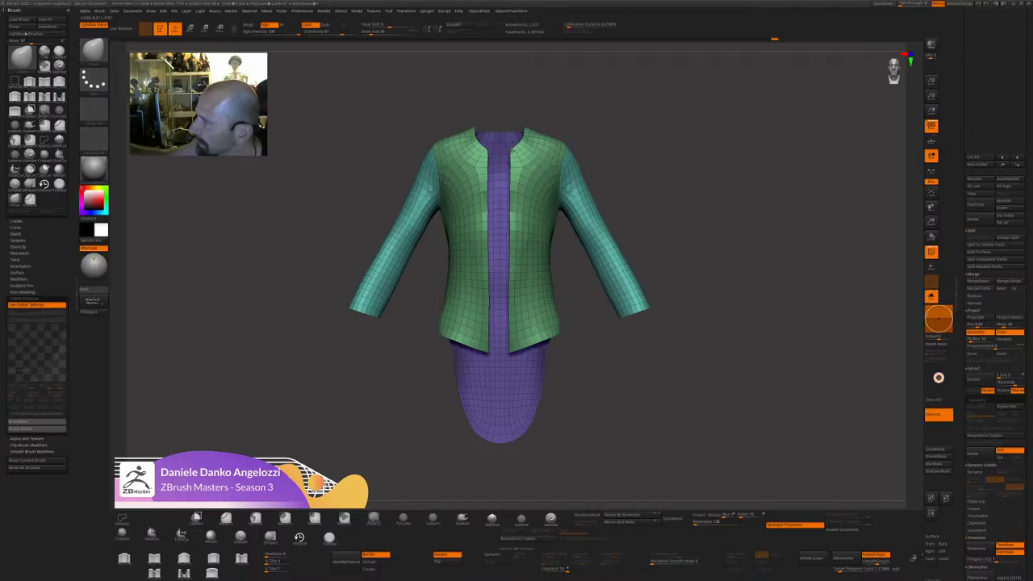
Smooth the front neckline corners with a larger brush and remesh the jacket with ZRemesher.
left_click_drag(648, 237, 710, 280)
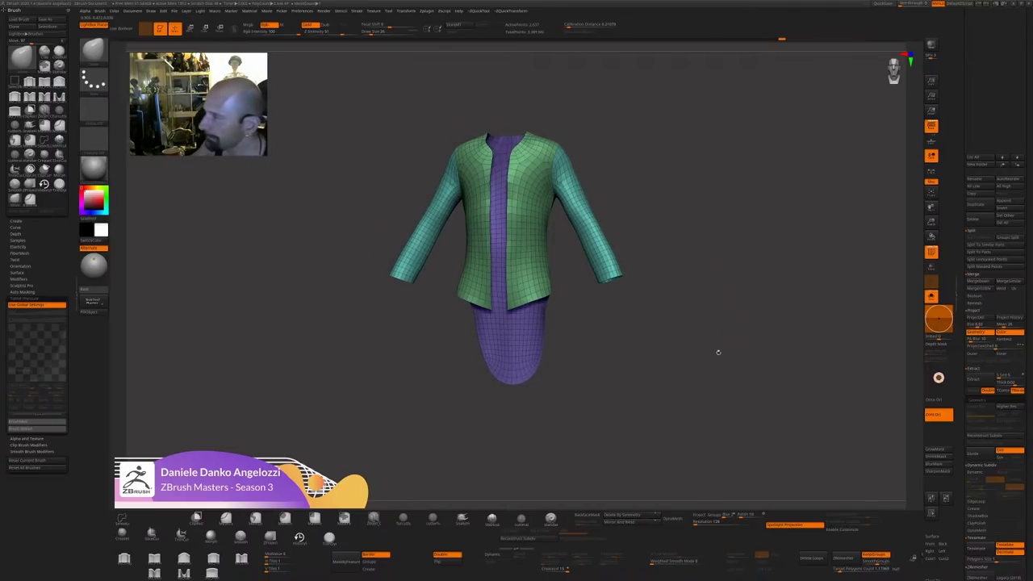
mouse_move(719, 351)
left_mouse_down()
mouse_move(698, 367)
mouse_move(718, 372)
left_mouse_up()
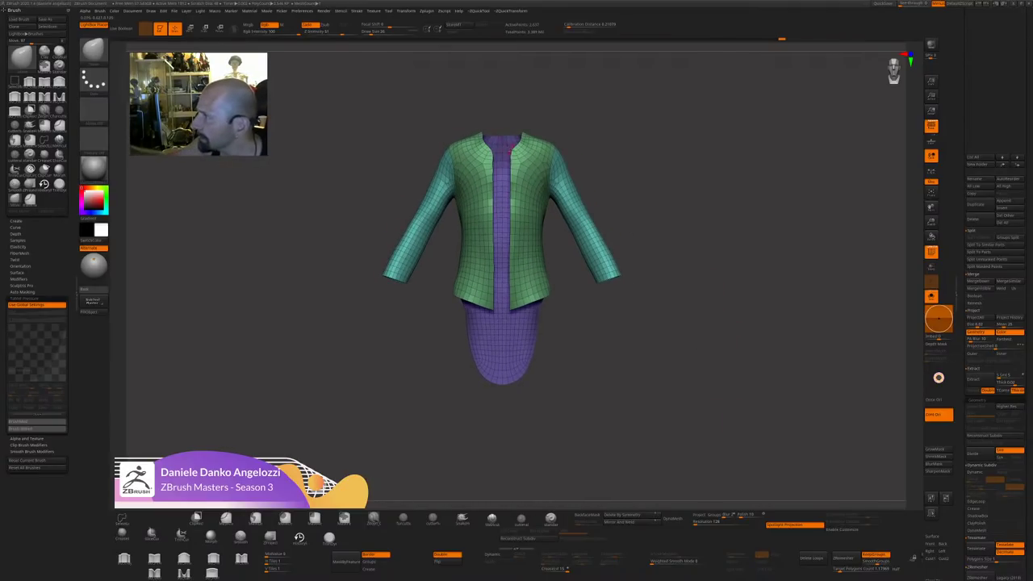
key("bracketright")
key("bracketright")
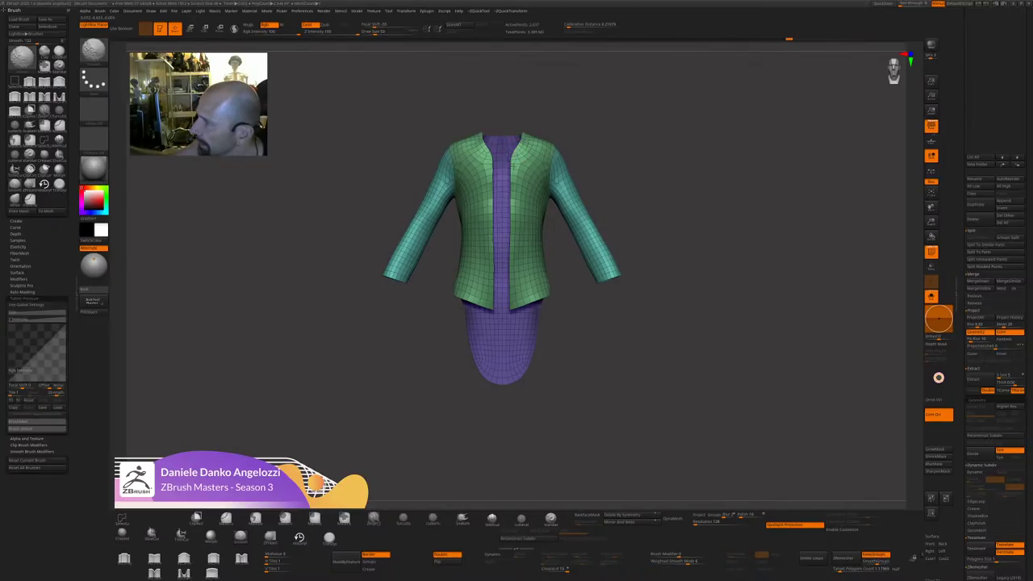
left_click(835, 563)
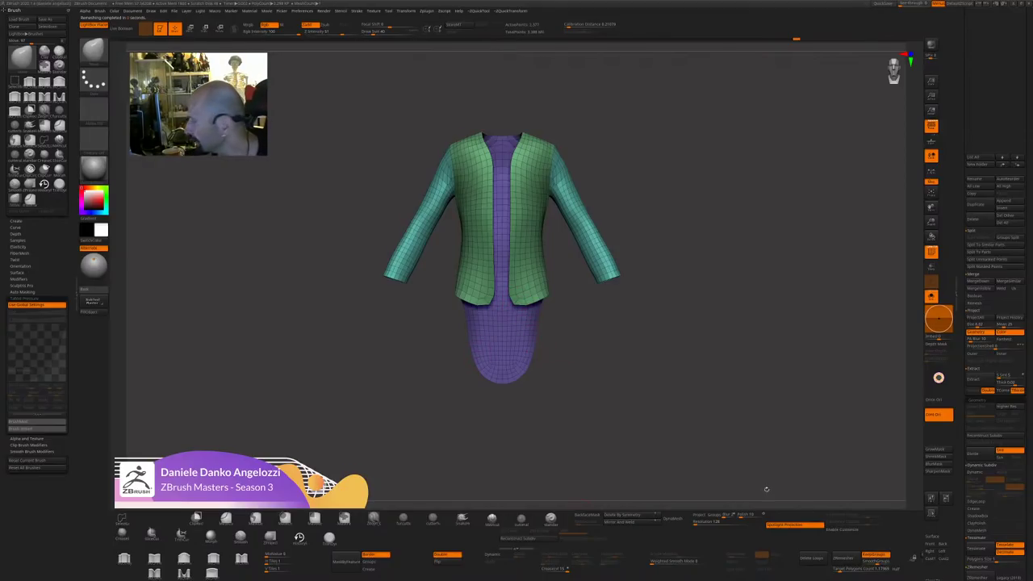
Adjust the contour of the jacket's upper back and shoulder area with the Move brush.
mouse_move(819, 428)
left_mouse_down()
mouse_move(737, 413)
mouse_move(743, 405)
left_mouse_up()
key("s")
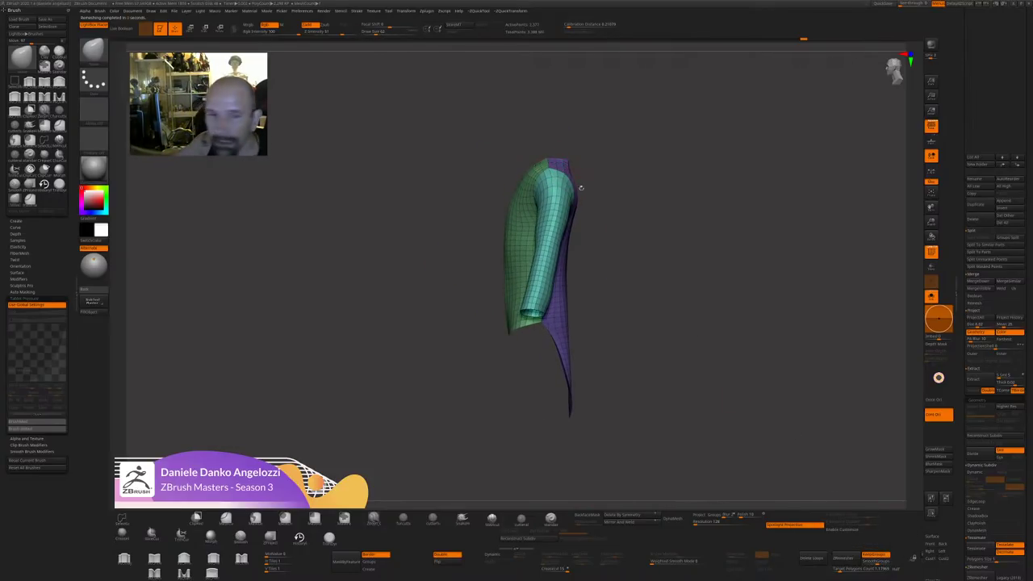
left_click_drag(581, 188, 504, 192)
key("s")
left_click_drag(581, 221, 589, 220)
left_click_drag(713, 188, 701, 189)
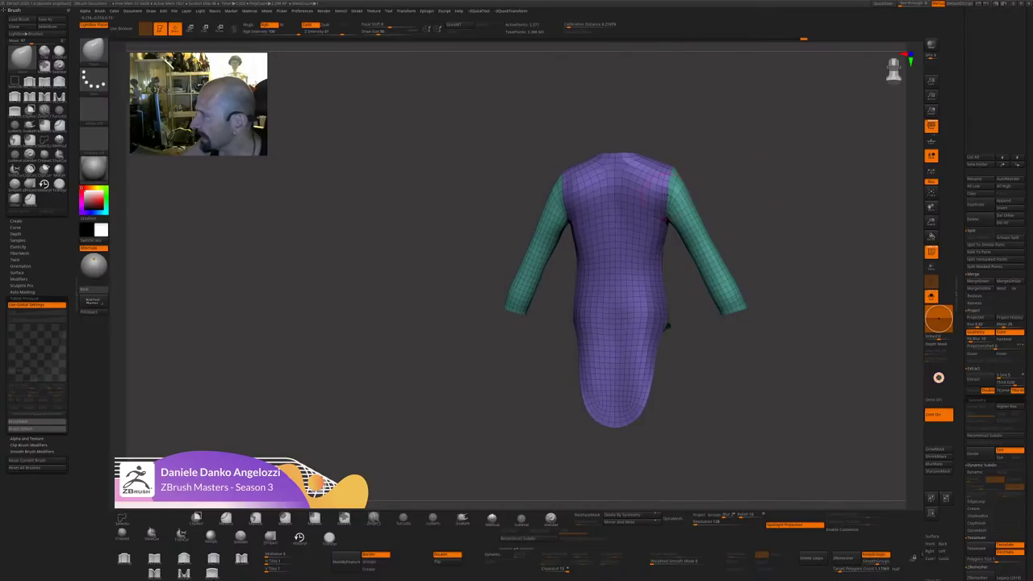
Pull the lower inner corners of the front panels down into points and run ZRemesher again.
left_click_drag(666, 326, 819, 201)
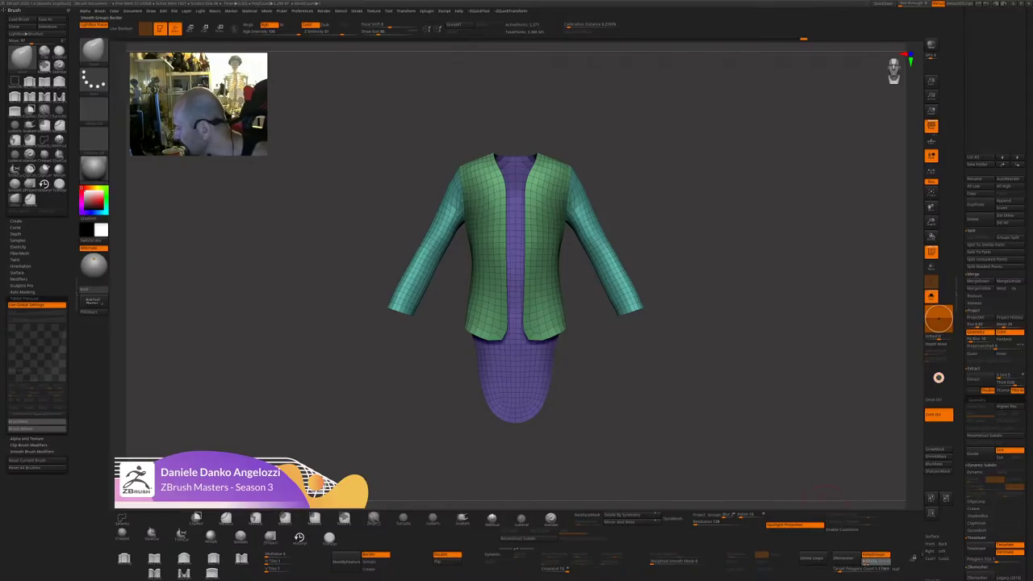
left_click_drag(805, 356, 788, 291, "alt")
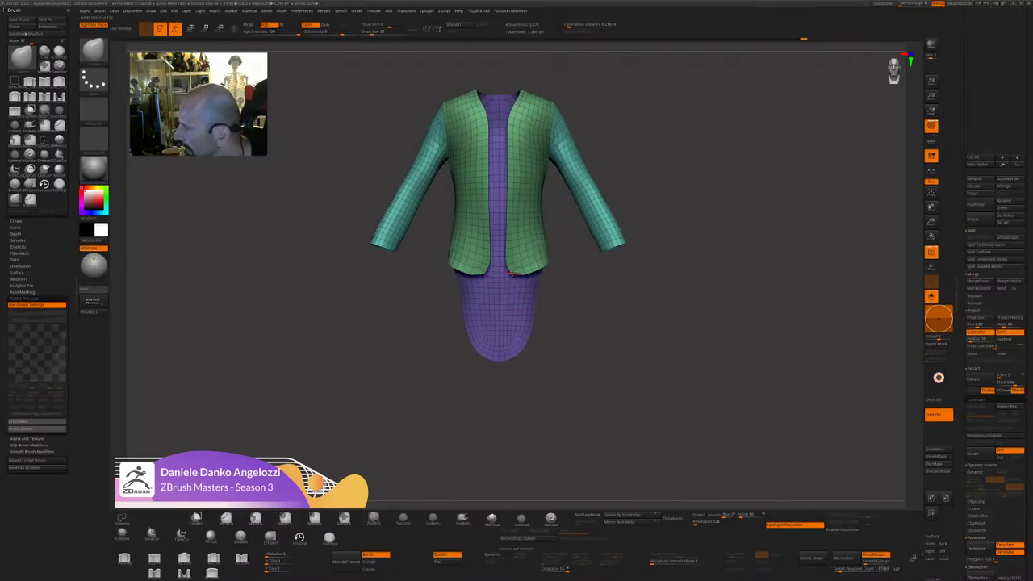
left_click_drag(511, 272, 509, 277)
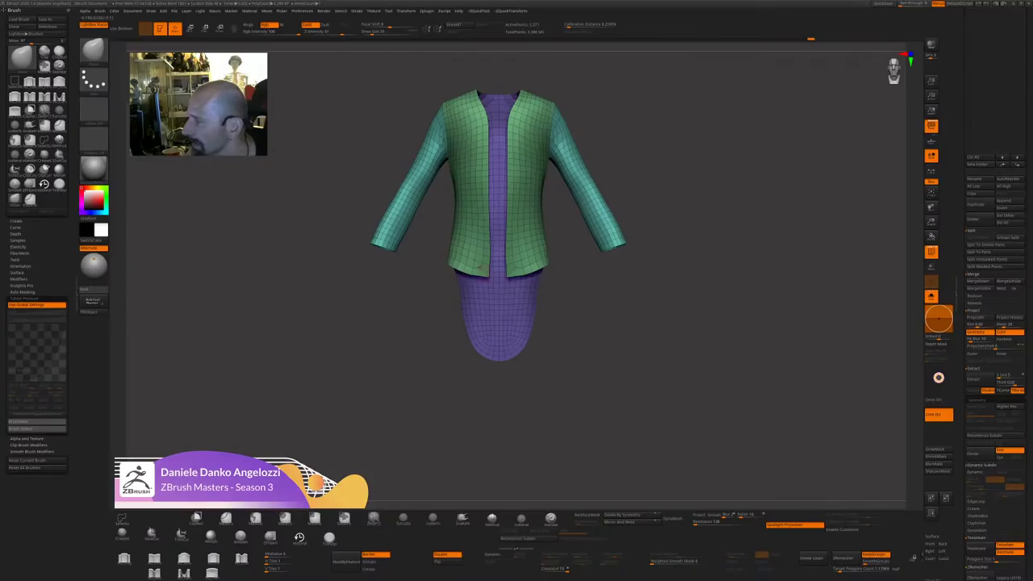
left_click(844, 557)
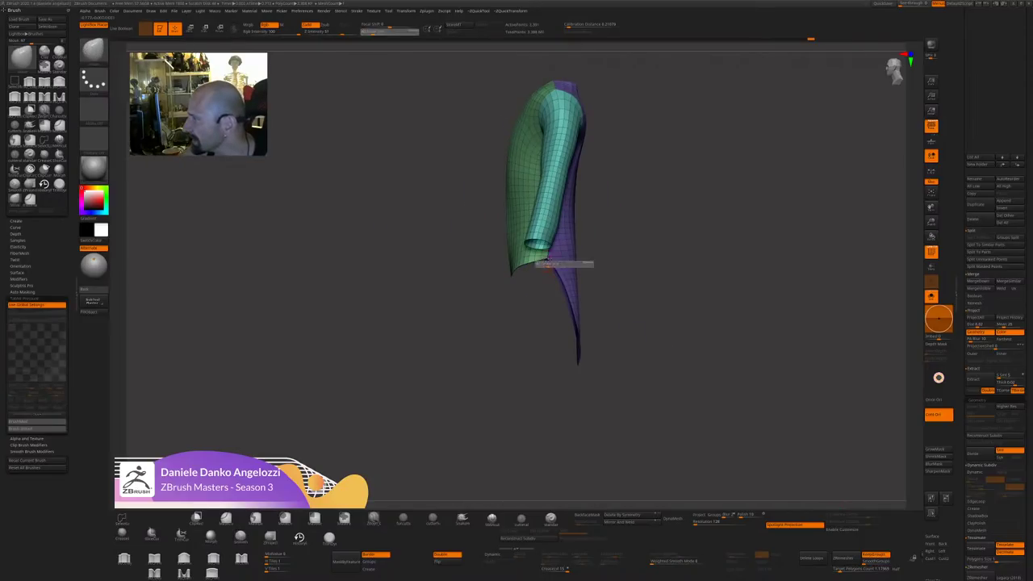
Curve the side hem where the front panel meets the tail with the Move brush, and remesh with ZRemesher.
left_click_drag(532, 260, 536, 257)
right_click_drag(537, 257, 553, 239)
right_click_drag(552, 239, 559, 248, "ctrl")
left_click_drag(559, 250, 560, 255)
left_click_drag(653, 277, 643, 294)
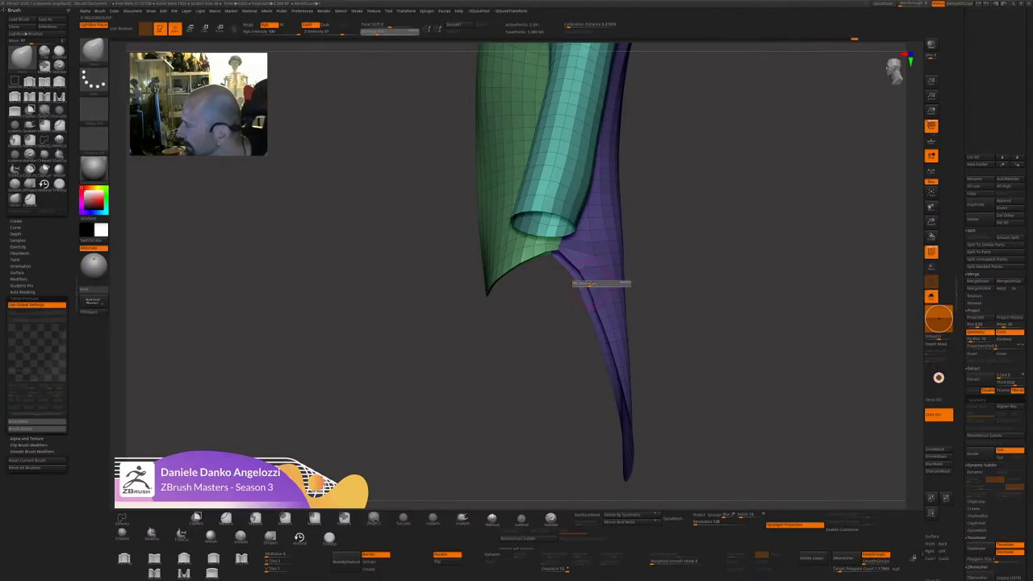
right_click_drag(779, 213, 790, 192)
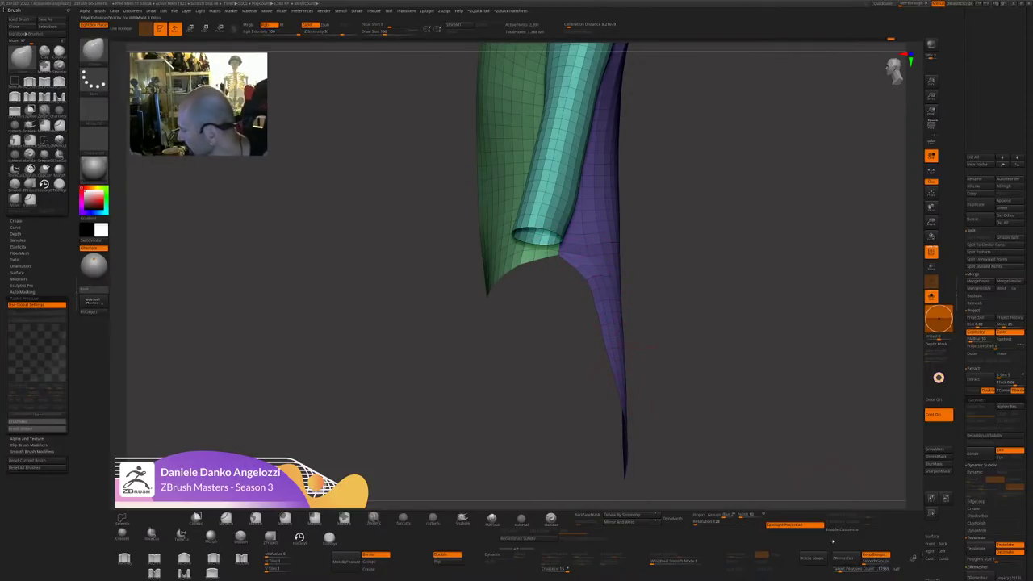
left_click(854, 558)
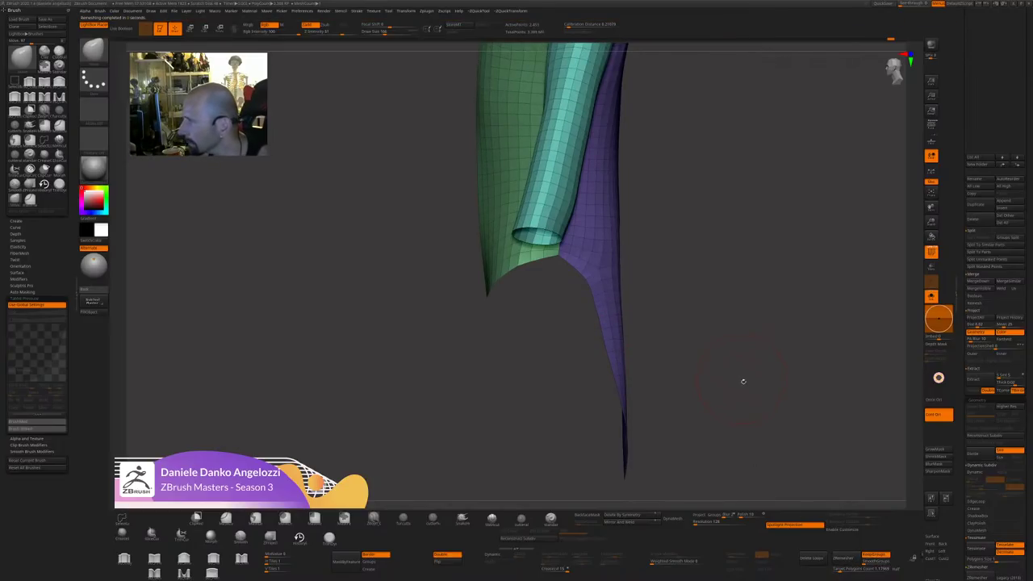
Isolate the back panel and give one half a new polygroup along the centre line, restoring full visibility.
left_click_drag(750, 410, 704, 410)
left_click(611, 308, "ctrl+shift")
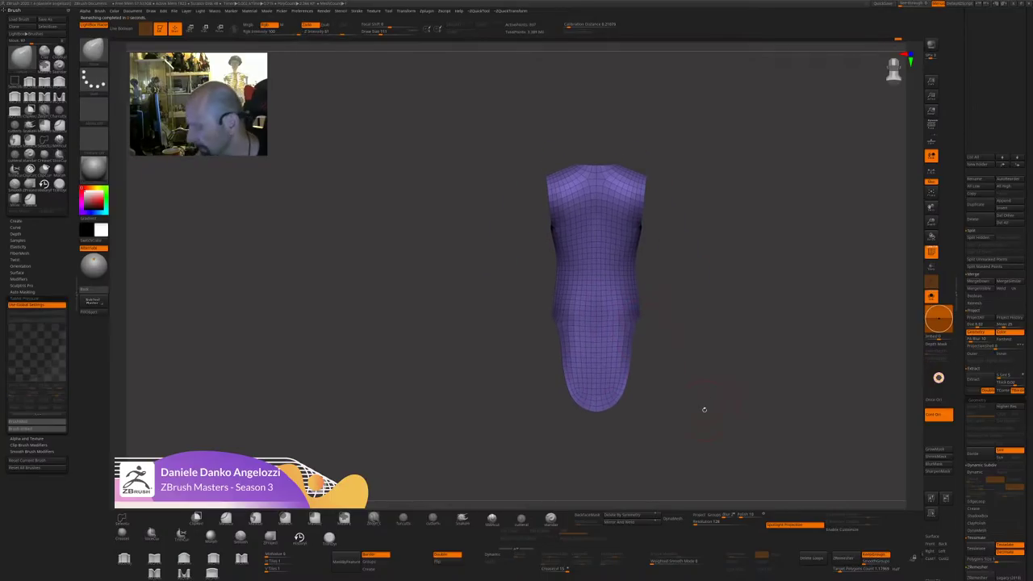
left_click_drag(708, 461, 598, 137, "ctrl+shift")
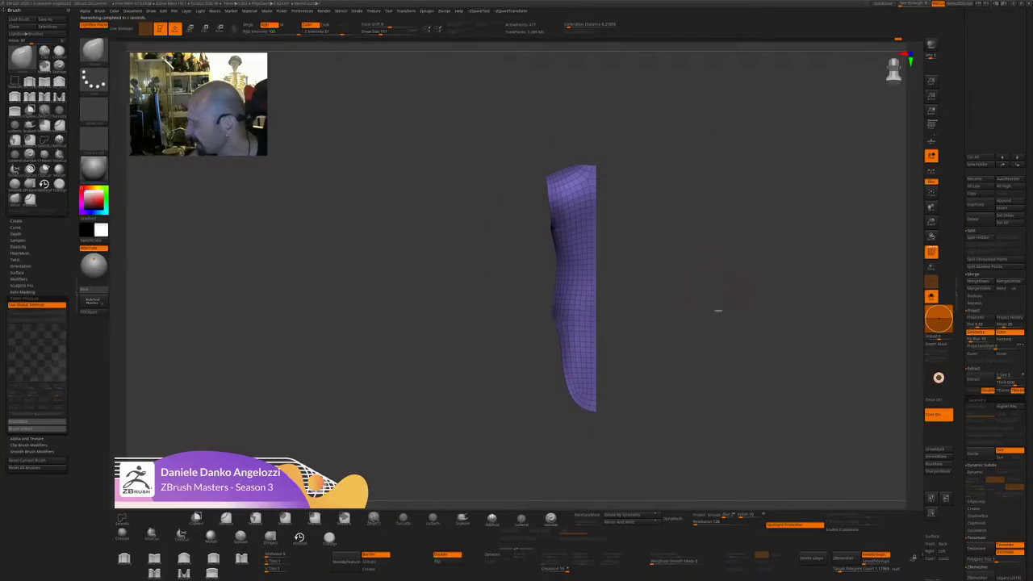
key("ctrl+w")
left_click(719, 349, "ctrl+shift")
left_click_drag(718, 353, 689, 422, "alt")
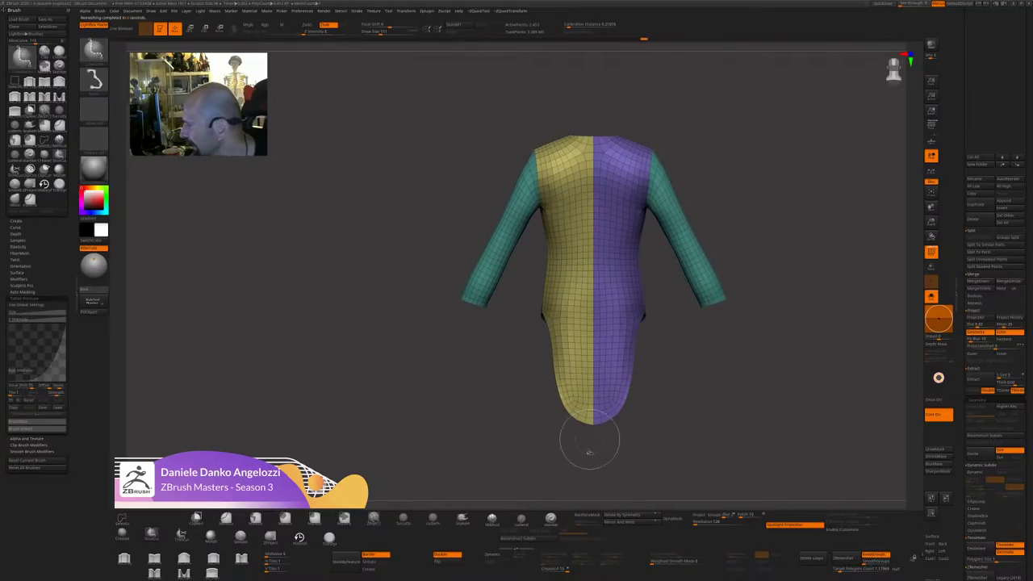
Isolate a narrow strip around the tail's lower centre seam and set the ZModeler brush's edge action to Bevel.
left_click_drag(585, 460, 615, 309, "ctrl+shift")
left_click_drag(673, 358, 669, 421)
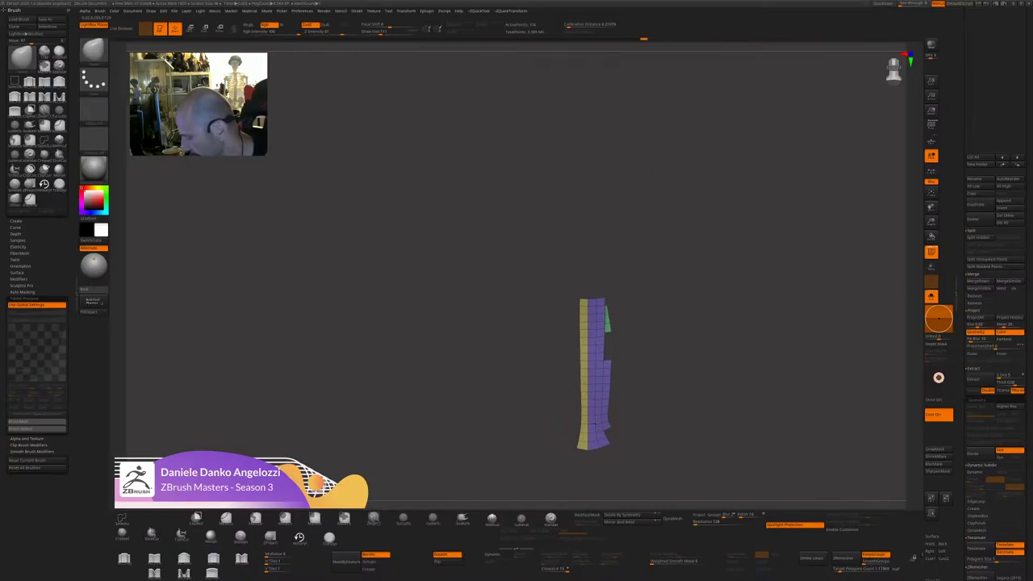
key("b")
key("z")
key("m")
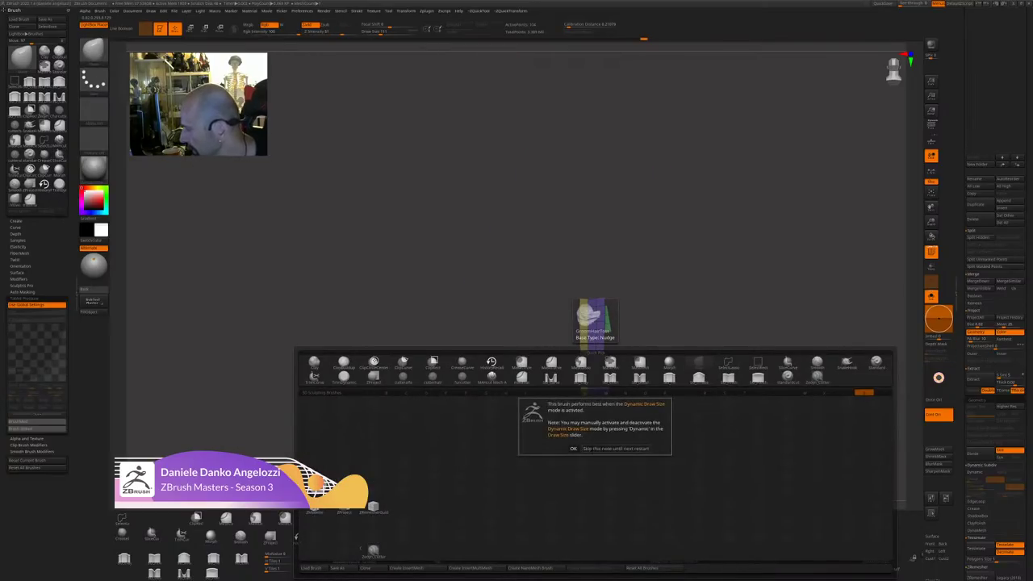
left_click(573, 449)
key("space")
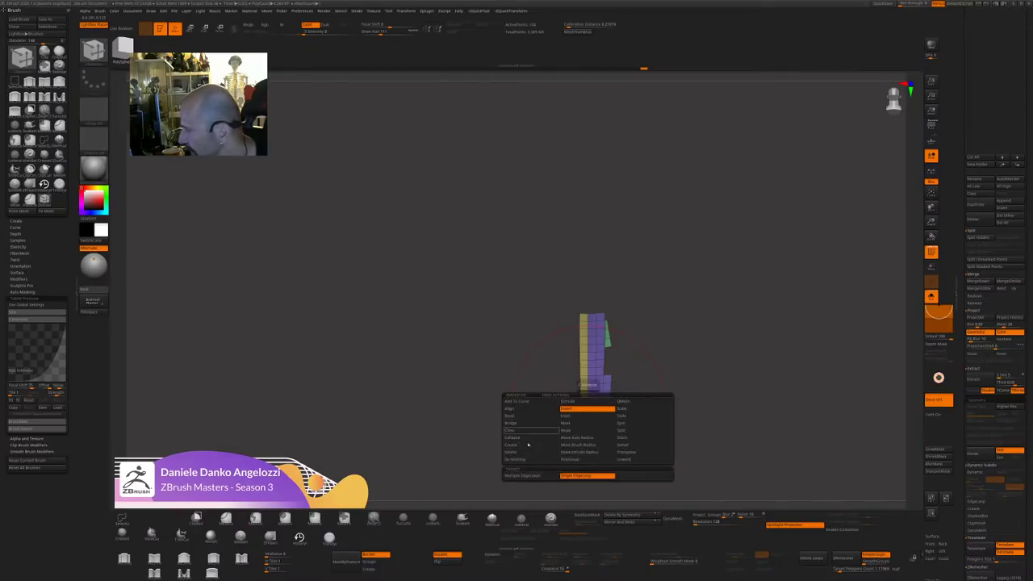
left_click(529, 417)
Try to bevel the centre edge loop of the isolated tail strip.
left_click_drag(587, 401, 592, 391)
left_click(697, 404, "ctrl+shift")
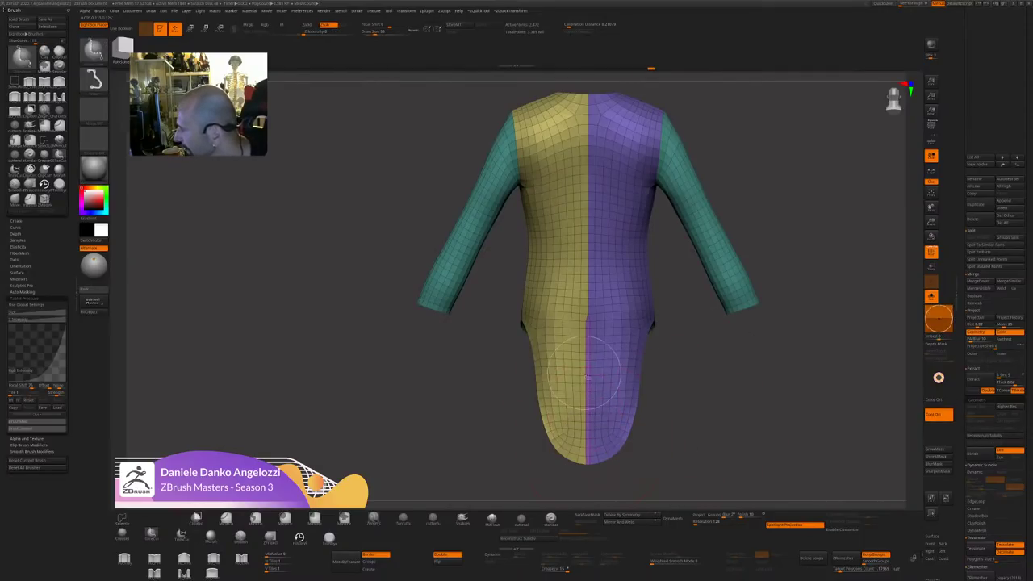
key("ctrl+z")
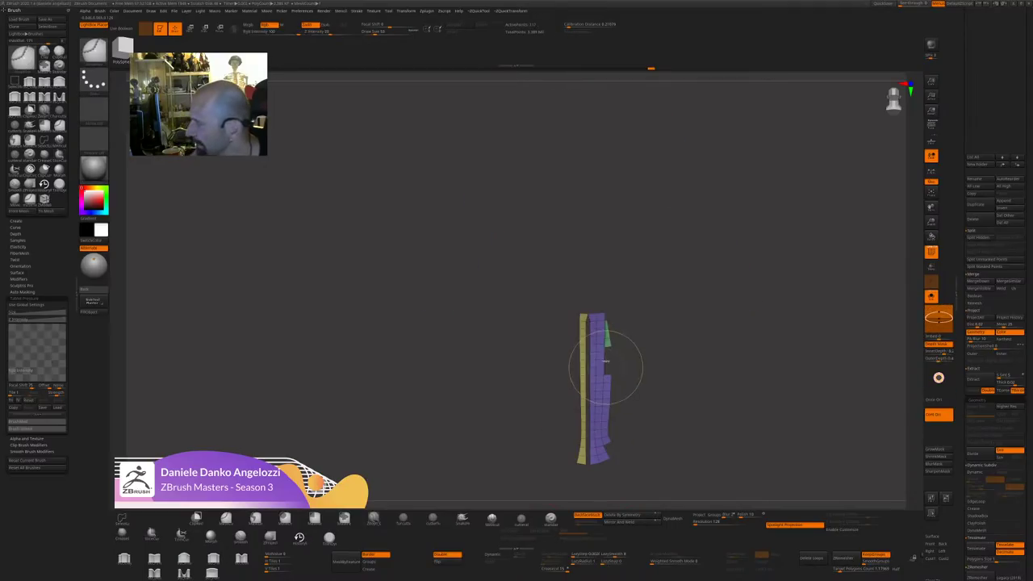
key("ctrl+z")
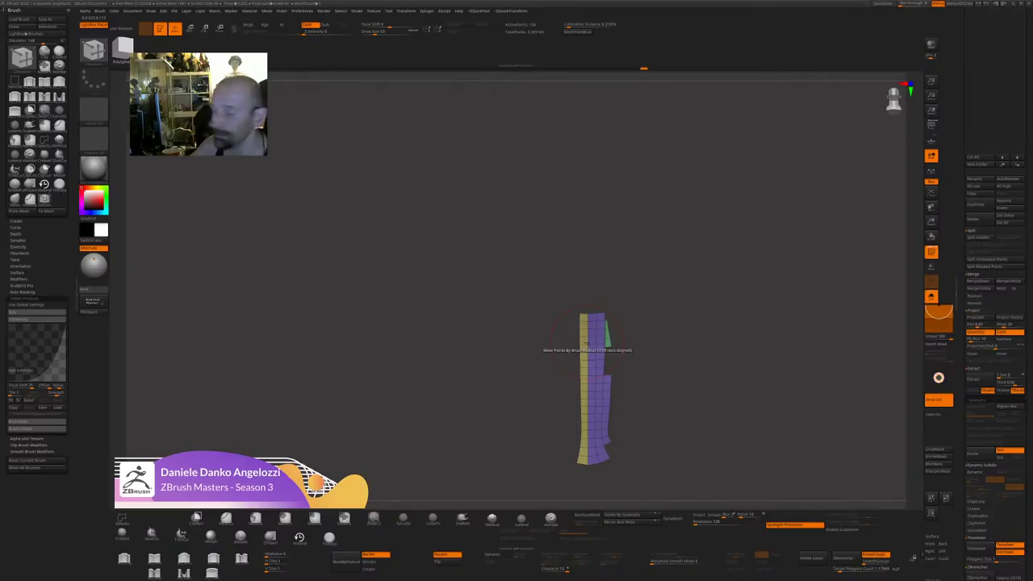
Bevel the centre edge loop of the tail strip with ZModeler and show the whole jacket.
left_click_drag(587, 344, 587, 304)
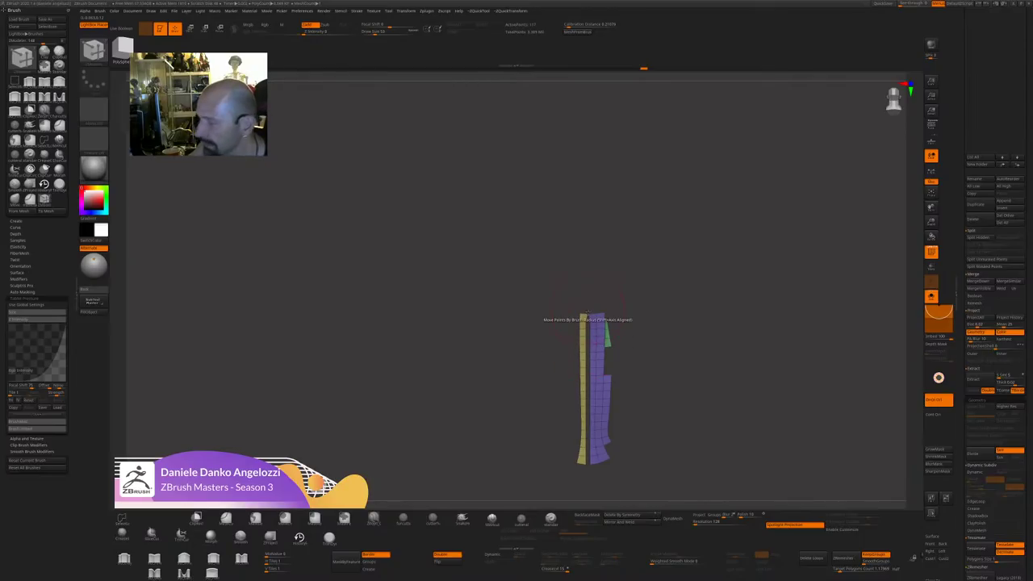
left_click(704, 279, "ctrl+shift")
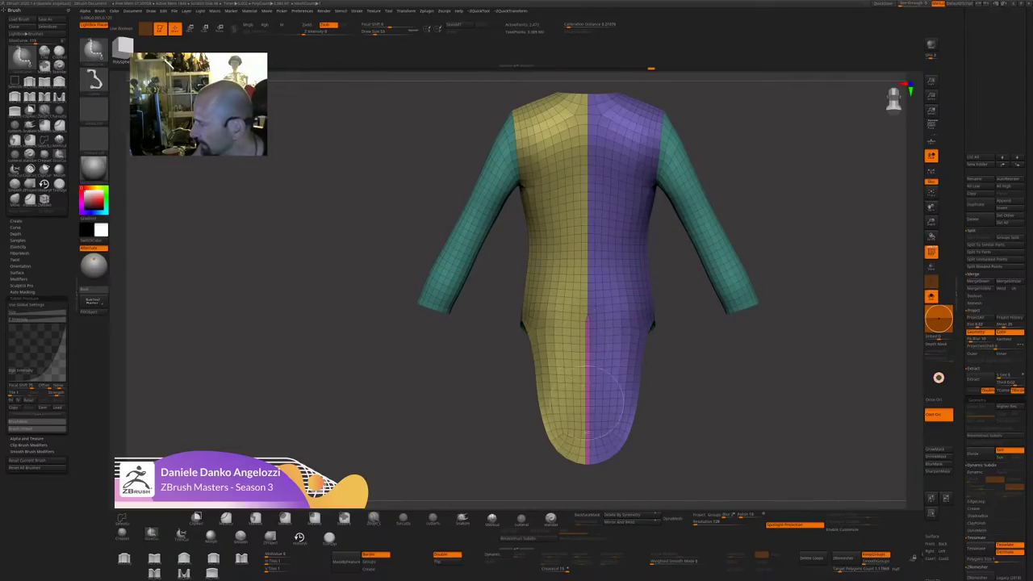
Isolate the narrow bevelled strip at the tail's centre, invert the visibility and delete the hidden strip to open the slit.
left_click(574, 444, "ctrl+shift")
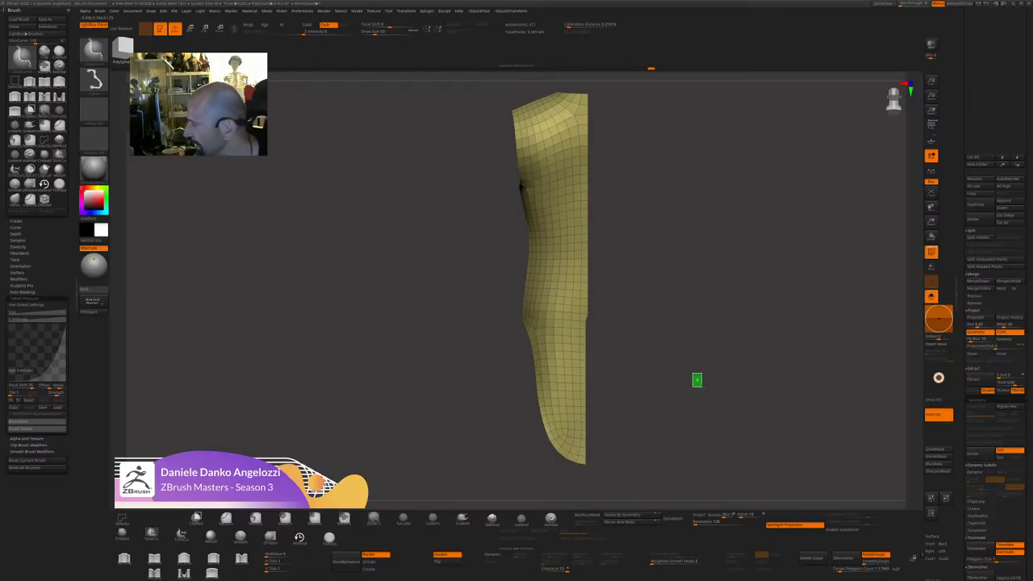
left_click(697, 379, "ctrl+shift")
left_click(609, 323, "ctrl+shift")
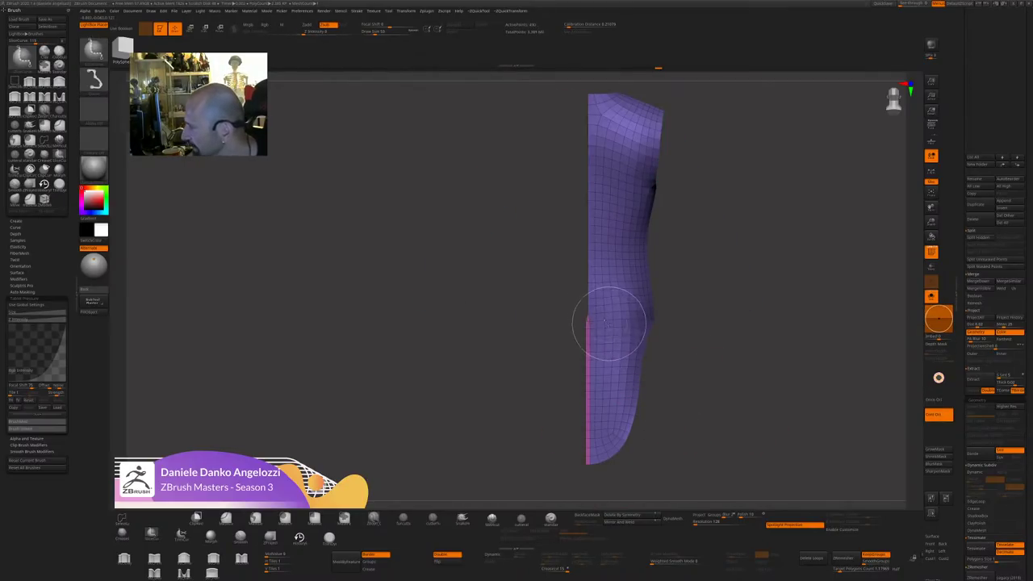
left_click(609, 323, "ctrl+shift")
left_click_drag(715, 308, 759, 415, "ctrl+shift")
key("space")
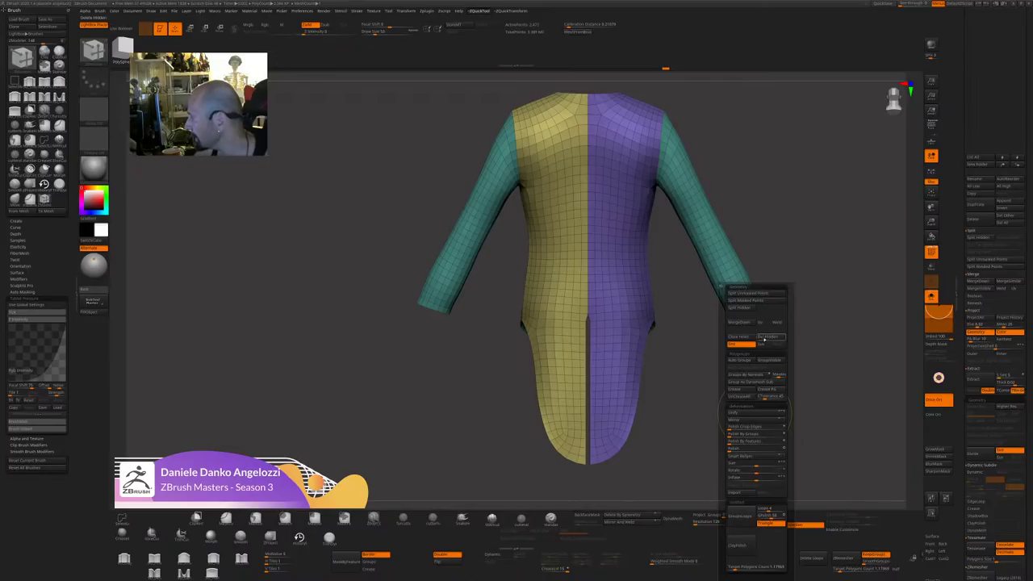
left_click_drag(686, 434, 601, 339)
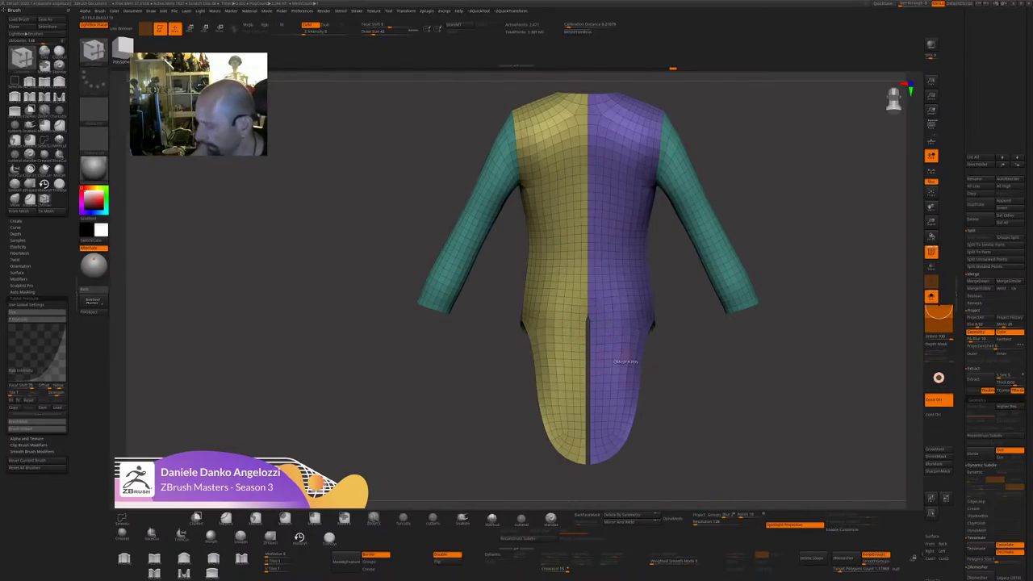
Switch from ZModeler to the Move brush, framing the upper end of the tail slit.
key("shift")
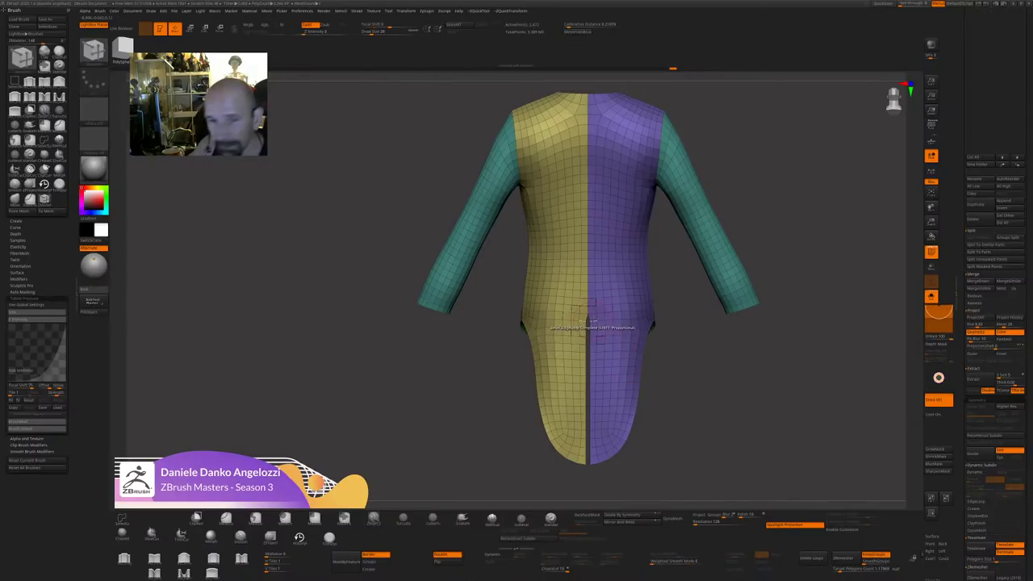
left_click_drag(686, 343, 694, 380, "alt")
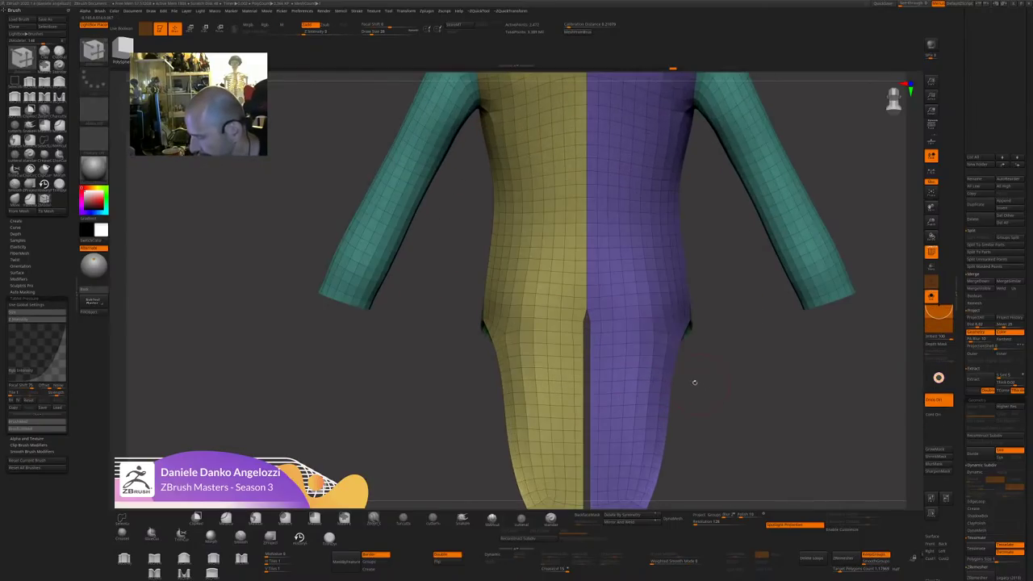
key("b")
key("m")
key("v")
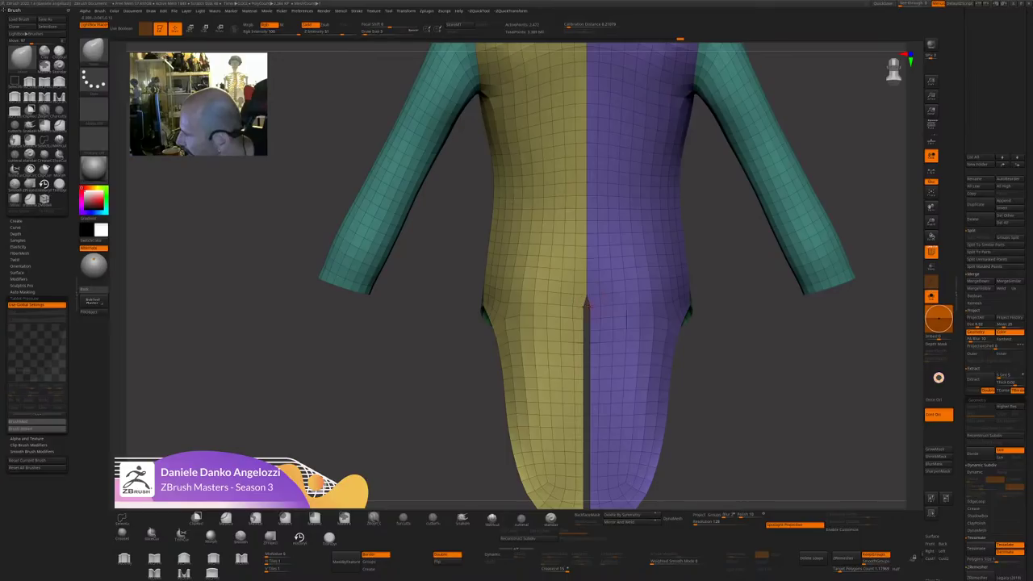
left_click_drag(704, 406, 710, 367, "alt")
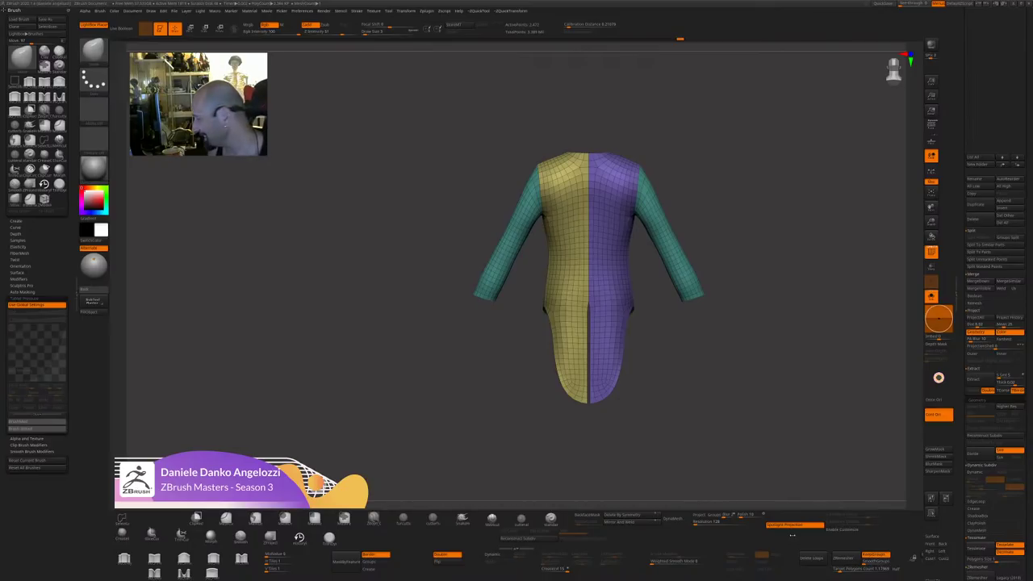
Try ZRemesher repeatedly on the split-tail jacket, undoing each remesh.
left_click(843, 558)
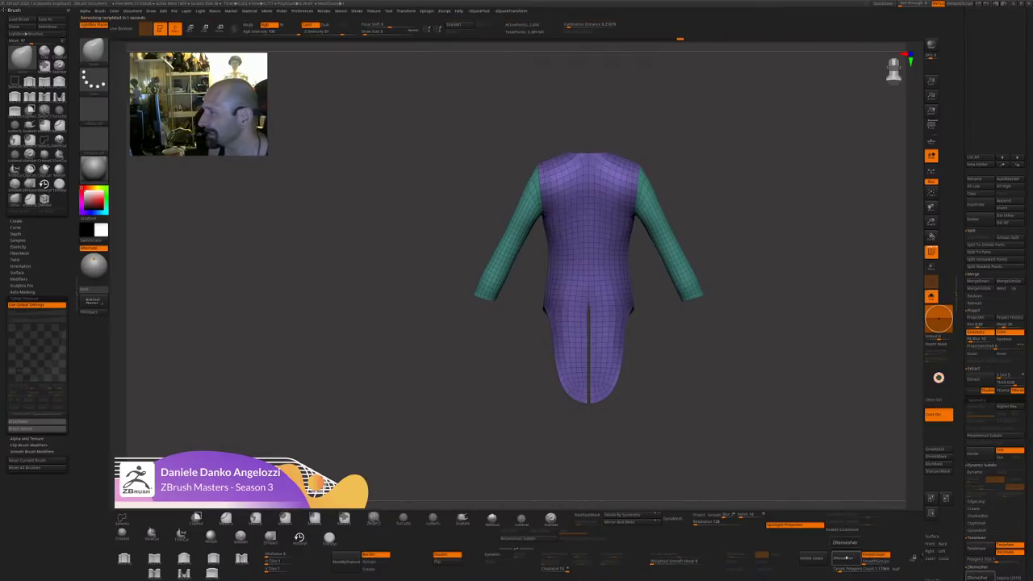
left_click_drag(701, 371, 703, 404, "alt")
key("ctrl+z")
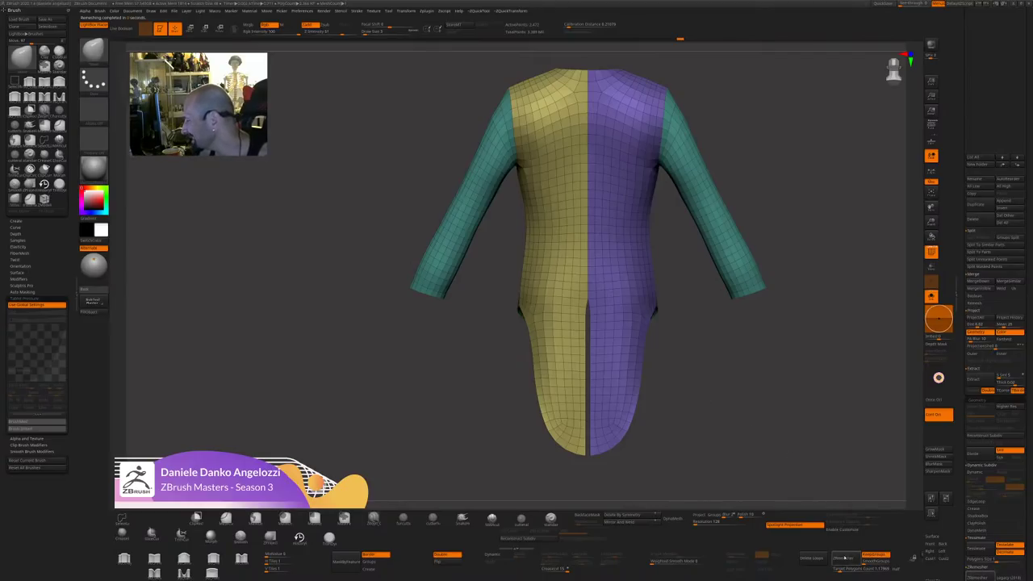
left_click(840, 557)
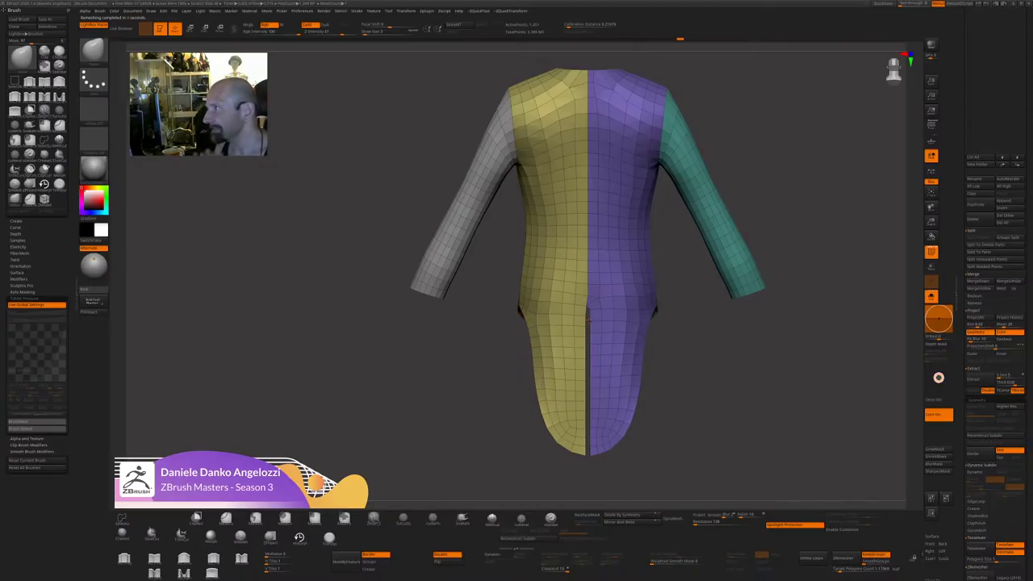
key("ctrl+z")
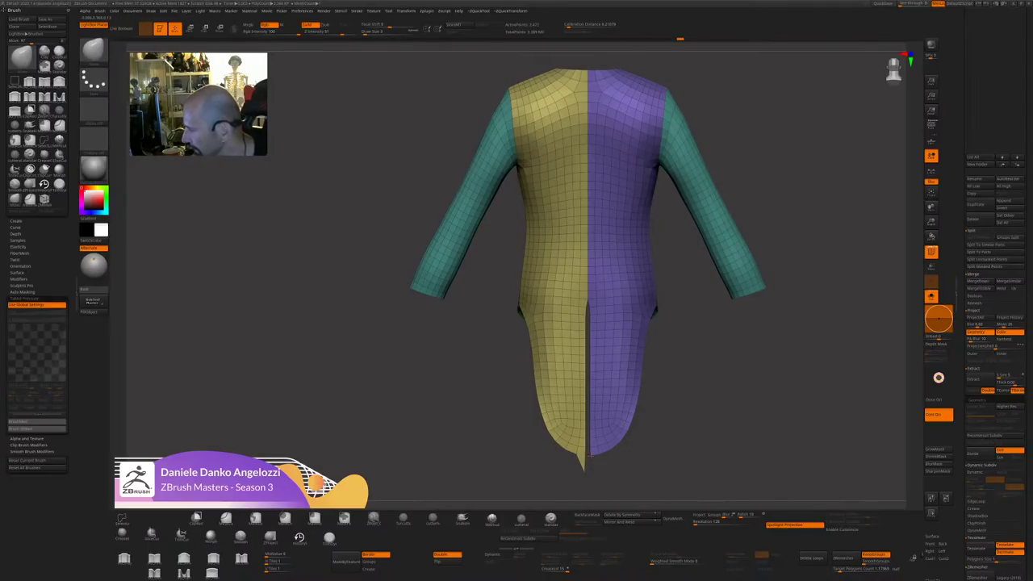
left_click(843, 558)
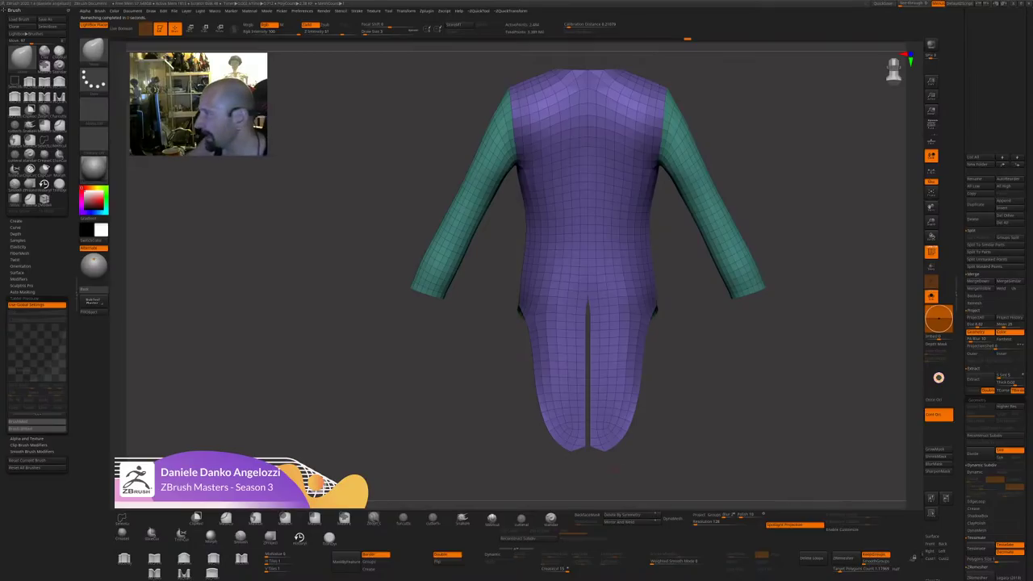
key("ctrl+z")
key("ctrl+z")
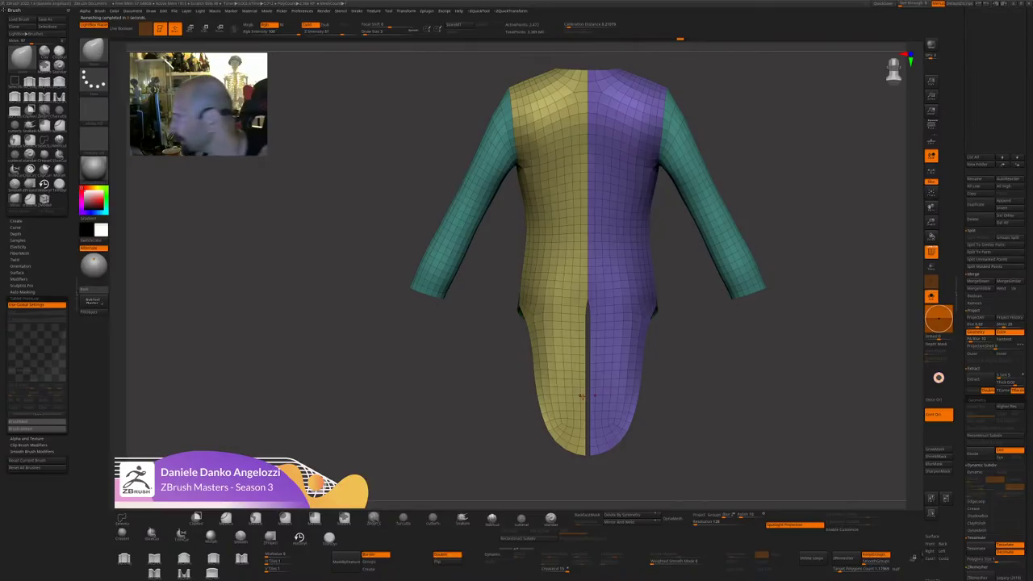
Split the jacket subtool with Split To Similar Parts and accept the non-undoable operation.
right_click_drag(582, 396, 786, 381)
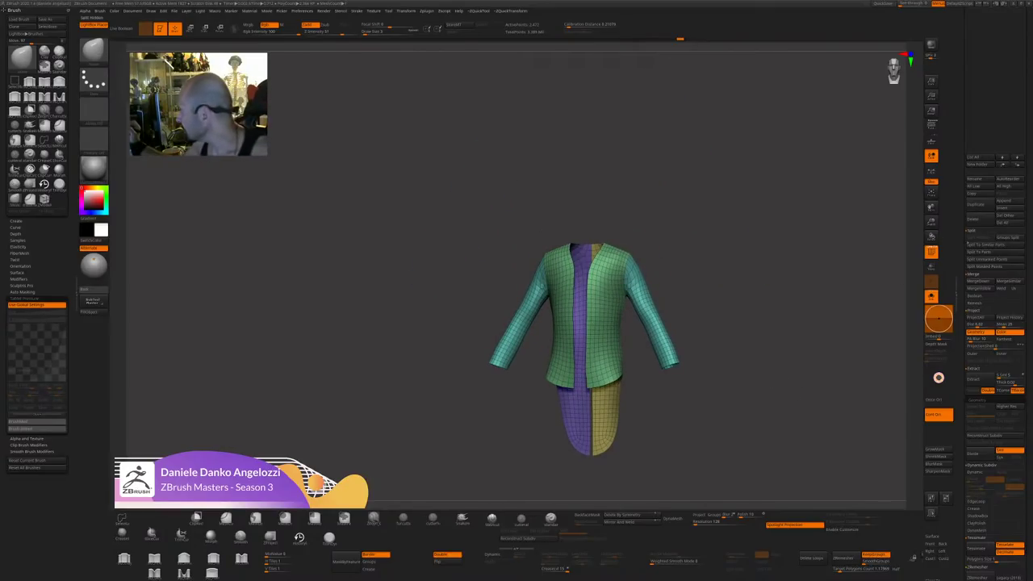
left_click(995, 245)
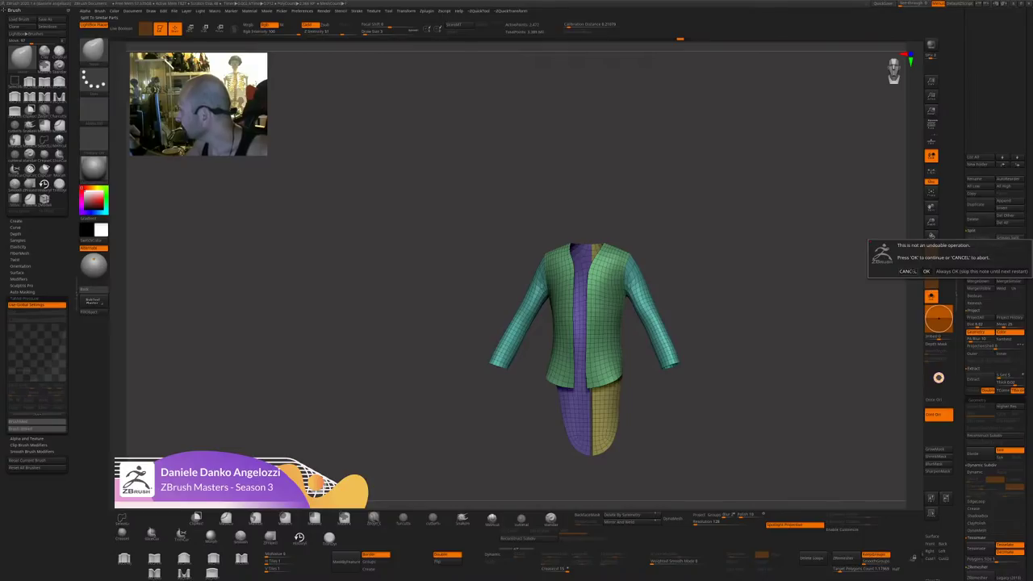
left_click(926, 271)
Load the saved armoured character tool from the project's subfolder.
left_click(977, 18)
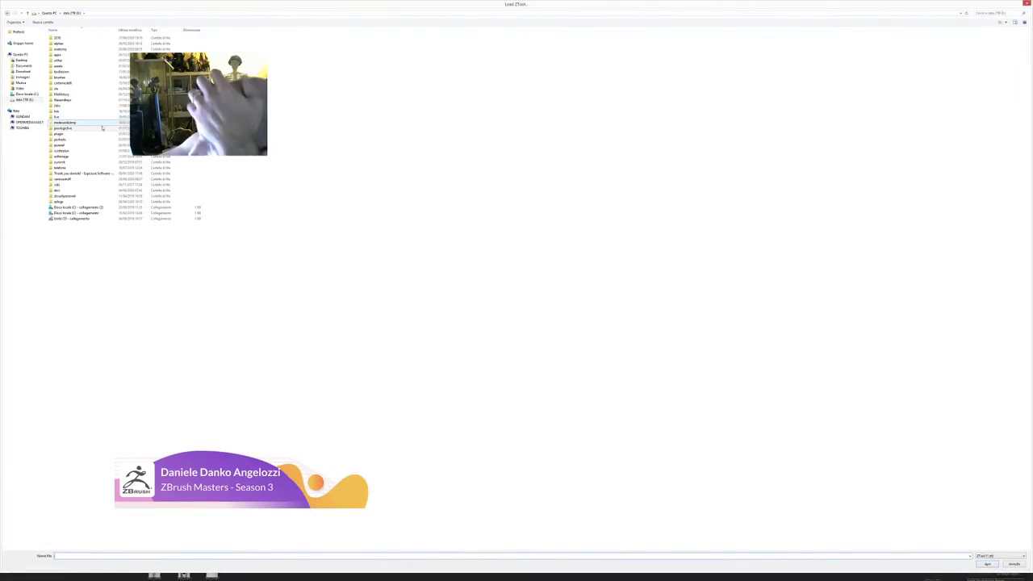
double_click(94, 131)
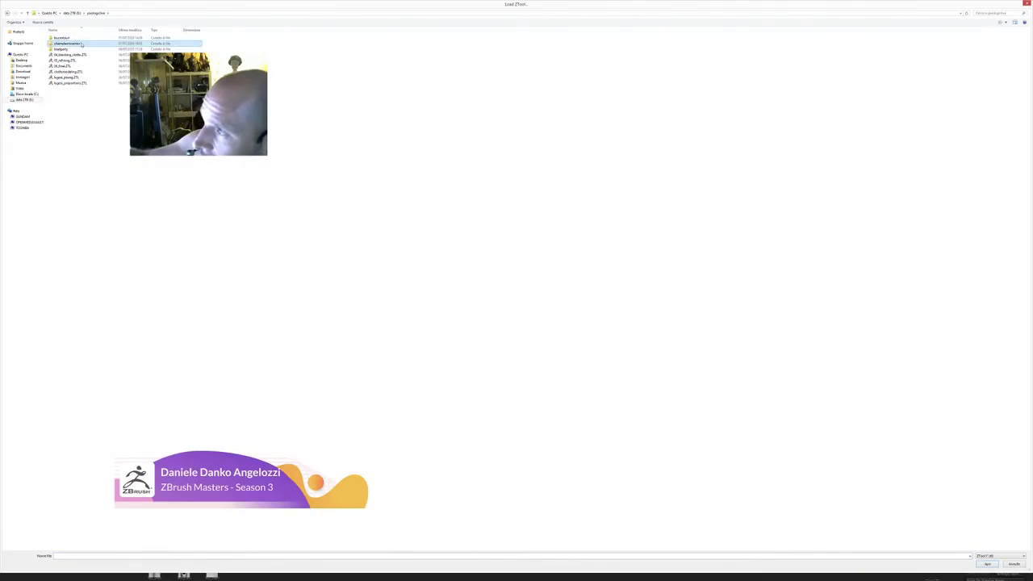
double_click(64, 42)
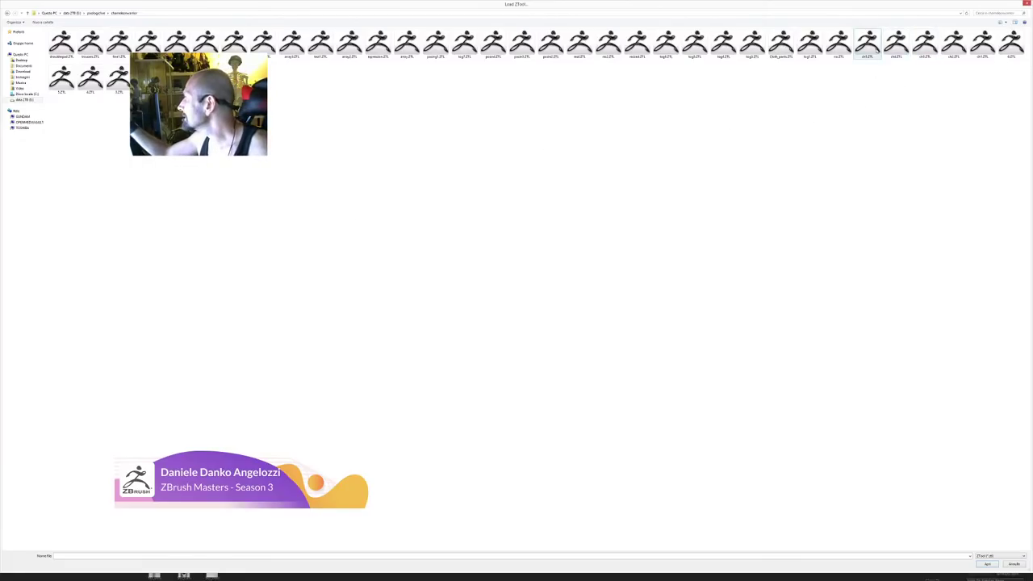
left_click(867, 45)
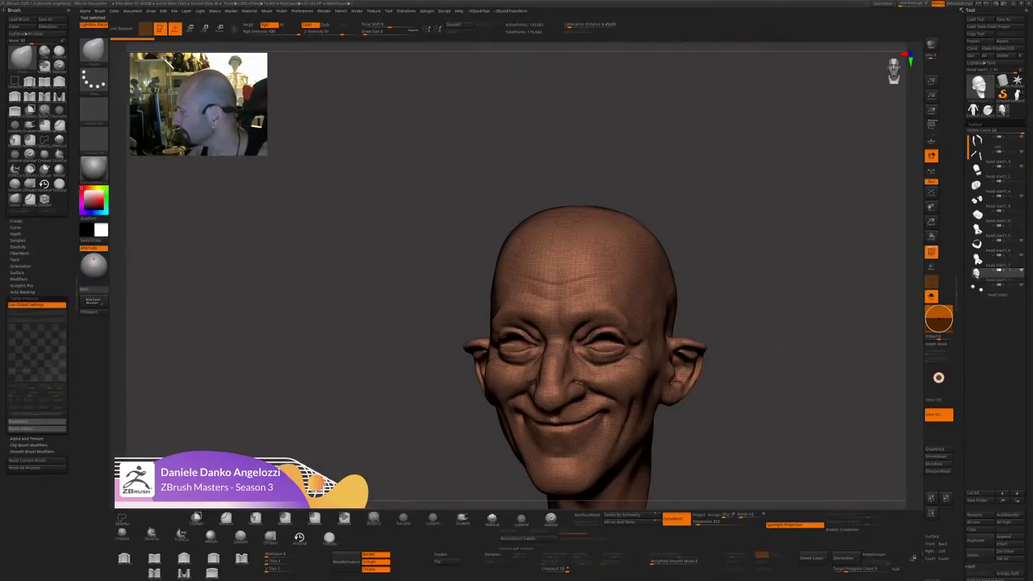
Turn off PolyFrame and Solo mode, and examine the full armoured character from the front and at an angle.
left_click_drag(780, 261, 914, 256)
left_click(932, 252)
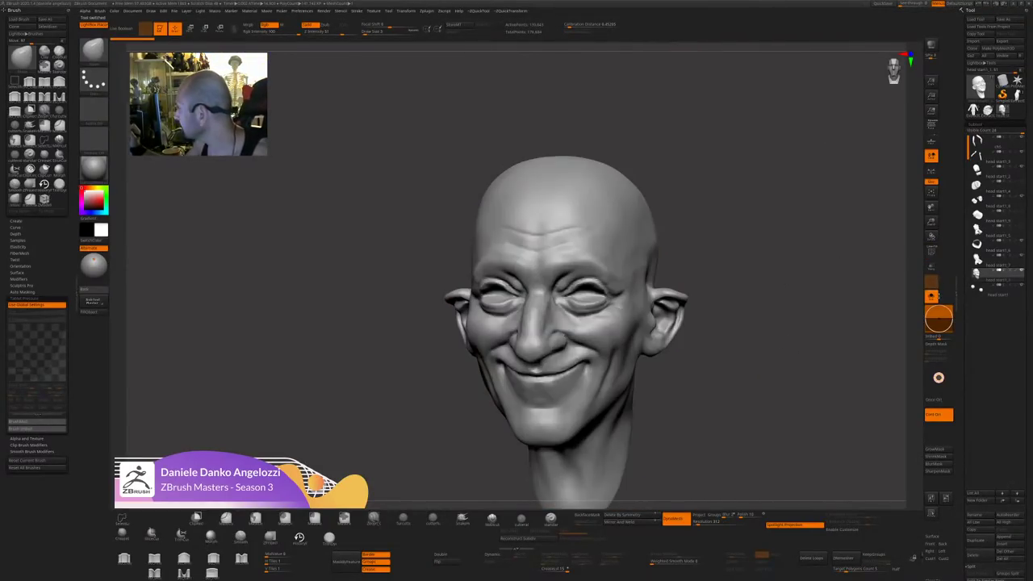
left_click(931, 296)
left_click_drag(851, 387, 742, 213, "alt")
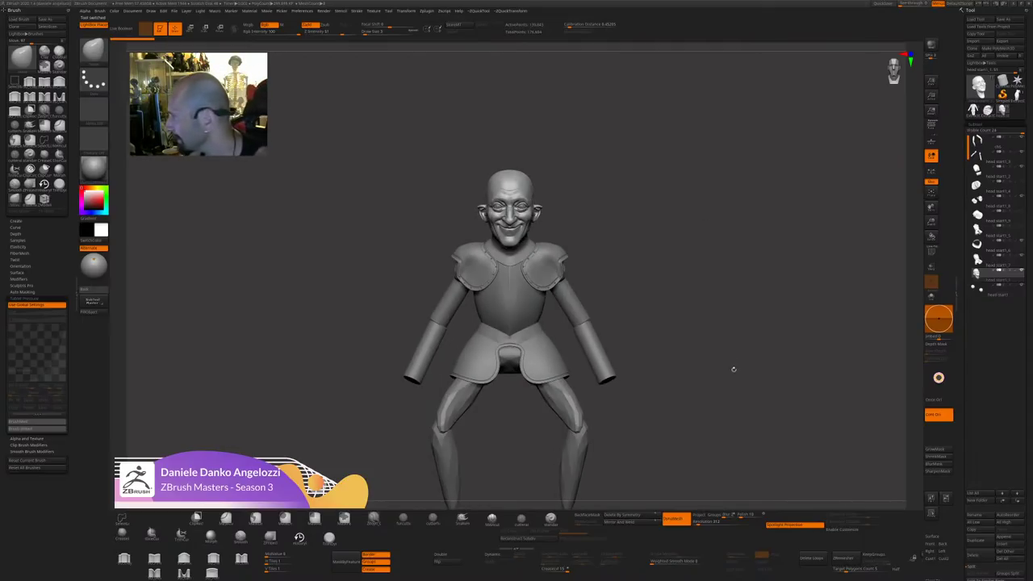
left_click_drag(733, 367, 705, 334)
left_click_drag(711, 386, 644, 194)
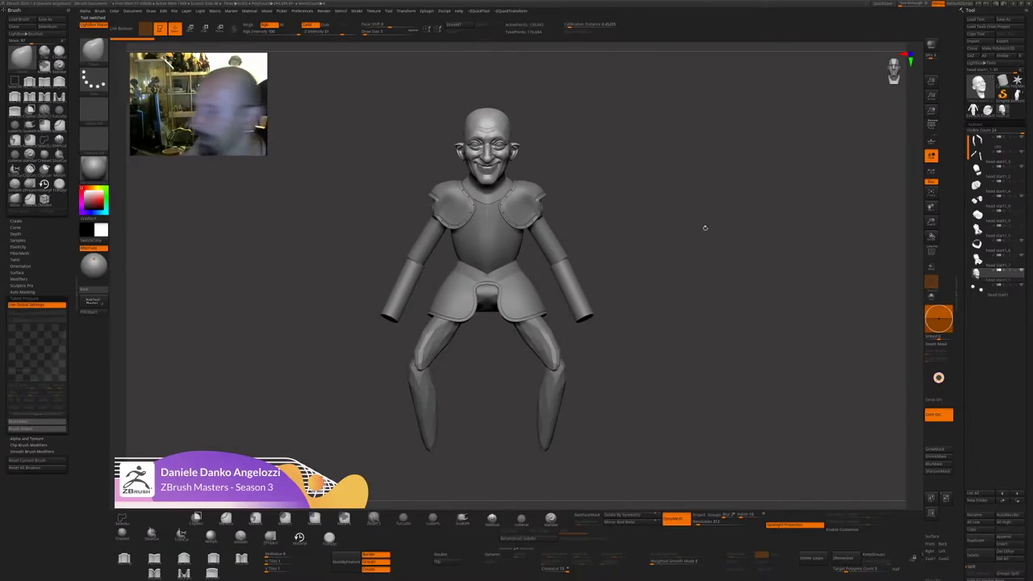
left_click_drag(705, 227, 700, 343, "alt")
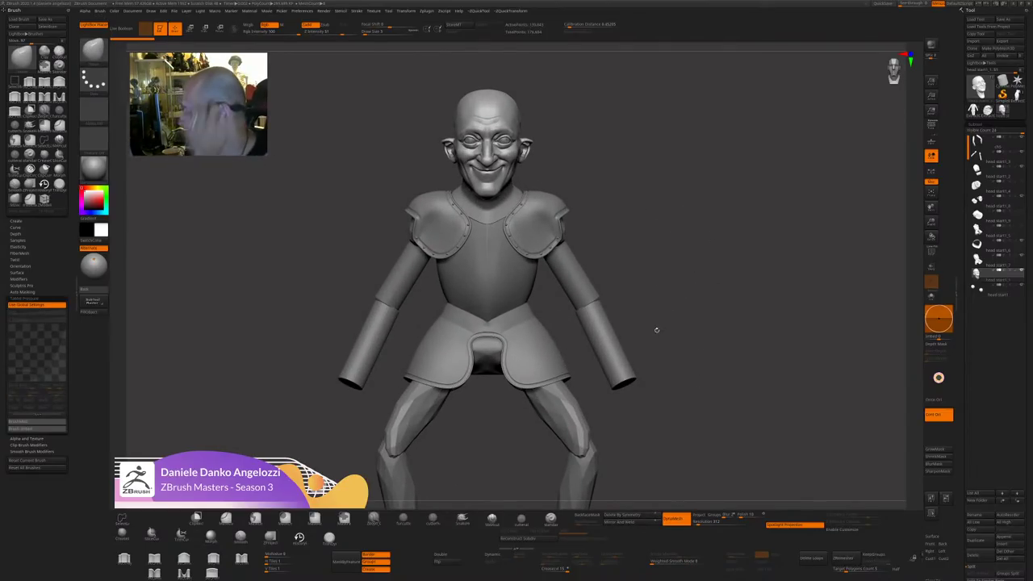
left_click_drag(657, 330, 707, 384)
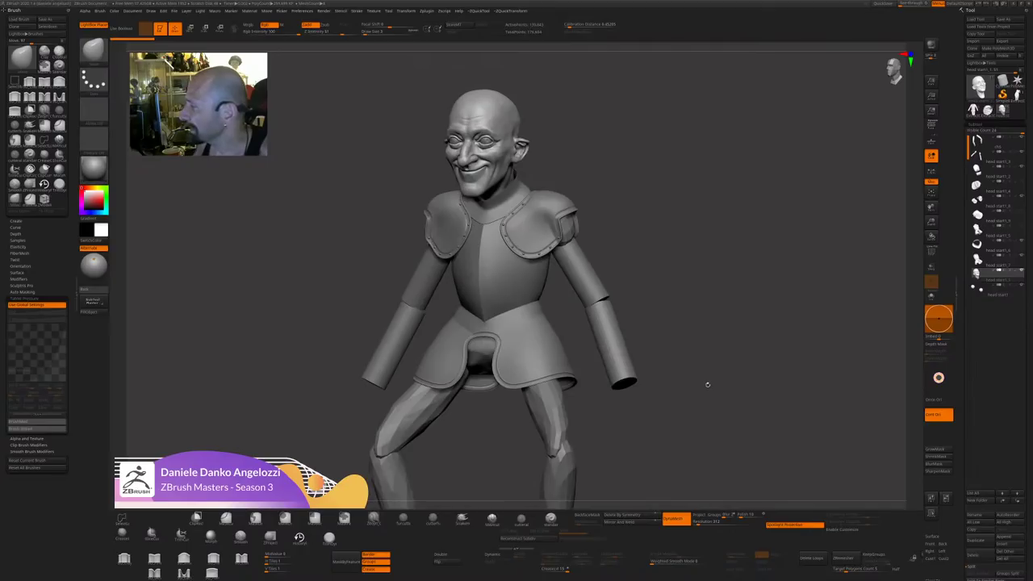
left_click_drag(672, 227, 692, 277)
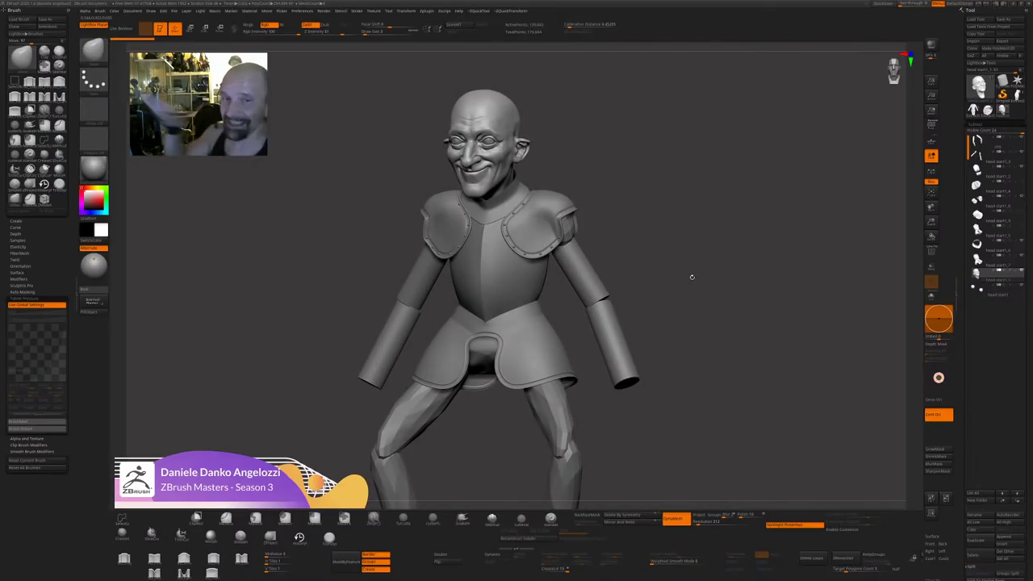
left_click_drag(691, 277, 711, 324)
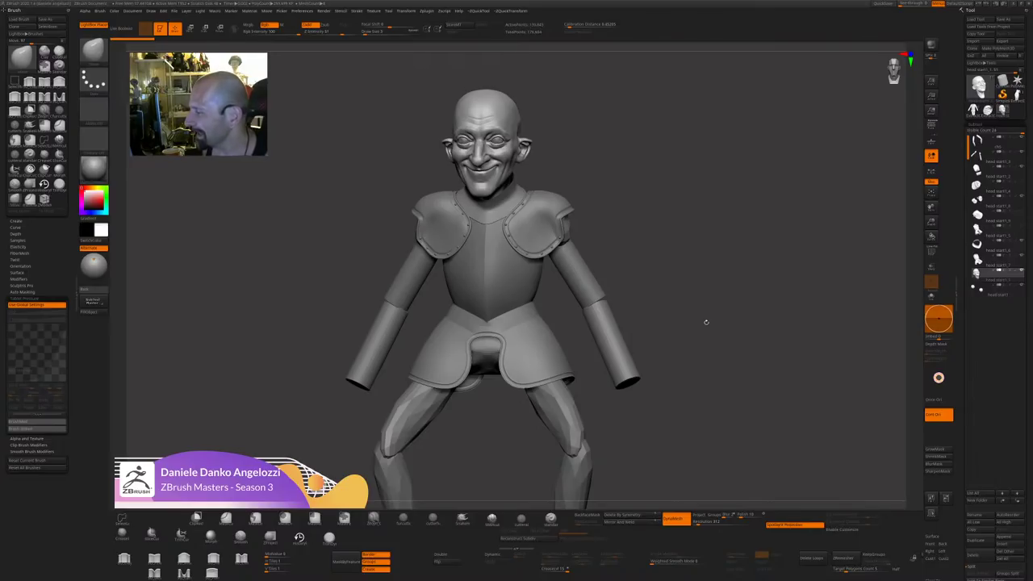
Load the saved breeches tool, the second file in the same folder, and bring the model into view.
left_click(979, 19)
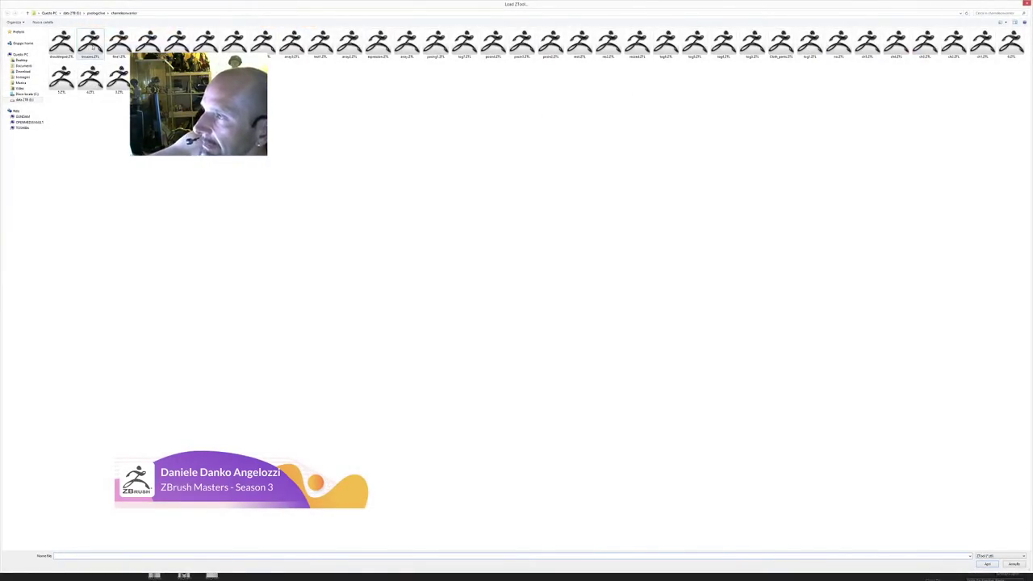
double_click(91, 43)
left_click_drag(691, 296, 736, 436, "alt")
left_click_drag(866, 208, 858, 334, "alt")
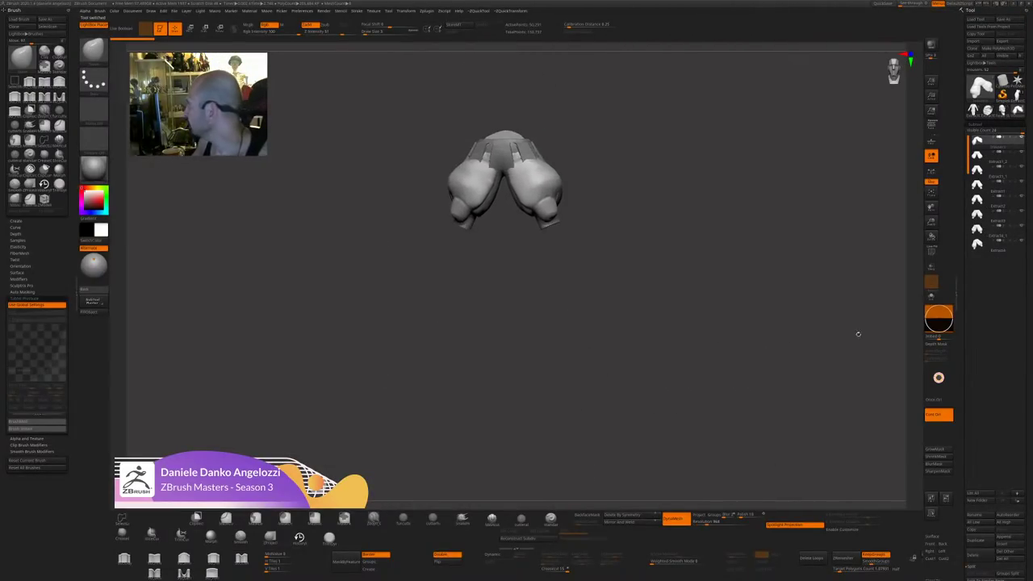
Isolate the base breeches subtool with Solo and PolyFrame on, and merge it into a single polygroup.
left_click(932, 296)
left_click_drag(794, 353, 797, 498, "alt")
left_click(932, 252)
left_click_drag(851, 304, 814, 310, "alt")
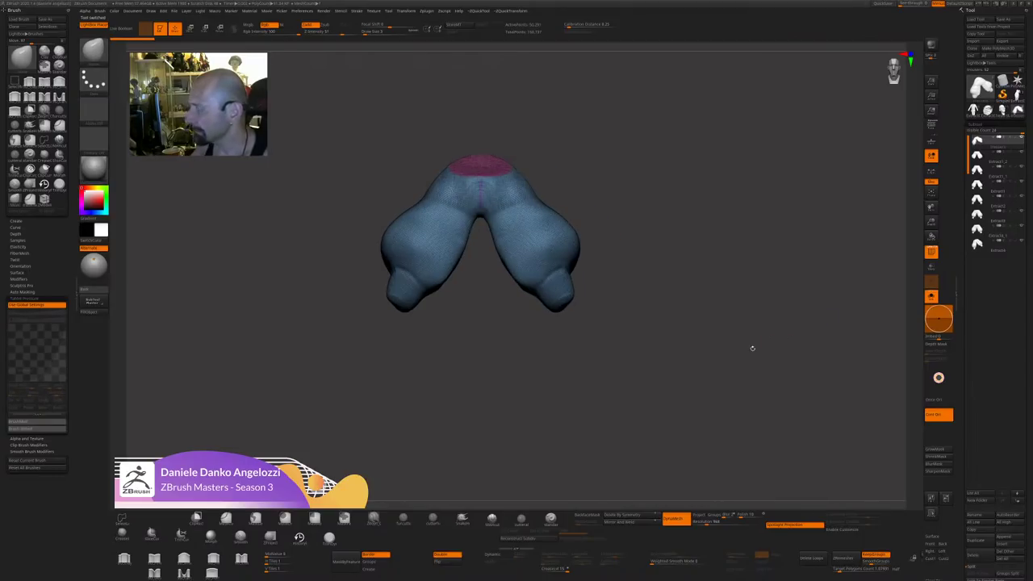
key("ctrl+w")
left_click_drag(685, 373, 700, 388, "alt")
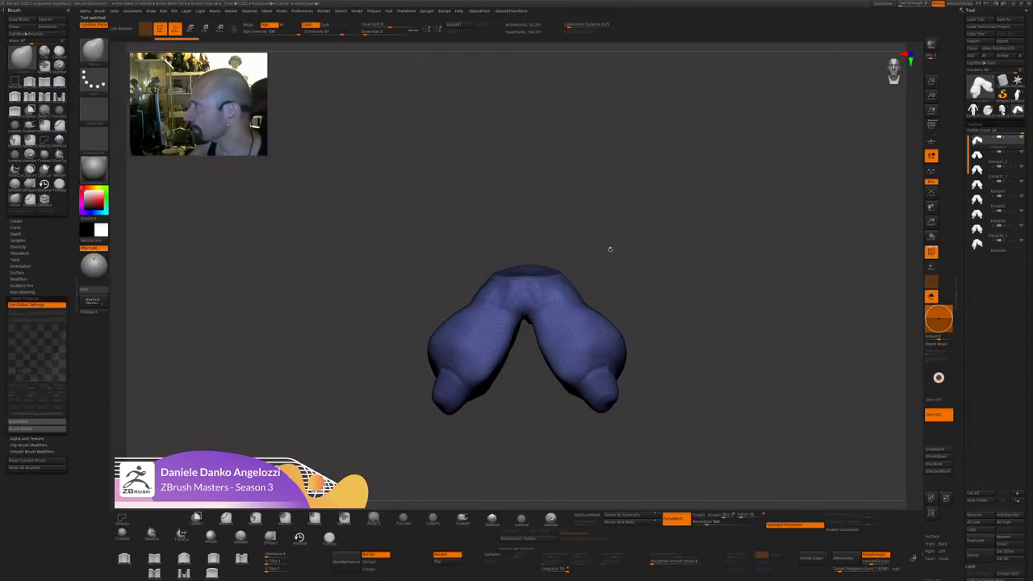
Import the red and yellow striped breeches photo as a texture and add it to Spotlight.
left_click(389, 12)
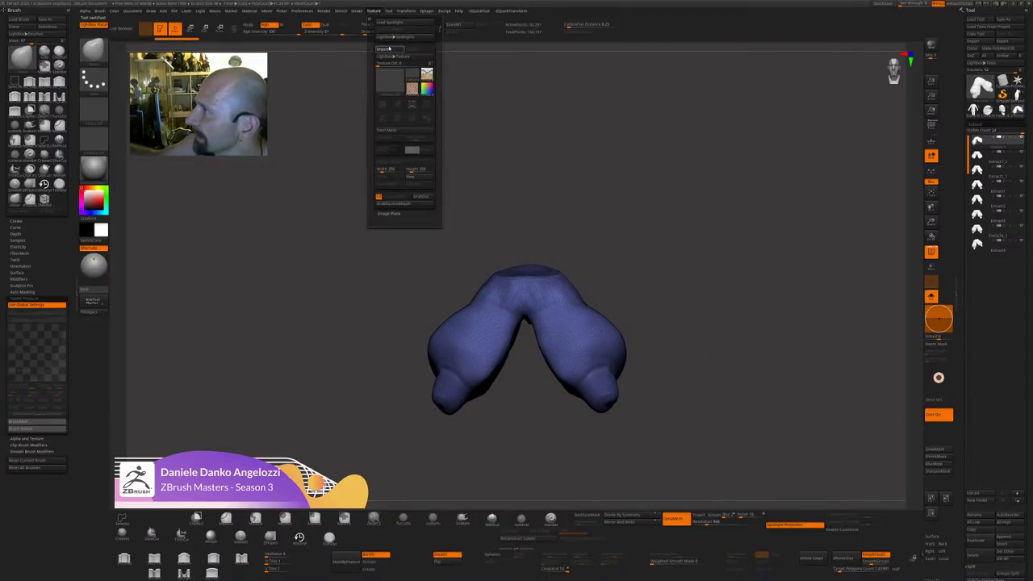
left_click(379, 47)
double_click(60, 43)
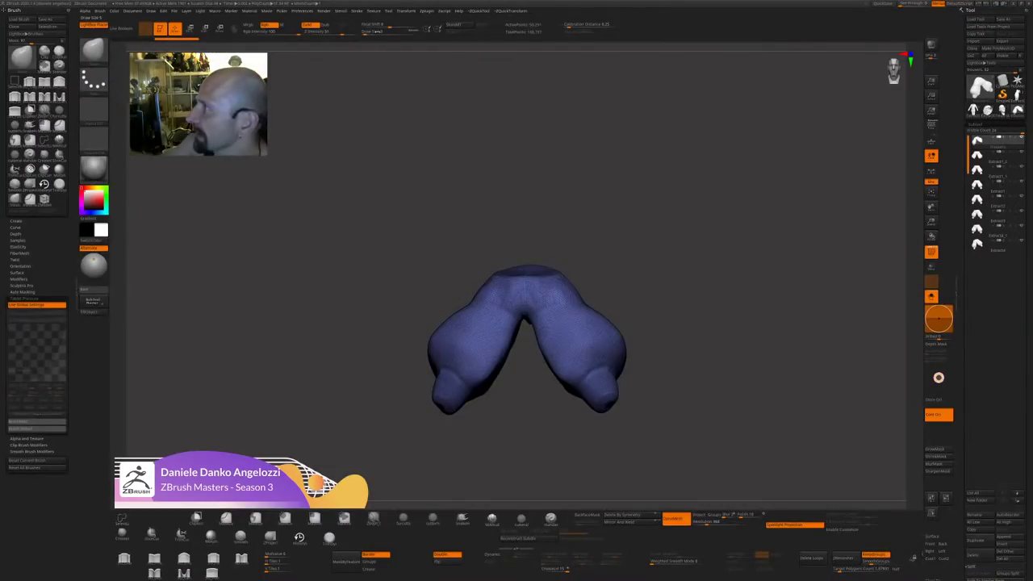
left_click(382, 11)
left_click(381, 104)
left_click(426, 134)
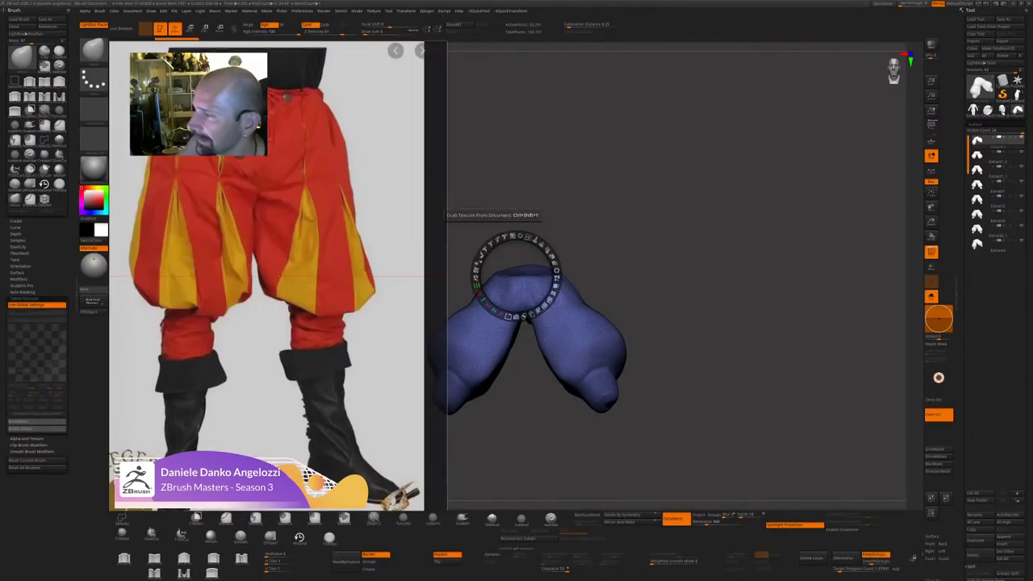
Place the reference photo beside the model in Spotlight and make the Extract1_2 subtool active.
left_click_drag(320, 313, 303, 315)
key("z")
left_click_drag(730, 283, 800, 220)
left_click(997, 157)
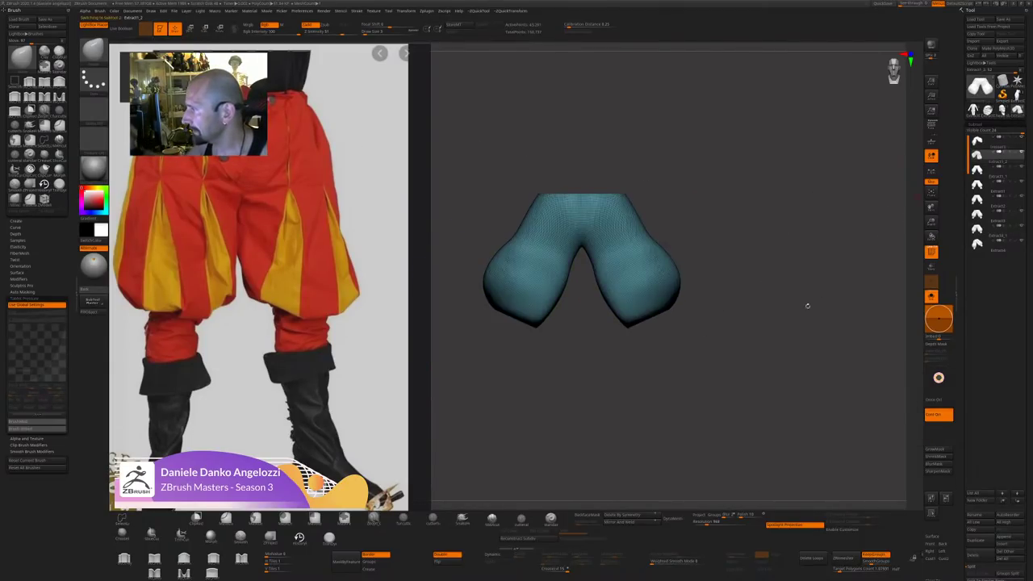
Fade the breeches reference photo in Spotlight and frame the whole Extract1_2 model beside it.
left_click_drag(807, 304, 706, 299, "shift")
key("f")
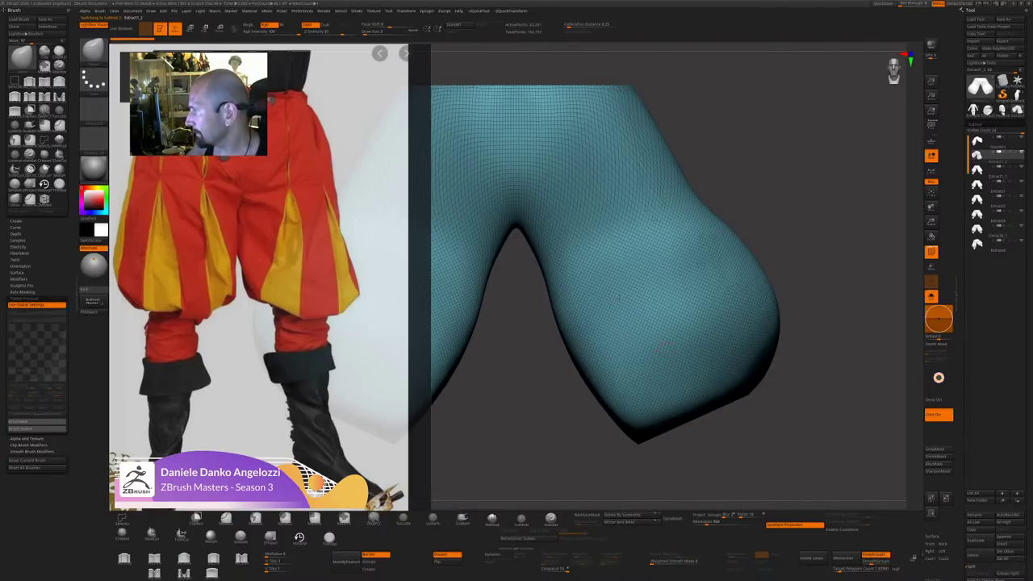
left_click_drag(781, 486, 807, 408, "alt")
left_click_drag(596, 417, 615, 442, "alt")
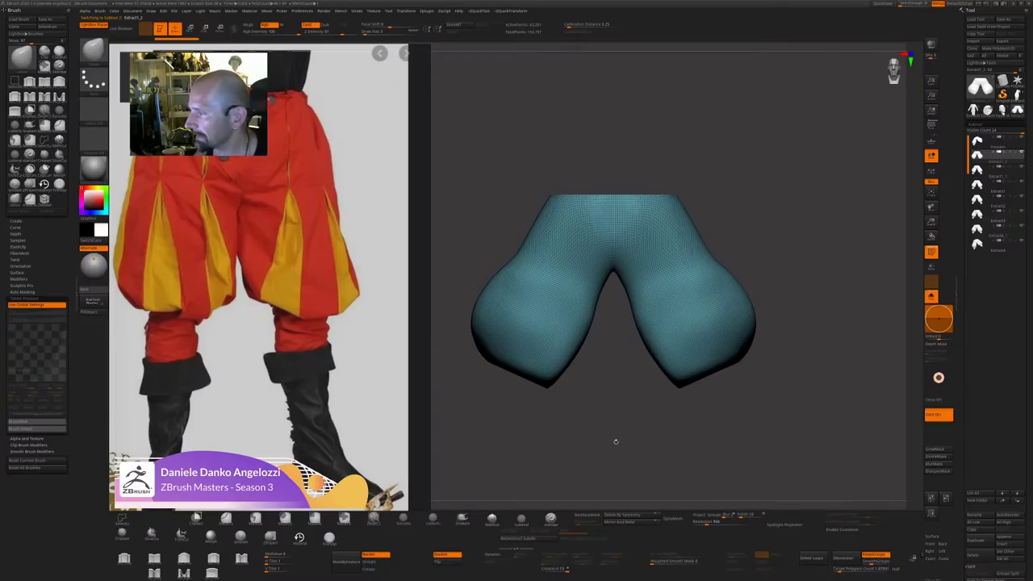
key("z")
left_click_drag(333, 288, 311, 274)
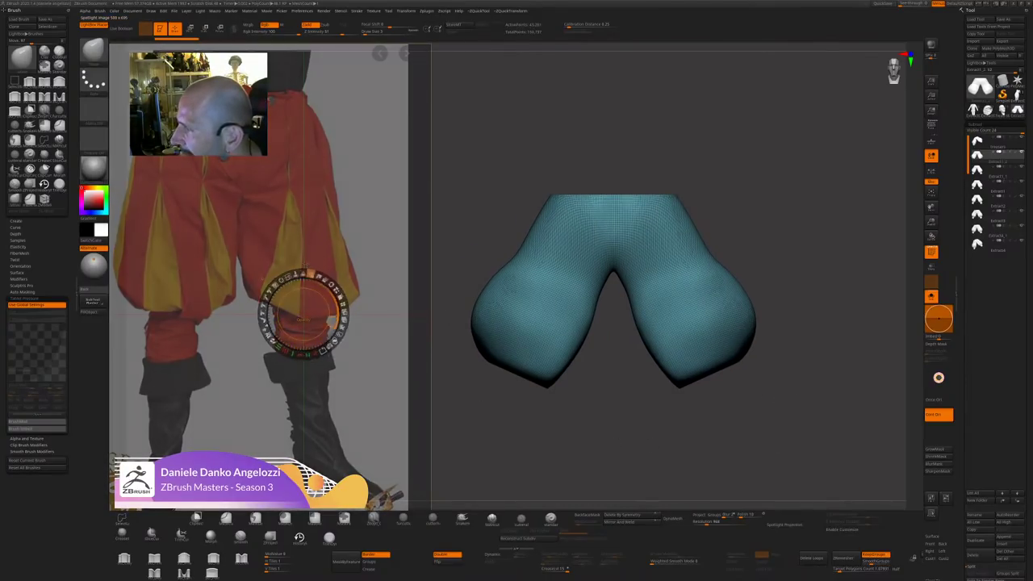
key("z")
left_click_drag(616, 445, 612, 432, "alt")
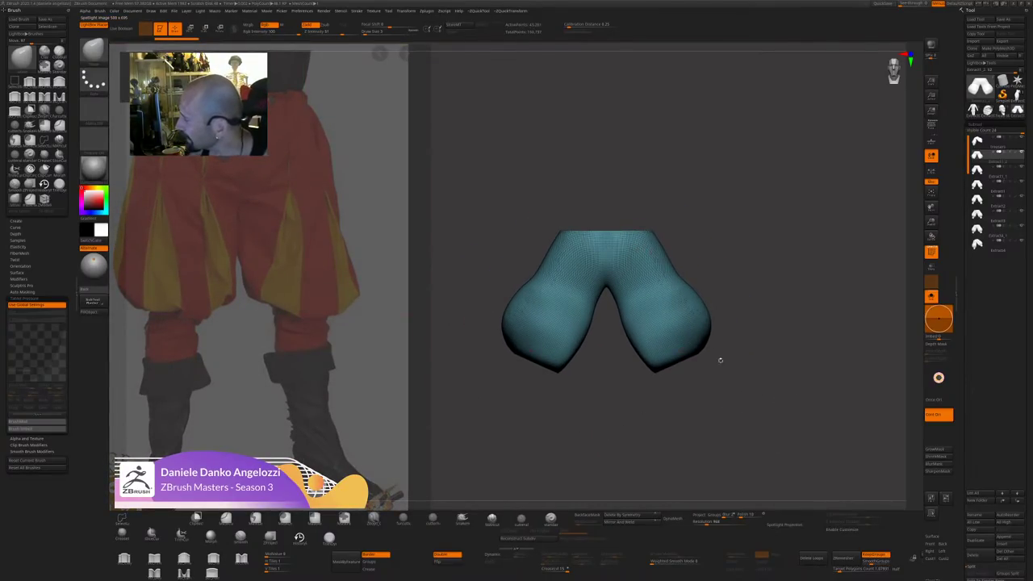
Isolate the polygroup closing both leg openings, and mask the rest of the breeches so only these end caps stay editable.
left_click_drag(737, 395, 735, 416)
left_click_drag(716, 217, 717, 194, "shift")
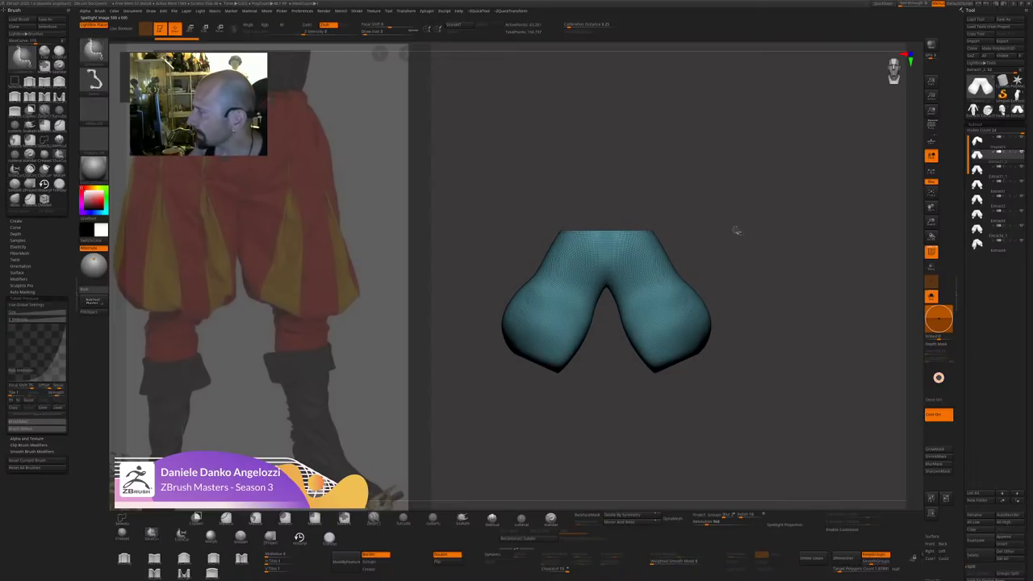
left_click_drag(735, 231, 761, 208)
left_click_drag(643, 396, 678, 371)
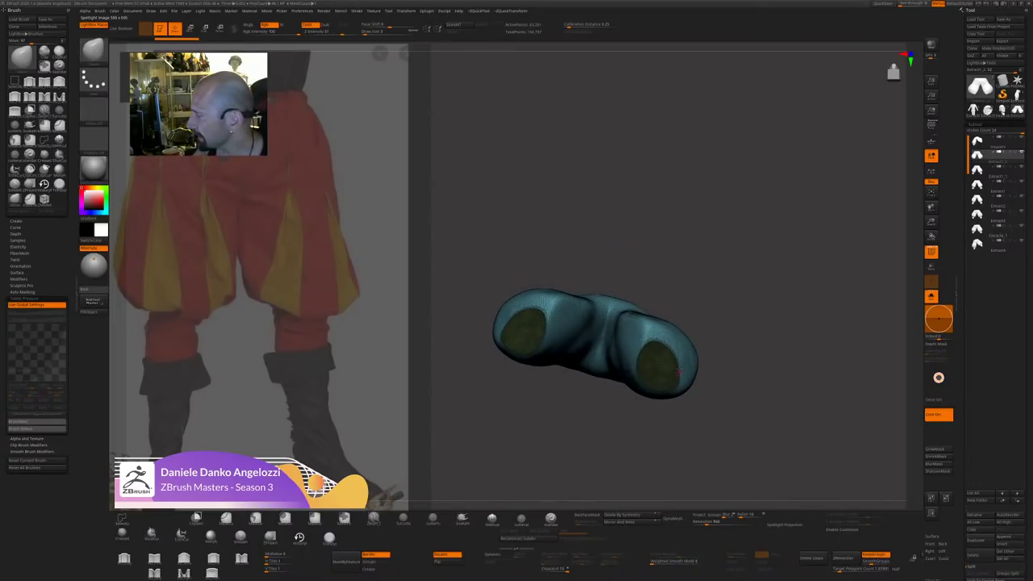
left_click_drag(701, 407, 765, 355, "ctrl")
left_click(661, 364, "ctrl+shift")
left_click(759, 381, "ctrl+shift")
left_click(659, 364, "ctrl+shift")
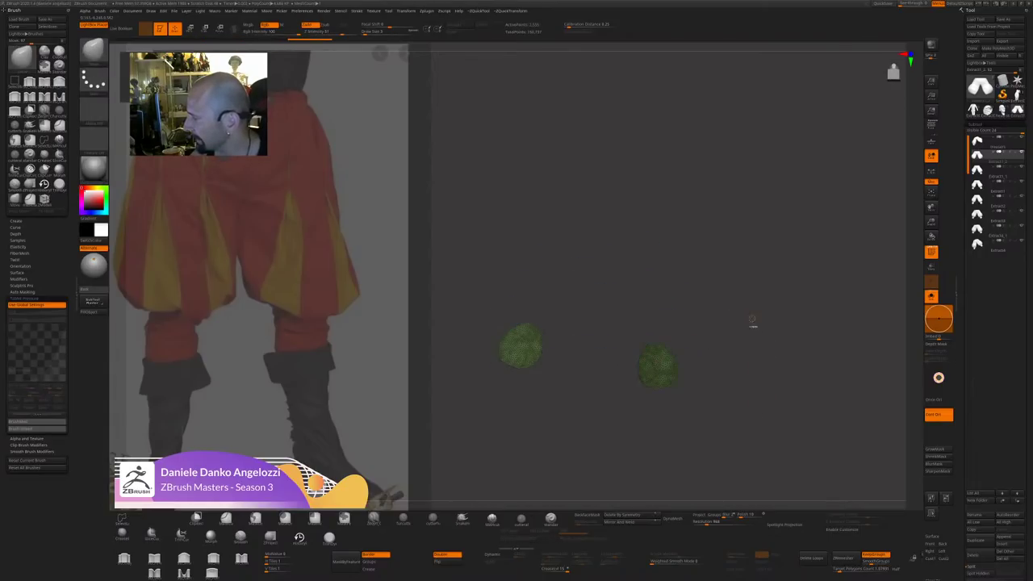
left_click(754, 322, "ctrl")
left_click(779, 307, "ctrl+shift")
left_click(780, 308, "ctrl")
Place the gizmo on a leg-end cap and extrude both caps downward into short cuffs.
key("w")
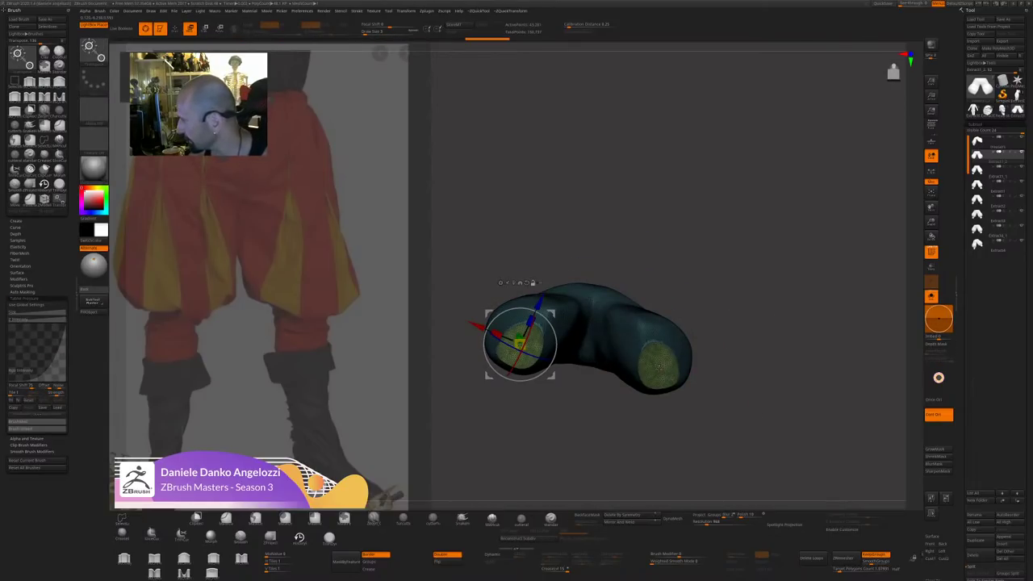
left_click(659, 366, "alt")
left_click_drag(727, 379, 732, 444)
mouse_move(731, 444)
left_mouse_down("alt")
mouse_move(715, 413)
mouse_move(679, 410)
mouse_move(744, 428)
mouse_move(717, 371)
left_mouse_up("alt")
key("q")
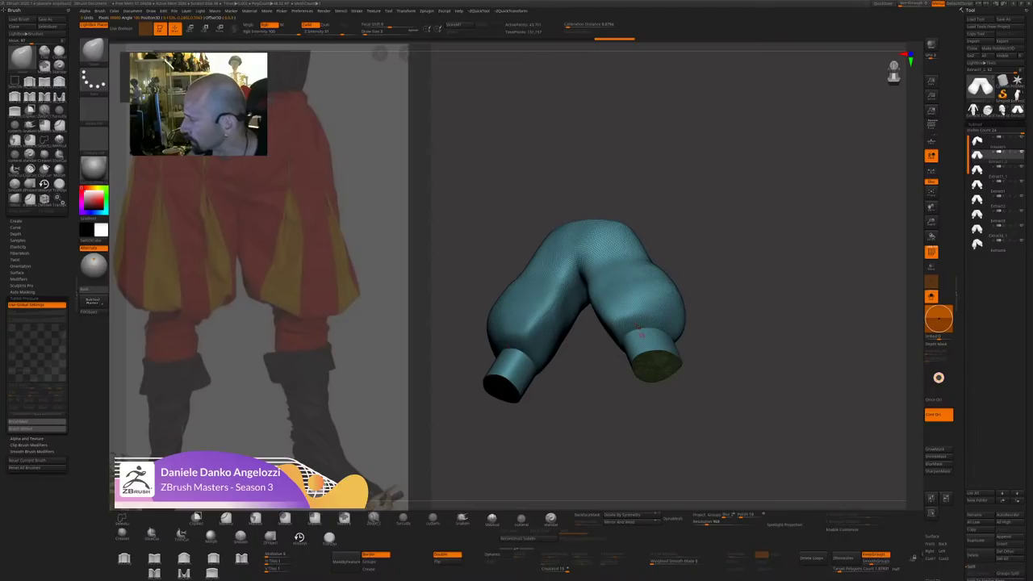
Isolate the extruded cuffs with their end caps, assign them their own polygroup, and show the whole breeches again.
left_click(650, 315, "ctrl+shift")
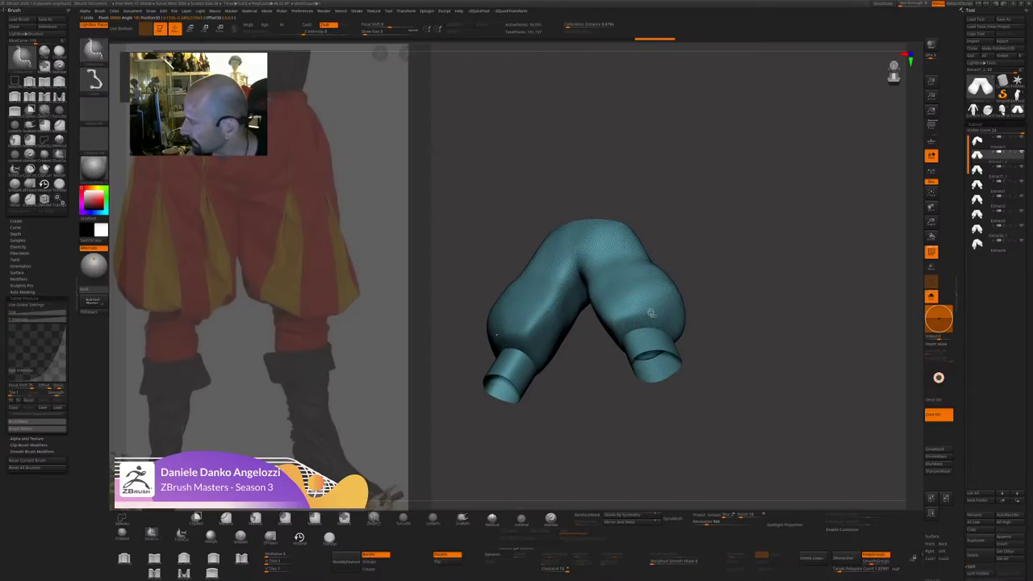
left_click(690, 383, "ctrl+shift")
left_click_drag(710, 376, 749, 358)
left_click(659, 368, "ctrl+shift")
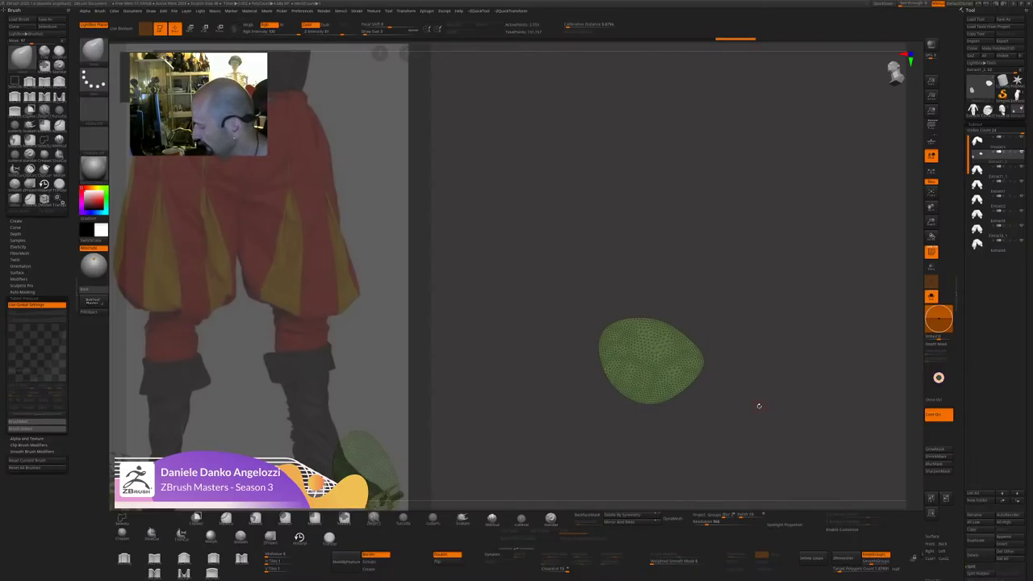
key("shift")
key("shift")
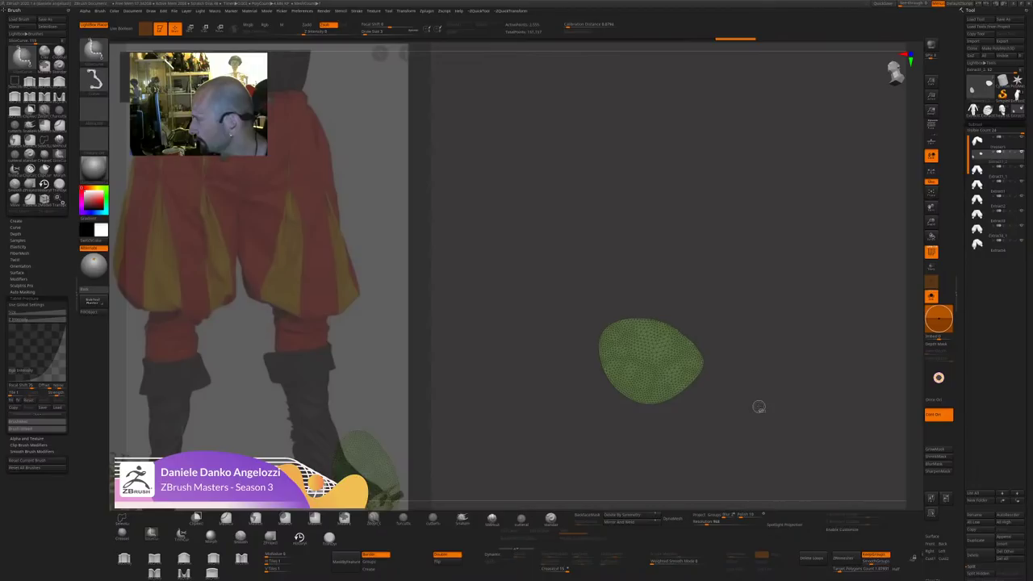
key("ctrl")
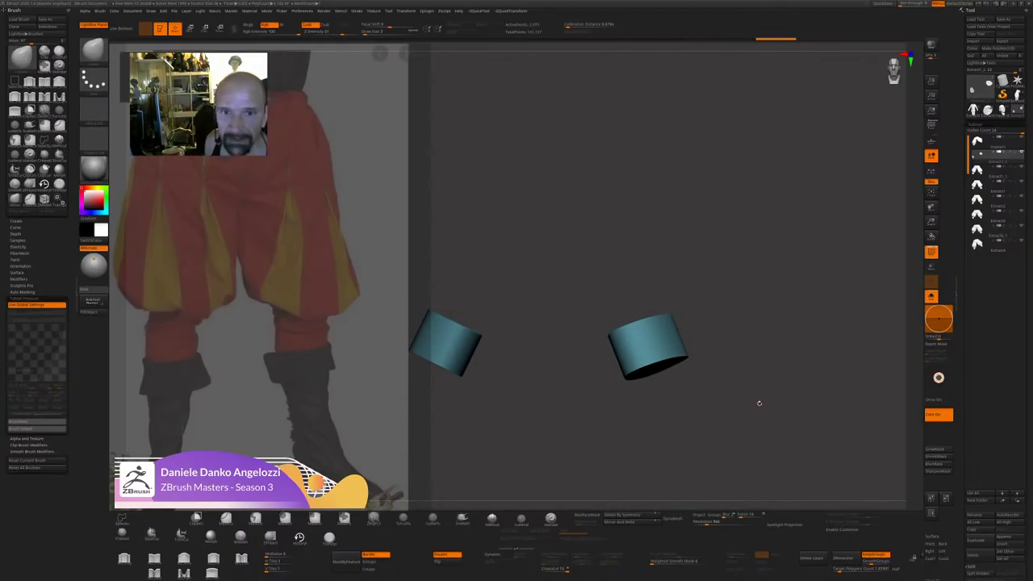
left_click_drag(760, 403, 734, 401)
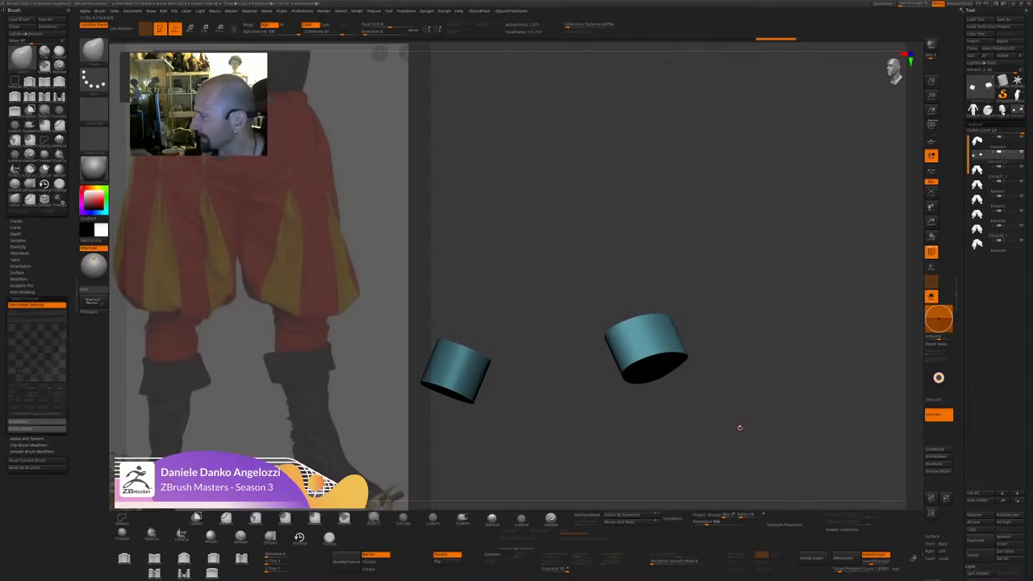
left_click_drag(738, 427, 771, 323)
key("ctrl")
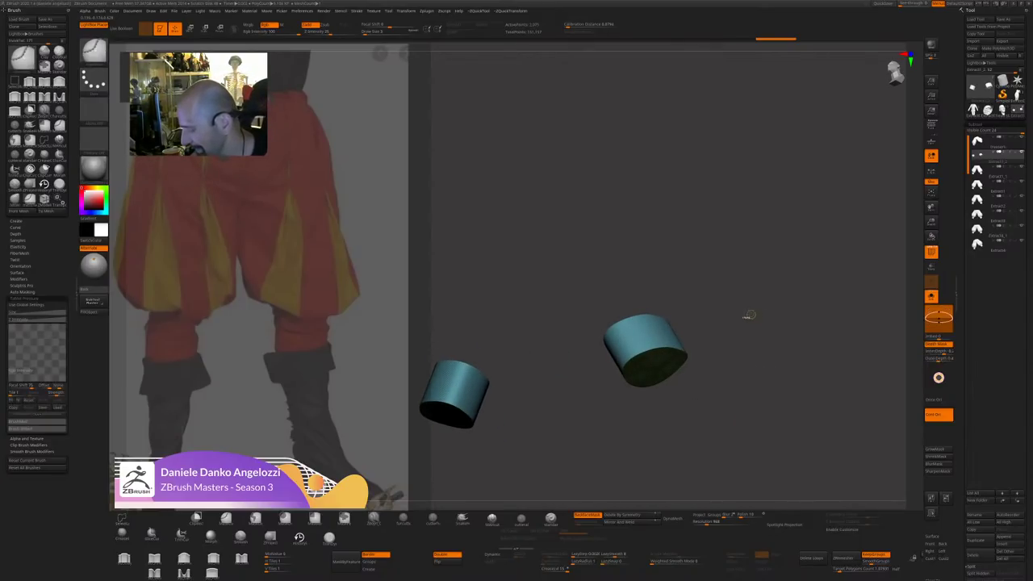
key("ctrl+w")
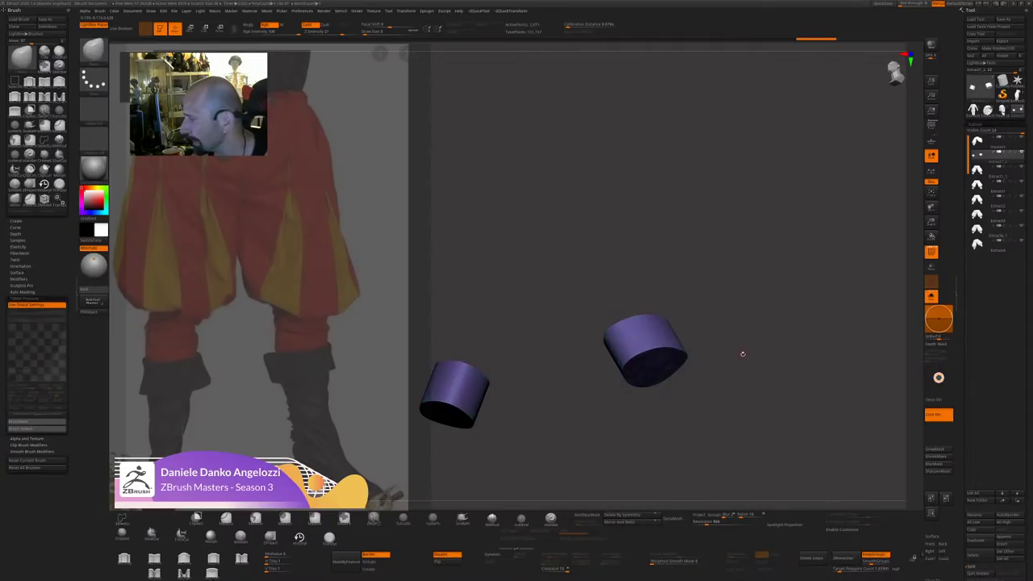
left_click_drag(742, 373, 763, 424, "ctrl+shift")
key("ctrl+w")
left_click(752, 381, "ctrl+shift")
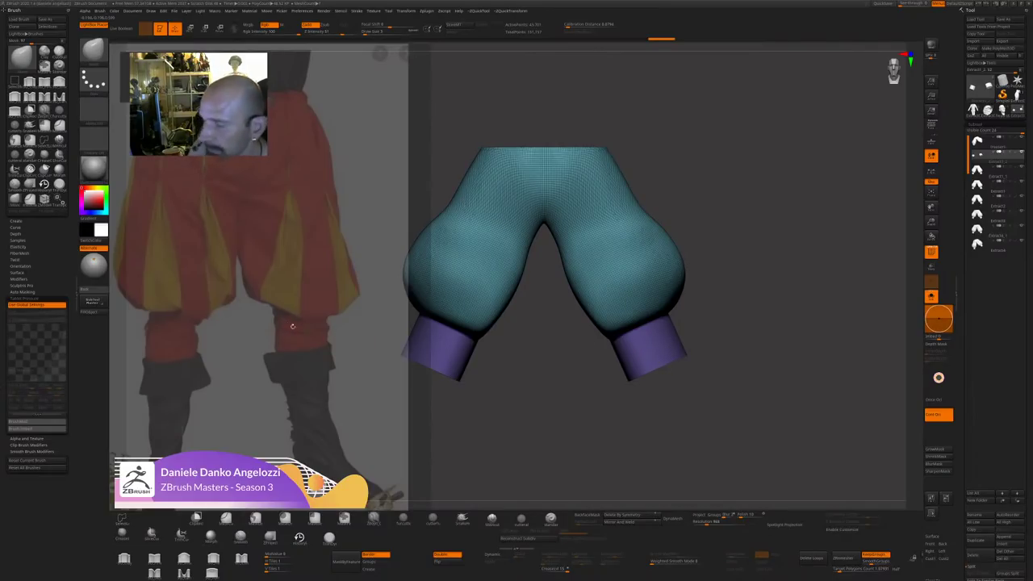
Hide the caps closing the waist and the cuff ends, and delete the hidden geometry to leave these openings open.
left_click_drag(638, 386, 667, 392, "alt")
left_click(660, 291, "ctrl+shift")
left_click_drag(745, 279, 753, 299, "alt")
left_click_drag(754, 299, 766, 351)
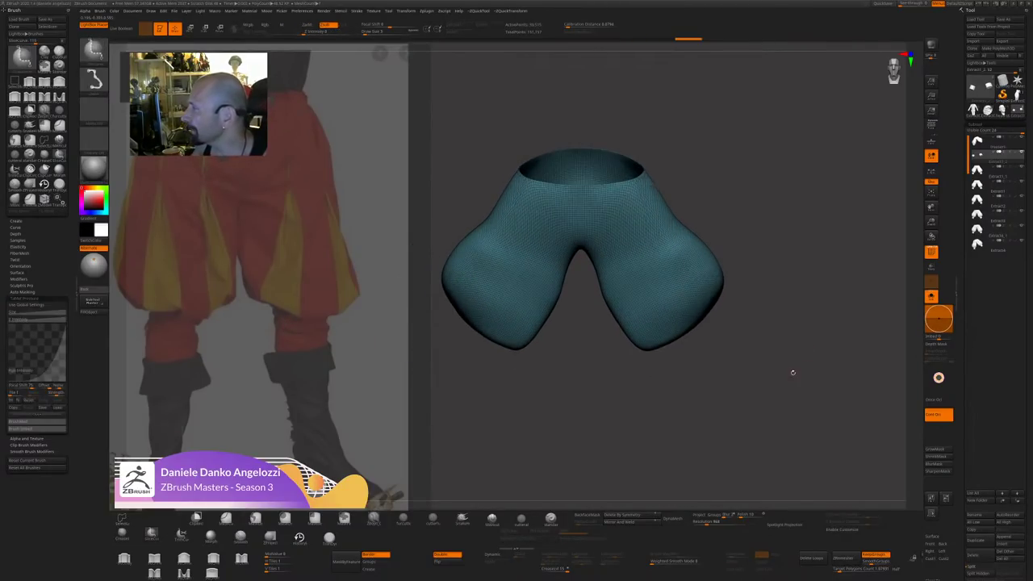
left_click(807, 363, "ctrl+shift")
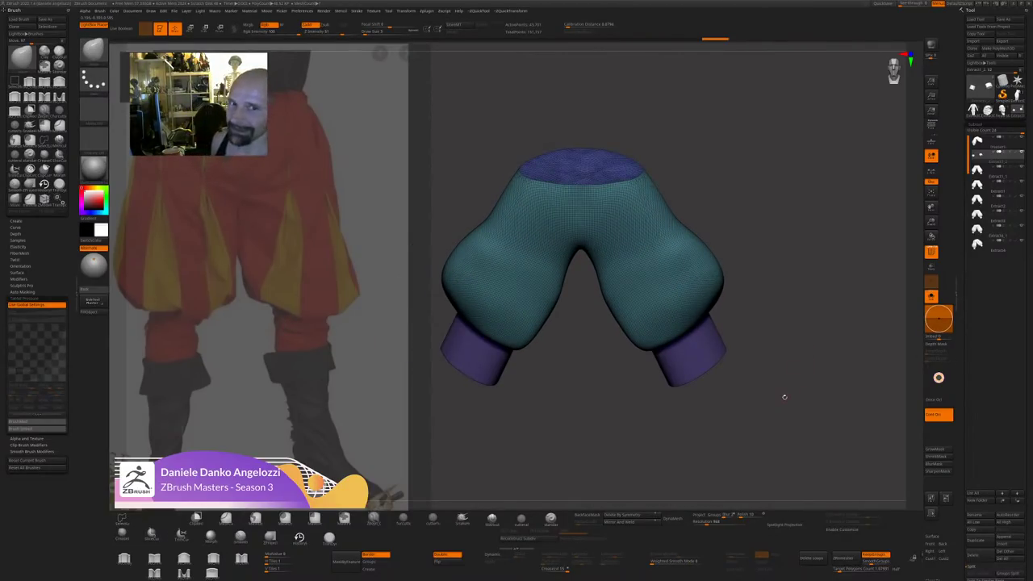
left_click(622, 168, "ctrl+shift")
left_click_drag(743, 173, 757, 202, "ctrl+shift")
left_click_drag(786, 268, 774, 201)
left_click(716, 335, "ctrl+shift")
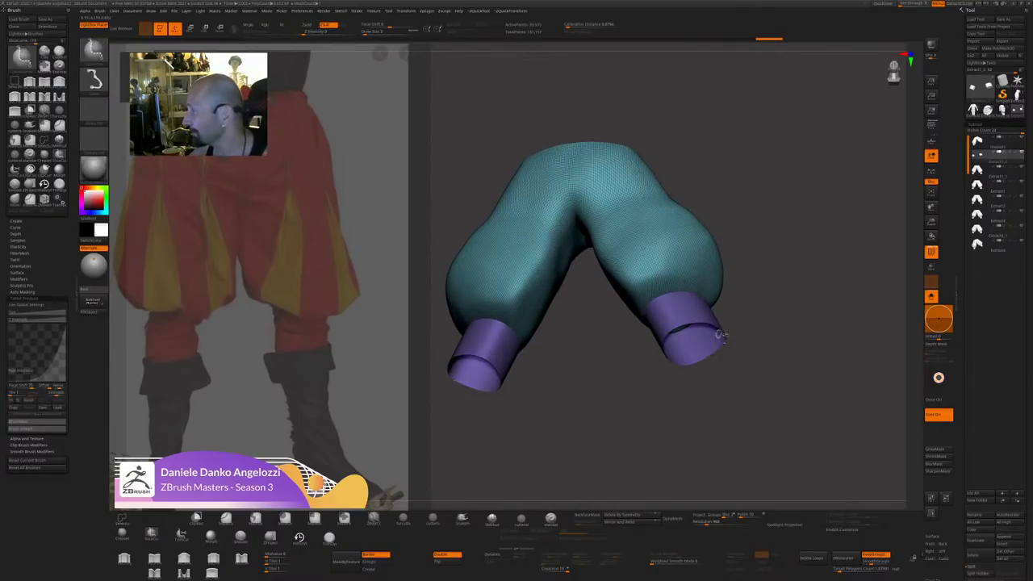
left_click_drag(770, 324, 779, 368, "shift")
key("ctrl+space")
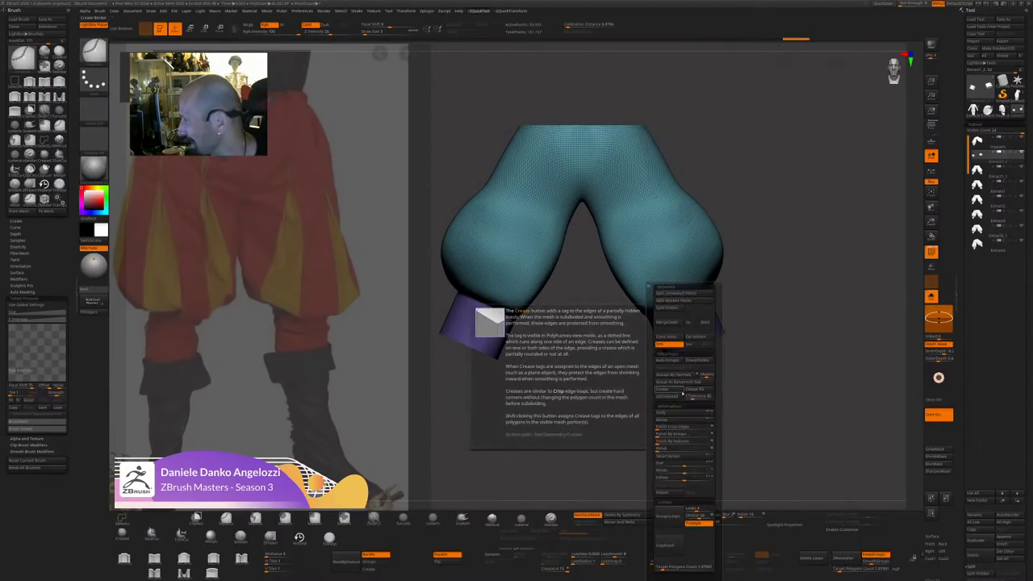
left_click(678, 307)
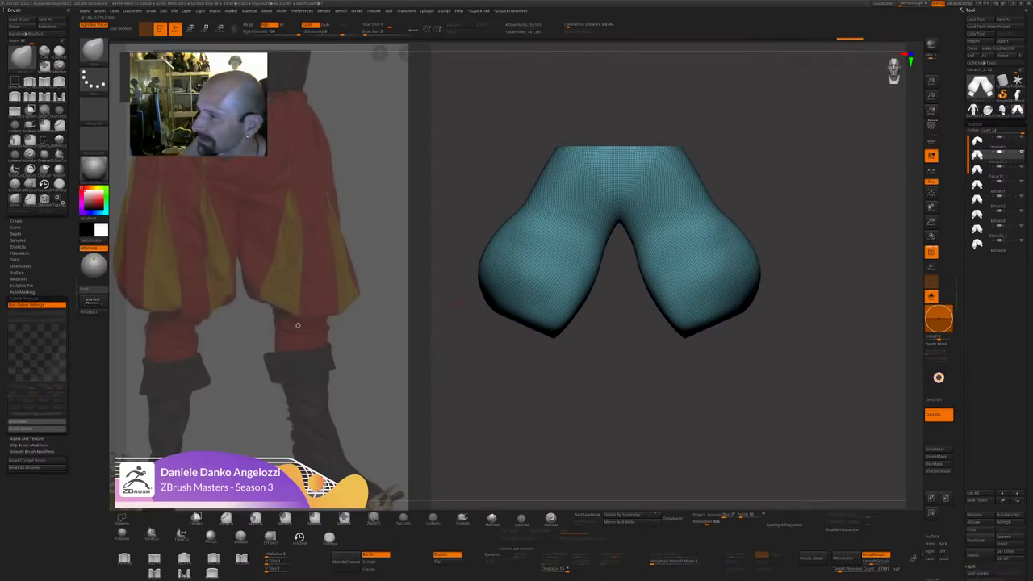
Try a diagonal slice down the front of one leg on the isolated breeches body, and undo it.
left_click_drag(637, 459, 640, 458)
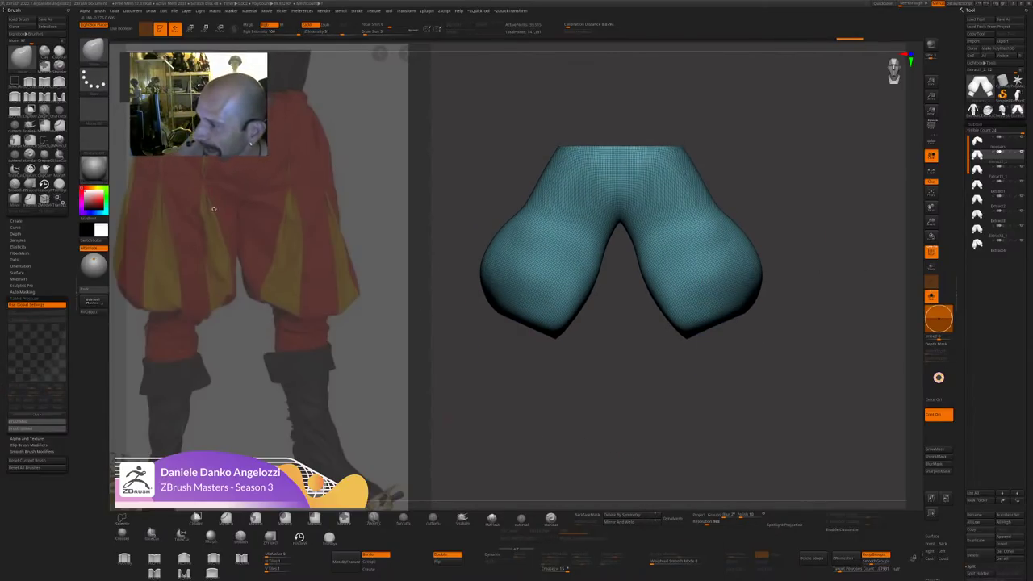
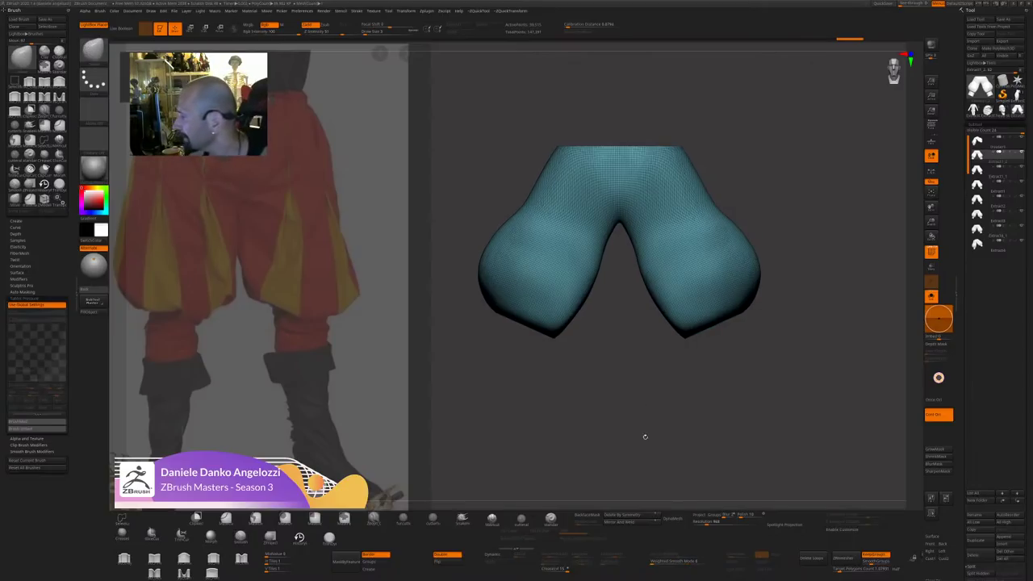
mouse_move(644, 436)
left_mouse_down()
mouse_move(613, 387)
mouse_move(638, 432)
mouse_move(635, 394)
mouse_move(627, 417)
mouse_move(589, 408)
mouse_move(549, 424)
left_mouse_up()
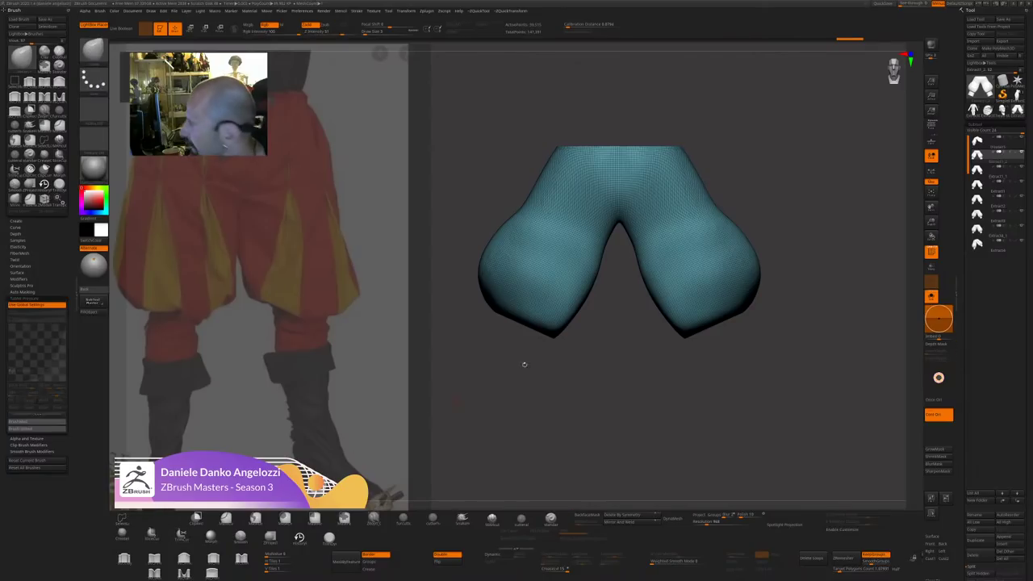
left_click_drag(524, 363, 598, 380)
key("shift")
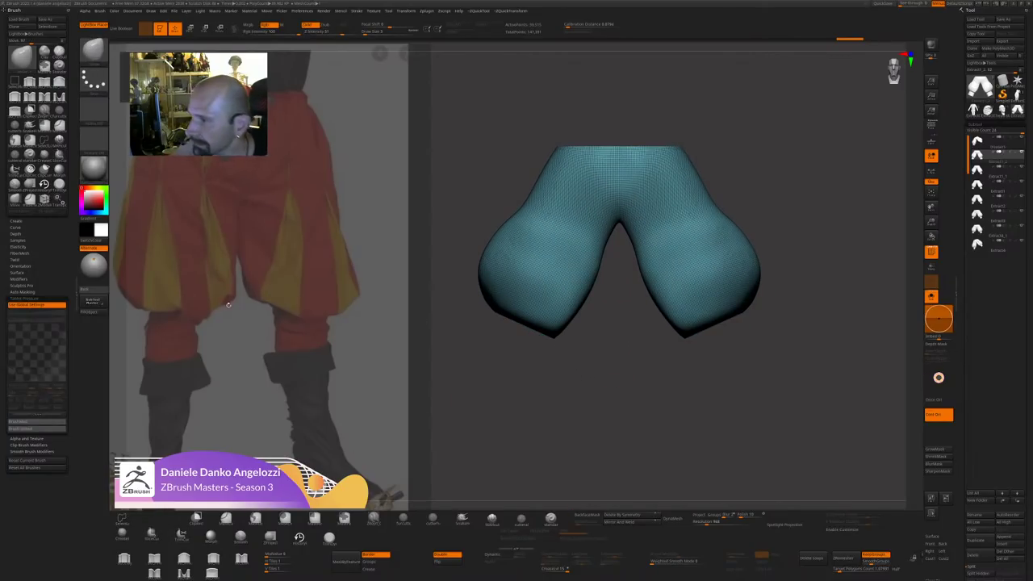
mouse_move(610, 126)
left_mouse_down()
mouse_move(589, 251)
mouse_move(531, 365)
left_mouse_up()
left_click_drag(641, 449, 524, 347)
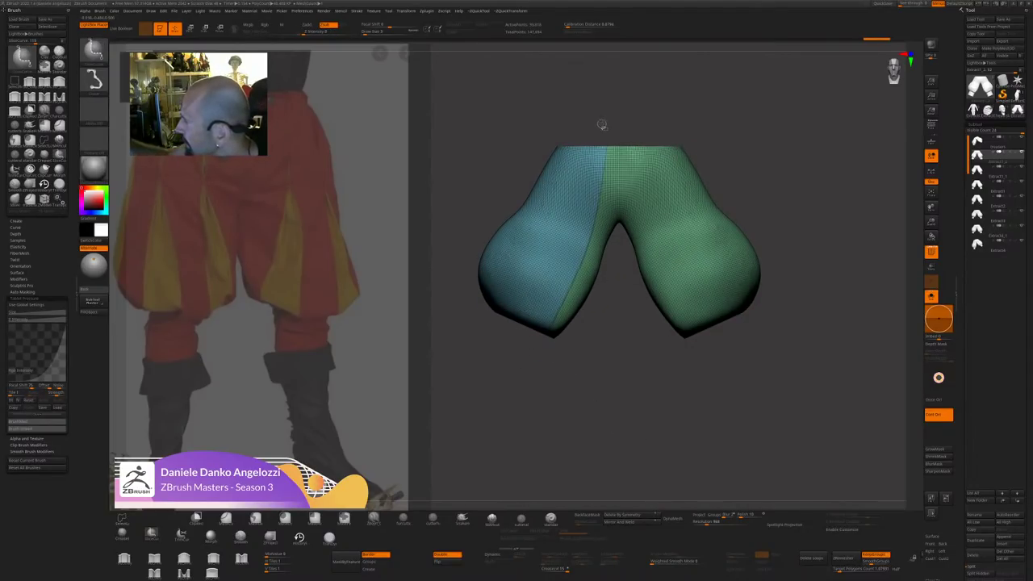
key("ctrl+z")
Slice off a narrow waistband, cut the first diagonal stripe boundaries down one leg, and isolate the leg's outer section.
mouse_move(521, 149)
left_mouse_down("ctrl+shift")
mouse_move(734, 147)
mouse_move(808, 159)
left_mouse_up("ctrl+shift")
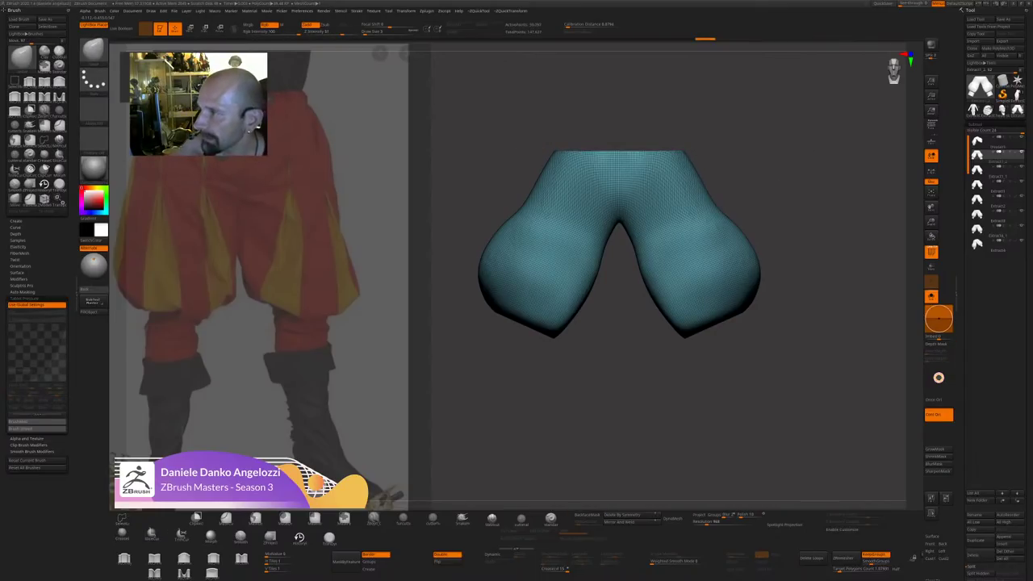
mouse_move(570, 381)
left_mouse_down("shift")
mouse_move(549, 379)
mouse_move(621, 121)
left_mouse_up("shift")
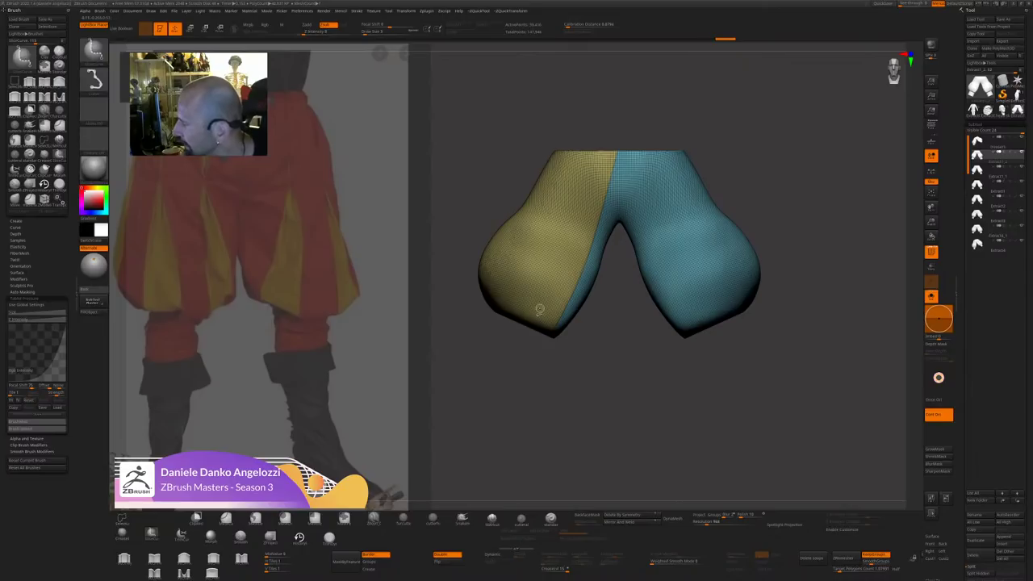
mouse_move(515, 339)
left_mouse_down("ctrl+shift")
mouse_move(599, 129)
mouse_move(516, 363)
mouse_move(542, 385)
mouse_move(600, 404)
mouse_move(618, 371)
left_mouse_up("ctrl+shift")
left_click(522, 302, "ctrl+shift")
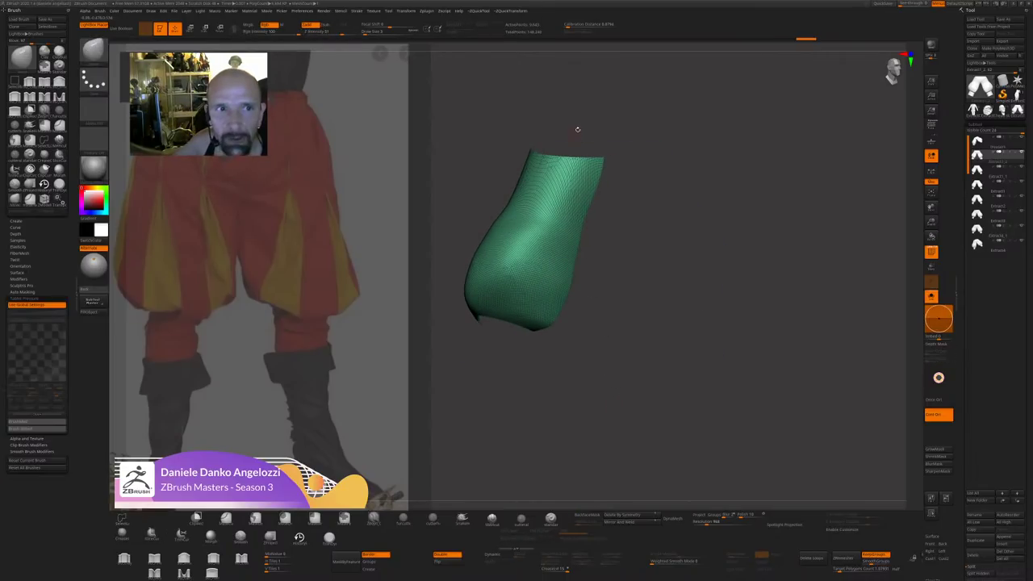
Slice the isolated outer leg section into further lengthwise stripe polygroups around its side, and show all parts again.
key("ctrl+shift")
left_click_drag(641, 154, 638, 167)
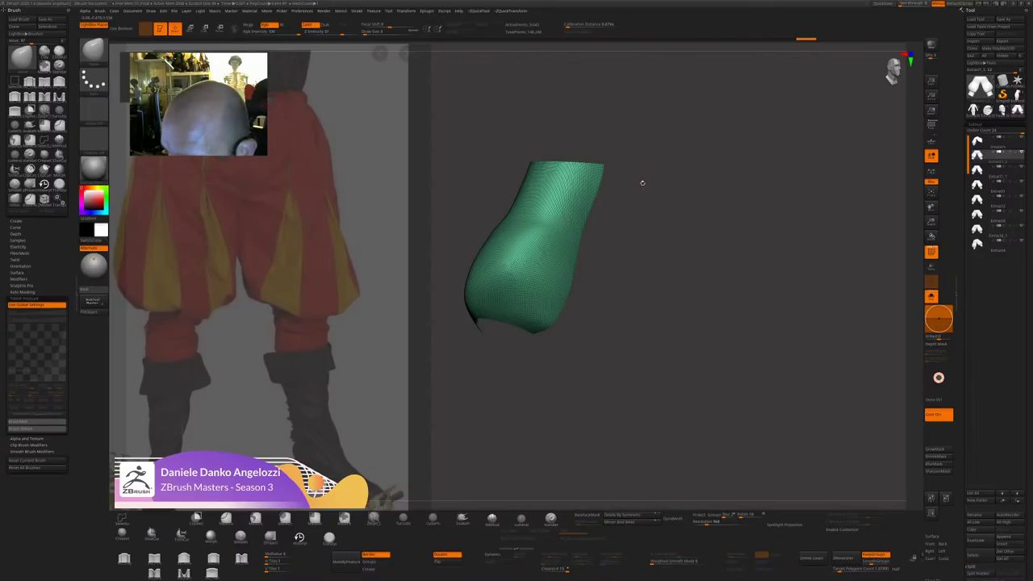
left_click_drag(647, 211, 502, 365)
left_click(539, 250, "ctrl+shift")
left_click_drag(578, 242, 608, 240)
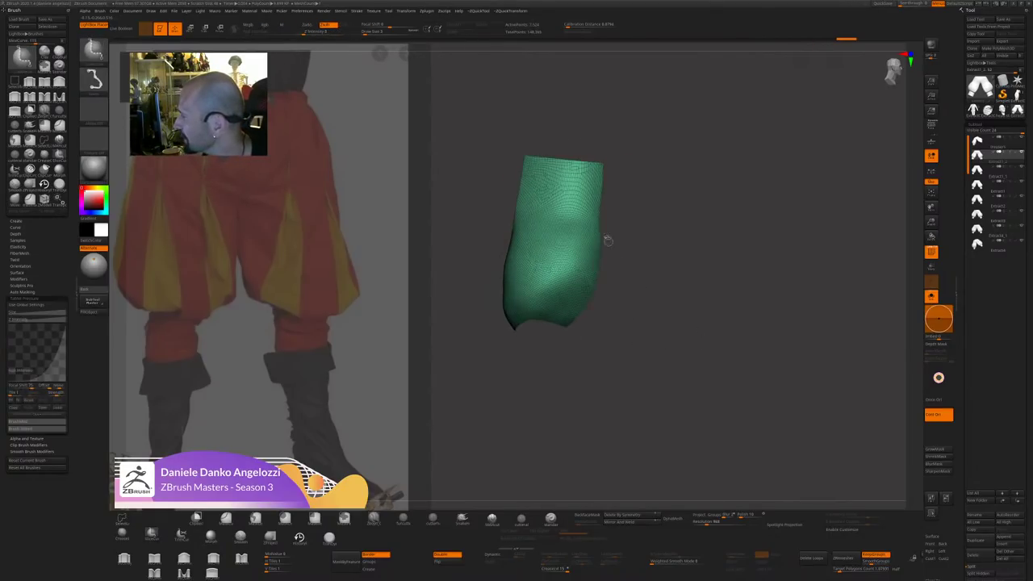
left_click_drag(585, 133, 551, 350, "ctrl+shift")
left_click_drag(571, 355, 609, 353)
left_click_drag(540, 144, 663, 381, "ctrl+shift")
left_click(613, 384, "ctrl+shift")
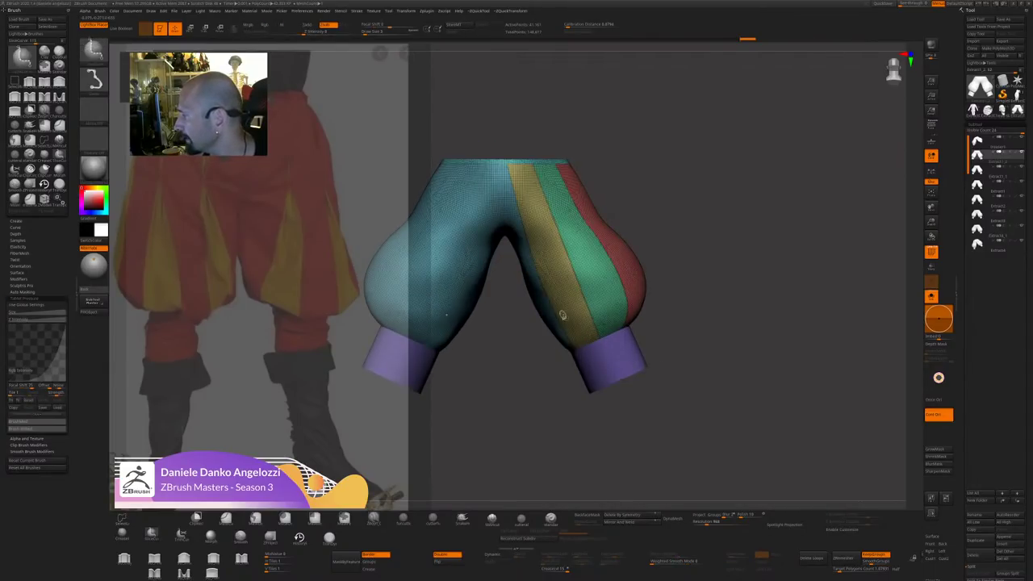
Isolate the unsliced body section, try cutting a wide strip along its underside through the inner legs with Slice BRadius, and undo it.
left_click_drag(552, 360, 592, 267)
mouse_move(700, 189)
left_mouse_down("shift")
mouse_move(683, 226)
mouse_move(751, 226)
left_mouse_up("shift")
mouse_move(709, 264)
left_mouse_down("ctrl+shift")
mouse_move(443, 256)
mouse_move(452, 257)
left_mouse_up("ctrl+shift")
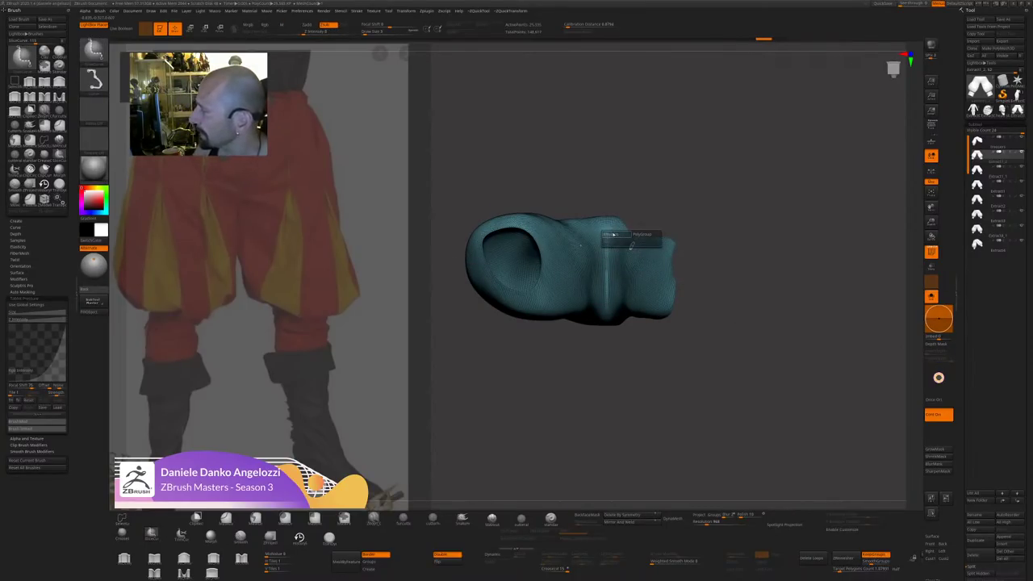
mouse_move(615, 235)
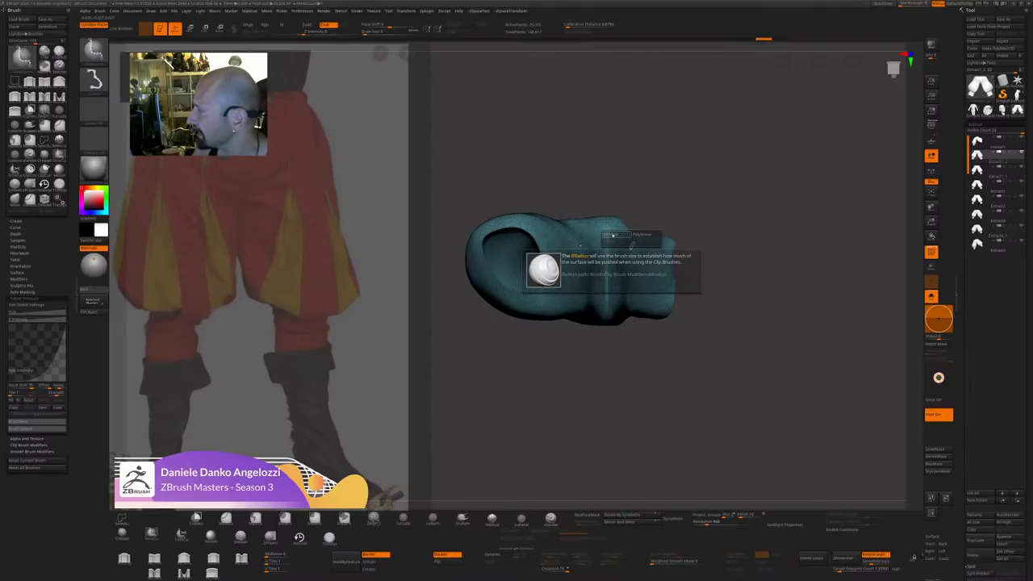
key("s")
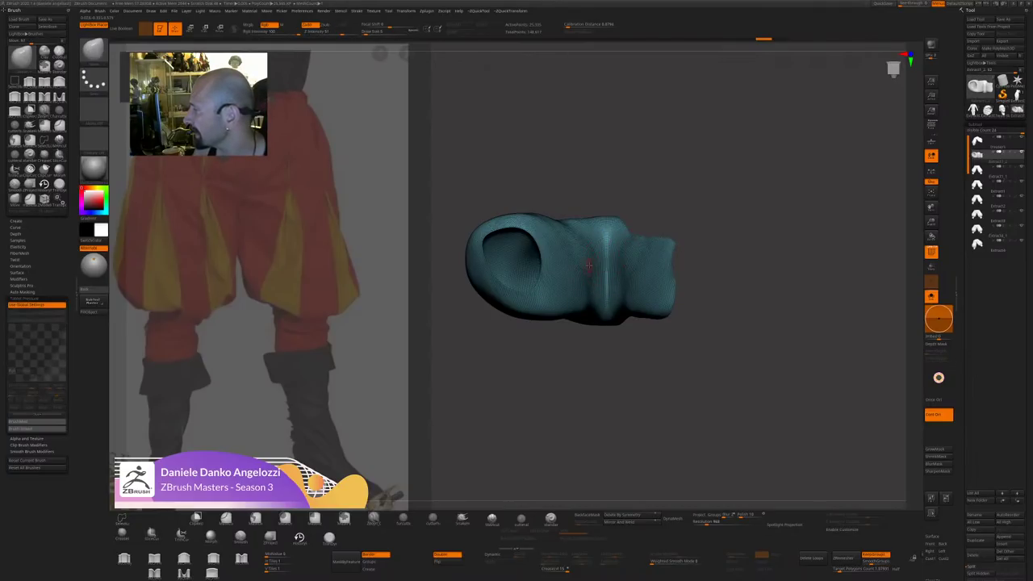
left_click_drag(432, 269, 801, 269, "ctrl+shift")
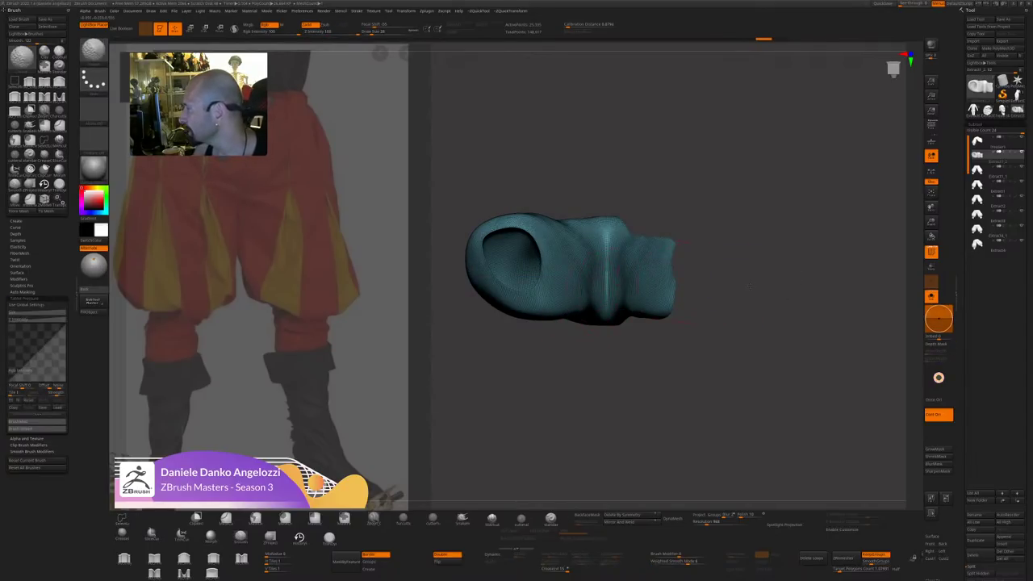
left_click_drag(442, 266, 774, 266, "ctrl+shift")
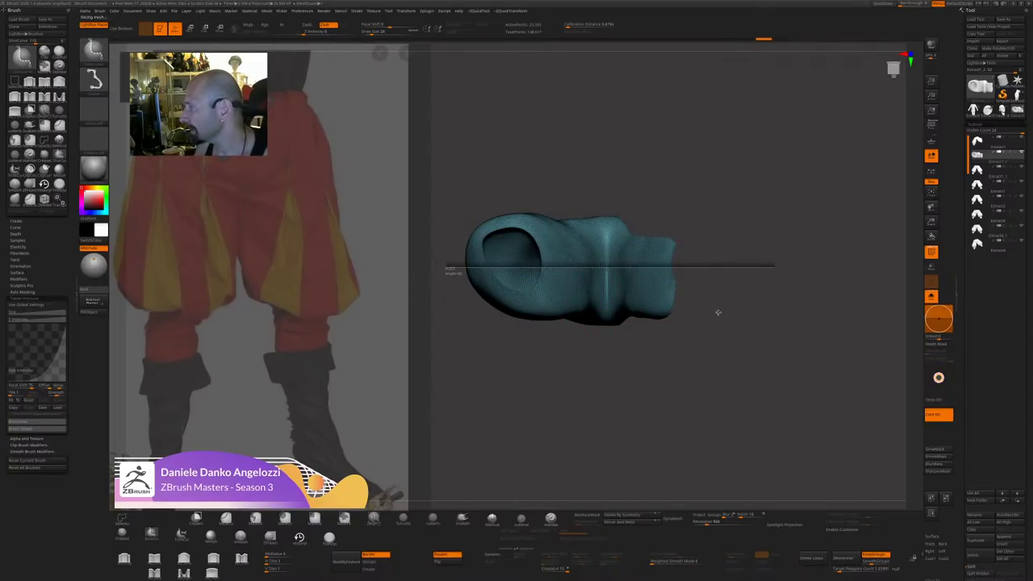
left_click_drag(717, 312, 717, 312, "ctrl+shift")
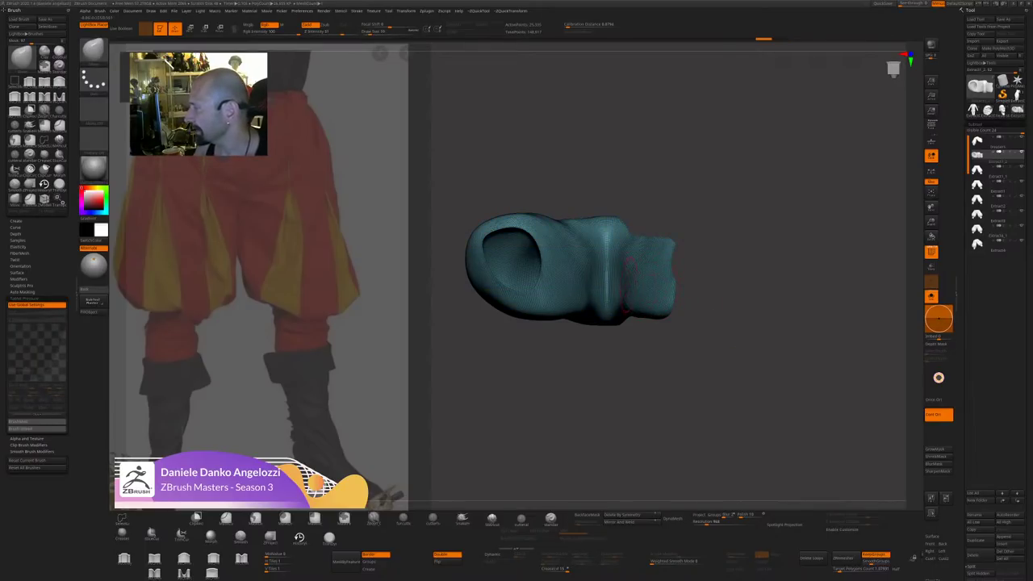
left_click_drag(436, 266, 757, 266, "ctrl+shift")
mouse_move(598, 418)
left_mouse_down()
mouse_move(661, 416)
mouse_move(628, 411)
mouse_move(645, 421)
mouse_move(616, 438)
mouse_move(710, 420)
mouse_move(692, 412)
left_mouse_up()
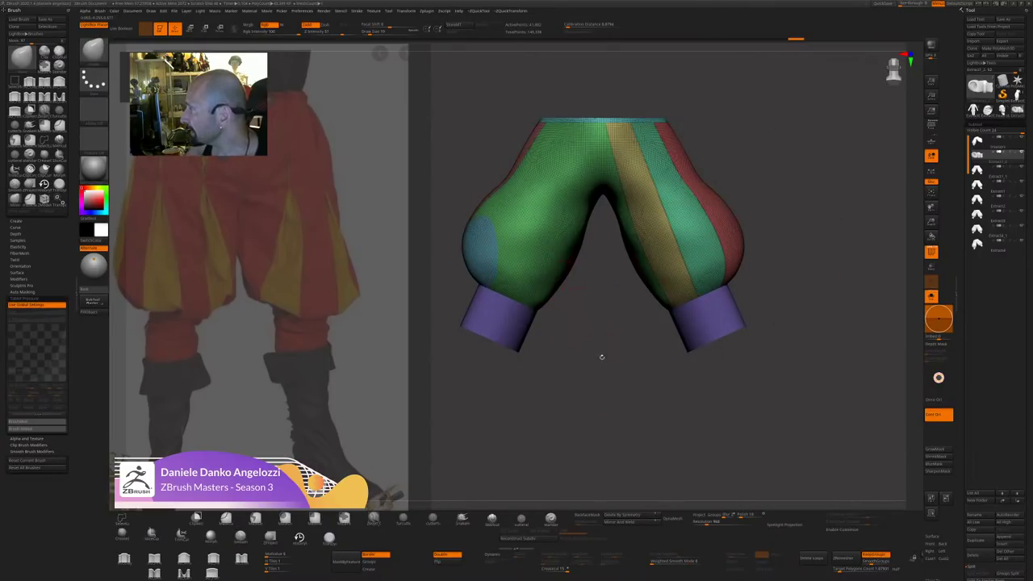
left_click_drag(848, 164, 699, 392)
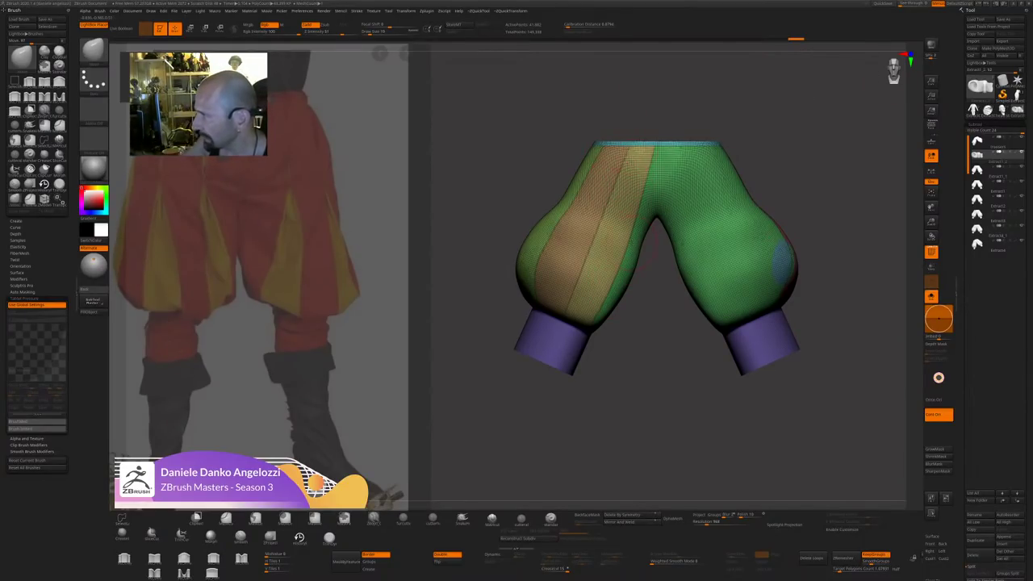
mouse_move(678, 419)
left_mouse_down()
mouse_move(641, 395)
mouse_move(620, 291)
left_mouse_up()
key("ctrl+z")
key("ctrl+z")
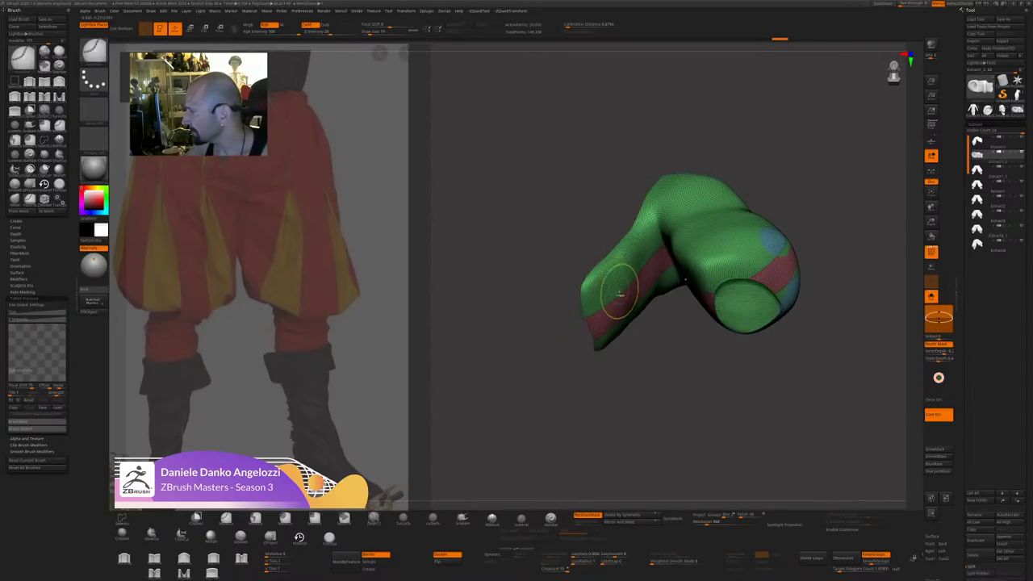
Cut a thin strip along the underside of the isolated section through both inner legs, and show all parts.
left_click_drag(651, 375, 649, 370)
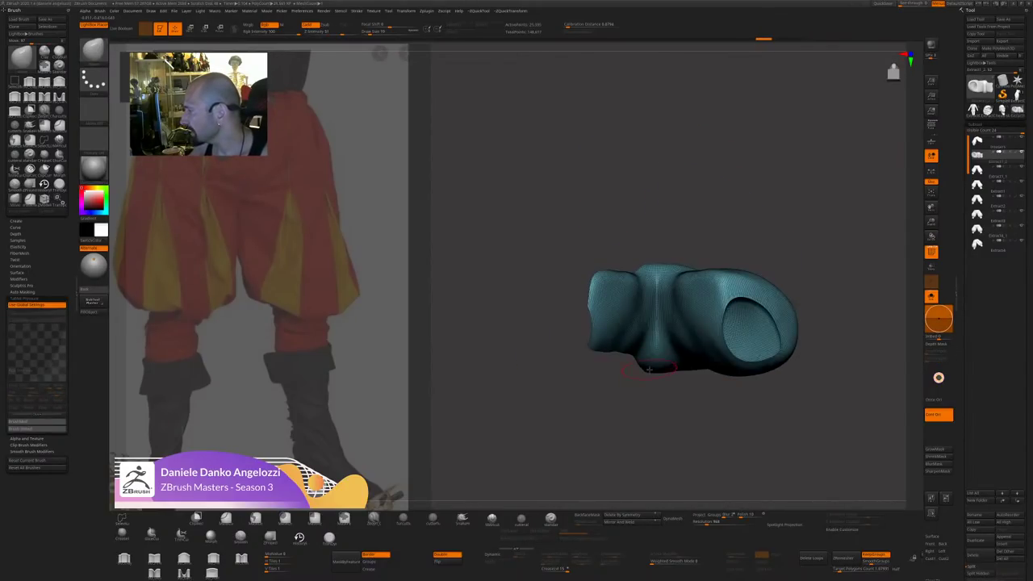
mouse_move(573, 323)
left_mouse_down("ctrl+shift")
mouse_move(859, 323)
mouse_move(844, 441)
mouse_move(824, 434)
left_mouse_up("ctrl+shift")
key("ctrl+shift+z")
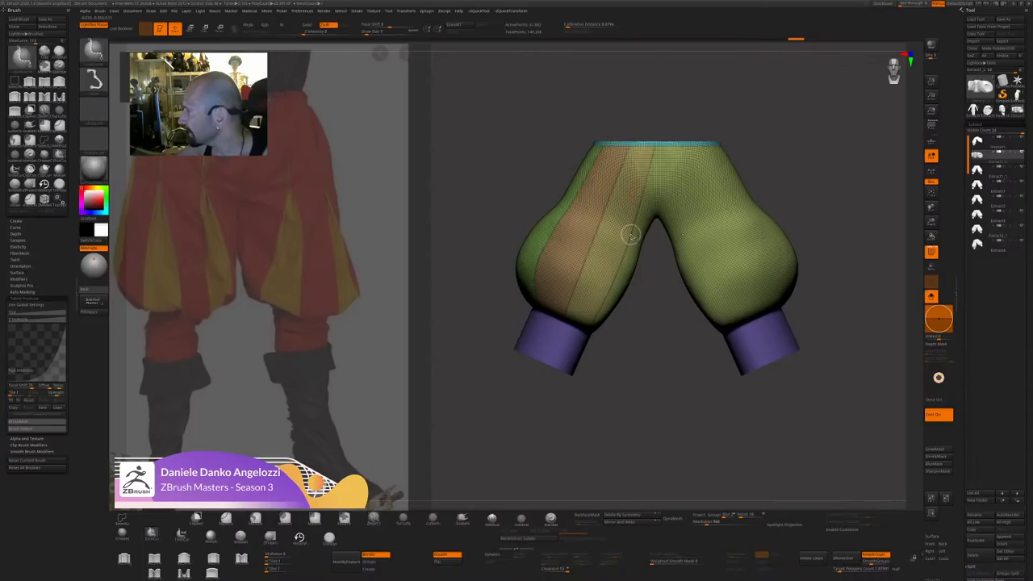
Isolate the front section with its adjoining stripe, regroup them as one polygroup, and slice a new diagonal stripe boundary down the leg.
left_click(627, 231, "ctrl+shift")
key("ctrl+w")
left_click_drag(661, 384, 675, 418)
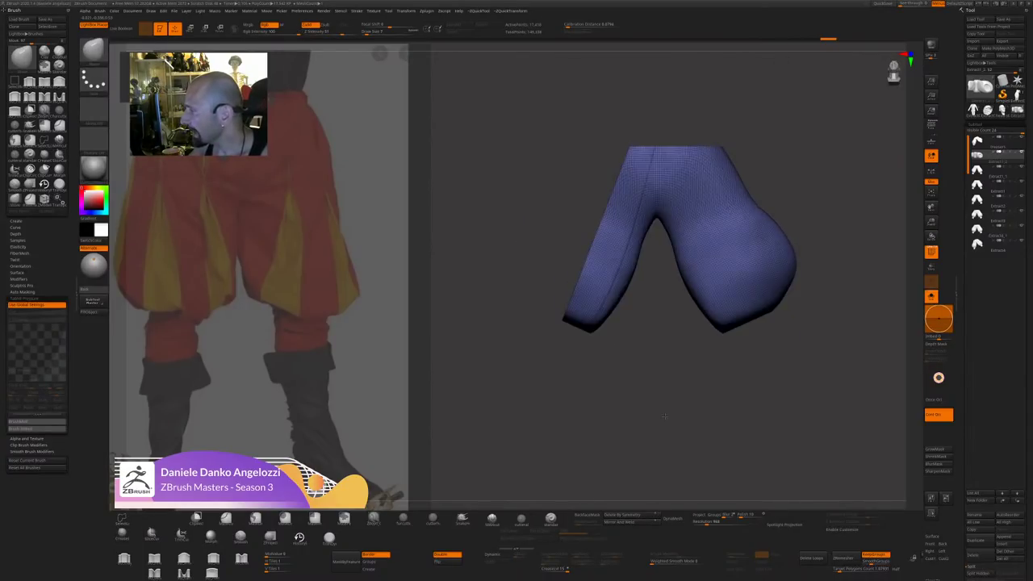
right_click_drag(611, 250, 616, 340)
mouse_move(615, 339)
left_mouse_down()
mouse_move(579, 355)
mouse_move(577, 385)
mouse_move(549, 350)
mouse_move(563, 331)
left_mouse_up()
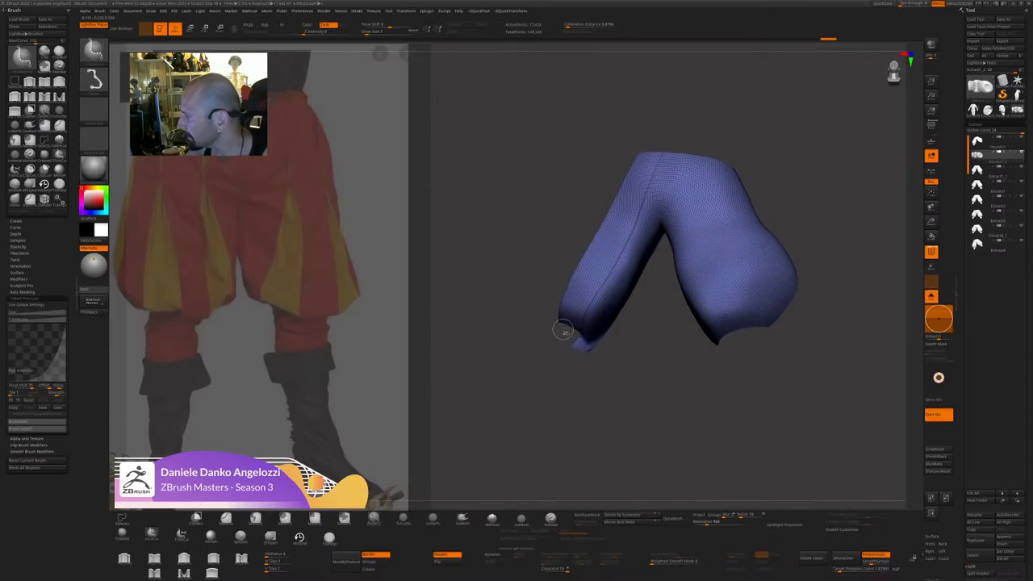
key("ctrl+shift+space")
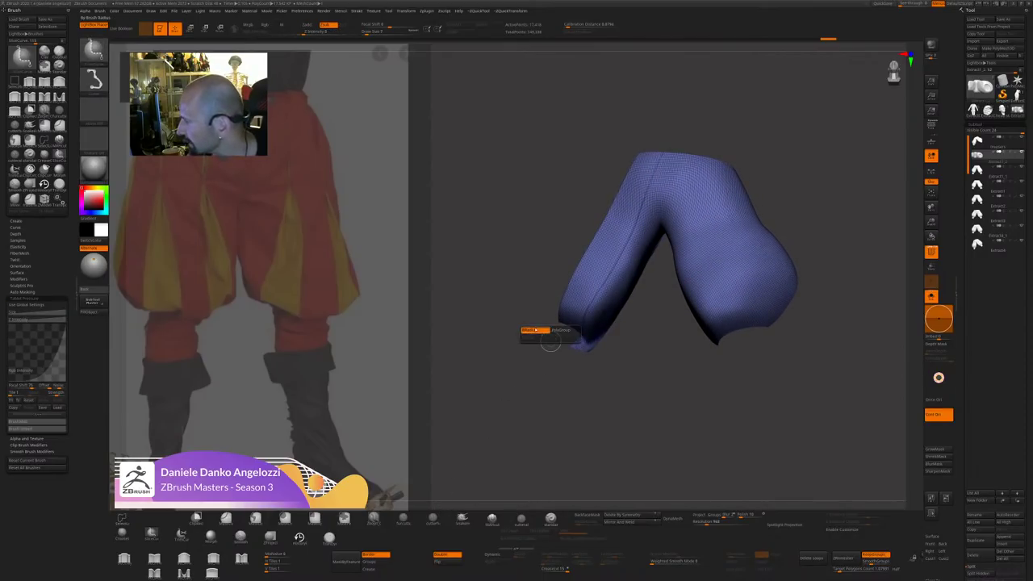
left_click_drag(565, 307, 646, 129, "ctrl+shift")
left_click(808, 137, "ctrl+shift")
mouse_move(814, 139)
left_mouse_down("shift")
mouse_move(852, 189)
mouse_move(848, 202)
left_mouse_up("shift")
Isolate neighbouring narrow stripes on the front of the leg, merge them into one wider polygroup, and show all parts.
left_click(571, 275, "ctrl+shift")
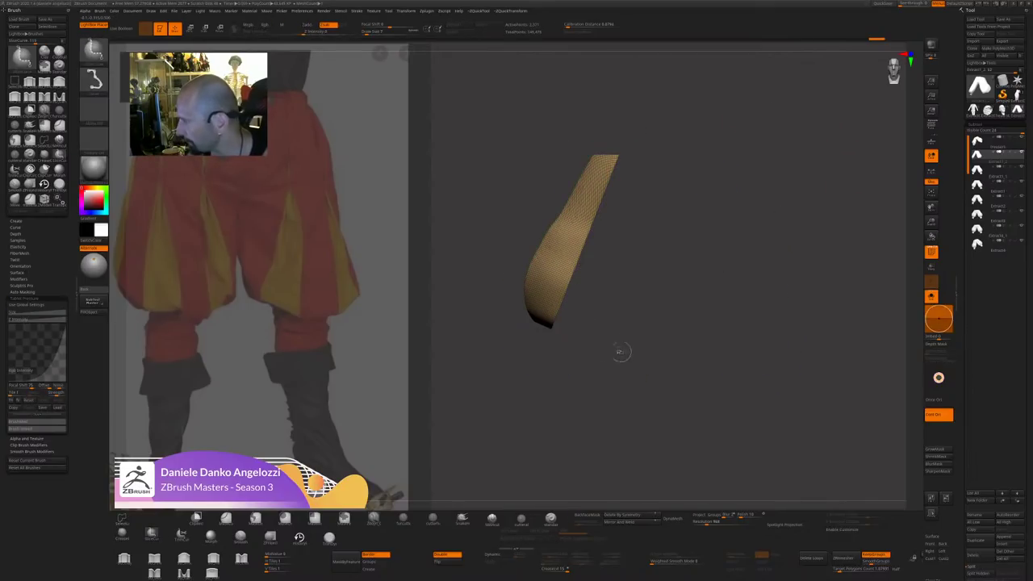
left_click_drag(619, 352, 607, 348, "ctrl+shift")
left_click_drag(639, 385, 649, 394, "ctrl+shift")
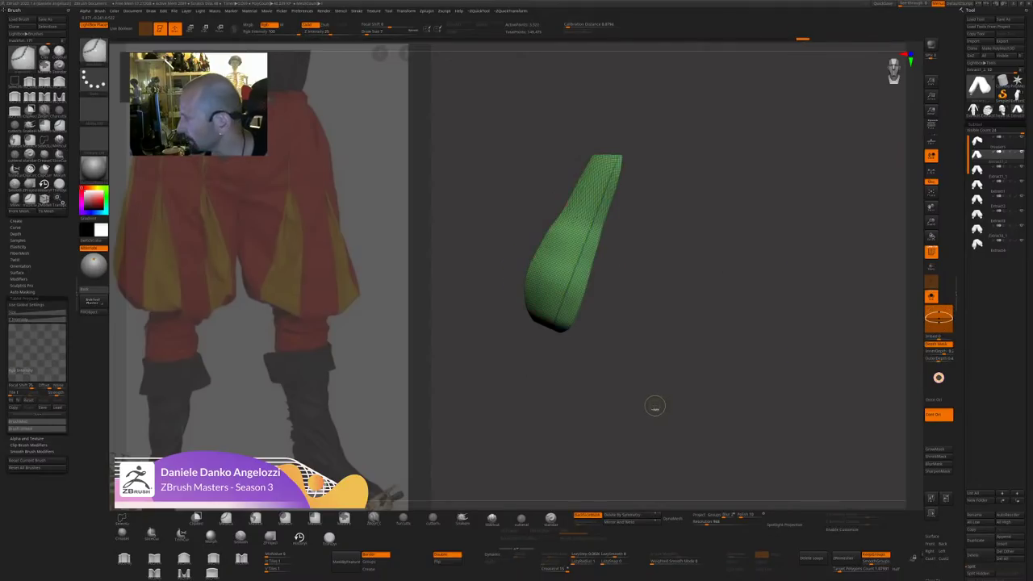
key("ctrl+w")
mouse_move(611, 137)
left_mouse_down("ctrl+shift")
mouse_move(590, 198)
mouse_move(611, 137)
left_mouse_up("ctrl+shift")
left_click(653, 369, "ctrl+shift")
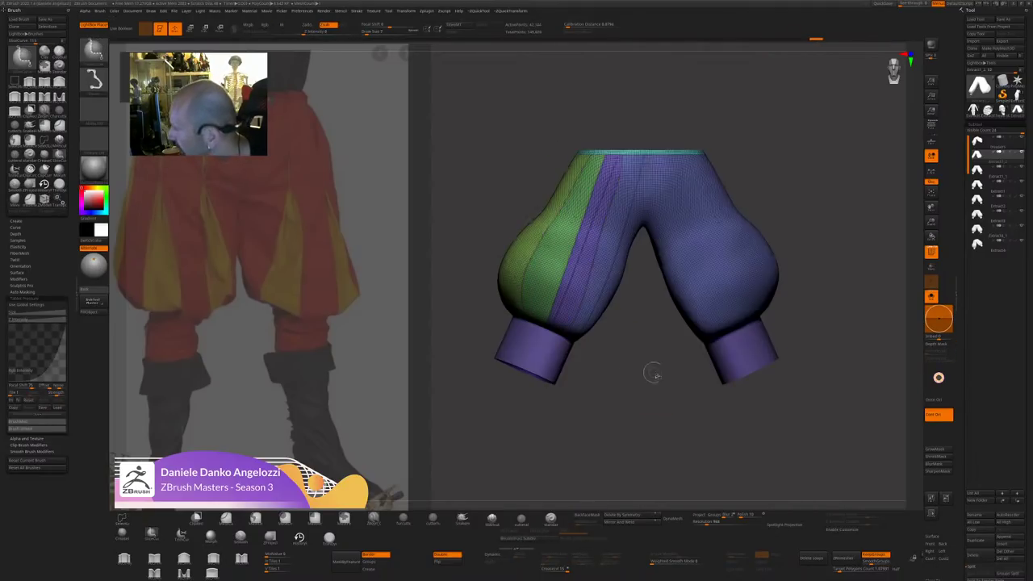
Mirror and weld the striped leg onto the other side, and check the surface without the polygroup colours.
mouse_move(695, 448)
left_mouse_down()
mouse_move(687, 422)
mouse_move(622, 409)
mouse_move(628, 396)
mouse_move(621, 470)
mouse_move(711, 422)
mouse_move(686, 355)
mouse_move(699, 473)
mouse_move(629, 363)
mouse_move(702, 395)
mouse_move(762, 463)
mouse_move(726, 481)
mouse_move(731, 456)
left_mouse_up()
left_click(624, 523)
left_click(931, 252)
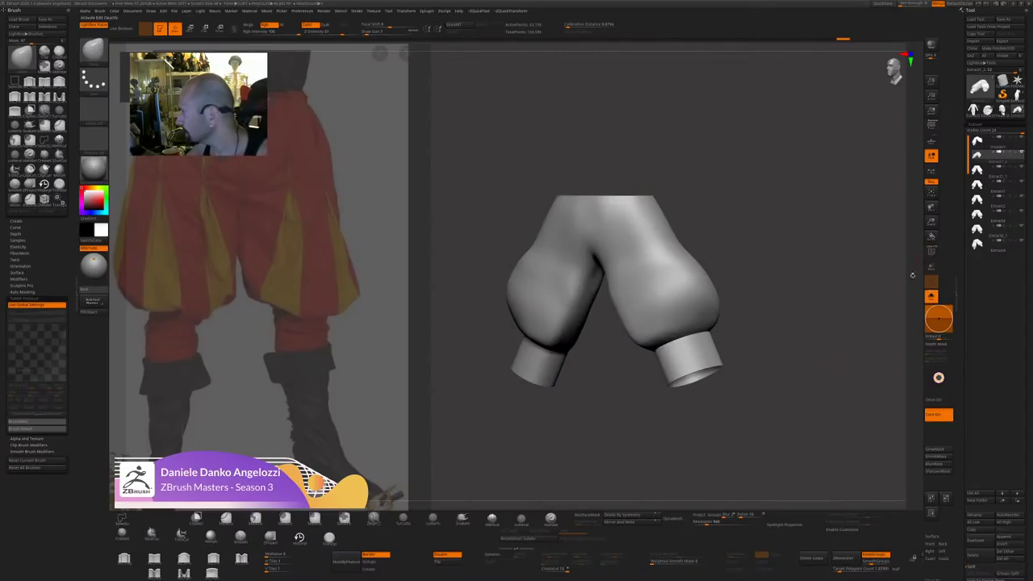
left_click(931, 251)
Run ZRemesher on the mirrored breeches to get a lower-density mesh, and inspect the topology along the stripe borders.
left_click_drag(832, 380, 800, 401)
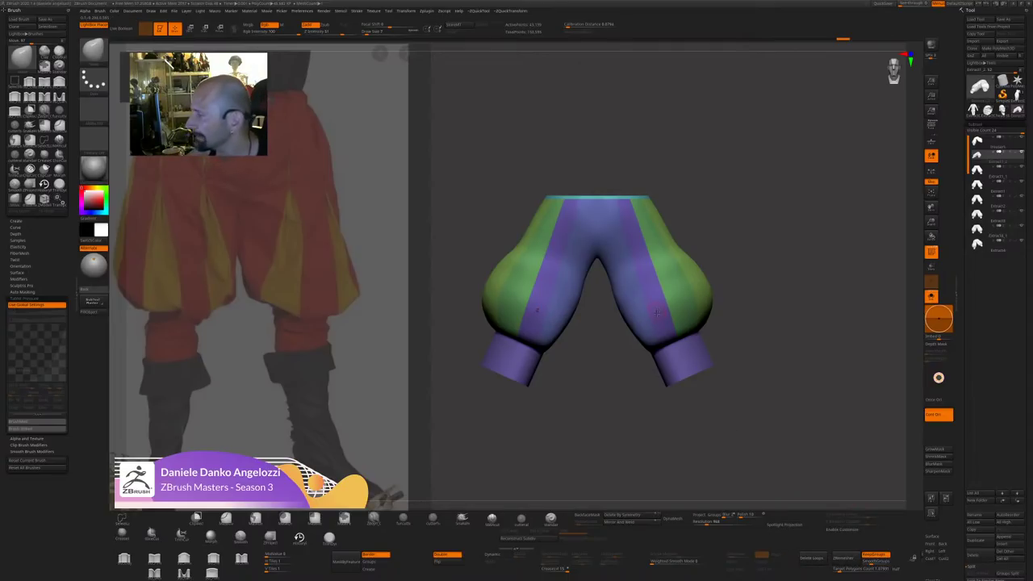
right_click_drag(655, 323, 690, 425, "ctrl")
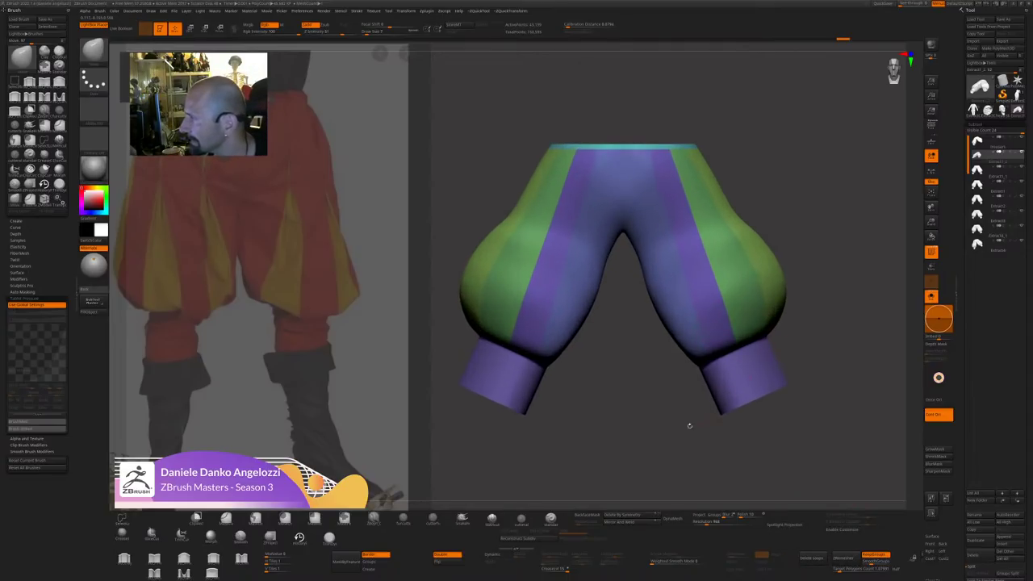
left_click(844, 556)
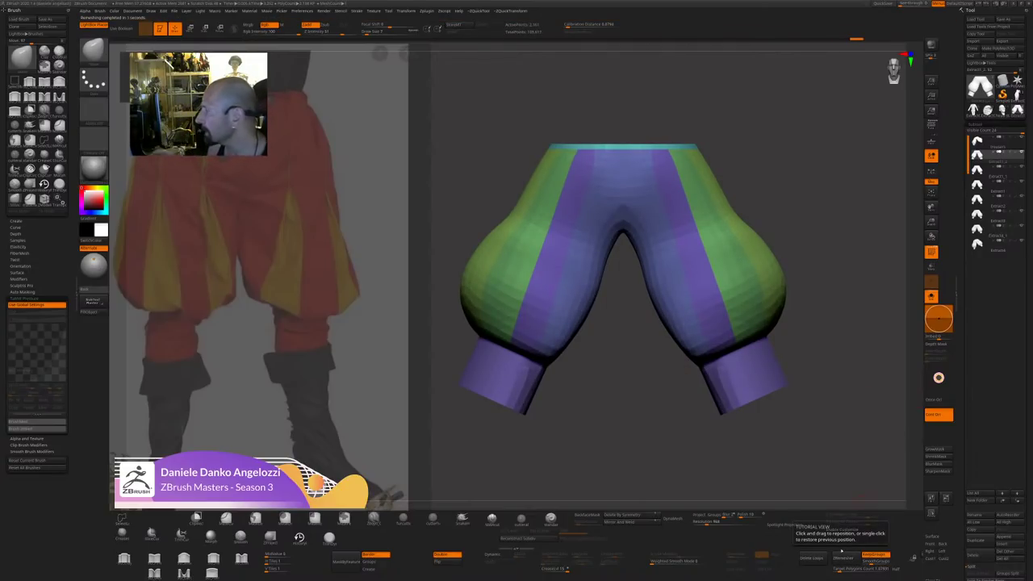
left_click_drag(888, 242, 624, 397)
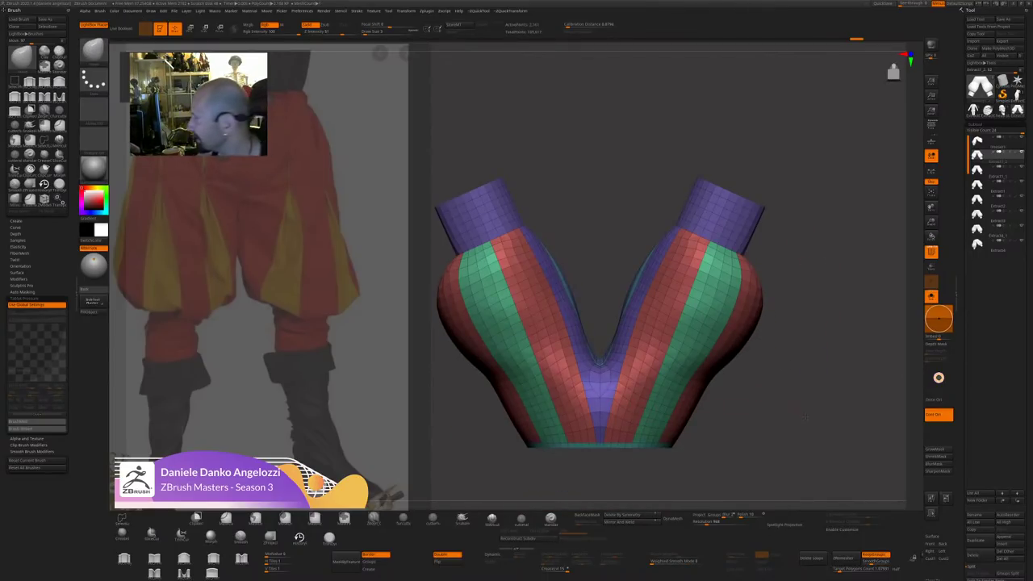
left_click_drag(805, 416, 773, 436)
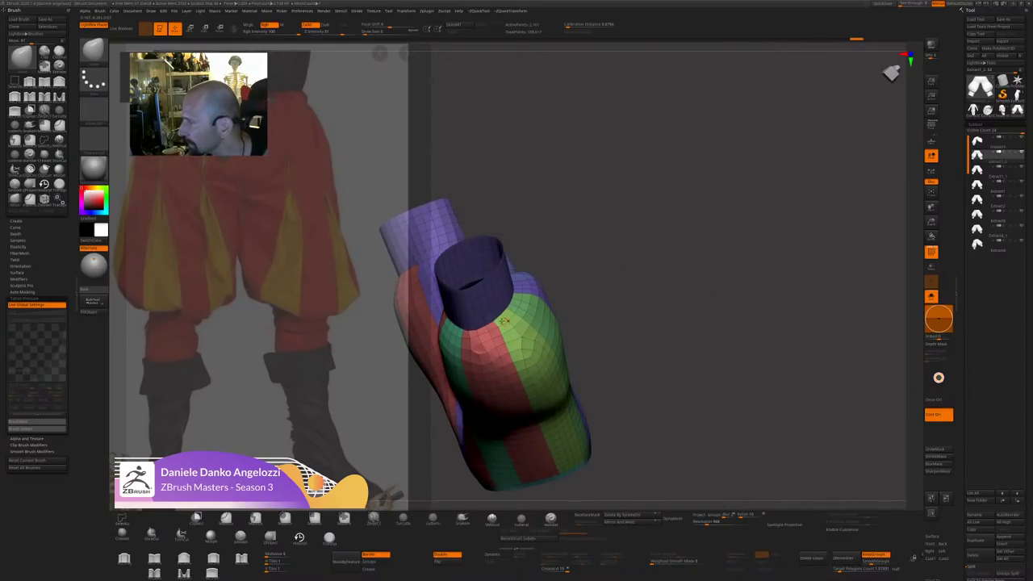
left_click_drag(606, 268, 545, 261)
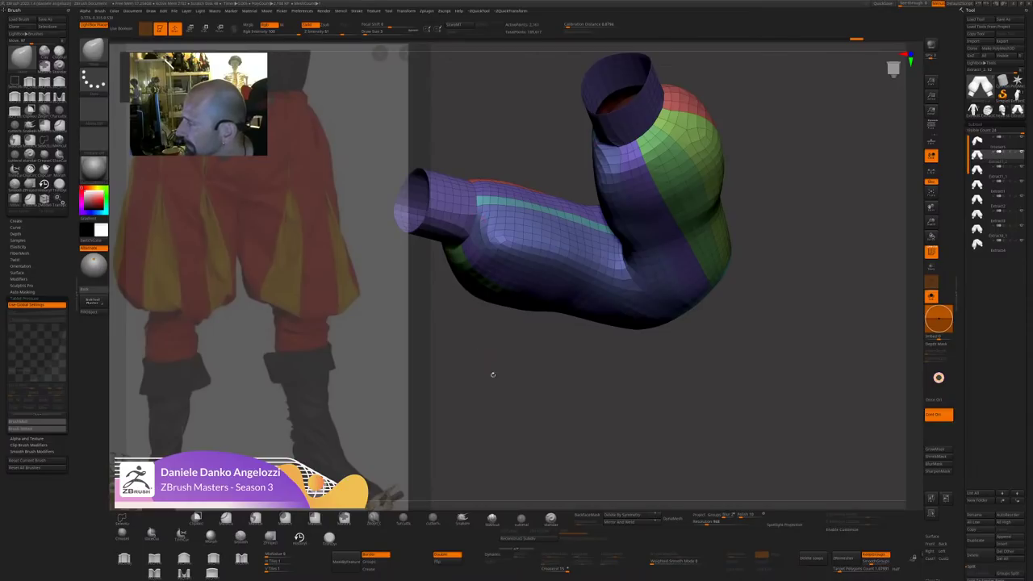
left_click_drag(493, 374, 713, 417)
left_click(606, 165, "ctrl+shift")
left_click(624, 206, "ctrl+shift")
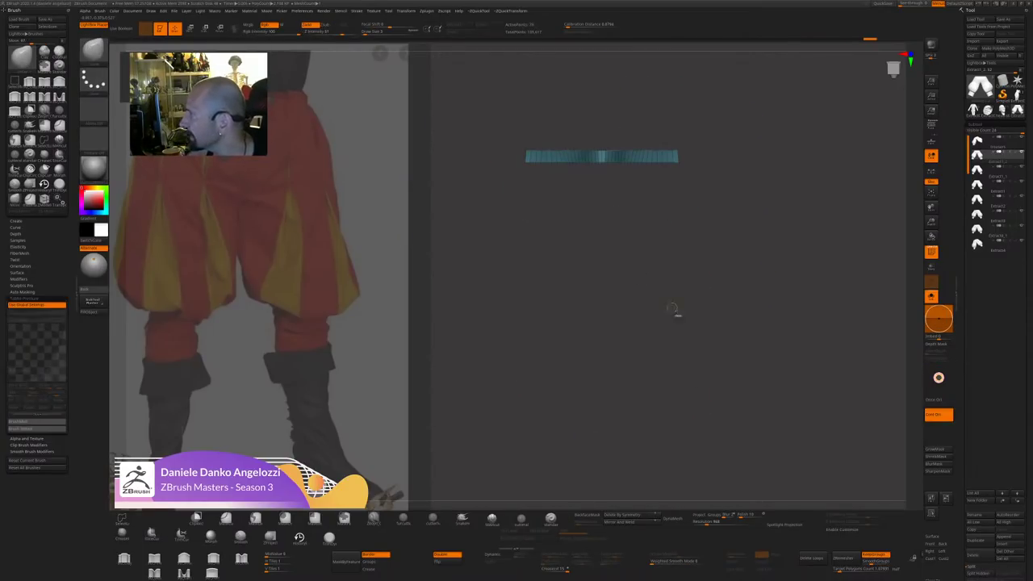
left_click_drag(676, 313, 644, 194)
key("w")
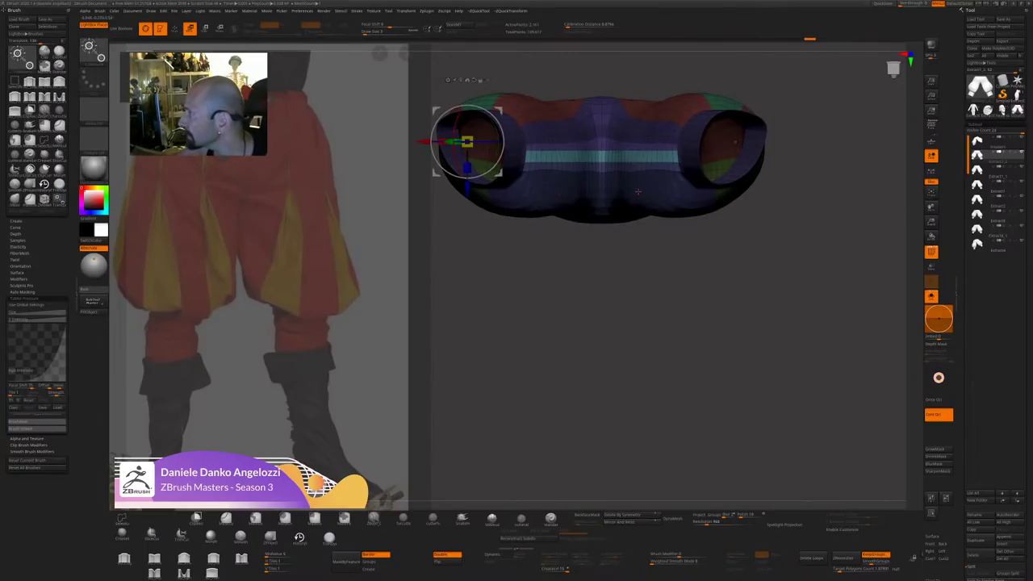
left_click(673, 323, "ctrl")
mouse_move(674, 323)
left_mouse_down()
mouse_move(602, 321)
mouse_move(674, 323)
left_mouse_up()
key("q")
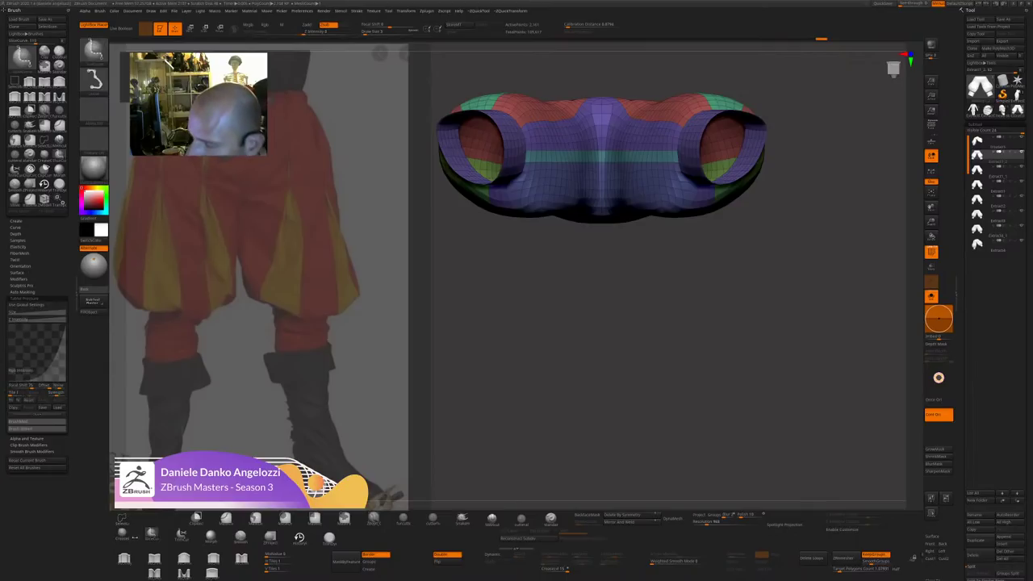
Mask everything except the thin inner-leg strip and move the strip slightly along Z.
left_click(123, 519)
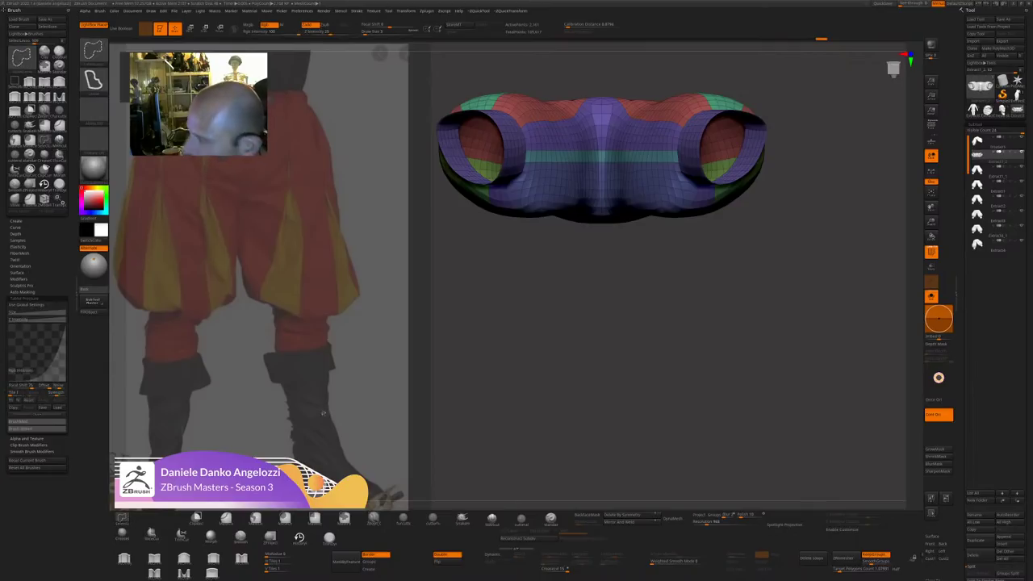
left_click(605, 157, "ctrl+shift")
left_click_drag(657, 328, 682, 350, "ctrl+shift")
left_click(741, 343, "ctrl")
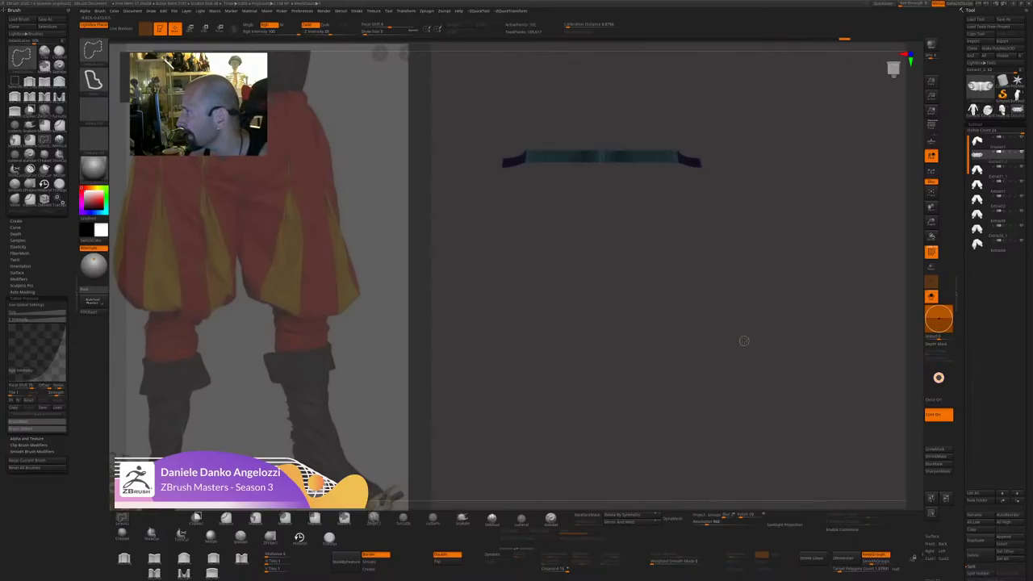
left_click(744, 340, "ctrl+shift")
key("w")
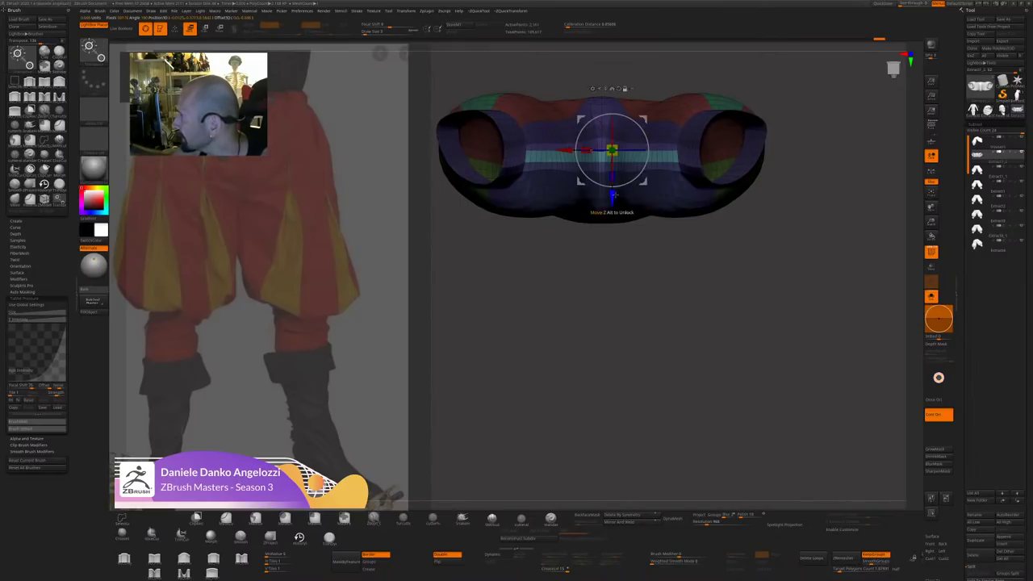
left_click_drag(613, 179, 615, 195)
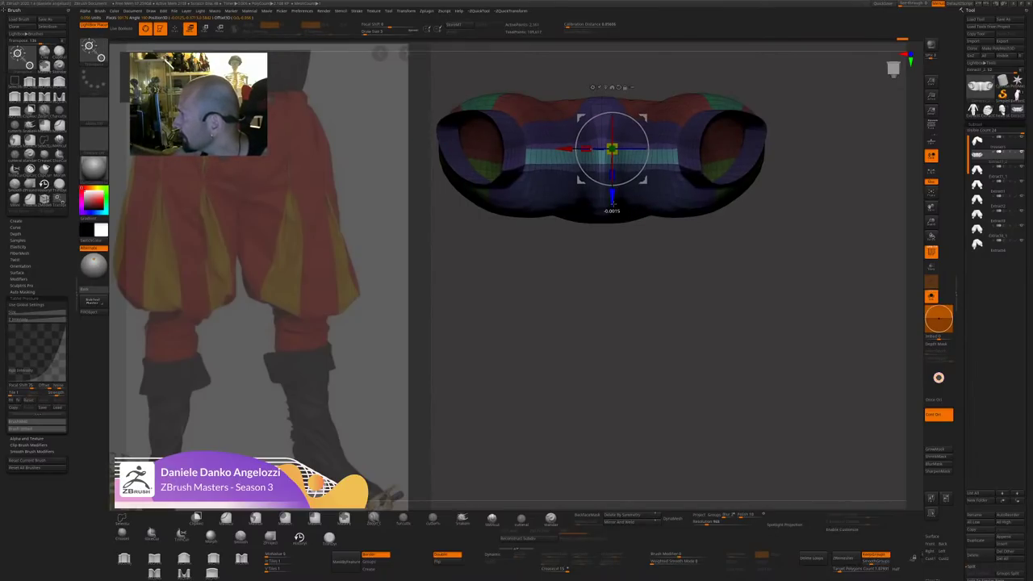
key("q")
Run ZRemesher again on the breeches with the repositioned inner-leg strip, and check the underside.
left_click_drag(653, 318, 508, 184)
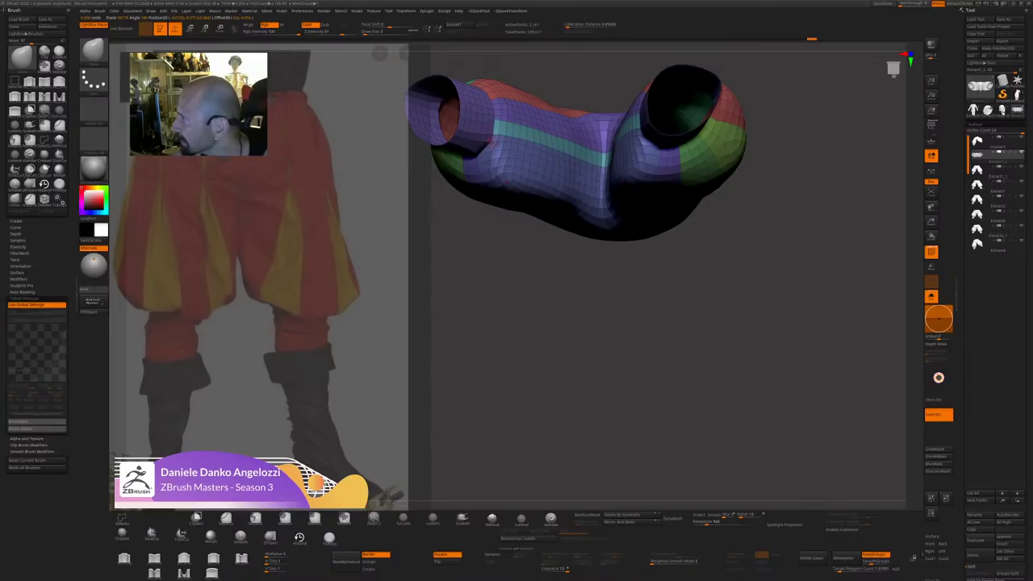
left_click_drag(605, 335, 575, 364)
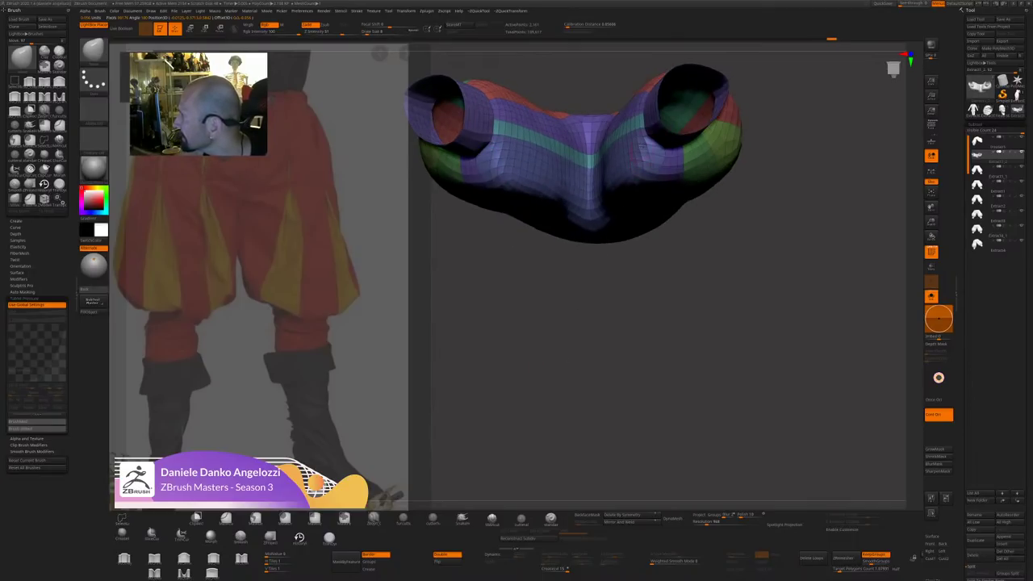
left_click_drag(635, 391, 699, 381, "shift")
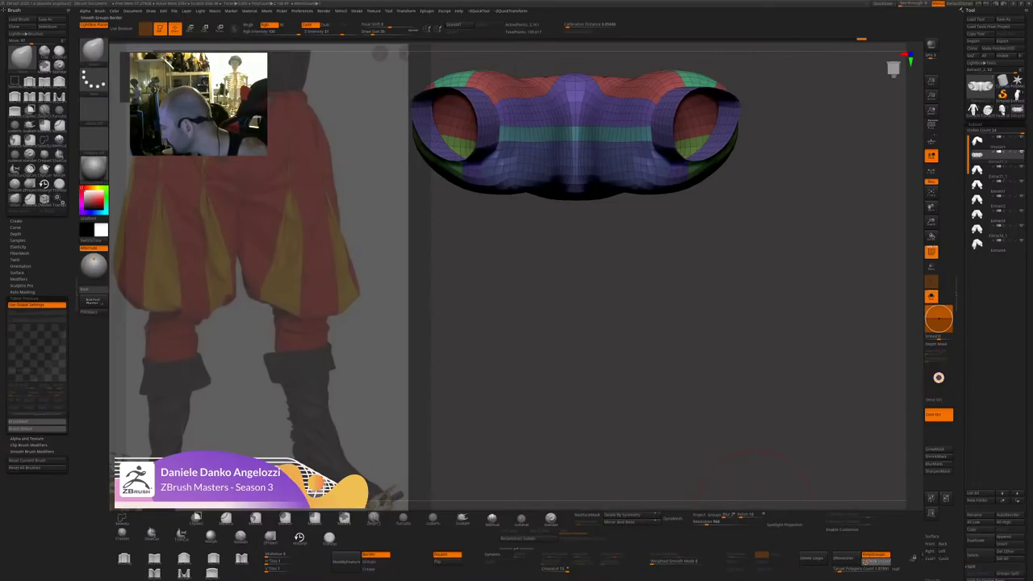
left_click(843, 559)
left_click_drag(732, 336, 740, 323)
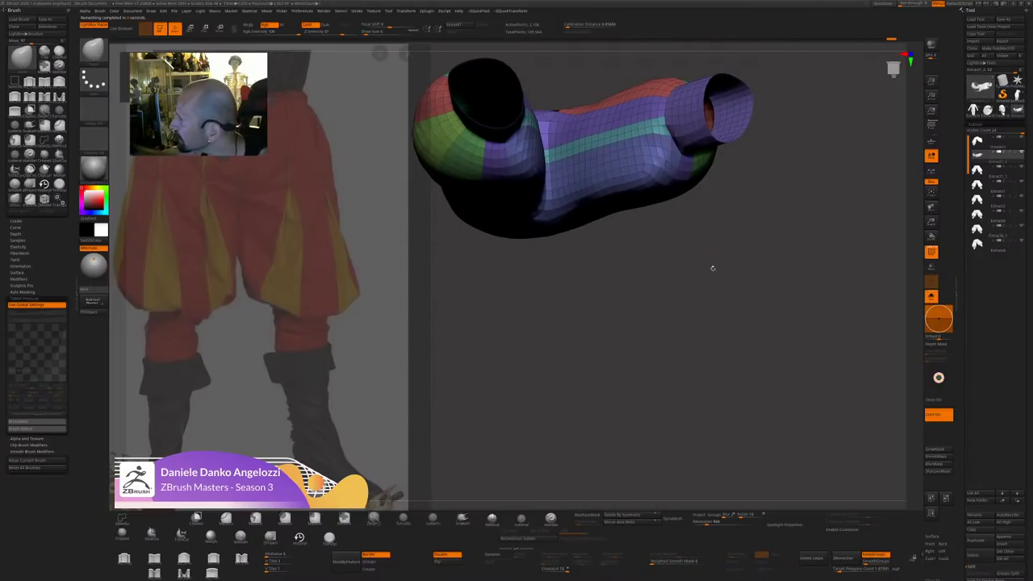
Compare the remeshed breeches versions and select the low-density one with wide panels separated by narrow stripes all around the legs.
left_click_drag(710, 266, 719, 452)
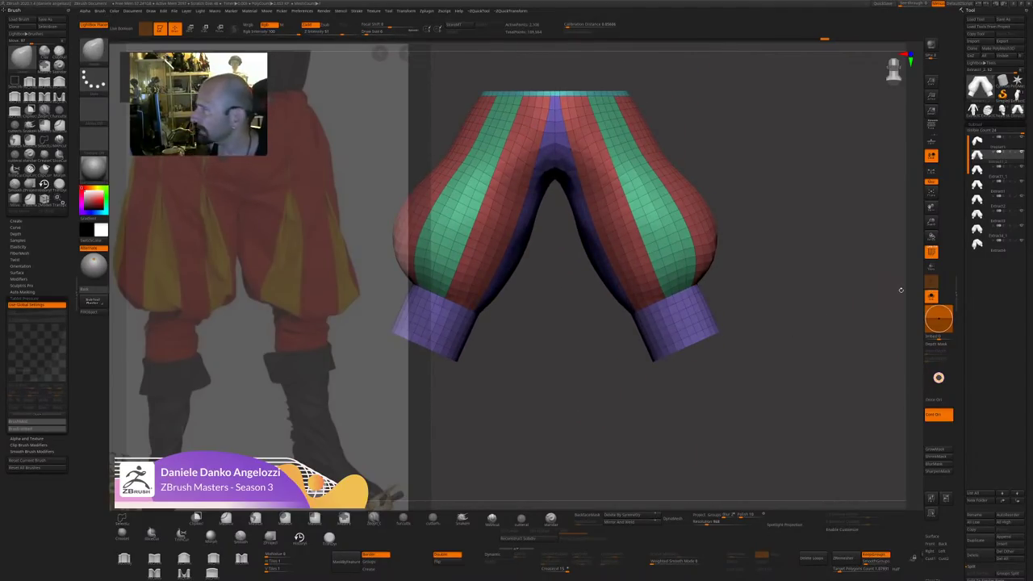
key("Down")
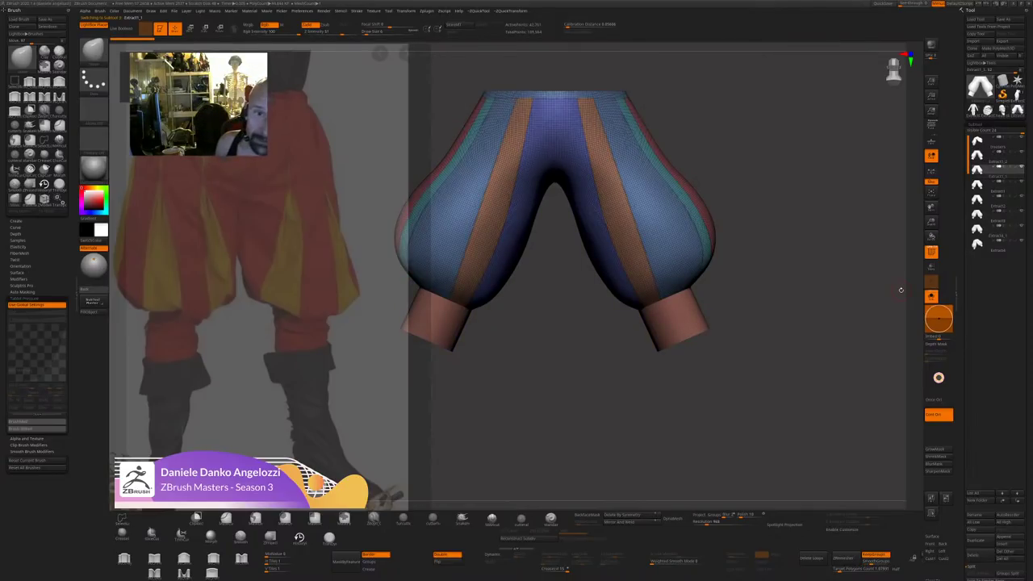
left_click_drag(901, 289, 680, 327)
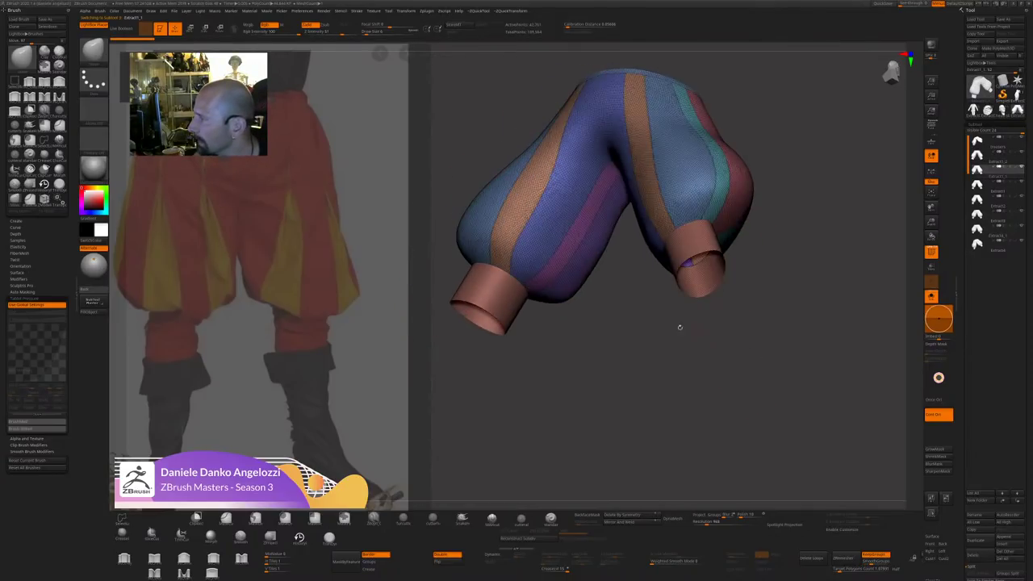
left_click_drag(576, 303, 578, 300, "shift")
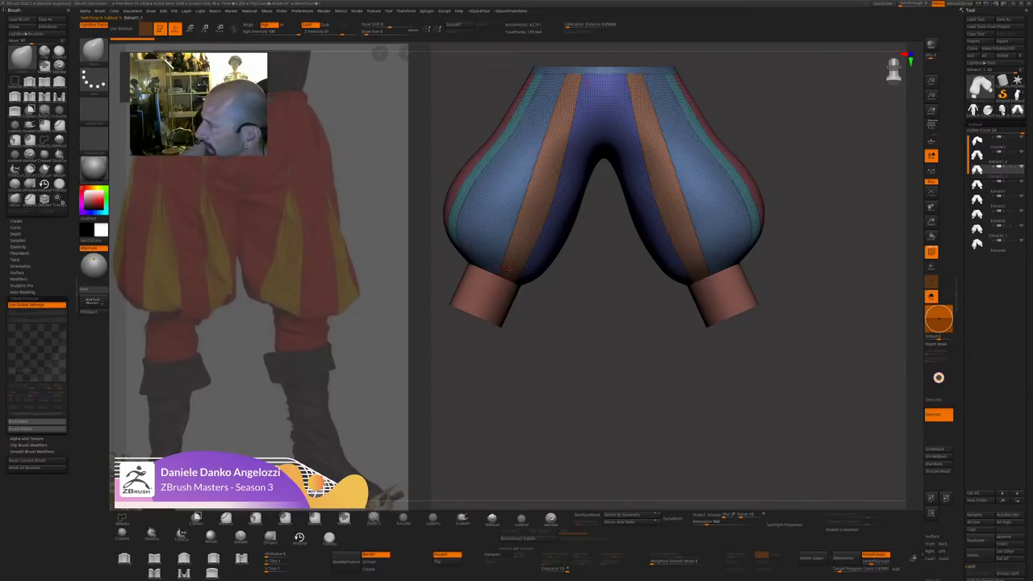
right_click_drag(561, 193, 602, 211, "alt")
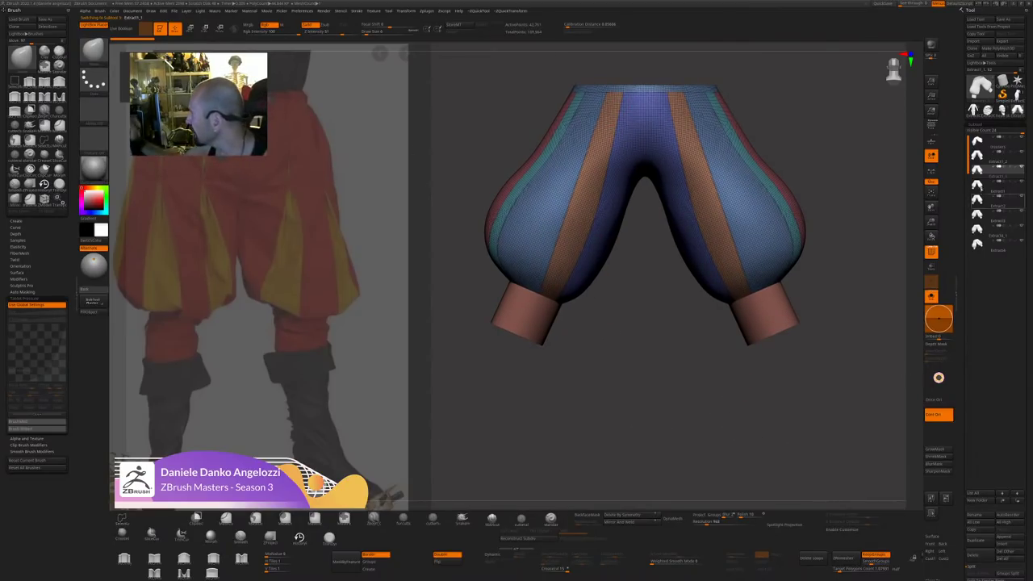
left_click(981, 188)
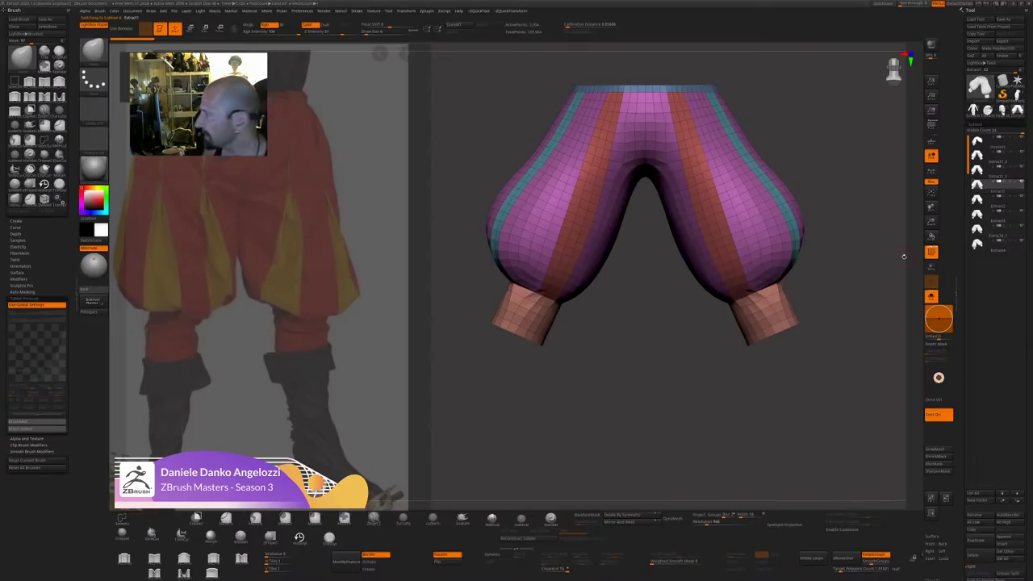
left_click_drag(903, 256, 725, 247)
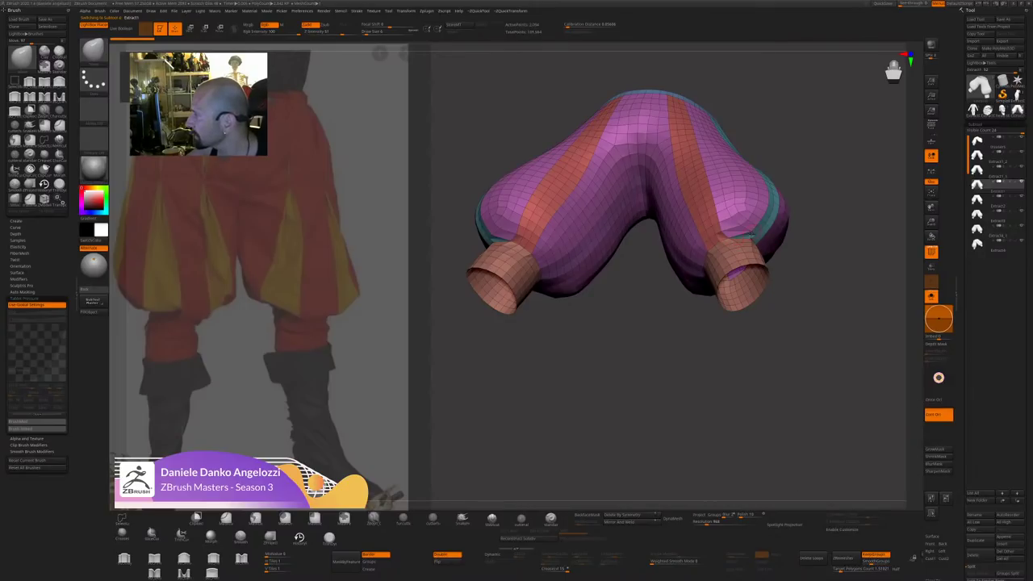
left_click(979, 209)
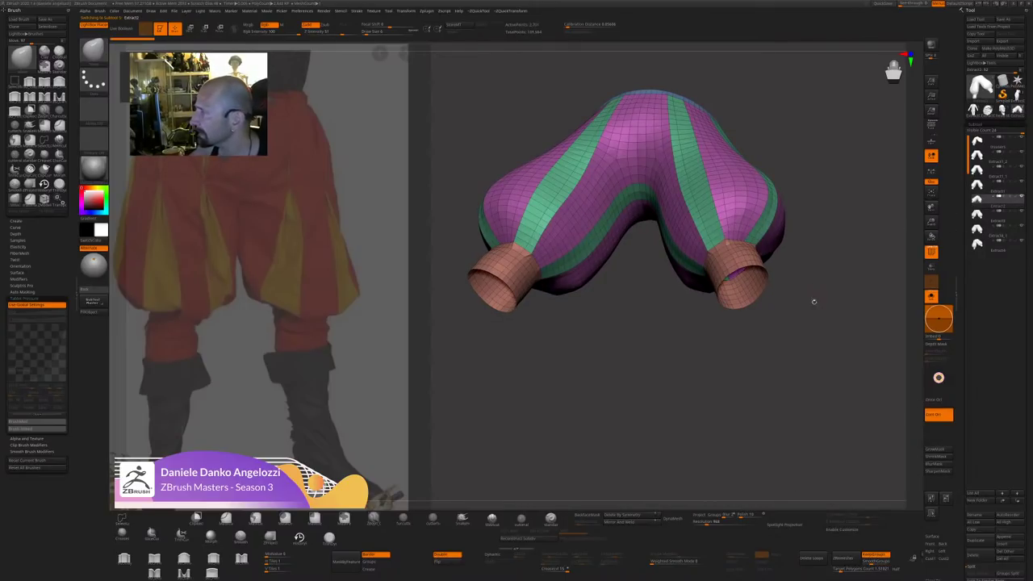
left_click_drag(814, 301, 747, 417)
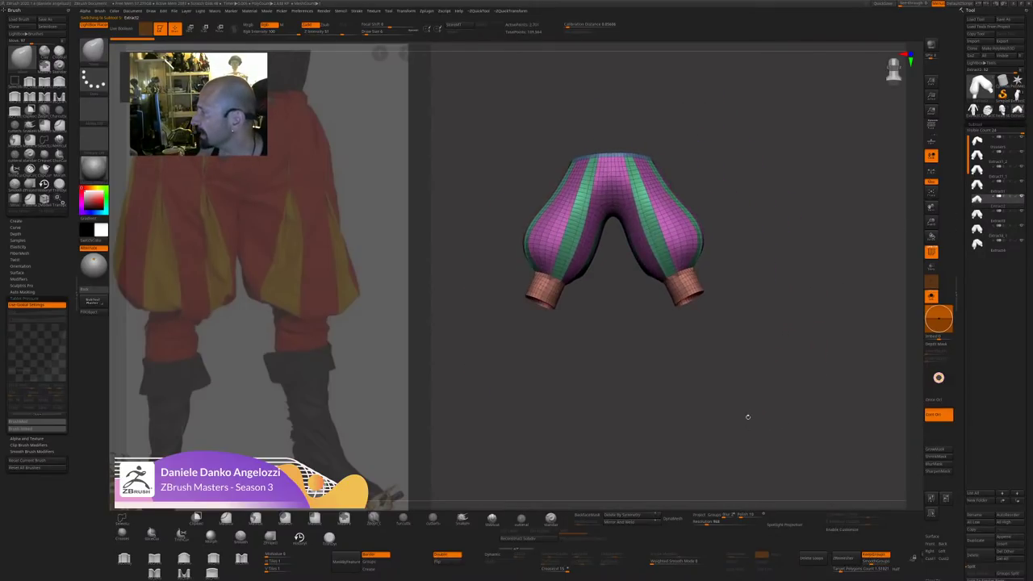
Isolate the wide panel polygroup to check its separation from the narrow stripes, and show the whole breeches again.
key("f")
left_click(714, 275, "ctrl+shift")
left_click(794, 224, "ctrl+shift")
left_click(715, 267, "ctrl+shift")
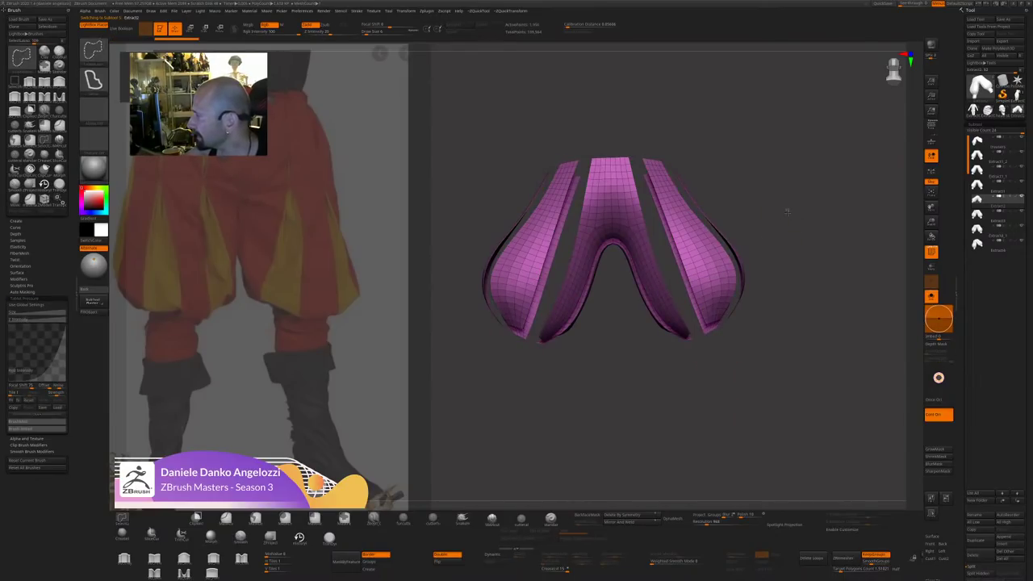
left_click_drag(787, 211, 816, 270, "ctrl+shift")
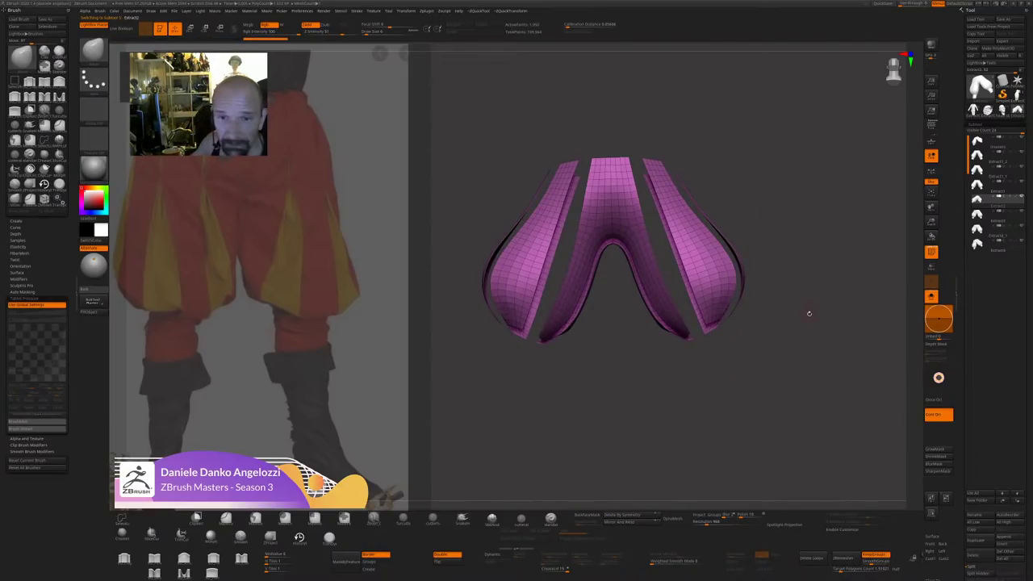
left_click(807, 314, "ctrl+shift")
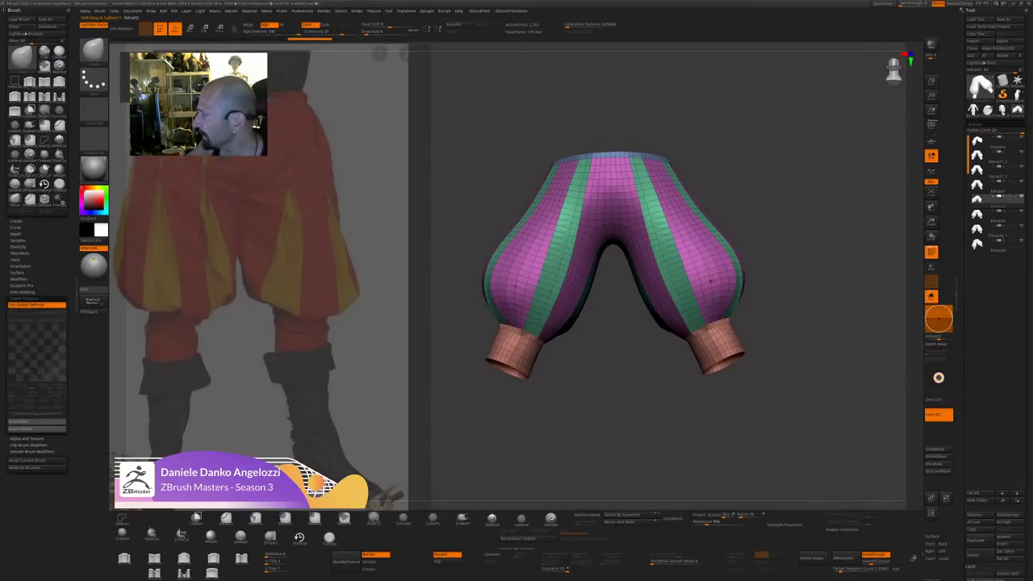
Extrude the wide leg panels outward with ZModeler, using Extrude with the Polygroup All target.
left_click_drag(807, 314, 801, 282)
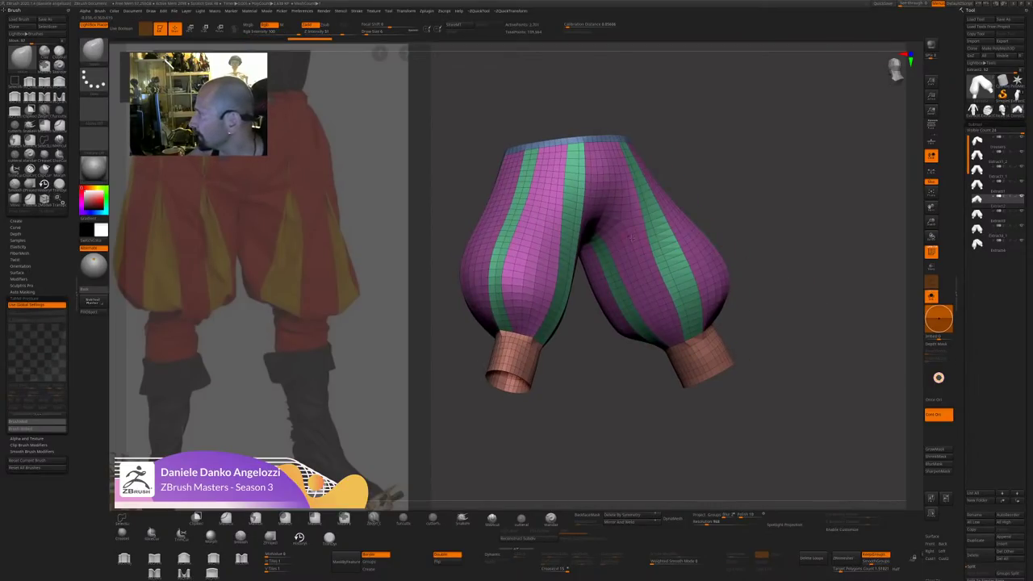
key("b")
key("z")
key("m")
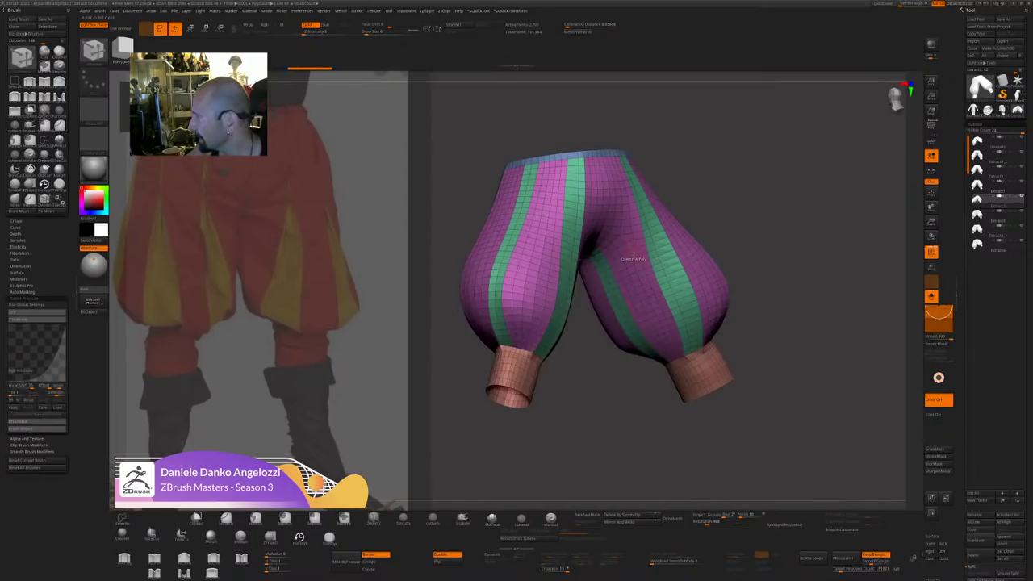
key("space")
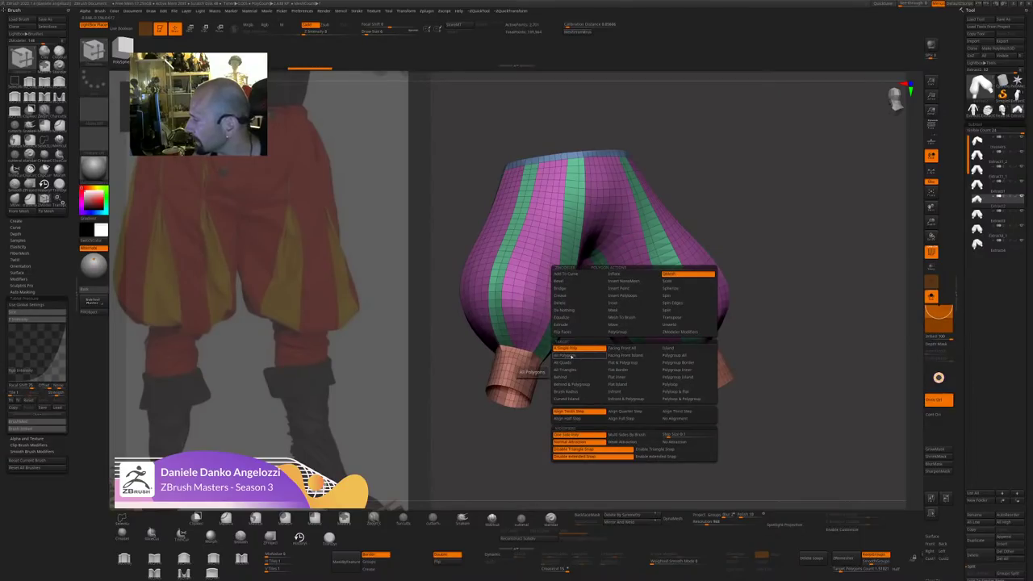
left_click(562, 324)
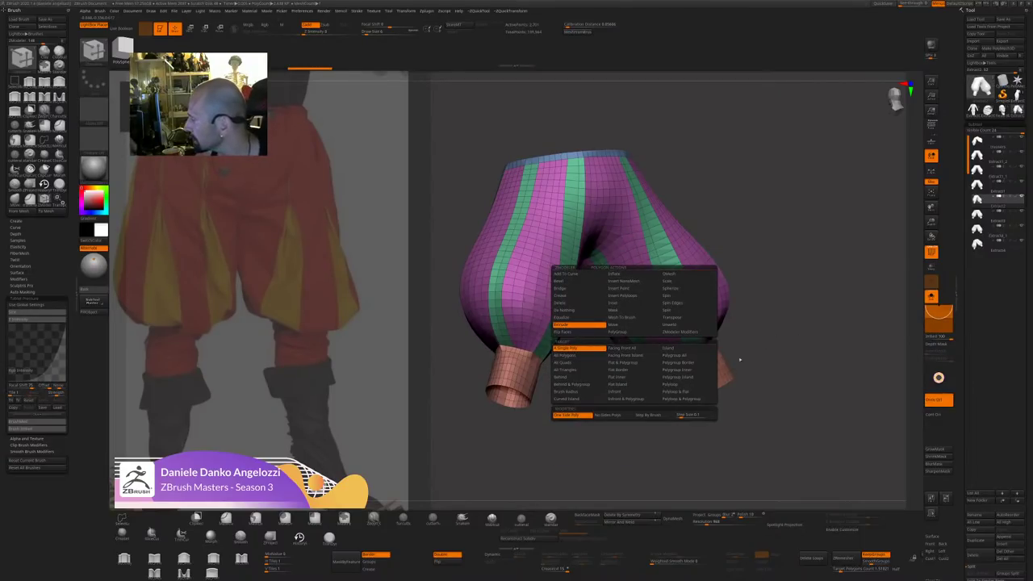
left_click(676, 356)
right_click_drag(623, 268, 660, 292)
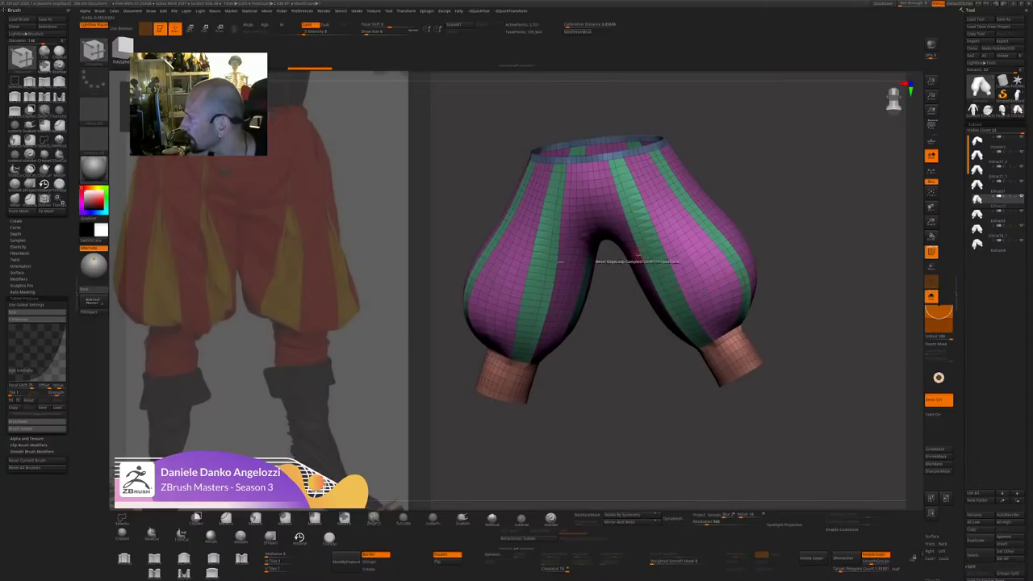
left_click_drag(634, 249, 611, 337)
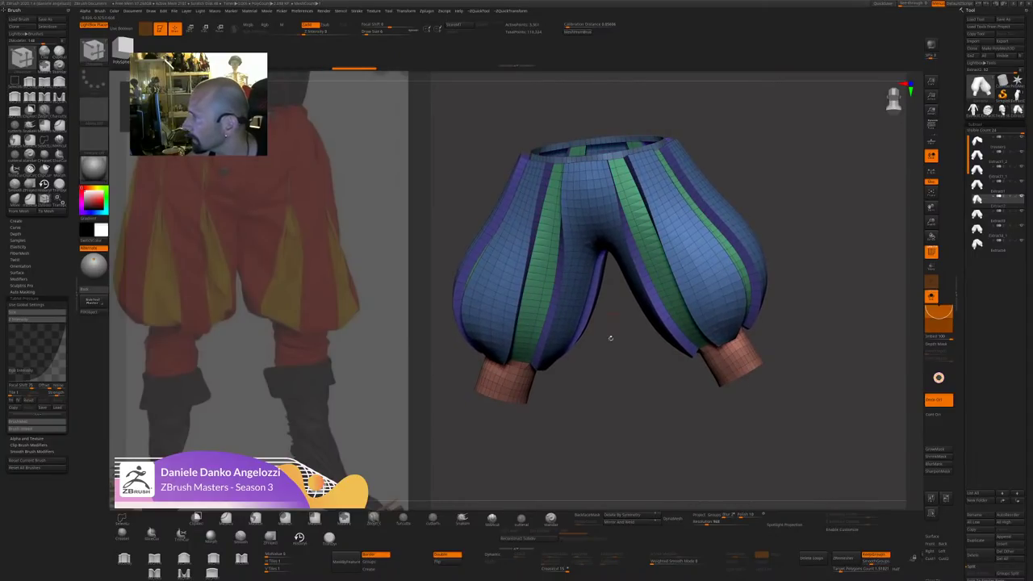
Set the ZModeler edge action to Insert and delete the surplus edge loops along the extruded panel sides at the waist.
right_click_drag(611, 336, 643, 340)
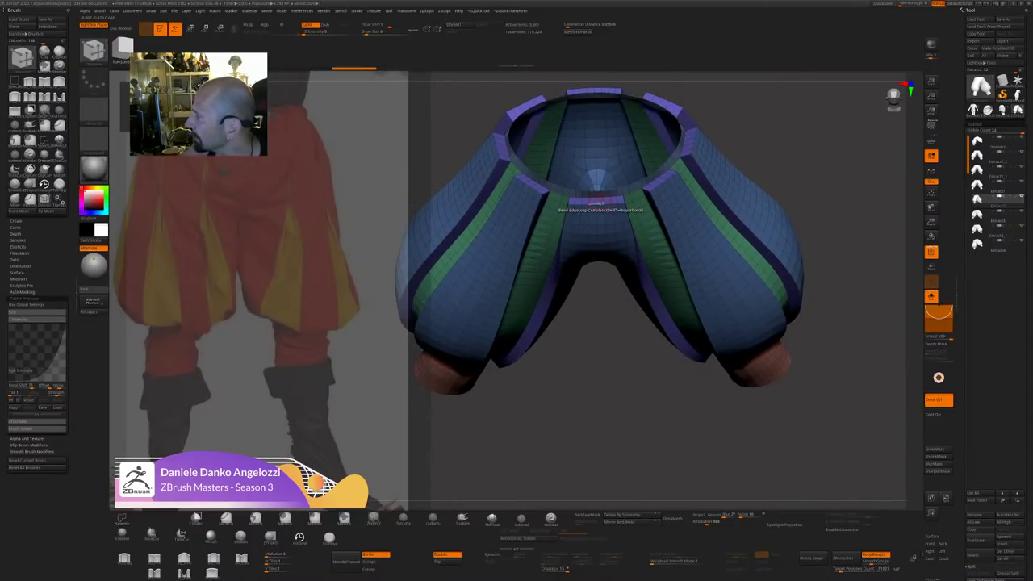
key("space")
left_click(601, 210)
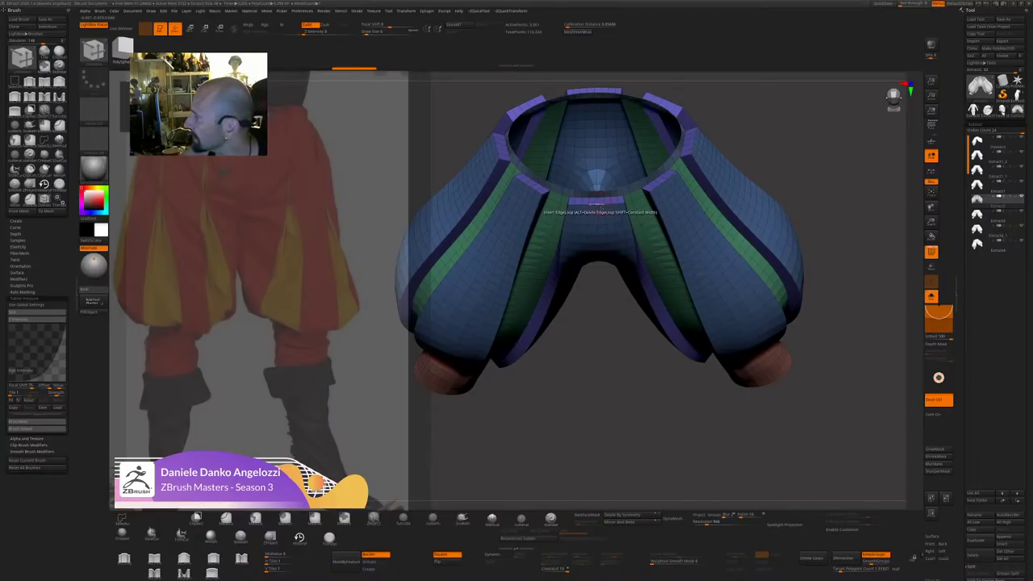
left_click(665, 189)
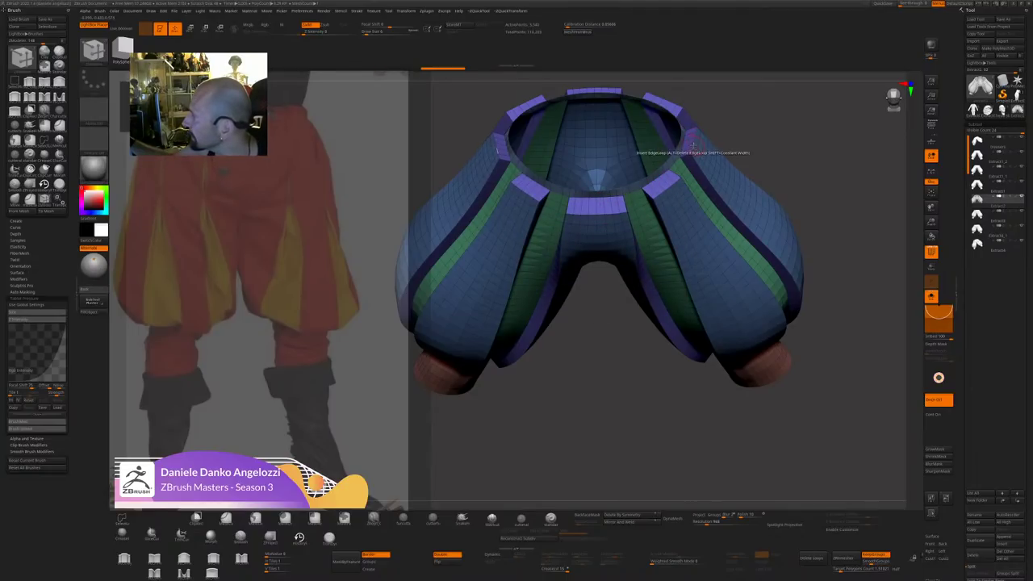
right_click_drag(694, 144, 840, 158)
left_click(607, 178)
right_click_drag(710, 403, 636, 197)
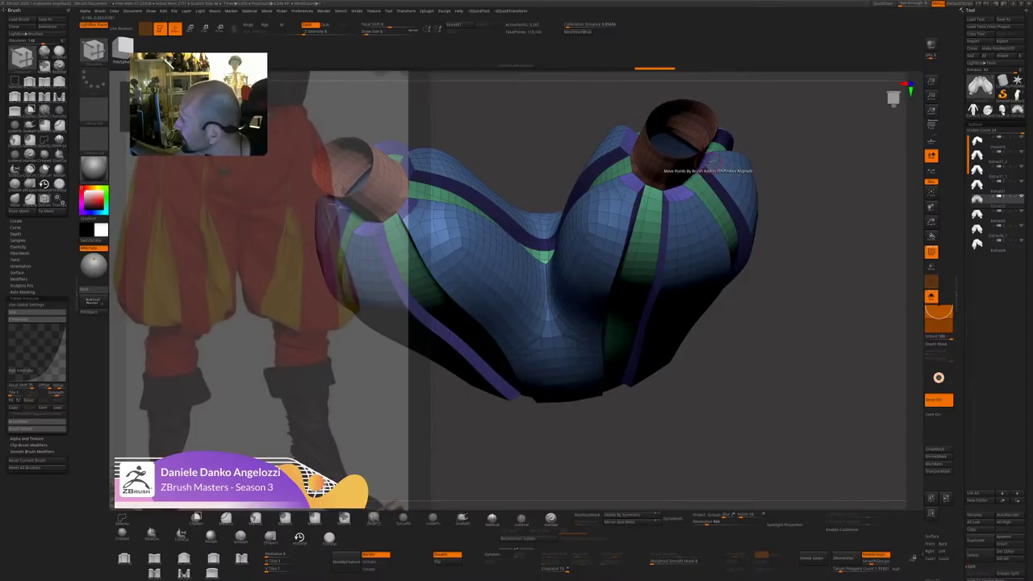
Delete the remaining surplus edge loops on the panel sides around the leg openings and inner legs.
left_click(708, 163)
right_click_drag(709, 162, 629, 150)
left_click_drag(795, 263, 795, 355)
left_click(649, 244)
left_click_drag(799, 282, 817, 229, "alt")
right_click_drag(816, 229, 703, 242)
right_click_drag(633, 244, 738, 464)
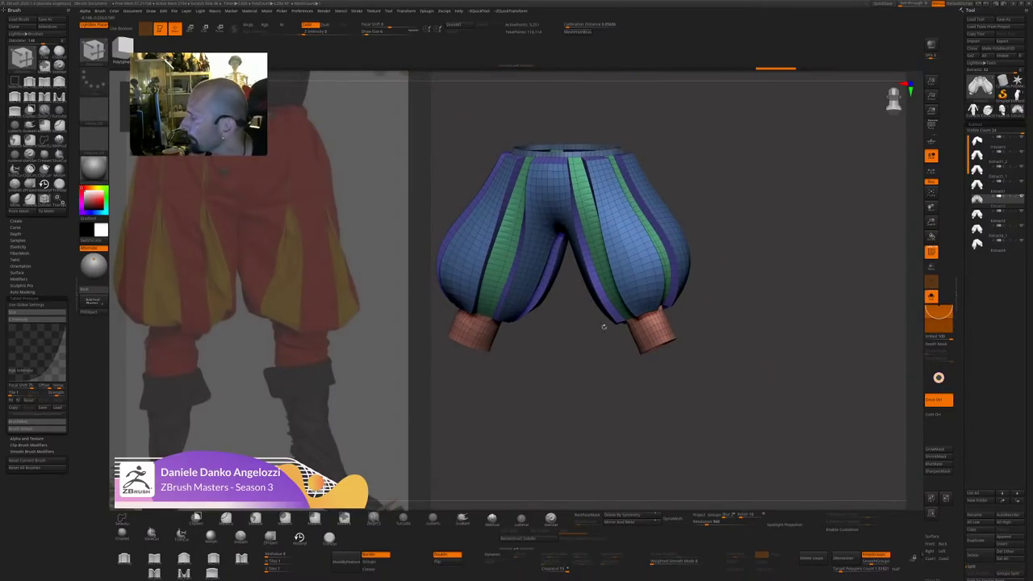
Set the ZModeler polygon action to PolyGroup on a single poly and try it on the front centre panel.
right_click_drag(604, 326, 575, 334)
key("b")
key("z")
key("m")
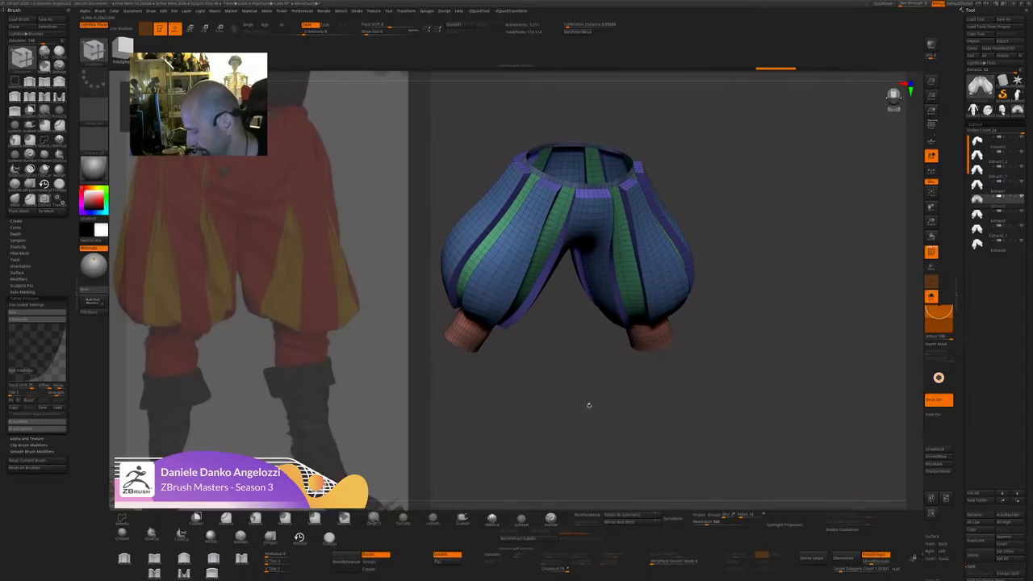
key("b")
key("z")
key("m")
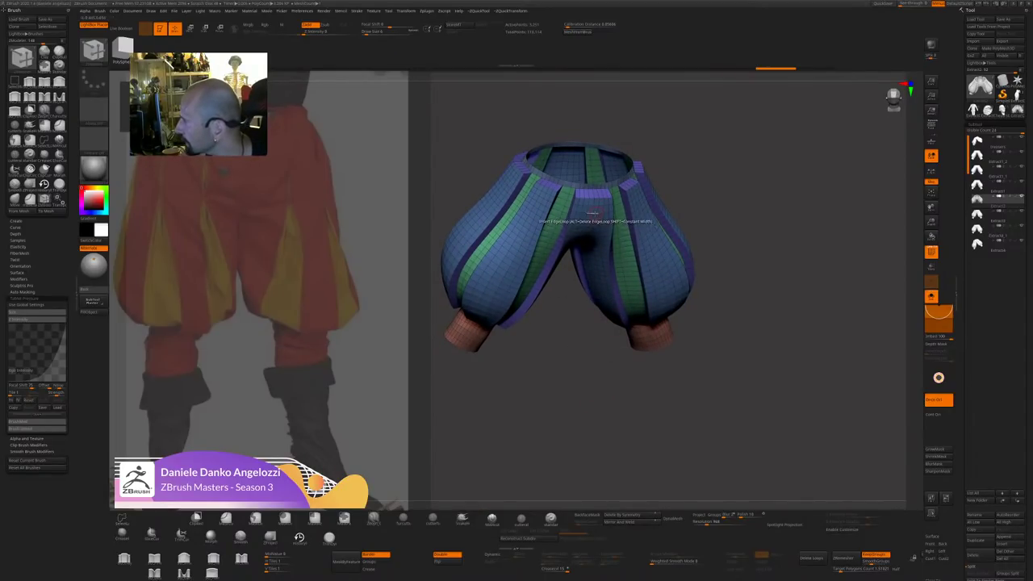
key("space")
left_click(580, 263)
right_click_drag(745, 181, 738, 216, "ctrl")
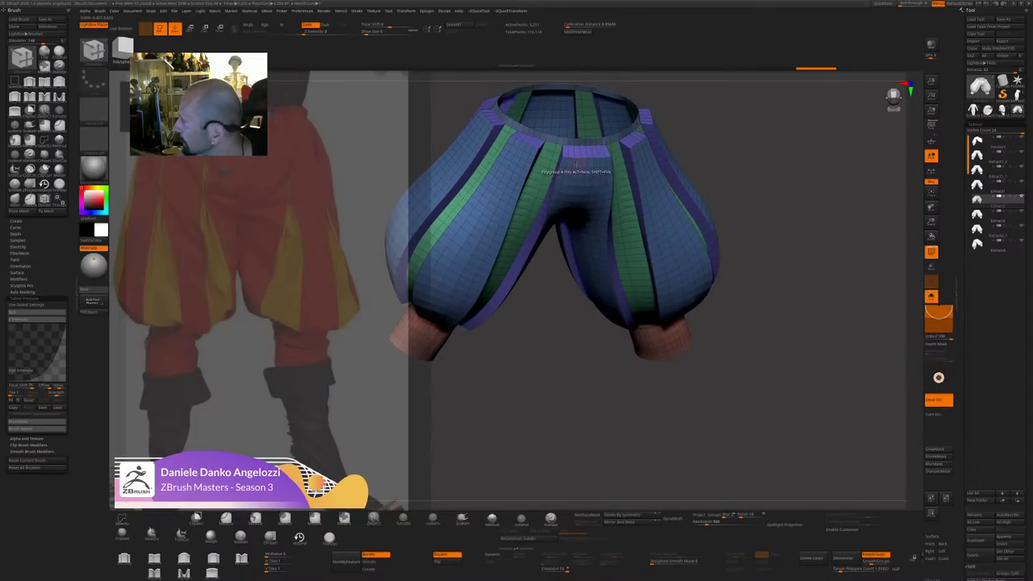
left_click(575, 166)
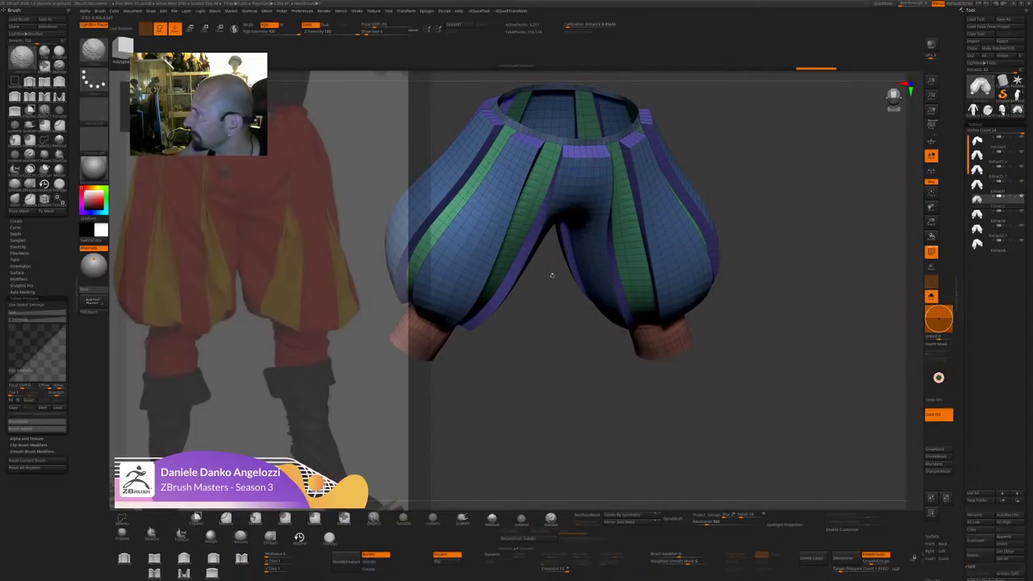
Examine the raised panels and their side borders around the waist opening from the front and above.
right_click_drag(549, 272, 577, 350)
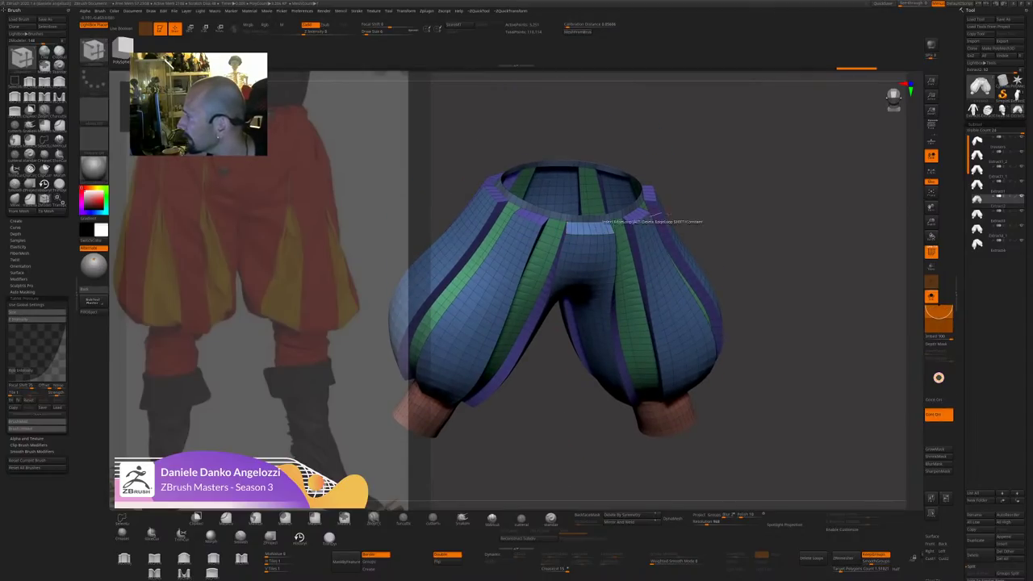
right_click_drag(602, 228, 655, 199)
left_click_drag(655, 198, 657, 196)
right_click_drag(656, 198, 619, 340, "alt")
left_click_drag(626, 326, 632, 301)
right_click_drag(633, 302, 655, 365)
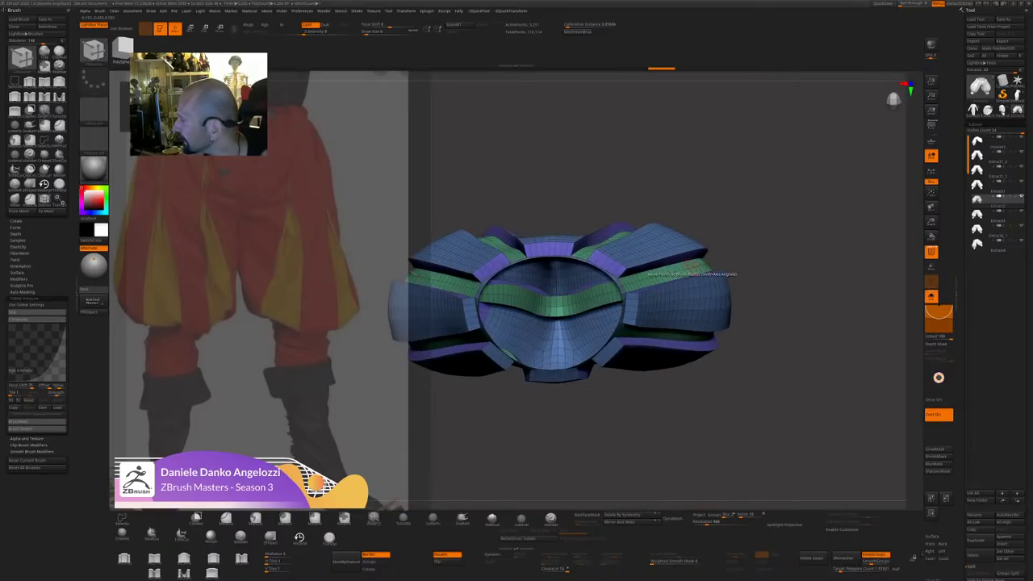
left_click_drag(699, 162, 701, 206)
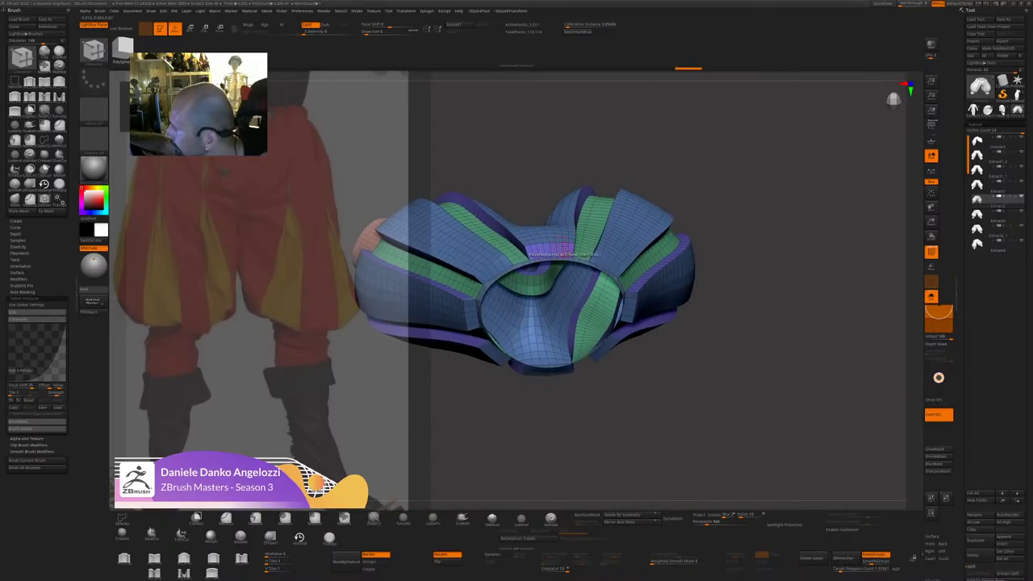
left_click_drag(569, 253, 550, 249)
Examine the underside of the breeches, checking the panel sides along the inner-leg stripe and around both cuffs.
left_click_drag(772, 265, 771, 385)
right_click_drag(771, 386, 565, 270)
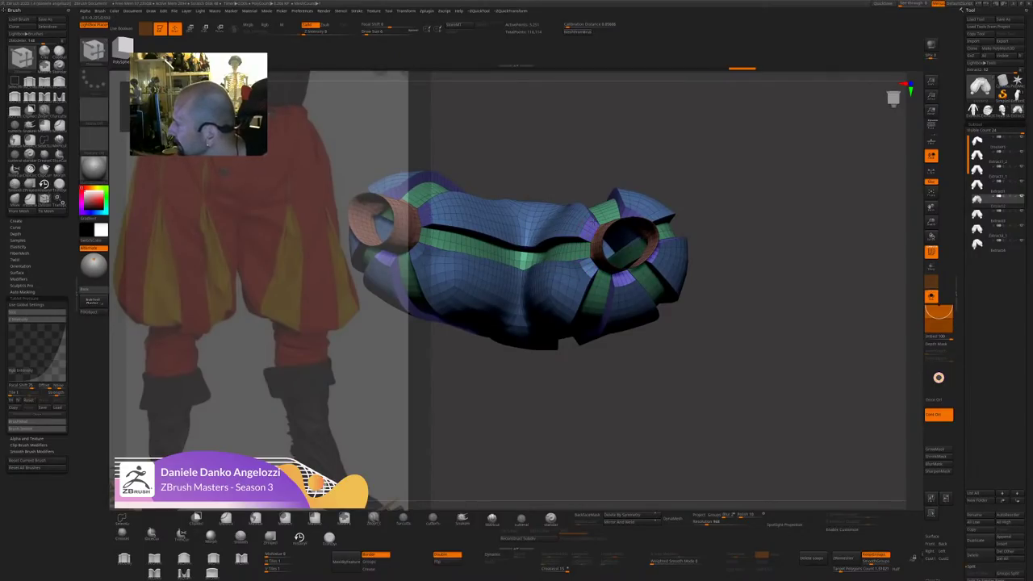
left_click_drag(587, 236, 590, 226, "alt")
left_click(591, 226)
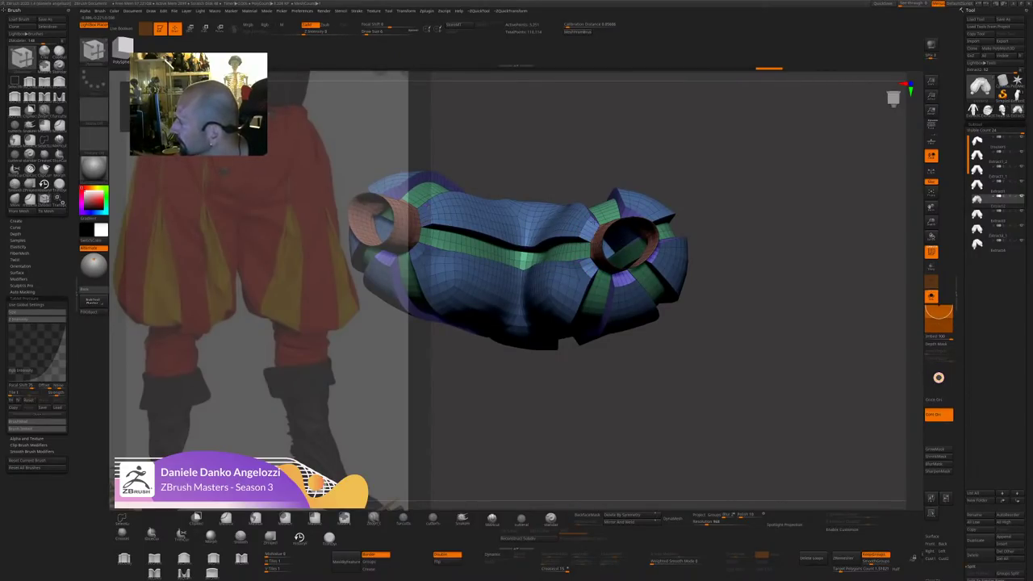
left_click_drag(688, 191, 743, 203)
left_click_drag(630, 217, 628, 214, "alt")
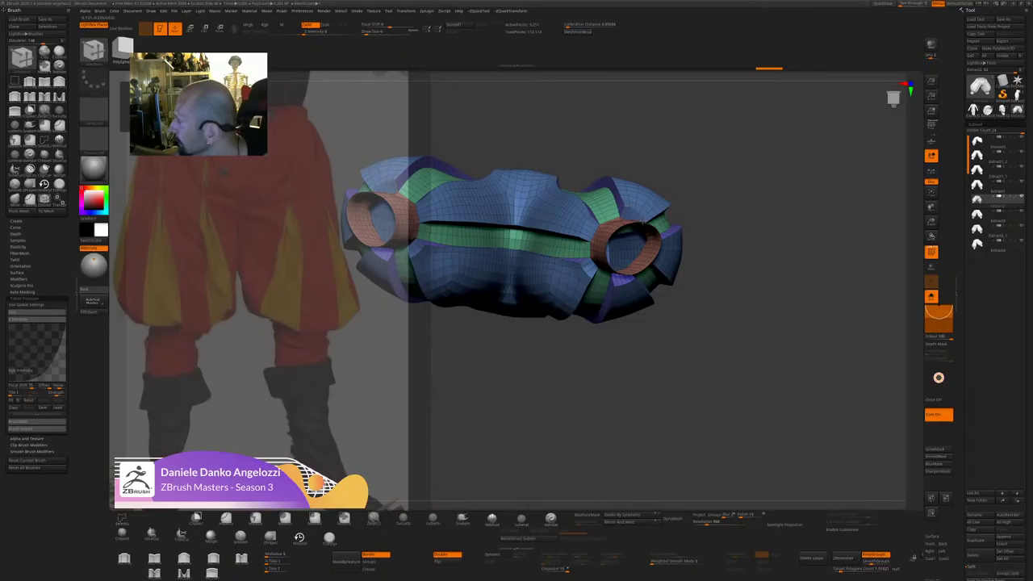
right_click_drag(634, 216, 713, 229)
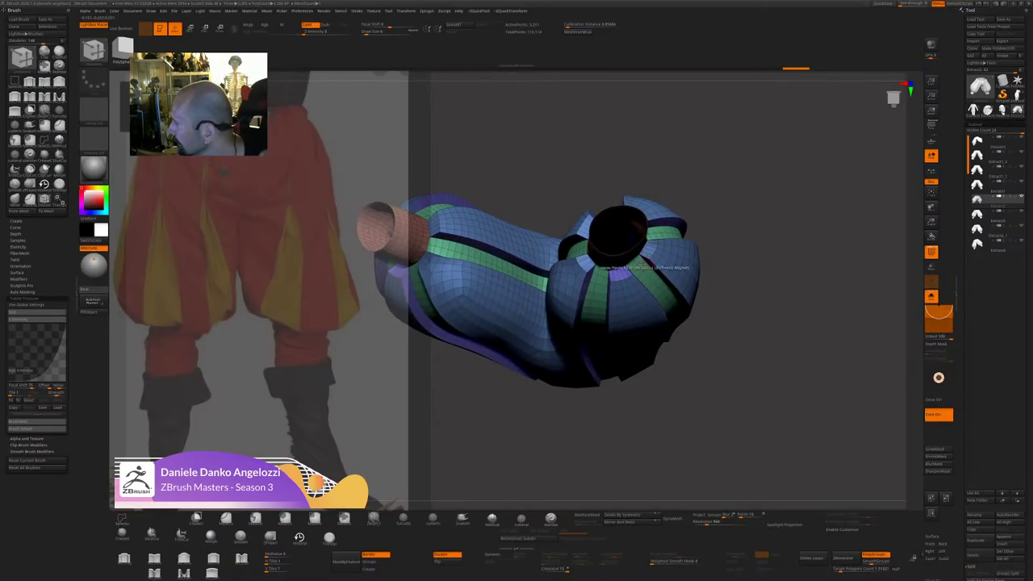
left_click_drag(683, 348, 731, 213)
mouse_move(730, 212)
right_mouse_down()
mouse_move(745, 279)
mouse_move(804, 231)
mouse_move(786, 259)
mouse_move(707, 308)
right_mouse_up()
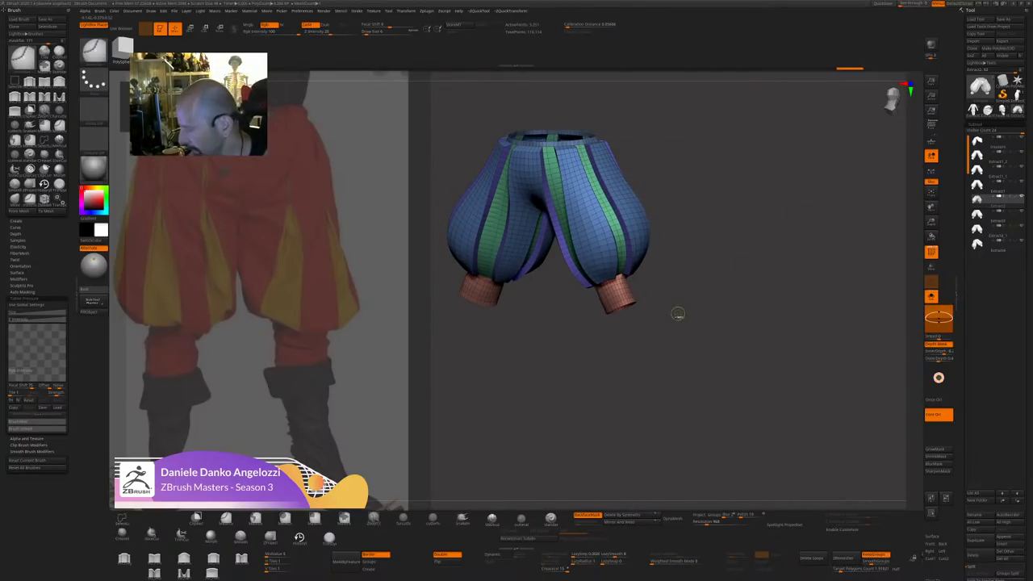
Apply a slight Polish By Features deformation to the striped breeches mesh.
key("space")
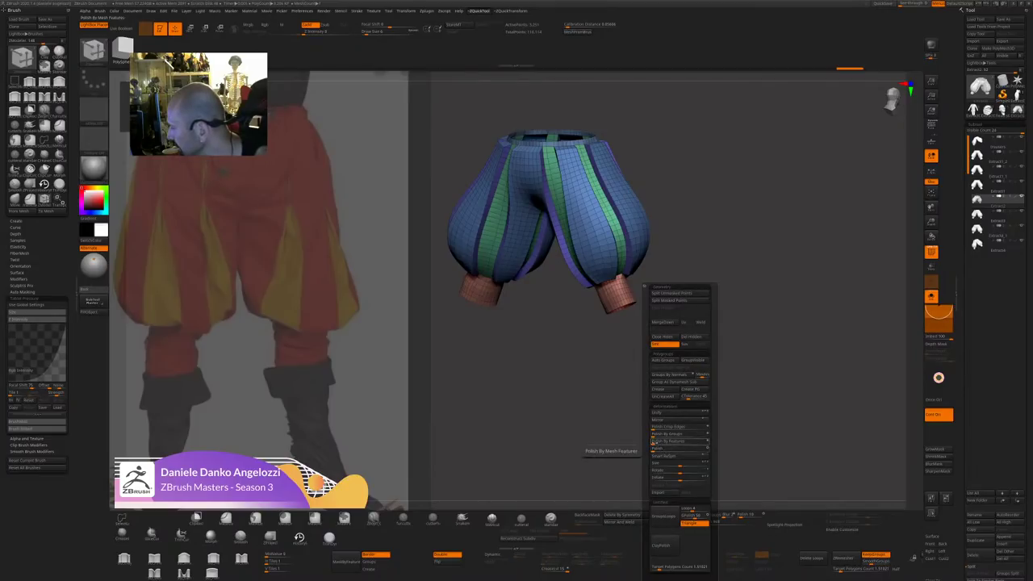
left_click_drag(655, 442, 663, 442)
right_click_drag(628, 442, 613, 440, "shift")
right_click_drag(728, 302, 765, 395, "alt")
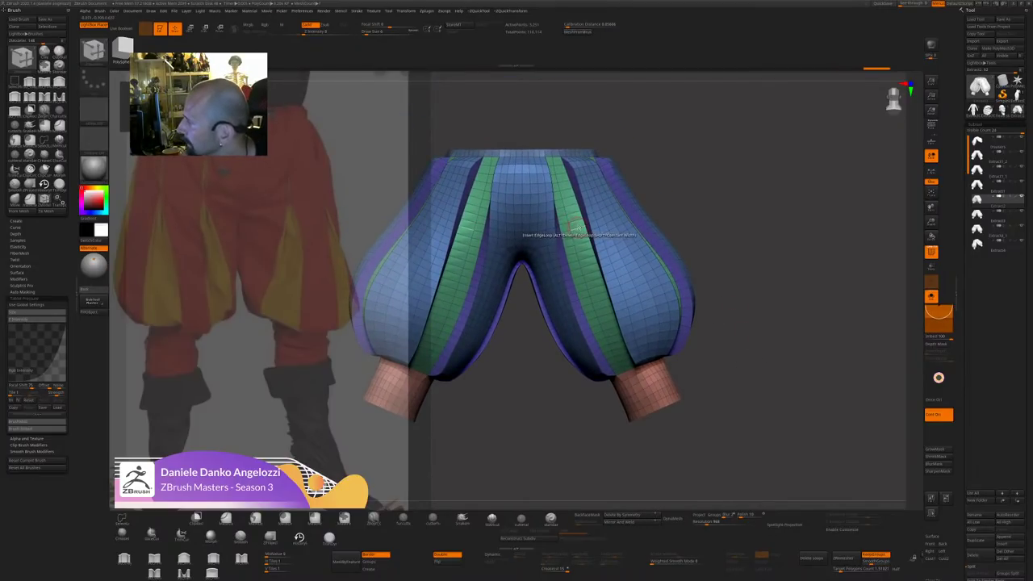
Set the ZModeler edge action to Collapse and collapse an edge across the upper part of the front green stripe.
key("space")
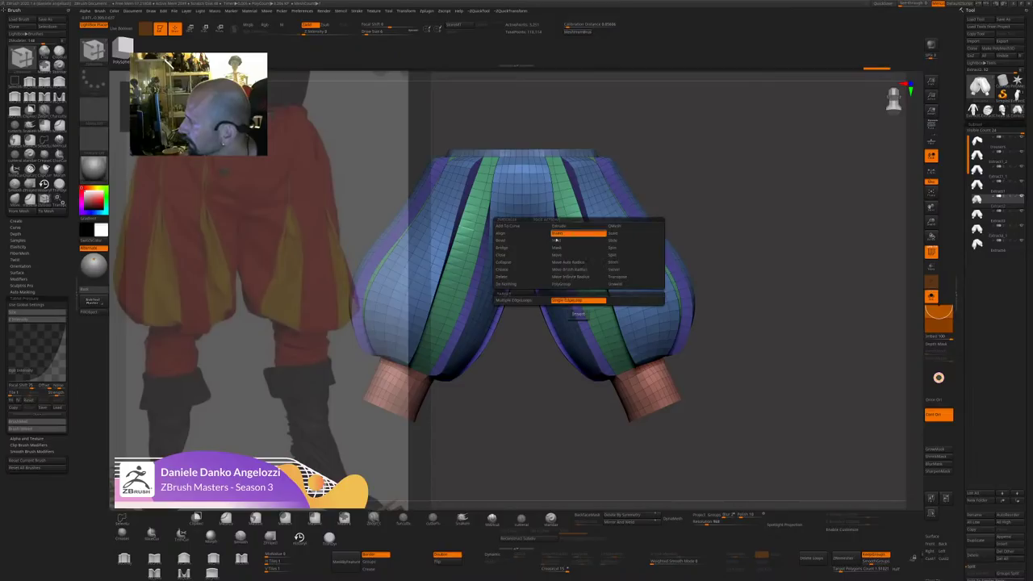
left_click(507, 263)
left_click(570, 226)
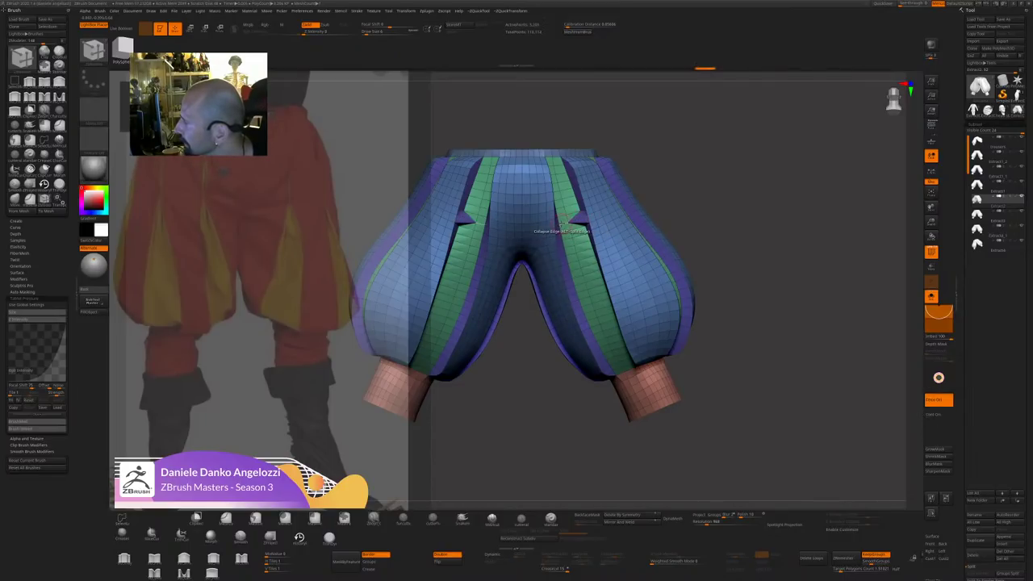
left_click_drag(715, 213, 662, 219)
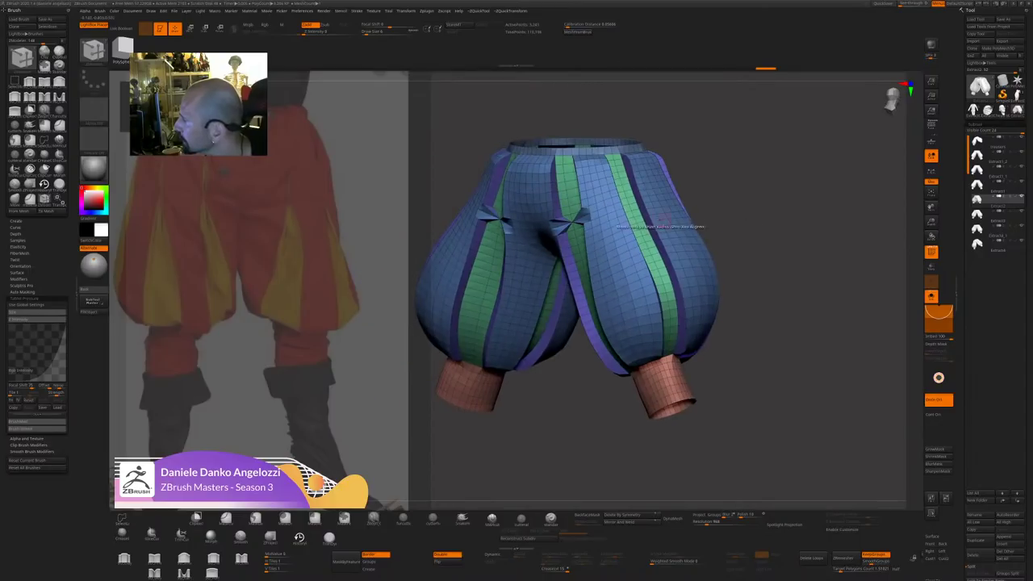
Switch through the following breeches subtools to the smoothed version with all stripes pinched shut, and hide its polyframe.
left_click(988, 216)
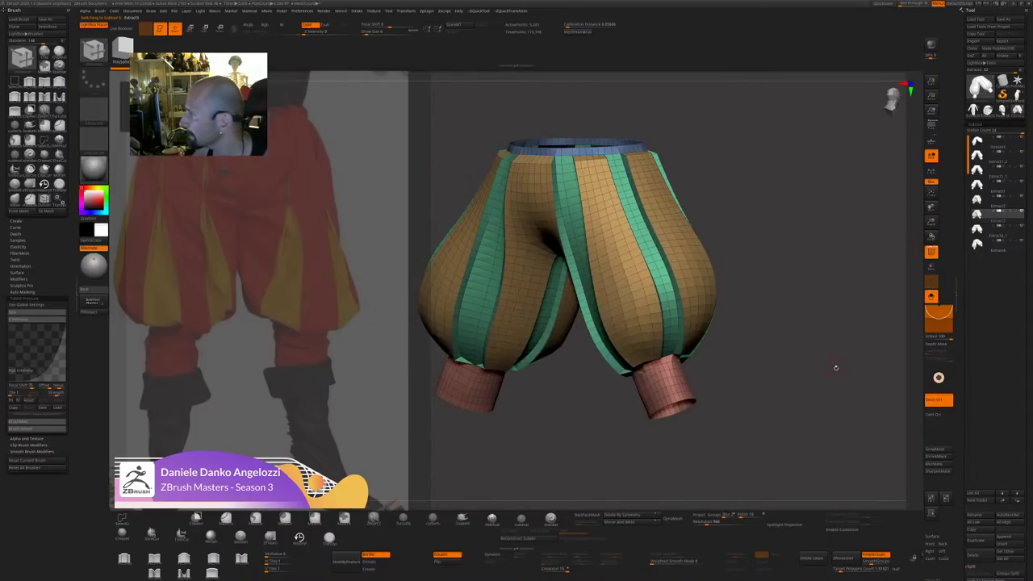
left_click(997, 233)
left_click_drag(787, 379, 835, 388)
left_click_drag(836, 436, 832, 396, "alt")
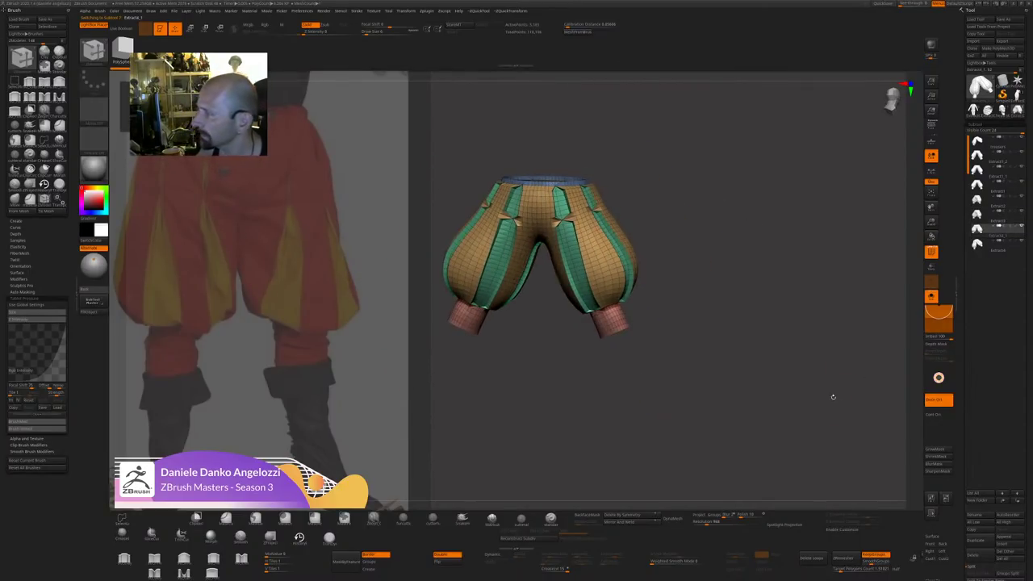
left_click(986, 249)
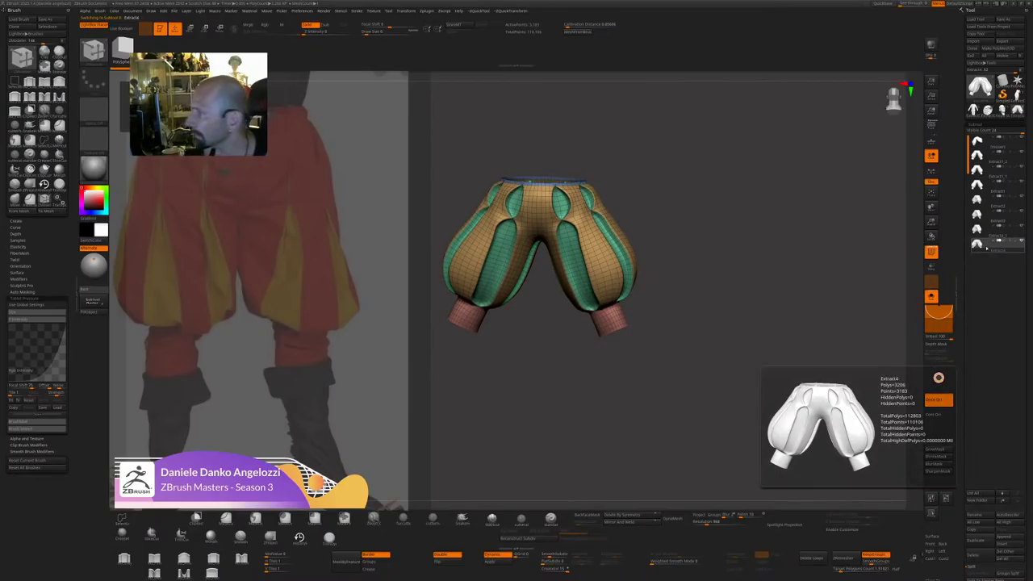
left_click(932, 252)
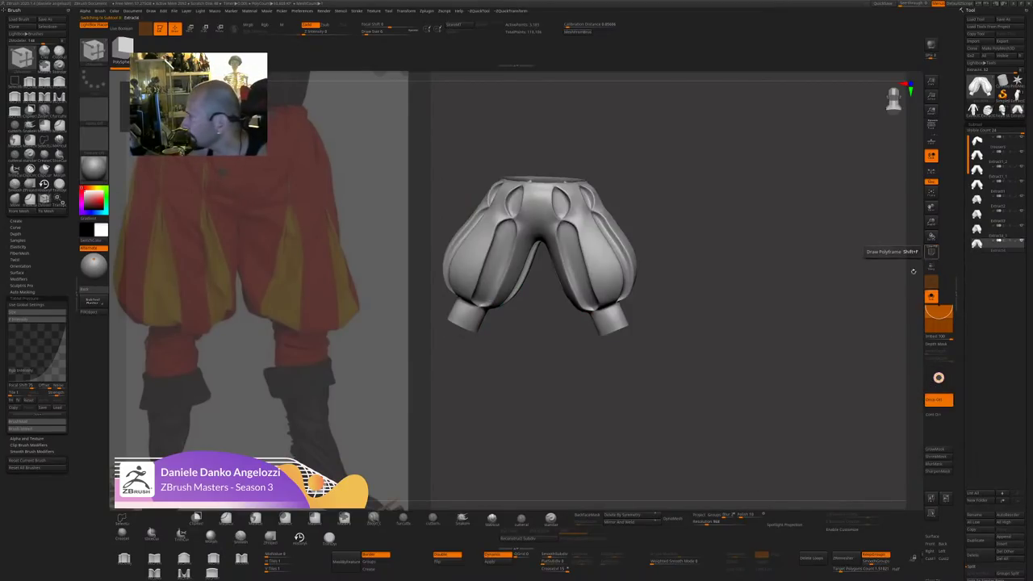
left_click_drag(799, 335, 710, 394)
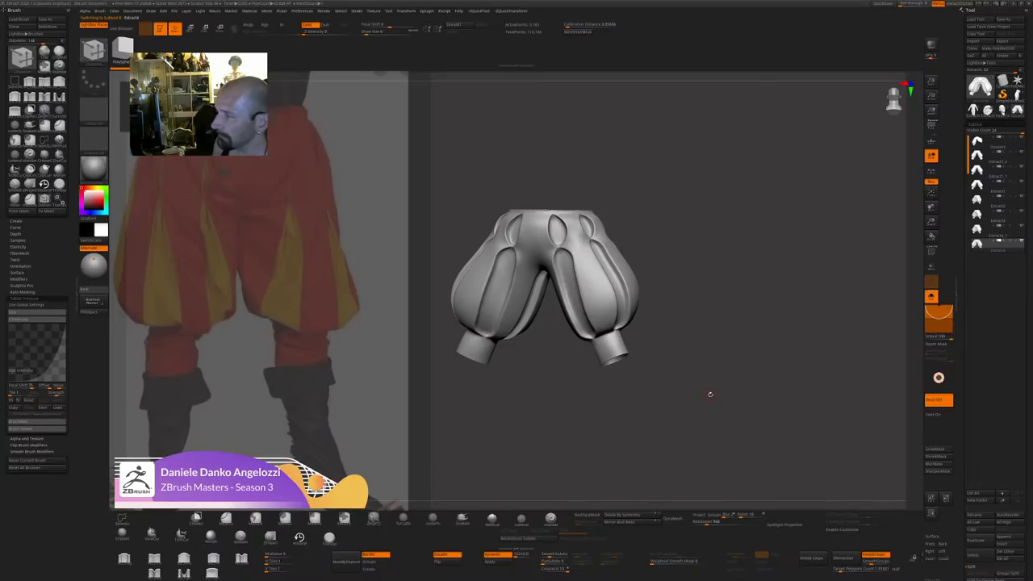
Tighten the pinched points where the upper stripe openings meet the lower ones using a resized Pinch brush.
key("b")
key("p")
key("i")
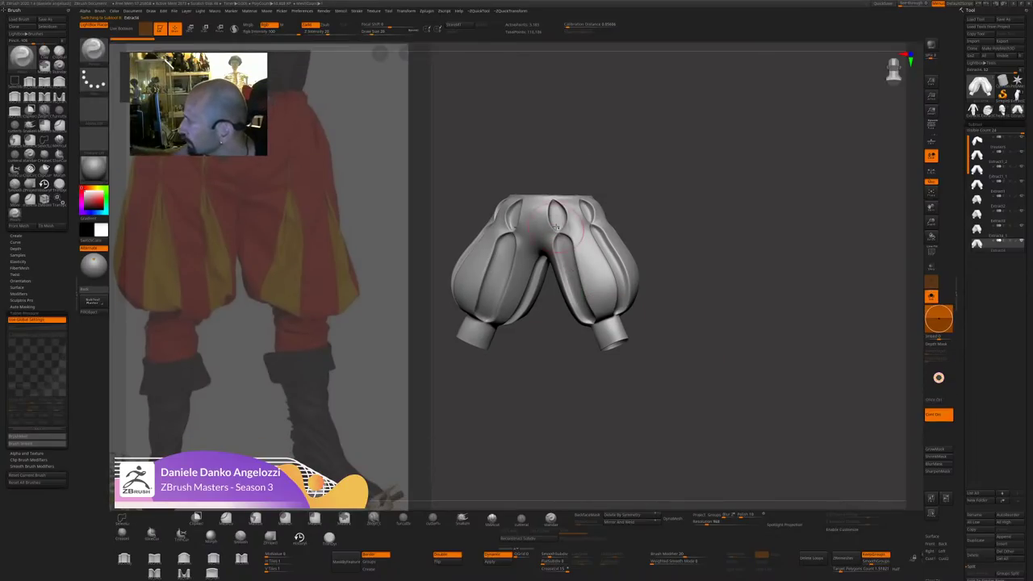
key("s")
left_click_drag(562, 228, 556, 208)
left_click_drag(648, 160, 603, 167)
mouse_move(588, 221)
left_mouse_down()
mouse_move(587, 202)
mouse_move(593, 219)
left_mouse_up()
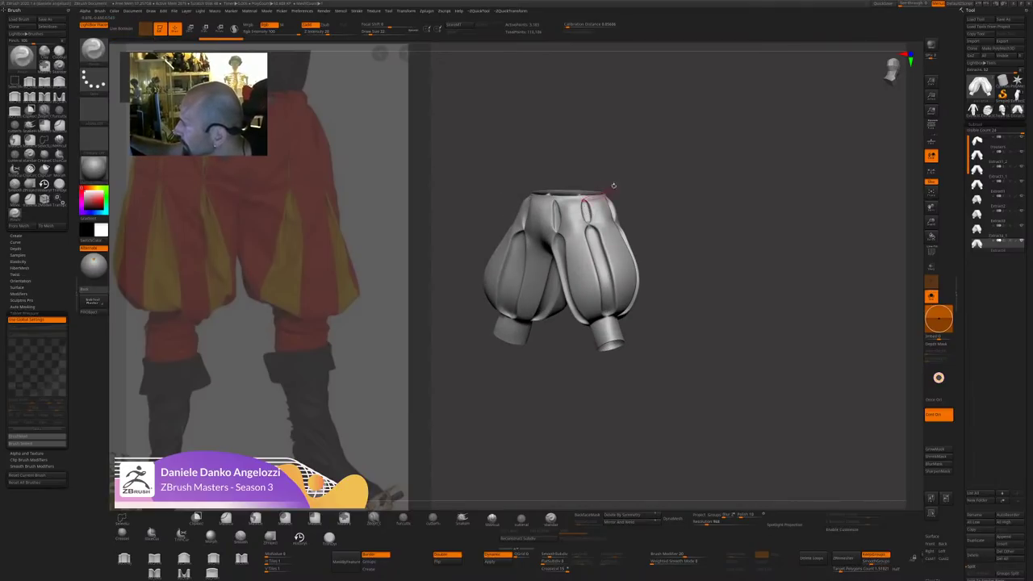
left_click_drag(638, 182, 609, 185)
mouse_move(602, 203)
left_mouse_down()
mouse_move(602, 218)
mouse_move(612, 198)
left_mouse_up()
mouse_move(682, 182)
left_mouse_down()
mouse_move(650, 180)
mouse_move(644, 219)
mouse_move(645, 197)
left_mouse_up()
left_click_drag(677, 171, 647, 171)
Show the polyframe, examine the pinched stripe topology from several sides, and hide the polyframe again.
left_click(931, 251)
left_click_drag(868, 335, 870, 365, "alt")
left_click_drag(869, 363, 857, 335)
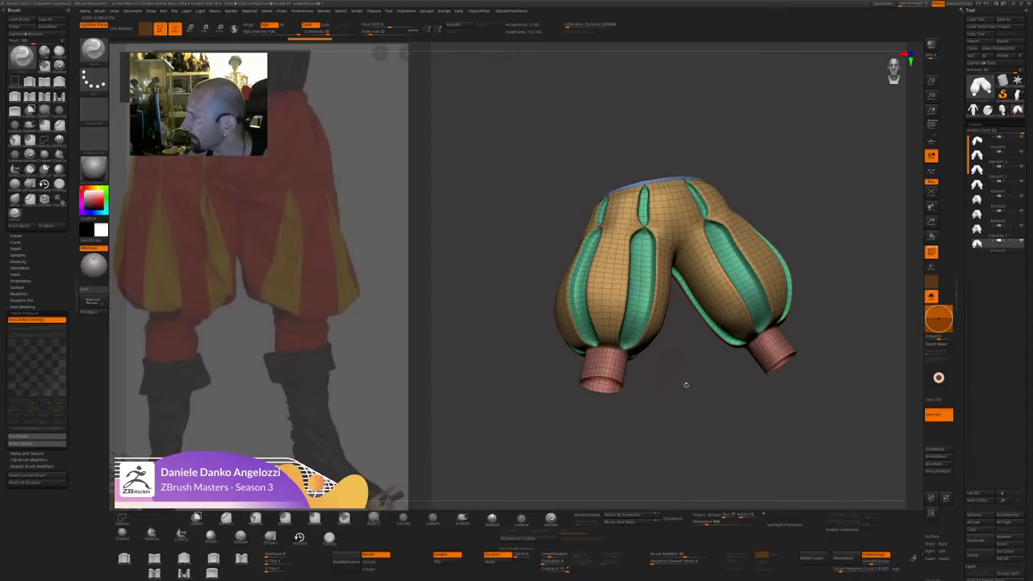
left_click_drag(686, 384, 622, 395)
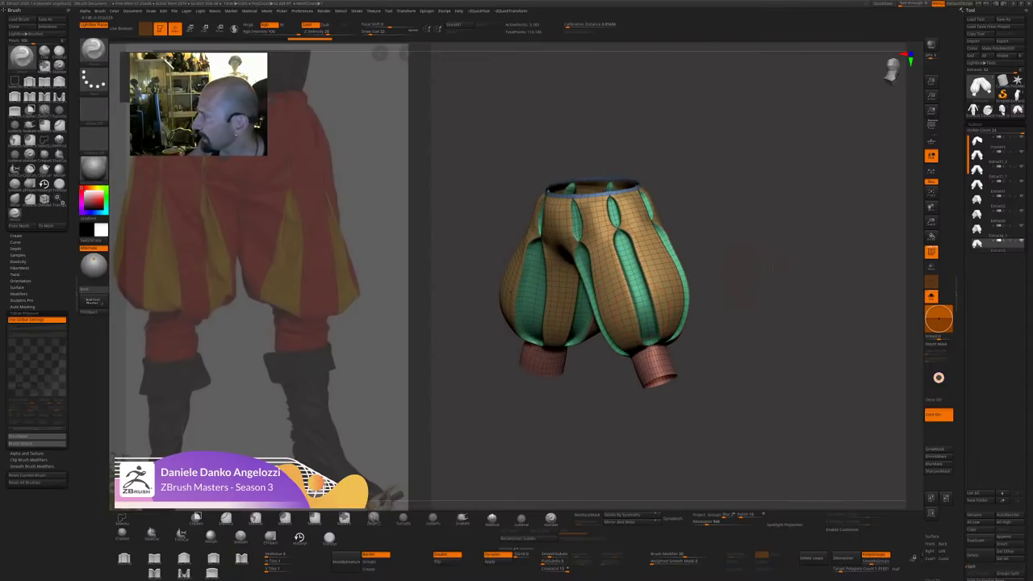
left_click_drag(770, 268, 798, 278)
left_click(930, 254)
left_click_drag(860, 339, 808, 308)
Select a fold-sculpting brush, adjust its size, and sculpt a first fold on the puffed front panel.
left_click(433, 519)
key("s")
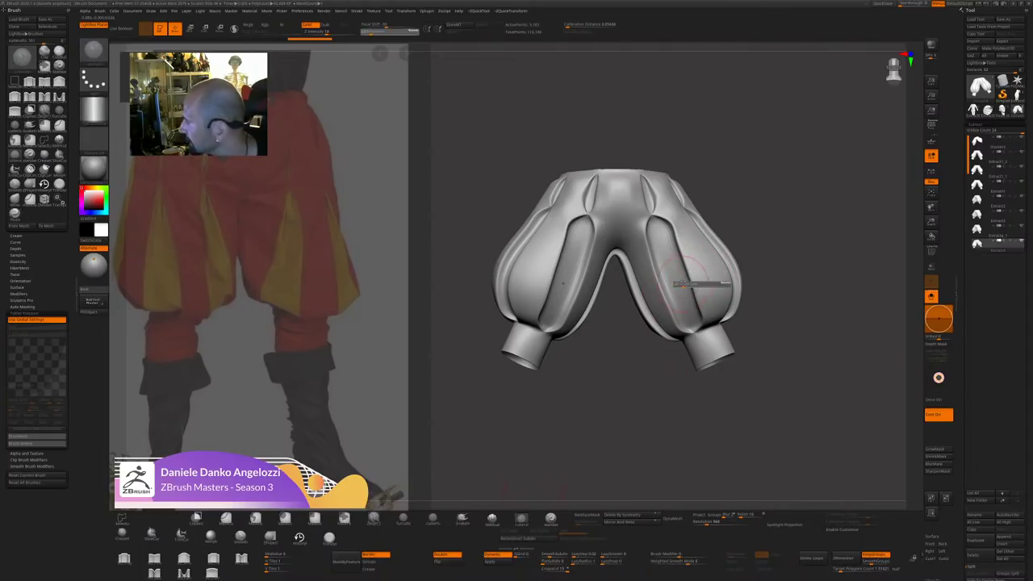
left_click_drag(702, 285, 693, 284)
left_click_drag(710, 275, 686, 287)
Turn off Dynamic Subdivision and subdivide the breeches geometry three times.
key("shift+d")
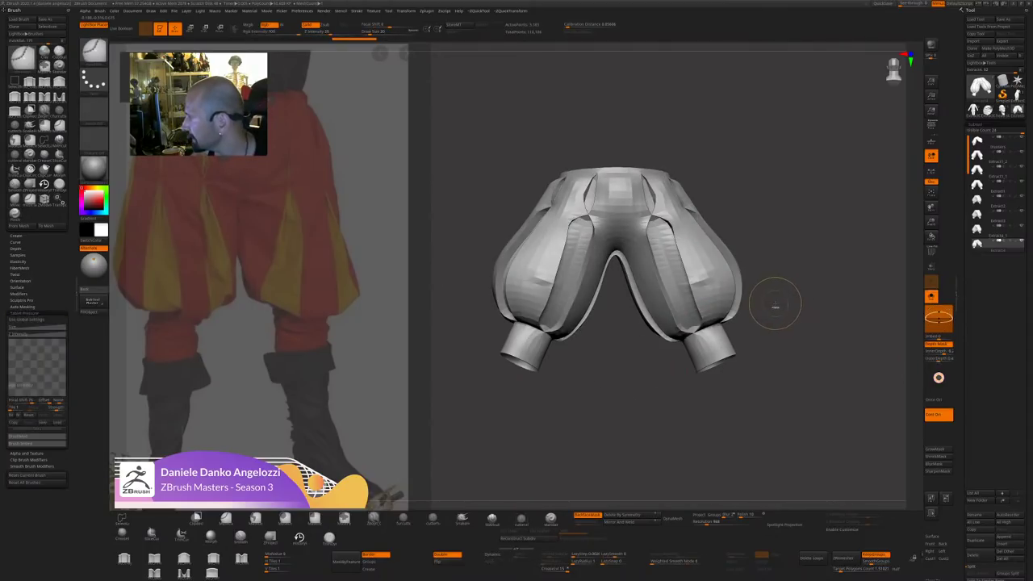
key("ctrl+d")
key("ctrl+d")
key("ctrl+d")
Resize the brush and sculpt short folds across the puffed front panel, starting at the stripe edge.
mouse_move(709, 273)
left_mouse_down()
mouse_move(690, 286)
mouse_move(697, 298)
left_mouse_up()
key("s")
left_click_drag(804, 273, 775, 275)
left_click_drag(700, 279, 764, 273, "shift")
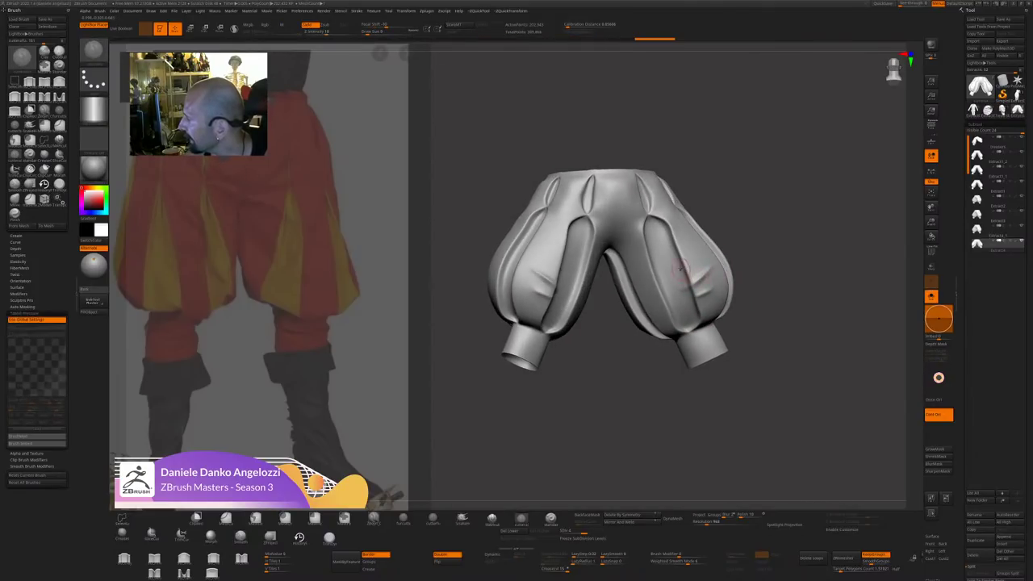
Sculpt creases along the recessed front stripe beside the panel folds.
left_click_drag(676, 265, 666, 242)
left_click_drag(747, 271, 775, 271)
left_click_drag(655, 250, 667, 281)
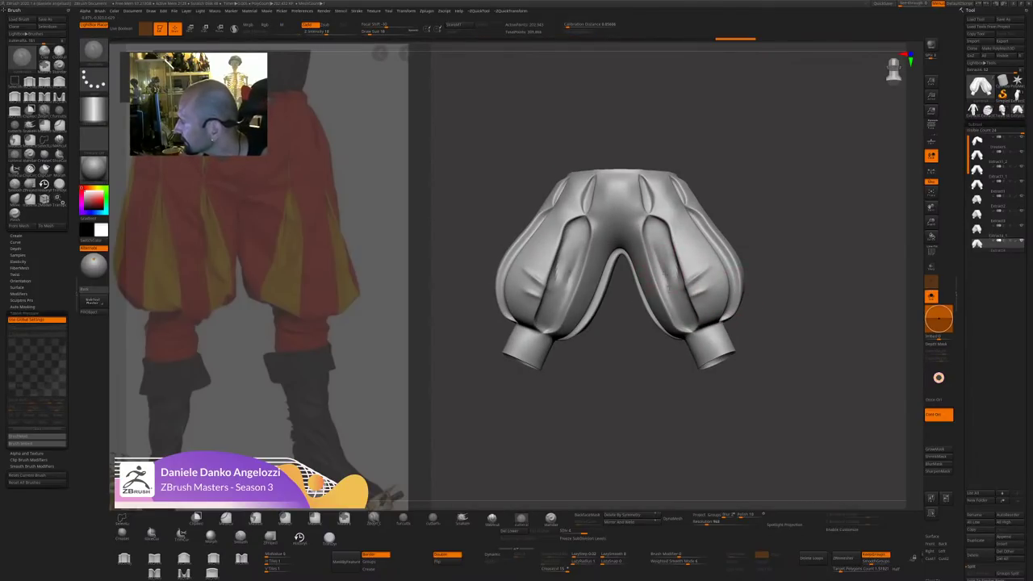
left_click_drag(675, 378, 687, 353)
left_click_drag(628, 393, 683, 388)
left_click_drag(775, 323, 727, 323)
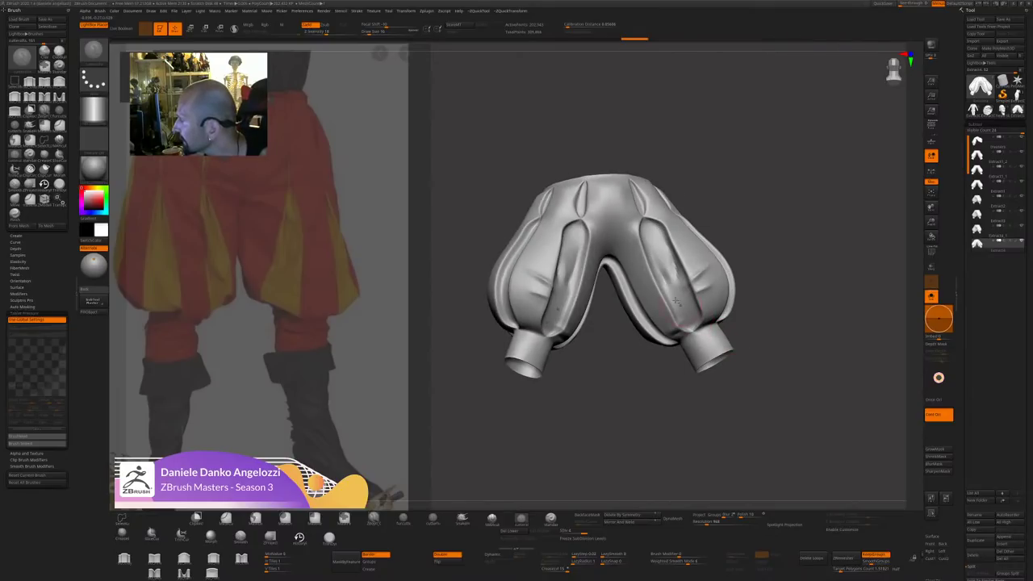
left_click_drag(662, 268, 669, 280)
left_click_drag(788, 281, 776, 318, "alt")
left_click_drag(747, 310, 572, 457)
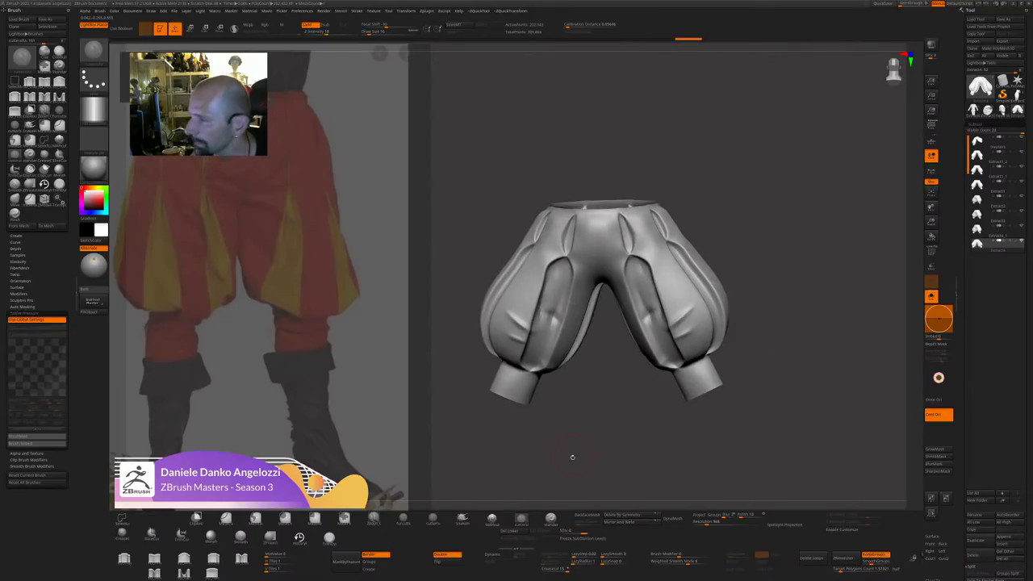
left_click_drag(637, 443, 605, 454)
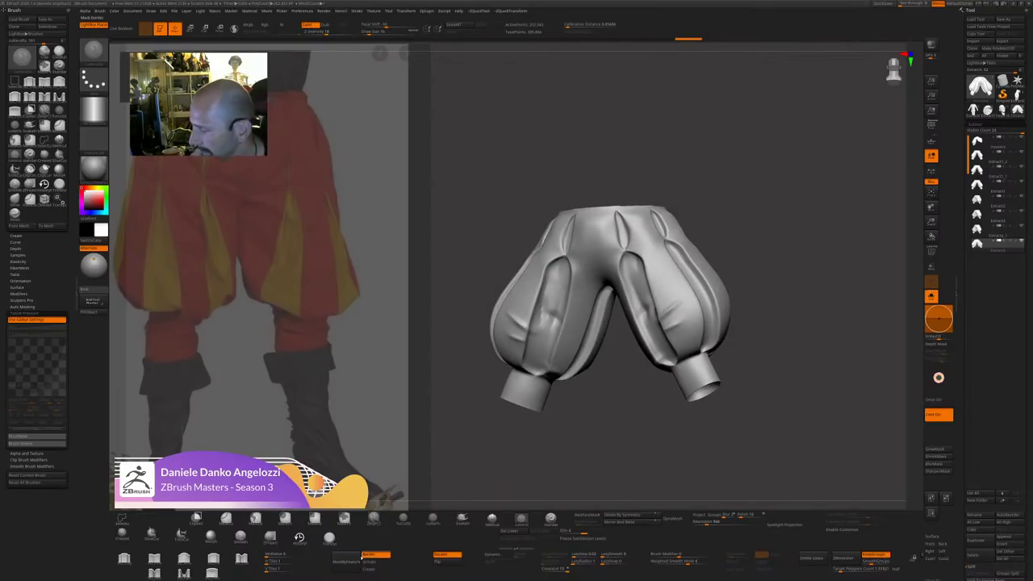
Enable Groups alongside Border for Mask By Features, mask the mesh with it, and clear the mask.
left_click(374, 562)
left_click(346, 562)
mouse_move(489, 468)
left_mouse_down()
mouse_move(589, 445)
mouse_move(617, 452)
mouse_move(617, 465)
mouse_move(607, 439)
left_mouse_up()
left_click(589, 445, "ctrl")
left_click(565, 345, "ctrl")
left_click(572, 445, "ctrl")
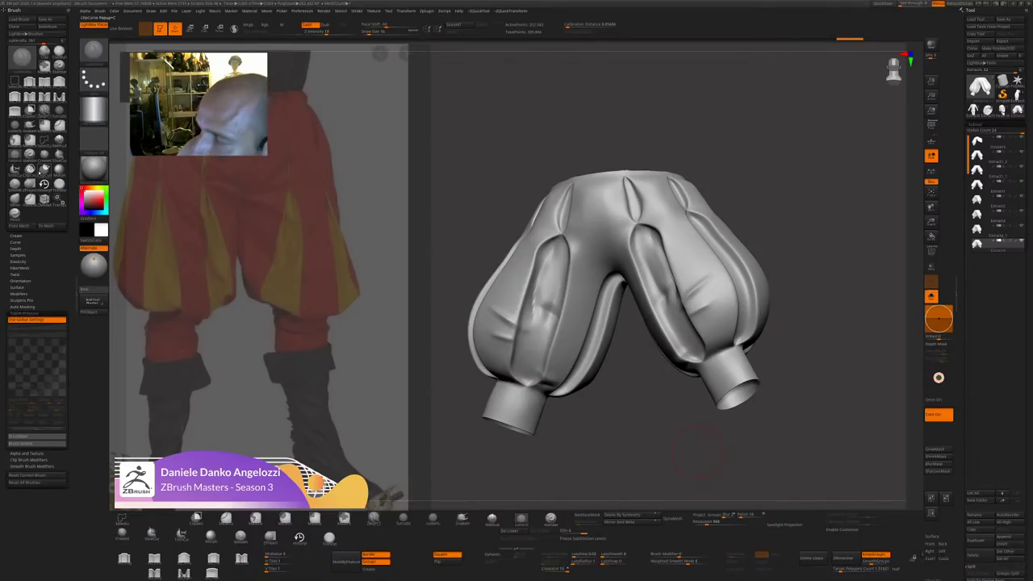
Open the Smooth brush modifiers and change the Smooth brush's Weighted Smooth Mode.
key("shift")
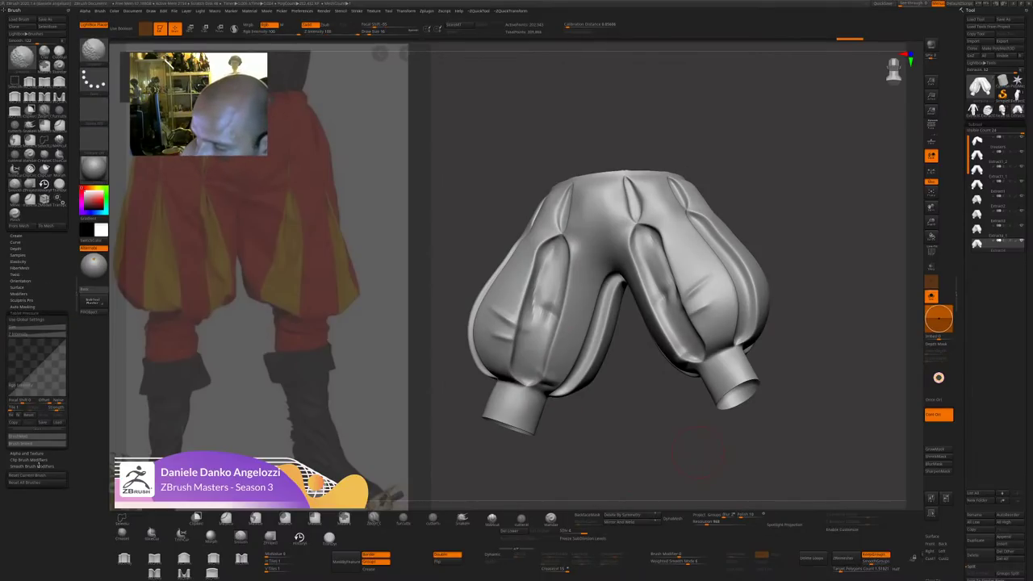
left_click(32, 465)
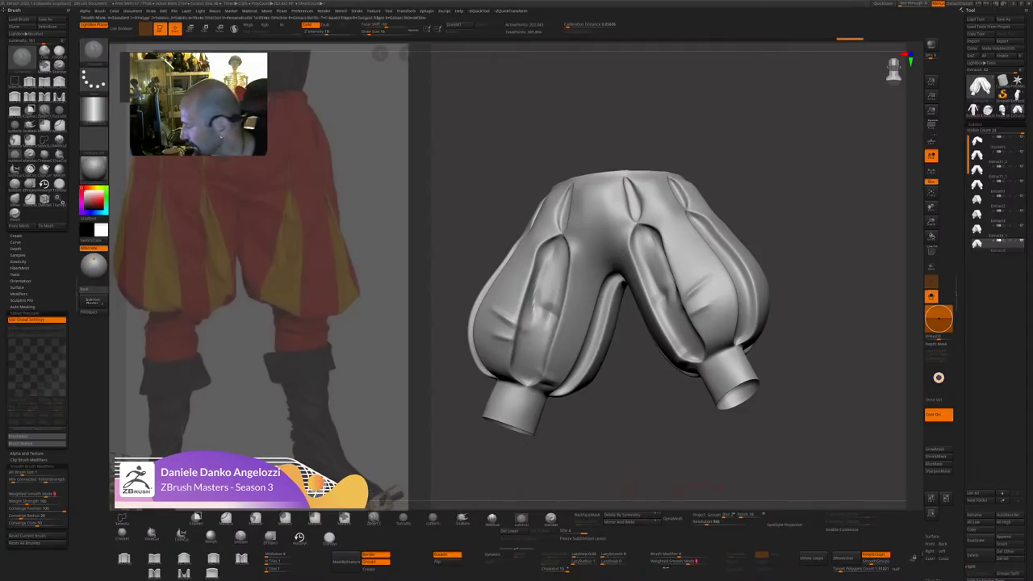
mouse_move(726, 468)
left_mouse_down()
mouse_move(767, 419)
mouse_move(758, 438)
left_mouse_up()
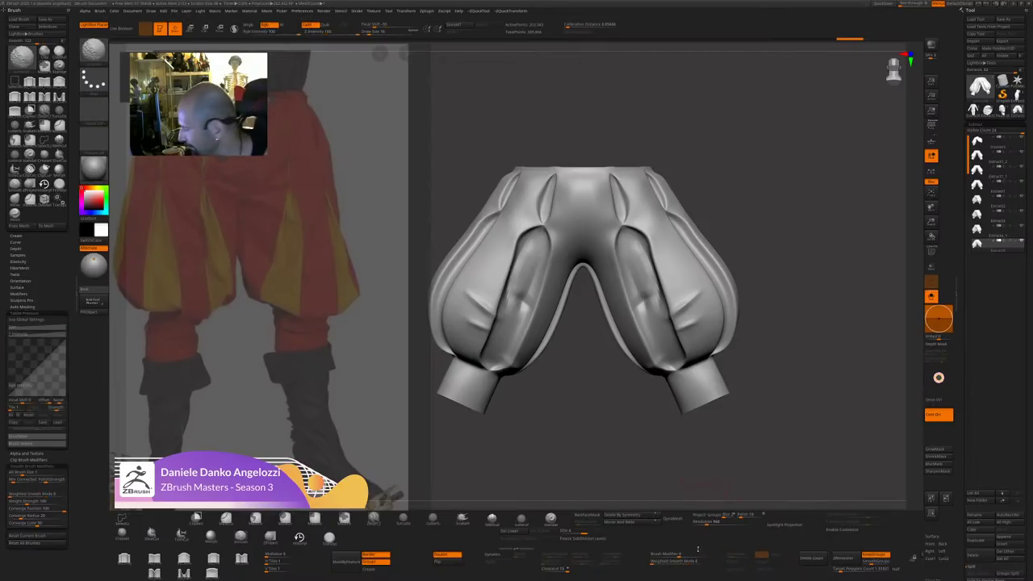
left_click(654, 562, "shift")
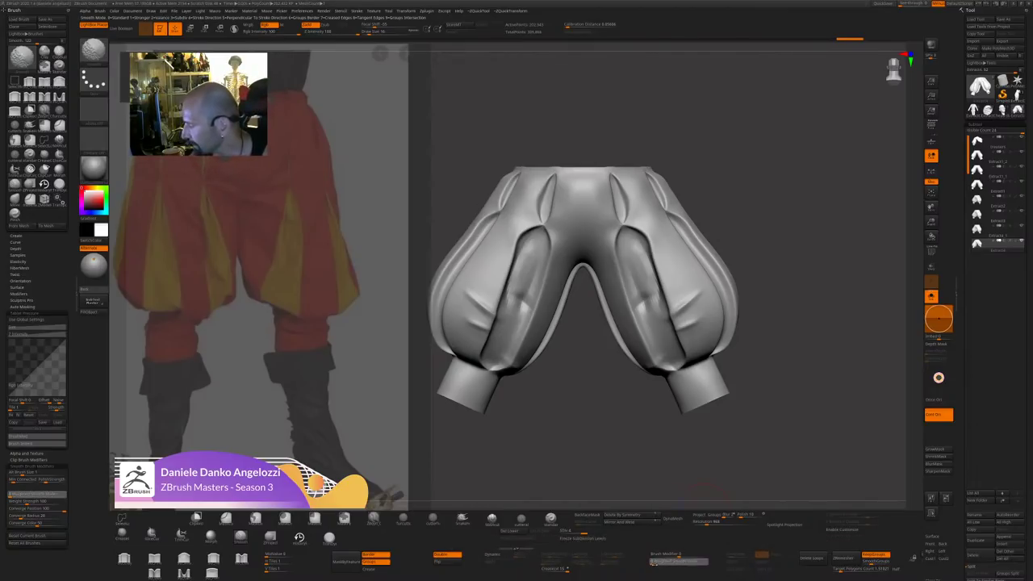
key("shift")
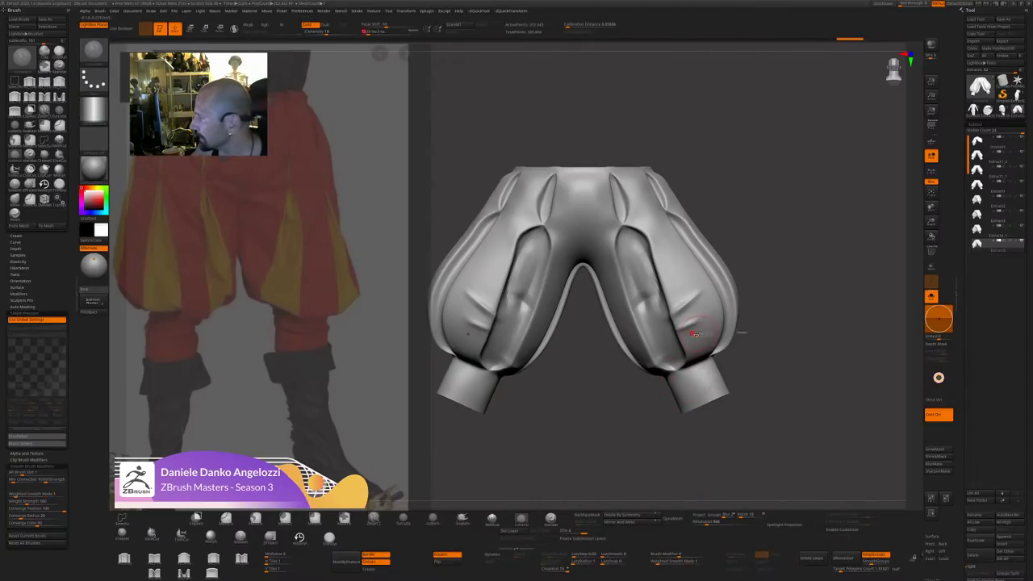
Soften the sculpted folds on the puffed front panel with the Smooth brush.
left_click_drag(695, 334, 687, 326, "shift")
right_click_drag(695, 333, 707, 320)
left_click_drag(697, 323, 683, 331, "shift")
right_click_drag(710, 323, 742, 314)
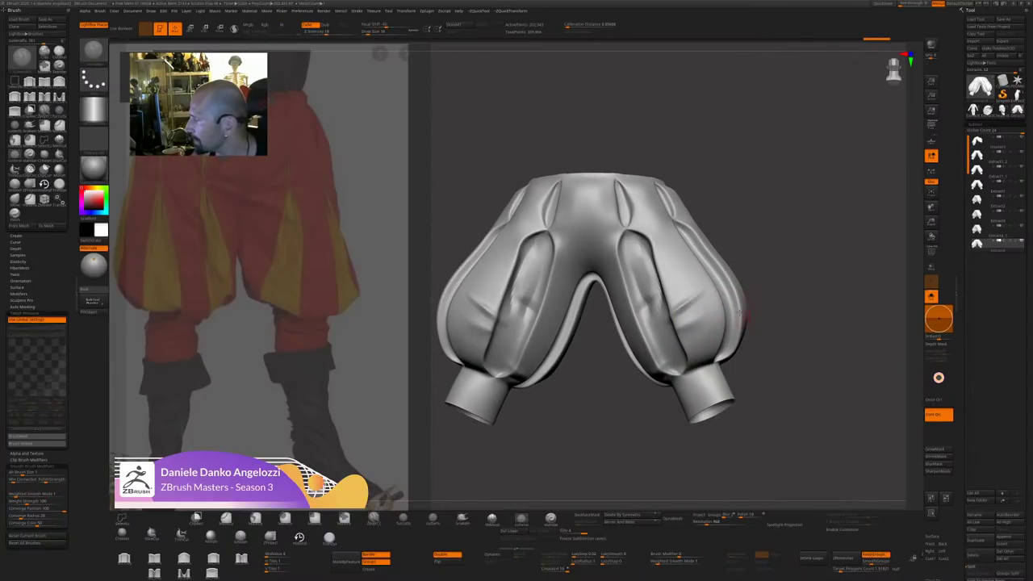
left_click_drag(694, 304, 678, 315, "shift")
right_click_drag(710, 311, 684, 310)
left_click_drag(676, 305, 686, 293, "shift")
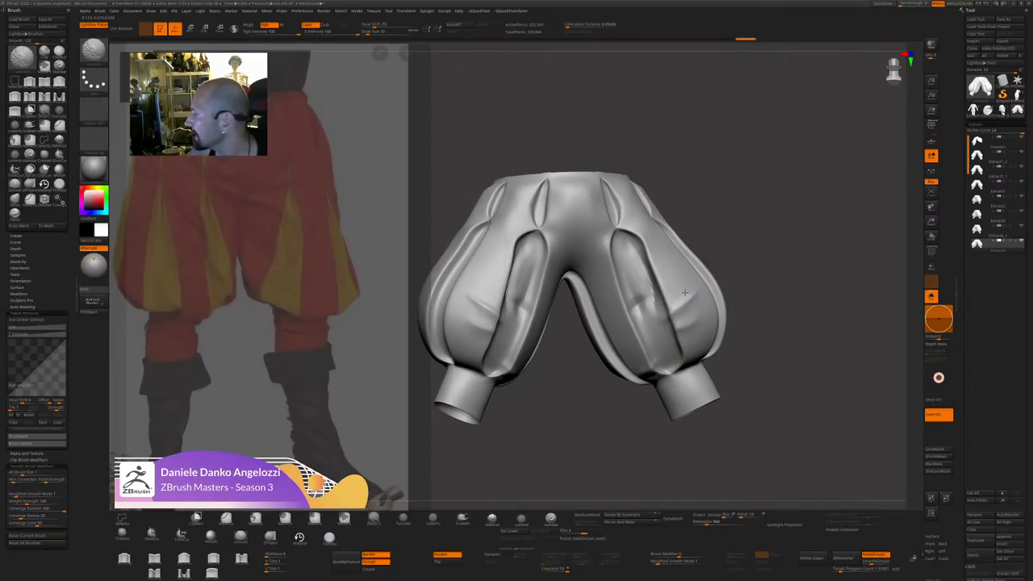
mouse_move(685, 293)
right_mouse_down()
mouse_move(679, 300)
mouse_move(713, 285)
right_mouse_up()
left_click_drag(715, 282, 707, 295, "shift")
right_click_drag(713, 287, 708, 297)
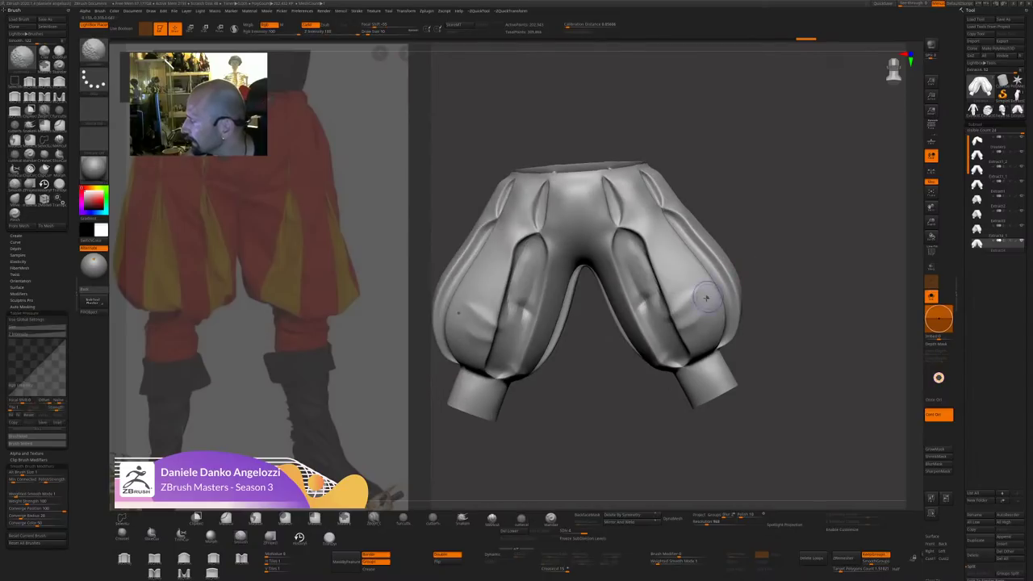
left_click_drag(706, 298, 699, 272, "shift")
mouse_move(703, 292)
right_mouse_down()
mouse_move(738, 281)
mouse_move(707, 280)
right_mouse_up()
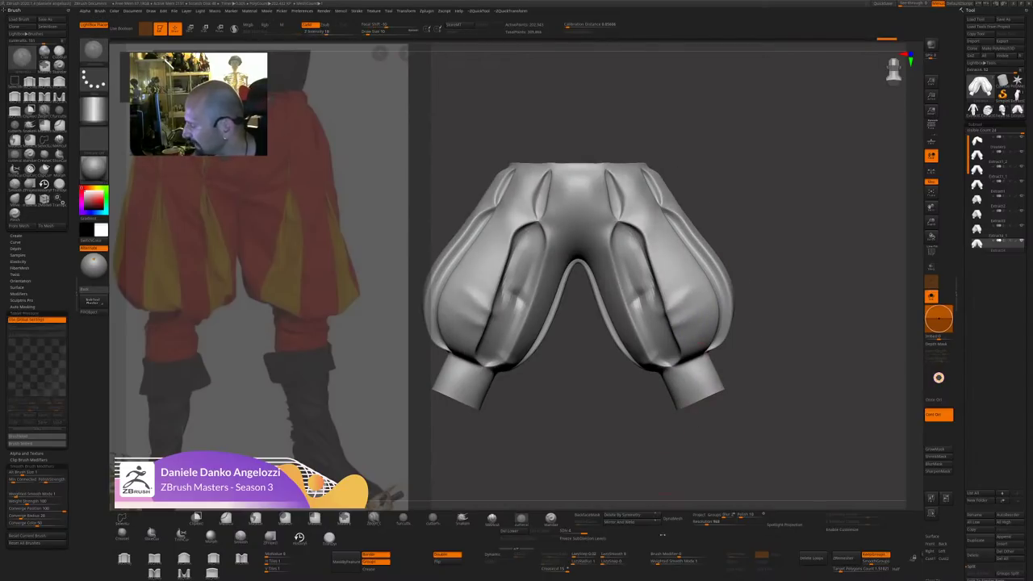
Polish the whole breeches mesh with Polish By Features.
key("shift")
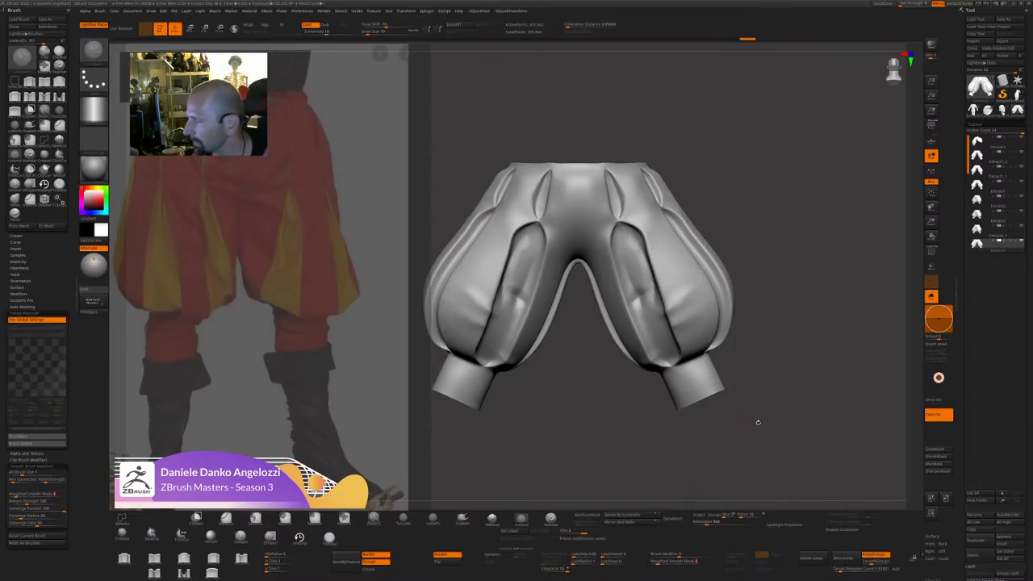
right_click_drag(756, 422, 667, 397)
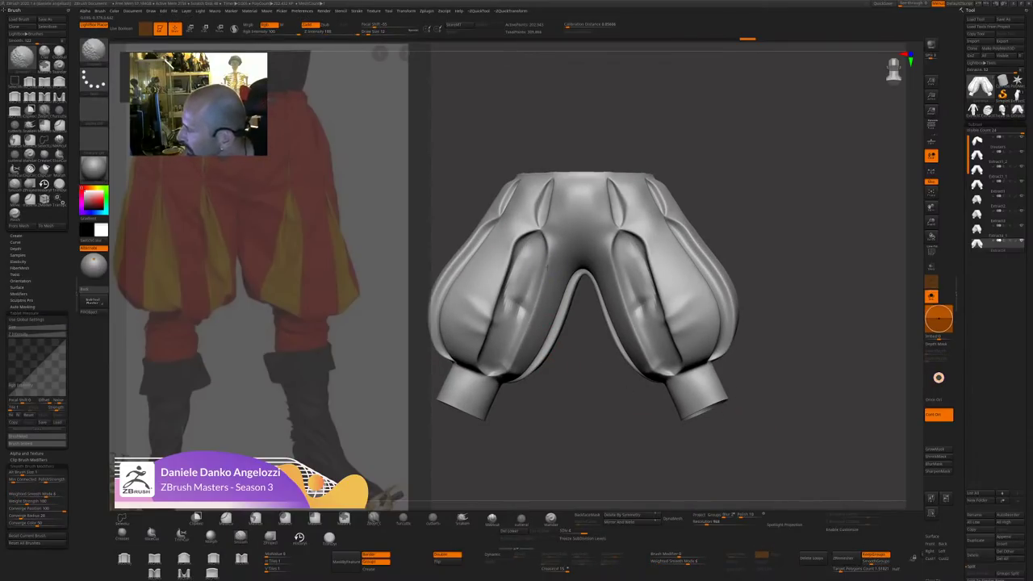
mouse_move(548, 267)
right_mouse_down("alt")
mouse_move(547, 286)
mouse_move(554, 235)
mouse_move(550, 248)
right_mouse_up("alt")
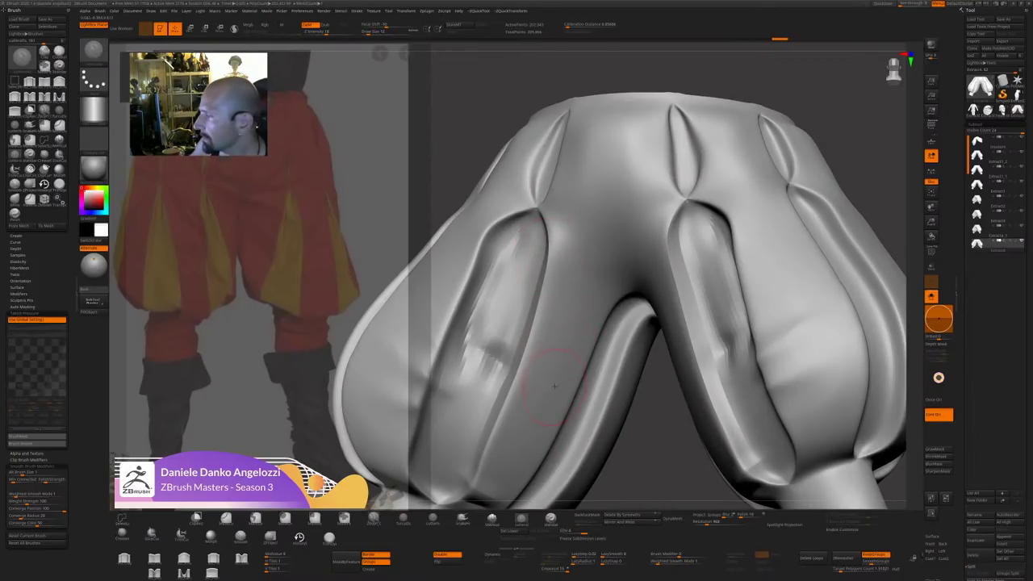
right_click_drag(647, 469, 600, 438, "alt")
key("space")
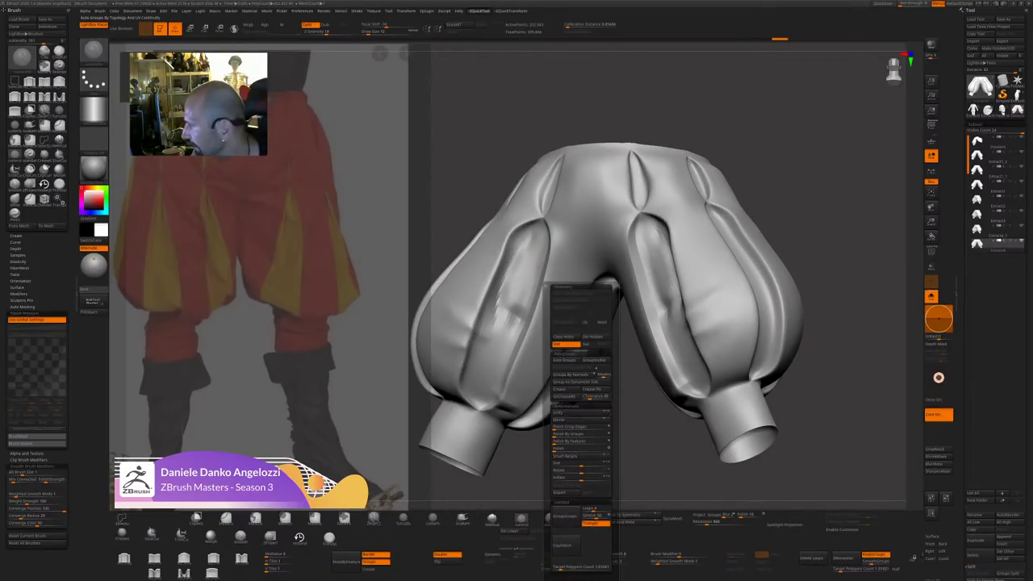
left_click(570, 442)
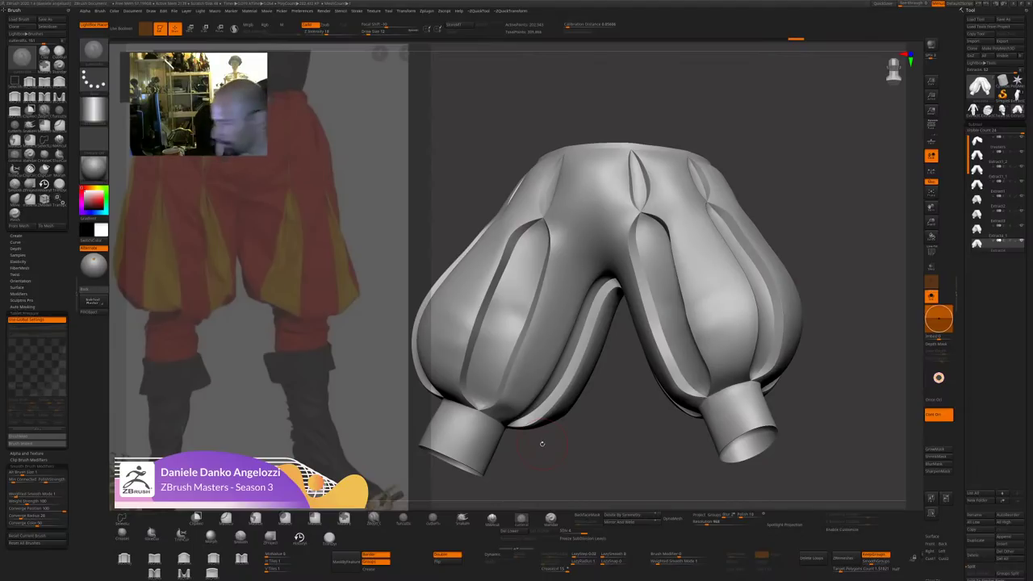
Minimize the windows covering the desktop, launch Epic Pen for on-screen annotation and switch back to ZBrush.
key("alt+Tab")
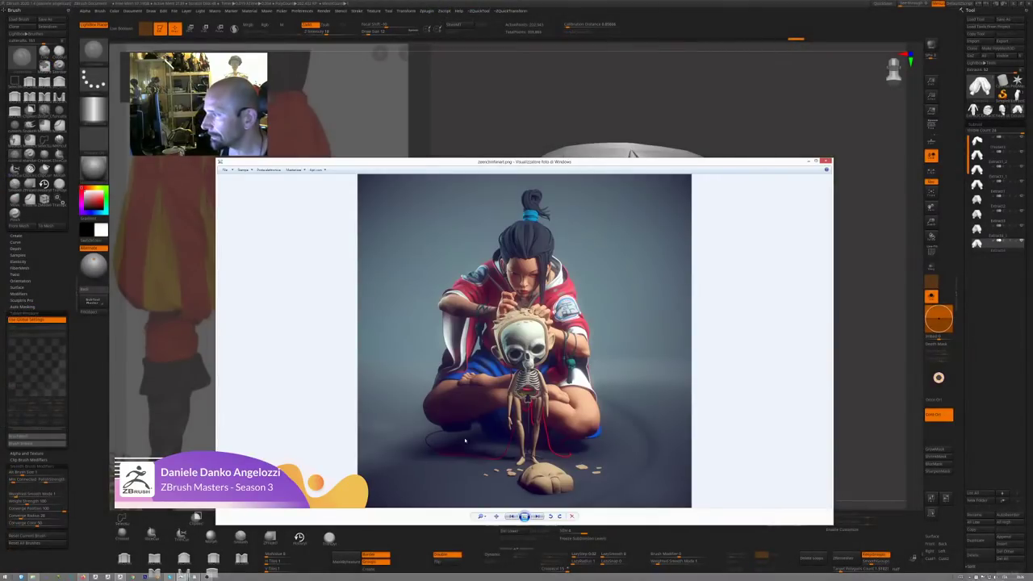
left_click(517, 128)
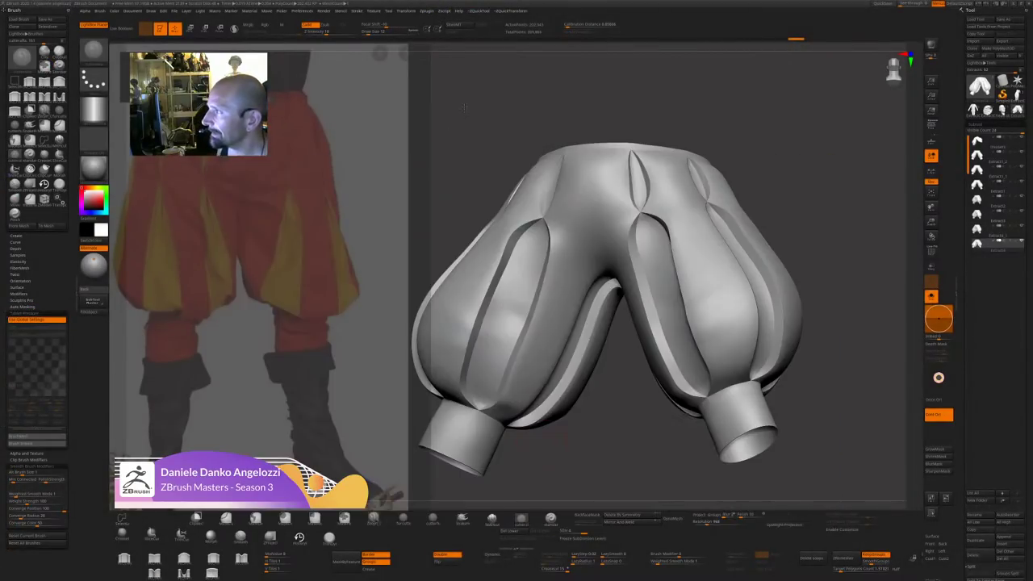
left_click_drag(516, 127, 462, 129)
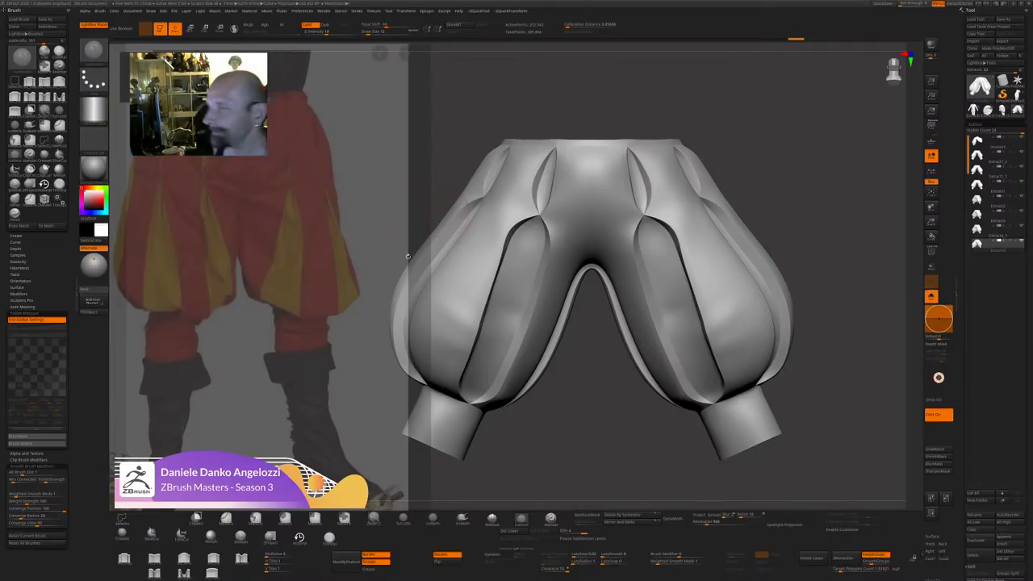
left_click(1015, 3)
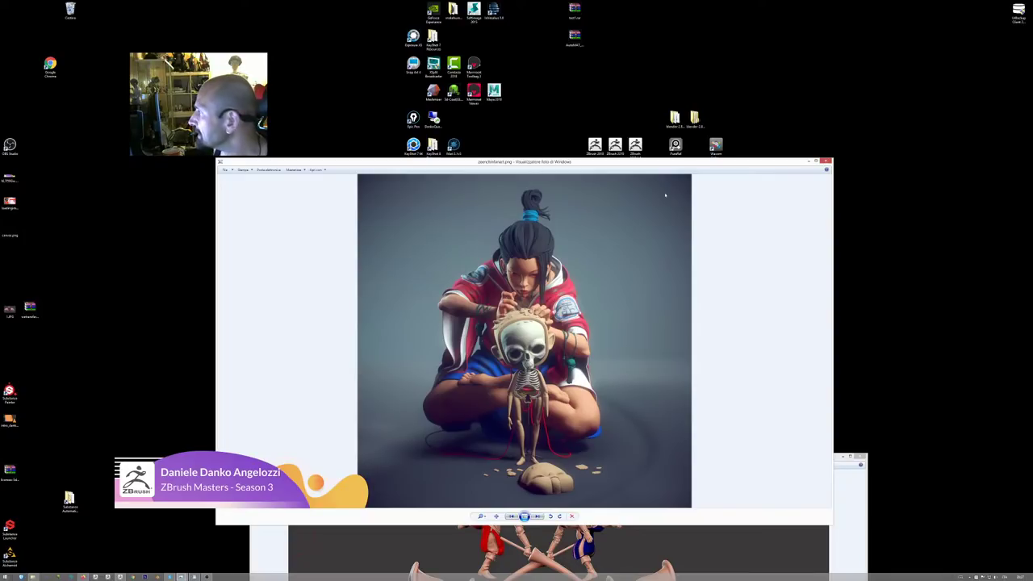
left_click(809, 162)
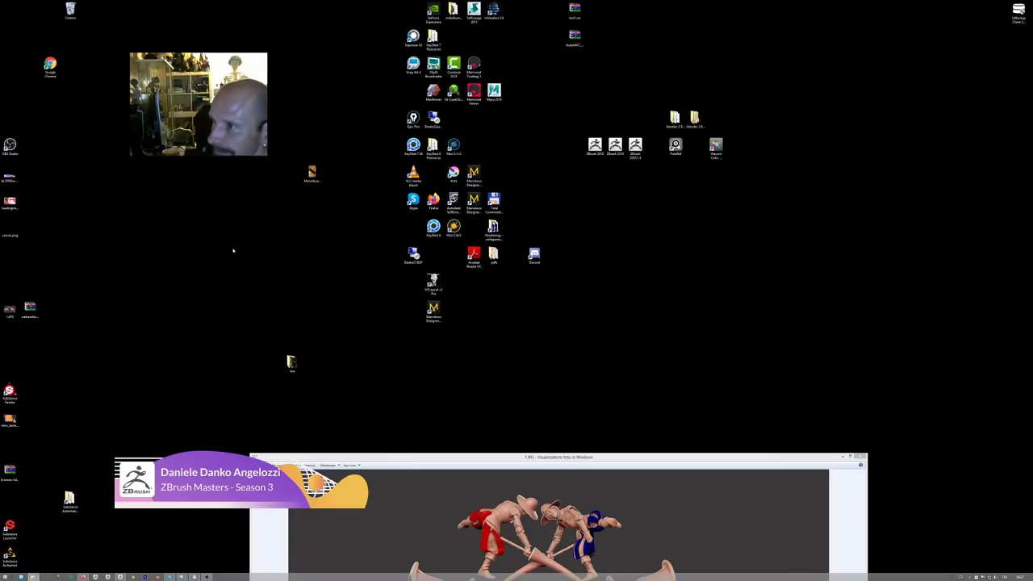
key("e")
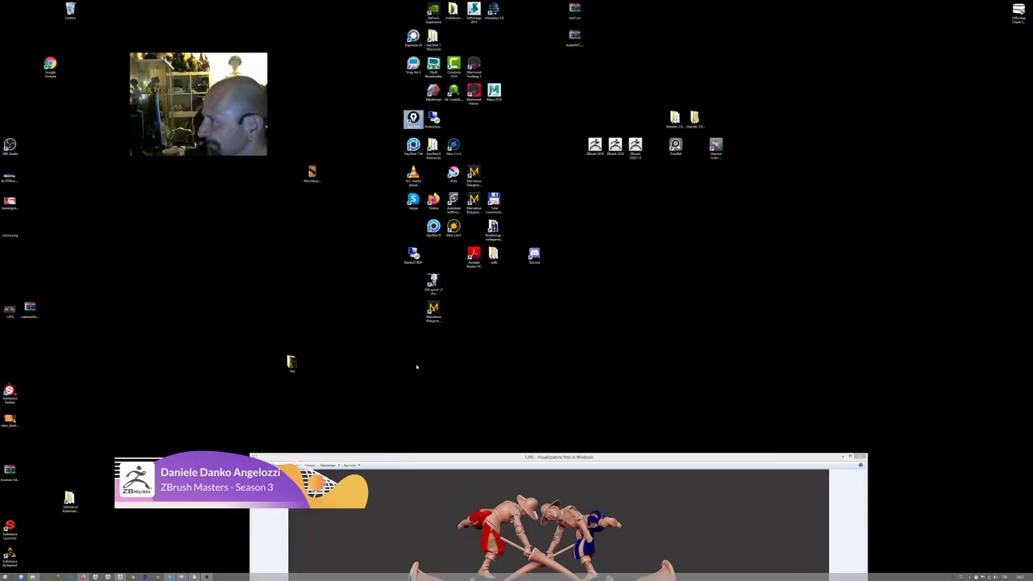
left_click(120, 578)
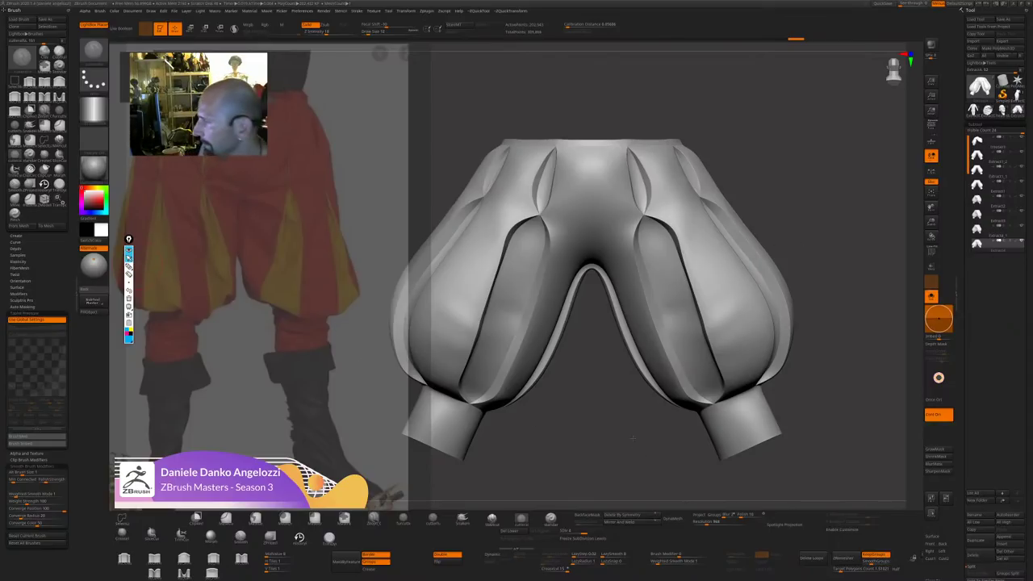
Display the polygroup wireframe on the breeches and sketch blue wavy and straight annotation strokes in the empty canvas beside them.
left_click_drag(632, 438, 562, 447)
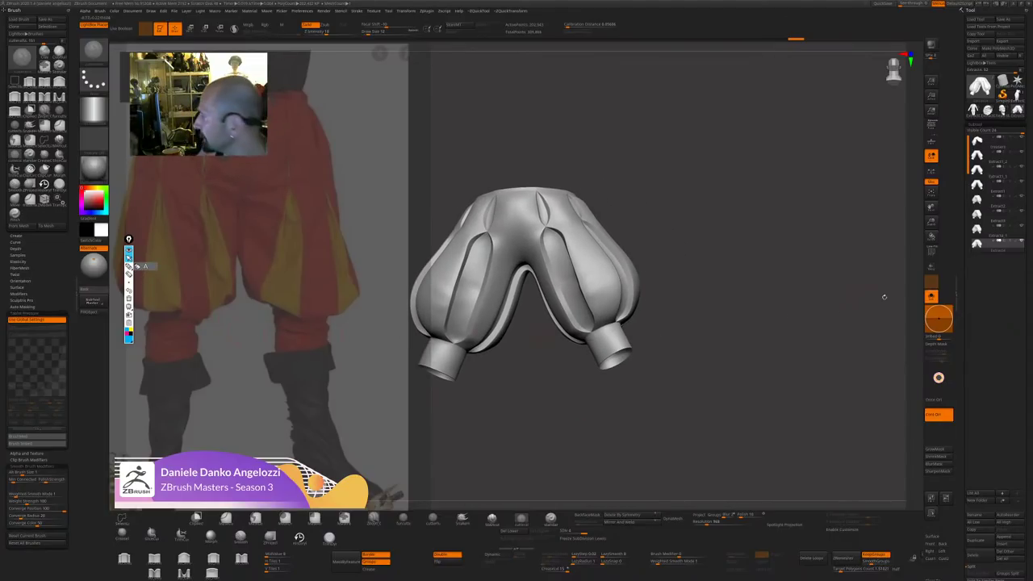
key("shift+f")
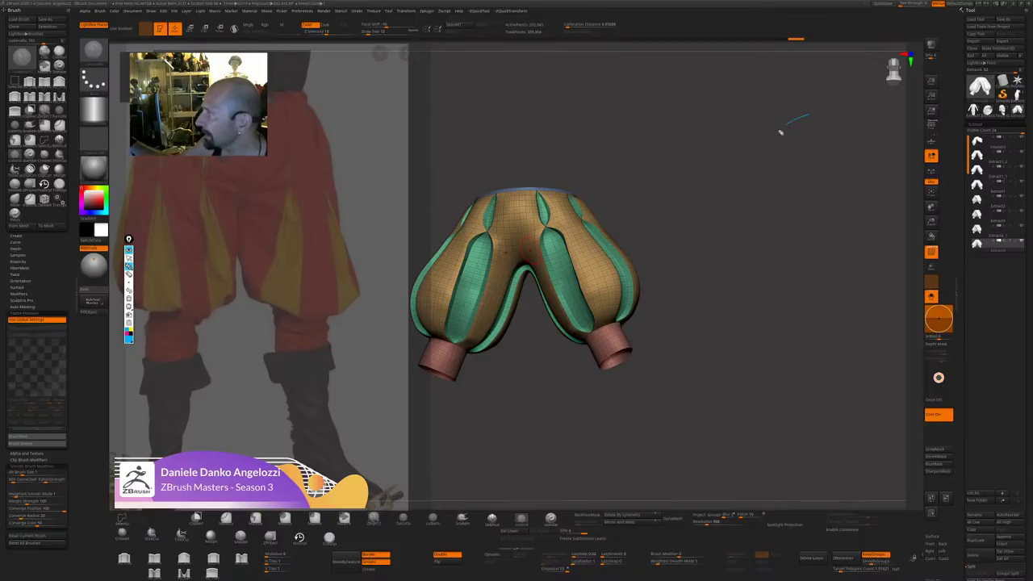
mouse_move(781, 132)
left_mouse_down()
mouse_move(722, 231)
mouse_move(669, 367)
left_mouse_up()
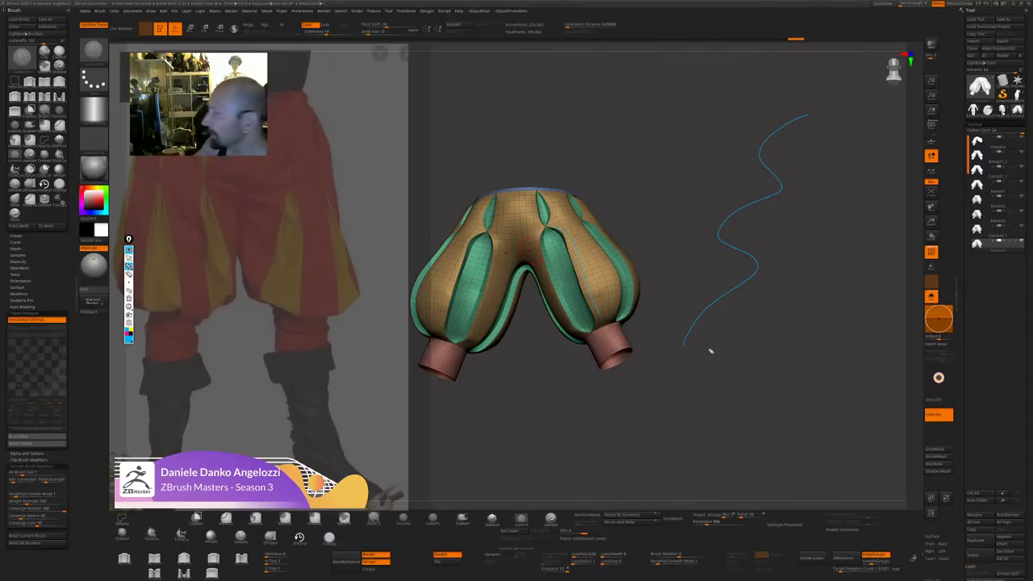
left_click_drag(714, 372, 853, 139)
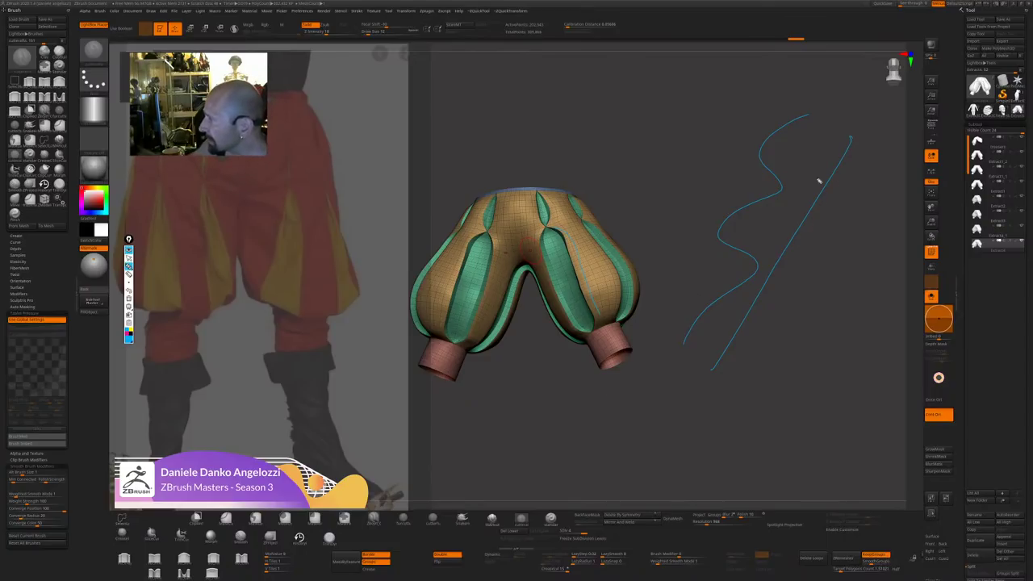
left_click_drag(690, 334, 802, 140)
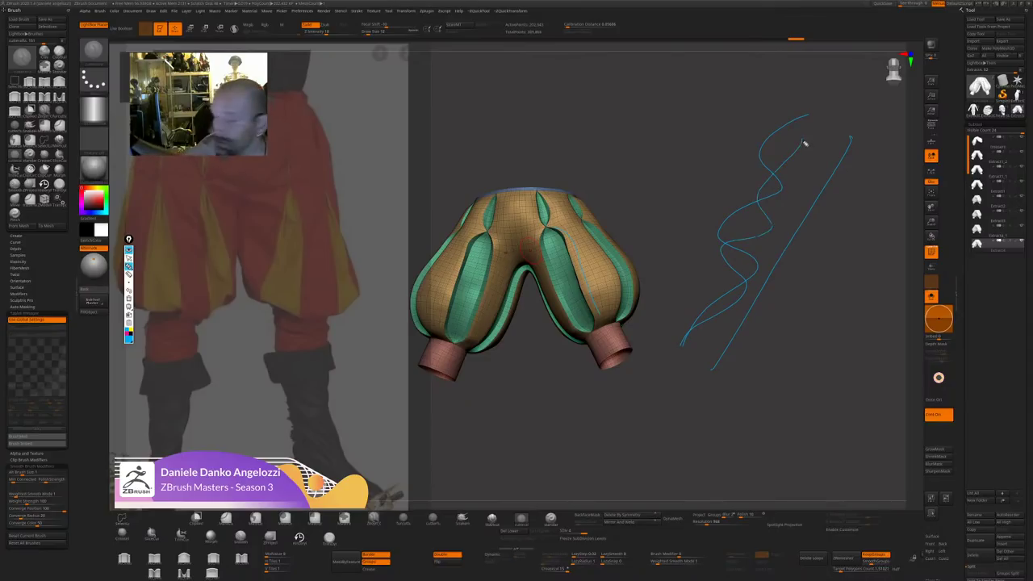
left_click_drag(859, 122, 761, 307)
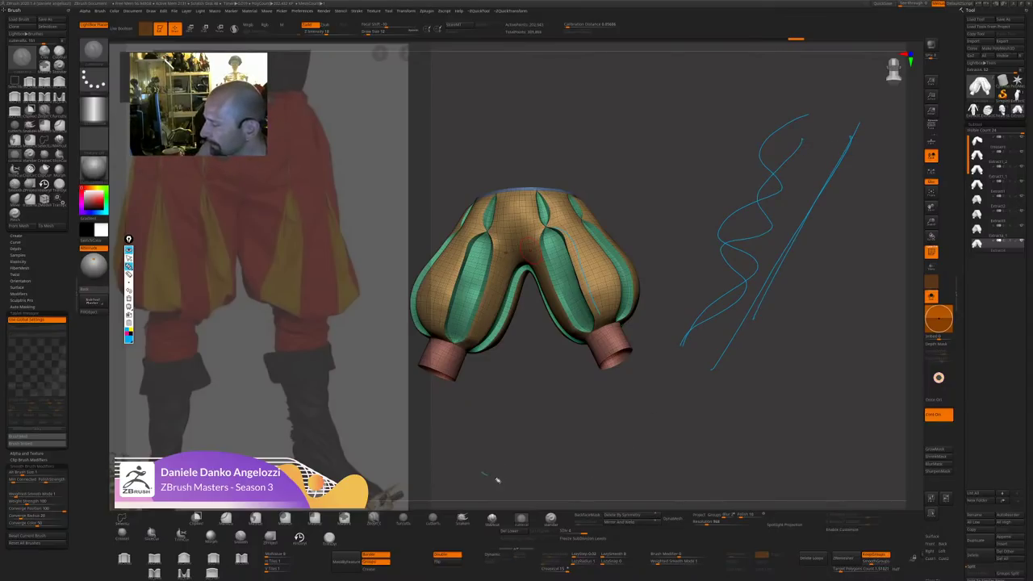
Draw two long blue S-curves across the canvas, add small zigzags along one of them, and clear all annotations.
mouse_move(484, 474)
left_mouse_down()
mouse_move(614, 367)
mouse_move(615, 97)
mouse_move(773, 74)
left_mouse_up()
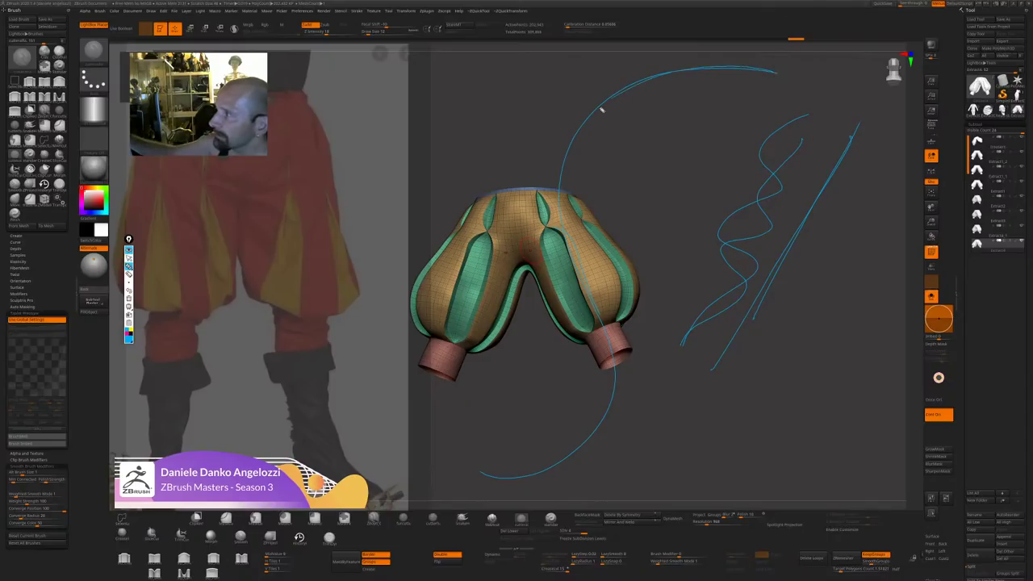
mouse_move(612, 93)
left_mouse_down()
mouse_move(586, 123)
mouse_move(562, 192)
left_mouse_up()
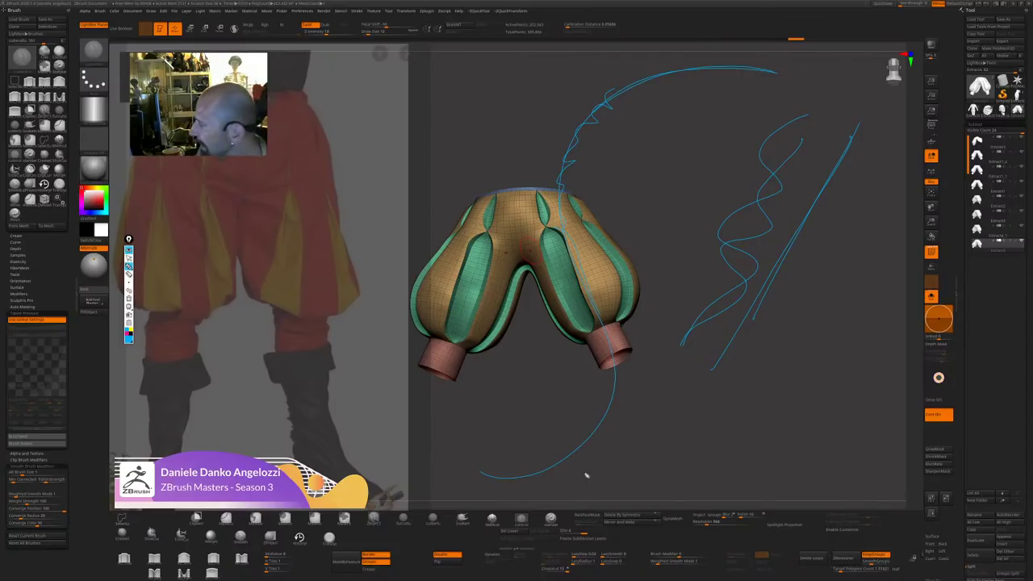
mouse_move(587, 476)
left_mouse_down()
mouse_move(648, 299)
mouse_move(805, 112)
left_mouse_up()
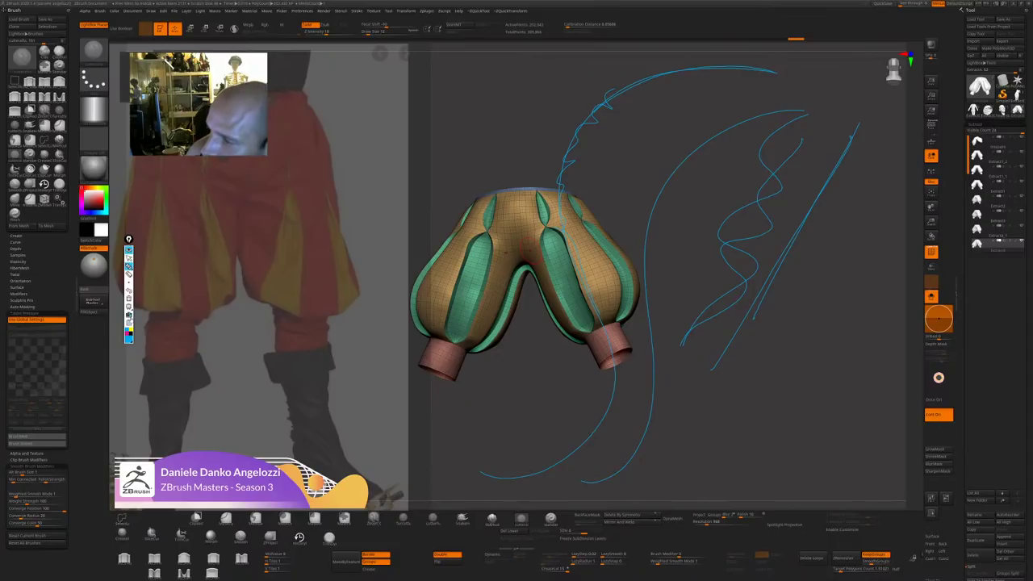
left_click(129, 299)
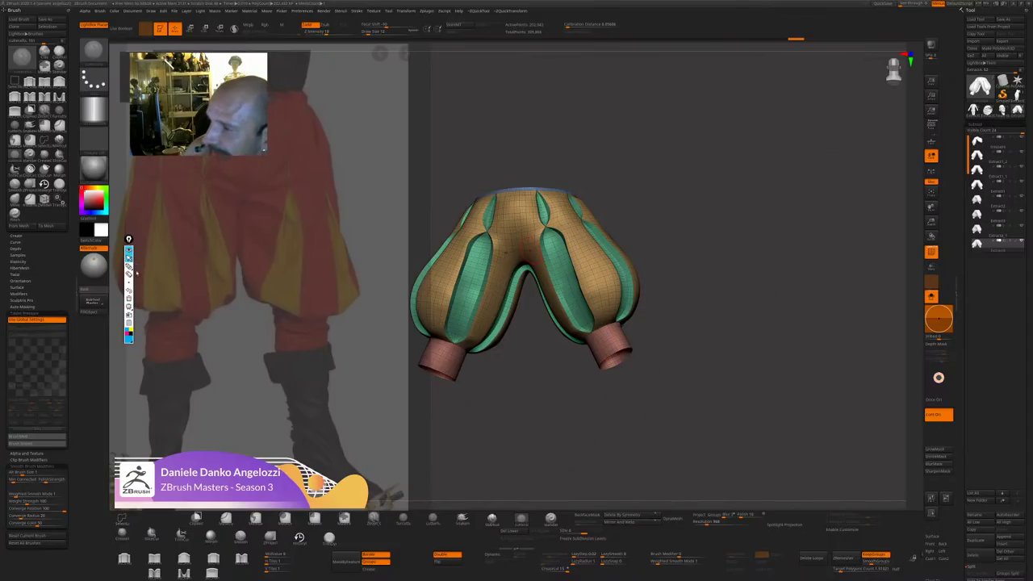
Sketch a large blue annotation circle, a bulging freeform outline below it and a small loop inside the circle.
mouse_move(741, 323)
left_mouse_down()
mouse_move(684, 197)
mouse_move(697, 314)
left_mouse_up()
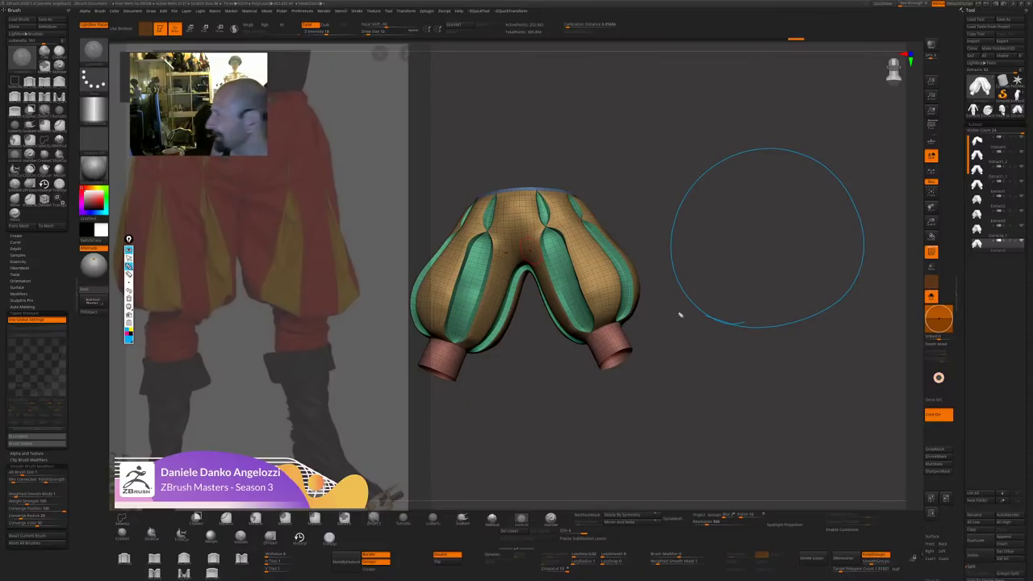
mouse_move(648, 406)
left_mouse_down()
mouse_move(763, 406)
mouse_move(633, 432)
left_mouse_up()
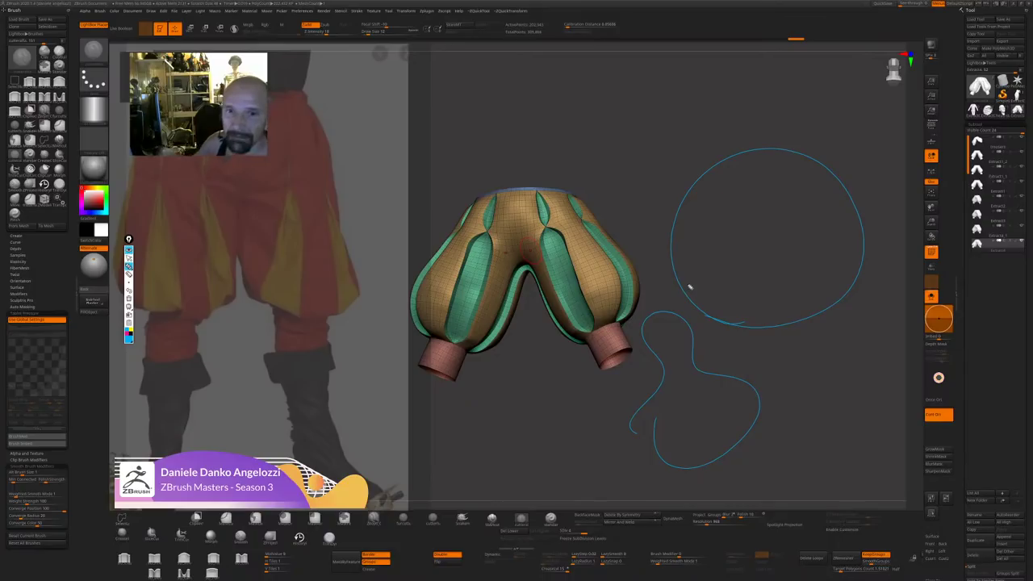
mouse_move(715, 256)
left_mouse_down()
mouse_move(757, 218)
mouse_move(773, 228)
left_mouse_up()
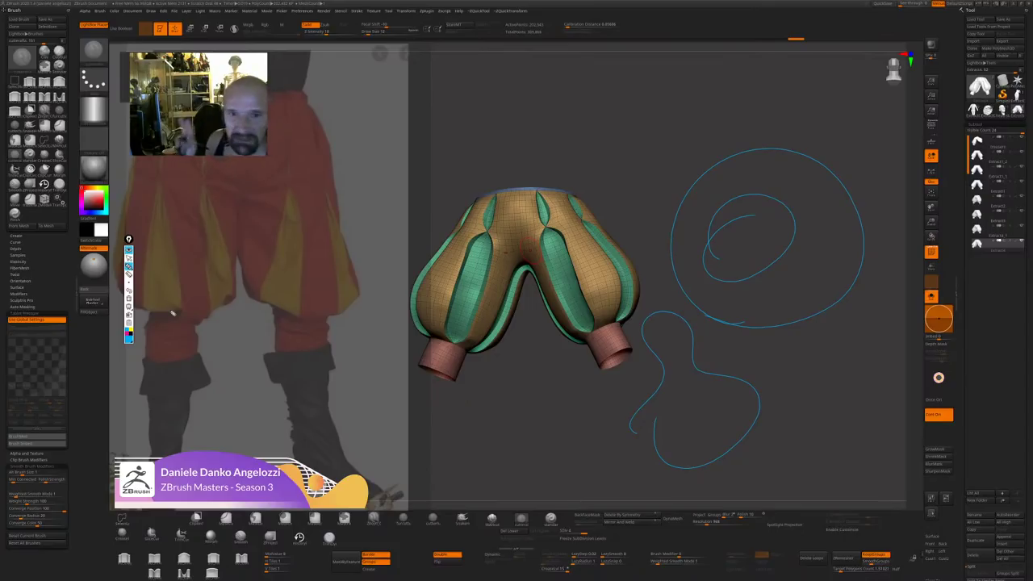
Switch the annotation ink to pink, sketch lines meeting points on the large circle and a loop inside it, and clear the drawings.
left_click(127, 335)
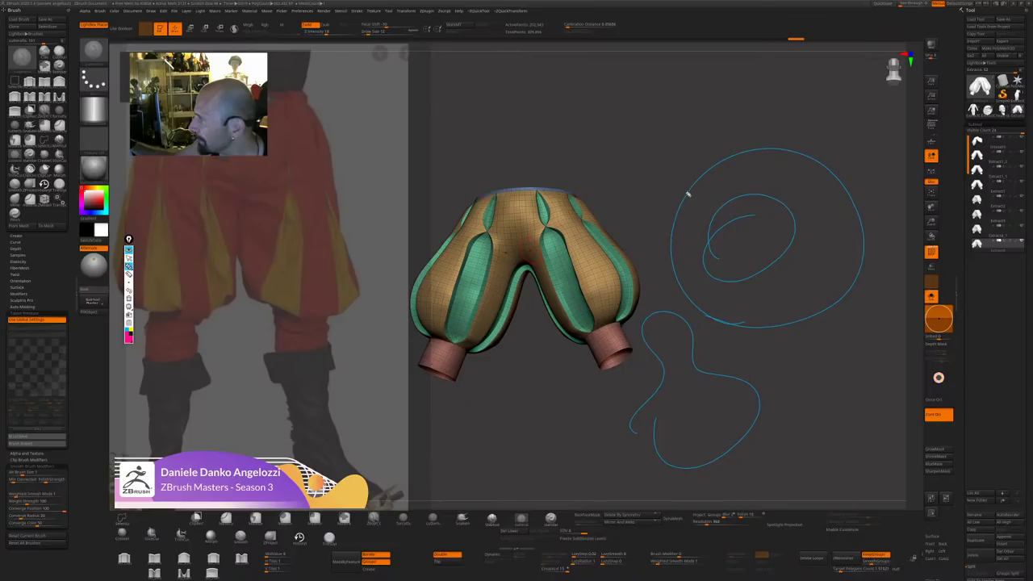
left_click_drag(686, 192, 602, 107)
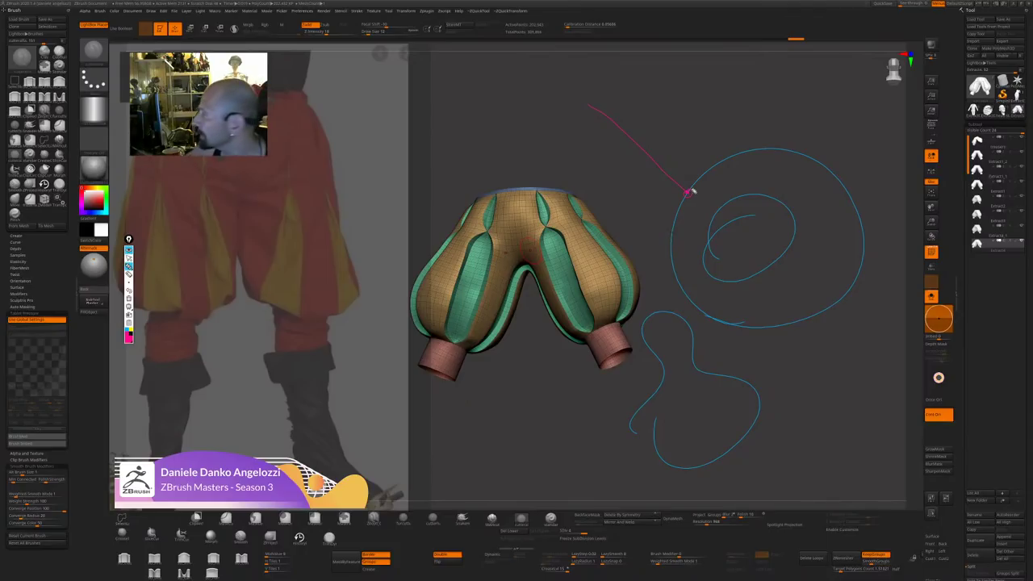
left_click_drag(687, 193, 739, 190)
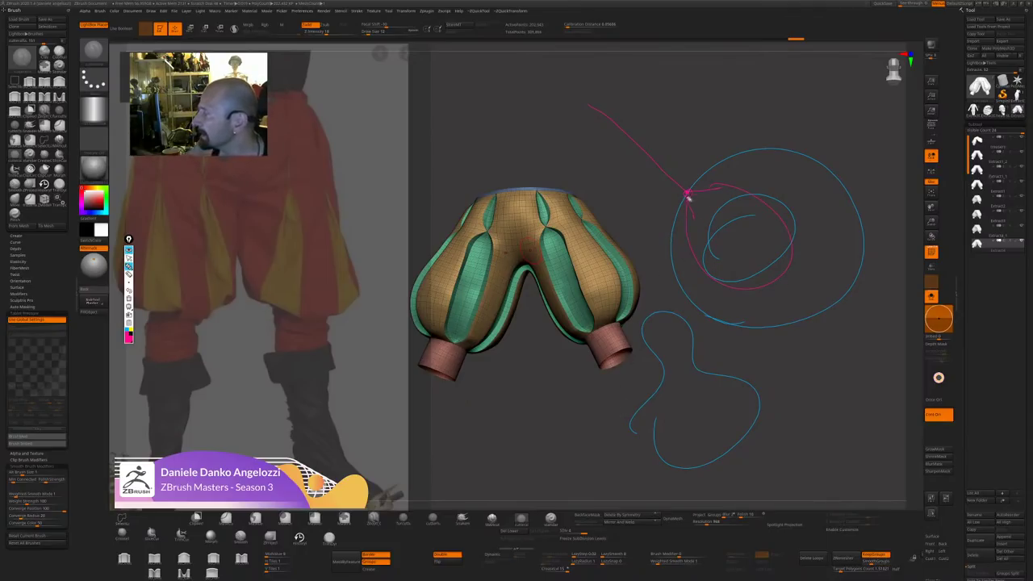
left_click_drag(686, 192, 778, 78)
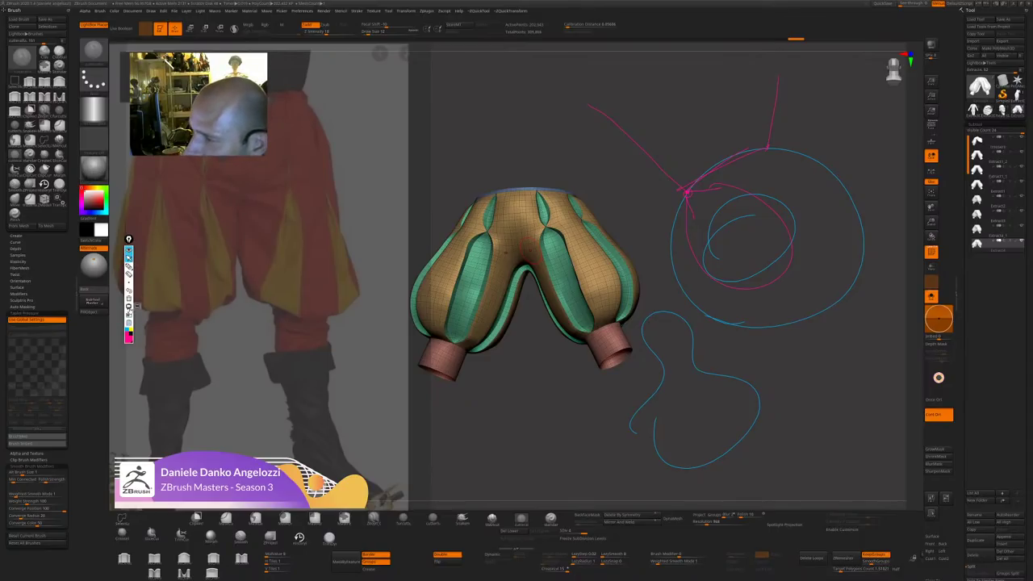
left_click(129, 301)
Load the shoulderpad.ZTL tool file.
left_click_drag(744, 339, 765, 362)
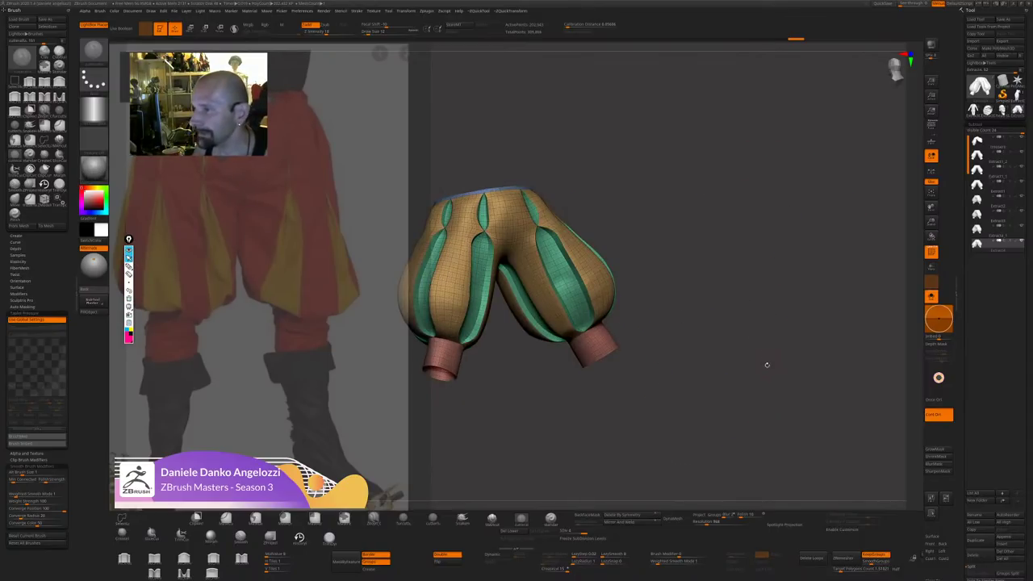
left_click(978, 18)
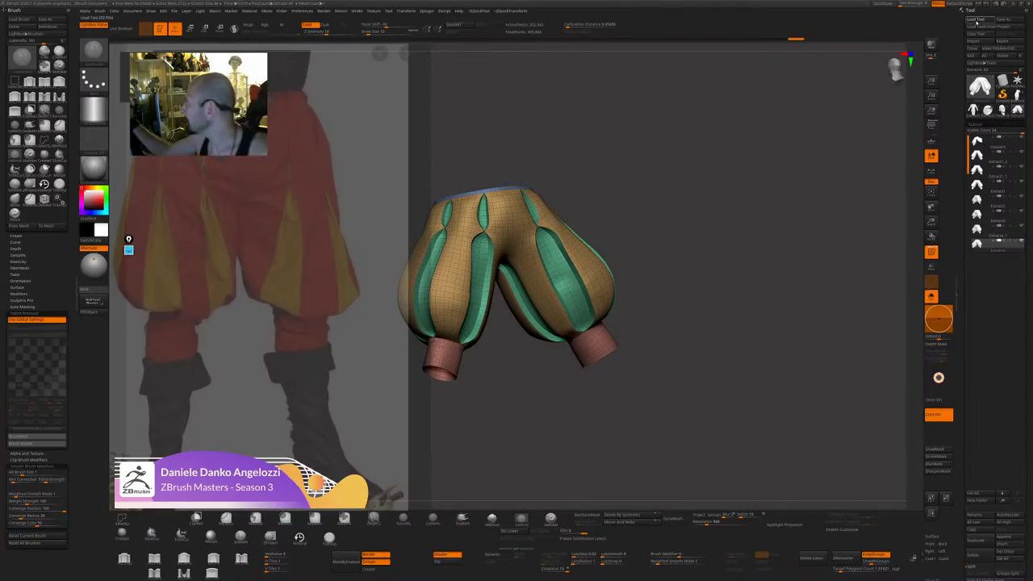
double_click(64, 51)
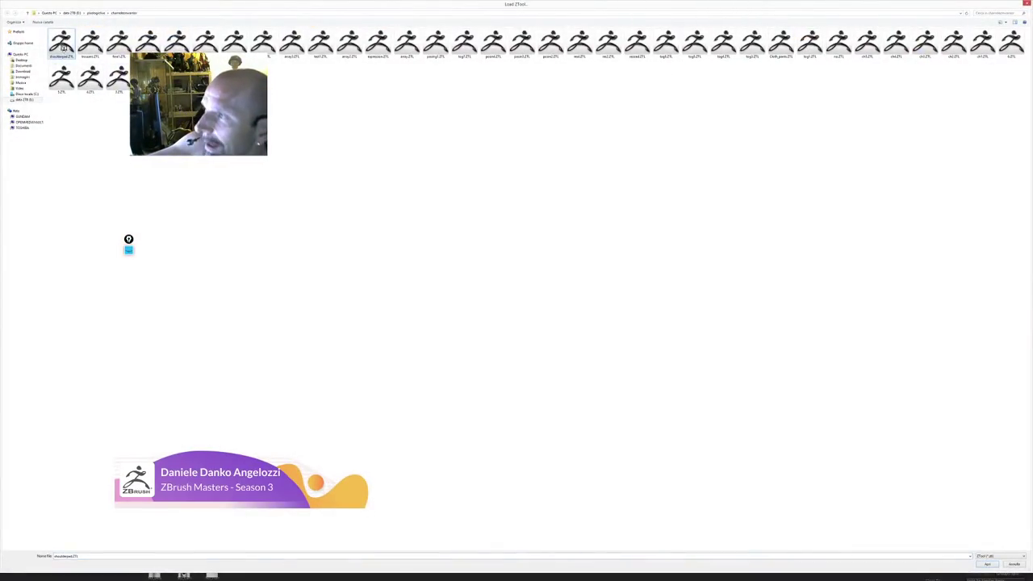
Frame the pair of shoulder pads from the front and turn off their polygroup wireframe display.
key("f")
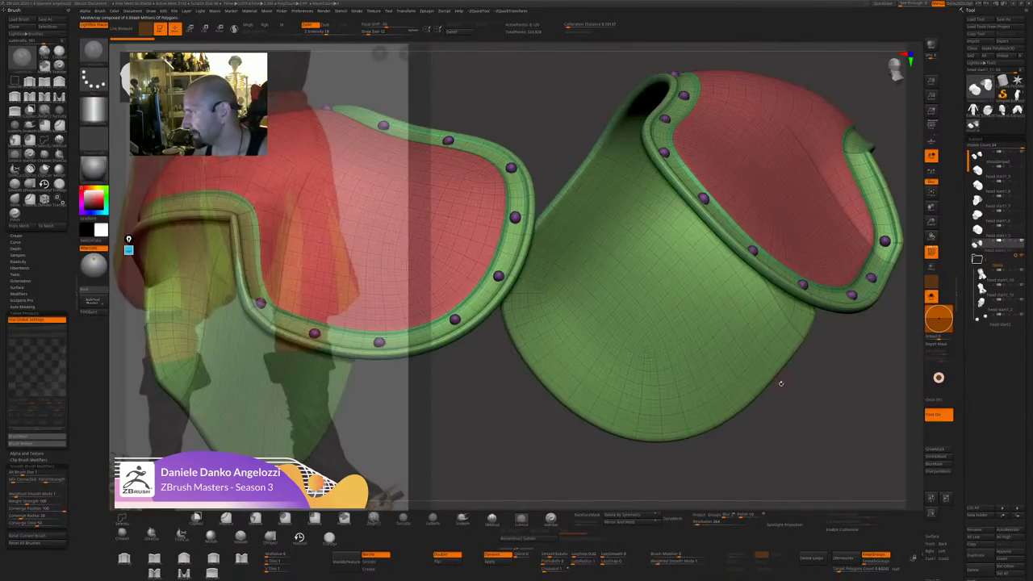
key("f")
left_click_drag(780, 383, 819, 455)
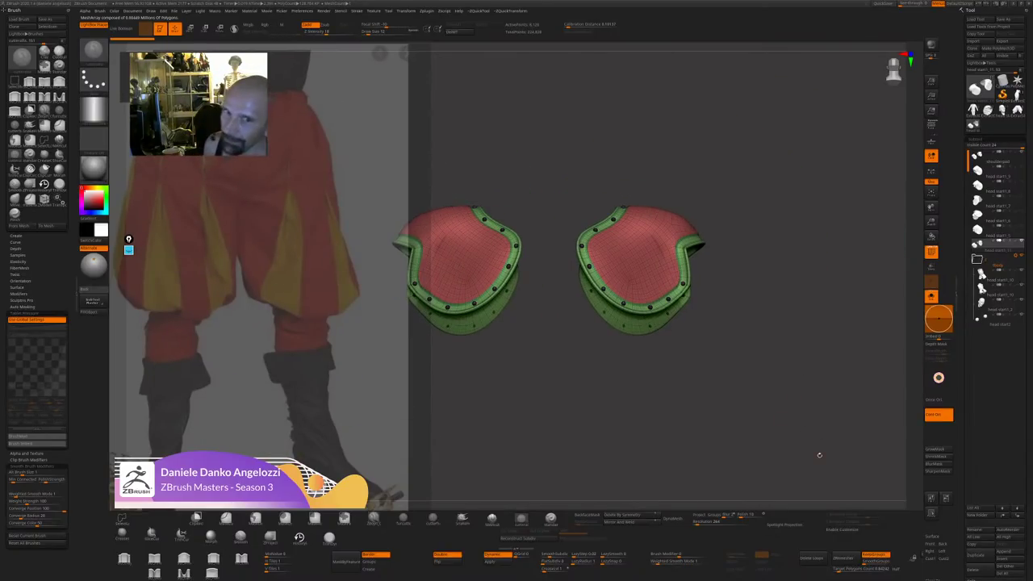
key("shift+f")
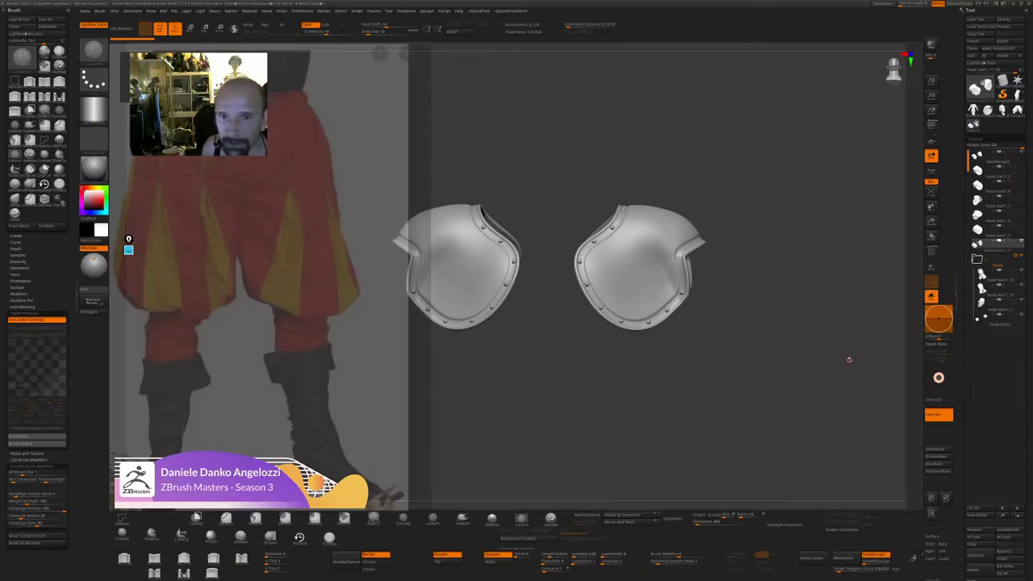
Examine the rough shoulder pad subtool and the blockout version listed below it from the front and side.
left_click(992, 157)
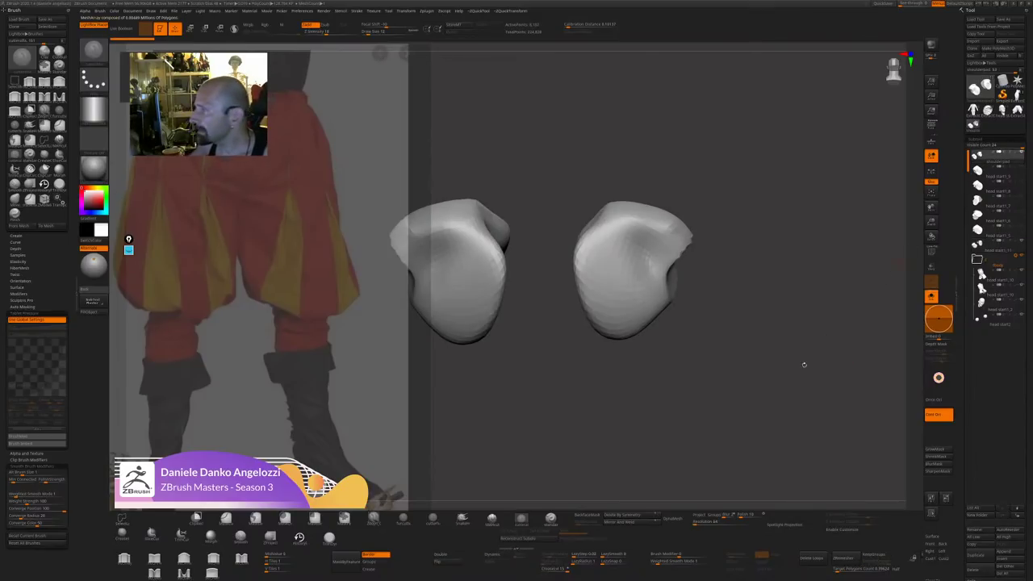
left_click_drag(778, 398, 695, 409, "alt")
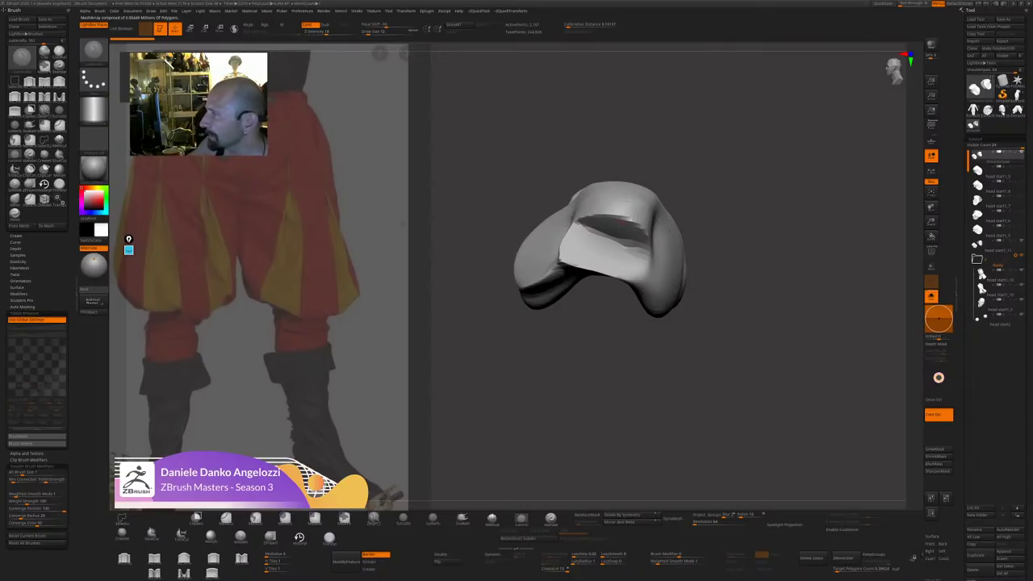
left_click(998, 171)
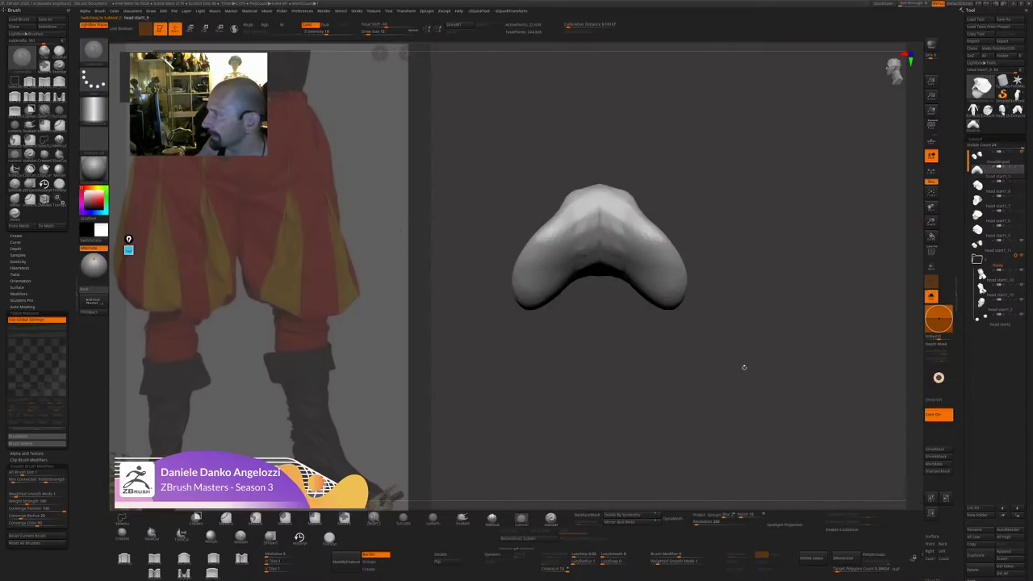
left_click_drag(742, 366, 659, 440)
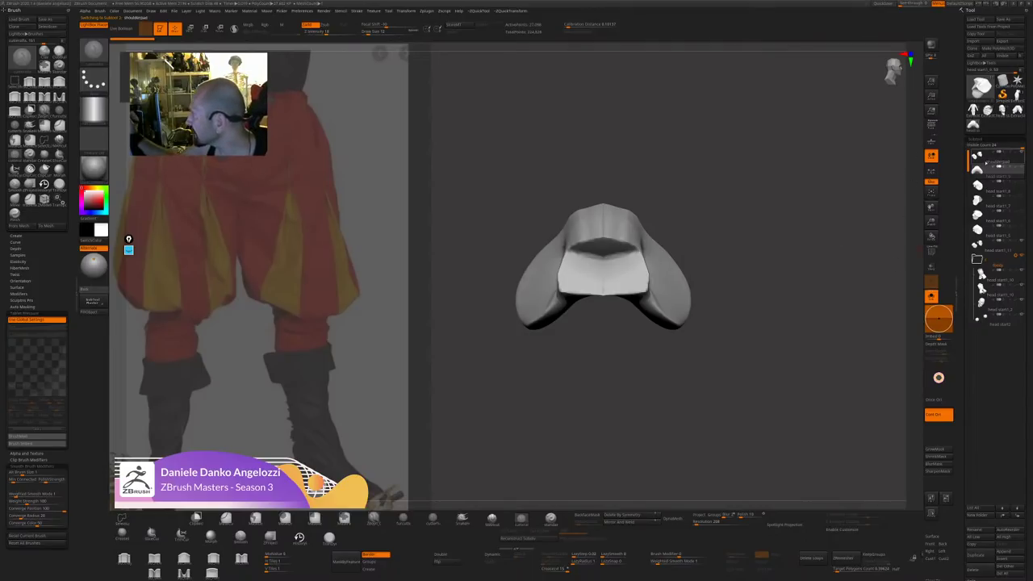
Make the rough shoulder pad subtool active and view the pair from the front.
left_click(998, 158)
key("alt+Down")
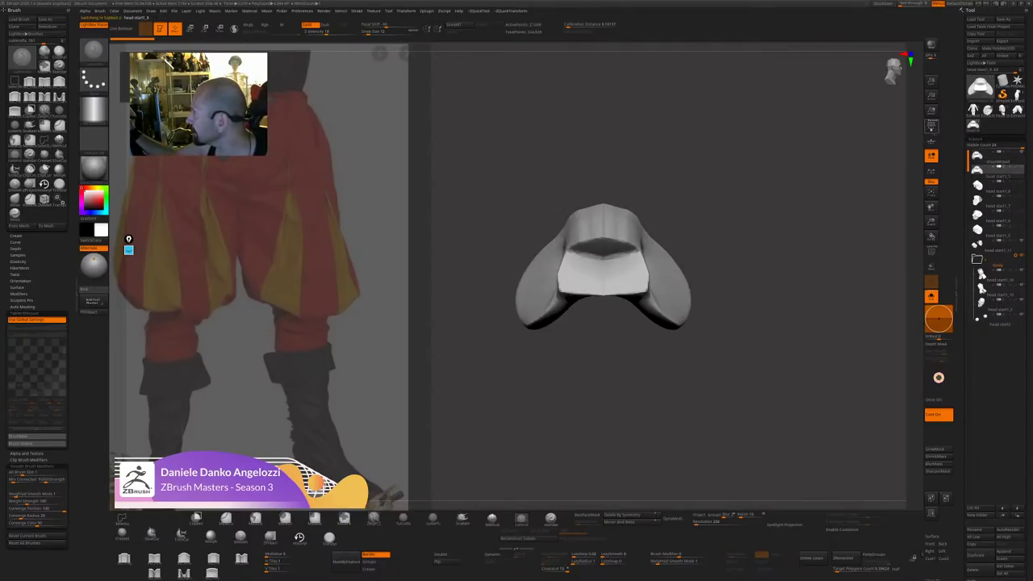
left_click_drag(678, 373, 628, 367)
left_click(931, 297)
left_click_drag(897, 352, 881, 305)
left_click(931, 297)
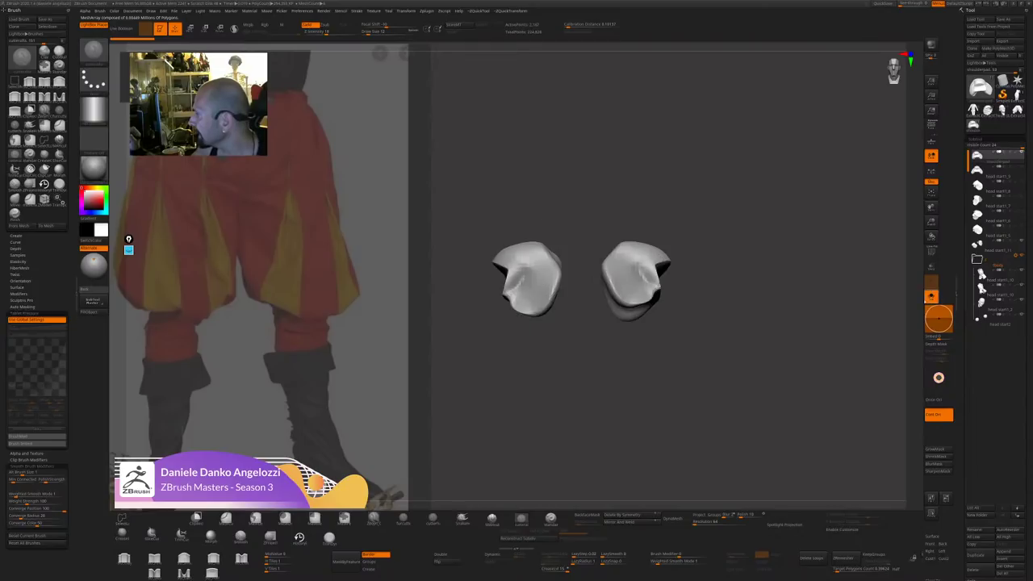
left_click_drag(684, 300, 637, 270)
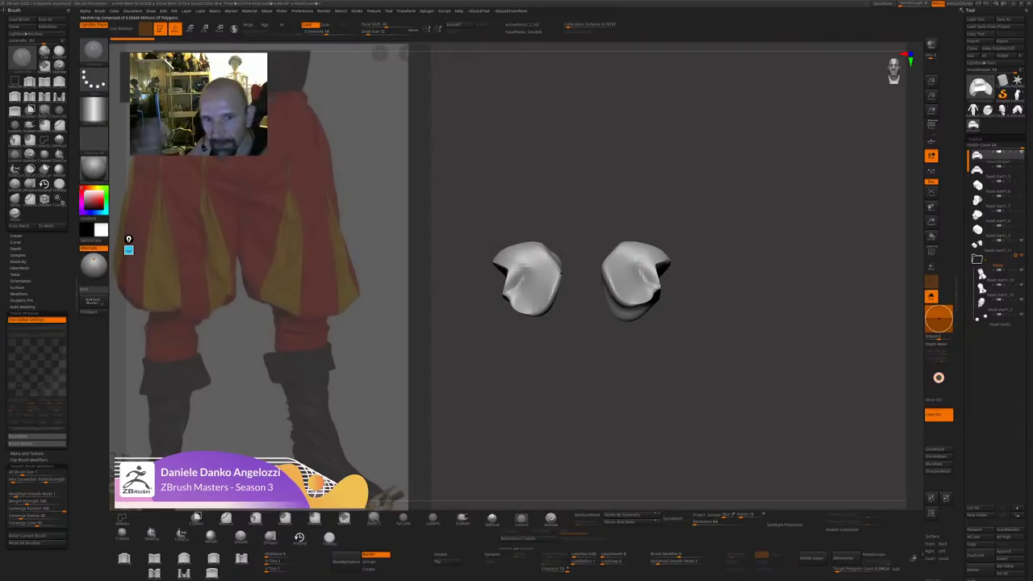
left_click_drag(650, 292, 881, 266)
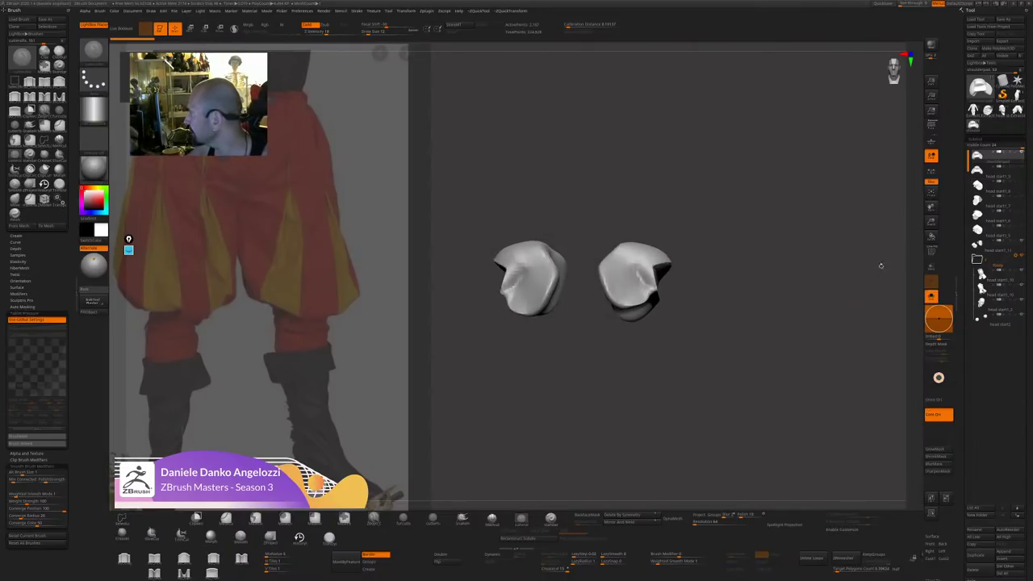
scroll(993, 323, "down", 10)
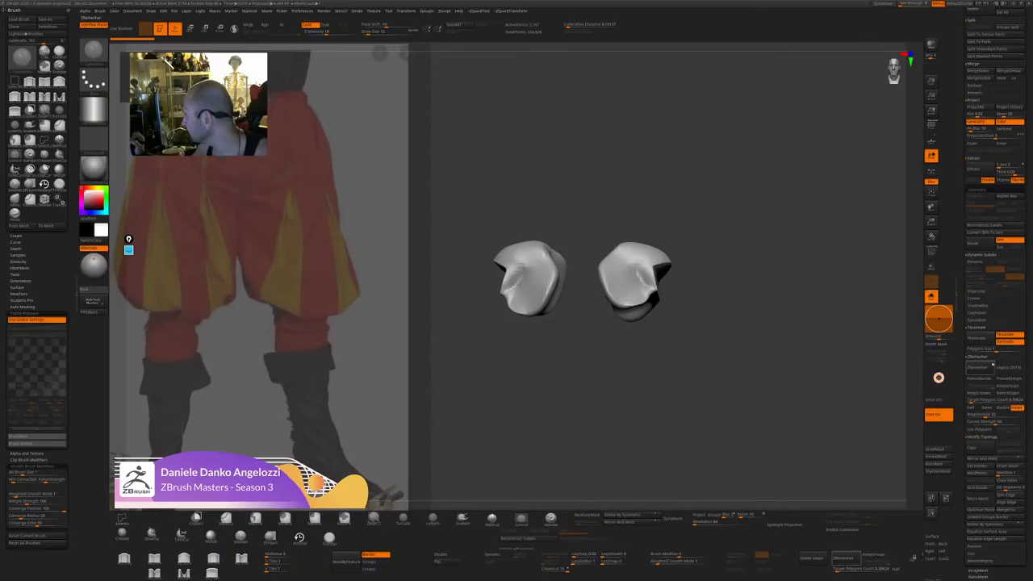
scroll(986, 258, "down", 5)
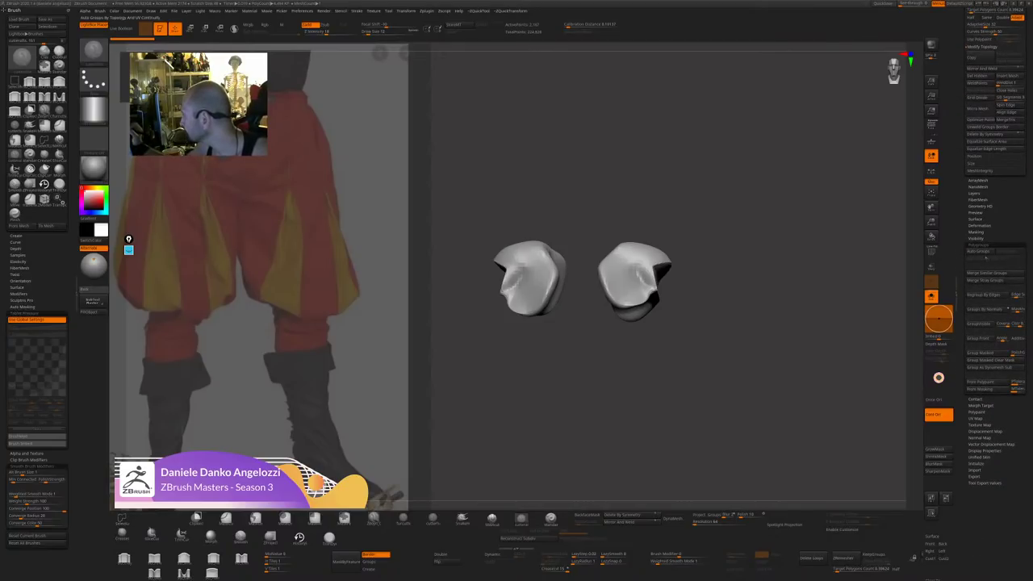
left_click_drag(986, 189, 987, 186)
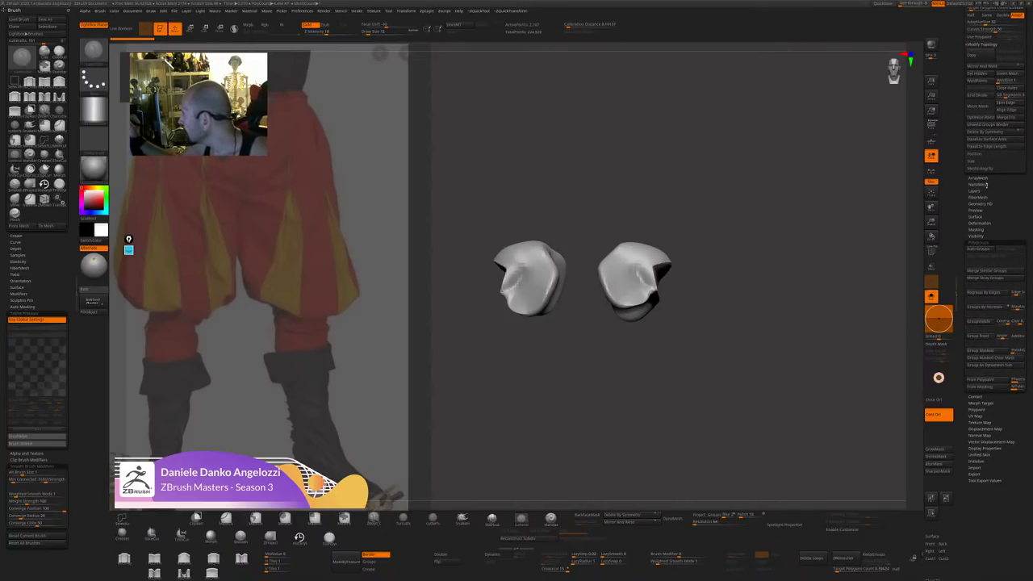
left_click(979, 178)
left_click(979, 200)
mouse_move(779, 355)
left_mouse_down()
mouse_move(837, 355)
mouse_move(772, 351)
left_mouse_up()
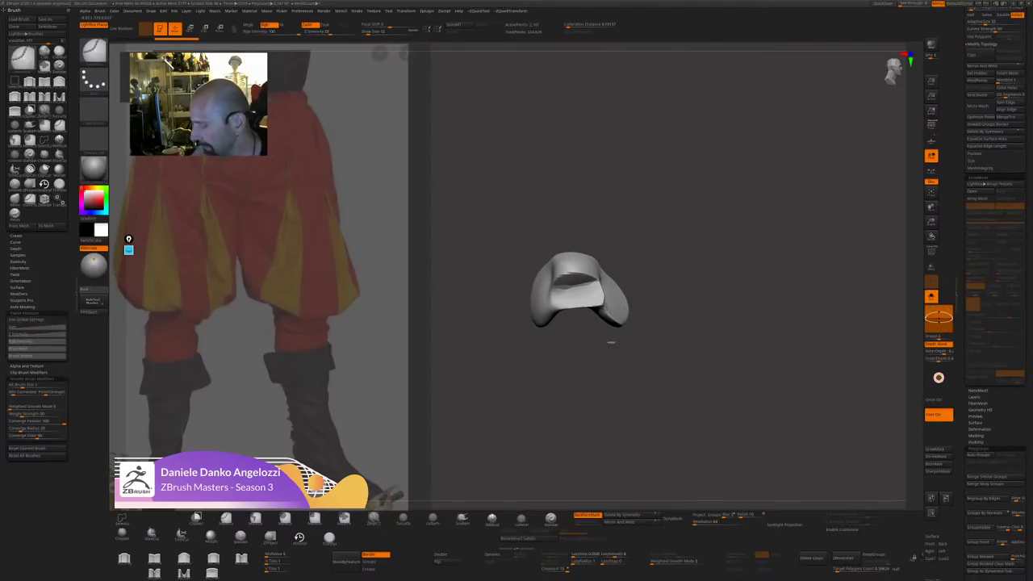
Turn on local symmetry and apply Mirror And Weld to the rough shoulder pad.
key("space")
key("space")
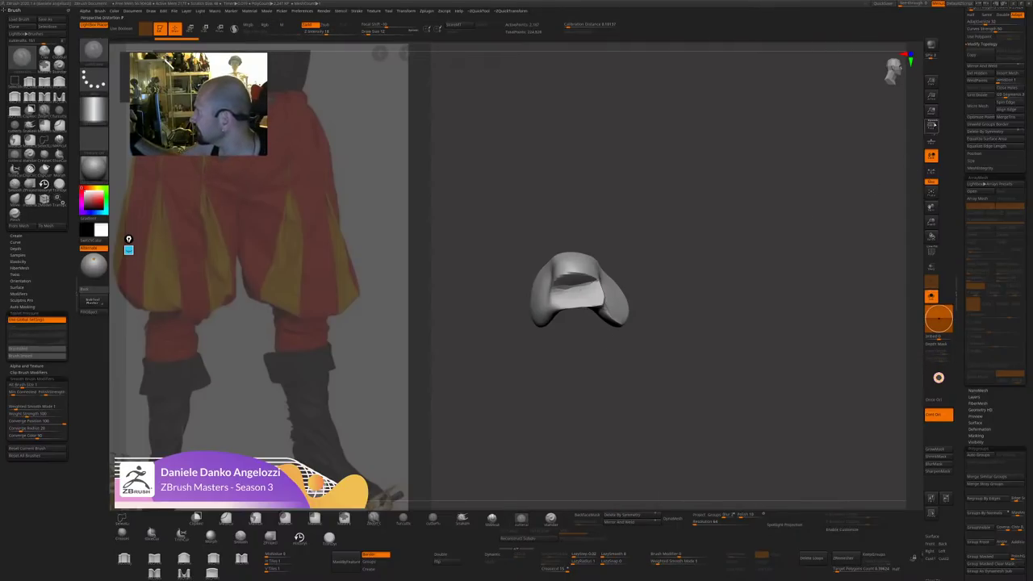
left_click(932, 171)
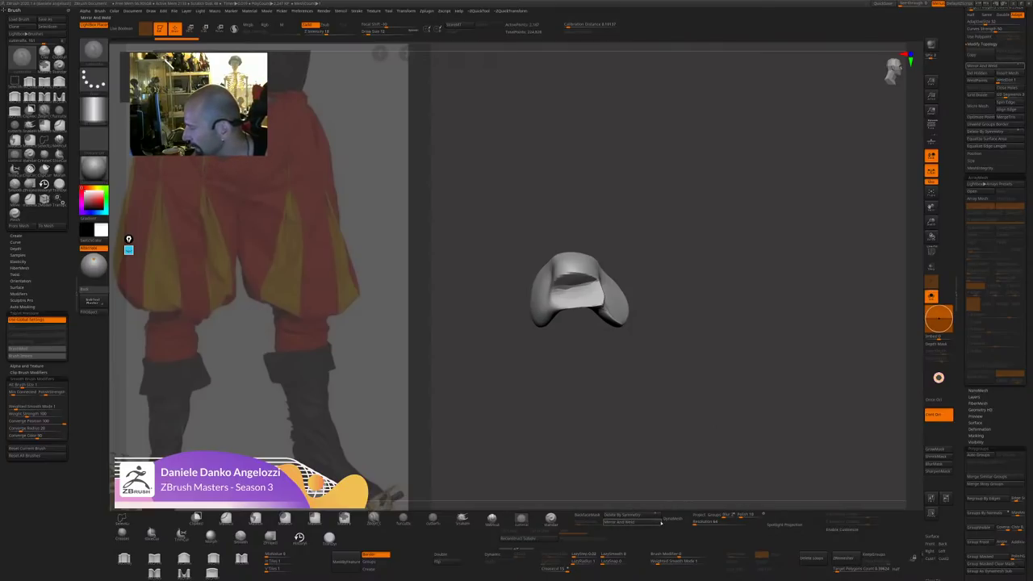
left_click(654, 523)
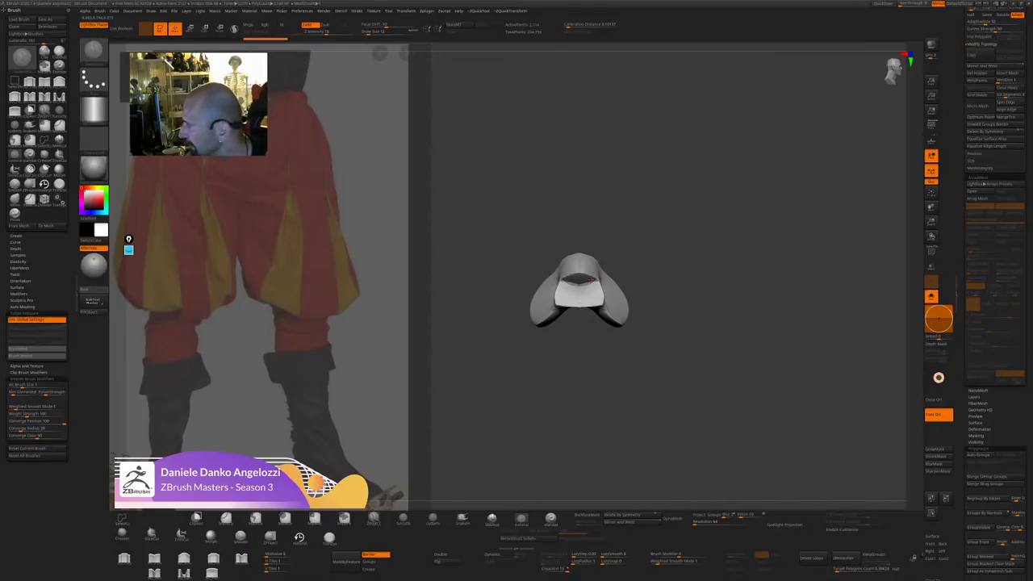
Mask the central strip of the shoulder pad with a soft edge and widen its unmasked sides slightly outward.
left_click_drag(654, 348, 589, 237, "ctrl")
left_click(631, 250, "ctrl")
left_click(676, 318, "ctrl")
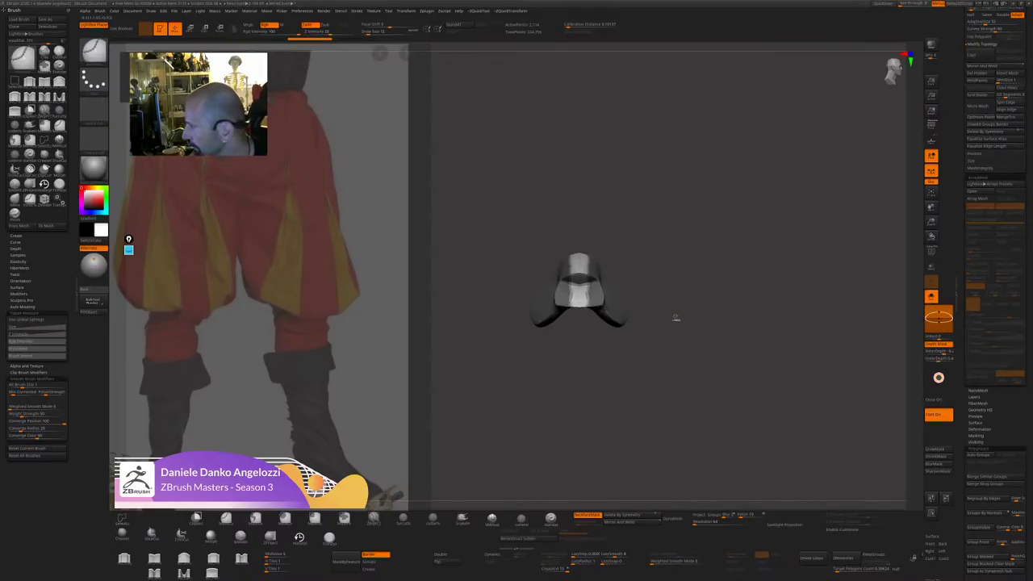
left_click(683, 328, "ctrl")
key("w")
left_click(600, 299, "alt")
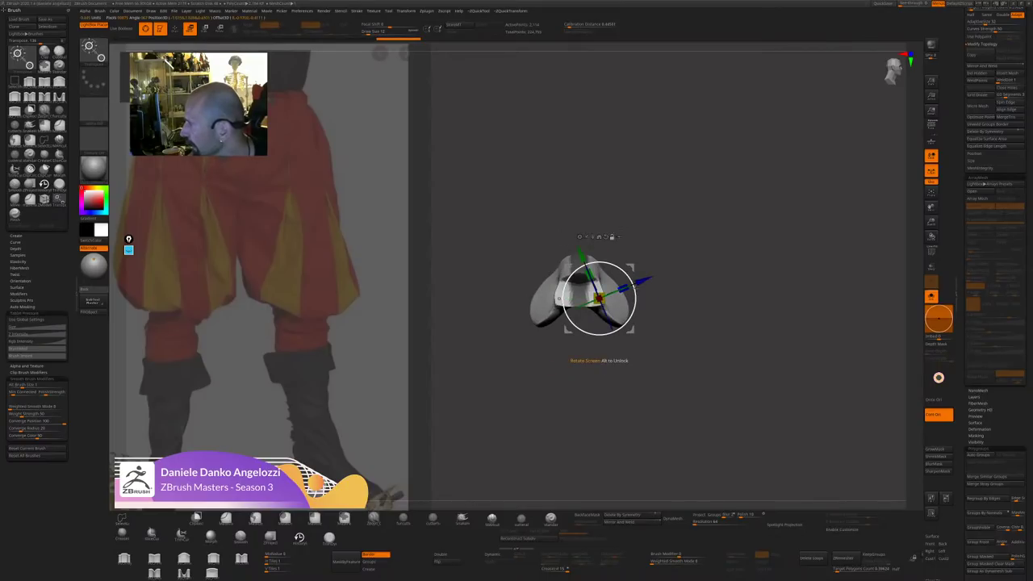
left_click(604, 284, "alt")
key("q")
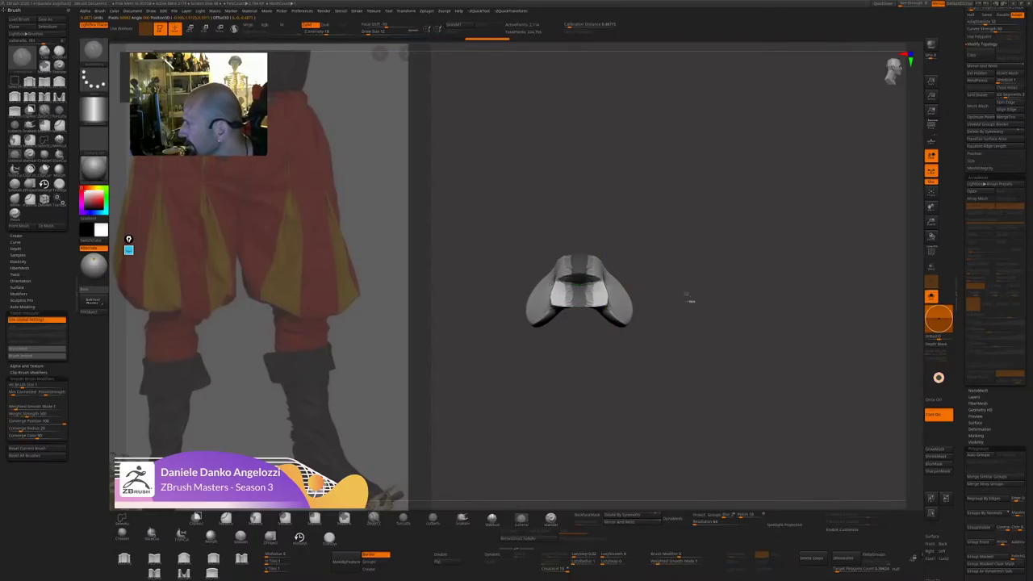
Smooth the transition between the shoulder pad's crown and its side.
left_click_drag(687, 298, 694, 368)
left_click_drag(682, 292, 731, 295)
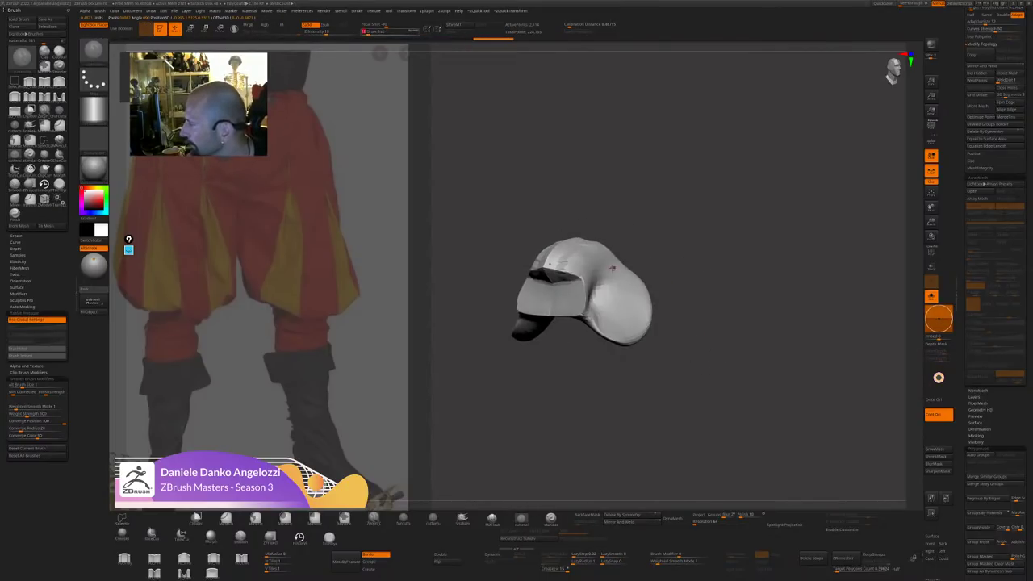
left_click_drag(567, 263, 582, 252, "shift")
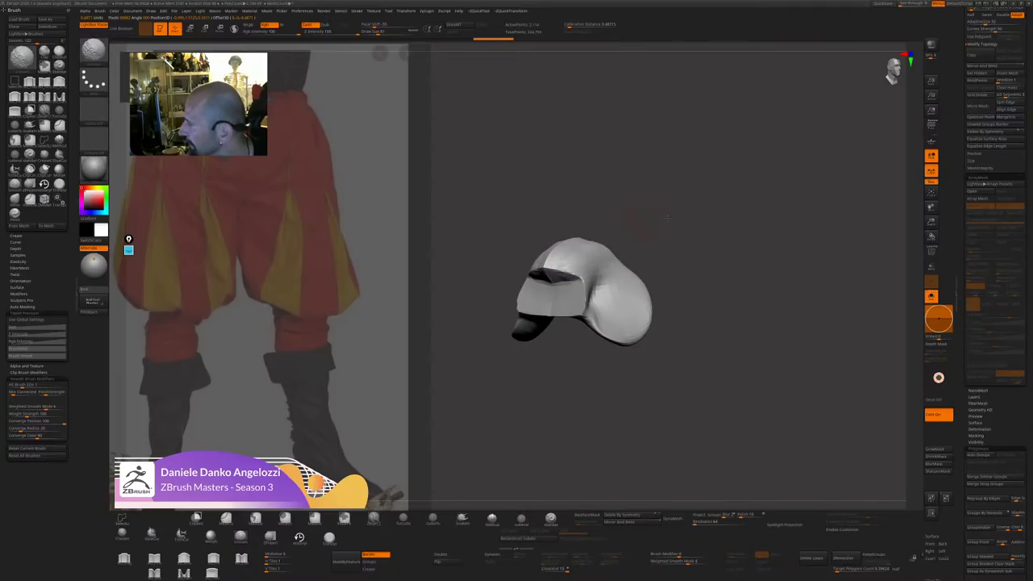
Flatten the area around the shoulder pad's inner notch with the TrimDynamic brush and smooth the resulting edges.
left_click_drag(668, 217, 667, 288)
key("b")
key("t")
key("d")
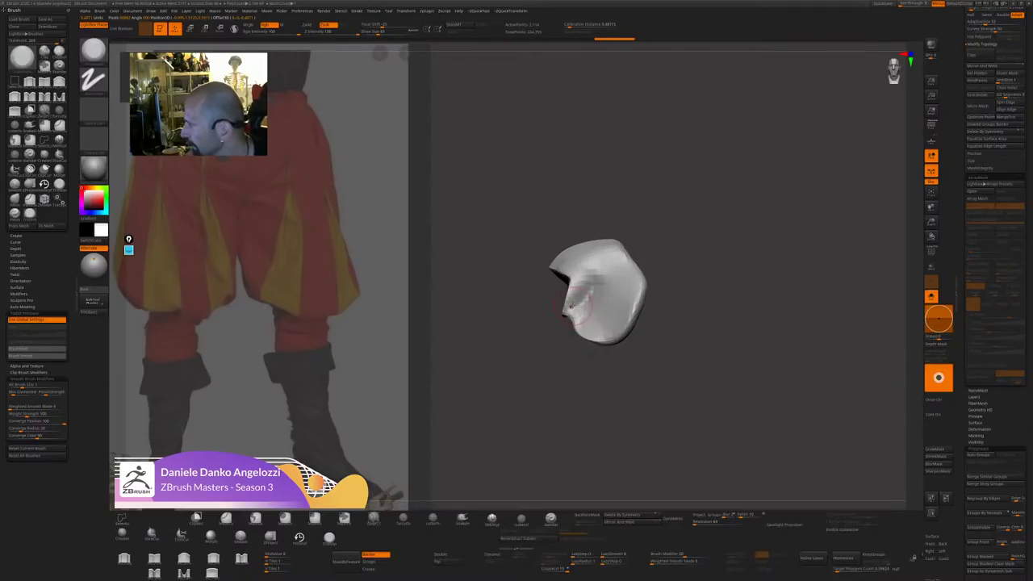
left_click_drag(574, 303, 571, 316)
left_click_drag(565, 370, 613, 369)
left_click_drag(568, 323, 571, 332, "shift")
left_click_drag(581, 369, 587, 384)
left_click_drag(583, 310, 588, 323, "shift")
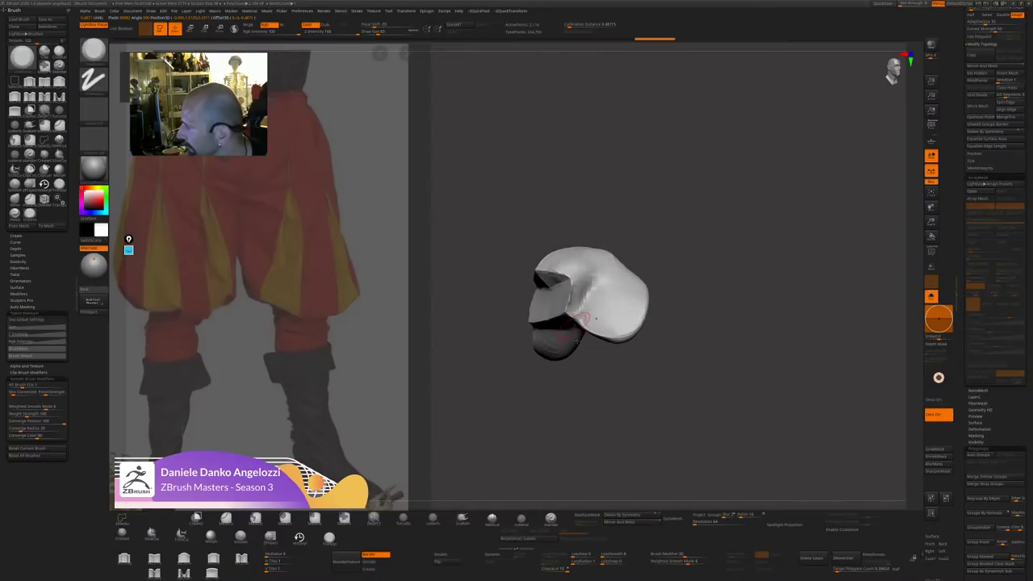
left_click_drag(633, 367, 581, 370)
left_click_drag(580, 289, 574, 311)
mouse_move(582, 389)
left_mouse_down()
mouse_move(637, 395)
mouse_move(585, 391)
left_mouse_up()
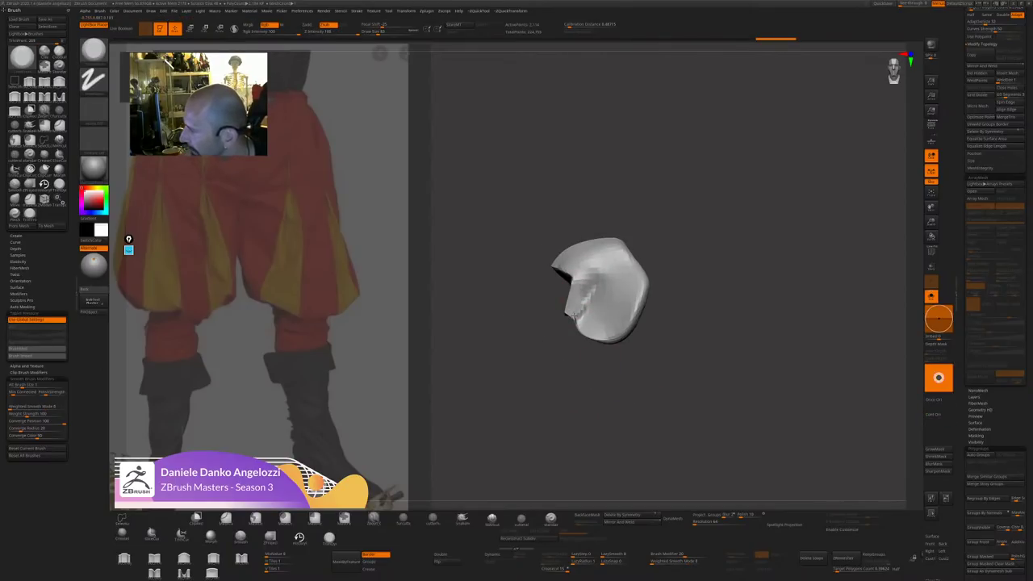
Undo the latest trim and smooth strokes around the notch and redo one of them.
key("ctrl+z")
key("ctrl+z")
key("ctrl+z")
key("ctrl+z")
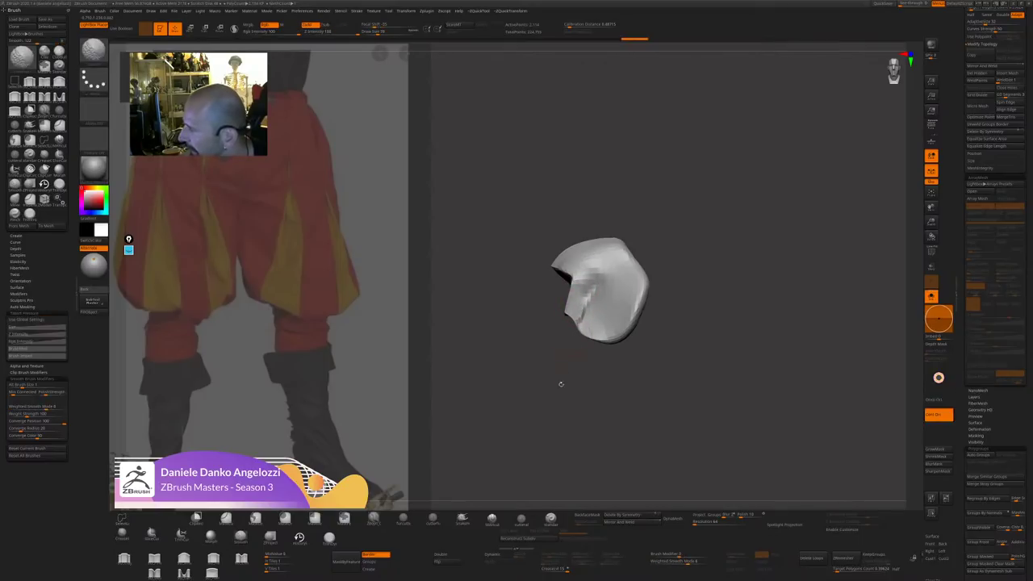
left_click_drag(699, 398, 646, 350, "shift")
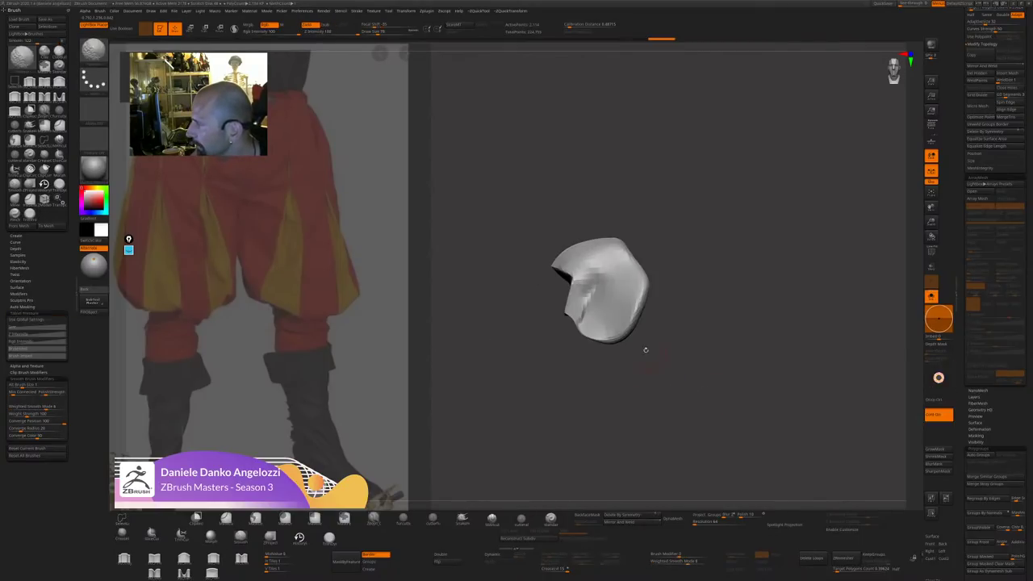
key("ctrl+shift+z")
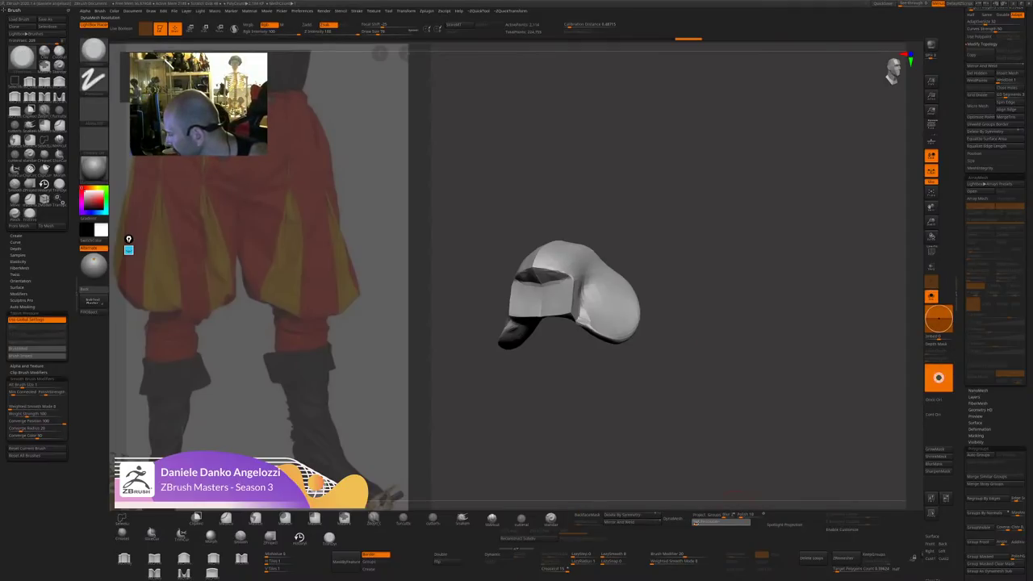
Remesh the shoulder pad with DynaMesh at resolution 168 and smooth its lower edge.
left_click(674, 517)
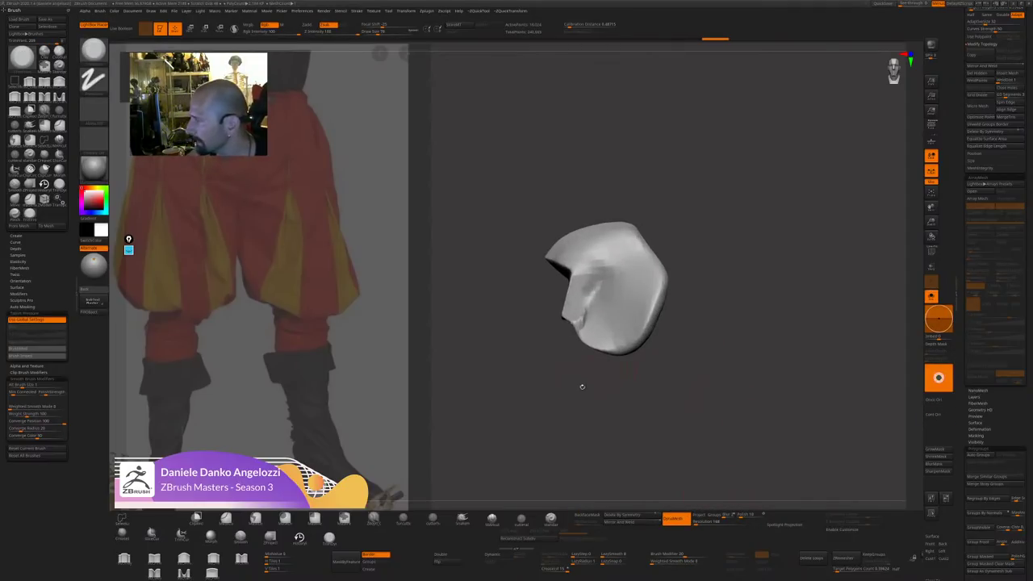
mouse_move(582, 387)
left_mouse_down()
mouse_move(630, 386)
mouse_move(631, 416)
left_mouse_up()
left_click_drag(599, 348, 620, 367, "shift")
mouse_move(645, 387)
left_mouse_down()
mouse_move(646, 343)
mouse_move(629, 311)
mouse_move(638, 279)
mouse_move(604, 279)
left_mouse_up()
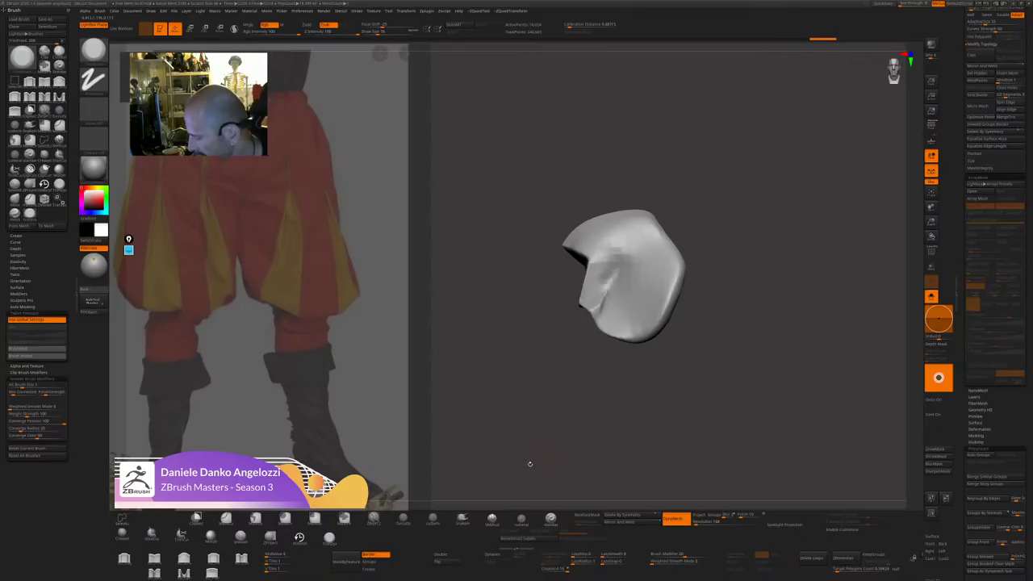
Choose the mask_depth brush and paint a mask band along the shoulder pad's rim and inner opening.
key("b")
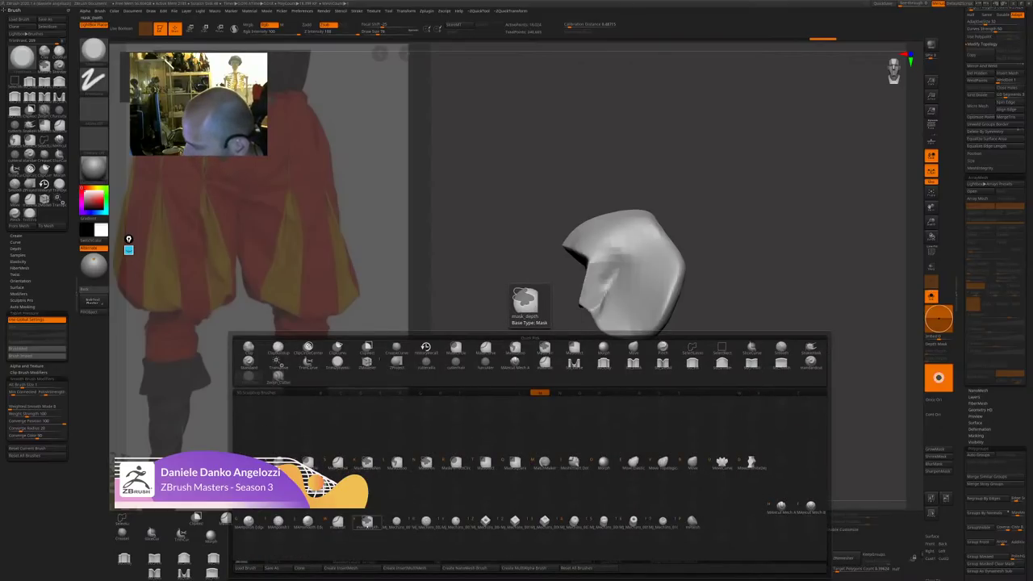
left_click(368, 521)
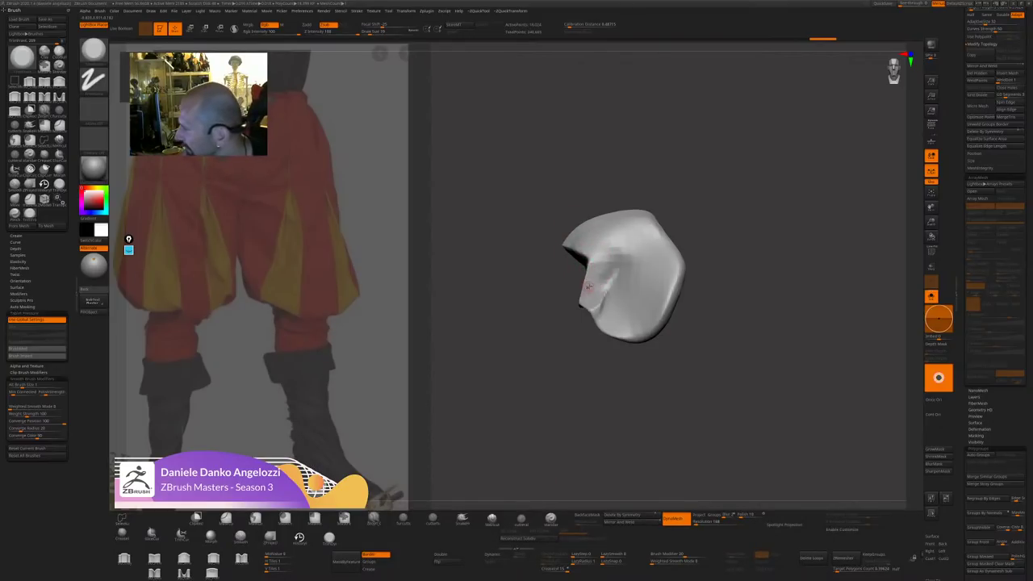
mouse_move(704, 278)
left_mouse_down()
mouse_move(722, 224)
mouse_move(713, 242)
left_mouse_up()
mouse_move(582, 305)
left_mouse_down("ctrl")
mouse_move(595, 244)
mouse_move(573, 248)
left_mouse_up("ctrl")
left_click_drag(520, 305, 583, 234)
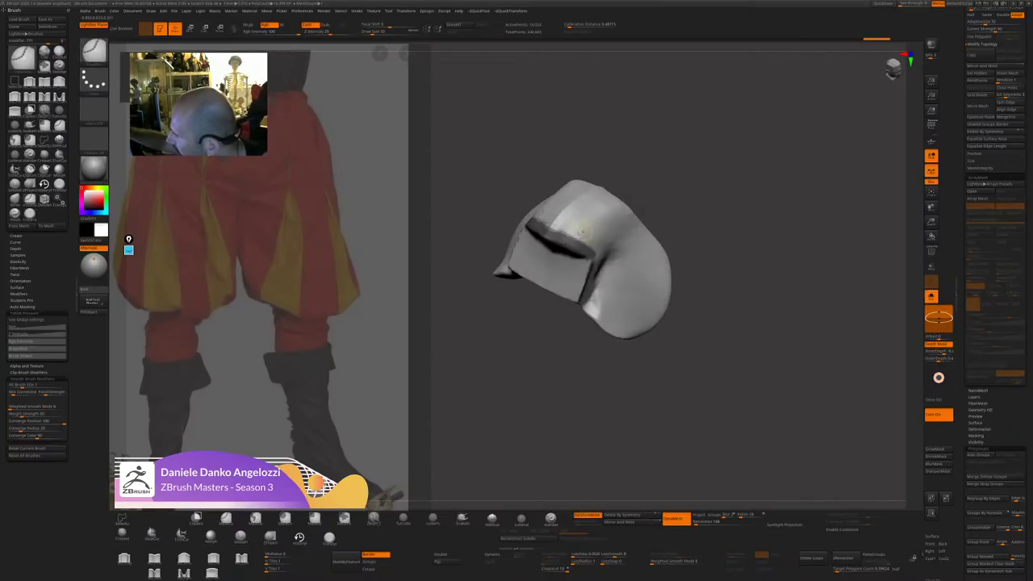
mouse_move(581, 233)
right_mouse_down()
mouse_move(589, 313)
mouse_move(641, 334)
mouse_move(658, 319)
right_mouse_up()
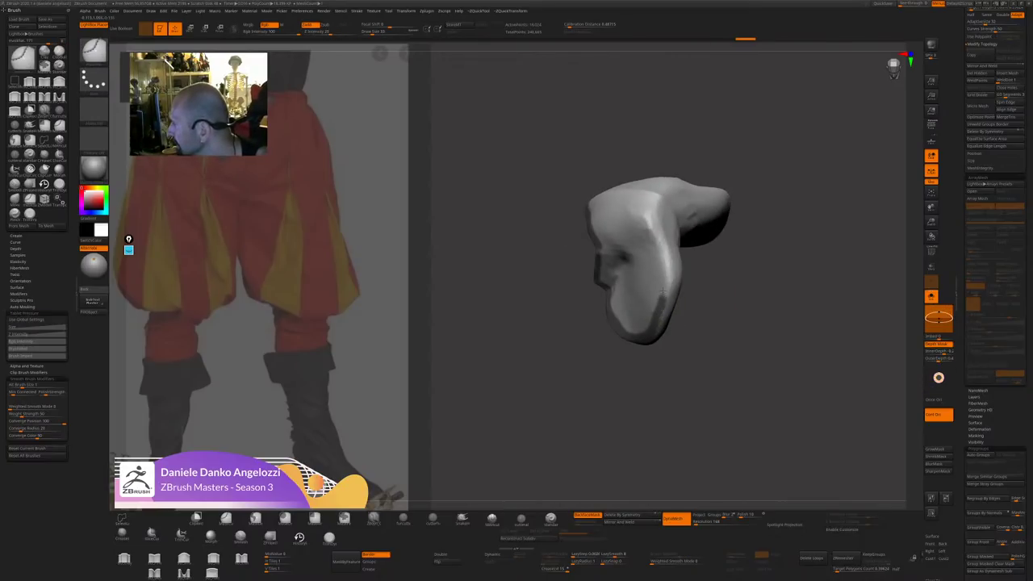
mouse_move(664, 290)
left_mouse_down()
mouse_move(653, 213)
mouse_move(668, 187)
left_mouse_up()
Try turning the masked rim into its own polygroup and hiding it, and undo both changes.
mouse_move(750, 270)
left_mouse_down("shift")
mouse_move(766, 295)
mouse_move(684, 313)
left_mouse_up("shift")
key("ctrl+w")
left_click(646, 300, "ctrl+shift")
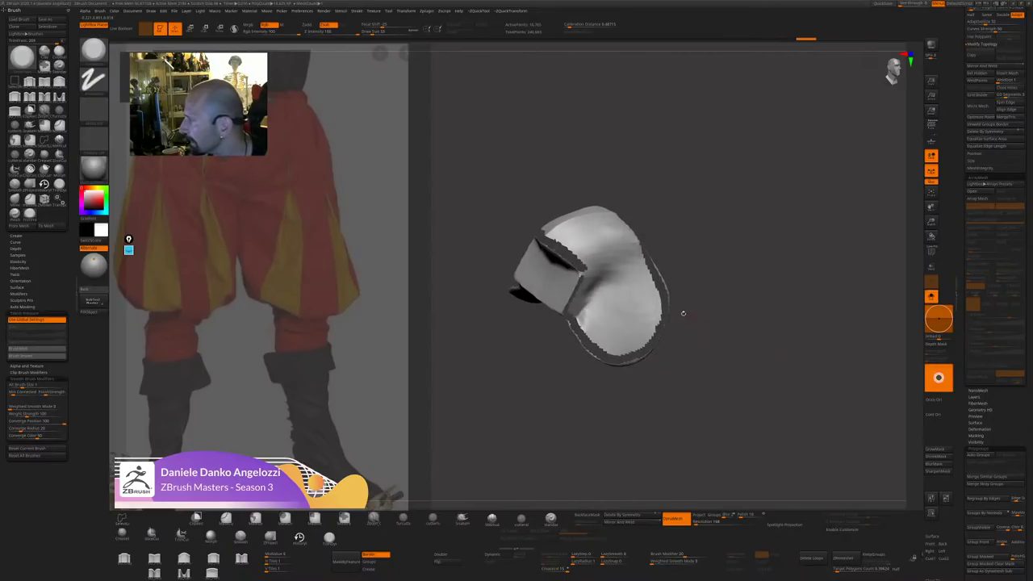
key("ctrl+z")
key("ctrl+z")
Complete the mask band around the shoulder pad's outer rim and hide the masked border from the main panel.
left_click_drag(729, 275, 751, 271, "shift")
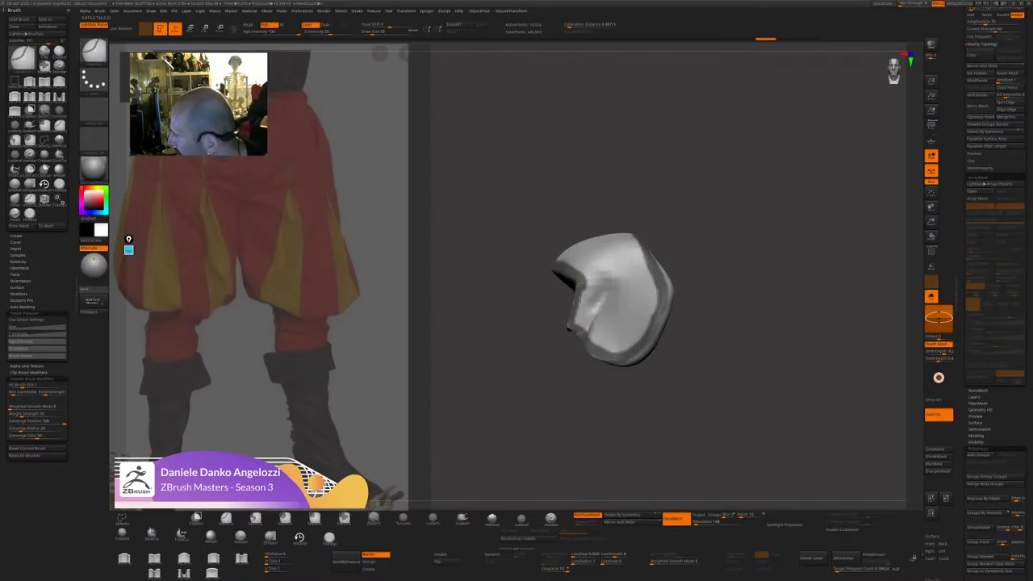
mouse_move(758, 301)
right_mouse_down()
mouse_move(761, 321)
mouse_move(718, 288)
mouse_move(770, 325)
mouse_move(726, 315)
mouse_move(746, 331)
right_mouse_up()
key("ctrl+q")
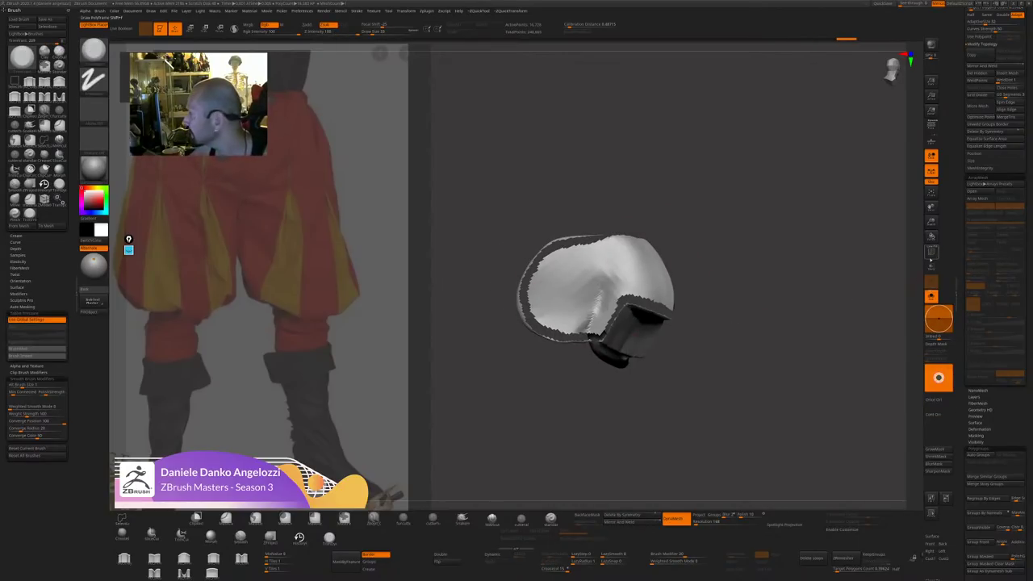
Show the polygroup wireframe, isolate the shoulder pad's shell and delete its hidden geometry, leaving one polygroup.
key("shift+f")
right_click_drag(807, 335, 791, 325)
left_click(618, 252, "ctrl+shift")
left_click_drag(692, 240, 735, 273, "ctrl+shift")
right_click_drag(748, 282, 787, 303)
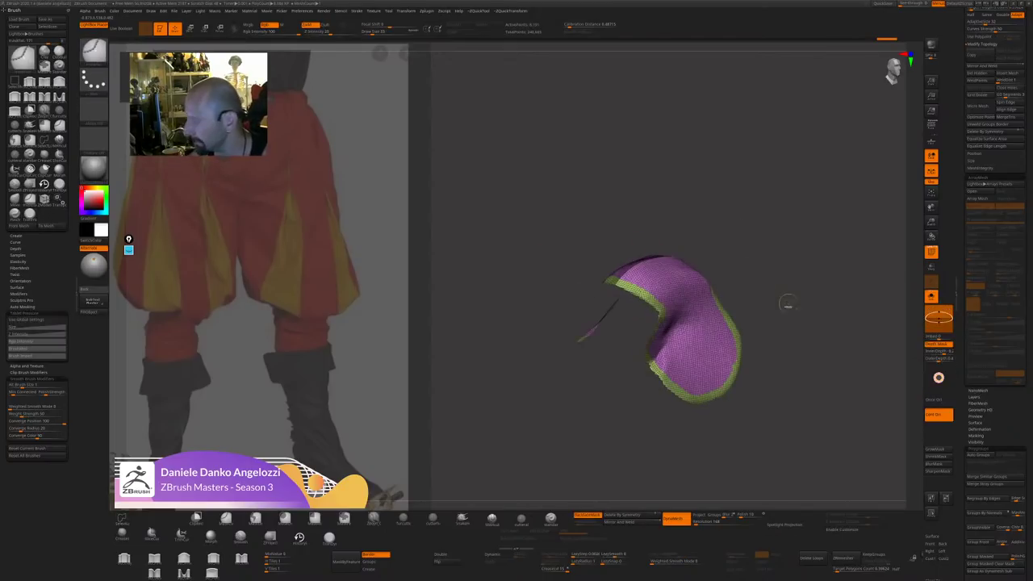
key("space")
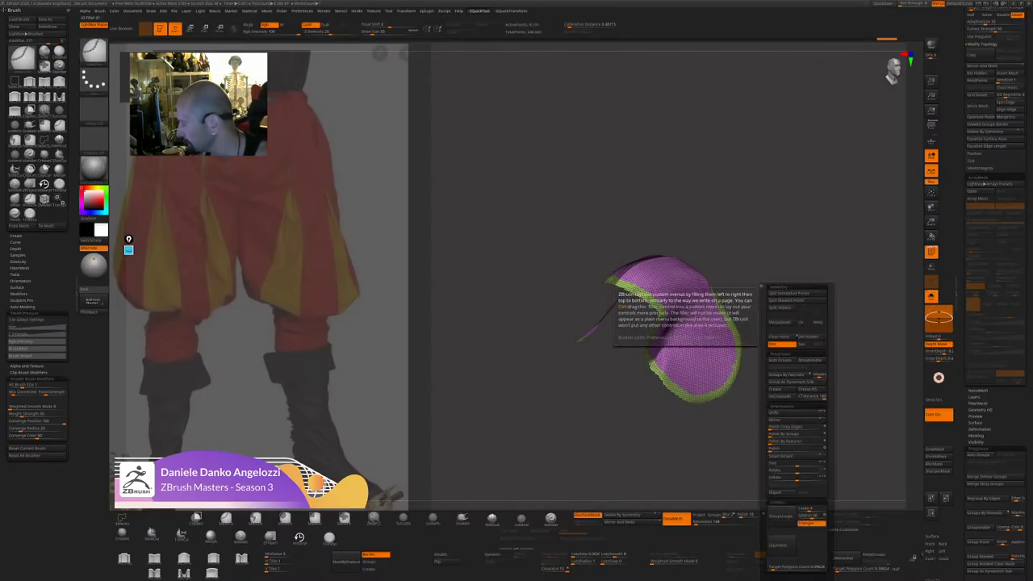
left_click(811, 339)
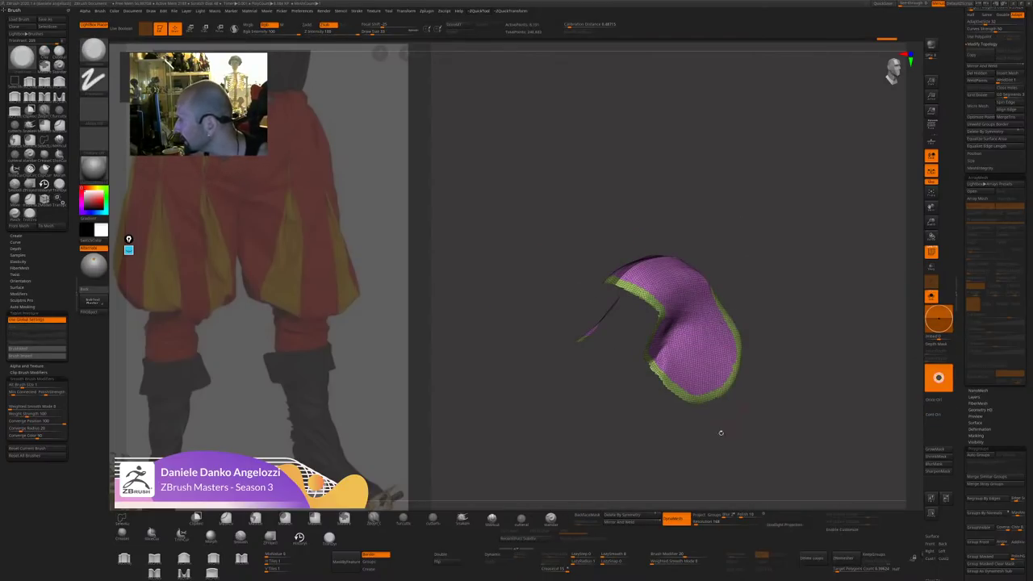
mouse_move(718, 455)
left_mouse_down()
mouse_move(604, 347)
mouse_move(715, 467)
mouse_move(718, 435)
mouse_move(636, 419)
left_mouse_up()
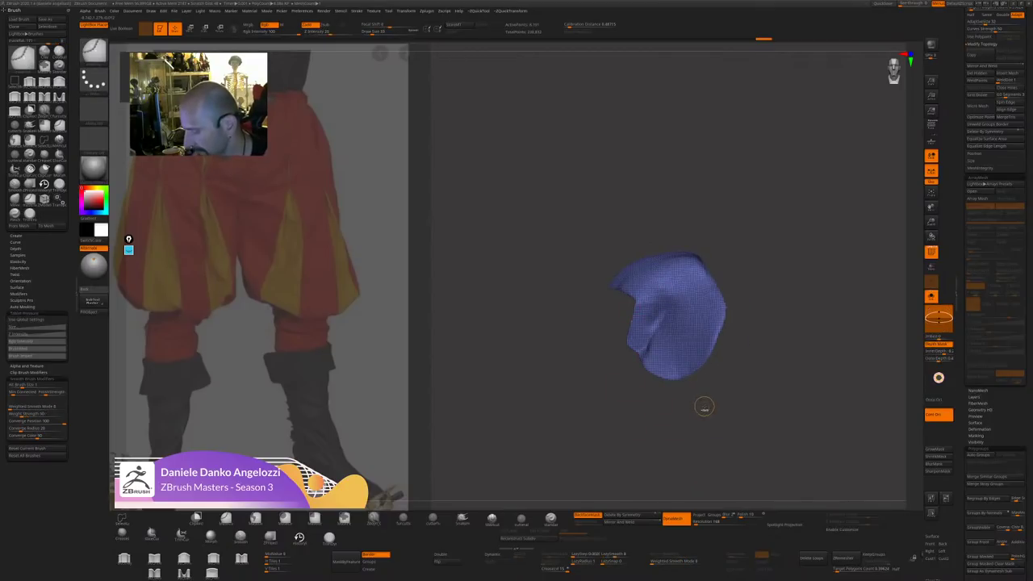
Adjust the brush draw size and switch the selection tool from lasso to a curve-stroke brush.
key("space")
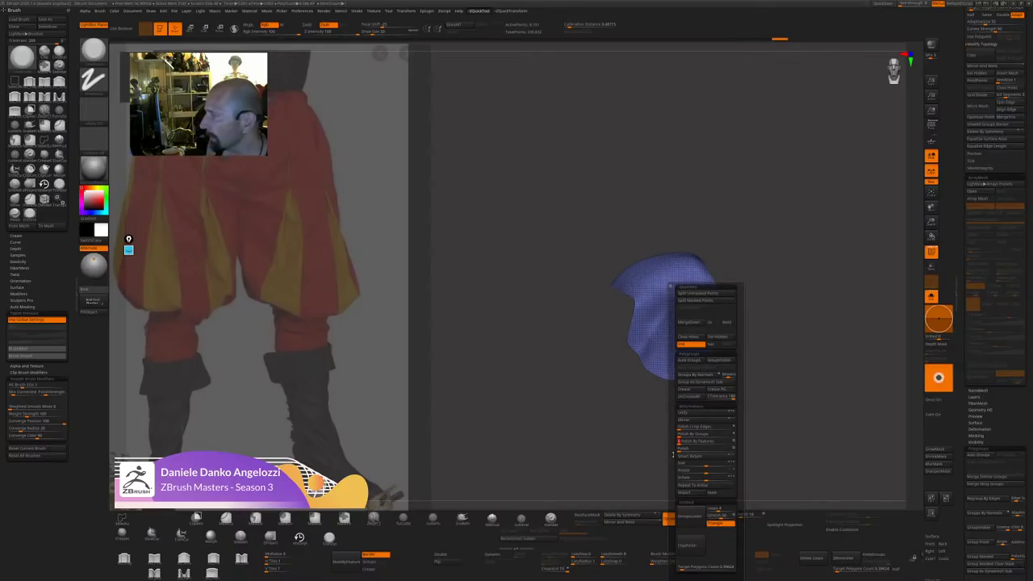
left_click_drag(748, 382, 751, 413)
key("s")
left_click(624, 343)
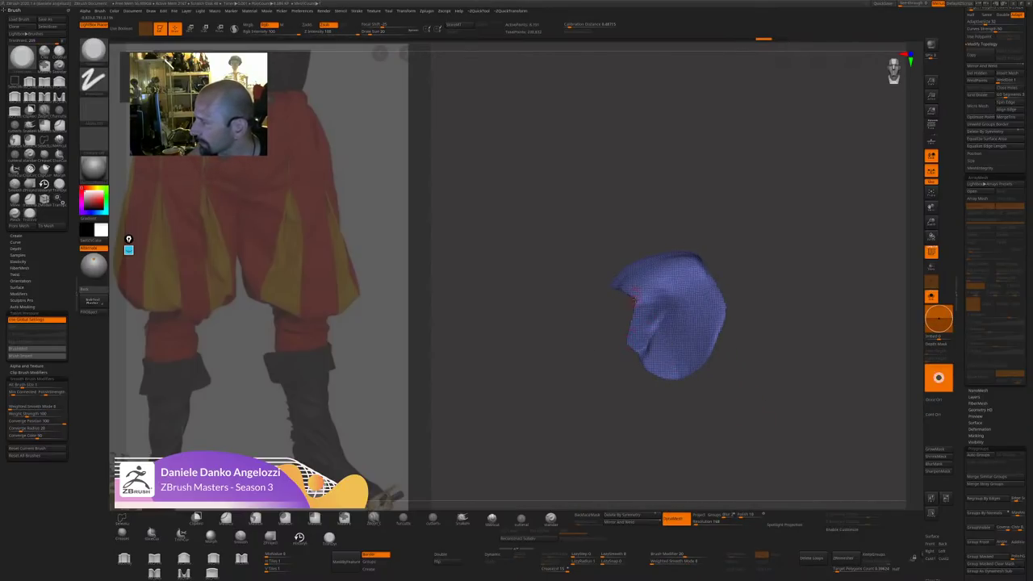
left_click_drag(779, 299, 743, 305)
key("ctrl+shift")
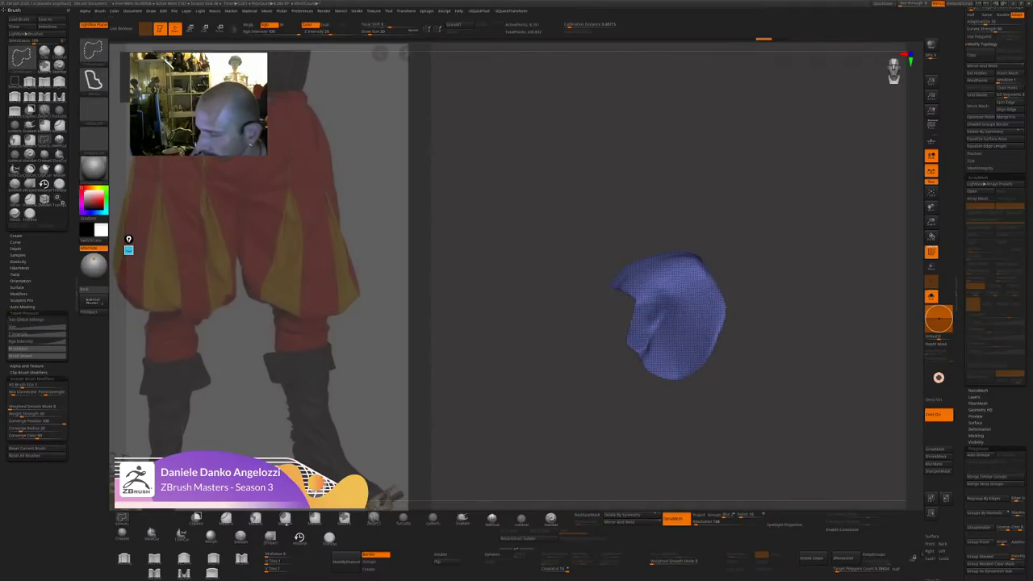
left_click_drag(169, 534, 156, 539)
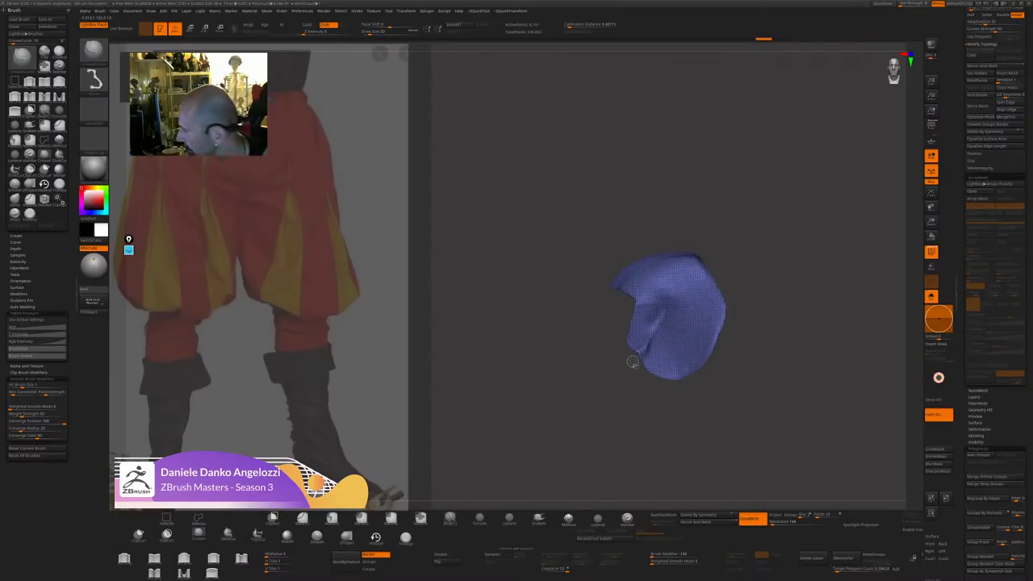
Isolate the wanted part of the shoulder pad's shell and delete the hidden geometry.
key("shift")
left_click_drag(624, 437, 635, 295)
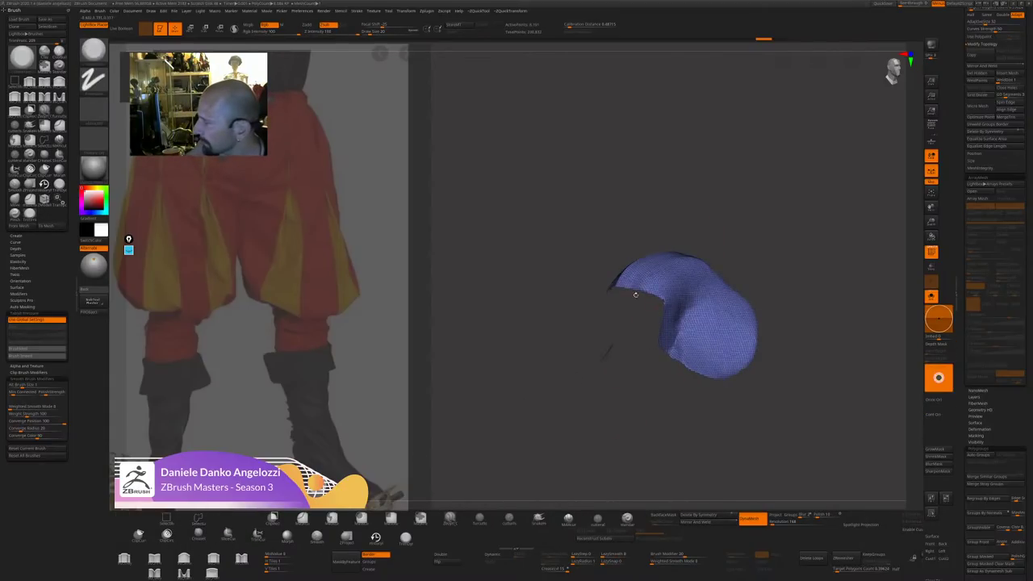
mouse_move(690, 385)
left_mouse_down()
mouse_move(646, 369)
mouse_move(665, 309)
mouse_move(699, 262)
left_mouse_up()
left_click_drag(735, 404, 726, 311)
left_click(662, 301, "ctrl+shift")
left_click_drag(767, 243, 802, 298, "ctrl+shift")
key("shift+space")
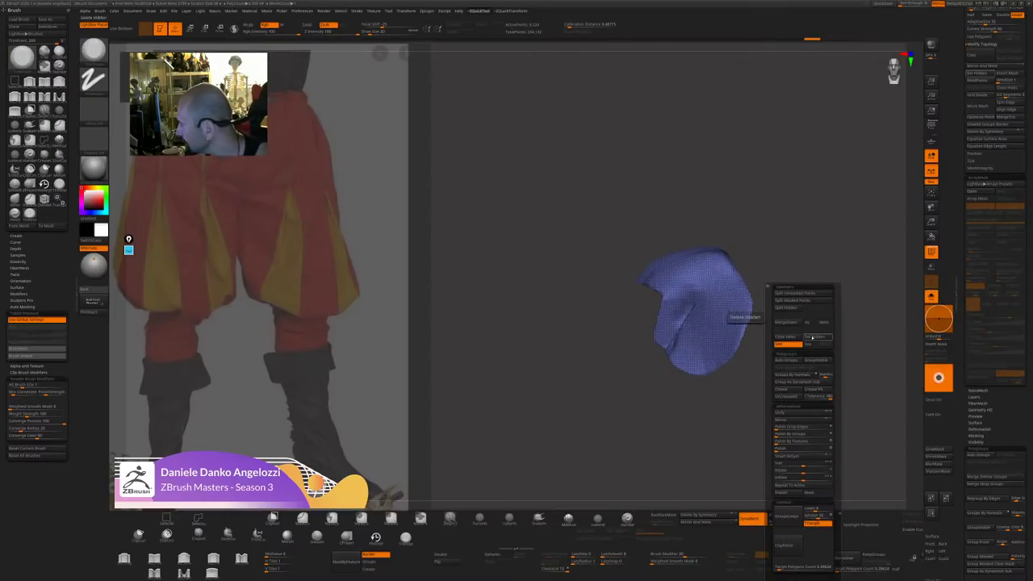
left_click(813, 339)
Try polishing the shoulder pad's surface and border with the wireframe off, and undo the polish.
mouse_move(713, 403)
left_mouse_down("alt")
mouse_move(694, 459)
mouse_move(654, 453)
left_mouse_up("alt")
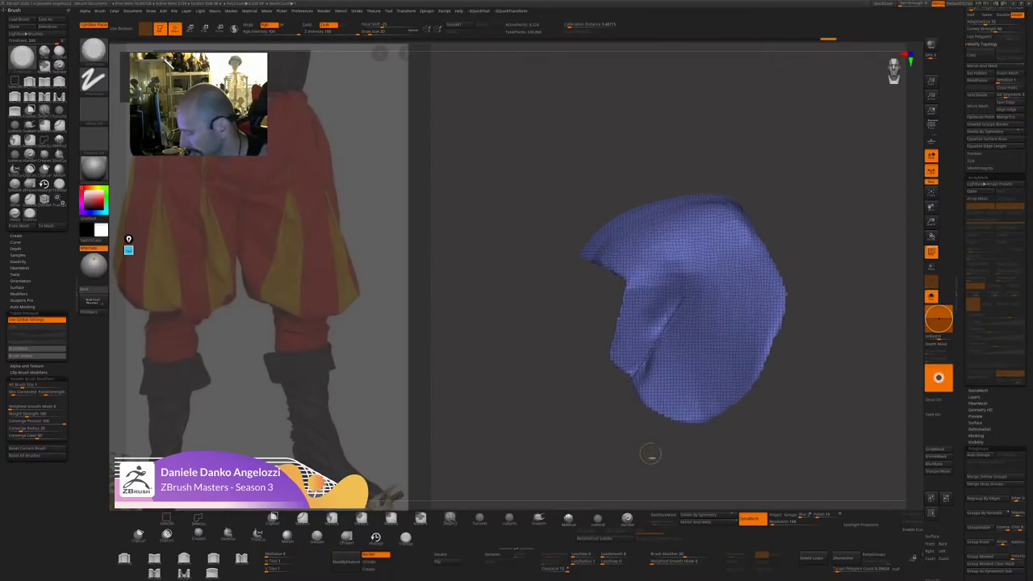
key("ctrl+space")
left_click(658, 442)
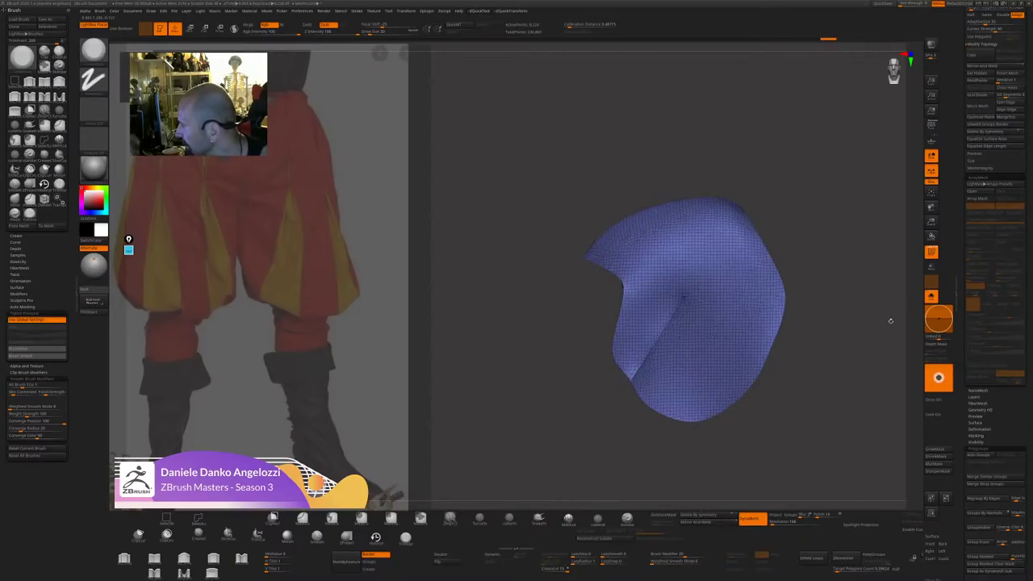
left_click(931, 251)
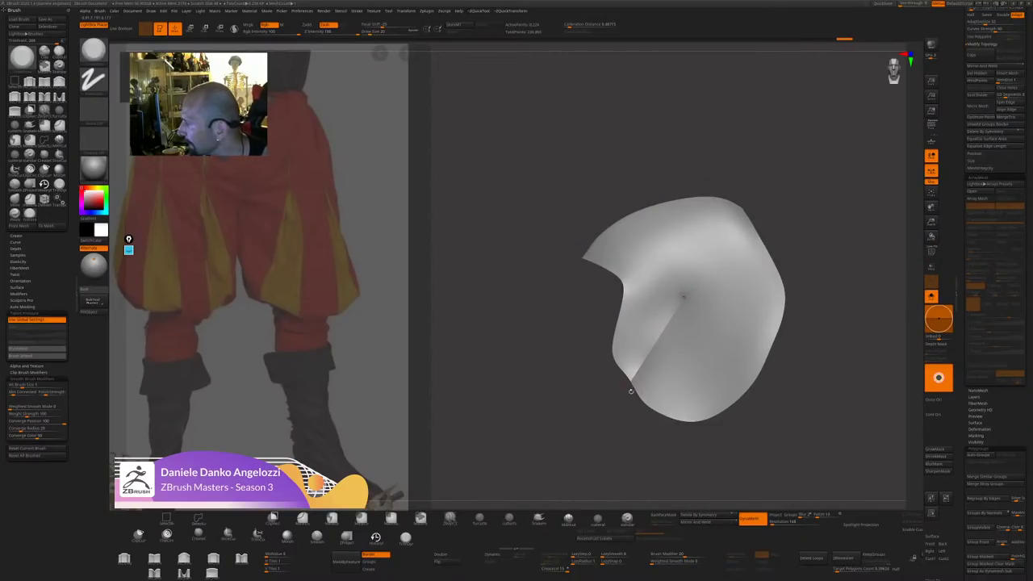
key("ctrl+z")
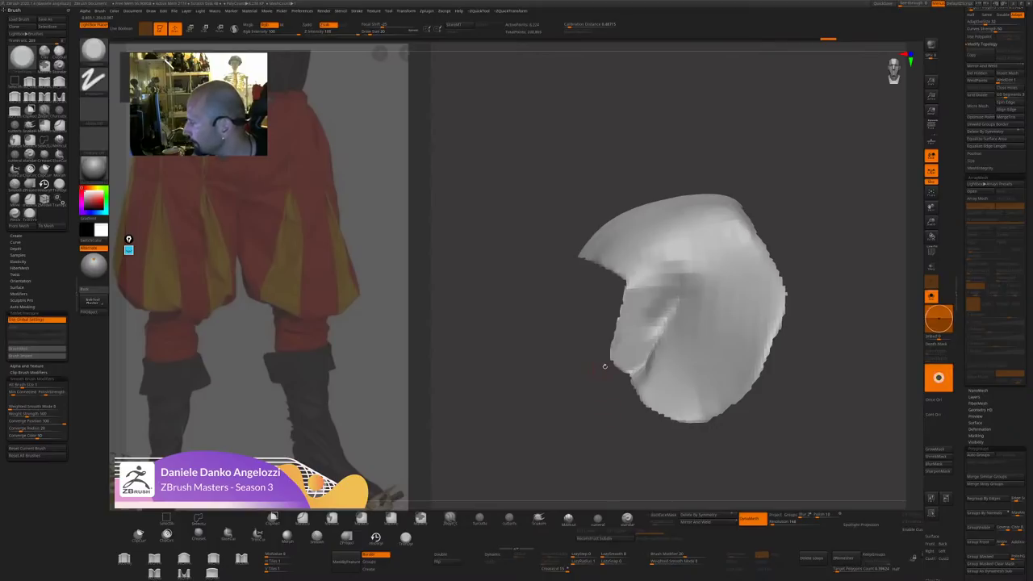
key("ctrl+shift+z")
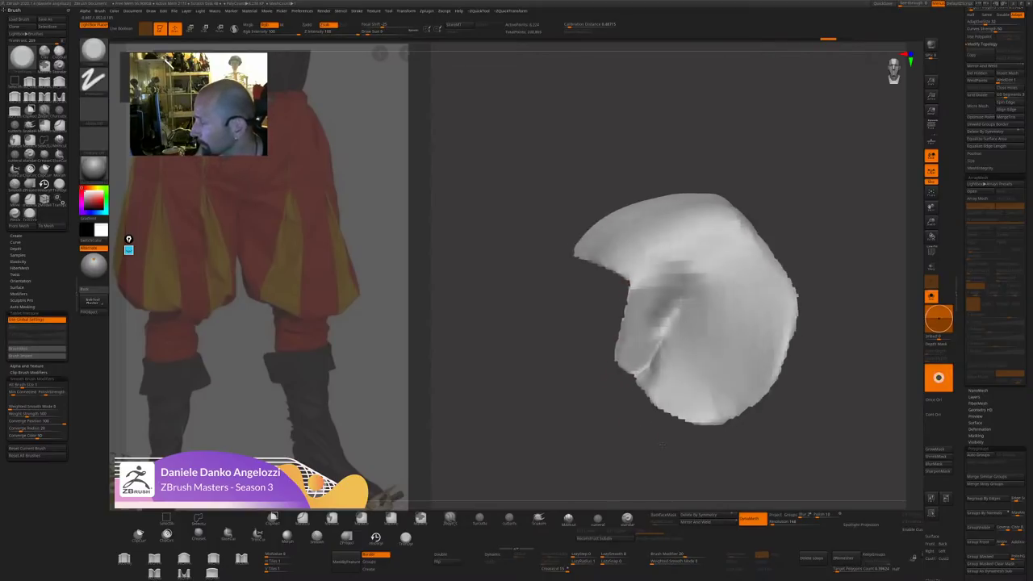
key("ctrl+z")
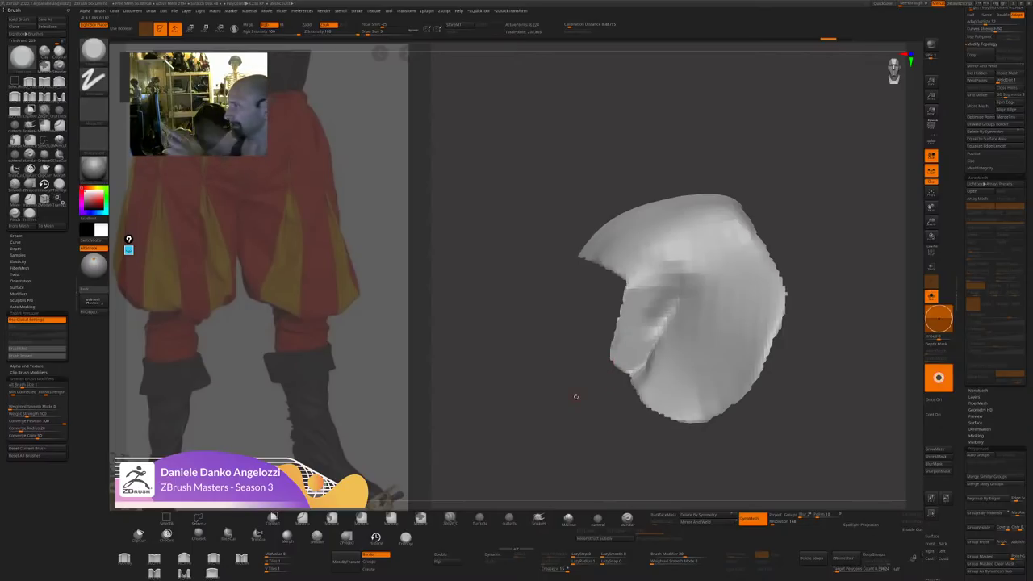
Clean up the shoulder pad's jagged border with the Polish By Features deformation.
key("shift")
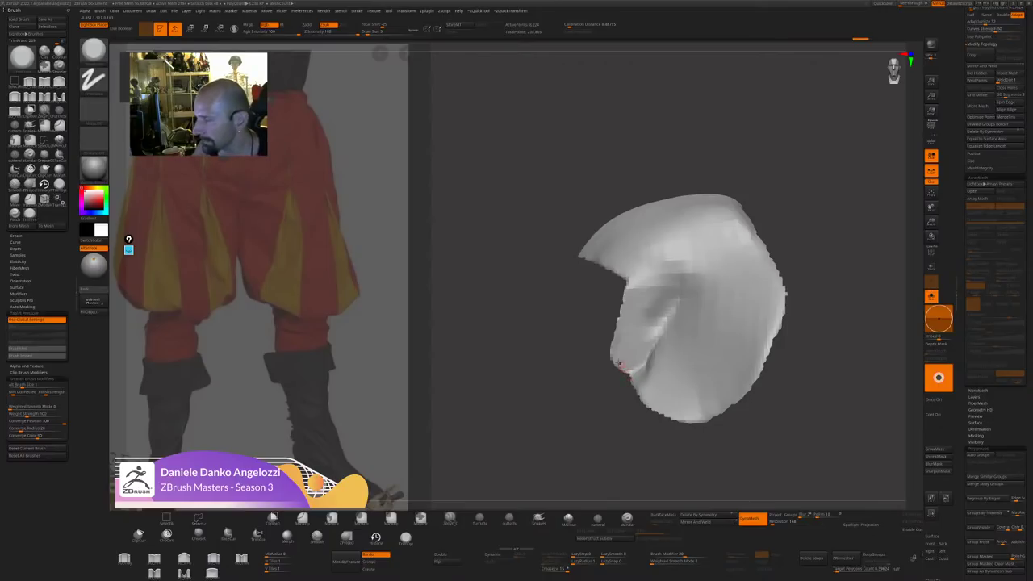
left_click_drag(631, 377, 628, 397)
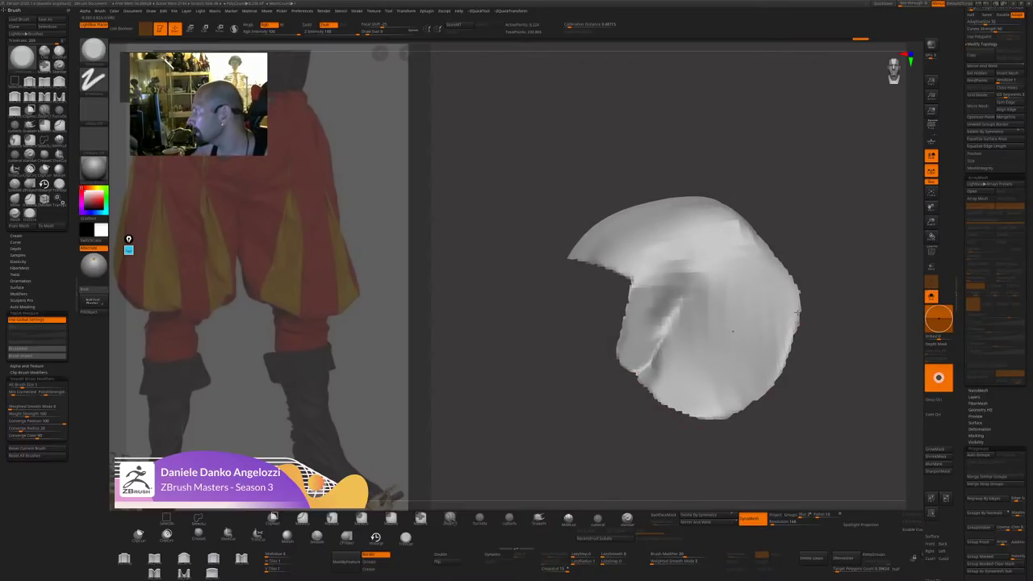
left_click_drag(733, 331, 654, 396)
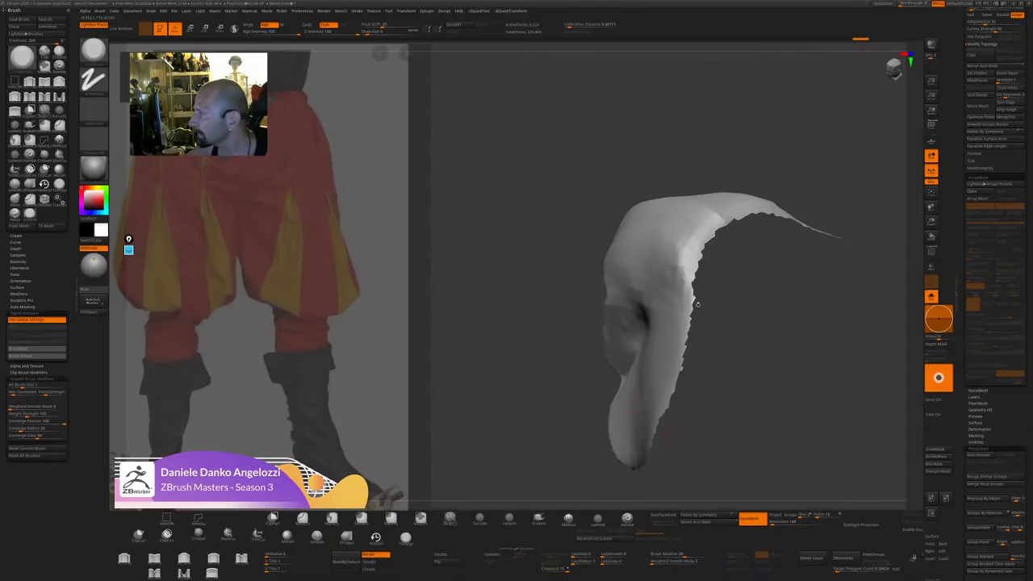
left_click_drag(697, 304, 727, 274)
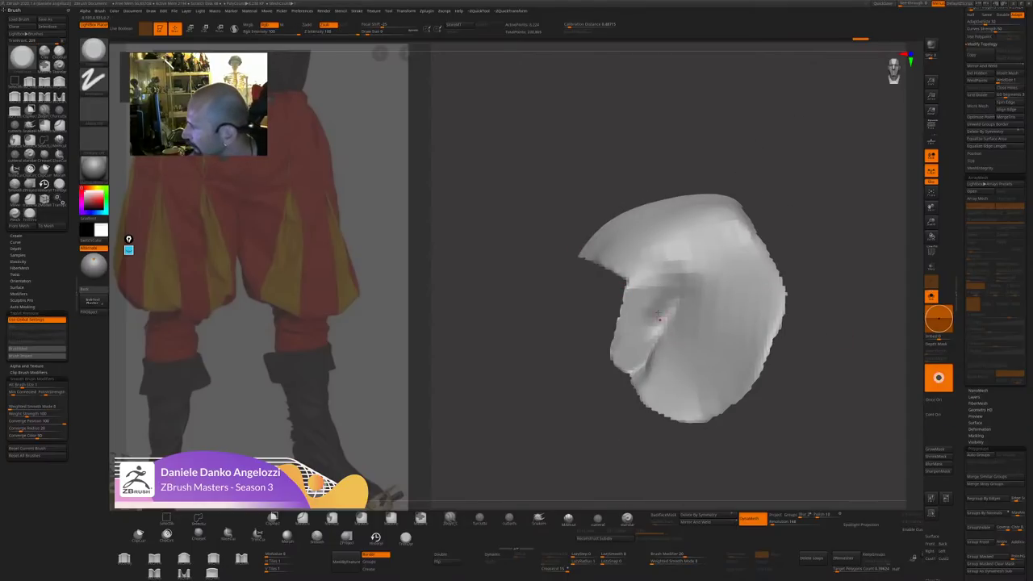
key("shift+g")
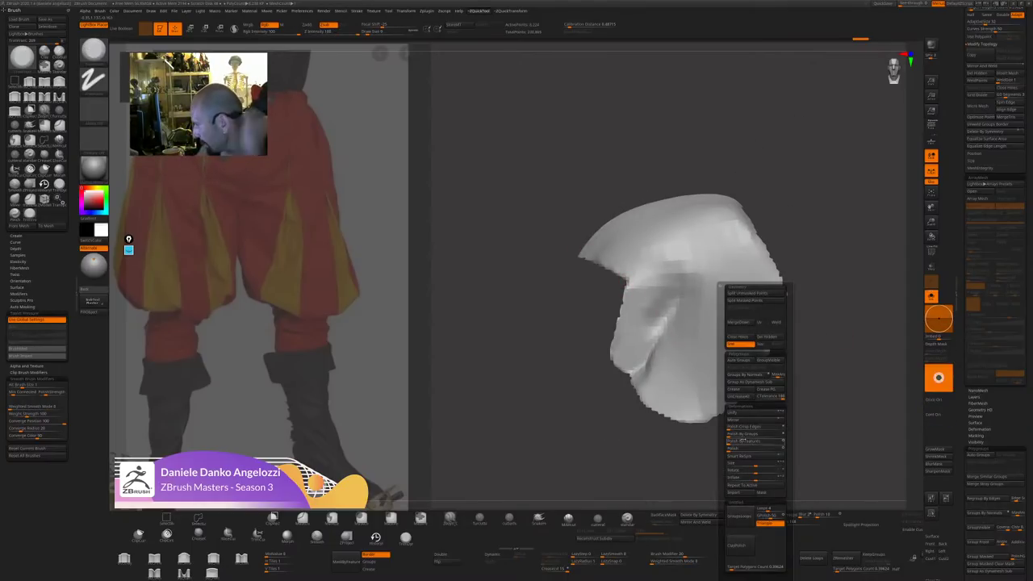
left_click(756, 441)
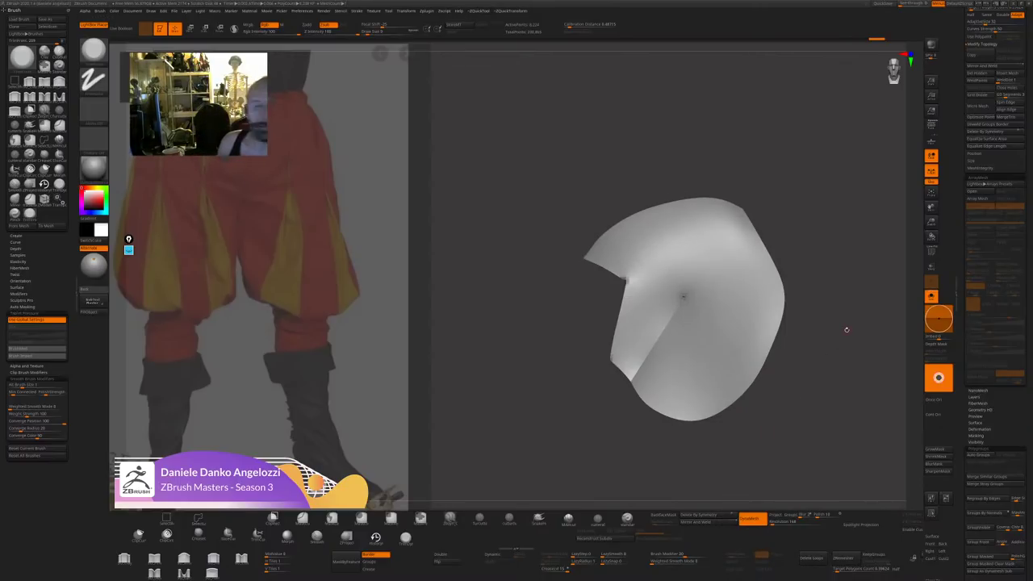
Smooth the fold beside the shoulder pad's inner opening.
mouse_move(828, 412)
right_mouse_down("ctrl")
mouse_move(827, 451)
mouse_move(826, 436)
right_mouse_up("ctrl")
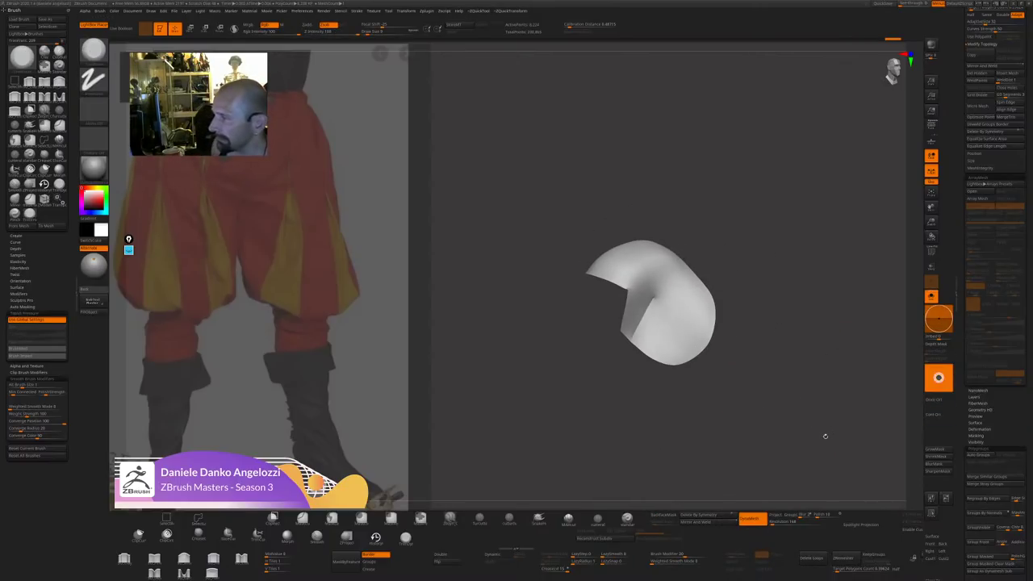
left_click_drag(825, 435, 851, 424)
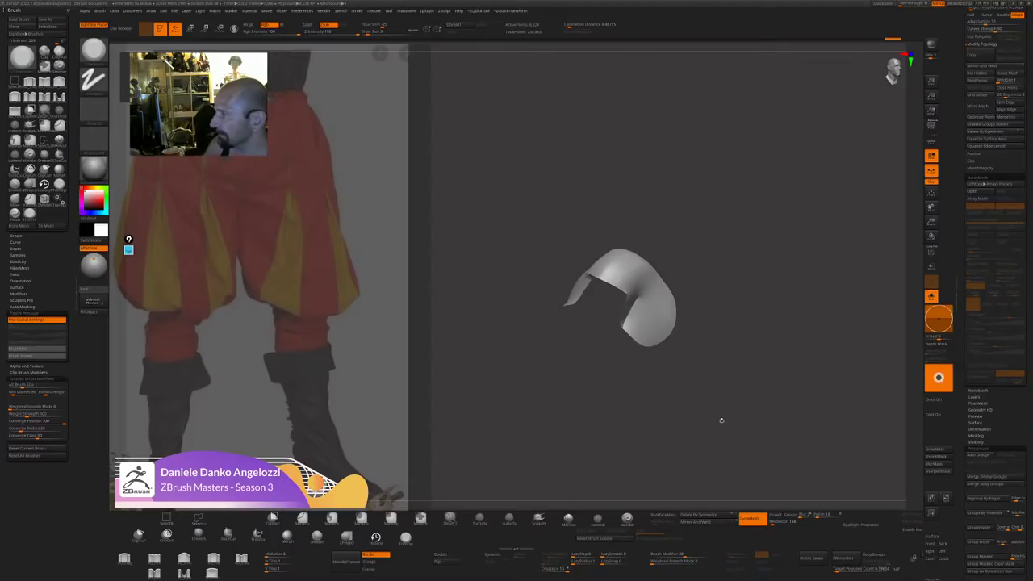
left_click_drag(721, 421, 722, 377)
left_click_drag(664, 302, 648, 329, "shift")
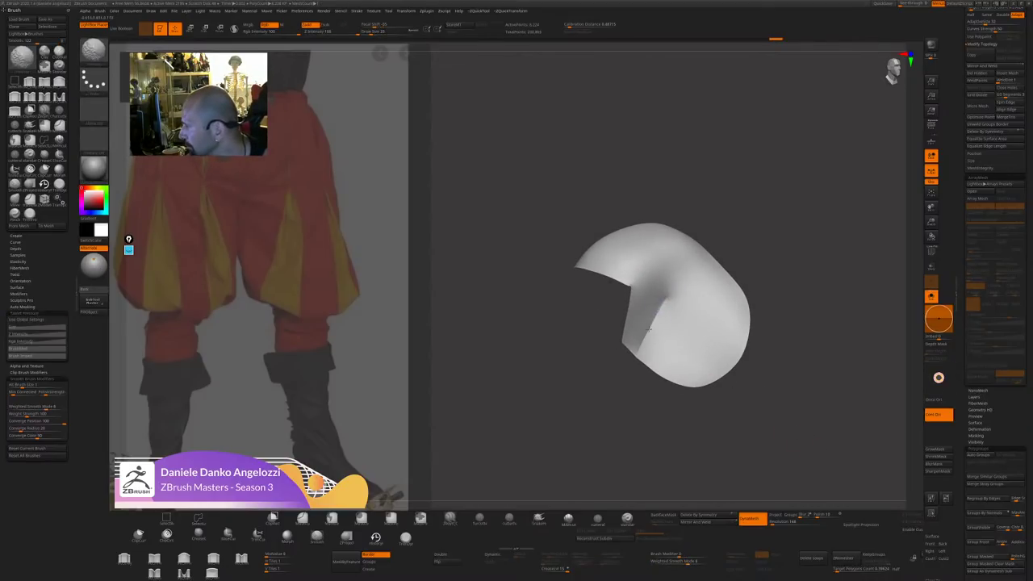
Lower the target polygon count, ZRemesh the shoulder pad and display its wireframe.
left_click_drag(642, 370, 888, 411)
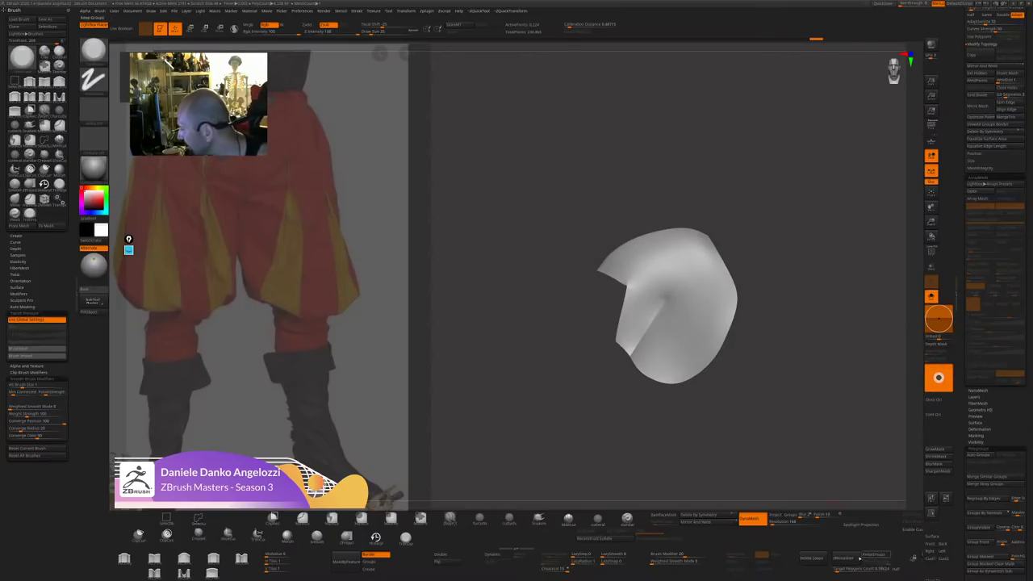
left_click_drag(846, 494, 854, 470)
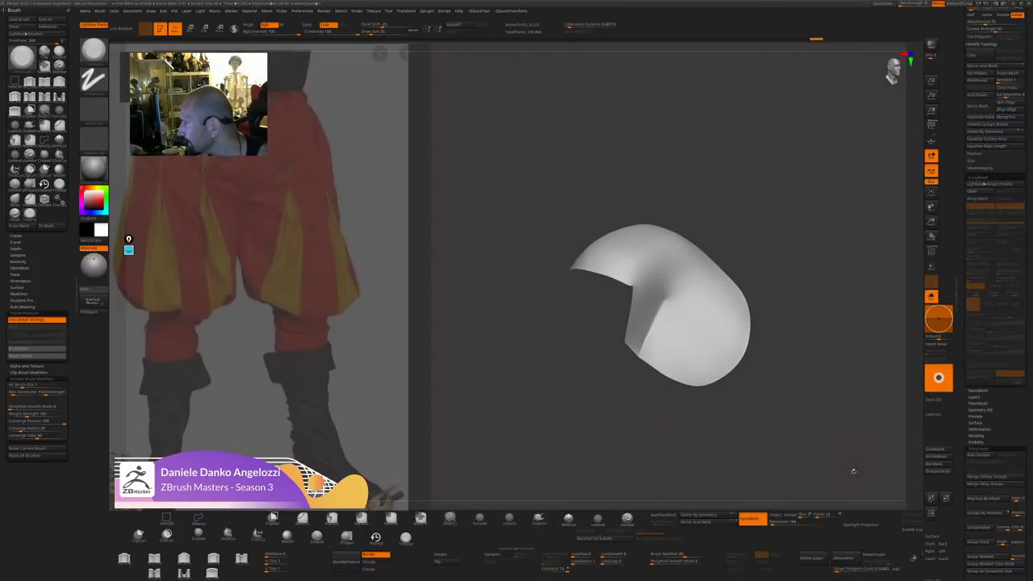
left_click(840, 558)
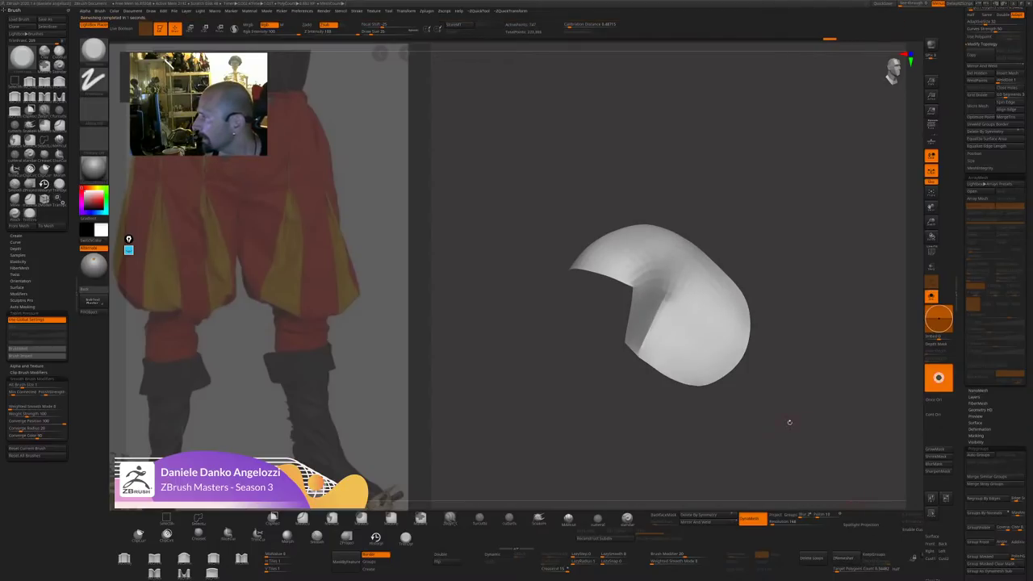
key("shift+f")
left_click_drag(789, 421, 751, 404)
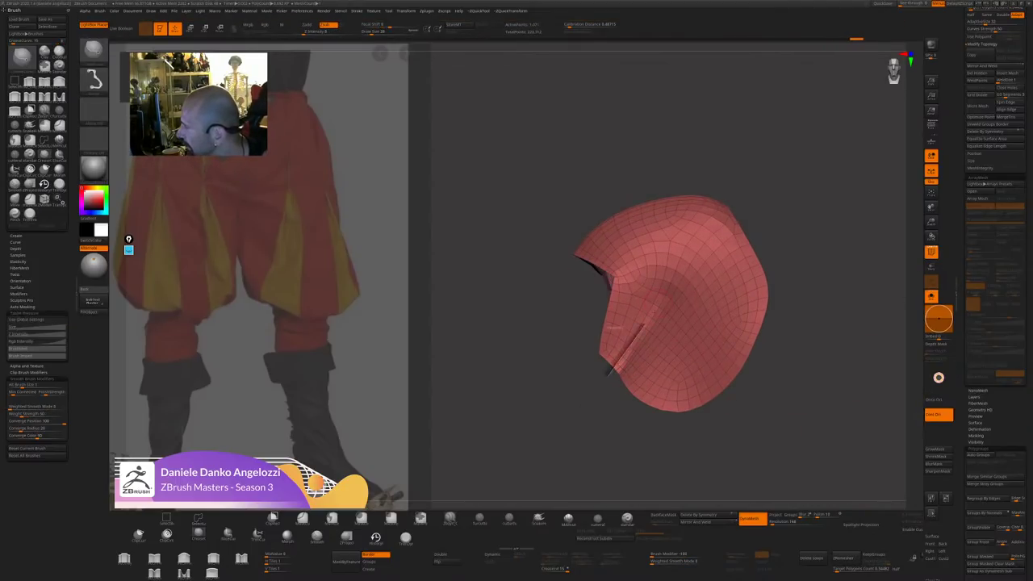
Isolate the faces around the shoulder pad's fold and set the ZModeler edge action to Crease with the Edge target.
left_click_drag(607, 377, 670, 296, "ctrl+shift")
left_click_drag(595, 405, 661, 300, "ctrl+shift")
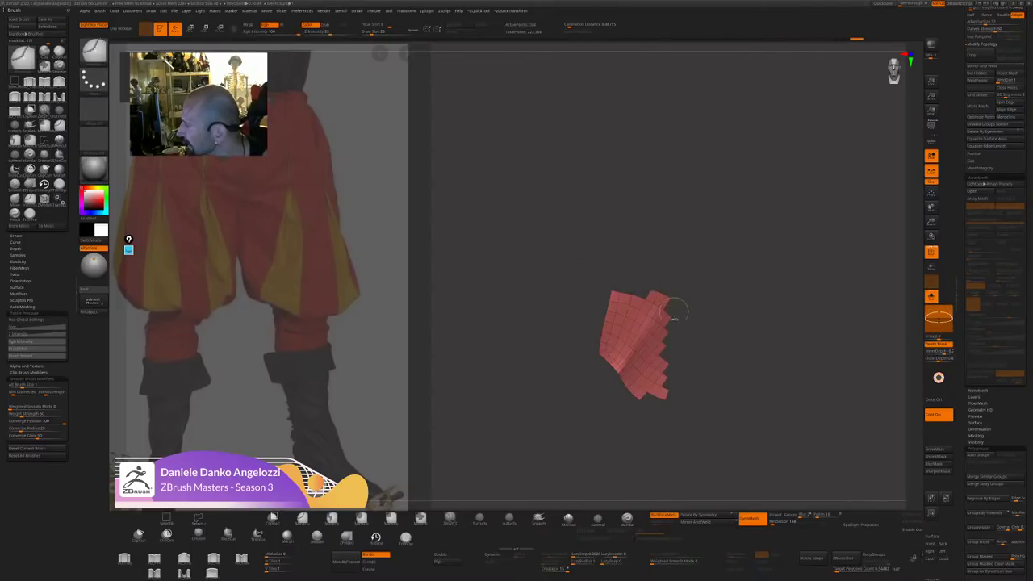
key("b")
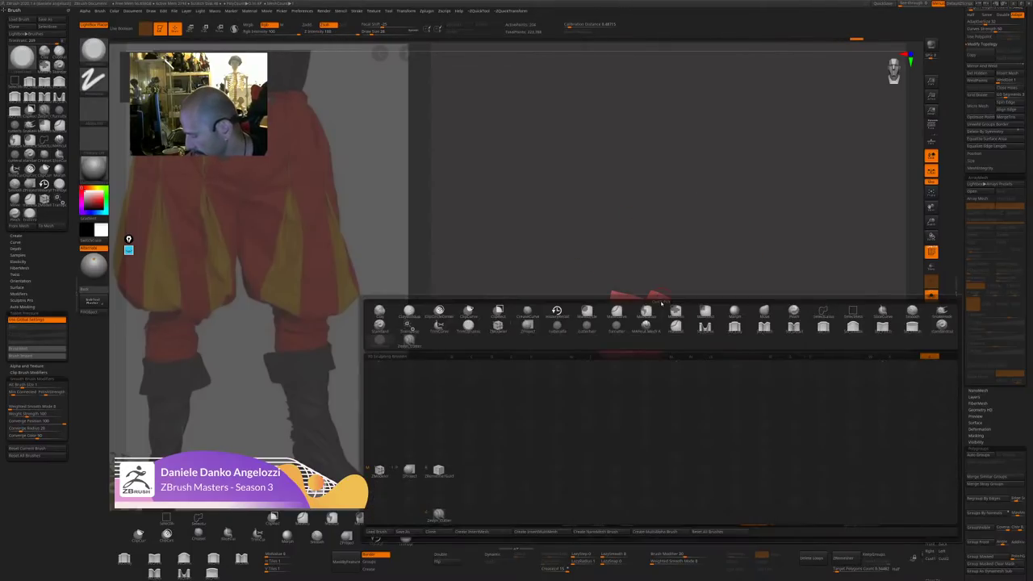
key("z")
key("m")
key("space")
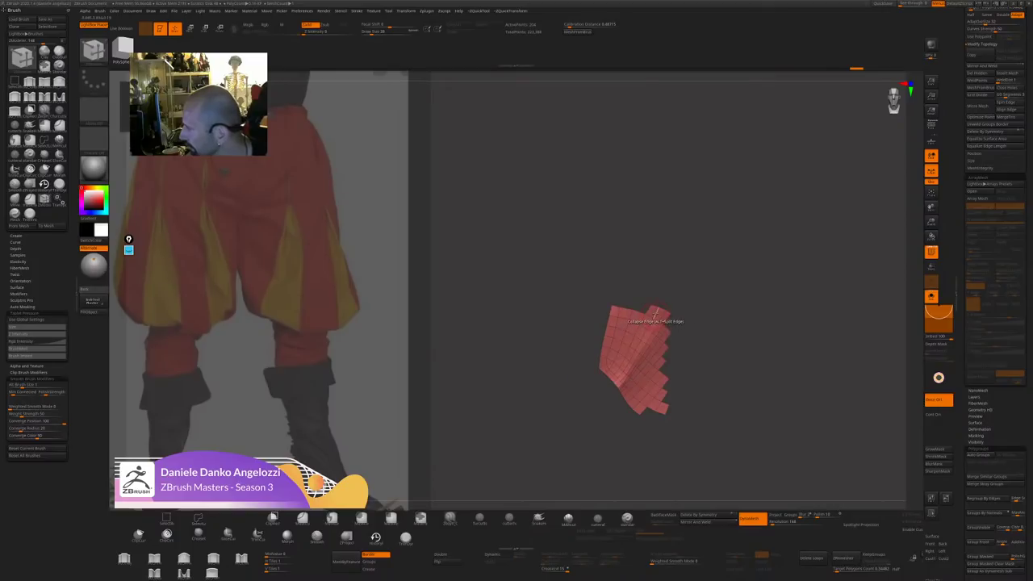
key("space")
left_click(601, 355)
left_click(598, 387)
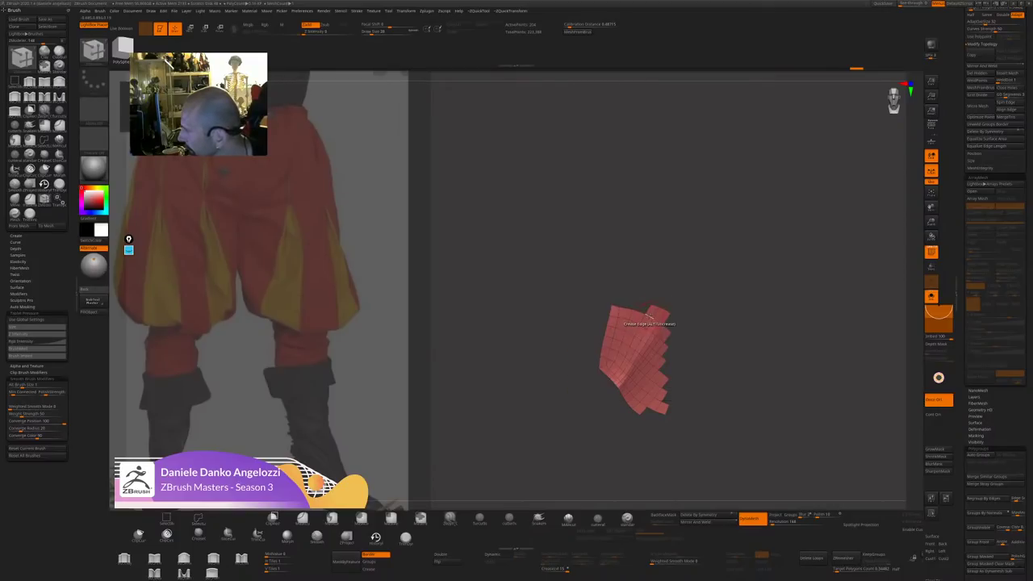
key("space")
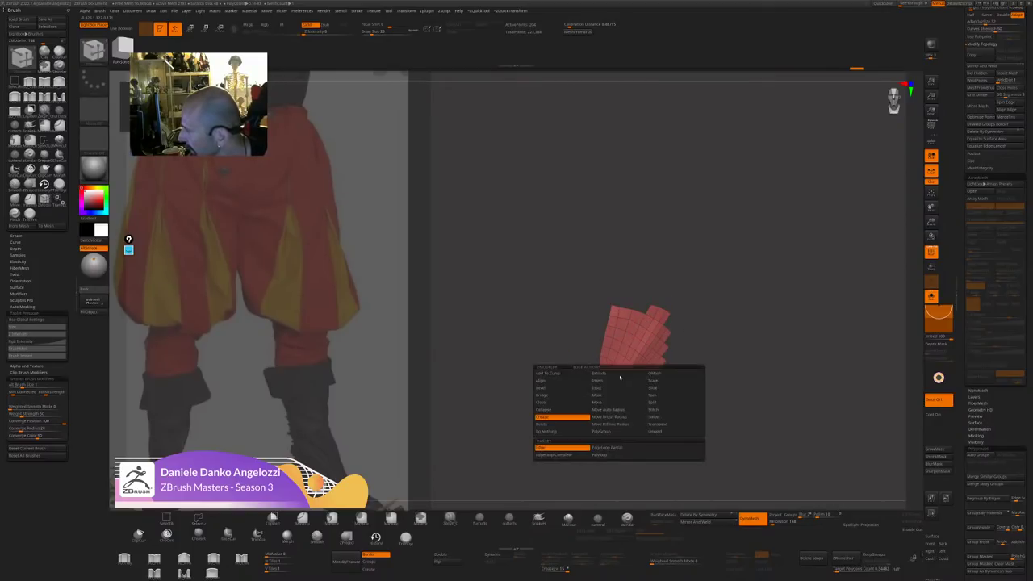
Set the ZModeler Crease target to EdgeLoop Partial and bring the whole shoulder plate back into view.
left_click(601, 449)
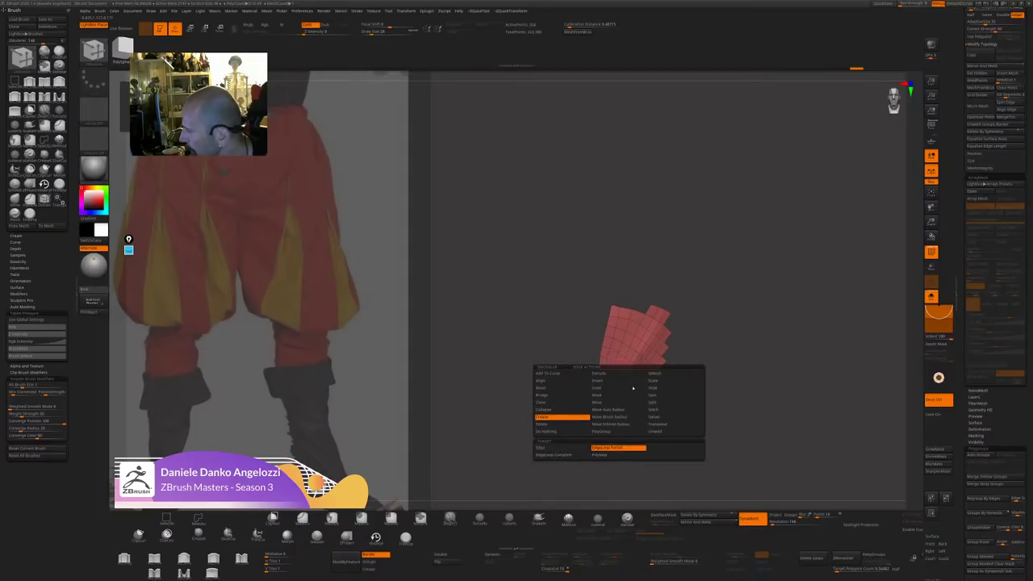
left_click(622, 450, "ctrl+shift")
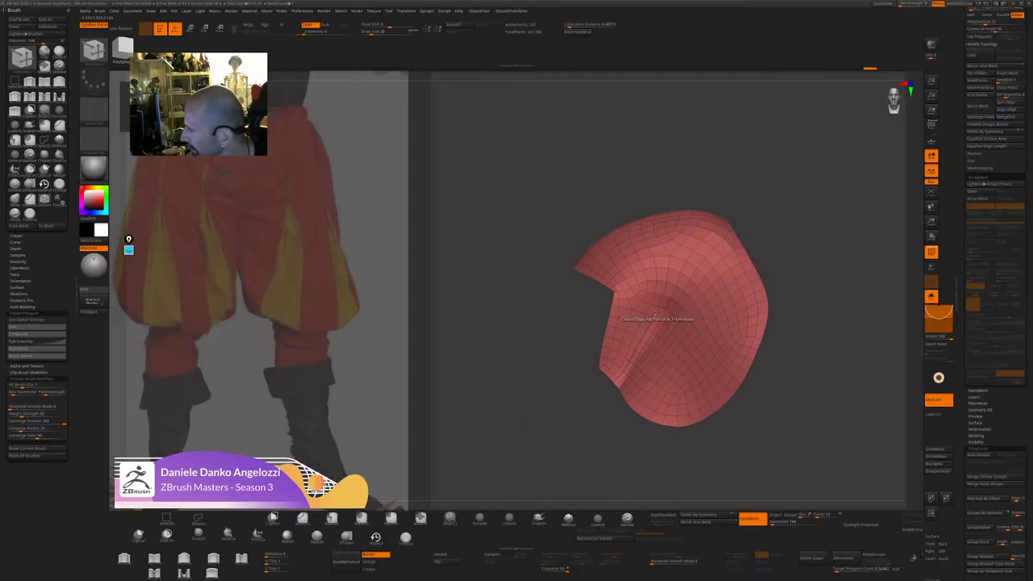
left_click_drag(583, 466, 680, 302, "ctrl+shift")
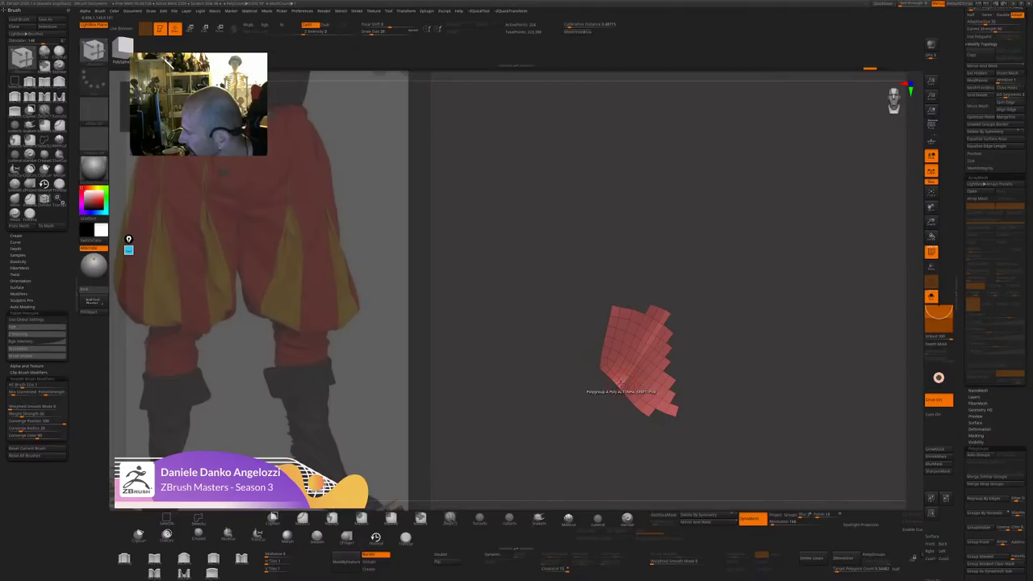
left_click(669, 474, "ctrl+shift")
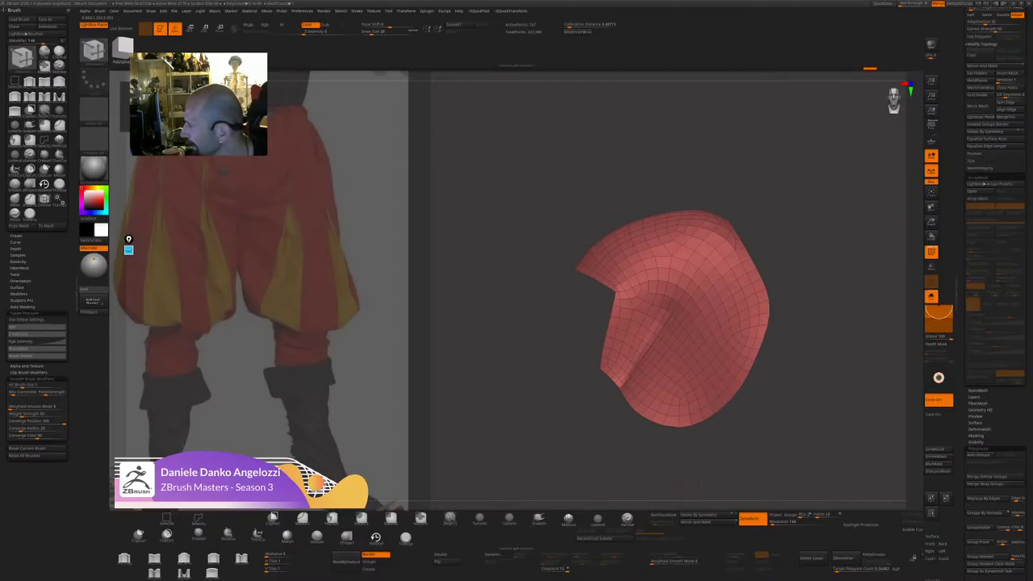
Preview the shoulder plate with dynamic subdivision and examine its creased fold and edges.
left_click_drag(668, 474, 715, 489)
key("d")
left_click(512, 169)
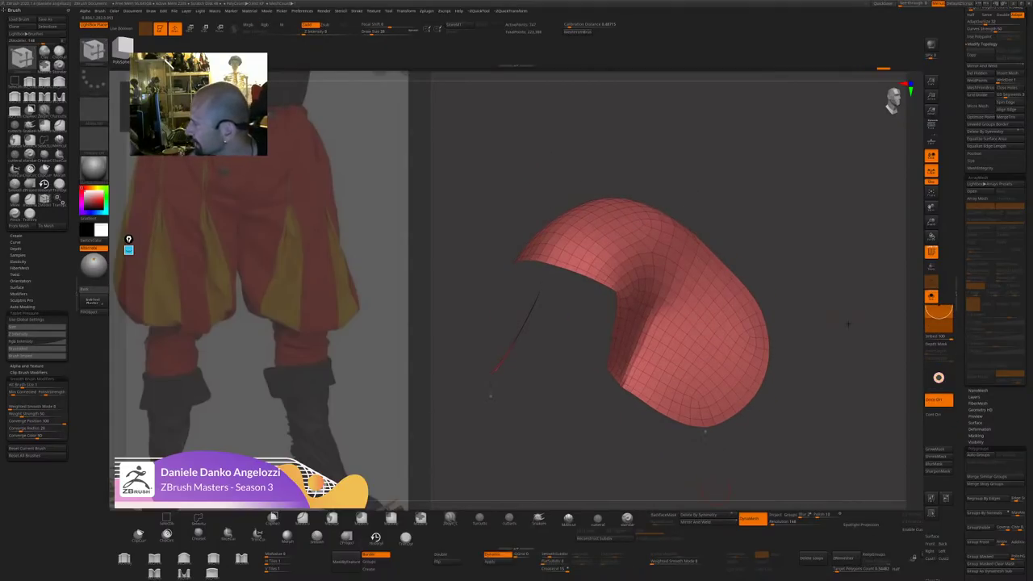
mouse_move(847, 323)
left_mouse_down()
mouse_move(877, 353)
mouse_move(856, 354)
mouse_move(830, 401)
mouse_move(797, 404)
left_mouse_up()
Hide the polyframe and touch up the lower inner corner of the shoulder plate with brush strokes.
key("shift+f")
left_click_drag(683, 446, 665, 452)
left_click_drag(604, 381, 605, 414)
right_click_drag(605, 414, 590, 382, "ctrl")
left_click_drag(591, 364, 598, 355, "ctrl")
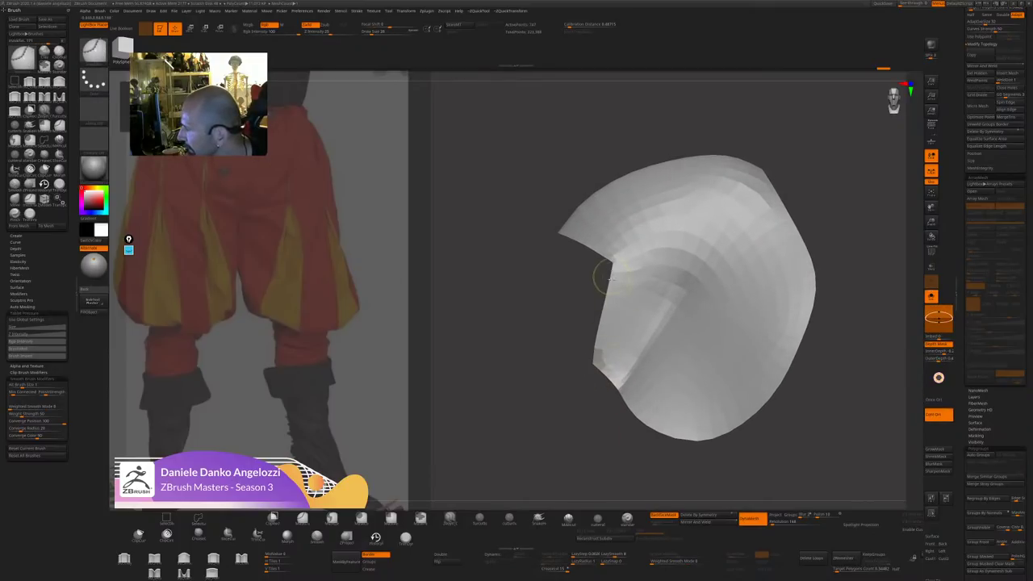
Polish the shoulder plate by features and rebuild its topology with ZRemesher.
key("ctrl+space")
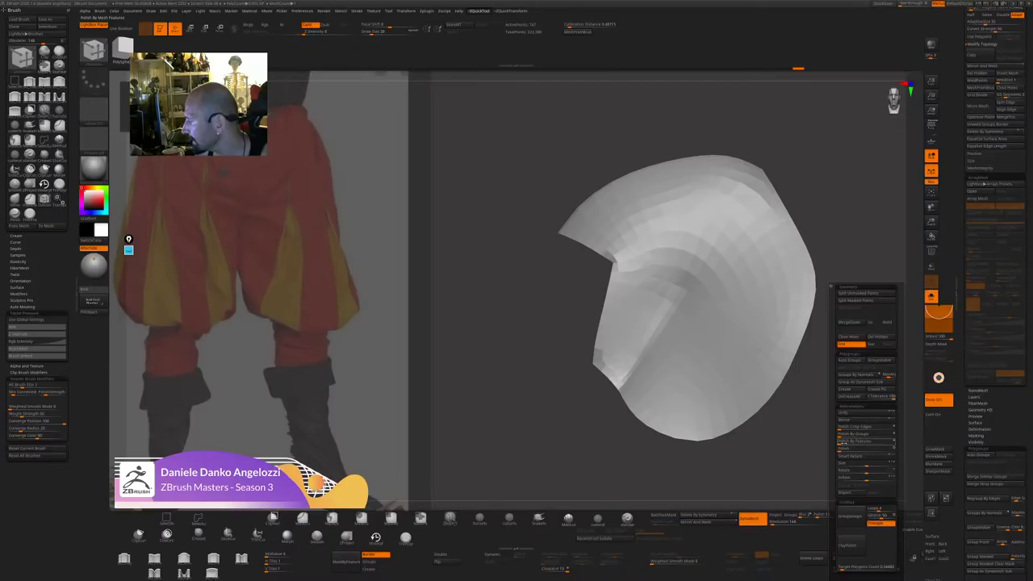
left_click_drag(812, 409, 819, 431, "alt")
left_click_drag(795, 355, 825, 433)
key("shift+f")
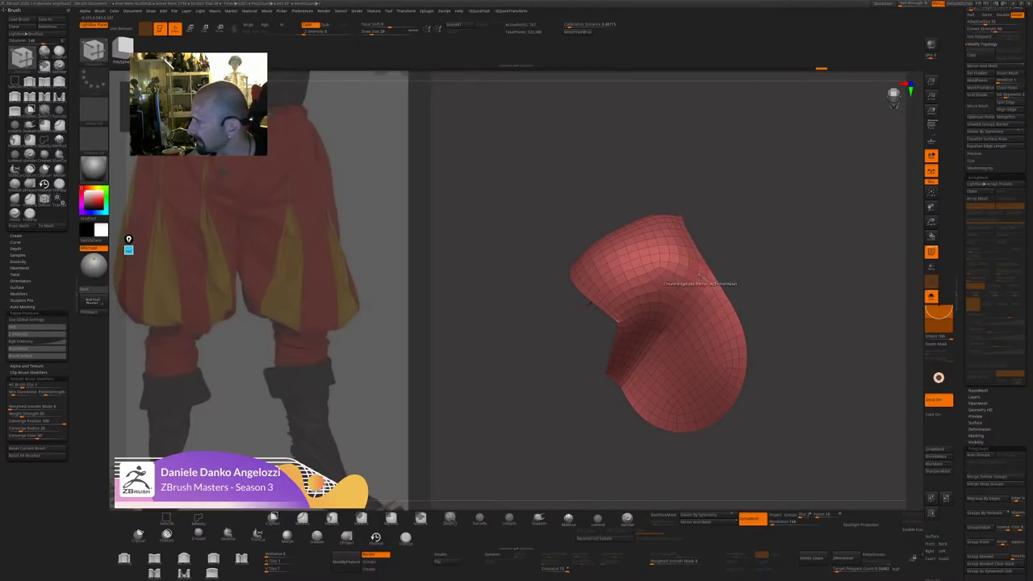
left_click_drag(733, 283, 789, 339)
left_click(843, 558)
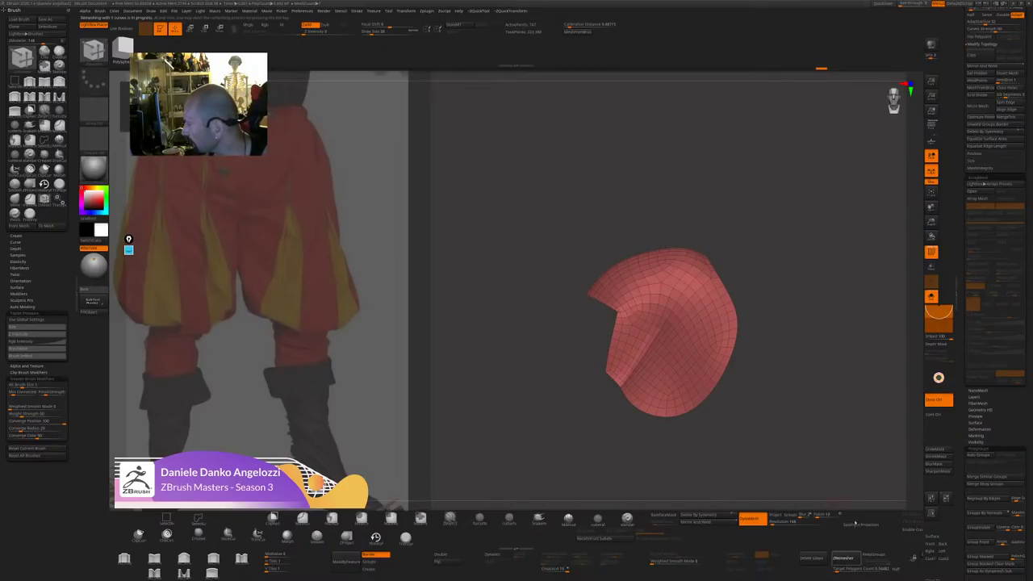
mouse_move(836, 391)
left_mouse_down()
mouse_move(840, 425)
mouse_move(692, 253)
mouse_move(720, 295)
mouse_move(694, 303)
left_mouse_up()
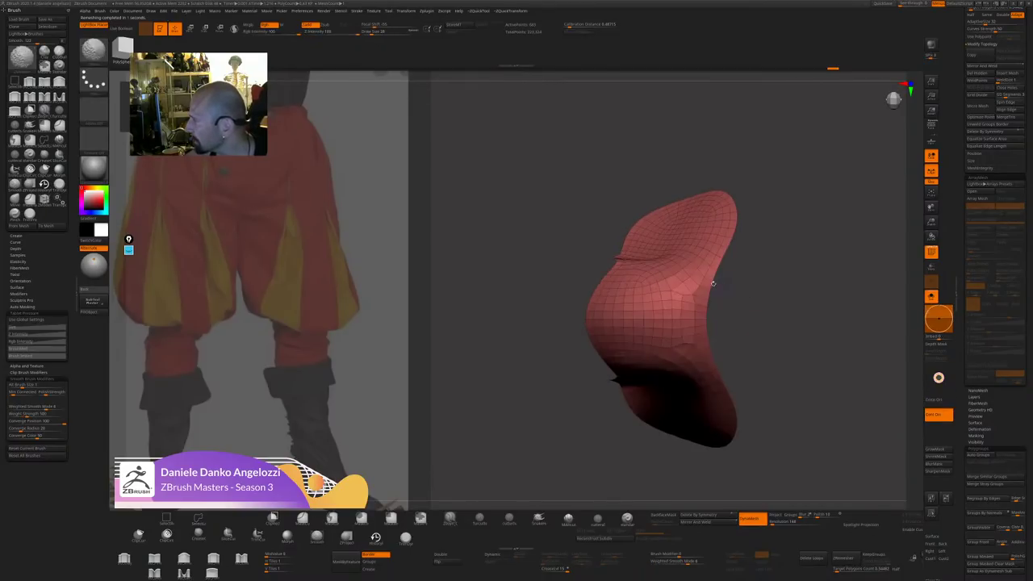
left_click_drag(795, 323, 826, 398)
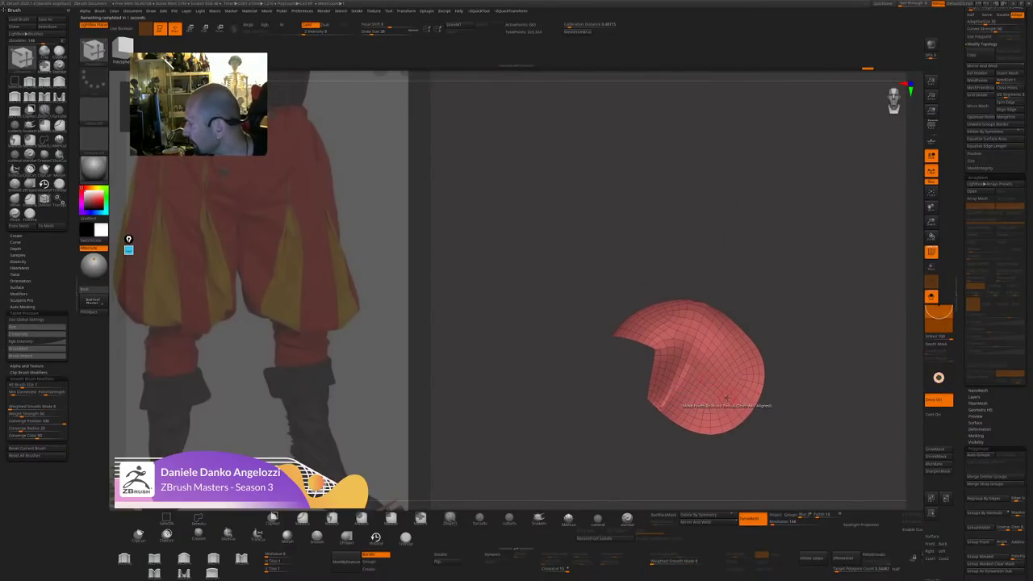
Extrude all polygons of the shoulder plate with ZModeler to give it thickness, and flip its normals.
key("space")
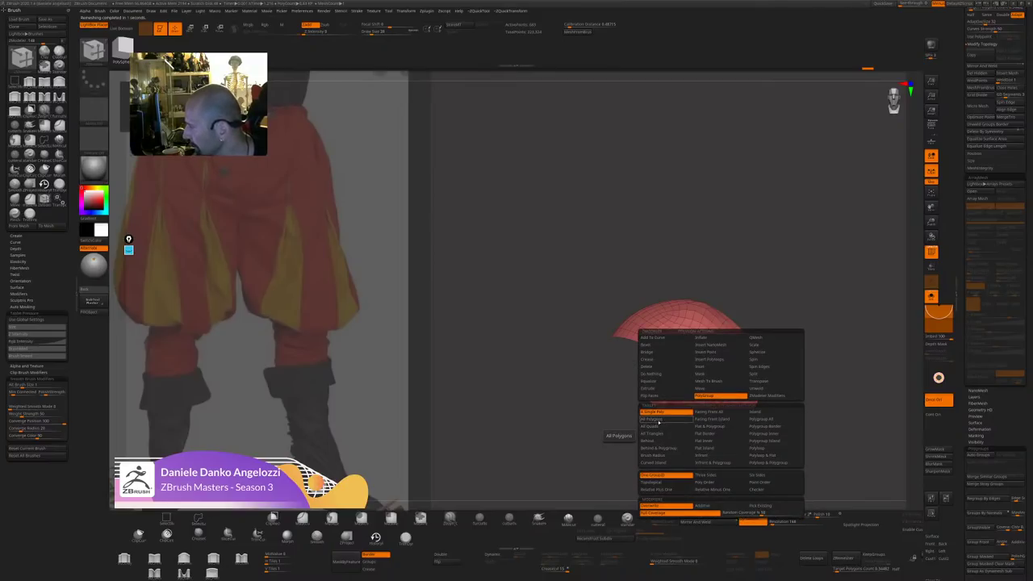
left_click(656, 388)
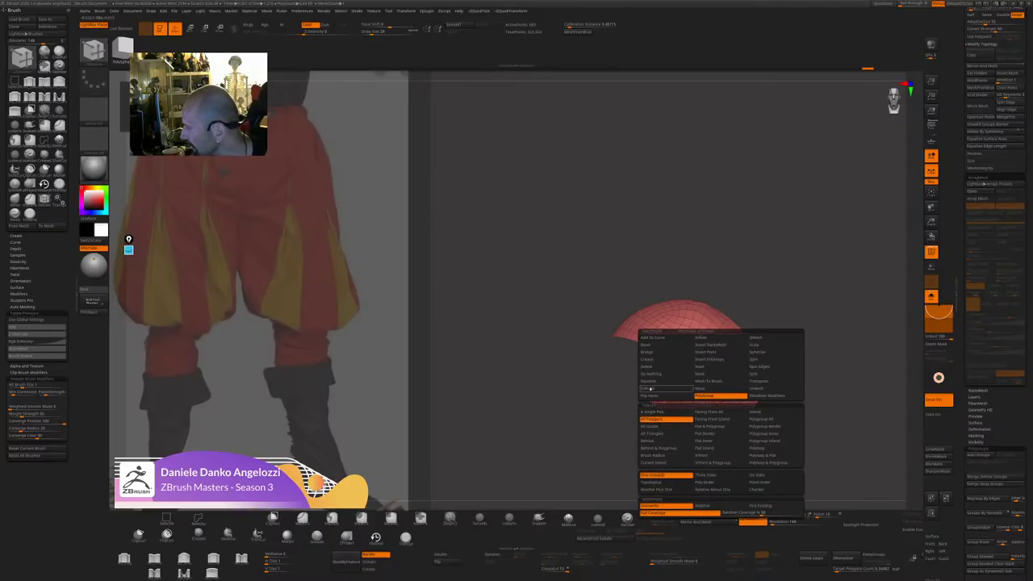
left_click(656, 420)
left_click_drag(707, 391, 709, 387)
left_click(444, 562)
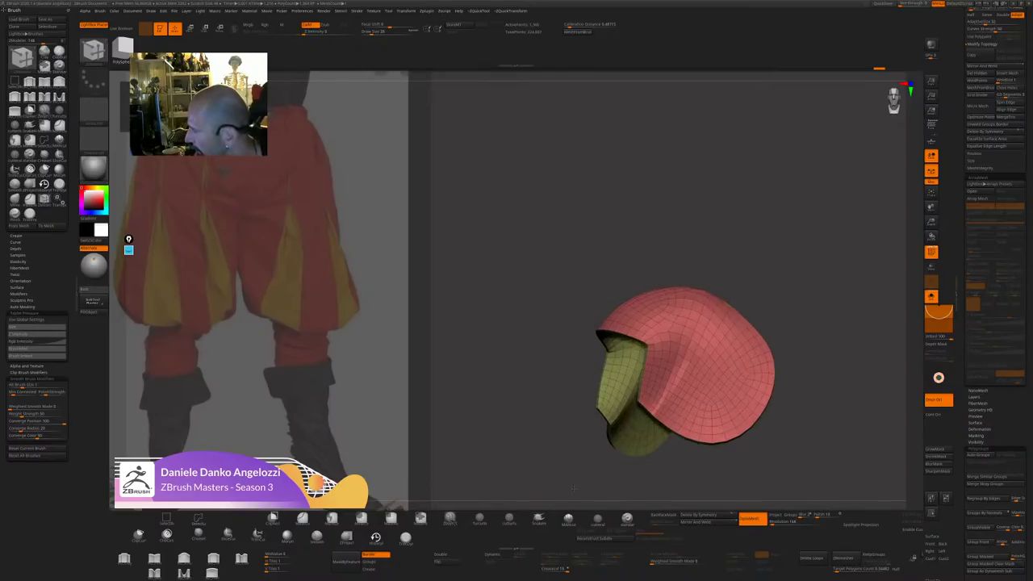
left_click_drag(574, 489, 581, 450)
left_click_drag(755, 466, 749, 478)
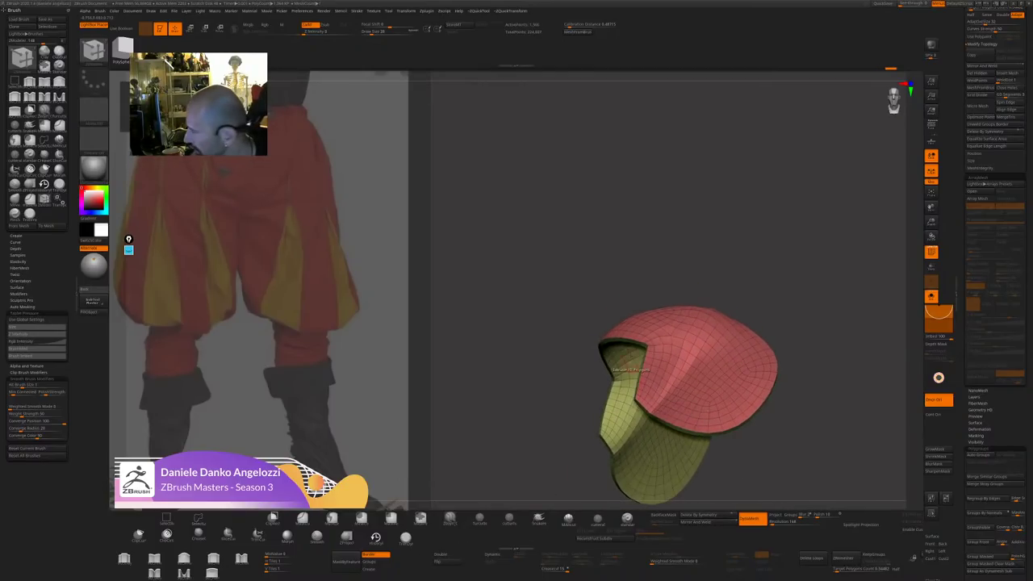
Extrude the green rim of the shoulder plate with the Polygroup Island target to form a raised border.
key("space")
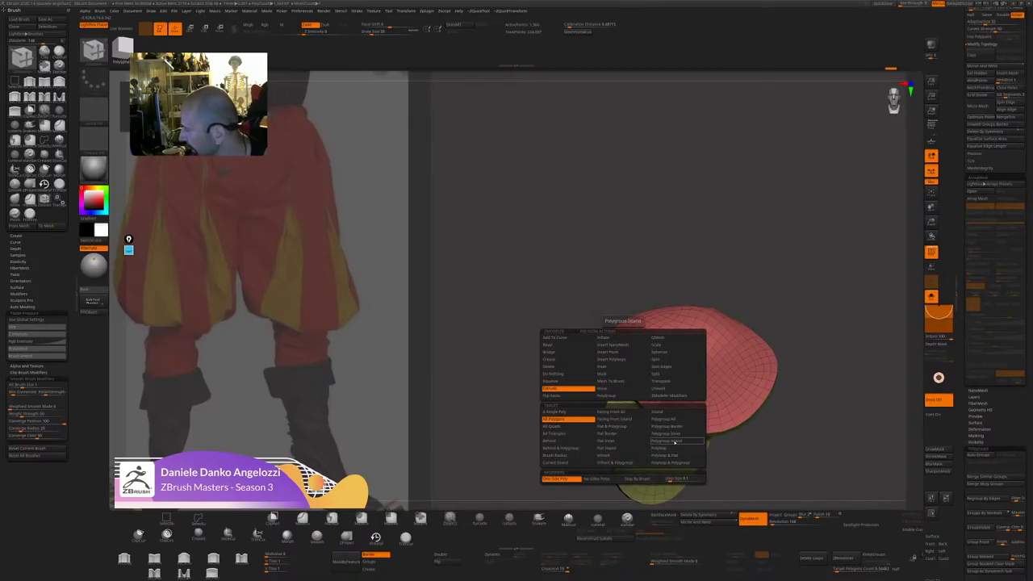
left_click(674, 443)
left_click_drag(613, 347, 718, 375)
left_click_drag(799, 339, 753, 313)
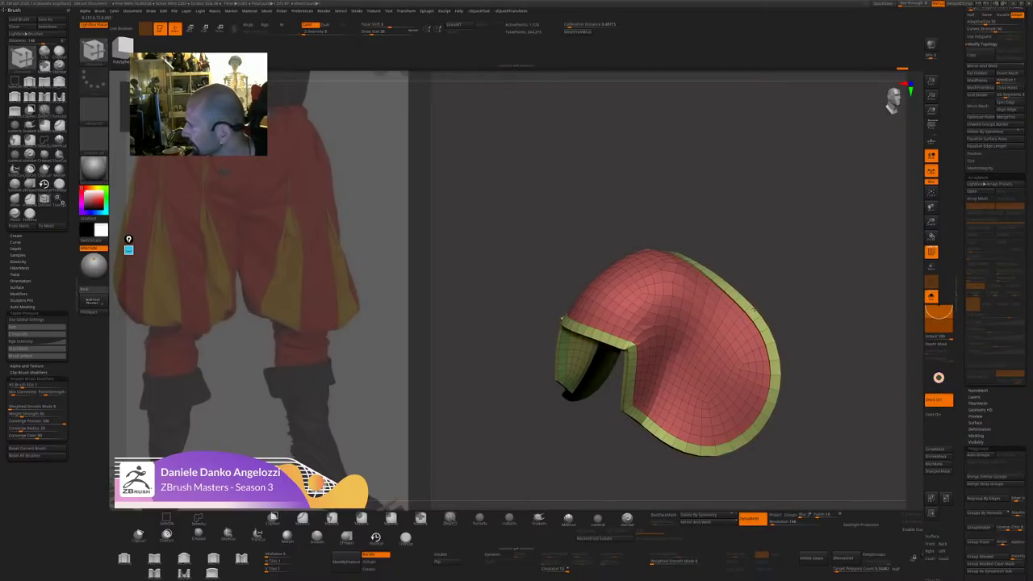
left_click(754, 308)
Turn on dynamic subdivision for the bordered shoulder plate and check it against the whole figure.
key("d")
left_click_drag(844, 364, 837, 348, "alt")
left_click(931, 296)
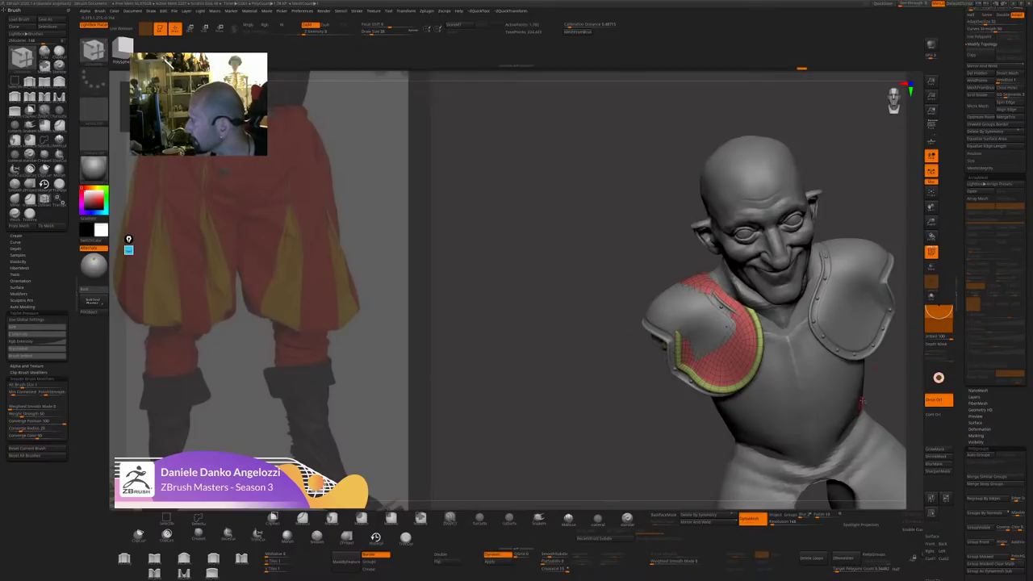
left_click_drag(888, 395, 902, 379, "shift")
left_click(932, 297)
left_click_drag(856, 331, 807, 327)
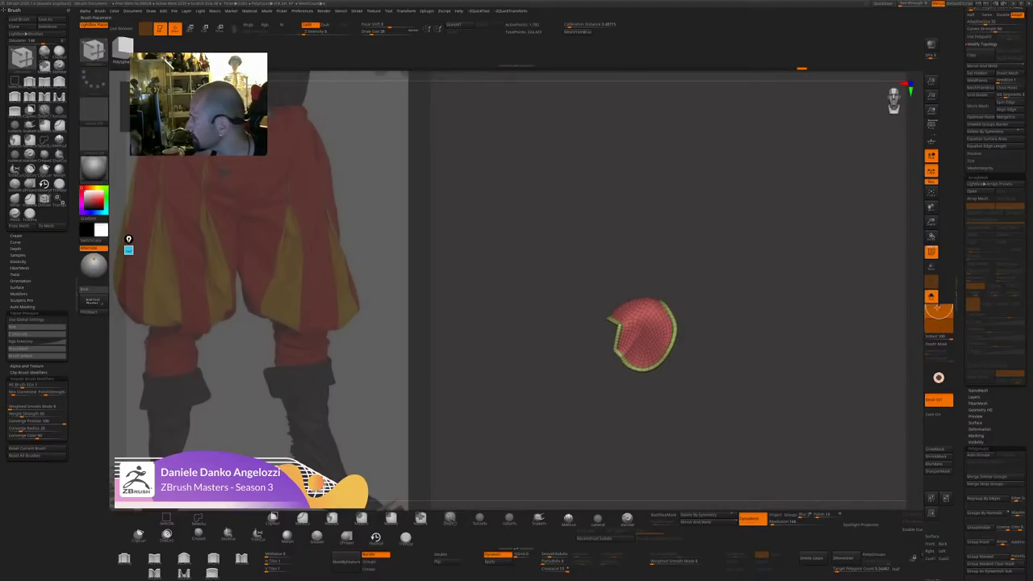
left_click(931, 296)
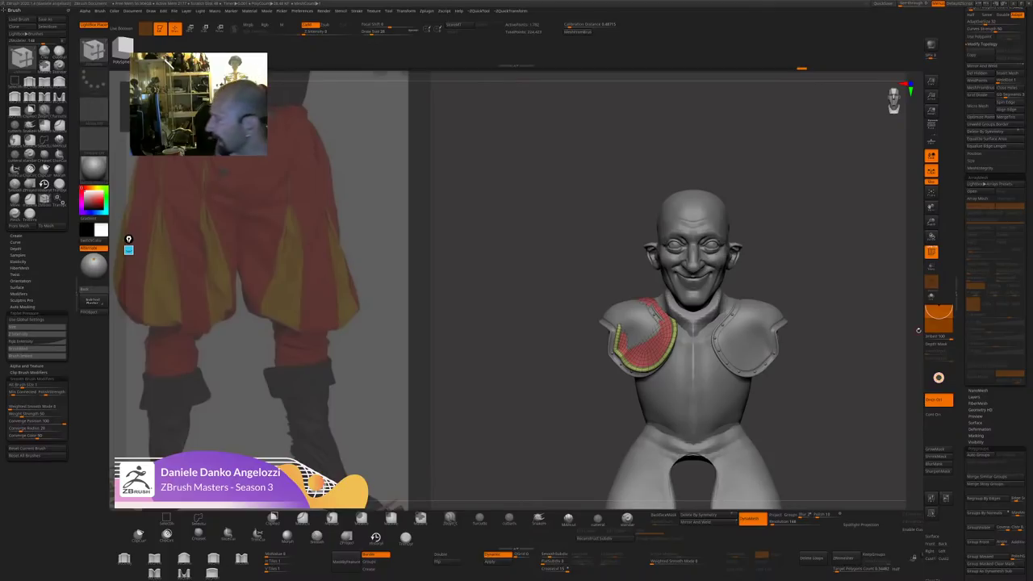
Isolate the torso armour to examine its topology, and return to the full figure without polyframes.
left_click(713, 393, "alt")
left_click(932, 296)
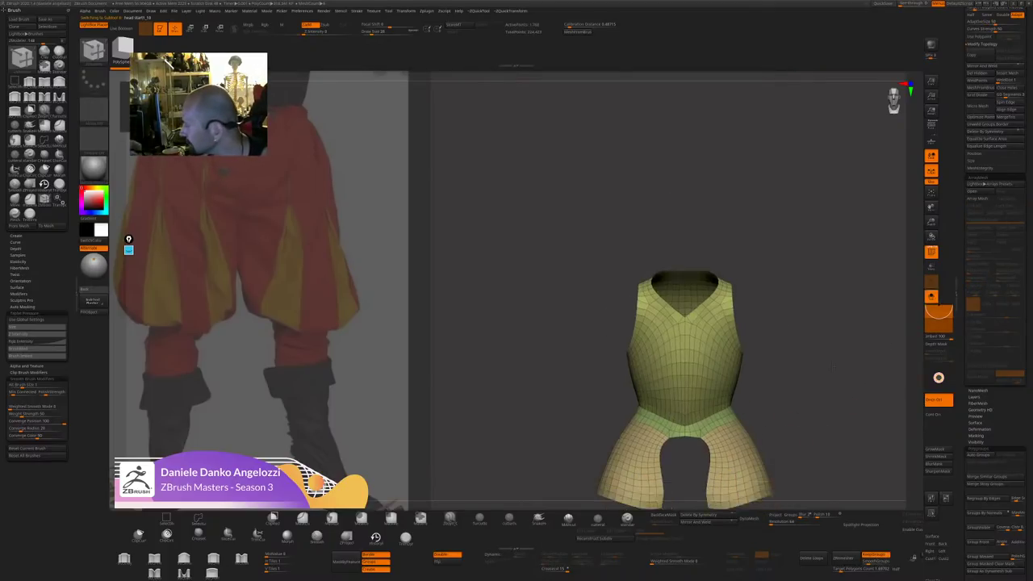
left_click_drag(754, 341, 629, 286)
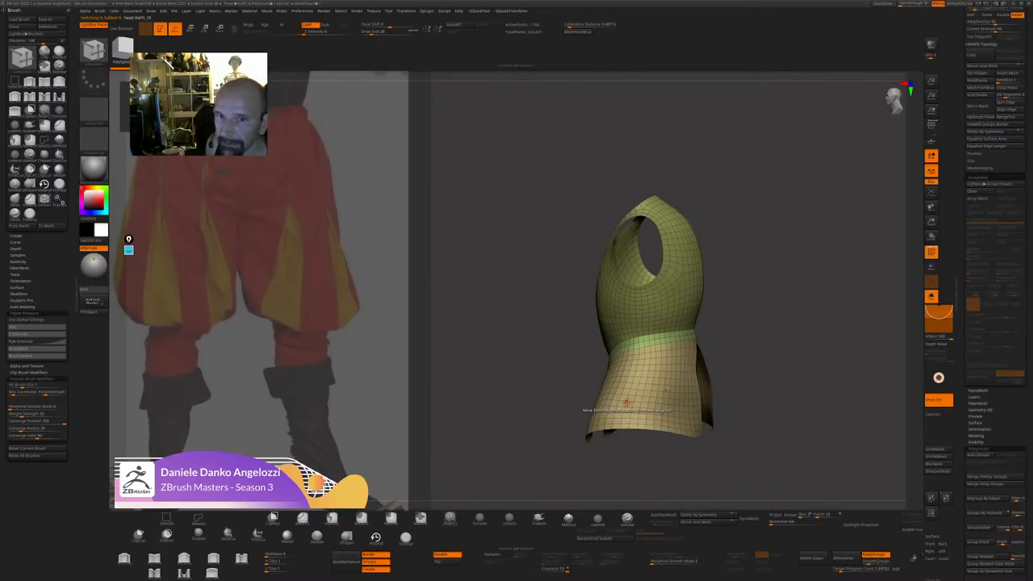
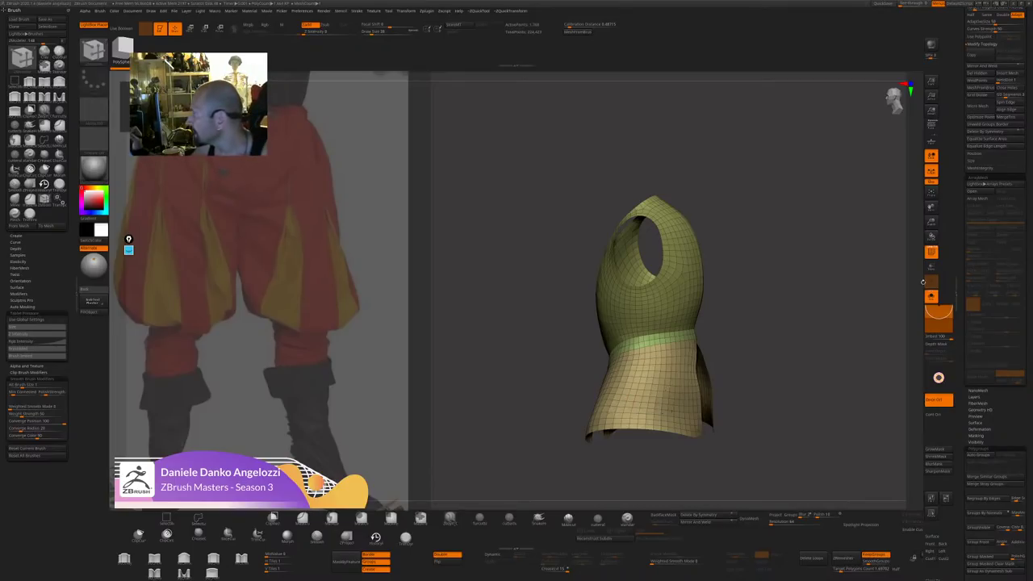
left_click(931, 296)
left_click_drag(880, 332, 896, 347)
left_click(932, 252)
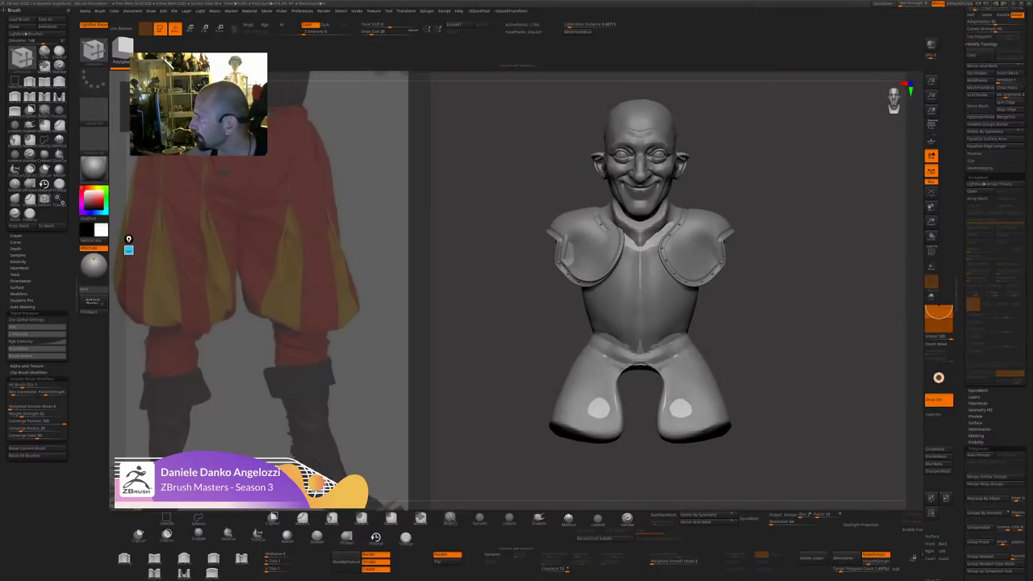
Isolate the finished pair of riveted shoulder plates and examine them from several angles.
left_click(704, 246, "alt")
left_click_drag(805, 251, 828, 275, "alt")
left_click_drag(757, 254, 736, 263, "shift")
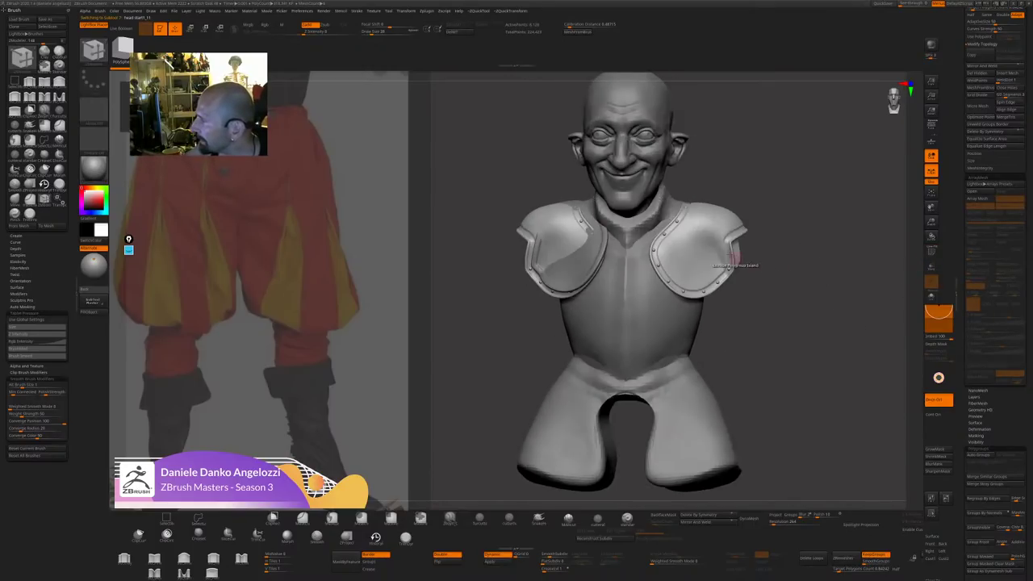
left_click(931, 296)
left_click_drag(885, 339, 805, 412)
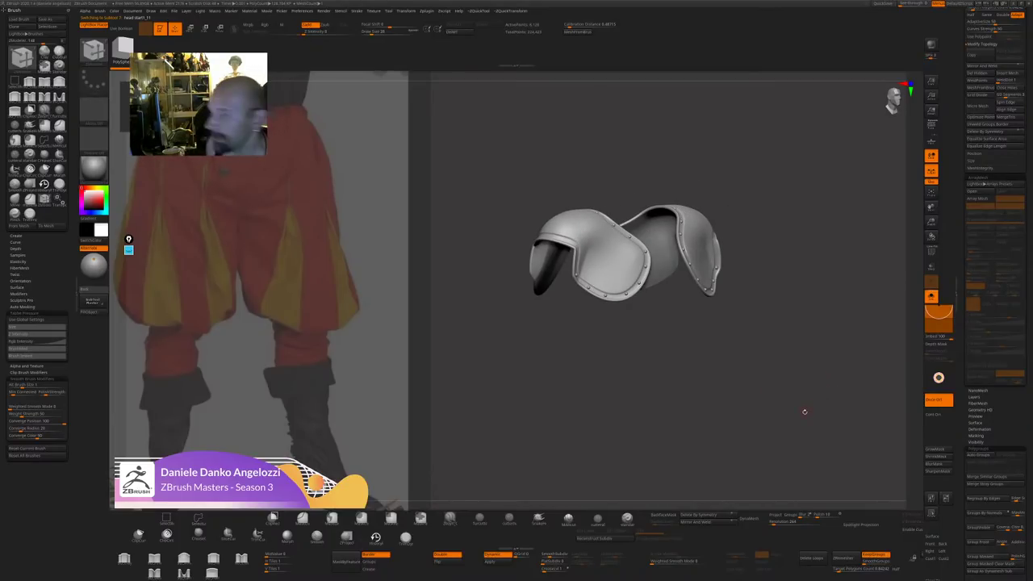
left_click_drag(805, 411, 695, 447)
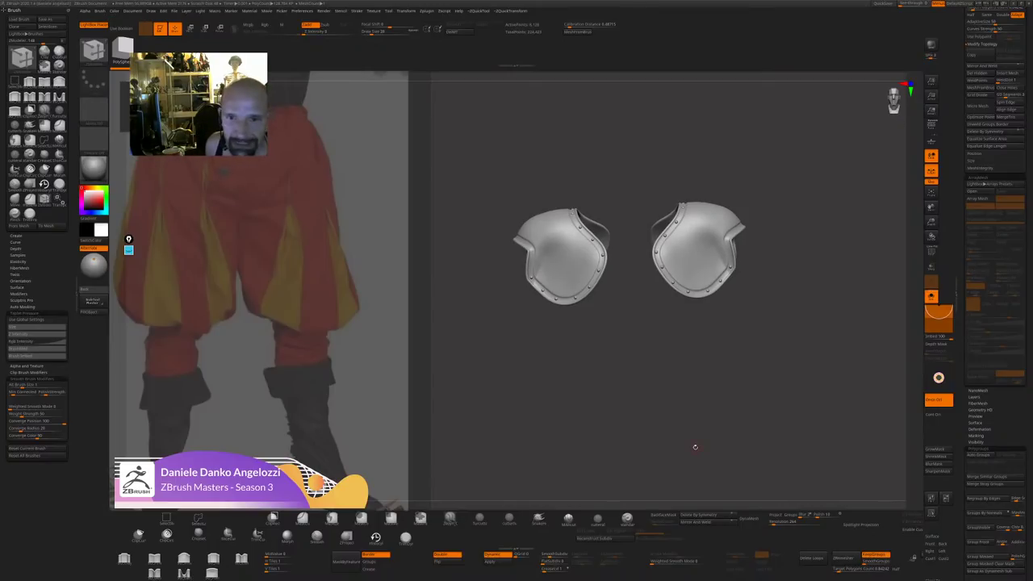
Load the ZTool file of the jousting chameleon scene and look over the scene and its branches.
left_click_drag(961, 177, 945, 441)
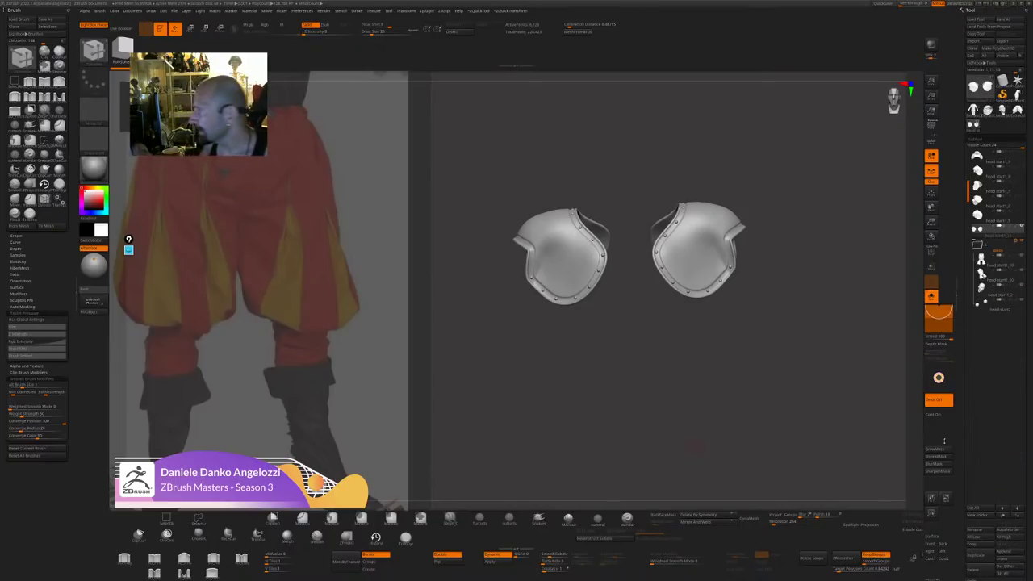
left_click(977, 19)
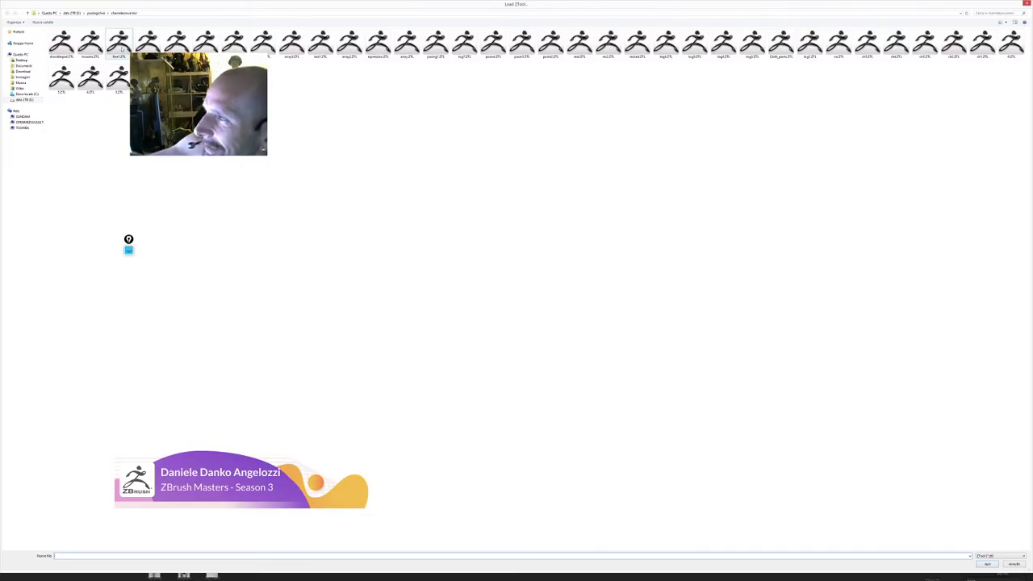
double_click(119, 44)
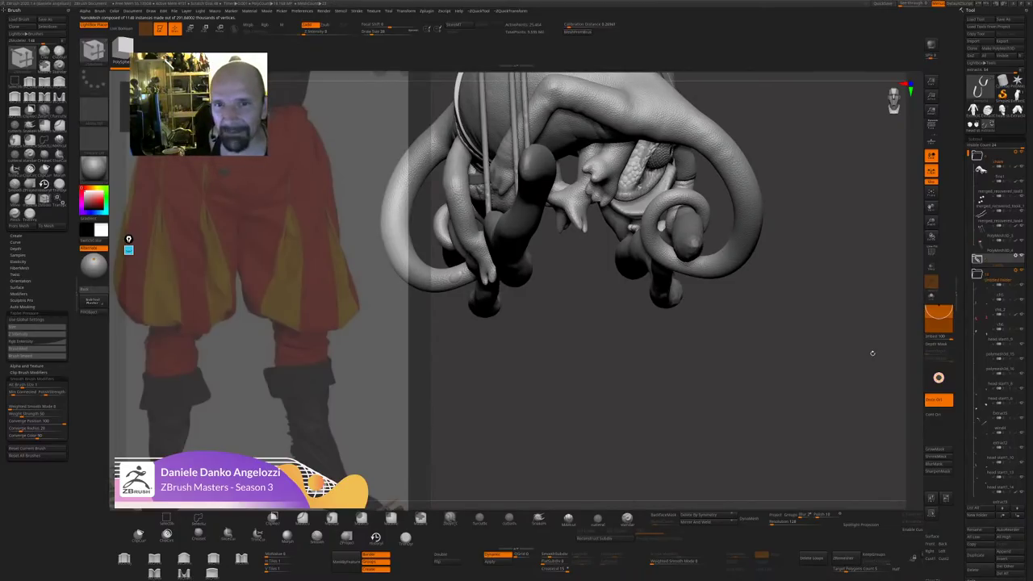
left_click_drag(873, 354, 718, 381)
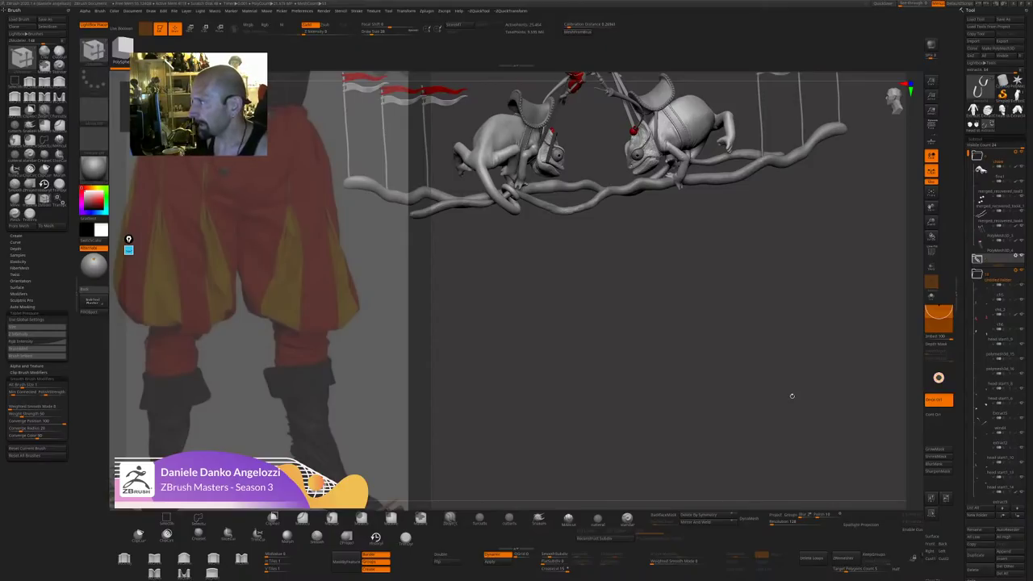
left_click_drag(660, 344, 687, 424)
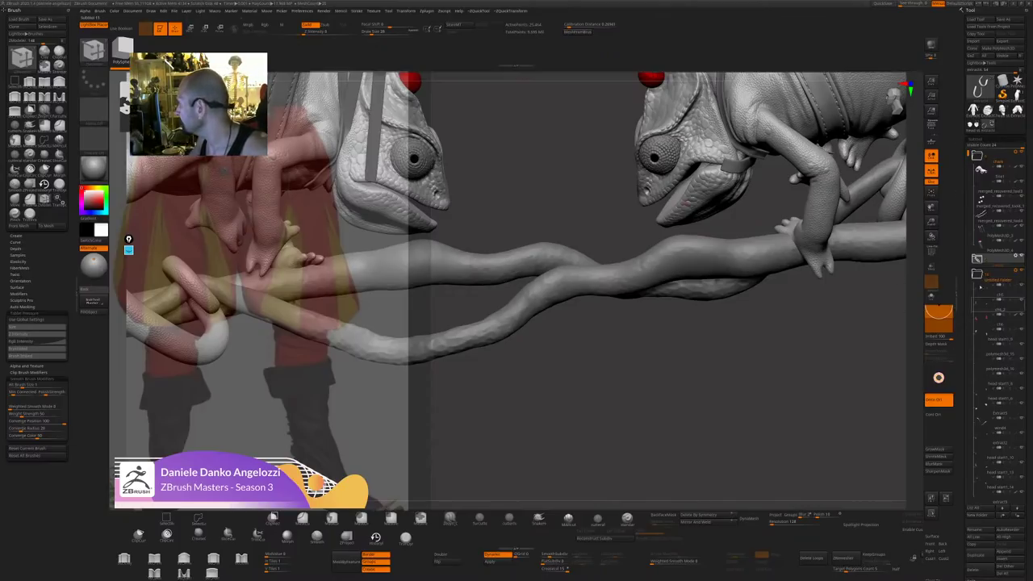
Select the chameleon's body subtool and clone it as a separate tool.
left_click(935, 300)
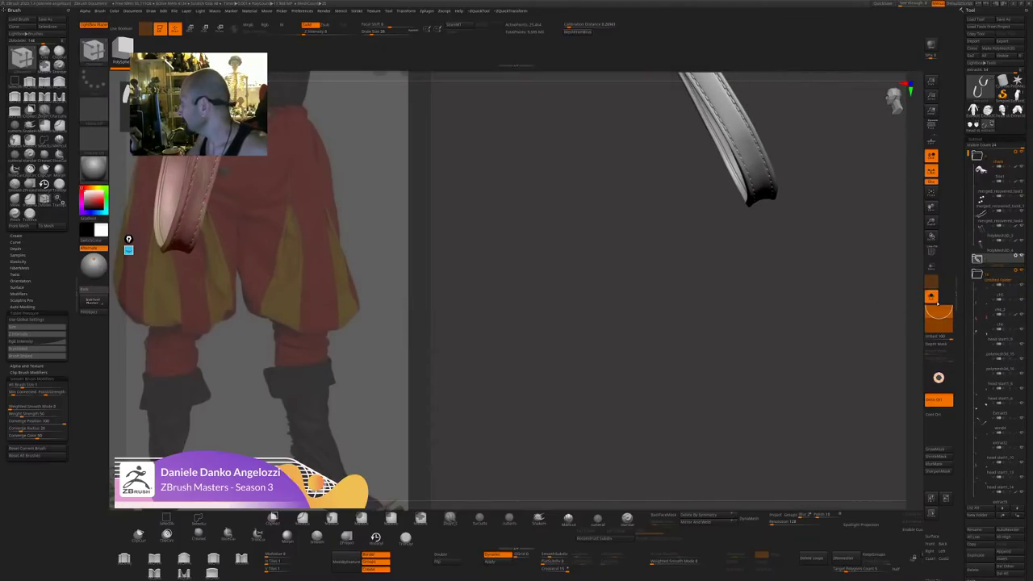
left_click(931, 296)
left_click(768, 230, "alt")
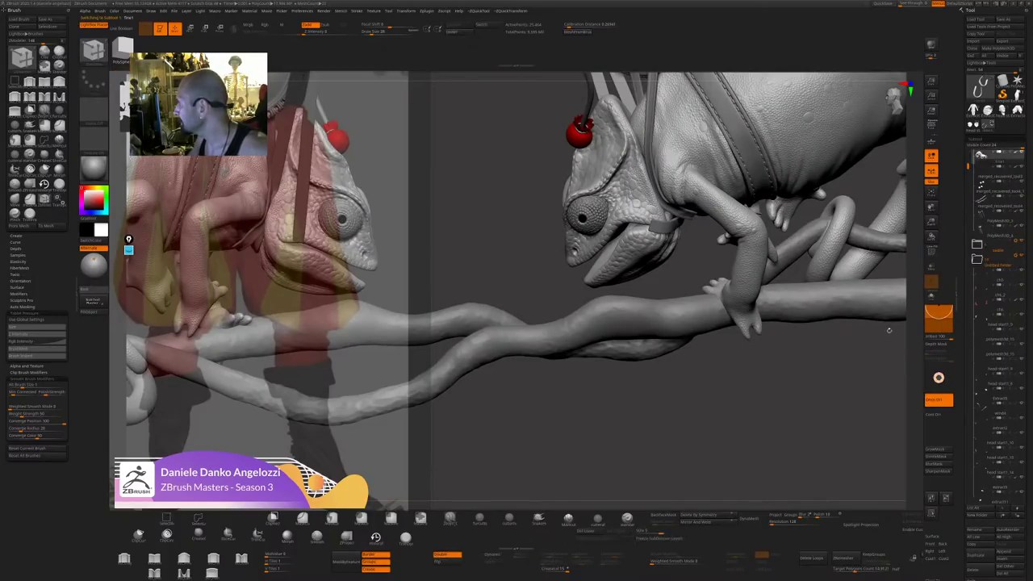
left_click(977, 50)
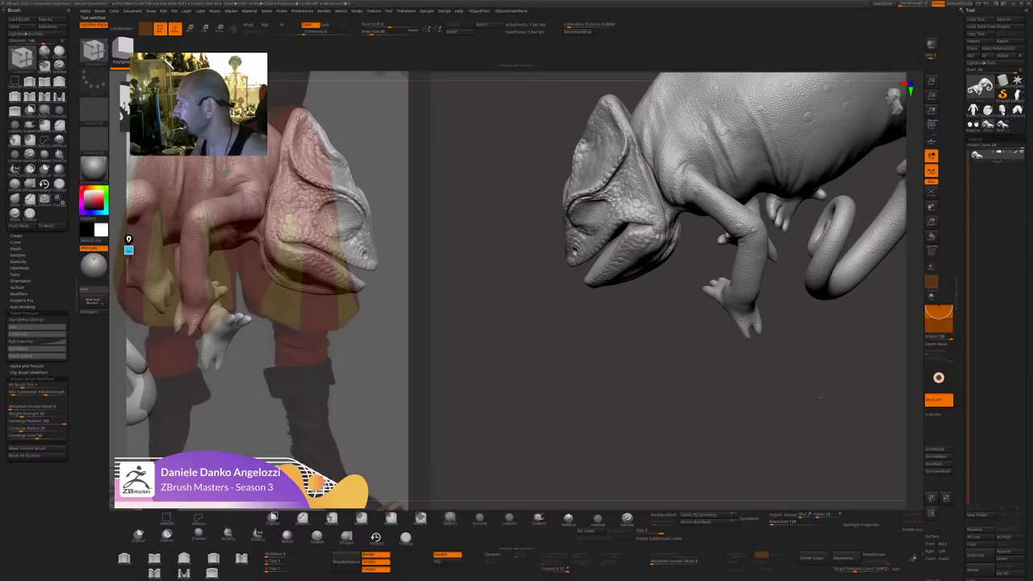
Switch off the top layer of the cloned chameleon so its body returns to the neutral pose.
left_click_drag(820, 398, 724, 423, "alt")
left_click_drag(978, 295, 979, 193)
left_click(979, 267)
left_click_drag(865, 324, 801, 411)
left_click_drag(678, 443, 732, 450)
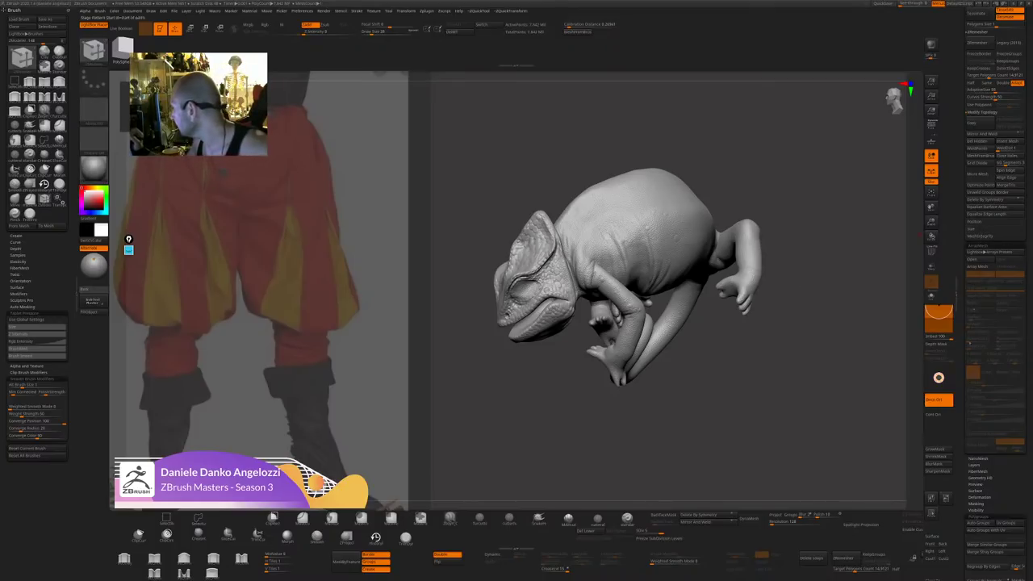
scroll(981, 237, "down", 8)
left_click(975, 161)
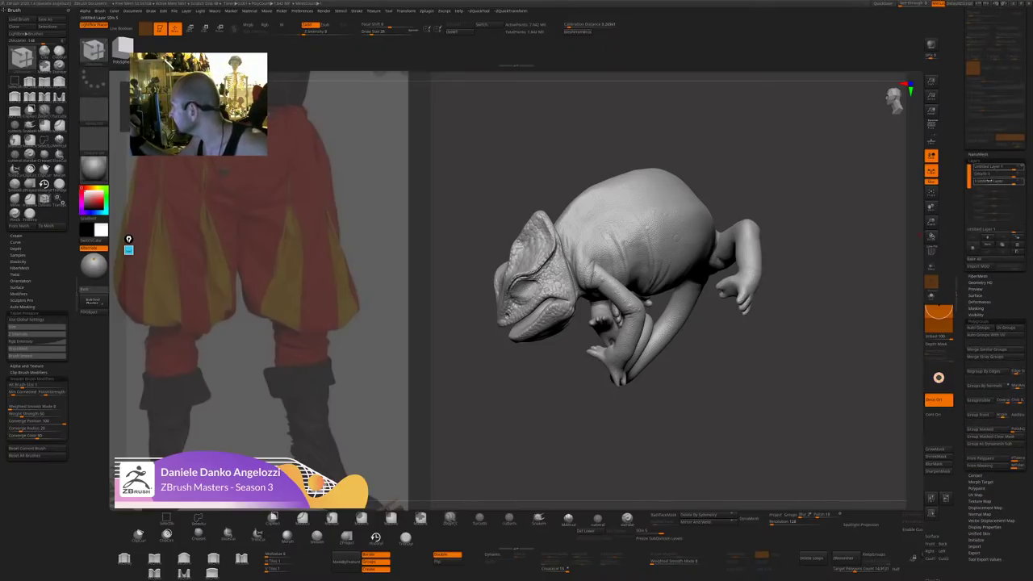
left_click(1020, 167)
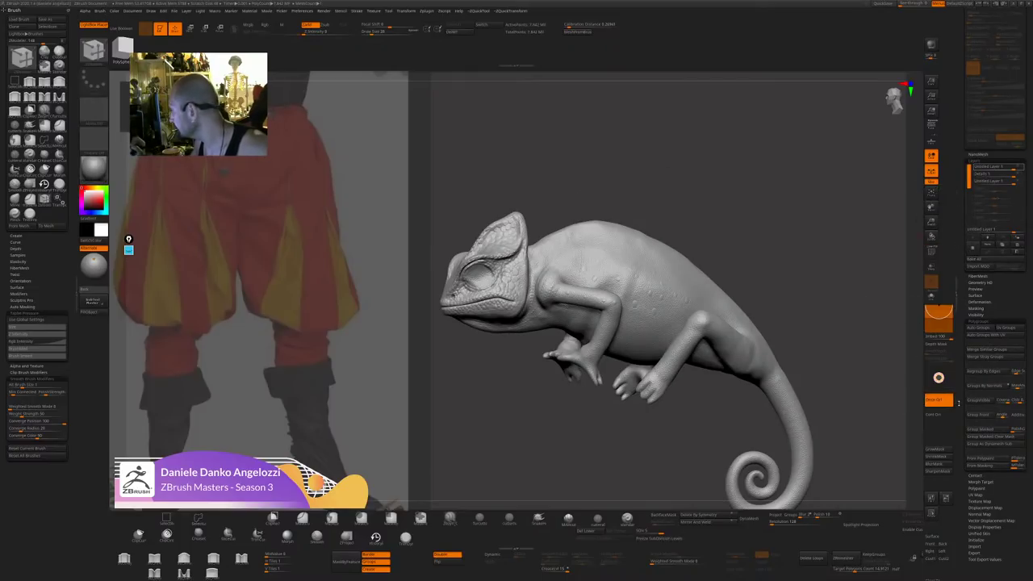
Turn off the displacement map display on the chameleon and align its body to a side view.
scroll(995, 297, "down", 10)
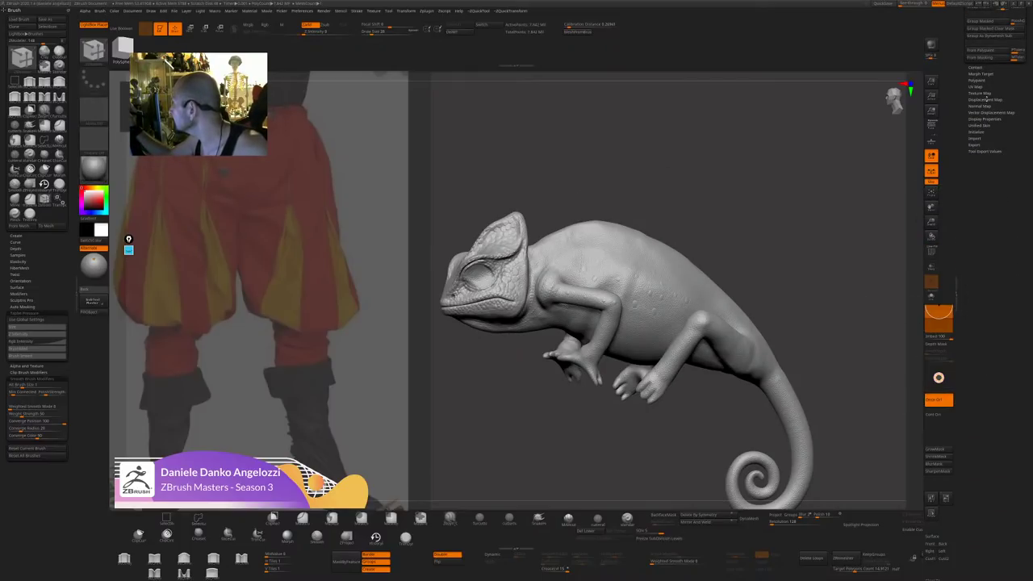
left_click(986, 99)
left_click(1004, 107)
left_click_drag(821, 247, 805, 280, "shift")
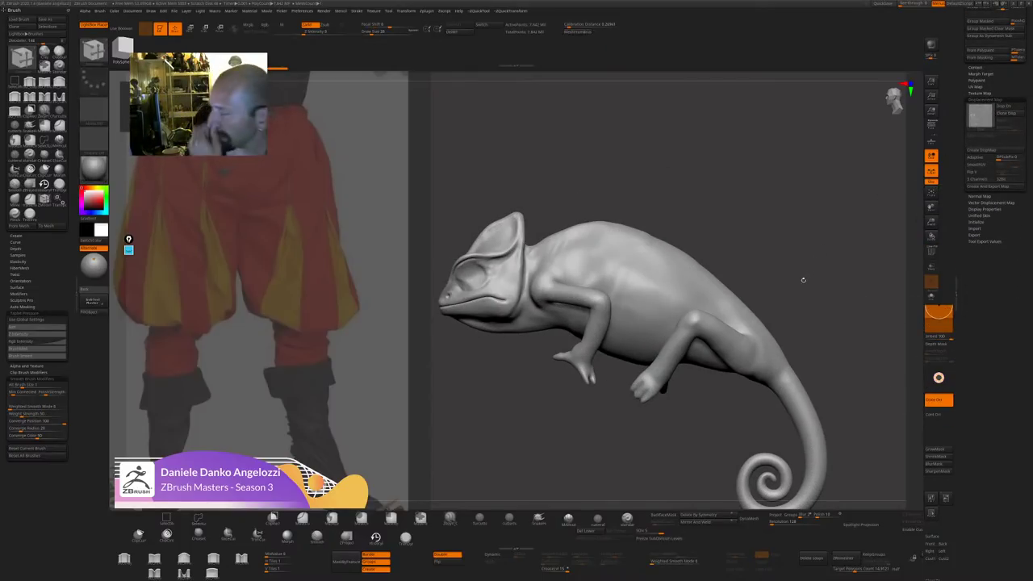
Import the PSD scale alphas, up to SC10.psd, from the tileable alphas folder inside the alphas folder.
left_click(94, 112)
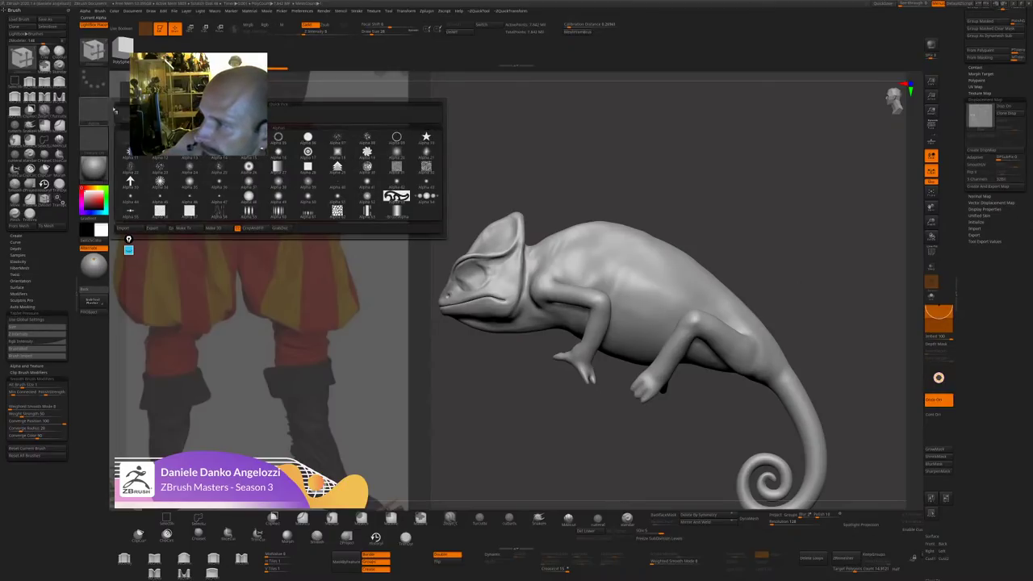
left_click(135, 229)
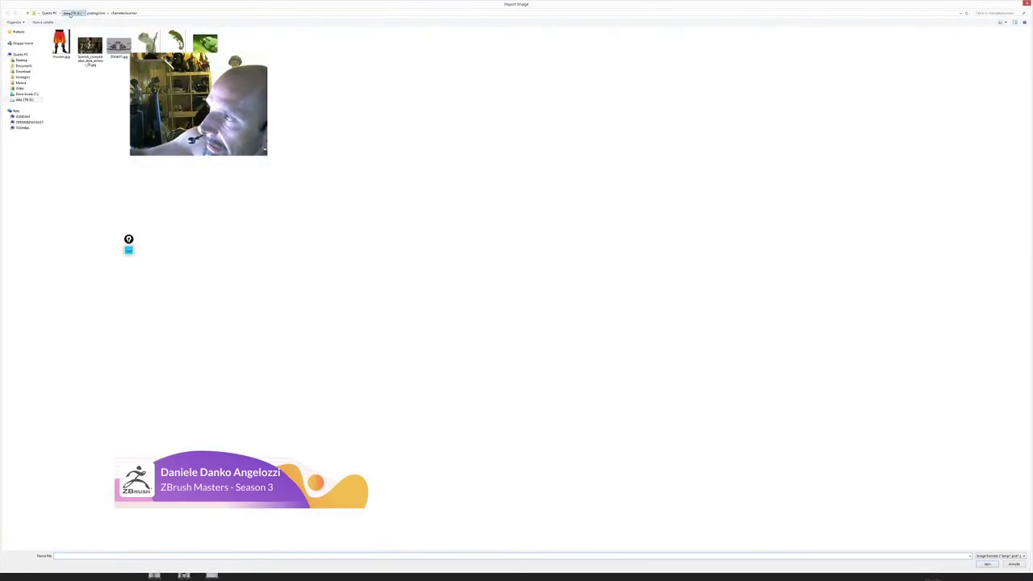
left_click(71, 13)
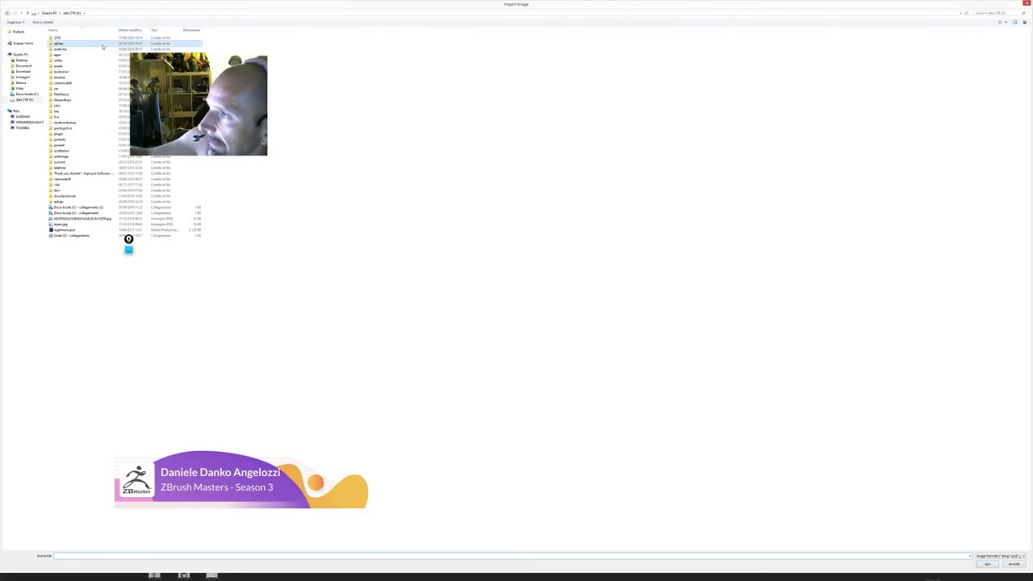
double_click(104, 43)
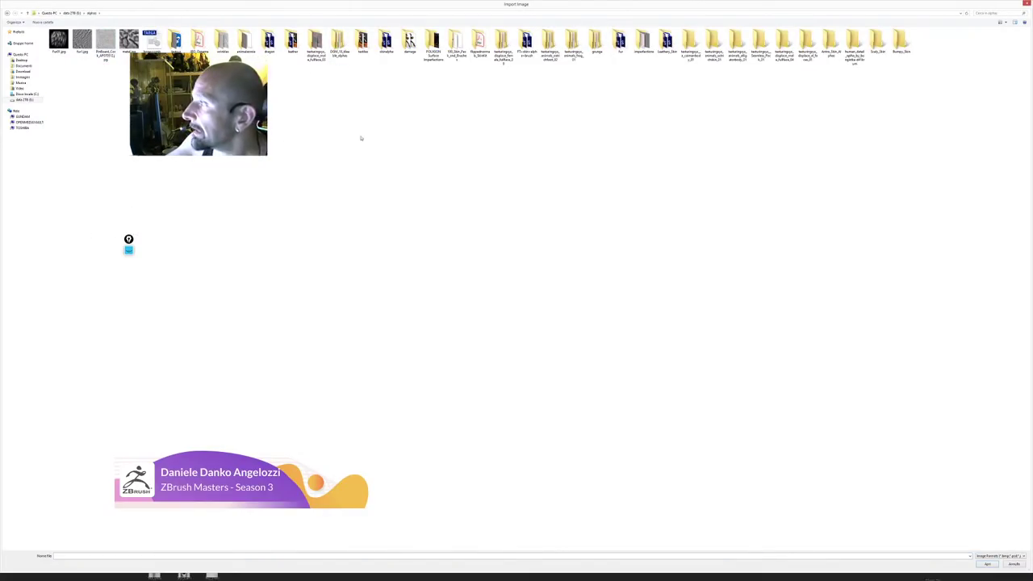
double_click(340, 44)
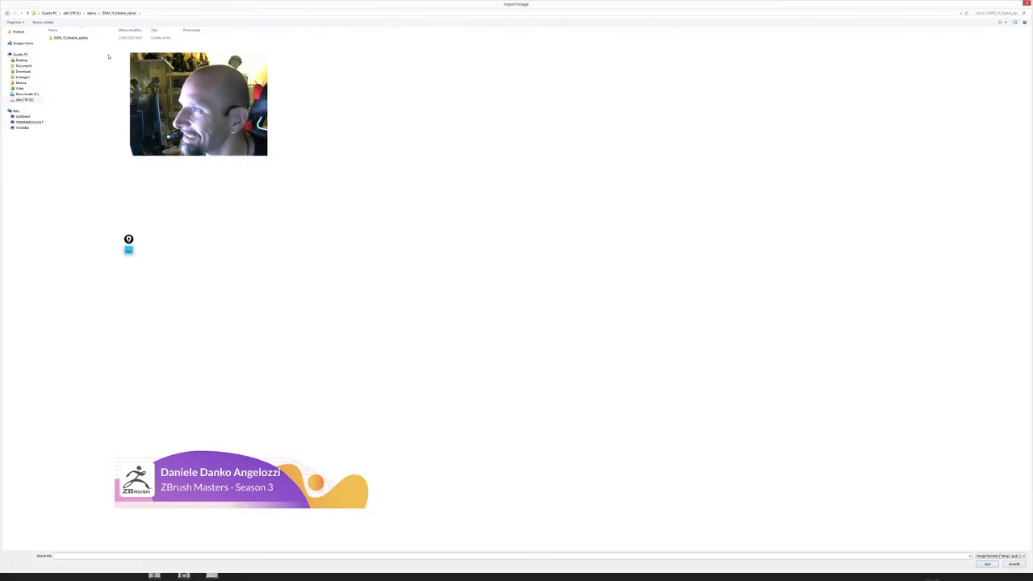
double_click(71, 38)
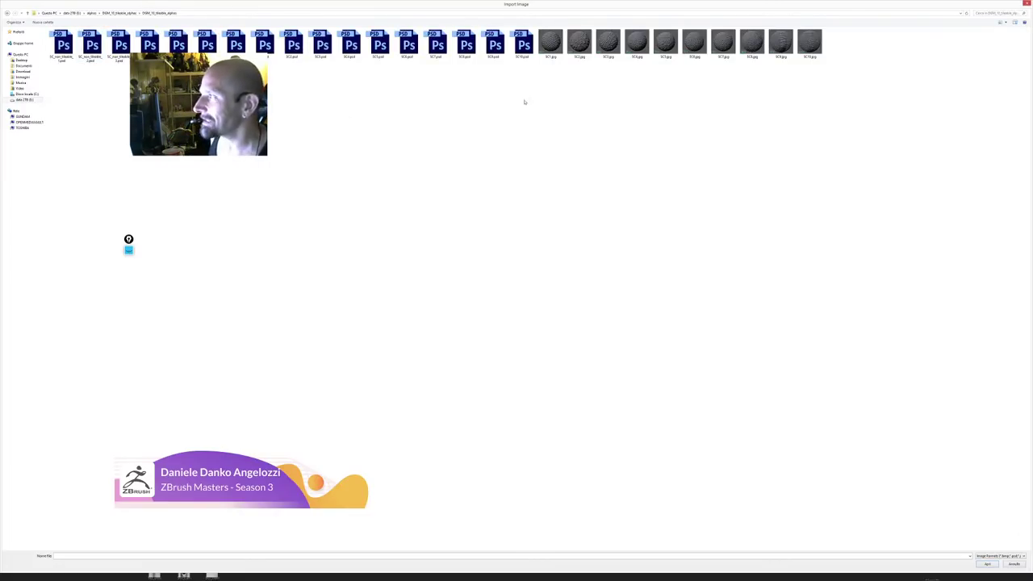
left_click(523, 45)
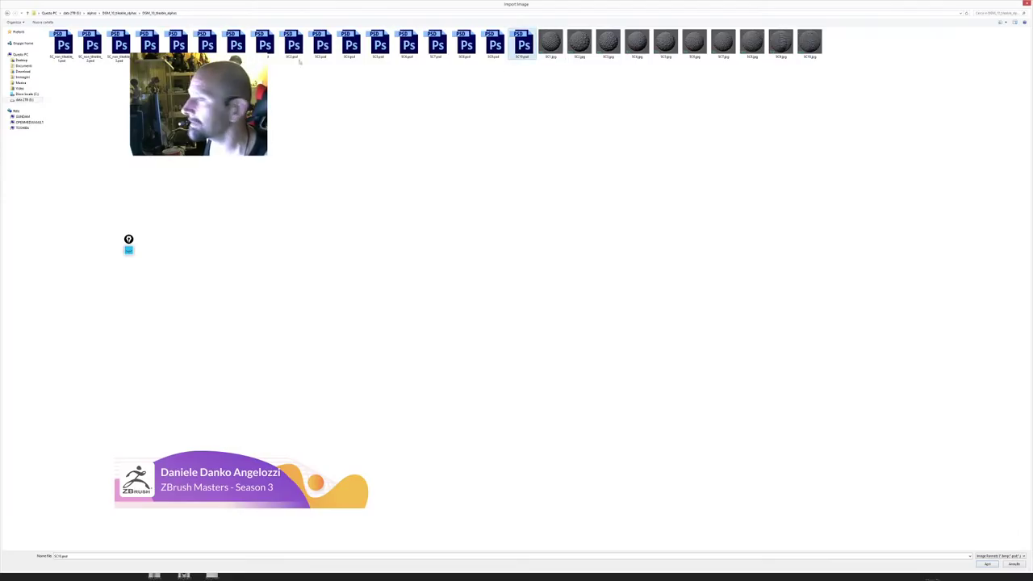
left_click(67, 42, "shift")
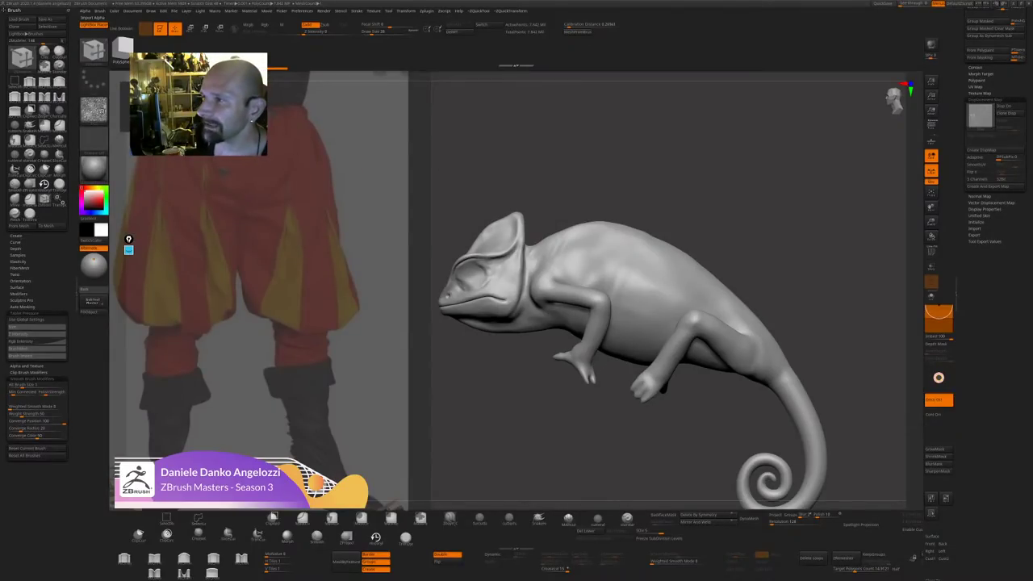
Set up the Standard brush with a DragRect stroke and one of the imported scale alphas.
left_click(100, 112)
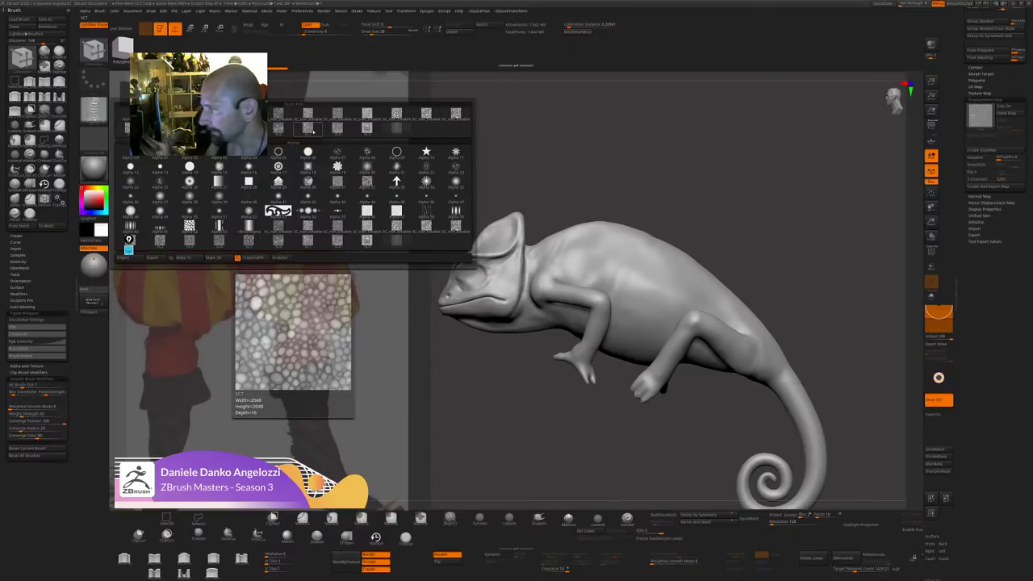
left_click(128, 240)
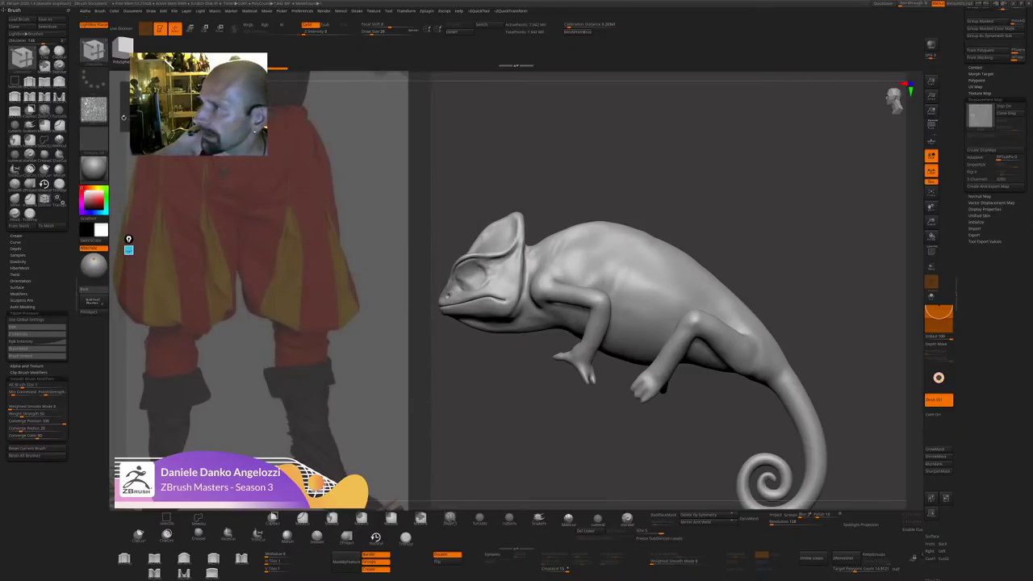
key("b")
key("s")
key("t")
left_click(94, 112)
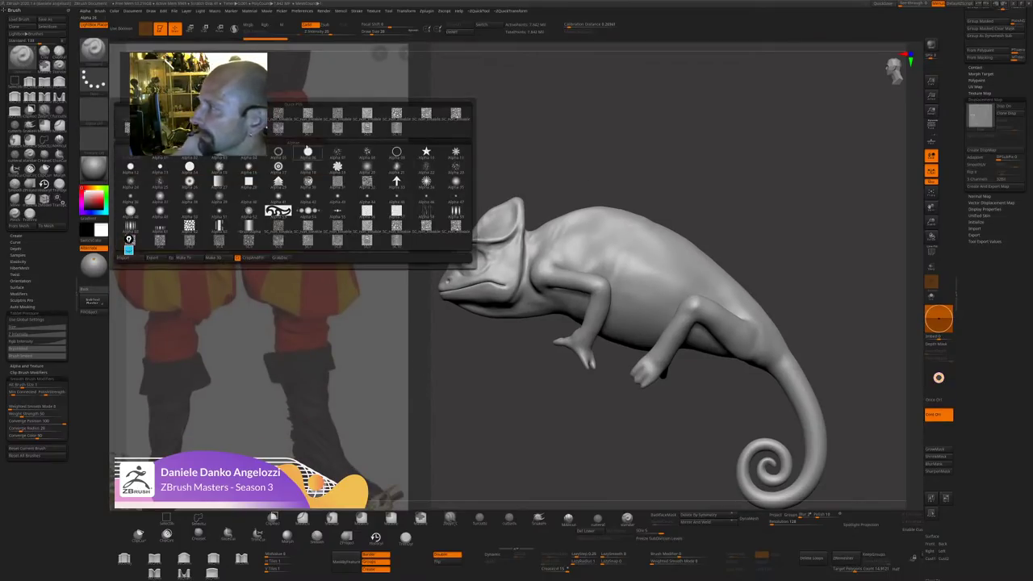
left_click(128, 240)
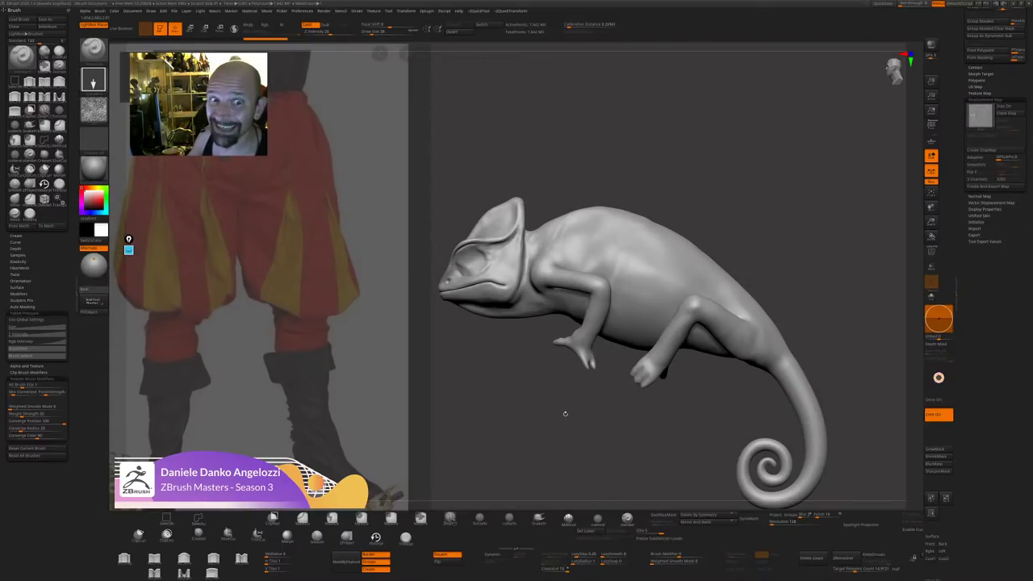
Add a sculpting layer, stamp the scale alpha at a larger brush size onto the chameleon's flank, and inspect the scales.
mouse_move(566, 414)
left_mouse_down("alt")
mouse_move(572, 450)
mouse_move(539, 464)
left_mouse_up("alt")
key("s")
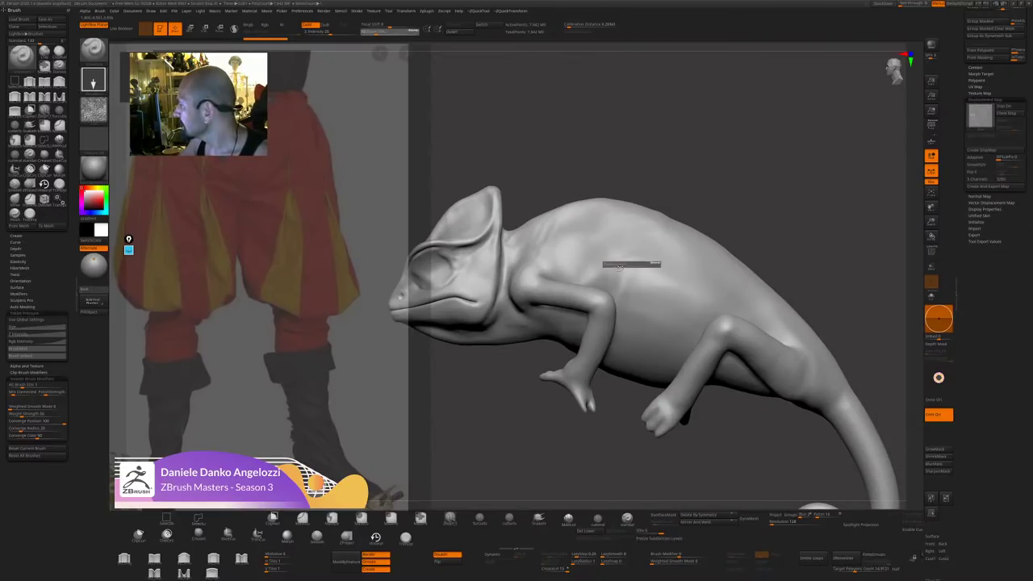
left_click_drag(962, 161, 961, 535)
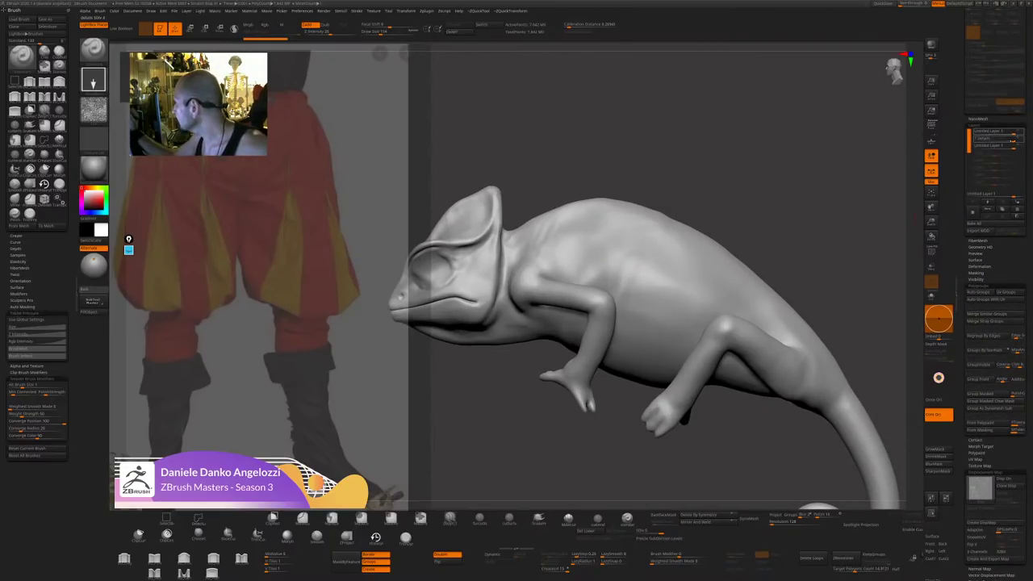
left_click(973, 213)
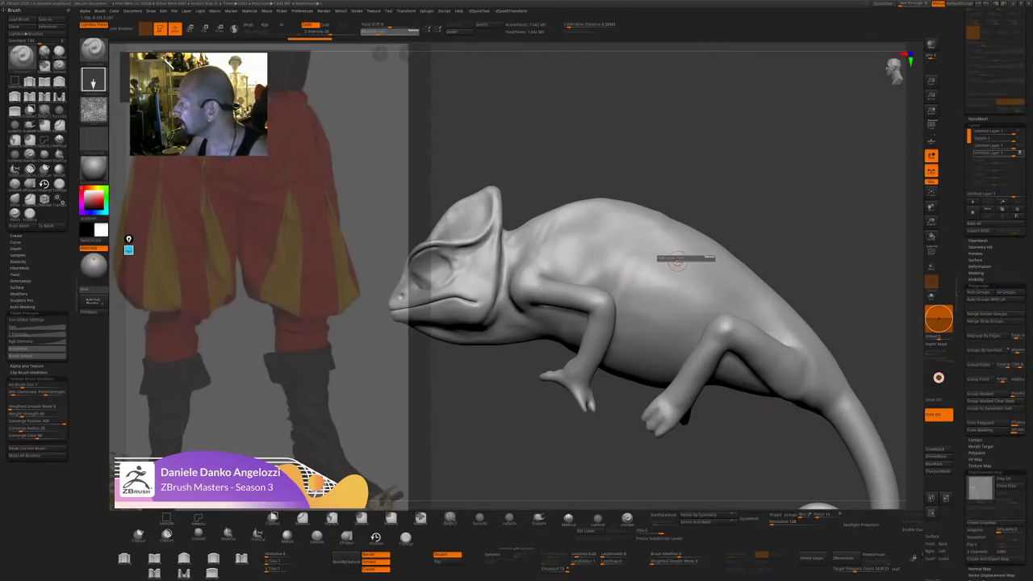
mouse_move(637, 256)
left_mouse_down()
mouse_move(663, 277)
mouse_move(688, 250)
mouse_move(648, 258)
left_mouse_up()
mouse_move(770, 207)
left_mouse_down()
mouse_move(789, 189)
mouse_move(779, 363)
left_mouse_up()
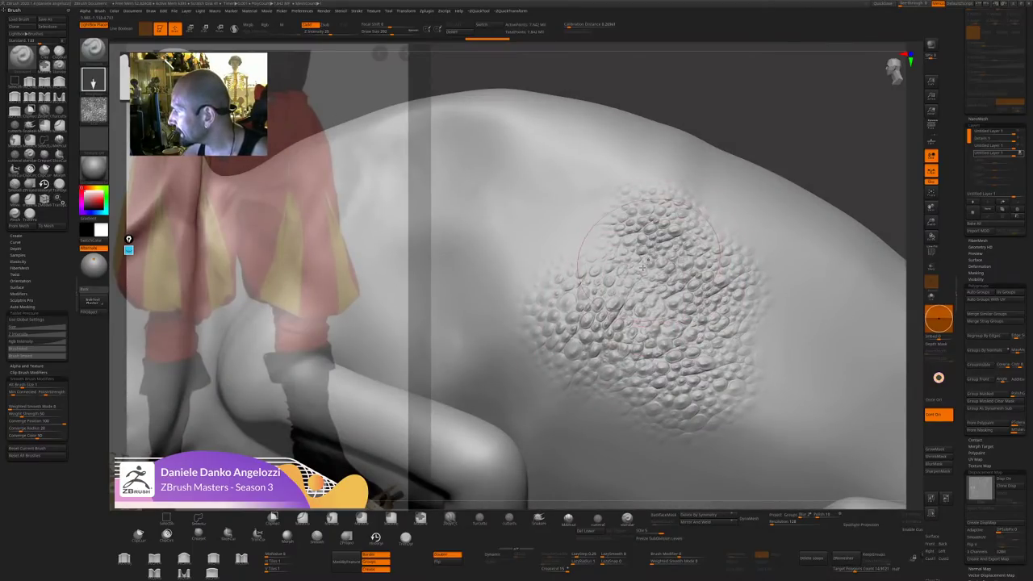
left_click_drag(755, 117, 656, 290, "alt")
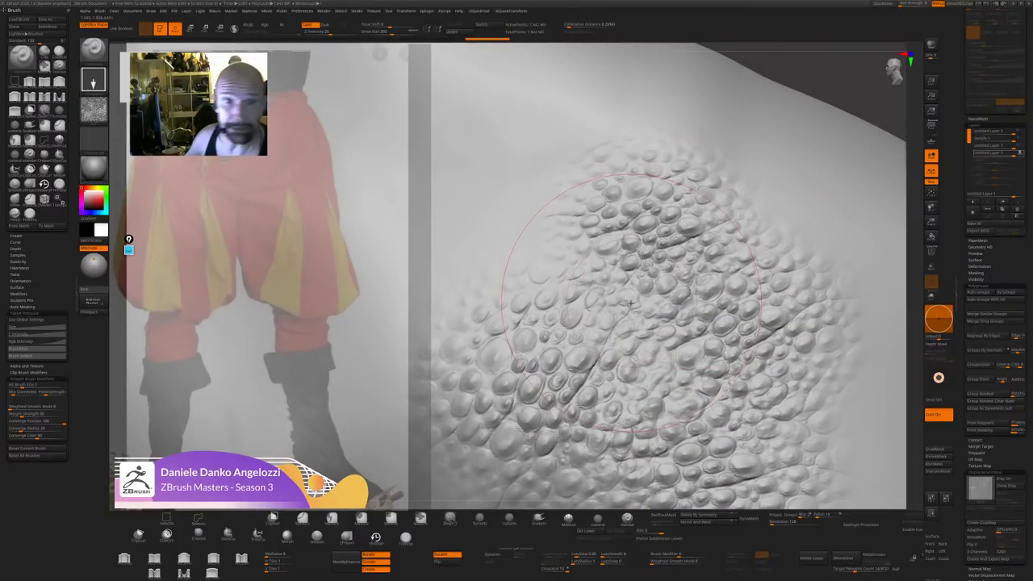
mouse_move(898, 355)
left_mouse_down("alt")
mouse_move(856, 315)
mouse_move(821, 307)
left_mouse_up("alt")
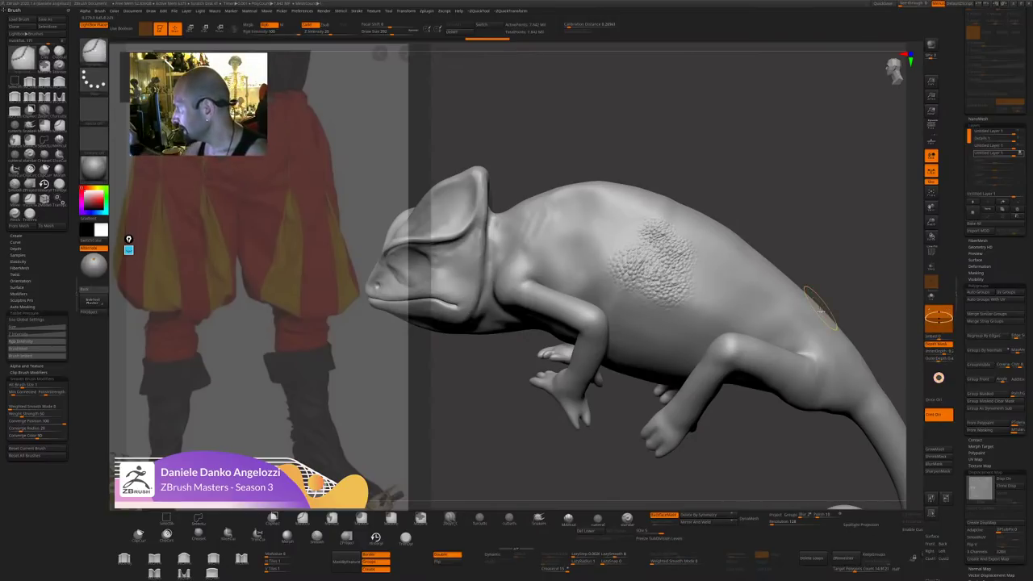
Undo the scale stamps on the flank and start a fresh layer for the chameleon's skin detail.
key("ctrl+z")
left_click_drag(821, 215, 819, 225)
key("ctrl+z")
key("ctrl+z")
key("ctrl+z")
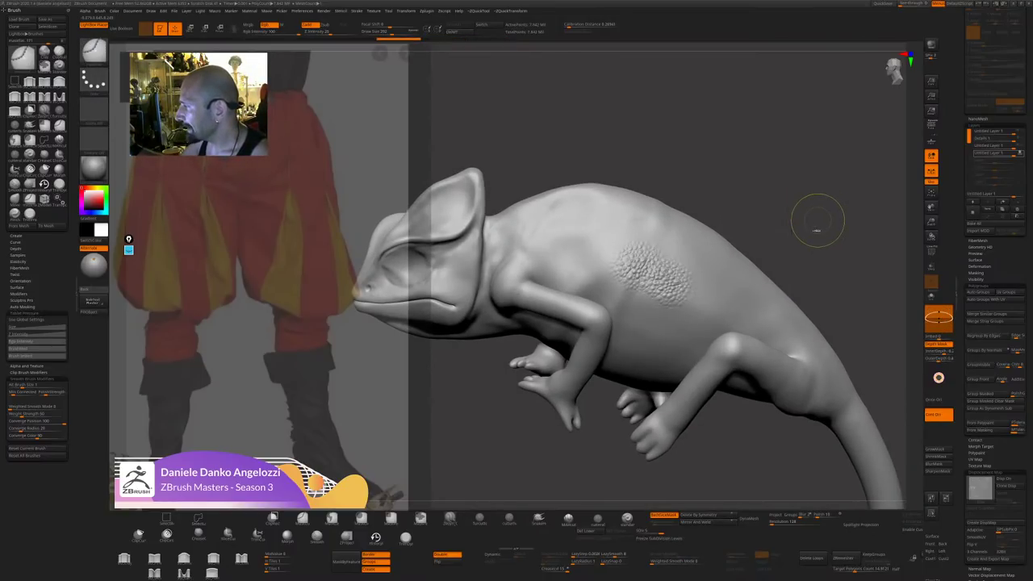
left_click_drag(815, 247, 586, 212, "shift")
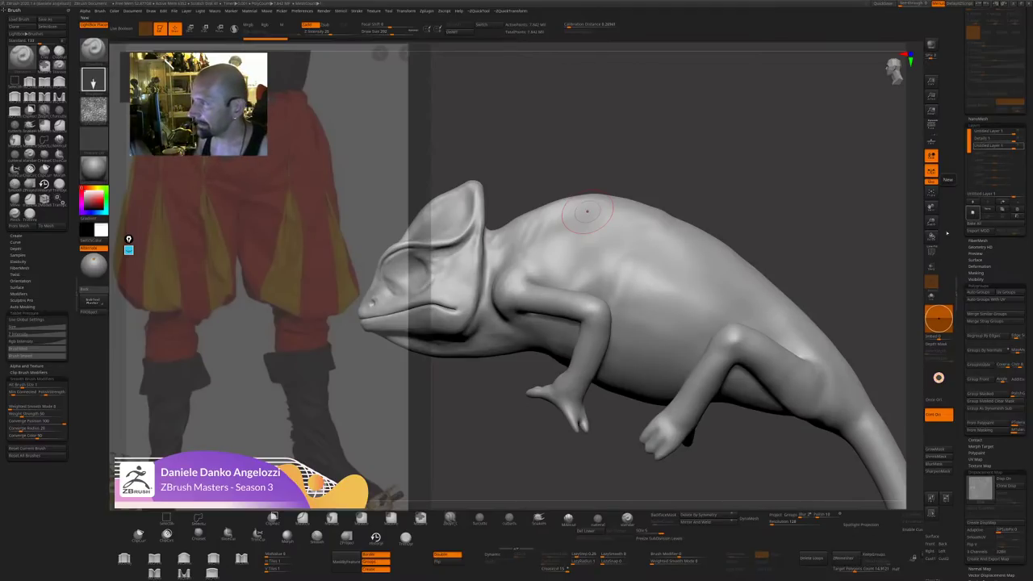
left_click(973, 212)
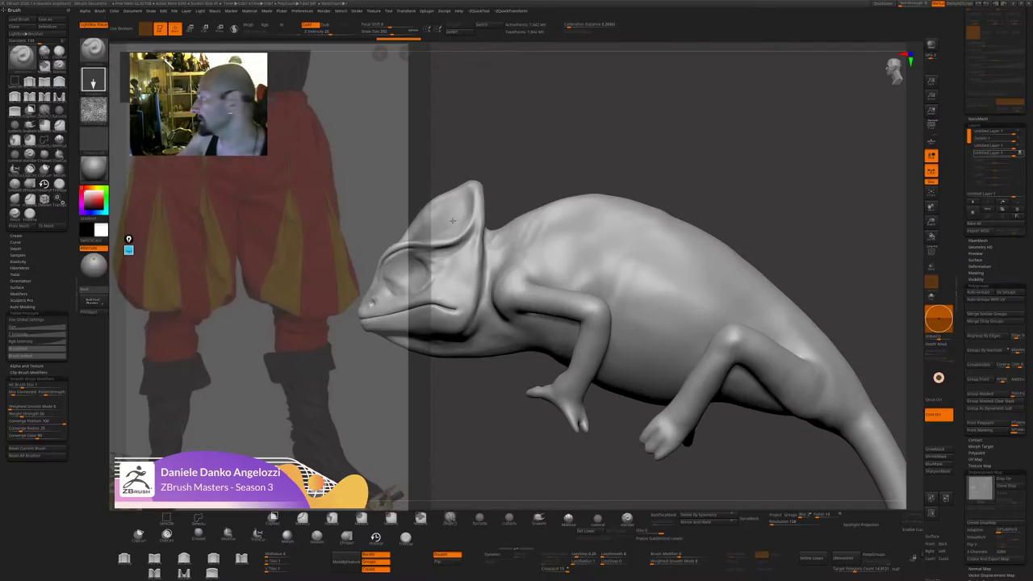
Preview surface noise across the chameleon's body, look at the noise settings without changing them, and turn the noise off.
left_click(1011, 274)
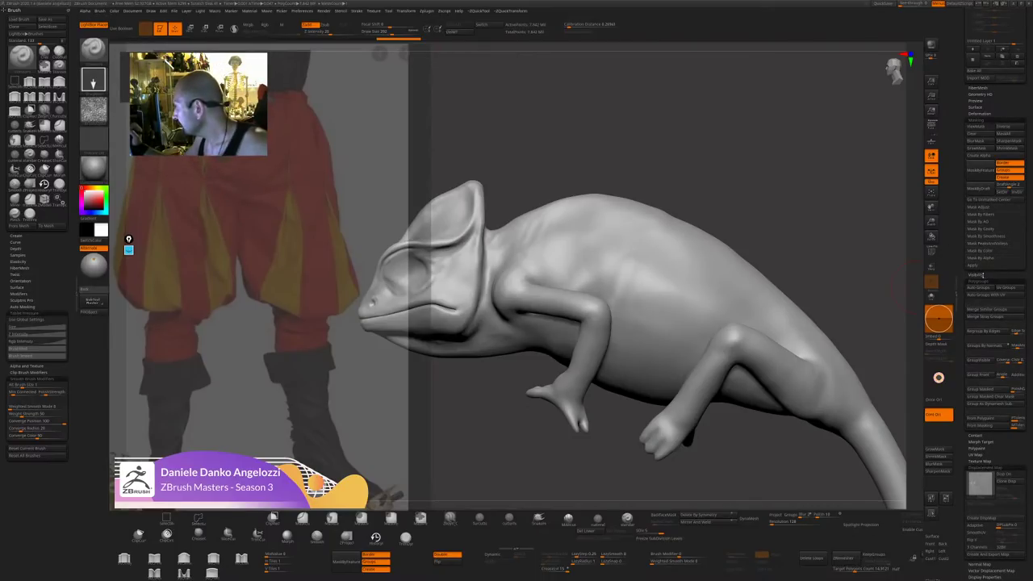
left_click_drag(989, 111, 989, 153)
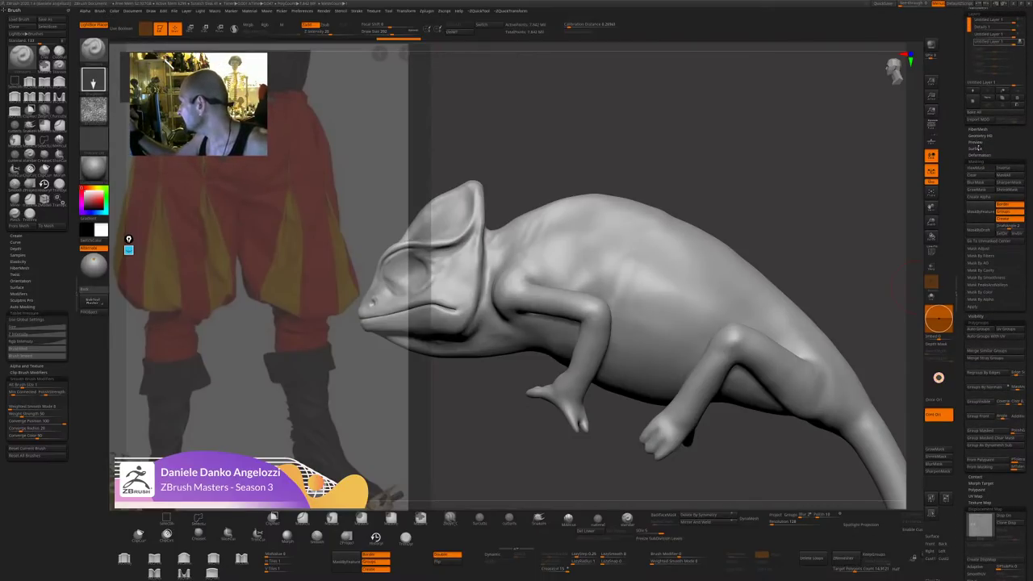
left_click(978, 147)
left_click(972, 154)
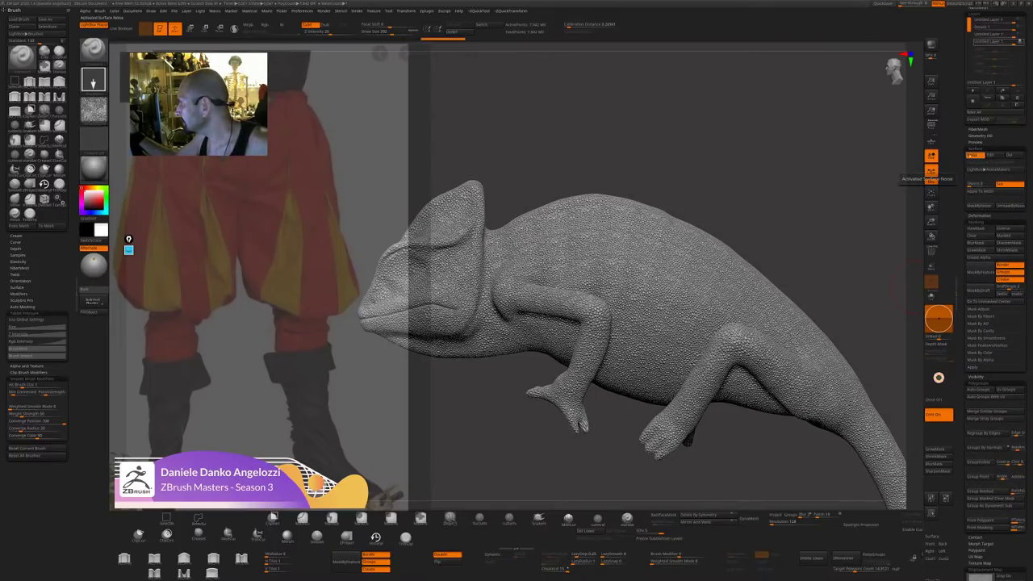
left_click(991, 154)
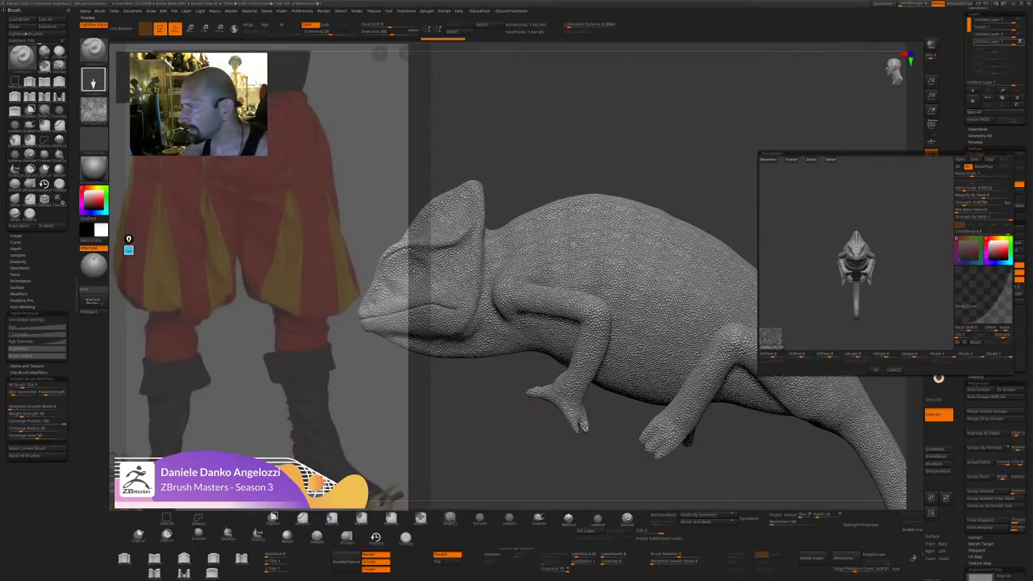
left_click(893, 370)
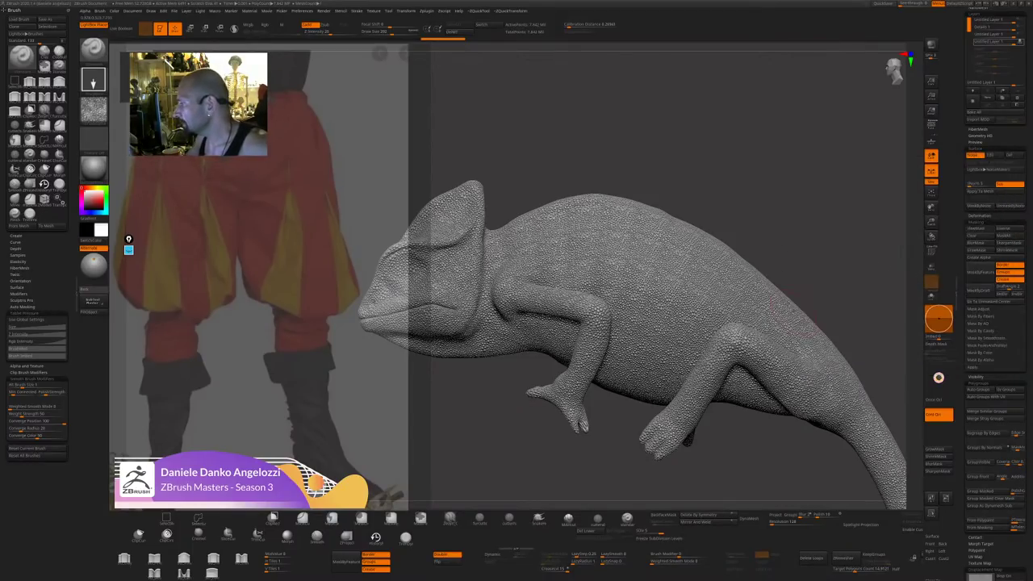
left_click_drag(846, 291, 849, 261)
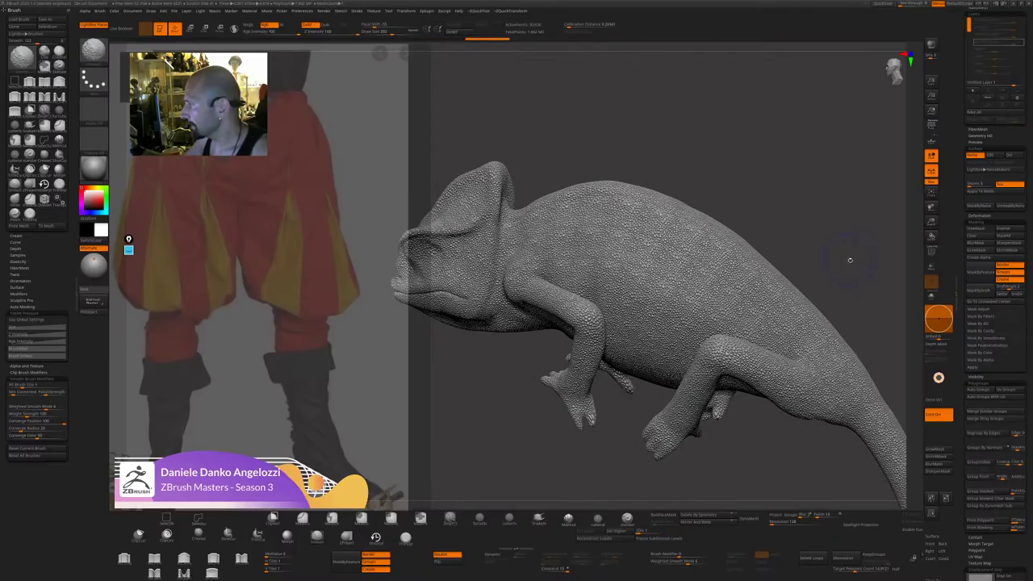
left_click(973, 155)
Show the chameleon's polyframes and examine the mesh topology from the side with the whole body visible.
left_click_drag(859, 279, 859, 241, "alt")
left_click(932, 252)
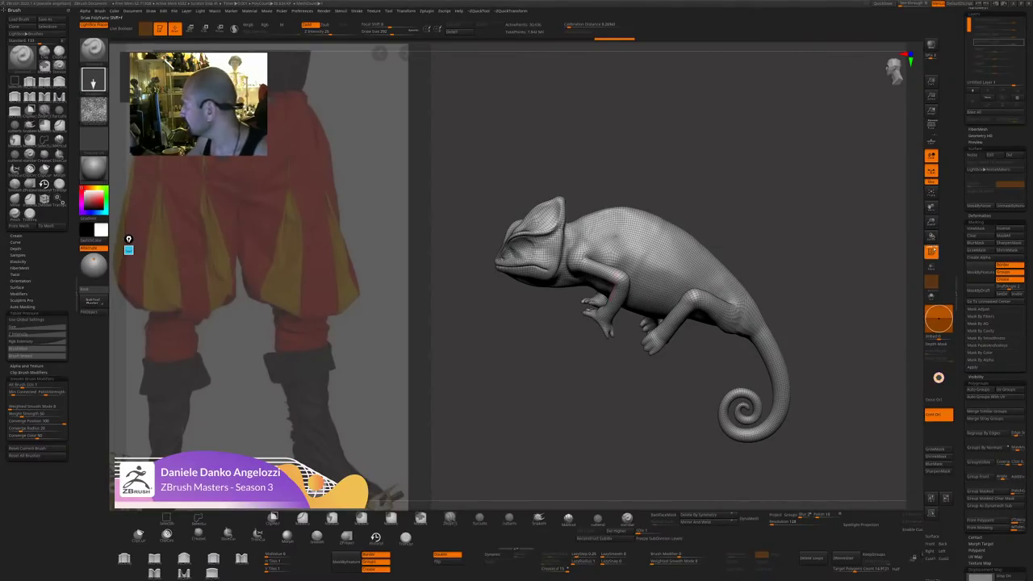
mouse_move(856, 293)
left_mouse_down()
mouse_move(888, 294)
mouse_move(832, 293)
left_mouse_up()
key("2")
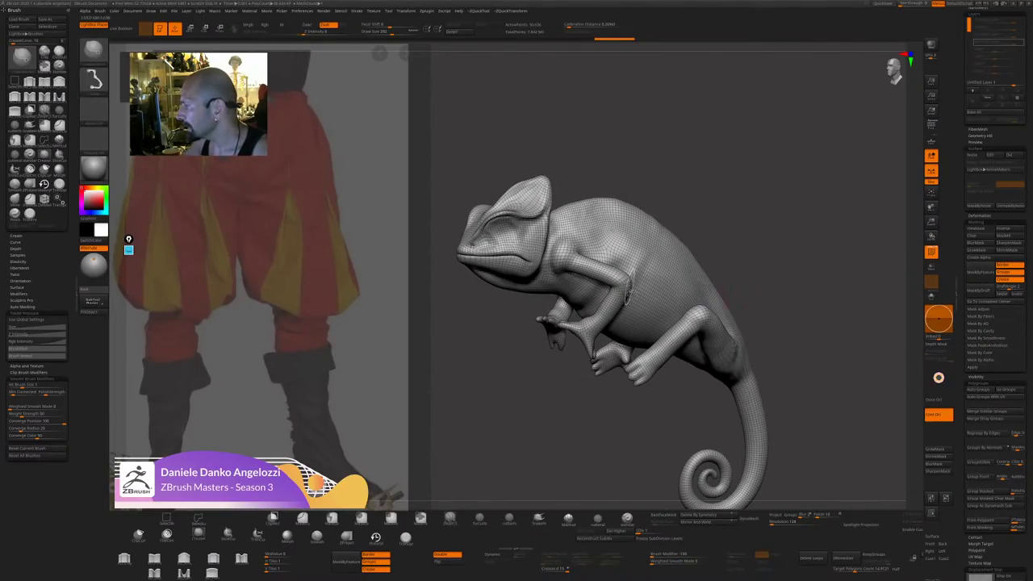
left_click(629, 286, "ctrl+shift")
left_click(830, 262, "ctrl+shift")
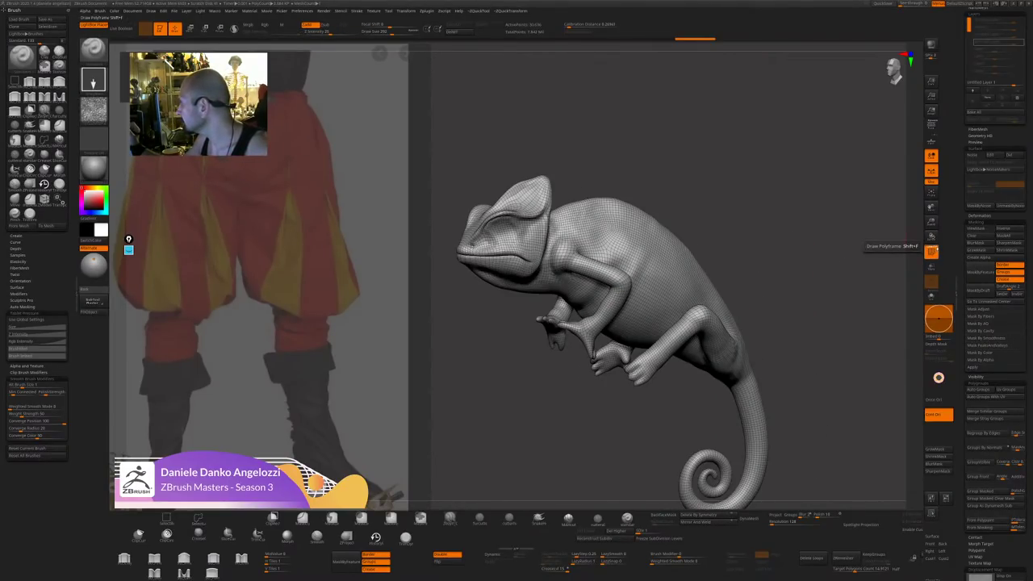
Turn off the chameleon's texture map and display its coloured polygroups, viewing the body, head and limb groups from the side.
left_click(932, 252)
scroll(995, 307, "down", 10)
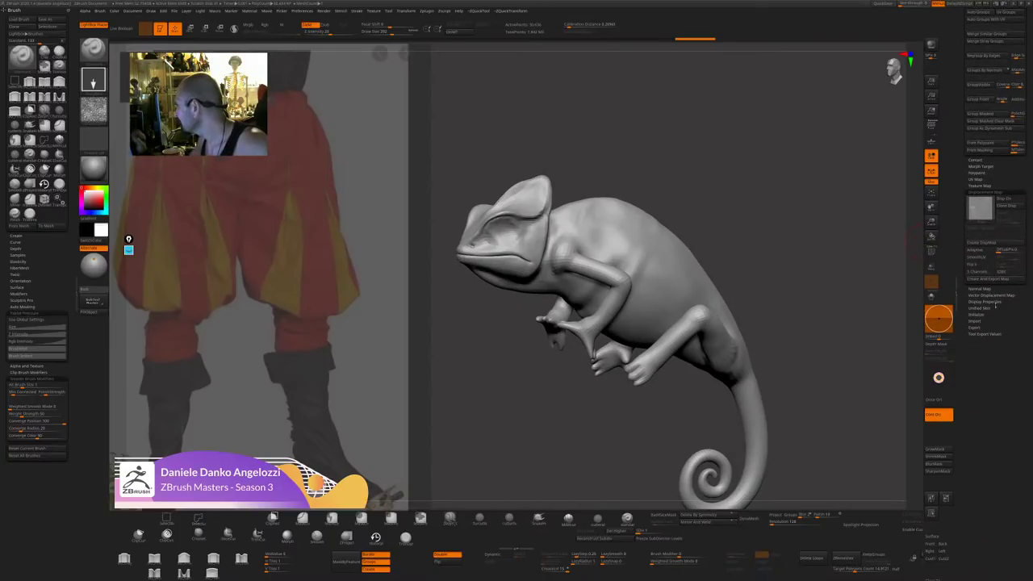
left_click(980, 186)
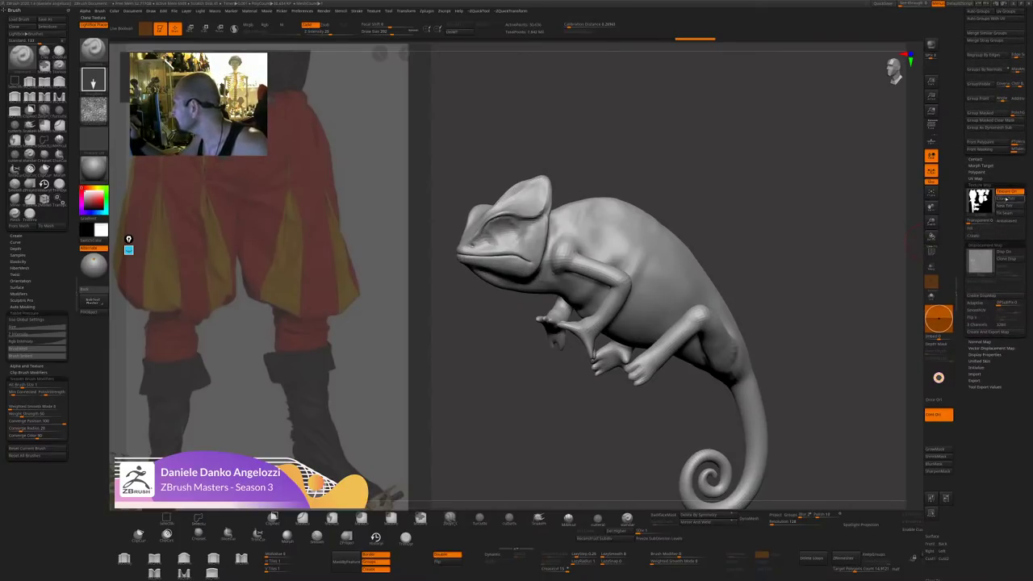
left_click(931, 252)
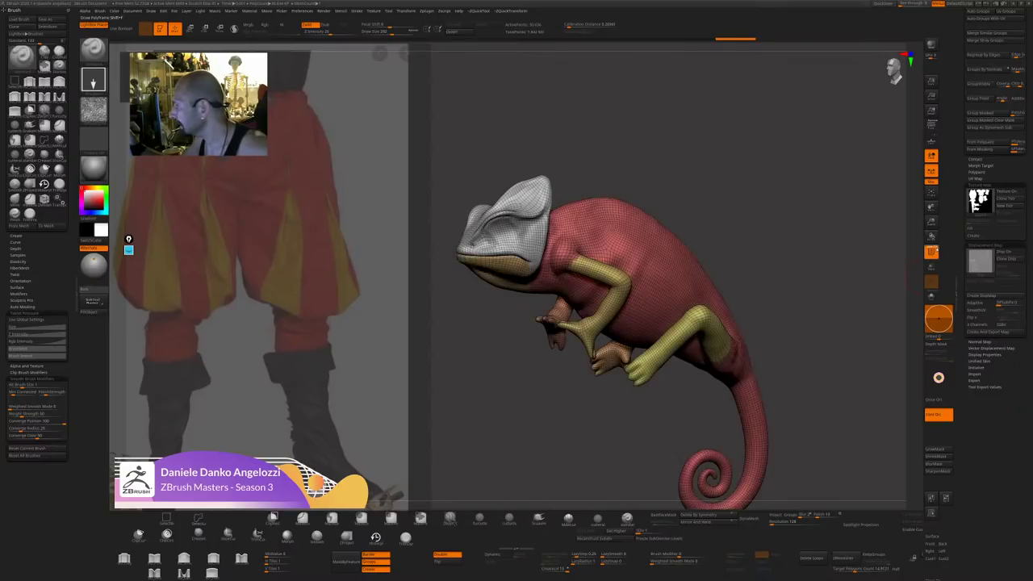
left_click_drag(848, 347, 839, 226)
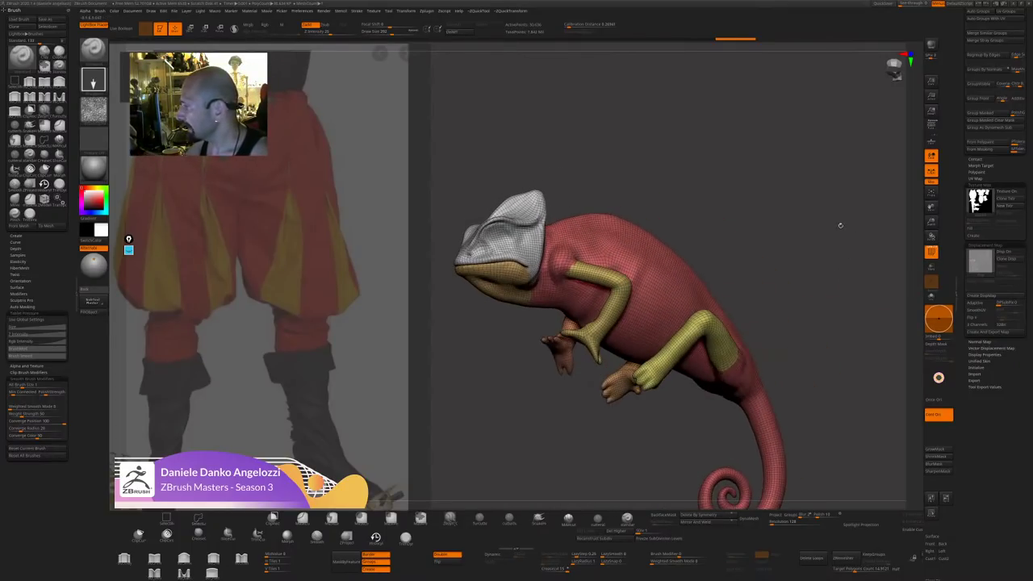
left_click_drag(824, 323, 844, 325)
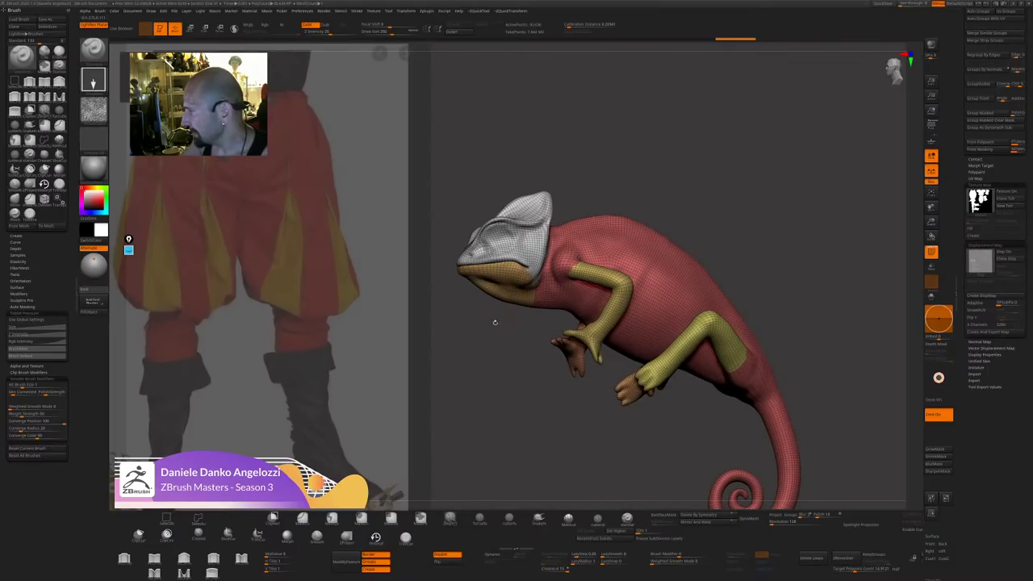
left_click_drag(494, 322, 502, 377)
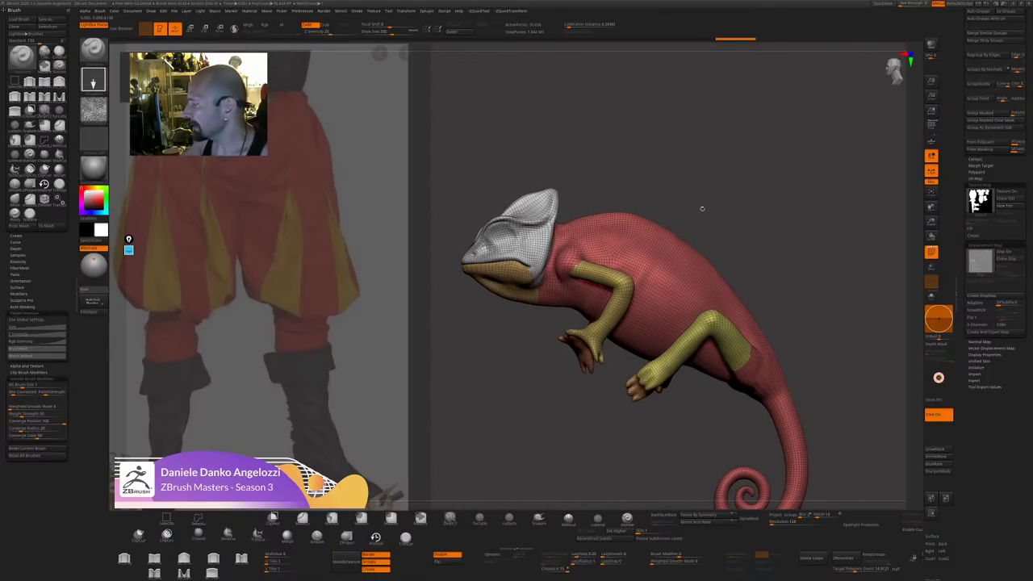
left_click_drag(702, 208, 786, 203)
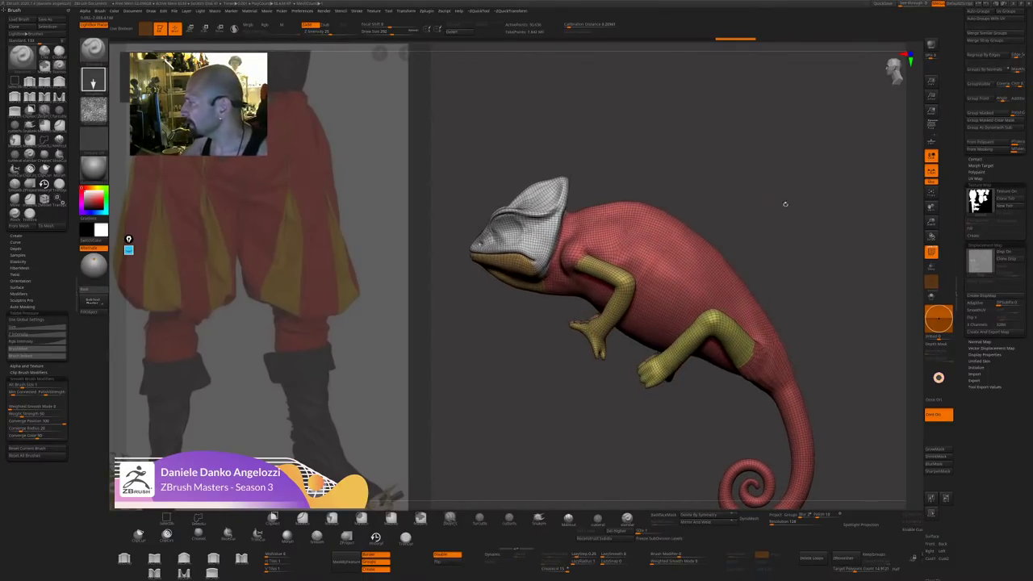
Enable the Polygroups option in UV Master alongside Symmetry and open the chameleon's UV map settings.
left_click(427, 11)
left_click(441, 151)
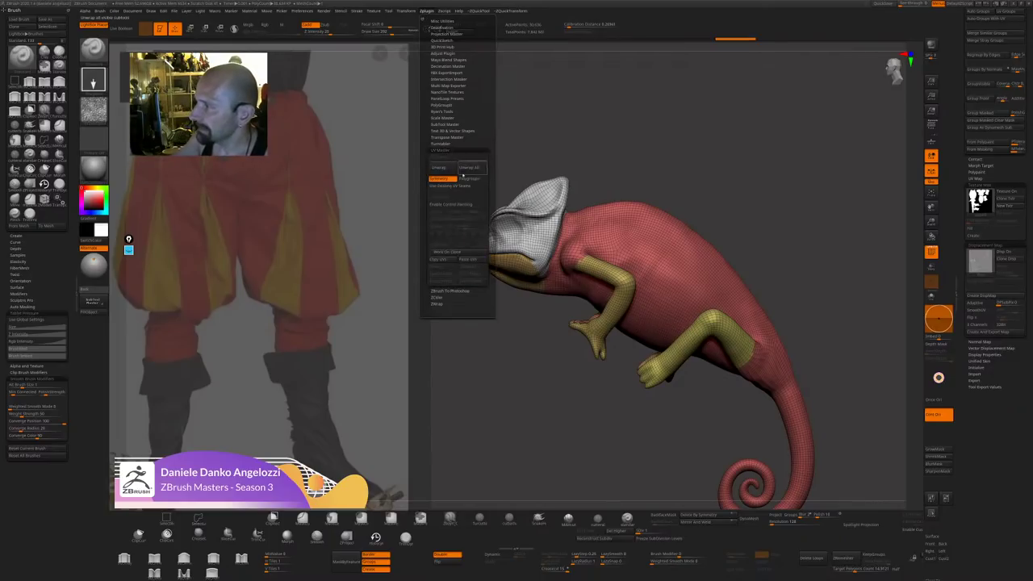
left_click(471, 179)
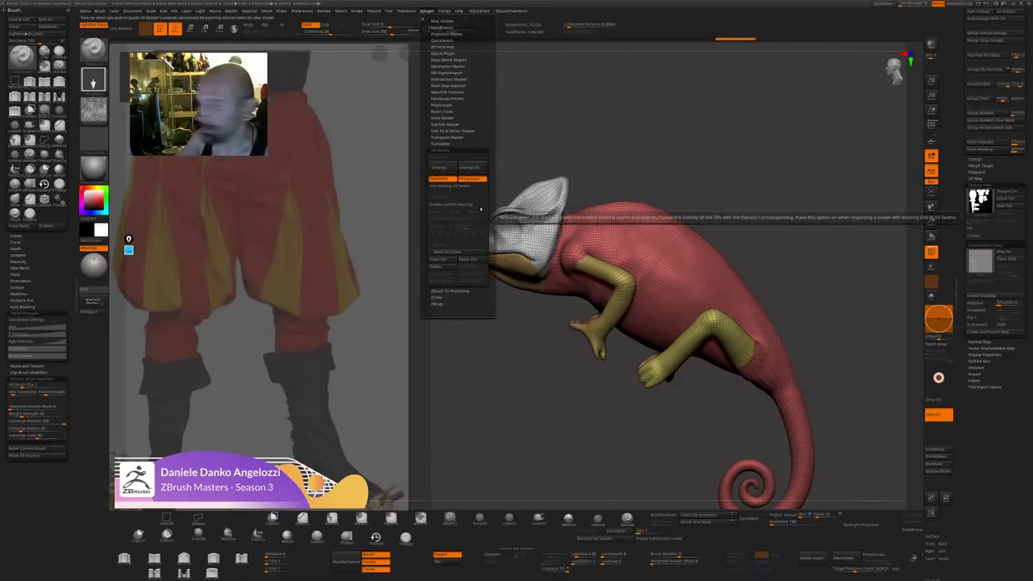
left_click(977, 179)
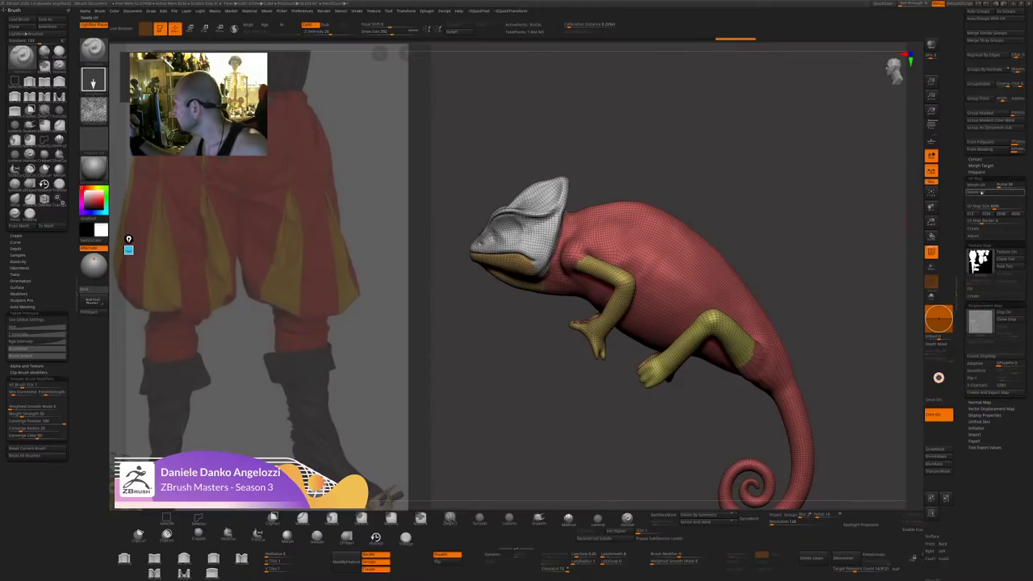
Switch to the chameleon version without sculpting layers and hide its polyframes.
left_click_drag(860, 273, 880, 273)
left_click_drag(964, 227, 964, 484)
left_click_drag(833, 372, 857, 403)
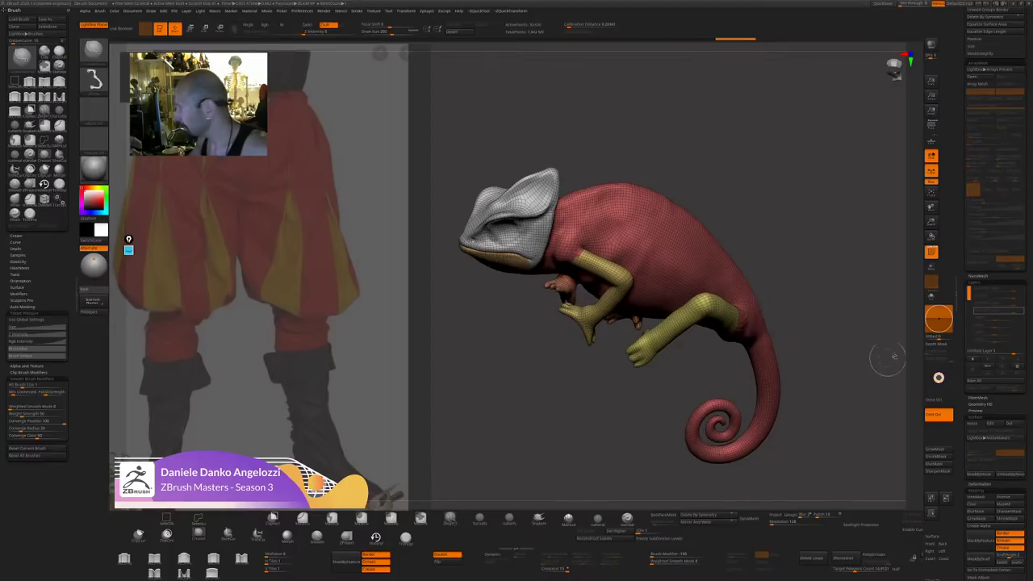
left_click_drag(964, 142, 964, 296)
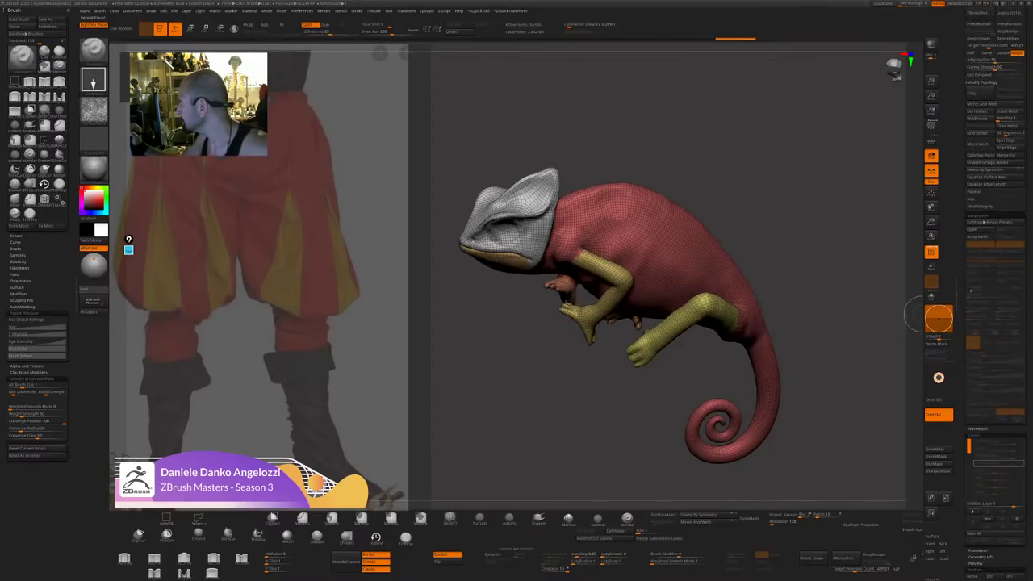
scroll(962, 323, "down", 6)
left_click(972, 331)
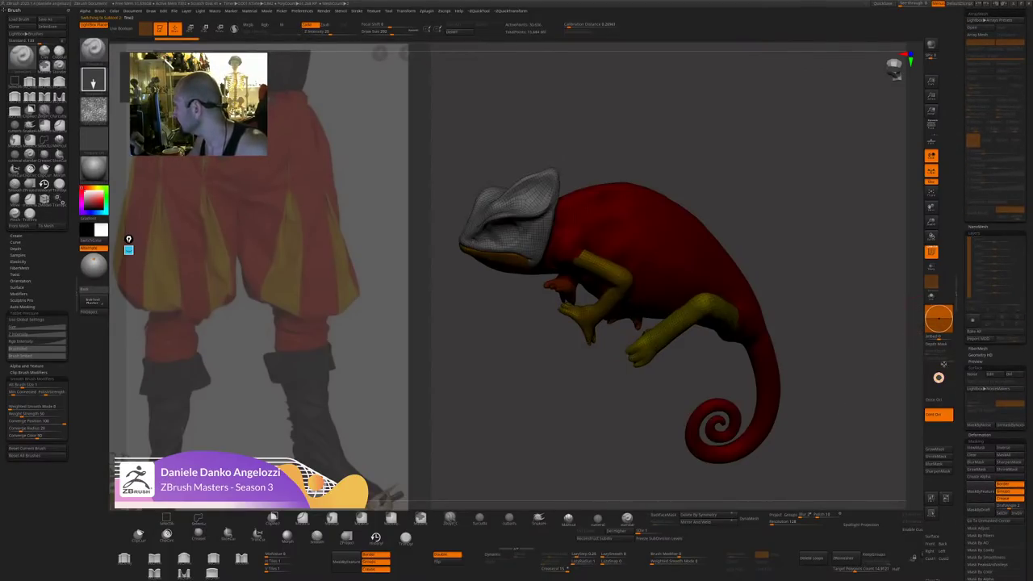
left_click_drag(858, 402, 898, 292)
key("shift+f")
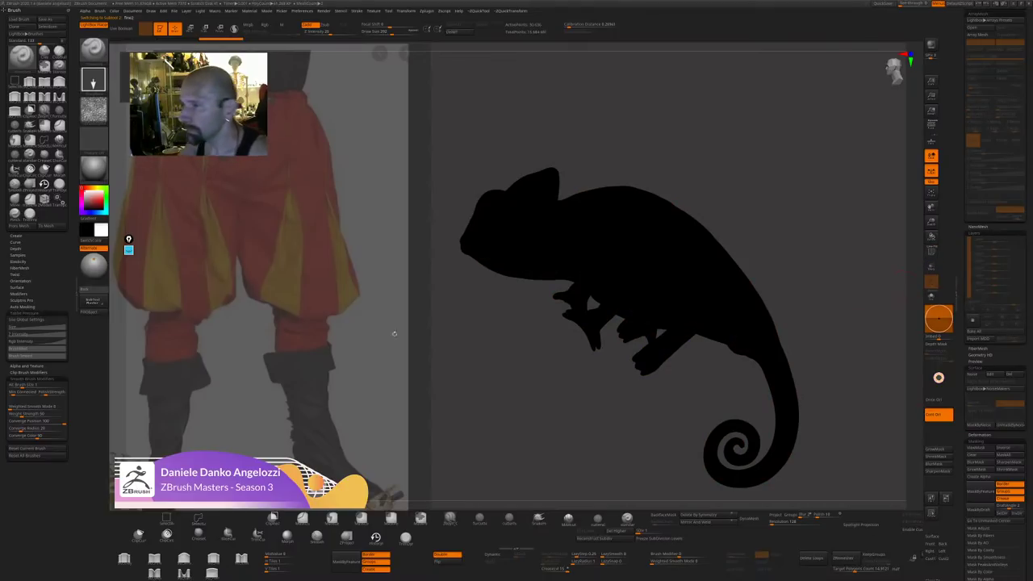
left_click(96, 312)
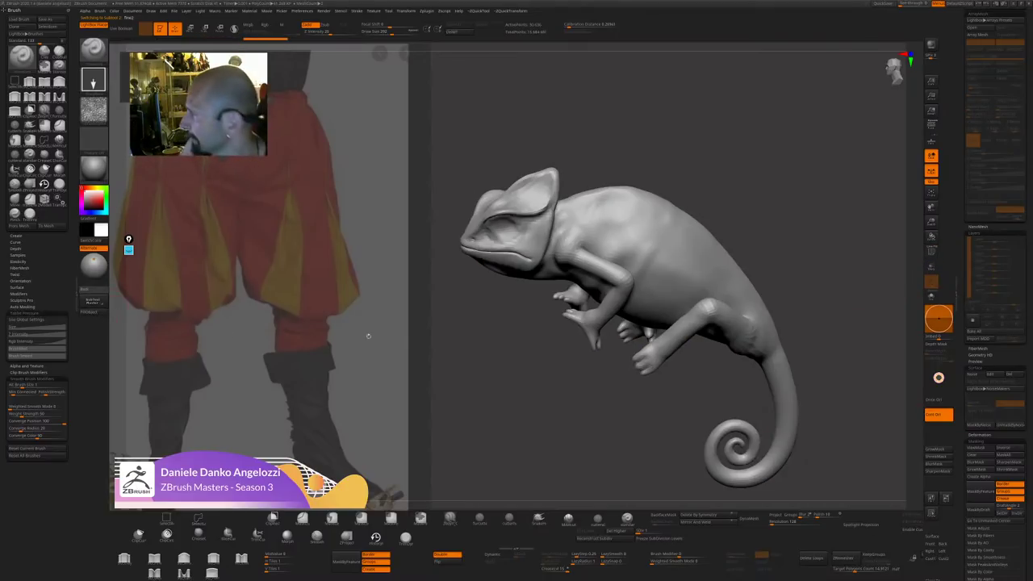
Morph the chameleon into its flat UV layout and back to 3D, examining how the UV islands are laid out.
scroll(961, 355, "down", 5)
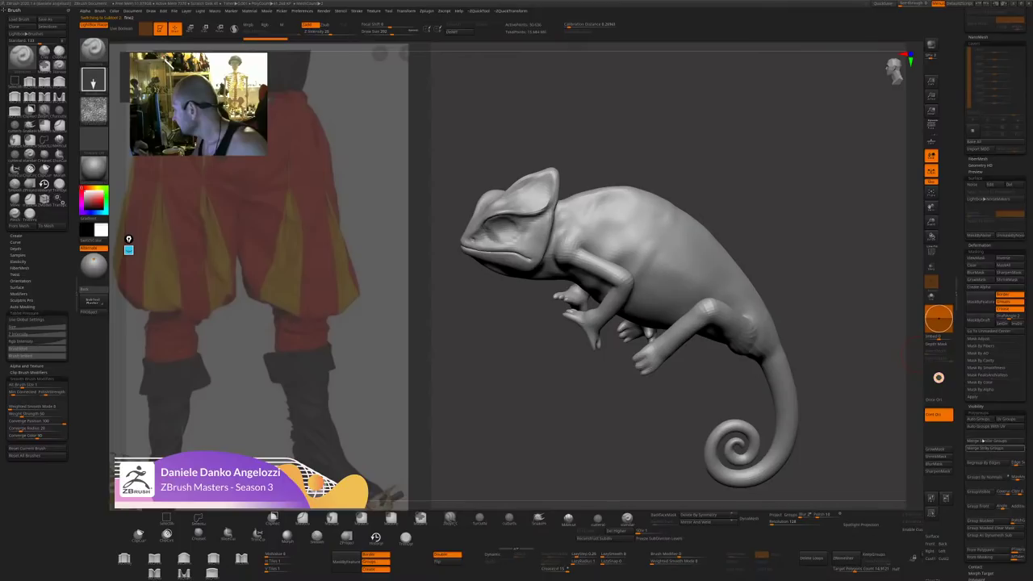
scroll(1000, 428, "down", 8)
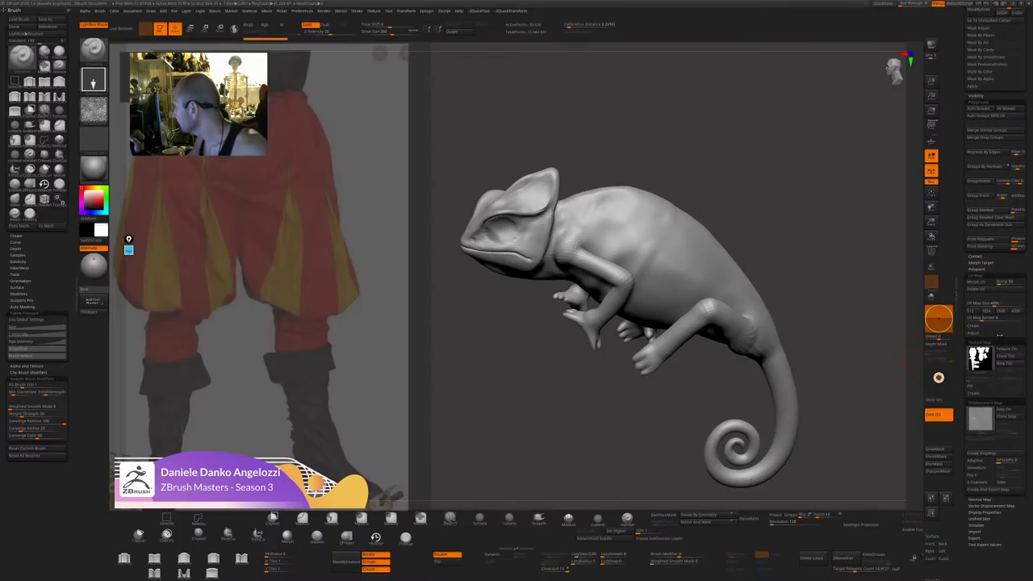
left_click(976, 281)
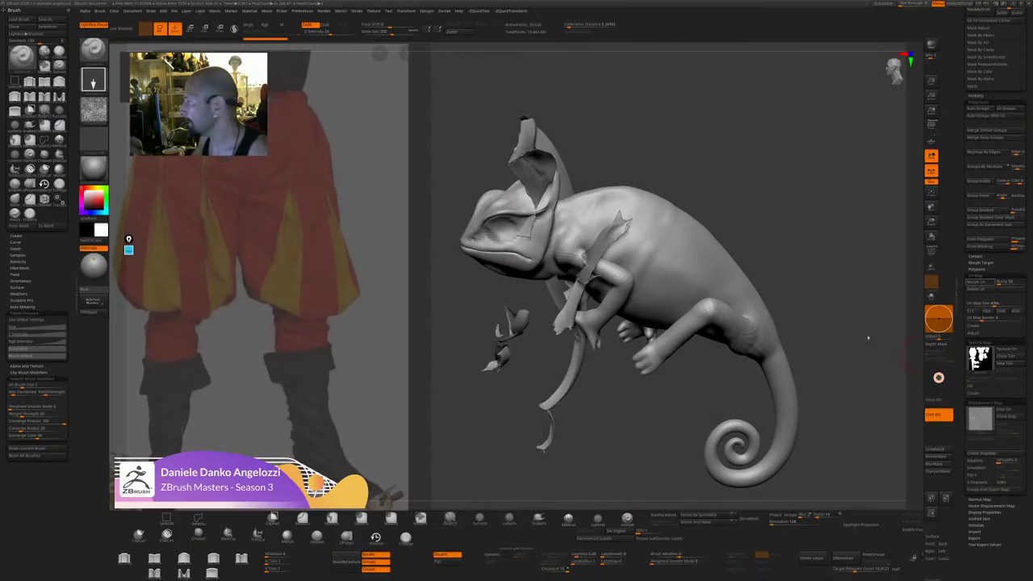
left_click(978, 282)
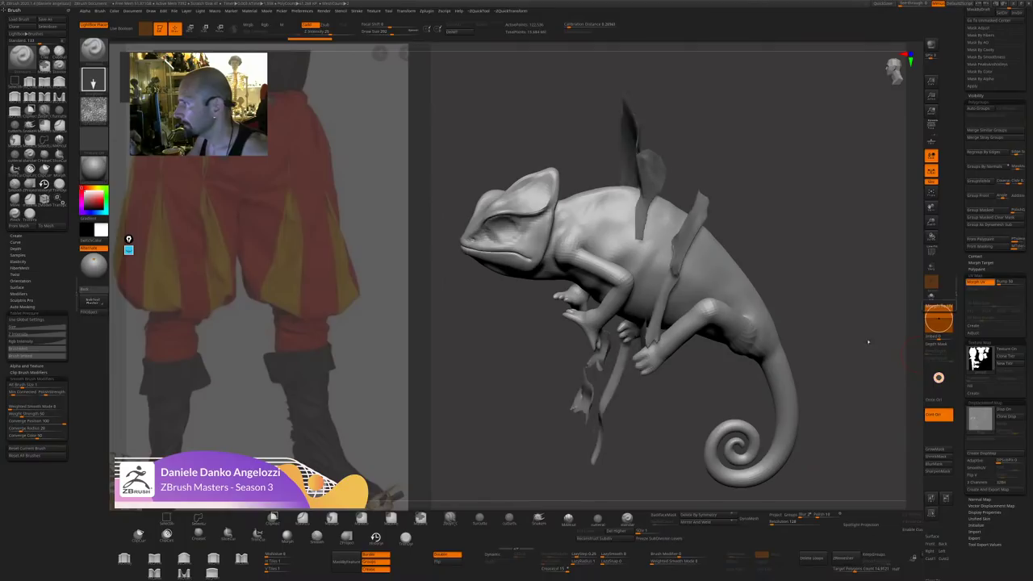
left_click(982, 282)
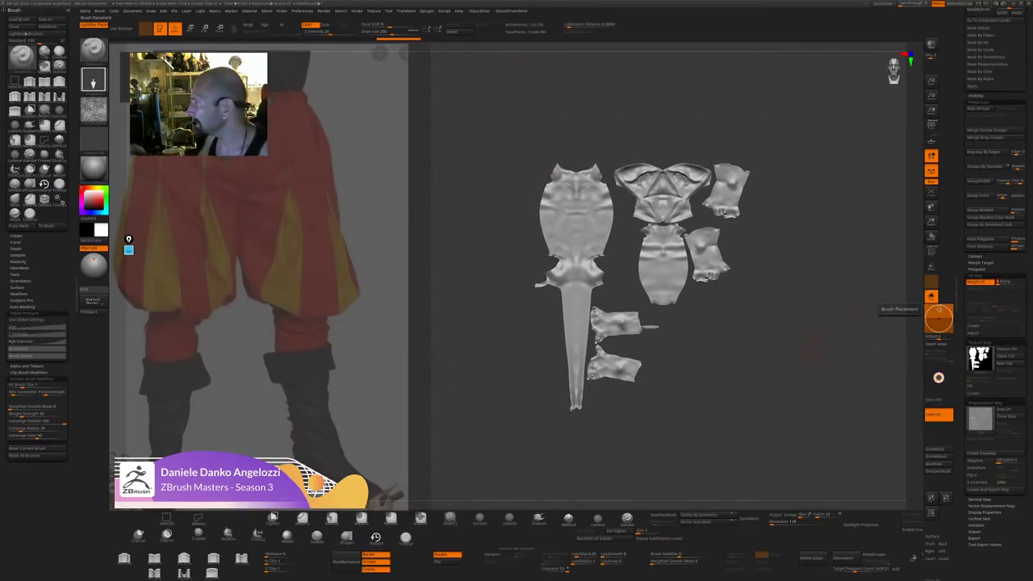
left_click(979, 281)
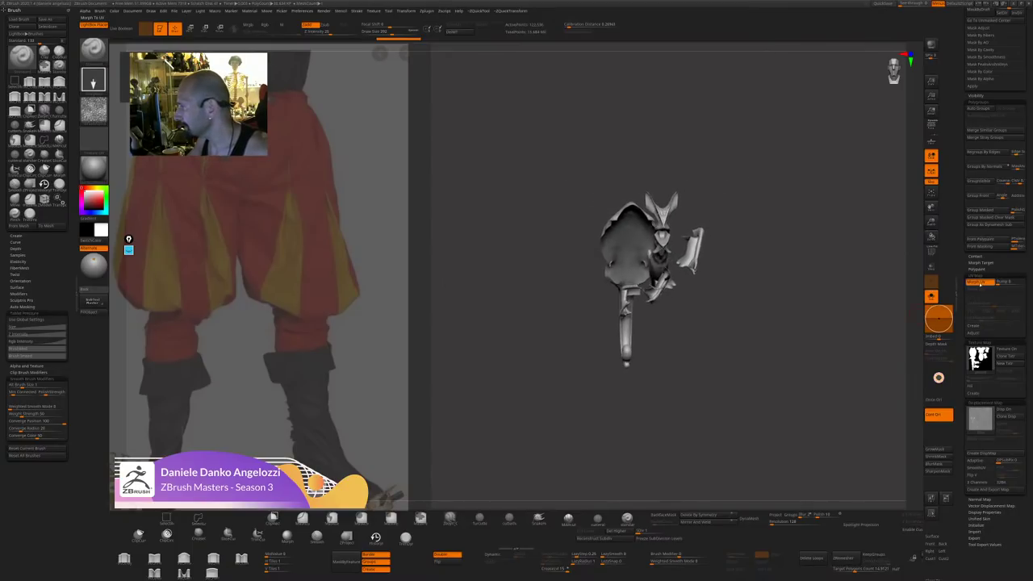
left_click(980, 282)
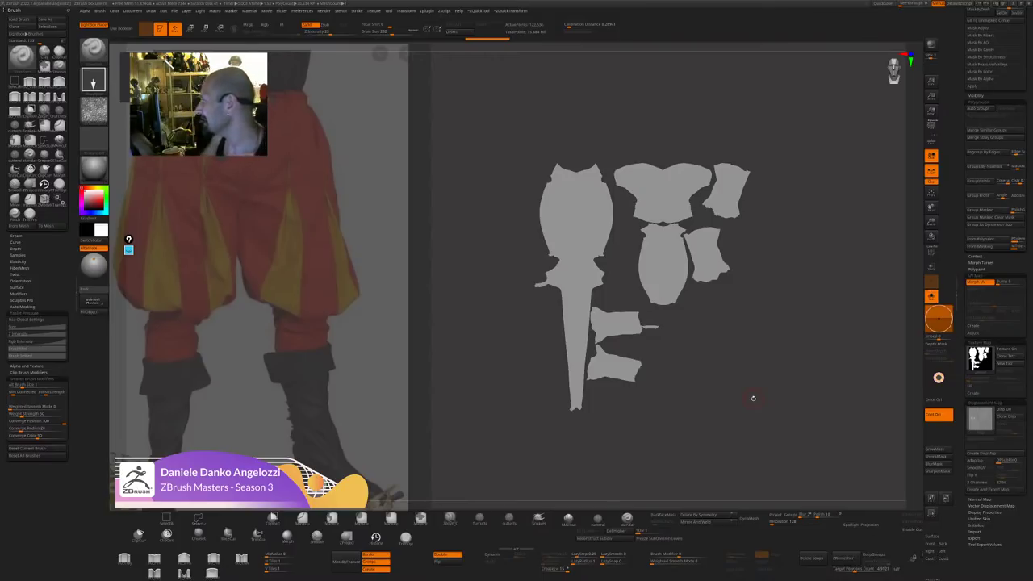
left_click(931, 252)
left_click(932, 252)
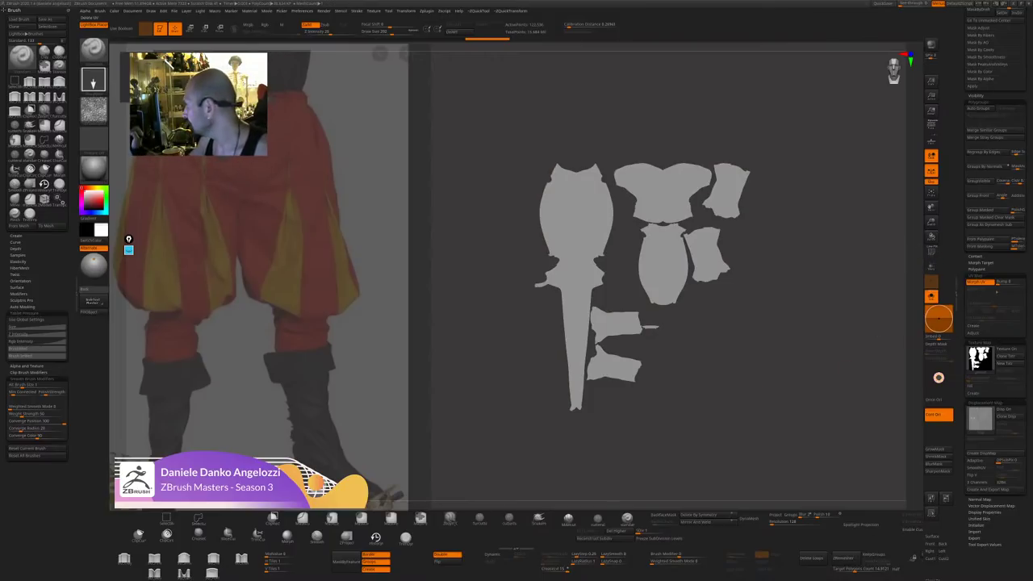
left_click(979, 282)
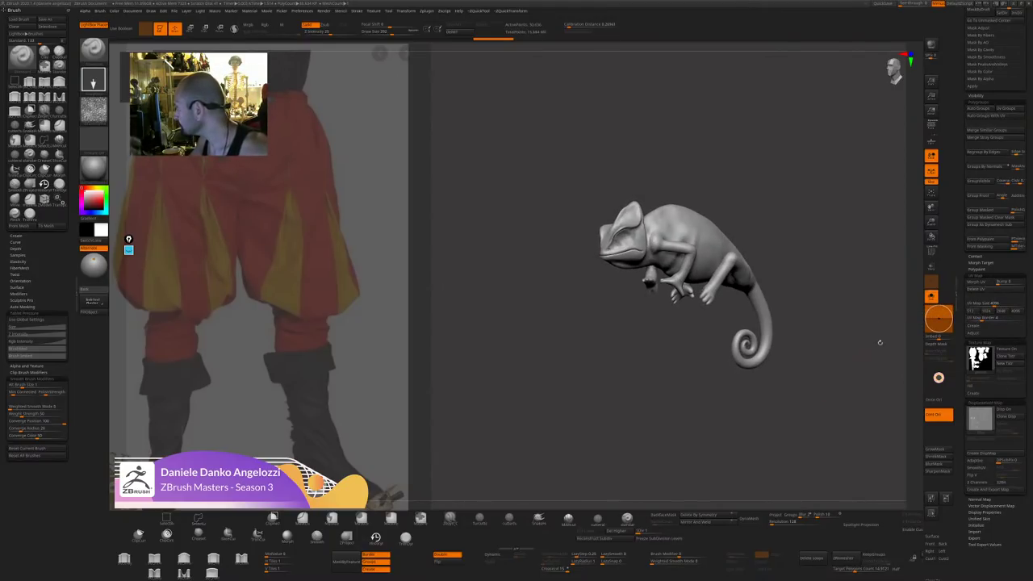
Switch back to the chameleon version that has the sculpting layers and find its surface noise settings.
scroll(961, 196, "up", 10)
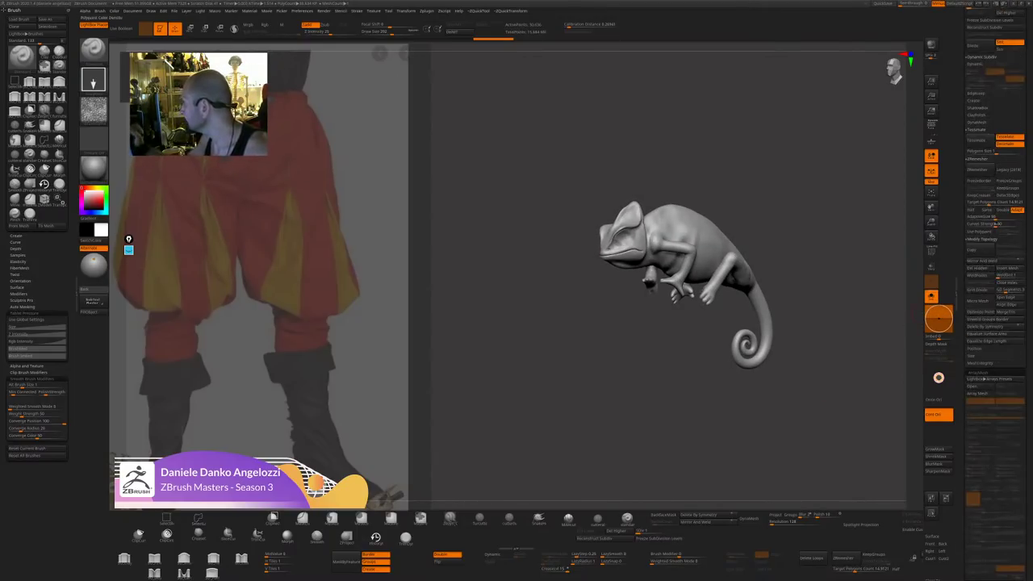
scroll(983, 352, "up", 5)
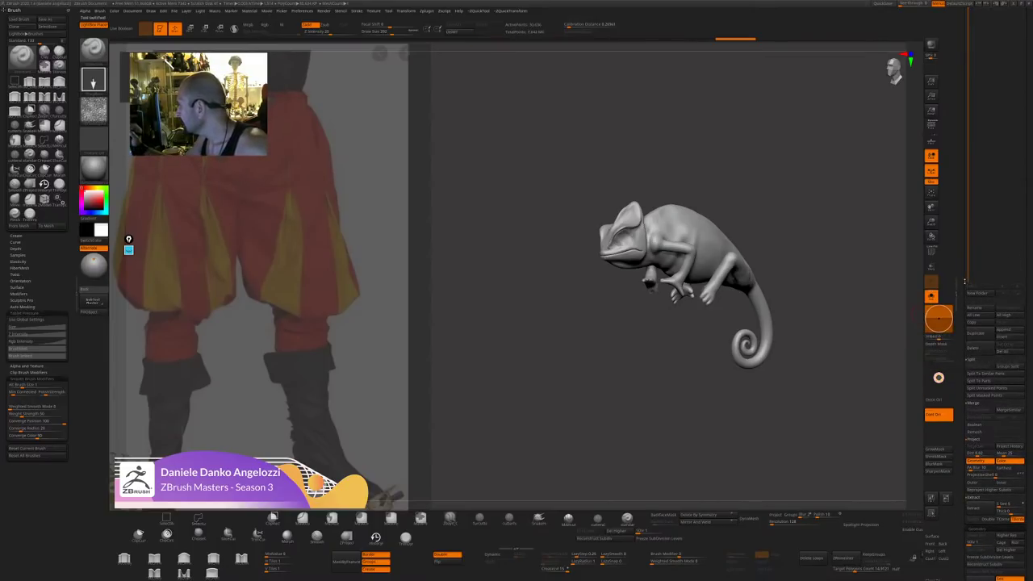
scroll(965, 308, "up", 2)
scroll(964, 308, "up", 2)
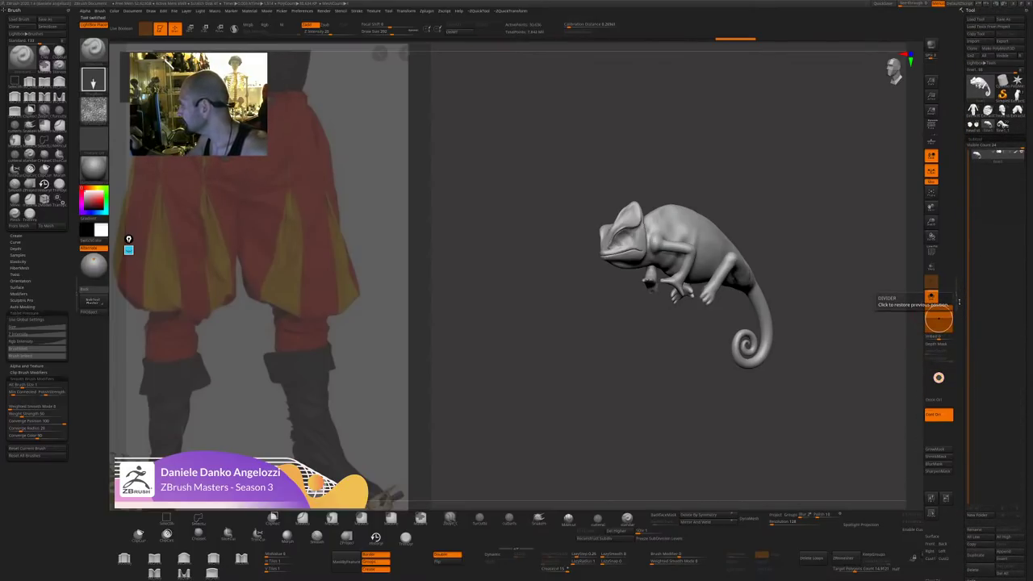
scroll(962, 225, "down", 10)
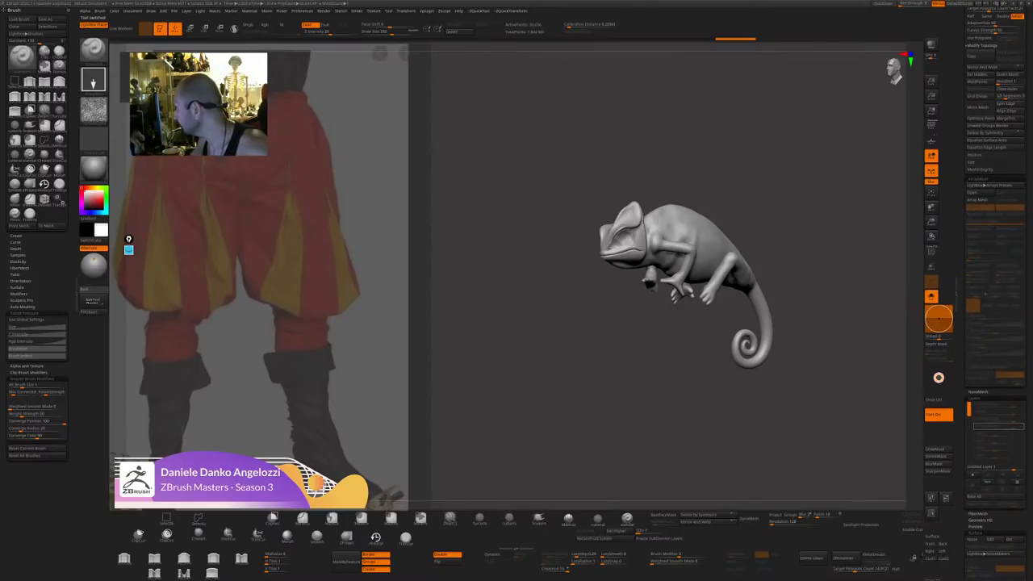
scroll(965, 242, "down", 10)
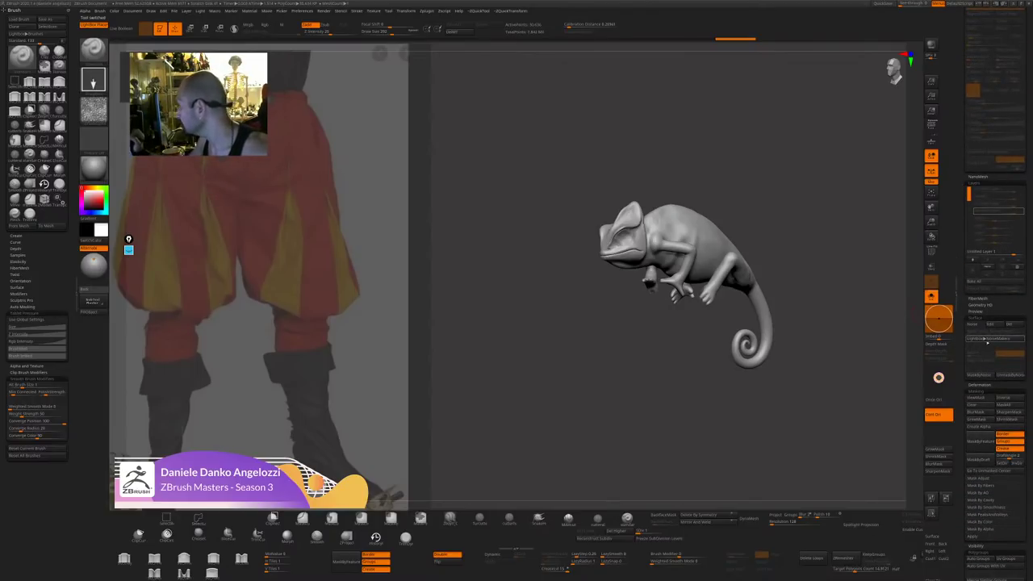
Turn on the surface noise with the chameleon at a higher subdivision level, and hide the reference image.
left_click(975, 324)
left_click_drag(887, 347, 707, 402)
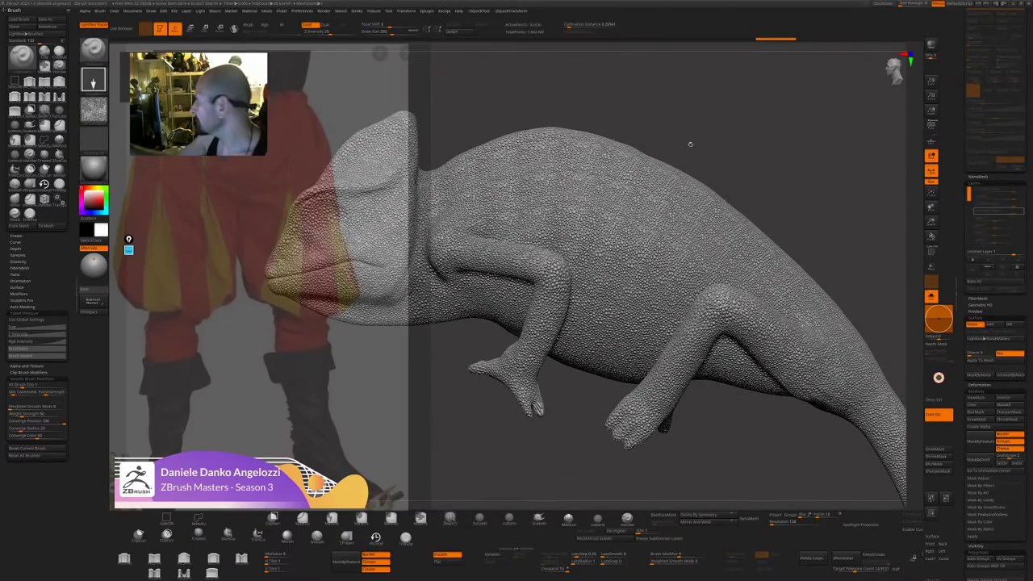
key("ctrl+d")
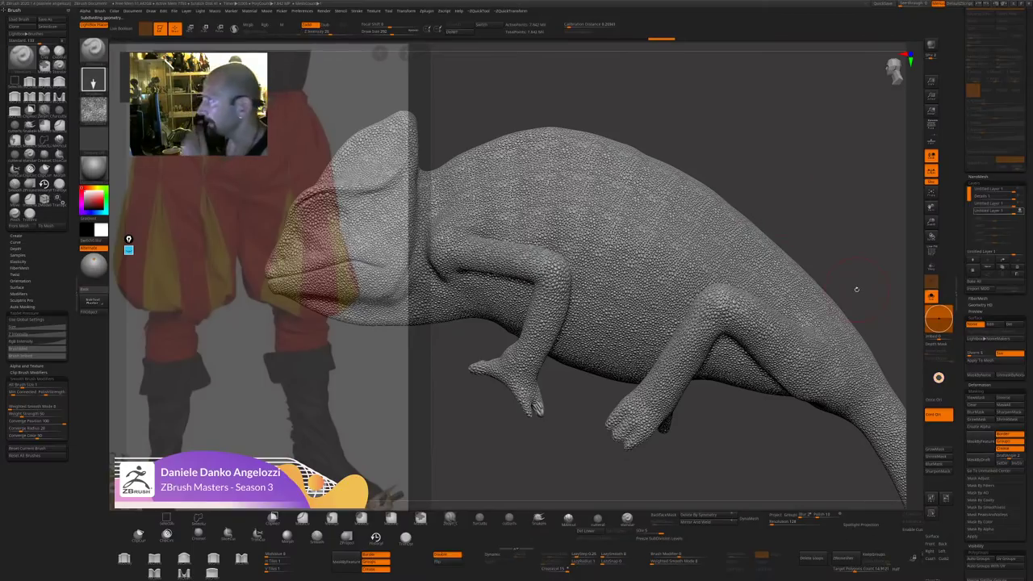
key("shift+z")
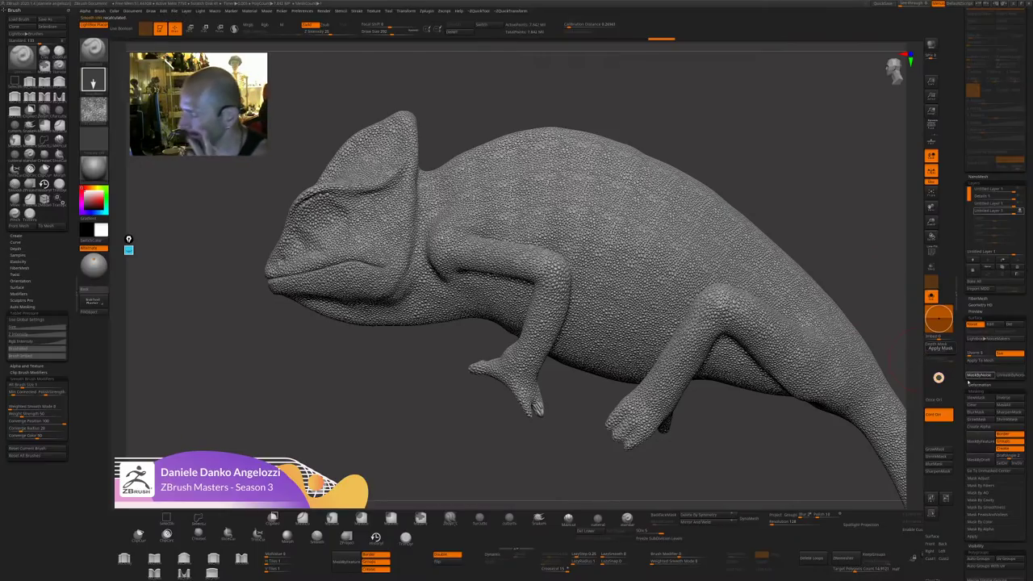
Show the surface noise mask on the chameleon, invert it, and inflate the unmasked skin to raise the scales.
left_click(978, 397)
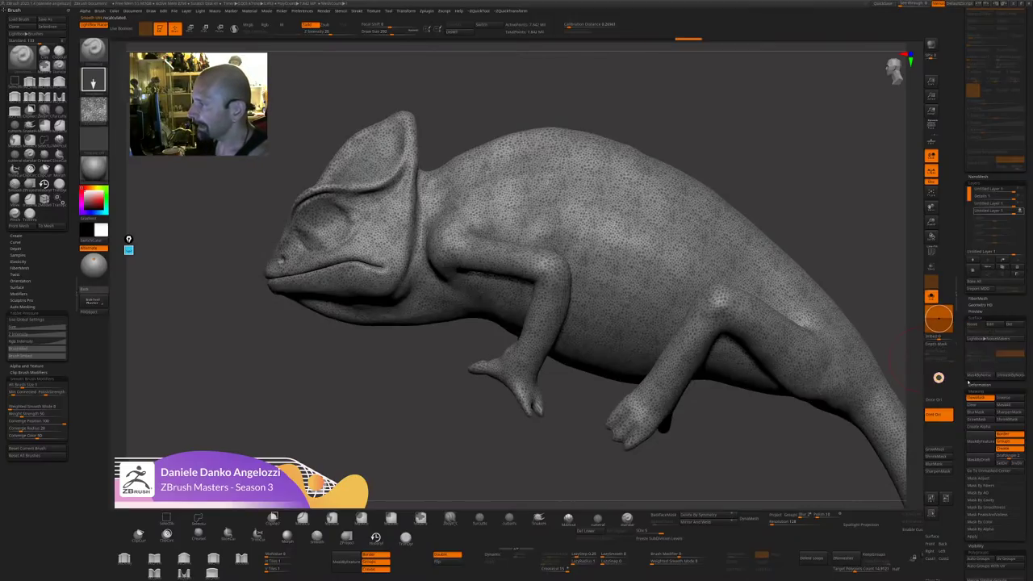
left_click(800, 177, "ctrl")
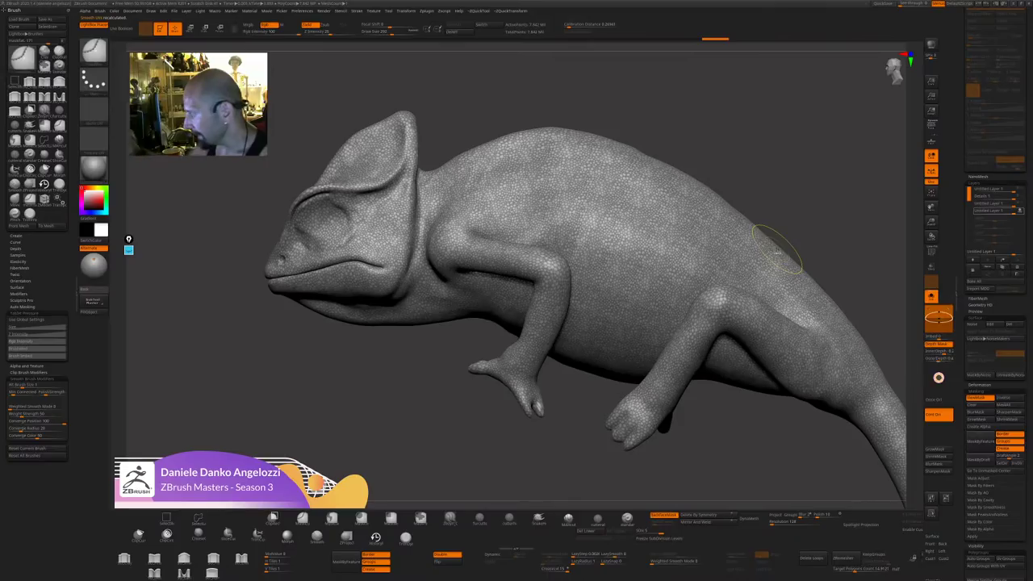
key("ctrl+q")
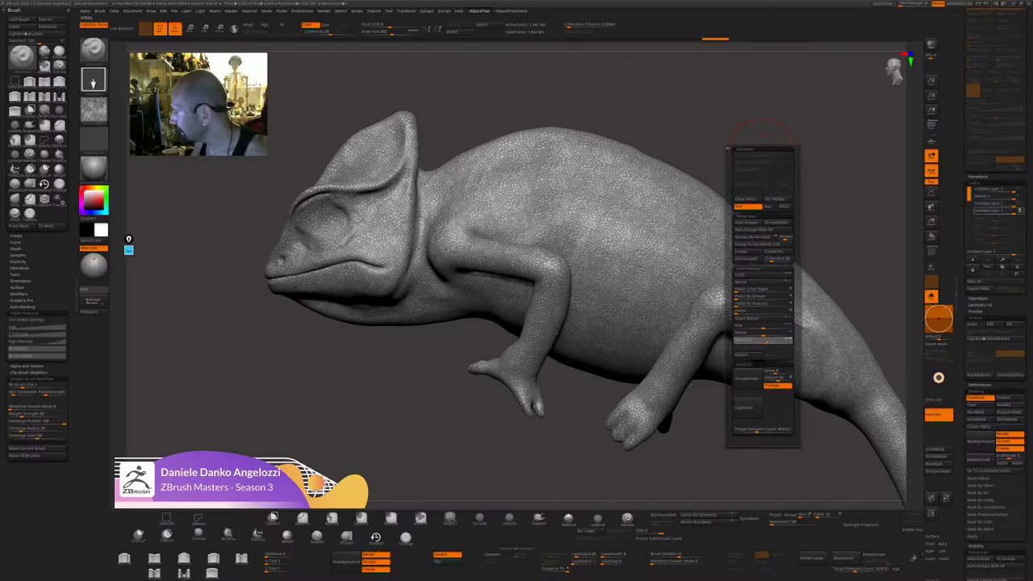
left_click_drag(768, 341, 770, 340)
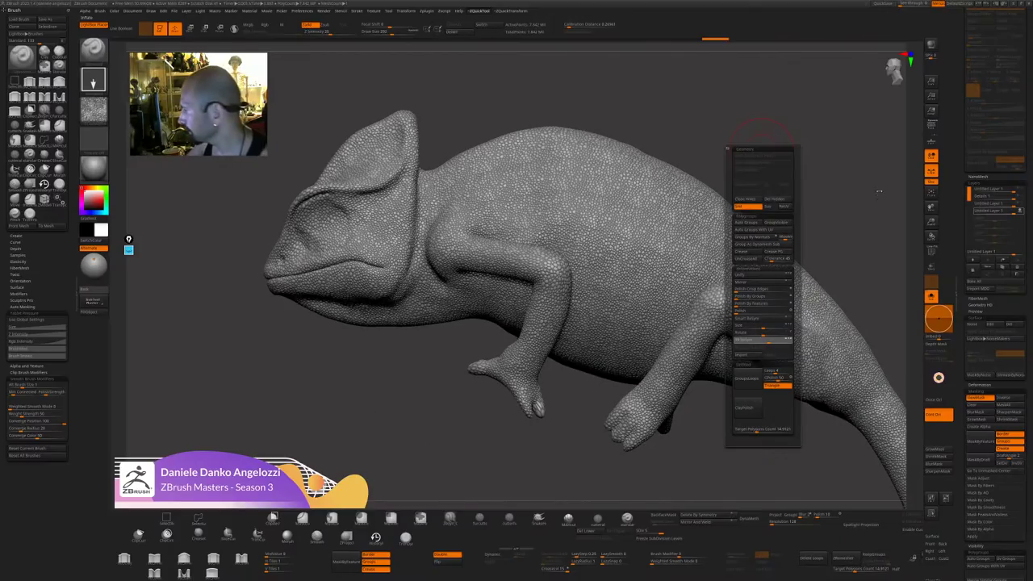
left_click(795, 242, "ctrl")
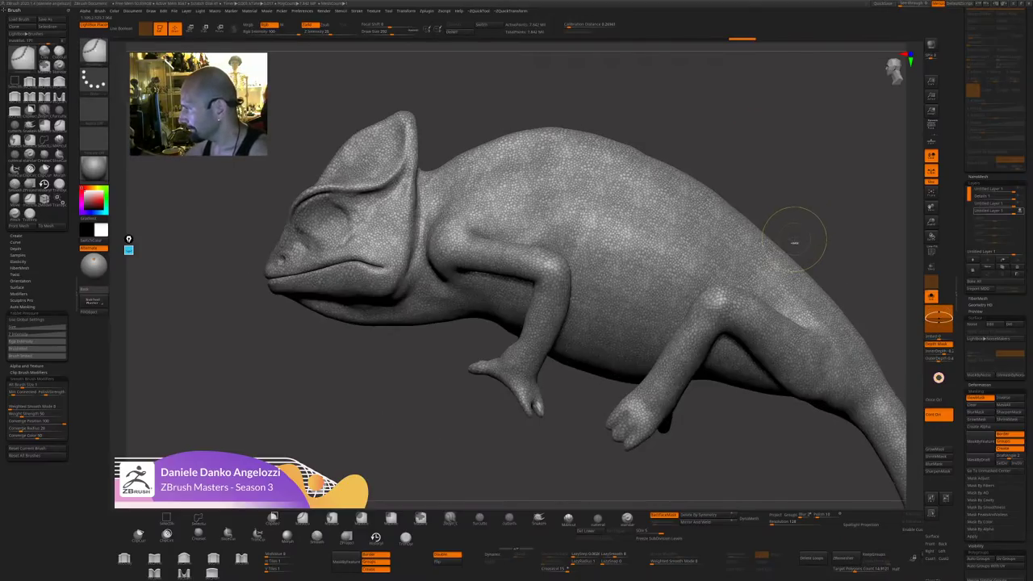
key("space")
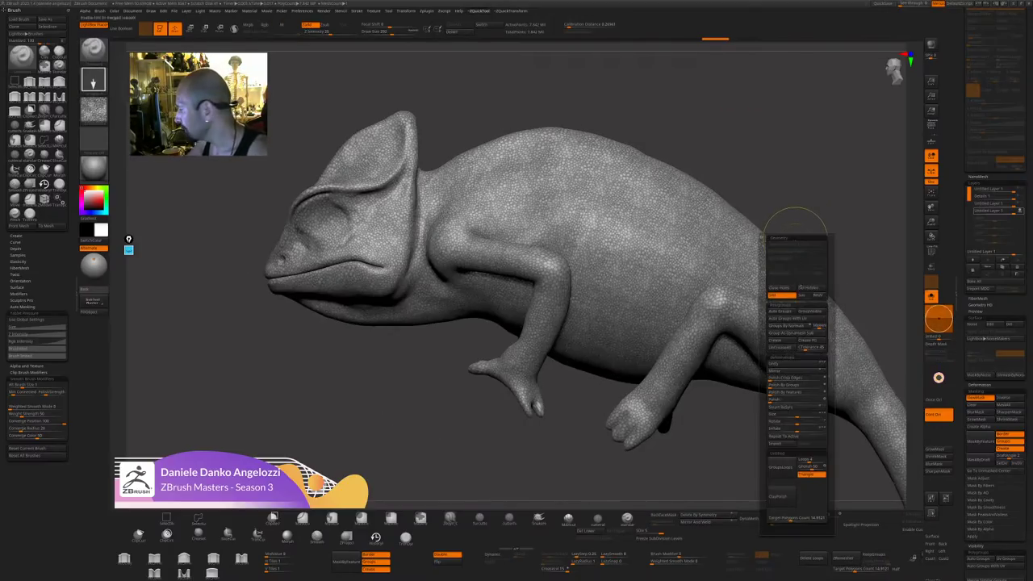
left_click(797, 435)
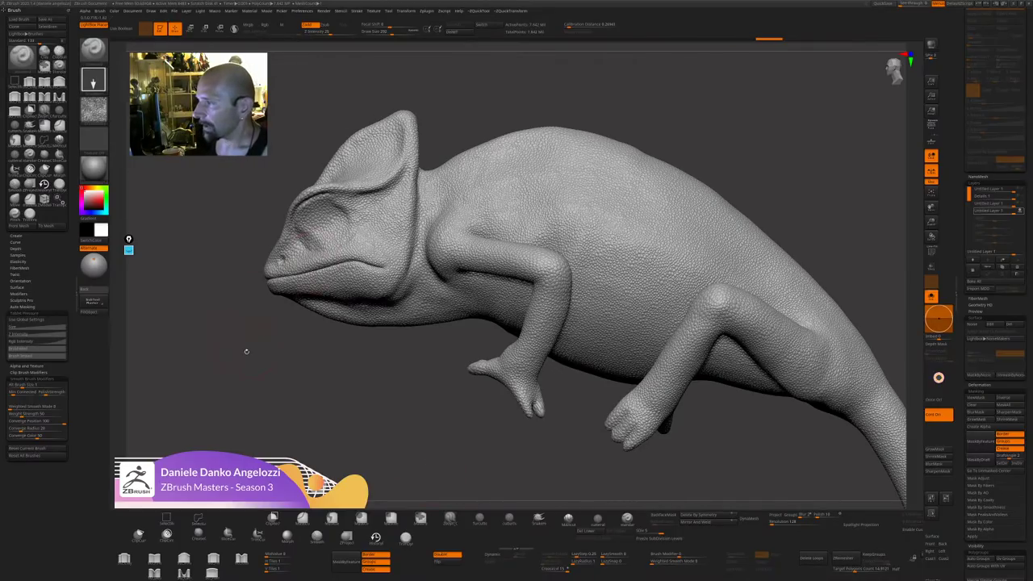
Load the saved multi-alpha chameleon scale brush preset from the projects folder on the data drive.
left_click(20, 19)
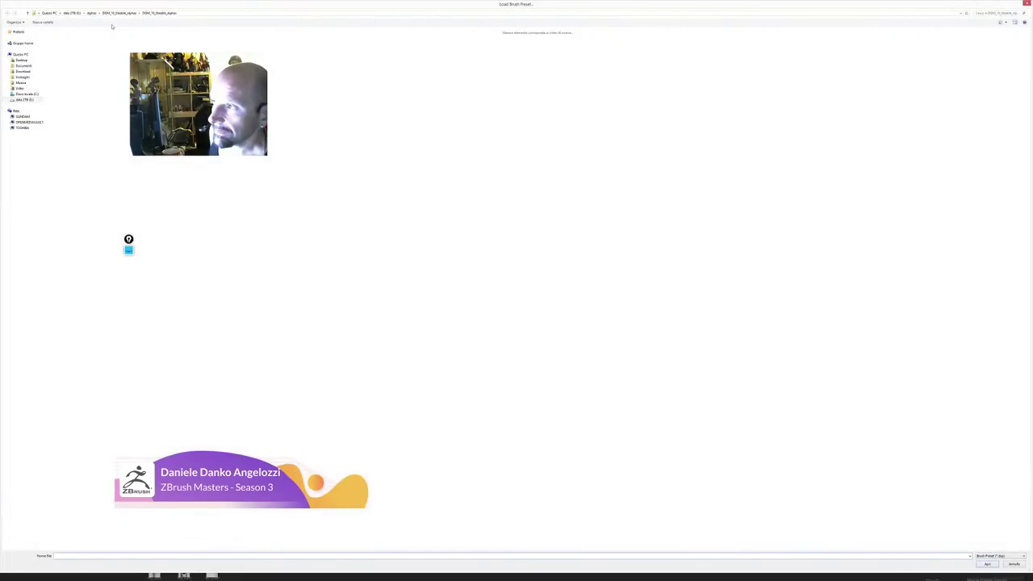
left_click(25, 99)
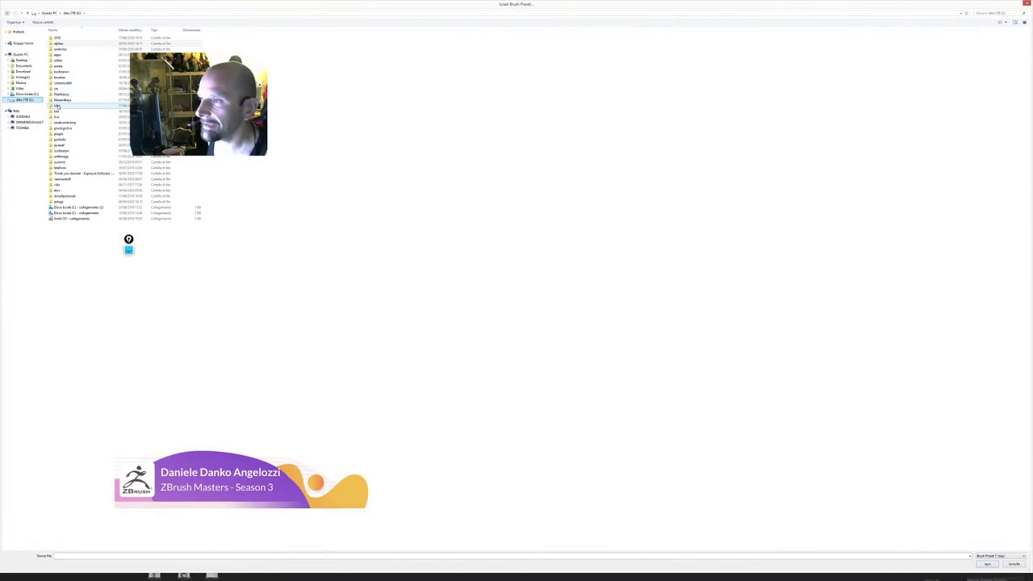
double_click(65, 129)
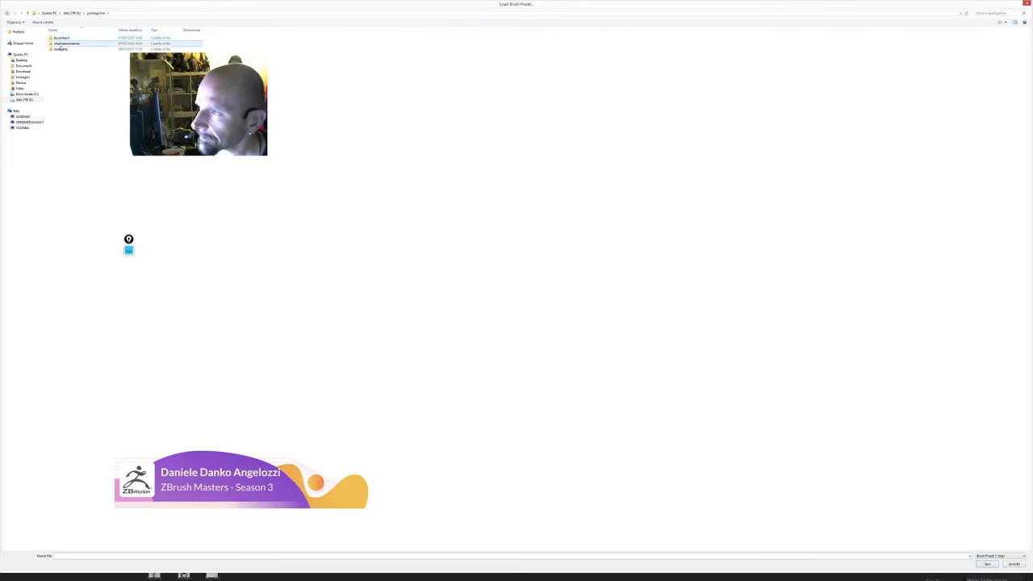
double_click(61, 45)
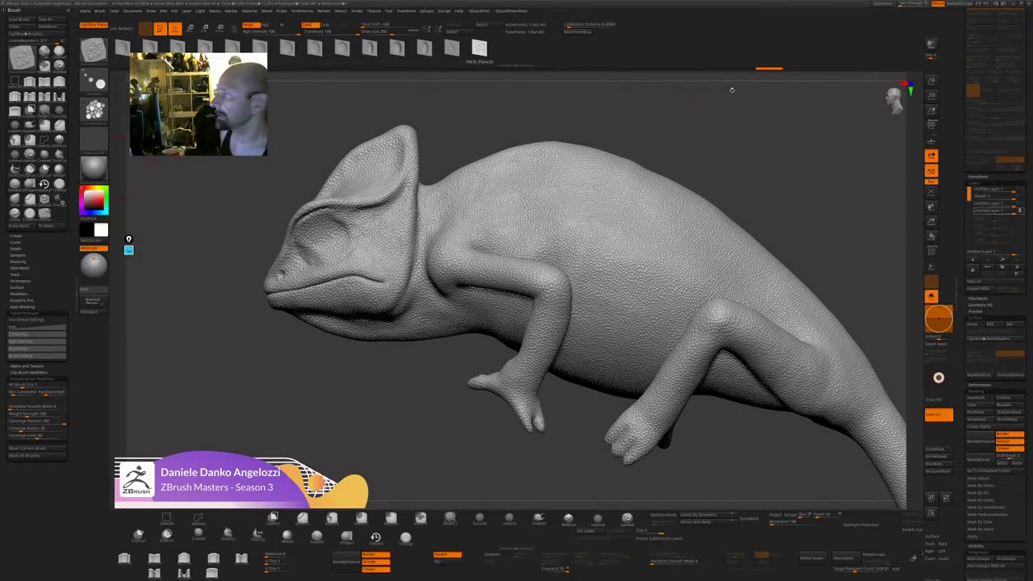
Switch to the star polymesh and convert several of the brush's scale alphas into 3D plane meshes.
left_click_drag(942, 67, 952, 253)
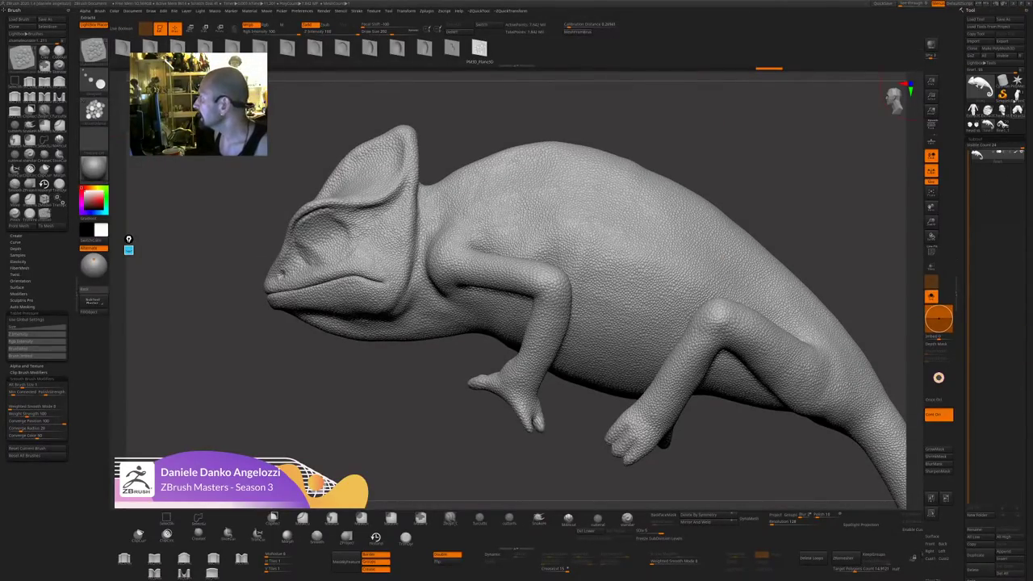
left_click(1017, 81)
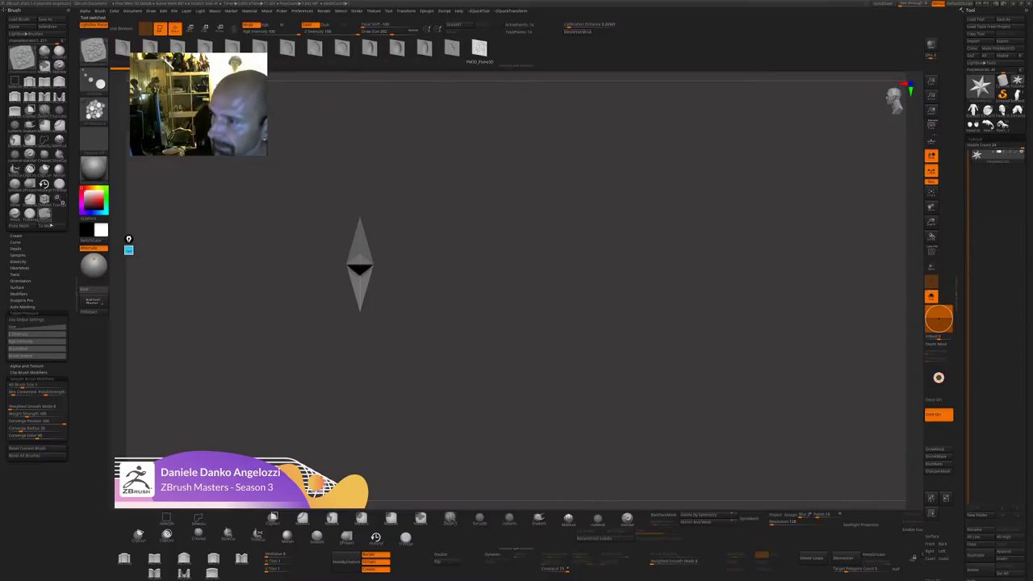
left_click(48, 226)
left_click_drag(459, 254, 542, 260)
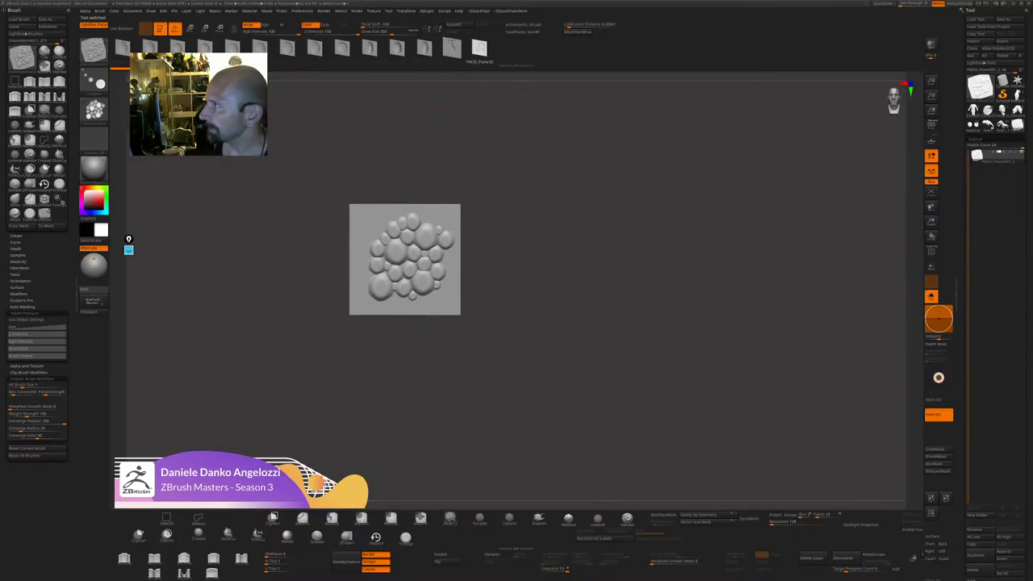
left_click(424, 49)
left_click(48, 227)
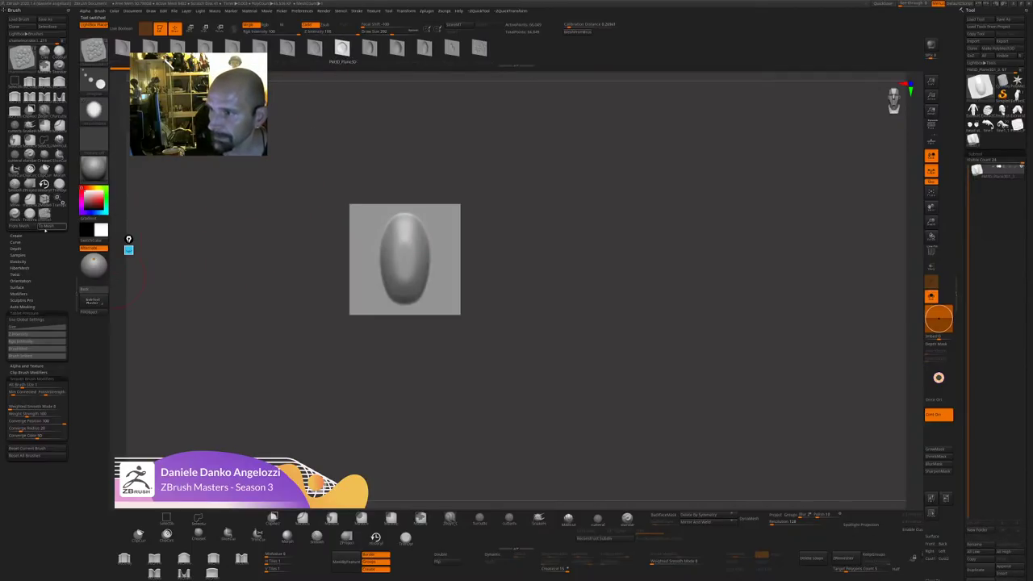
left_click(47, 227)
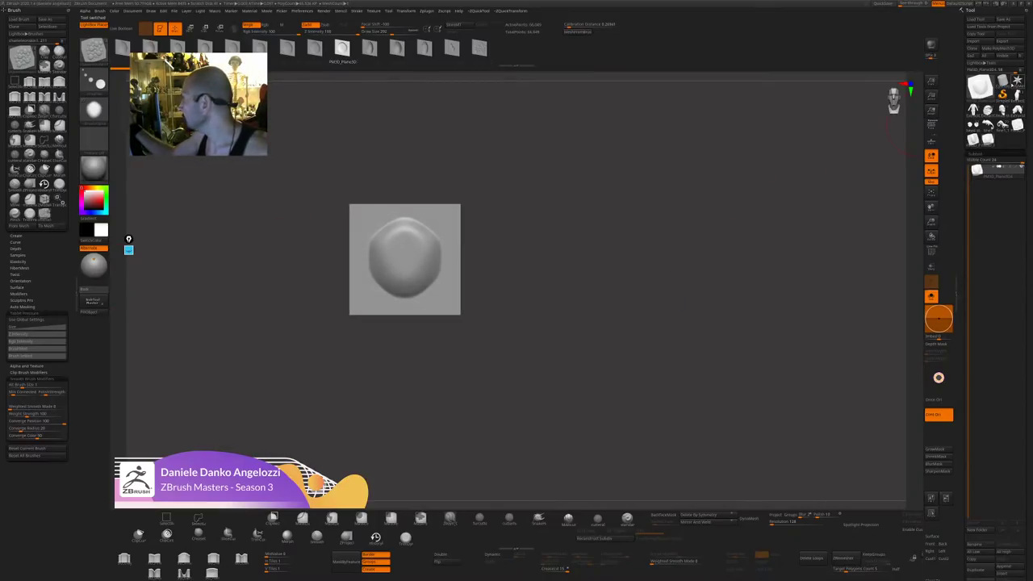
Load a Plane3D primitive, convert it to a polymesh, and subdivide it several times.
left_click(988, 92)
left_click(987, 90)
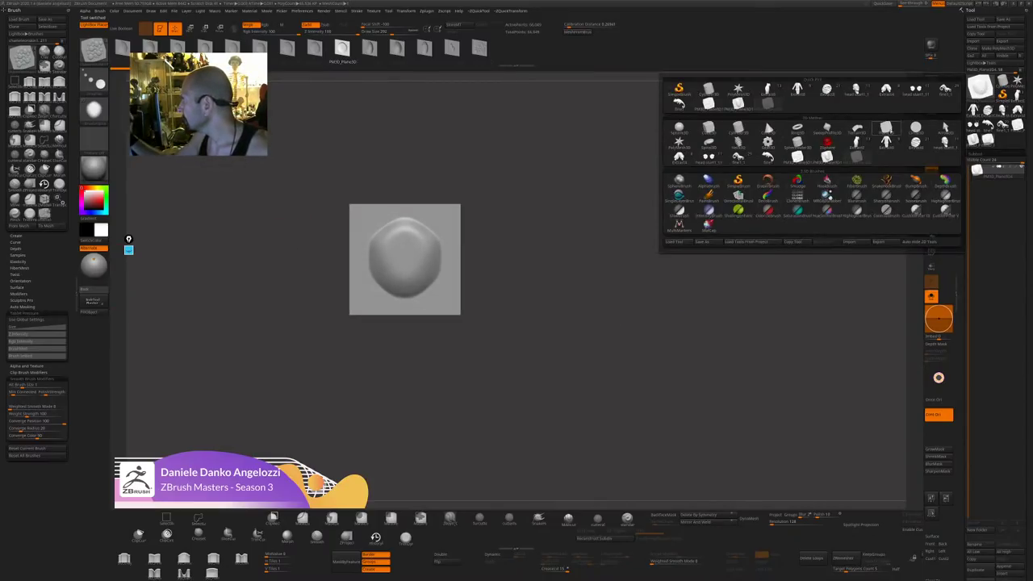
mouse_move(656, 259)
left_mouse_down("alt")
mouse_move(732, 255)
mouse_move(773, 353)
left_mouse_up("alt")
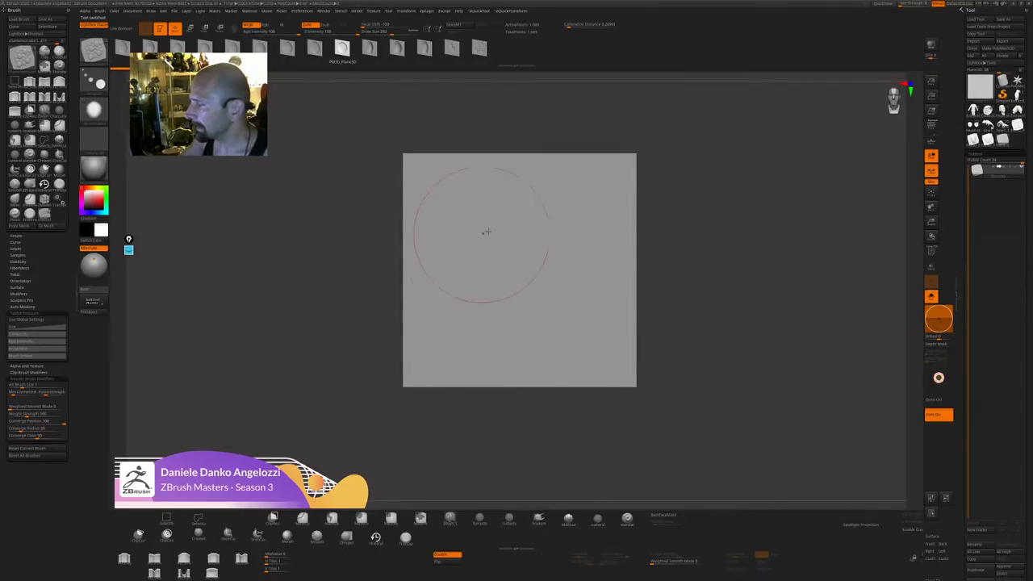
left_click(998, 48)
left_click_drag(766, 241, 712, 297, "alt")
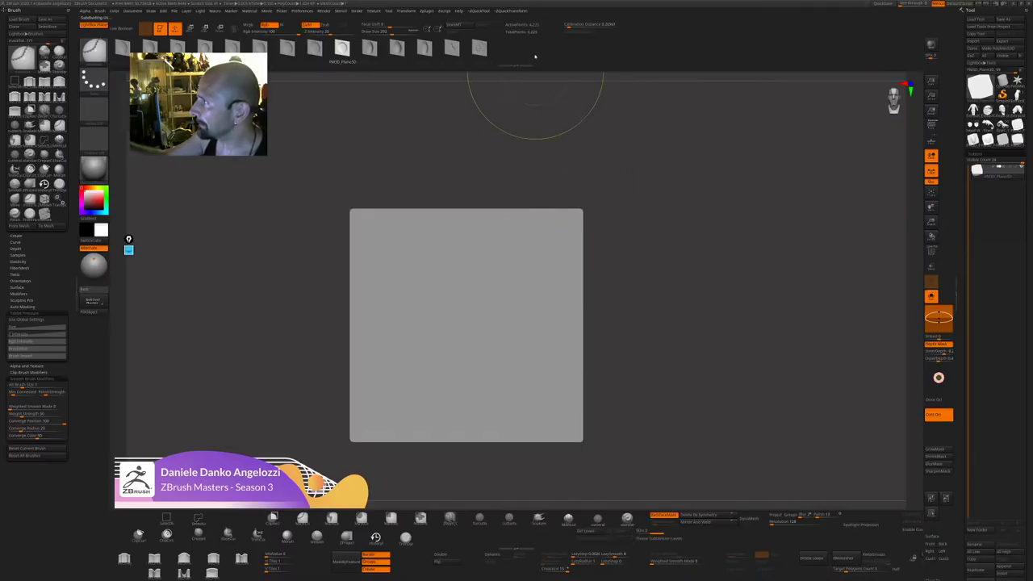
key("ctrl+d")
key("ctrl+d")
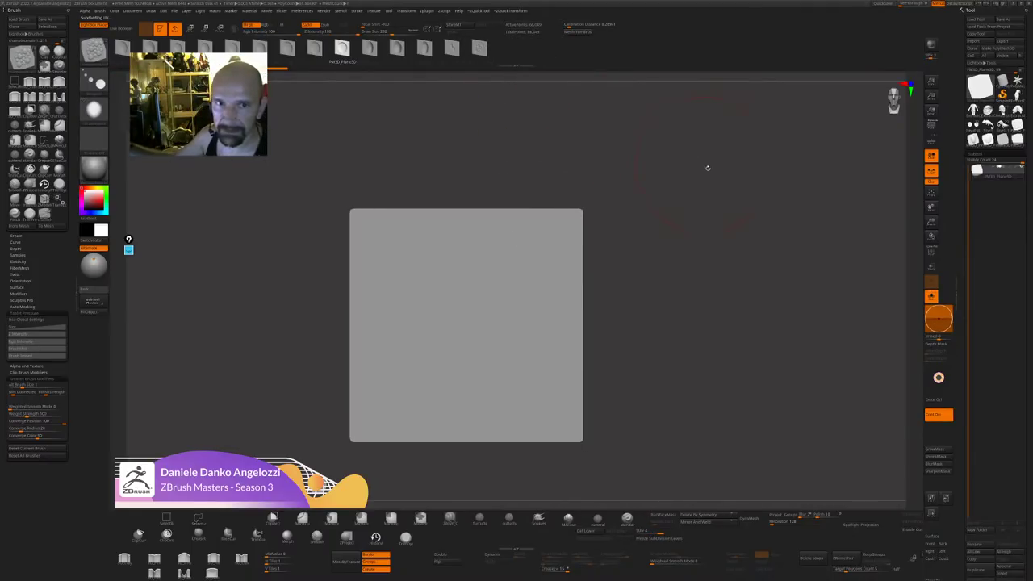
Morph the subdivided plane to a grid to square its corners, and undo the test dab on it.
scroll(965, 288, "down", 10)
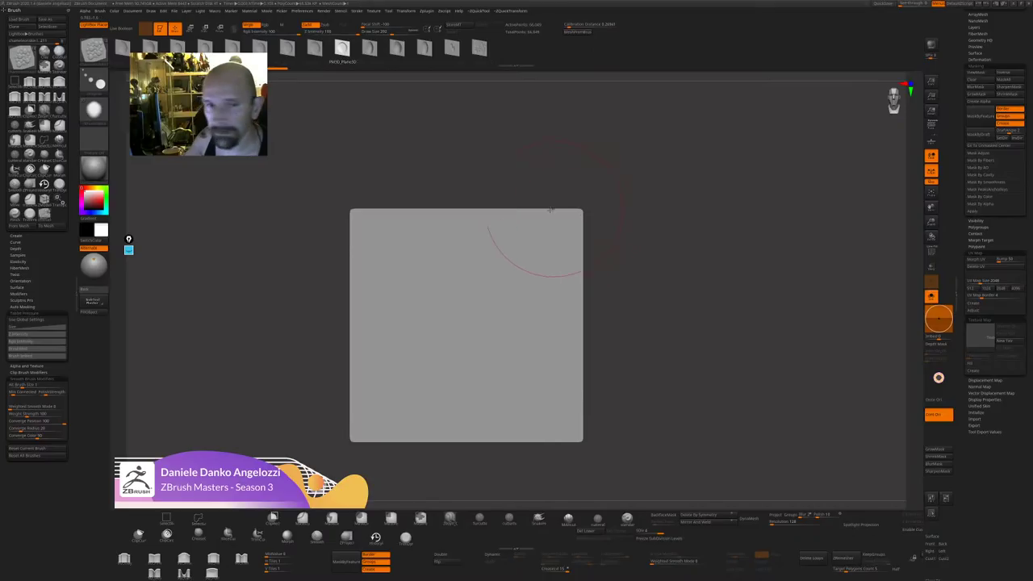
scroll(1011, 226, "up", 6)
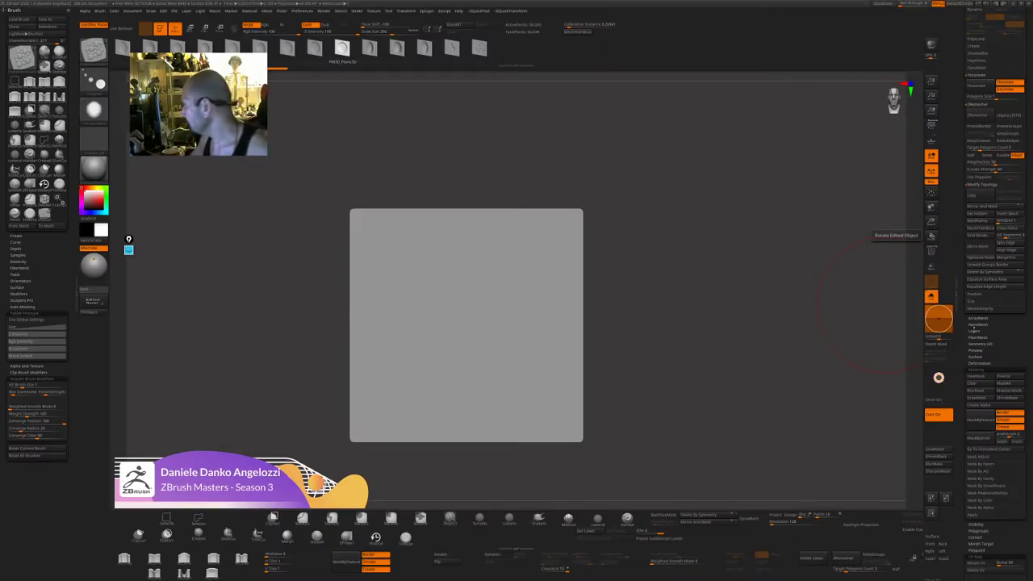
left_click(997, 362)
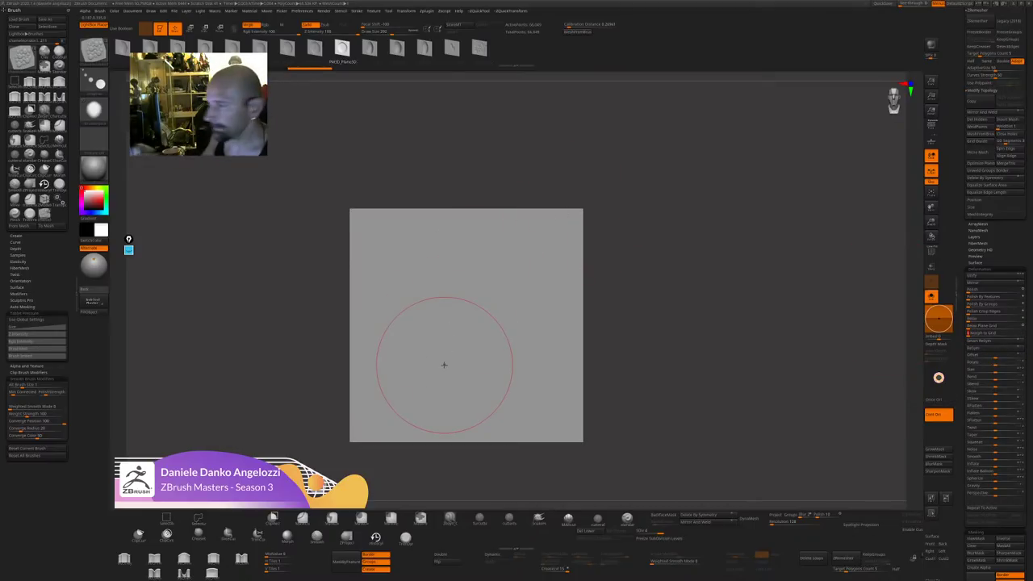
left_click(463, 293)
key("ctrl+z")
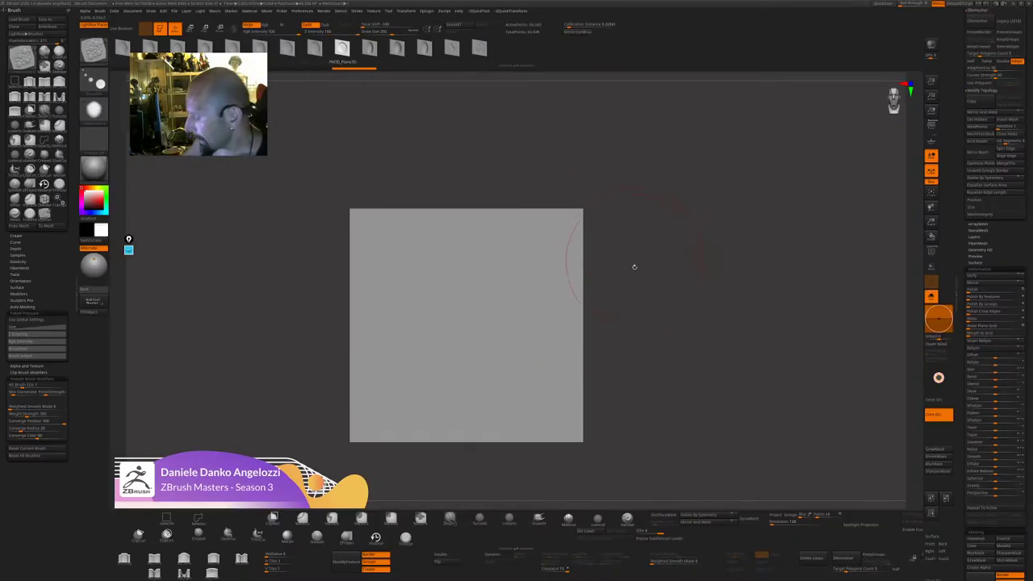
Sculpt a rounded mound in the middle of the plane with the ClayBuildup brush.
key("b")
key("c")
key("b")
key("s")
mouse_move(468, 329)
left_mouse_down()
mouse_move(466, 284)
mouse_move(455, 329)
mouse_move(476, 283)
mouse_move(460, 327)
mouse_move(485, 294)
mouse_move(472, 283)
left_mouse_up()
left_click_drag(599, 252, 665, 269, "shift")
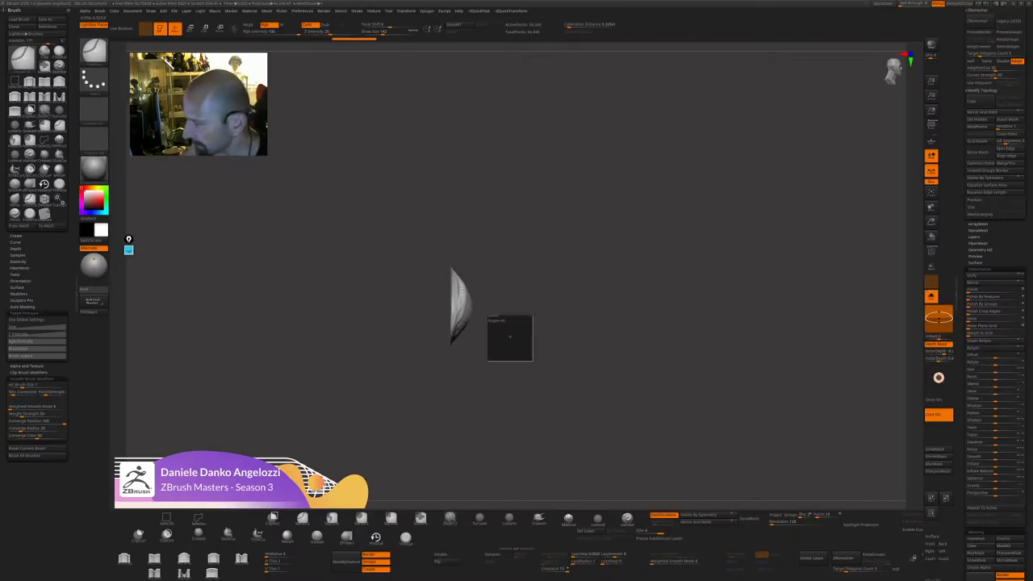
Mask the plane around the mound, leaving the mound free, and soften the mask's edge.
left_click_drag(488, 316, 453, 259, "ctrl")
left_click(480, 313, "ctrl")
left_click(463, 297, "ctrl")
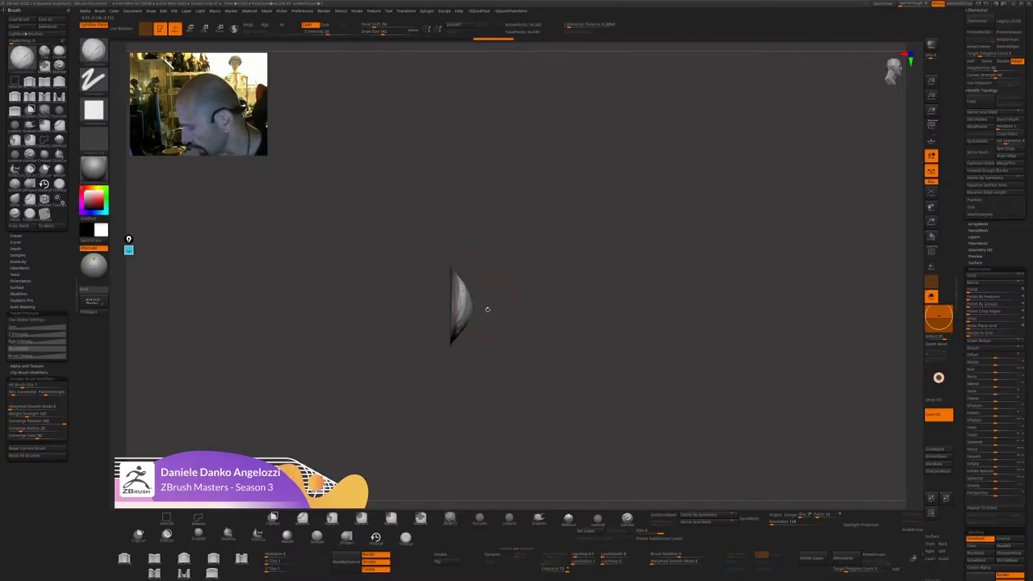
Pull the mound upward and outward into a slanted, overhanging scale with the Move brush.
key("b")
key("m")
key("v")
mouse_move(471, 309)
left_mouse_down()
mouse_move(487, 268)
mouse_move(480, 292)
left_mouse_up()
mouse_move(540, 263)
left_mouse_down("shift")
mouse_move(493, 261)
mouse_move(506, 266)
left_mouse_up("shift")
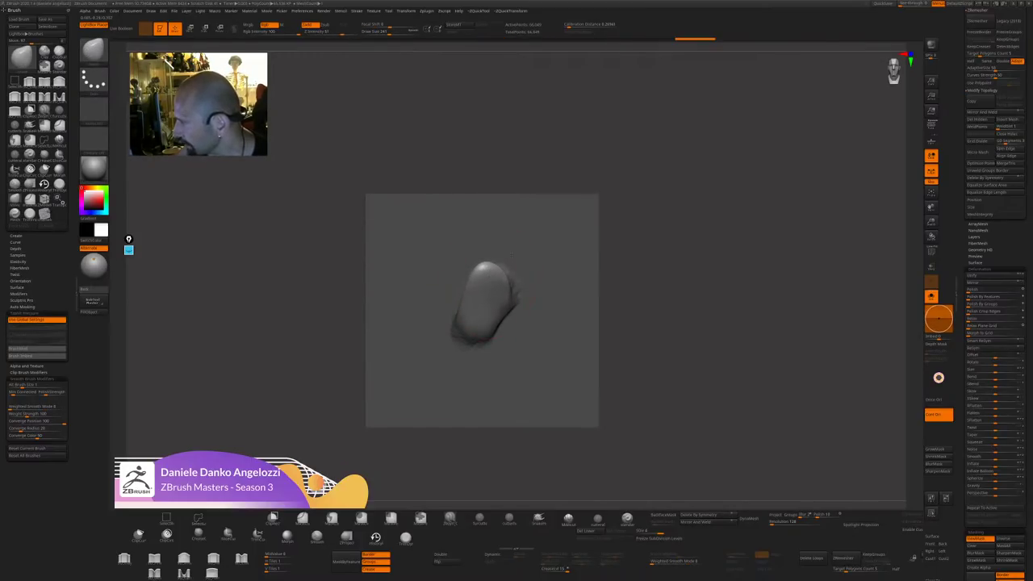
right_click_drag(511, 256, 539, 259, "shift")
left_click_drag(485, 267, 488, 257)
Clear the mask and smooth the slanted scale and its transition into the plane.
left_click_drag(720, 227, 736, 243, "ctrl")
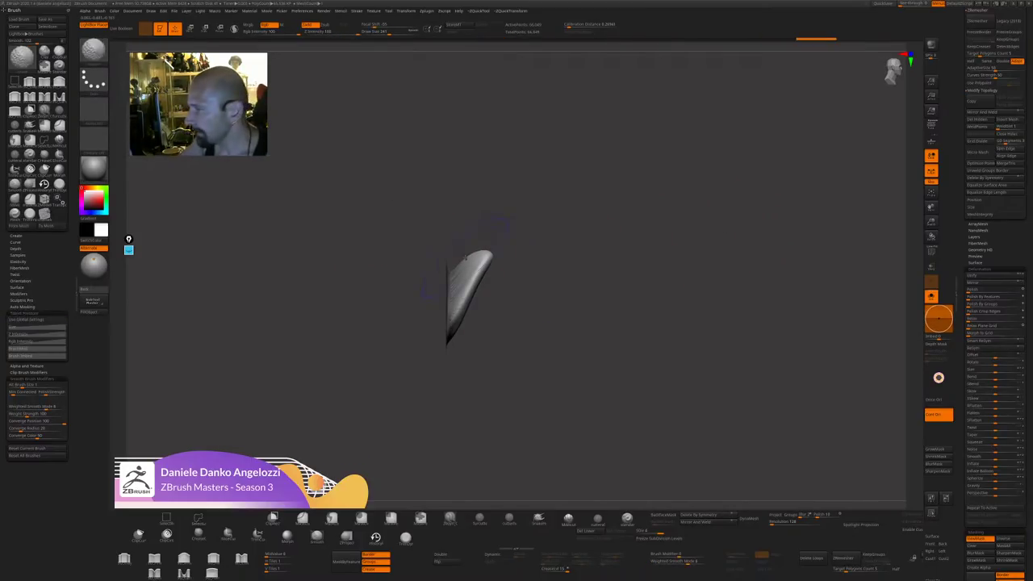
mouse_move(466, 257)
left_mouse_down("shift")
mouse_move(472, 275)
mouse_move(477, 267)
left_mouse_up("shift")
right_click_drag(543, 287, 514, 293, "shift")
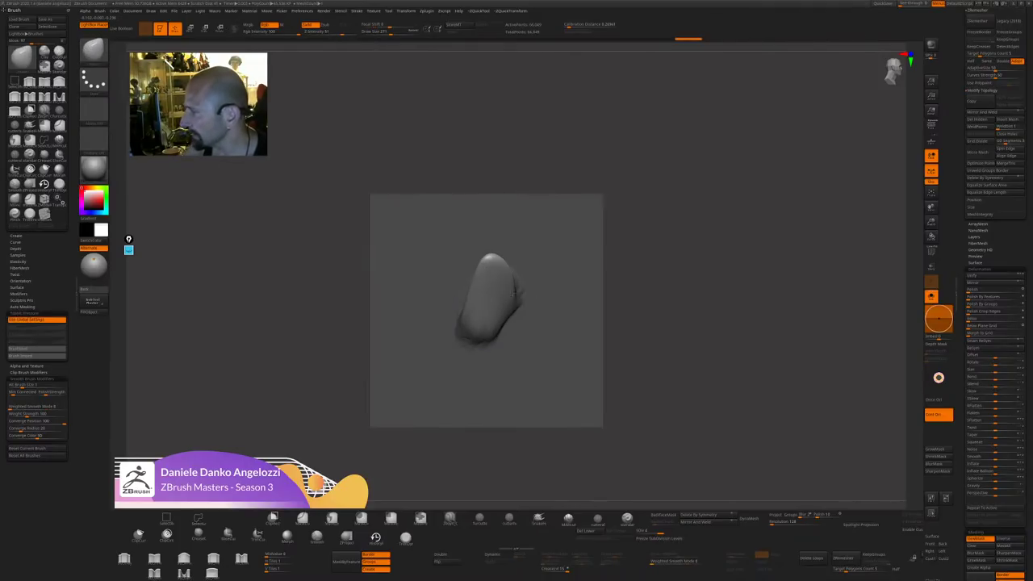
left_click_drag(729, 360, 756, 385, "ctrl")
mouse_move(557, 347)
right_mouse_down()
mouse_move(529, 283)
mouse_move(508, 323)
right_mouse_up()
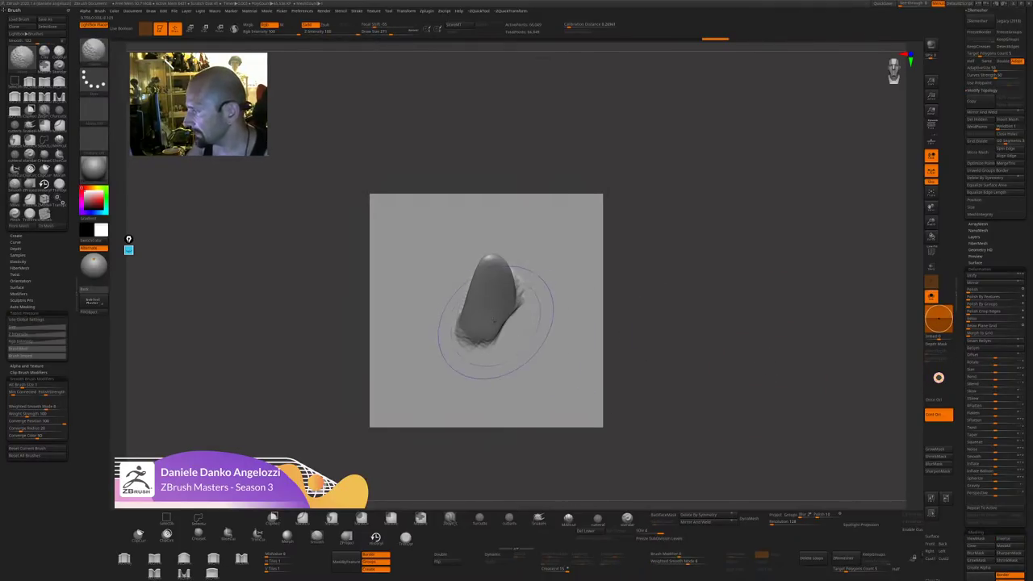
mouse_move(496, 323)
left_mouse_down("shift")
mouse_move(508, 297)
mouse_move(474, 301)
mouse_move(497, 295)
left_mouse_up("shift")
Select the ChiselCreature brush and align the view squarely with the front of the sculpted scale plane.
left_click(45, 214)
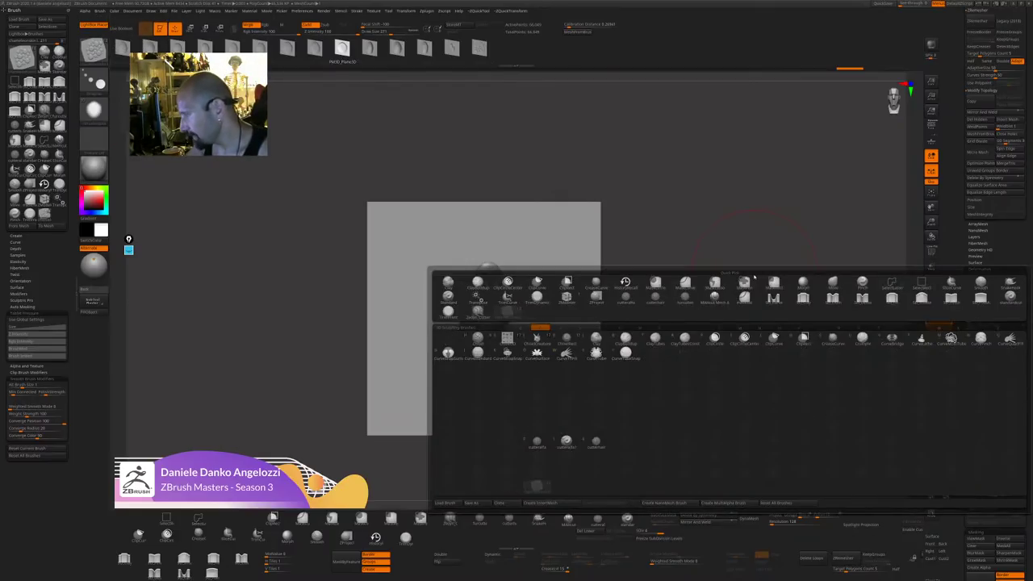
key("b")
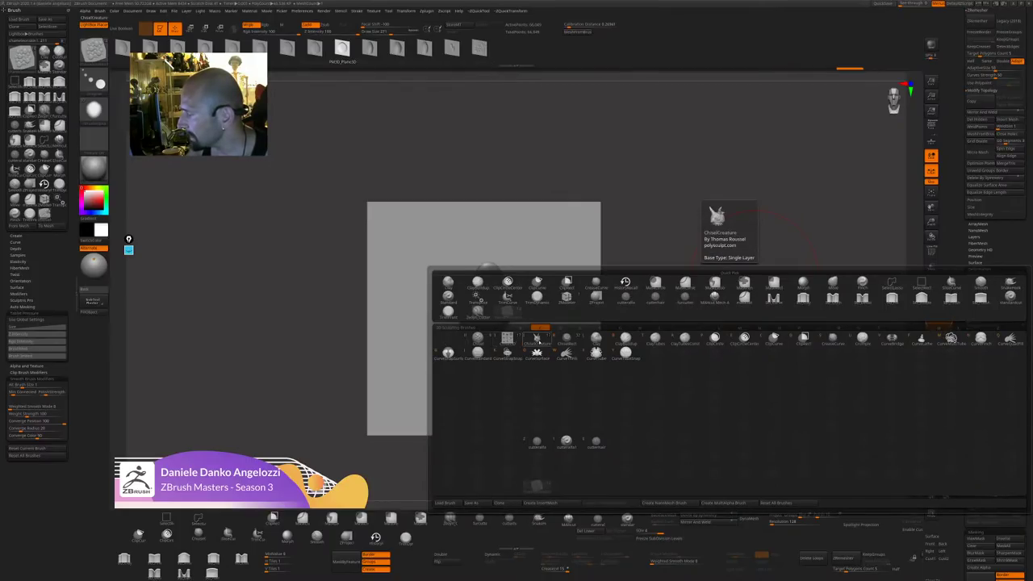
left_click(534, 340)
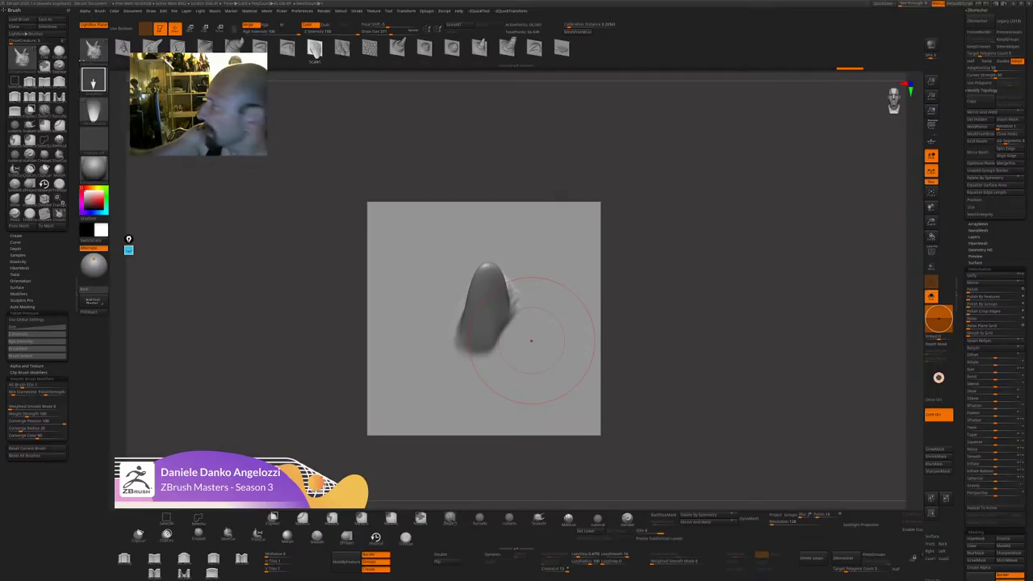
left_click_drag(771, 326, 720, 309)
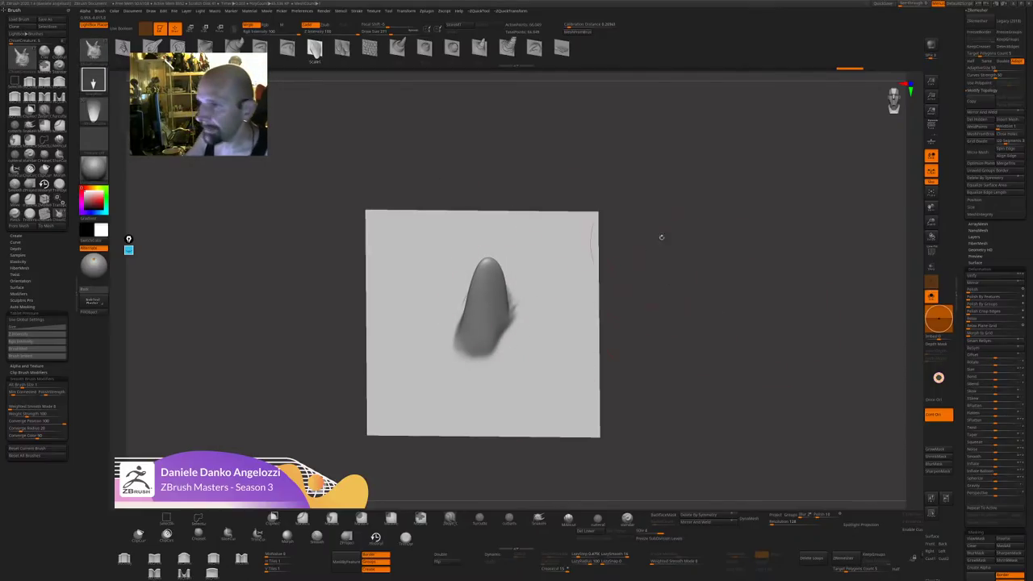
left_click_drag(651, 326, 678, 333, "shift")
left_click_drag(962, 199, 962, 549)
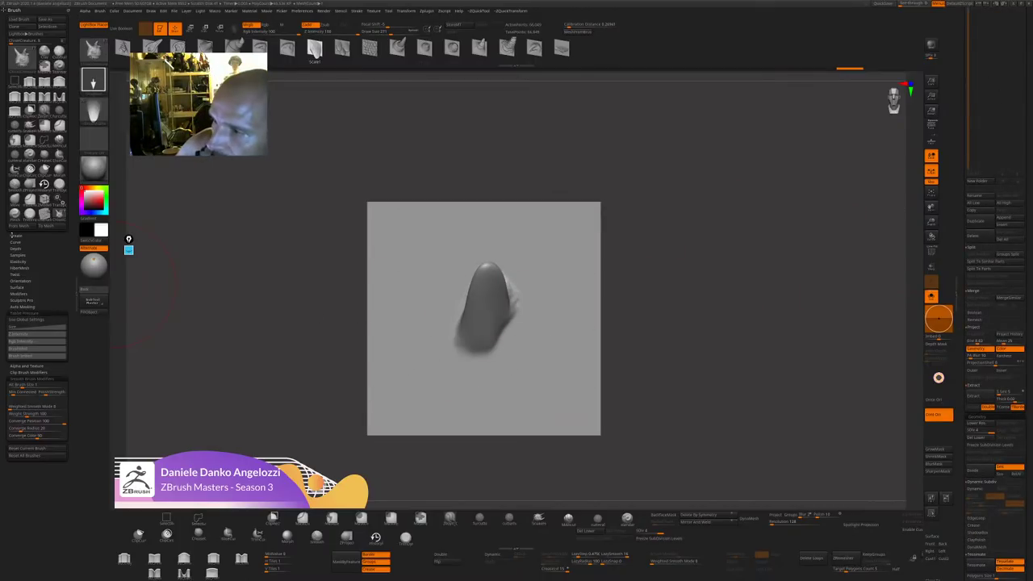
Capture the sculpted scale plane as a new alpha in the chameleon scale brush using From Mesh.
left_click(15, 235)
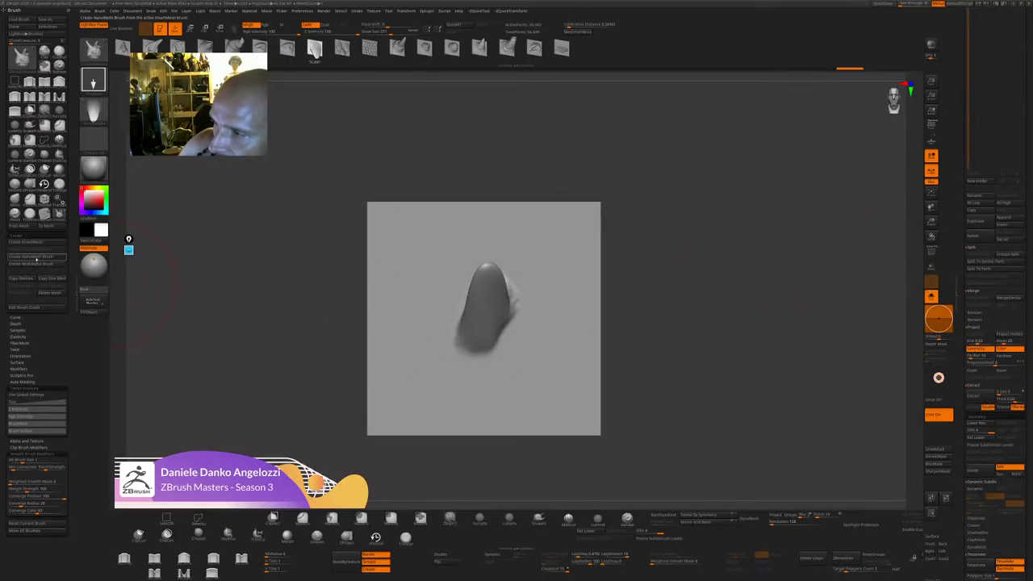
left_click(36, 256)
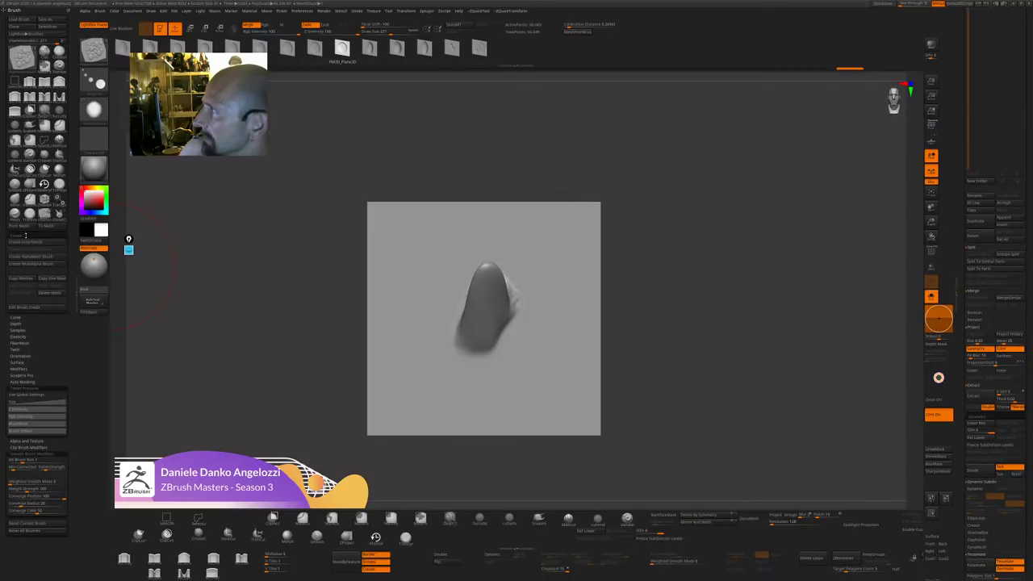
left_click(24, 229)
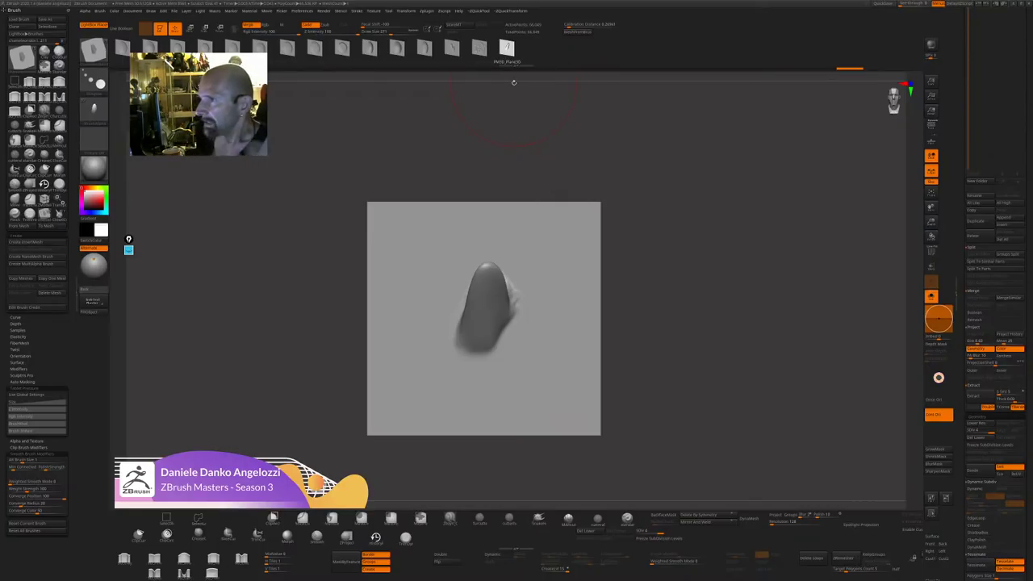
Try stamping the newly captured scale on the plane beside the sculpted one, and undo the strokes.
mouse_move(565, 295)
left_mouse_down()
mouse_move(554, 260)
mouse_move(571, 274)
mouse_move(565, 253)
mouse_move(549, 253)
mouse_move(565, 266)
left_mouse_up()
key("ctrl+z")
key("ctrl+z")
key("ctrl+z")
key("ctrl+z")
key("ctrl+z")
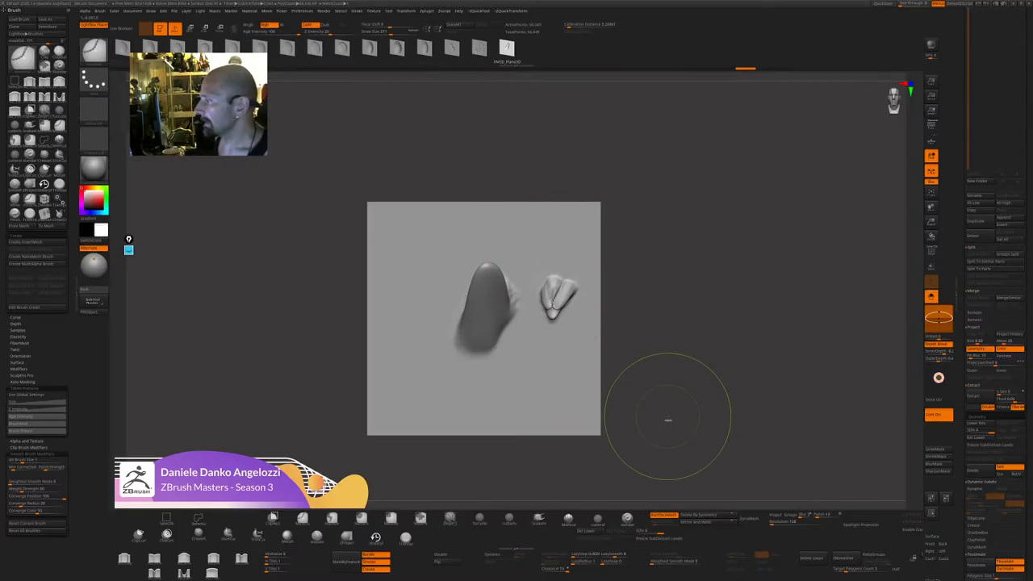
key("ctrl+z")
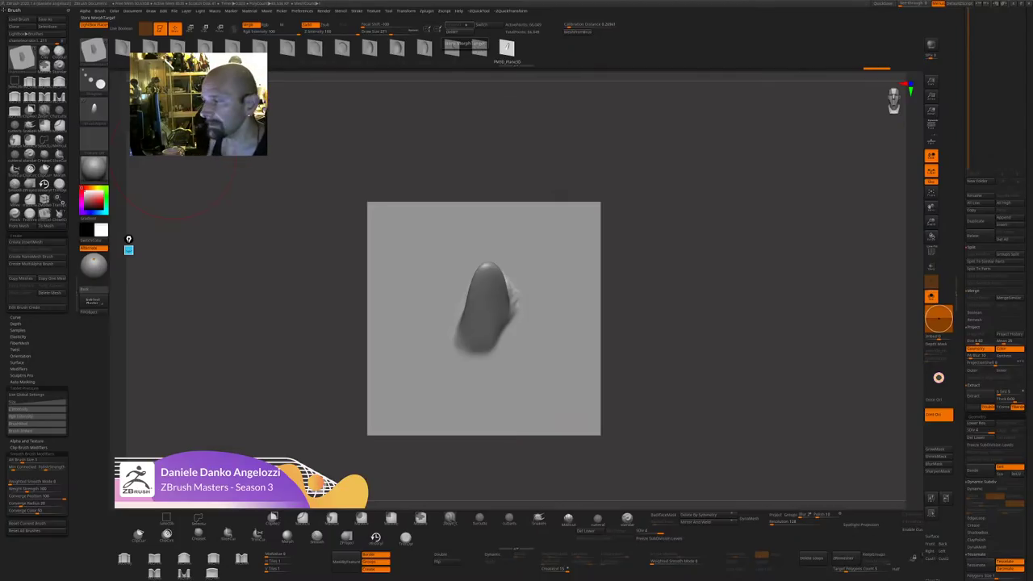
Replace the plane's stored morph target, reduce the brush size and stamp two overlapping test scales beside the sculpted scale.
left_click_drag(668, 344, 783, 323)
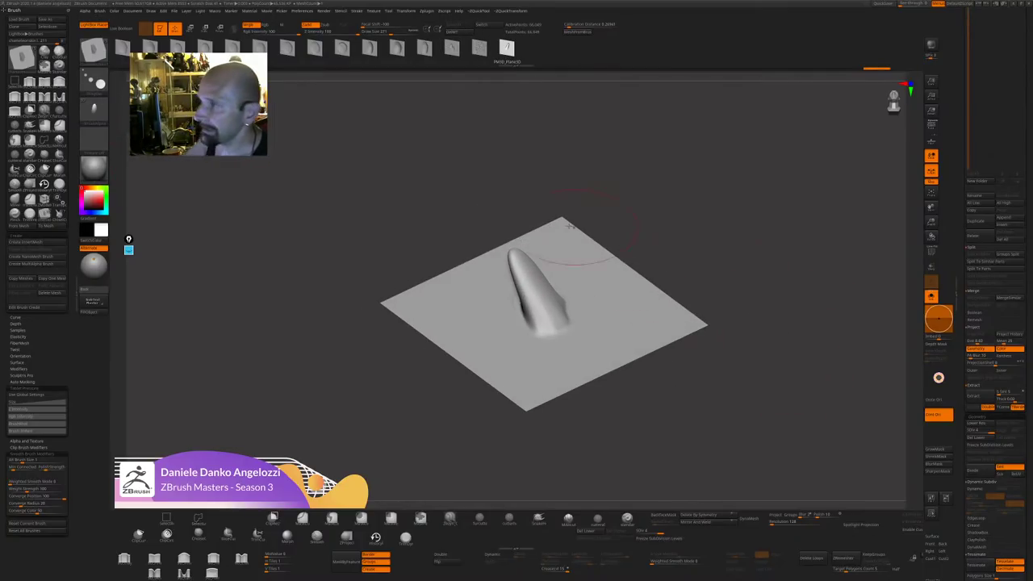
left_click_drag(724, 191, 730, 228, "alt")
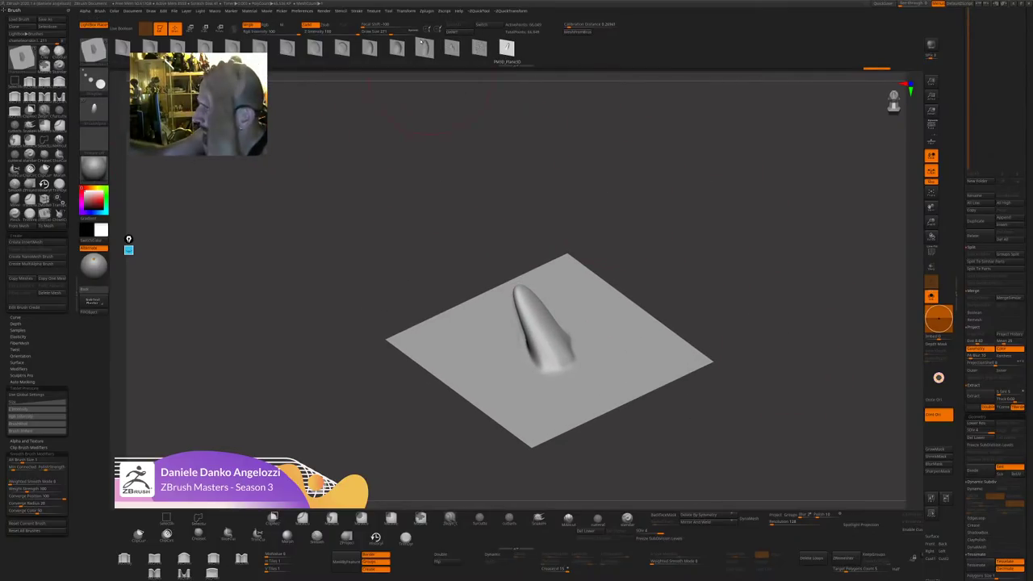
left_click(457, 34)
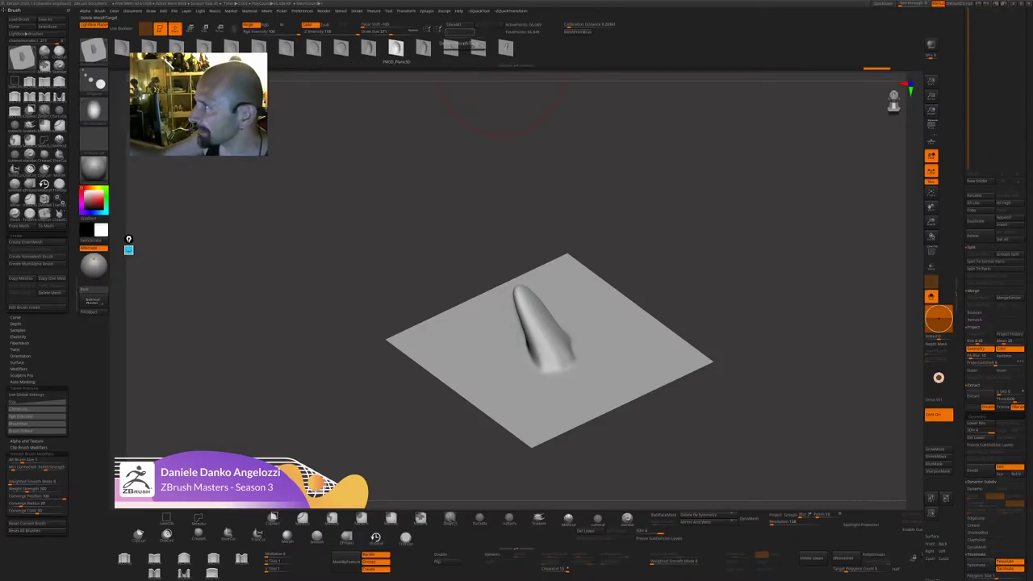
key("s")
key("s")
left_click_drag(500, 372, 494, 371)
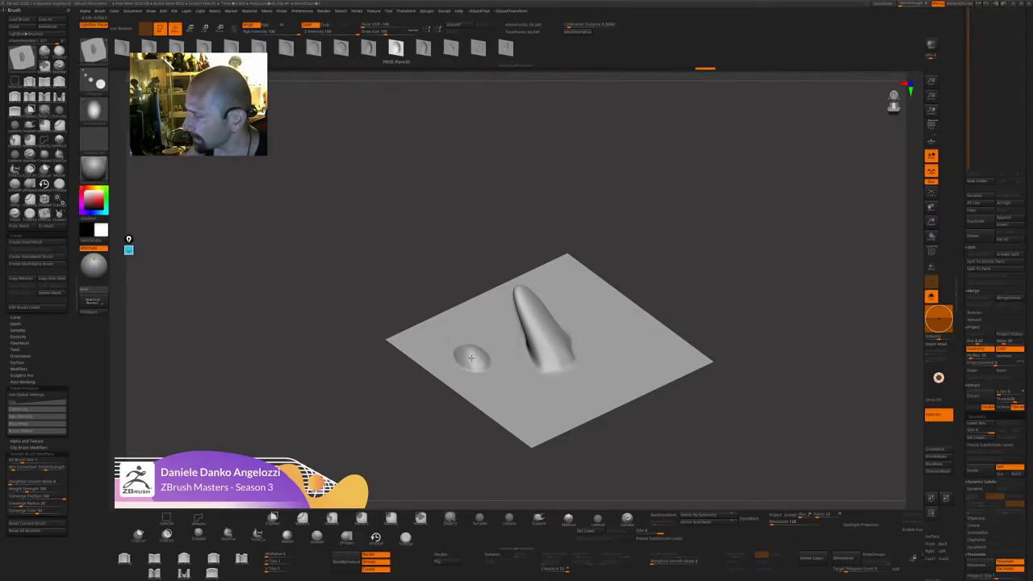
left_click_drag(542, 497, 528, 462)
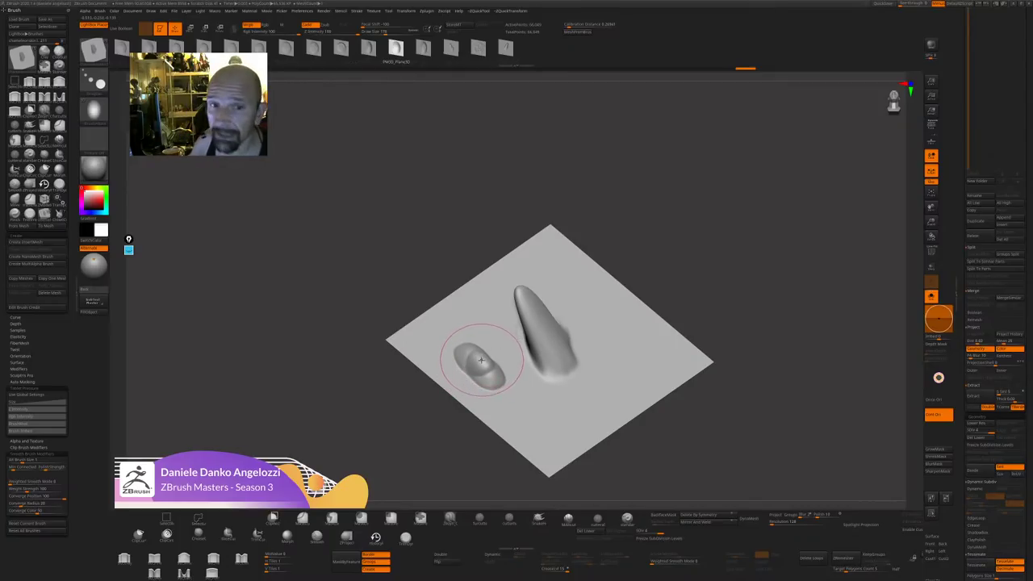
left_click_drag(447, 468, 441, 485)
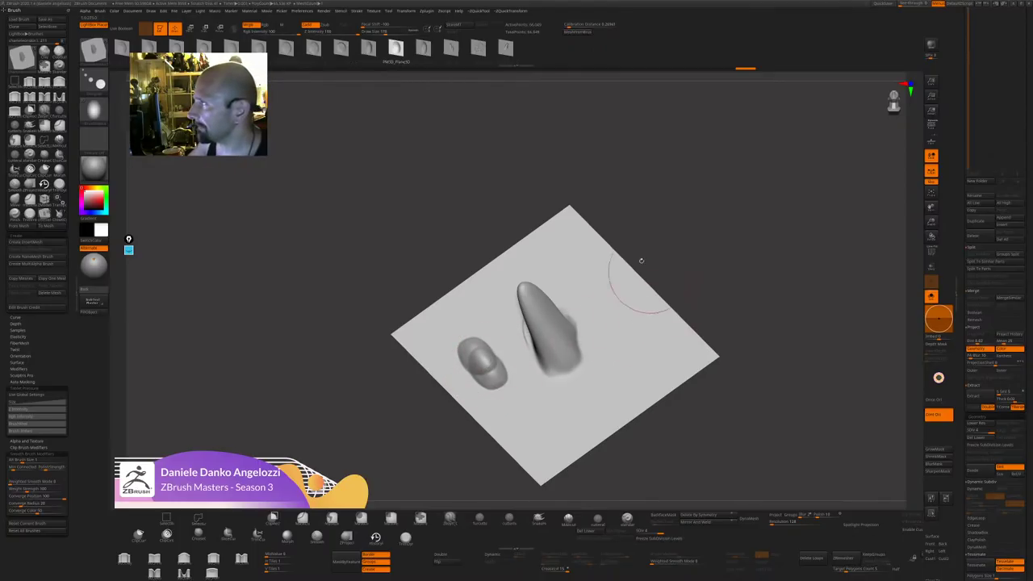
Undo the two test scales and flatten the sculpted plane completely with Morph to Grid.
key("ctrl")
left_click(458, 26)
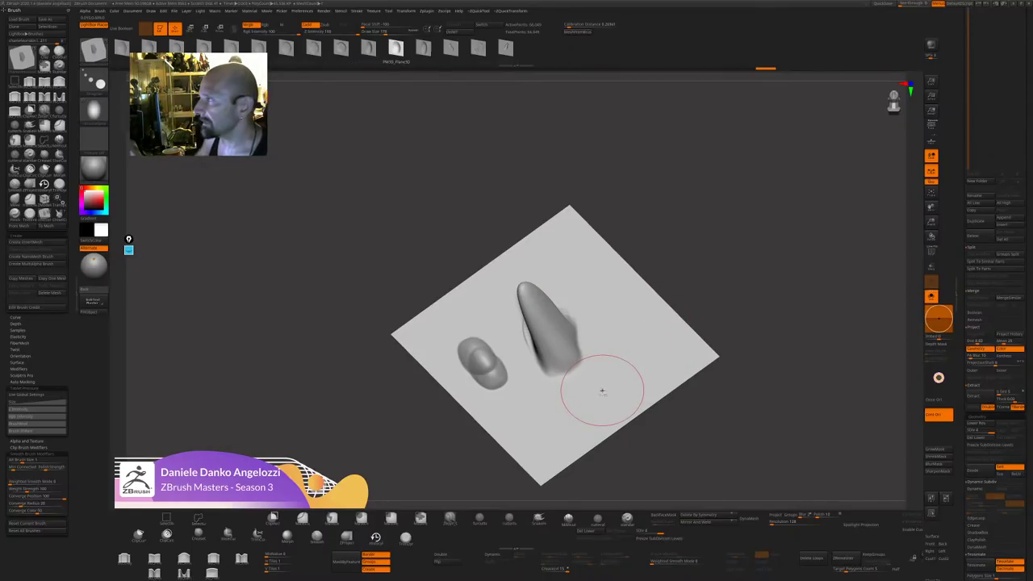
key("ctrl+z")
key("ctrl+z")
scroll(985, 275, "down", 5)
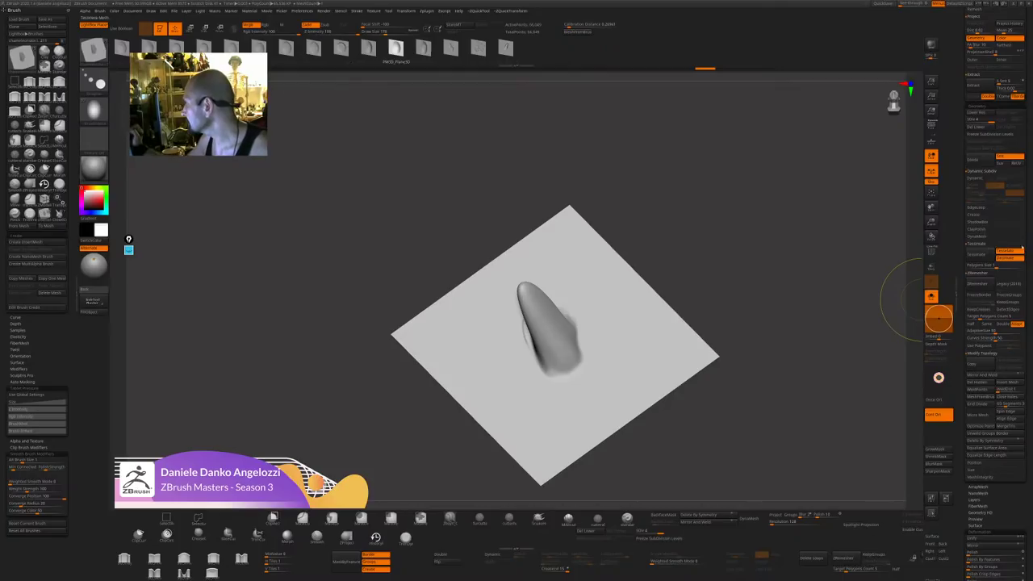
scroll(1028, 295, "down", 5)
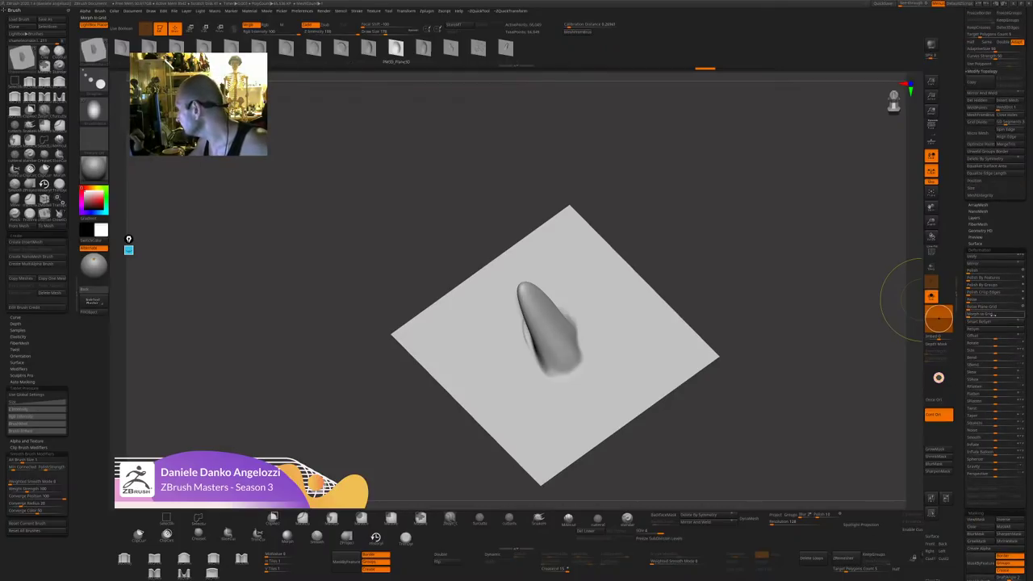
left_click(1027, 314)
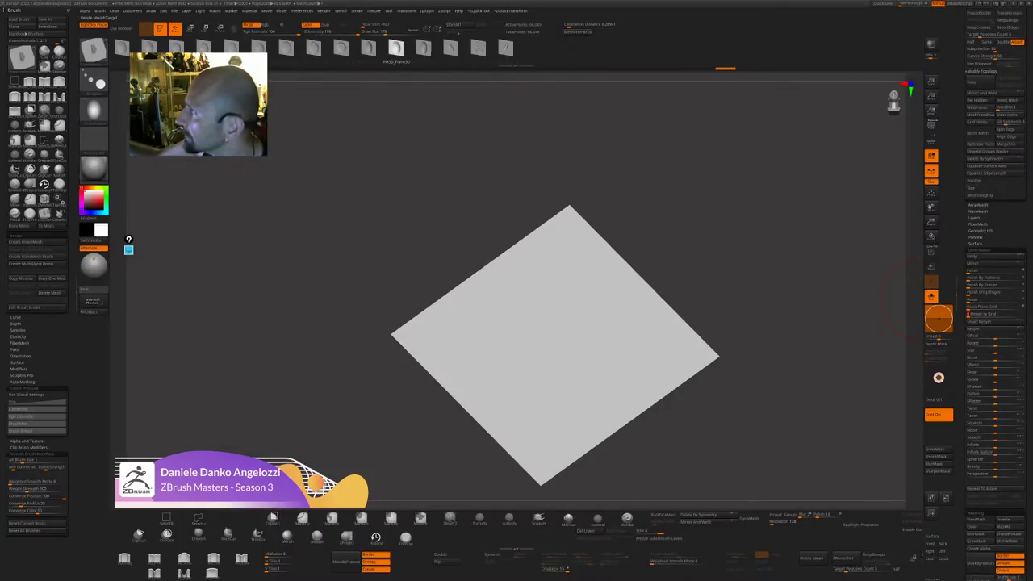
Store the flat plane as a morph target and stamp a tight cluster of overlapping scales near its upper corner.
left_click(454, 25)
left_click_drag(720, 316, 639, 323)
left_click_drag(547, 247, 556, 266)
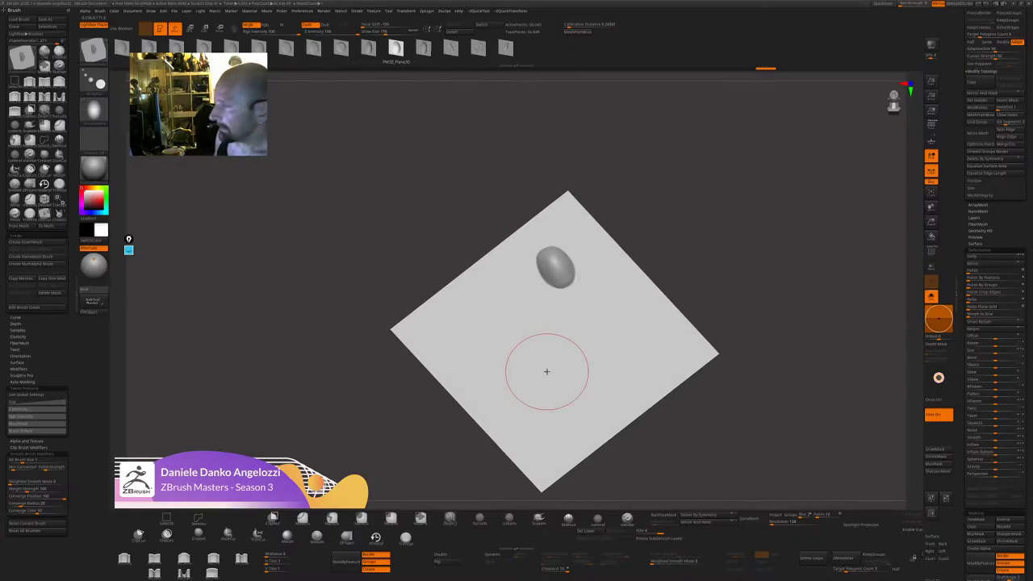
left_click_drag(587, 331, 552, 277)
right_click_drag(552, 277, 532, 279)
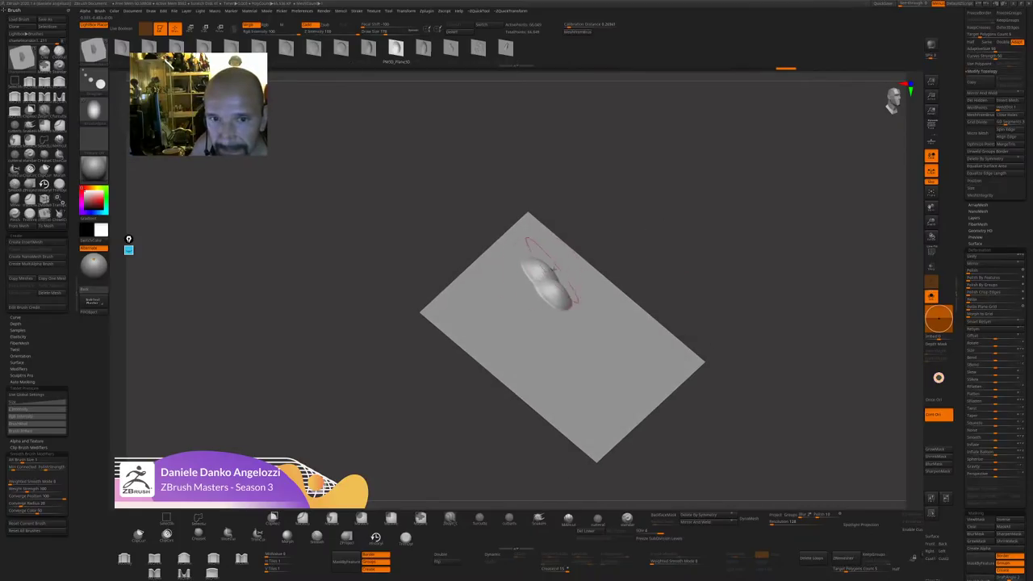
right_click_drag(551, 271, 596, 295, "shift")
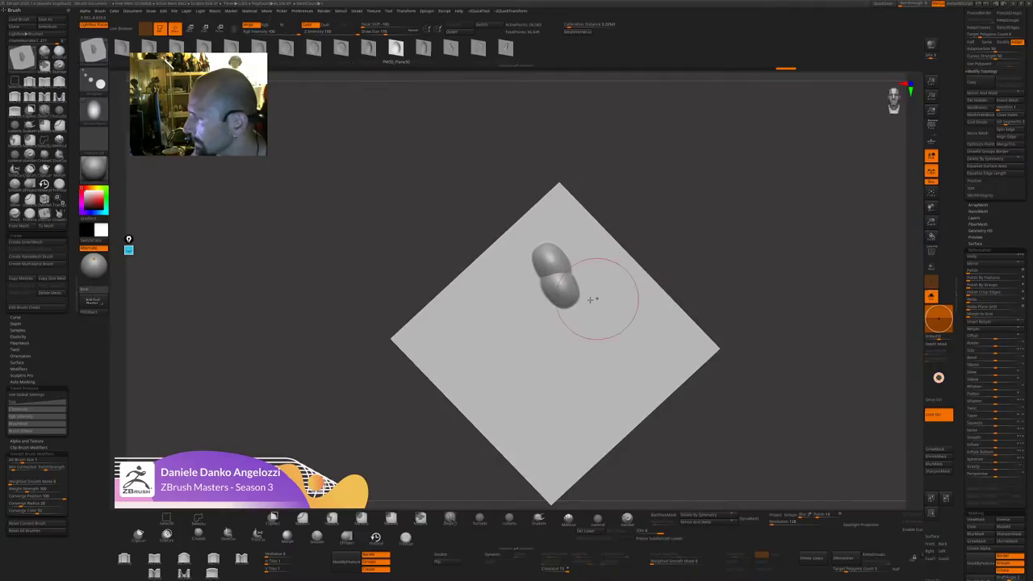
mouse_move(597, 286)
left_mouse_down()
mouse_move(569, 253)
mouse_move(590, 257)
mouse_move(581, 278)
left_mouse_up()
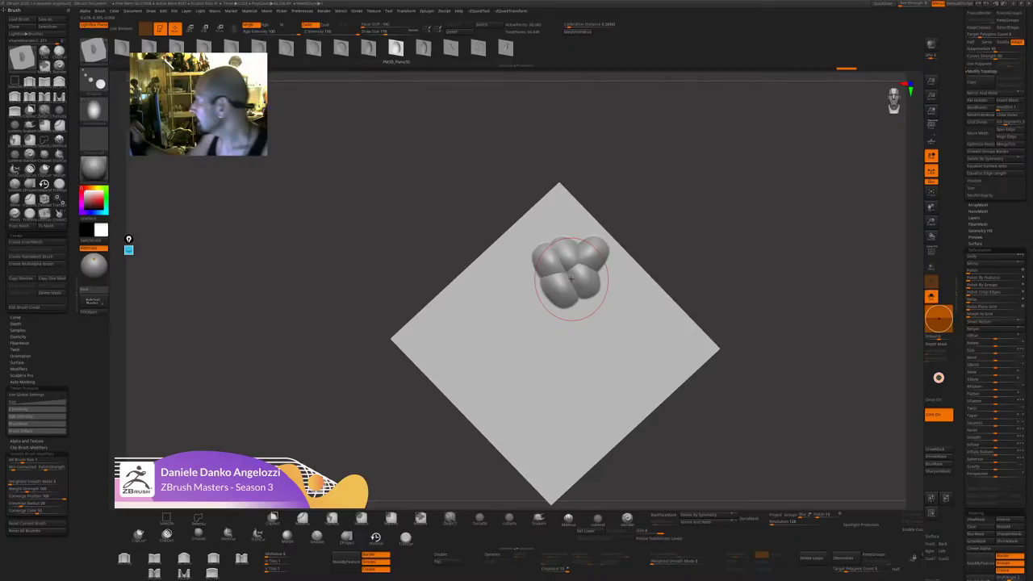
Switch to the chameleon model and toggle its morph target to compare the smooth skin with the scaled skin.
left_click_drag(979, 89, 980, 214)
left_click_drag(961, 172, 962, 268)
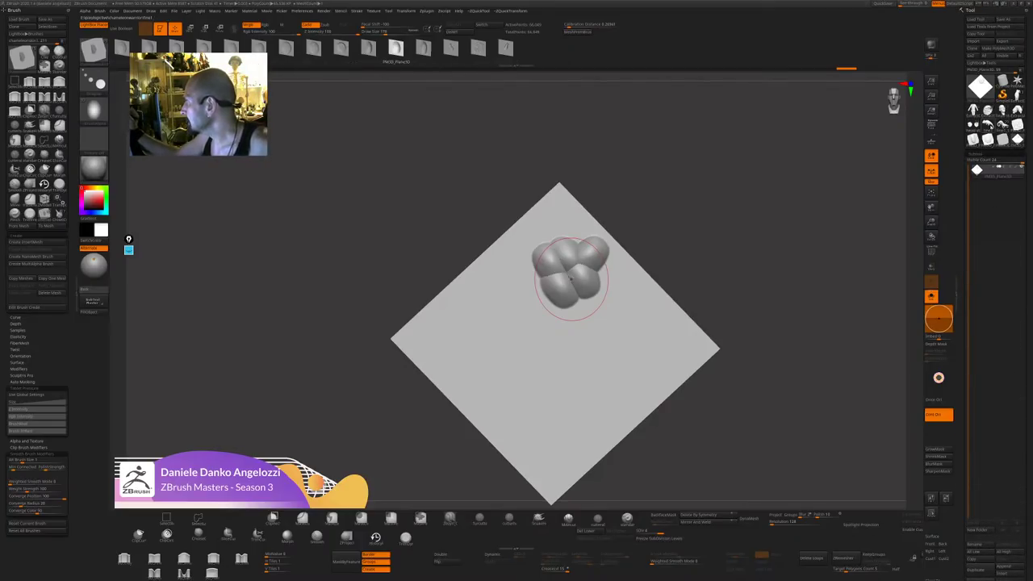
left_click(989, 126)
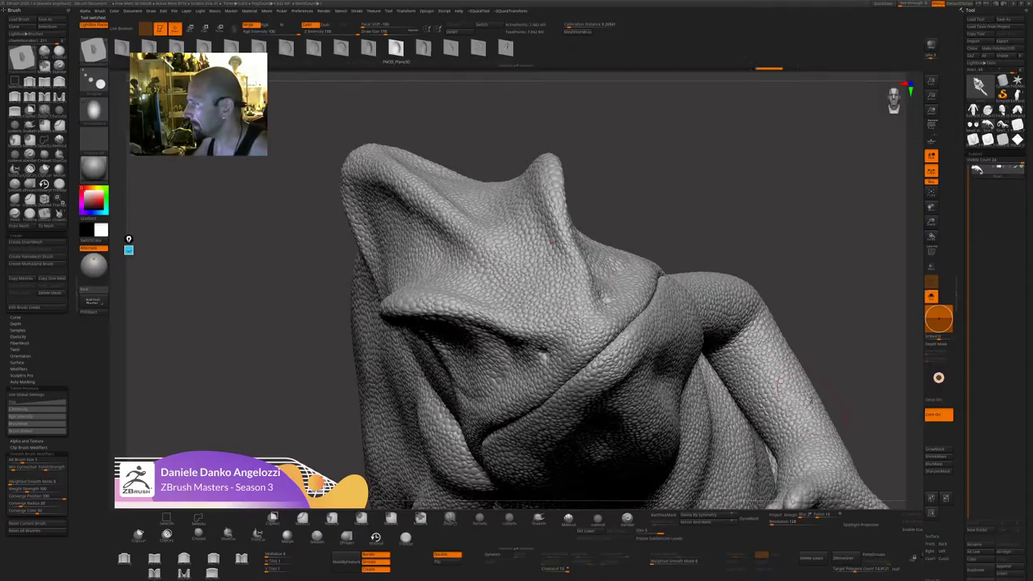
left_click_drag(864, 283, 693, 164, "alt")
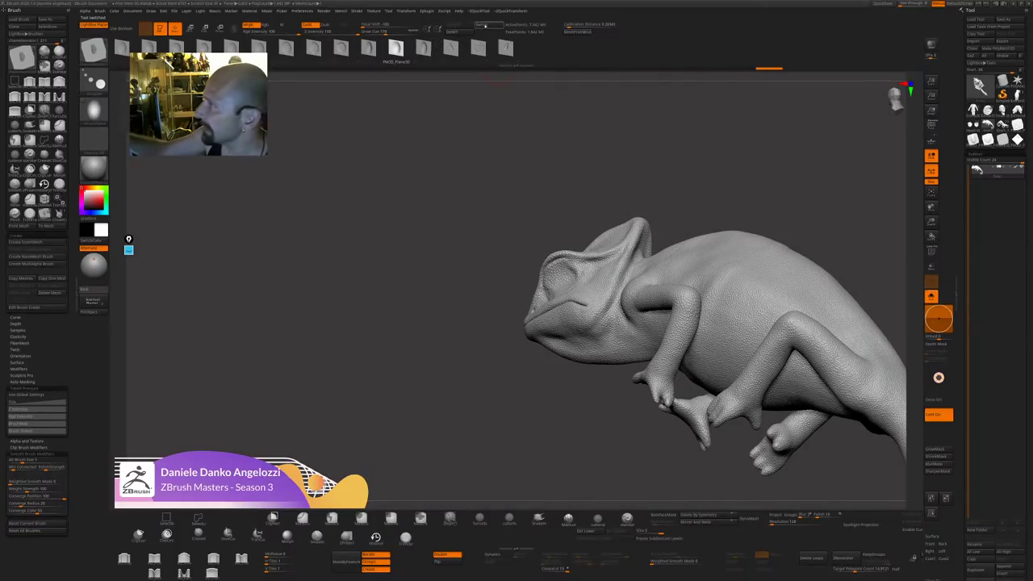
left_click(486, 25)
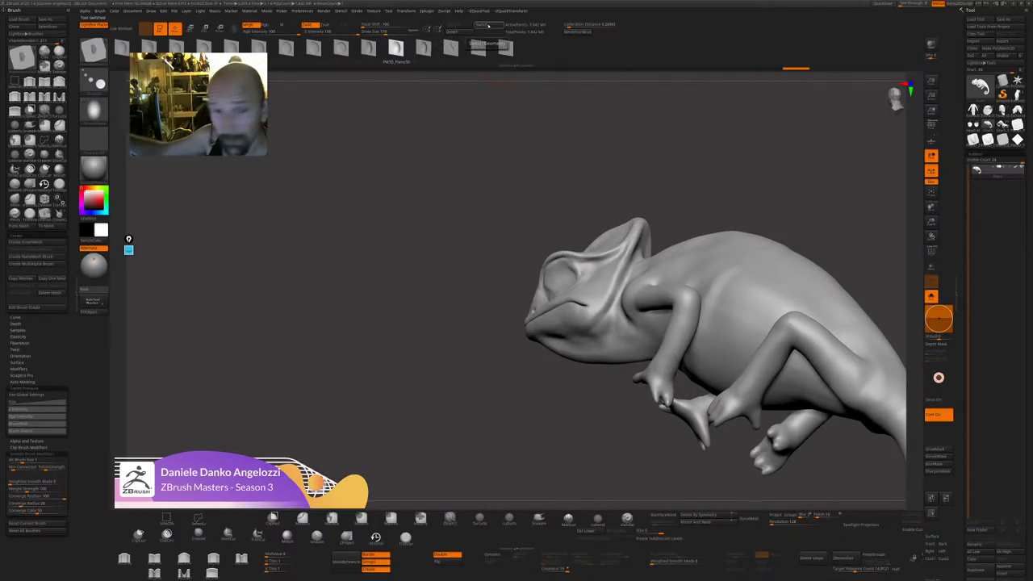
left_click(487, 25)
mouse_move(745, 159)
left_mouse_down()
mouse_move(696, 171)
mouse_move(674, 230)
left_mouse_up()
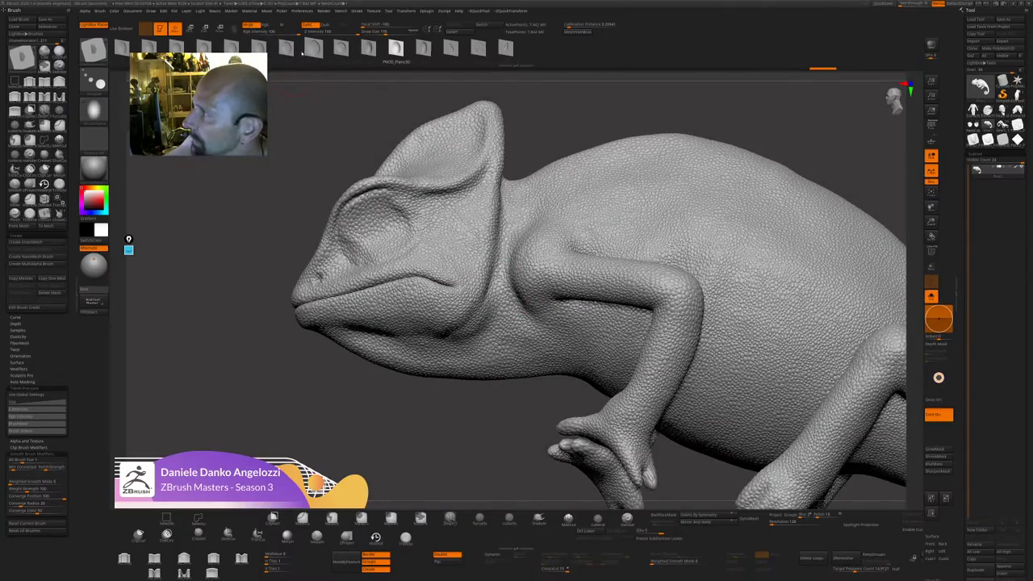
Set the scale brush to a DragRect stroke and mask the whole chameleon except the upper head above the mouth line.
left_click(156, 85)
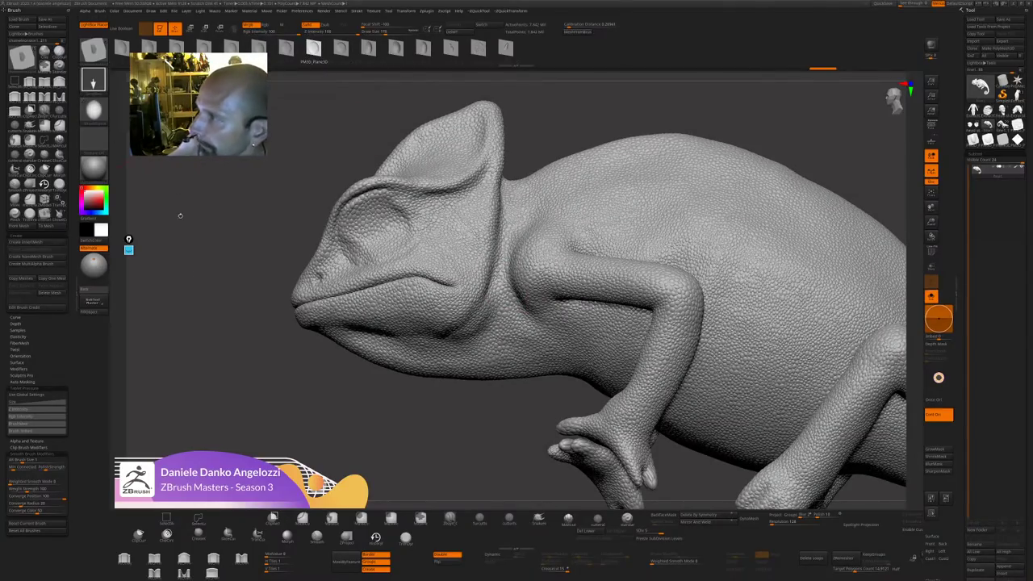
mouse_move(181, 217)
left_mouse_down("alt")
mouse_move(353, 235)
mouse_move(353, 270)
left_mouse_up("alt")
key("1")
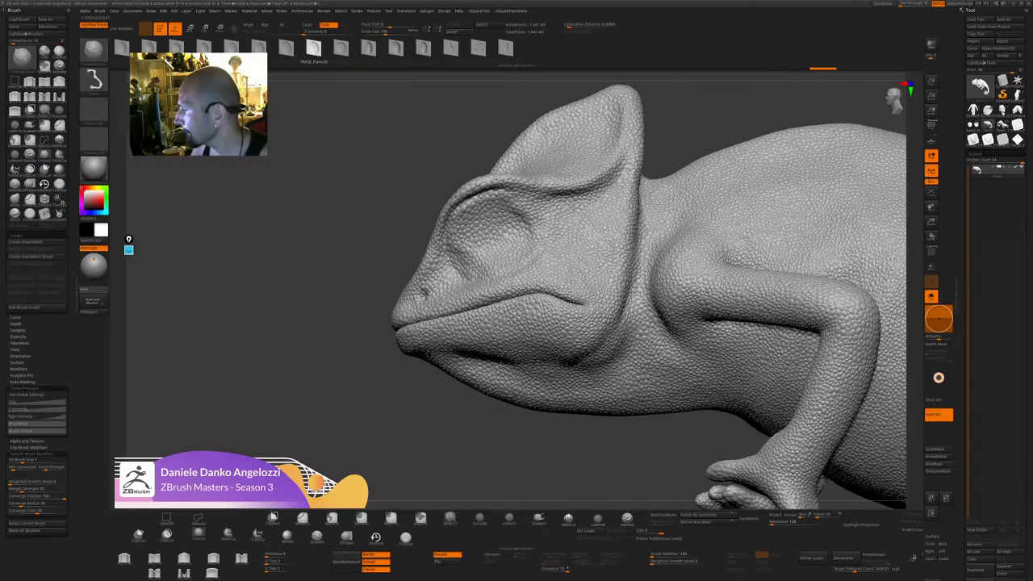
left_click(527, 472, "ctrl")
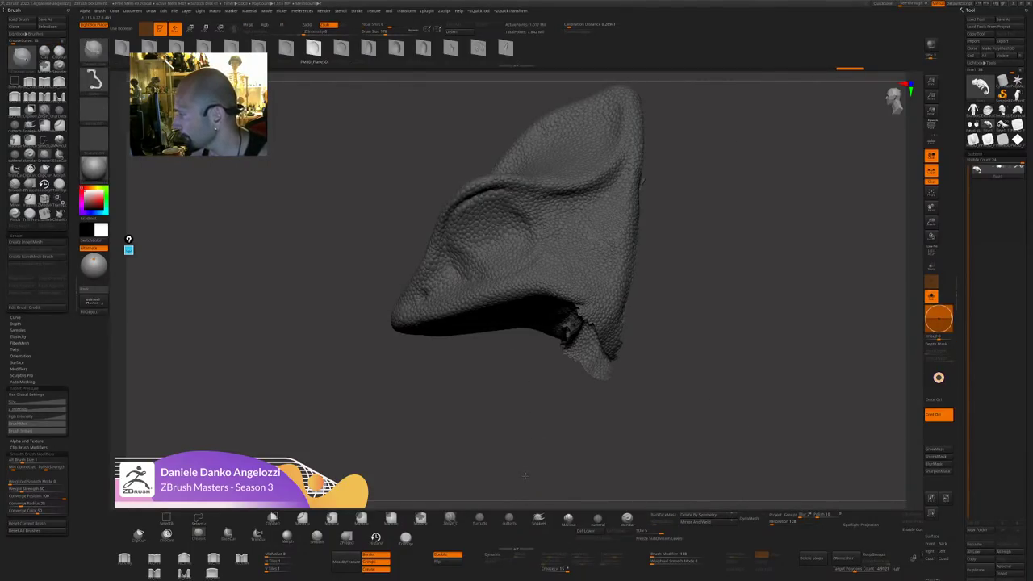
left_click(525, 476, "ctrl+shift")
left_click(526, 461, "ctrl")
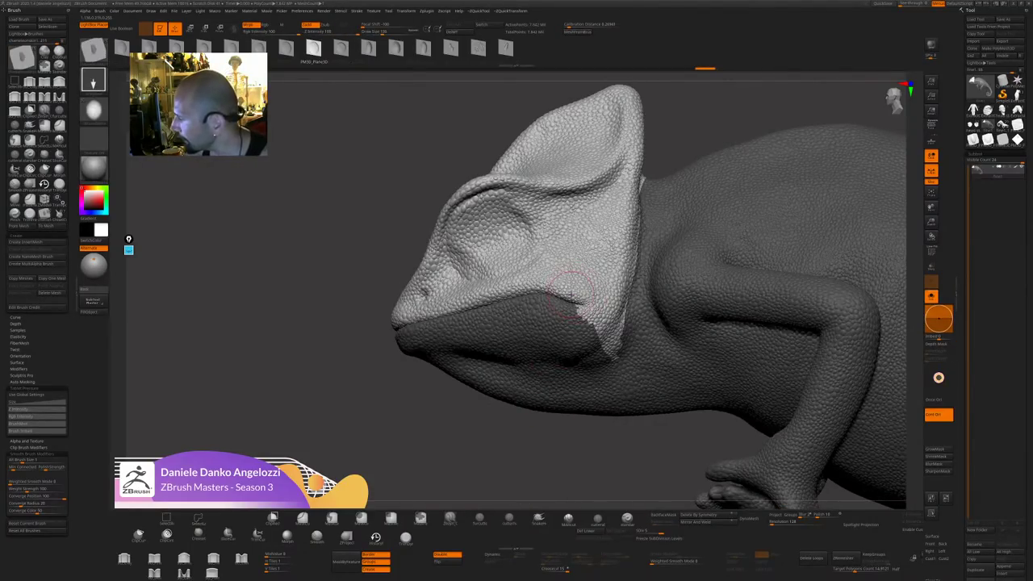
Stamp a row of larger scales along the upper lip, starting near the corner of the mouth.
left_click_drag(569, 294, 549, 284, "ctrl+alt")
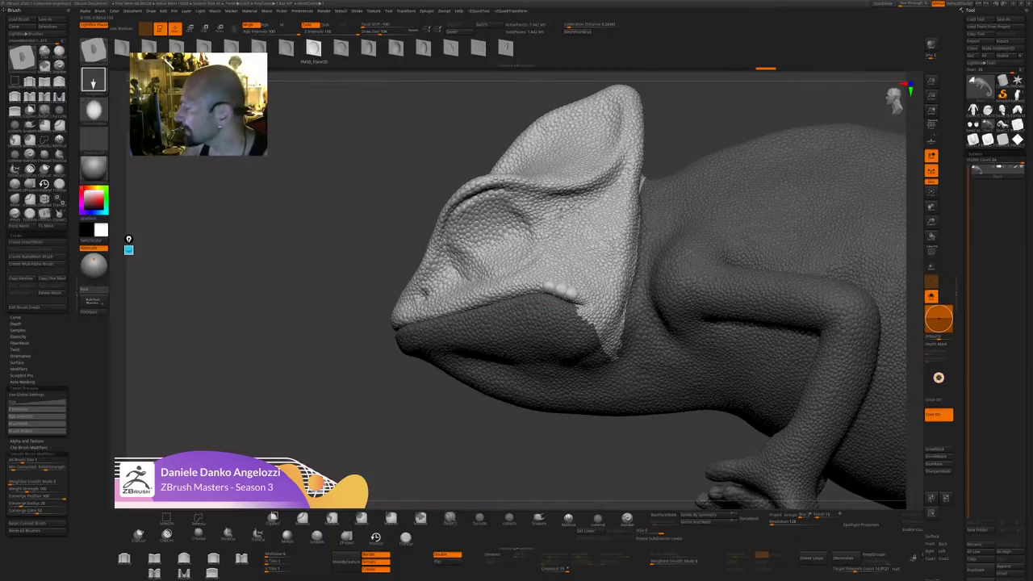
mouse_move(540, 301)
left_mouse_down()
mouse_move(527, 281)
mouse_move(506, 290)
left_mouse_up()
left_click_drag(476, 460, 424, 433)
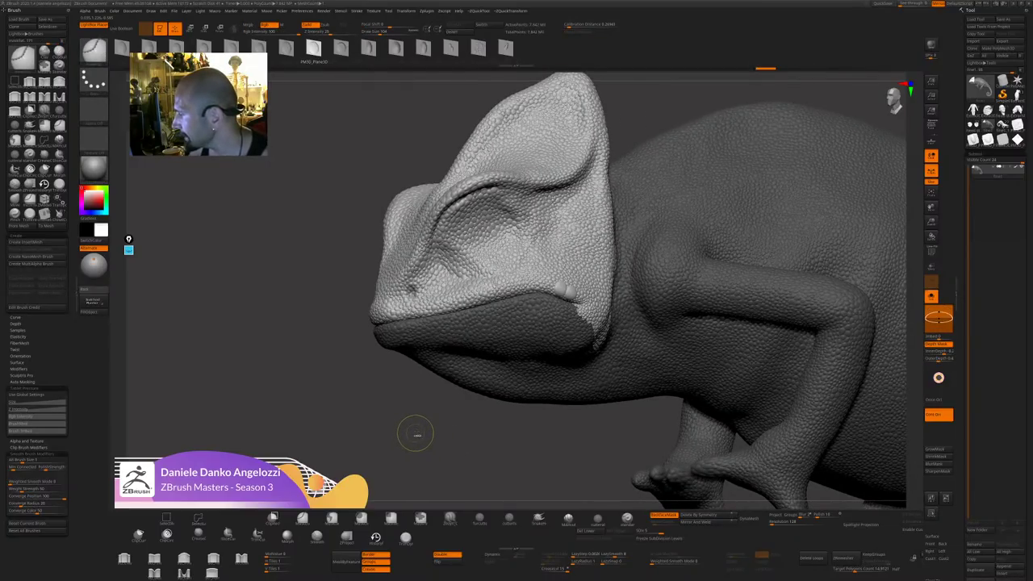
Turn the masked regions into polygroups, isolate the upper head and show the whole chameleon again.
key("ctrl+w")
left_click(768, 309, "ctrl+shift")
left_click(768, 310, "ctrl+shift")
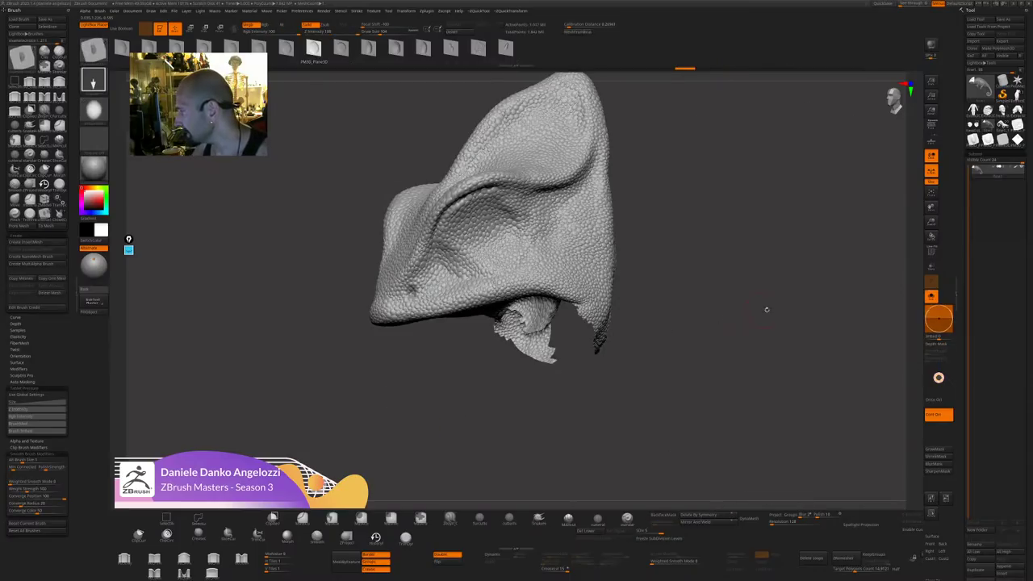
left_click(289, 357, "ctrl+shift")
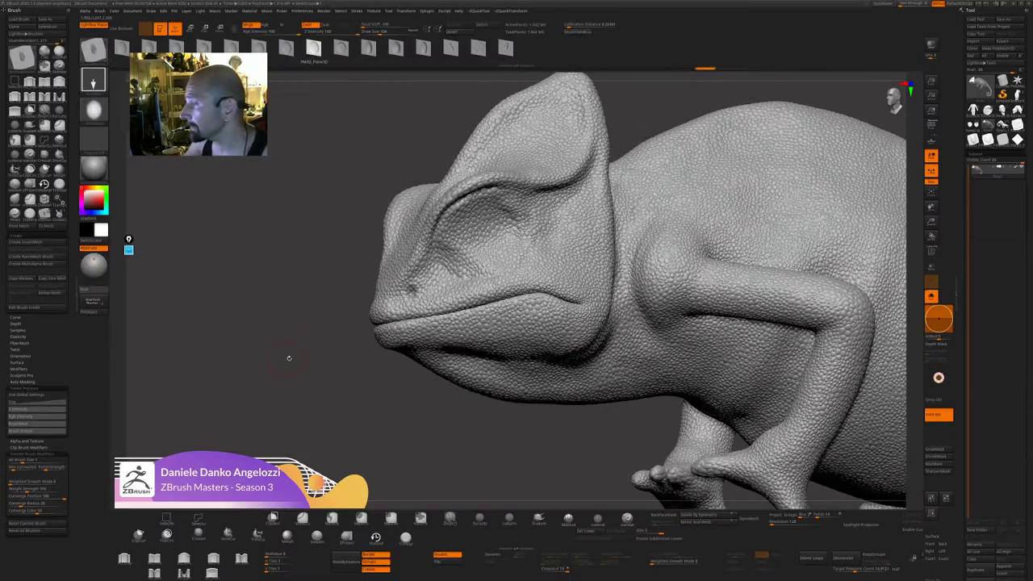
Open the chameleon's Morph Target settings.
left_click_drag(958, 311, 953, 189)
scroll(978, 334, "down", 5)
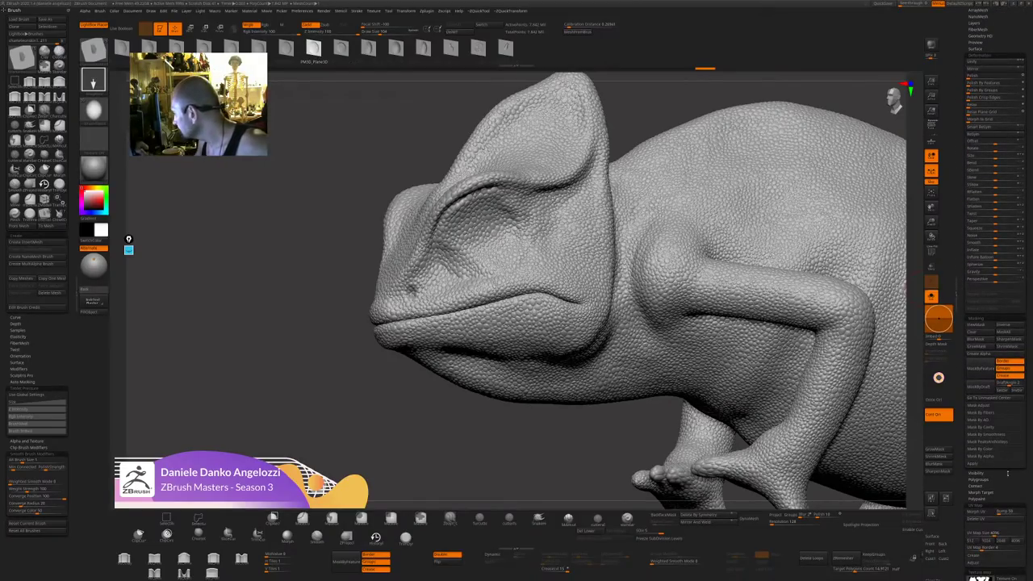
scroll(1008, 473, "down", 5)
left_click(975, 283)
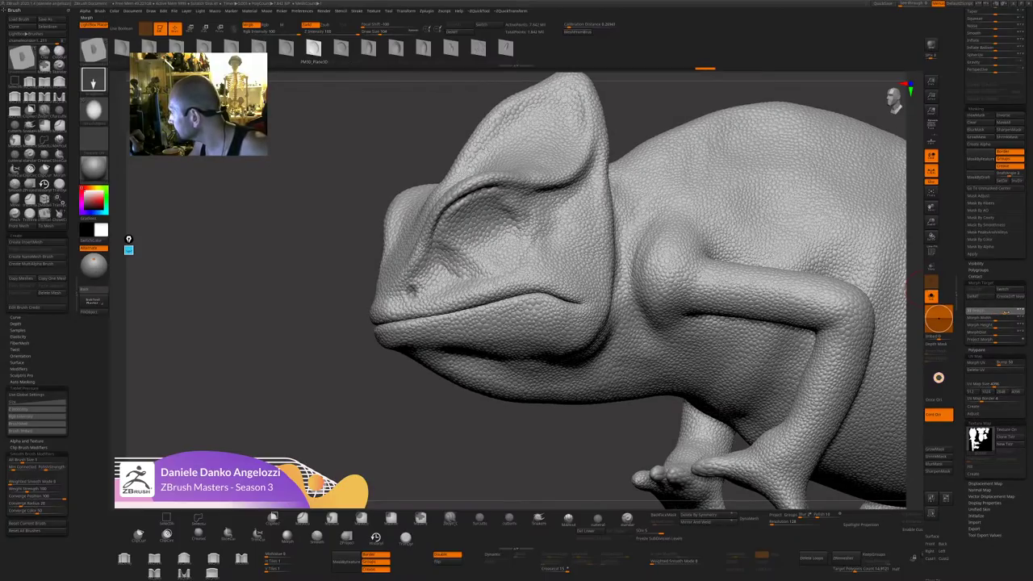
Isolate and mask the upper head polygroup, show the whole chameleon, and invert the mask so only the upper head can be sculpted.
left_click(541, 280)
left_click(566, 282, "ctrl+shift")
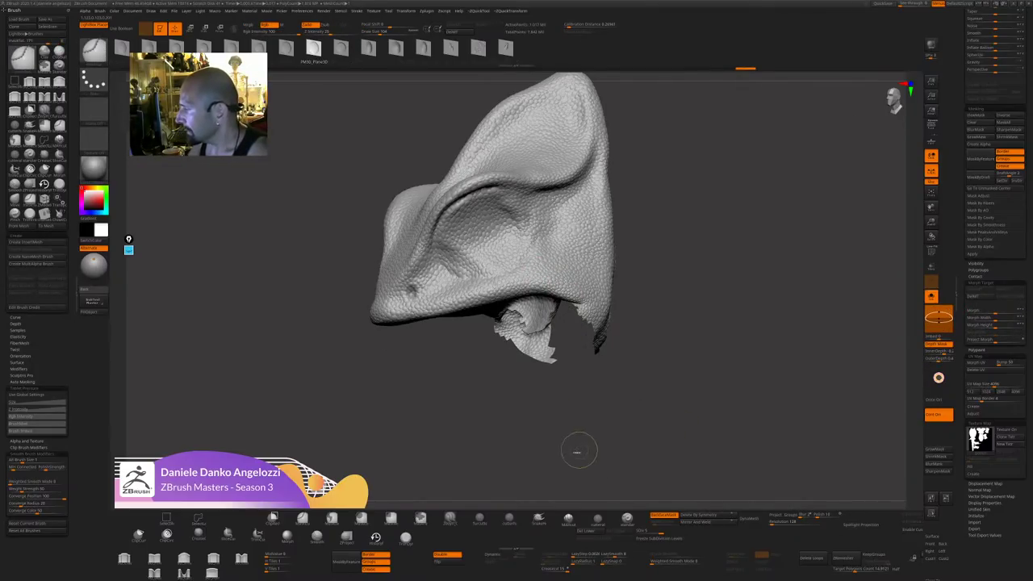
left_click(561, 454, "ctrl")
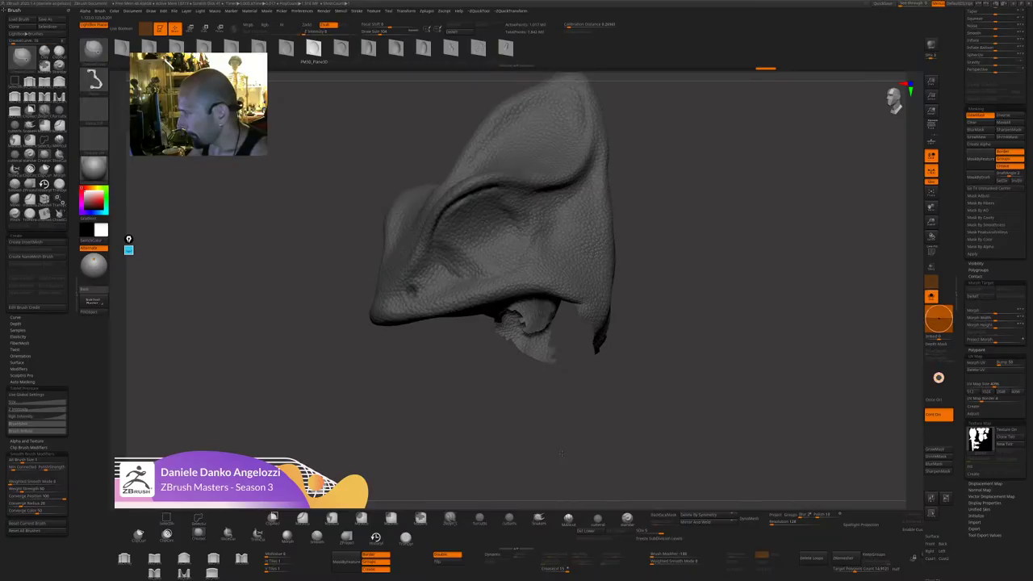
left_click(411, 447, "ctrl+shift")
left_click(409, 454, "ctrl")
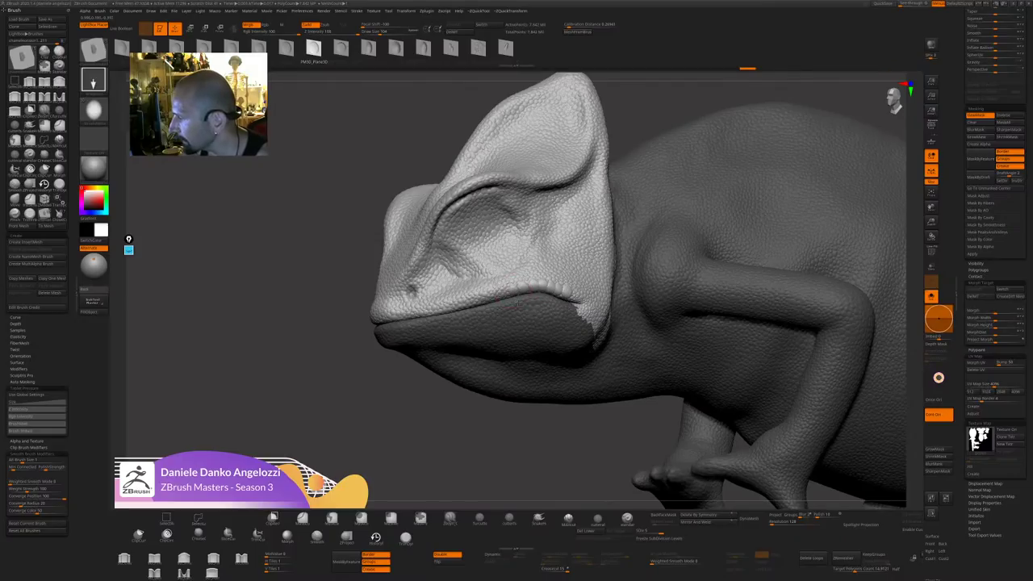
Stamp a row of large scales along the upper lip to the snout and a patch of scales above the mouth corner.
mouse_move(442, 368)
left_mouse_down()
mouse_move(711, 384)
mouse_move(509, 378)
mouse_move(444, 365)
left_mouse_up()
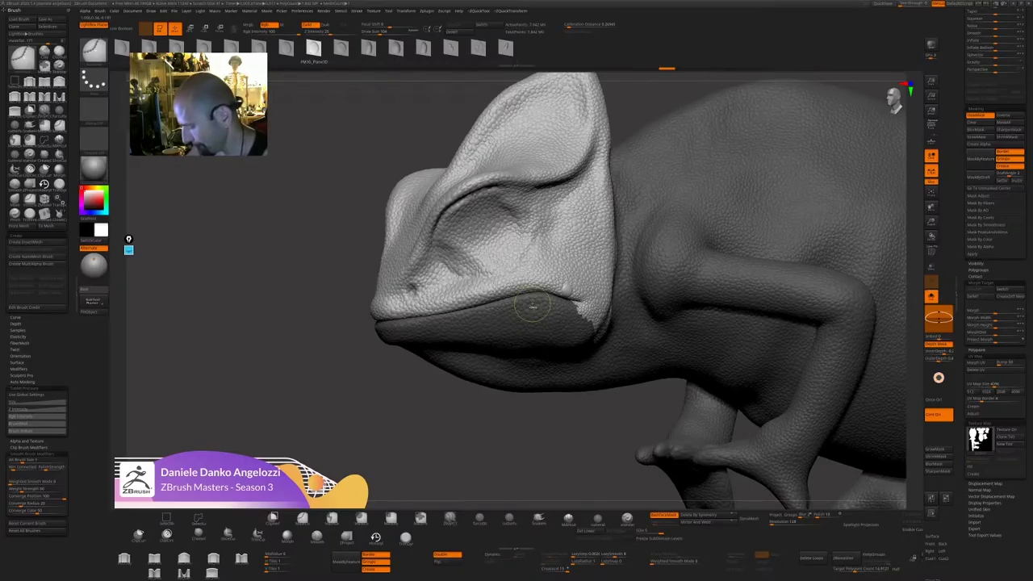
key("ctrl+z")
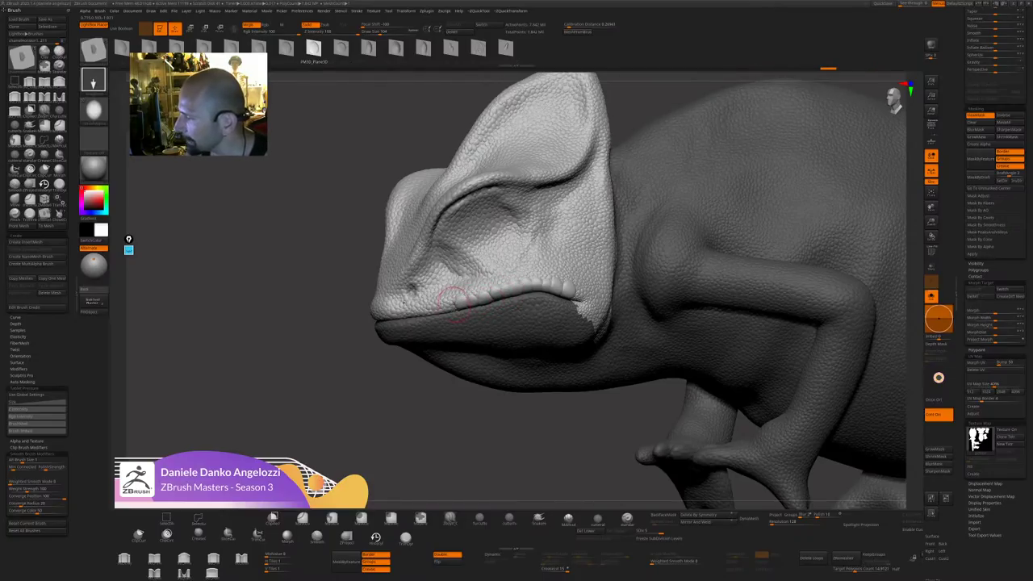
key("ctrl")
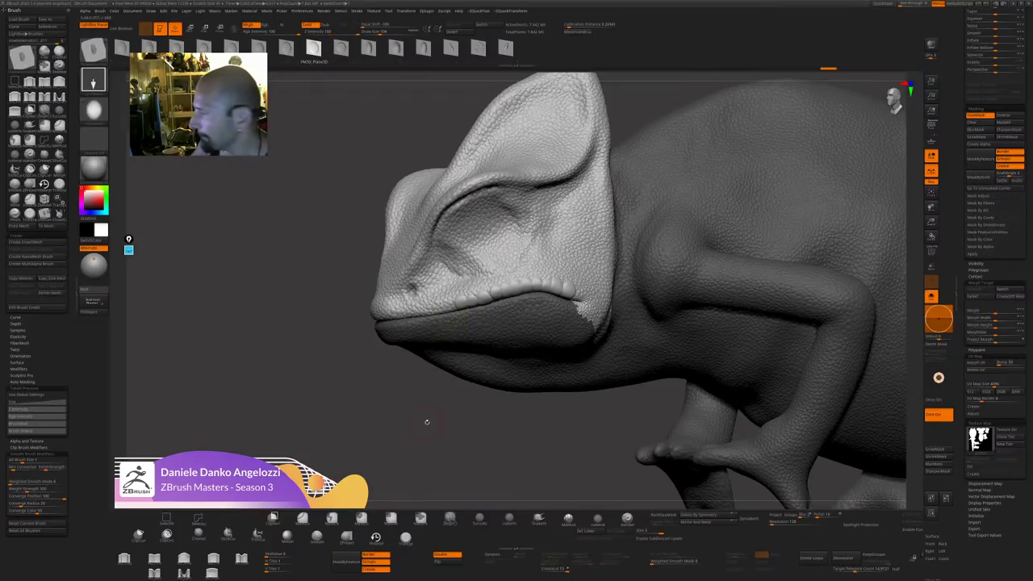
mouse_move(426, 422)
left_mouse_down()
mouse_move(450, 419)
mouse_move(401, 418)
left_mouse_up()
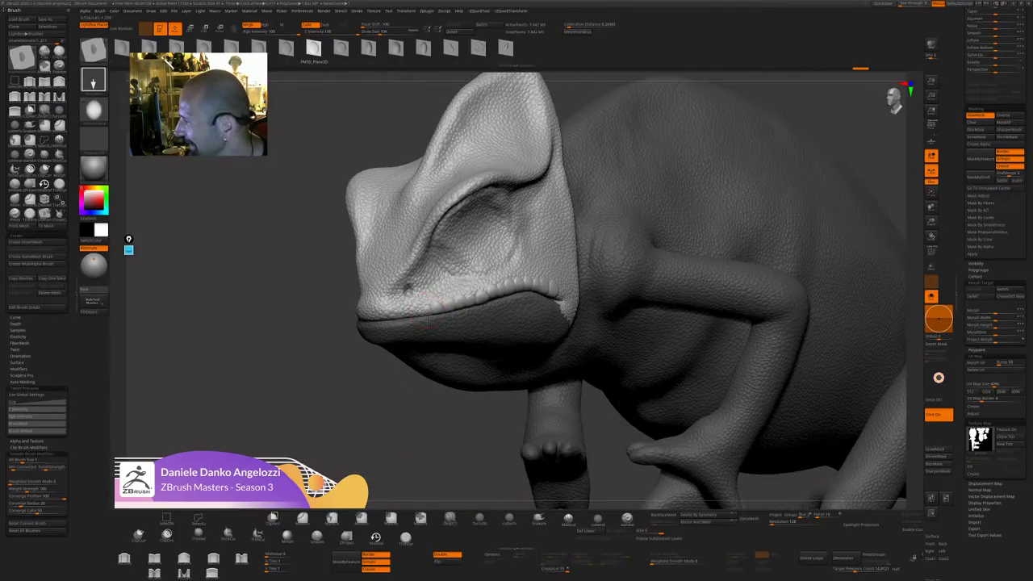
left_click_drag(425, 308, 416, 314)
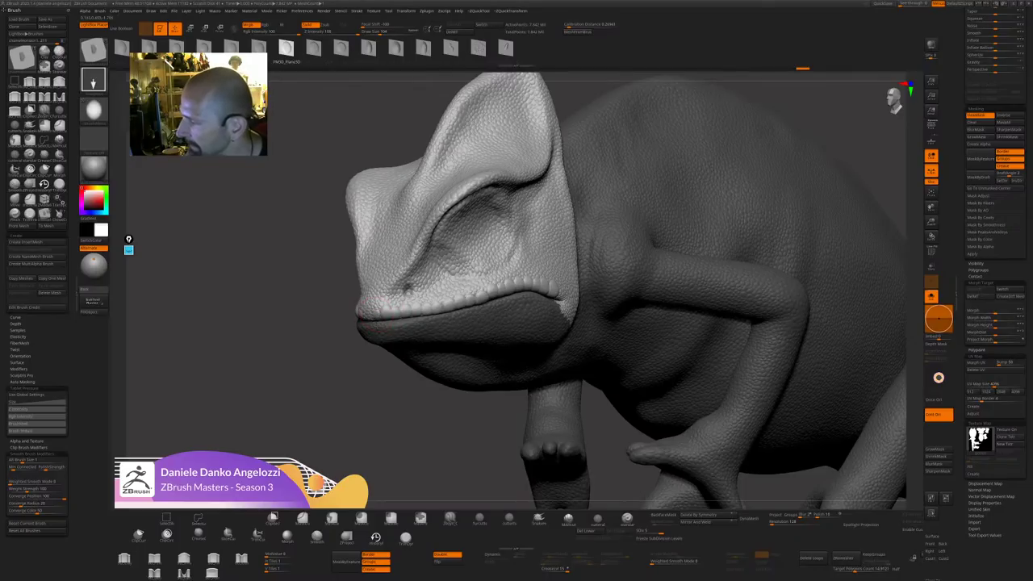
left_click_drag(369, 313, 373, 302)
left_click_drag(771, 267, 668, 275)
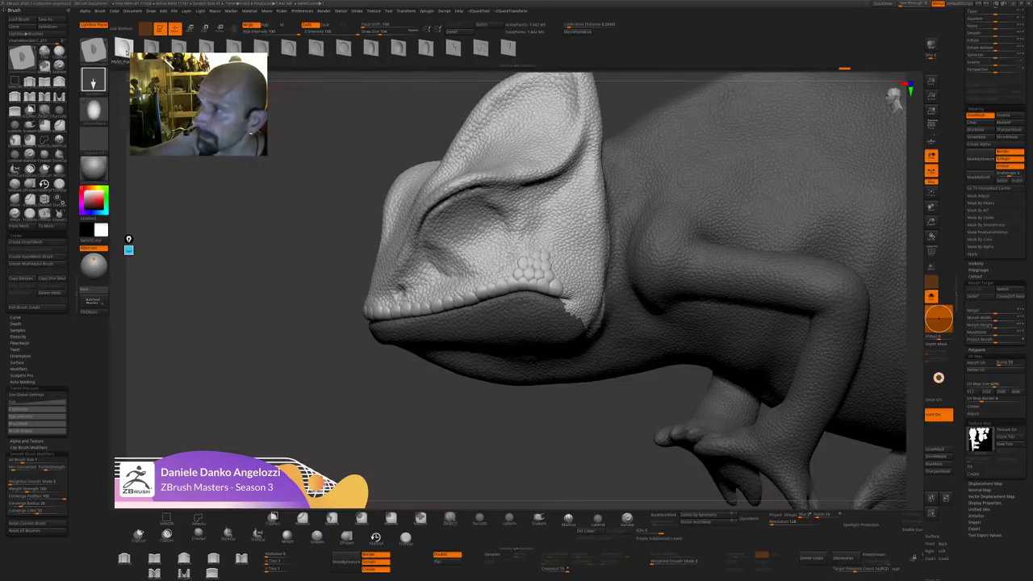
mouse_move(530, 253)
left_mouse_down()
mouse_move(554, 255)
mouse_move(568, 303)
left_mouse_up()
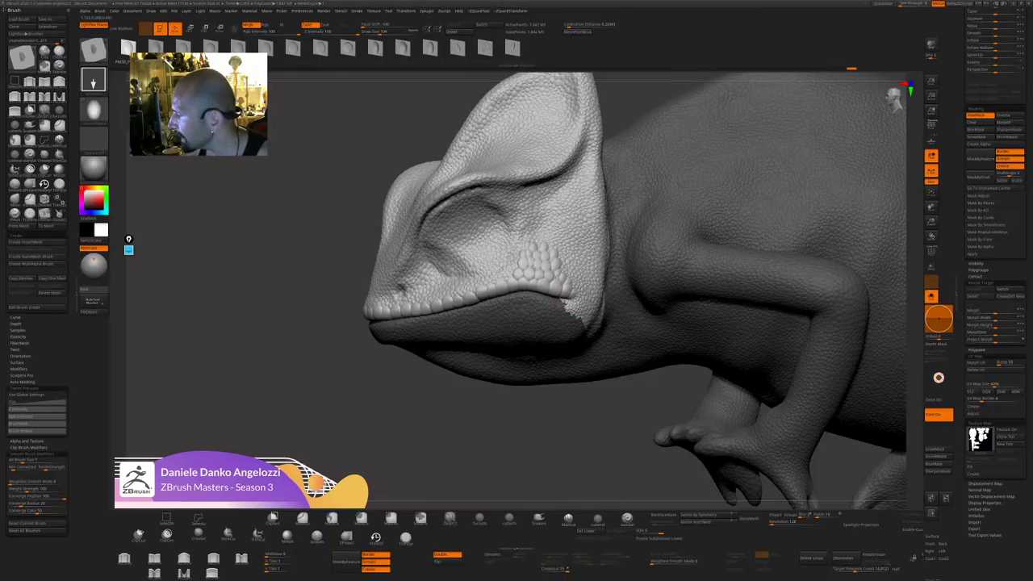
Invert the mask and stamp a row of large scales along the lower lip.
left_click(524, 433, "ctrl")
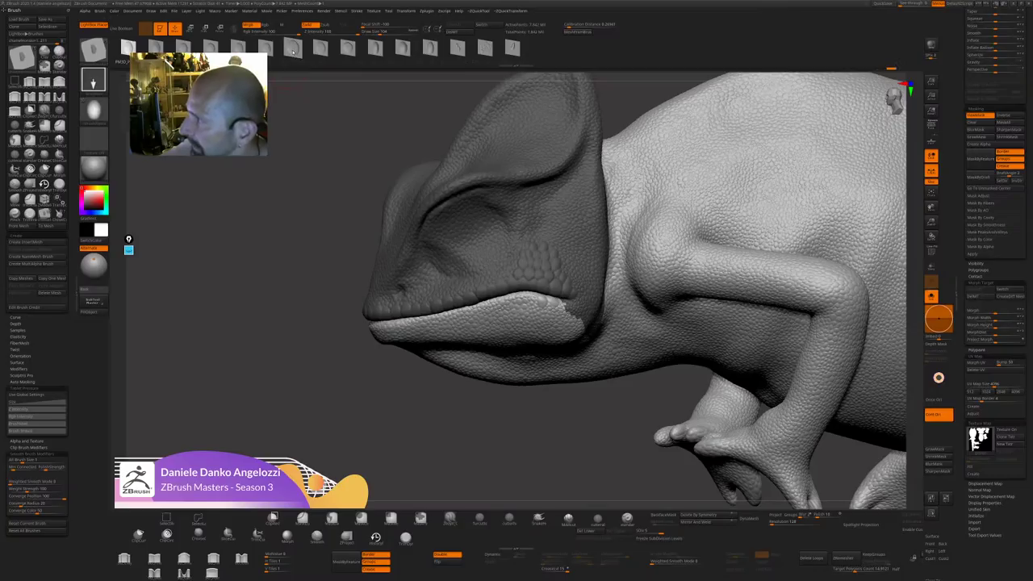
left_click_drag(529, 300, 521, 297)
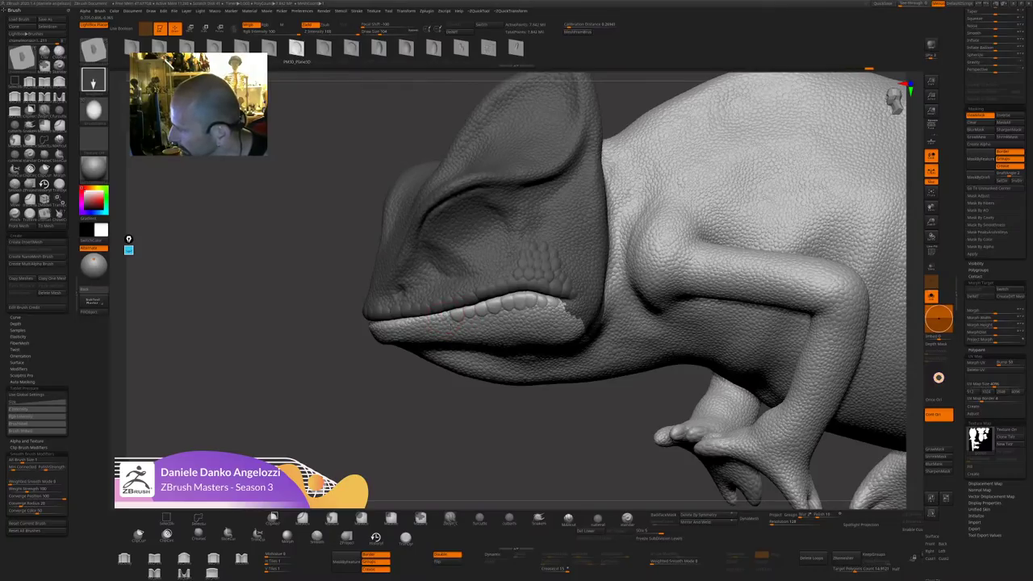
left_click_drag(451, 427, 399, 76, "alt")
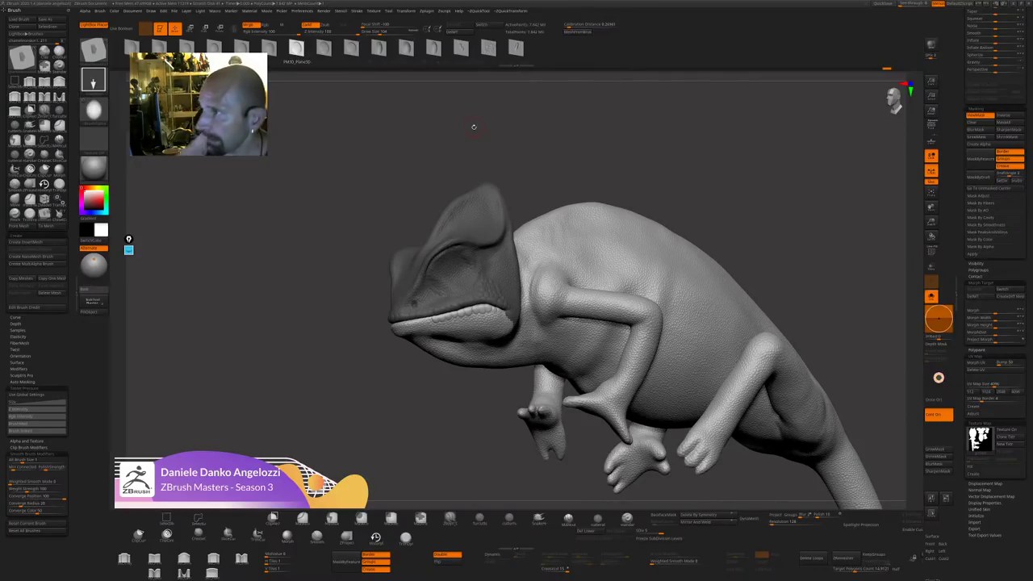
Switch the scale brush to the Dots stroke, adjust its LazyStep spacing, and paint rows of scales along the lower jaw and throat.
left_click(93, 81)
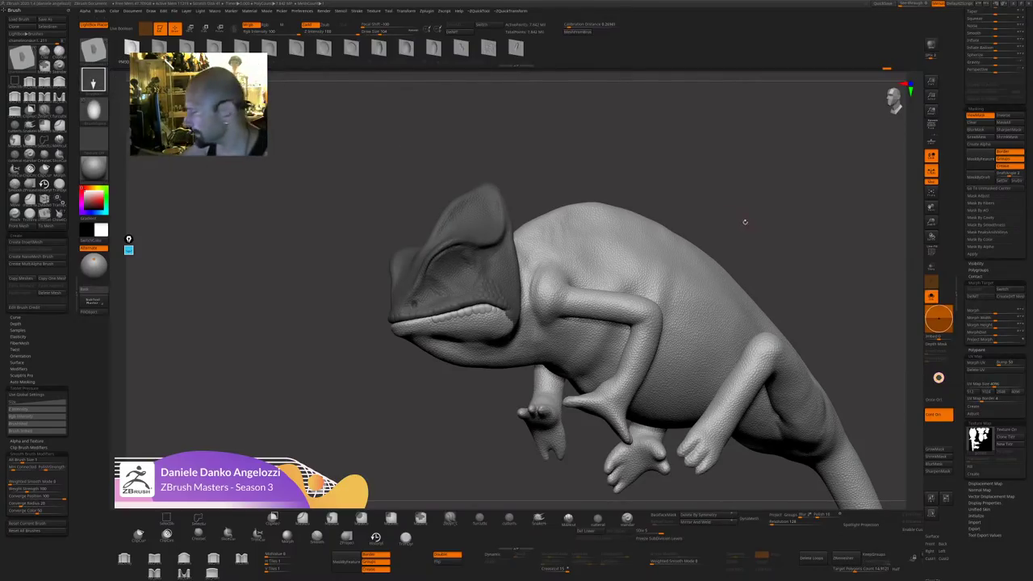
left_click(125, 84)
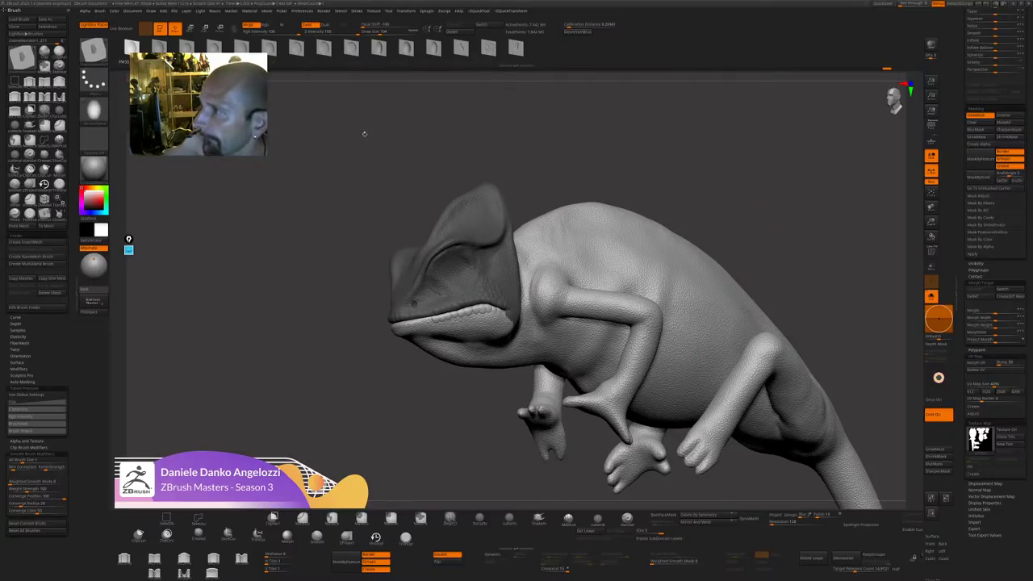
mouse_move(364, 134)
left_mouse_down()
mouse_move(366, 98)
mouse_move(379, 85)
left_mouse_up()
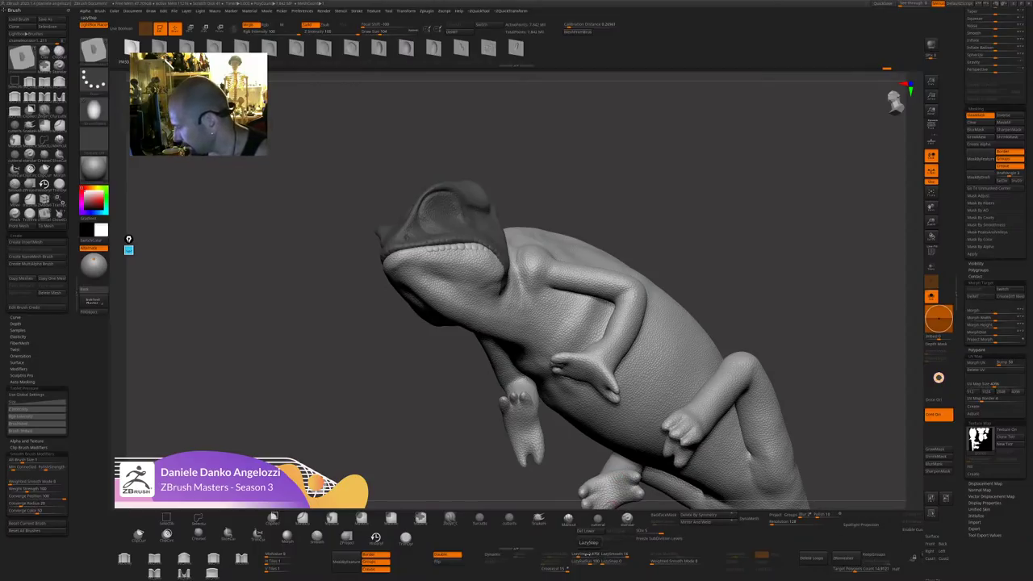
mouse_move(530, 503)
left_mouse_down()
mouse_move(484, 464)
mouse_move(422, 270)
left_mouse_up()
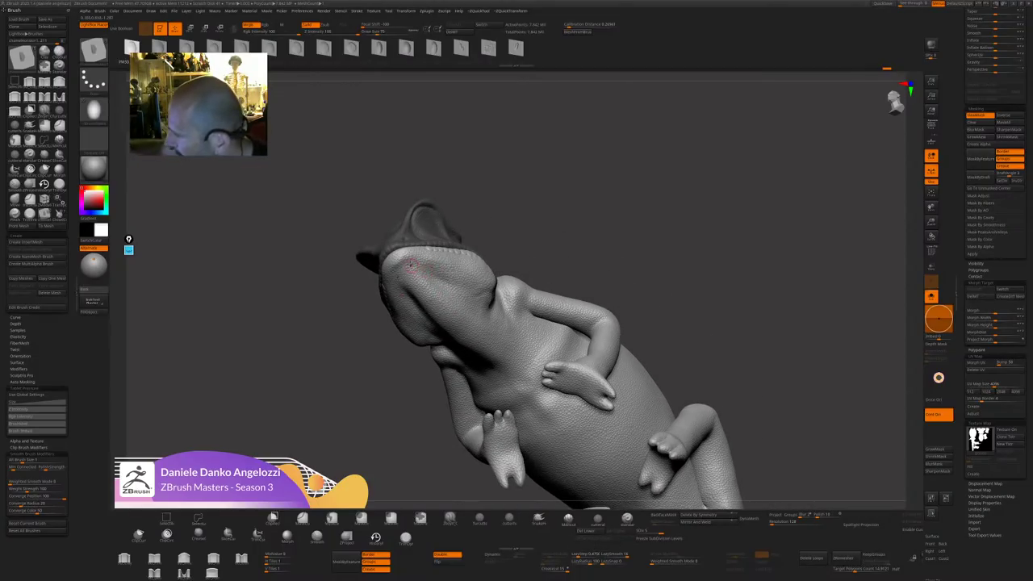
left_click_drag(575, 234, 464, 258)
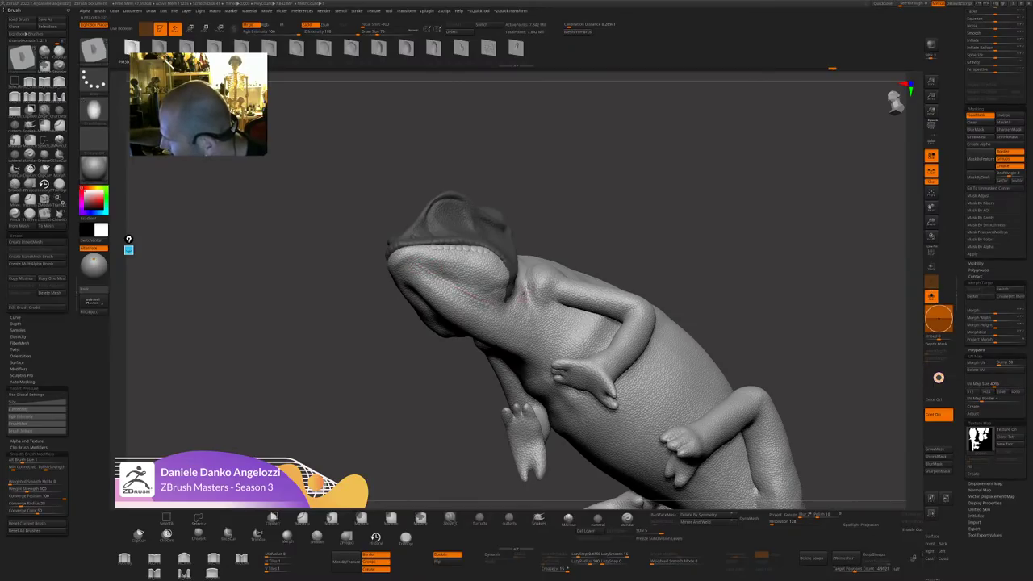
left_click_drag(526, 296, 418, 263)
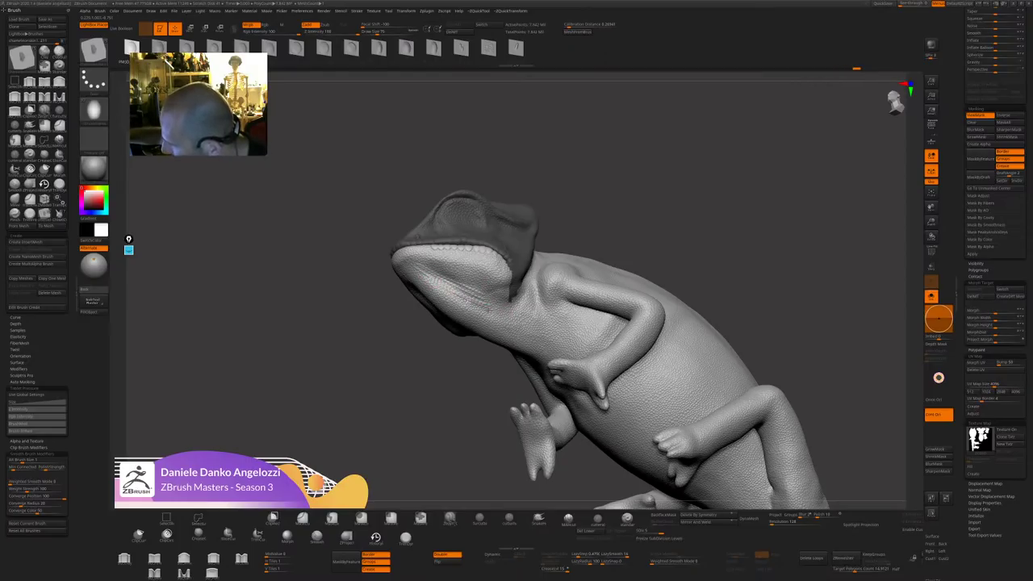
key("ctrl+z")
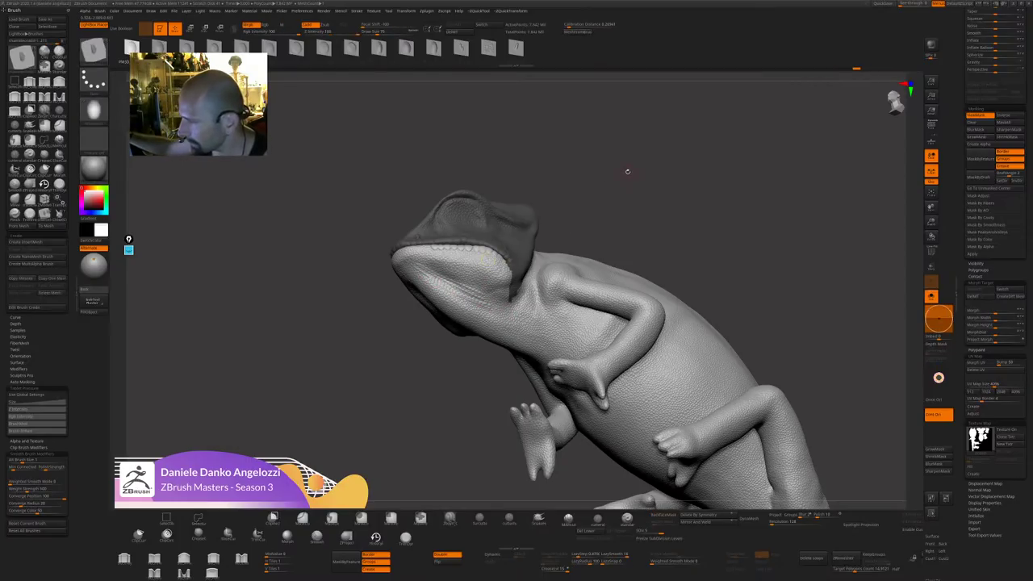
Choose the multi-scale brush shape for the scales and clear the mask from the chameleon.
left_click_drag(627, 169, 627, 274, "alt")
key("shift")
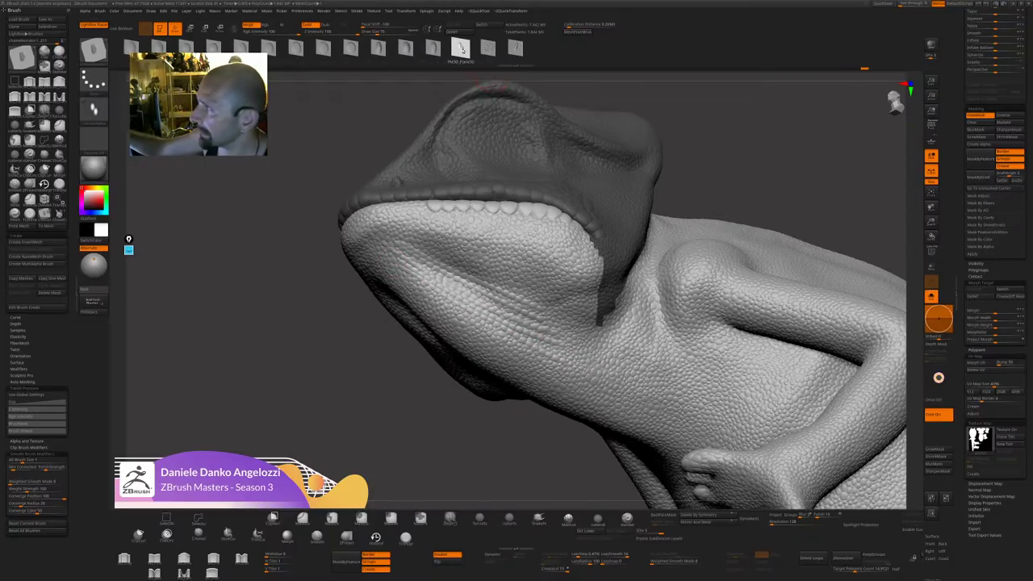
right_click_drag(471, 257, 605, 357)
left_click_drag(307, 446, 333, 452, "ctrl")
mouse_move(672, 296)
right_mouse_down()
mouse_move(557, 283)
mouse_move(460, 242)
right_mouse_up()
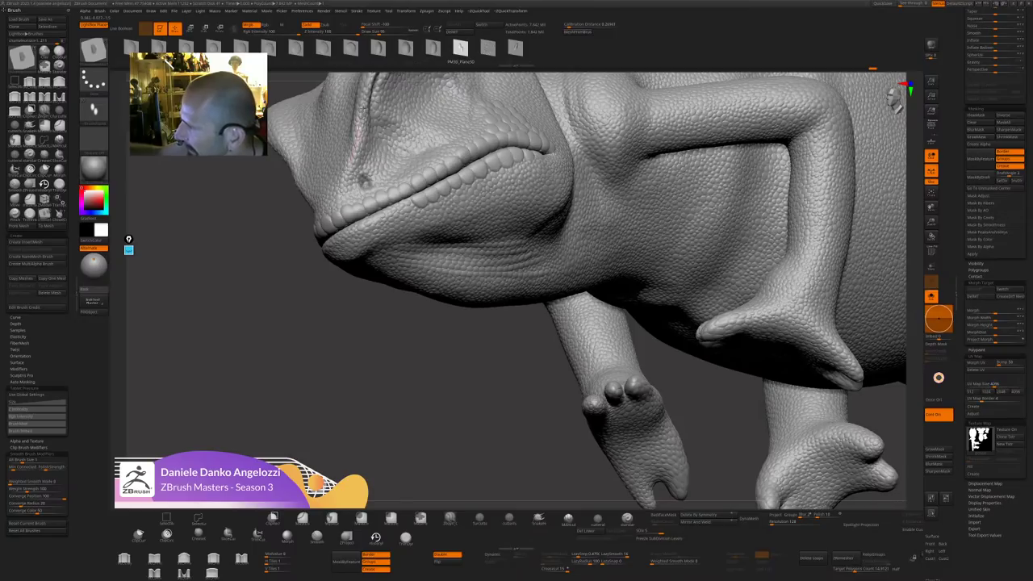
right_click_drag(358, 131, 380, 240, "alt")
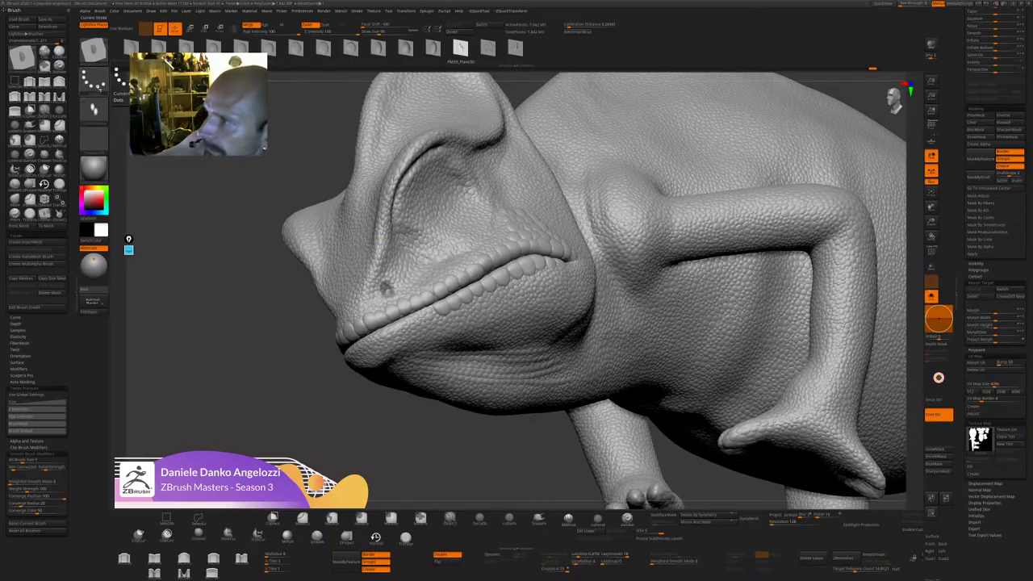
Try stamping the multi-scale shape on the ridge in front of the eye with the DragRect stroke.
left_click(93, 79)
left_click(159, 85)
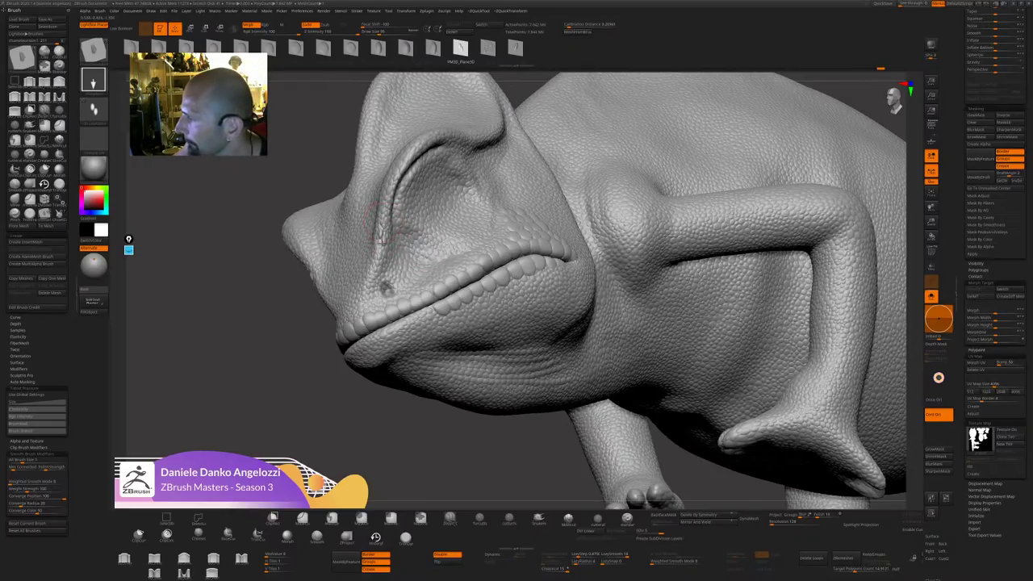
left_click_drag(384, 225, 386, 233)
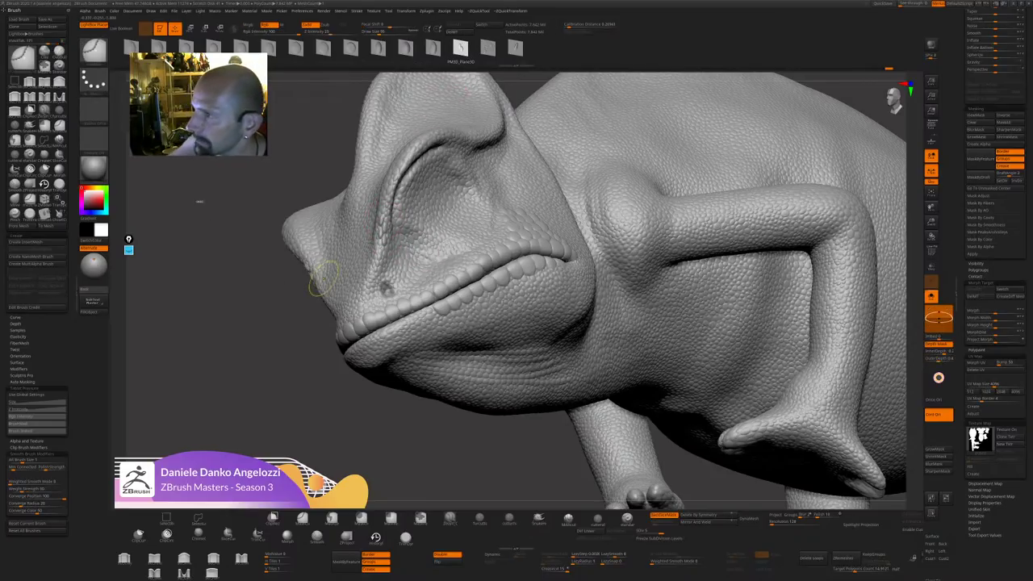
key("ctrl+z")
Return to the Dots stroke, enlarge the brush, and paint scales along the ridge around the front of the eye.
left_click(94, 80)
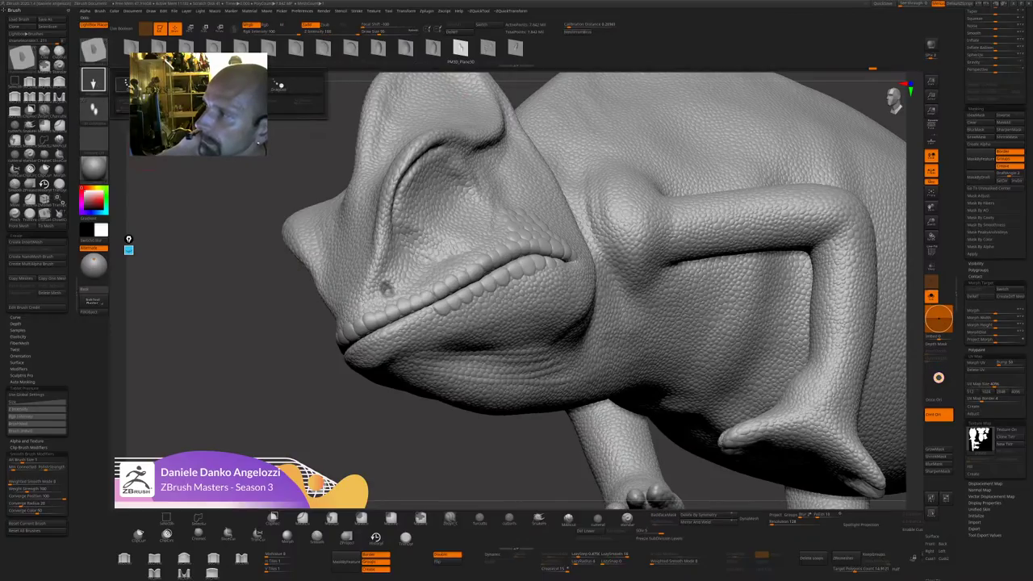
left_click(278, 85)
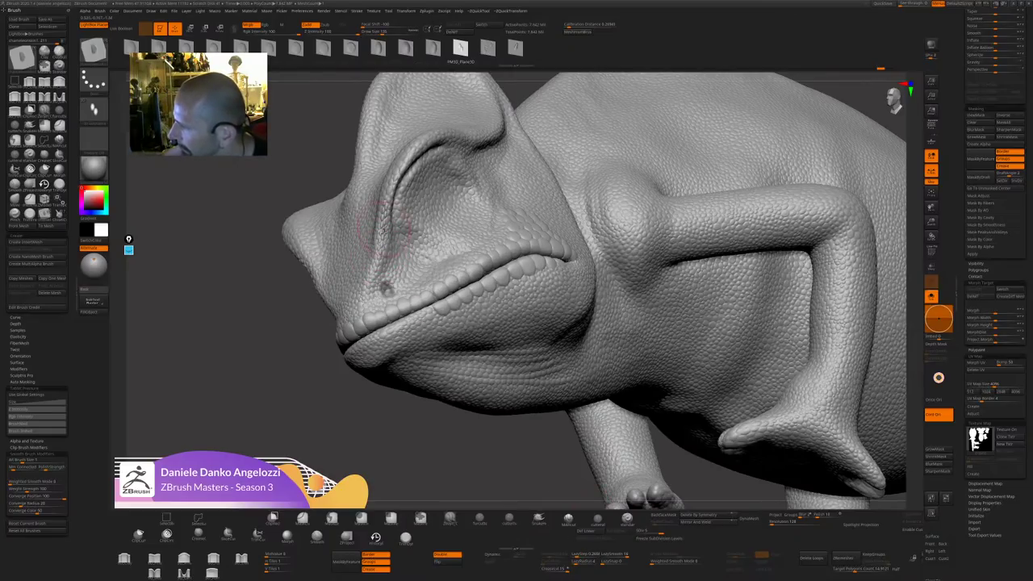
key("s")
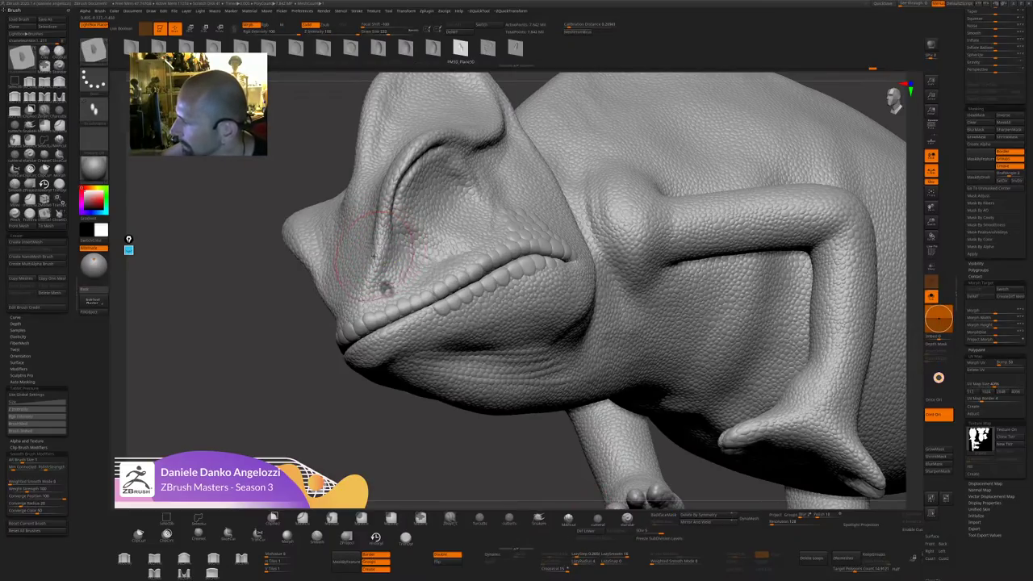
mouse_move(390, 198)
left_mouse_down()
mouse_move(396, 166)
mouse_move(417, 144)
left_mouse_up()
left_click_drag(380, 454, 323, 452)
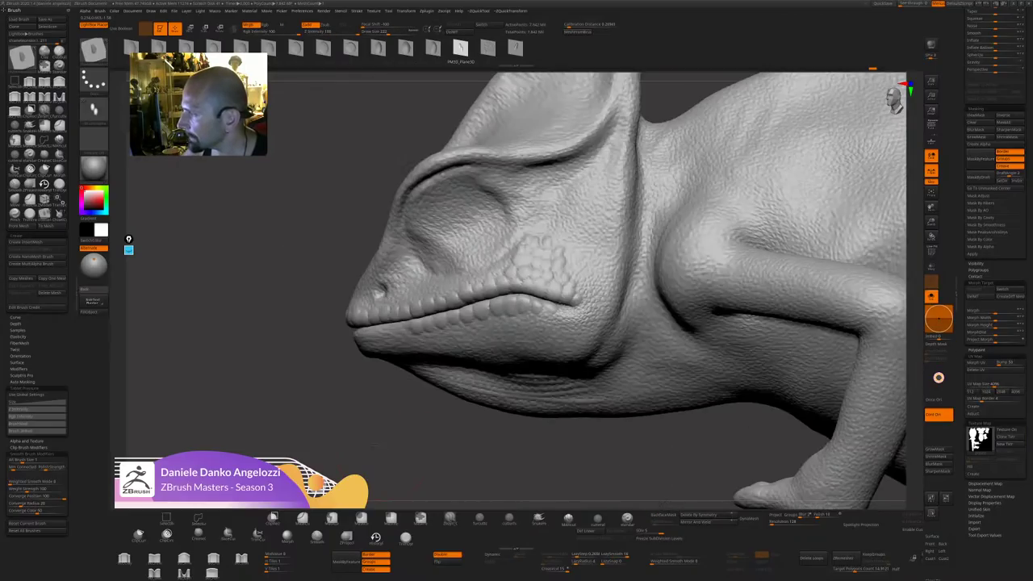
Mask the side of the face below the brow ridge and the forehead area above it with MaskLasso, leaving the ridge free.
key("ctrl")
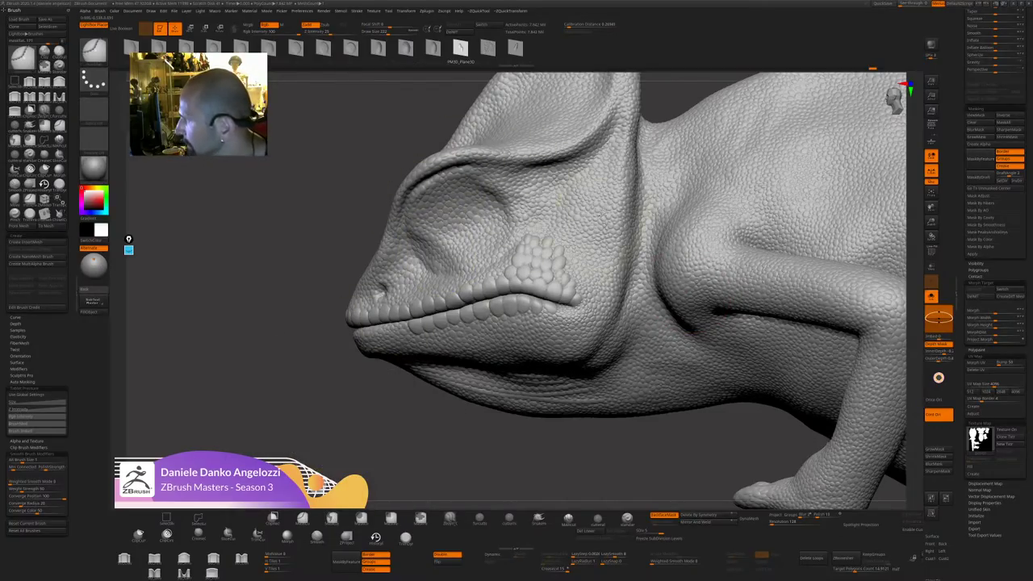
left_click_drag(602, 153, 491, 172, "ctrl")
left_click_drag(351, 443, 365, 477, "ctrl")
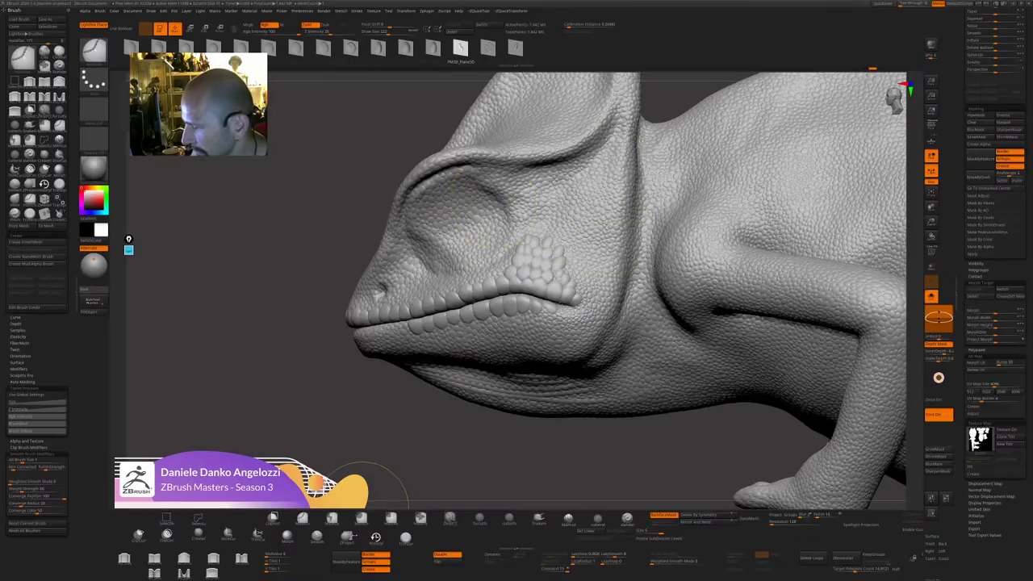
left_click(362, 517, "ctrl")
mouse_move(340, 371)
left_mouse_down("ctrl")
mouse_move(410, 182)
mouse_move(468, 162)
mouse_move(586, 153)
mouse_move(666, 355)
mouse_move(355, 468)
mouse_move(299, 456)
mouse_move(411, 339)
left_mouse_up("ctrl")
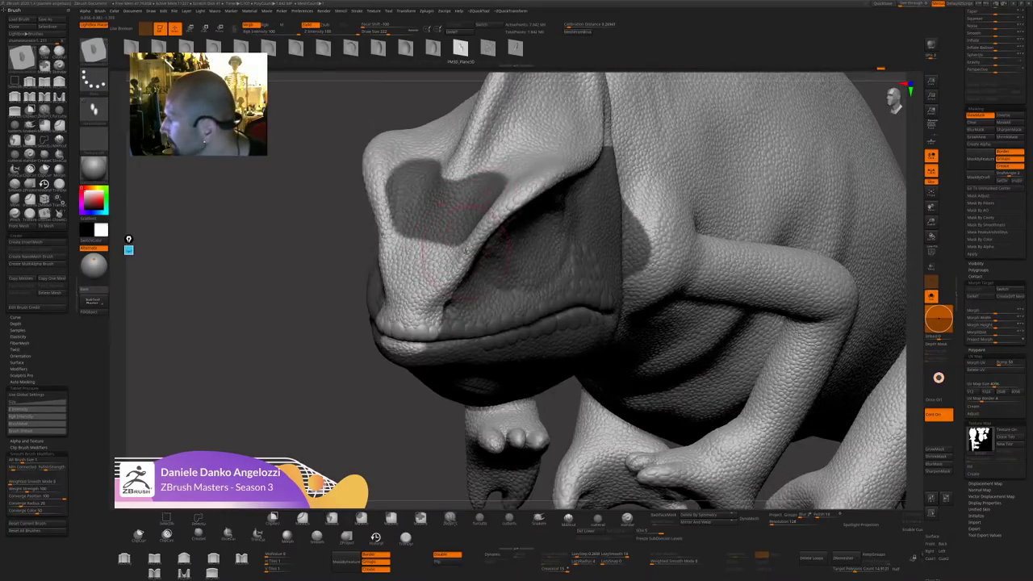
Paint a row of large scales along the unmasked brow ridge from the snout to above the eye.
mouse_move(452, 276)
left_mouse_down()
mouse_move(511, 203)
mouse_move(578, 165)
left_mouse_up()
mouse_move(451, 268)
right_mouse_down()
mouse_move(492, 284)
mouse_move(516, 242)
mouse_move(472, 254)
right_mouse_up()
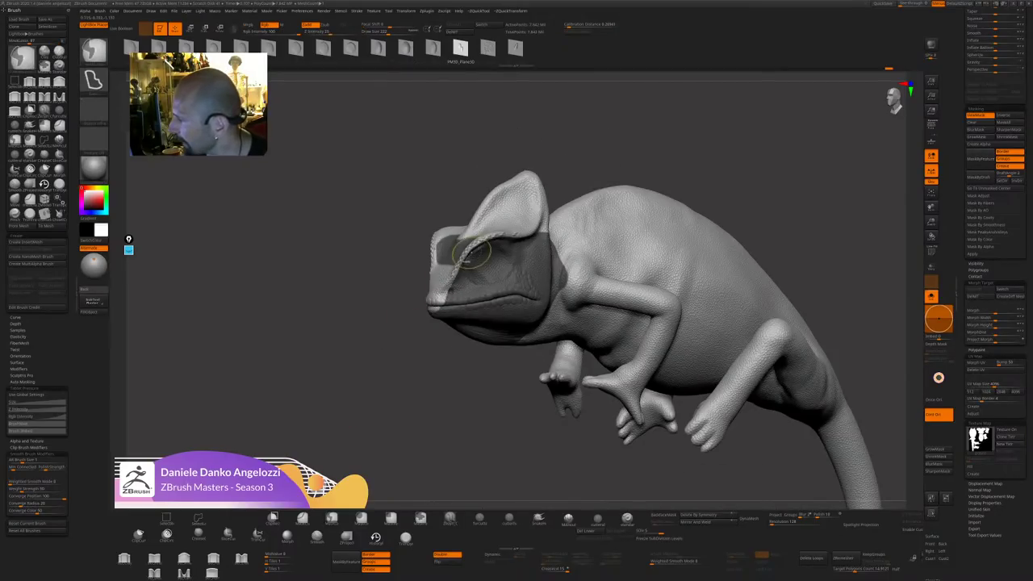
Undo the last brow stroke and clear the mask from the chameleon's head.
key("ctrl+z")
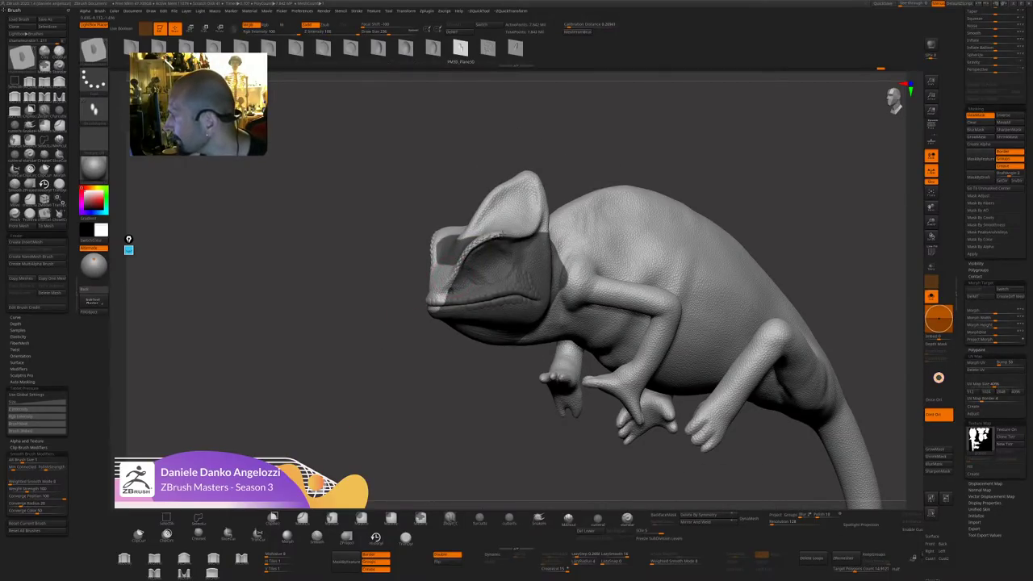
right_click_drag(583, 199, 536, 226)
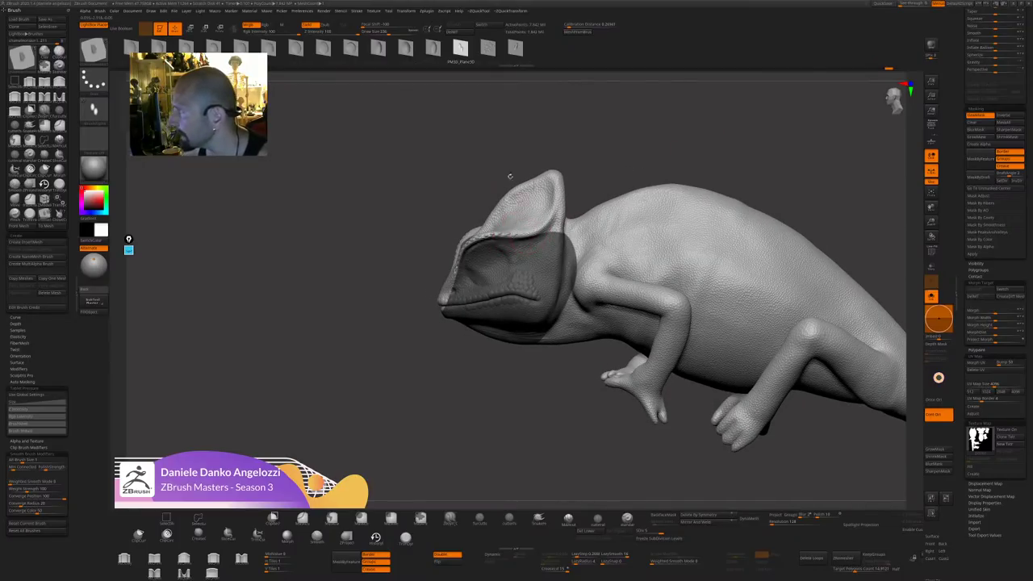
left_click_drag(438, 417, 460, 418, "ctrl")
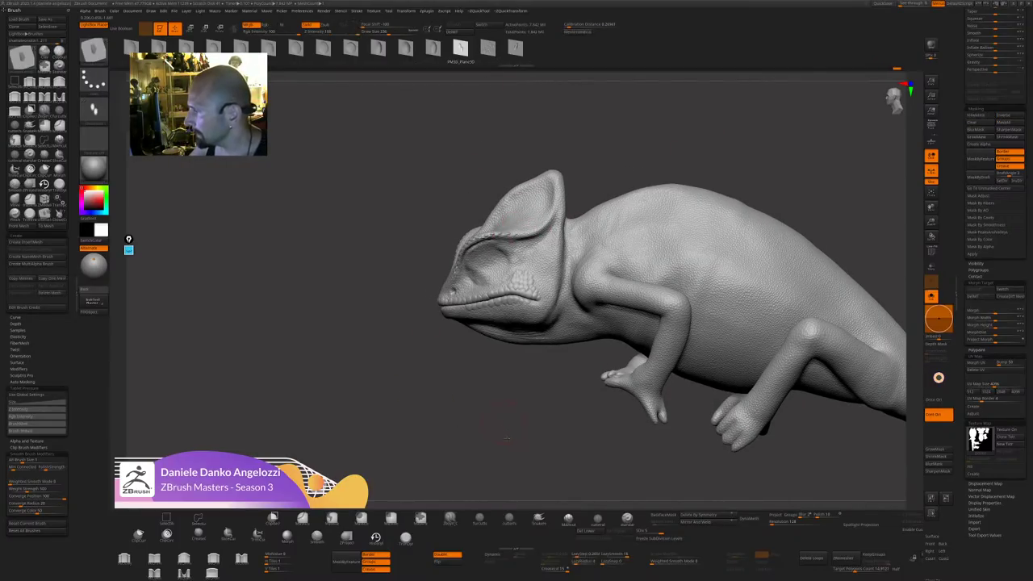
right_click_drag(475, 409, 533, 278, "ctrl")
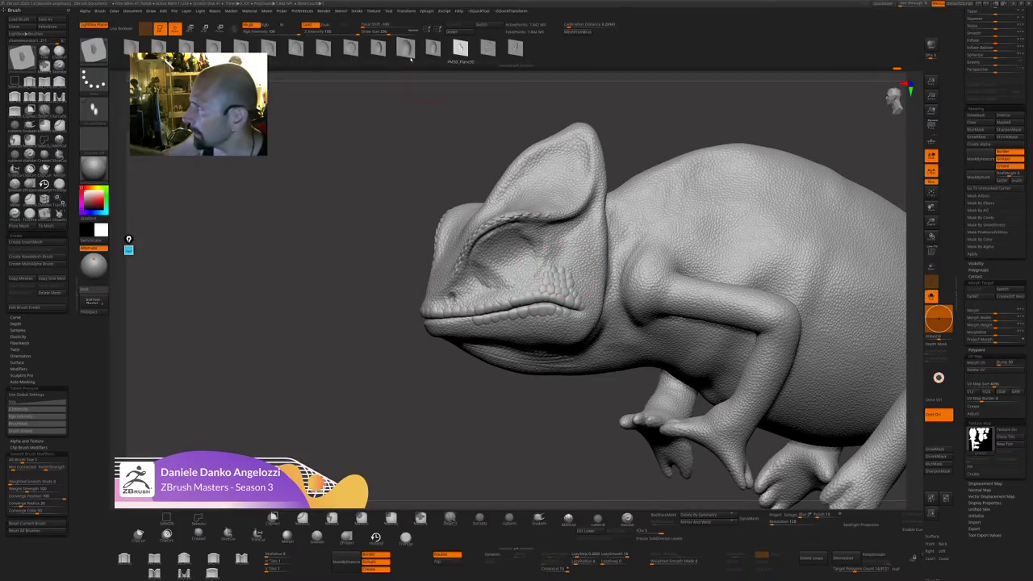
Switch to the first scale shape with the DragDot stroke, shrink the brush, and place individual scales on the cheek around the mouth corner.
left_click(132, 48)
left_click(95, 82)
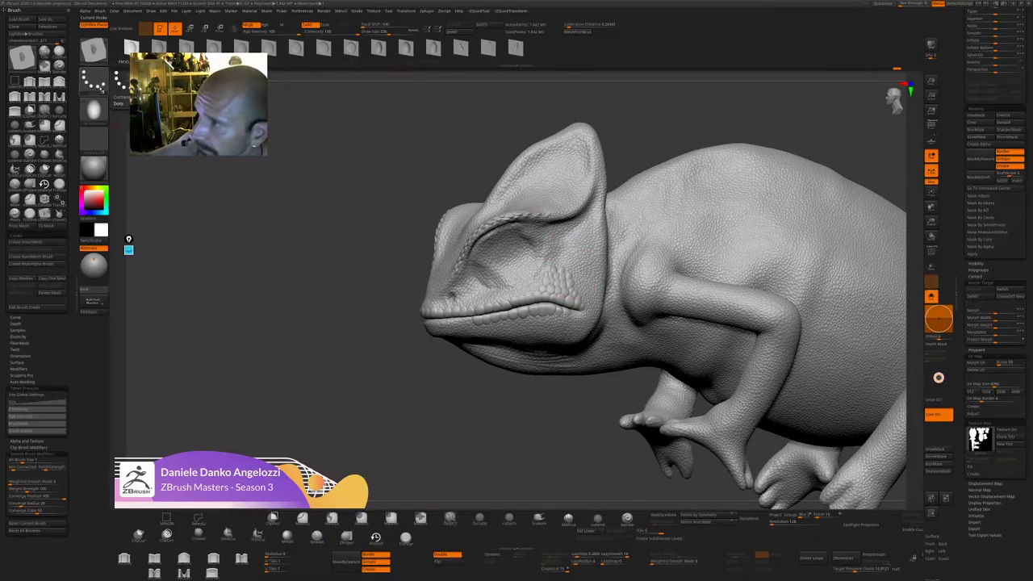
left_click(279, 84)
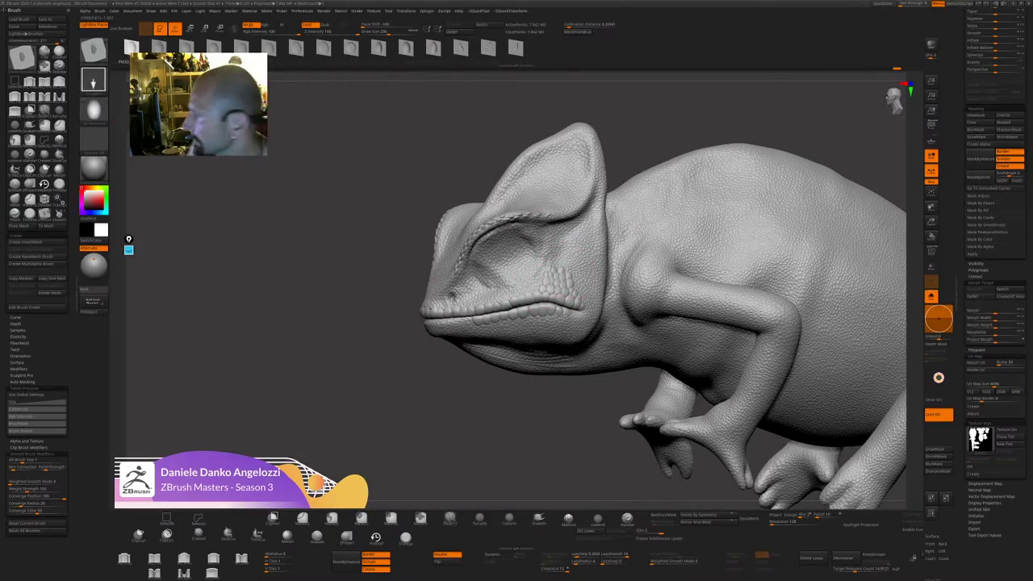
left_click_drag(534, 296, 539, 288)
left_click(539, 287)
right_click_drag(502, 295, 584, 289)
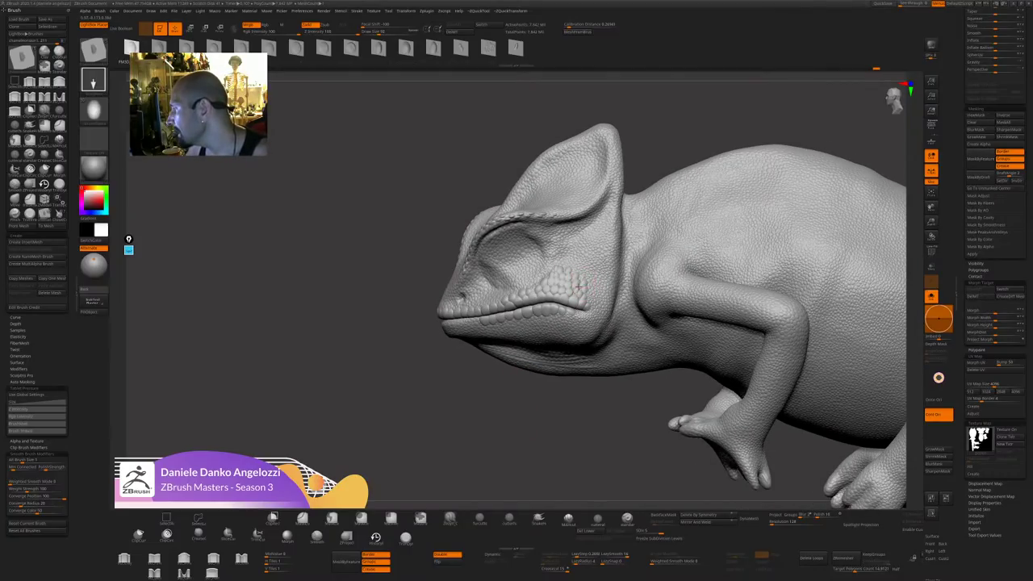
right_click_drag(572, 272, 510, 301)
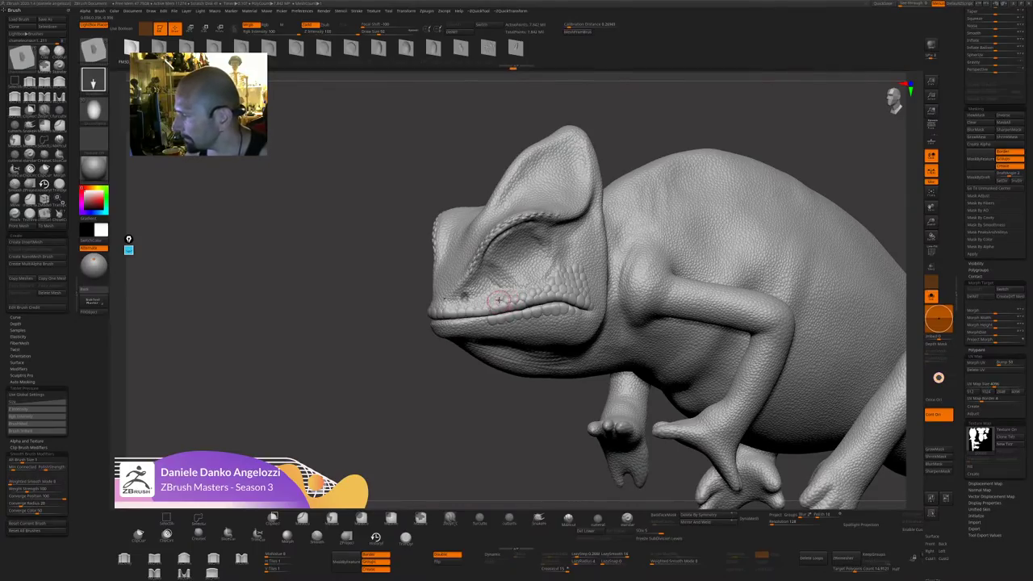
Place individual scales along the upper lip from the middle of the mouth toward the snout.
left_click_drag(488, 304, 476, 305)
left_click_drag(489, 401, 388, 449)
left_click_drag(227, 226, 221, 194)
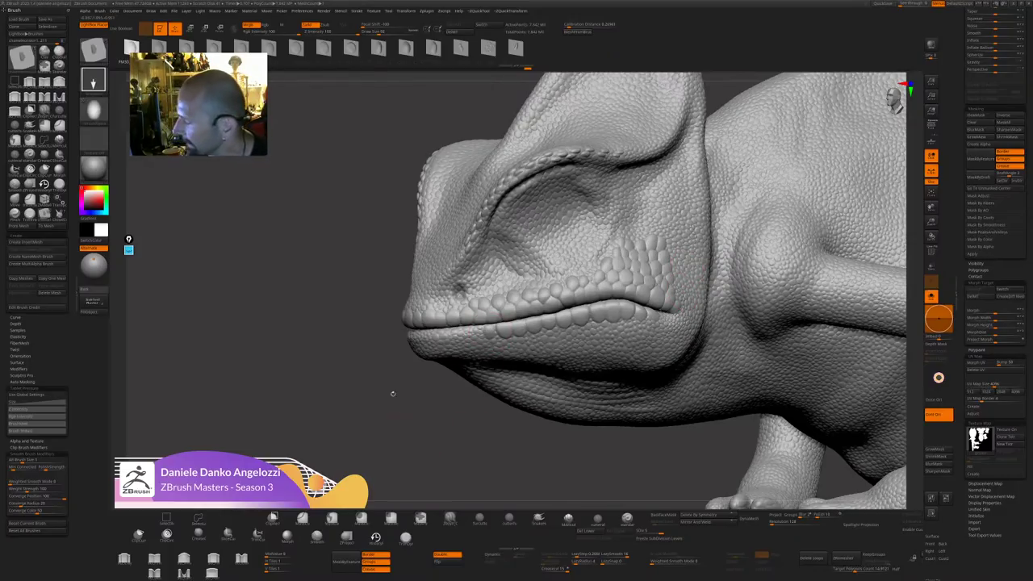
mouse_move(400, 335)
left_mouse_down()
mouse_move(513, 311)
mouse_move(520, 275)
left_mouse_up()
left_click_drag(399, 455, 231, 406)
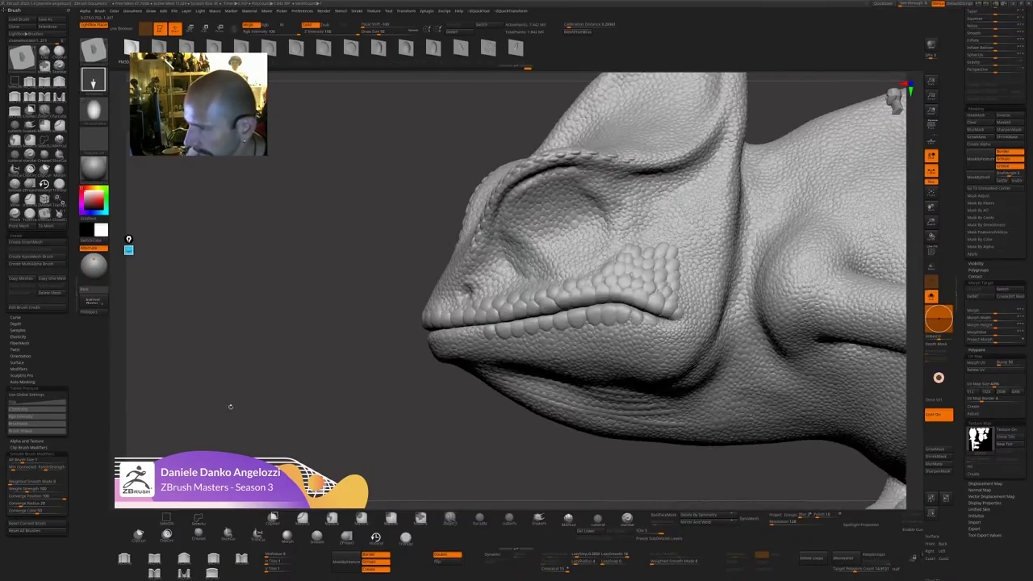
Switch to the Dots stroke, try painting scales along the upper inside of the eye socket, and undo the stroke.
left_click(99, 79)
left_click(129, 89)
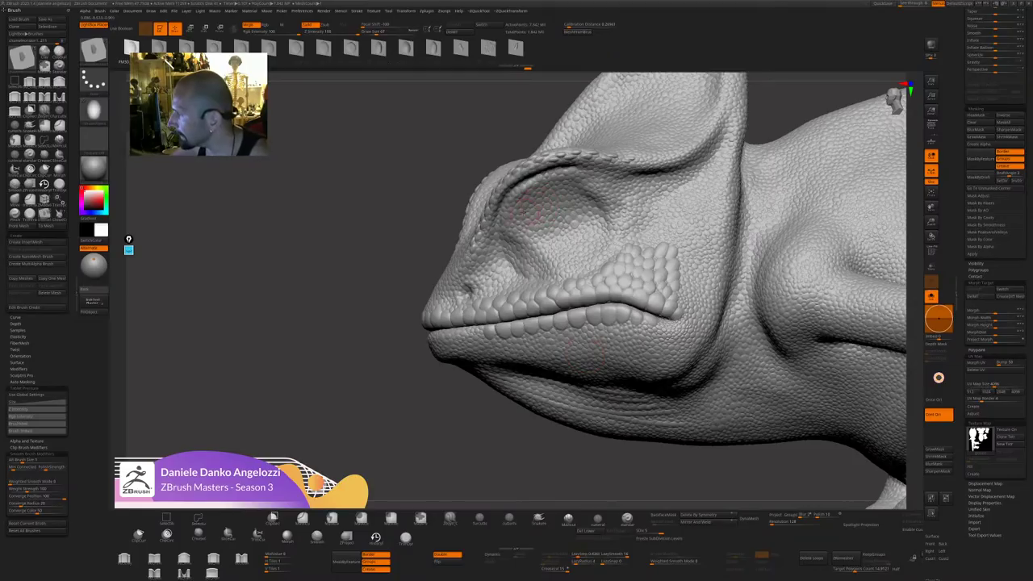
mouse_move(504, 209)
left_mouse_down()
mouse_move(555, 175)
mouse_move(609, 199)
left_mouse_up()
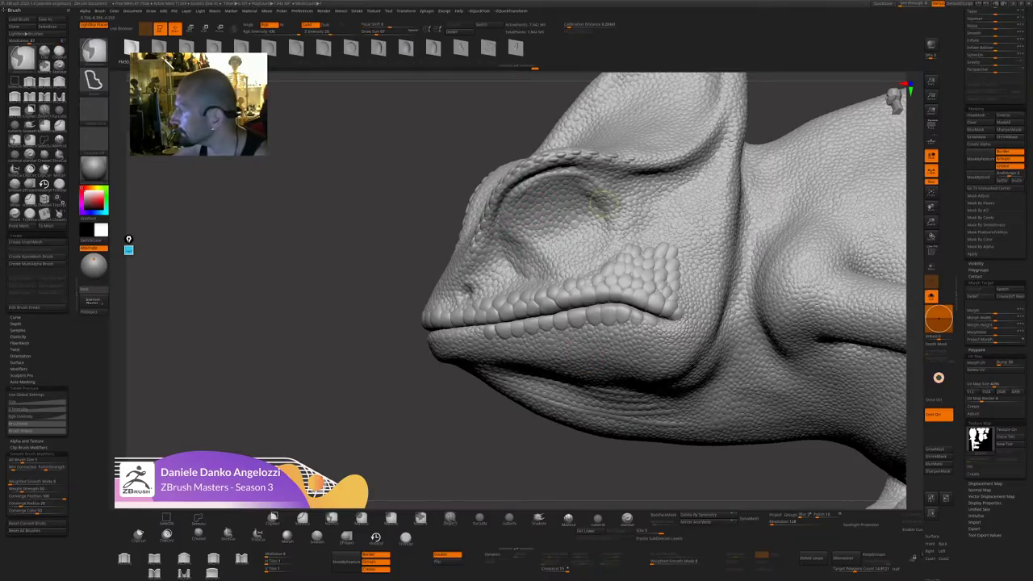
key("ctrl+z")
Increase the brush's LazyStep and raise its Strength Multiplier to about 1.5.
left_click(581, 554)
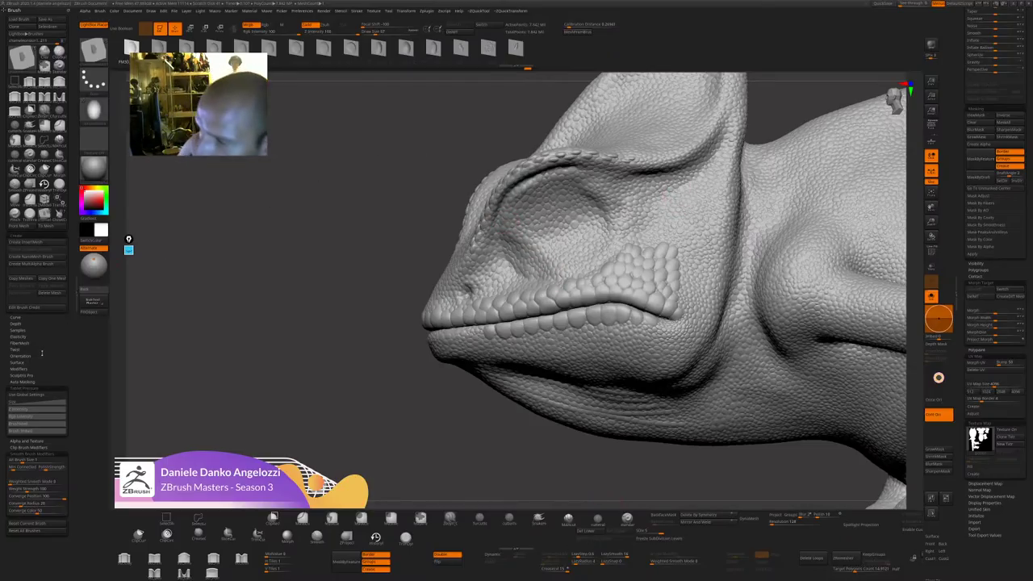
scroll(42, 353, "down", 1)
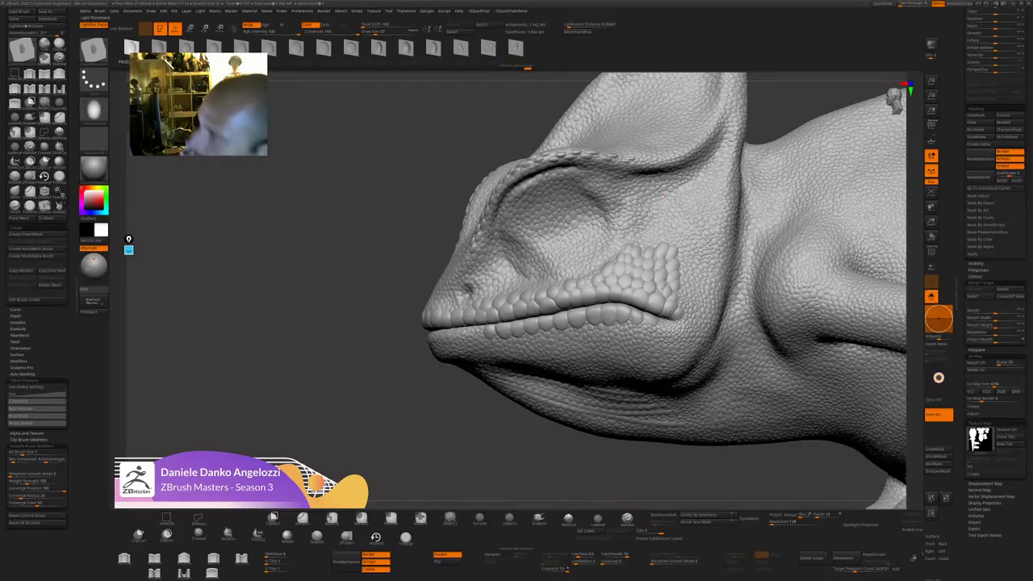
left_click(24, 360)
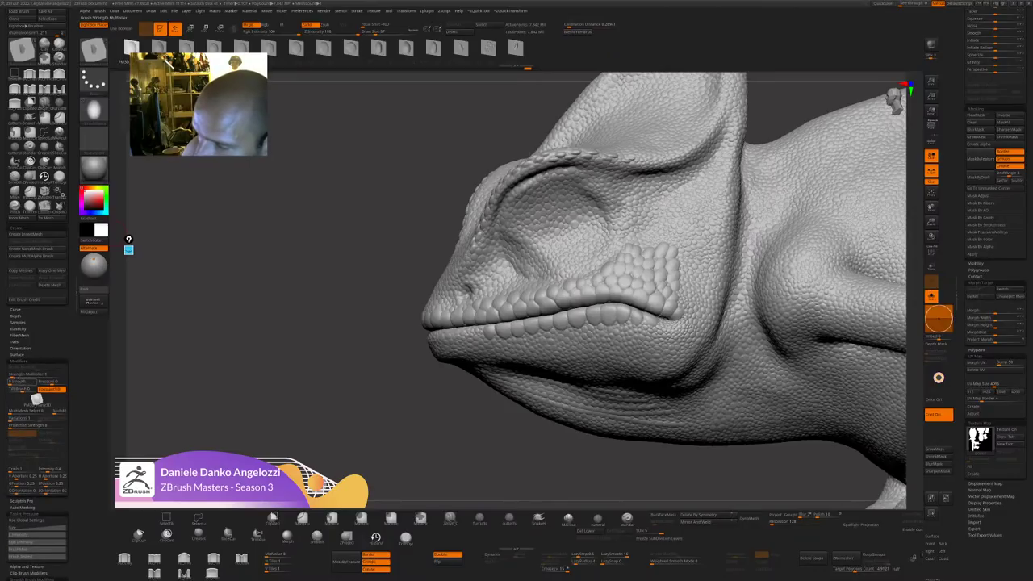
left_click(13, 375)
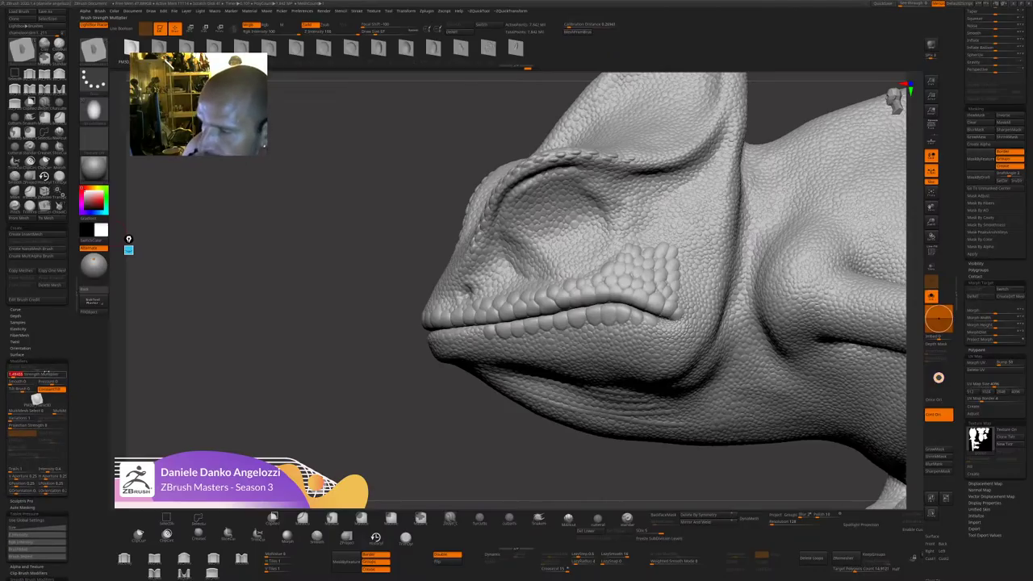
Paint curved rows of small scales around the inside of the eye socket.
mouse_move(504, 217)
left_mouse_down()
mouse_move(518, 188)
mouse_move(569, 178)
left_mouse_up()
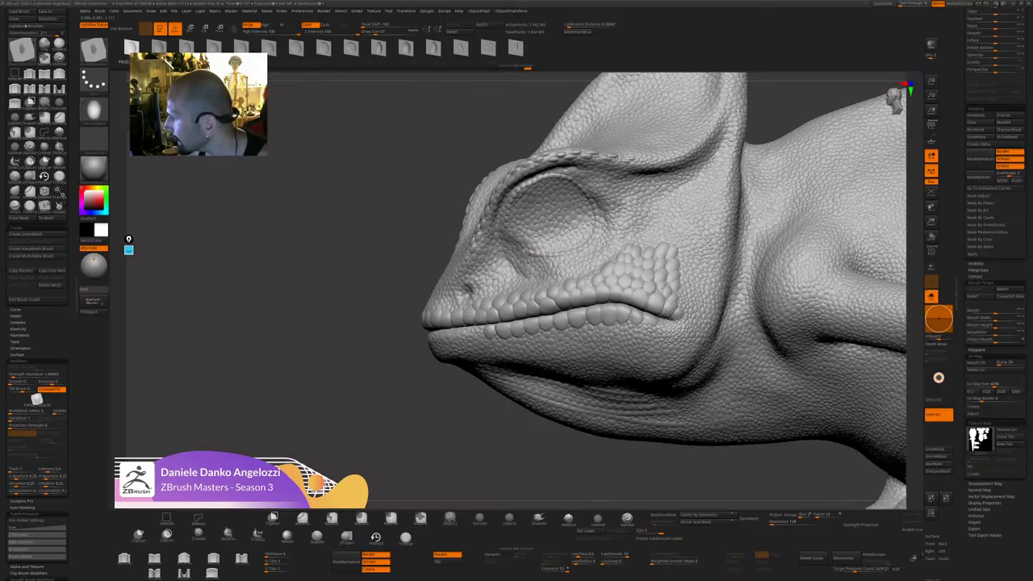
left_click_drag(468, 460, 497, 462)
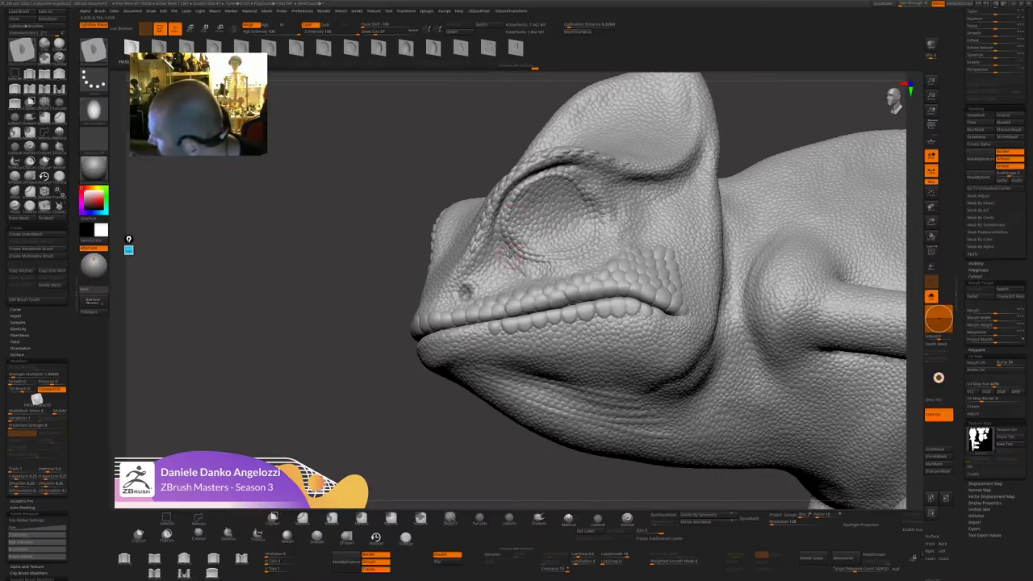
left_click_drag(510, 255, 499, 228)
left_click_drag(483, 448, 453, 442)
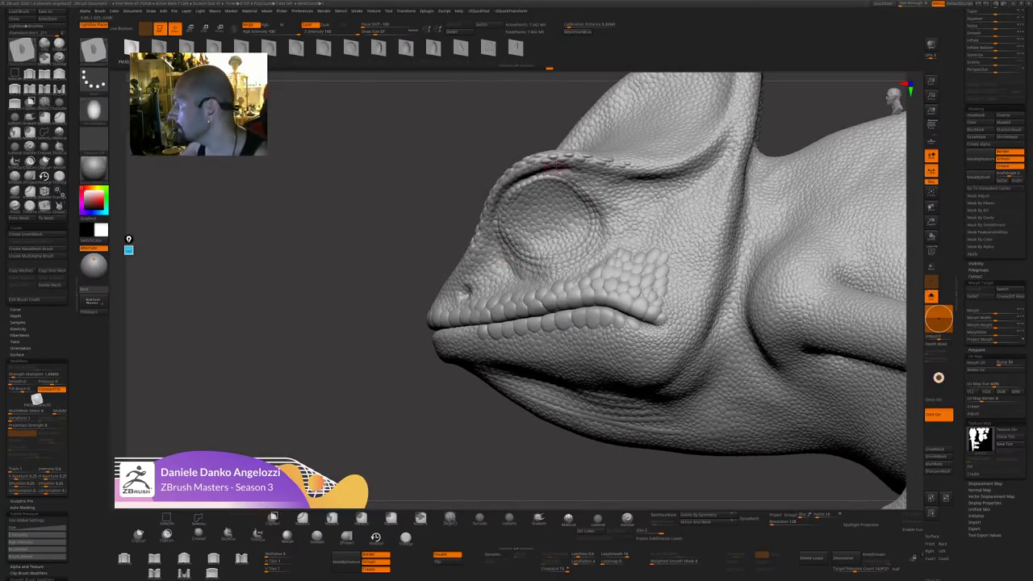
Paint rows of scales under the brow ridge from above the eye to behind it.
left_click_drag(556, 164, 642, 176)
left_click_drag(557, 175, 633, 185)
right_click_drag(633, 185, 588, 170, "ctrl")
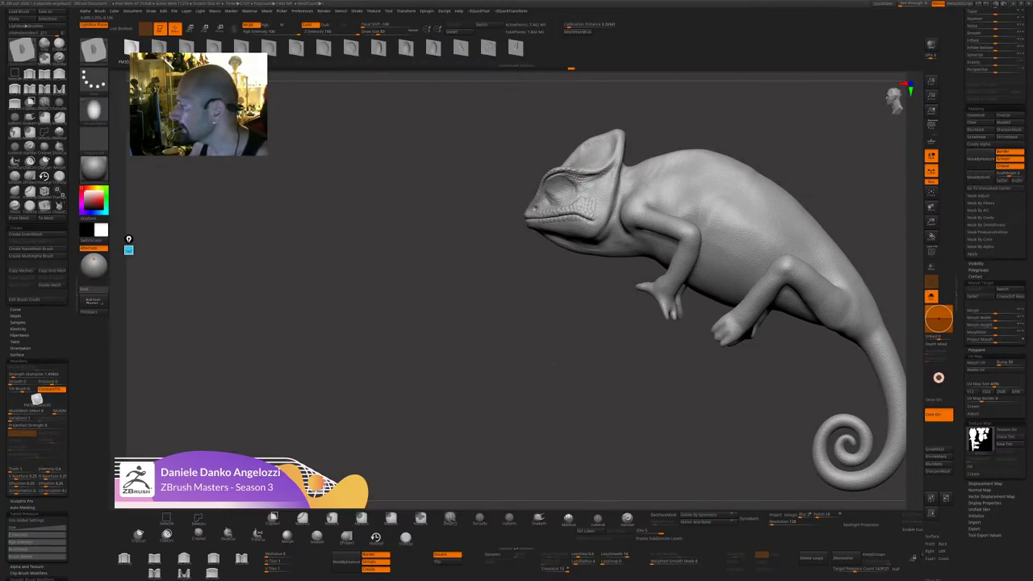
Return to the DragDot stroke and place individual scales behind the eye, switching to another scale shape for variation.
right_click_drag(554, 361, 558, 419, "ctrl")
left_click(93, 80)
left_click(280, 85)
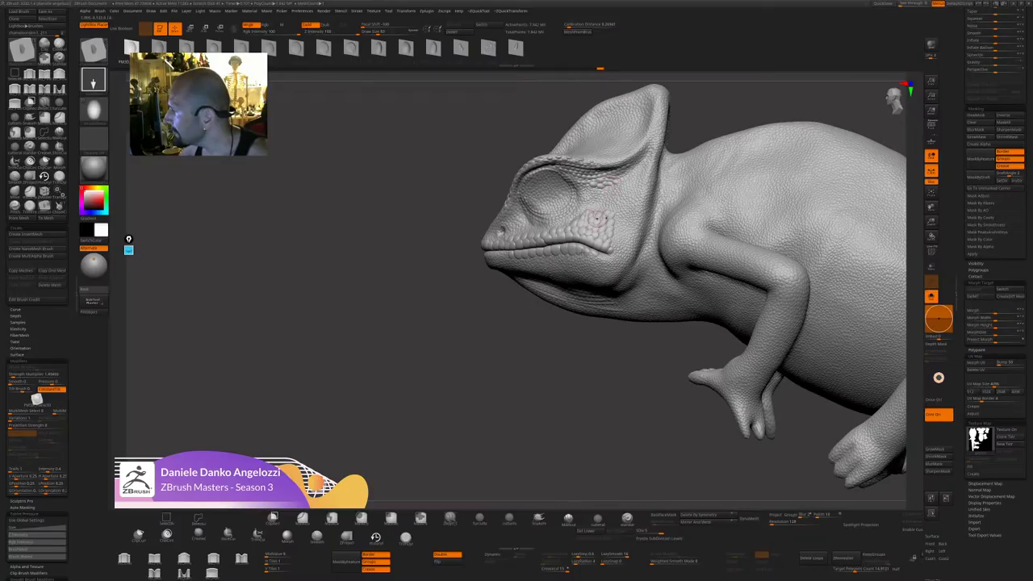
right_click_drag(546, 428, 542, 387, "ctrl")
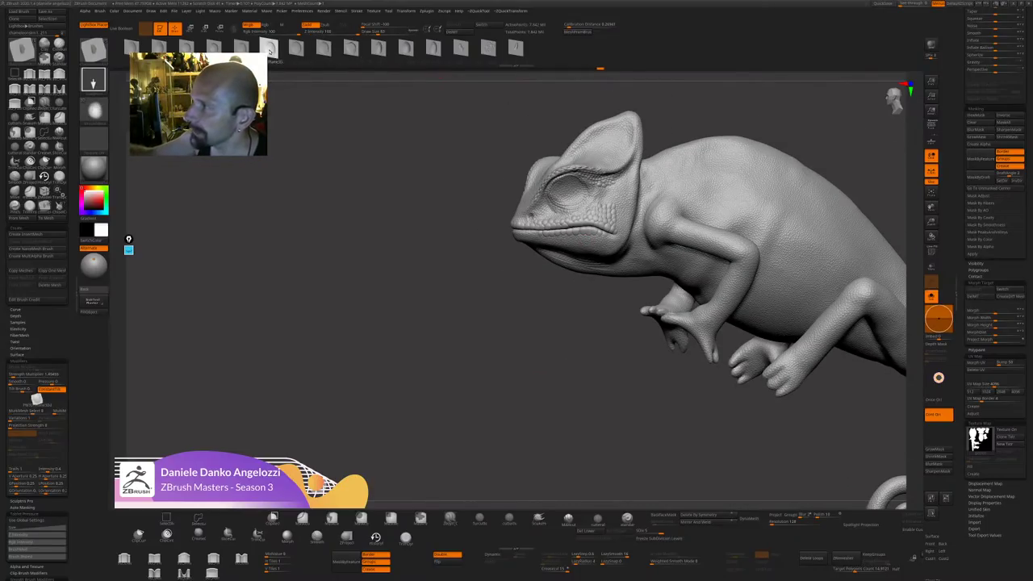
left_click_drag(429, 351, 440, 428, "alt")
left_click_drag(604, 186, 607, 192)
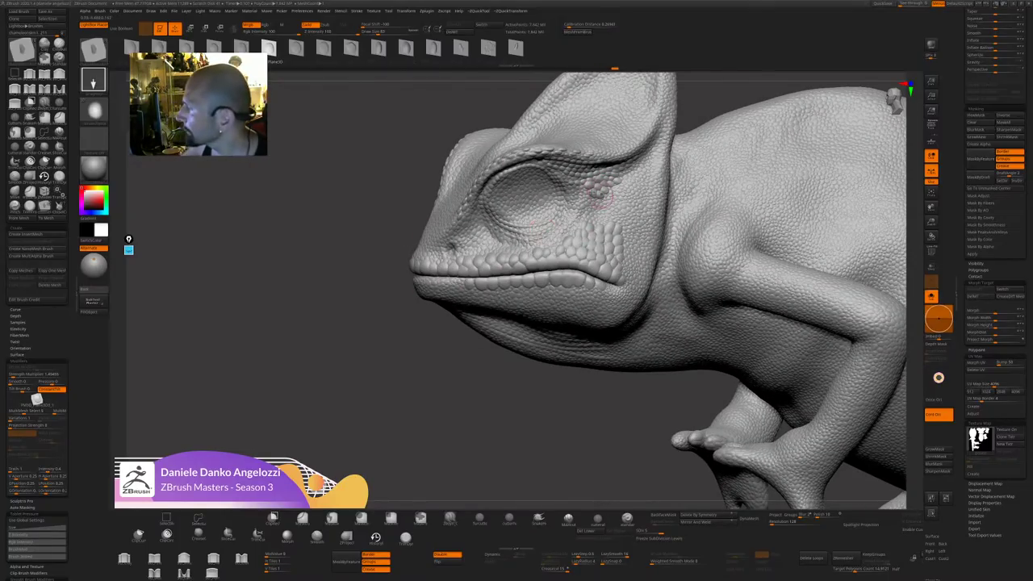
left_click_drag(523, 397, 469, 356, "alt")
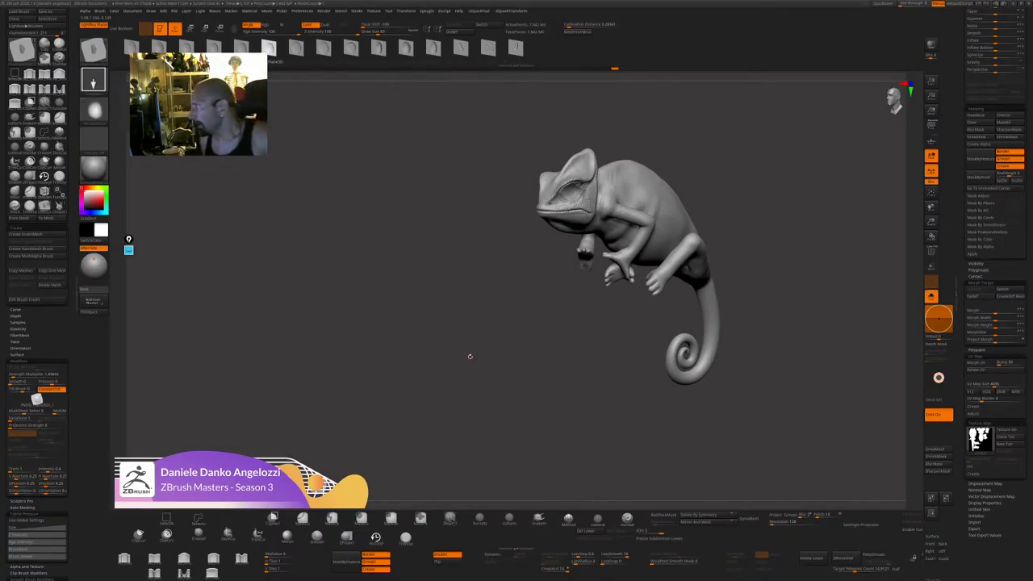
Stop recording on the active detail layer and turn on the topmost untitled layer holding the curled pose.
left_click_drag(1028, 178, 1028, 413)
left_click_drag(845, 355, 807, 354)
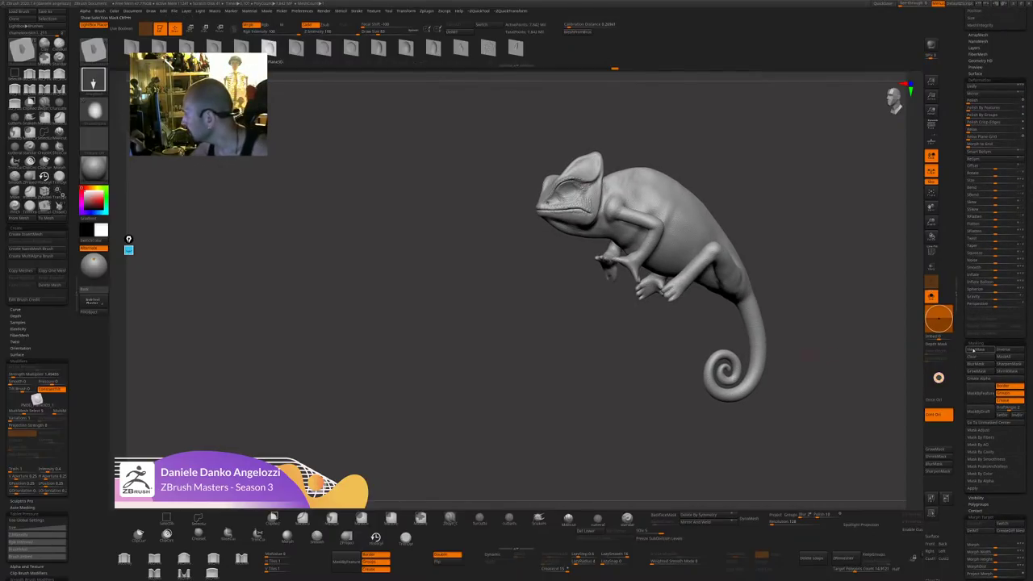
left_click_drag(967, 105, 967, 552)
scroll(994, 290, "down", 10)
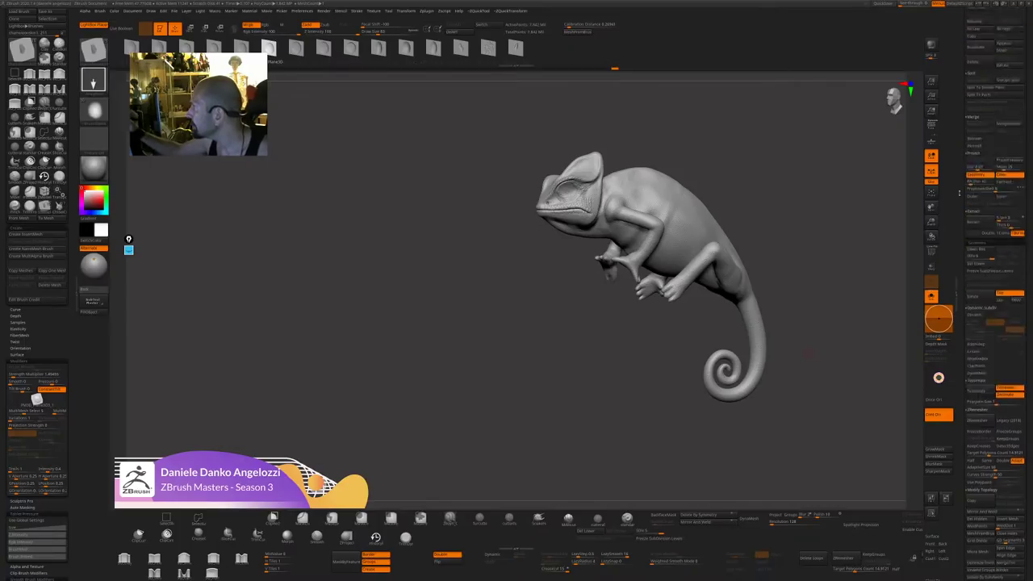
scroll(978, 211, "down", 10)
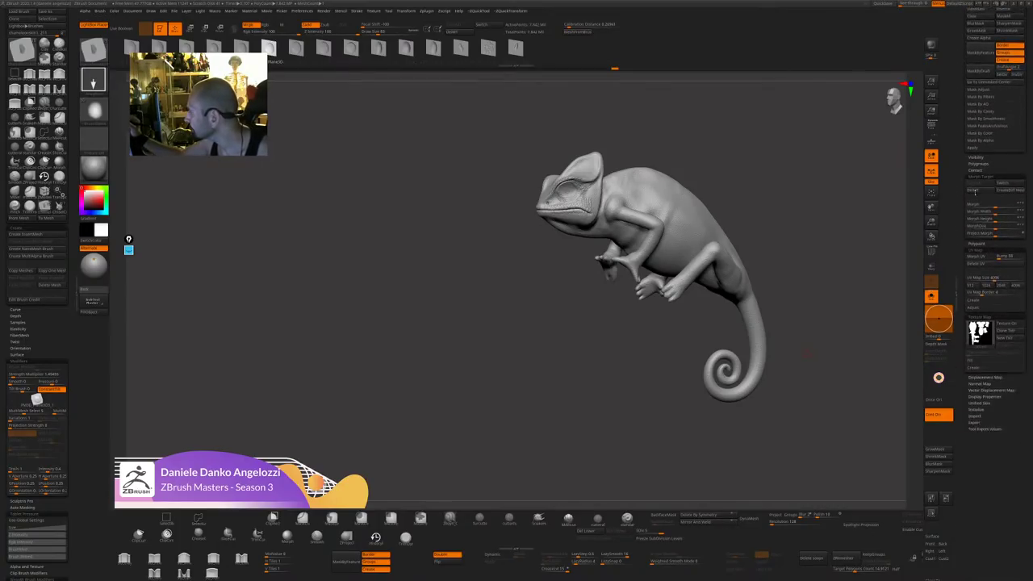
scroll(973, 161, "up", 5)
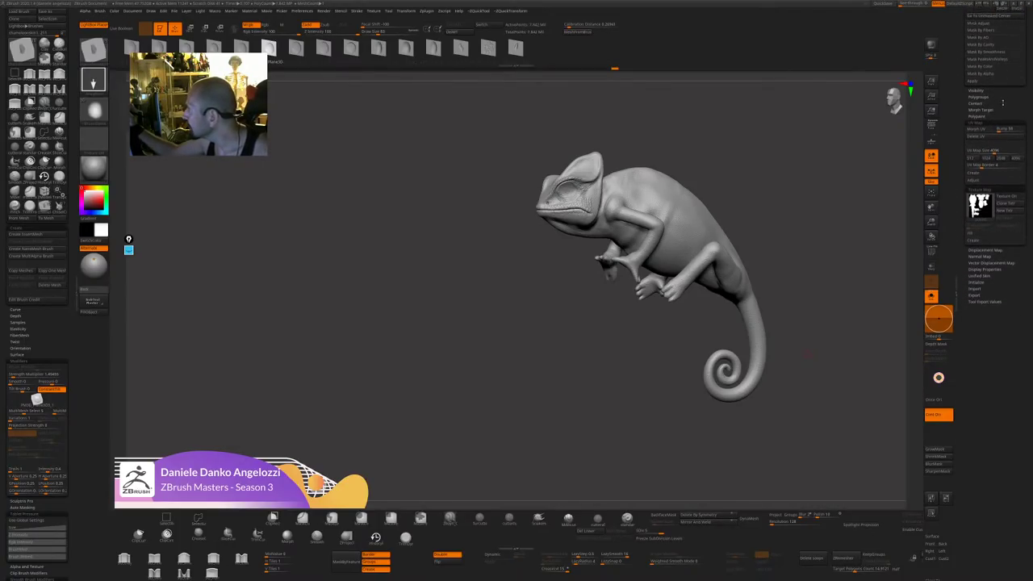
scroll(969, 228, "up", 10)
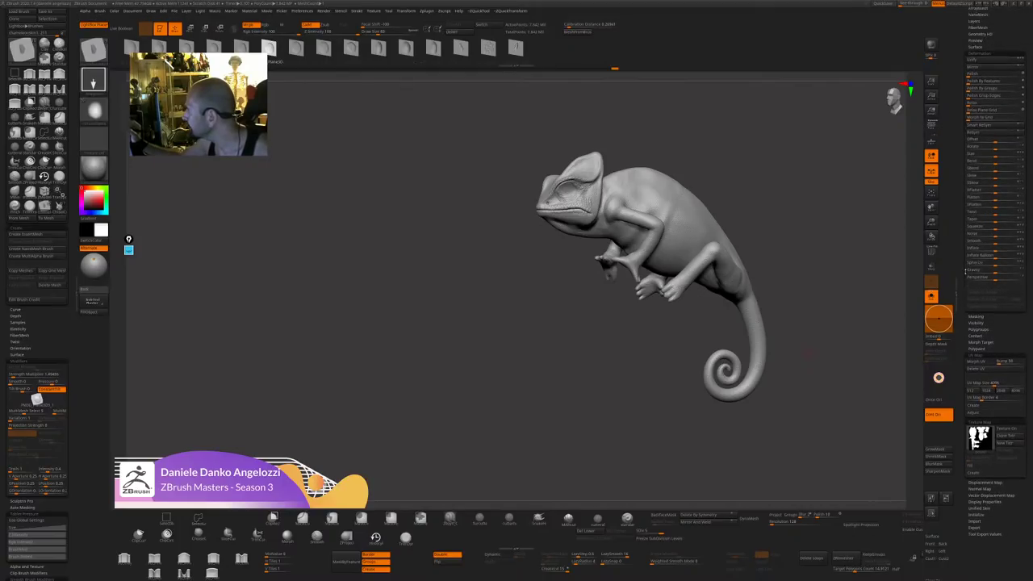
mouse_move(1001, 237)
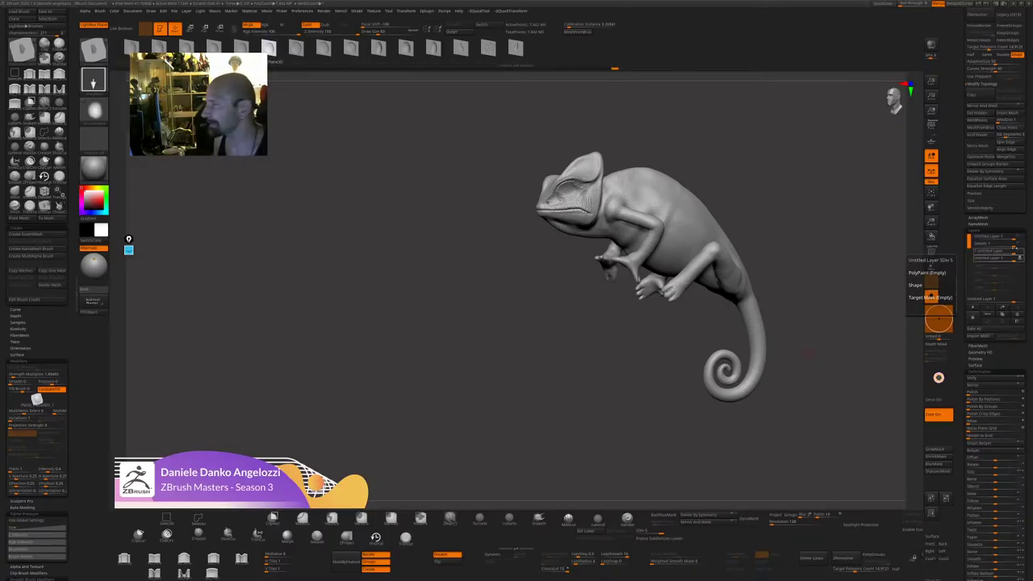
left_click_drag(891, 318, 863, 318)
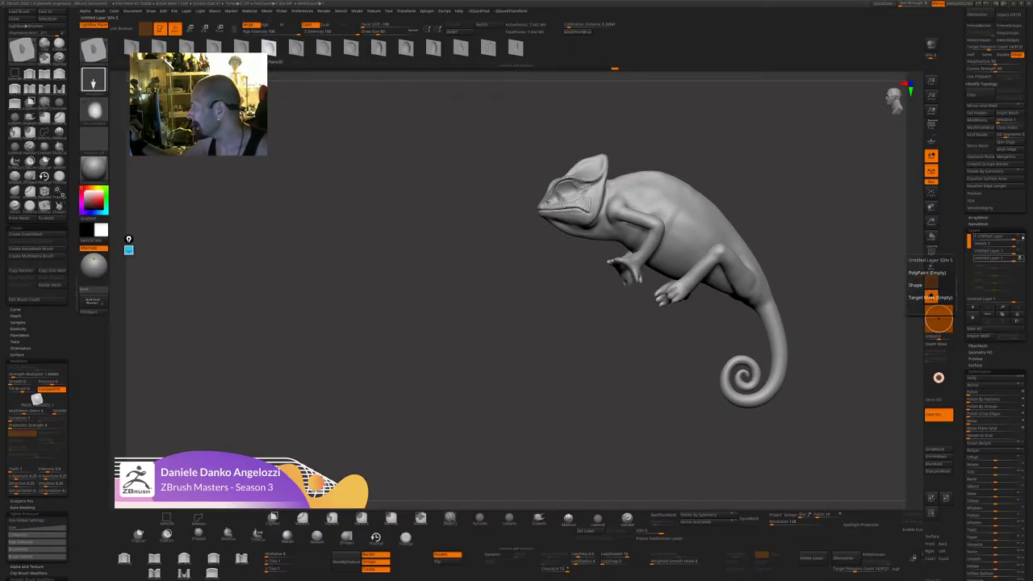
left_click(1021, 238)
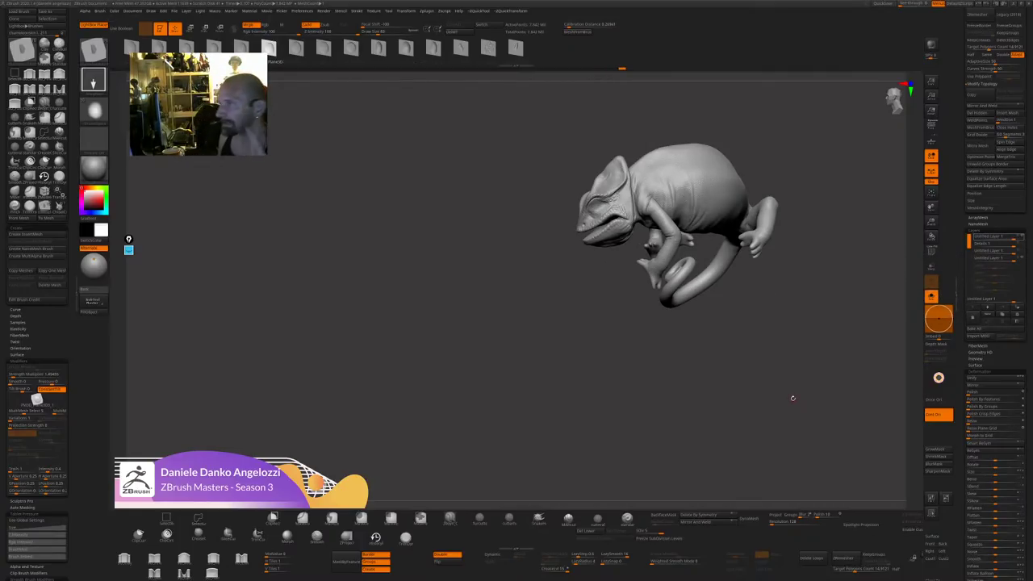
Examine the scale detailing on the curled, open-mouthed pose, and hide the pose layer to compare the original body.
left_click_drag(761, 369, 767, 401, "alt")
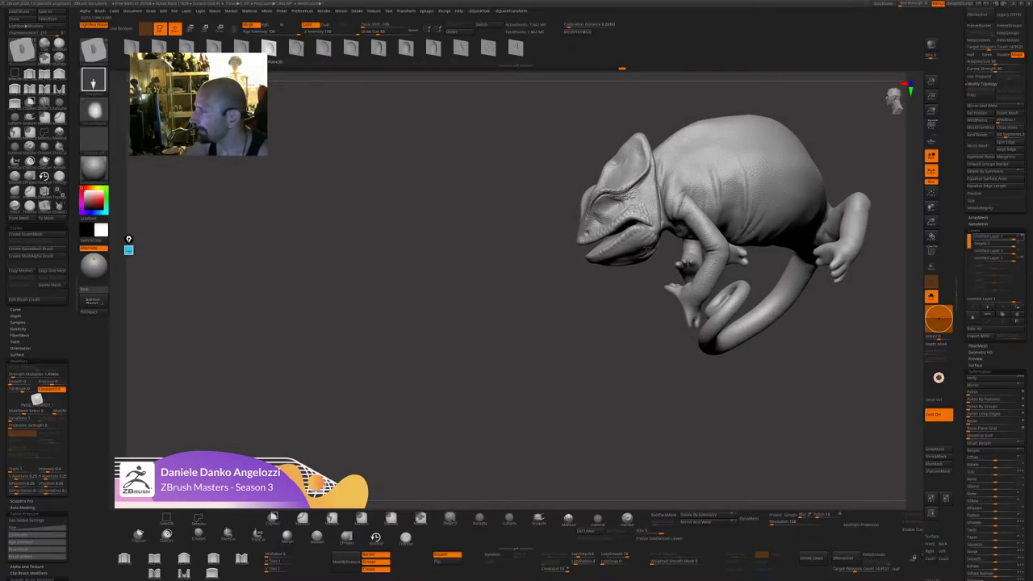
left_click_drag(650, 306, 642, 360)
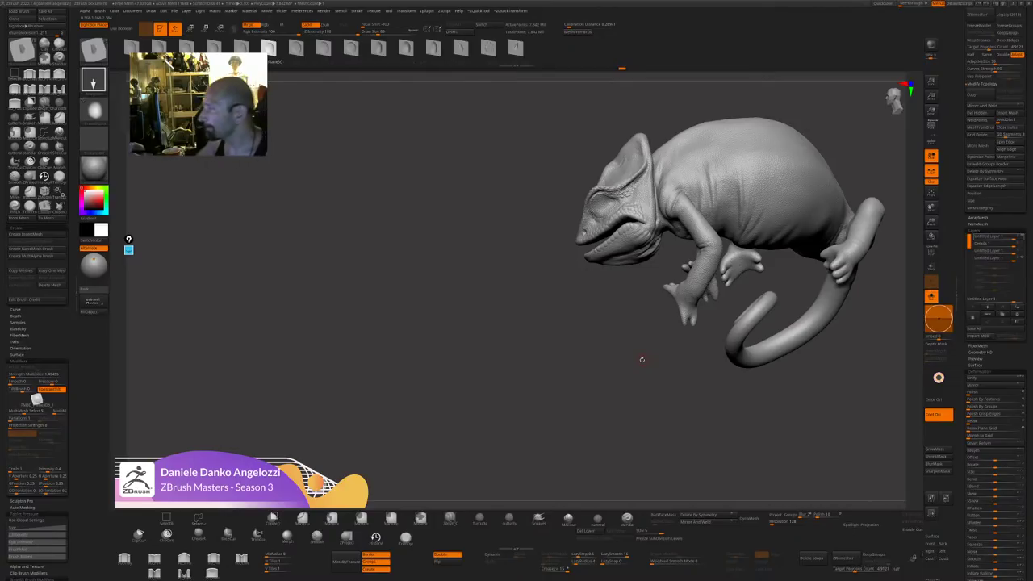
left_click_drag(642, 360, 415, 396, "alt")
left_click_drag(738, 431, 686, 423)
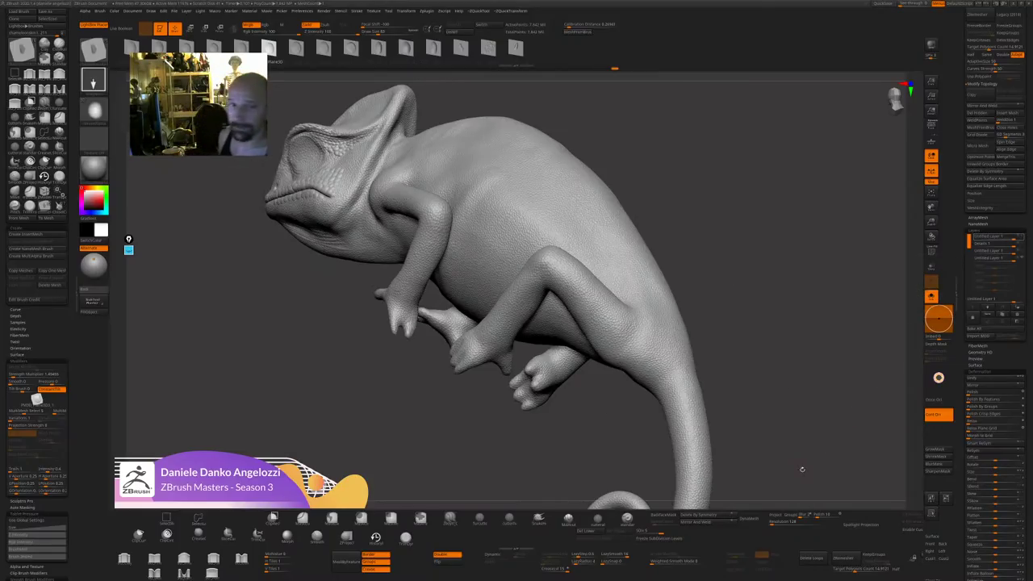
Generate a displacement map from a lower subdivision level of the chameleon, and return the mesh to a high level.
left_click_drag(802, 469, 808, 250)
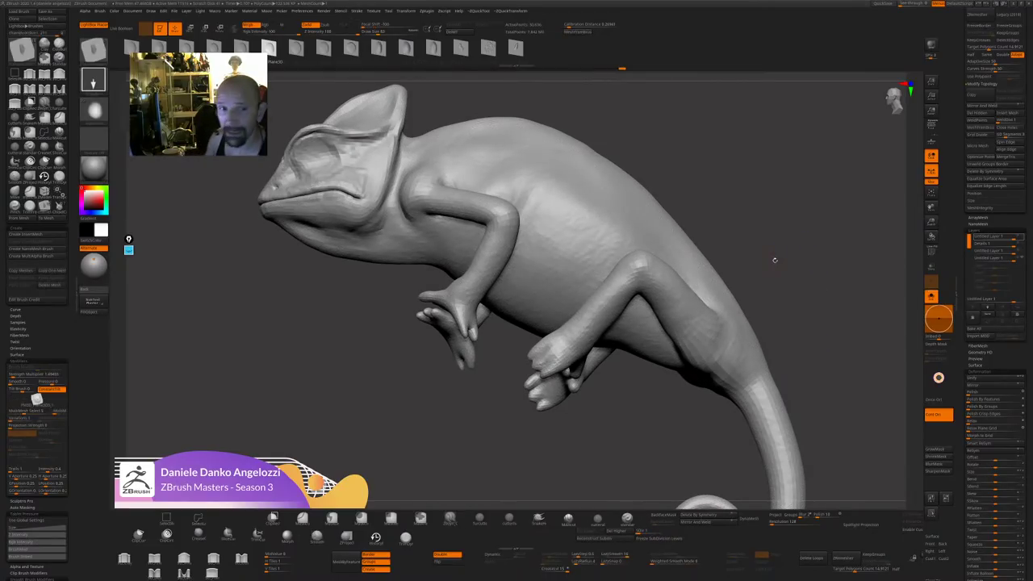
left_click(986, 378)
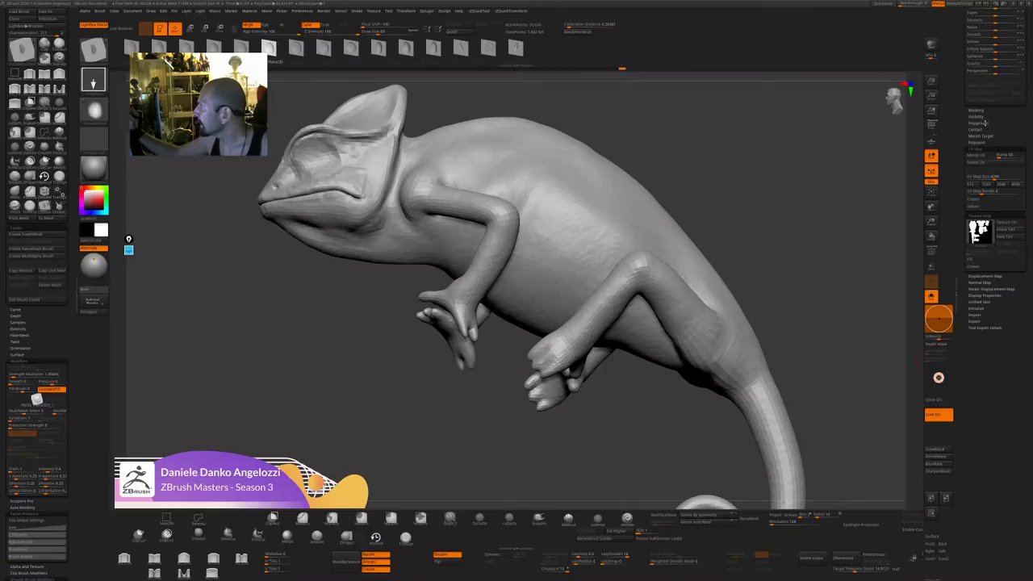
left_click(986, 276)
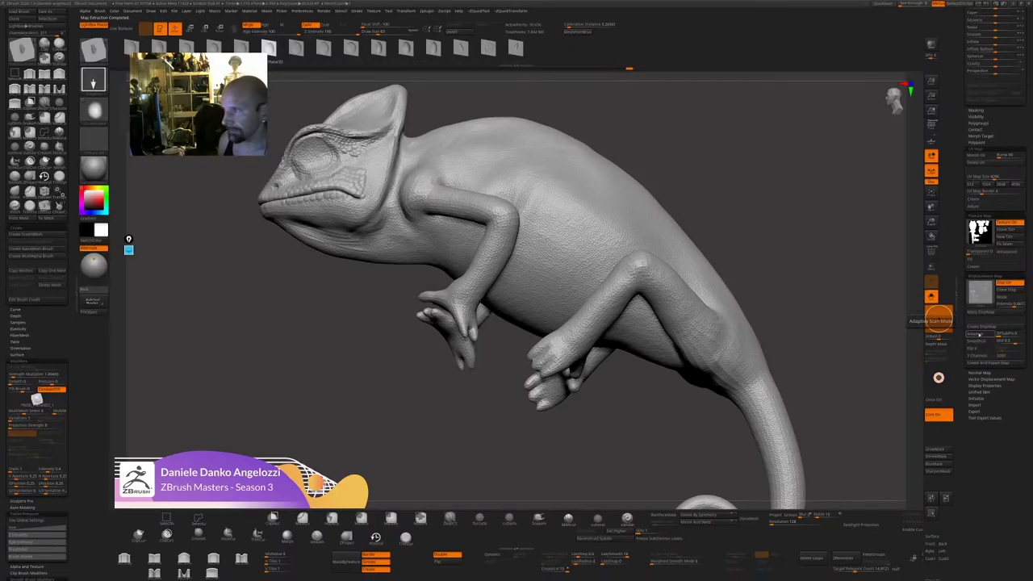
left_click_drag(1011, 137, 1010, 496)
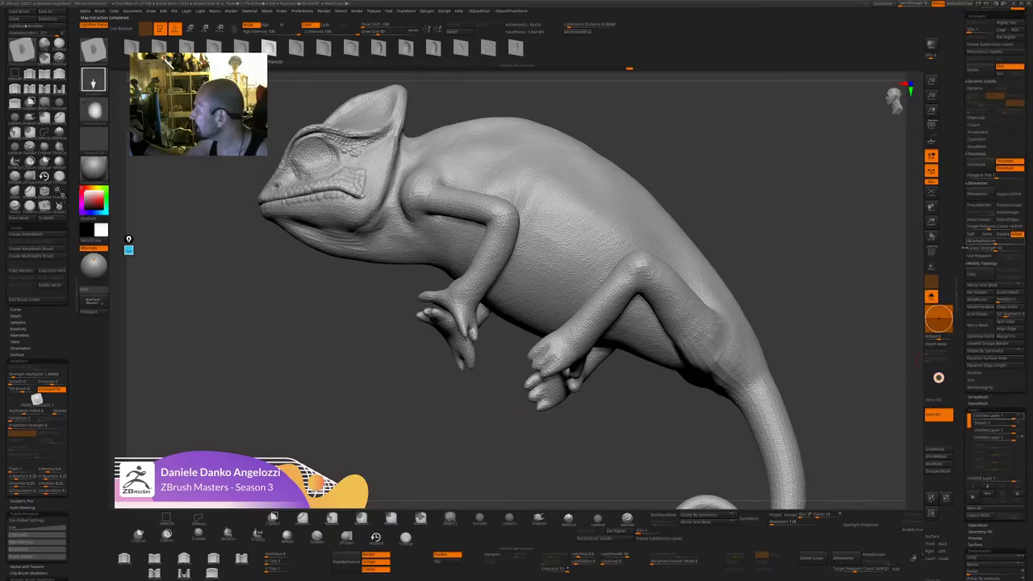
left_click_drag(875, 313, 859, 316)
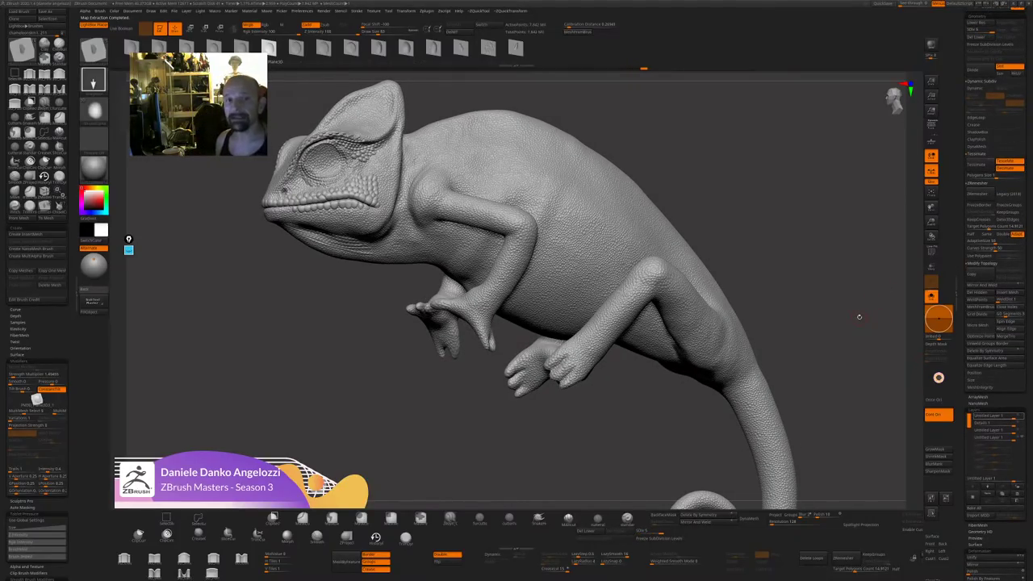
Hide the bottom untitled scale layer, turn on the topmost pose layer, and examine the displaced skin on the curled pose.
left_click_drag(964, 127, 965, 419)
scroll(965, 419, "up", 8)
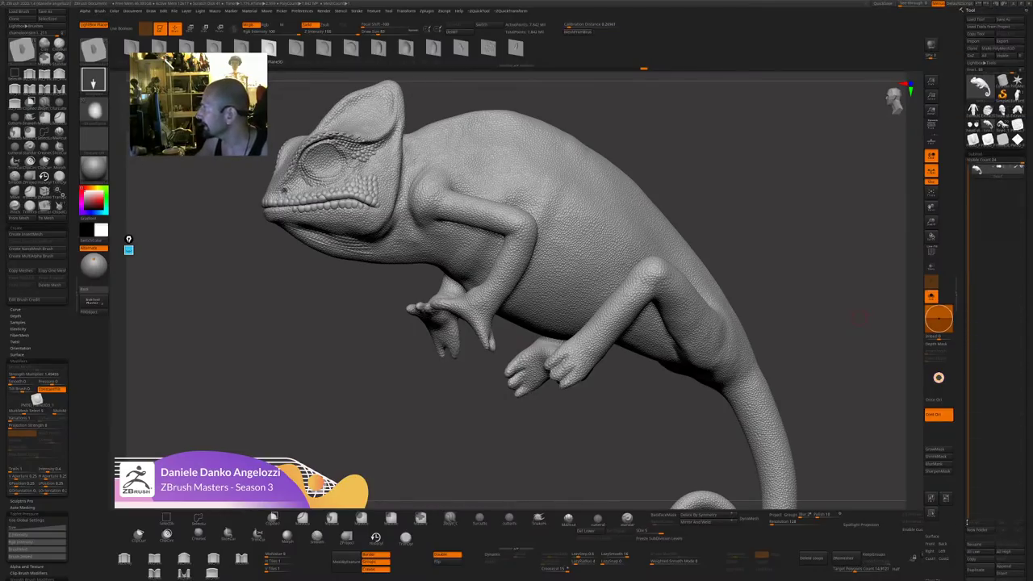
scroll(961, 420, "down", 8)
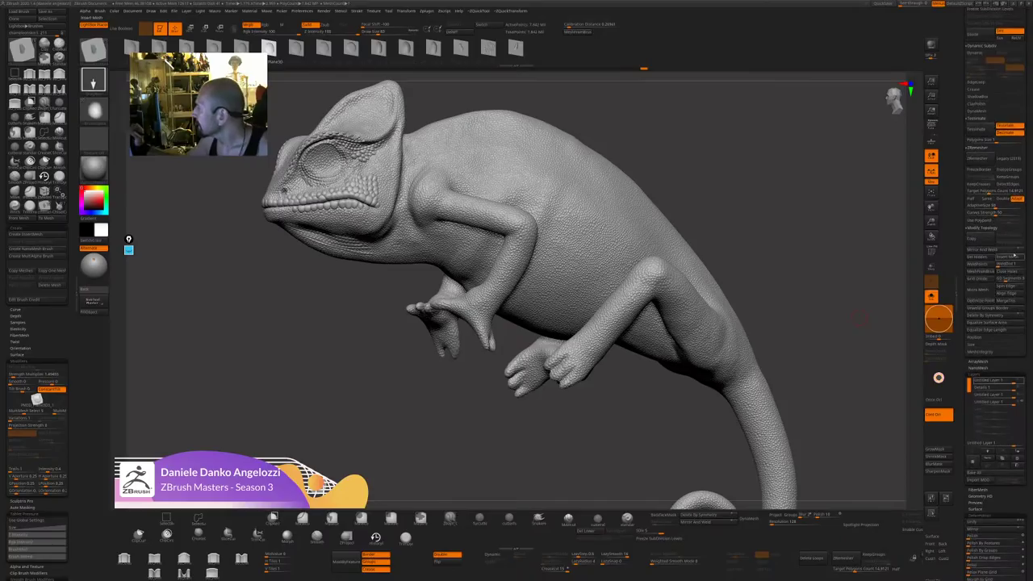
left_click(1022, 404)
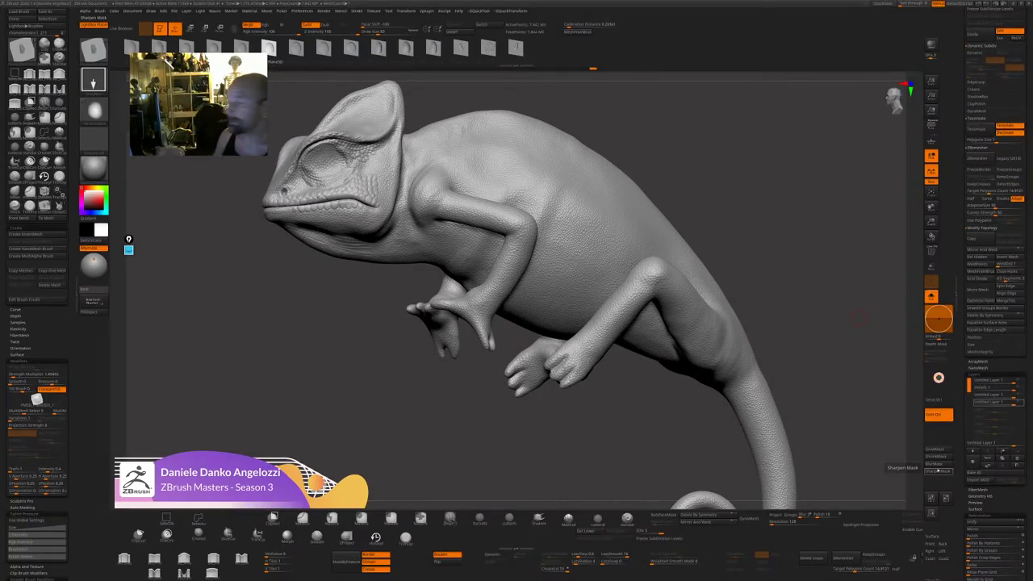
left_click(1022, 382)
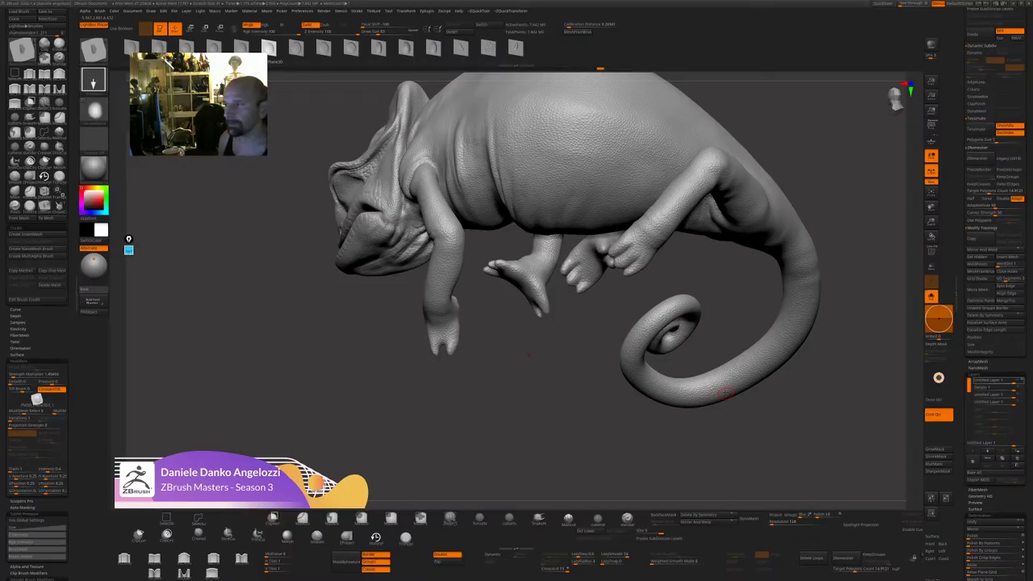
right_click_drag(726, 393, 459, 203)
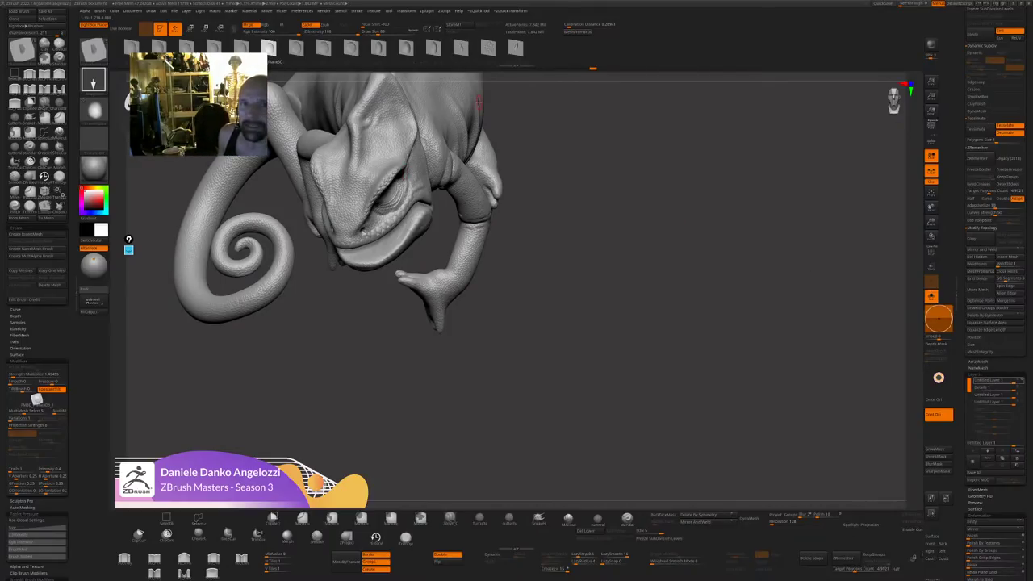
left_click_drag(647, 391, 484, 375)
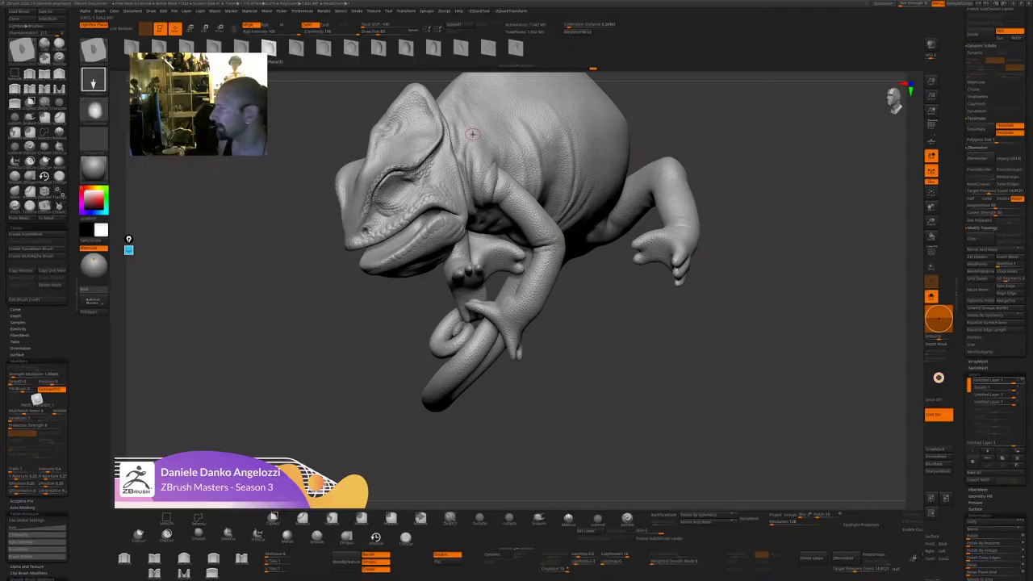
Hide the pose layer, switch off the displacement map display, and turn the bottom untitled scale layer back on.
left_click(1023, 381)
scroll(973, 465, "down", 10)
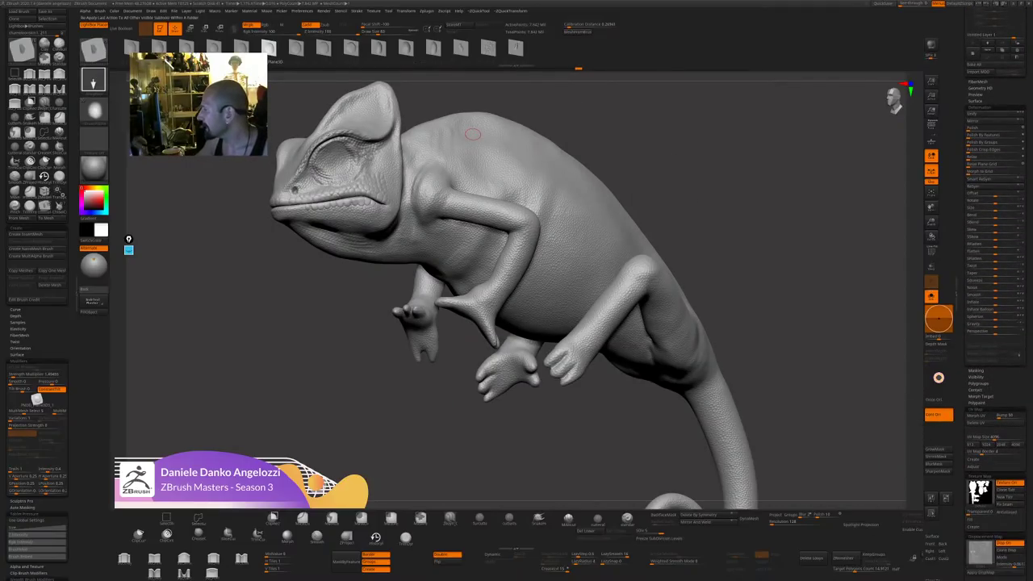
left_click(1011, 547)
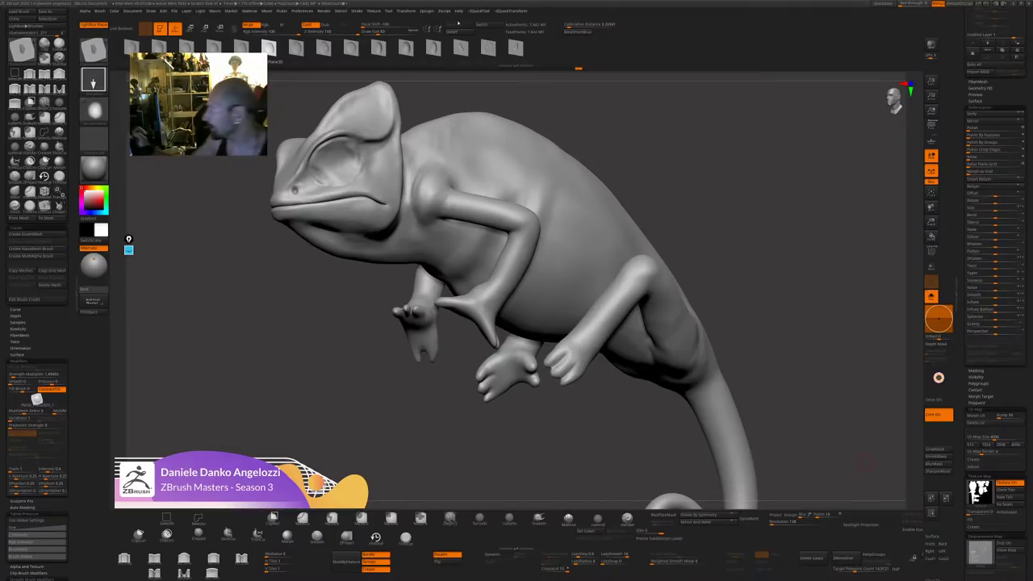
scroll(1023, 218, "up", 5)
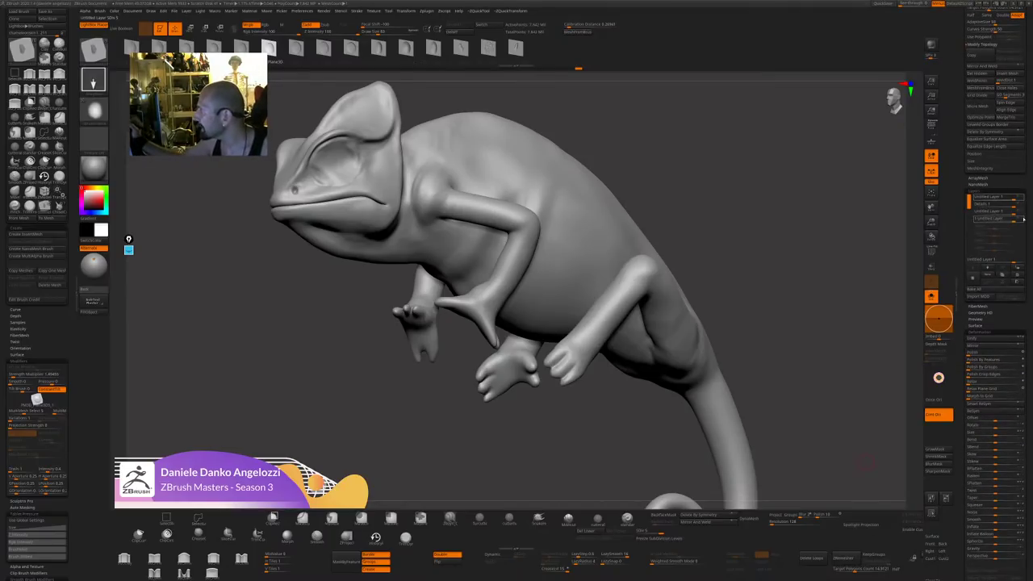
key("d")
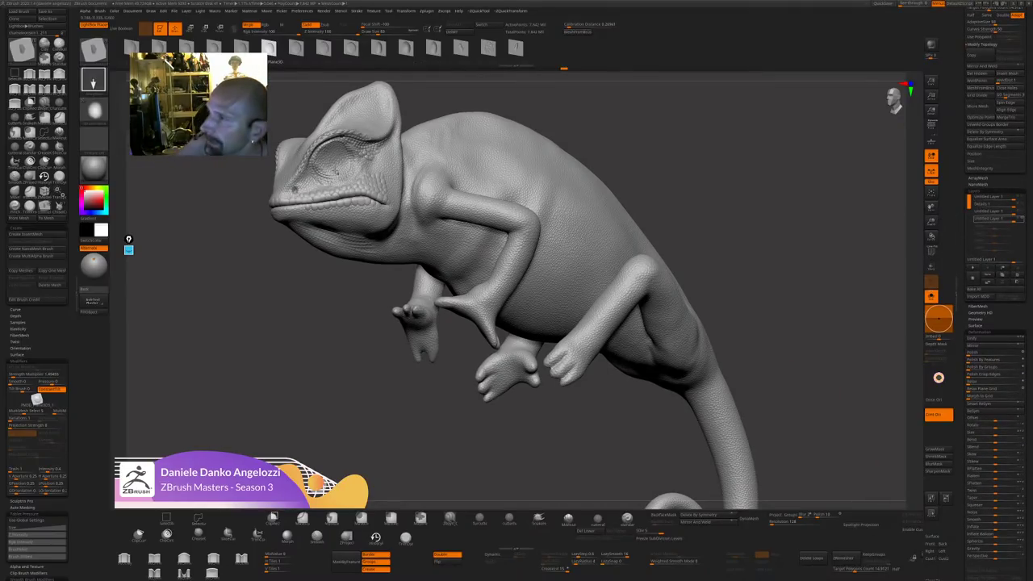
Try placing a cluster of small and larger PM3D_Plane30 scales on the chameleon's upper flank.
left_click(298, 48)
left_click_drag(714, 176, 558, 203)
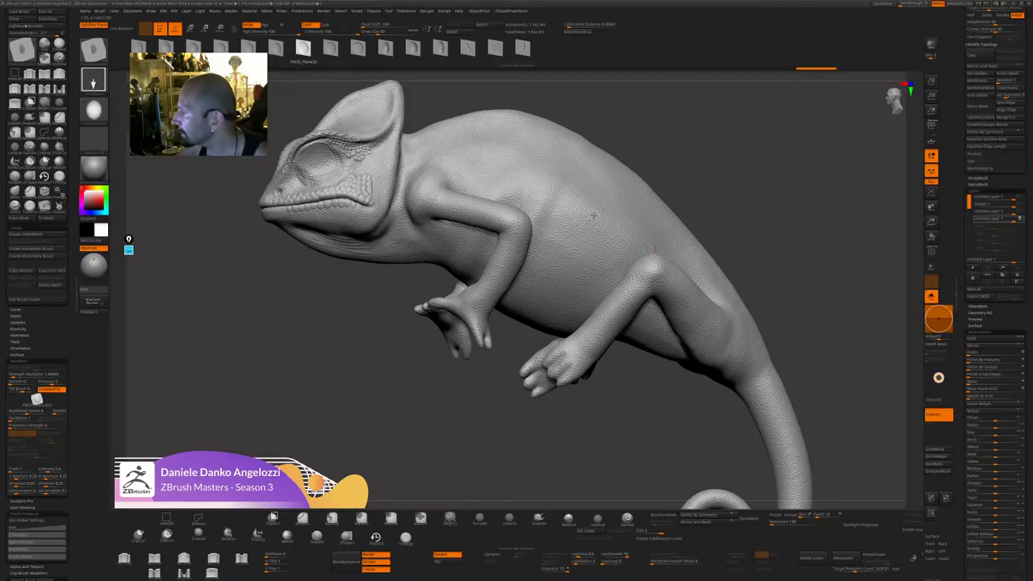
mouse_move(581, 205)
left_mouse_down()
mouse_move(572, 218)
mouse_move(565, 196)
left_mouse_up()
left_click(549, 201)
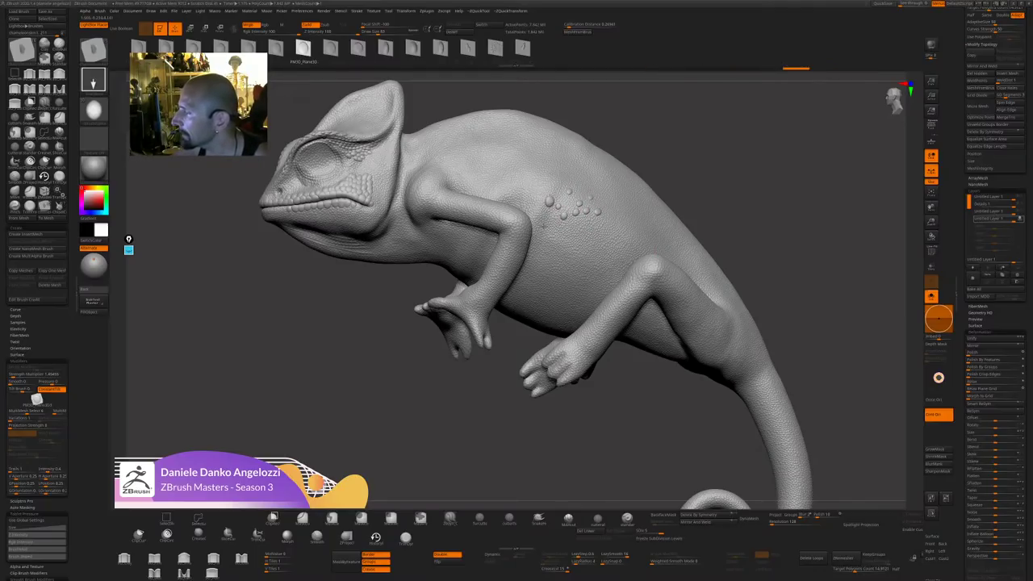
left_click(459, 31)
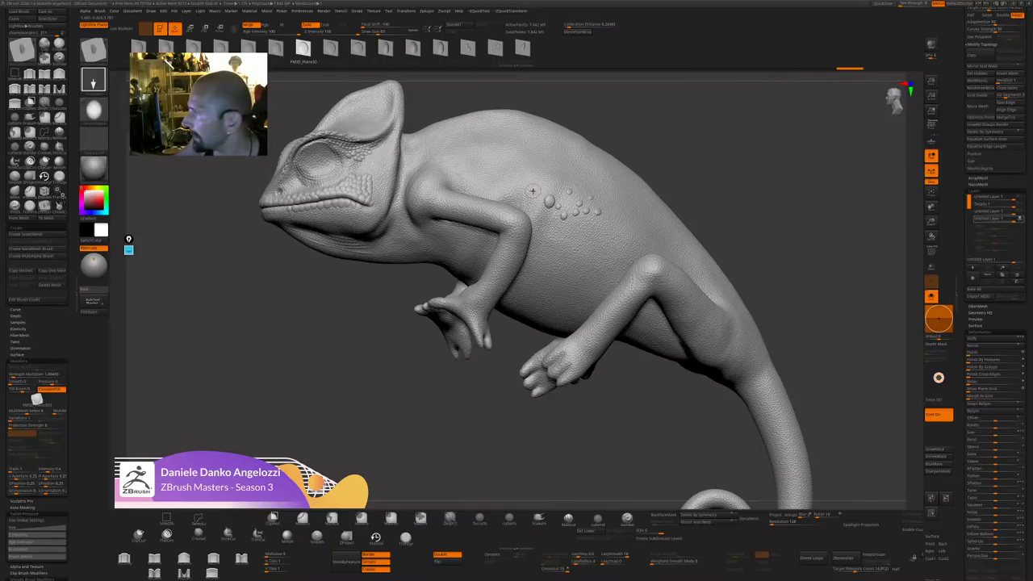
left_click_drag(533, 191, 541, 190)
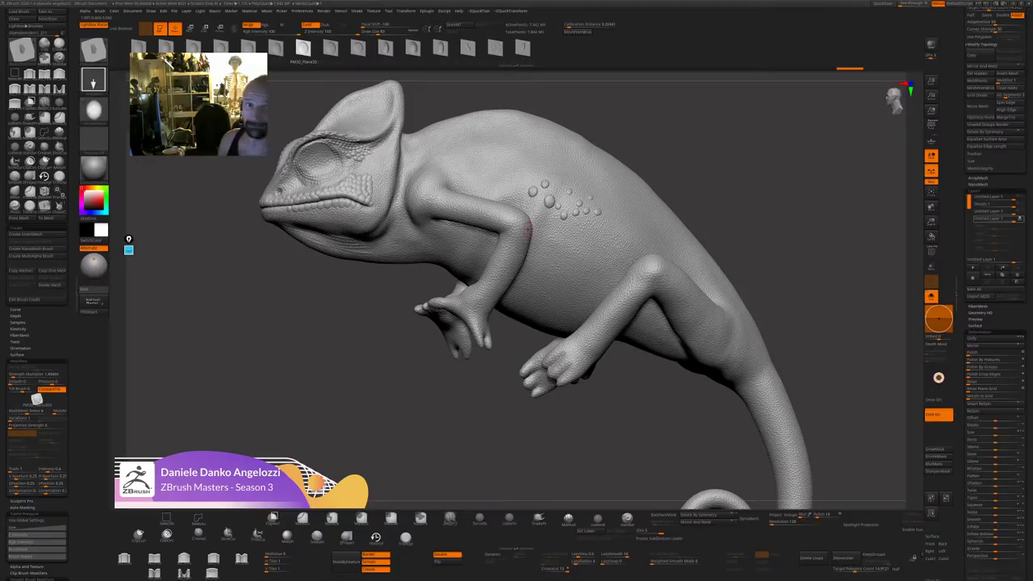
Undo the largest flank scales and set the brush strength multiplier to 1.
key("ctrl+z")
key("ctrl+z")
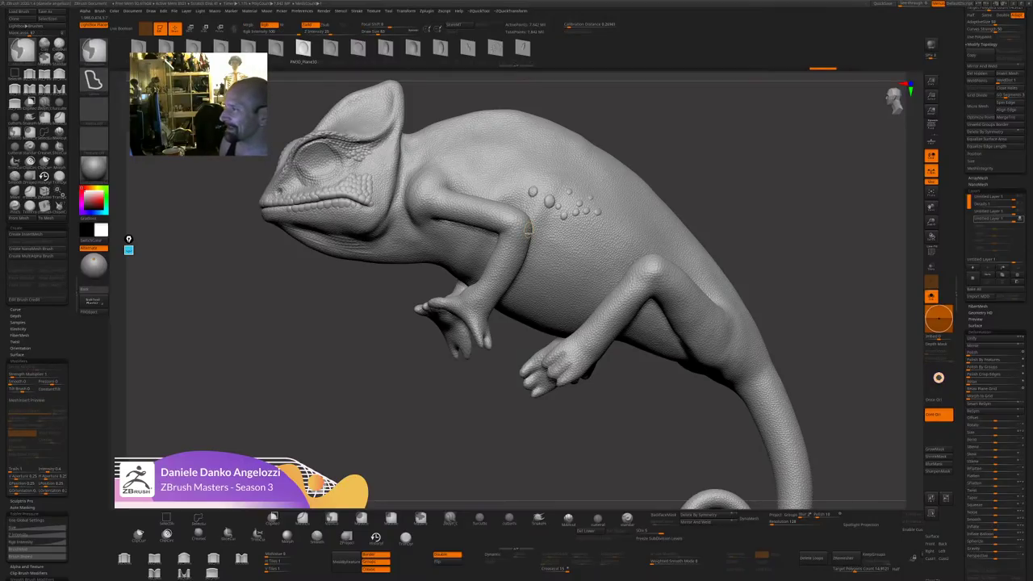
key("ctrl+z")
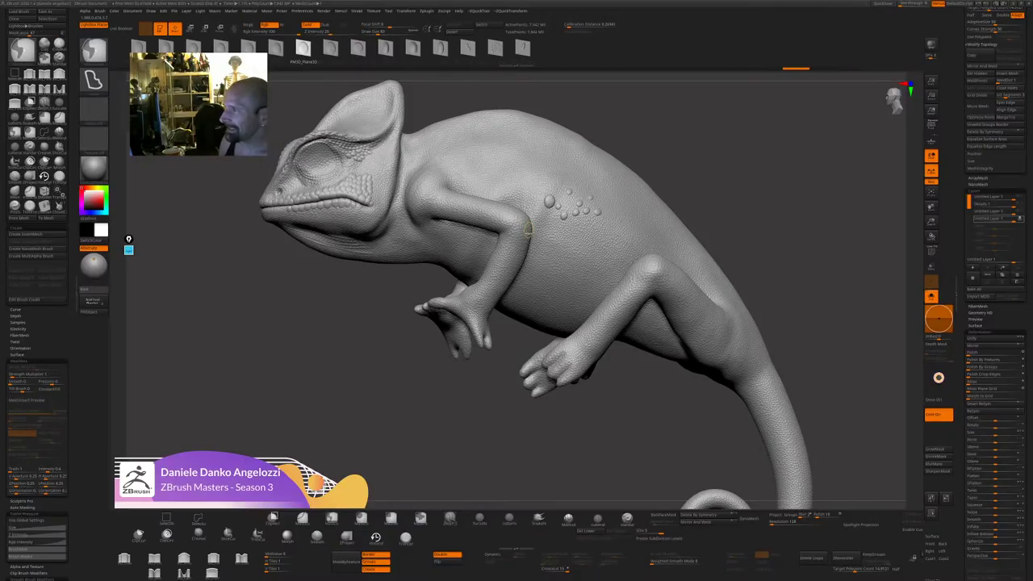
key("ctrl+z")
key("ctrl+z")
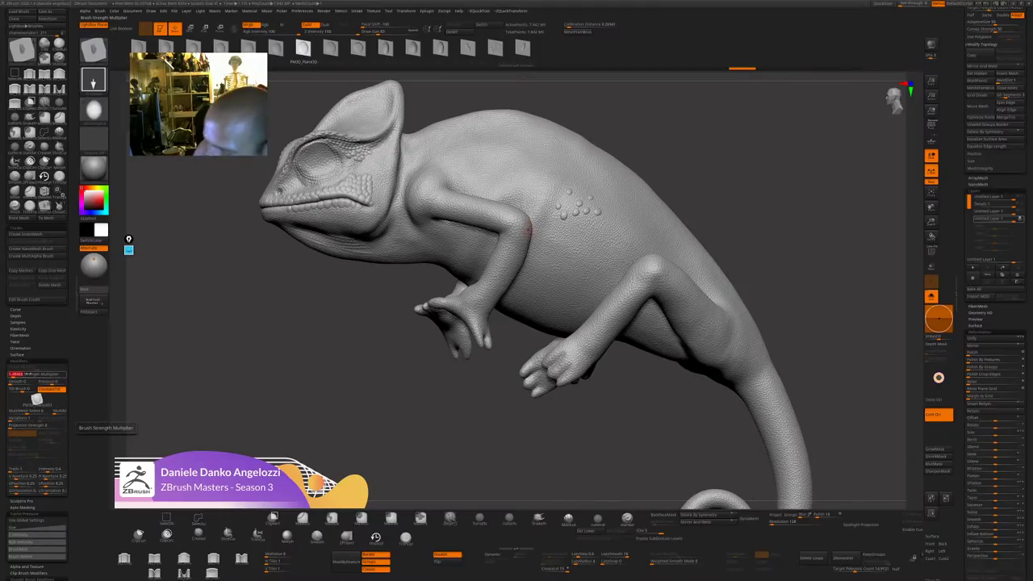
left_click_drag(682, 183, 787, 231)
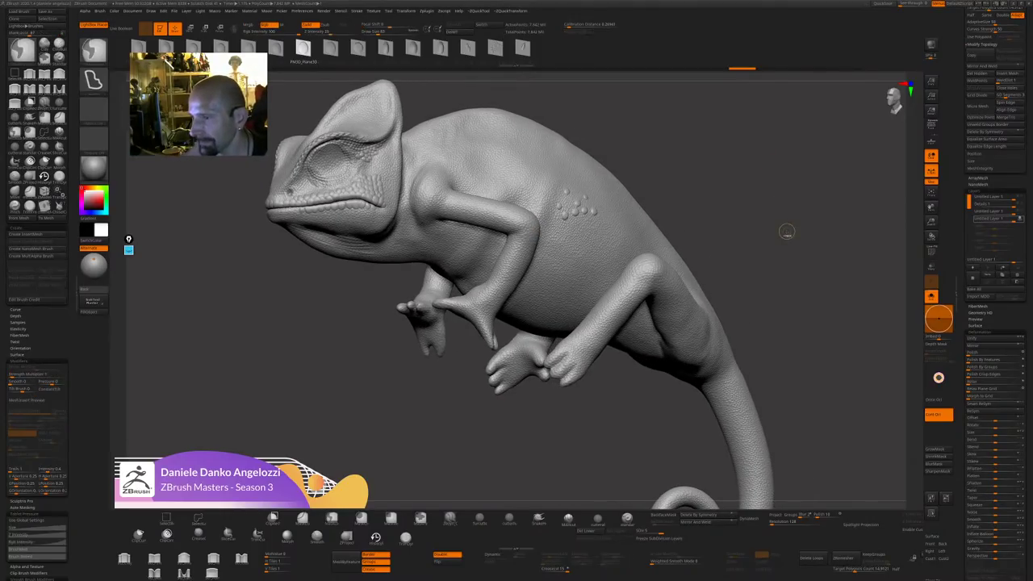
Undo the remaining flank scales and pick the history state that still shows the skin detail.
key("ctrl+z")
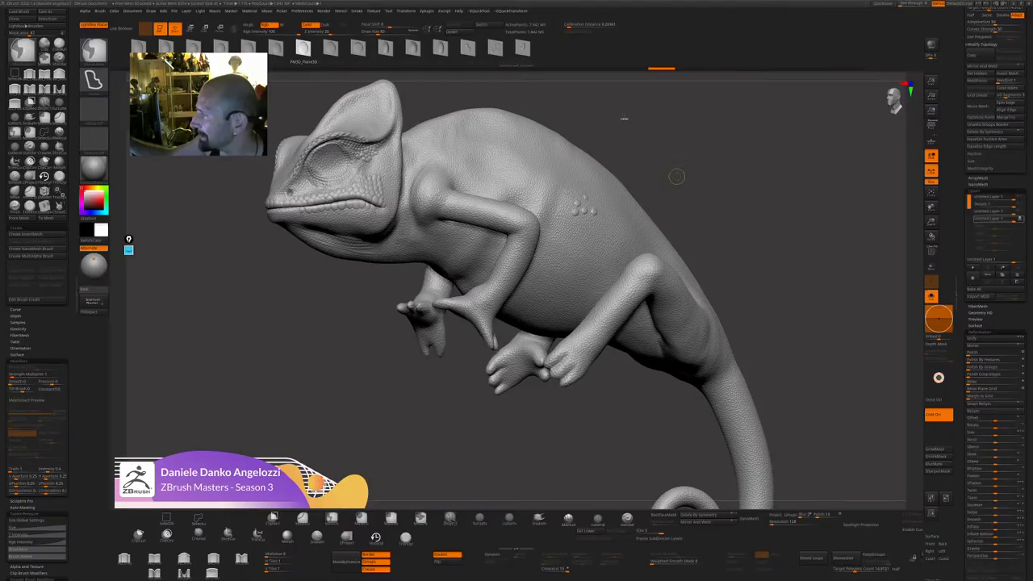
key("ctrl+z")
key("ctrl+z")
key("ctrl+z")
key("ctrl+z")
key("ctrl+z")
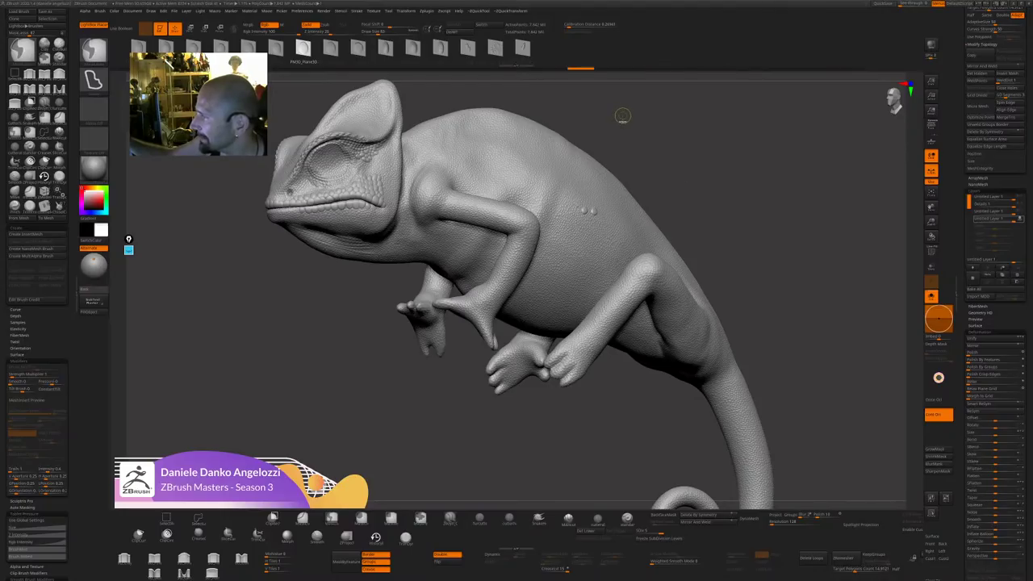
key("ctrl+z")
key("ctrl+z")
key("ctrl+z")
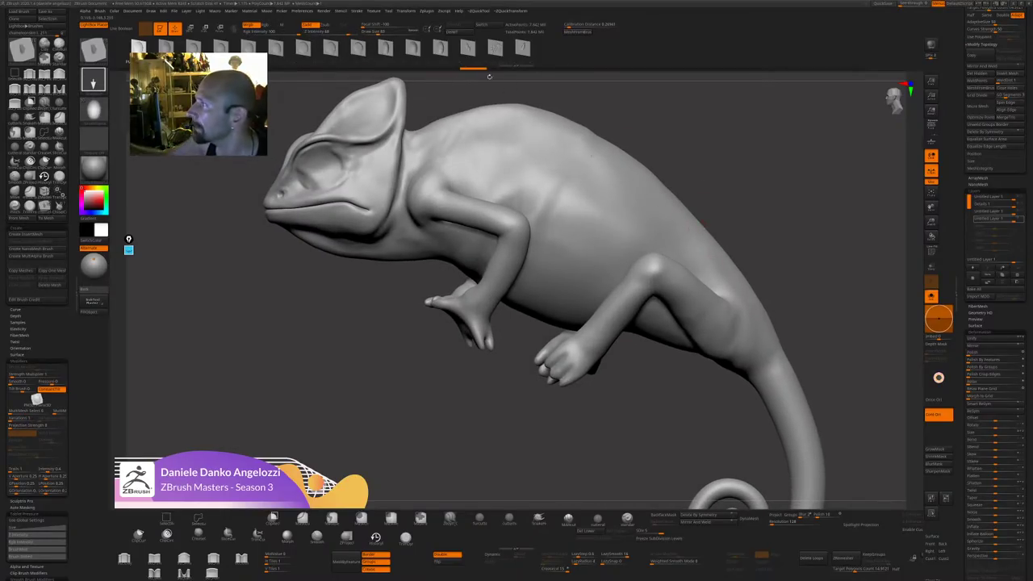
left_click(501, 69)
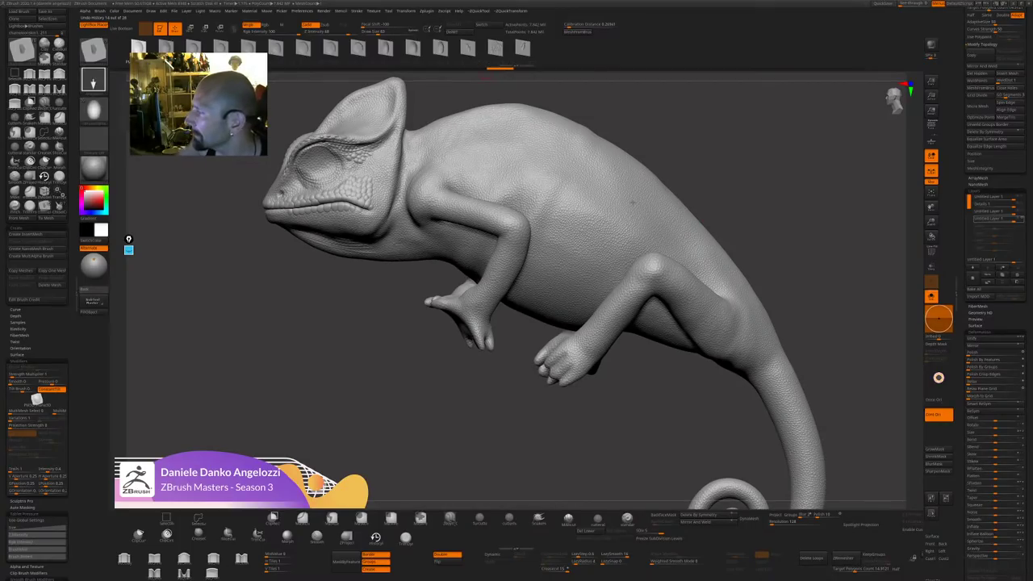
Start recording on the bottom untitled layer and place a few soft scales on the middle of the flank.
left_click(563, 216)
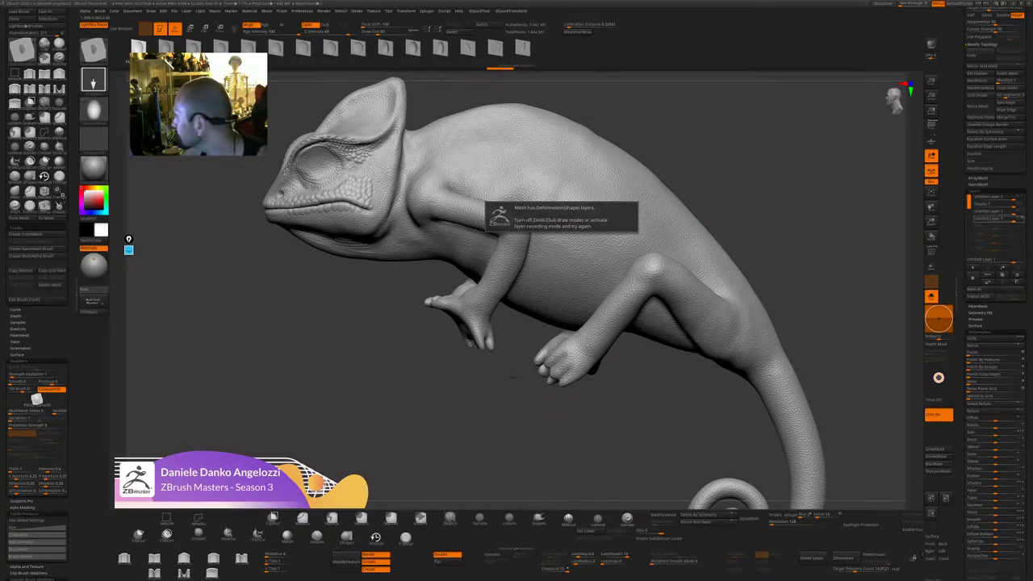
left_click_drag(513, 377, 510, 378)
left_click(1020, 219)
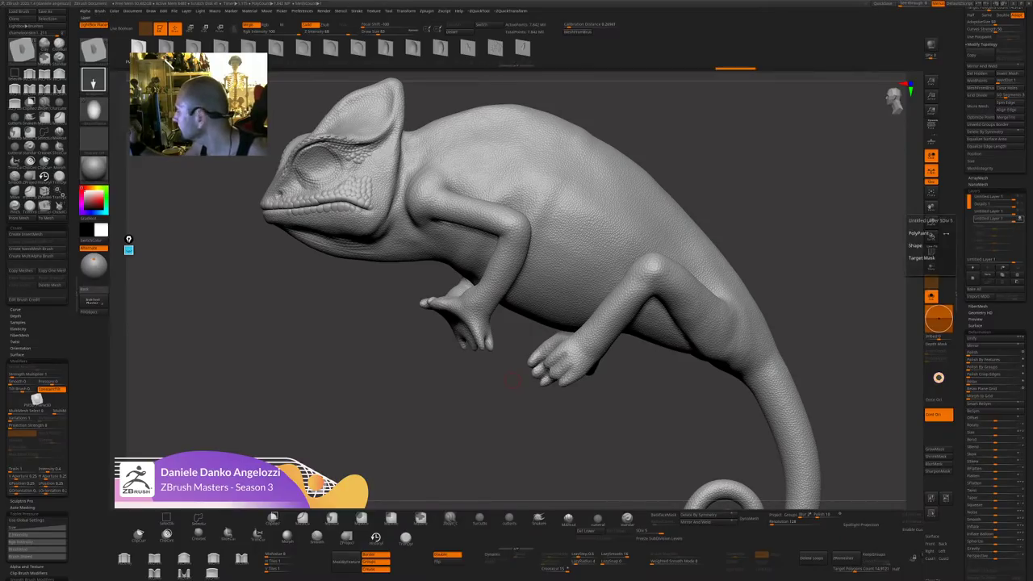
left_click(591, 212)
left_click_drag(492, 171, 490, 170)
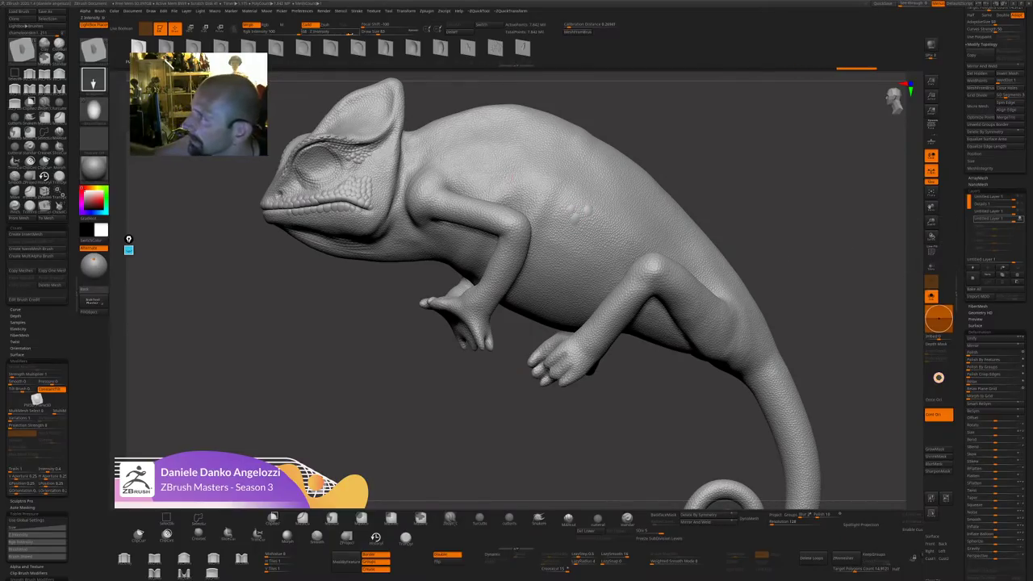
Raise the brush's Z Intensity and extend the scale cluster from the flank toward the shoulder.
left_click(338, 32)
mouse_move(562, 196)
left_mouse_down()
mouse_move(567, 205)
mouse_move(542, 198)
left_mouse_up()
left_click(544, 180)
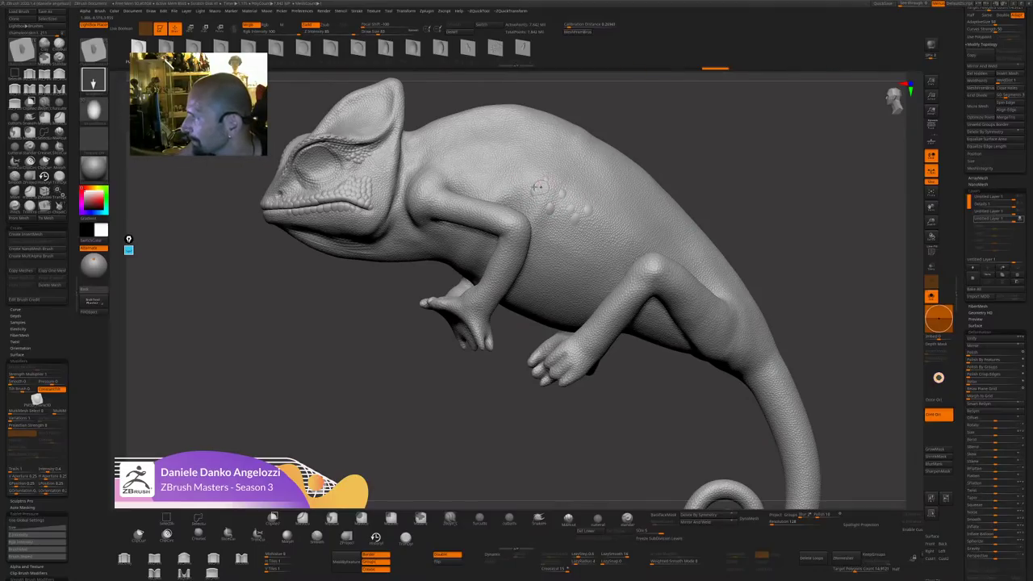
left_click(519, 178)
left_click(532, 167)
Scatter individual scales across the upper flank toward the hind leg.
left_click_drag(695, 163, 653, 166)
left_click(573, 179)
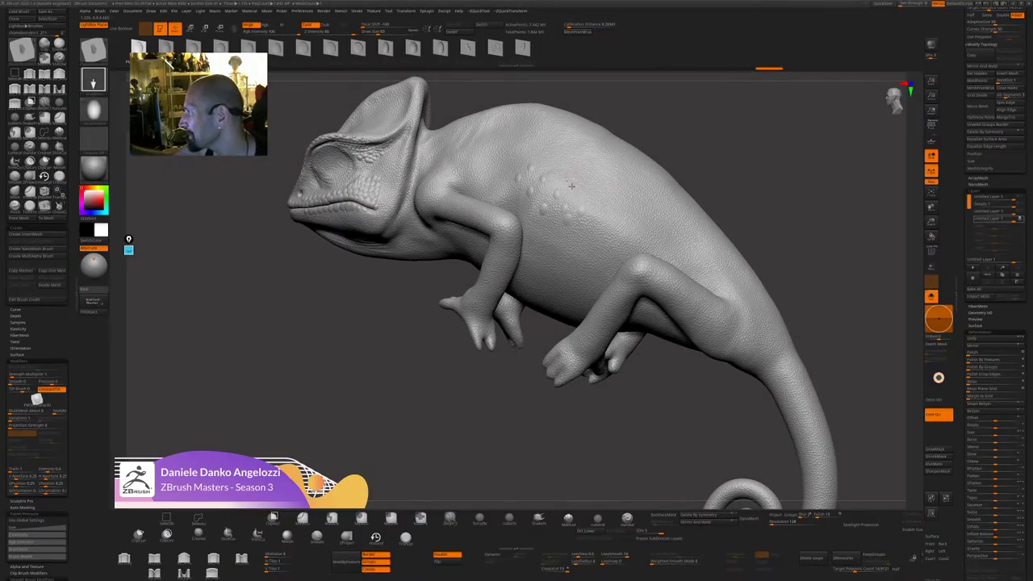
left_click(598, 194)
left_click(595, 229)
left_click(619, 223)
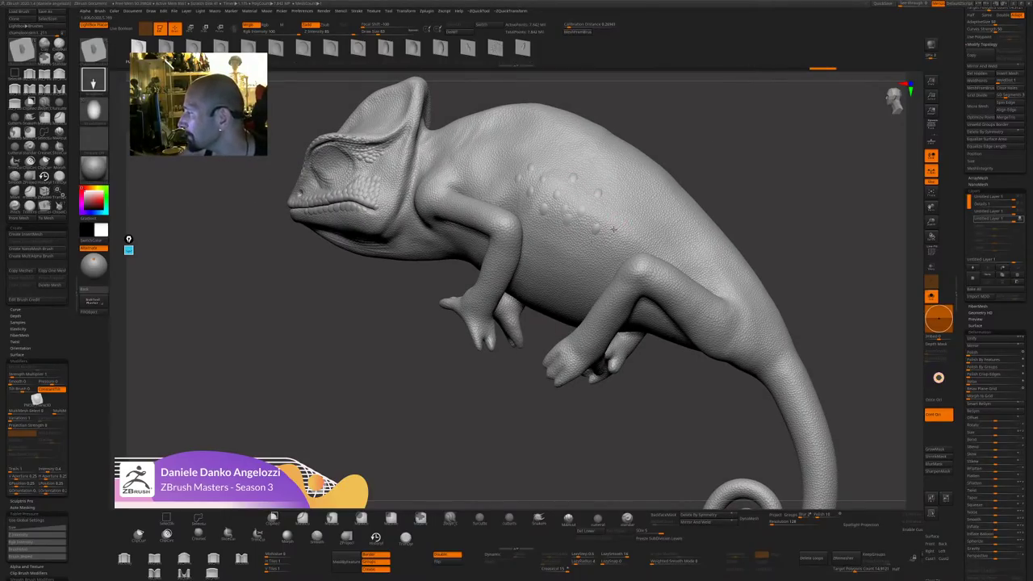
left_click(623, 234)
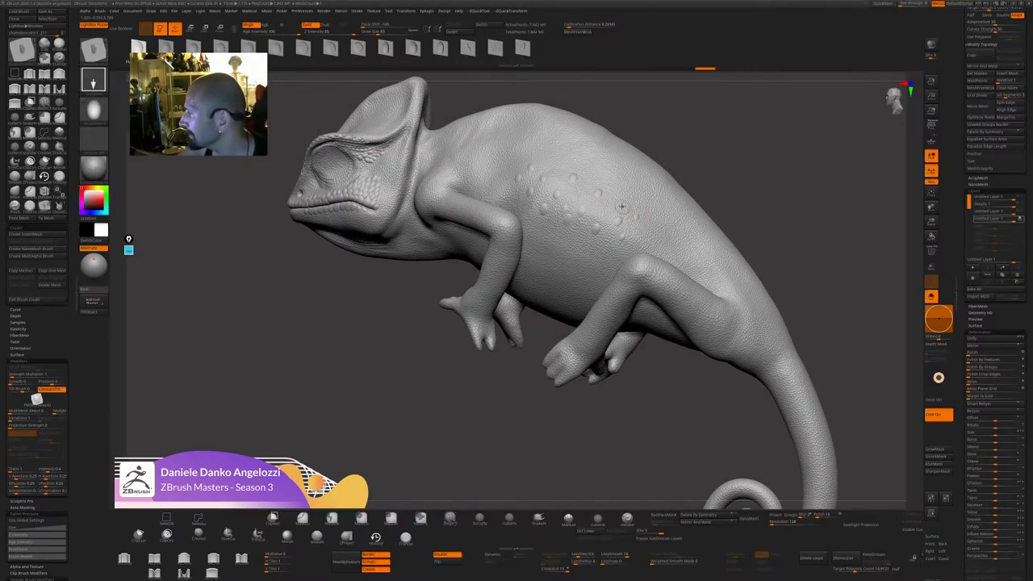
left_click(622, 207)
Add a few more individual scales behind and above the shoulder.
mouse_move(622, 208)
right_mouse_down()
mouse_move(557, 156)
mouse_move(524, 181)
right_mouse_up()
left_click(510, 173)
left_click(497, 159)
left_click(491, 185)
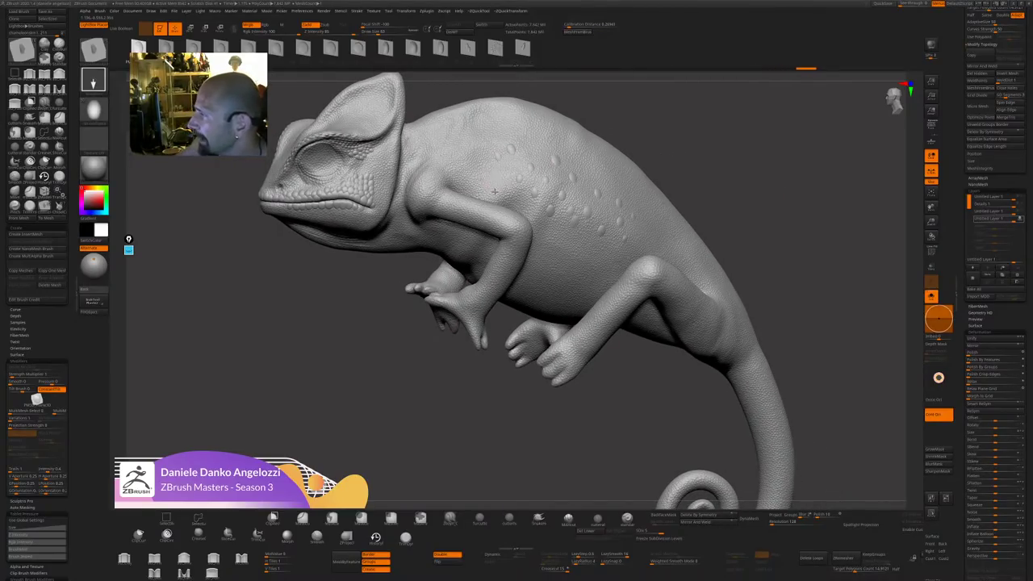
Place a few more individual scales around the shoulder and foreleg, finishing with the whole chameleon in side view.
left_click_drag(474, 455, 543, 449)
left_click(430, 188)
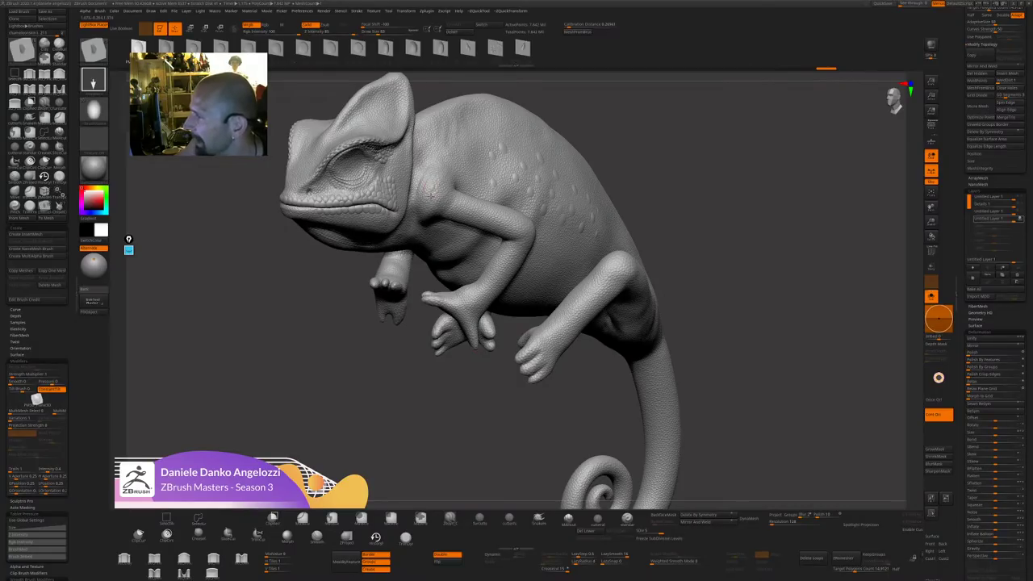
right_click_drag(430, 188, 481, 201)
left_click(460, 202)
left_click(481, 200)
left_click(492, 212)
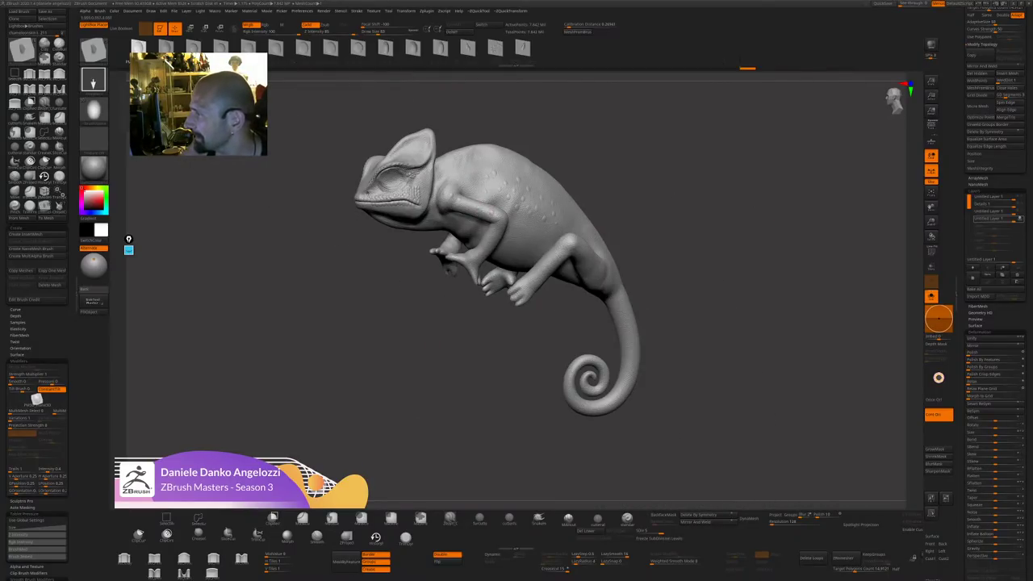
mouse_move(749, 255)
left_mouse_down()
mouse_move(719, 258)
mouse_move(768, 242)
left_mouse_up()
left_click(420, 196)
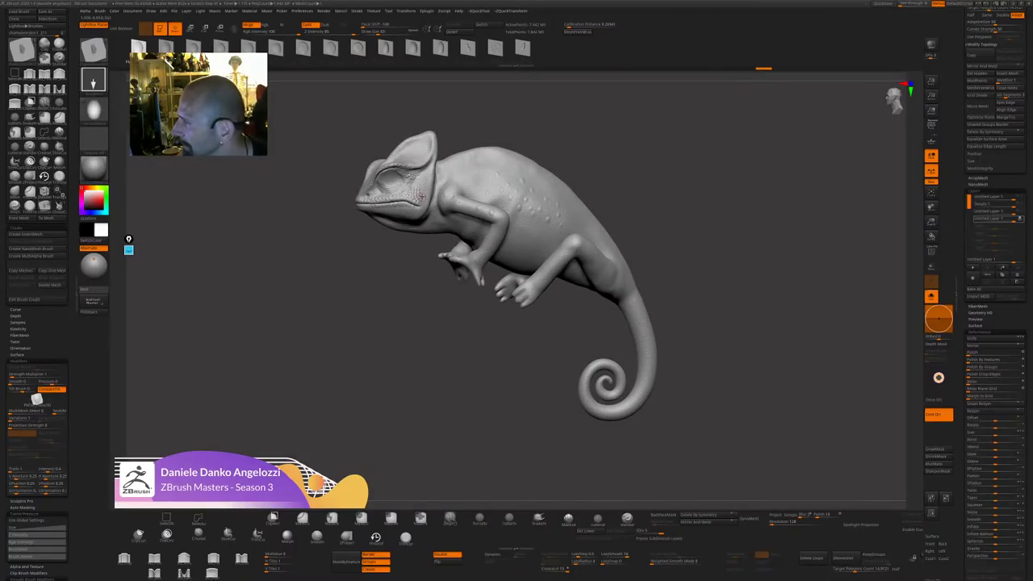
mouse_move(415, 381)
left_mouse_down()
mouse_move(451, 425)
mouse_move(439, 432)
left_mouse_up()
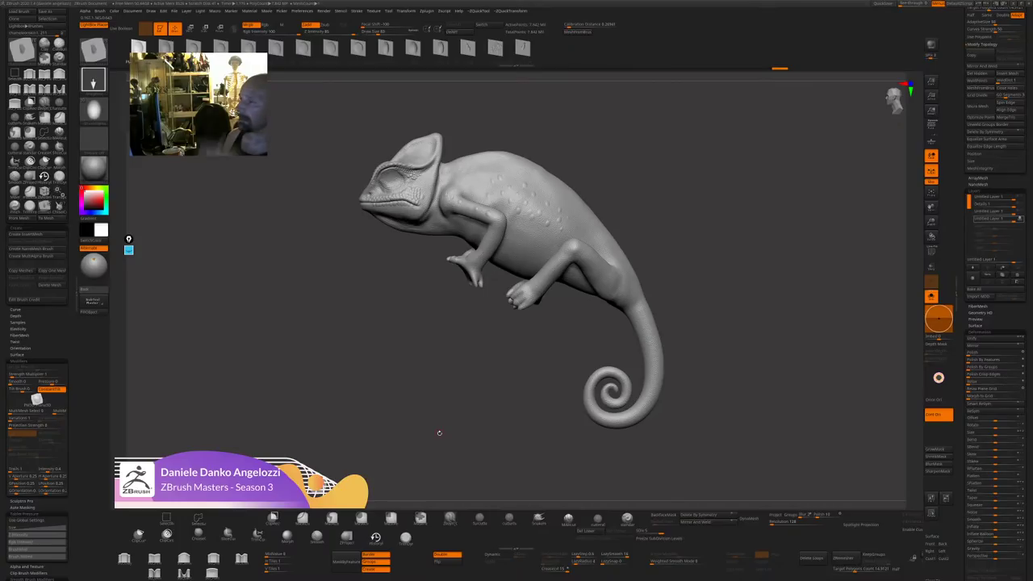
Step the chameleon down through its subdivision levels and back up to compare the detail.
key("shift")
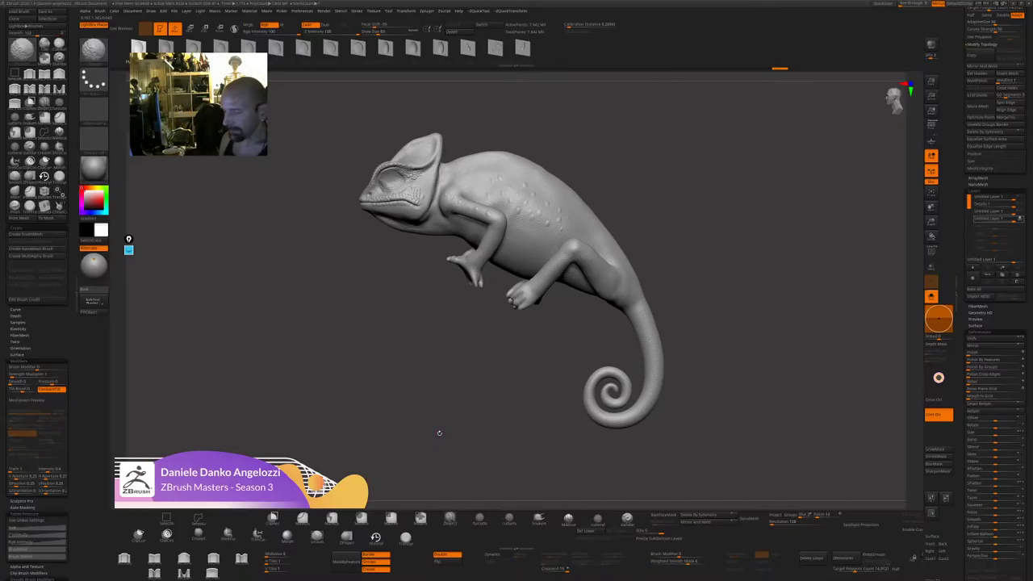
key("shift+d")
key("shift+d")
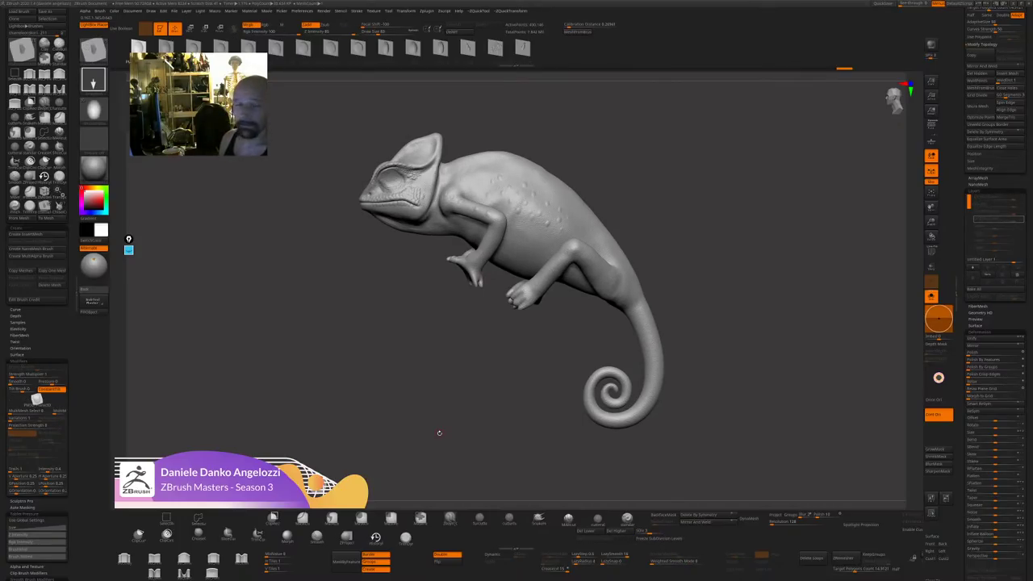
key("d")
key("d")
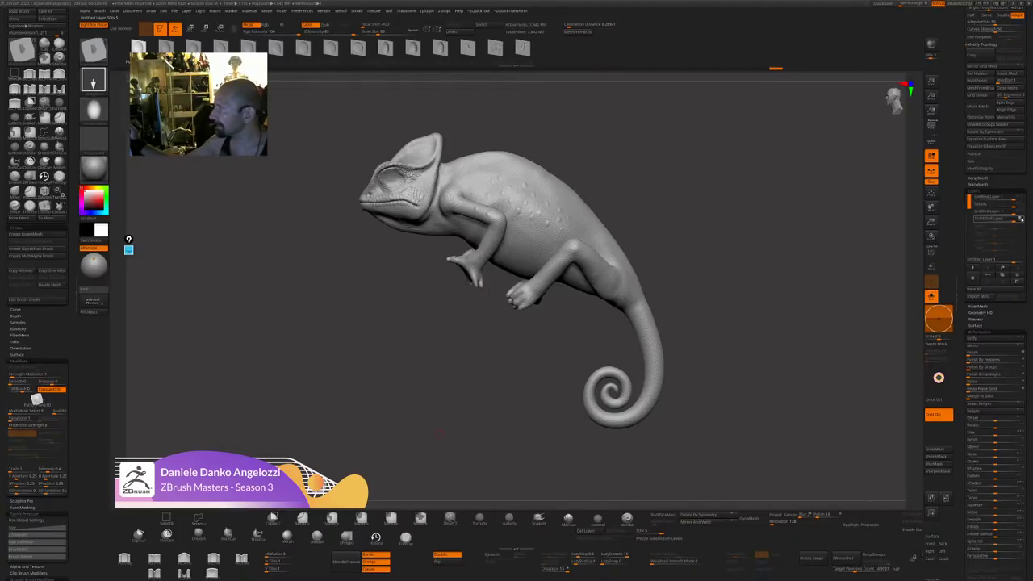
mouse_move(1021, 220)
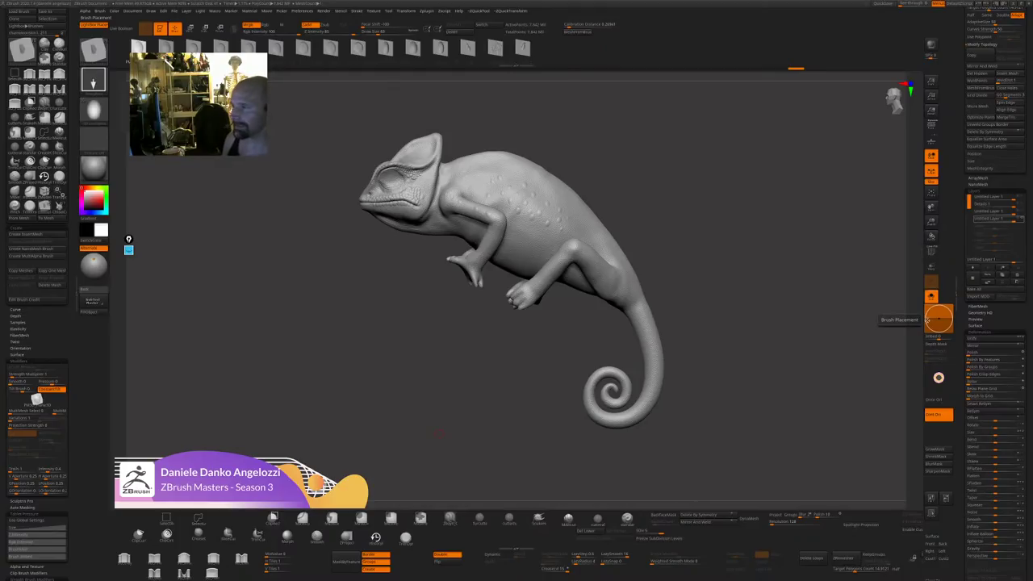
Drop the chameleon to a low subdivision level and extract a displacement map of its scale detail.
left_click_drag(962, 379, 962, 103)
key("shift+d")
key("shift+d")
key("shift+d")
key("shift+d")
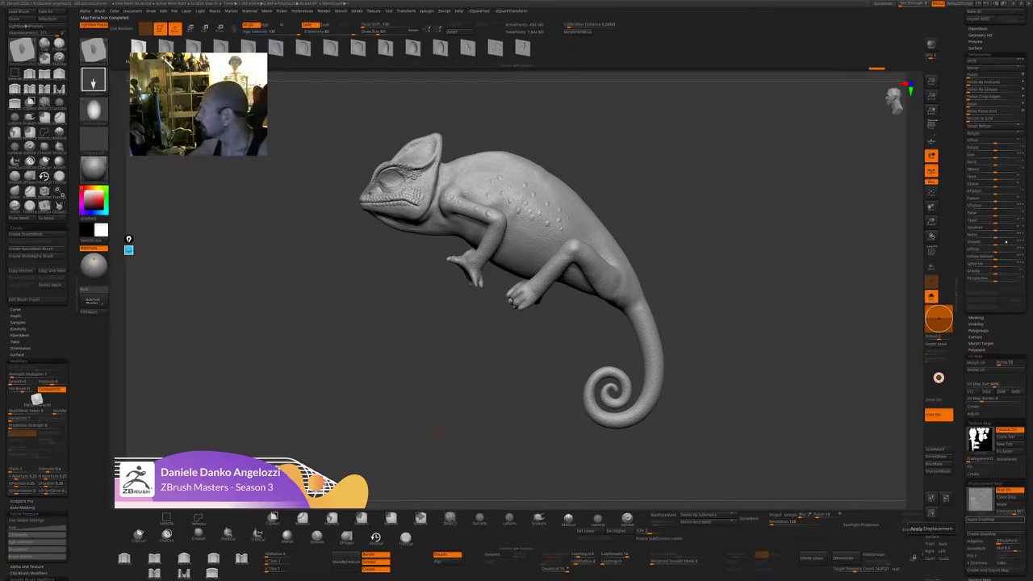
Activate the top untitled layer to put the chameleon in its crouched pose.
scroll(1006, 240, "up", 5)
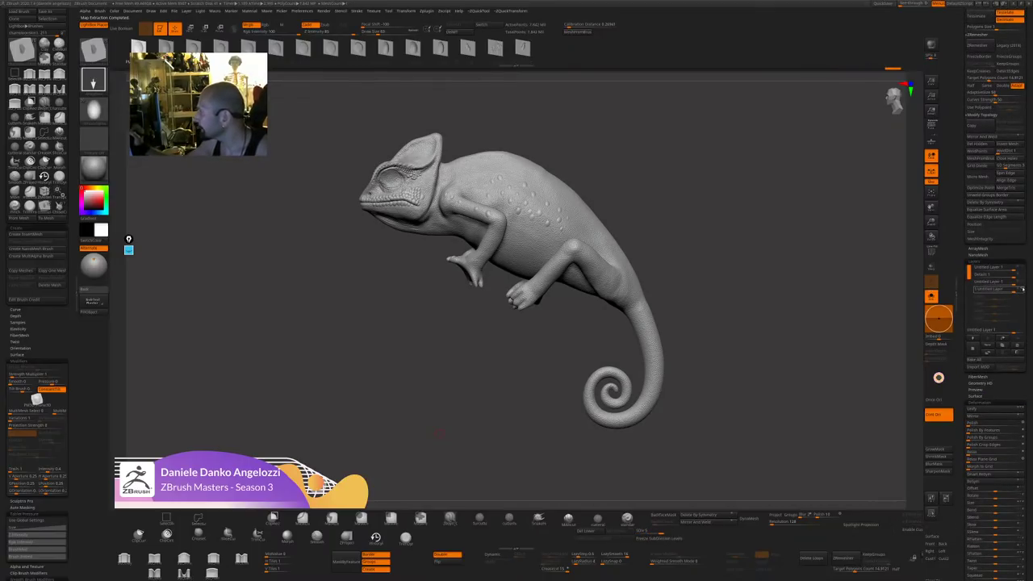
left_click(1022, 269)
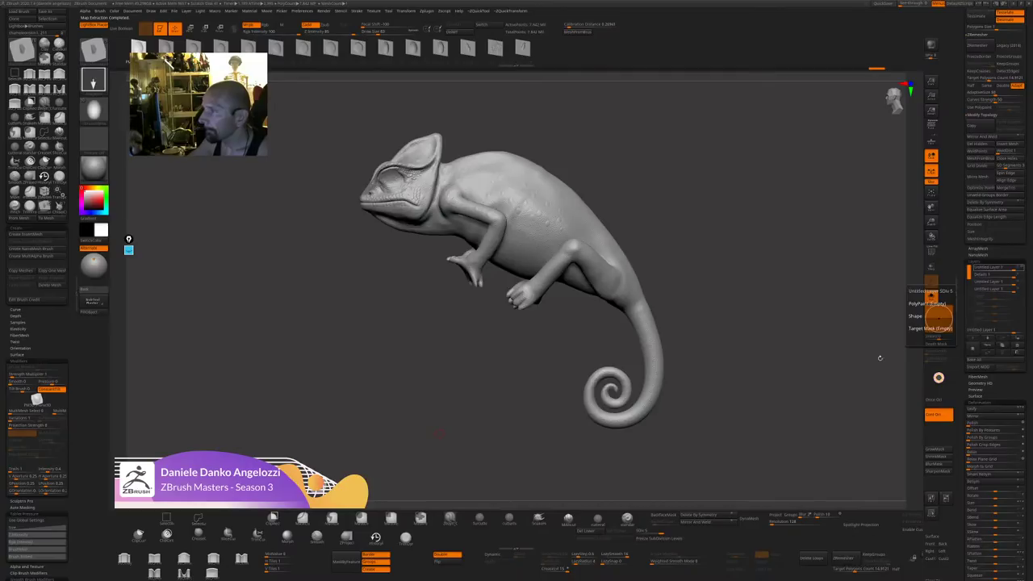
left_click_drag(878, 358, 813, 403)
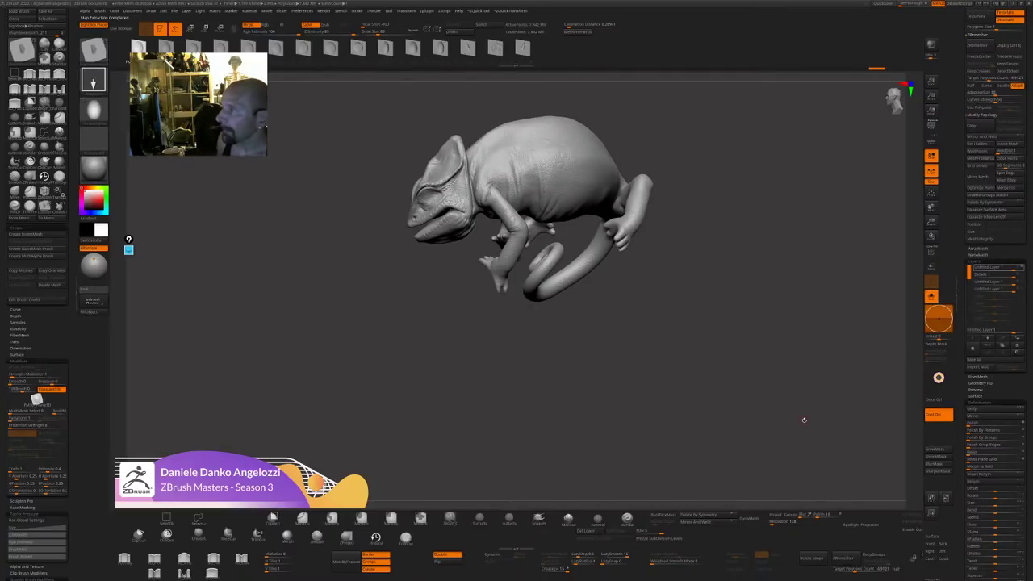
Switch to the full scene tool with both chameleons and turn off Solo to show all subtools.
scroll(993, 242, "up", 10)
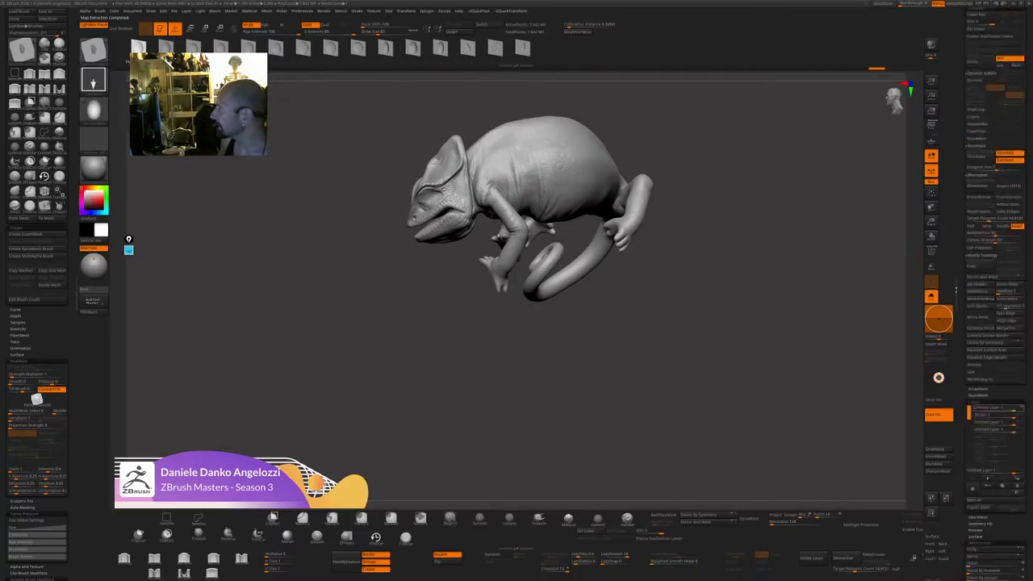
left_click(1003, 126)
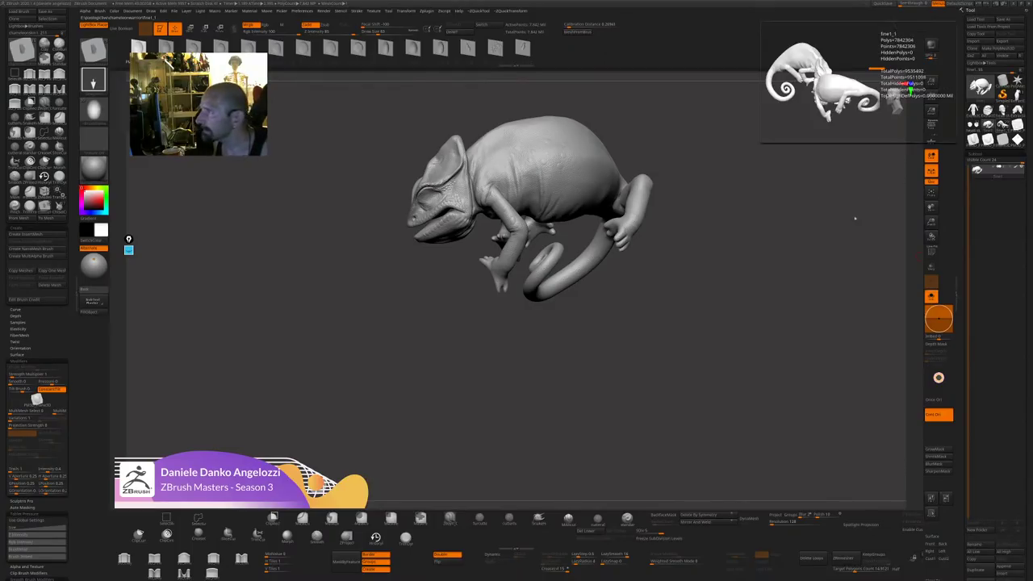
left_click_drag(780, 282, 848, 335)
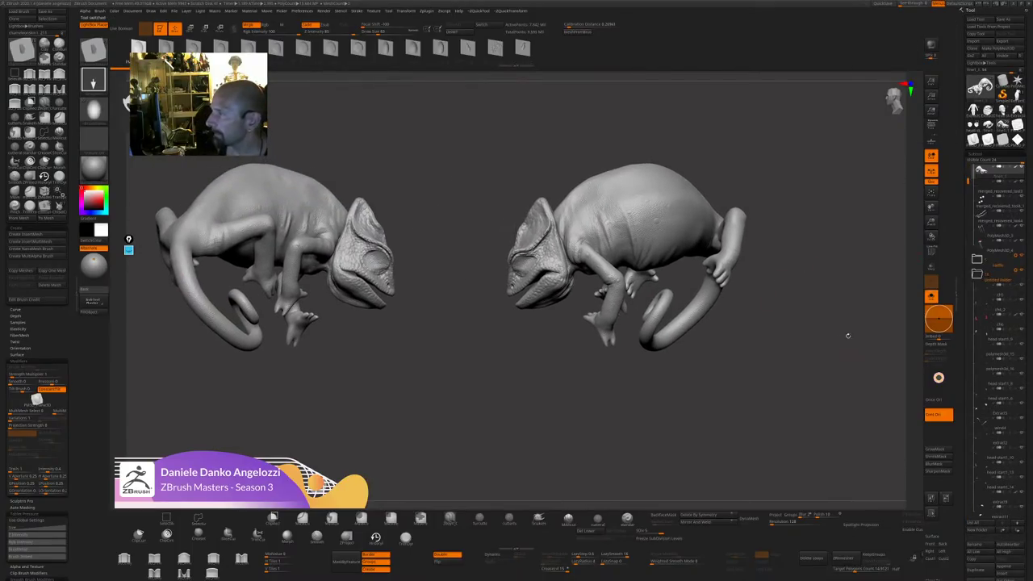
left_click(931, 296)
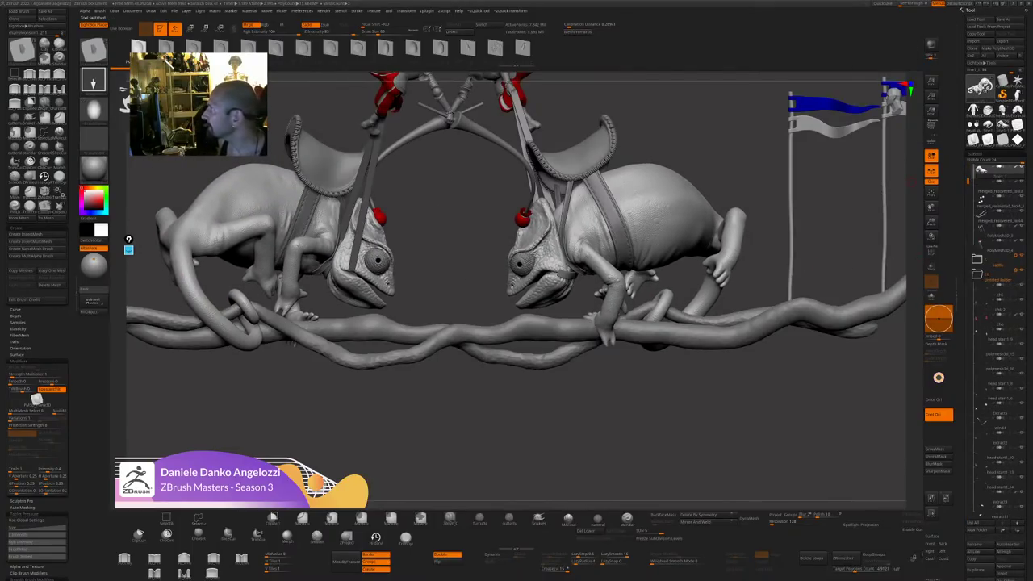
Choose the Standard brush and select the facing chameleon's mouth part, its eye and the rider's red trousers in turn.
mouse_move(982, 89)
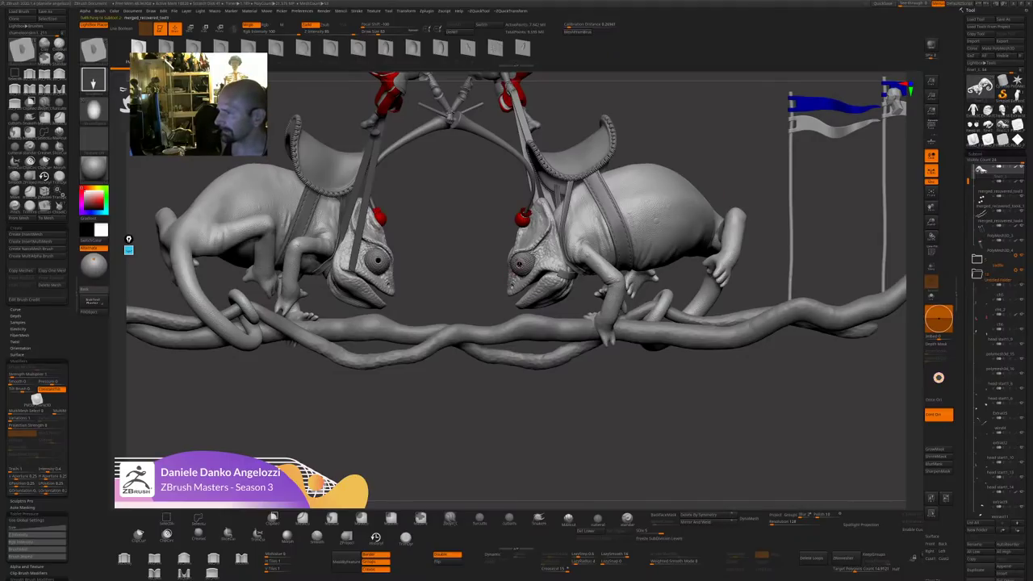
left_click(512, 285)
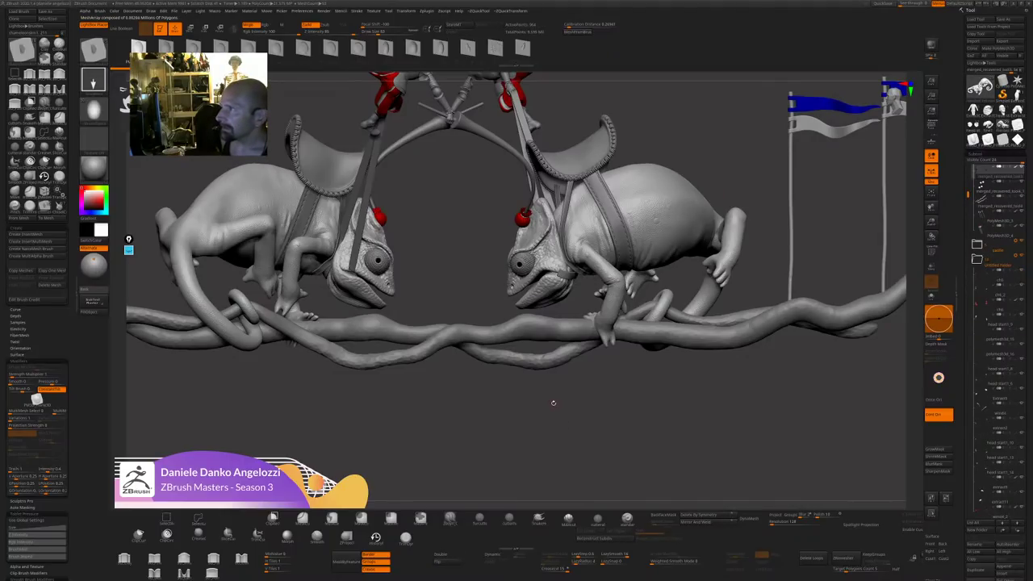
left_click_drag(553, 402, 537, 306)
key("b")
key("s")
key("t")
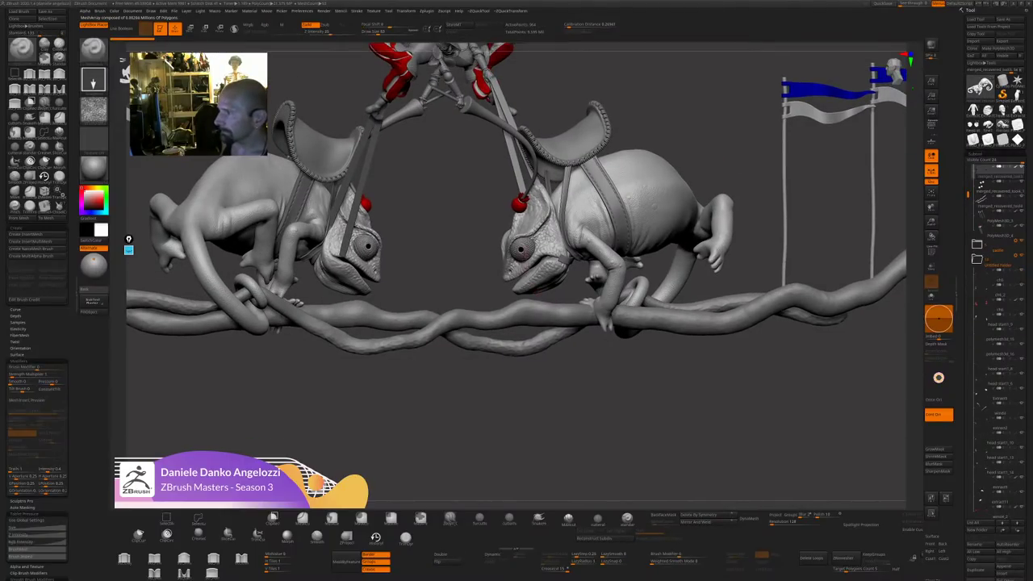
left_click(522, 249, "alt")
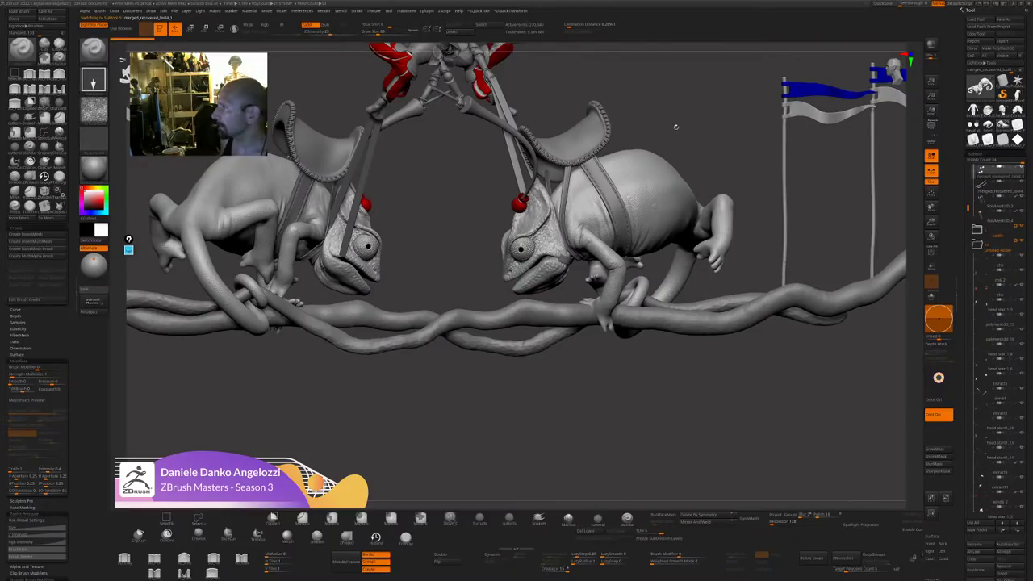
left_click(496, 74, "alt")
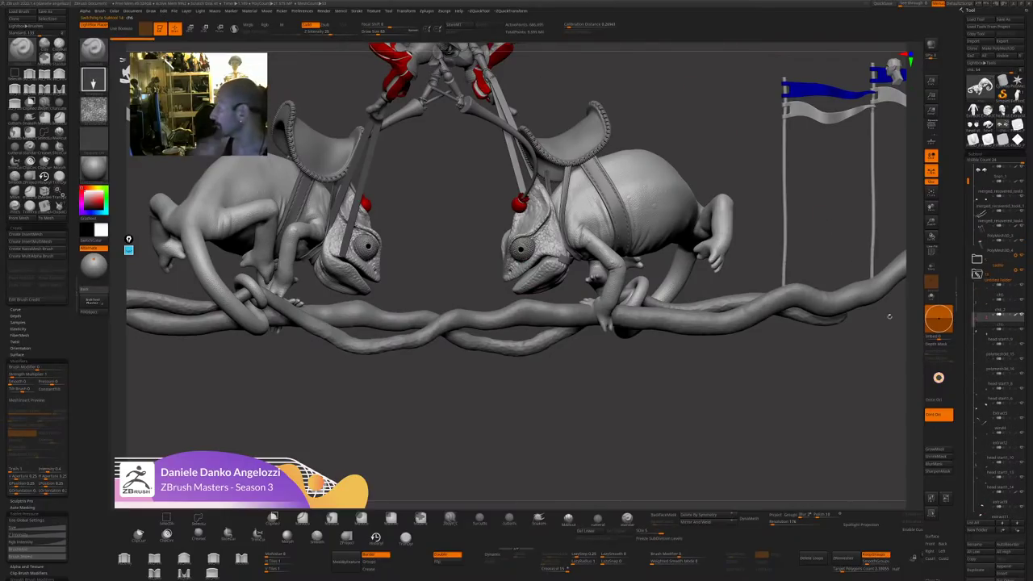
Look through the red trousers' subtool and geometry settings and check the tool's polygon information.
left_click_drag(966, 474, 965, 211)
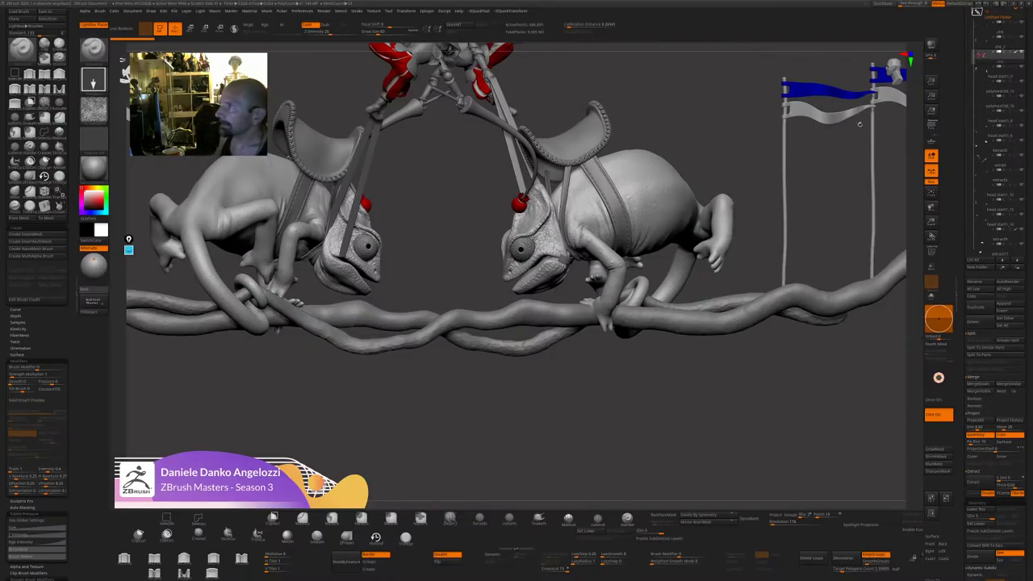
left_click_drag(967, 74, 967, 337)
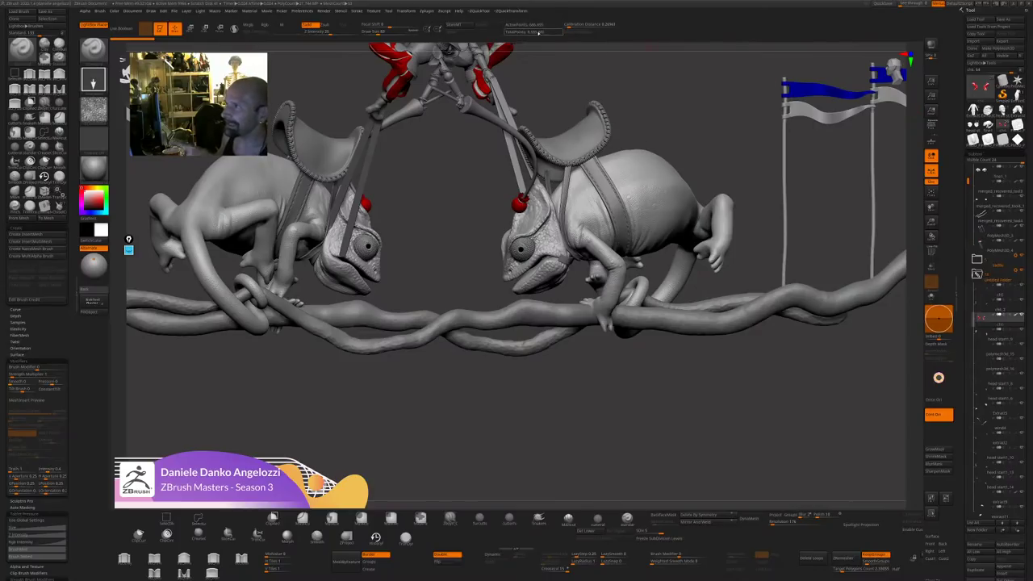
mouse_move(980, 85)
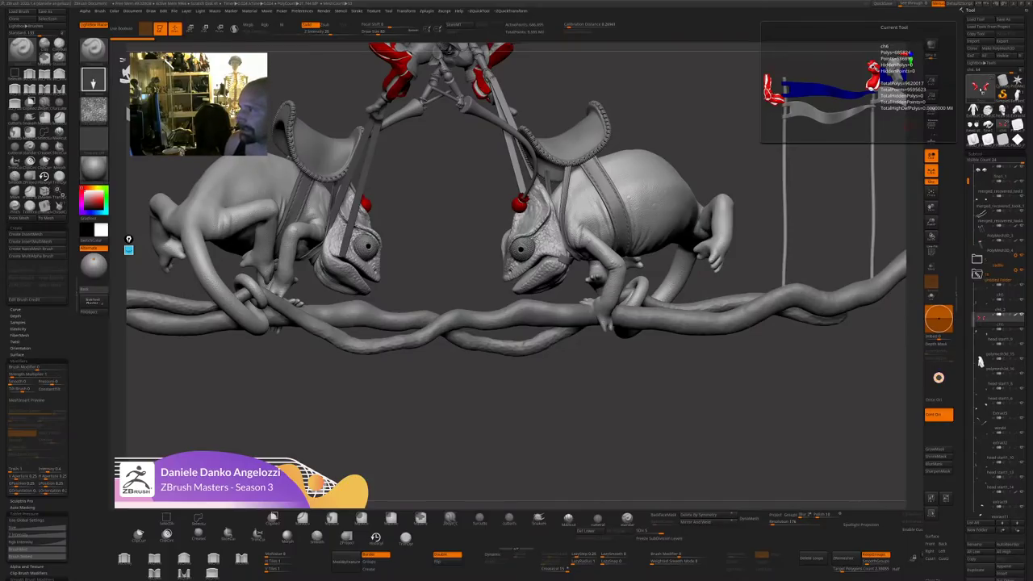
Select other subtools in the jousting scene and frame the armoured rider in the red trousers close up.
left_click_drag(730, 165, 608, 211)
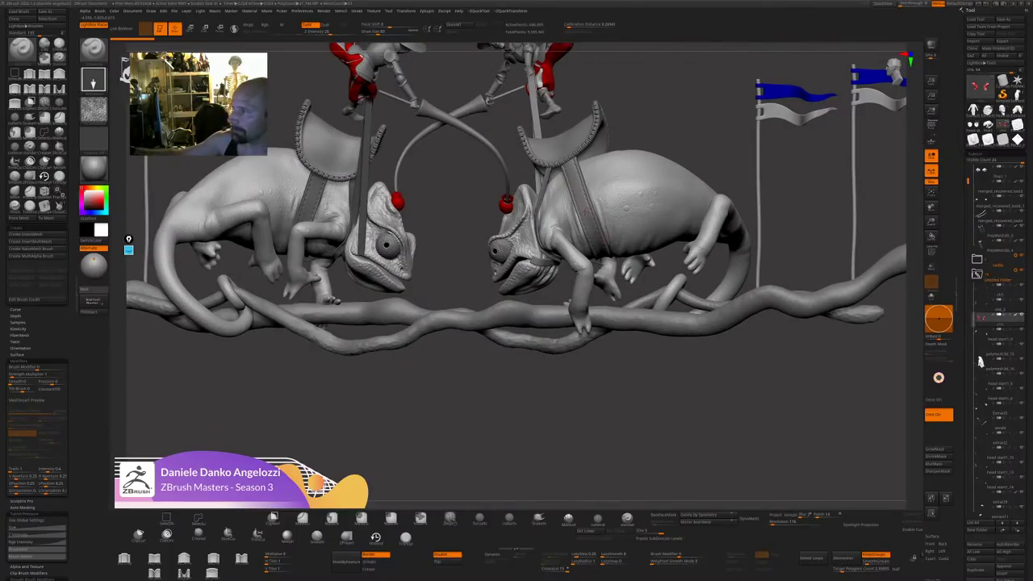
left_click(980, 375)
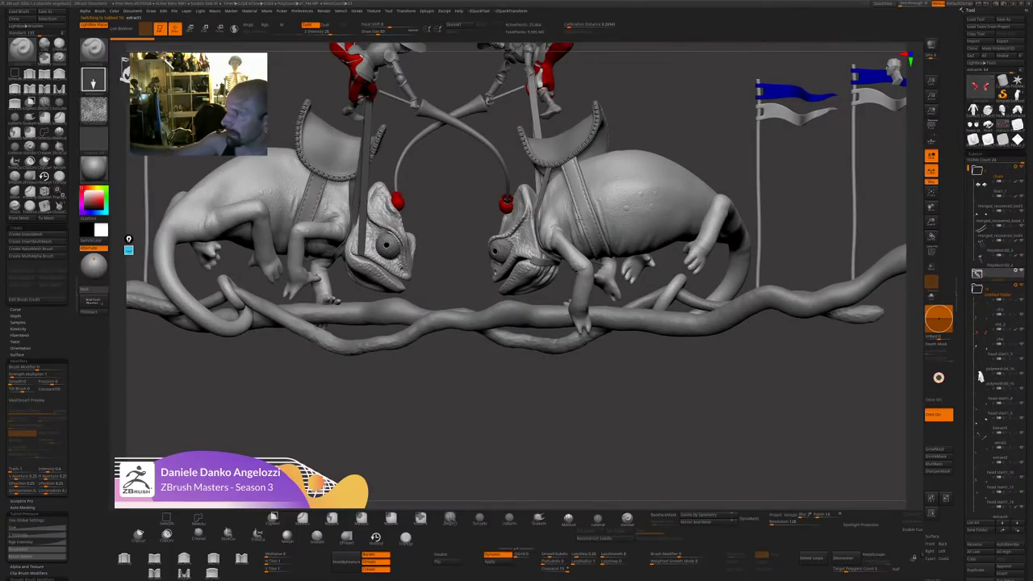
left_click_drag(641, 401, 710, 496, "shift")
left_click(689, 316, "alt")
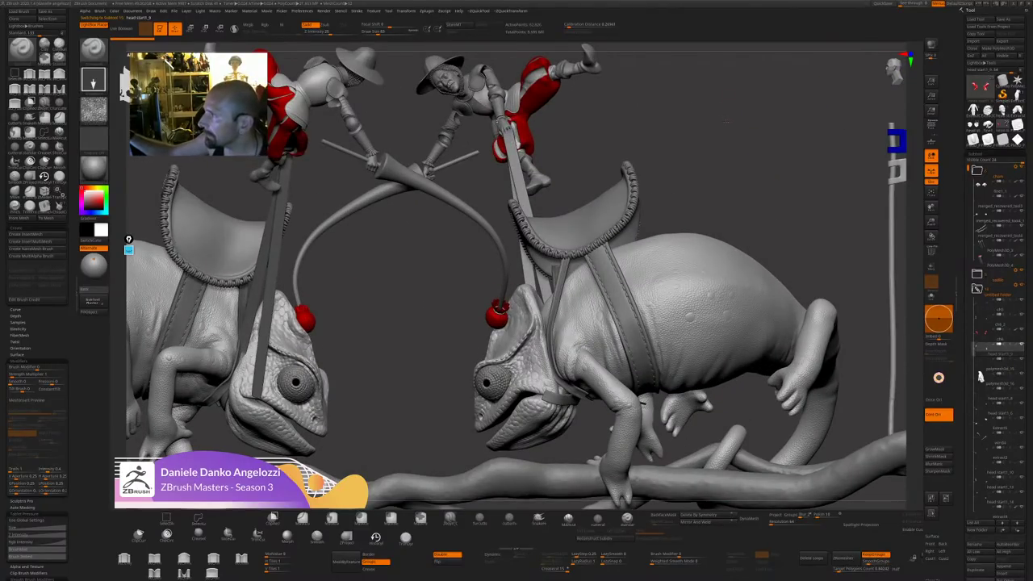
mouse_move(728, 122)
left_mouse_down("alt")
mouse_move(734, 155)
mouse_move(781, 203)
mouse_move(783, 232)
mouse_move(767, 134)
mouse_move(727, 186)
left_mouse_up("alt")
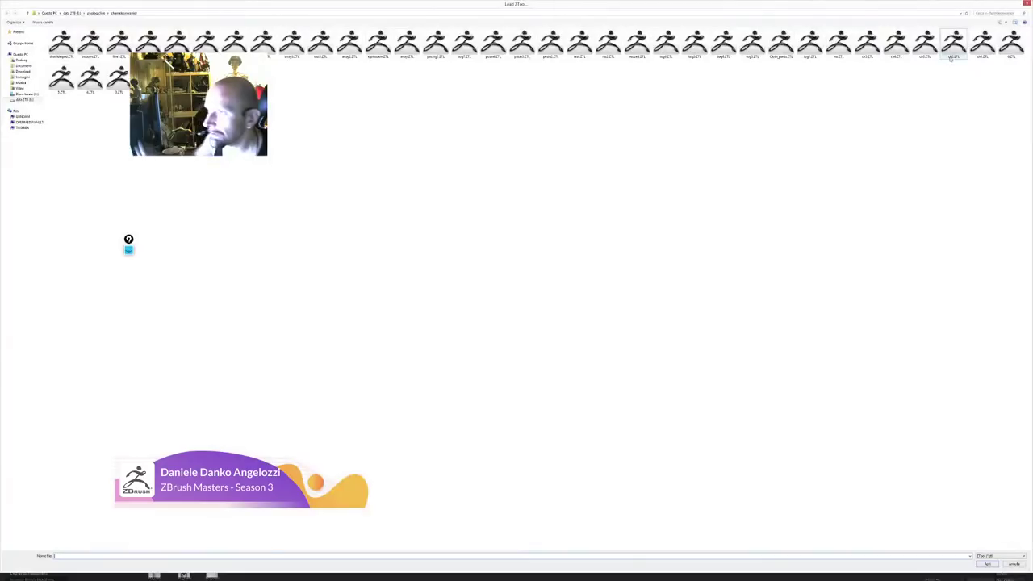
Browse the saved ZTL files for loading and display the folder in the Details view.
double_click(465, 47)
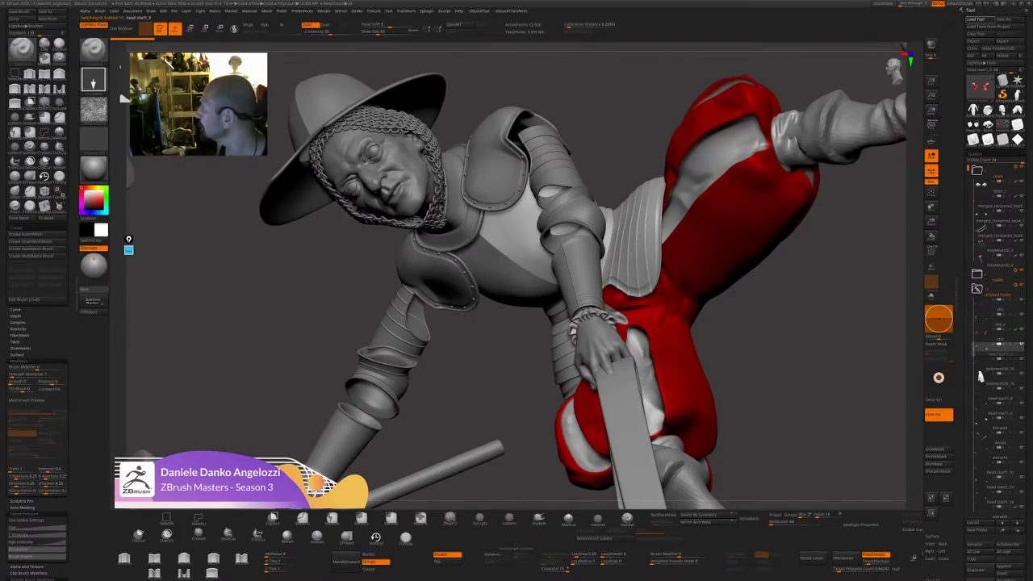
key("alt+Tab")
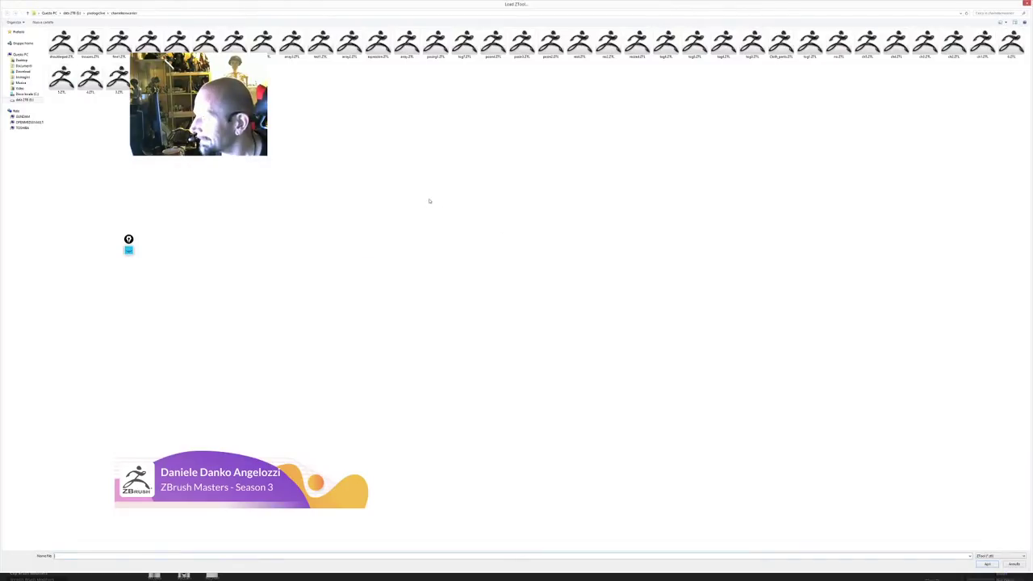
right_click(436, 198)
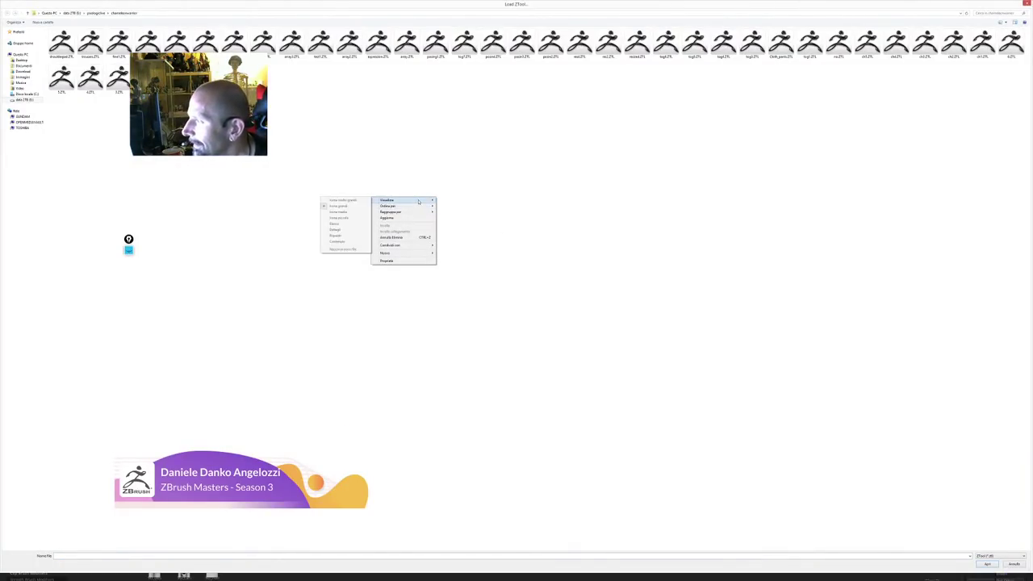
mouse_move(407, 200)
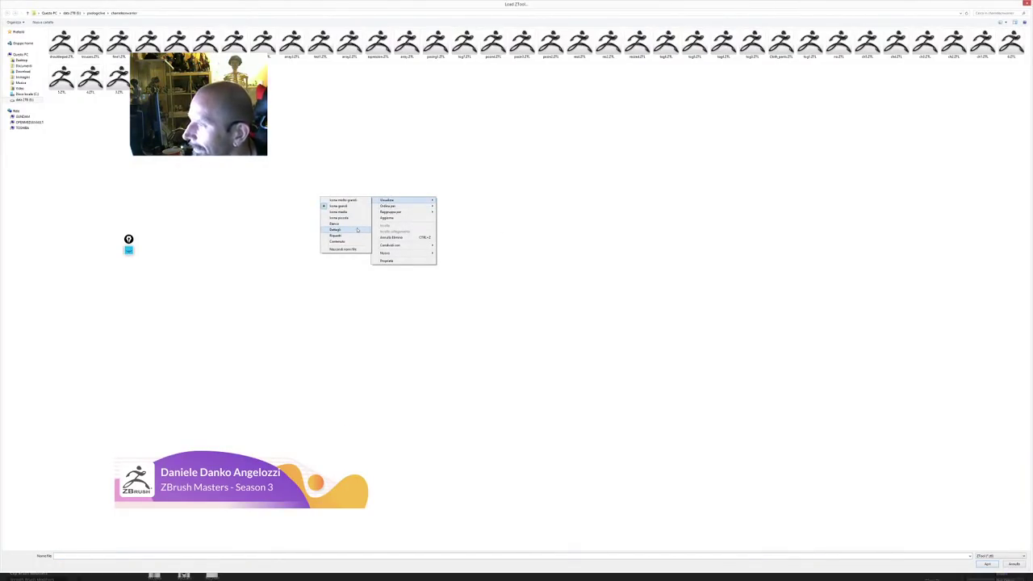
left_click(358, 230)
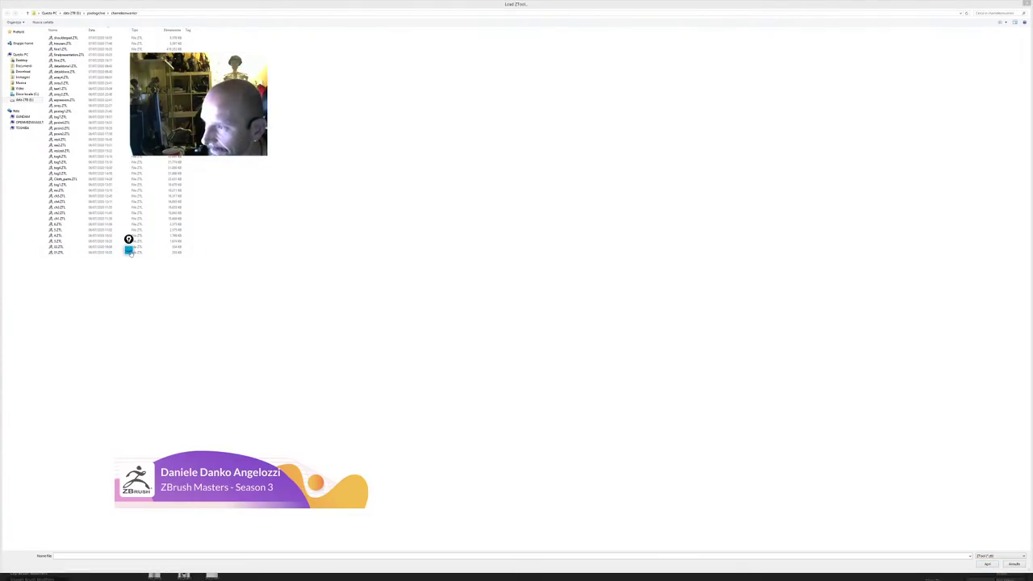
Expand the on-screen annotation toolbar covering the file list and close it.
left_click(129, 250)
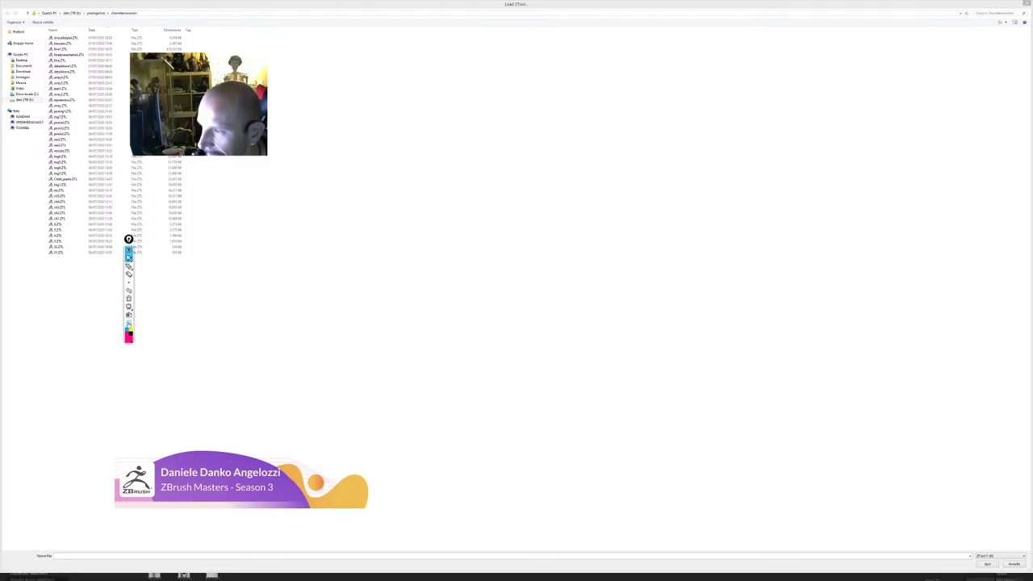
left_click(129, 307)
left_click(140, 339)
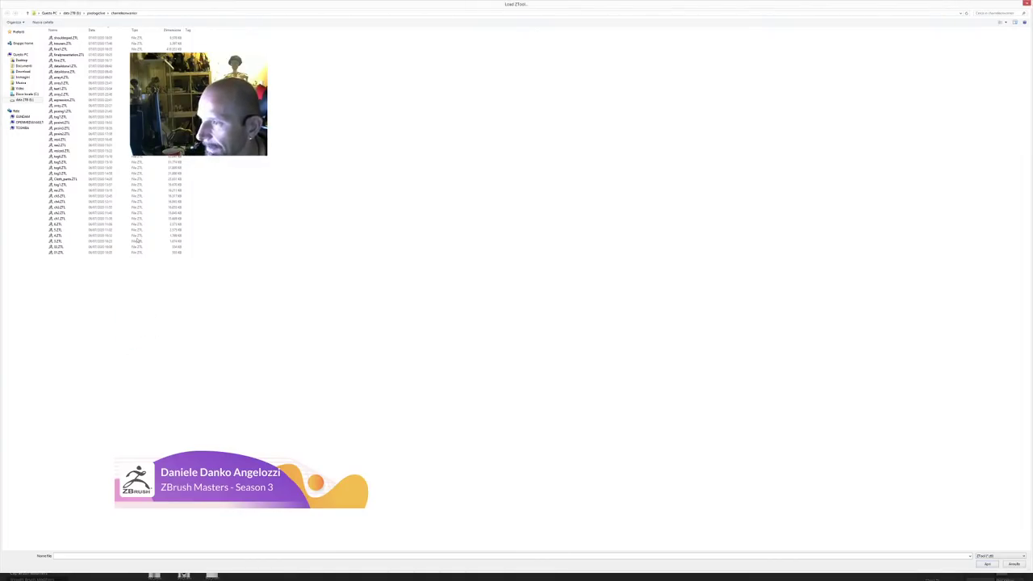
Leave the file browser without loading a tool and open the NanoMesh settings of the rider's chain-mail hood.
left_click(97, 253)
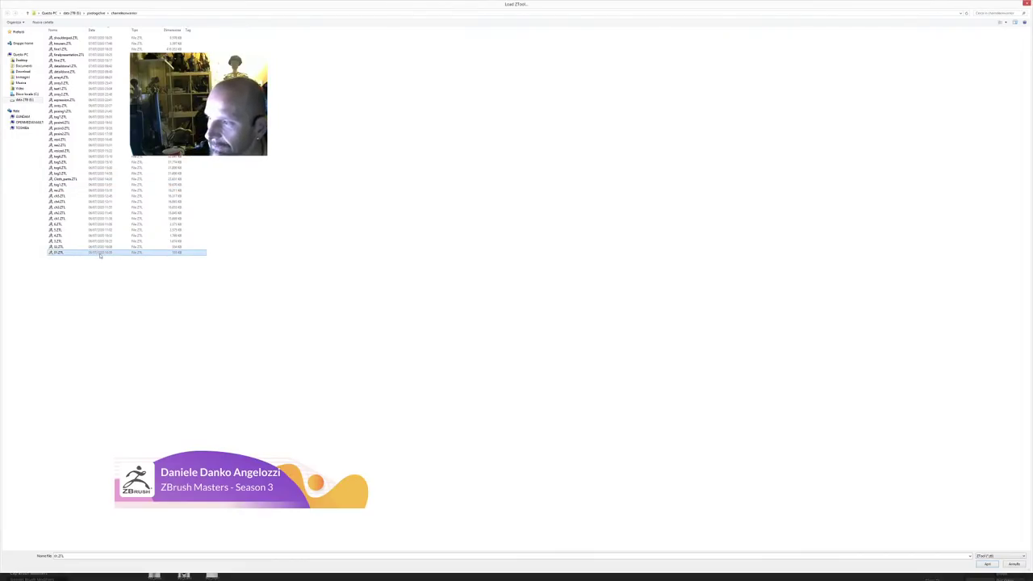
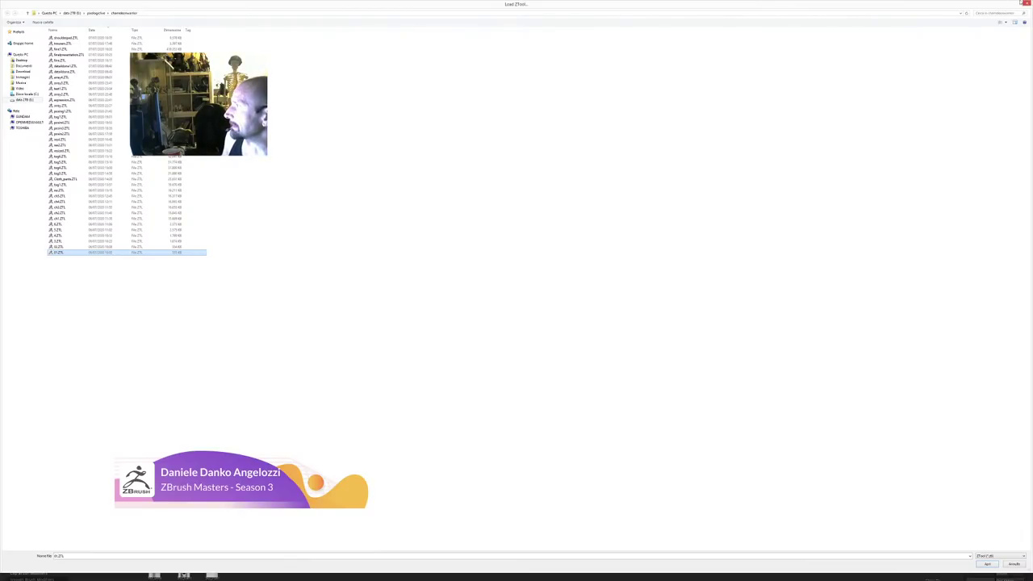
left_click(1025, 3)
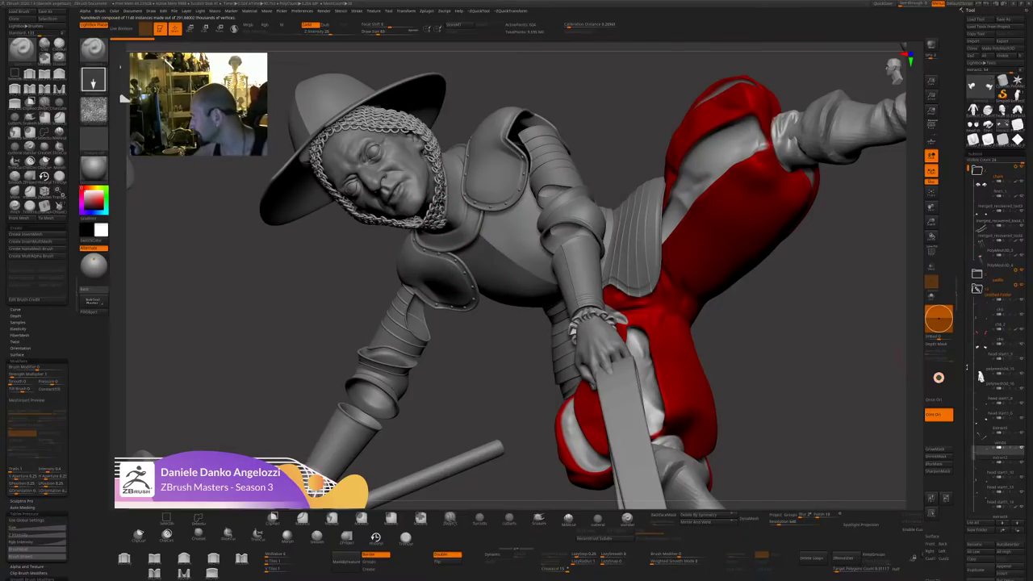
left_click_drag(981, 375, 980, 11)
left_click_drag(972, 284, 971, 47)
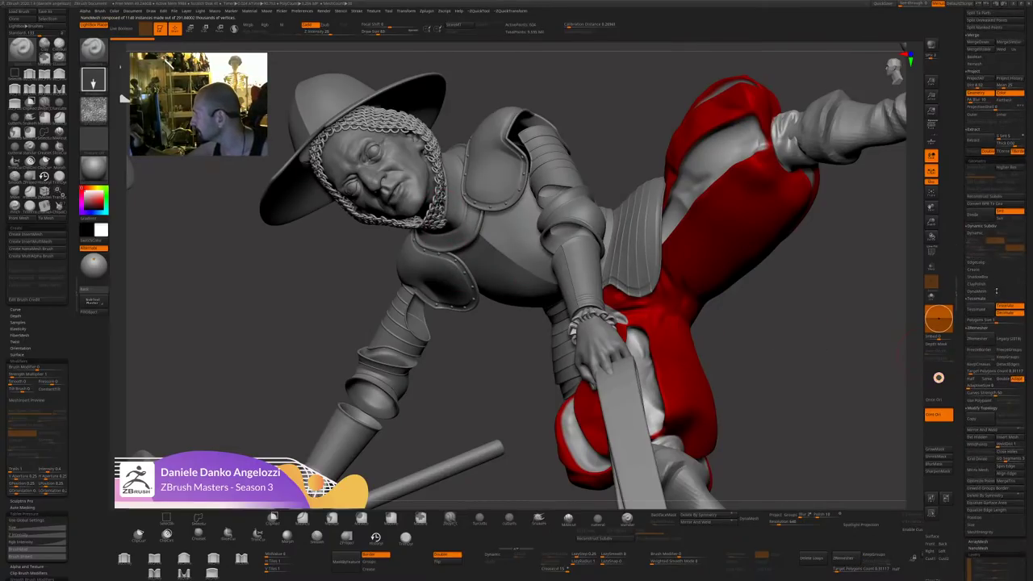
left_click(958, 192)
left_click_drag(991, 452, 992, 181)
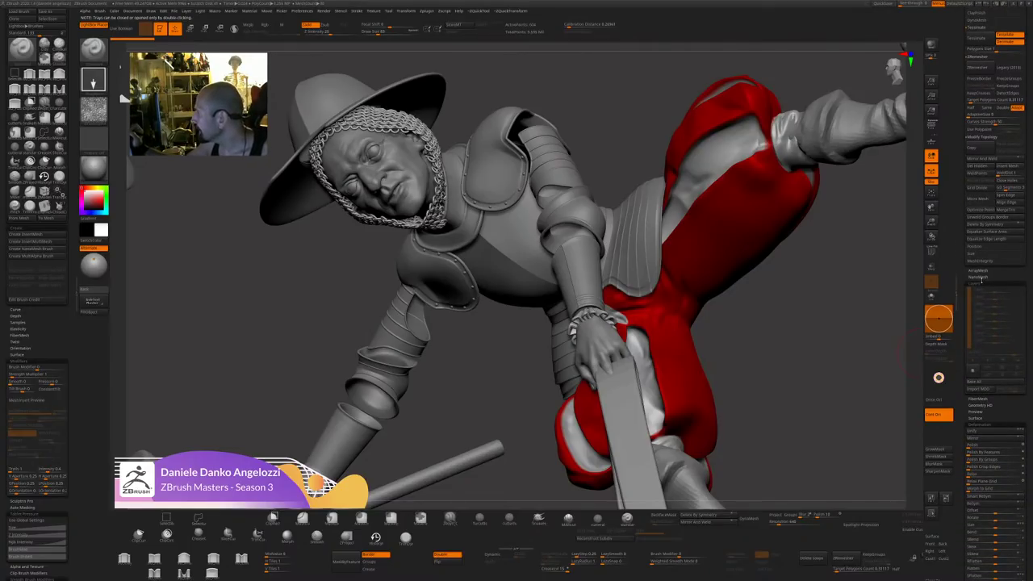
left_click(980, 271)
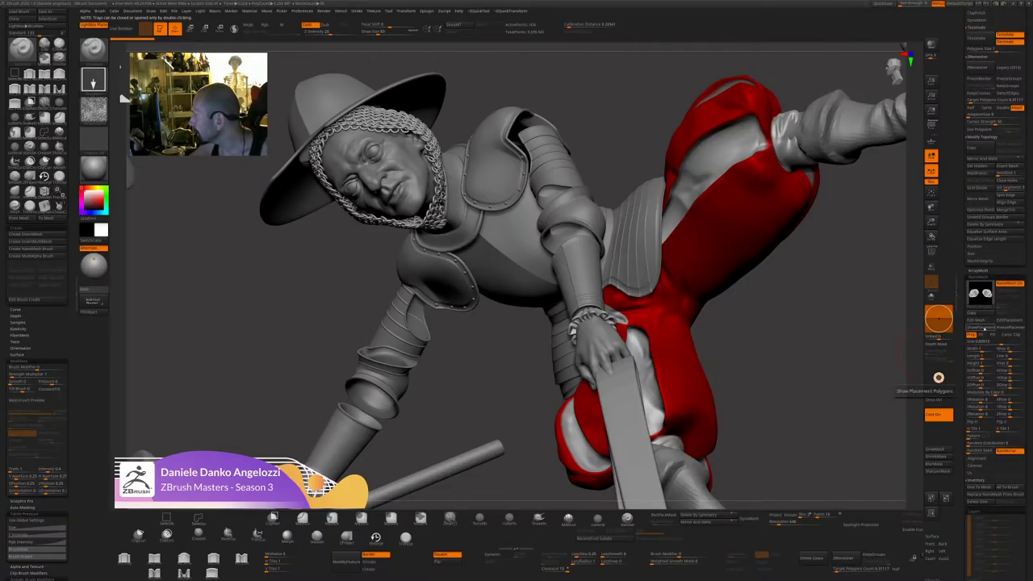
Isolate the chain-mail hood, show its placement polygons with polyframe on and NanoMesh off, and inspect the base mesh from several sides.
left_click(933, 298)
left_click(981, 328)
left_click_drag(821, 369, 840, 499)
left_click(1009, 284)
left_click(931, 252)
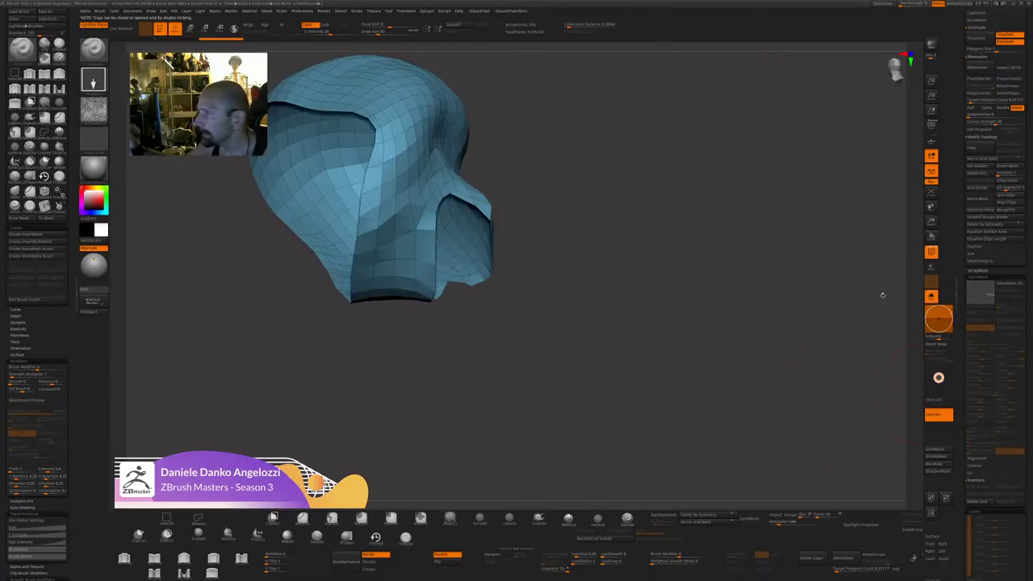
left_click_drag(802, 386, 799, 447, "alt")
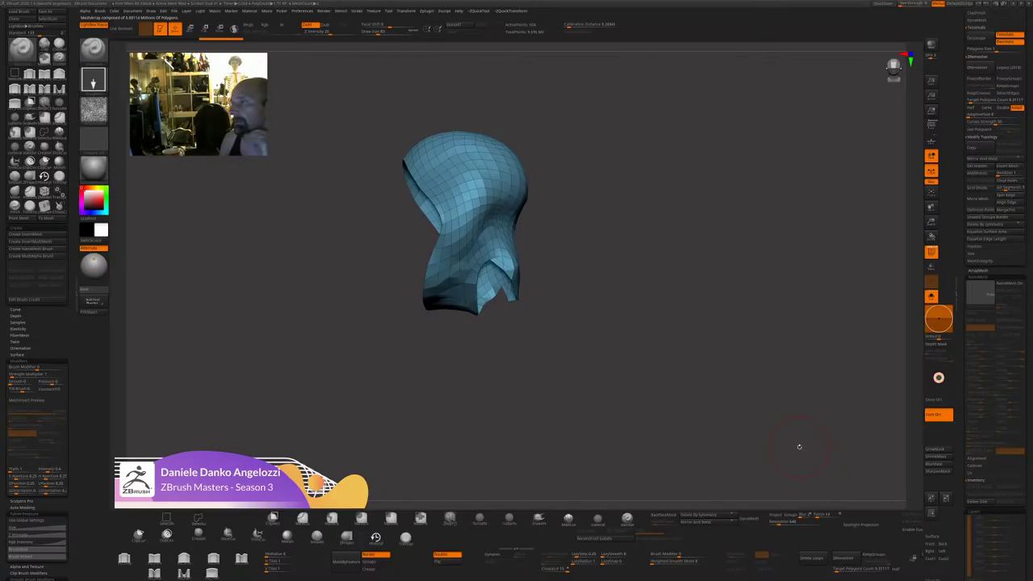
left_click_drag(813, 293, 582, 300)
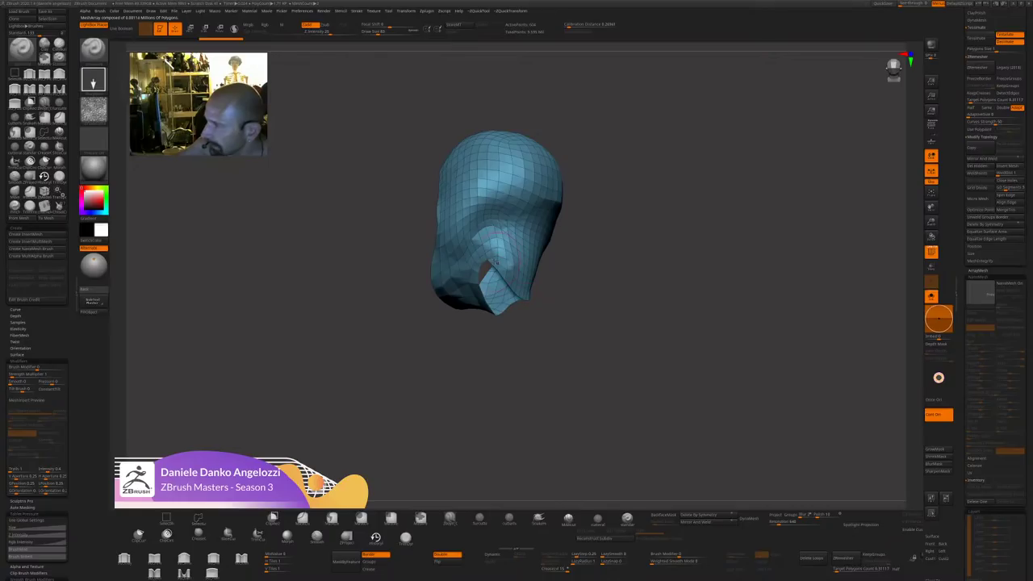
Check the hood within the scene, isolate it again with its NanoMesh rings turned on, and inspect how they follow the polygons.
left_click(931, 295)
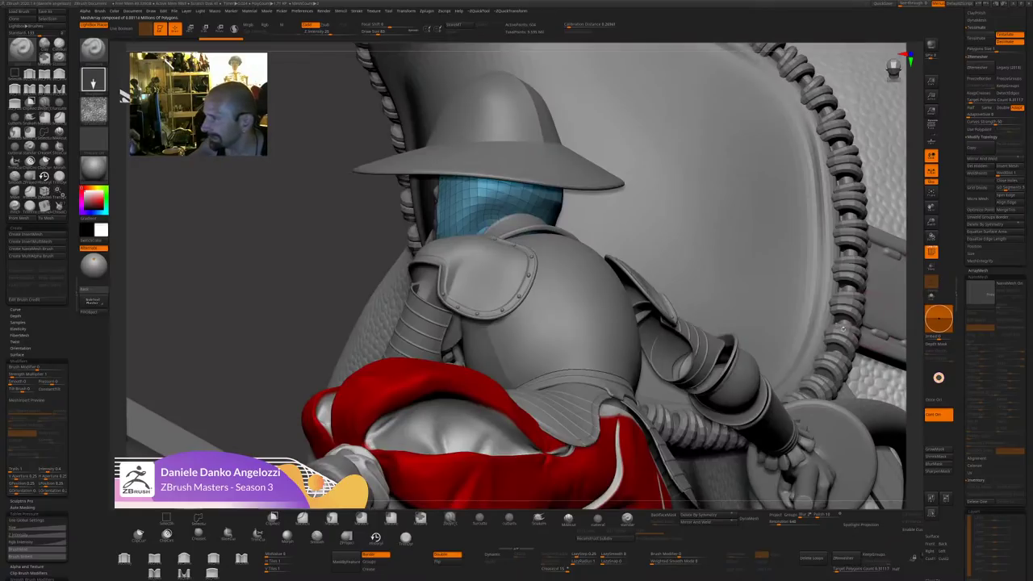
left_click(932, 295)
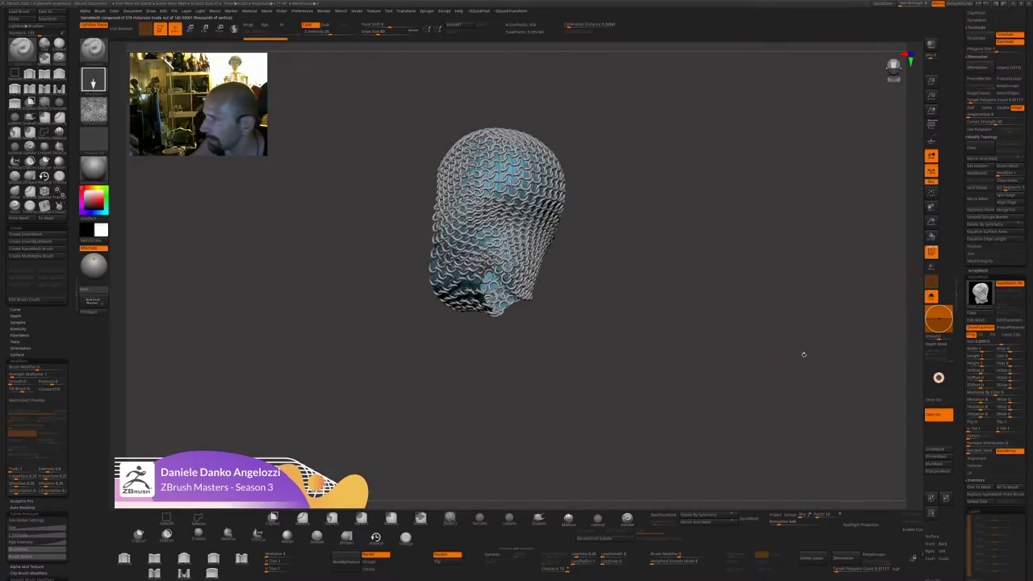
left_click_drag(804, 354, 762, 355)
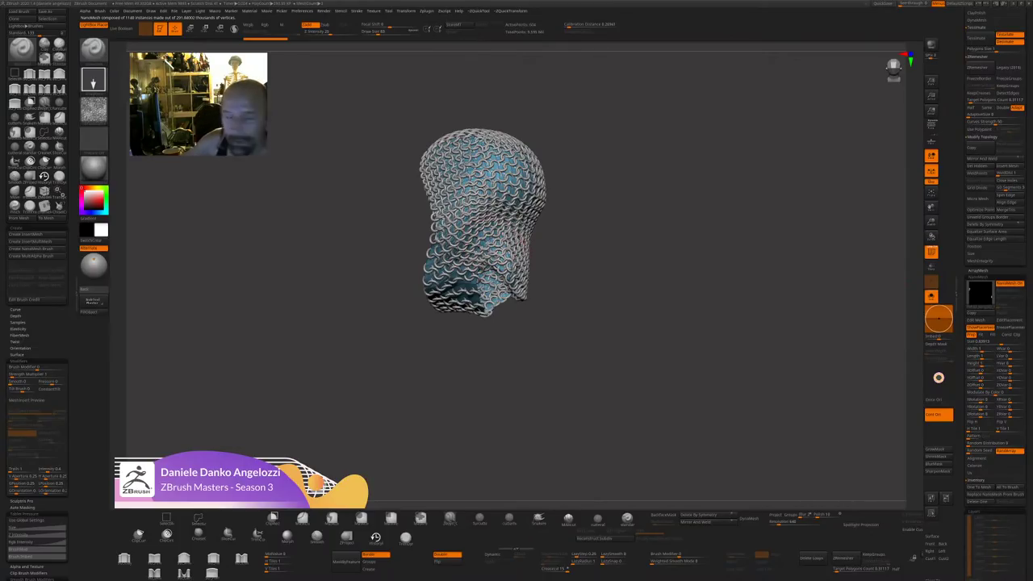
left_click_drag(615, 269, 589, 270)
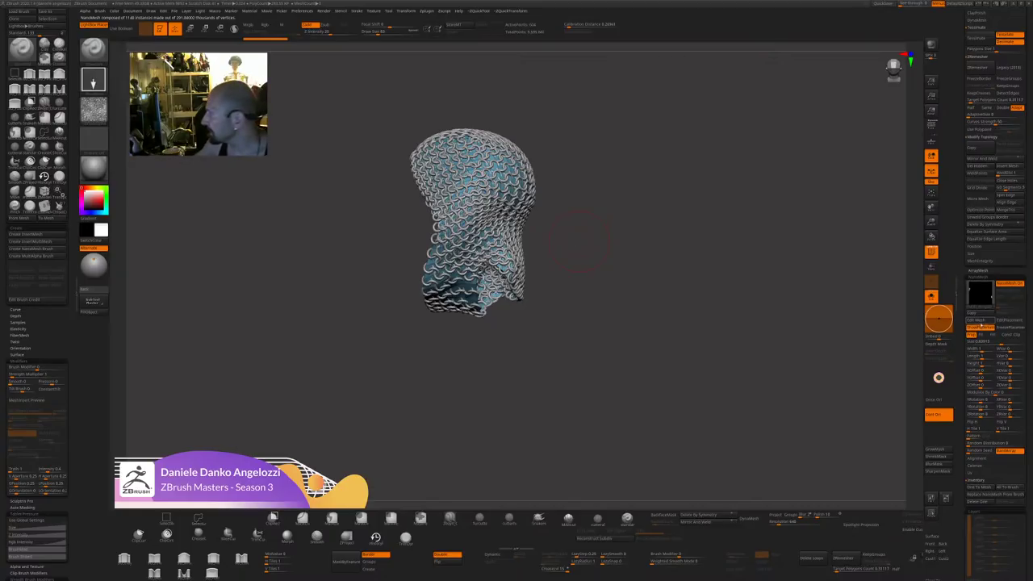
left_click_drag(802, 418, 791, 438)
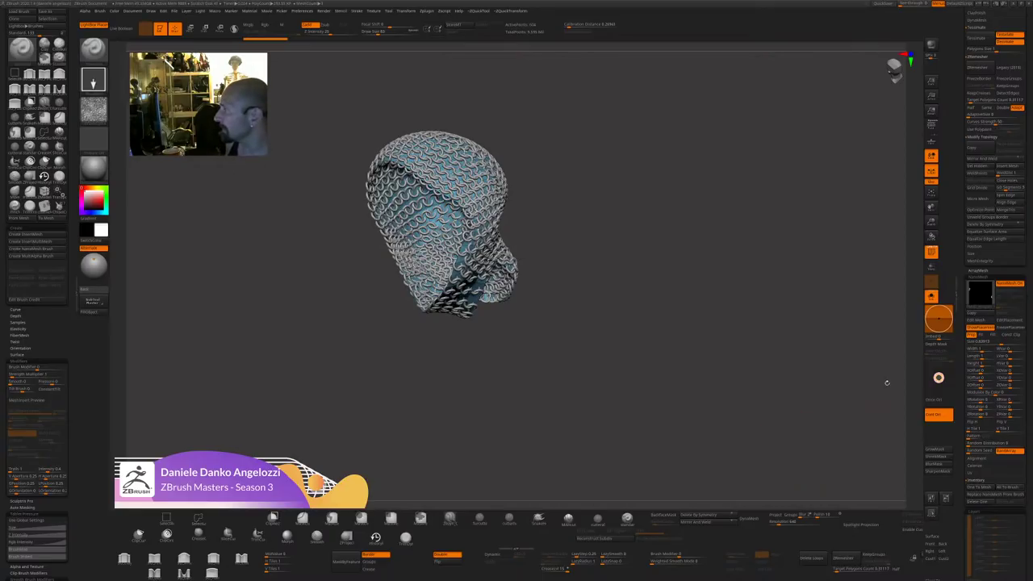
left_click_drag(887, 382, 897, 375)
Load the tool 04_nanomeshhouse.ZTL from the toadparty folder.
left_click_drag(967, 212, 957, 464)
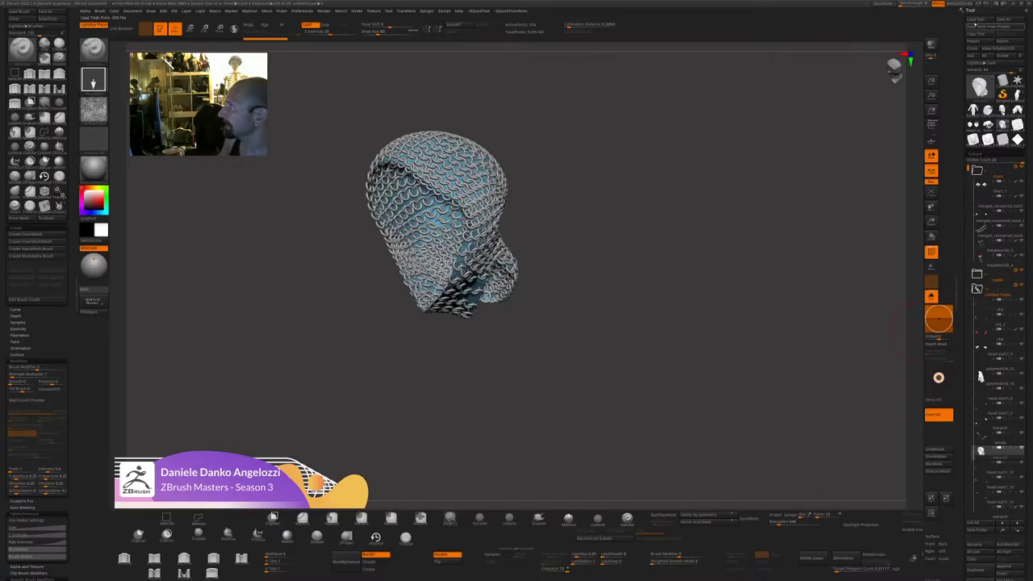
left_click(975, 26)
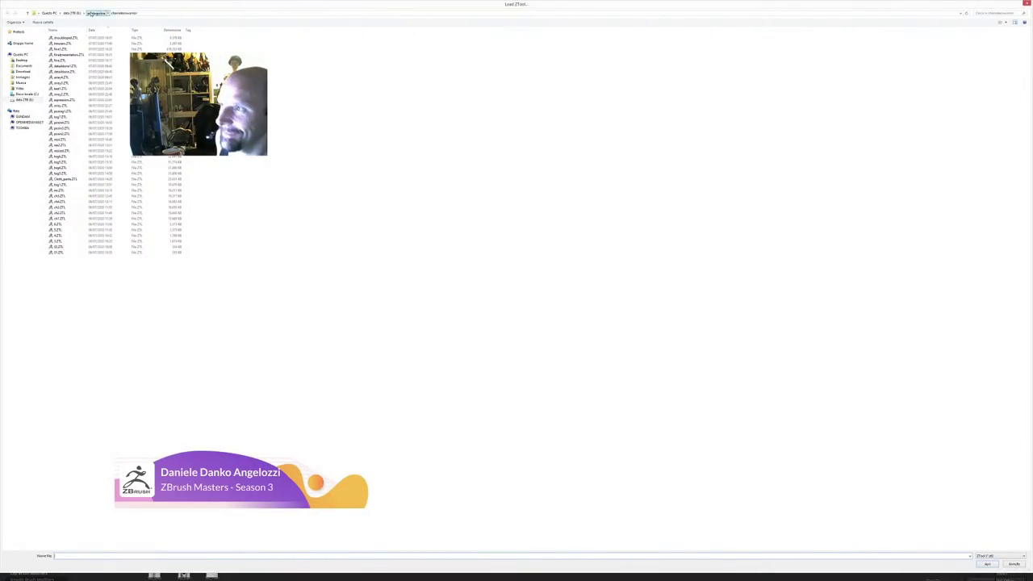
left_click(90, 13)
double_click(94, 50)
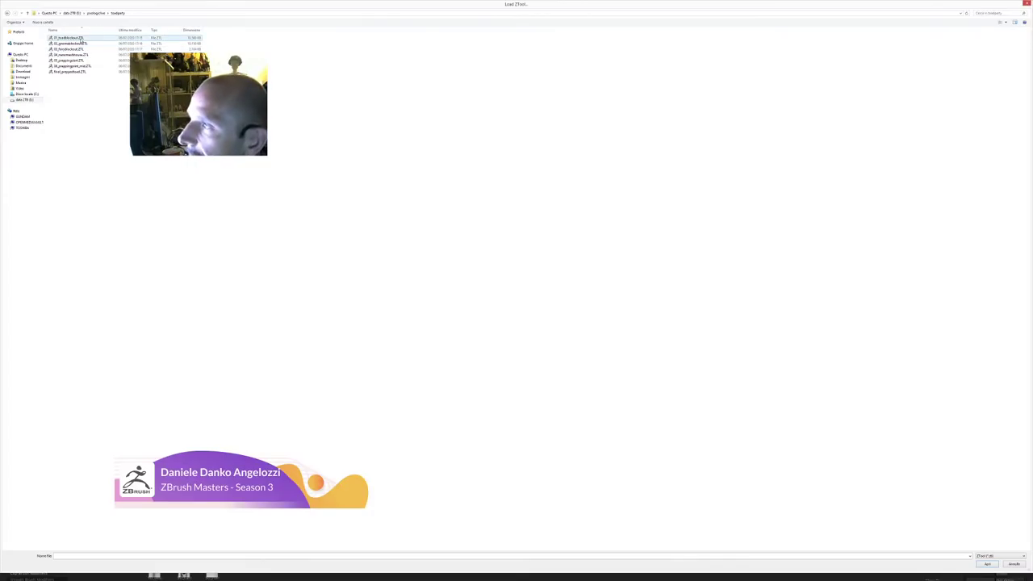
double_click(81, 55)
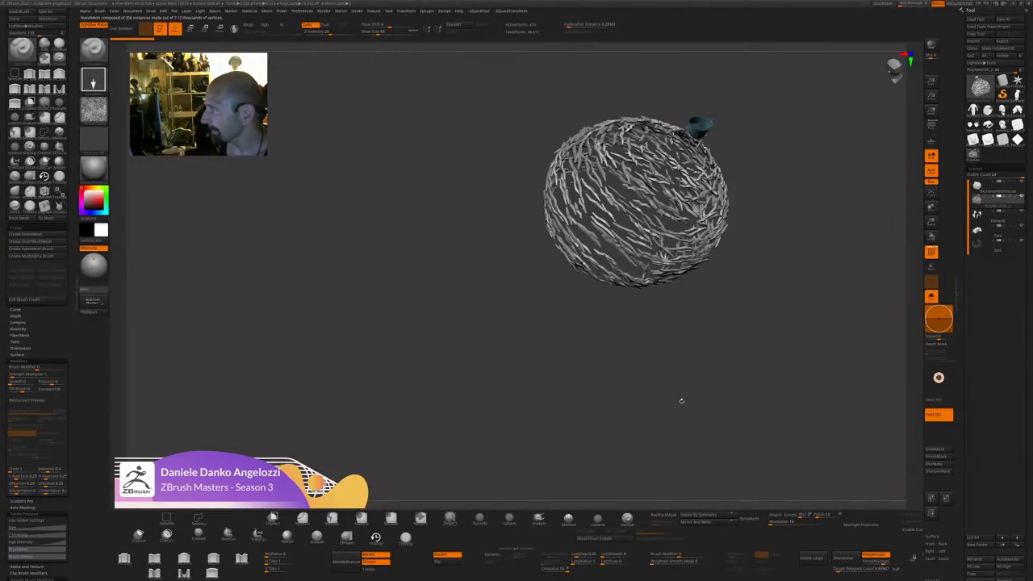
View the whole toad carrying its straw house, isolate the straw subtool, and switch to the next subtool.
left_click(931, 296)
left_click_drag(863, 364, 768, 292)
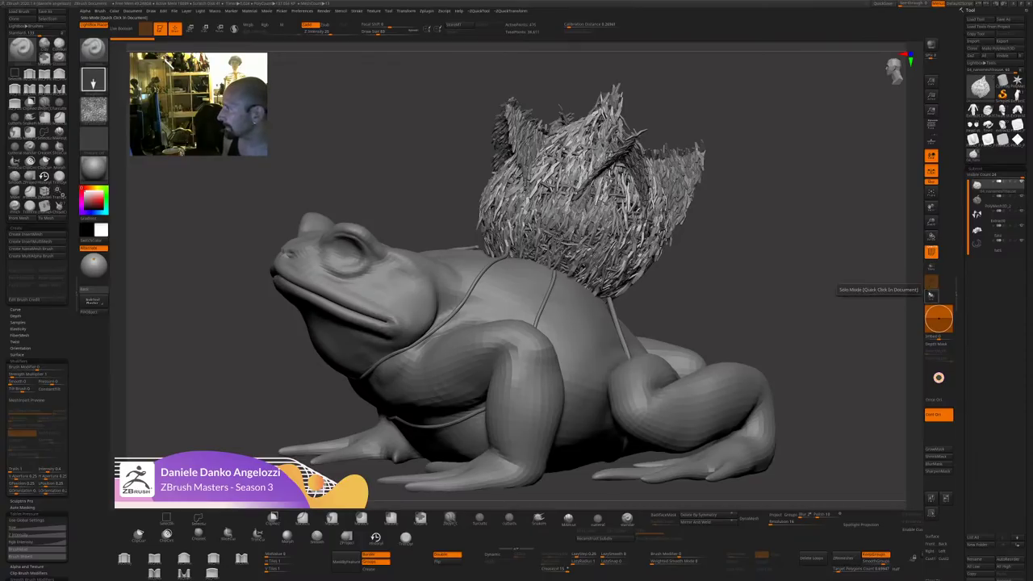
left_click(932, 295)
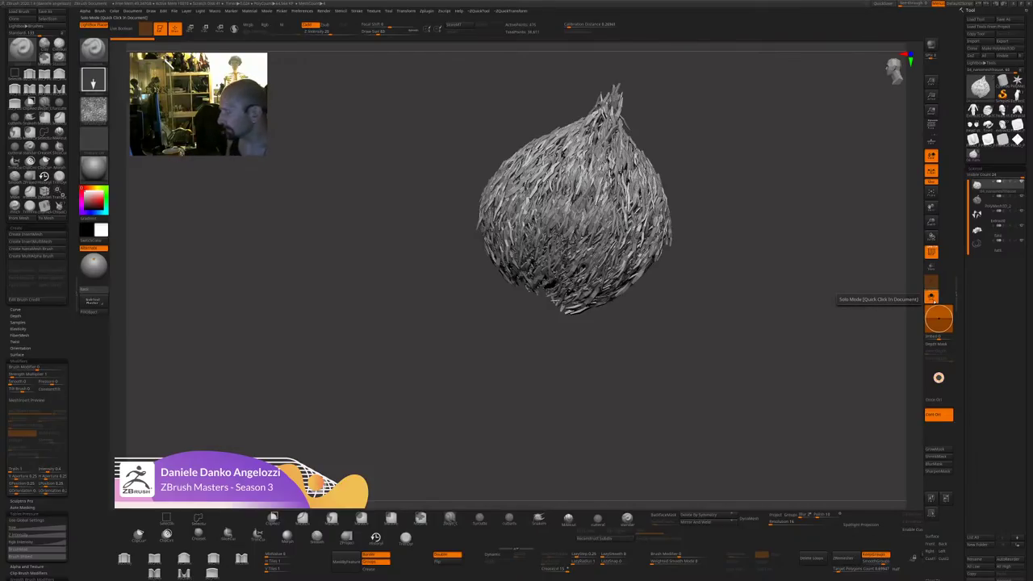
key("Down")
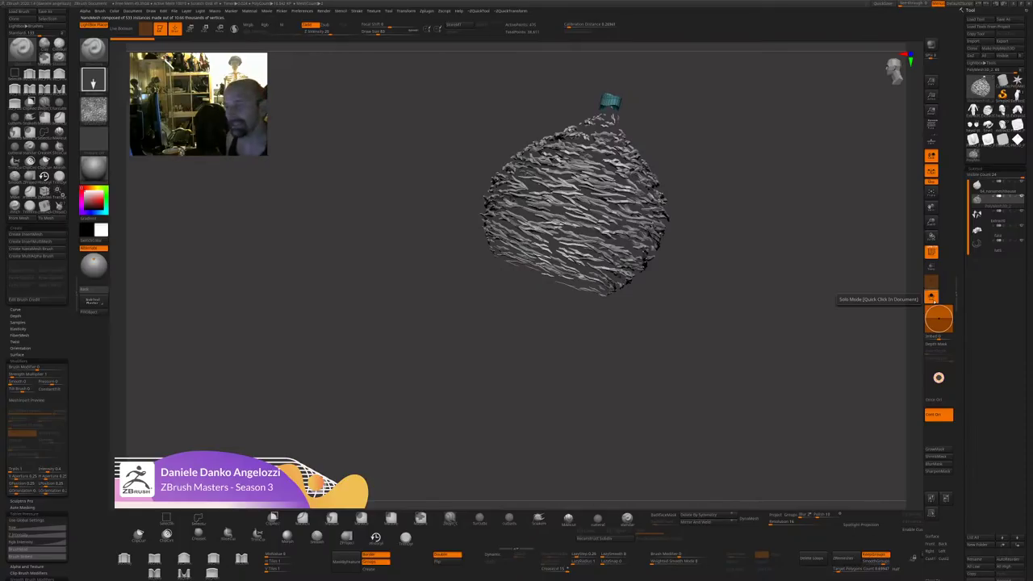
Examine the NanoMesh settings of the isolated straw house subtools one after another and show the whole toad again.
left_click_drag(972, 301, 985, 193)
scroll(986, 192, "down", 5)
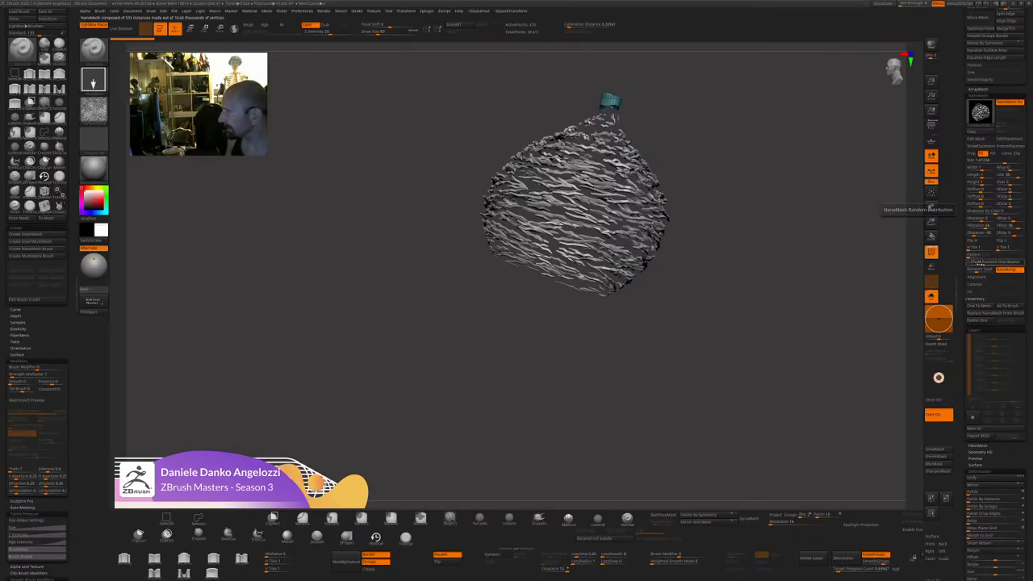
key("Down")
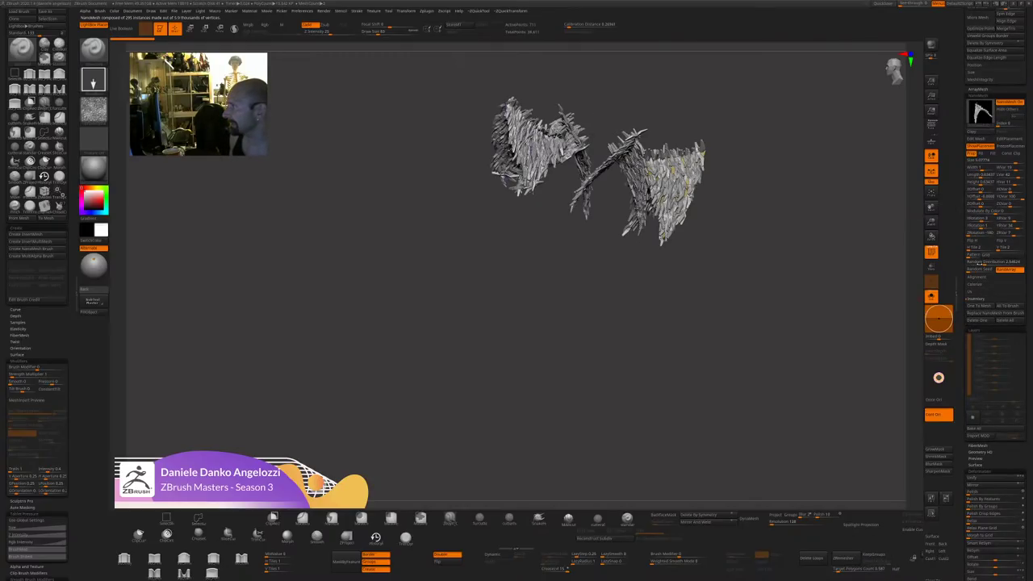
key("Down")
key("Down")
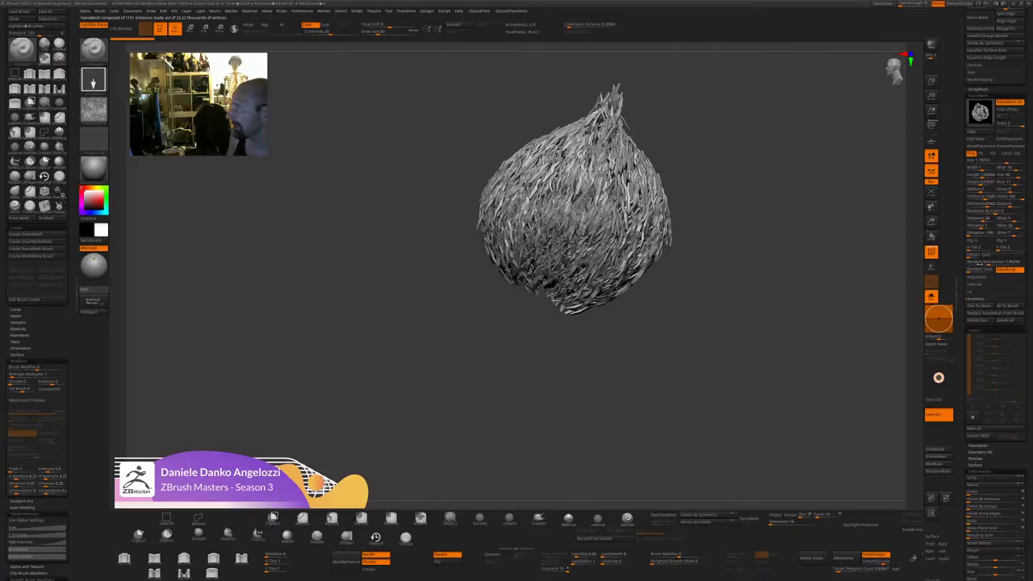
left_click(930, 297)
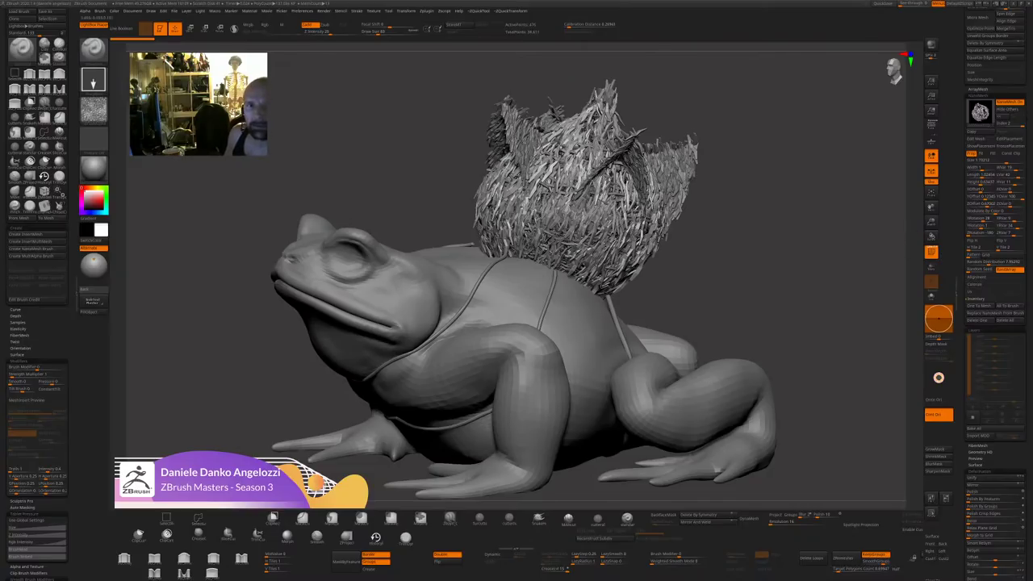
Switch to sculptoff.jpg in Windows Photo Viewer, zoom in on the girl's head, and return to the toad in ZBrush.
key("alt+Tab")
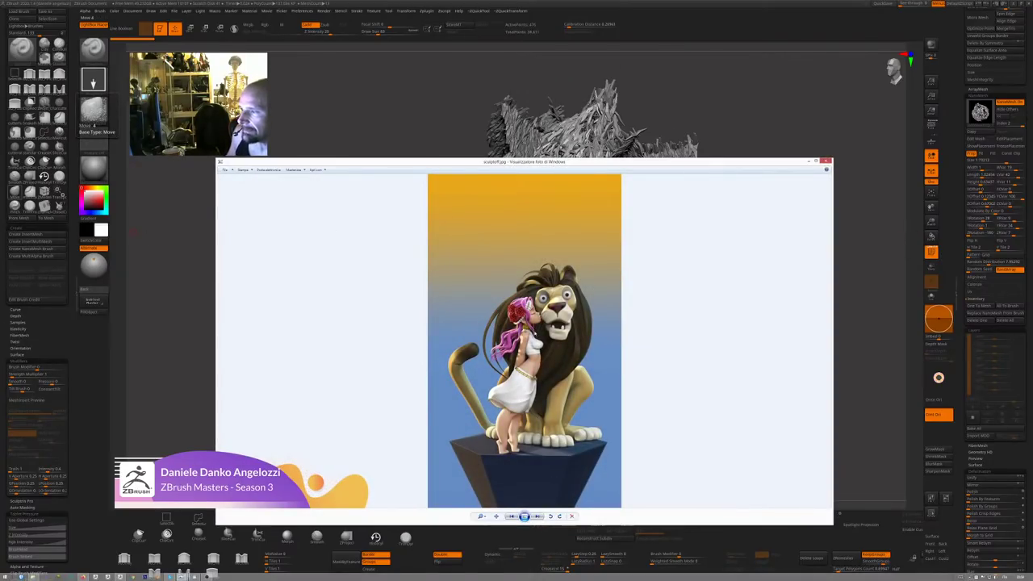
scroll(495, 261, "up", 5)
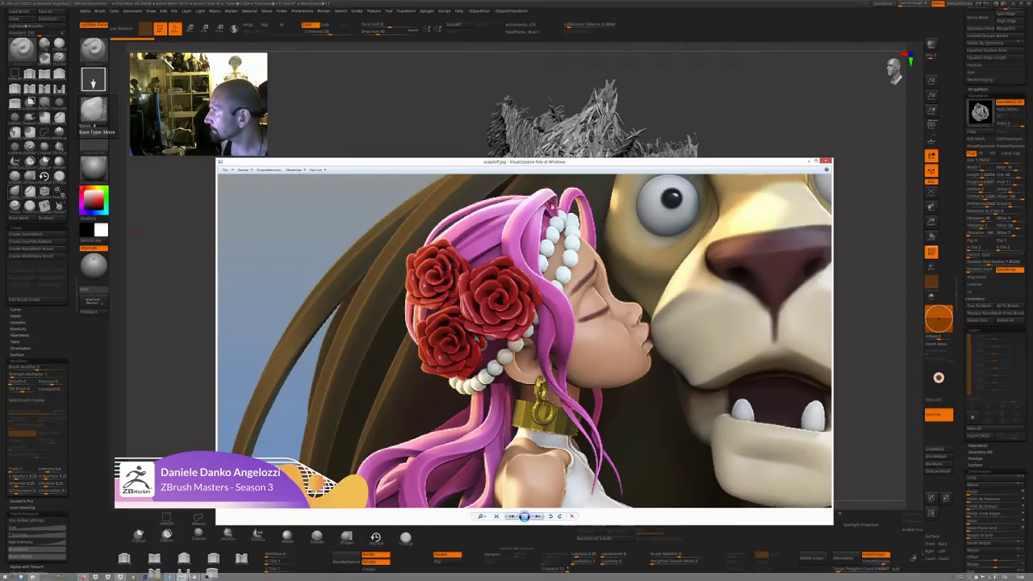
left_click(825, 161)
left_click_drag(751, 118, 724, 112)
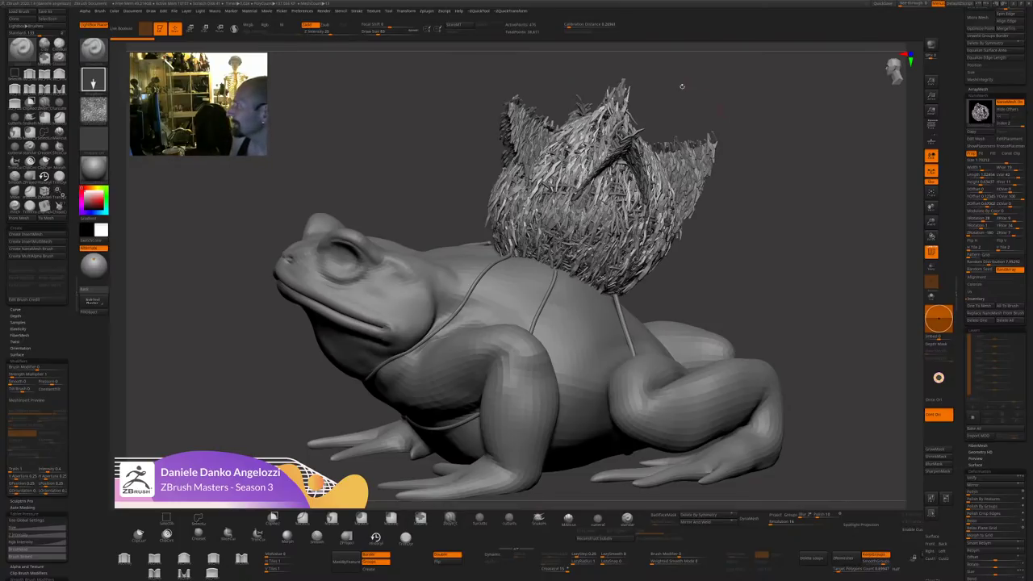
Switch to the cowboy-on-horseback image in Windows Photo Viewer and zoom in on the rider's legs and saddle.
key("alt+Tab")
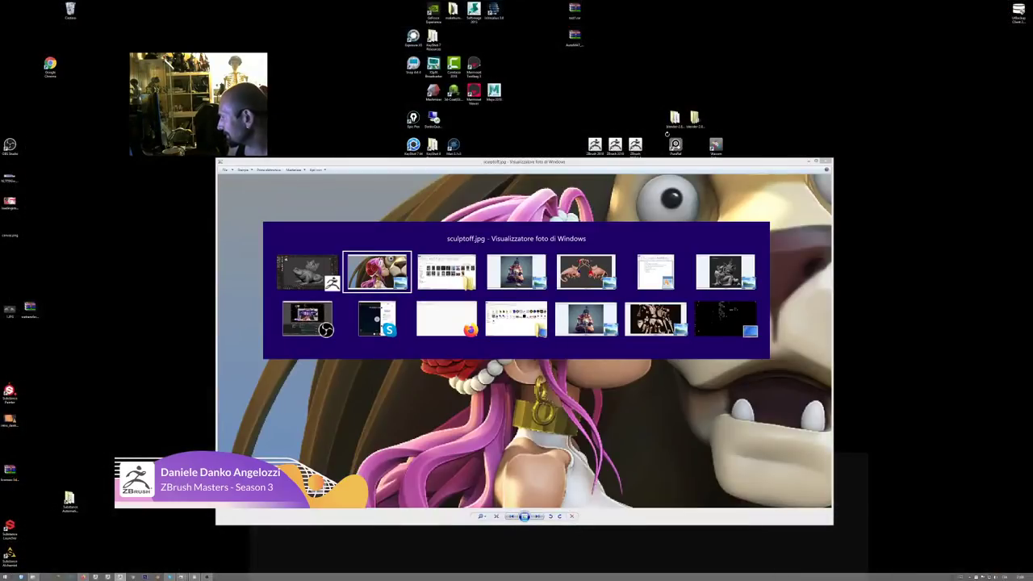
key("alt+Tab")
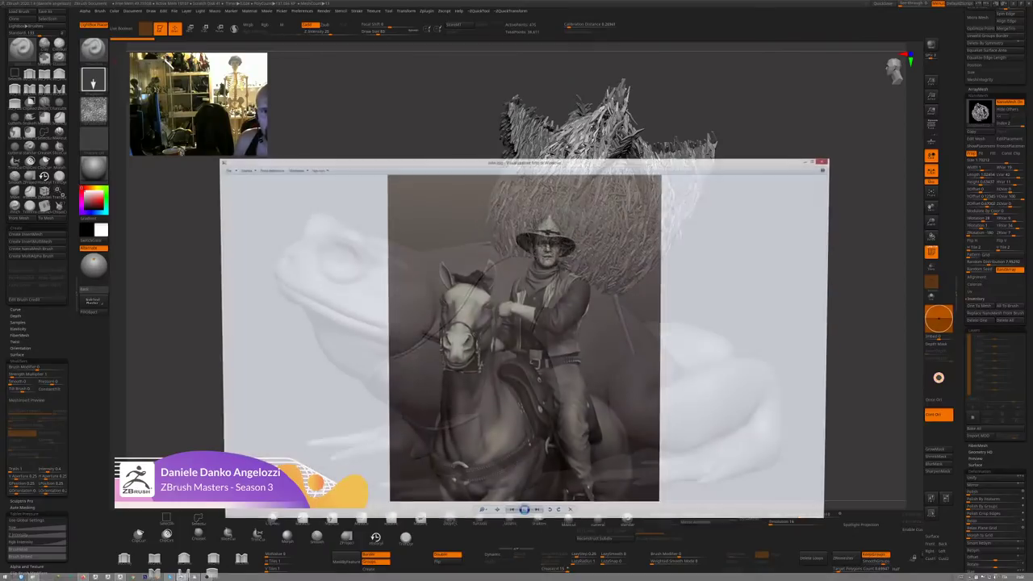
scroll(617, 313, "up", 6)
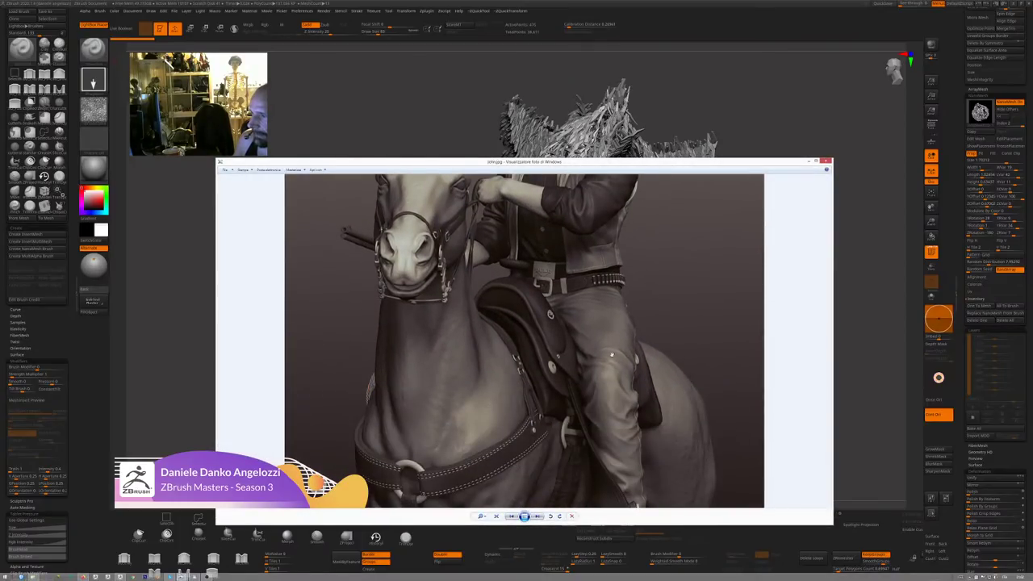